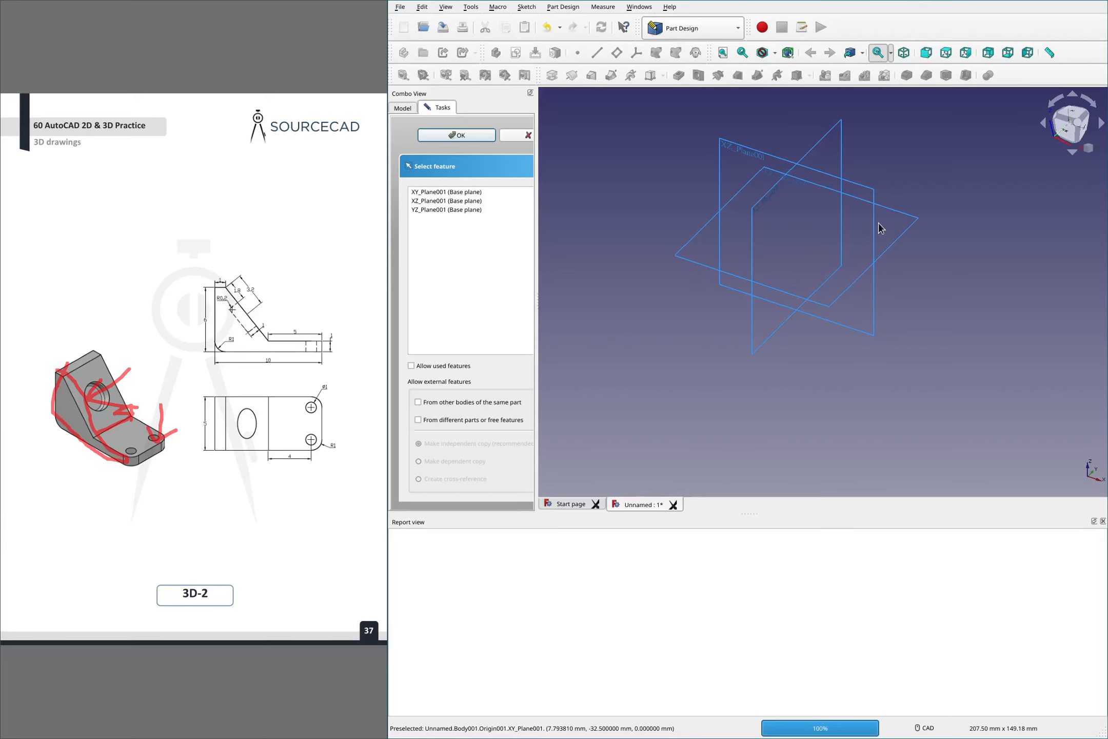
# Start a new sketch on the XZ base plane
pyautogui.click(875, 226)
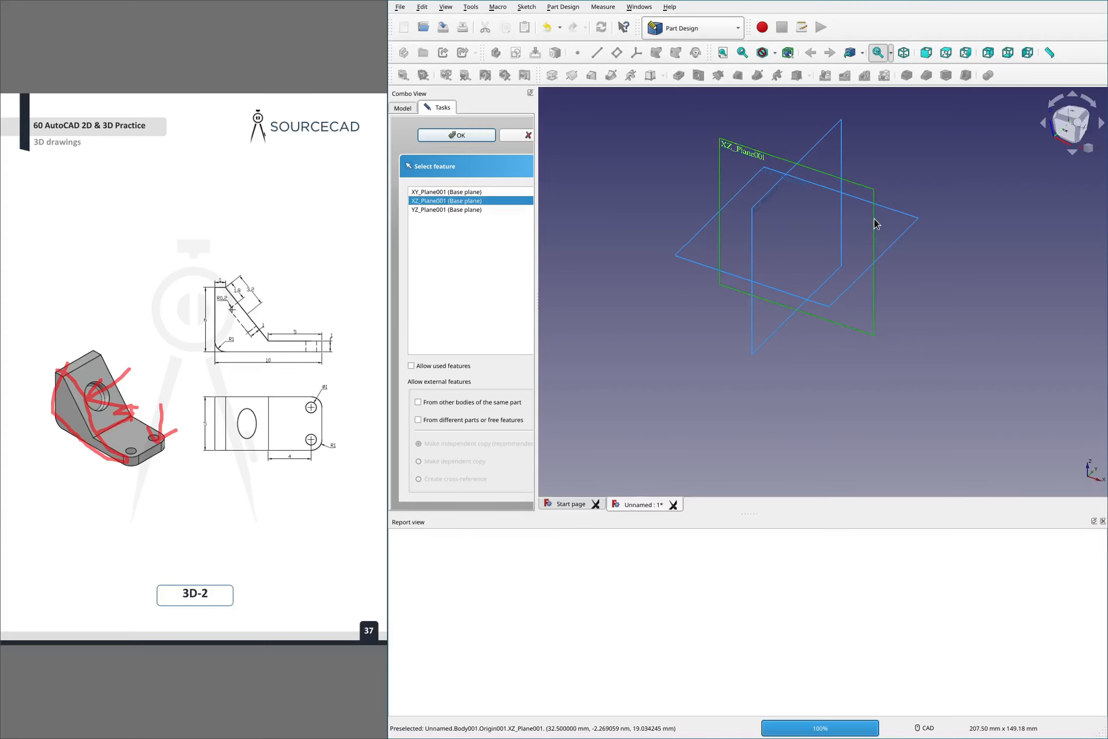
pyautogui.click(487, 138)
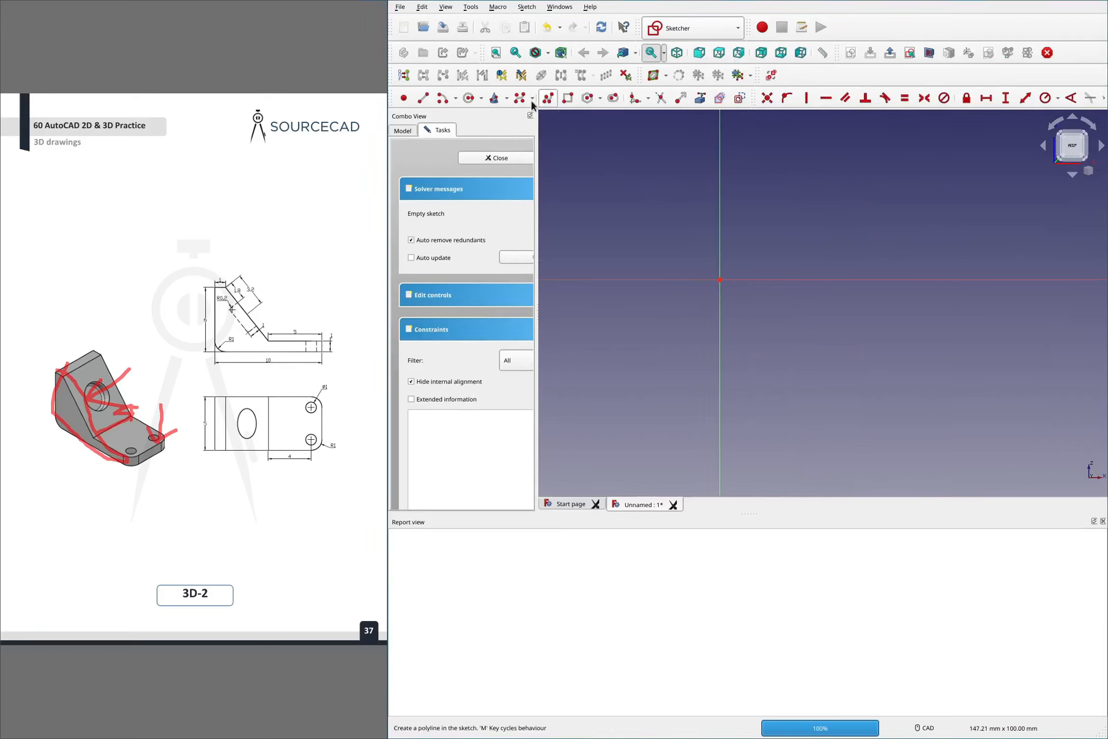
# Draw a closed six-sided bracket profile with its lower corner on the origin, about 45 mm wide and 34 mm tall, with a short top edge
pyautogui.click(548, 98)
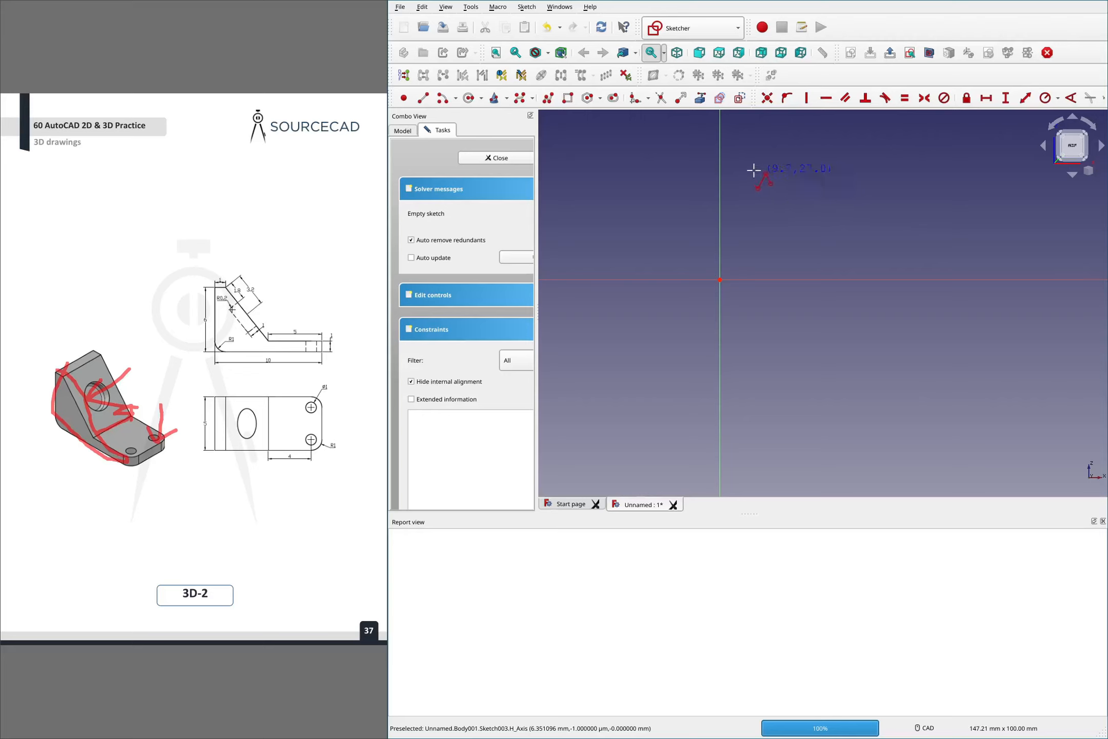
pyautogui.click(721, 153)
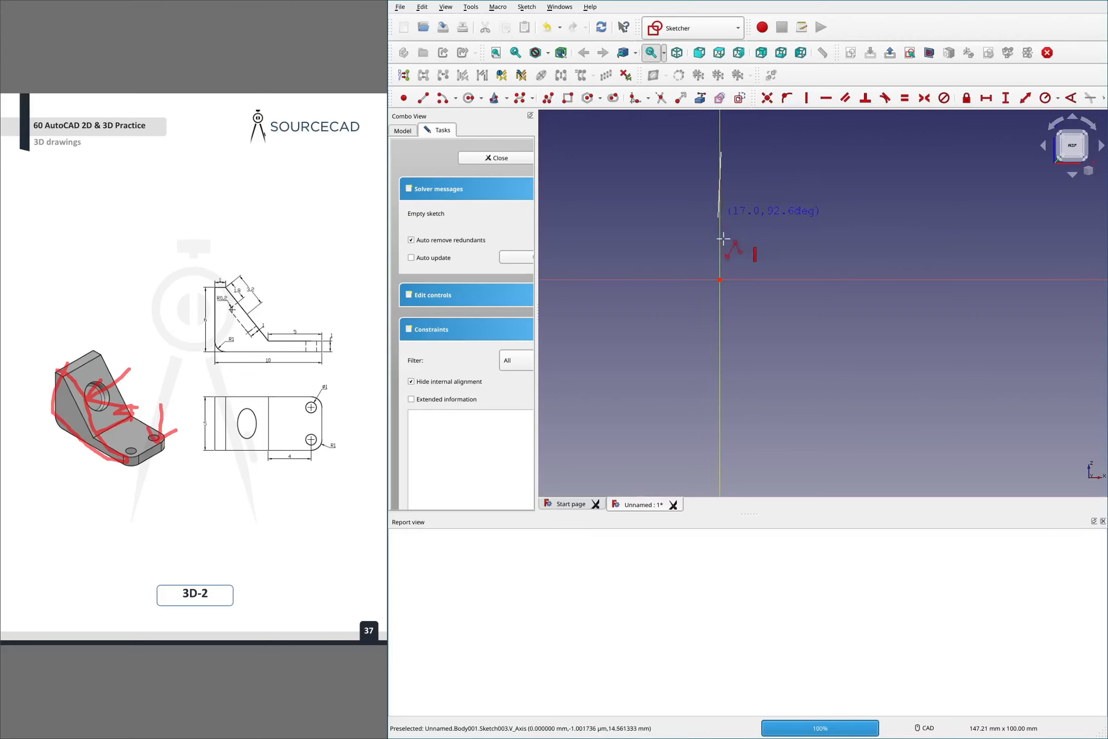
pyautogui.click(720, 279)
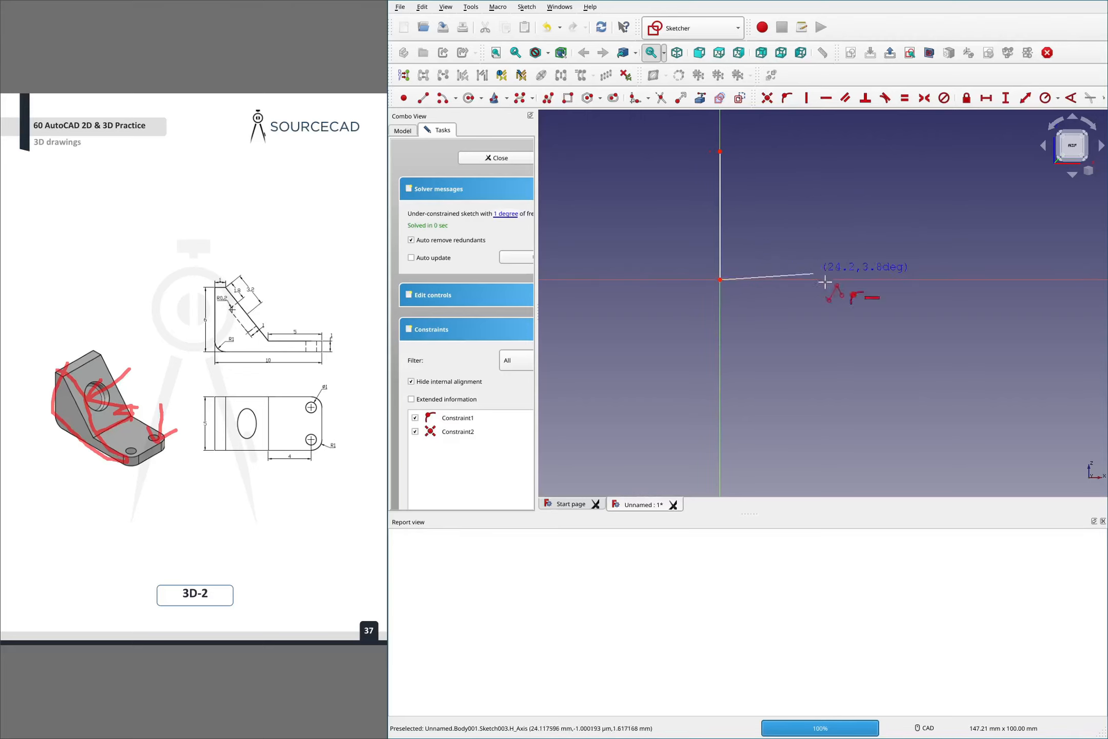
pyautogui.click(895, 279)
pyautogui.click(900, 244)
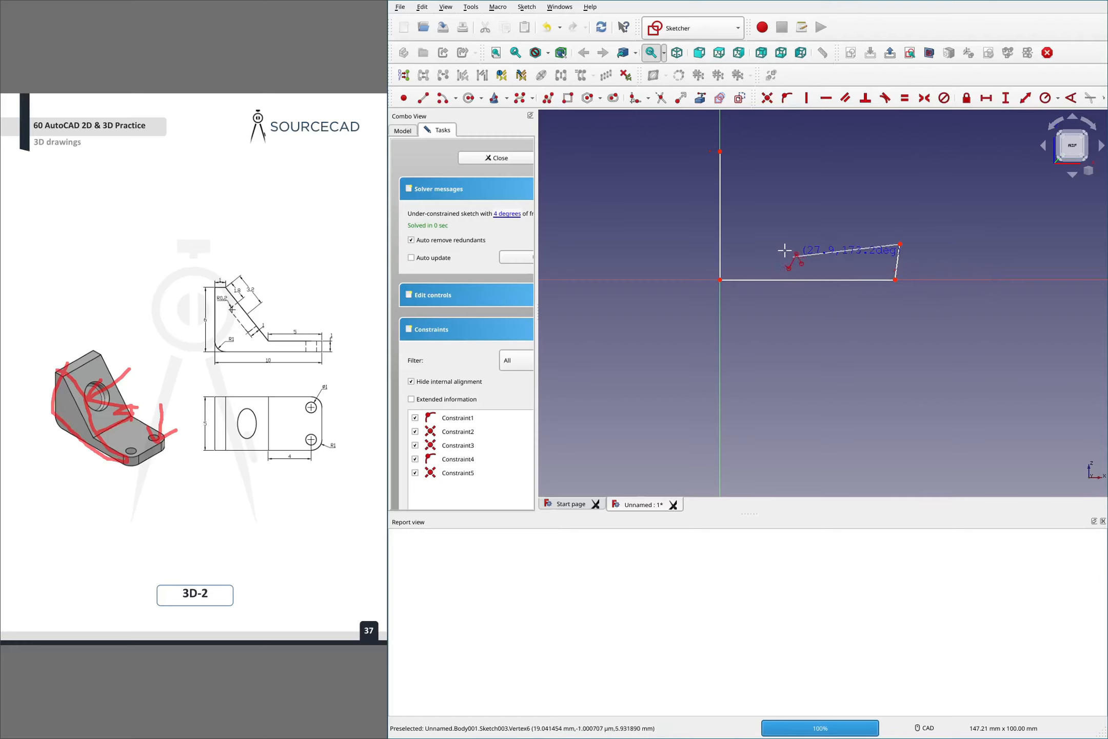
pyautogui.click(768, 244)
pyautogui.click(721, 152)
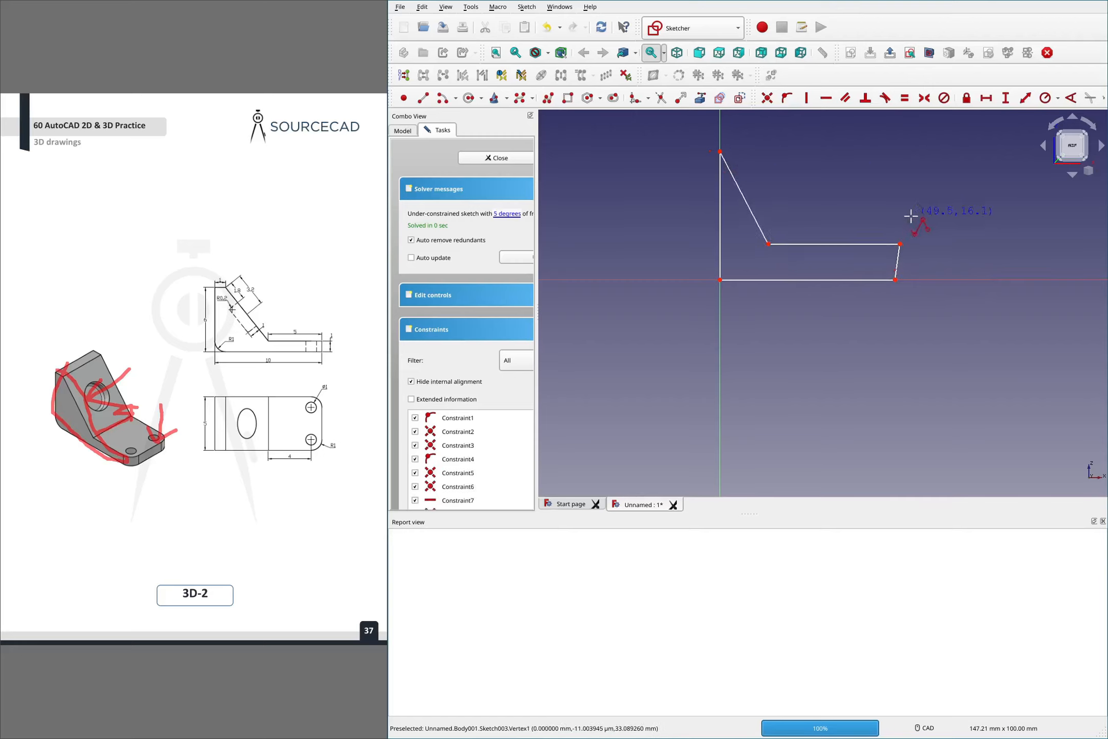
pyautogui.hotkey('ctrl', 'z')
pyautogui.click(768, 245)
pyautogui.click(742, 148)
pyautogui.click(720, 152)
pyautogui.rightClick(736, 155)
# Constrain the profile's short top edge horizontal and the free end edge of the base vertical
pyautogui.click(731, 150)
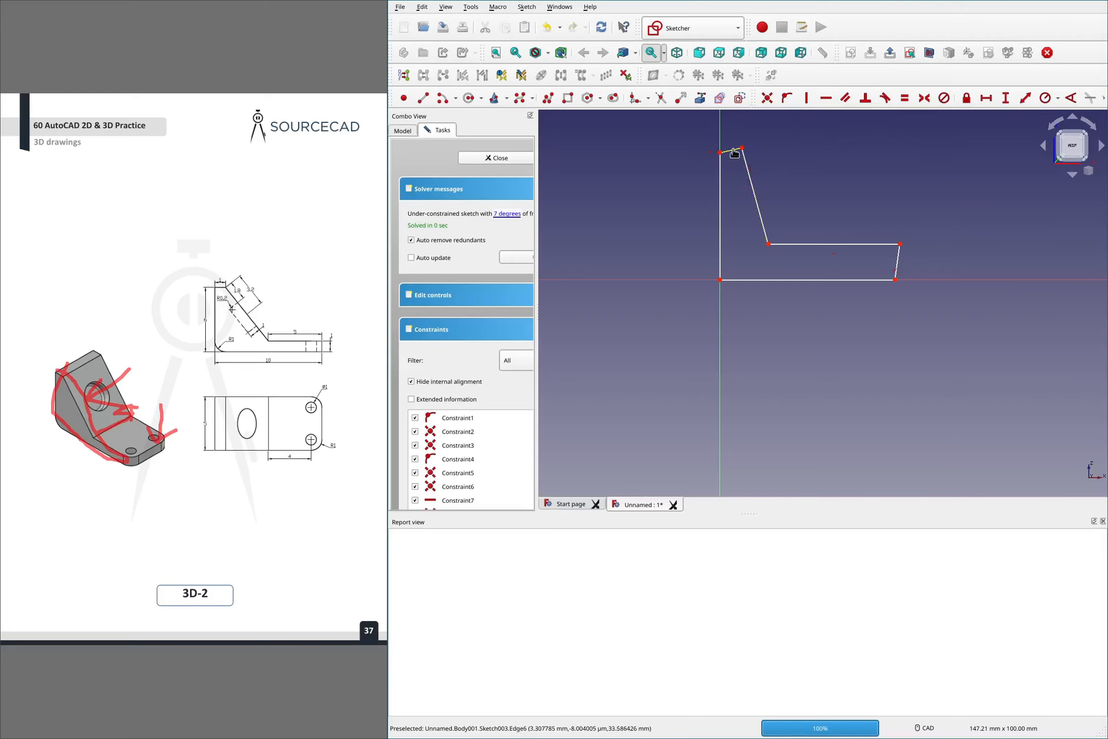
pyautogui.press('h')
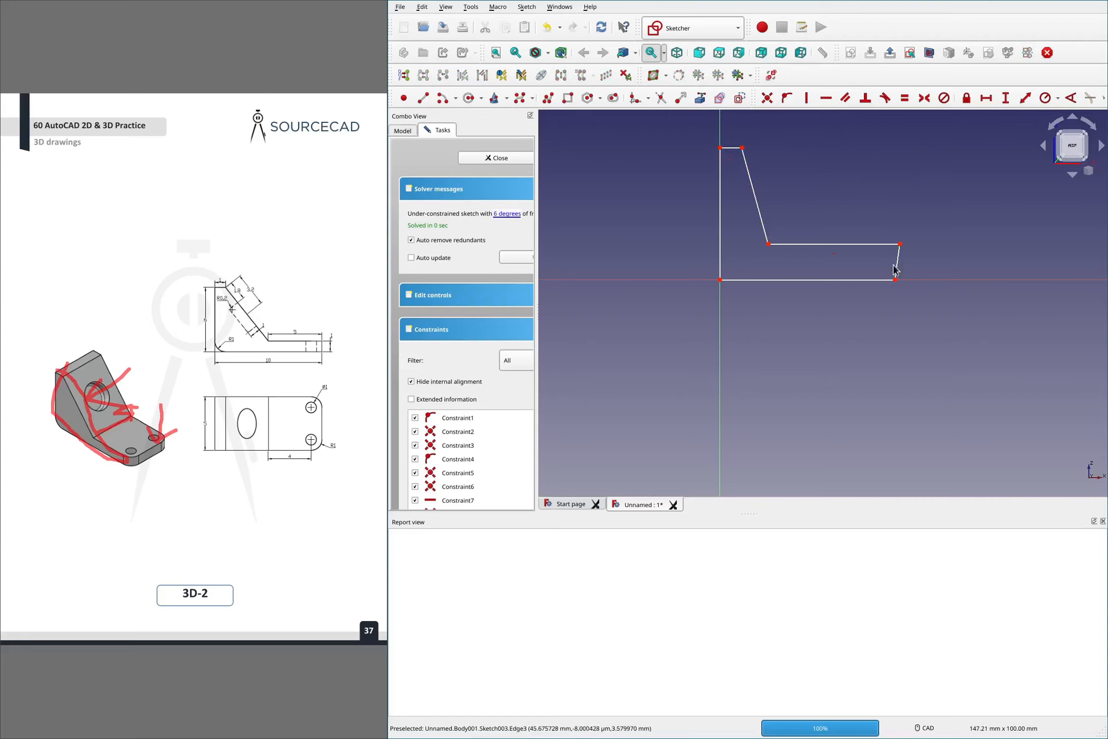
pyautogui.click(898, 271)
pyautogui.press('v')
# Fillet the profile corner at the origin and set the fillet radius to 1 mm
pyautogui.click(615, 103)
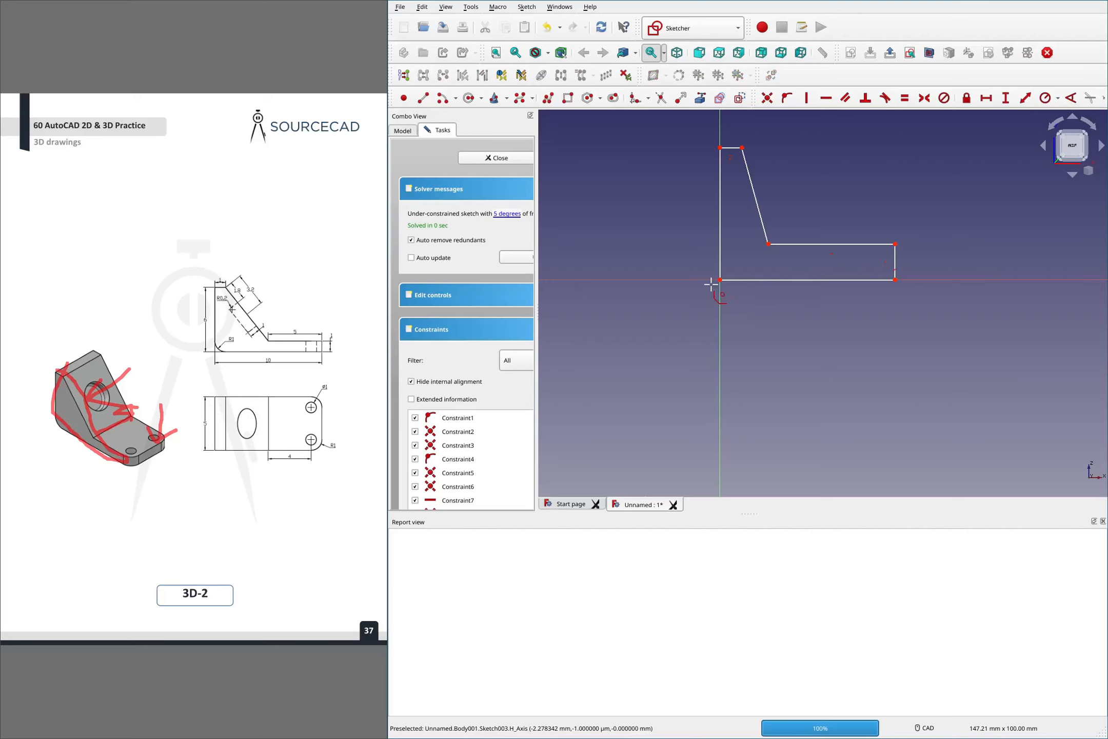
pyautogui.click(726, 280)
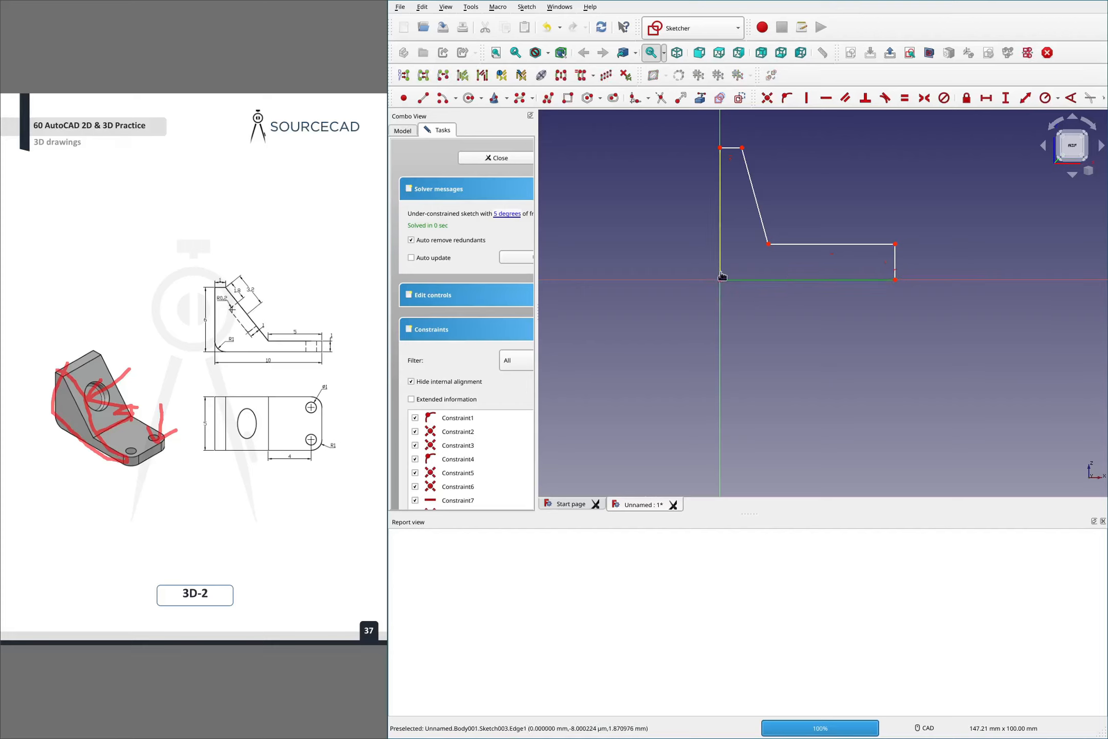
pyautogui.click(720, 274)
pyautogui.scroll(4, 732, 277)
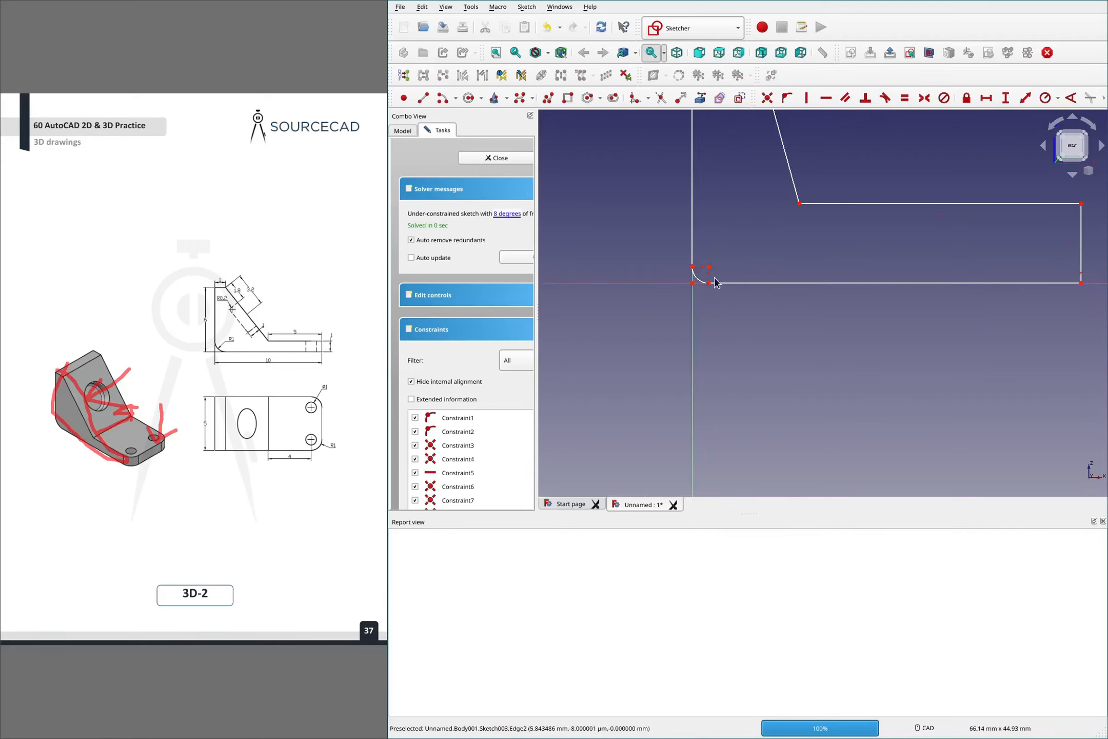
pyautogui.press('k')
pyautogui.press('r')
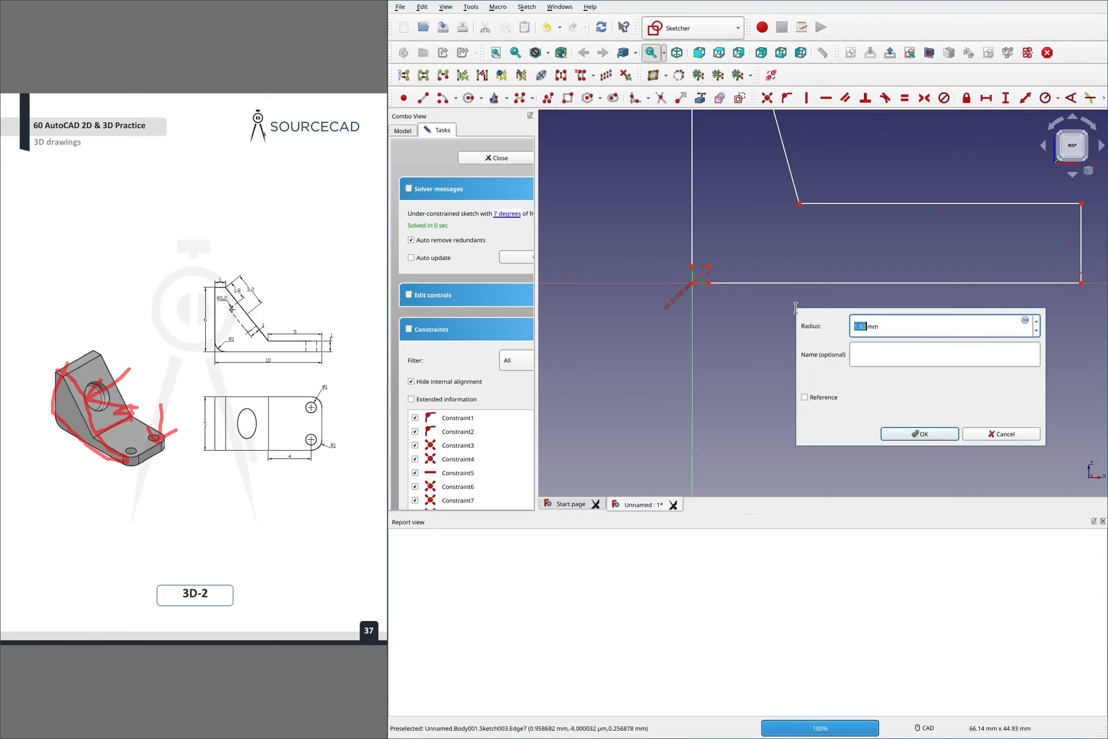
pyautogui.write('1')
pyautogui.click(919, 434)
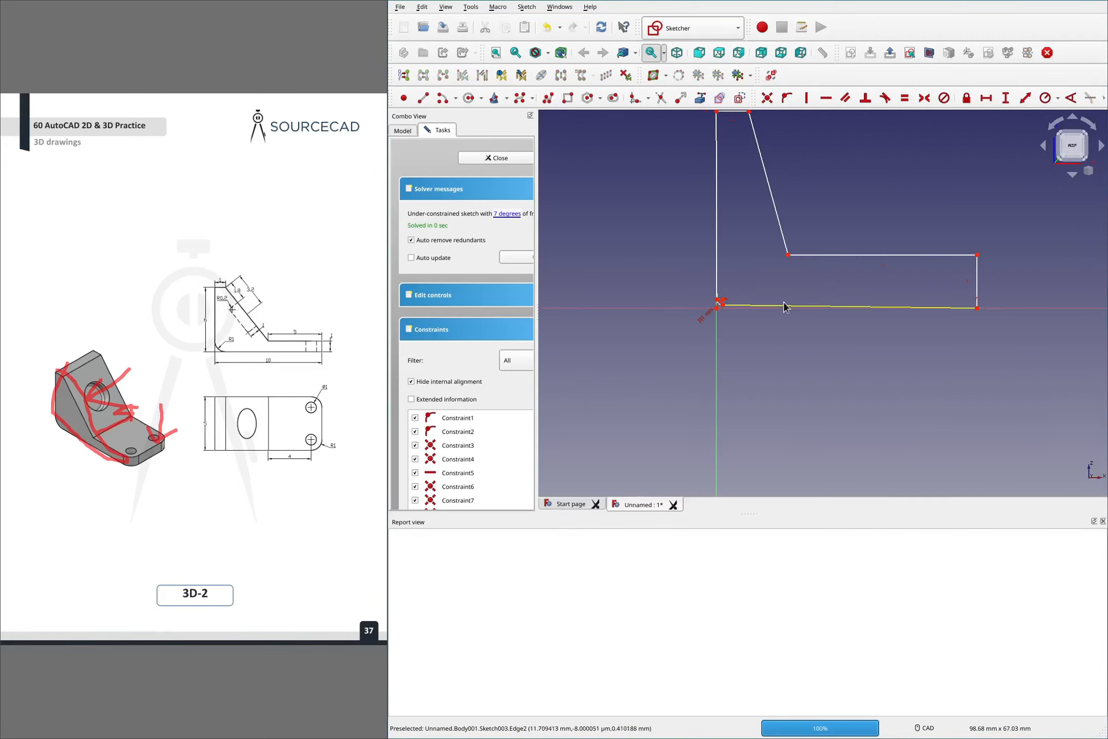
# Constrain the profile's bottom edge horizontal and set the horizontal distance from the origin to its far end to 10 mm
pyautogui.click(783, 305)
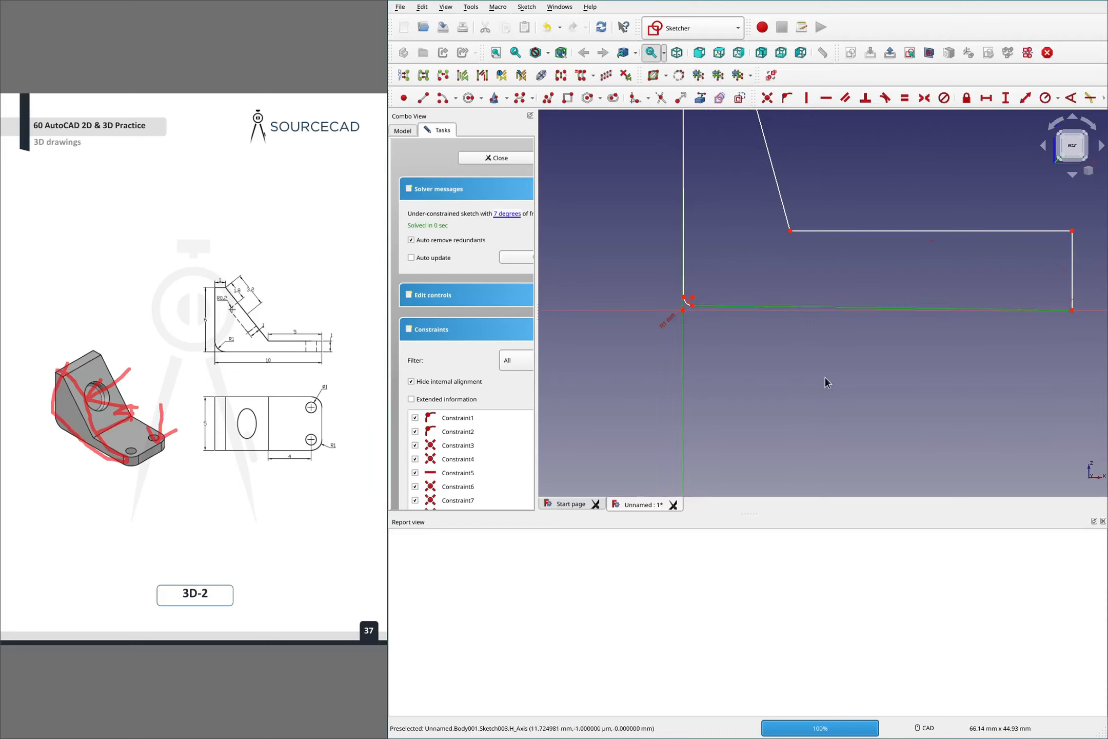
pyautogui.press('h')
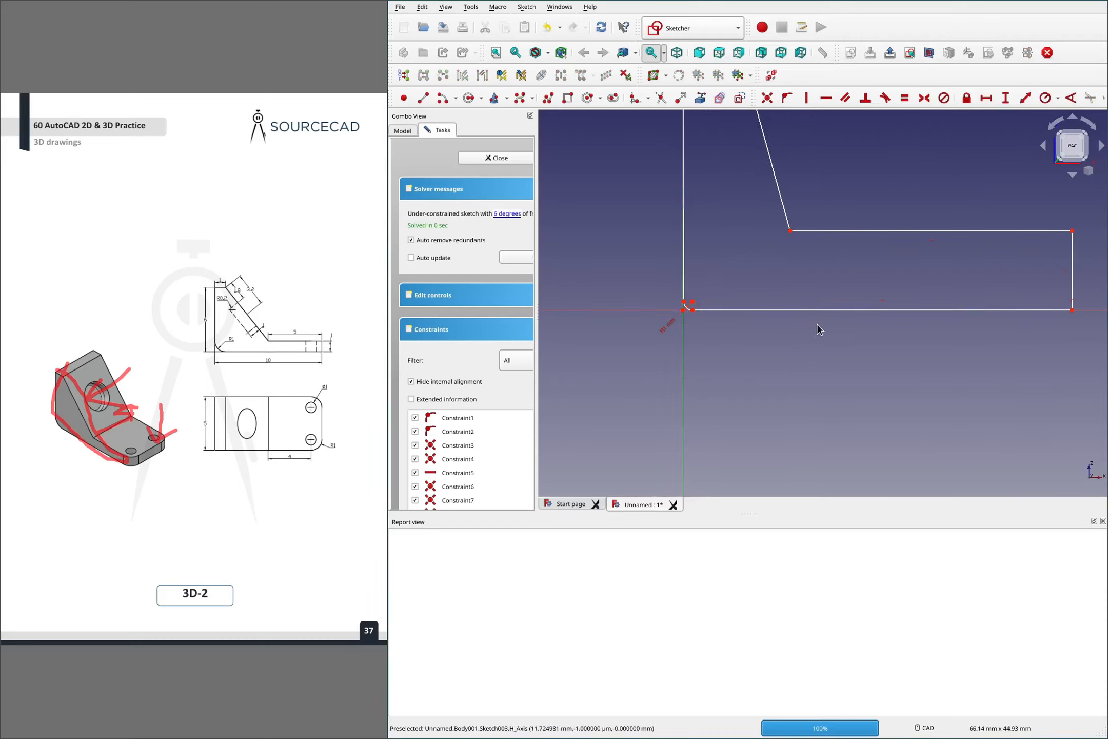
pyautogui.click(683, 310)
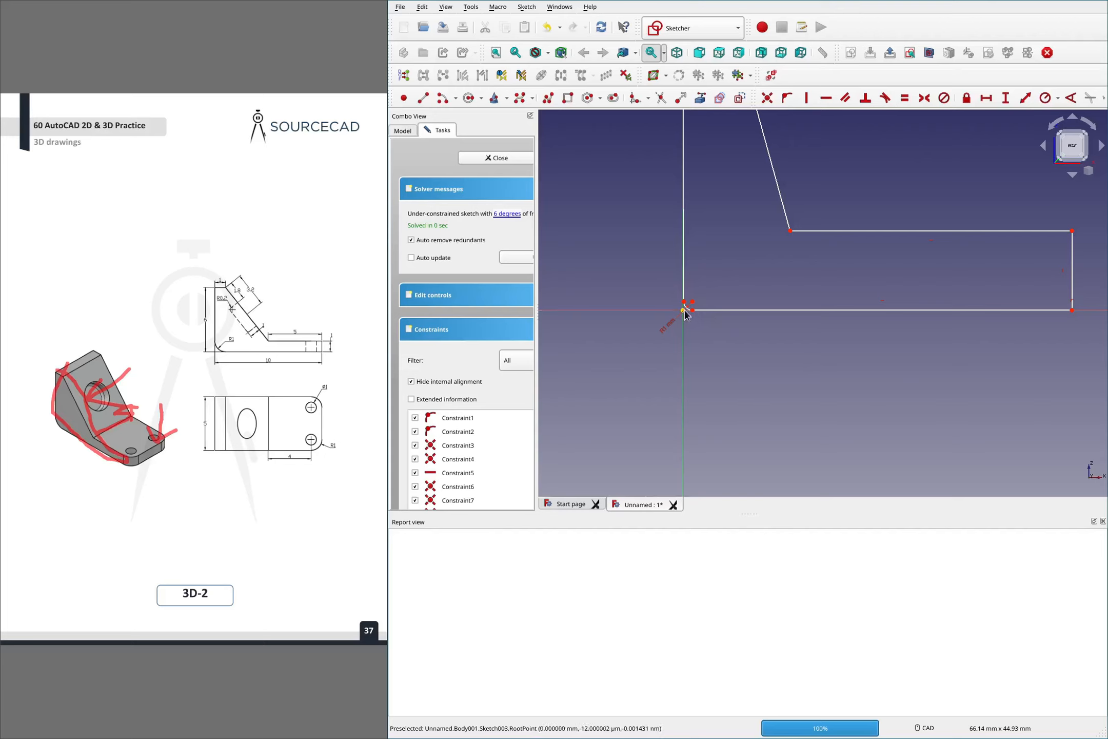
pyautogui.click(1065, 317)
pyautogui.click(1072, 309)
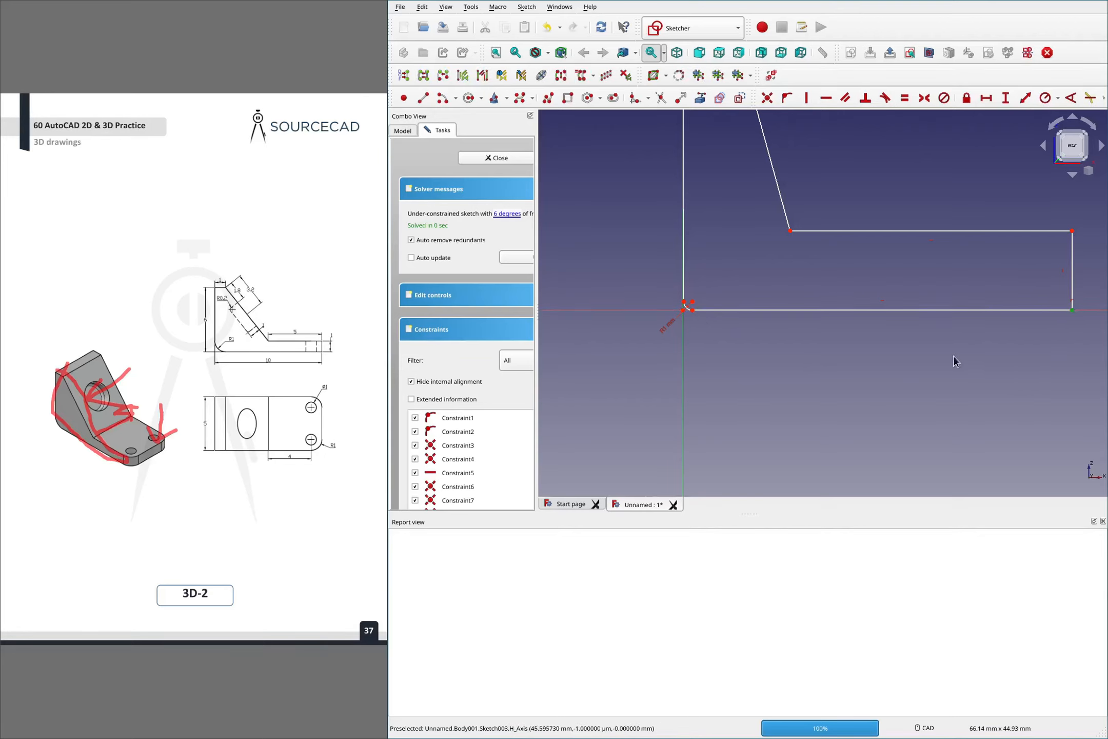
pyautogui.press('l')
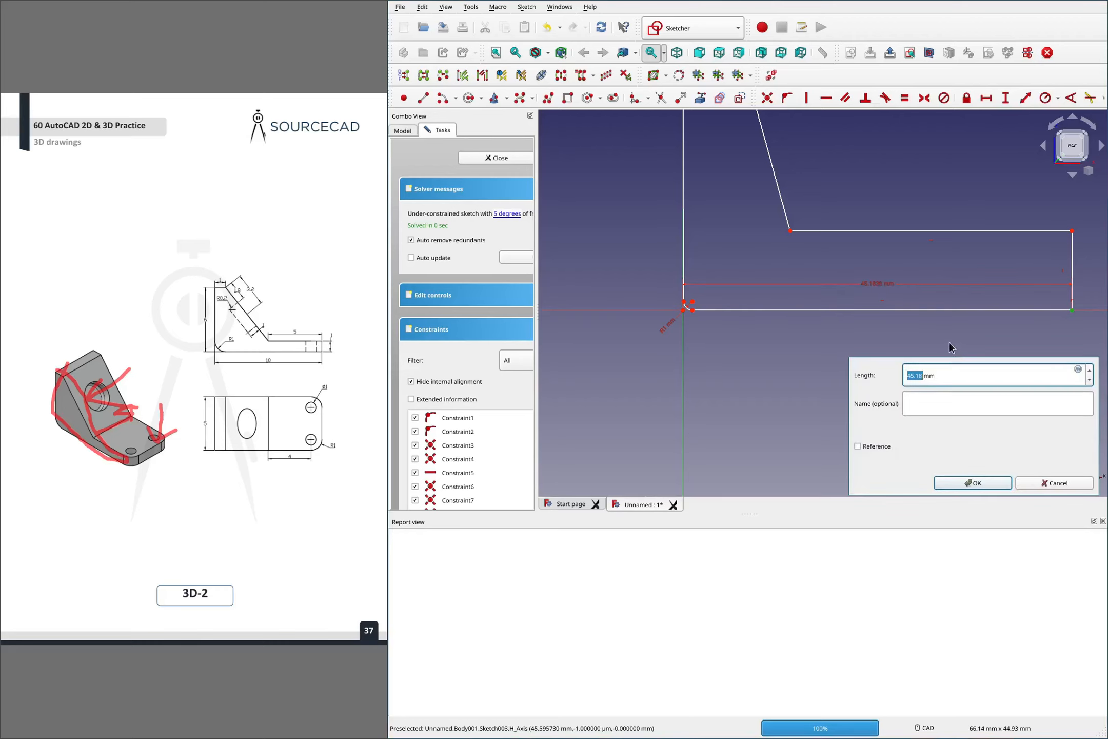
pyautogui.write('10')
pyautogui.press('Return')
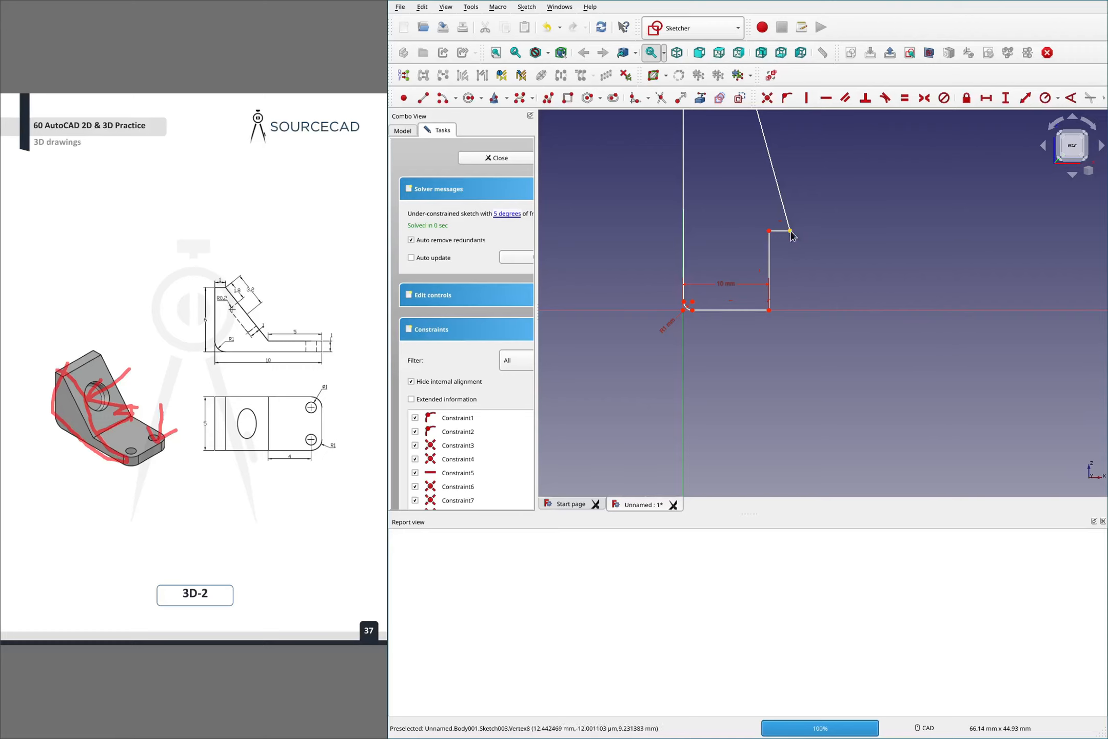
# Move the inner corner back inside the base width and set the height of the base's end edge to 1 mm
pyautogui.moveTo(790, 232); pyautogui.dragTo(734, 276)
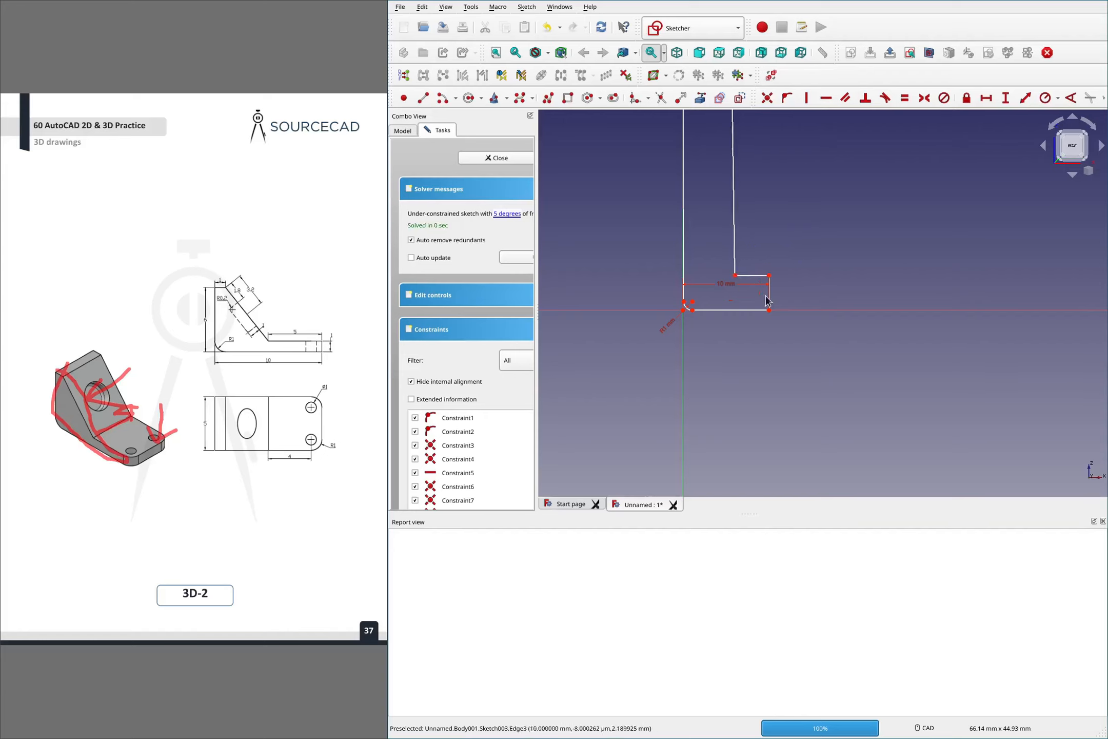
pyautogui.click(769, 298)
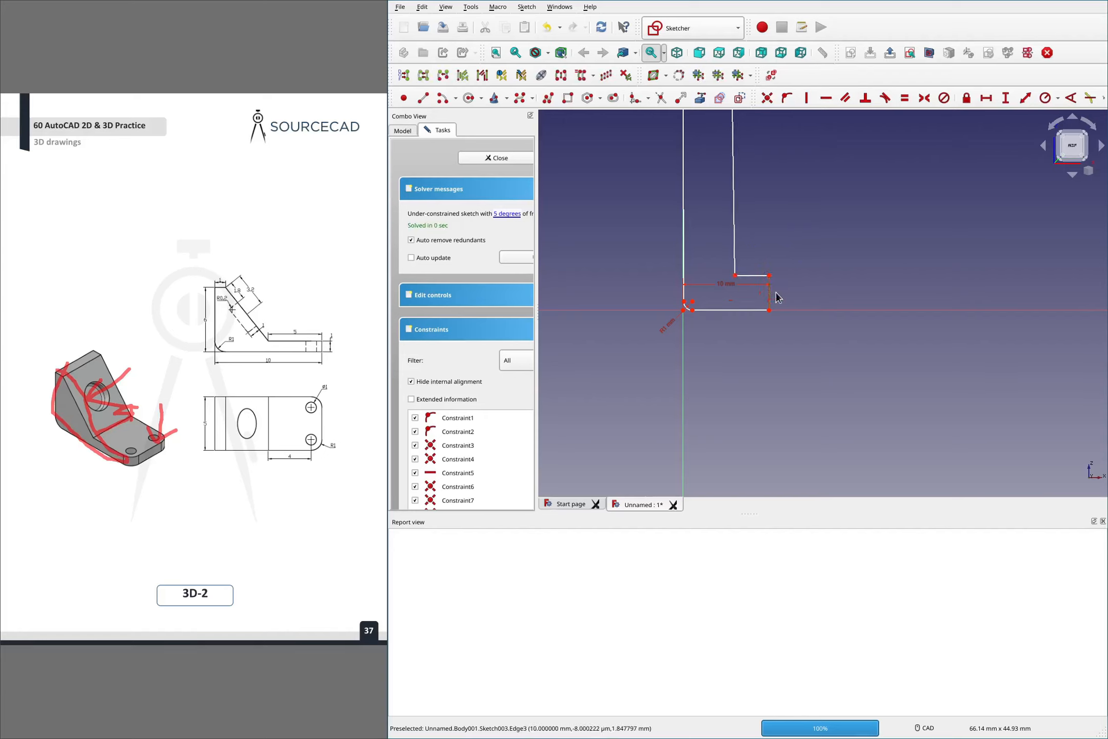
pyautogui.write('i')
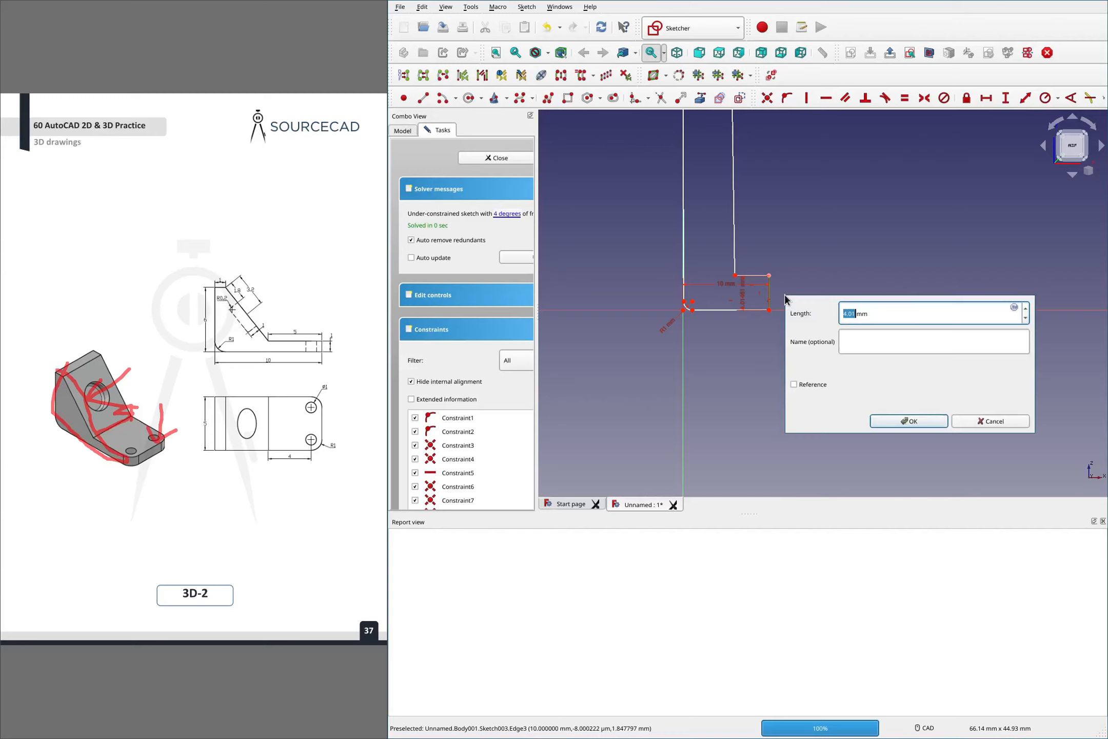
pyautogui.write('1')
pyautogui.press('Return')
# Set the vertical distance from the origin to the upper corner on the vertical axis to 6 mm
pyautogui.scroll(-4, 790, 297)
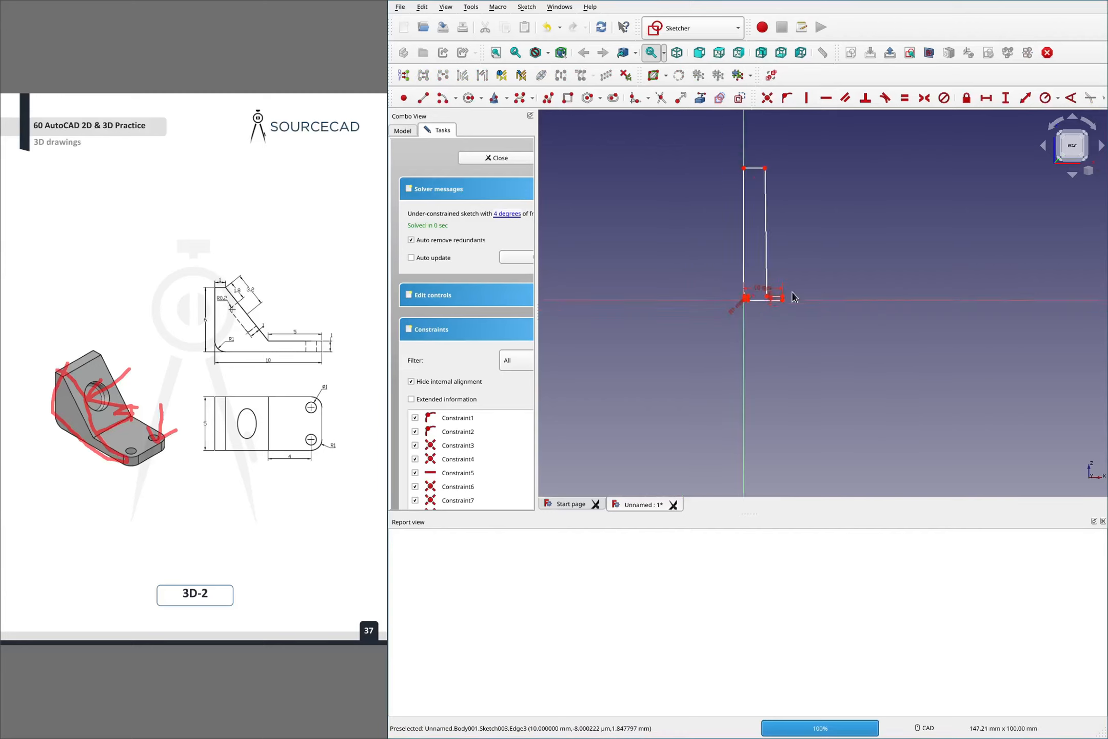
pyautogui.scroll(2, 793, 194)
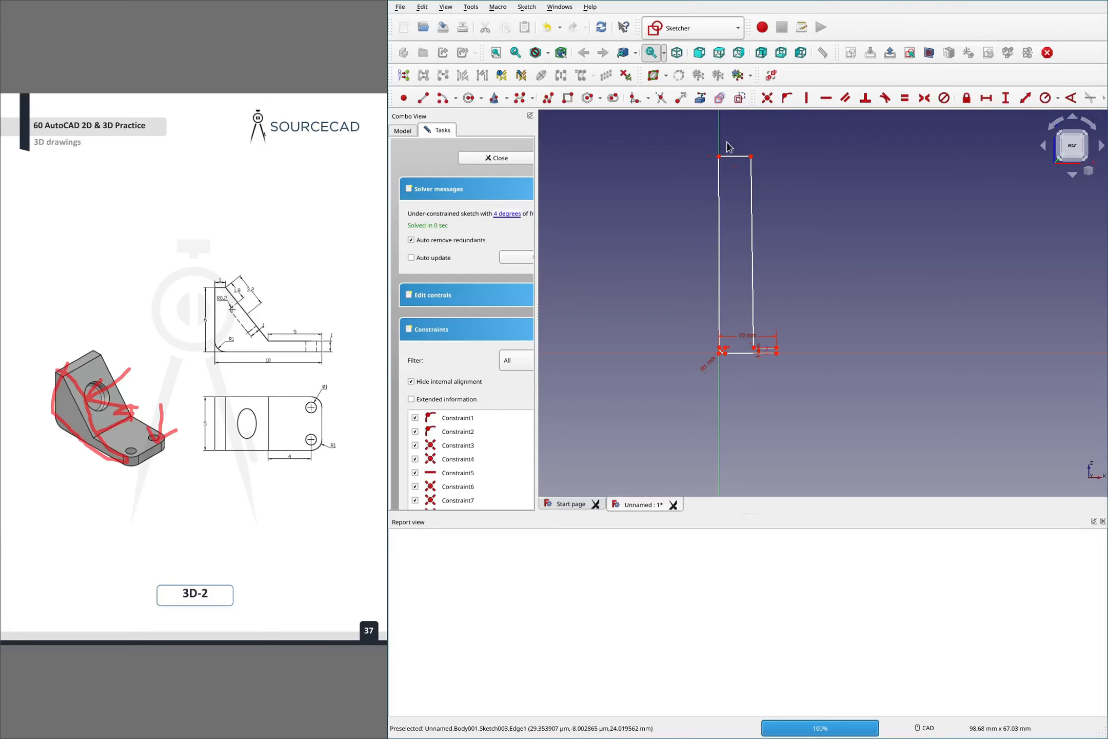
pyautogui.click(720, 163)
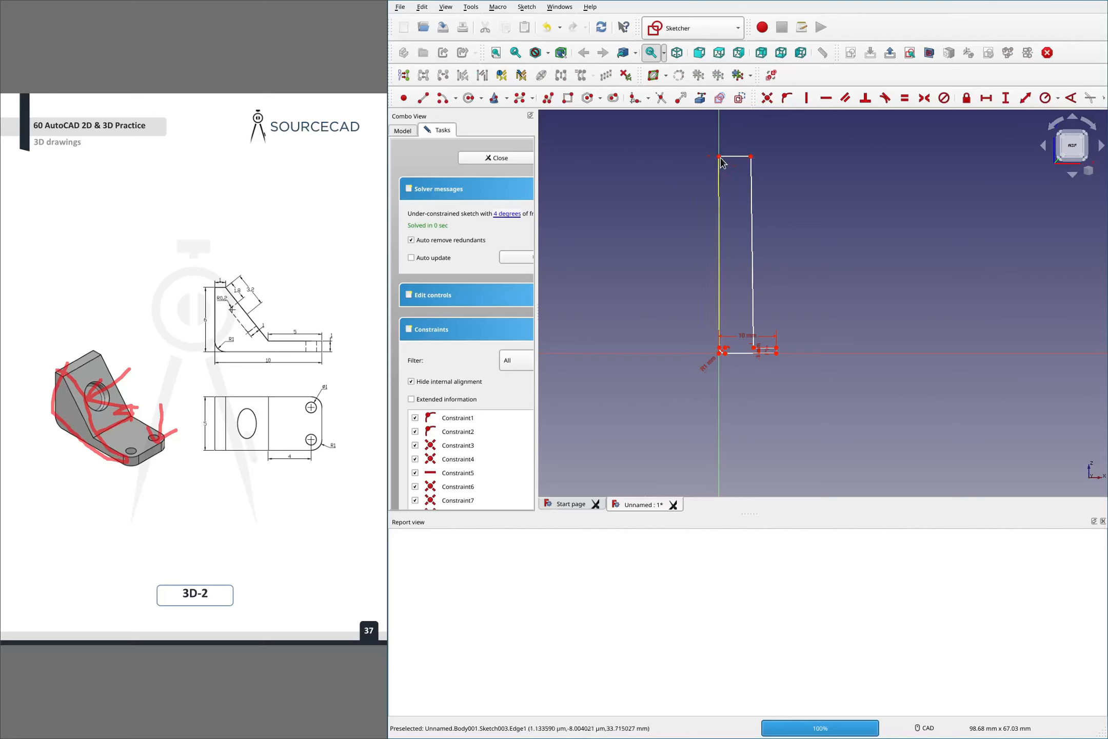
pyautogui.click(720, 157)
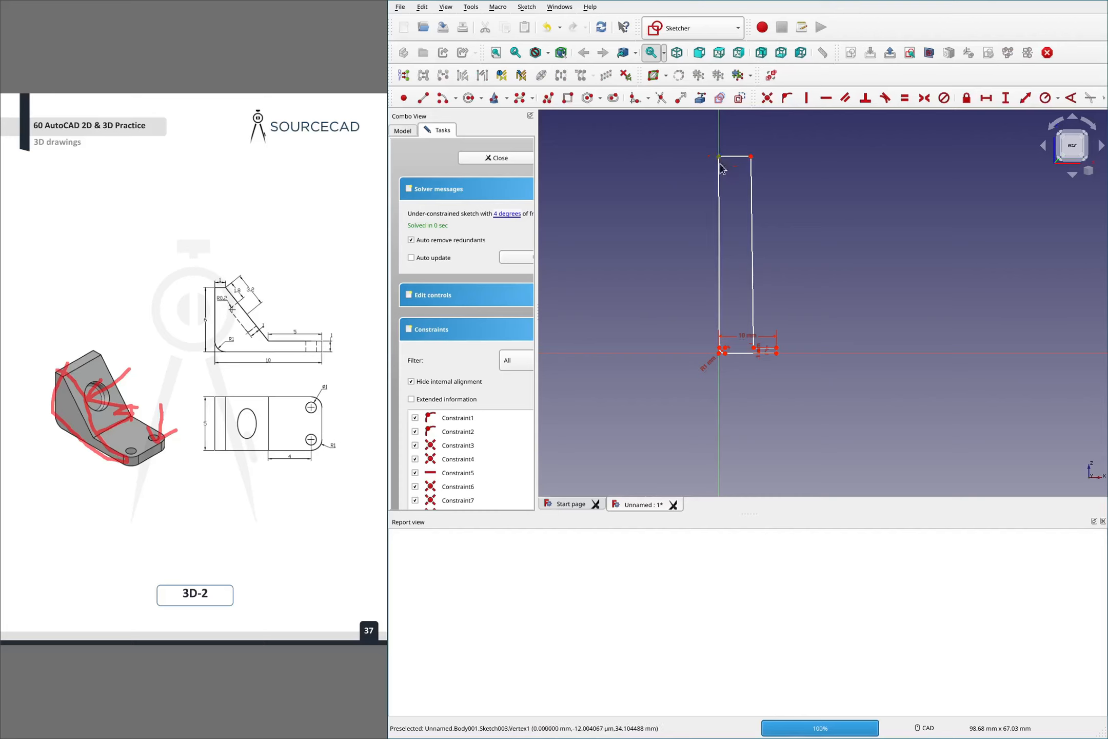
pyautogui.click(720, 353)
pyautogui.write('i')
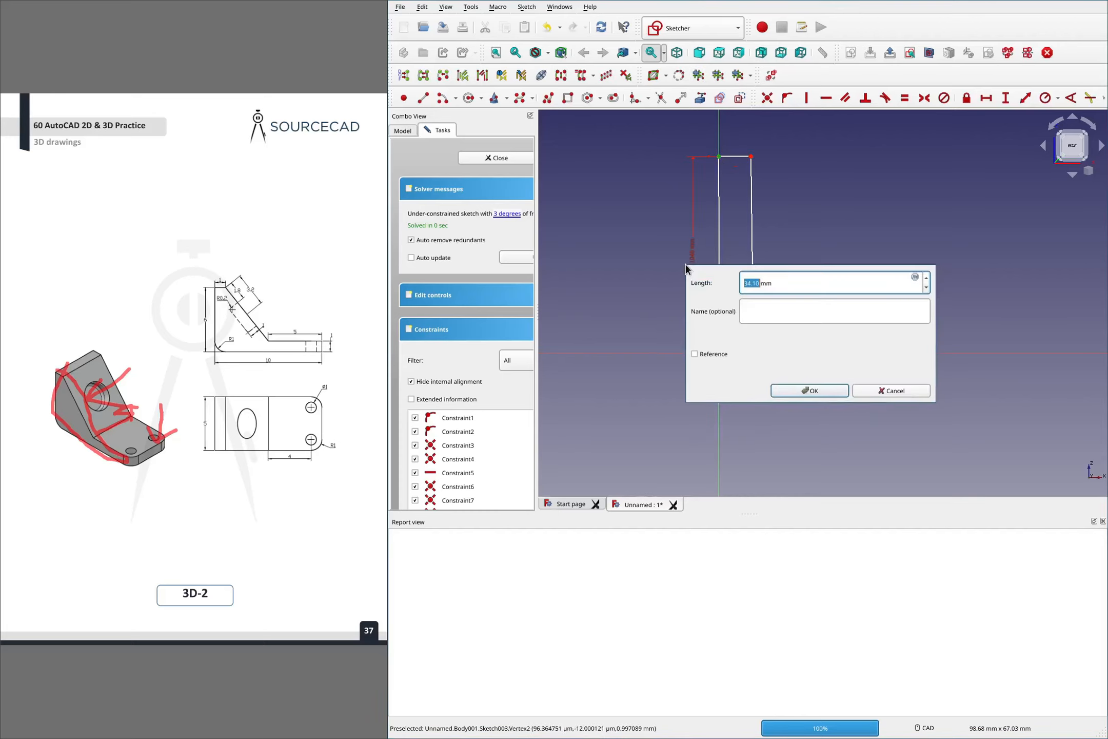
pyautogui.write('6')
pyautogui.press('Return')
# Set the horizontal length of the profile's top edge to 1 mm
pyautogui.scroll(5, 799, 344)
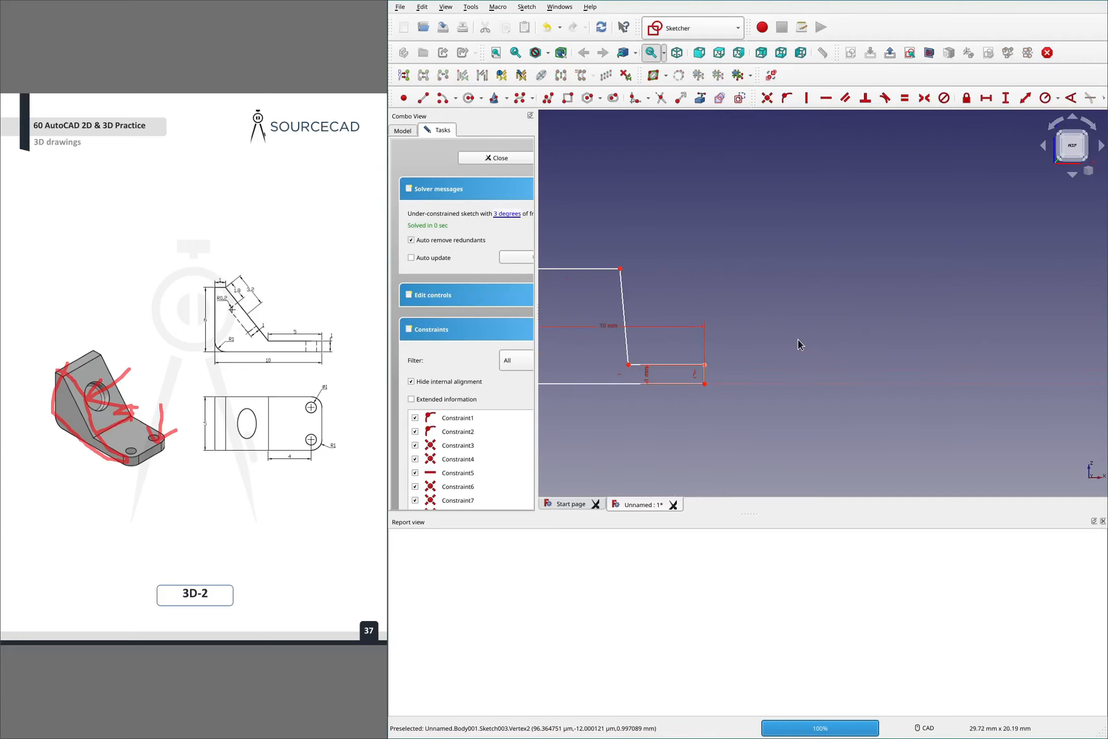
pyautogui.scroll(-2, 786, 306)
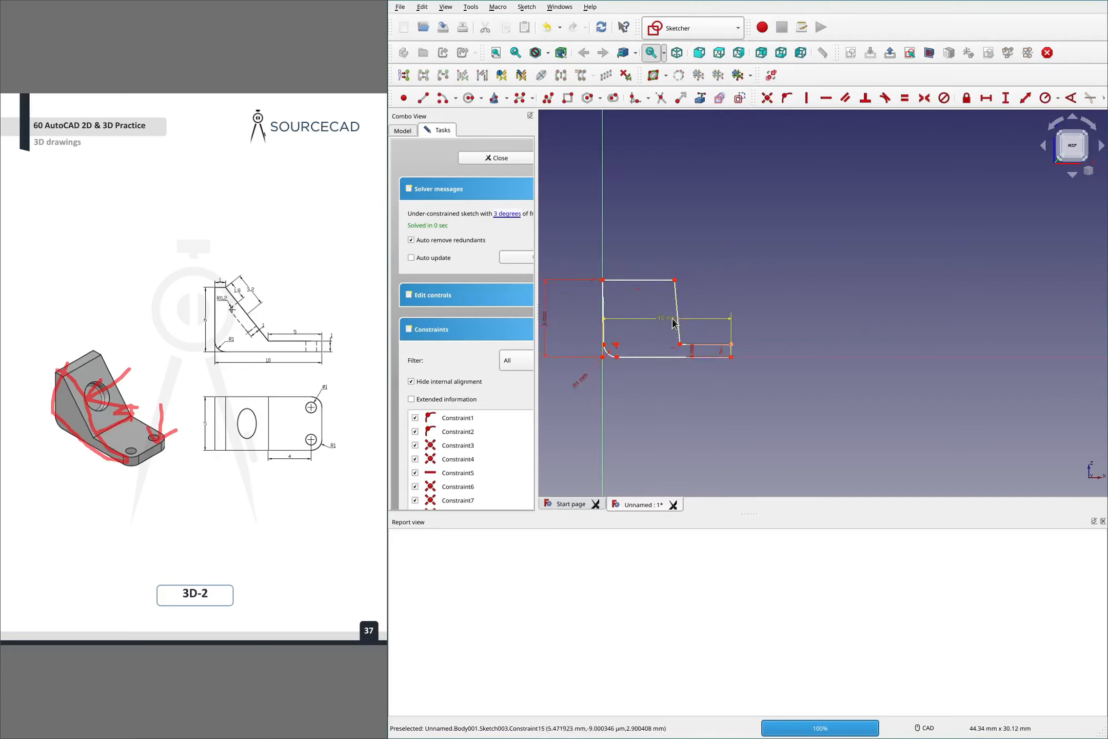
pyautogui.scroll(4, 669, 307)
pyautogui.scroll(-2, 670, 305)
pyautogui.click(641, 241)
pyautogui.write('l')
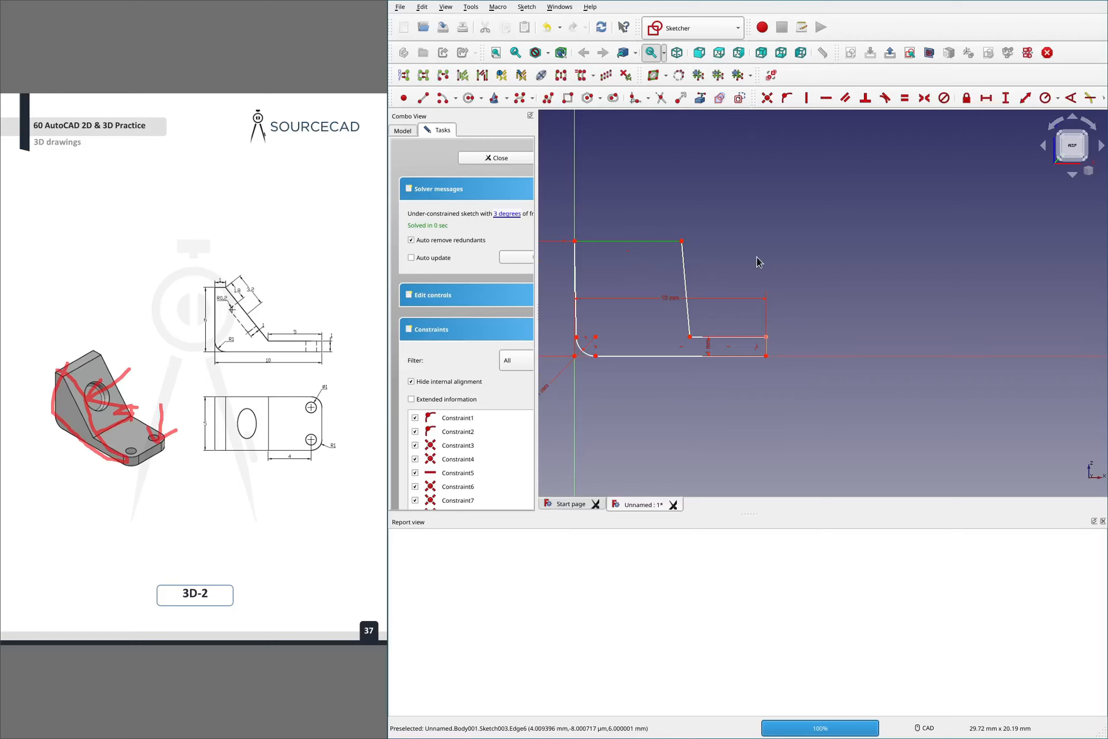
pyautogui.write('1')
pyautogui.press('Return')
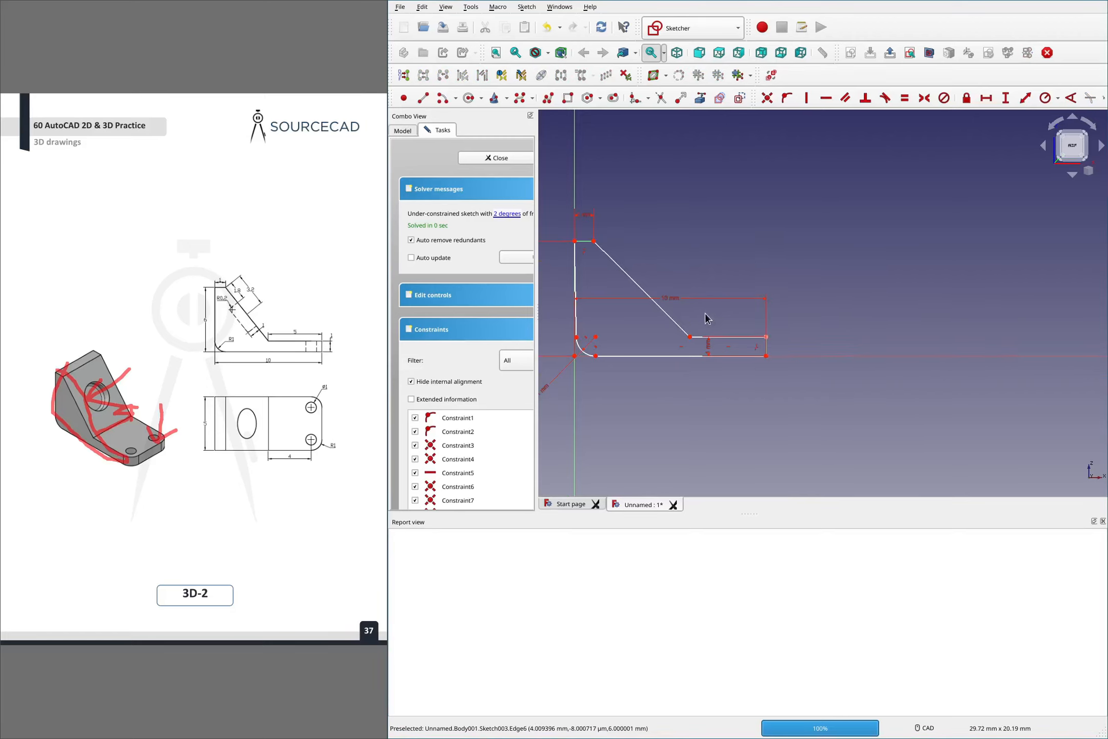
# Set the horizontal length of the base's upper edge, from the sloped side to the end, to 5 mm
pyautogui.click(729, 335)
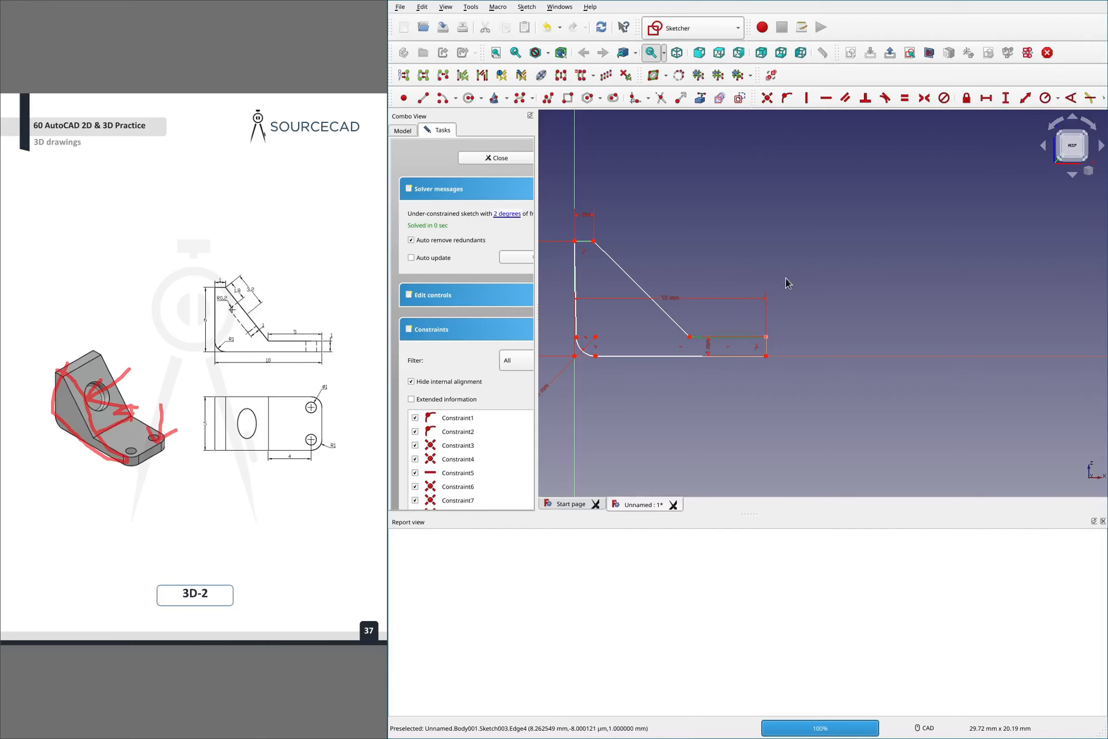
pyautogui.hotkey('shift', 'h')
pyautogui.write('5')
pyautogui.press('Return')
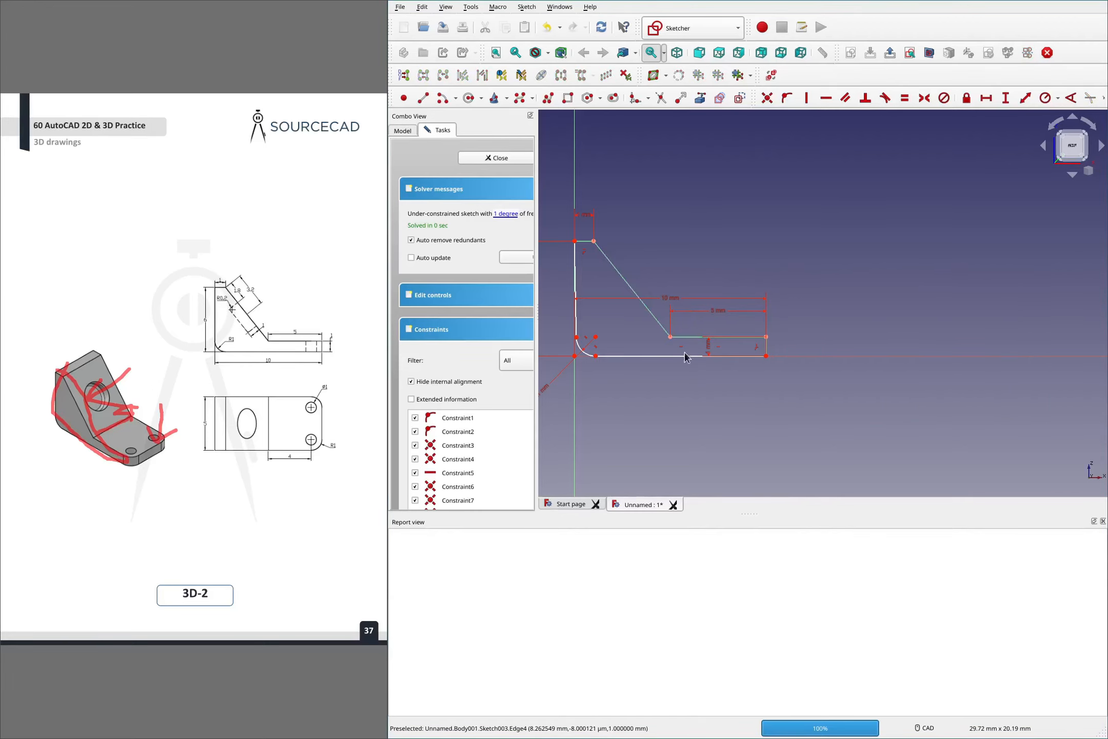
pyautogui.scroll(2, 613, 357)
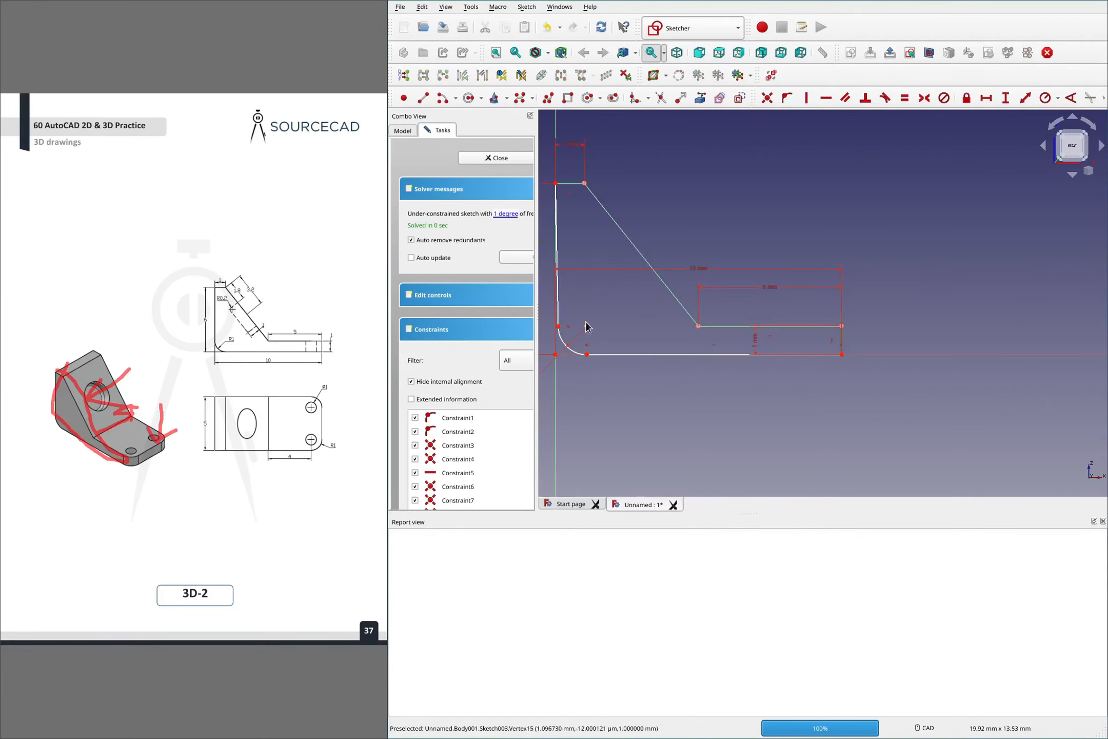
# Constrain the profile's back edge, between the corner arc and the top edge, to be vertical
pyautogui.click(559, 308)
pyautogui.press('v')
pyautogui.scroll(-2, 831, 208)
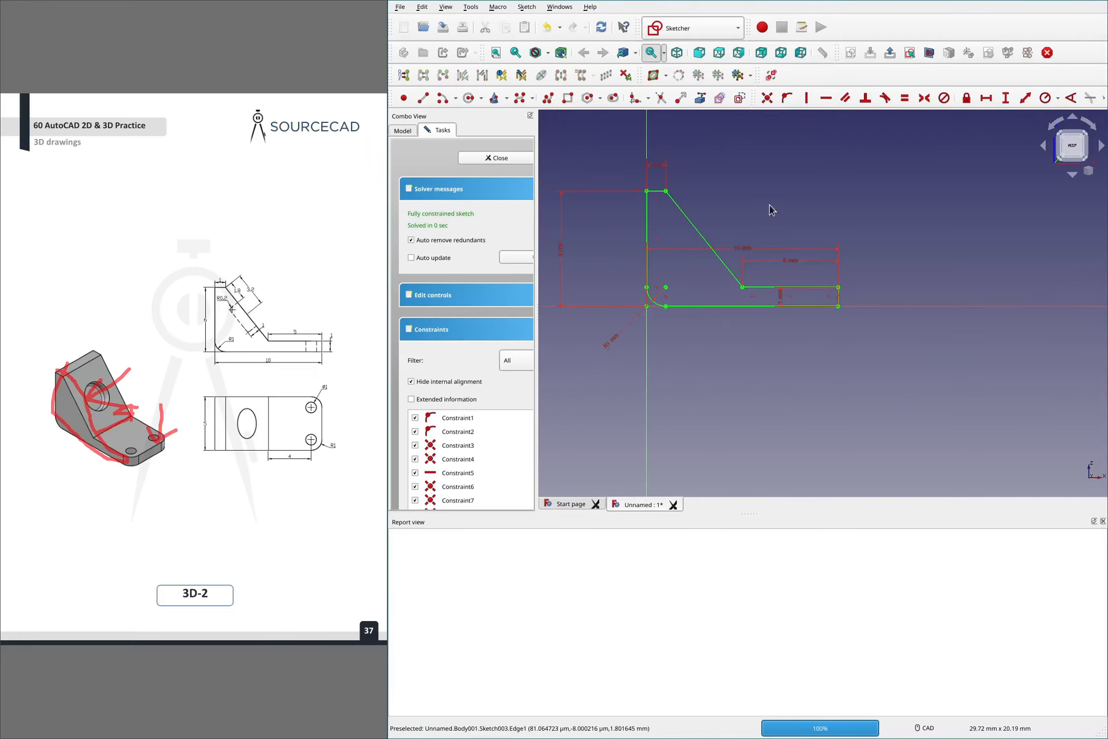
# Finish the side-profile sketch and pad it to a length of 5 mm
pyautogui.click(512, 157)
pyautogui.click(552, 76)
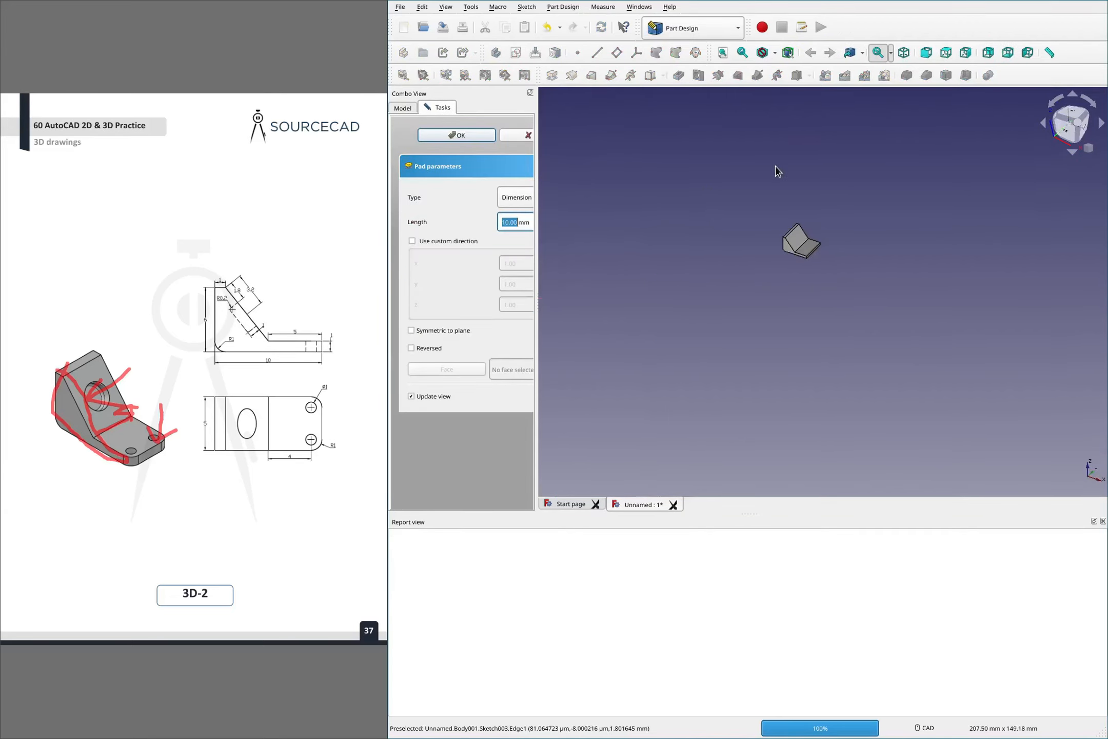
pyautogui.scroll(4, 810, 289)
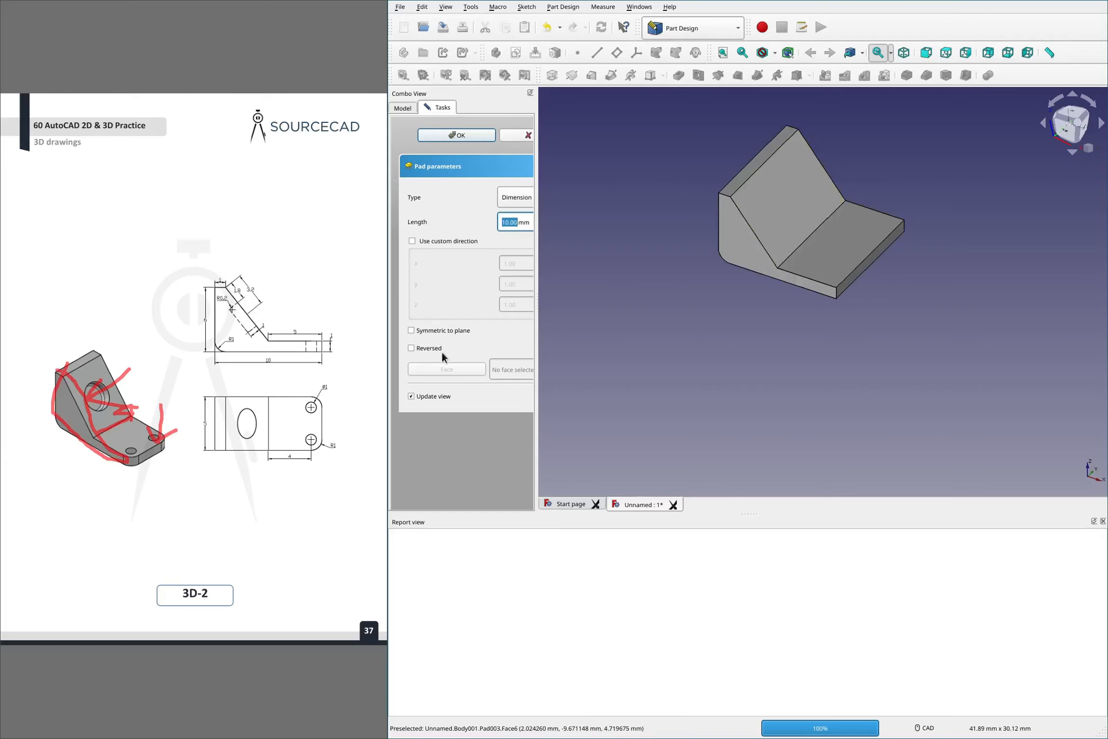
pyautogui.write('5')
pyautogui.press('Return')
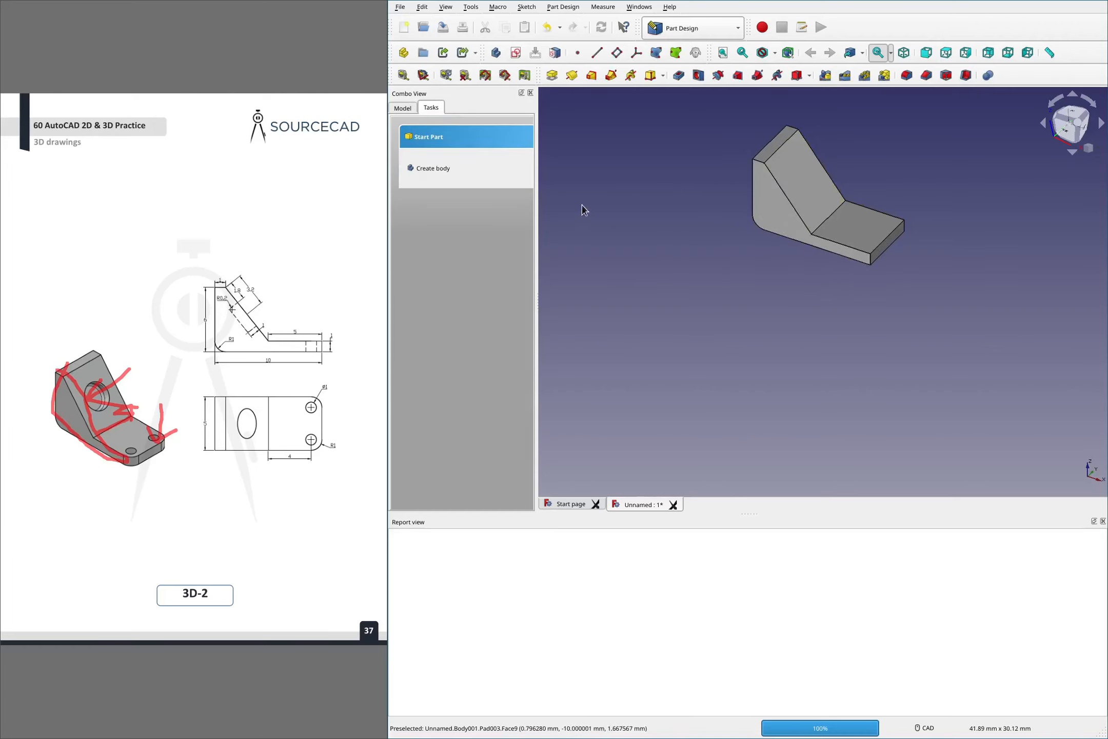
# Create a new sketch on the upper face of the bracket's flat base, viewed face-on
pyautogui.click(404, 109)
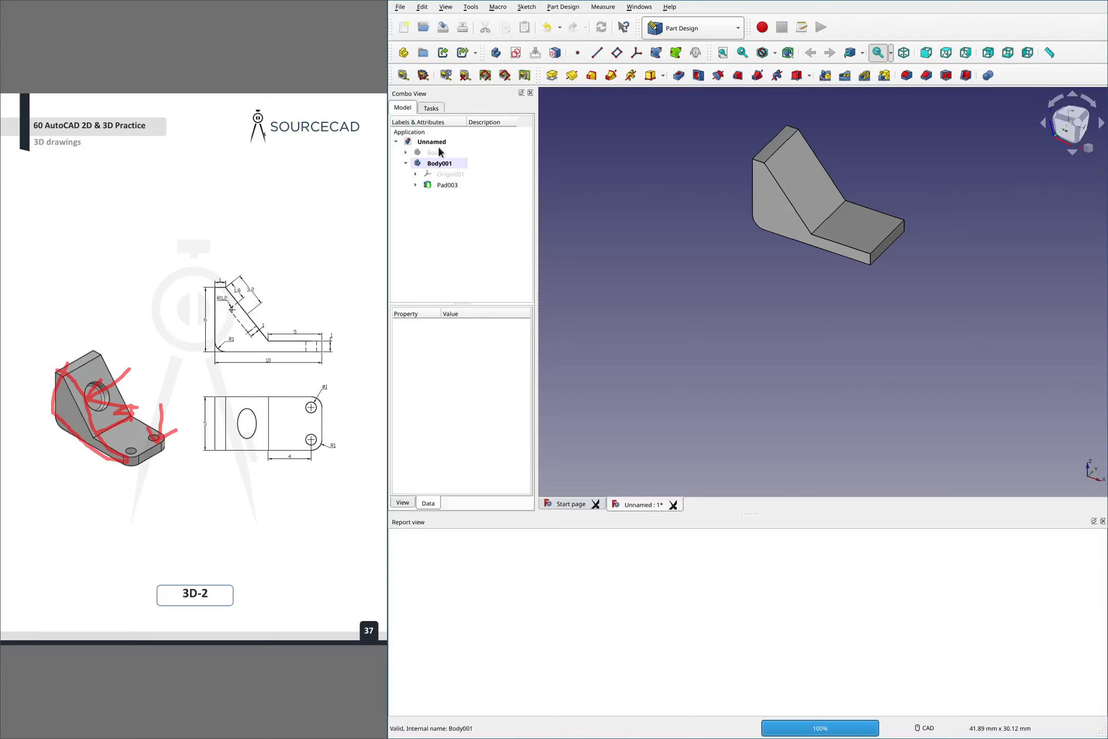
pyautogui.click(437, 110)
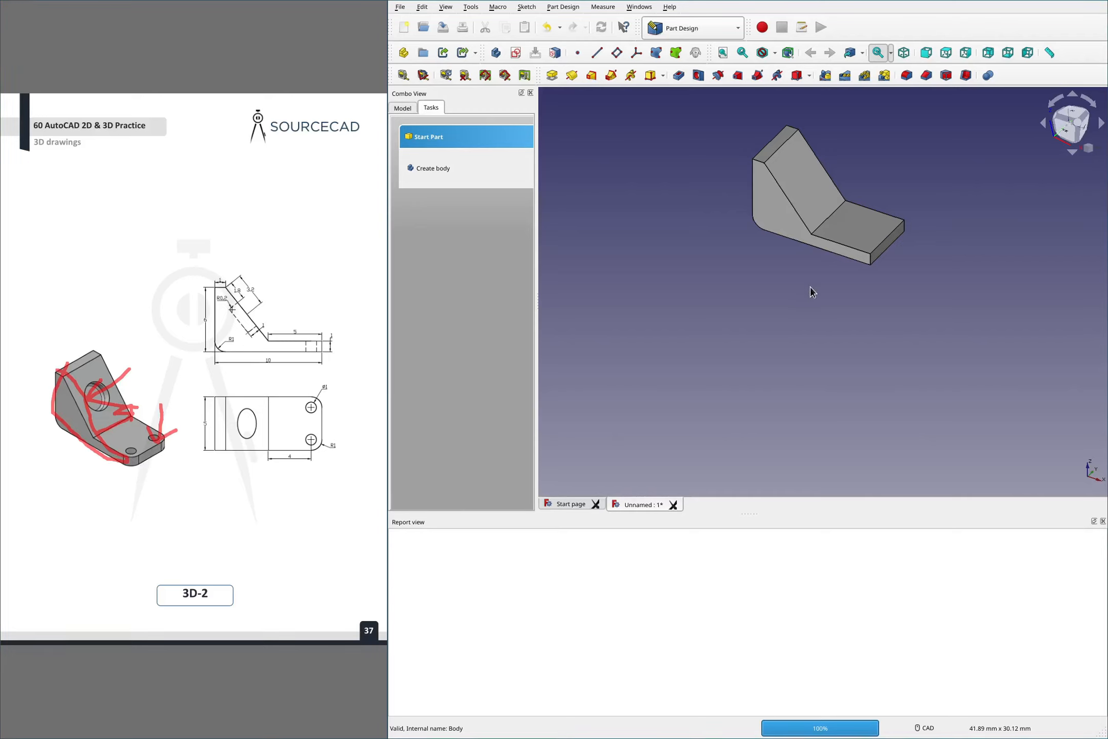
pyautogui.click(877, 233)
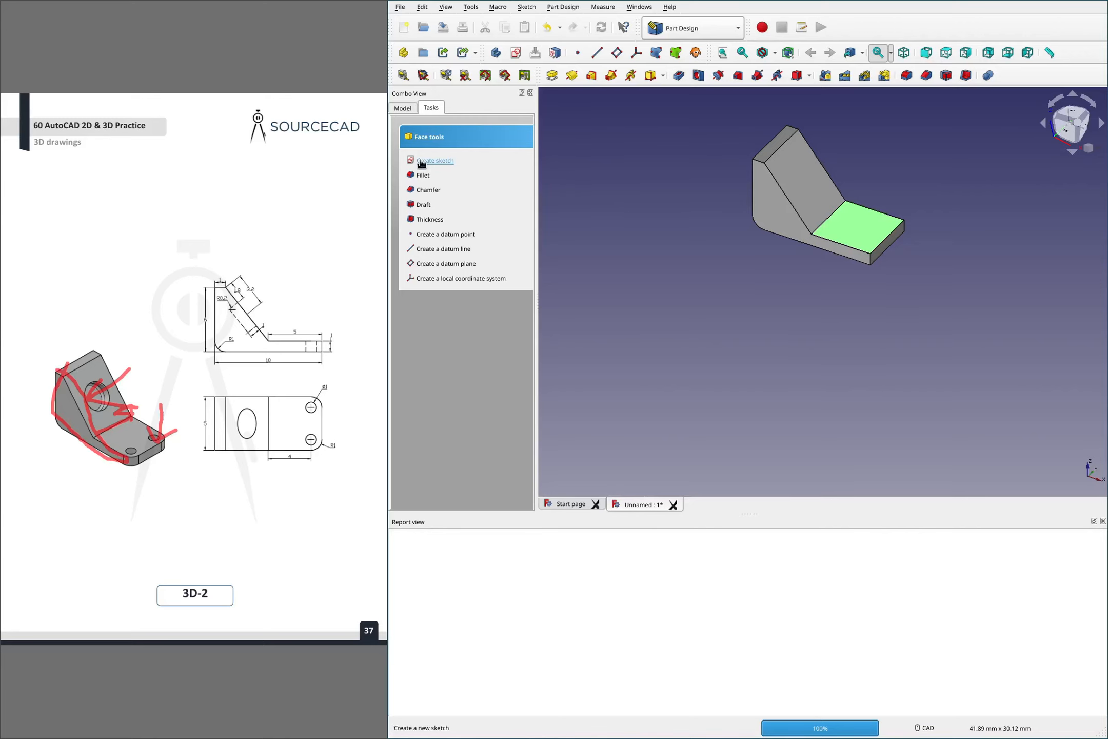
pyautogui.click(452, 162)
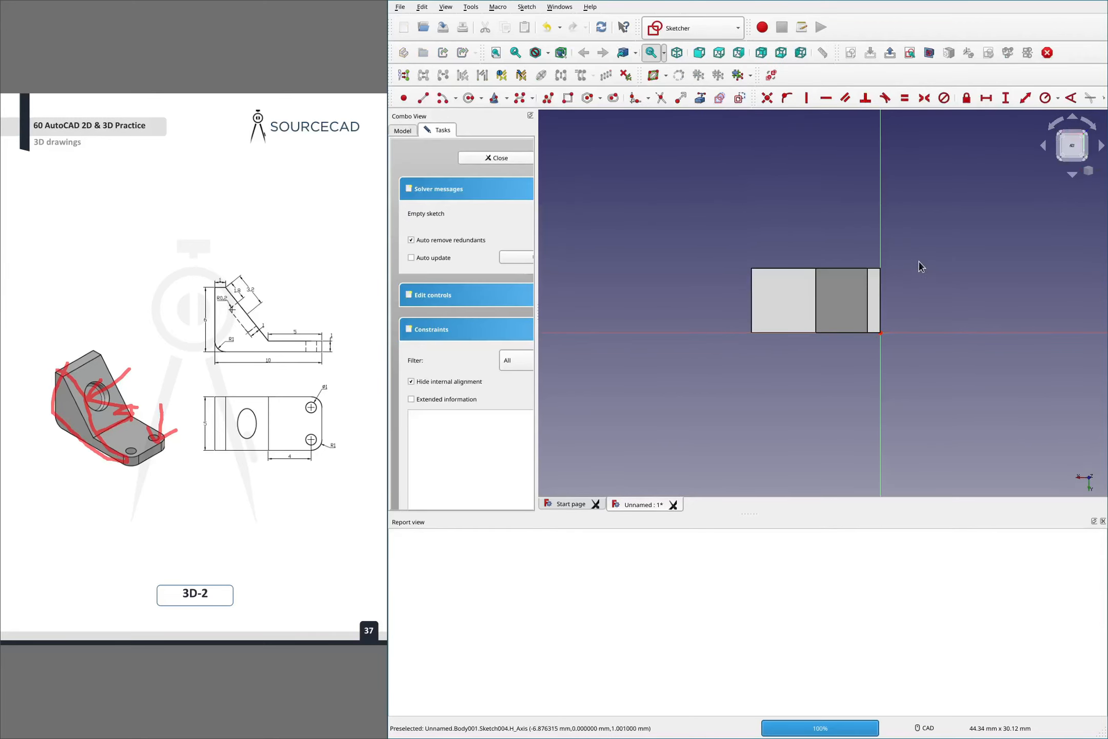
pyautogui.scroll(-2, 919, 266)
pyautogui.moveTo(909, 298)
pyautogui.mouseDown(button='middle')
pyautogui.moveTo(922, 300)
pyautogui.moveTo(835, 286)
pyautogui.mouseUp(button='middle')
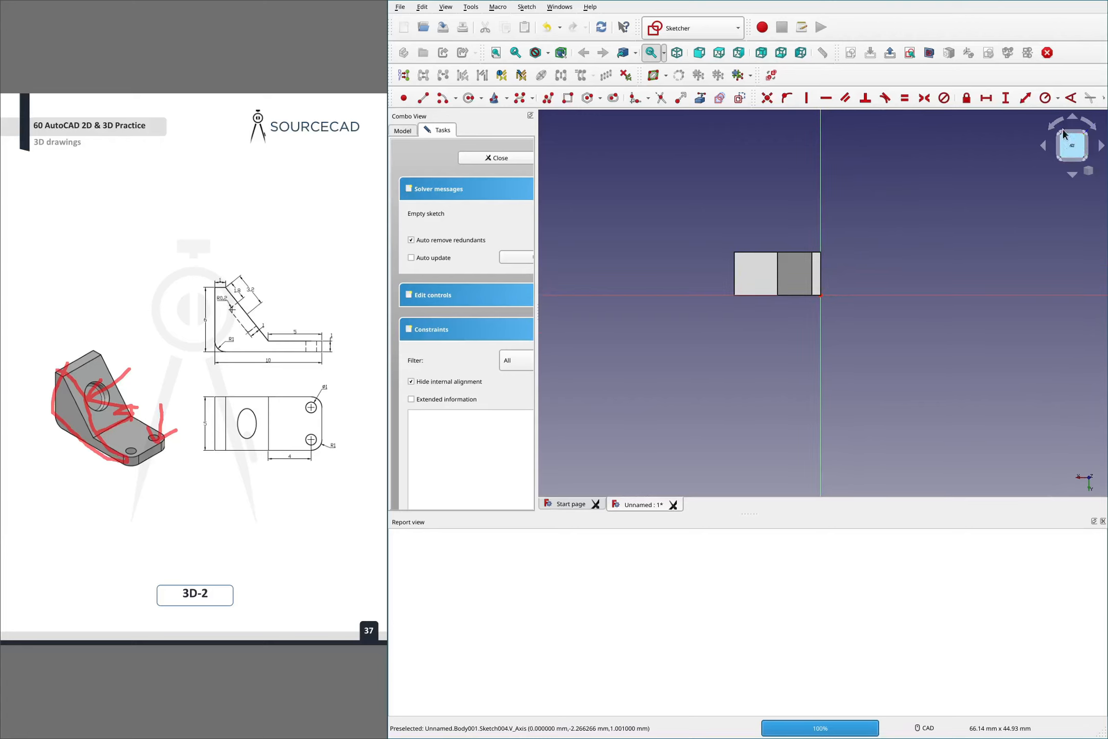
pyautogui.click(1074, 120)
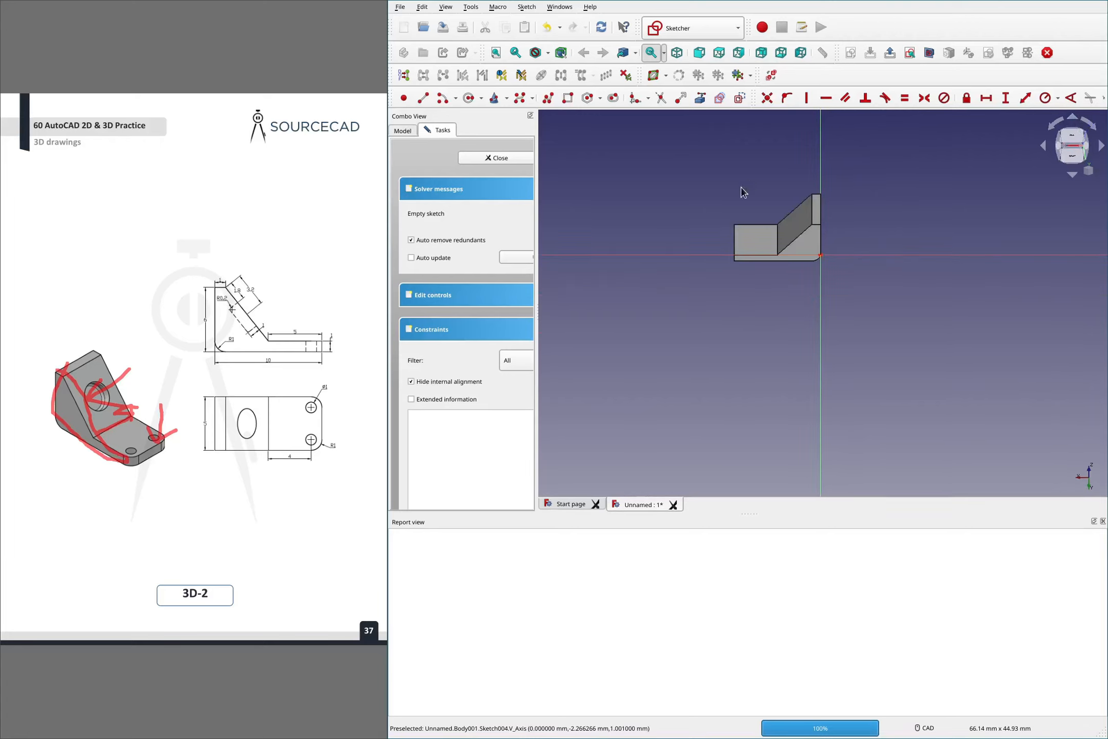
pyautogui.click(1073, 175)
pyautogui.scroll(3, 766, 240)
pyautogui.scroll(-1, 735, 263)
pyautogui.scroll(2, 702, 310)
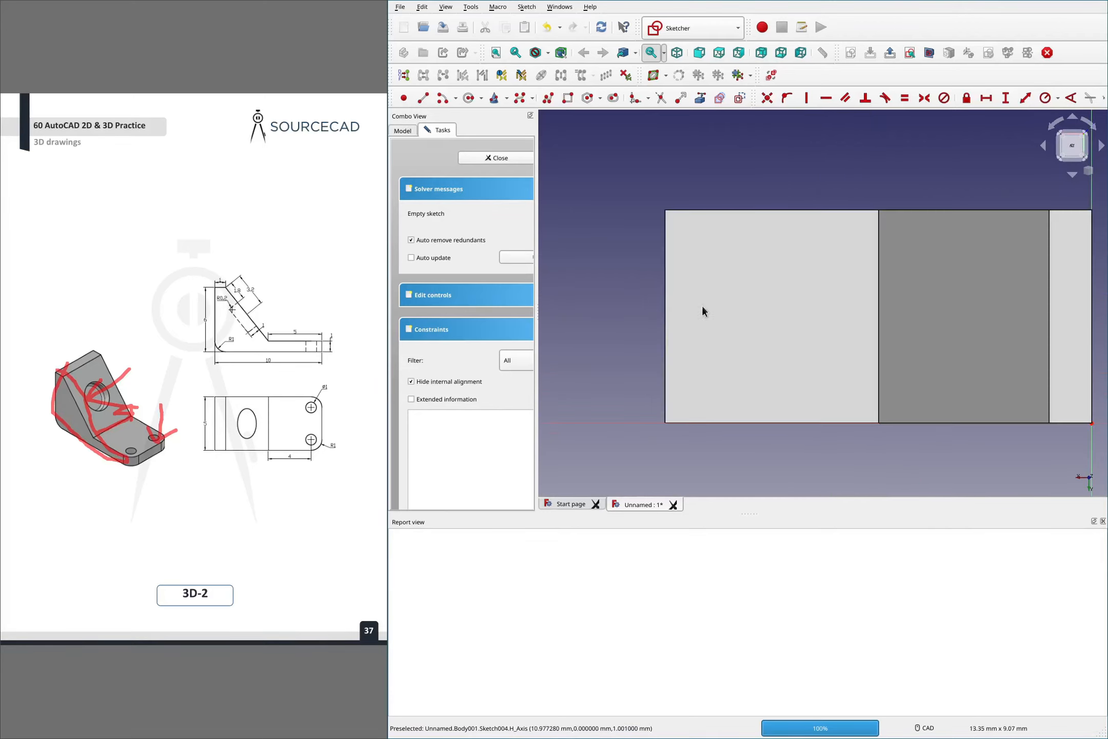
# Project the base face's free end edge and its two side edges into the sketch as external geometry
pyautogui.click(700, 98)
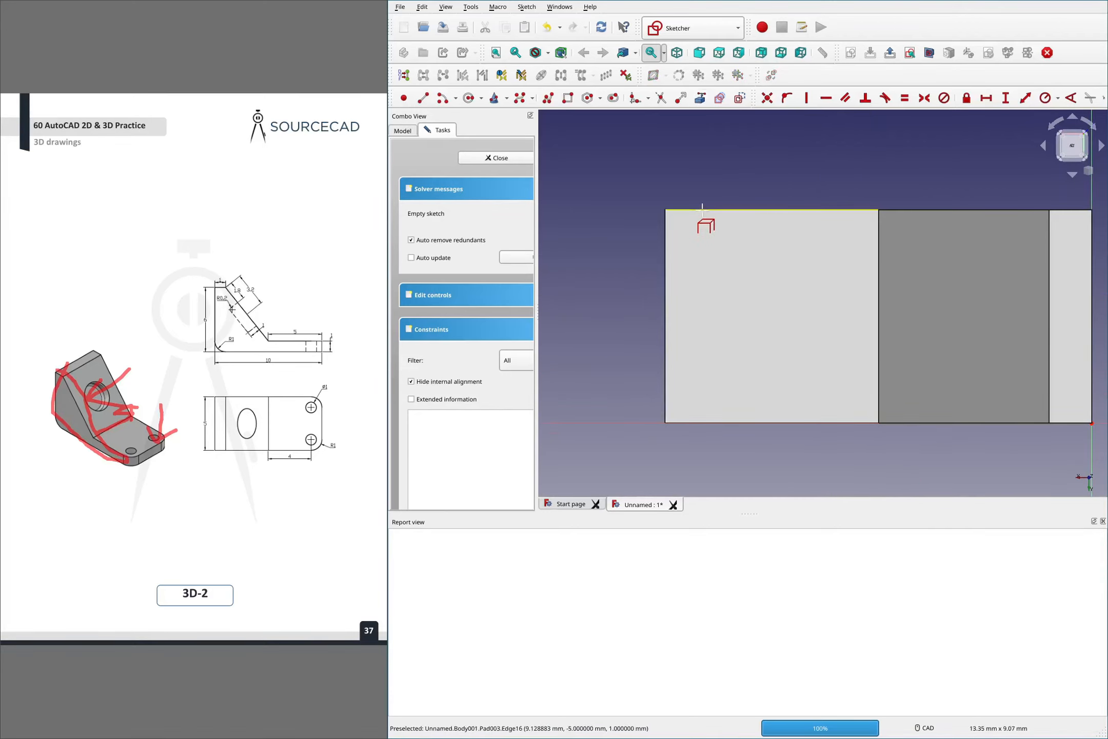
pyautogui.click(702, 209)
pyautogui.click(666, 239)
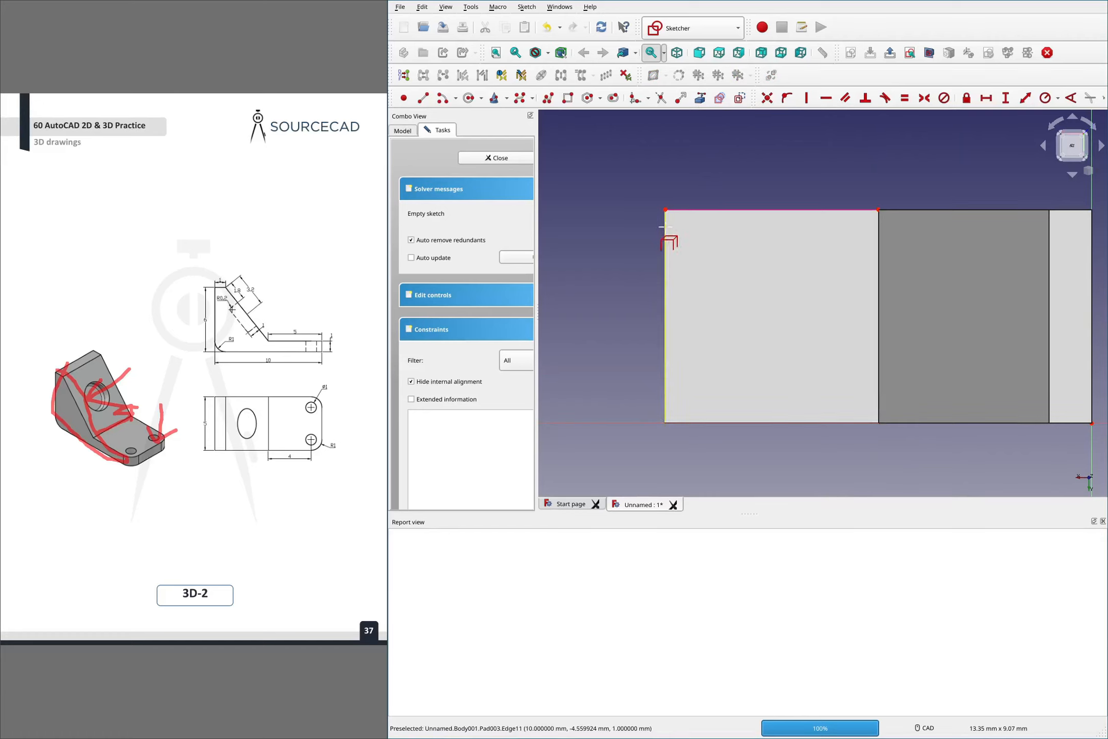
pyautogui.click(768, 422)
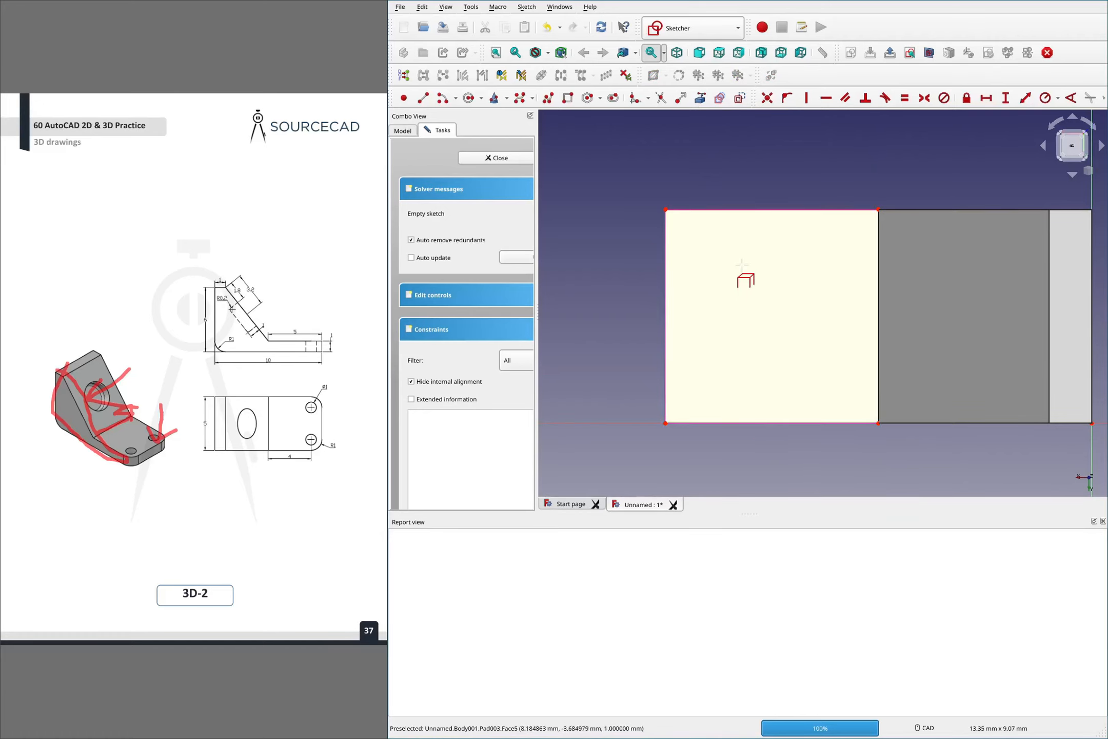
pyautogui.rightClick(744, 165)
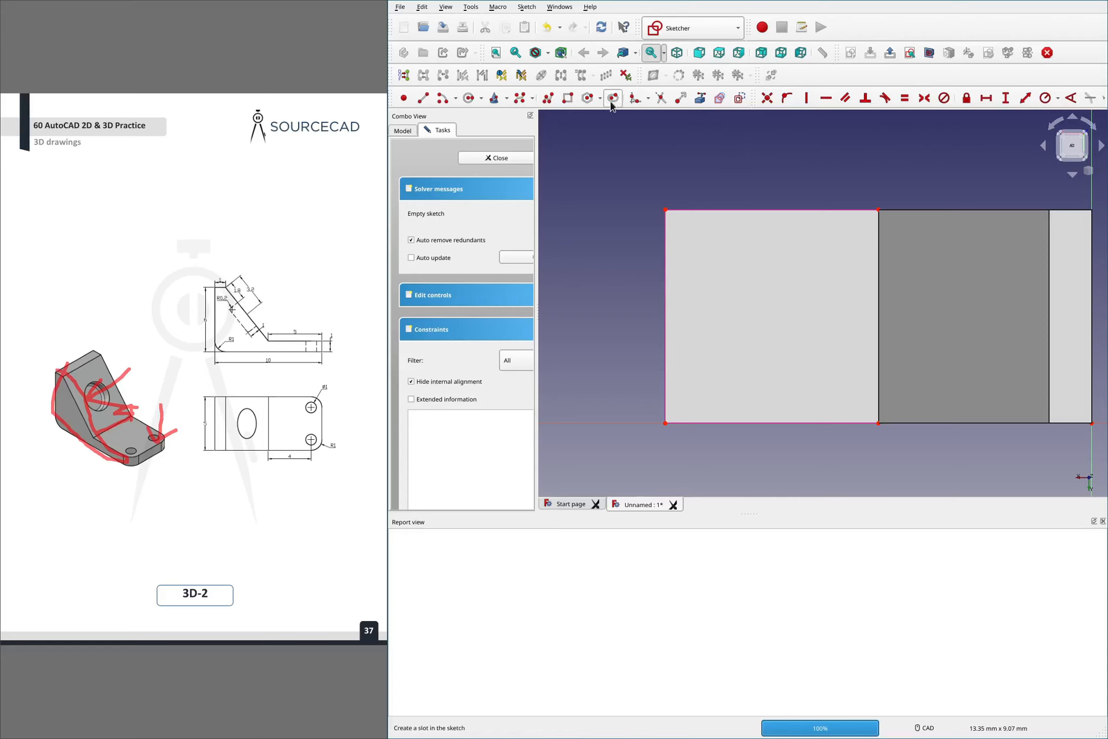
pyautogui.click(634, 100)
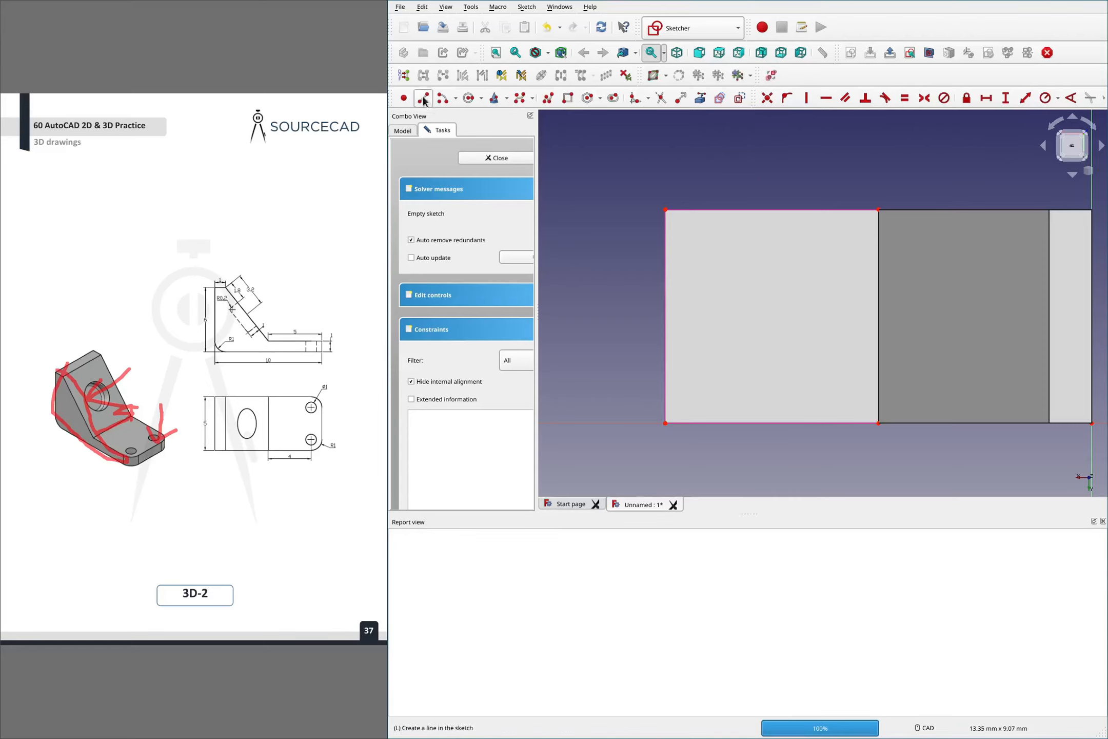
pyautogui.click(665, 242)
pyautogui.press('Escape')
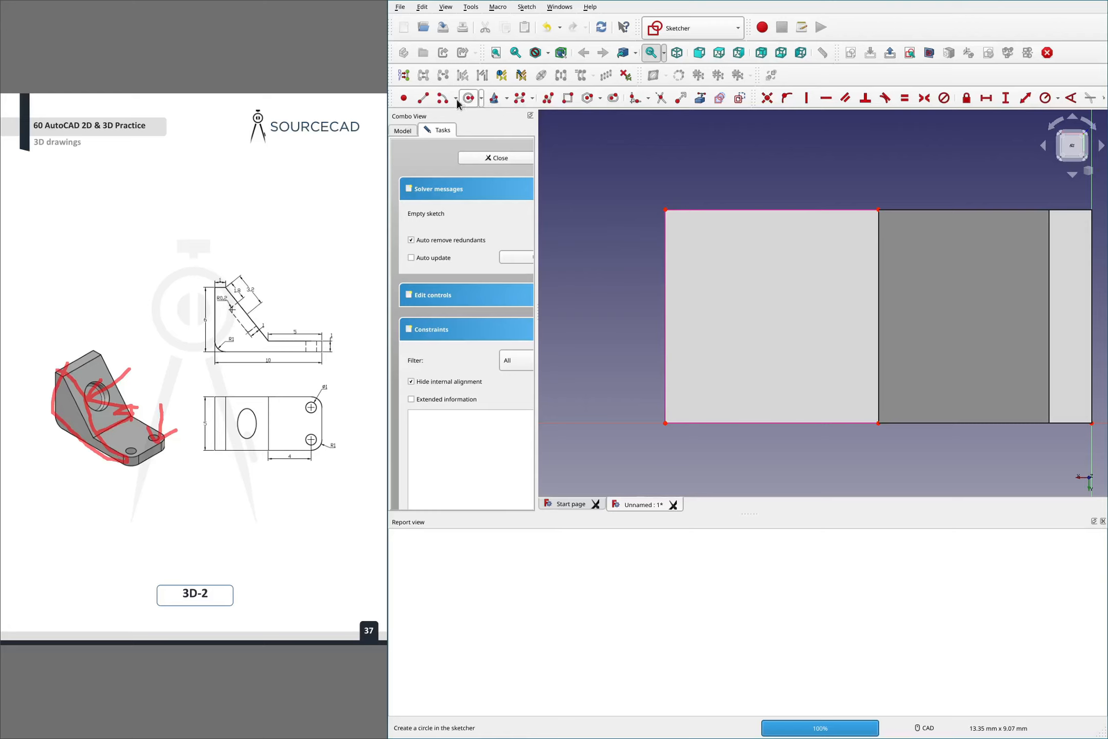
# Draw a centre-and-endpoints arc at each outer corner of the base, about 0.7 mm and 0.6 mm in radius, with endpoints on the projected edges
pyautogui.click(456, 99)
pyautogui.click(461, 122)
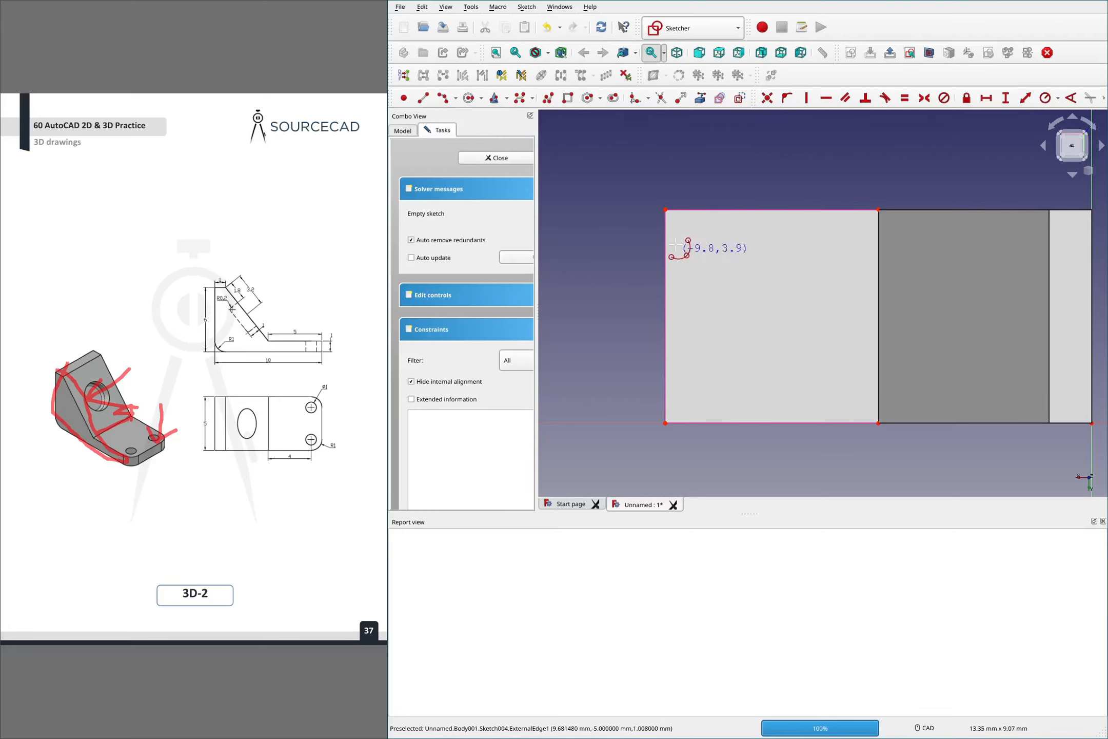
pyautogui.click(689, 226)
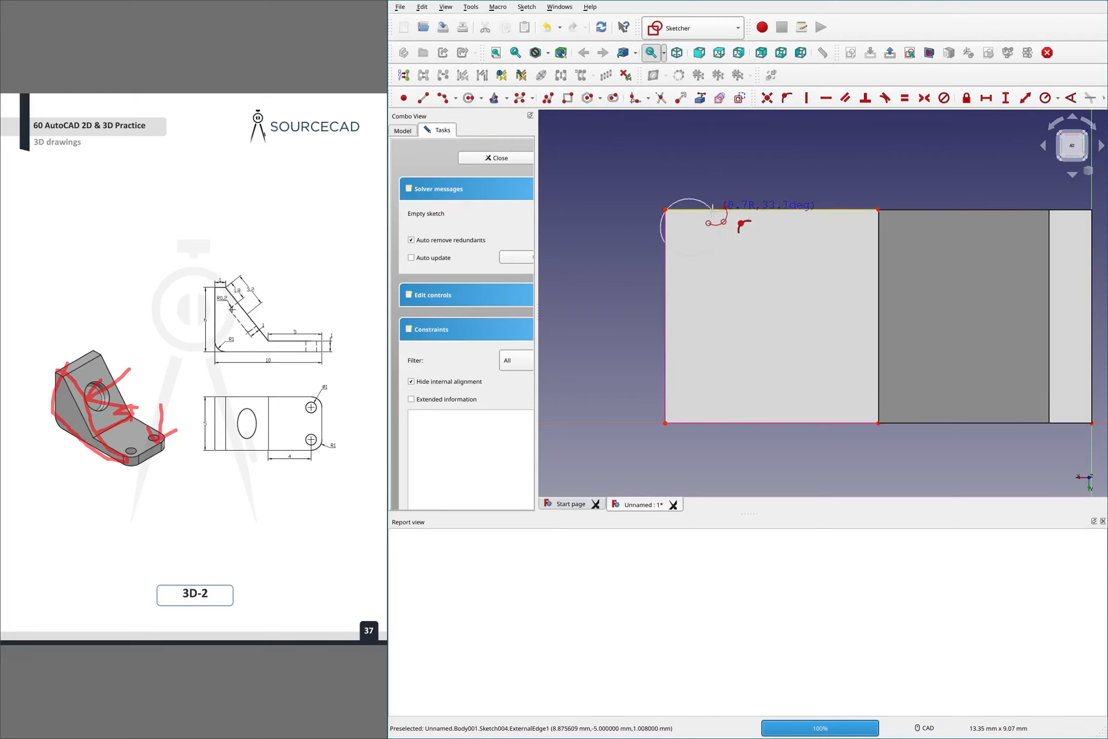
pyautogui.click(712, 207)
pyautogui.click(666, 241)
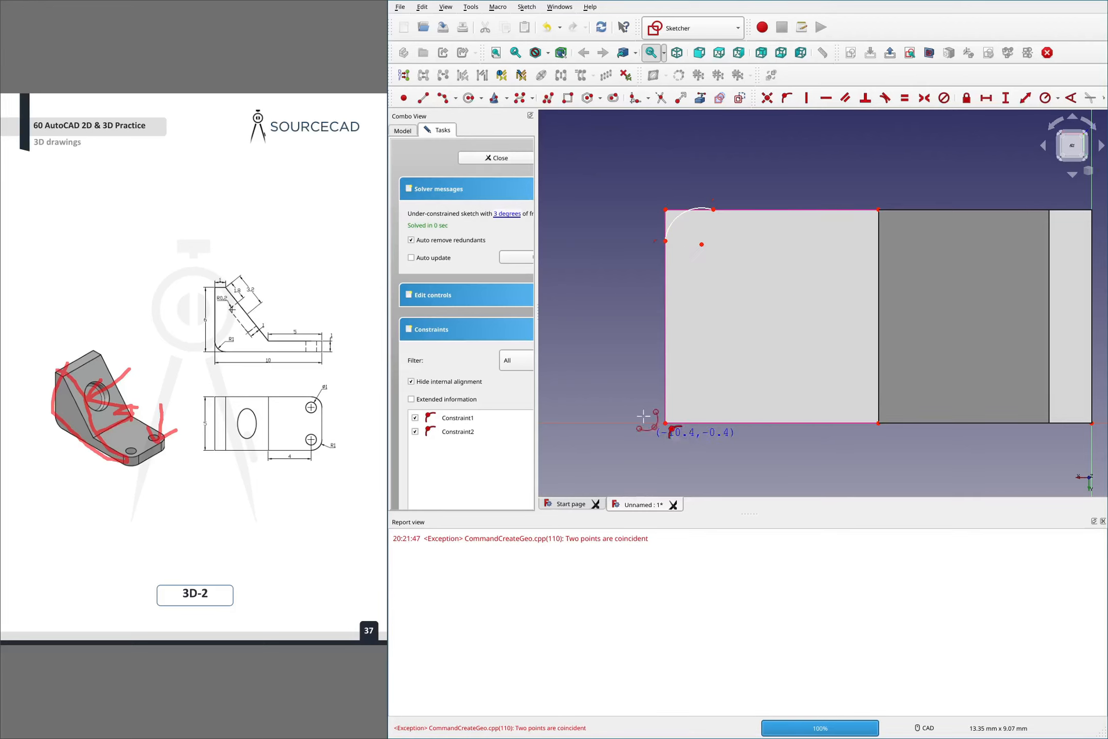
pyautogui.click(678, 391)
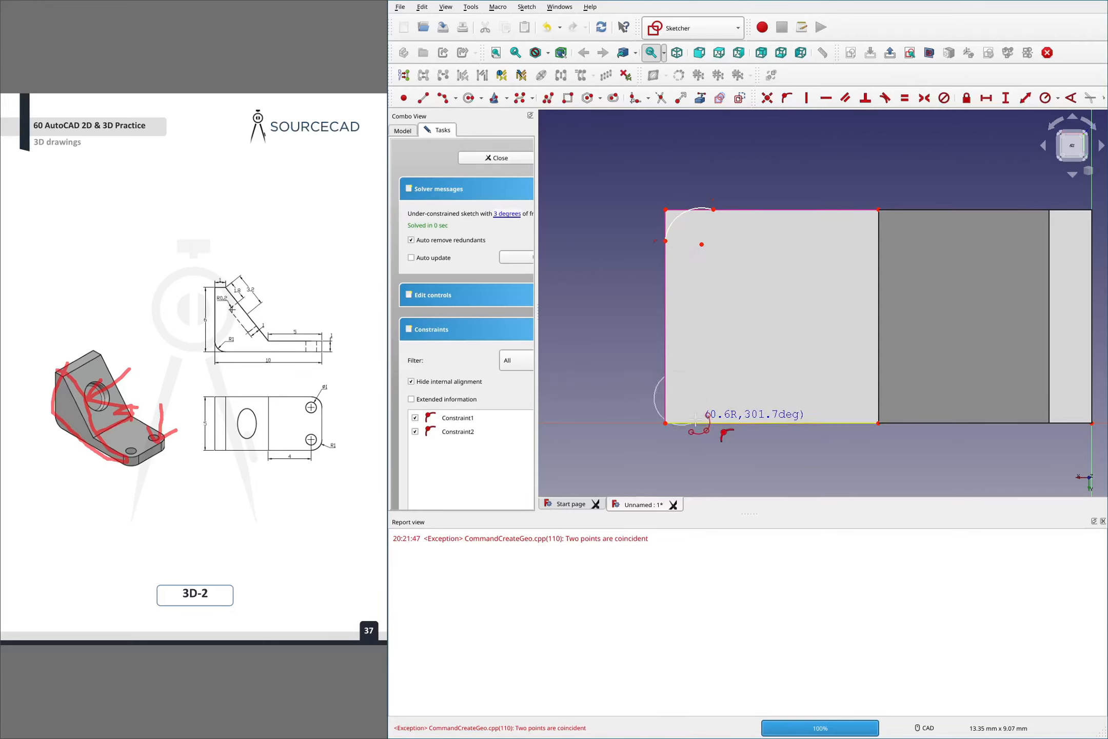
pyautogui.click(695, 420)
pyautogui.click(666, 392)
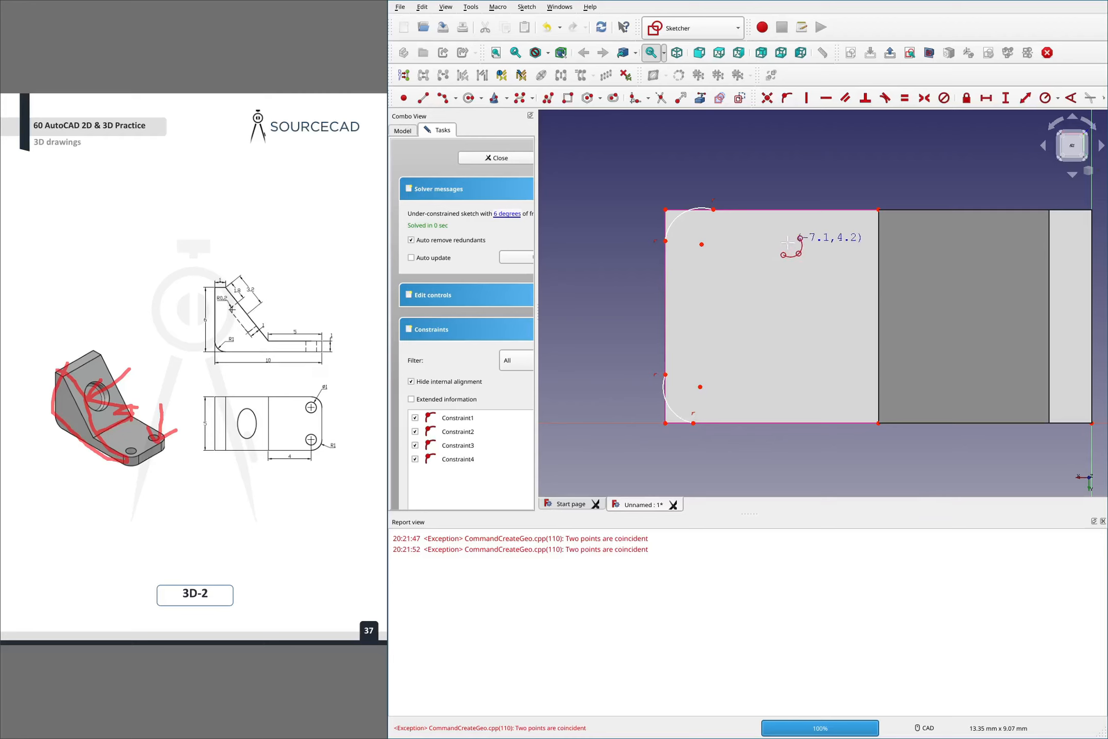
pyautogui.rightClick(787, 241)
# Make the lower corner arc tangent to the base's projected end edge and to the lower side edge
pyautogui.click(663, 398)
pyautogui.click(665, 333)
pyautogui.press('t')
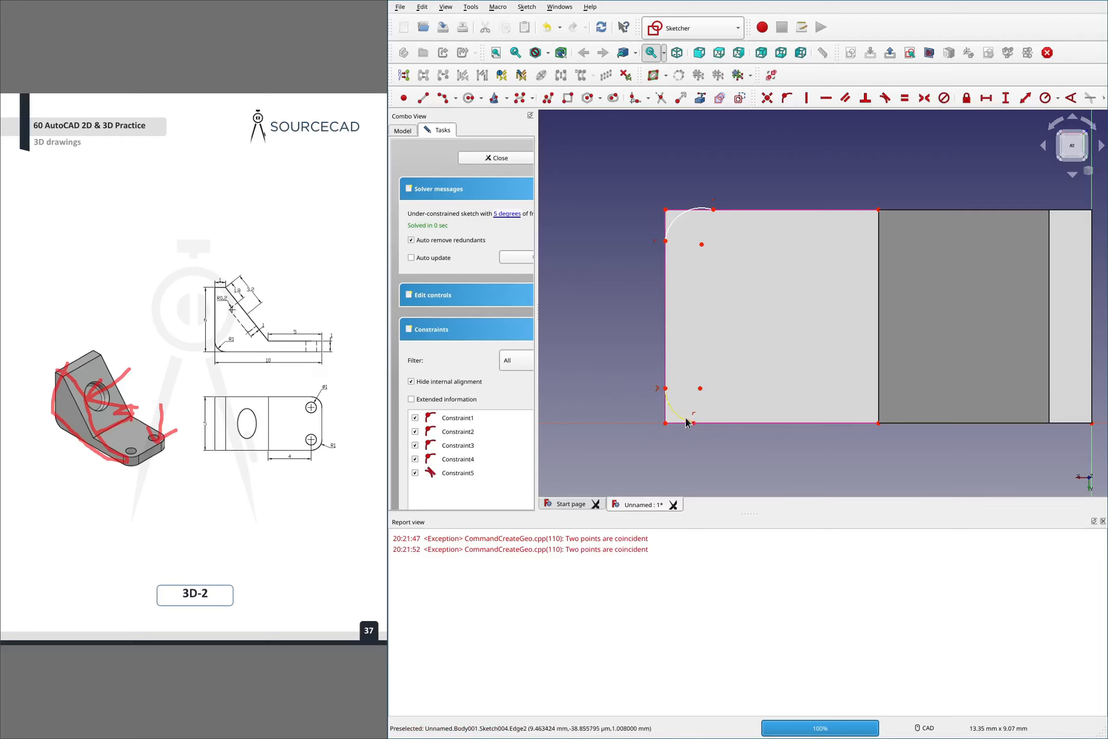
pyautogui.click(676, 417)
pyautogui.click(710, 424)
pyautogui.press('t')
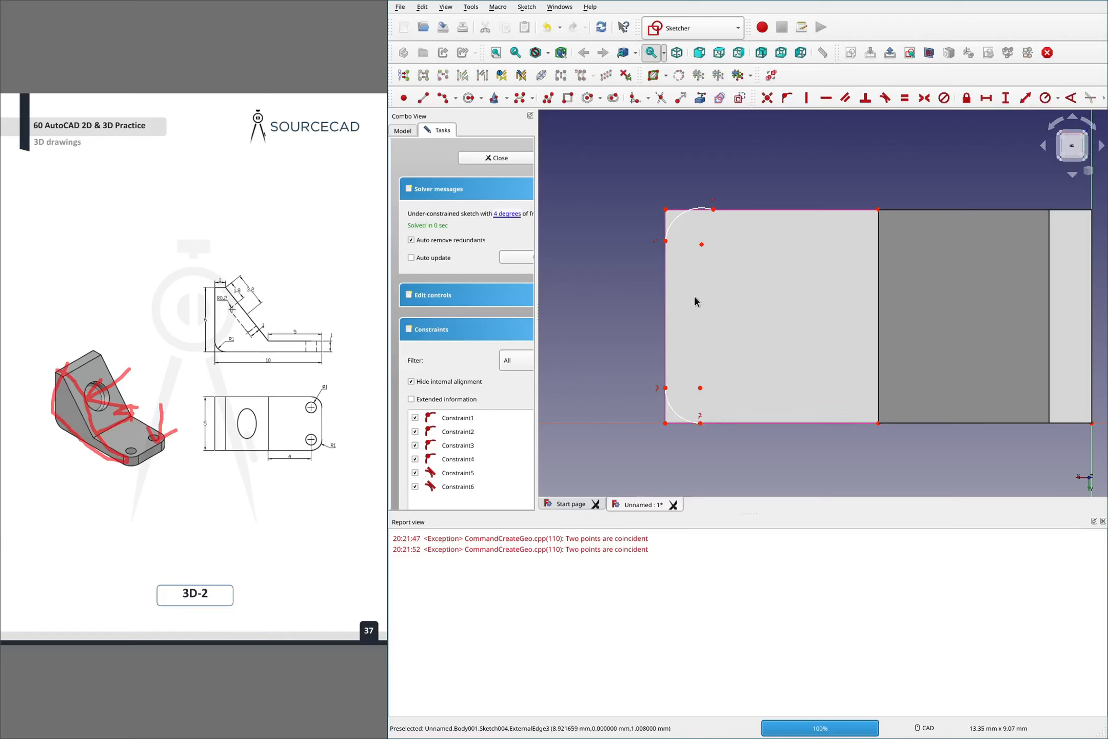
# Make the upper corner arc tangent to the base's projected end edge and to the upper side edge
pyautogui.click(671, 224)
pyautogui.click(665, 251)
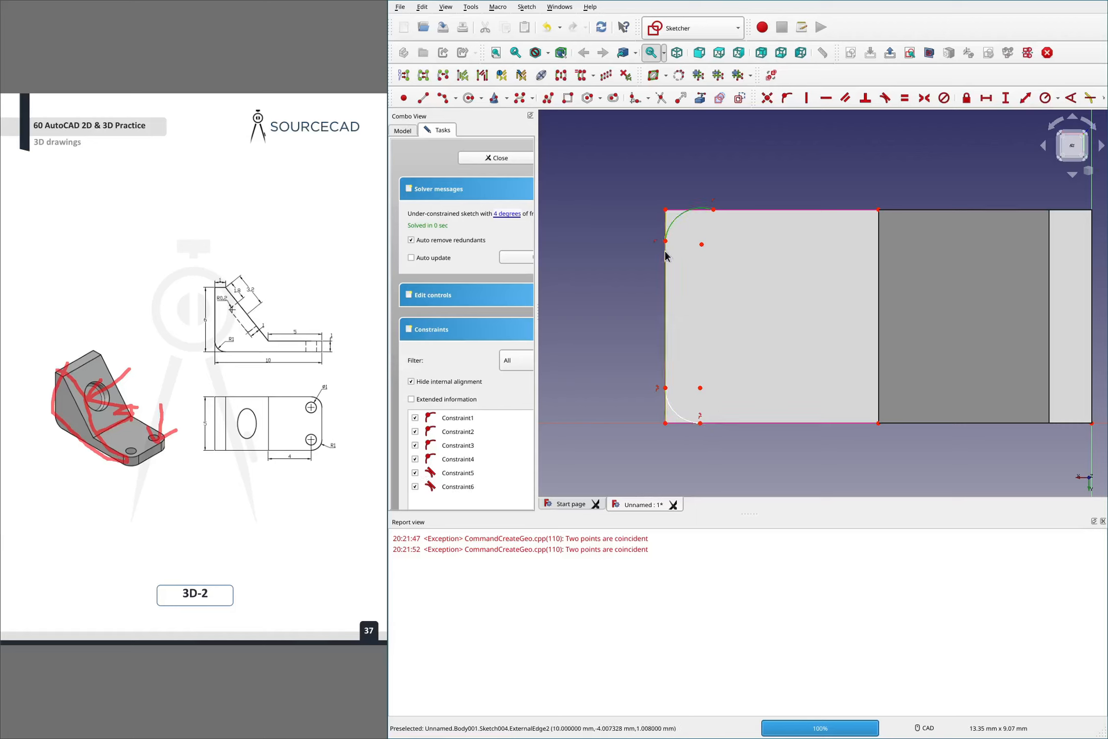
pyautogui.press('t')
pyautogui.click(687, 212)
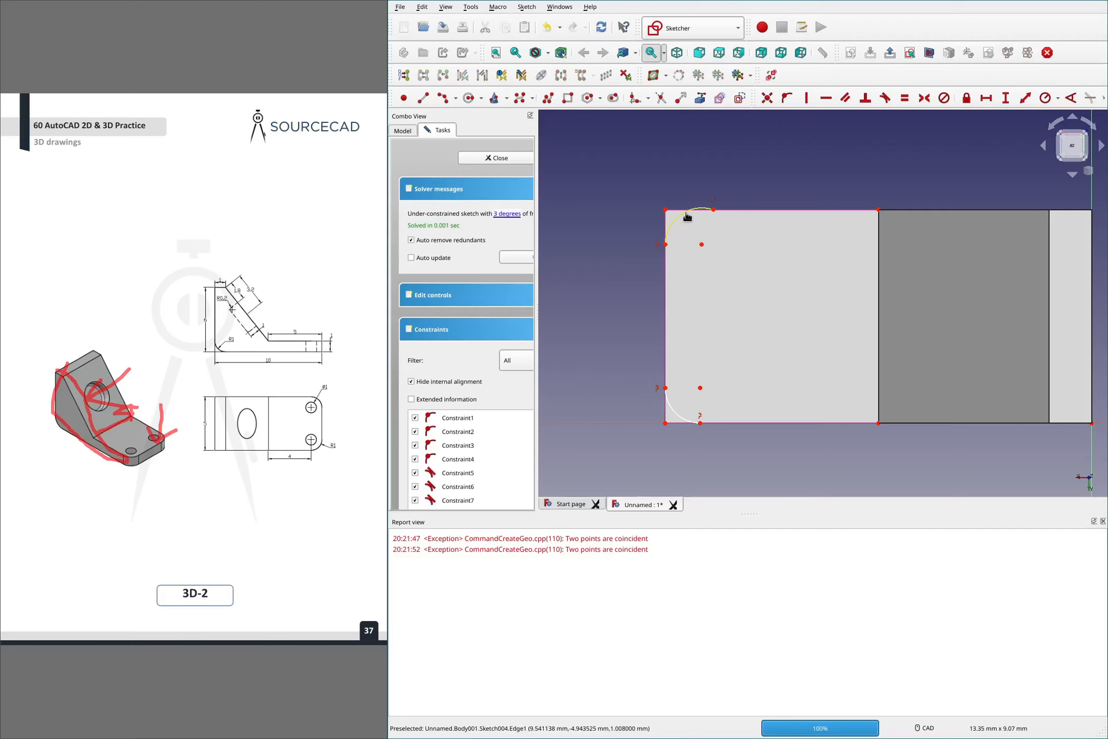
pyautogui.click(731, 210)
pyautogui.press('t')
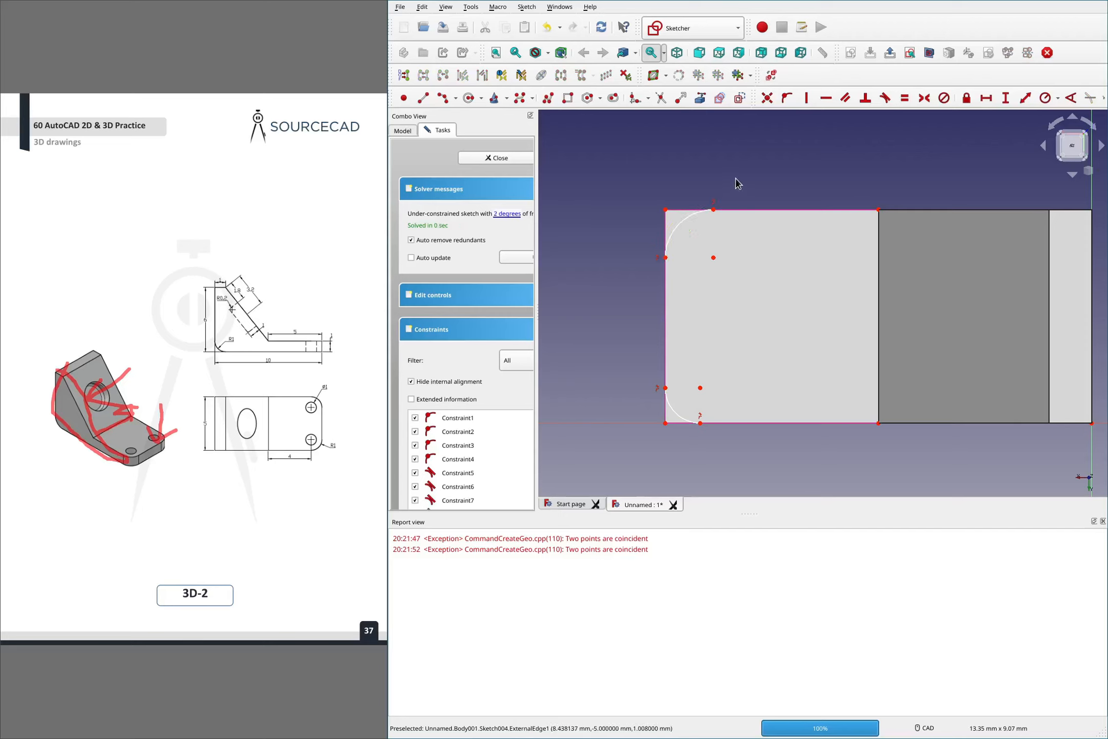
# Make the two corner arcs equal and set their radius to 1 mm
pyautogui.click(675, 226)
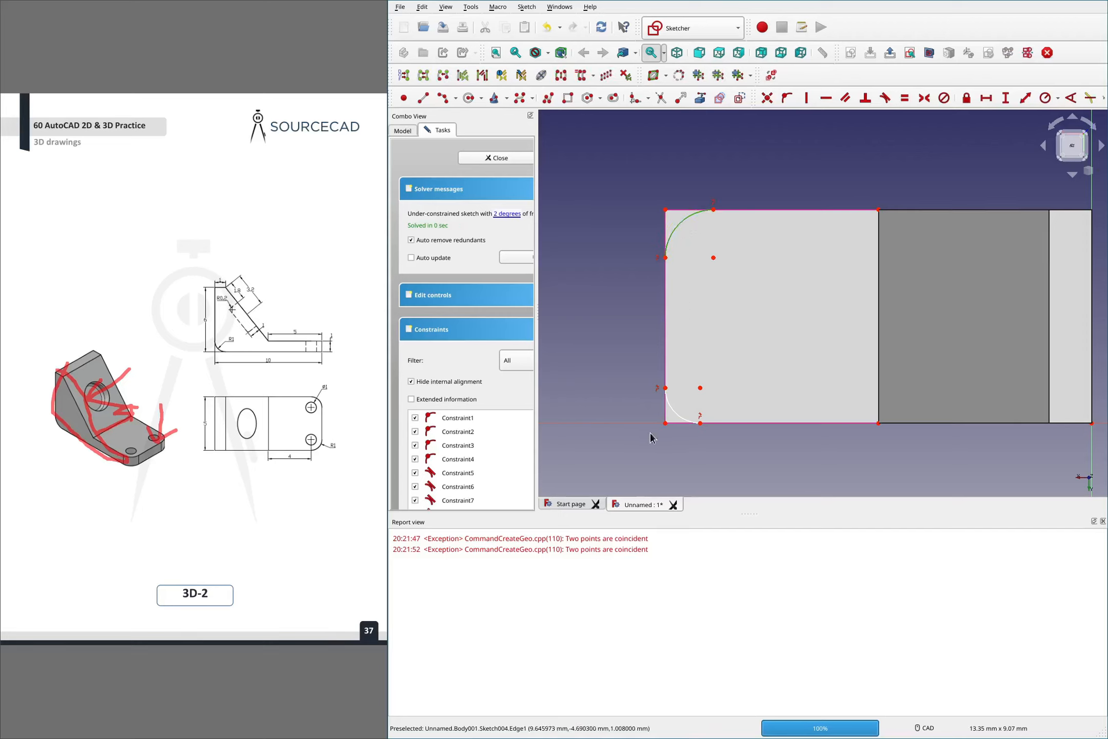
pyautogui.click(676, 416)
pyautogui.press('e')
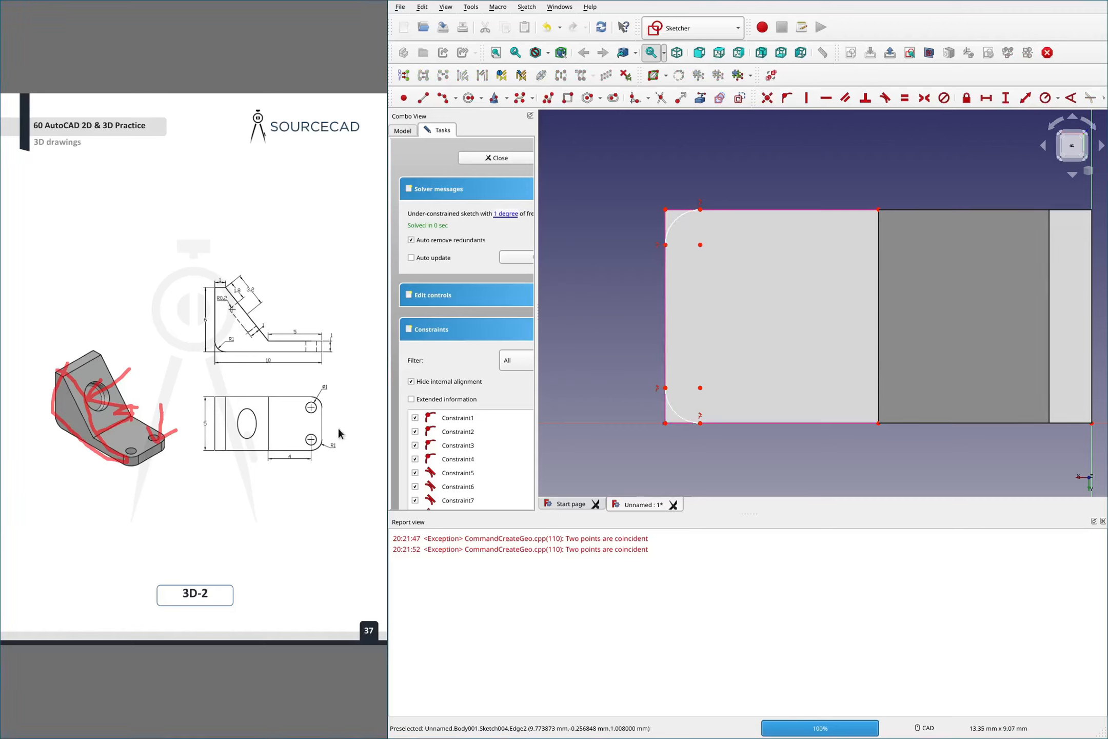
pyautogui.click(673, 413)
pyautogui.write('kr1')
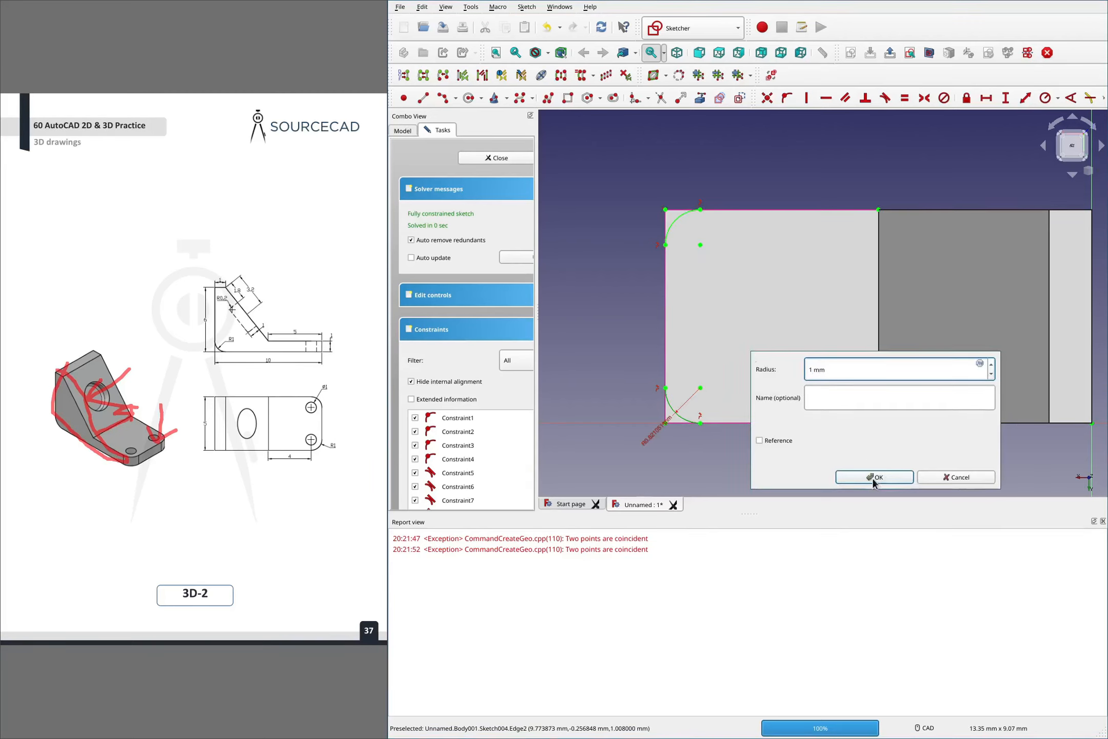
pyautogui.click(872, 479)
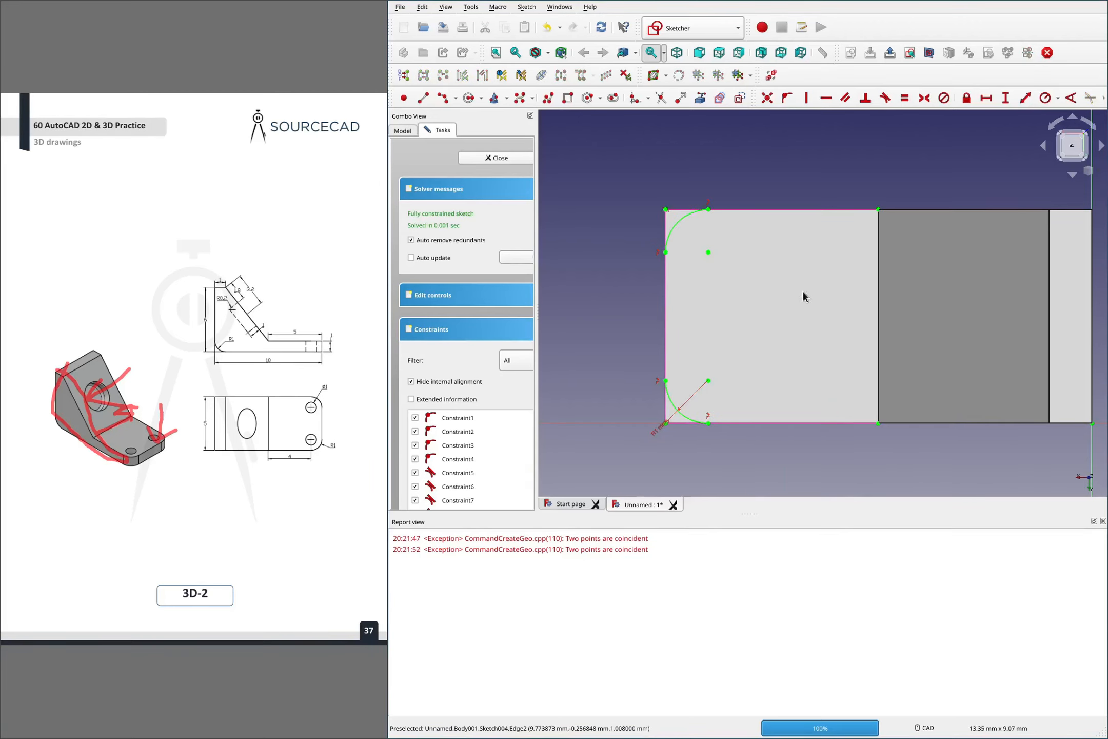
# Draw two circles for the base holes, one near each rounded outer corner
pyautogui.click(467, 98)
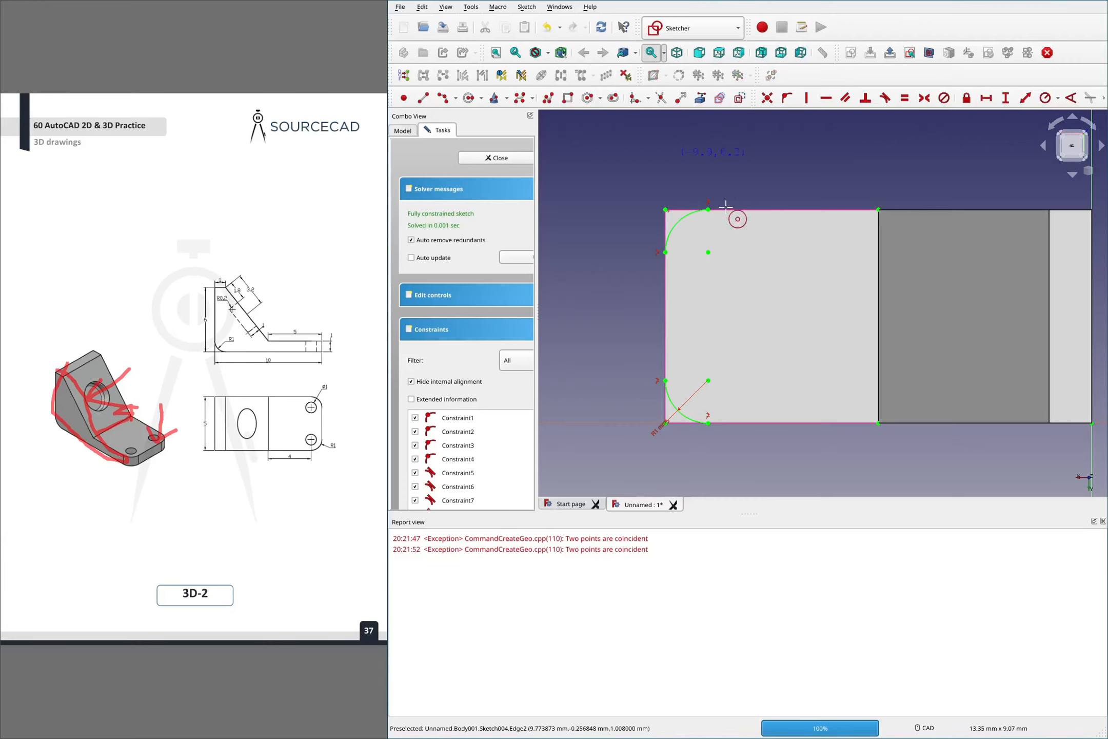
pyautogui.click(733, 257)
pyautogui.click(682, 365)
pyautogui.click(734, 385)
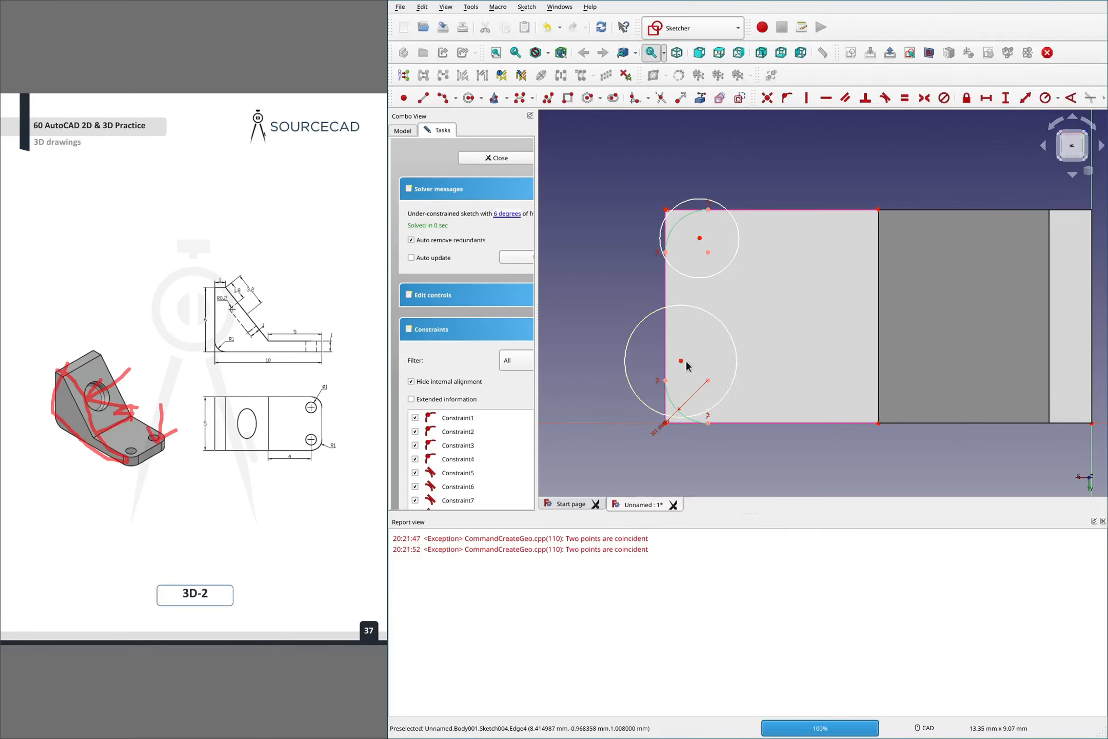
# Align the two hole circles' centres vertically and make the circles equal in size
pyautogui.click(700, 239)
pyautogui.press('v')
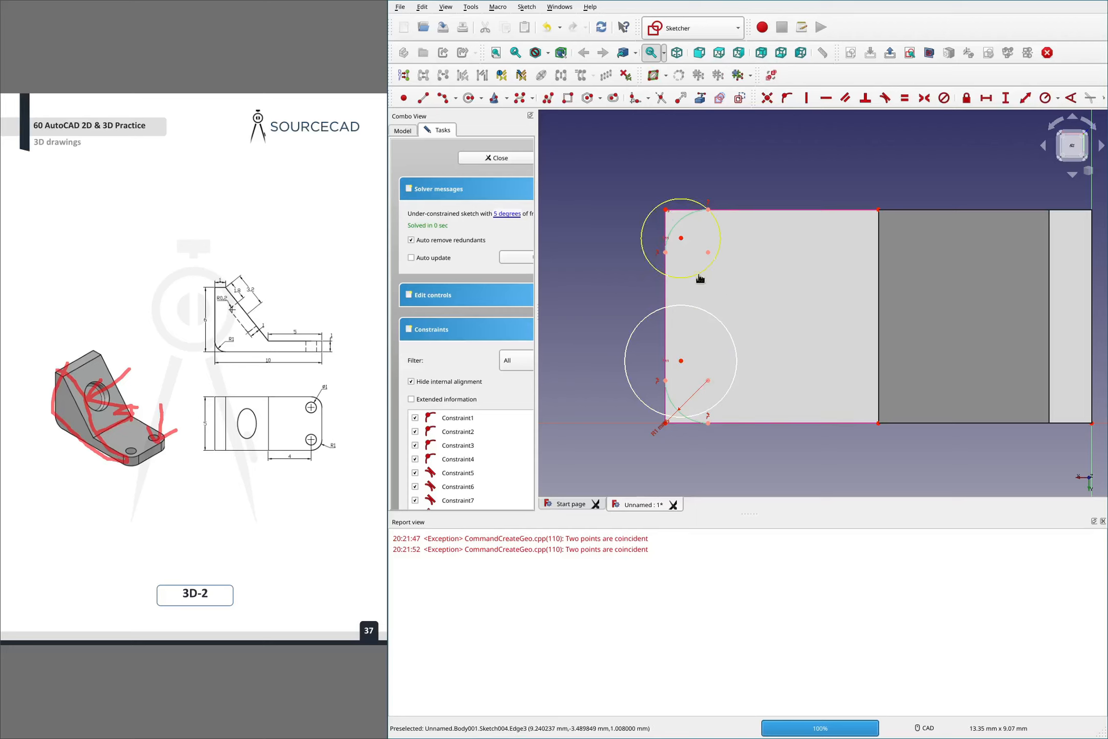
pyautogui.click(694, 275)
pyautogui.click(698, 309)
pyautogui.press('e')
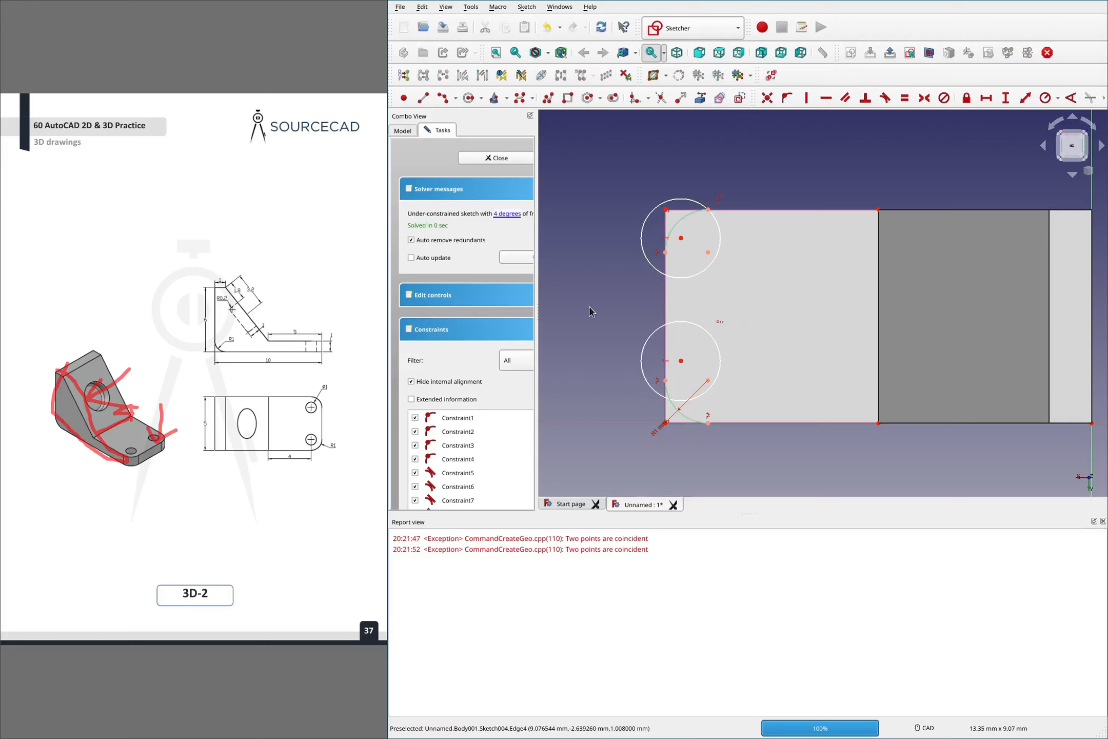
pyautogui.click(702, 270)
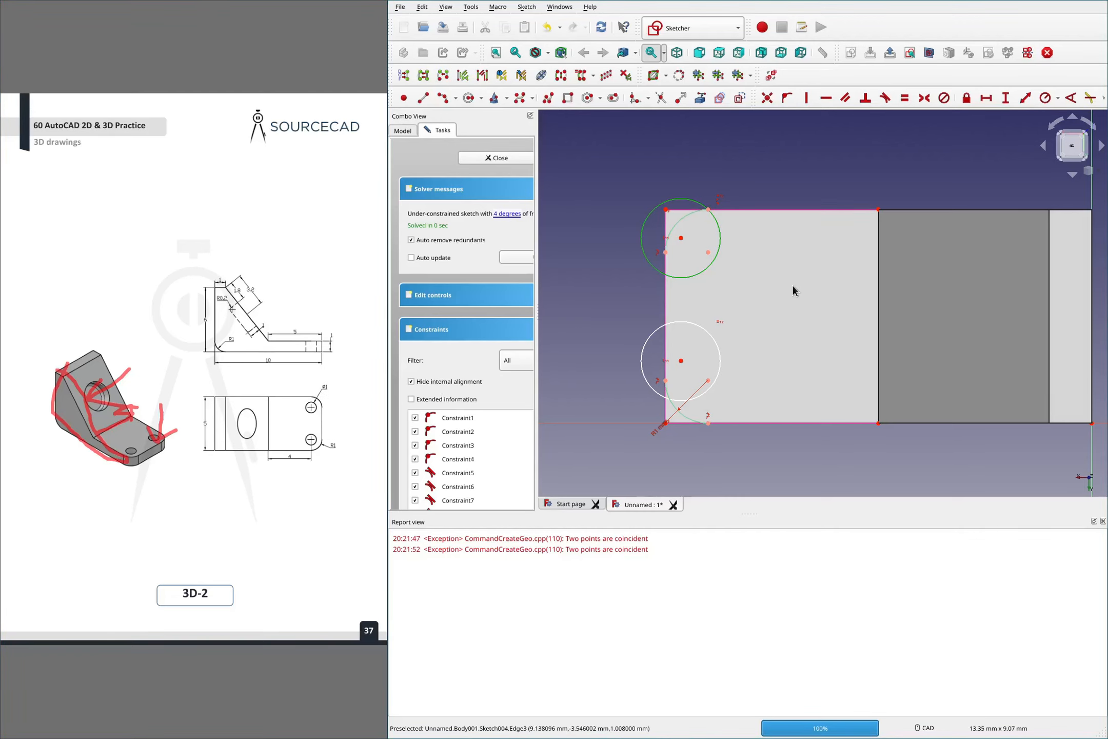
pyautogui.hotkey('shift', 'd')
pyautogui.click(804, 383)
pyautogui.press('Escape')
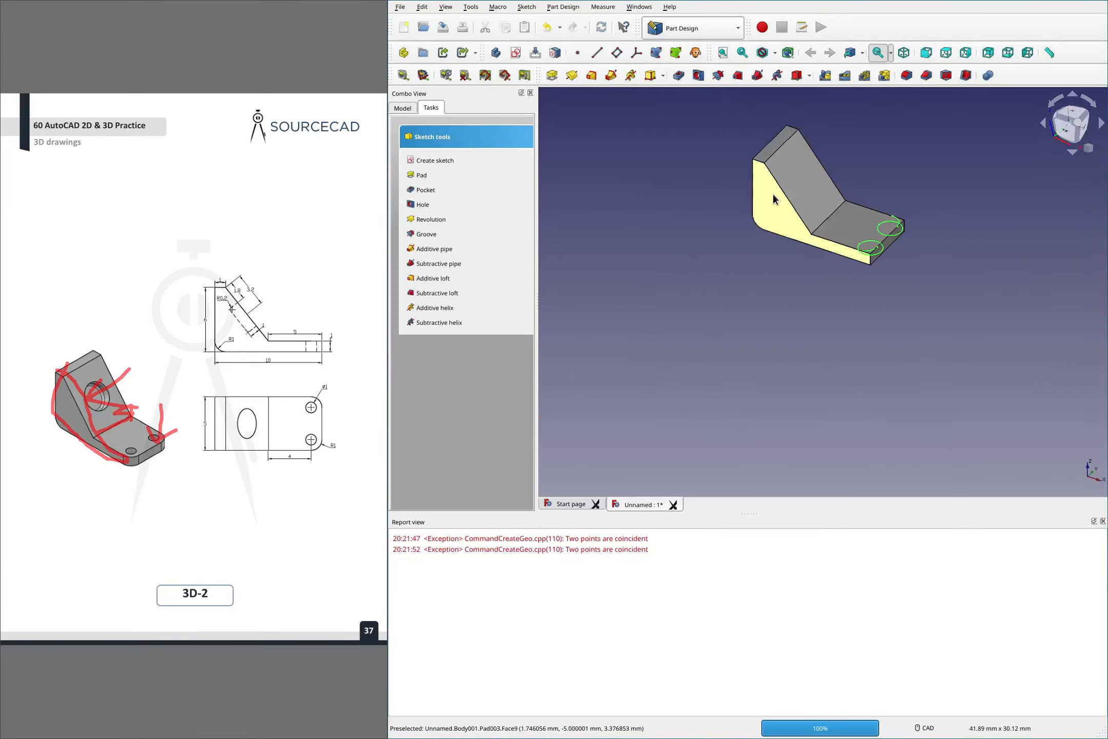
pyautogui.click(411, 108)
pyautogui.doubleClick(445, 196)
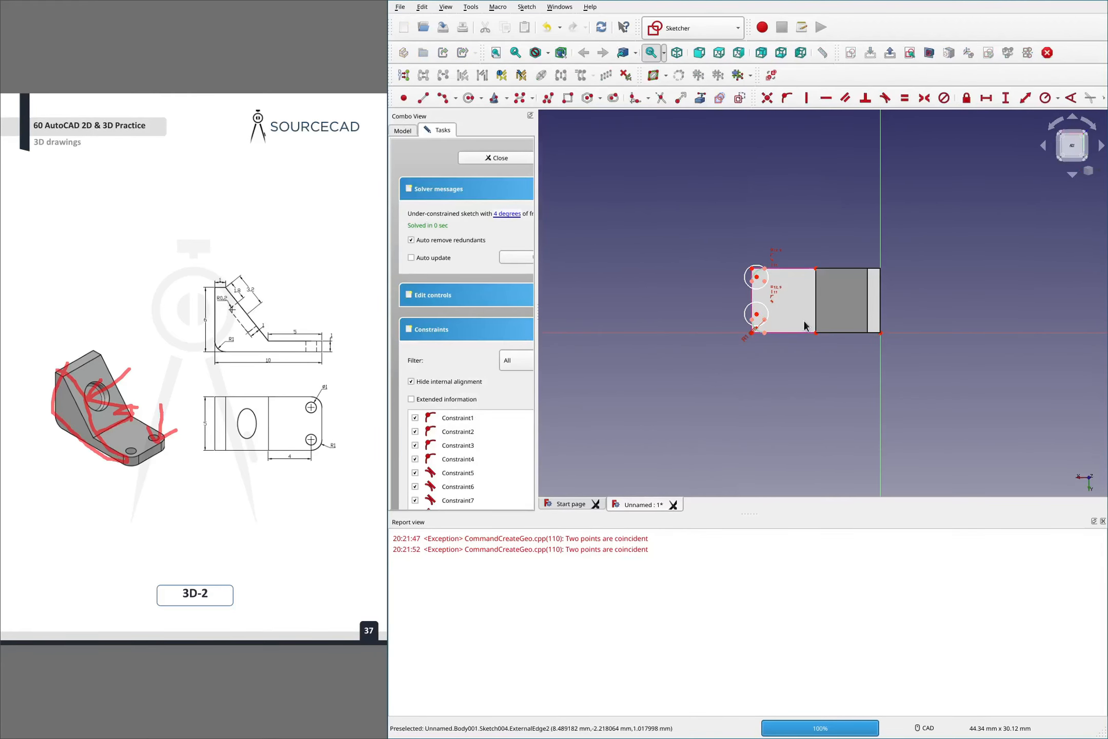
# Constrain the upper hole circle's diameter to 1 mm
pyautogui.scroll(5, 803, 325)
pyautogui.click(686, 209)
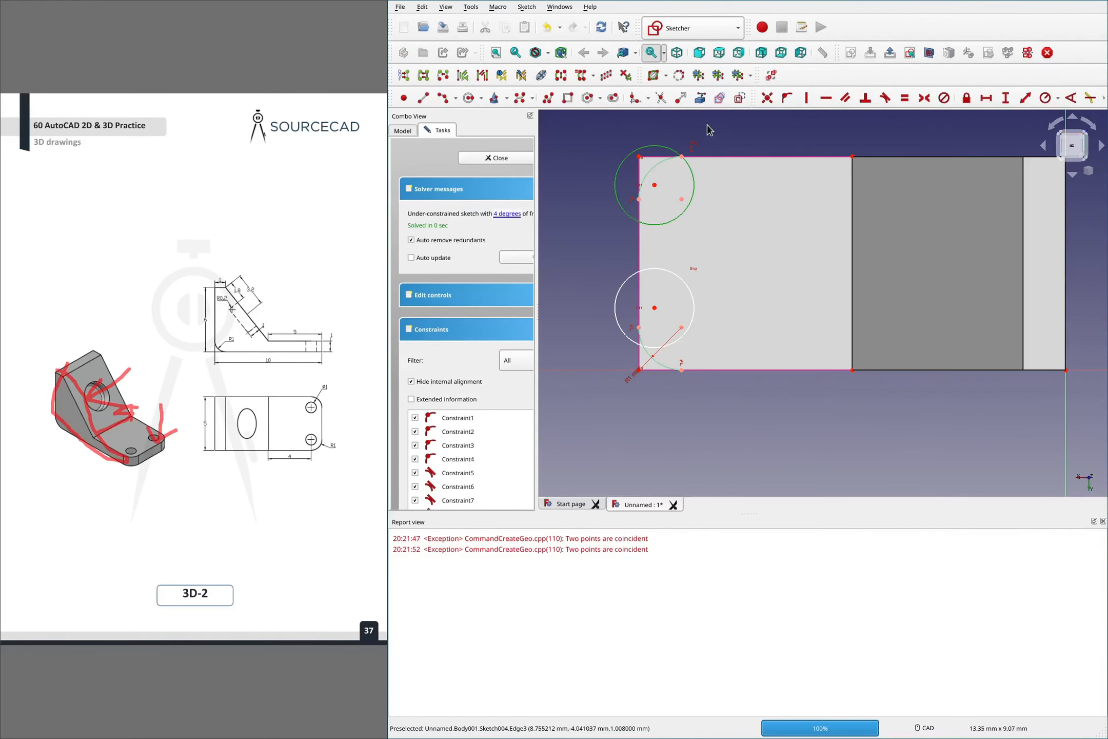
pyautogui.click(1058, 98)
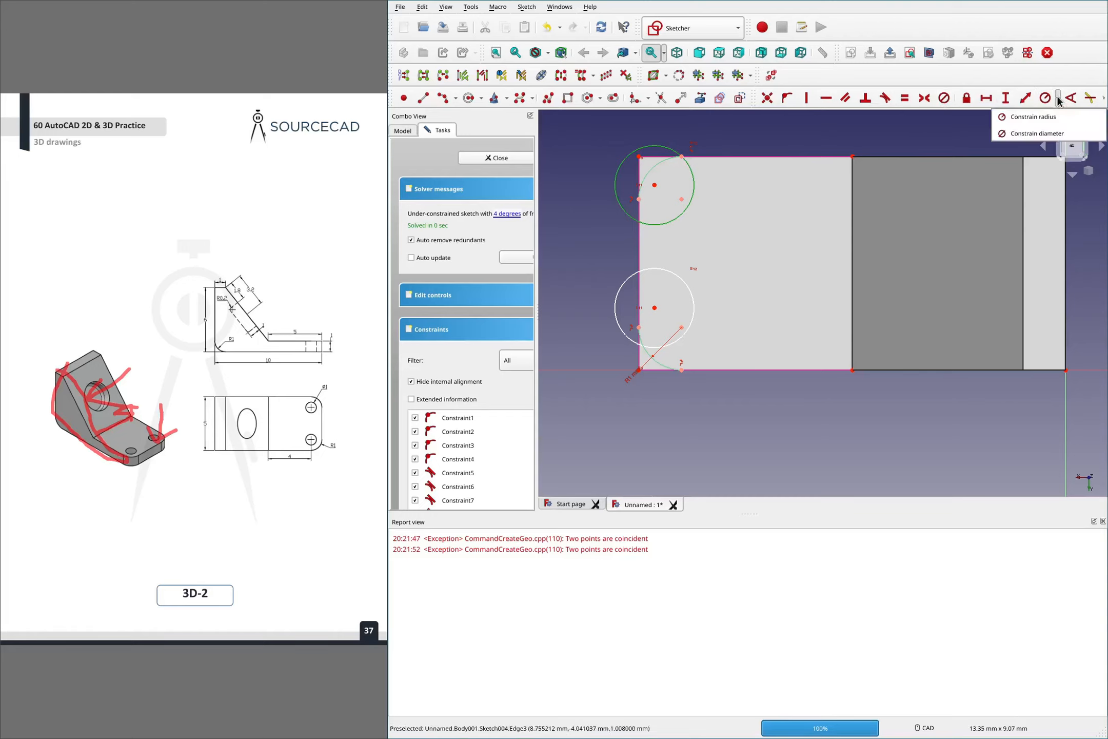
pyautogui.click(1049, 134)
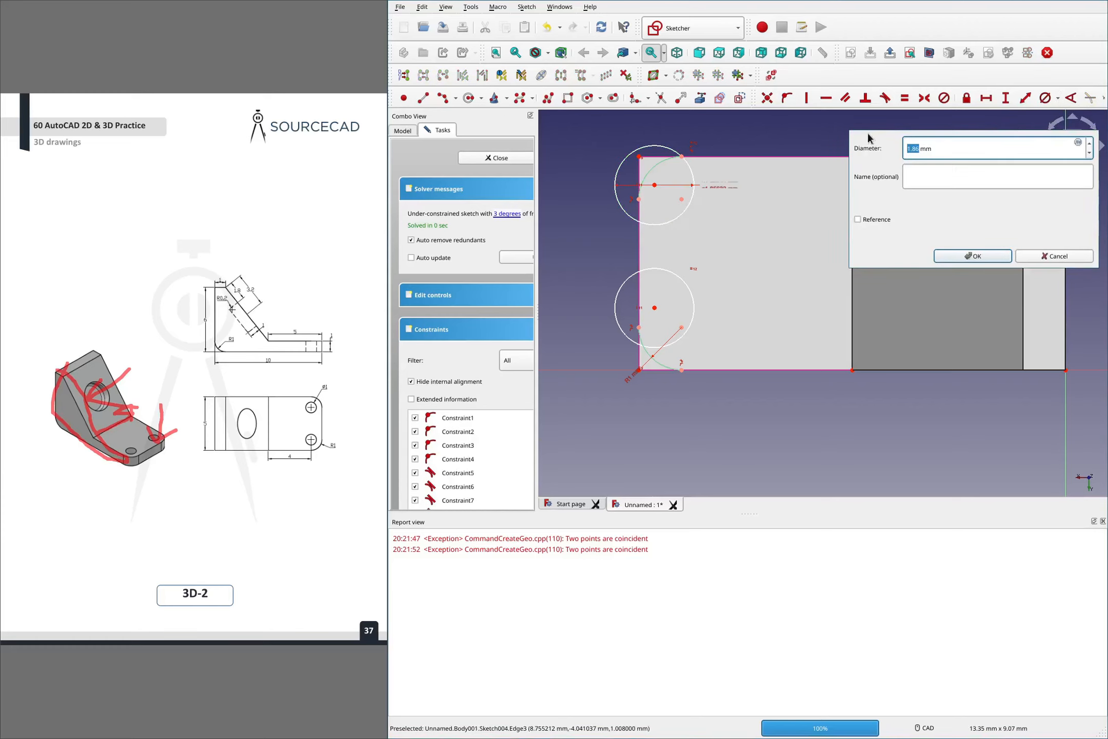
pyautogui.write('1')
pyautogui.press('Return')
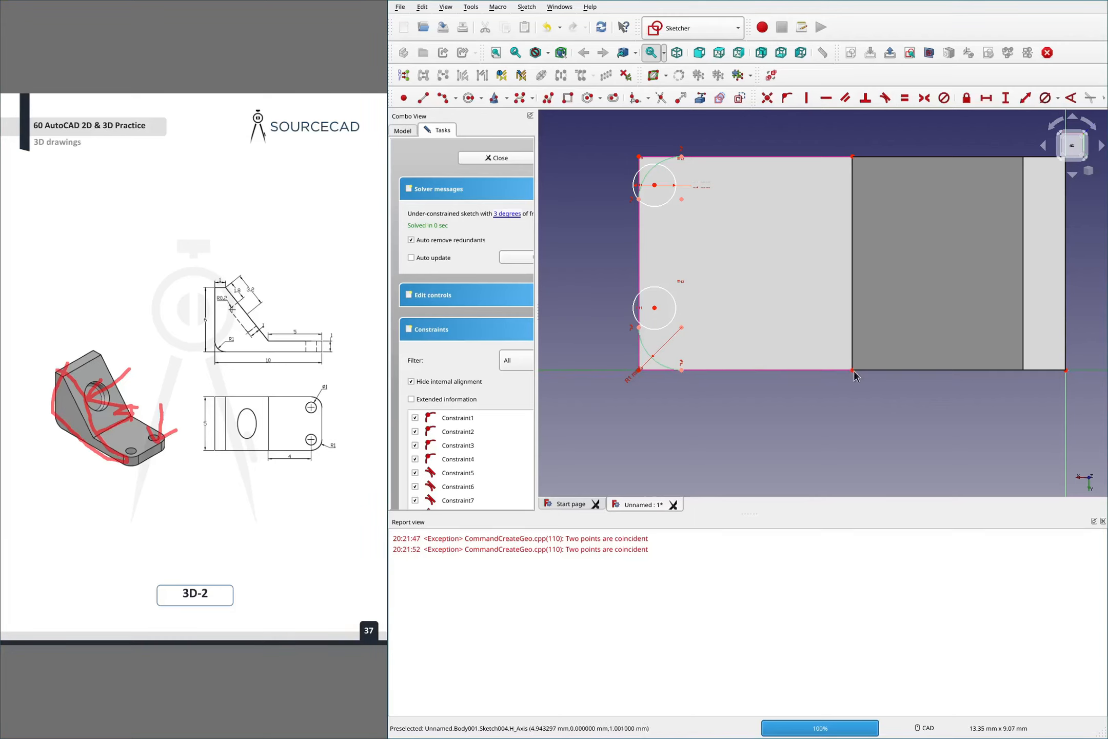
pyautogui.click(654, 308)
pyautogui.press('l')
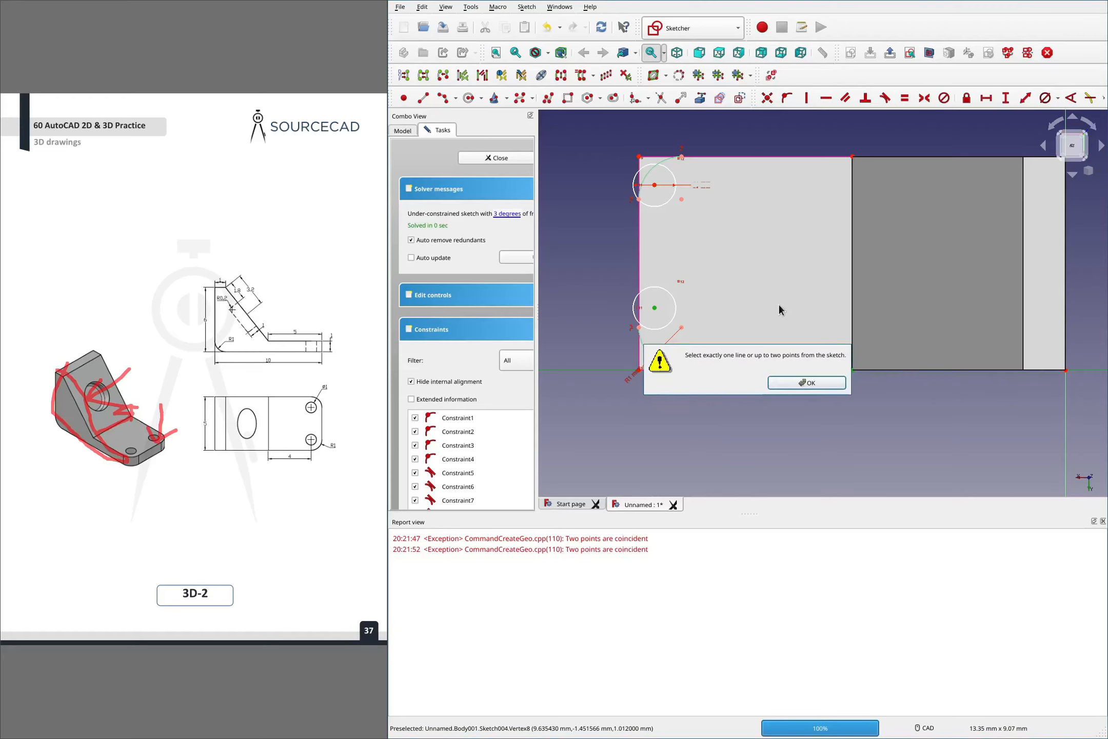
pyautogui.click(802, 383)
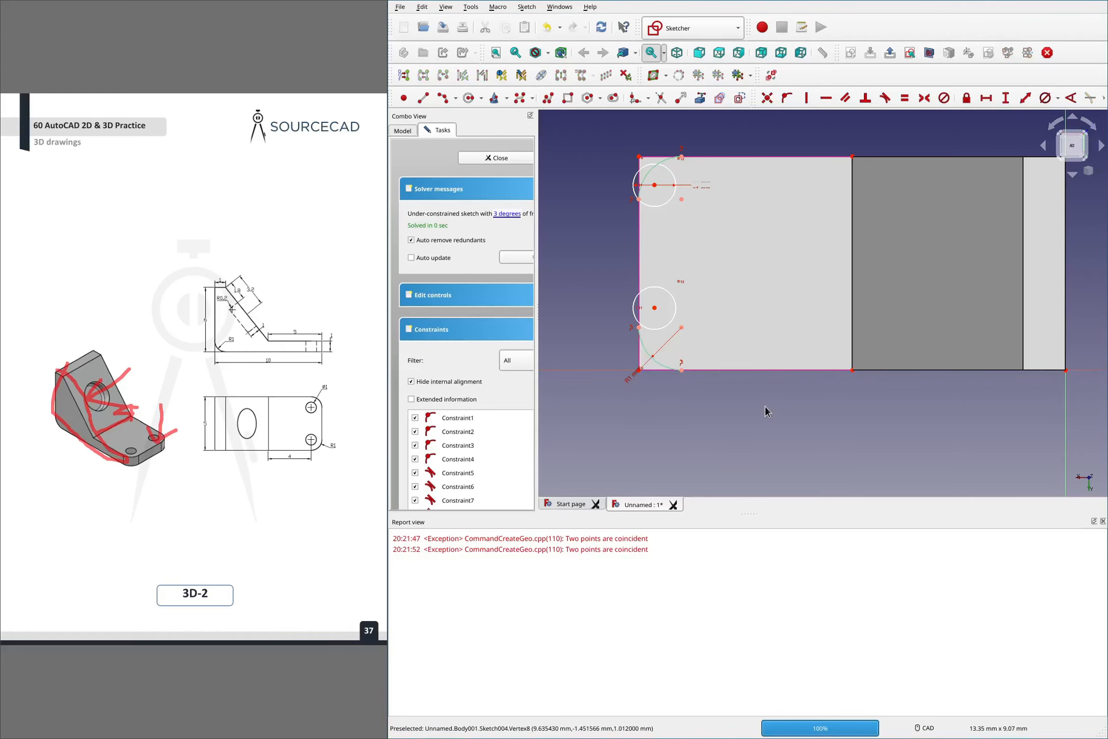
pyautogui.press('Escape')
pyautogui.click(403, 108)
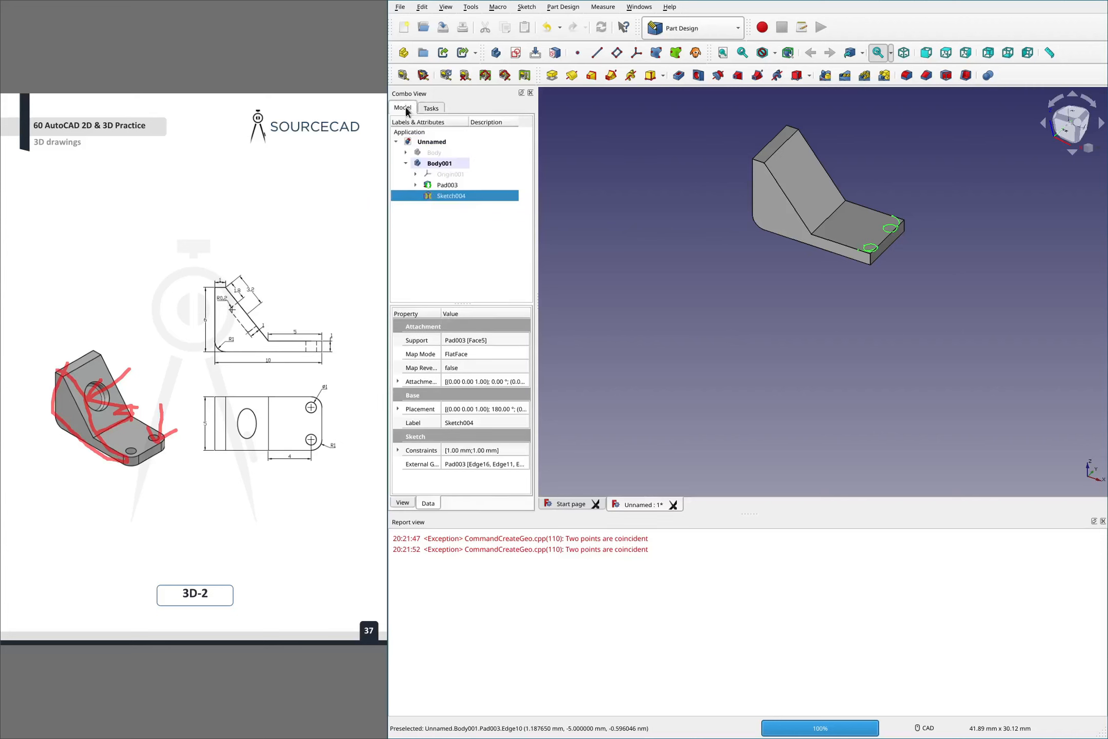
pyautogui.doubleClick(451, 195)
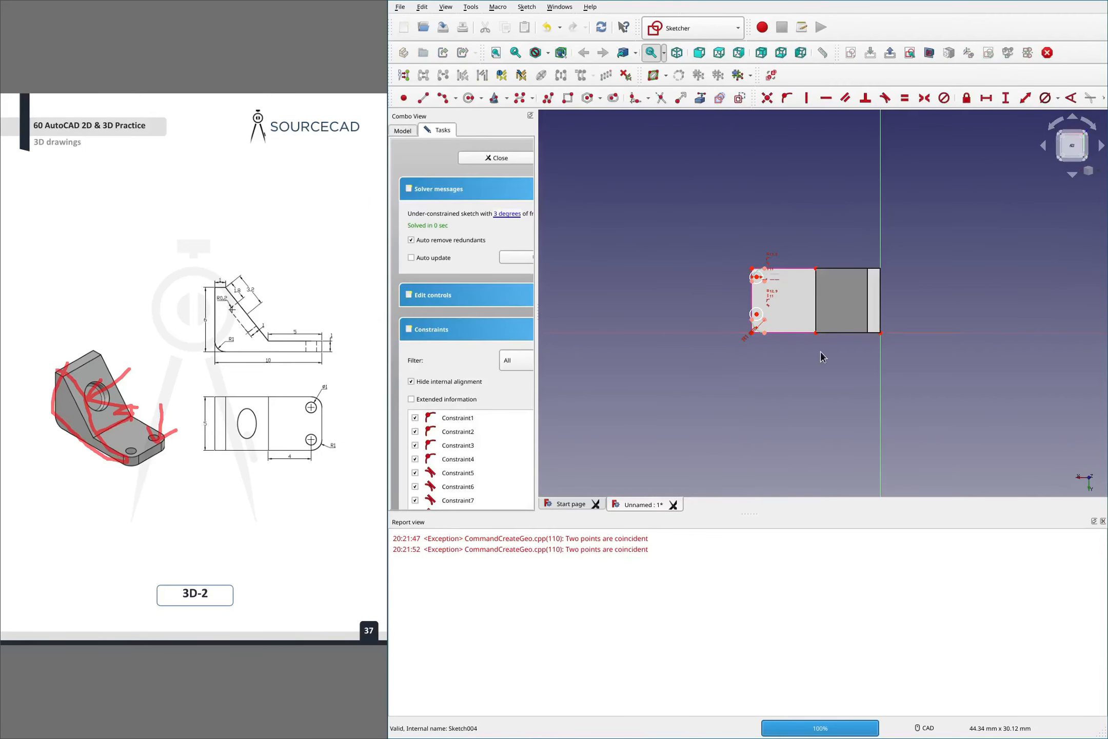
# Set a 4 mm horizontal distance between the lower hole's centre and the corner where the base meets the sloping wall
pyautogui.scroll(4, 831, 359)
pyautogui.click(606, 223)
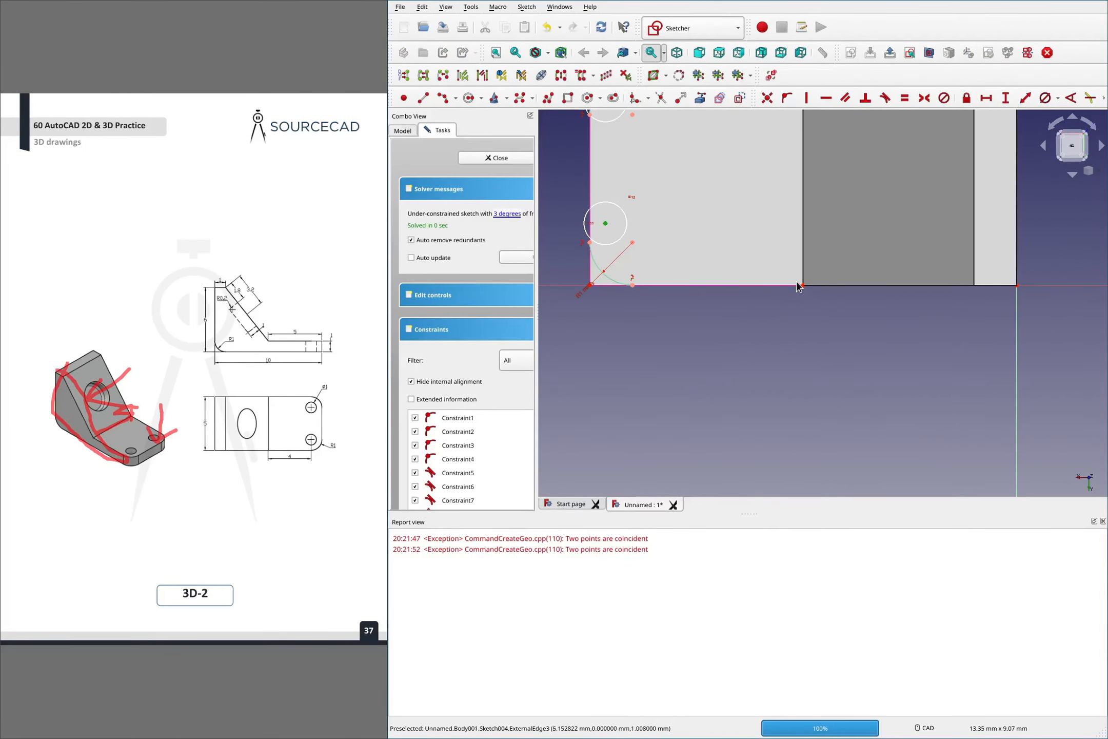
pyautogui.write('l')
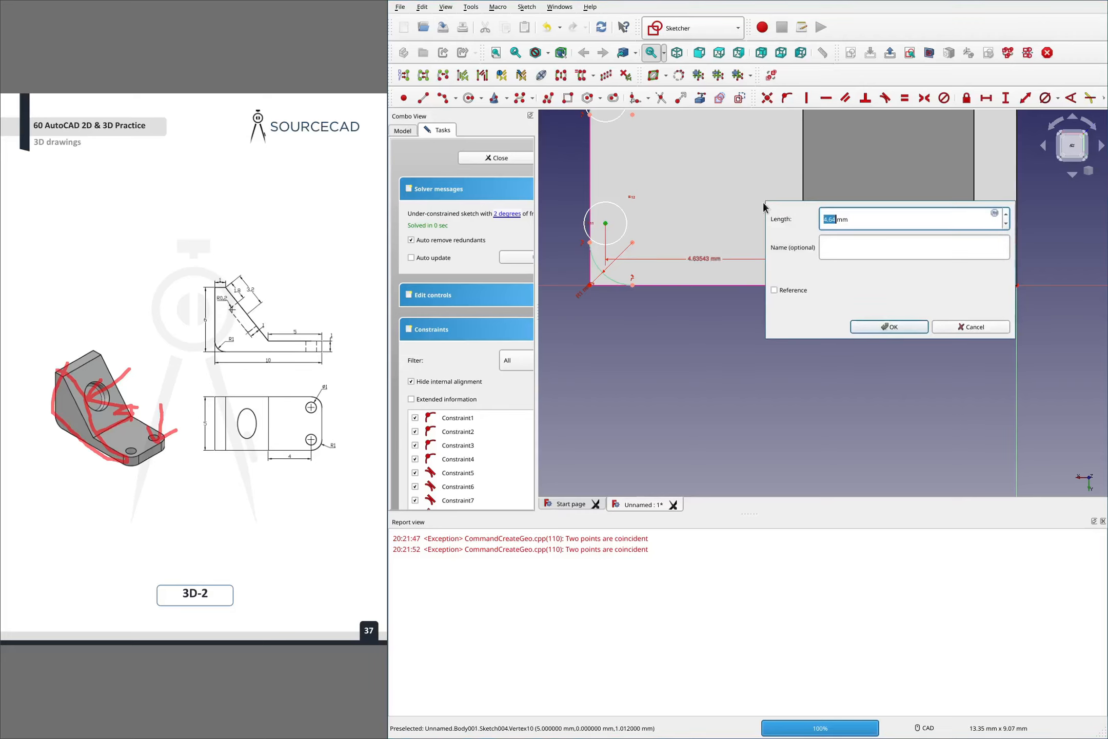
pyautogui.write('4')
pyautogui.press('Return')
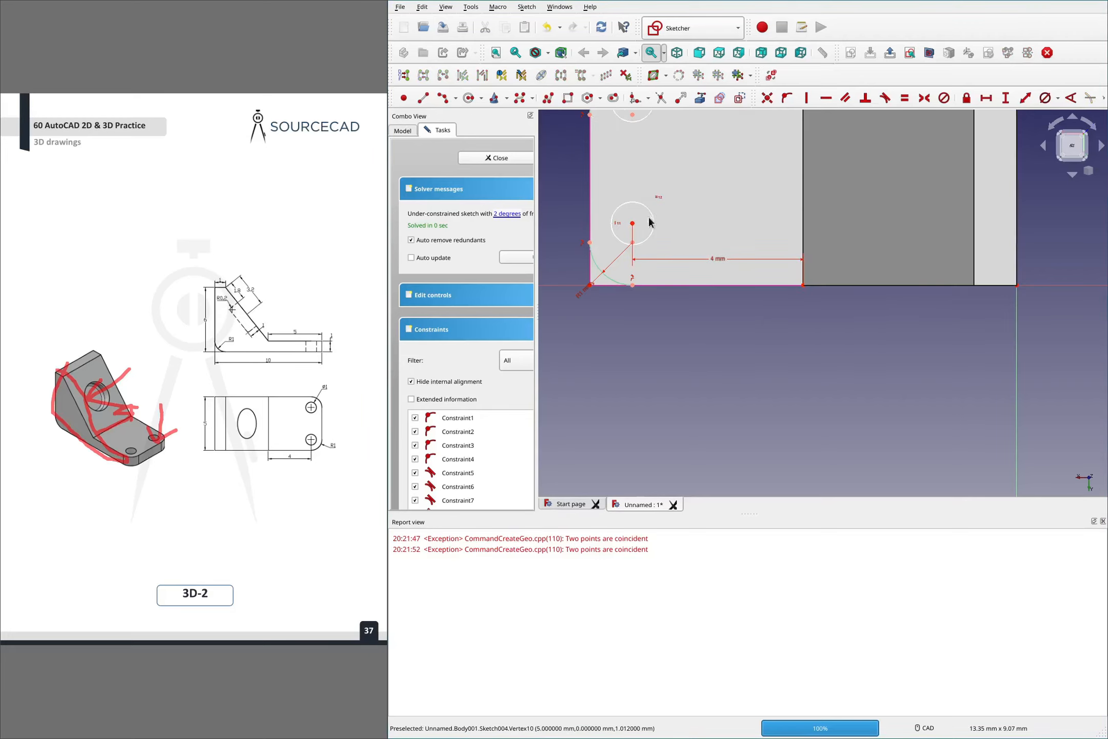
# Move the lower hole circle closer to the corner and make its centre coincident with the lower corner arc's centre
pyautogui.scroll(4, 643, 231)
pyautogui.scroll(-2, 707, 234)
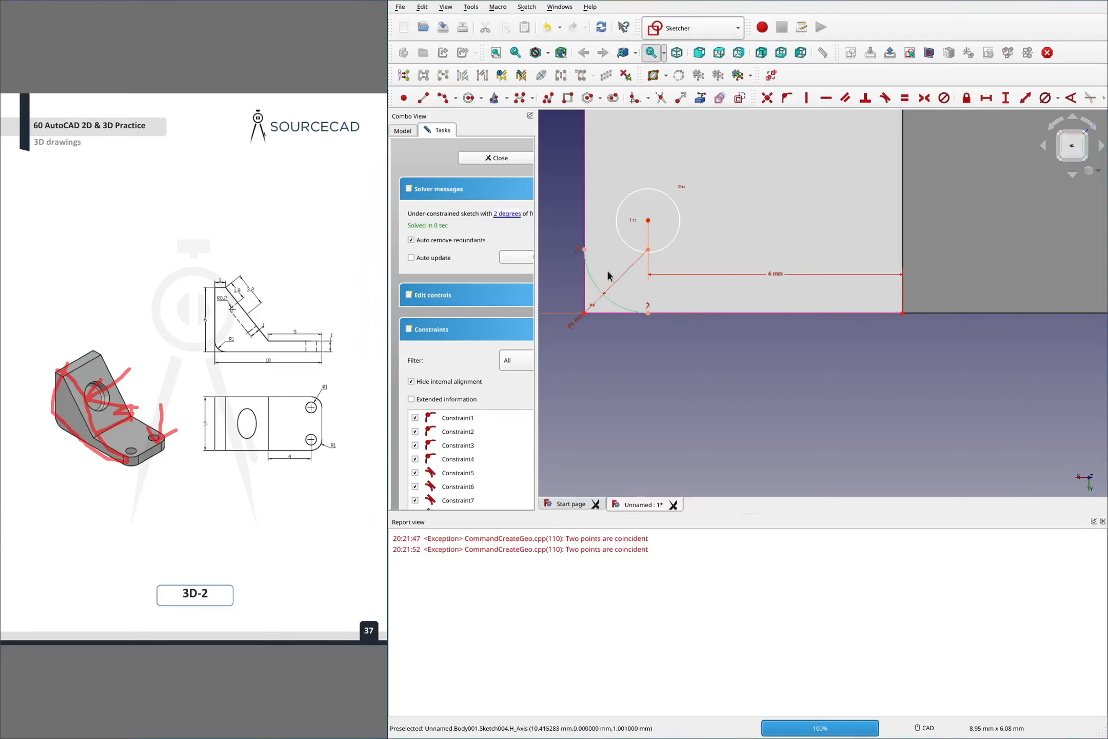
pyautogui.moveTo(649, 222); pyautogui.dragTo(652, 268)
pyautogui.click(649, 264)
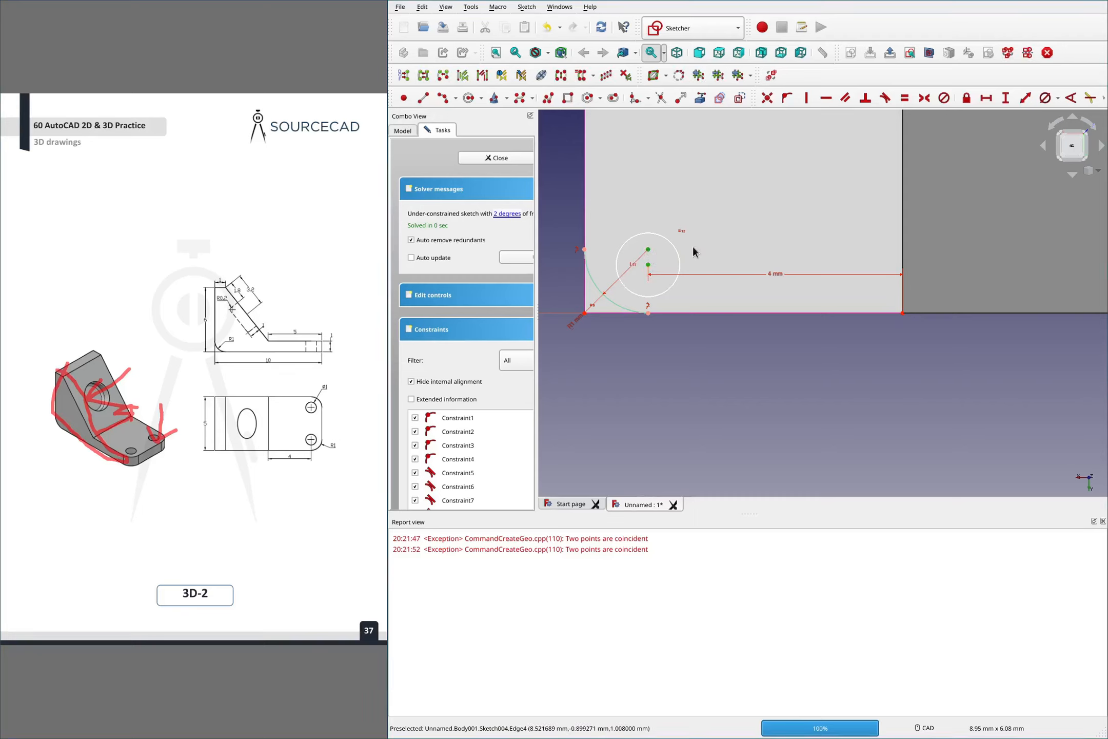
pyautogui.press('c')
# Make the upper hole circle's centre coincident with the upper corner arc's centre
pyautogui.scroll(-2, 716, 256)
pyautogui.scroll(2, 667, 211)
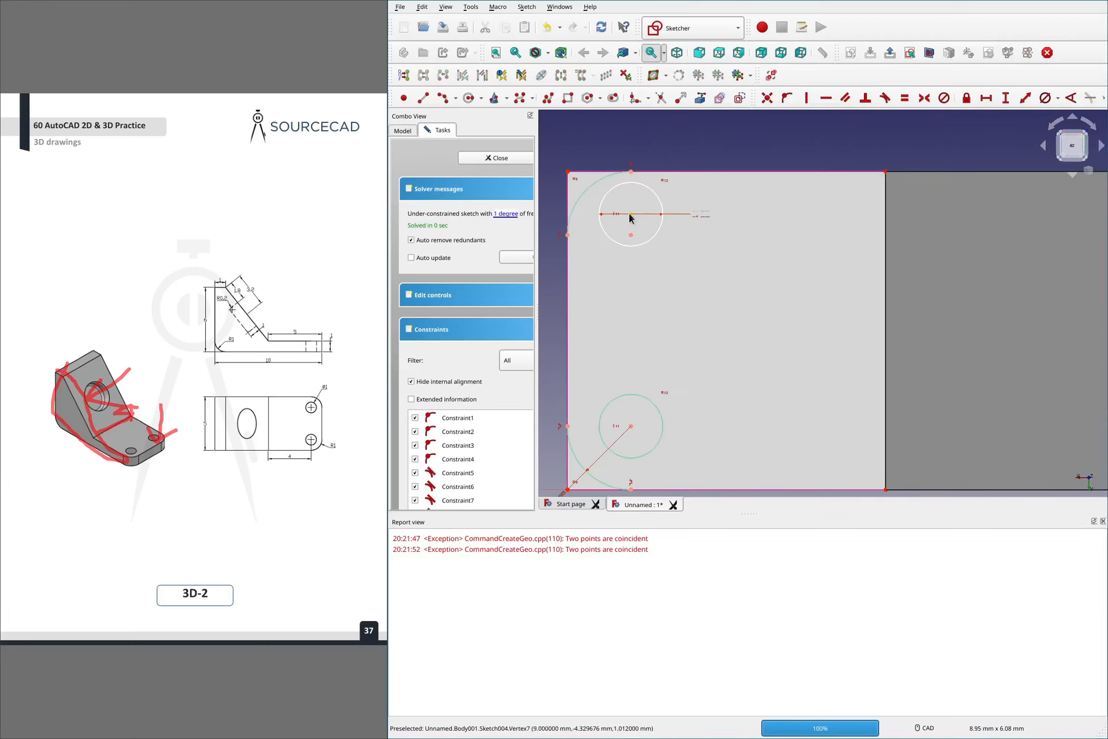
pyautogui.click(630, 214)
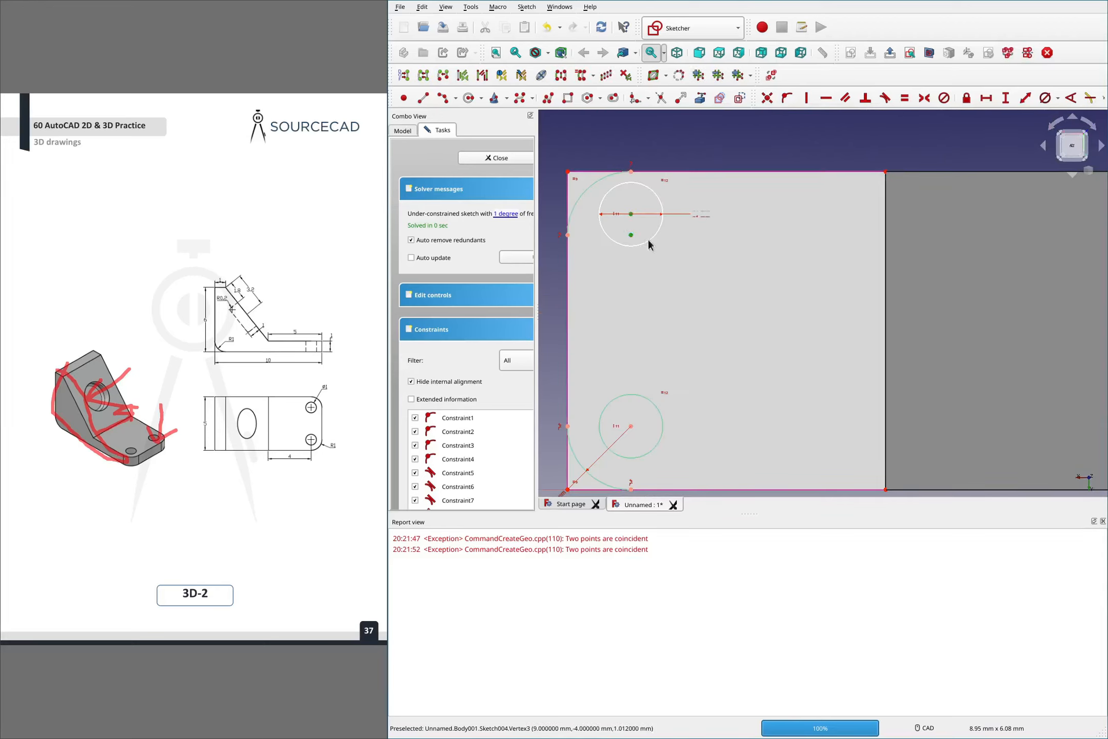
pyautogui.click(647, 238)
pyautogui.press('c')
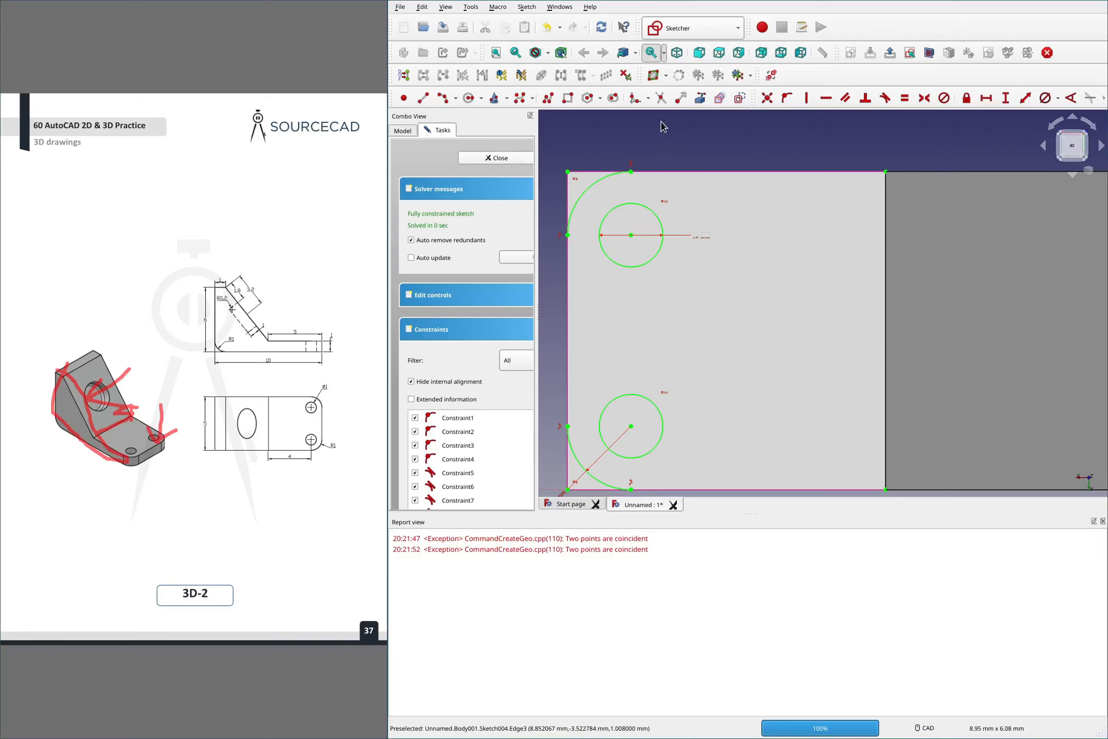
# Draw two lines from the upper arc's endpoints to the base's upper outer corner to close that corner profile
pyautogui.click(423, 99)
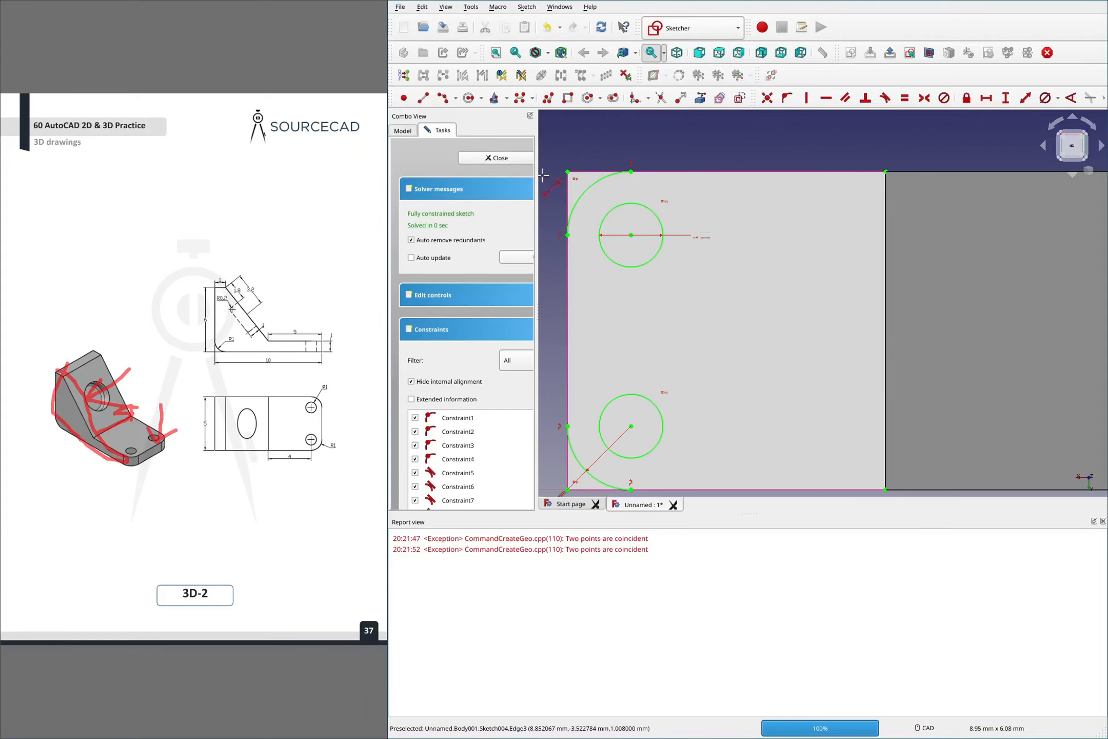
pyautogui.click(568, 235)
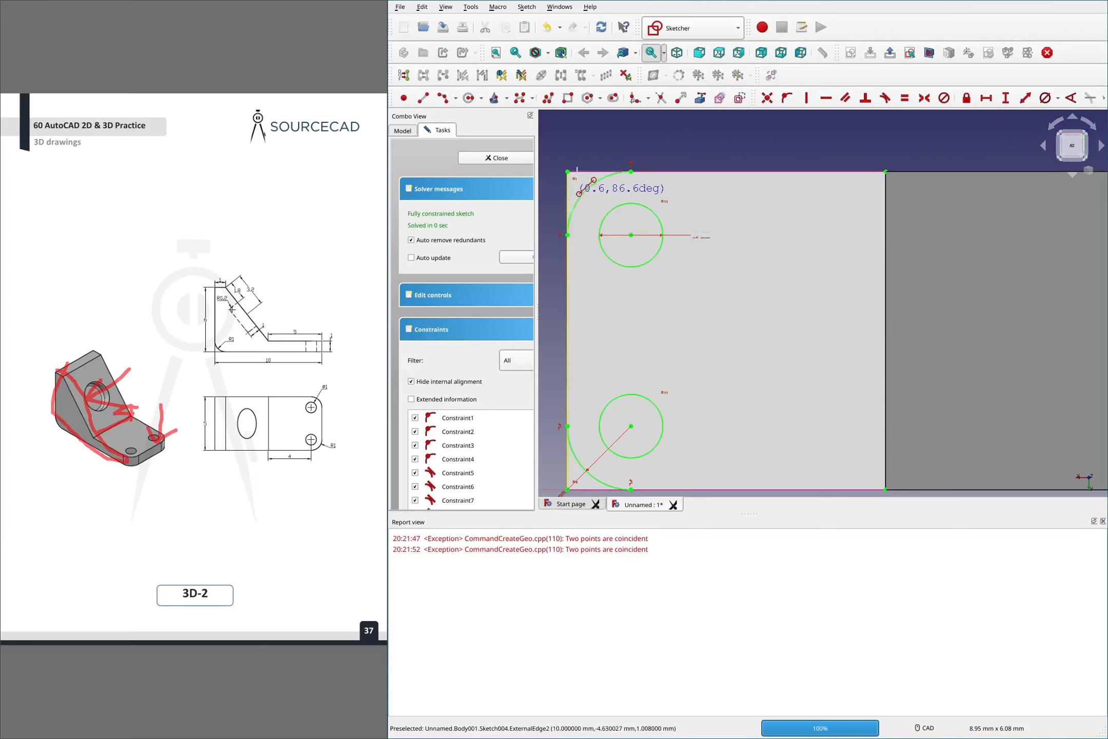
pyautogui.click(568, 171)
pyautogui.click(631, 171)
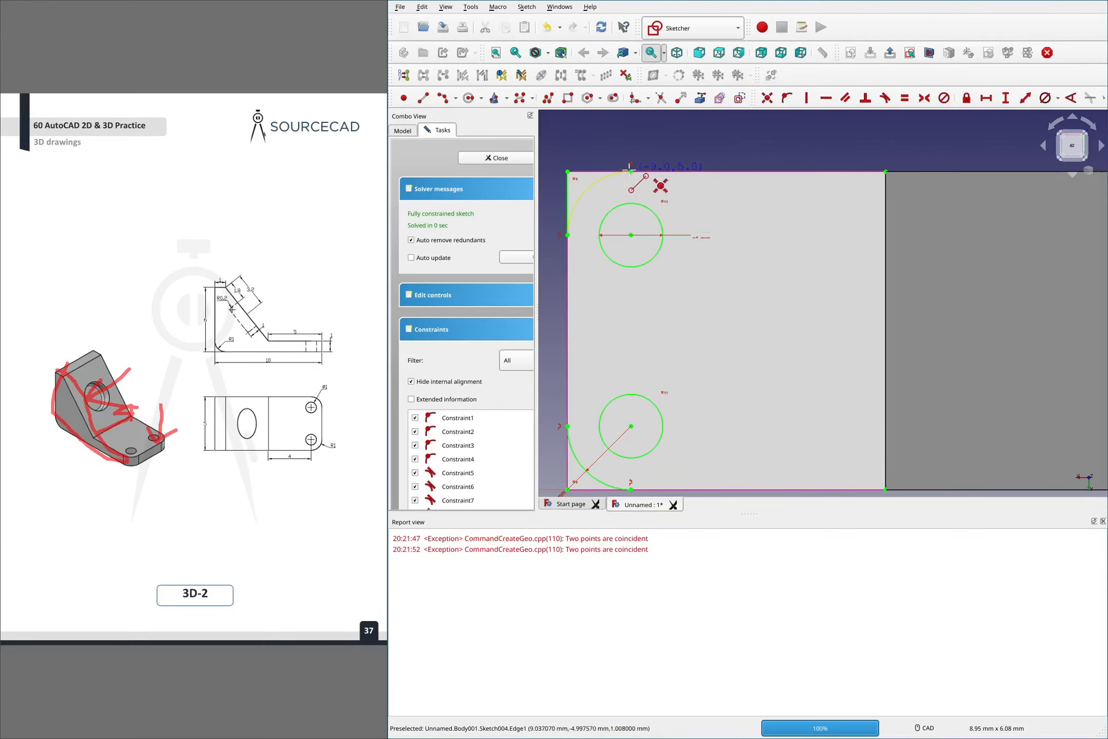
pyautogui.scroll(-2, 656, 148)
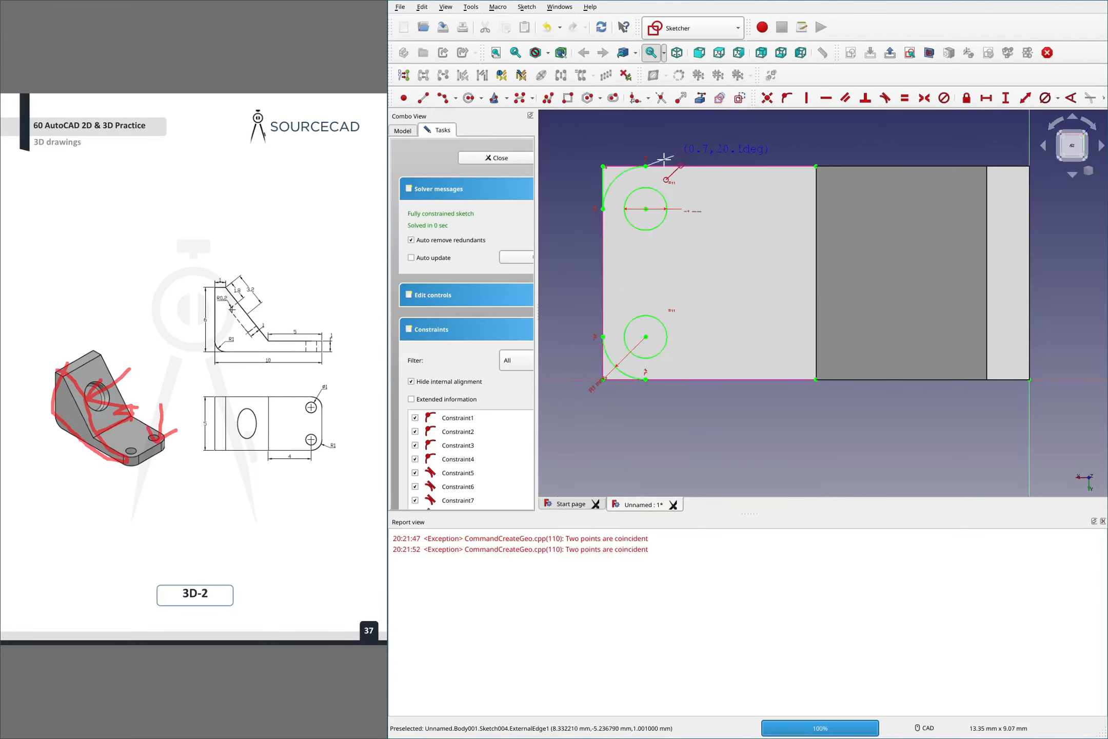
pyautogui.click(614, 173)
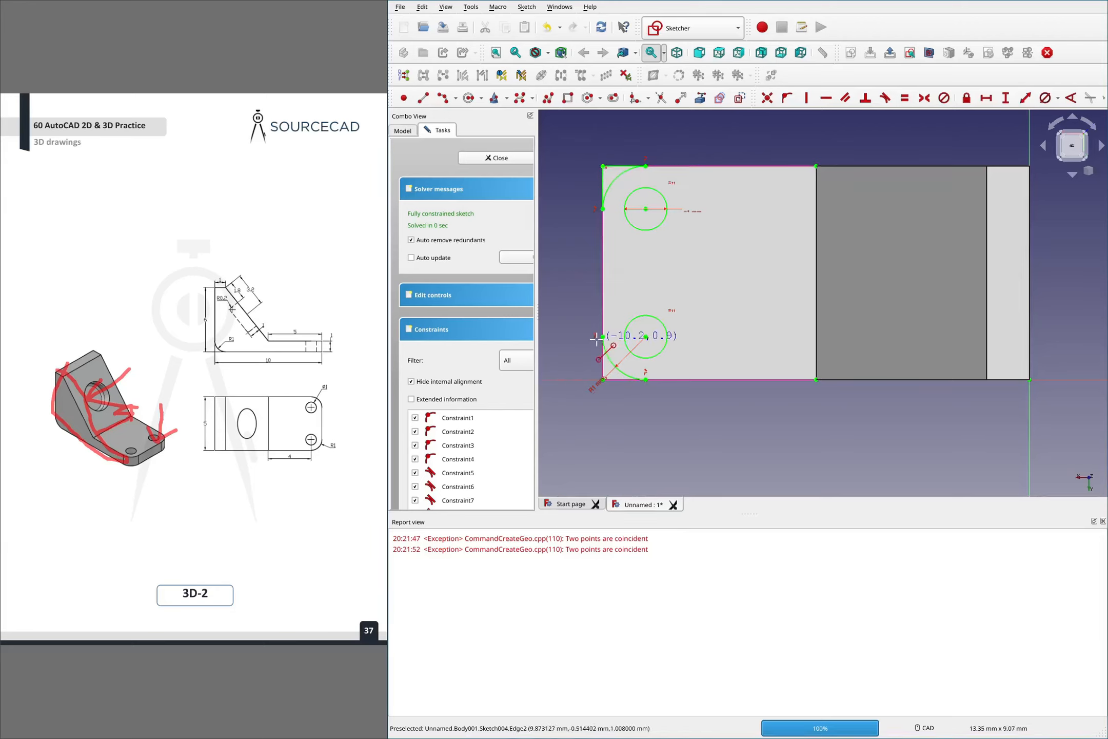
# Draw two lines from the lower arc's endpoints to the base's lower outer corner and finish the sketch
pyautogui.click(603, 379)
pyautogui.click(645, 379)
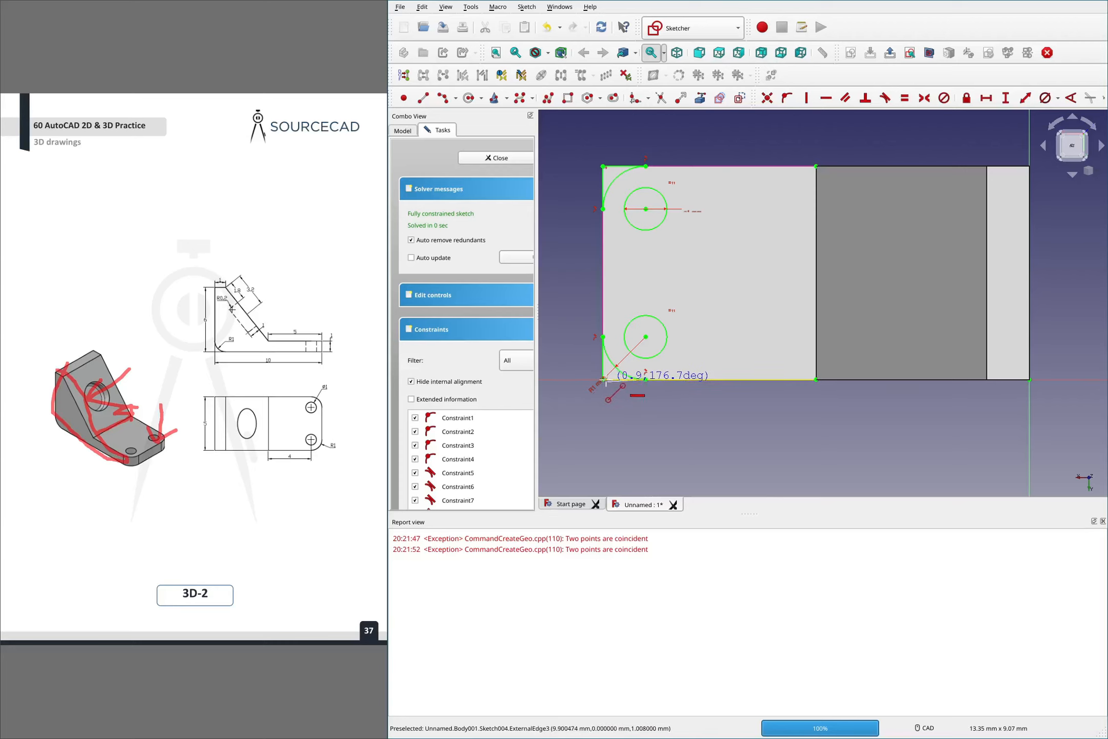
pyautogui.click(603, 379)
pyautogui.scroll(4, 654, 357)
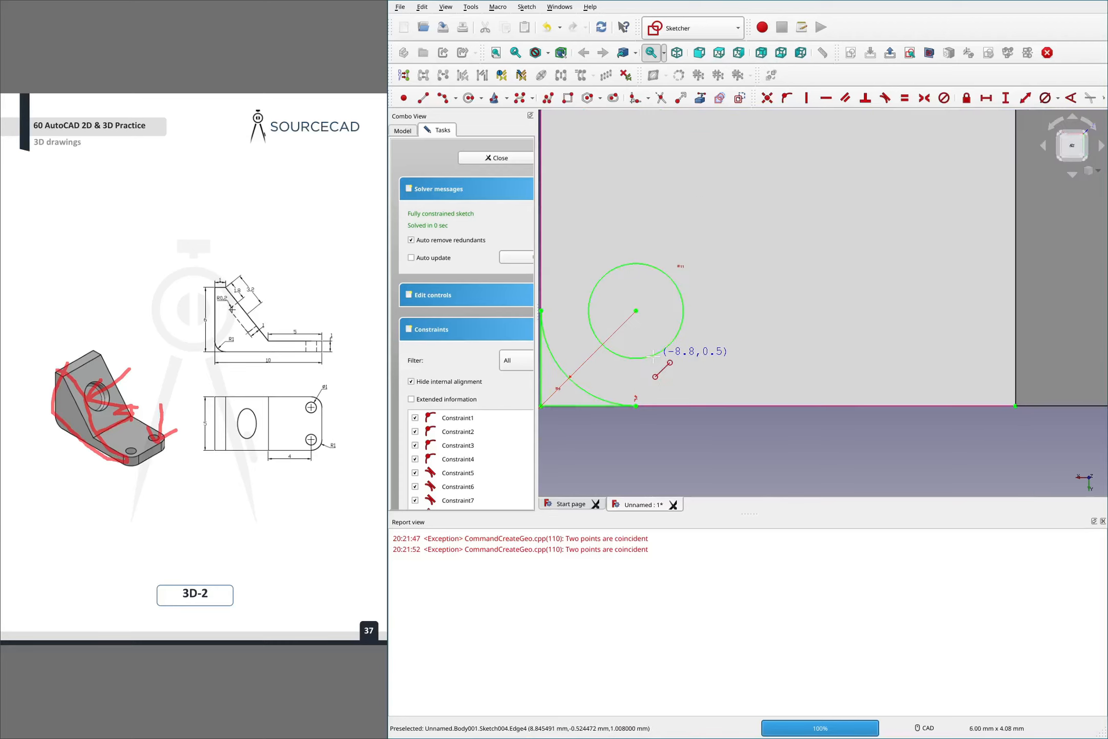
pyautogui.scroll(-4, 749, 300)
pyautogui.press('Escape')
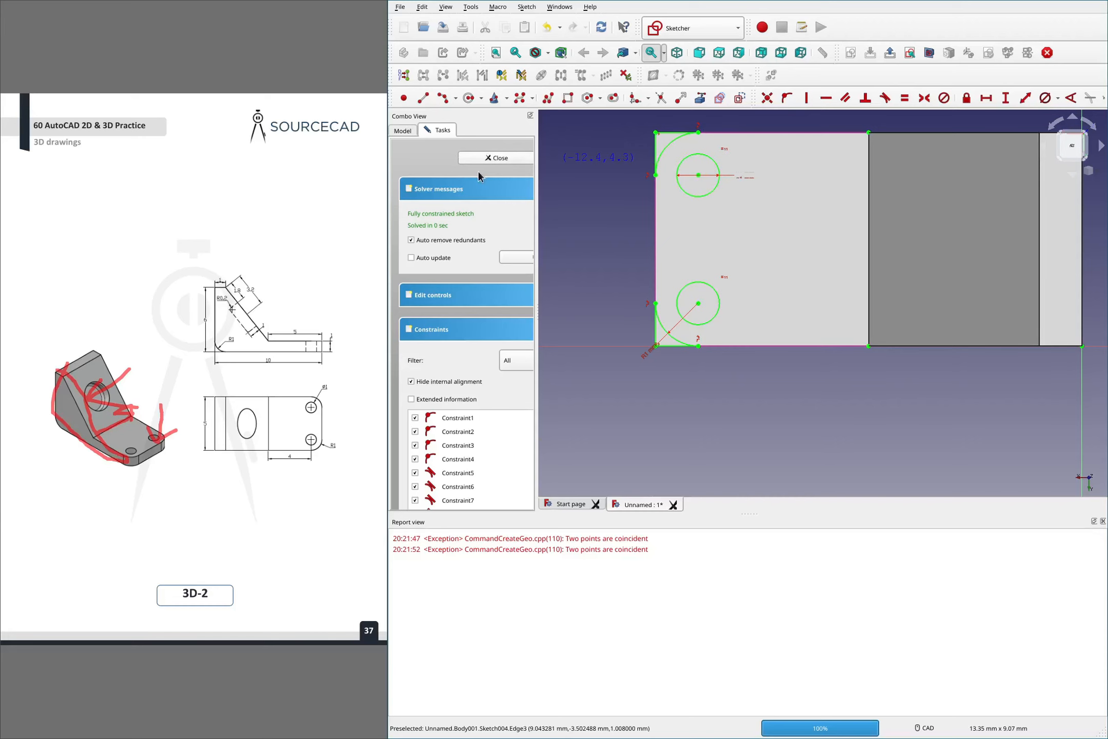
pyautogui.click(519, 158)
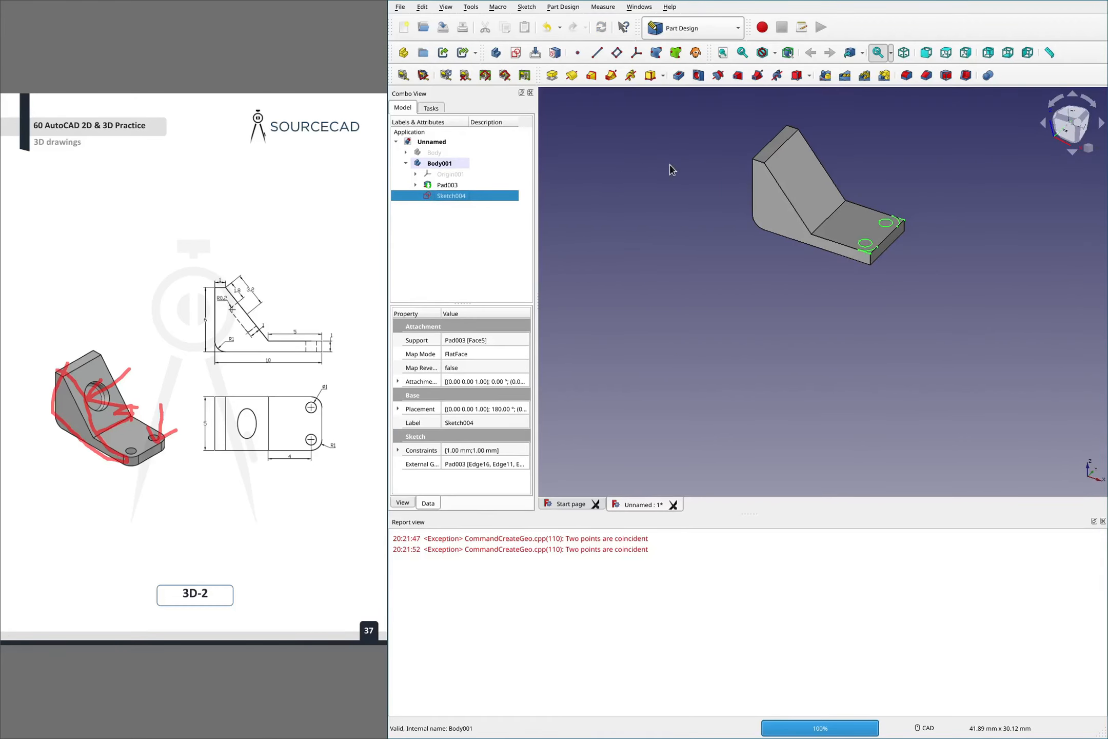
# Pocket the sketch through all to cut the two base holes and round the outer corners
pyautogui.scroll(5, 872, 246)
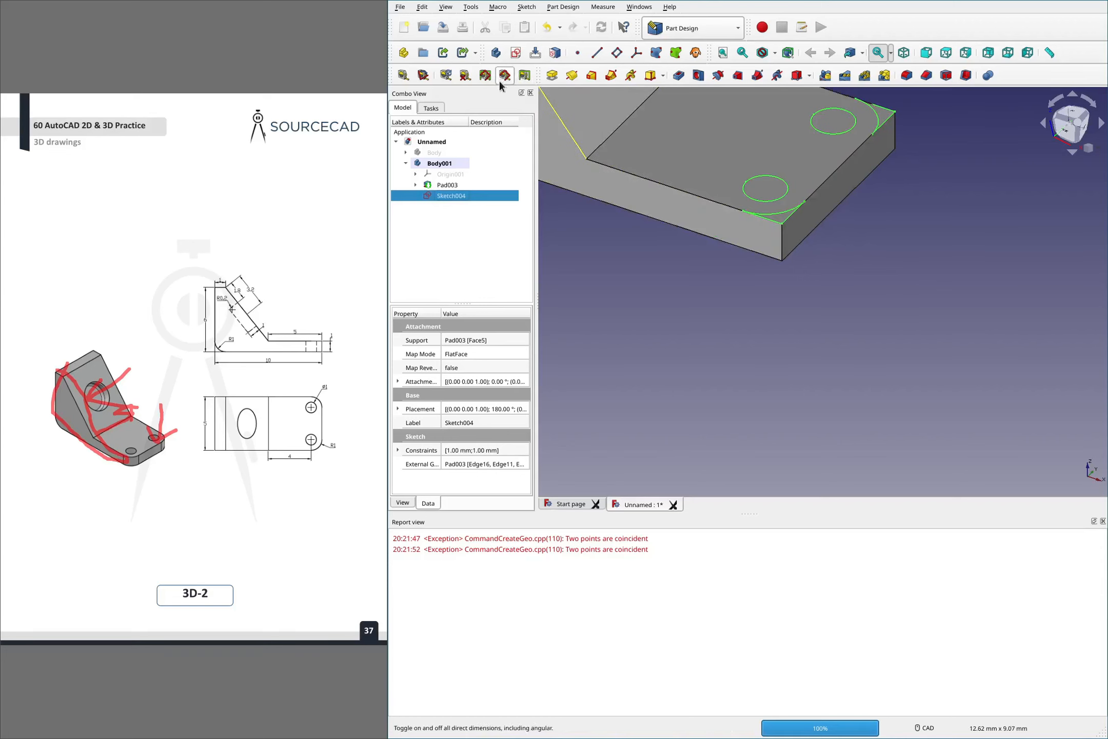
pyautogui.click(680, 76)
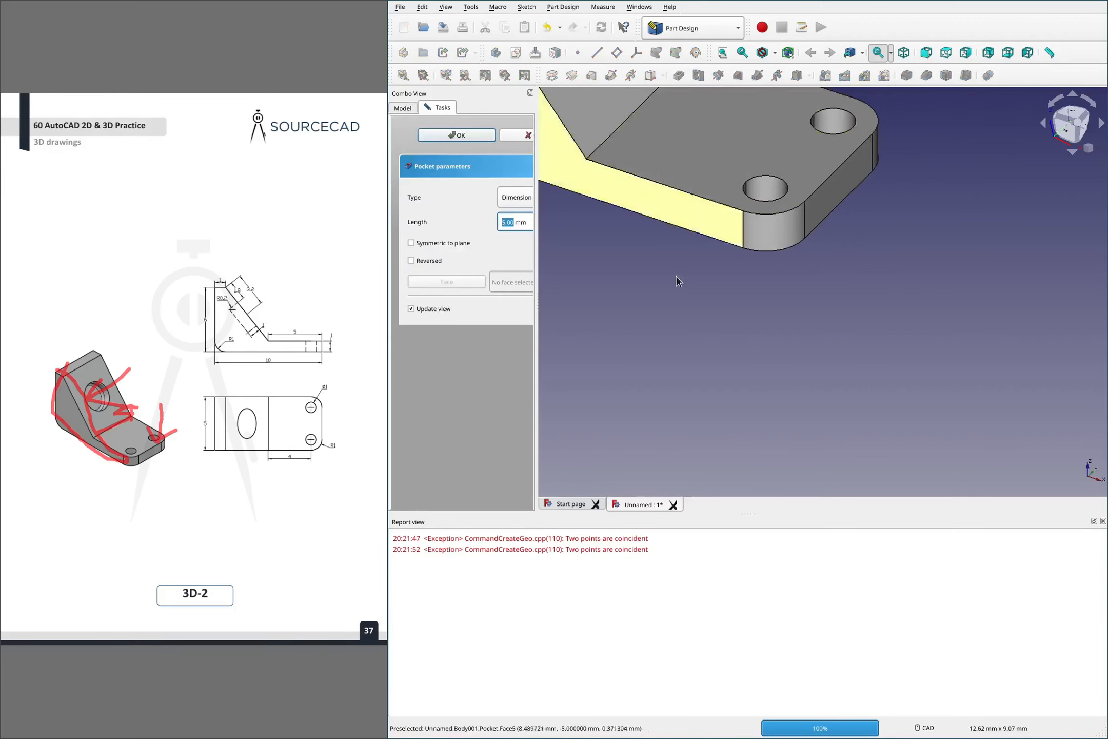
pyautogui.click(528, 200)
pyautogui.click(534, 215)
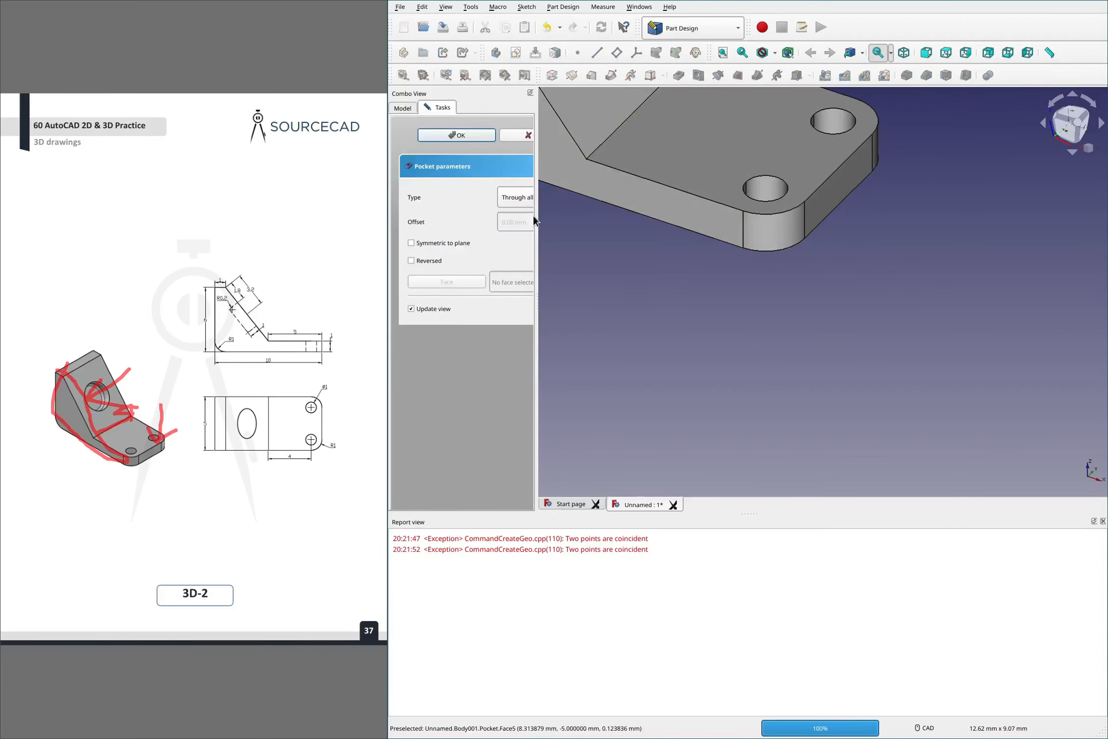
pyautogui.click(470, 137)
# Switch the 3D view's mouse navigation style to Blender
pyautogui.scroll(-4, 761, 297)
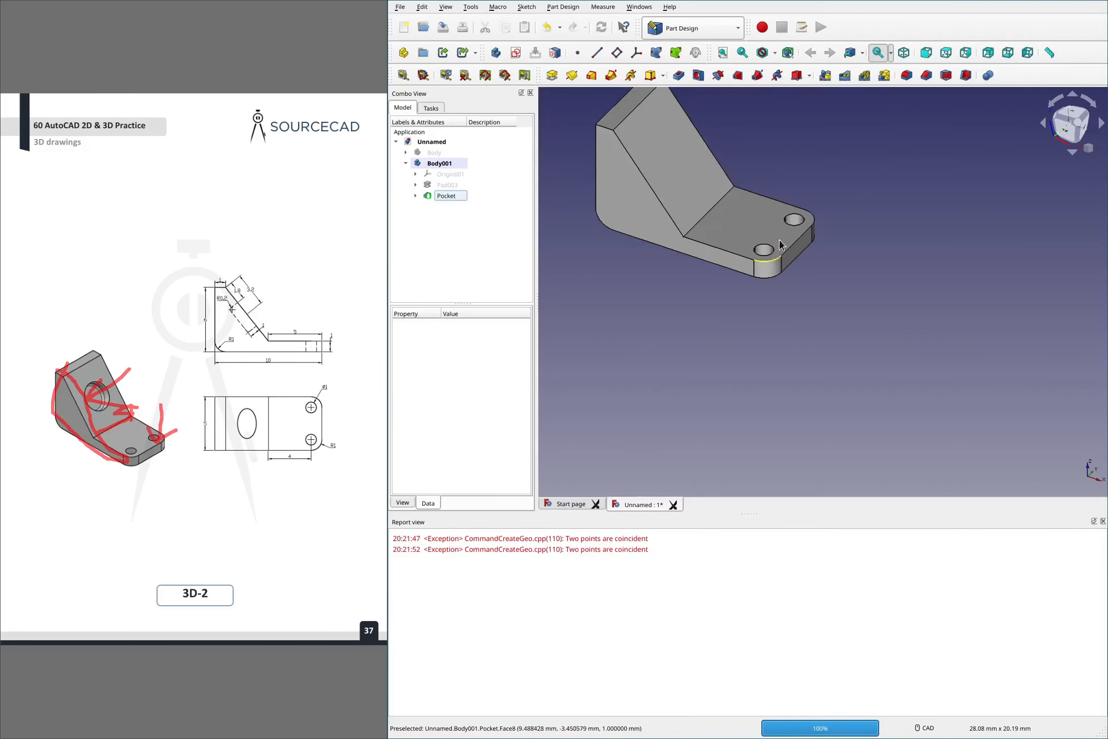
pyautogui.scroll(5, 775, 195)
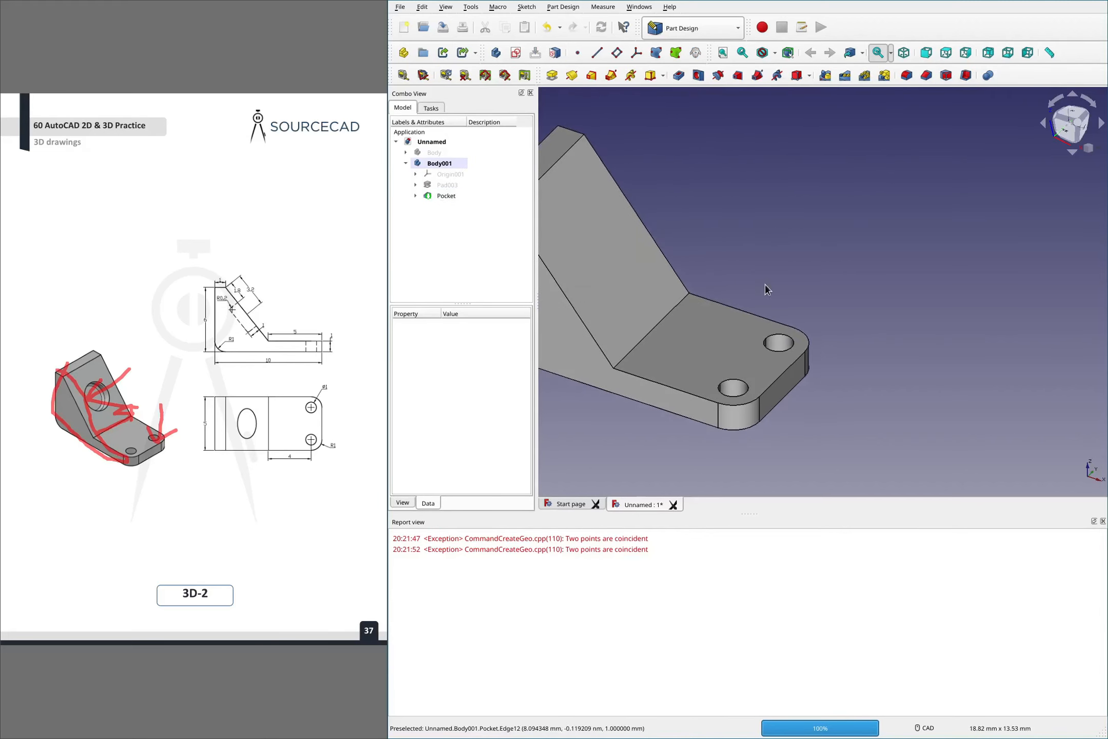
pyautogui.moveTo(792, 280); pyautogui.dragTo(939, 225, button='middle')
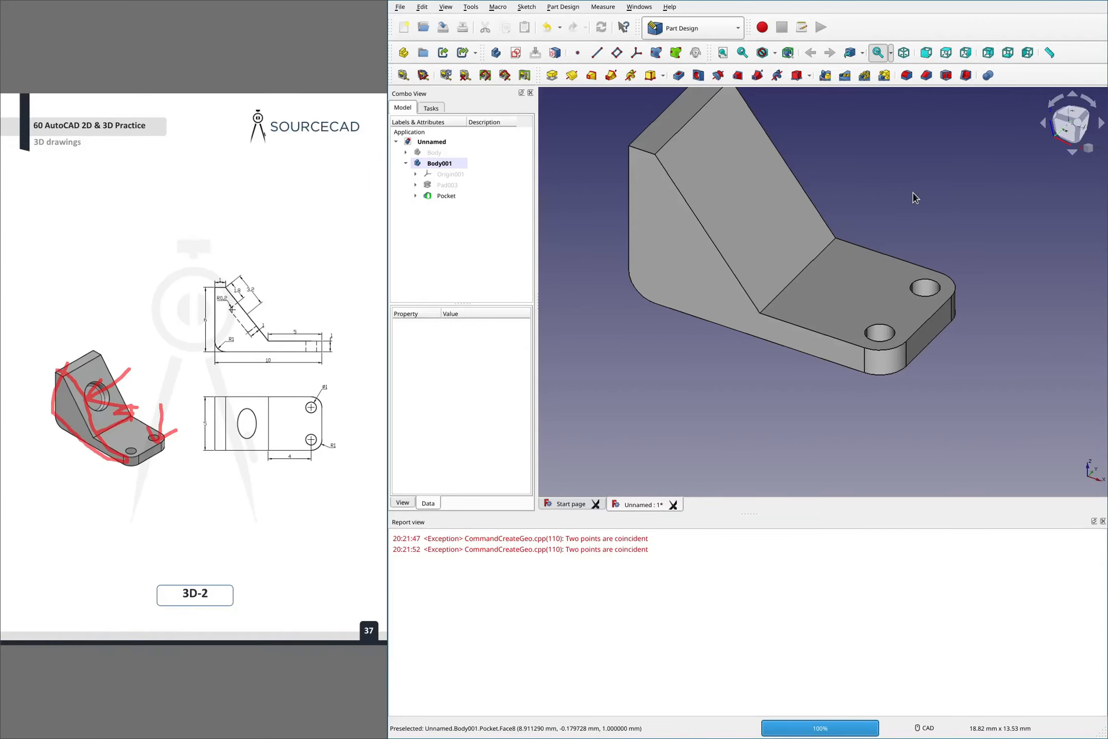
pyautogui.moveTo(960, 164); pyautogui.dragTo(955, 213, button='middle')
pyautogui.click(740, 240)
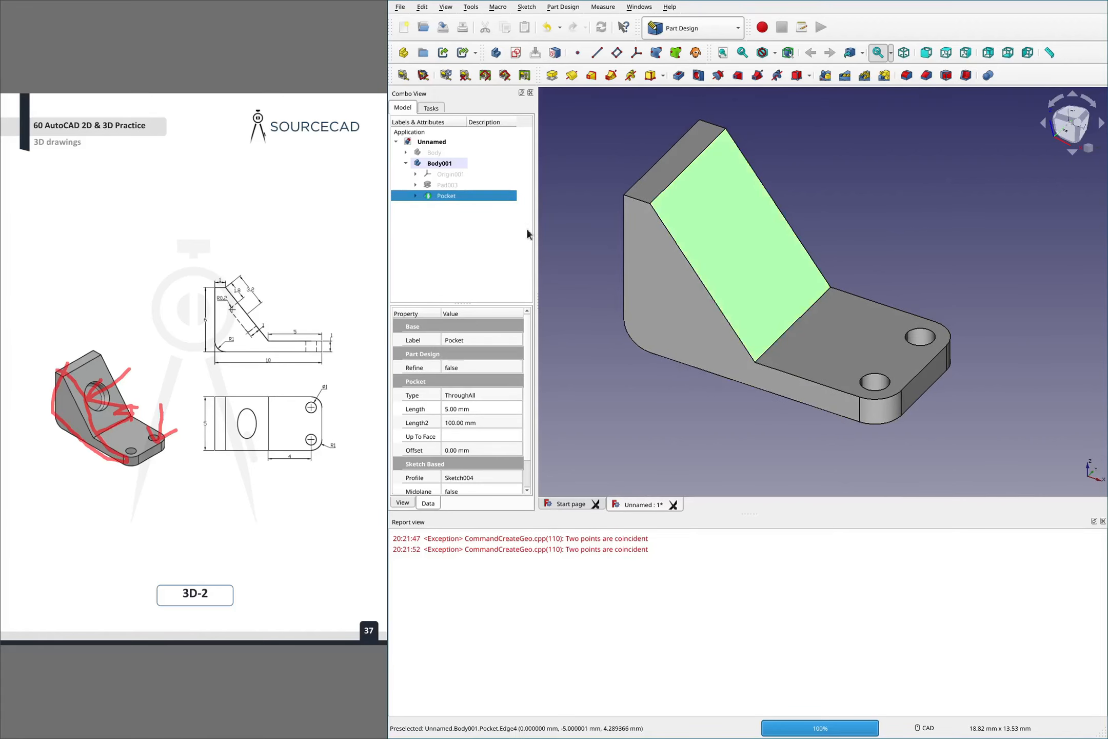
pyautogui.click(606, 339)
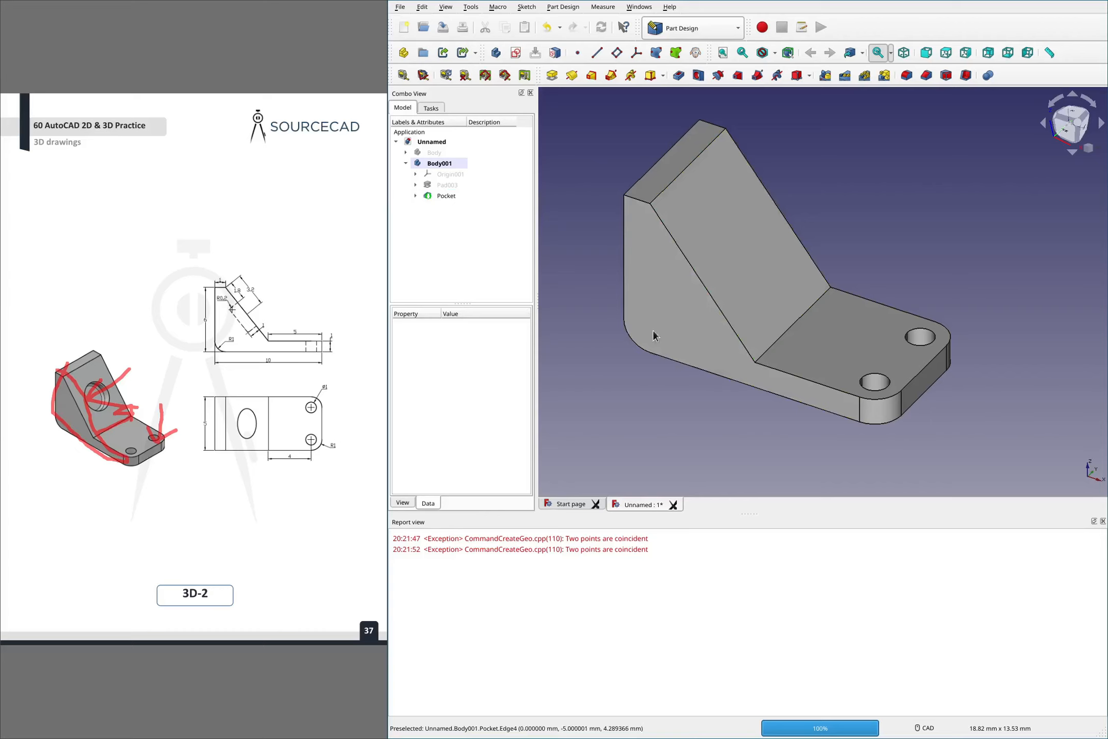
pyautogui.click(922, 728)
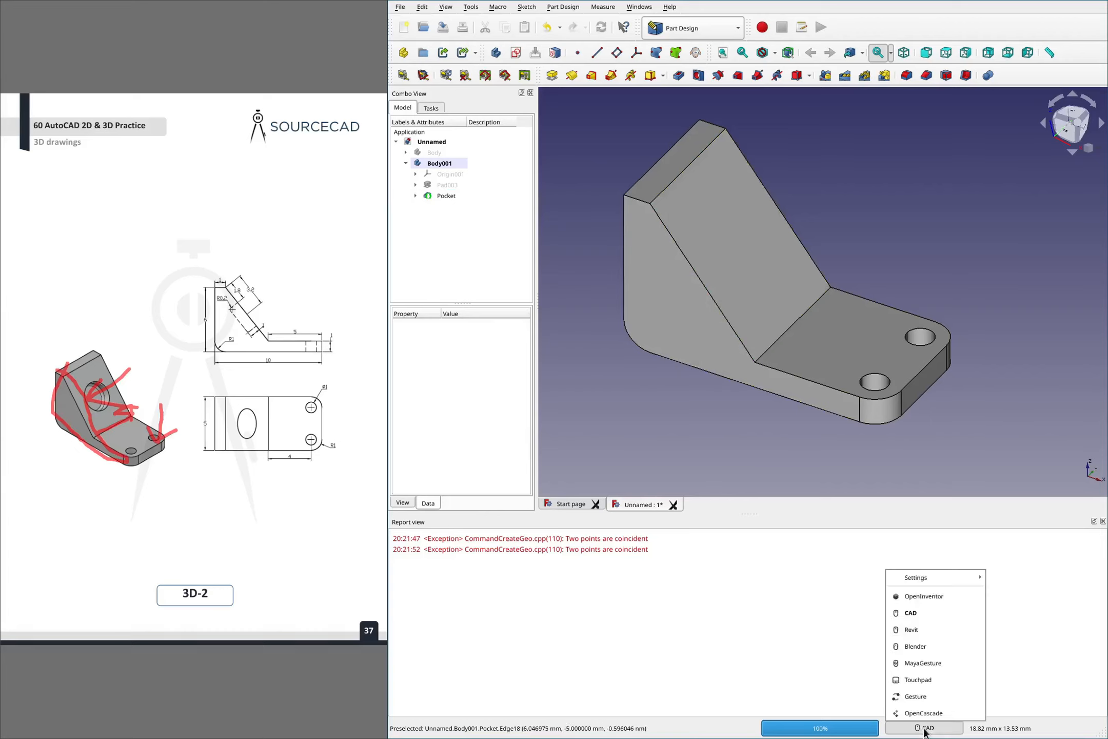
pyautogui.click(927, 648)
pyautogui.moveTo(957, 231); pyautogui.dragTo(935, 212, button='middle')
# Start a sketch on the bracket's inclined face and draw a circle near the middle of that face
pyautogui.click(763, 251)
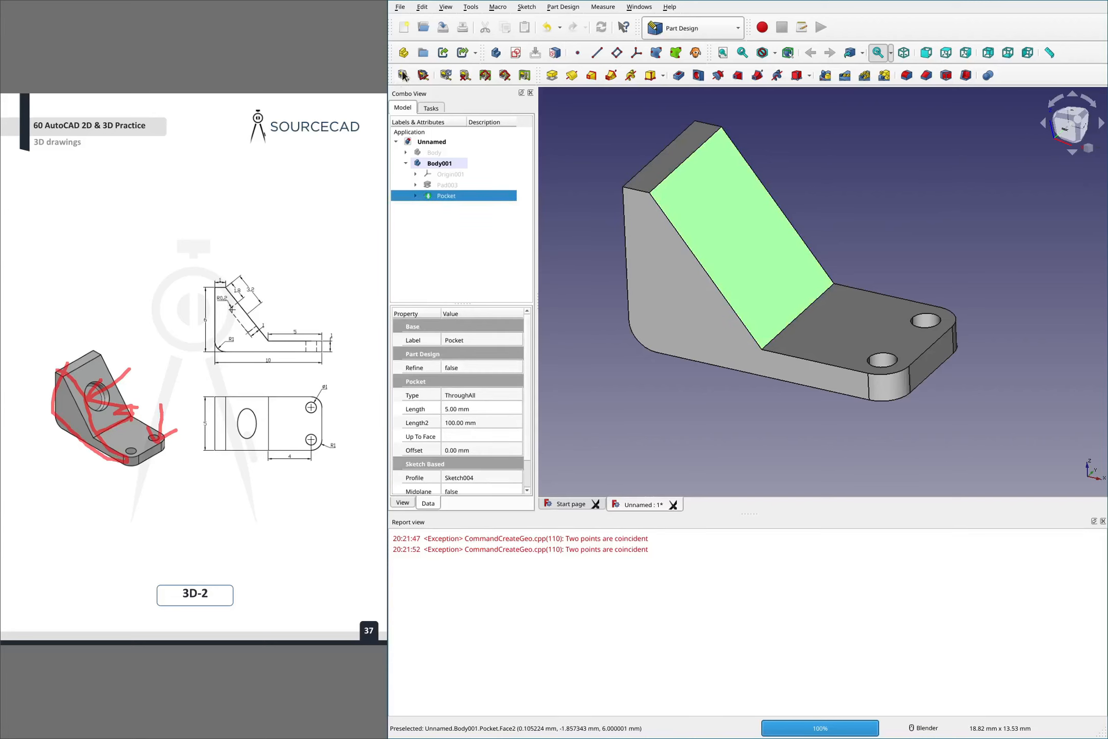
pyautogui.click(515, 54)
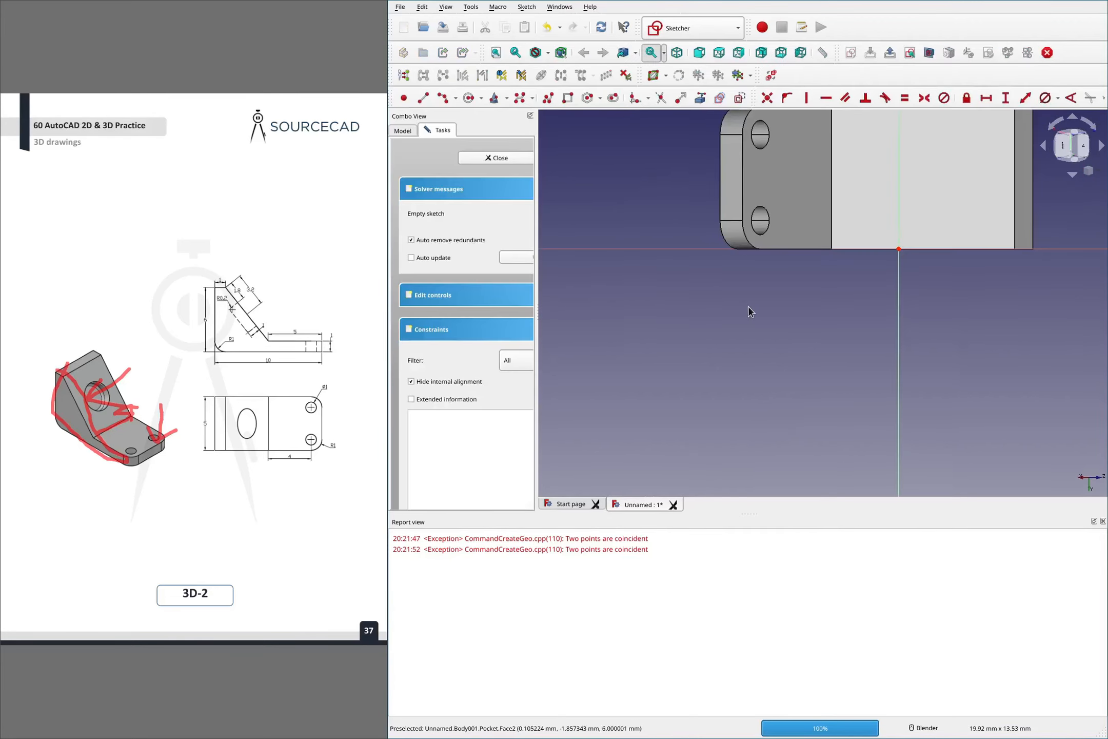
pyautogui.scroll(-8, 748, 306)
pyautogui.scroll(6, 793, 270)
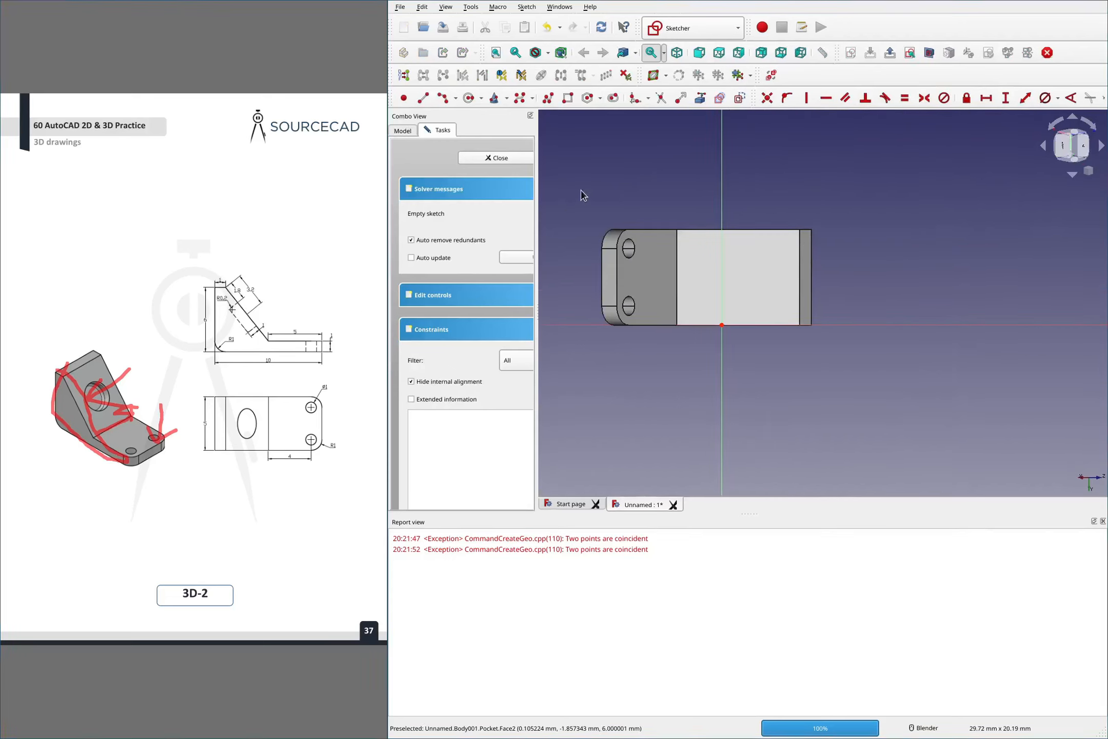
pyautogui.click(468, 98)
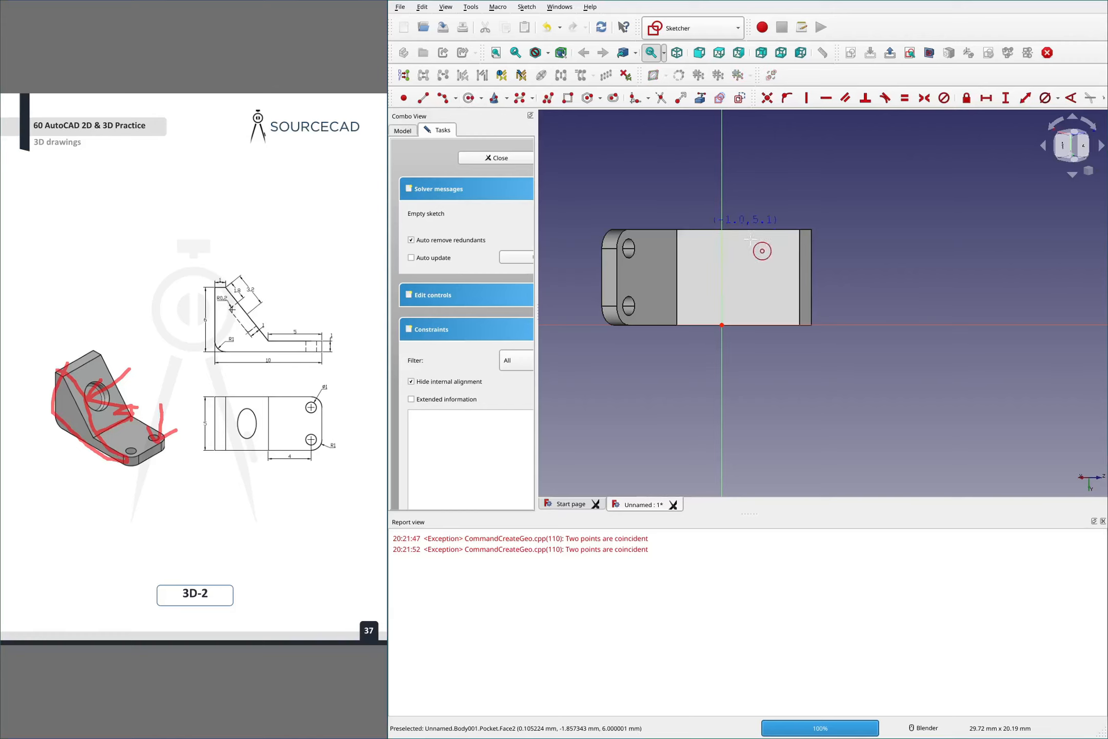
pyautogui.click(734, 273)
pyautogui.click(758, 292)
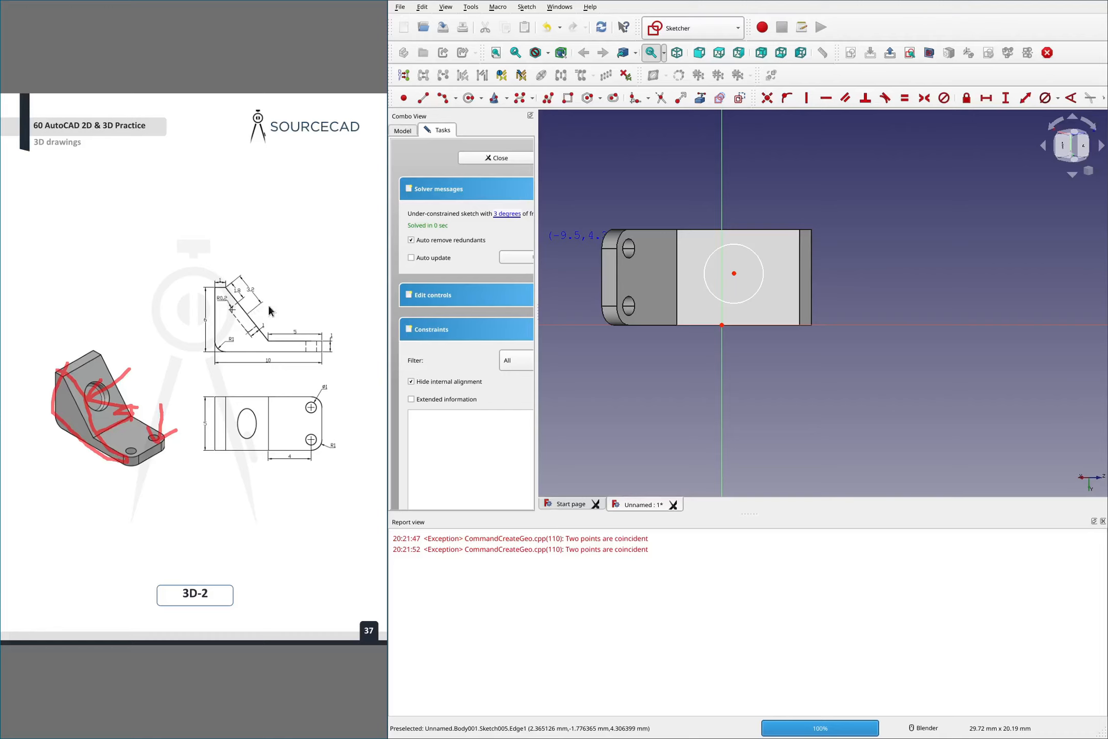
pyautogui.press('e')
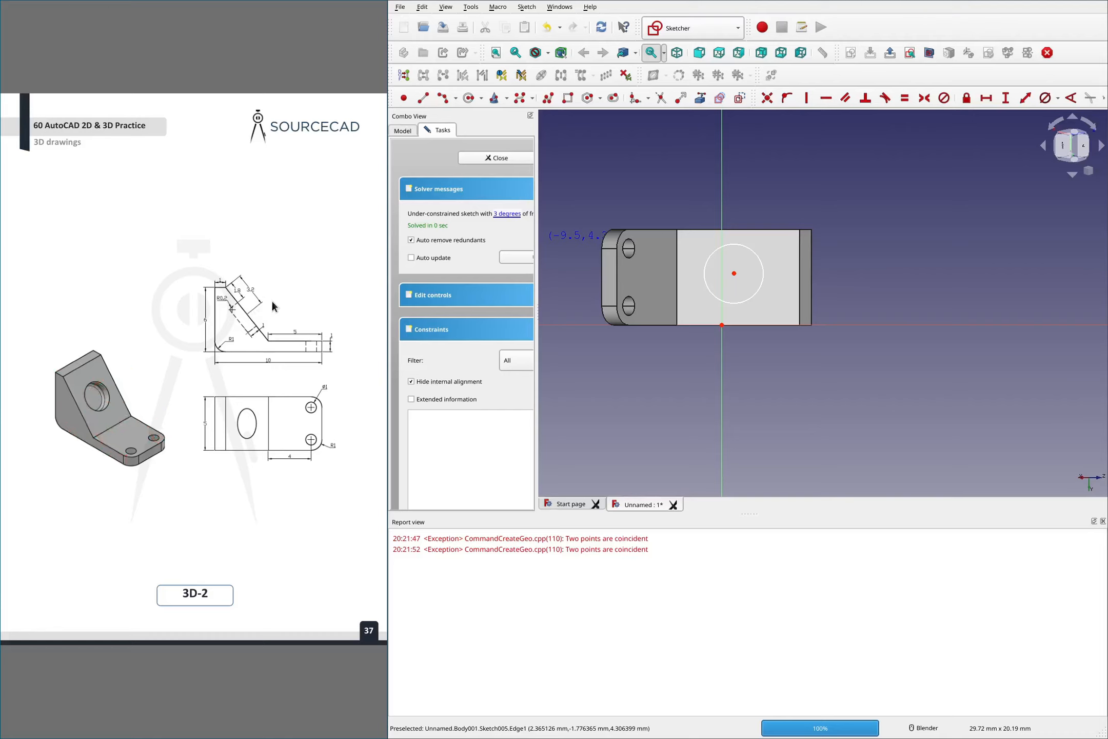
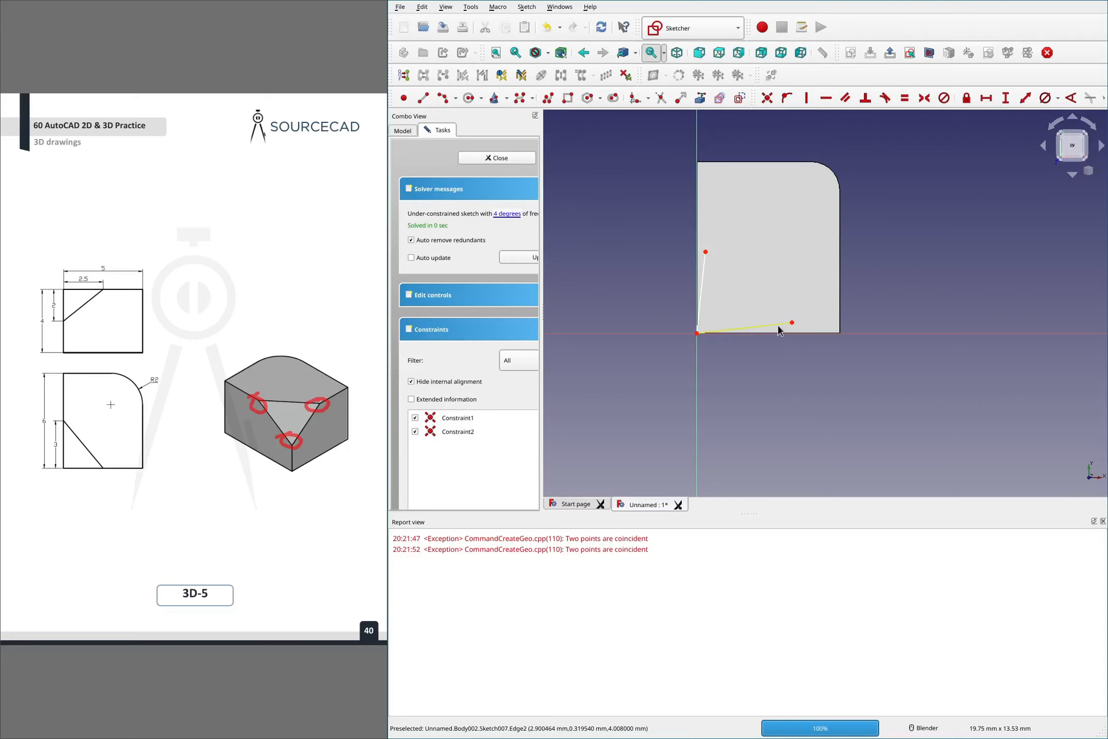
# Constrain the two top-face sketch lines from the origin, one horizontal and the other vertical
pyautogui.click(779, 329)
pyautogui.press('h')
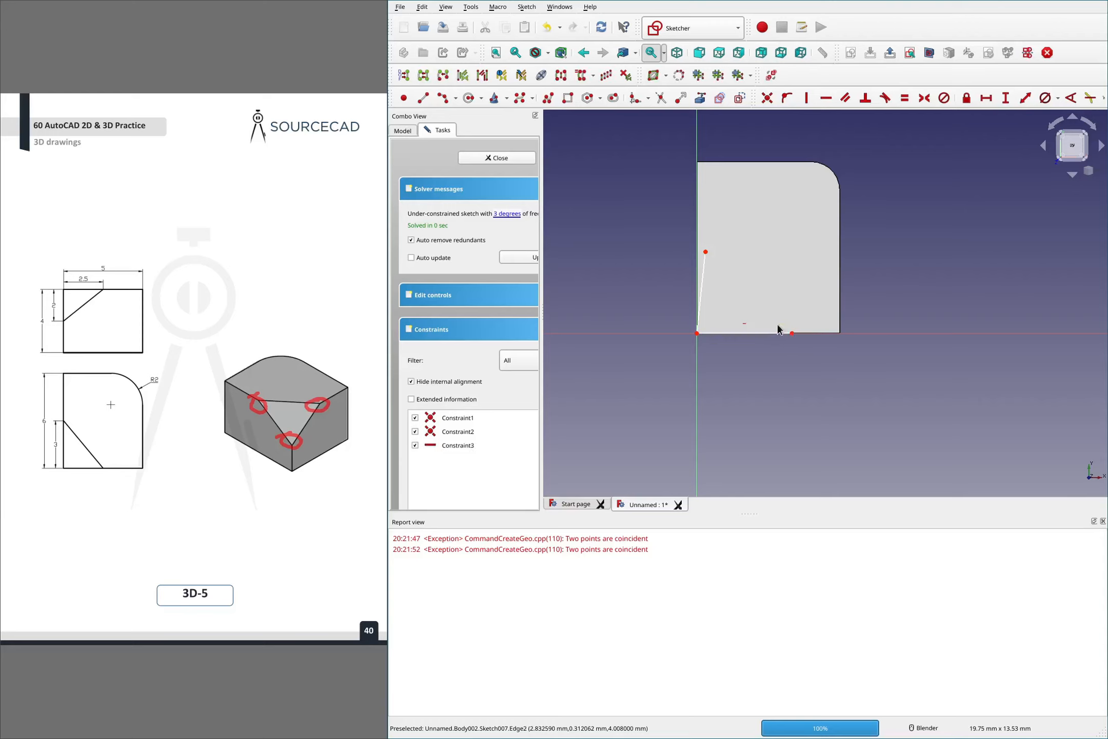
pyautogui.press('v')
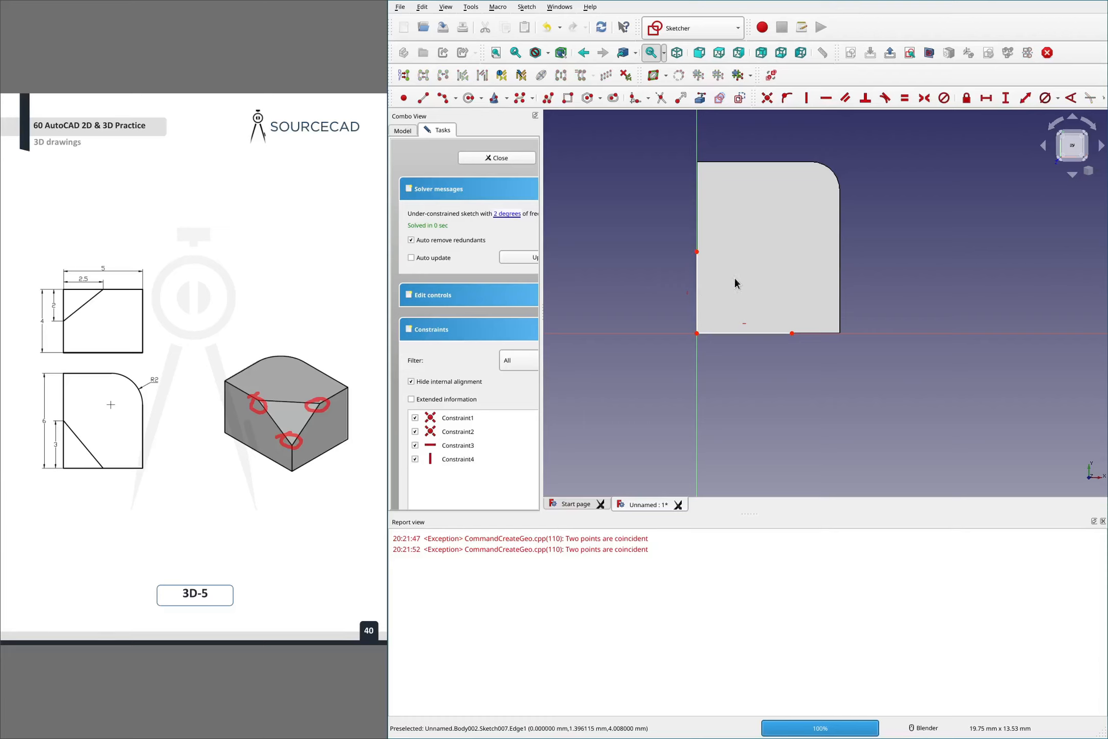
# Set the vertical line's length to 3 mm and the horizontal line's to 2.5 mm, then finish the sketch
pyautogui.click(696, 294)
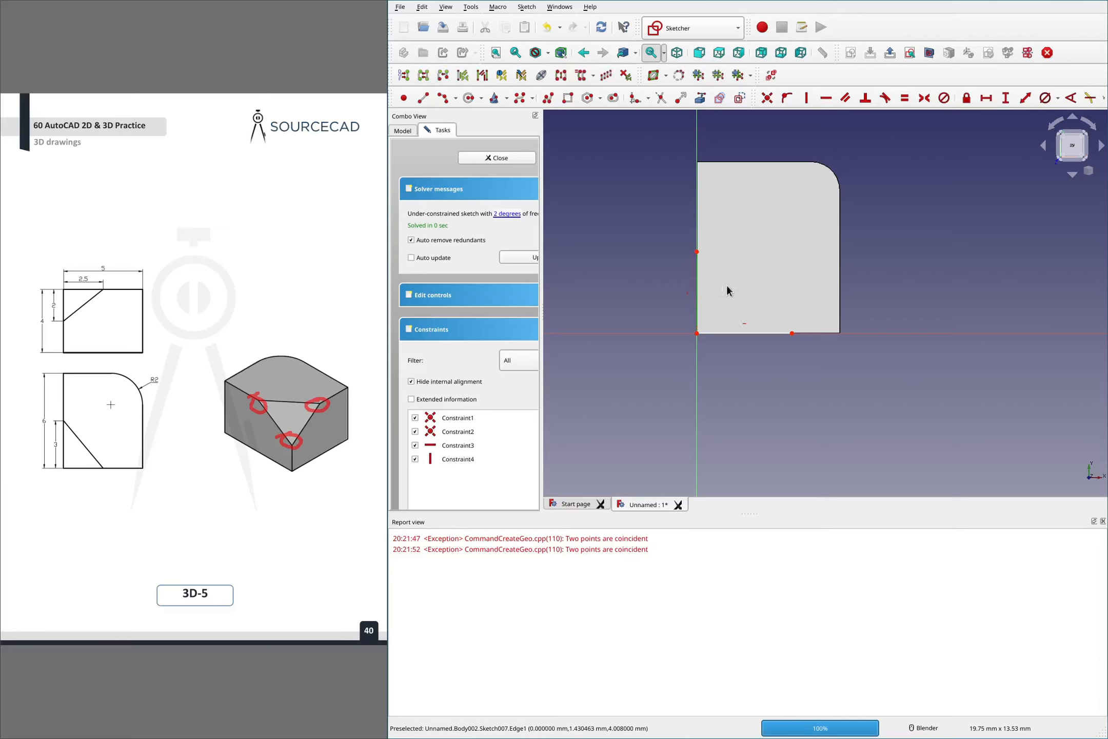
pyautogui.press('i')
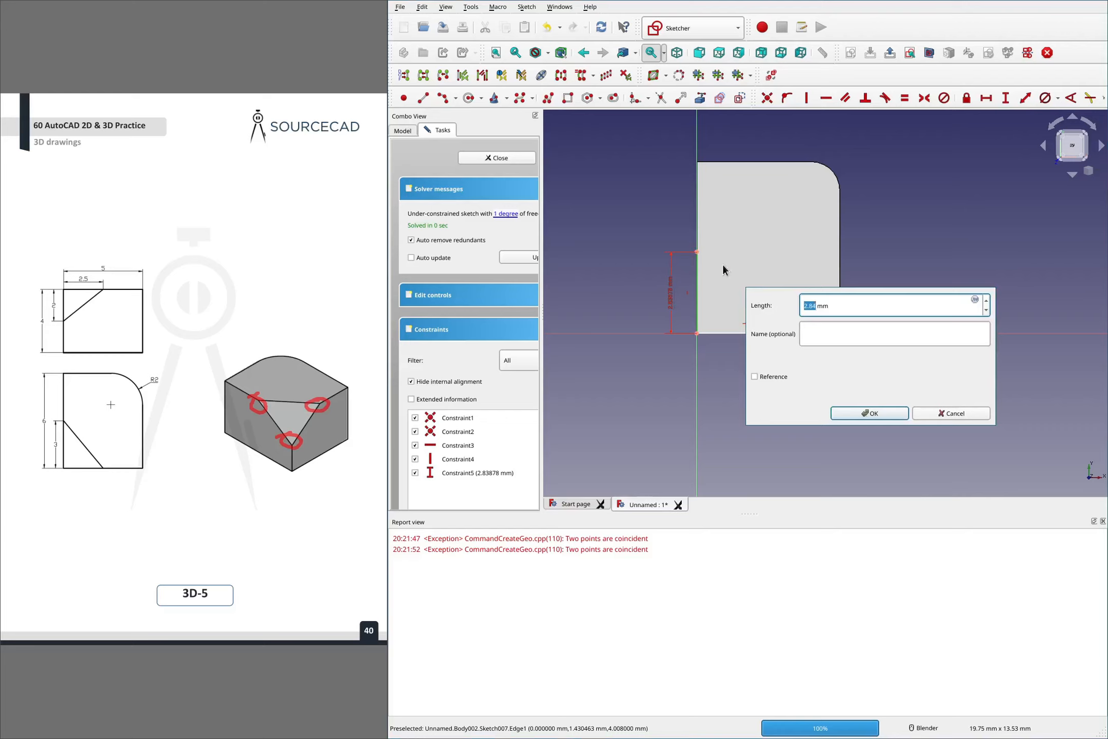
pyautogui.write('3')
pyautogui.press('Return')
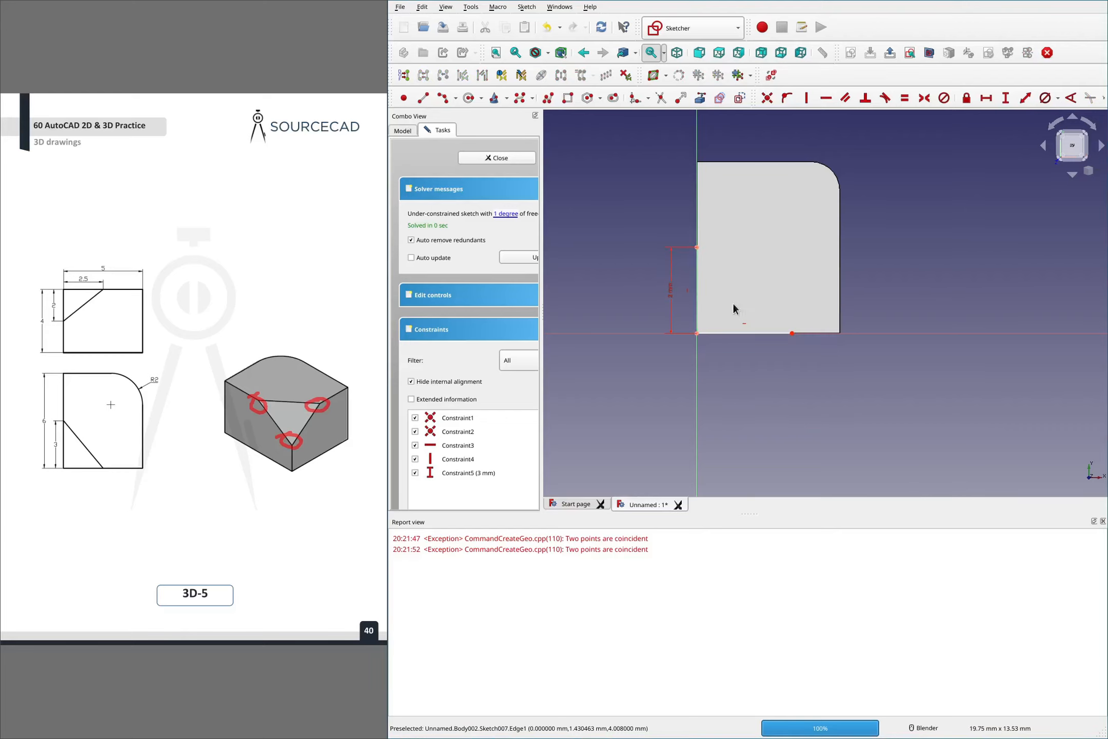
pyautogui.click(735, 333)
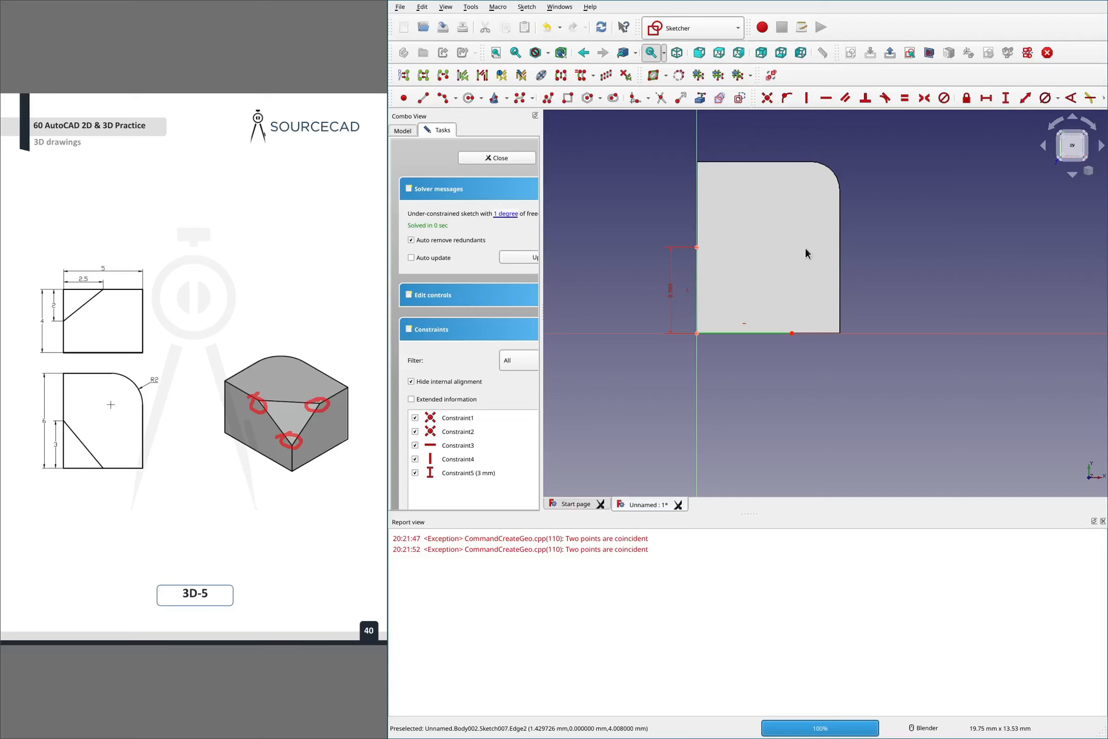
pyautogui.write('l2')
pyautogui.write('.')
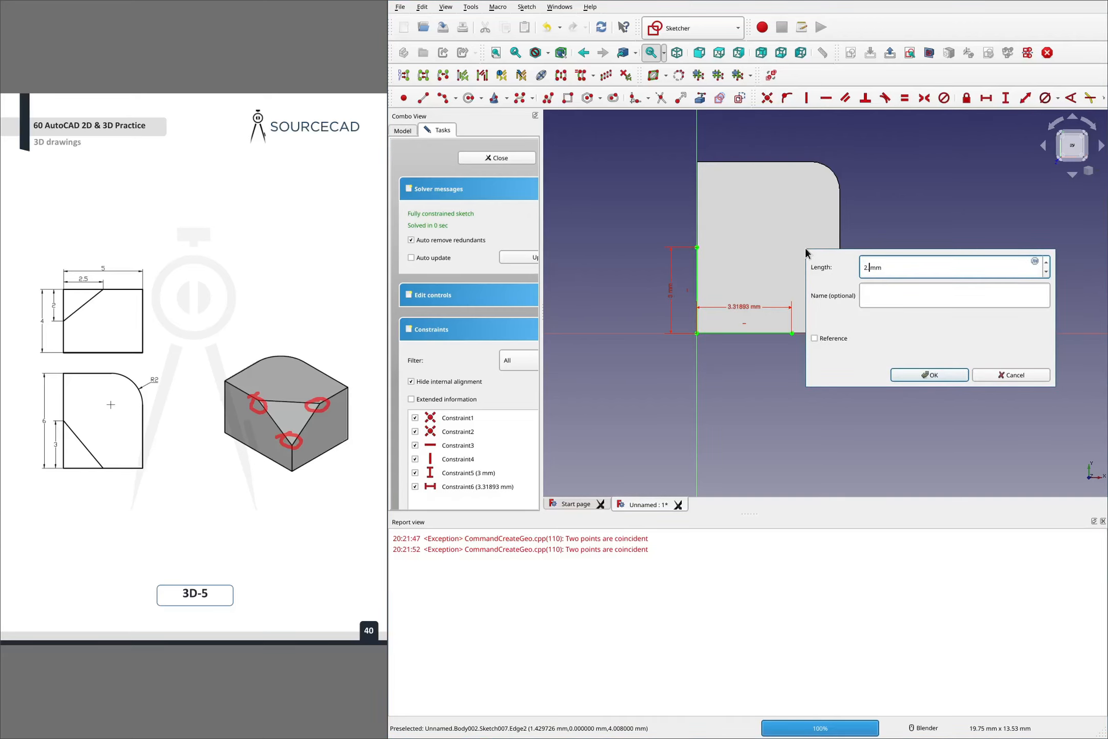
pyautogui.write('5')
pyautogui.press('Return')
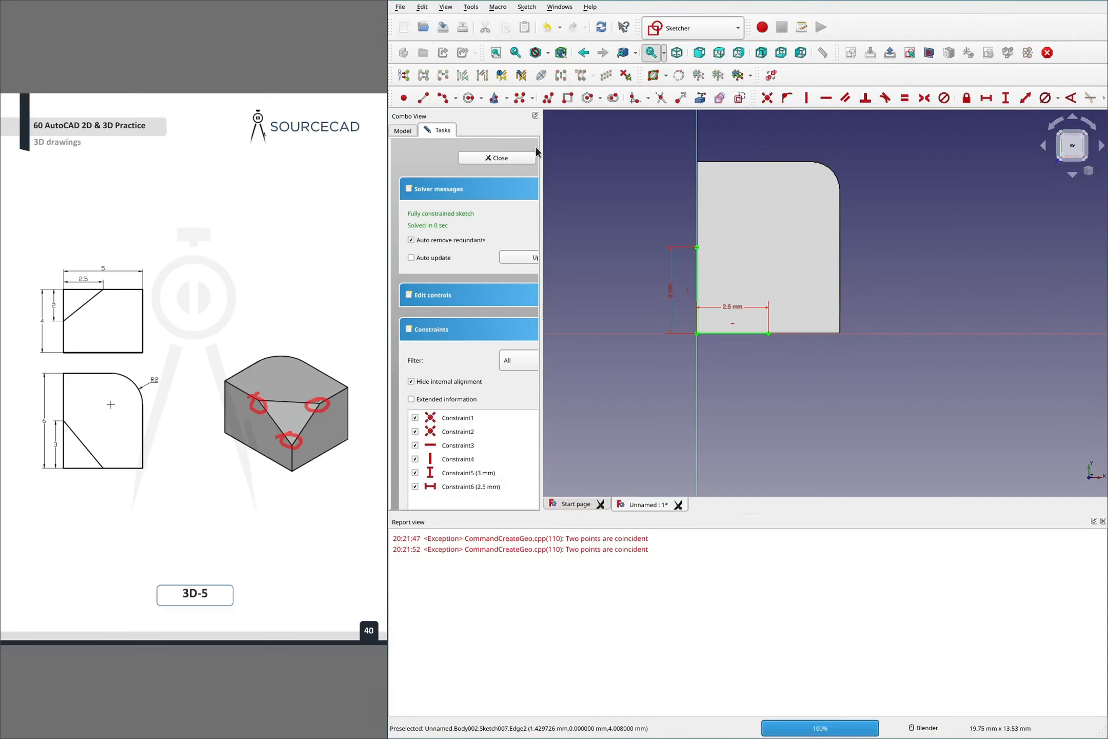
pyautogui.click(496, 157)
# Start a sketch on the block's front face and reference its left vertical edge as external geometry
pyautogui.moveTo(785, 216)
pyautogui.mouseDown(button='middle')
pyautogui.moveTo(808, 235)
pyautogui.moveTo(784, 230)
pyautogui.moveTo(680, 285)
pyautogui.mouseUp(button='middle')
pyautogui.click(715, 292)
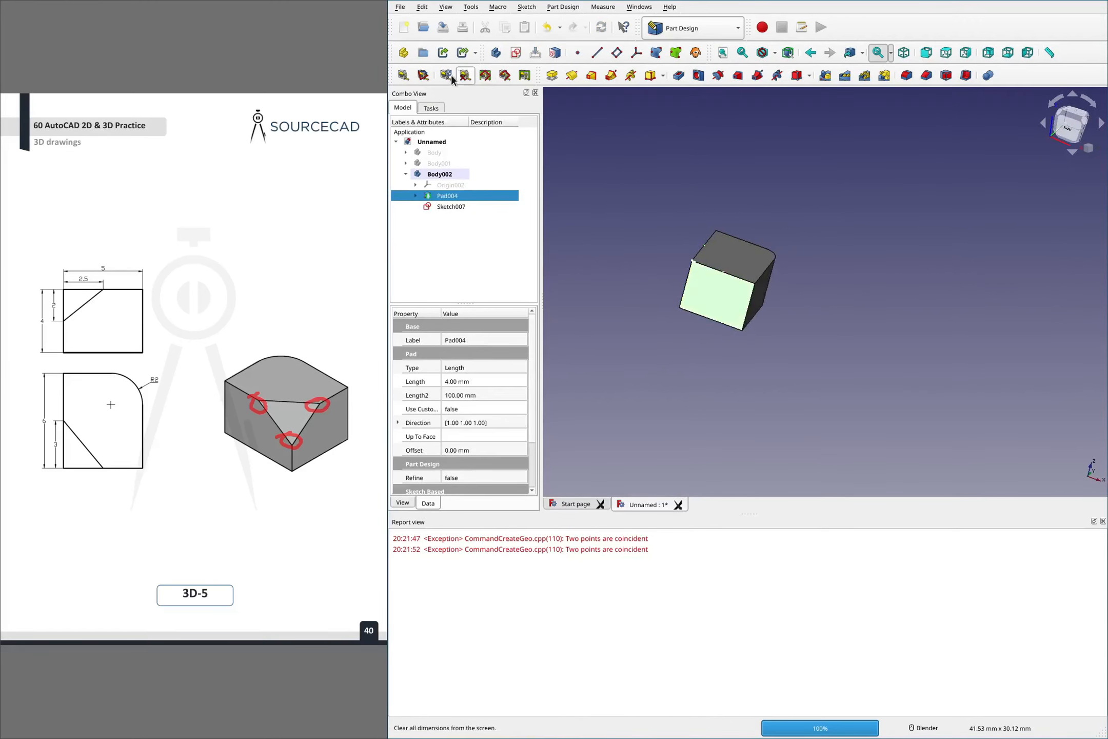
pyautogui.click(516, 53)
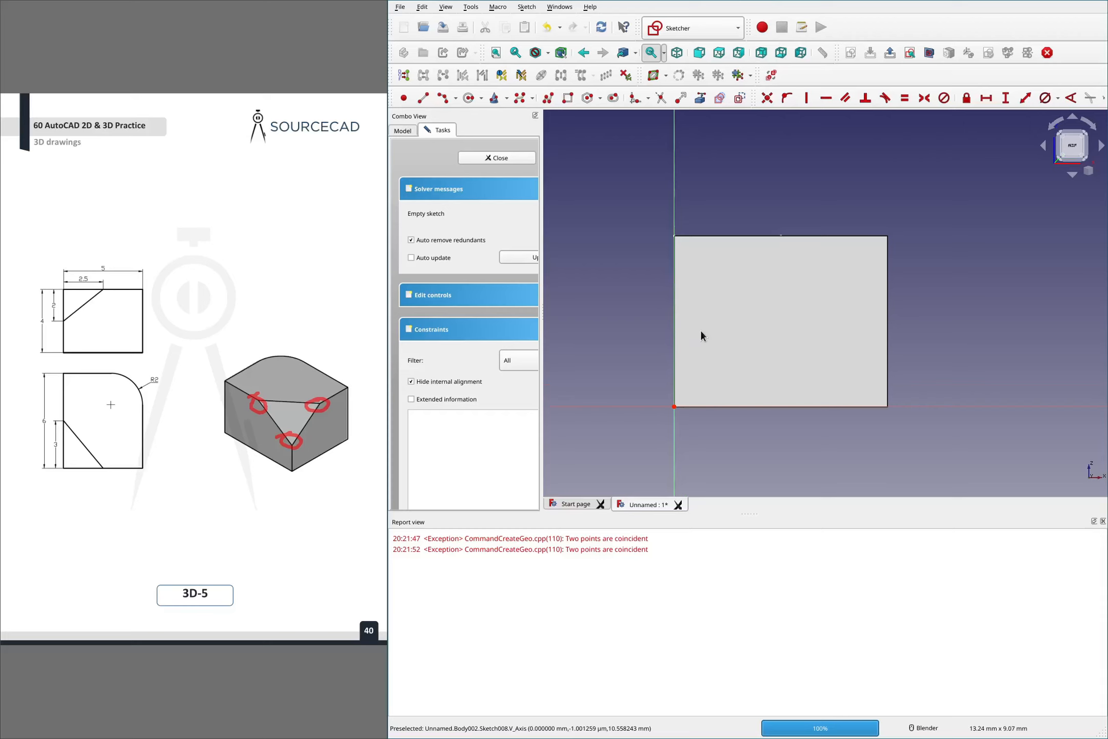
pyautogui.click(700, 97)
pyautogui.click(673, 277)
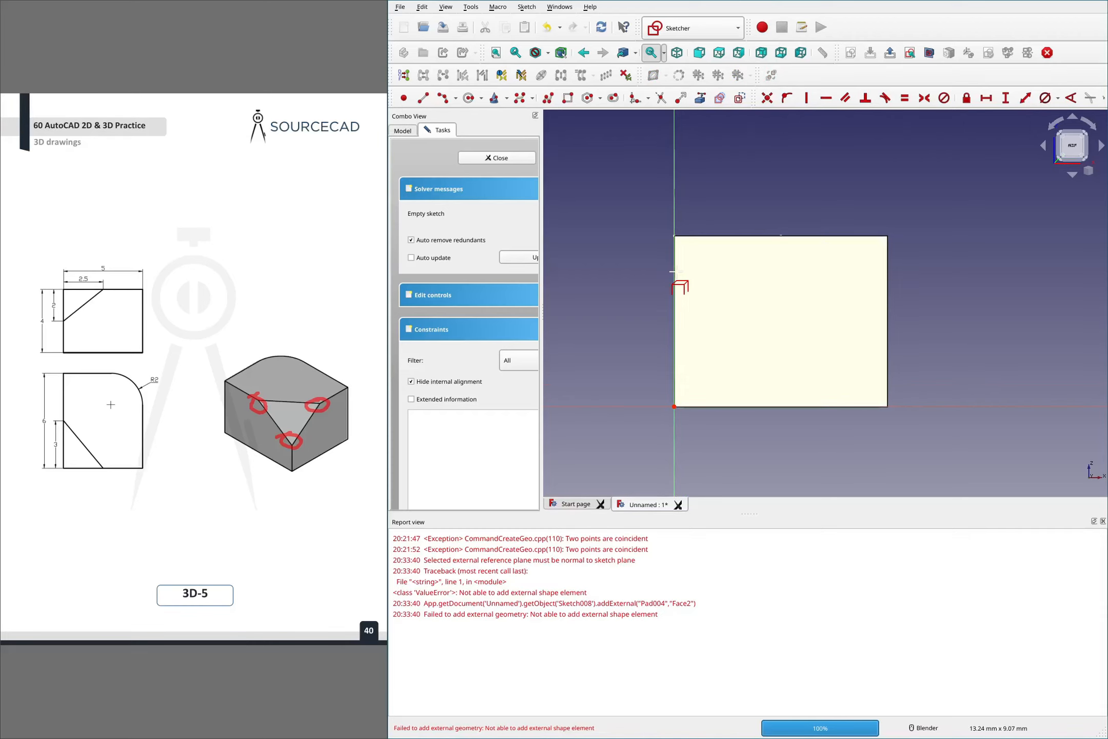
pyautogui.click(675, 277)
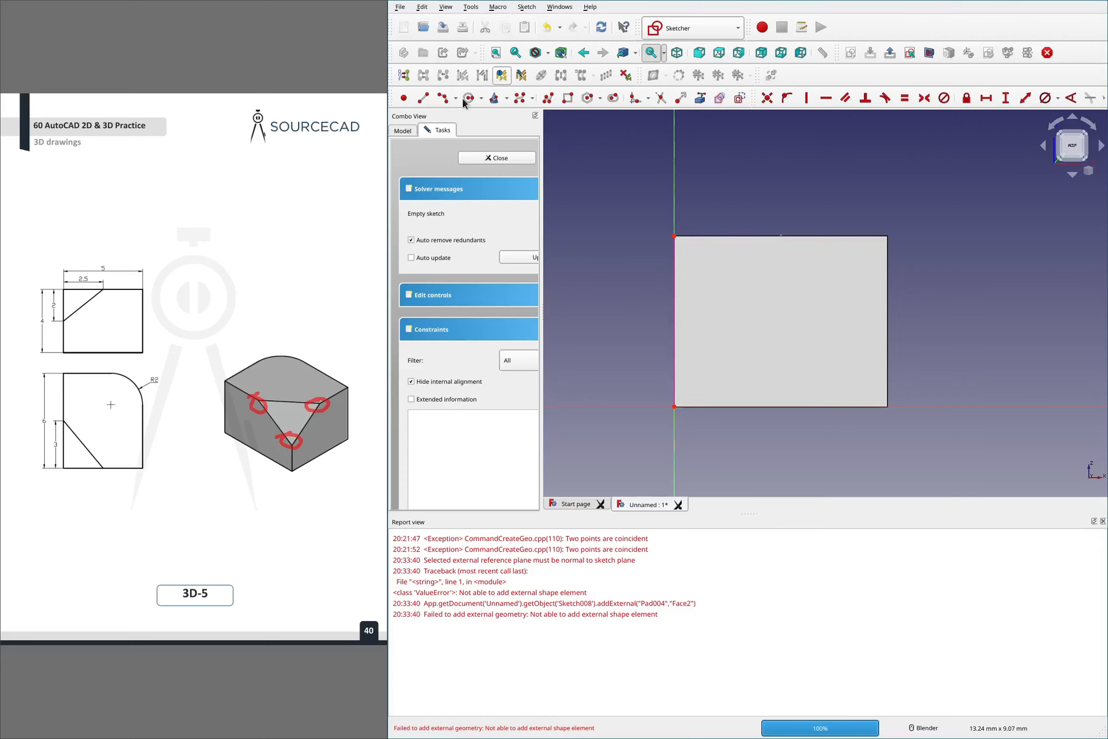
# Draw a line down the referenced edge from its upper corner, set its length to 2 mm and finish the sketch
pyautogui.click(423, 98)
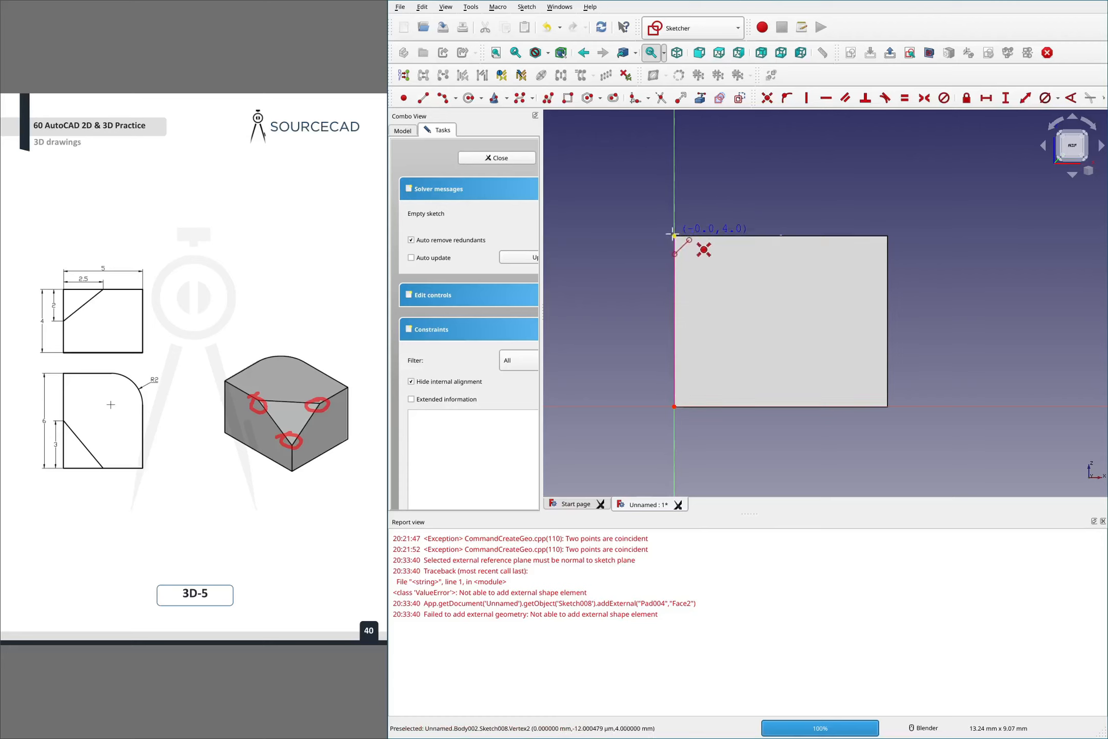
pyautogui.click(674, 288)
pyautogui.rightClick(746, 276)
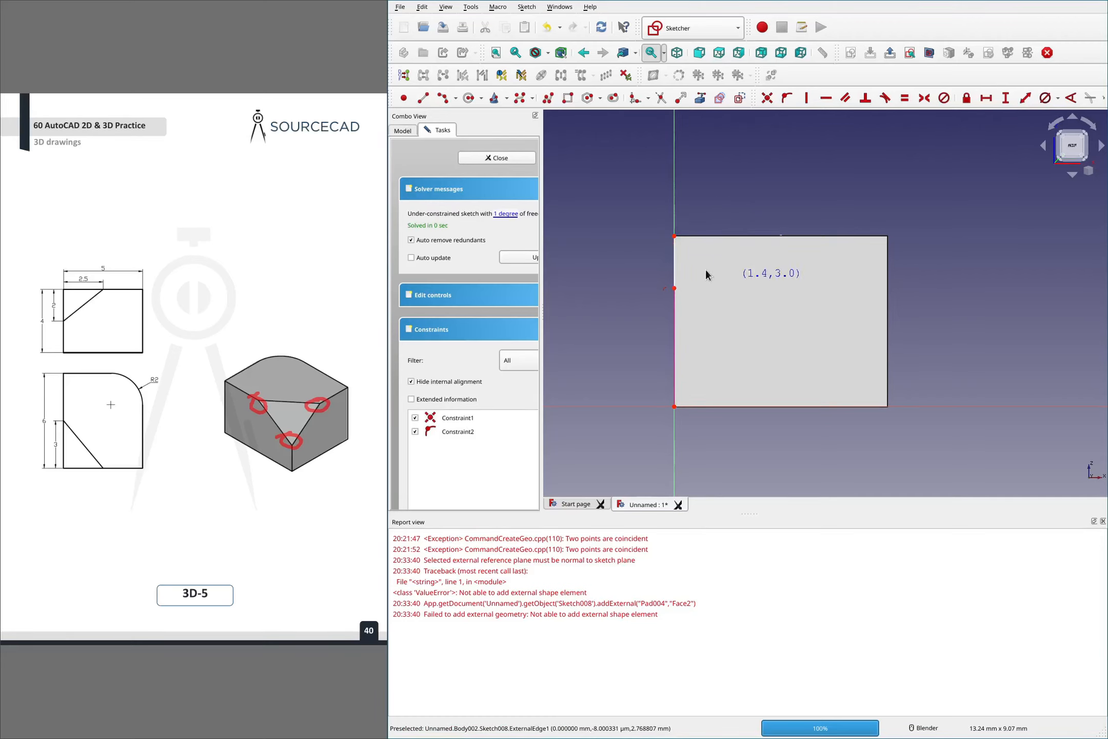
pyautogui.click(675, 274)
pyautogui.press('i')
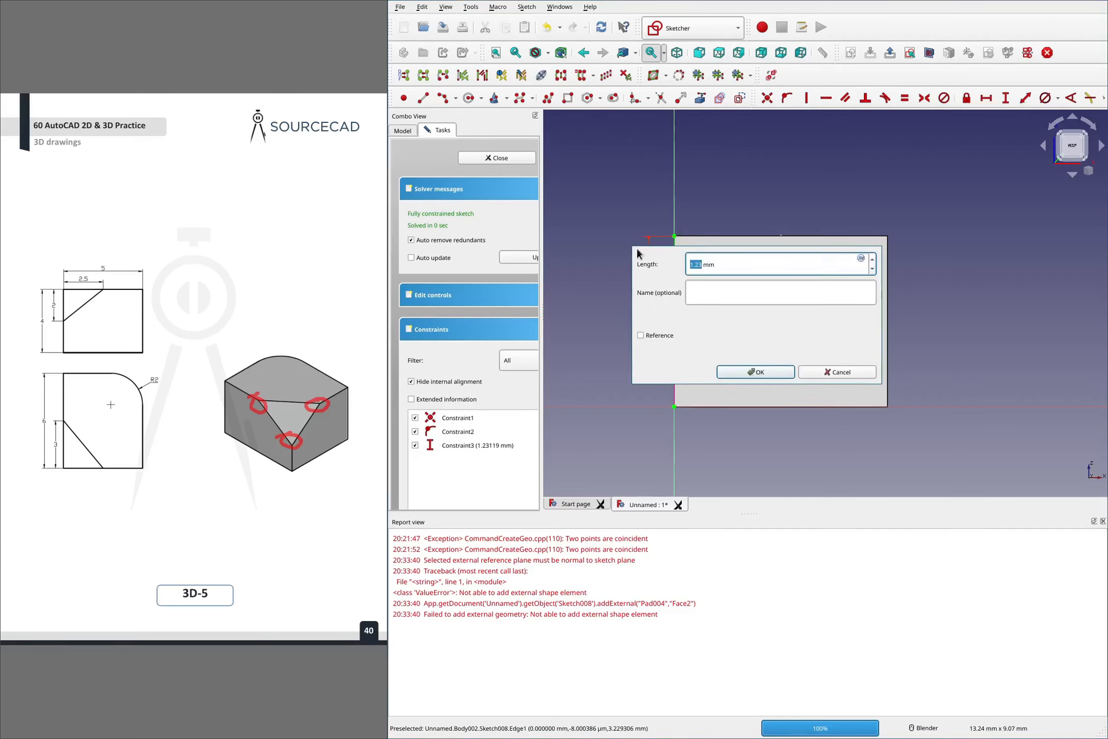
pyautogui.write('2')
pyautogui.click(756, 371)
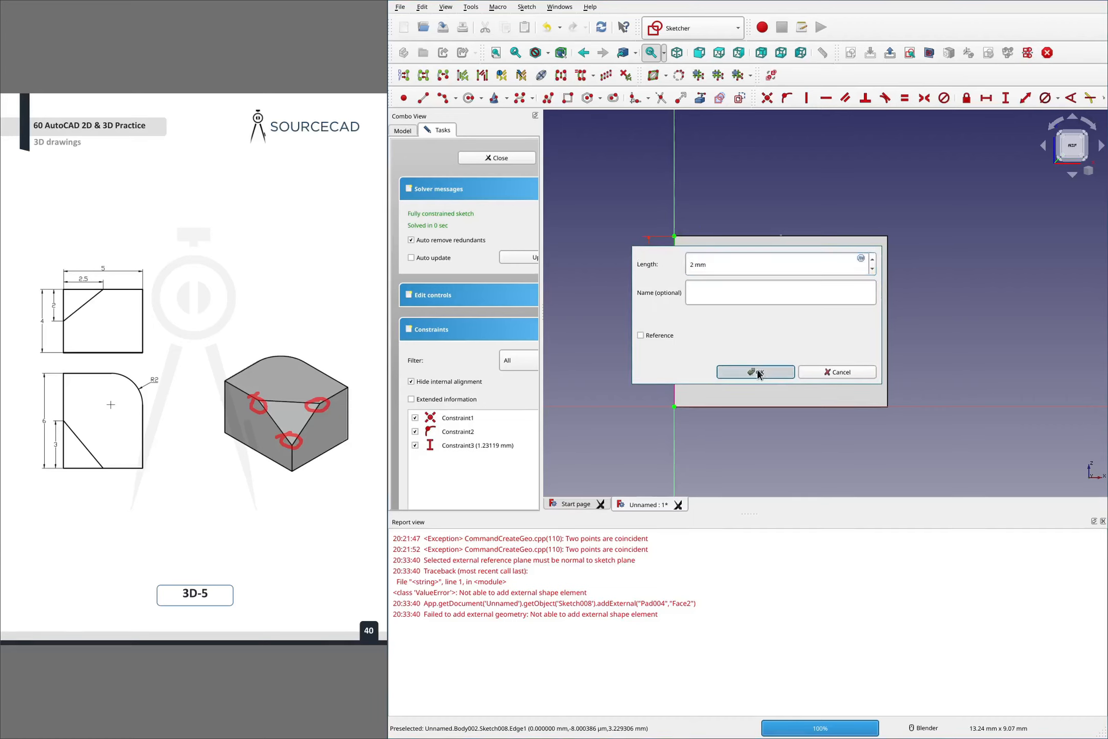
pyautogui.click(497, 158)
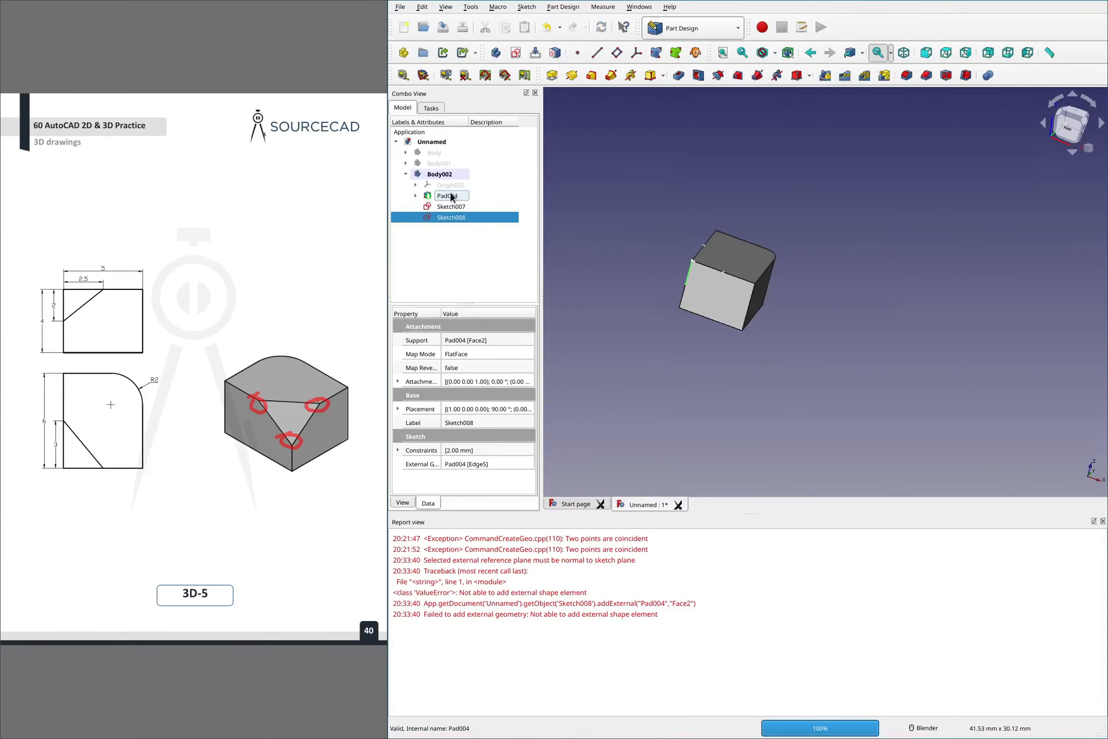
# Hide the block's pad to expose the three corner sketch lines
pyautogui.click(446, 196)
pyautogui.press('space')
pyautogui.scroll(2, 708, 266)
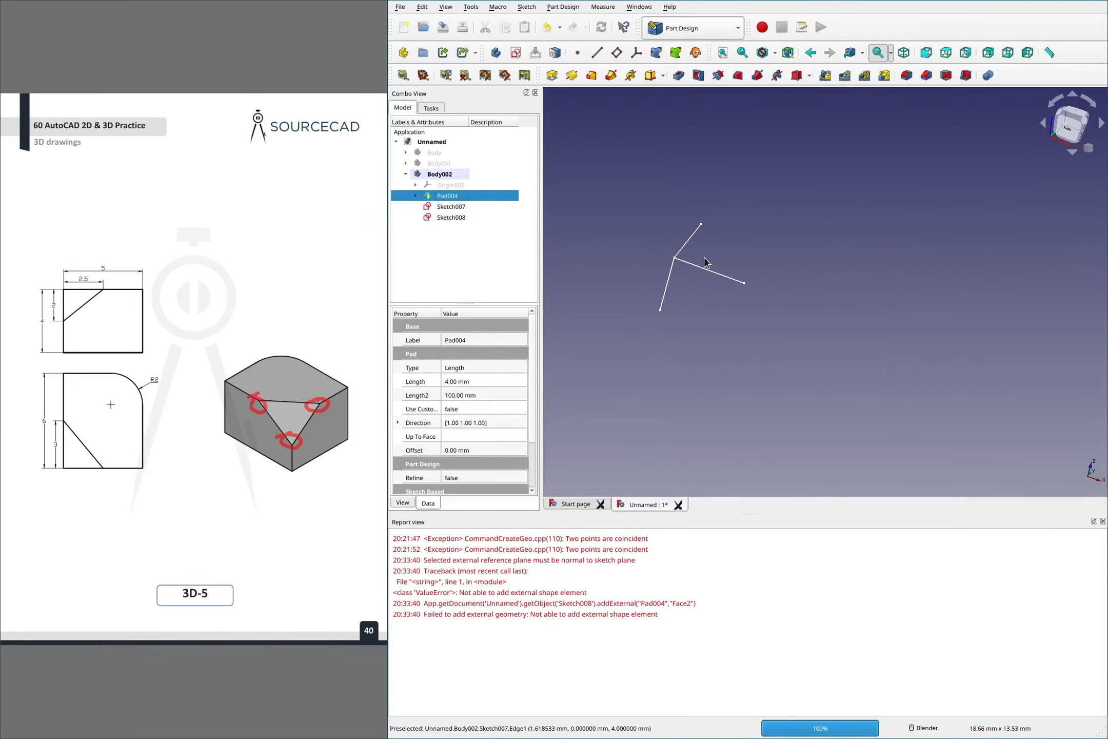
pyautogui.moveTo(705, 262)
pyautogui.mouseDown(button='middle')
pyautogui.moveTo(760, 307)
pyautogui.moveTo(705, 365)
pyautogui.moveTo(740, 226)
pyautogui.moveTo(667, 194)
pyautogui.mouseUp(button='middle')
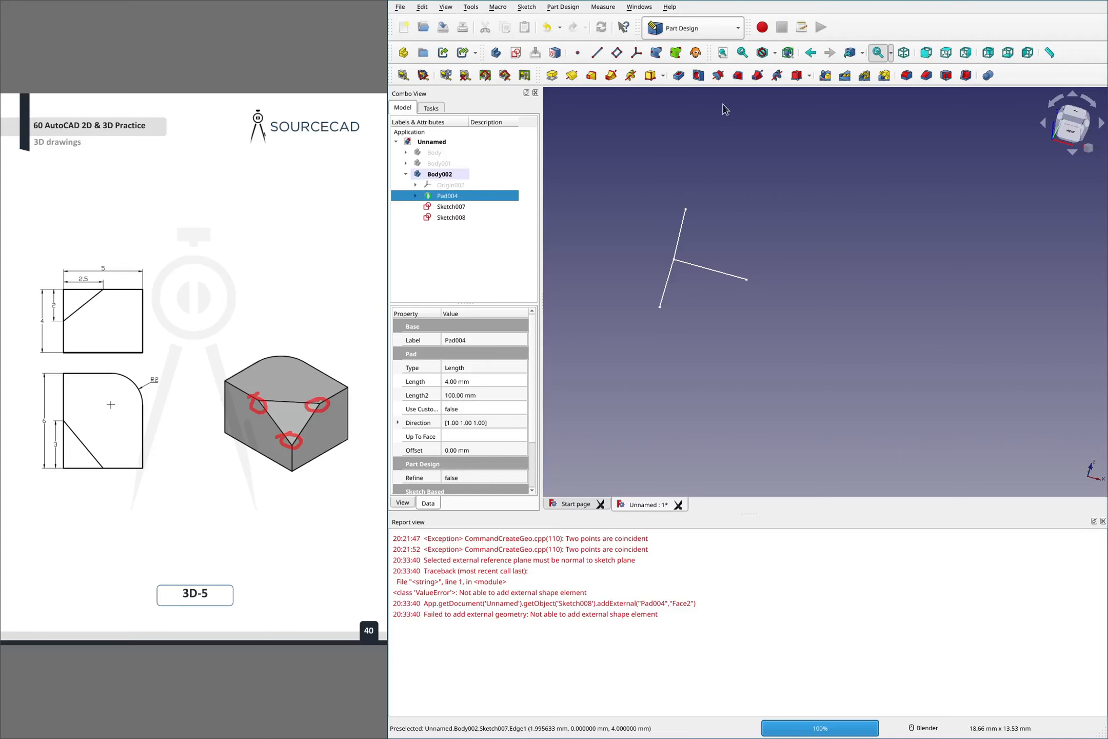
# Create a datum plane by three points through the outer endpoints of the three corner sketch lines
pyautogui.click(616, 54)
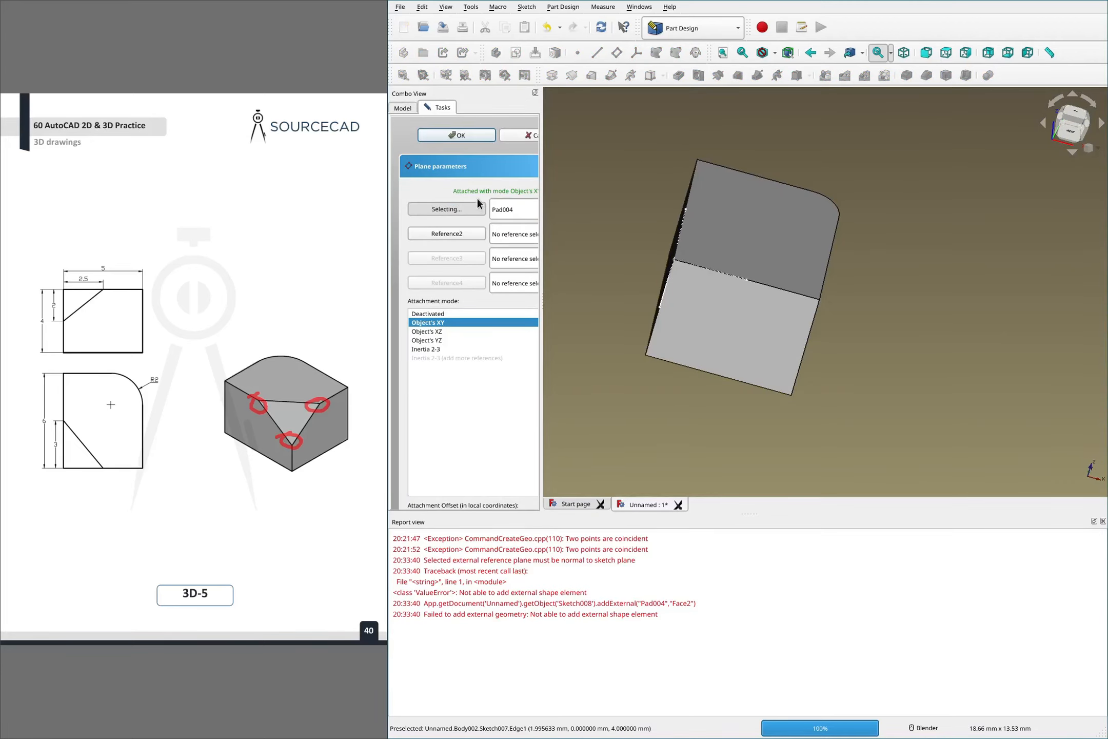
pyautogui.click(686, 210)
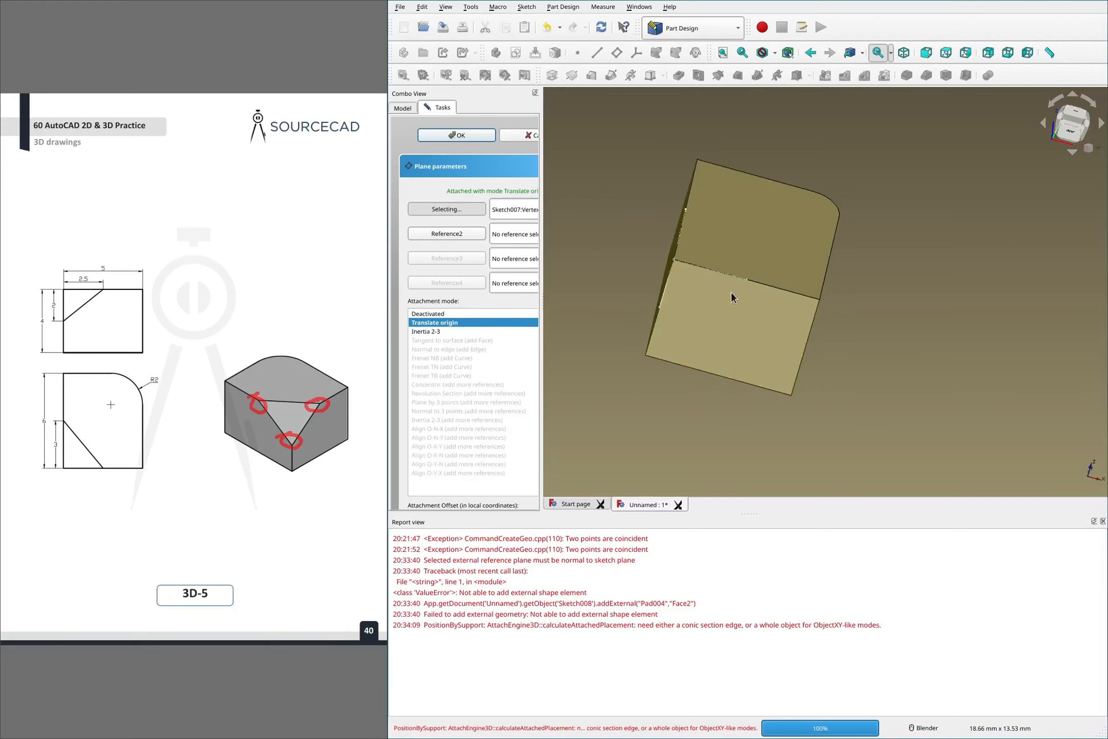
pyautogui.click(659, 306)
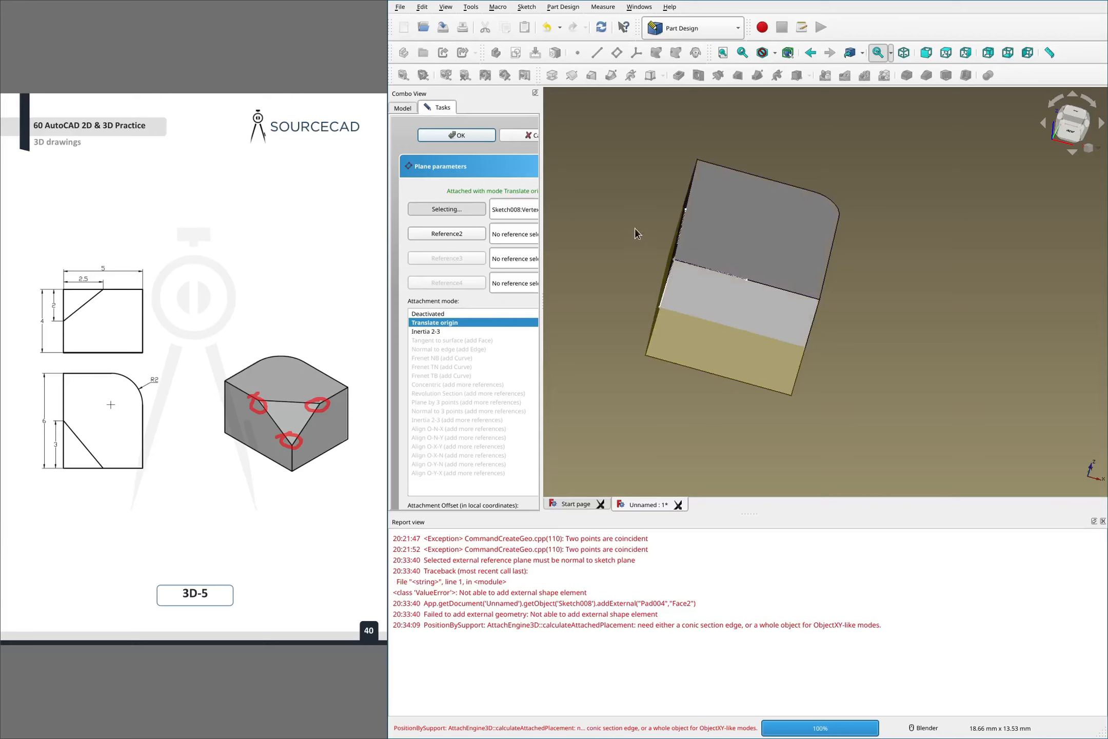
pyautogui.click(455, 210)
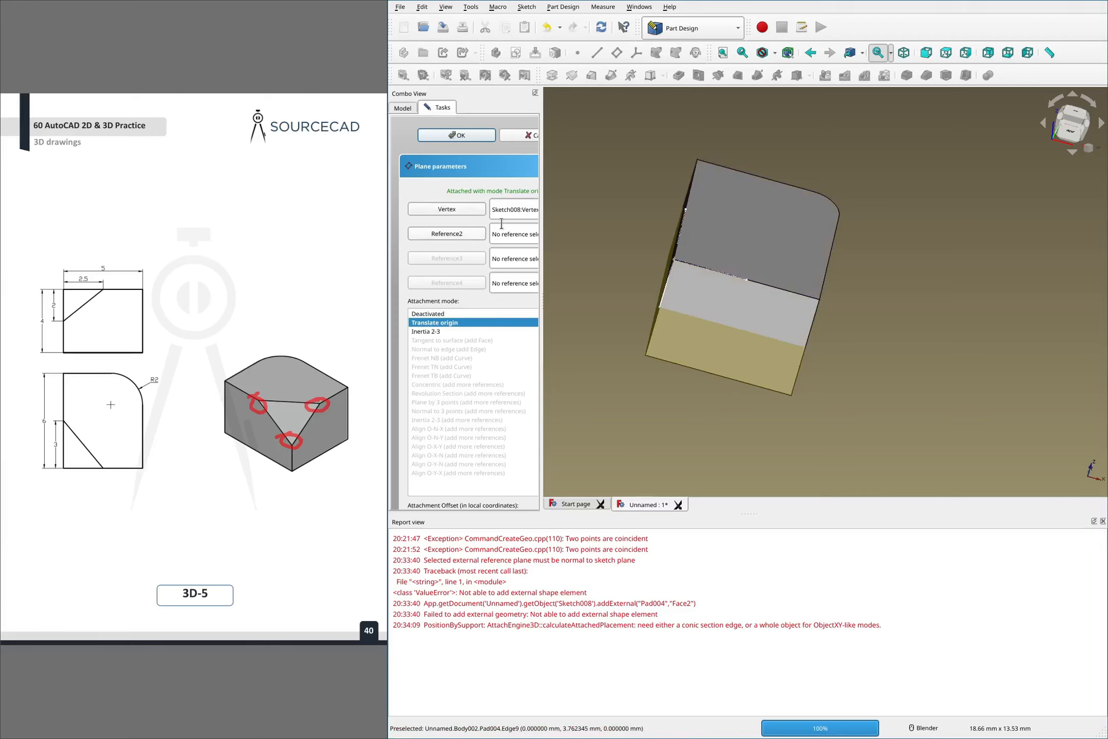
pyautogui.moveTo(491, 209); pyautogui.dragTo(570, 210)
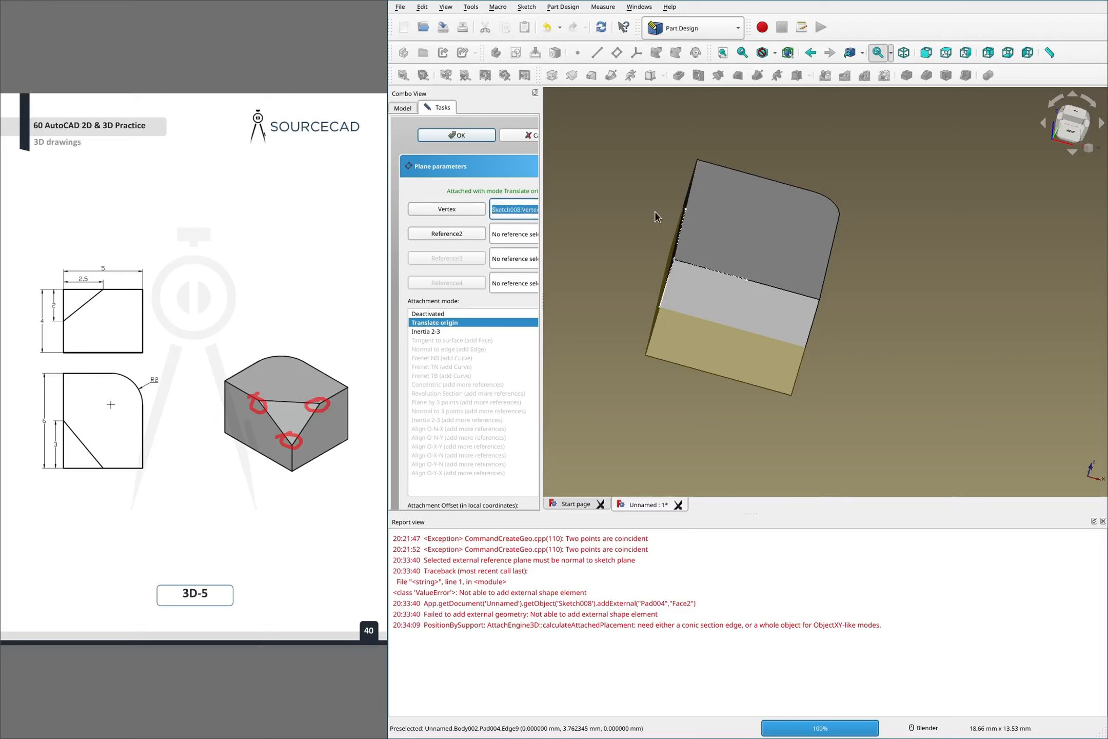
pyautogui.press('BackSpace')
pyautogui.click(446, 209)
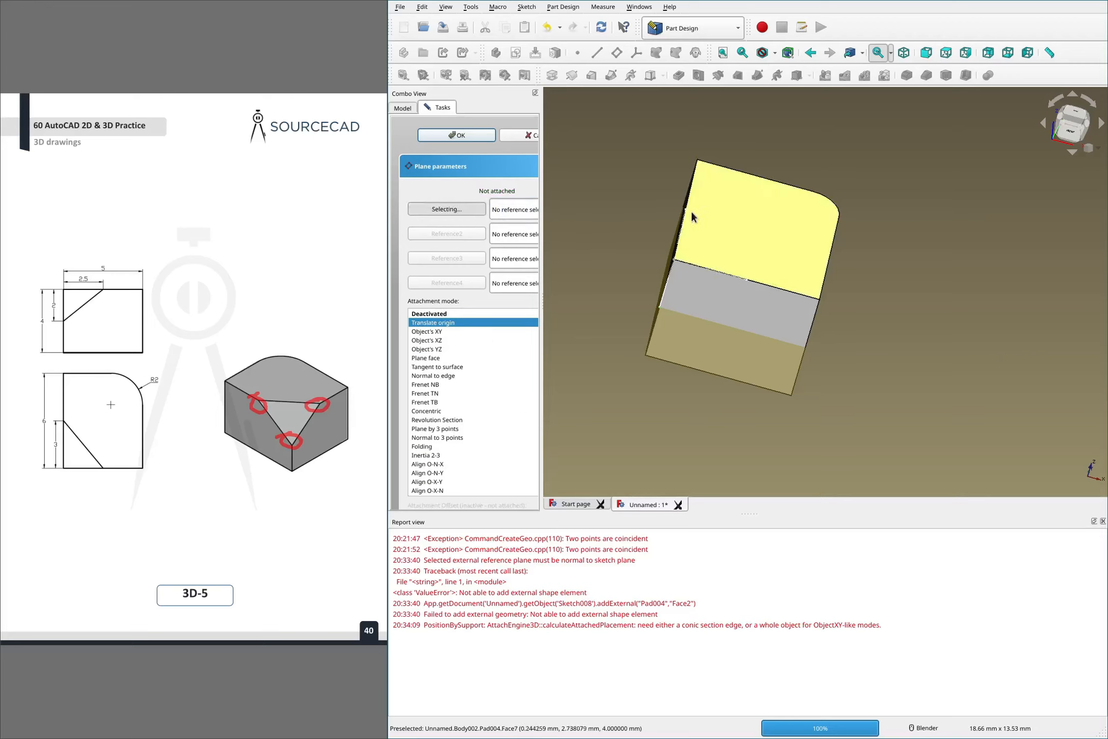
pyautogui.click(684, 210)
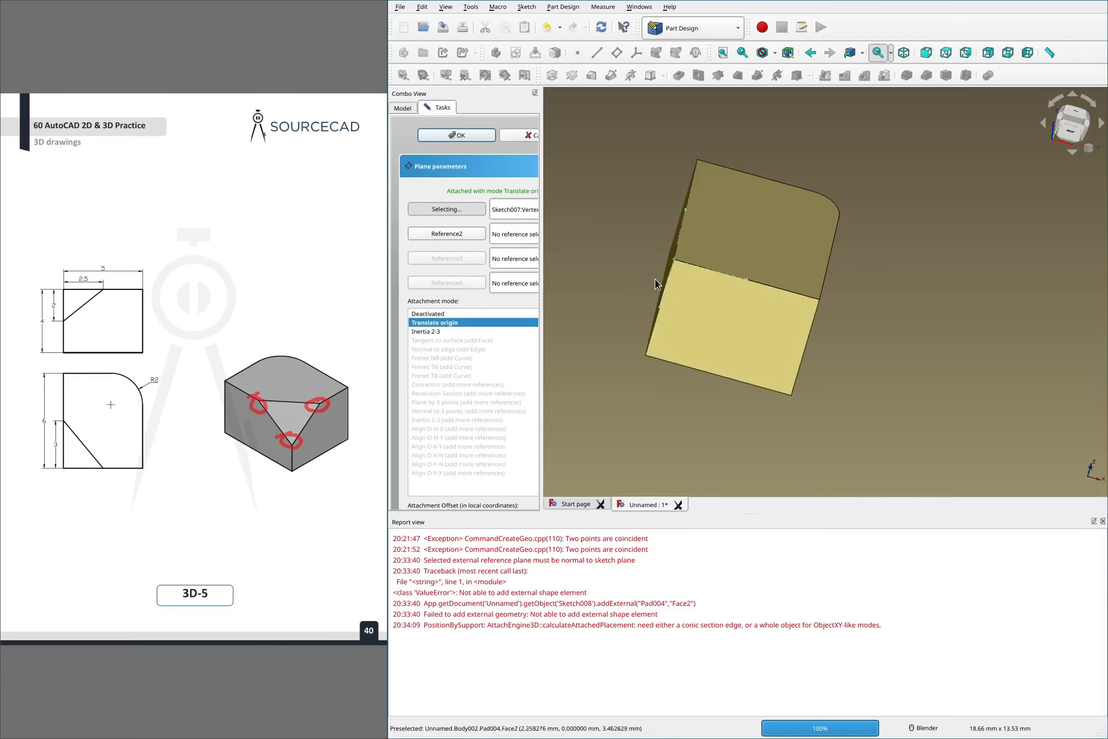
pyautogui.click(747, 280)
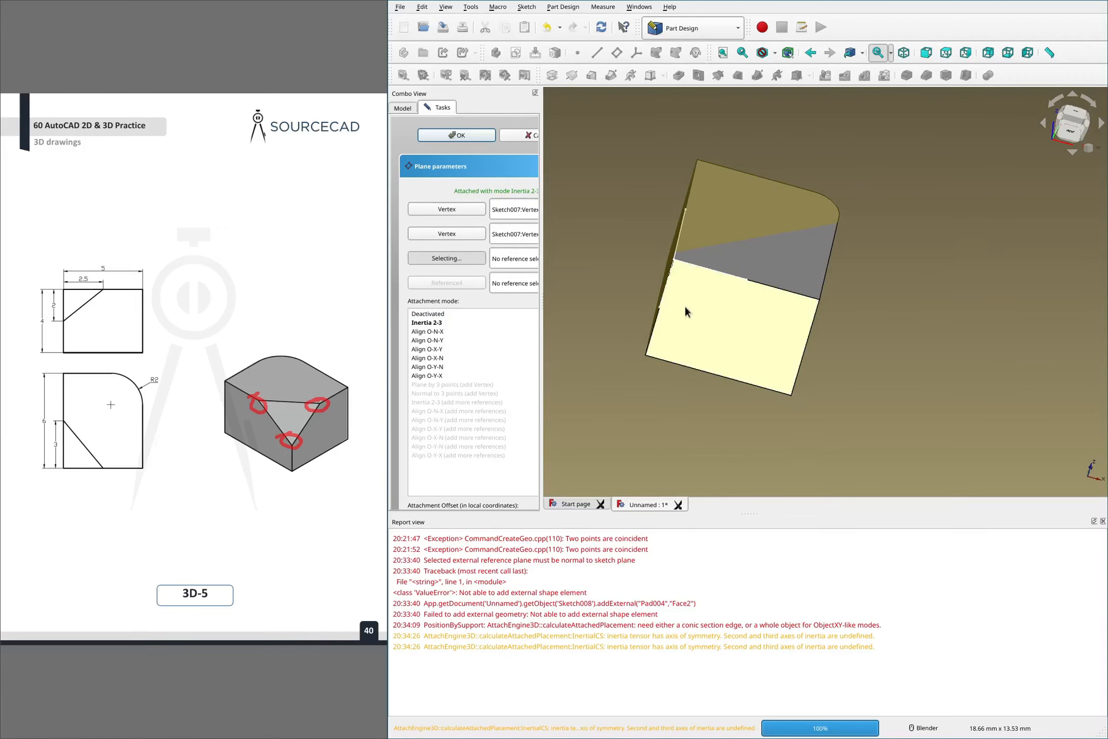
pyautogui.click(660, 312)
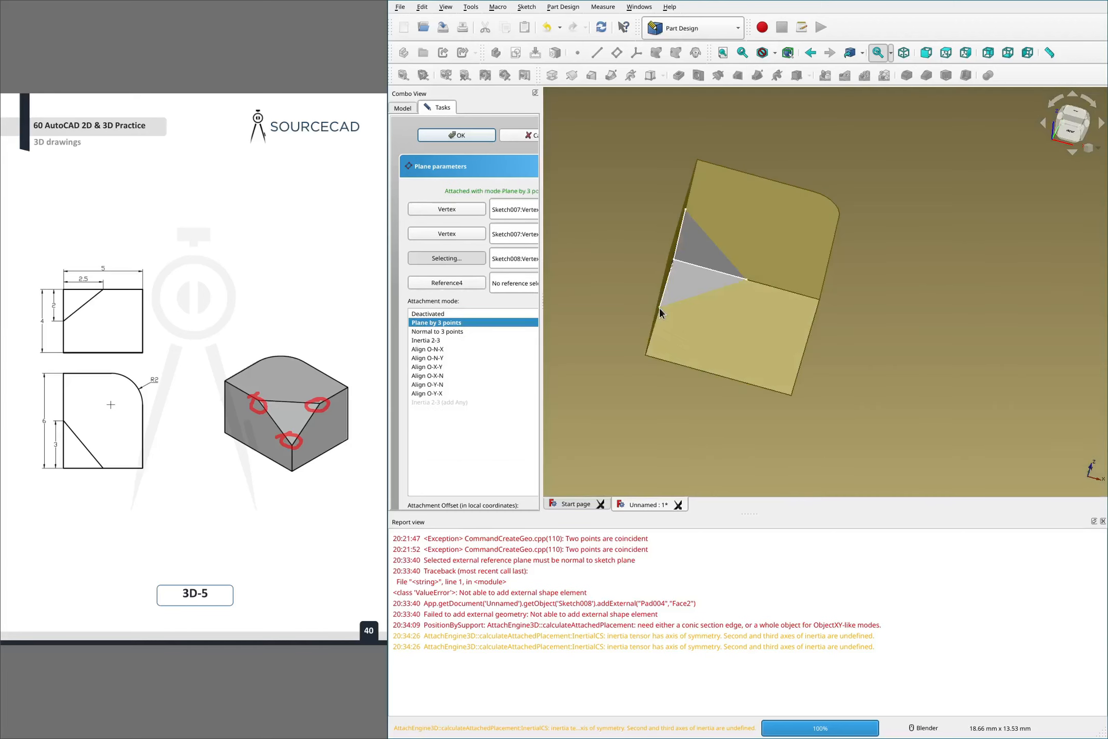
pyautogui.click(456, 134)
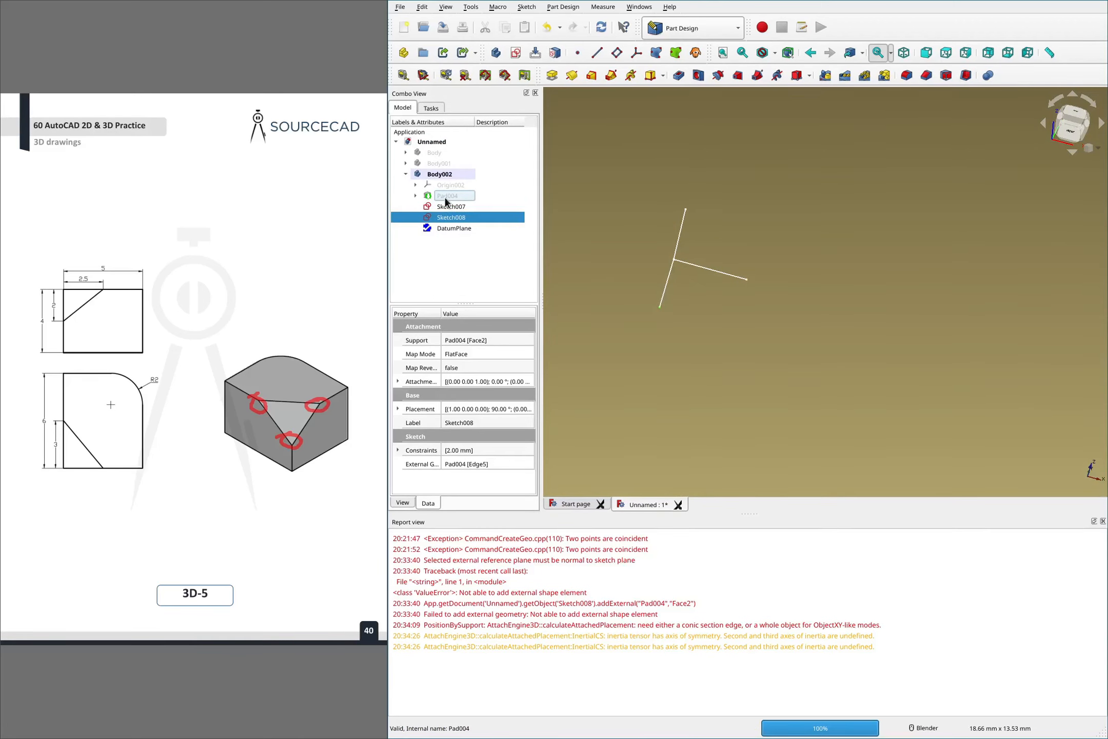
# Show the block's pad again together with the new datum plane
pyautogui.click(447, 196)
pyautogui.press('space')
pyautogui.scroll(-4, 765, 227)
pyautogui.moveTo(774, 284); pyautogui.dragTo(791, 235, button='middle')
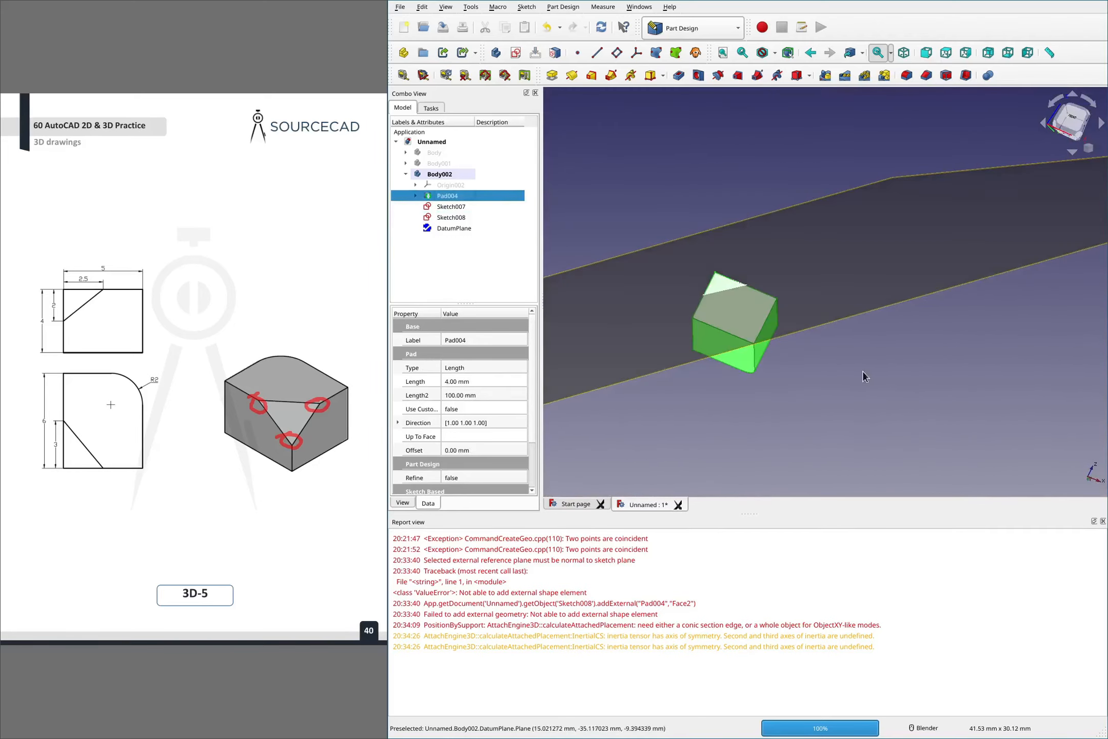
pyautogui.moveTo(799, 288); pyautogui.dragTo(860, 366, button='middle')
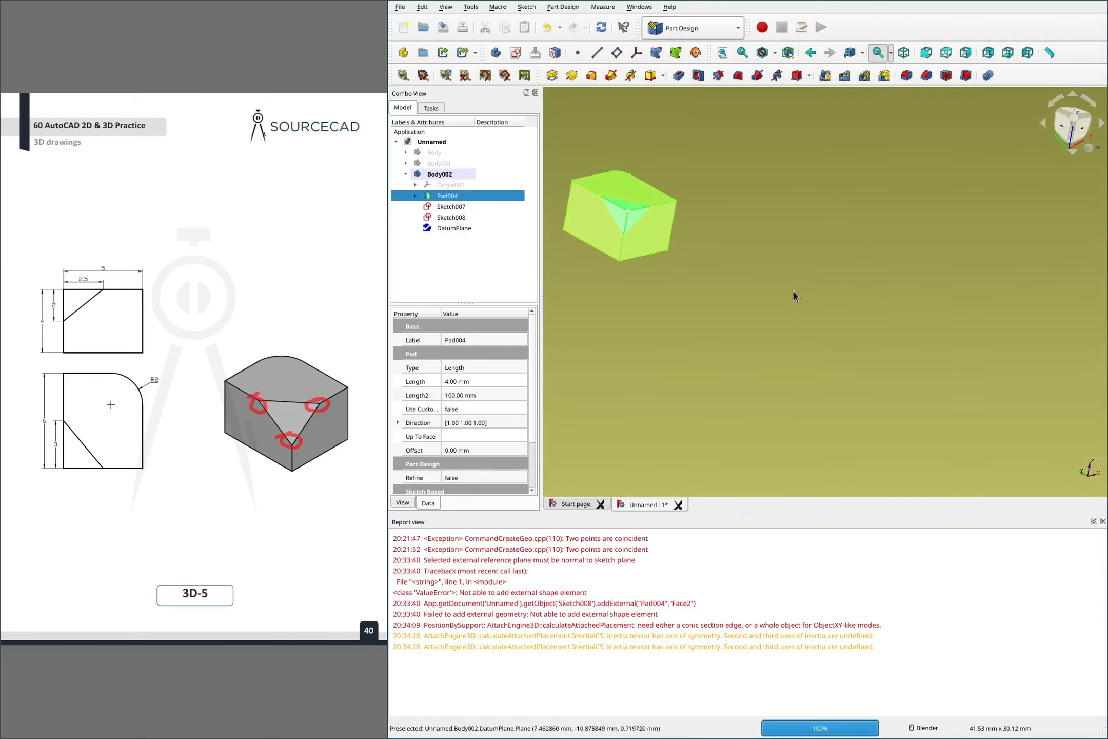
pyautogui.scroll(-5, 794, 292)
pyautogui.click(951, 341)
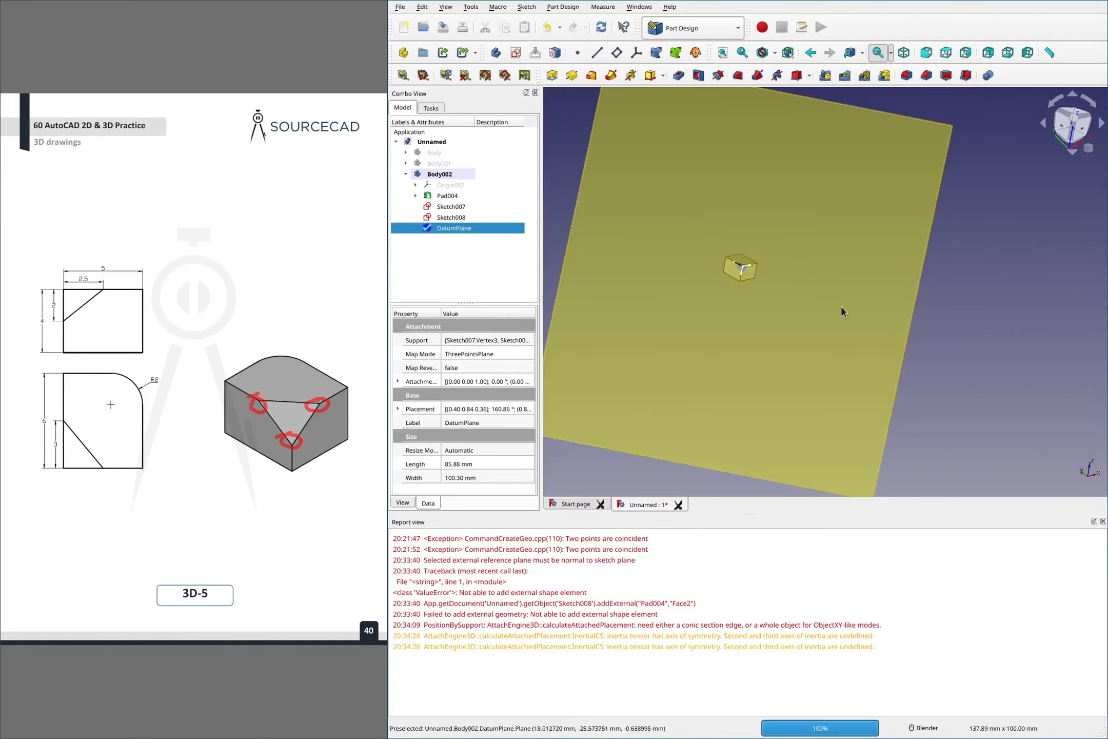
pyautogui.click(705, 309)
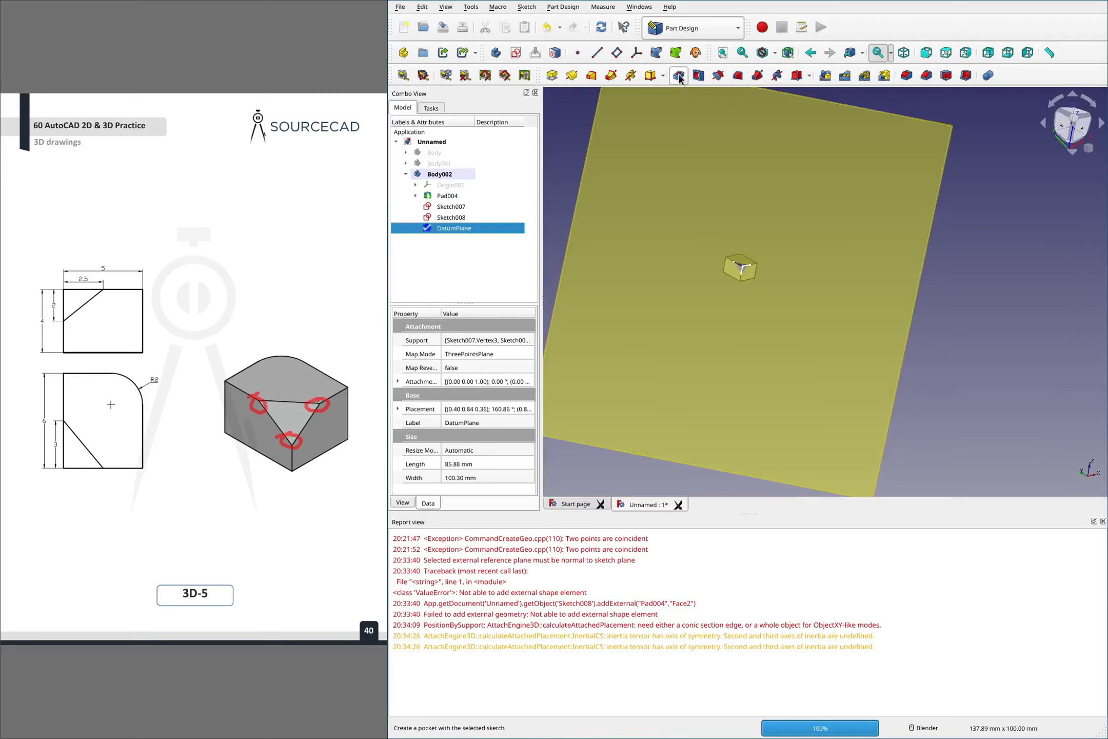
pyautogui.click(678, 76)
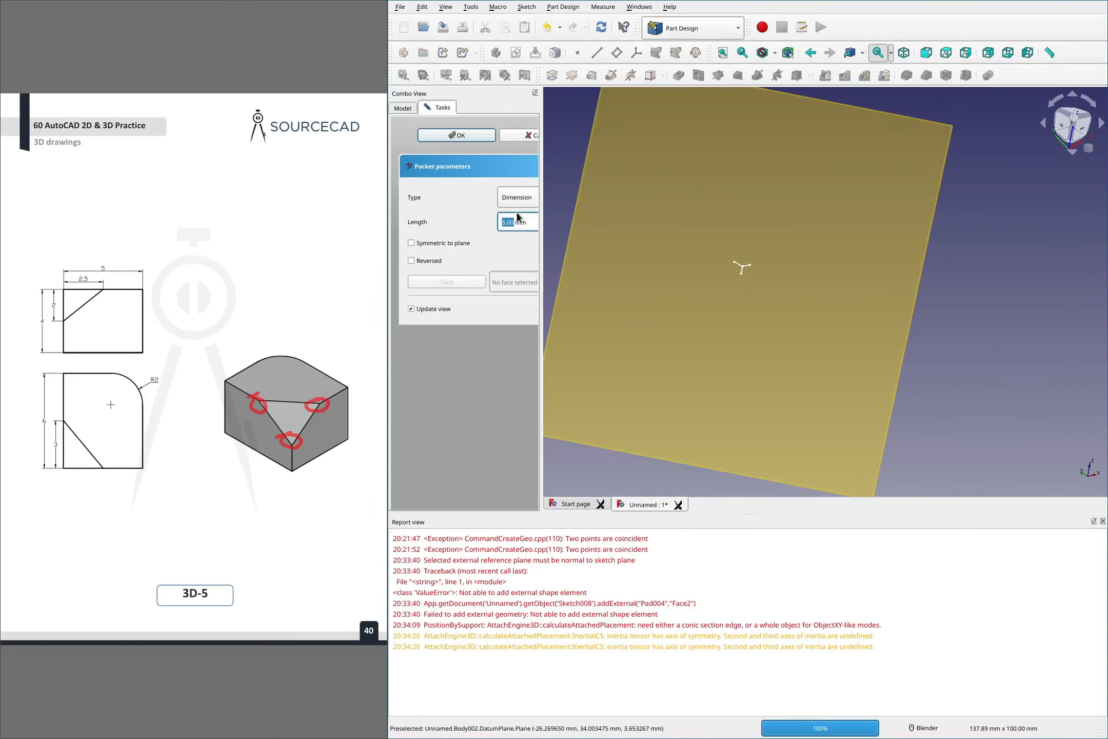
pyautogui.click(520, 199)
pyautogui.click(532, 216)
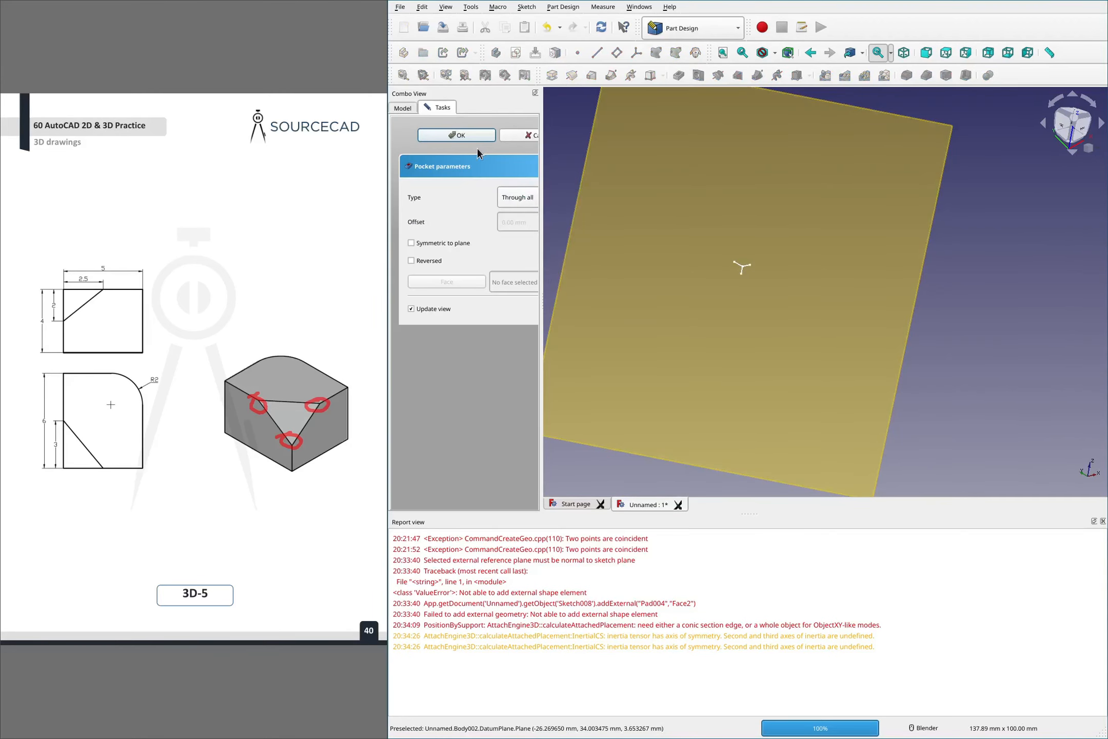
pyautogui.click(470, 135)
pyautogui.click(766, 382)
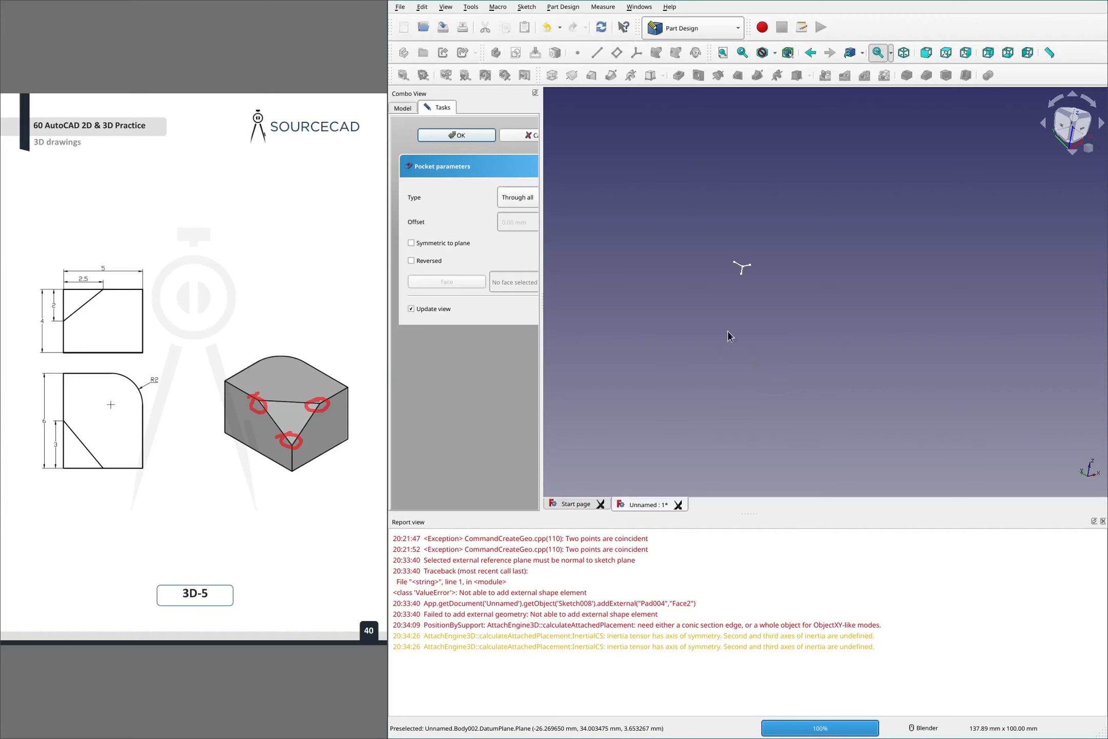
pyautogui.click(525, 134)
pyautogui.click(450, 196)
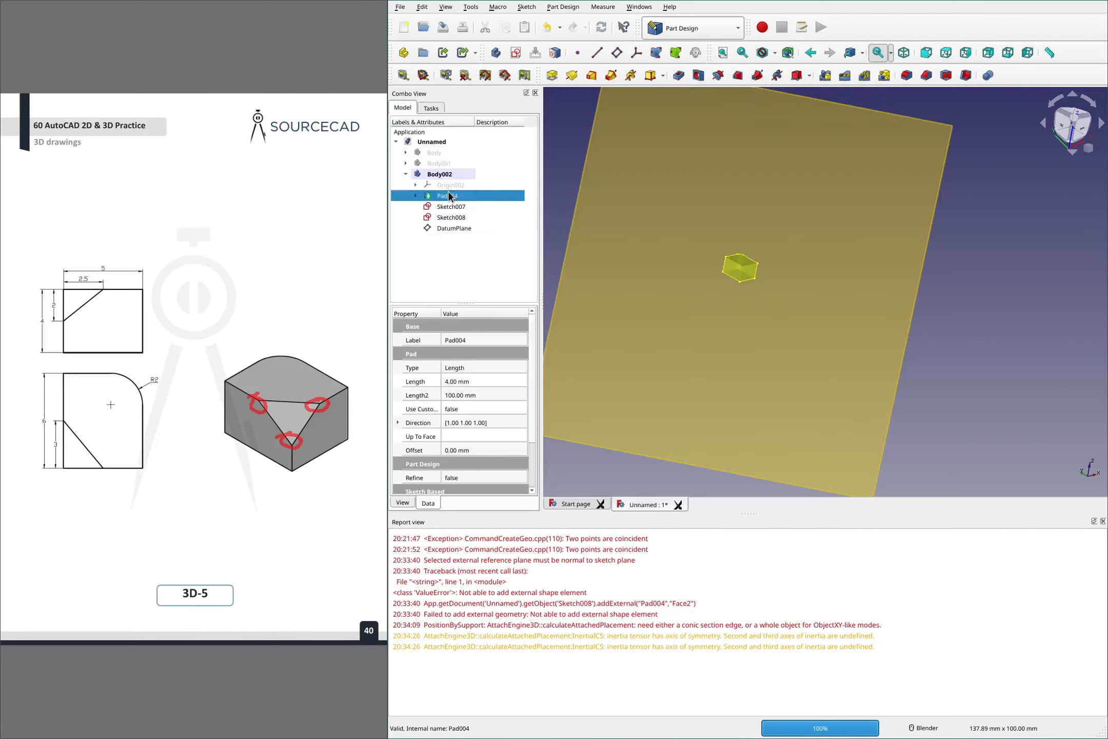
pyautogui.click(962, 297)
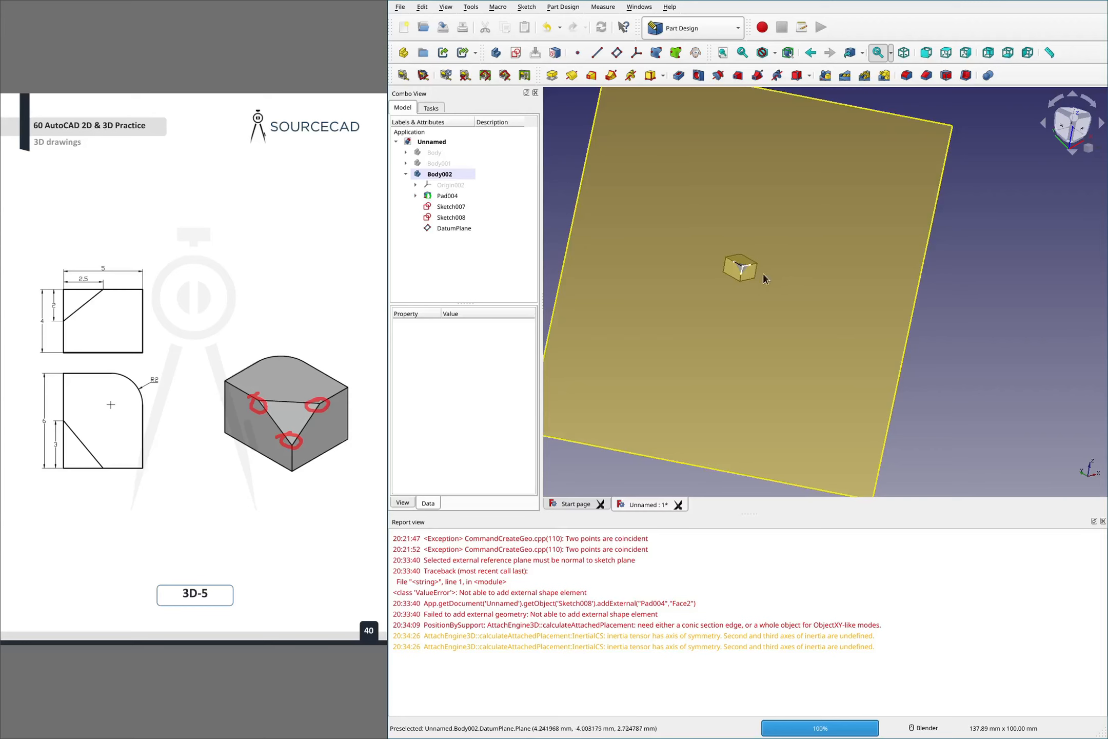
# Cut off the block's corner with a Pocket based on the datum plane, using the Through all type
pyautogui.scroll(3, 762, 277)
pyautogui.click(443, 229)
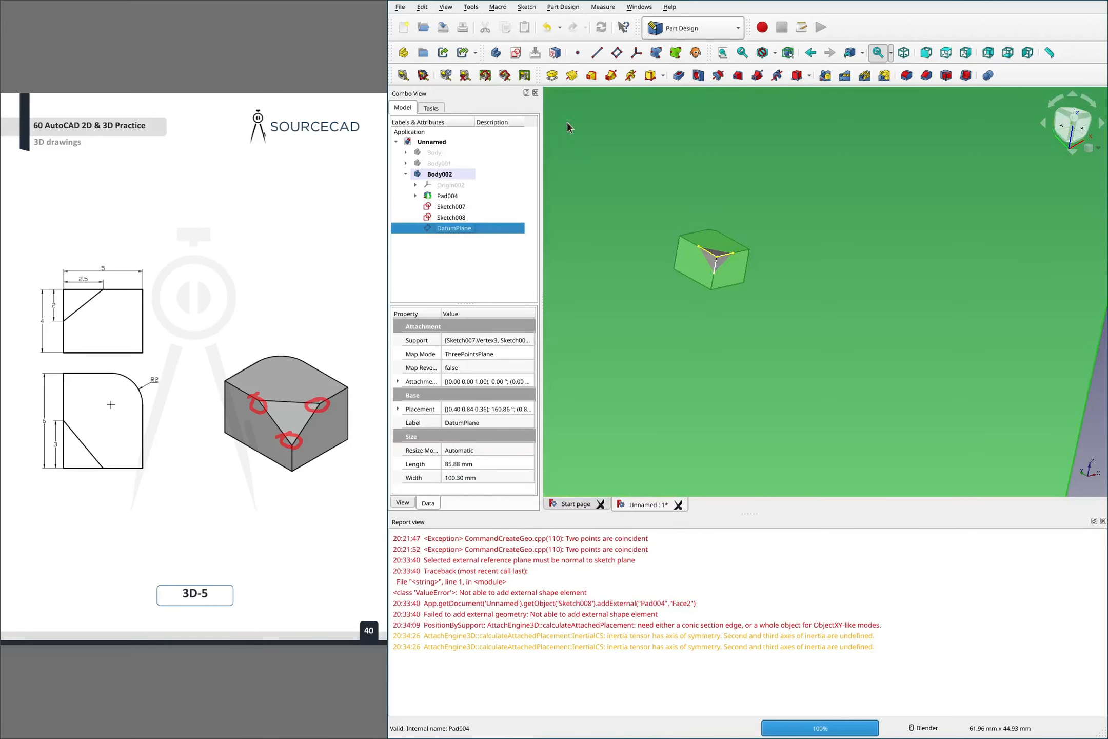
pyautogui.click(680, 77)
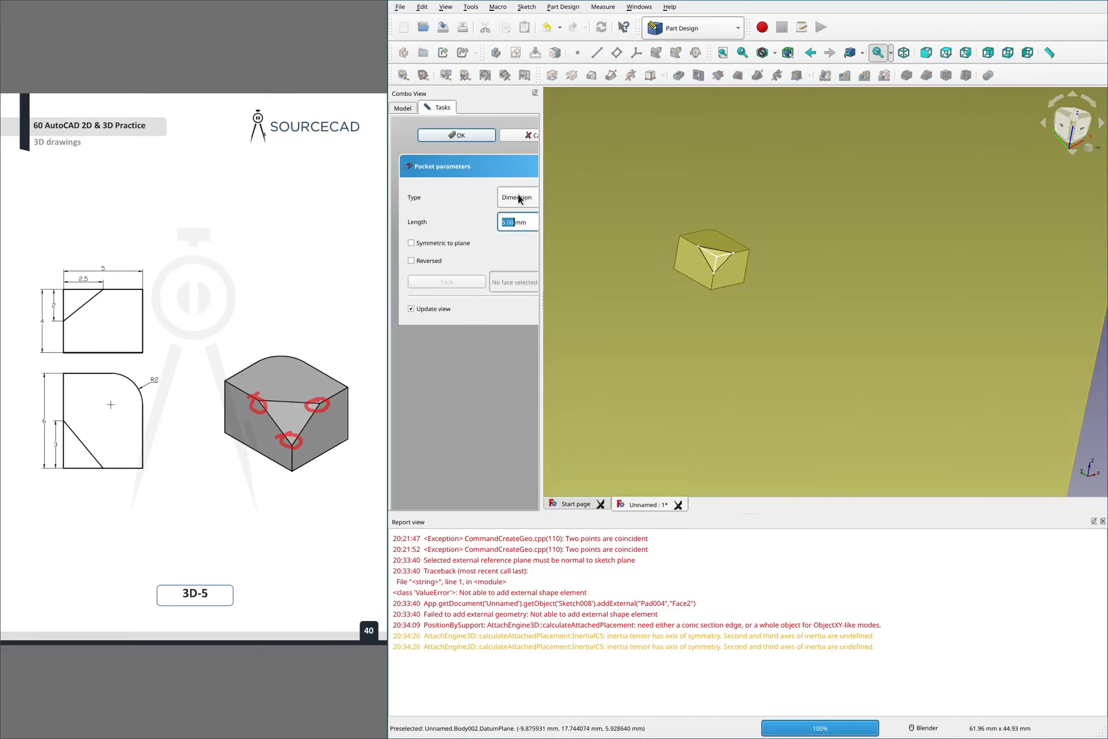
pyautogui.click(520, 199)
pyautogui.click(534, 213)
pyautogui.click(456, 135)
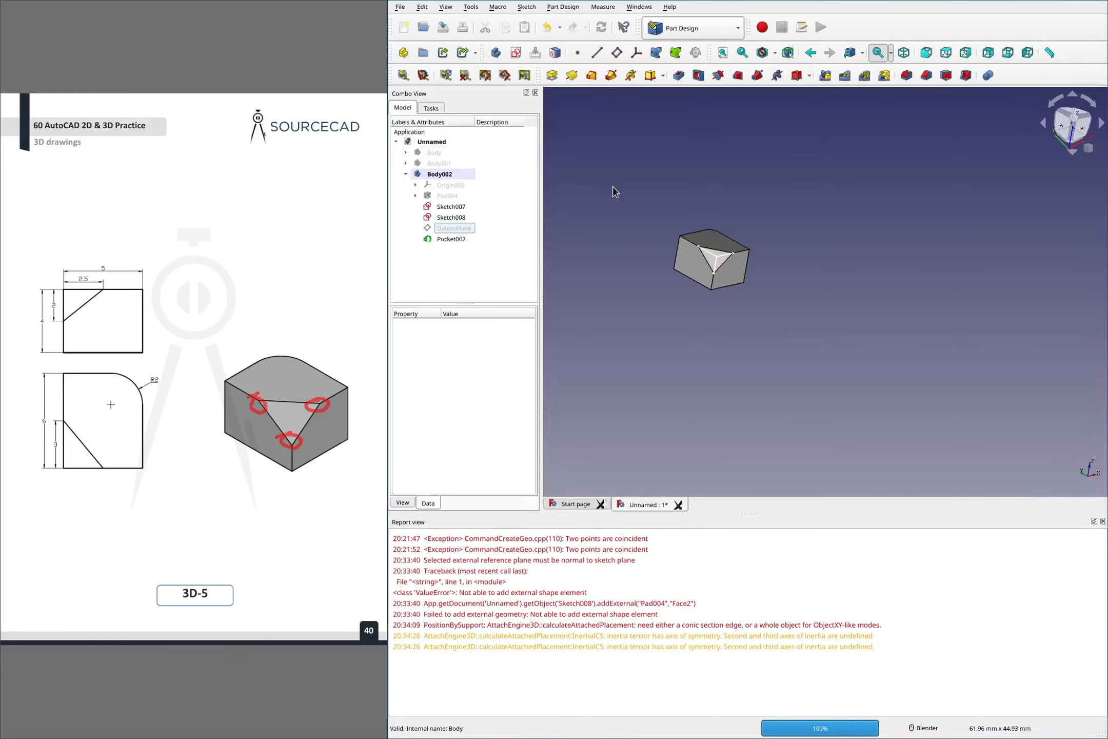
# Hide both corner-line sketches to leave only the cut block showing
pyautogui.click(449, 207)
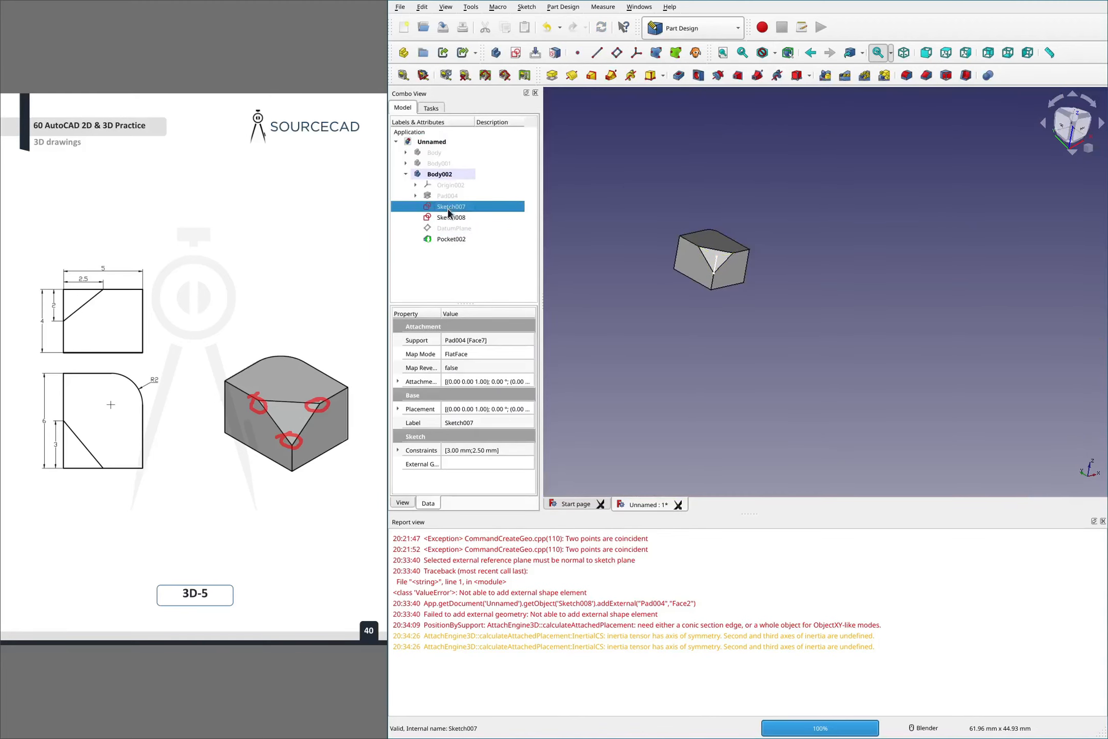
pyautogui.press('space')
pyautogui.click(449, 218)
pyautogui.press('space')
pyautogui.click(808, 255)
pyautogui.scroll(6, 698, 256)
pyautogui.moveTo(786, 236)
pyautogui.mouseDown(button='middle')
pyautogui.moveTo(767, 307)
pyautogui.moveTo(782, 225)
pyautogui.moveTo(774, 196)
pyautogui.moveTo(781, 208)
pyautogui.mouseUp(button='middle')
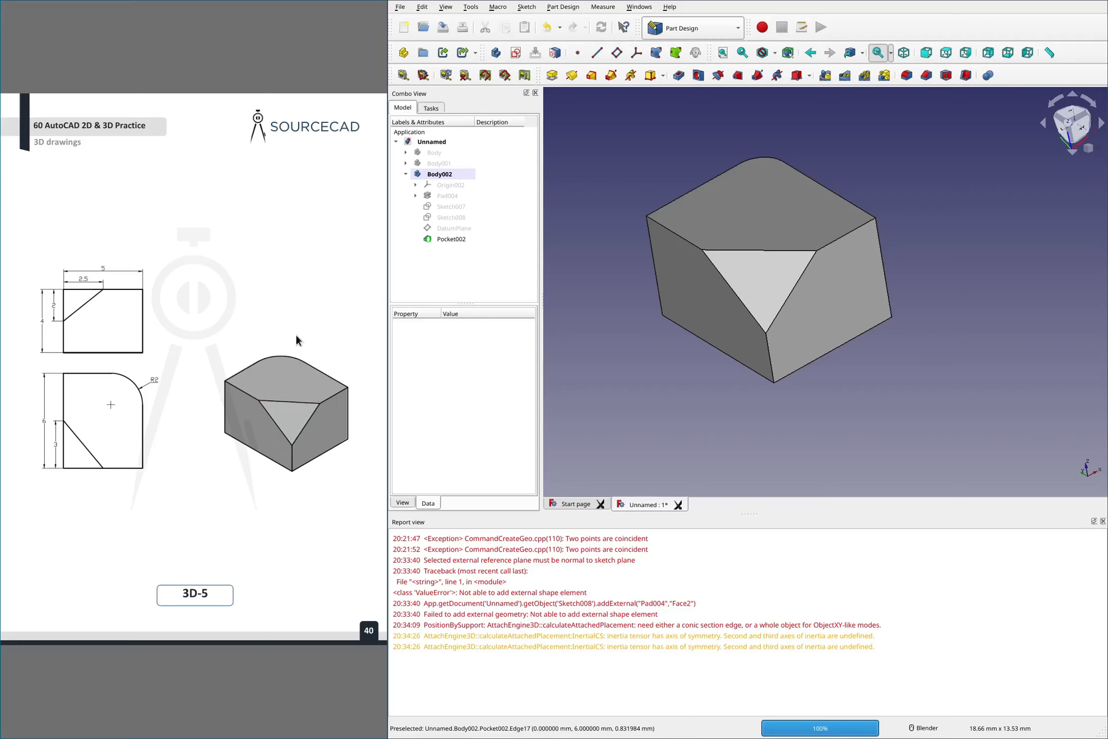
# Examine the 3D-6 clamp drawing, comparing its top-view profile and end view with the shaded isometric view
pyautogui.press('Right')
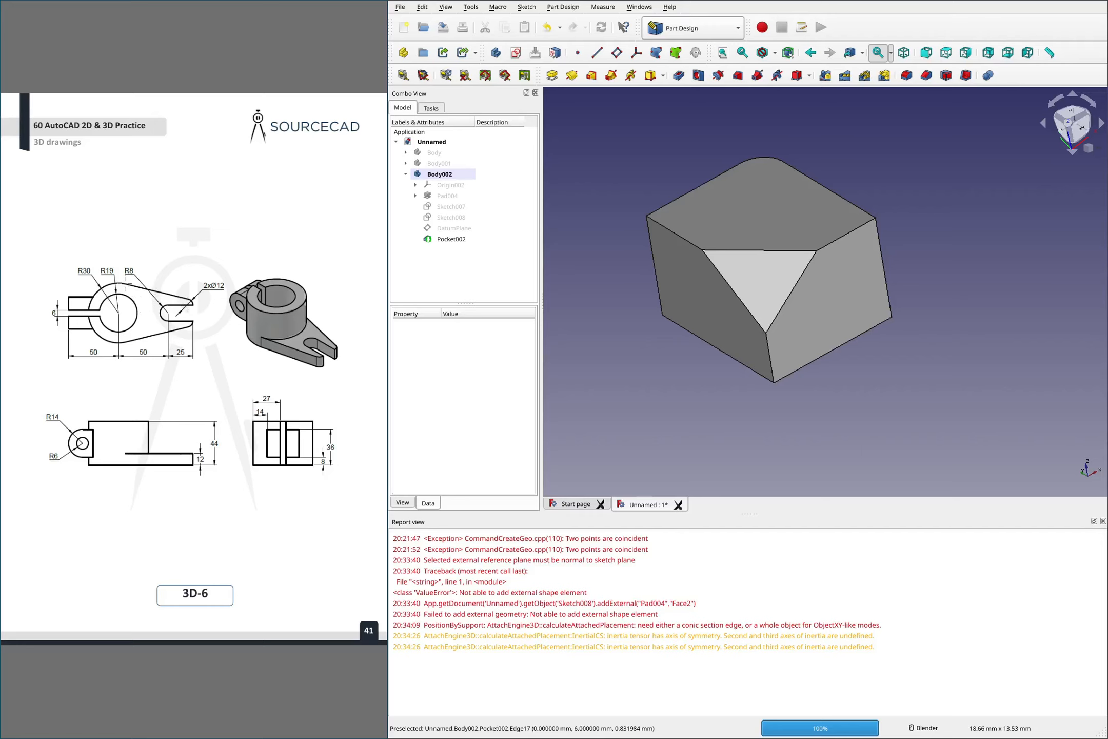
pyautogui.moveTo(128, 284)
pyautogui.mouseDown()
pyautogui.moveTo(150, 300)
pyautogui.moveTo(121, 346)
pyautogui.mouseUp()
pyautogui.moveTo(304, 379)
pyautogui.mouseDown()
pyautogui.moveTo(246, 380)
pyautogui.moveTo(359, 444)
pyautogui.moveTo(272, 390)
pyautogui.moveTo(186, 389)
pyautogui.moveTo(26, 413)
pyautogui.moveTo(86, 399)
pyautogui.mouseUp()
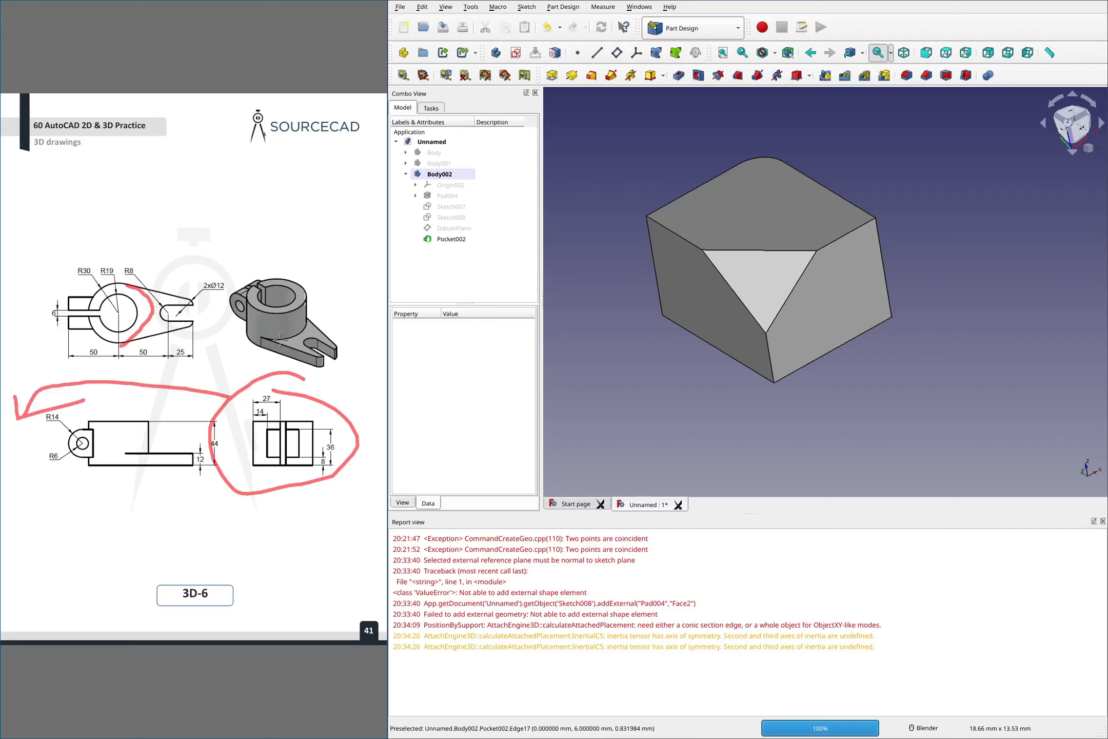
pyautogui.press('Escape')
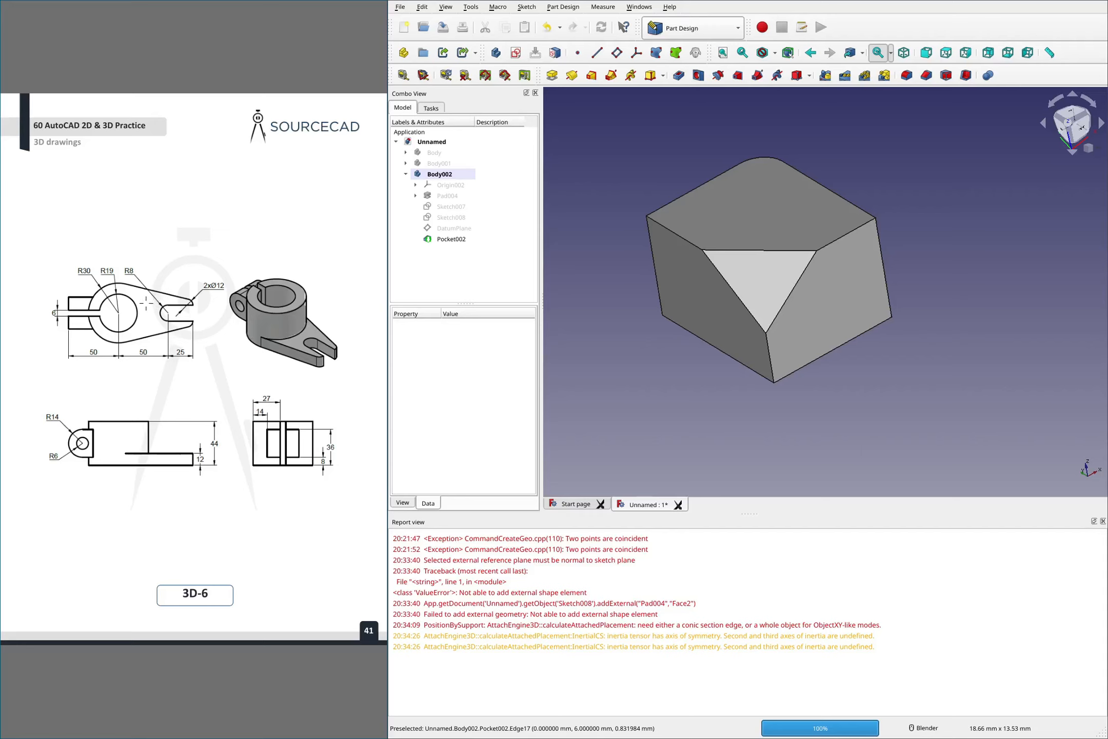
pyautogui.moveTo(125, 285)
pyautogui.mouseDown()
pyautogui.moveTo(143, 298)
pyautogui.moveTo(130, 342)
pyautogui.mouseUp()
pyautogui.moveTo(92, 300)
pyautogui.mouseDown()
pyautogui.moveTo(138, 319)
pyautogui.moveTo(95, 315)
pyautogui.moveTo(146, 331)
pyautogui.moveTo(190, 322)
pyautogui.moveTo(196, 302)
pyautogui.moveTo(102, 281)
pyautogui.moveTo(88, 296)
pyautogui.mouseUp()
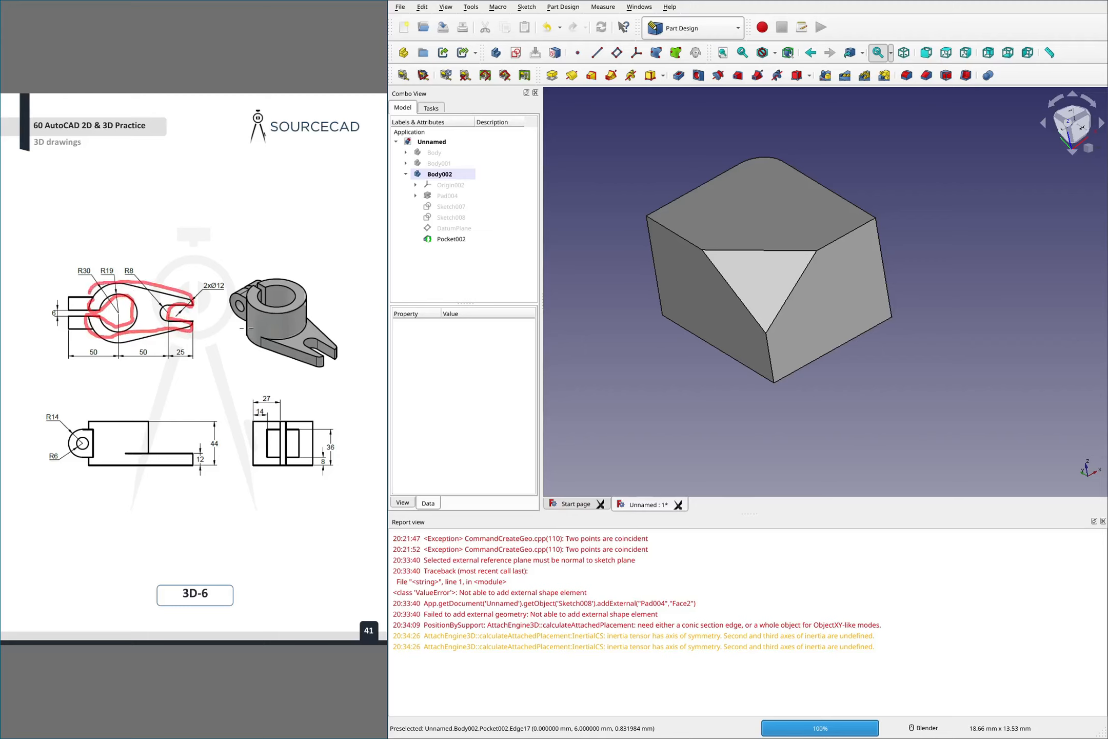
pyautogui.moveTo(250, 329)
pyautogui.mouseDown()
pyautogui.moveTo(267, 339)
pyautogui.moveTo(311, 314)
pyautogui.moveTo(269, 310)
pyautogui.moveTo(248, 332)
pyautogui.moveTo(270, 339)
pyautogui.moveTo(284, 317)
pyautogui.mouseUp()
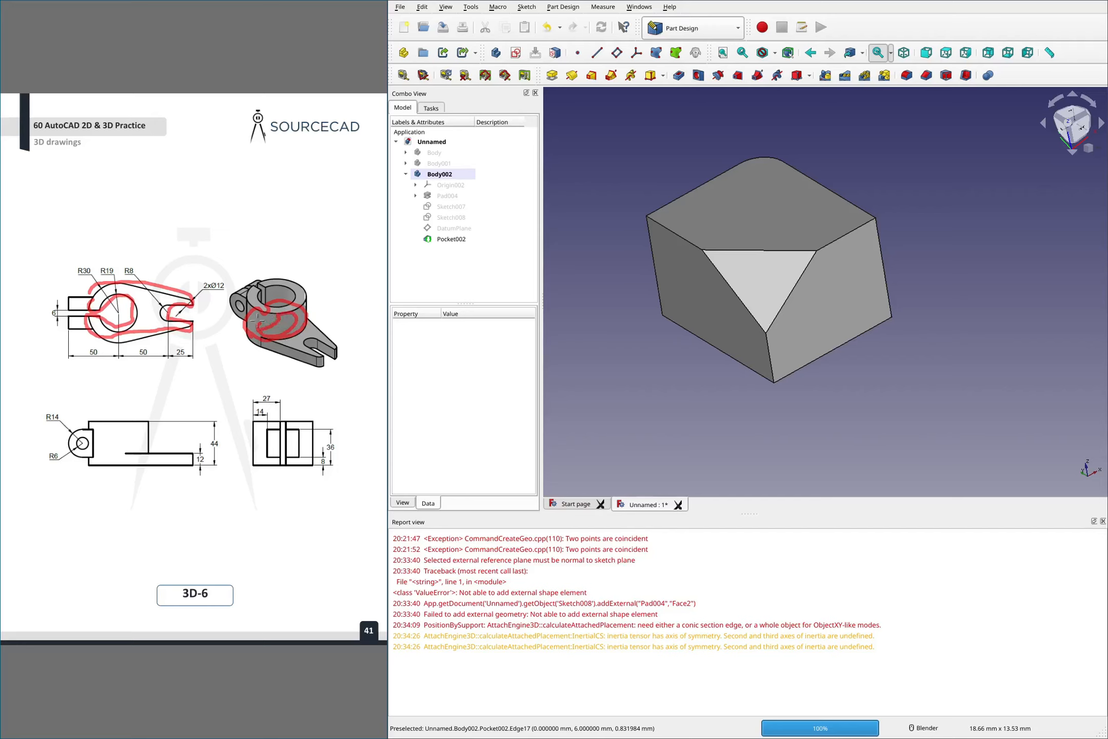
pyautogui.moveTo(252, 289)
pyautogui.mouseDown()
pyautogui.moveTo(230, 298)
pyautogui.moveTo(253, 315)
pyautogui.moveTo(260, 270)
pyautogui.moveTo(274, 281)
pyautogui.mouseUp()
pyautogui.hotkey('shift', 'F9')
# Advance to the 3D-7 hex nut drawing and hide the finished block's body
pyautogui.scroll(-1, 327, 278)
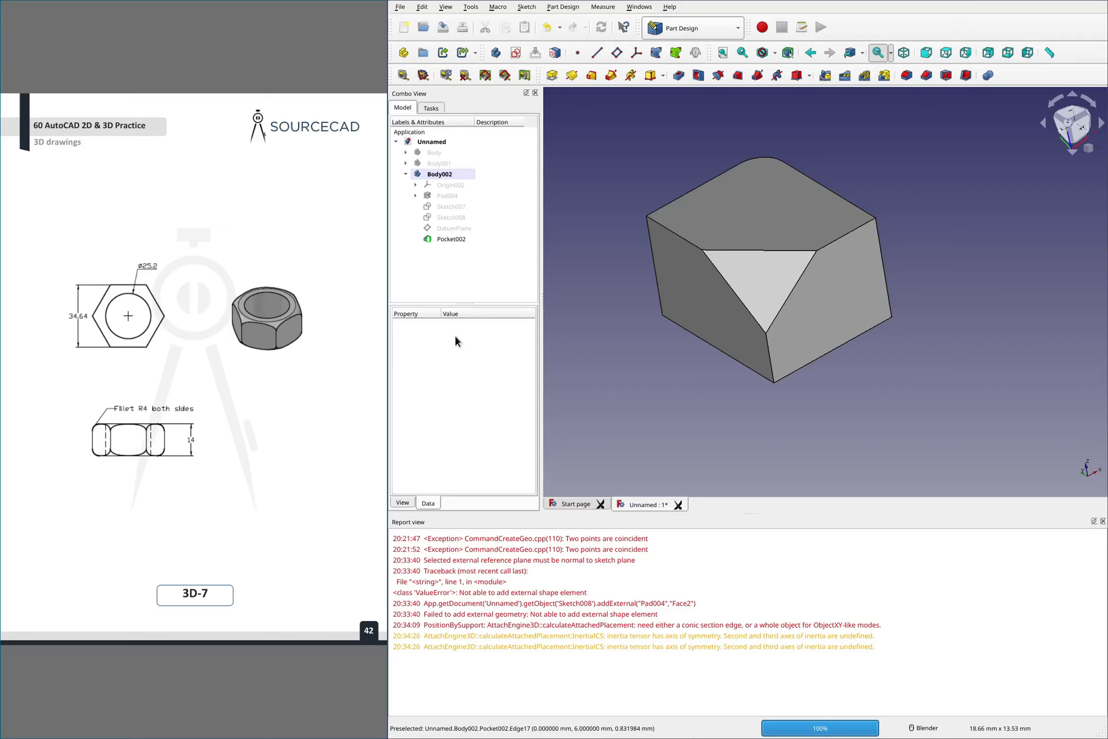
pyautogui.click(434, 174)
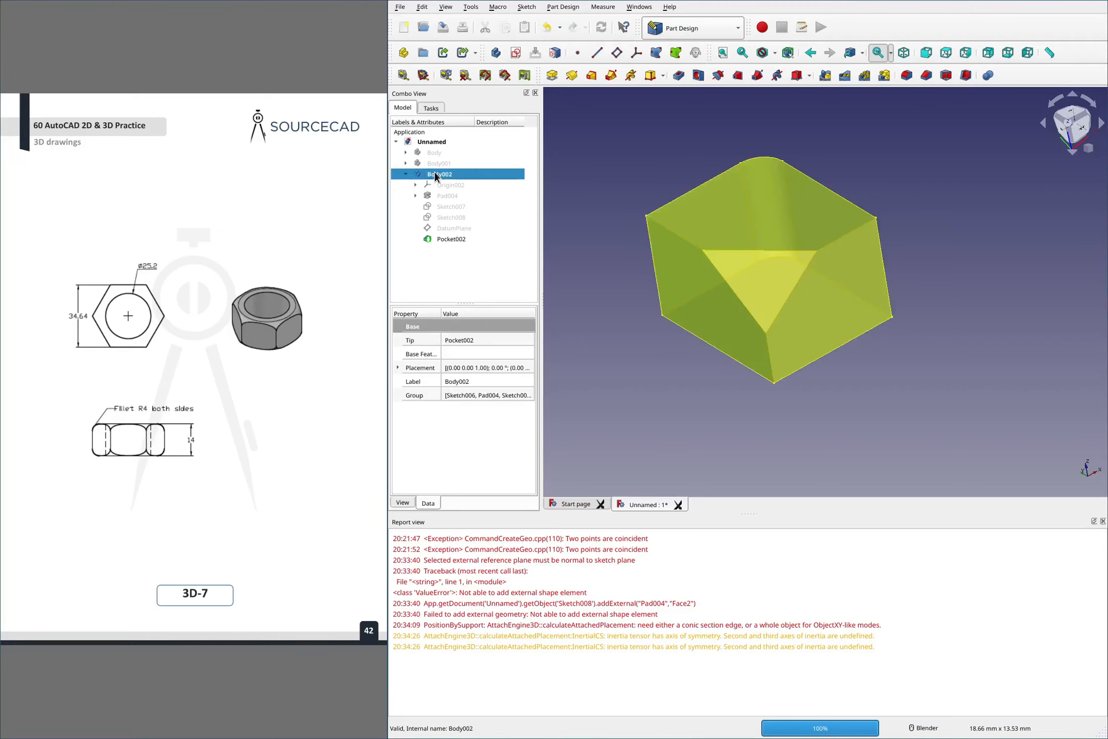
pyautogui.press('space')
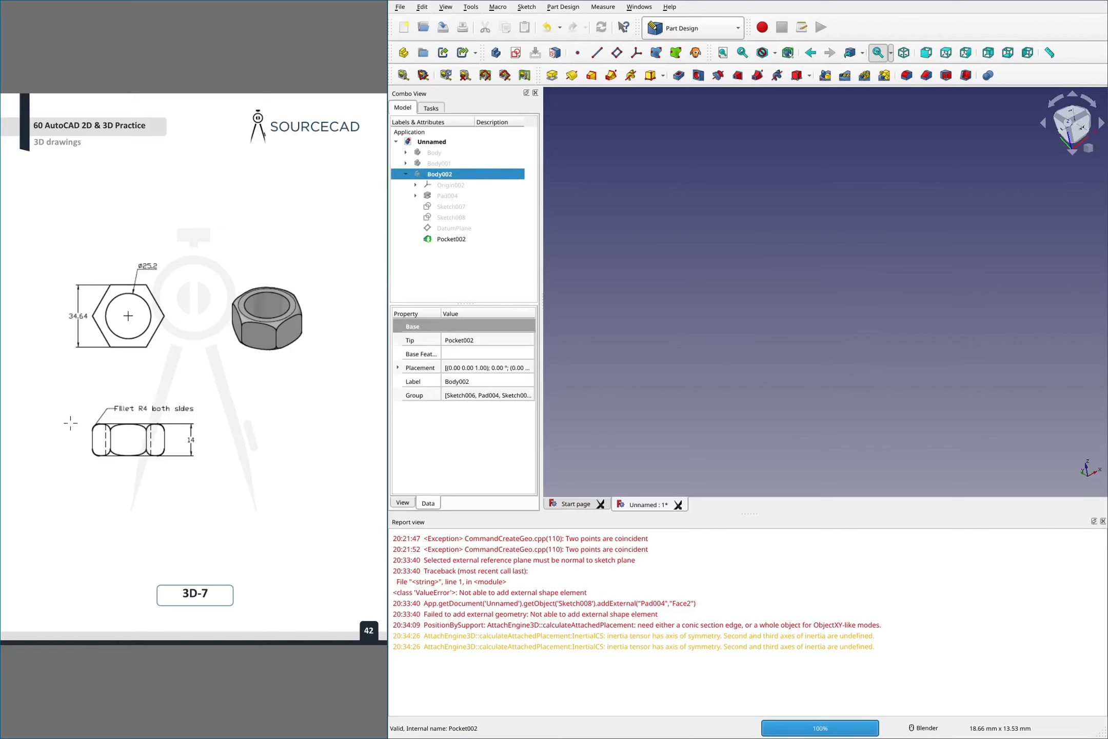
# Review the nut's 34.64 width and filleted edges on the drawing, collapse the block's body and create a new body
pyautogui.moveTo(70, 422)
pyautogui.mouseDown()
pyautogui.moveTo(89, 423)
pyautogui.moveTo(84, 415)
pyautogui.moveTo(77, 432)
pyautogui.mouseUp()
pyautogui.moveTo(224, 358); pyautogui.dragTo(259, 322)
pyautogui.moveTo(308, 346); pyautogui.dragTo(290, 317)
pyautogui.moveTo(300, 343)
pyautogui.mouseDown()
pyautogui.moveTo(290, 319)
pyautogui.moveTo(303, 325)
pyautogui.moveTo(244, 327)
pyautogui.moveTo(231, 305)
pyautogui.mouseUp()
pyautogui.moveTo(72, 306)
pyautogui.mouseDown()
pyautogui.moveTo(84, 332)
pyautogui.moveTo(53, 302)
pyautogui.mouseUp()
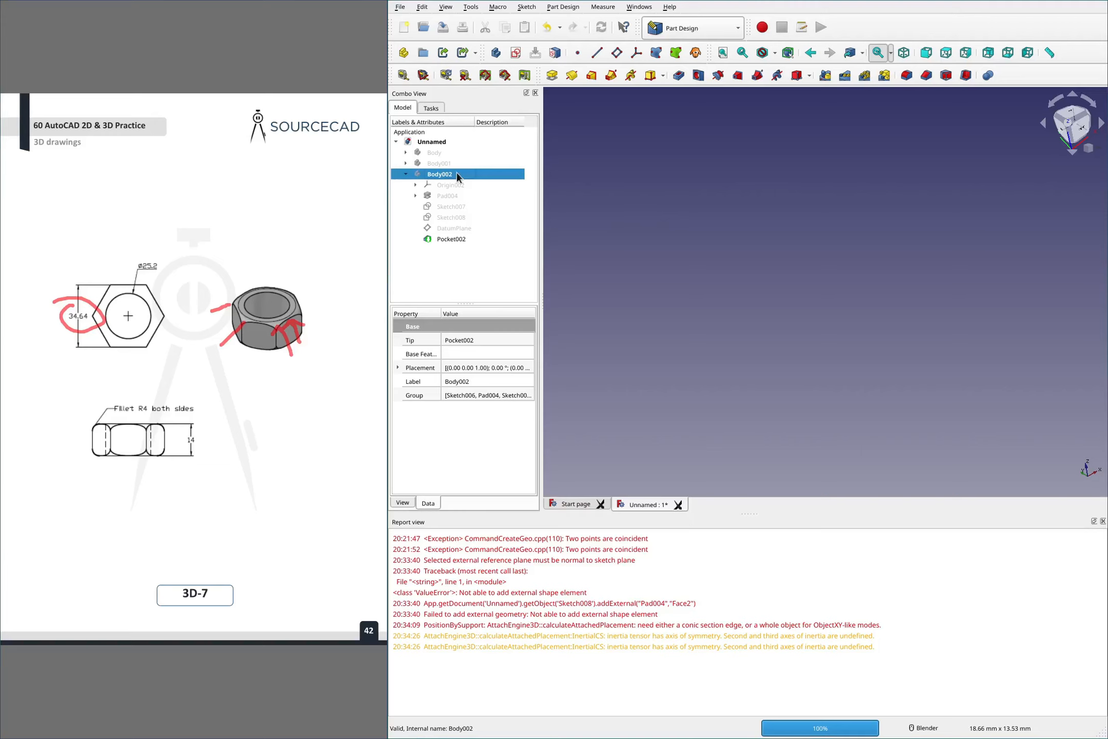
pyautogui.click(406, 175)
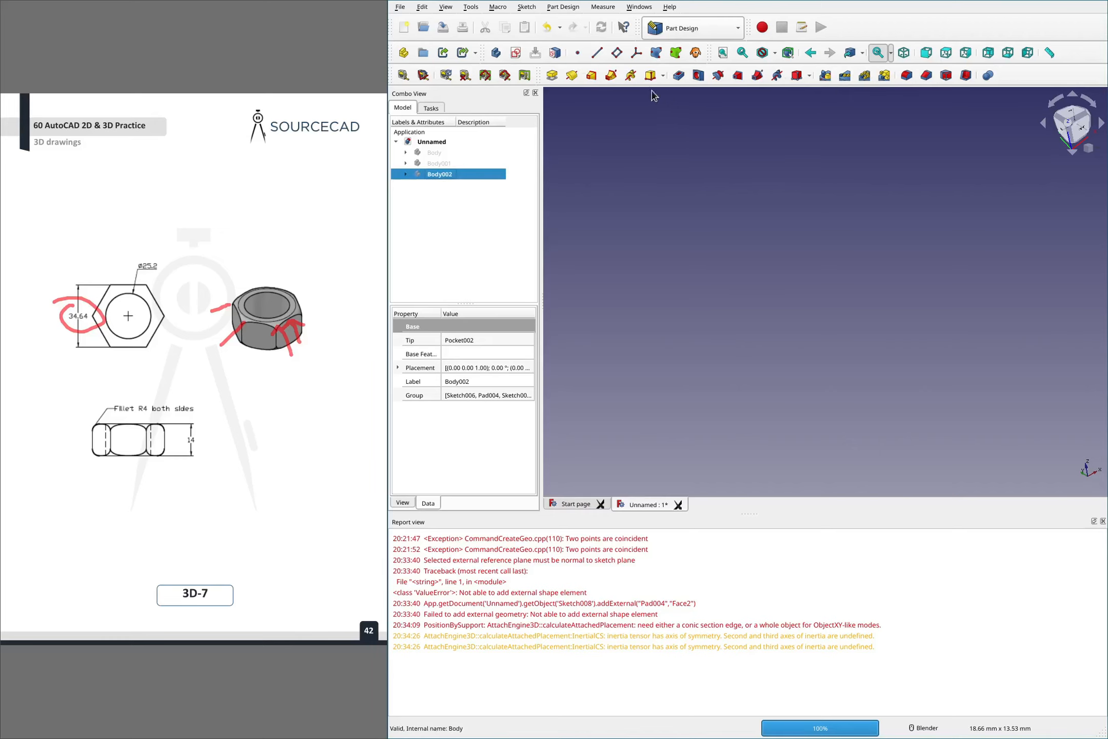
pyautogui.click(496, 53)
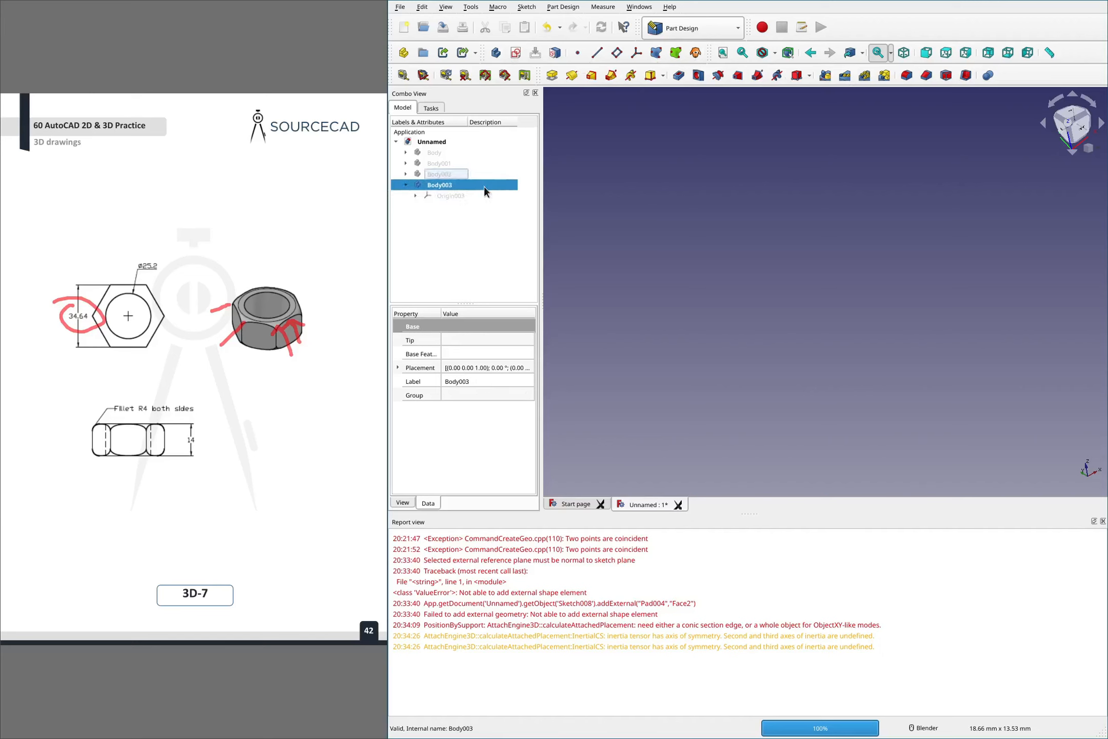
# Start a new sketch on the XY plane of the new body
pyautogui.click(569, 75)
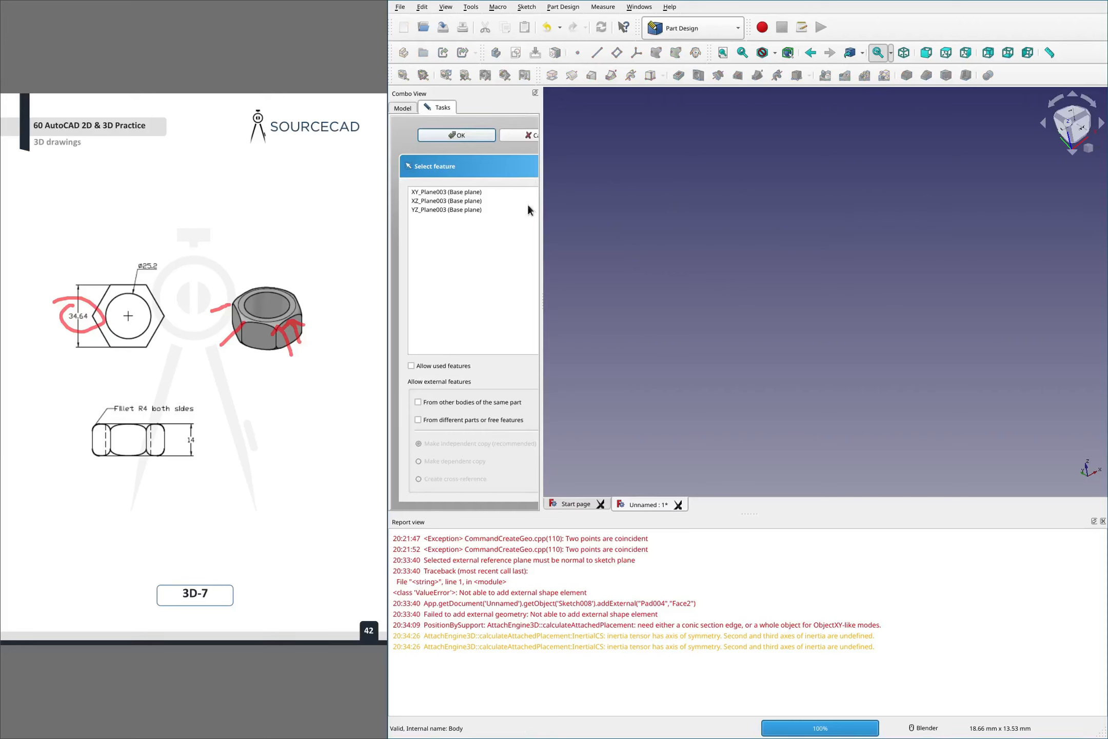
pyautogui.scroll(-10, 722, 234)
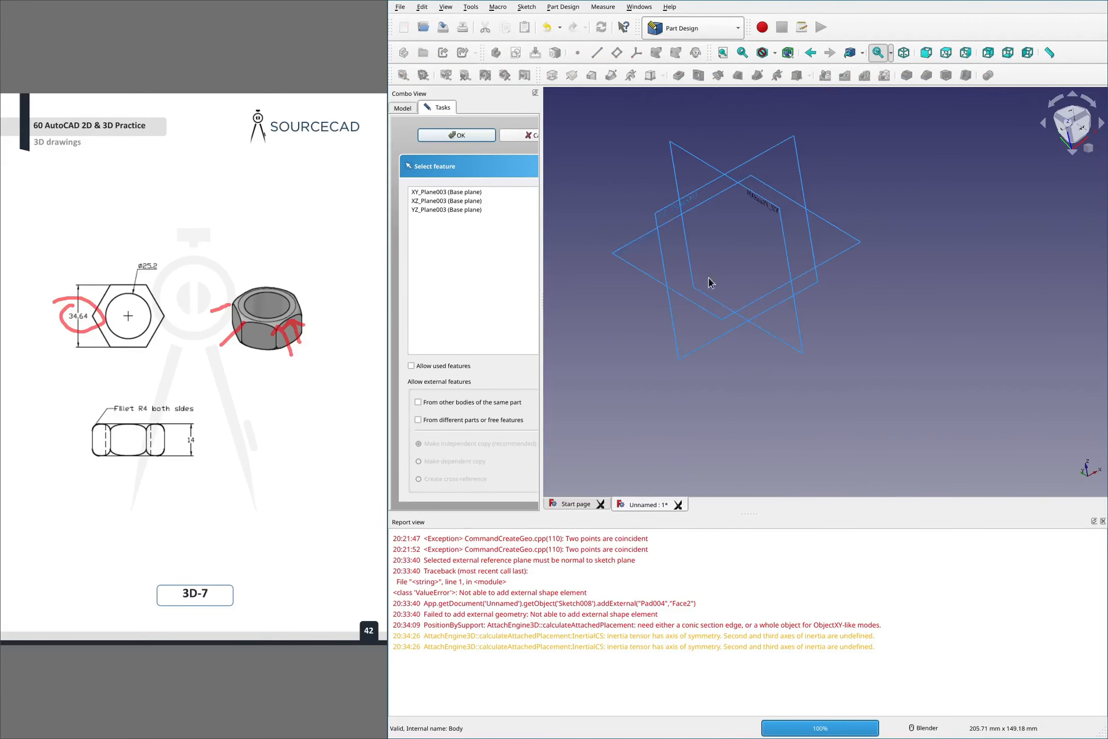
pyautogui.moveTo(709, 280); pyautogui.dragTo(765, 309, button='middle')
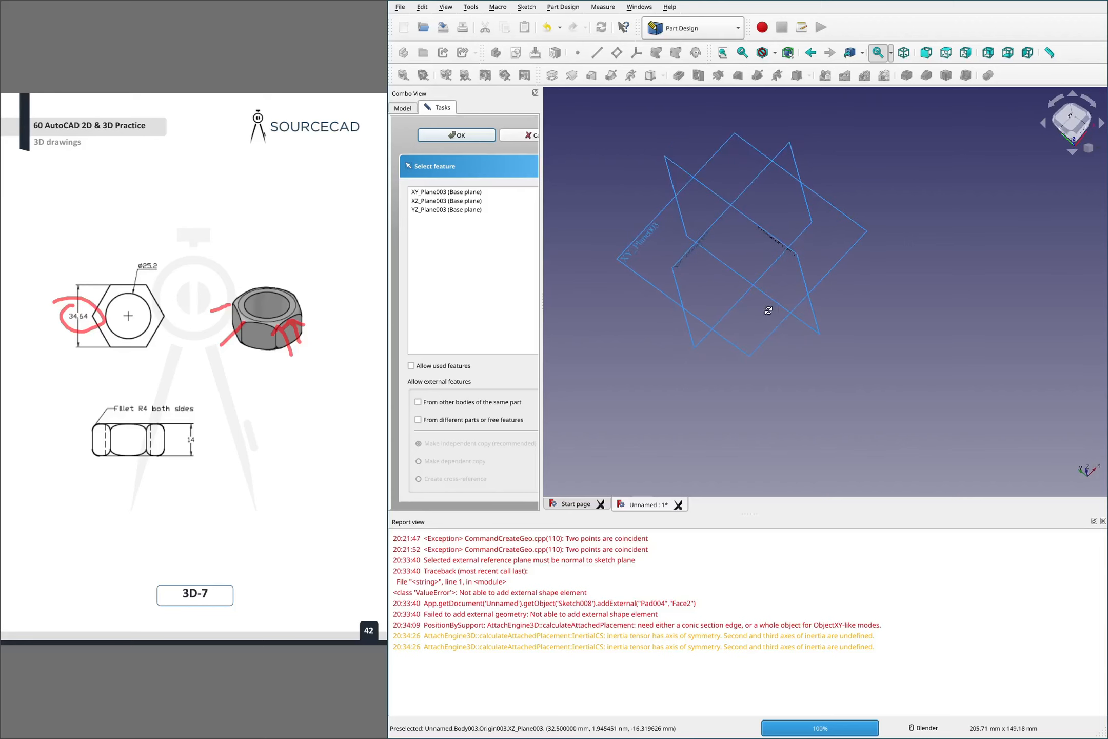
pyautogui.click(728, 341)
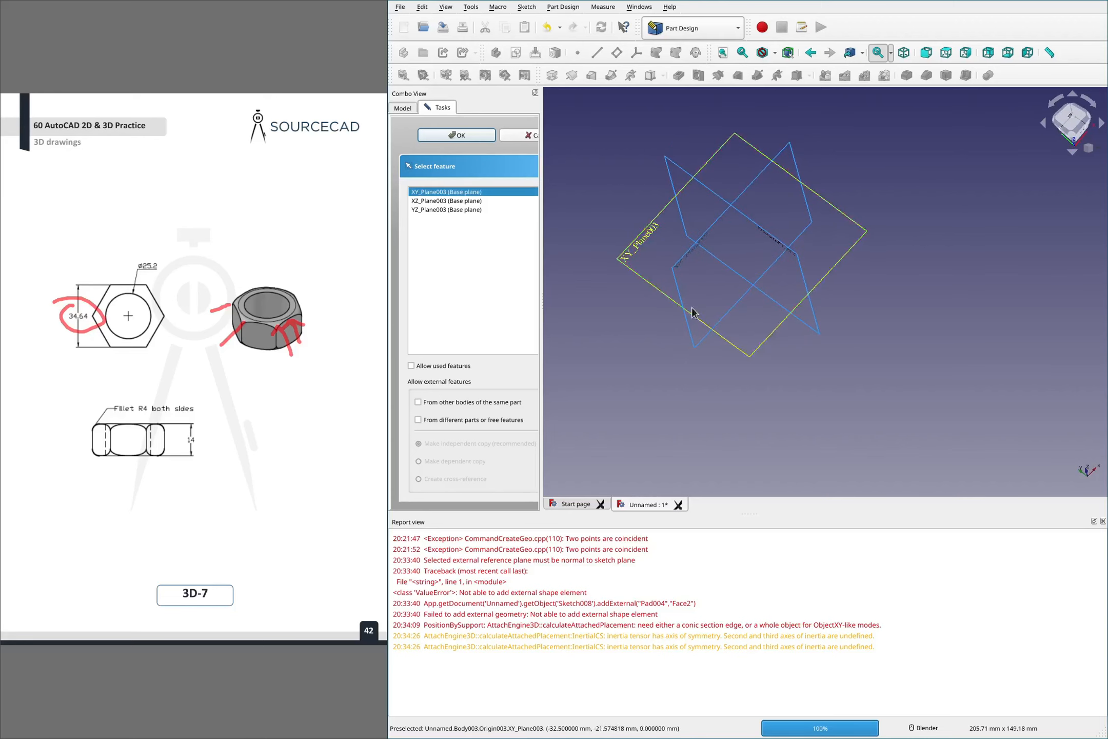
pyautogui.click(466, 138)
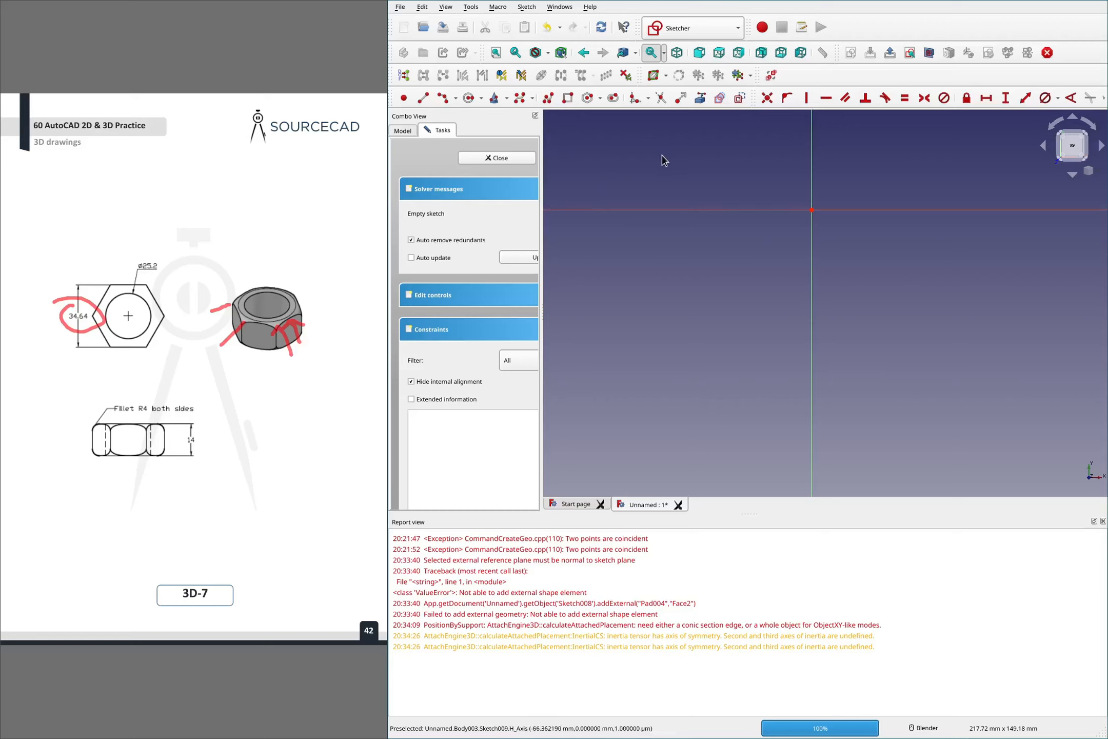
# Draw a regular hexagon centred on the origin, about 67 mm across flats, with one corner on the horizontal axis
pyautogui.click(588, 98)
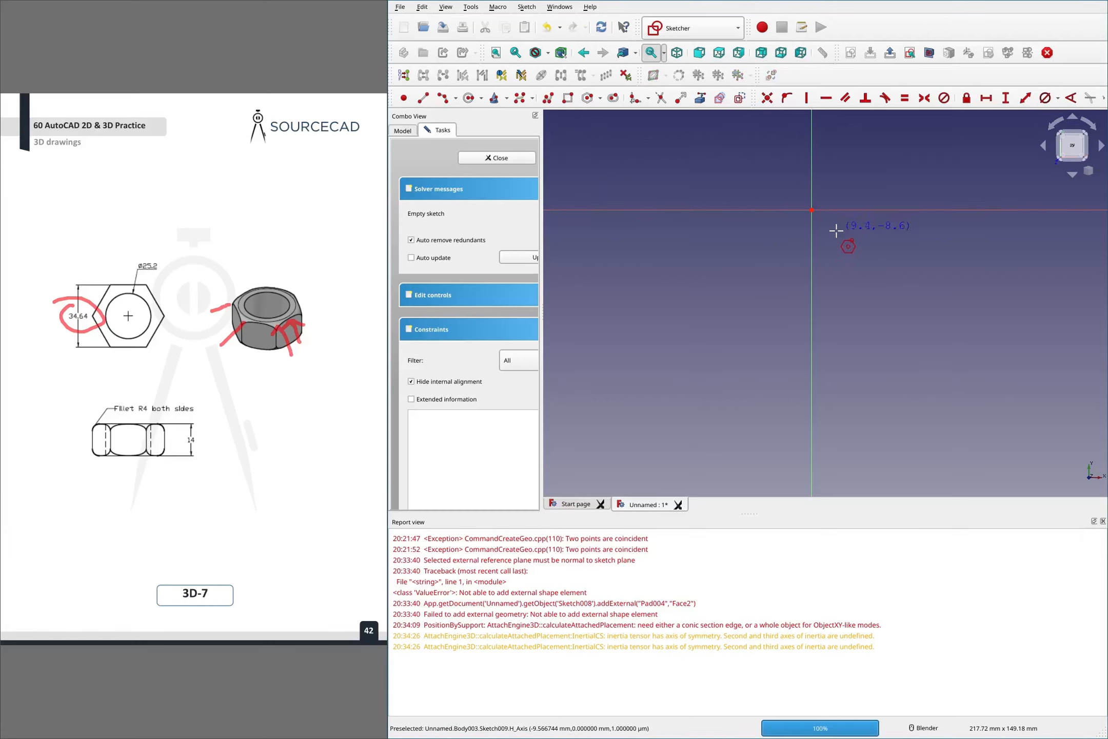
pyautogui.click(811, 210)
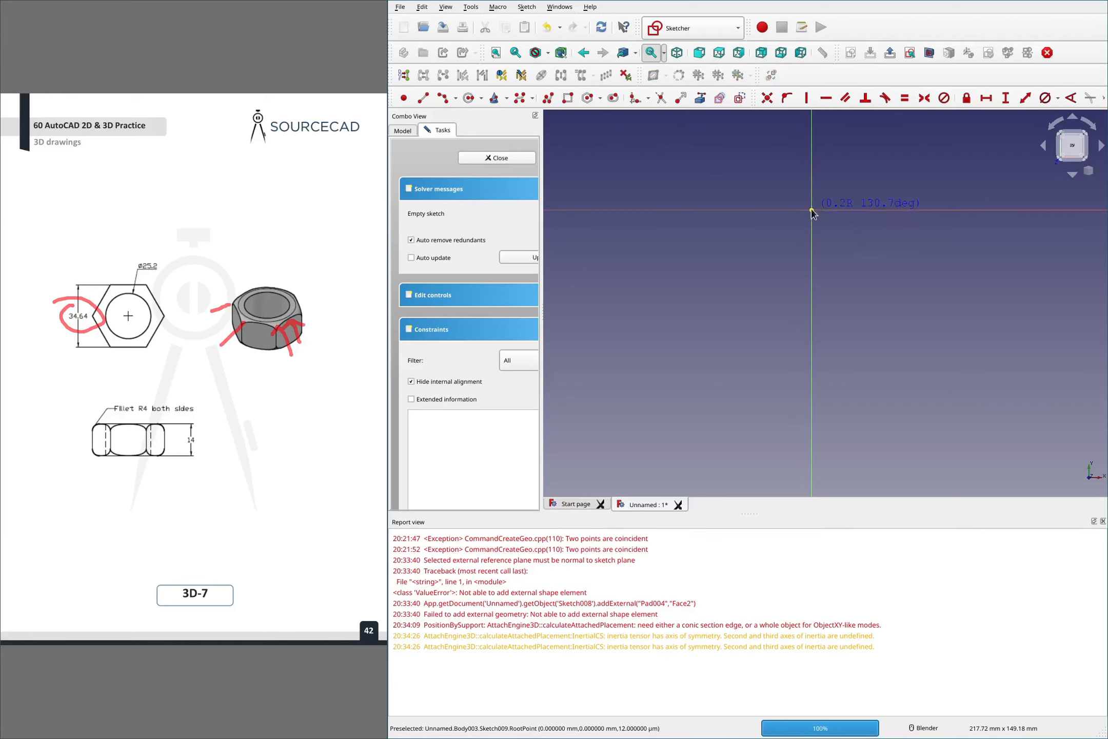
pyautogui.click(711, 213)
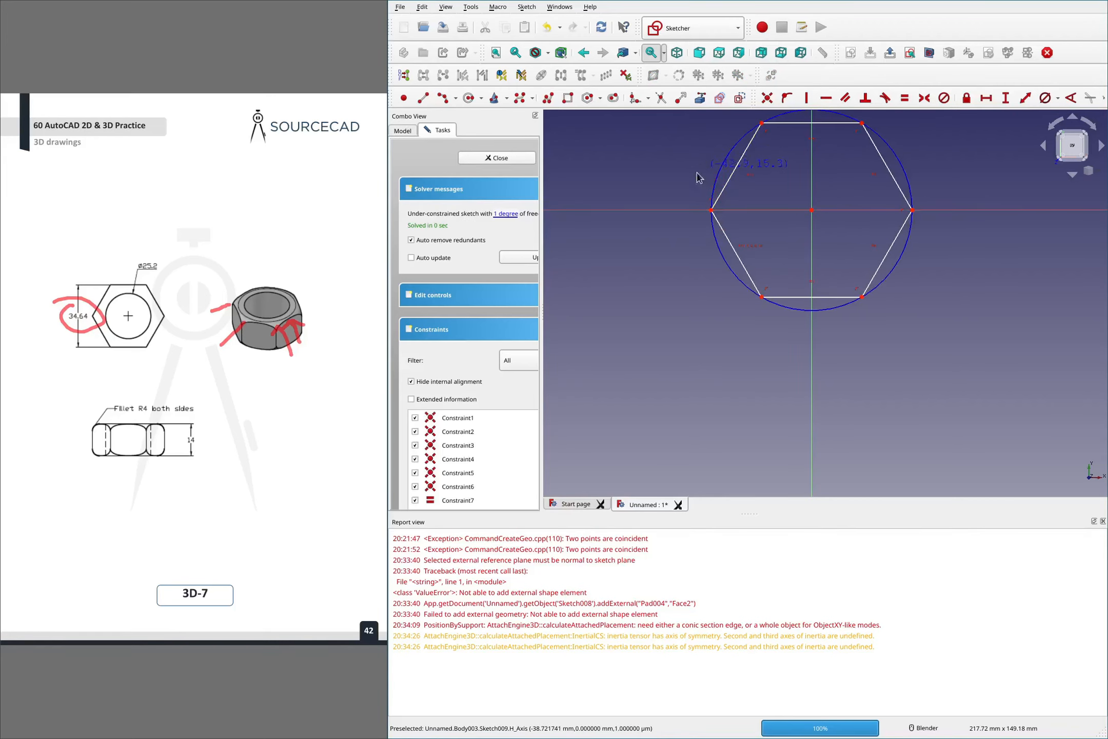
# Constrain the vertical distance between the hexagon's upper and lower corners on one side to 34.64 mm
pyautogui.scroll(-4, 685, 239)
pyautogui.scroll(4, 772, 187)
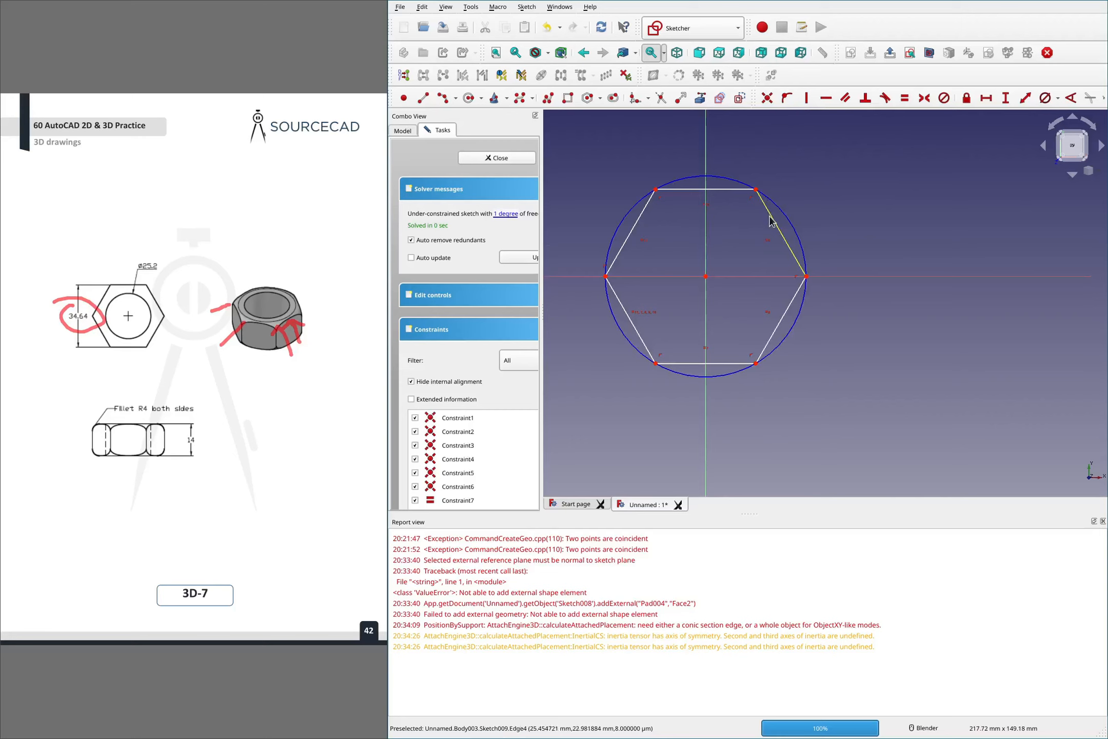
pyautogui.click(655, 363)
pyautogui.click(656, 189)
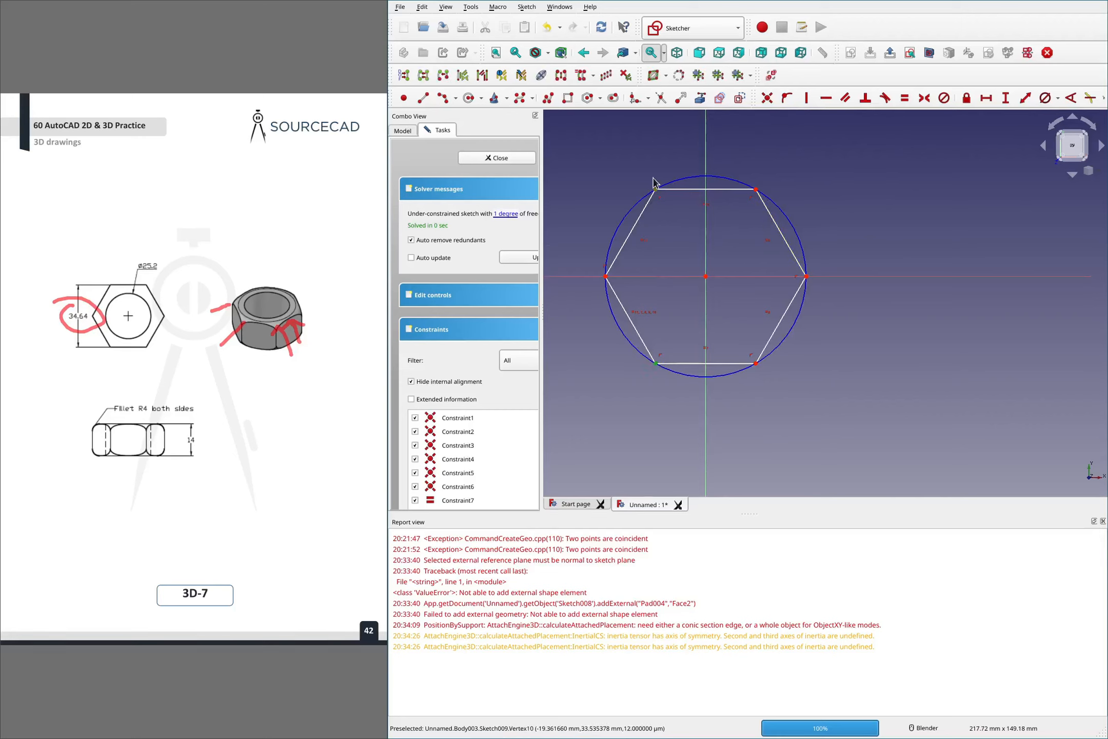
pyautogui.press('i')
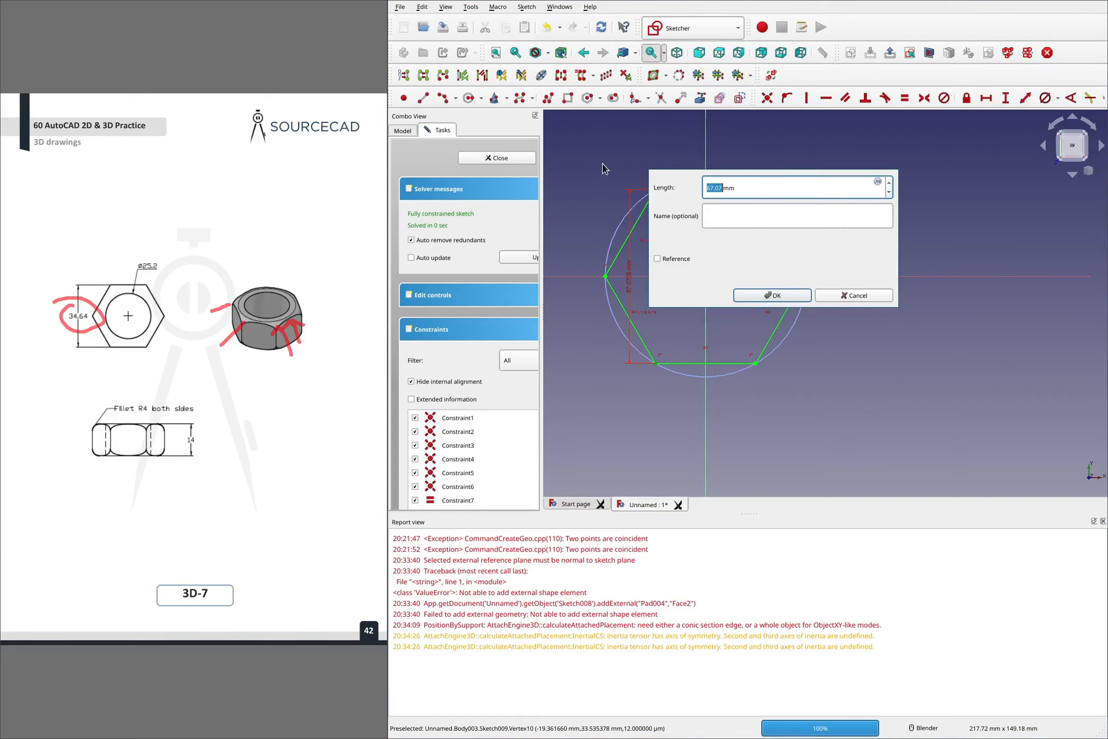
pyautogui.write('34.64')
pyautogui.press('Return')
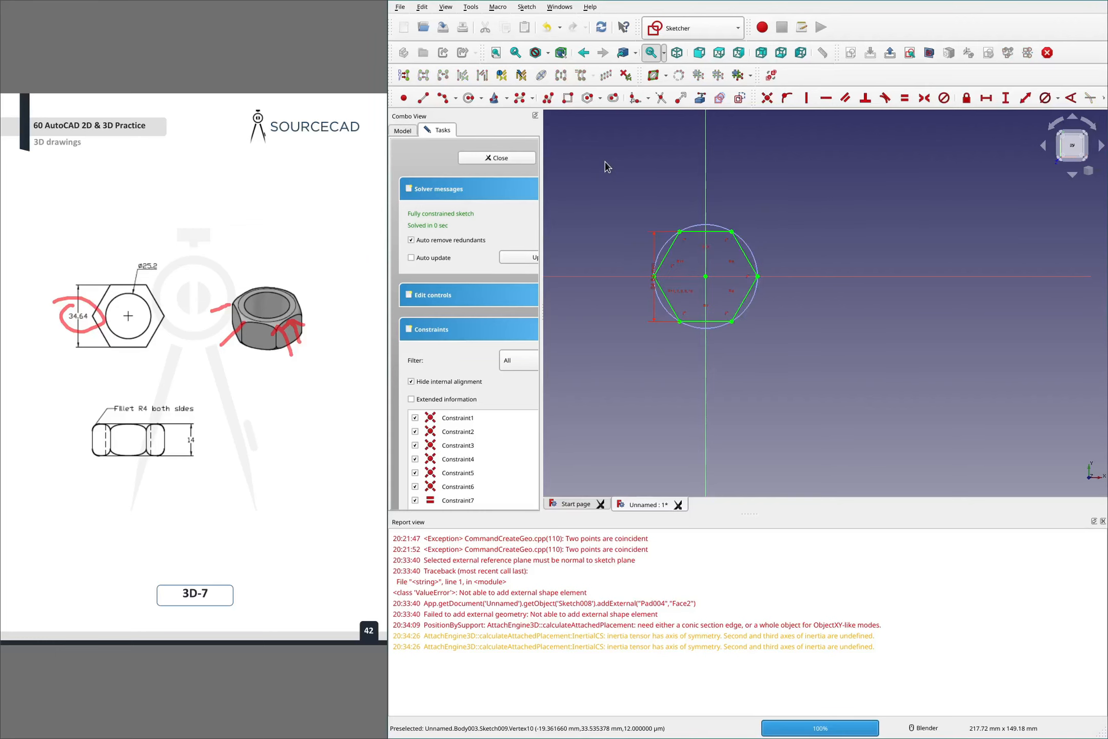
# Draw a circle around the middle of the hexagon and set its diameter to 25.2 mm
pyautogui.scroll(5, 693, 262)
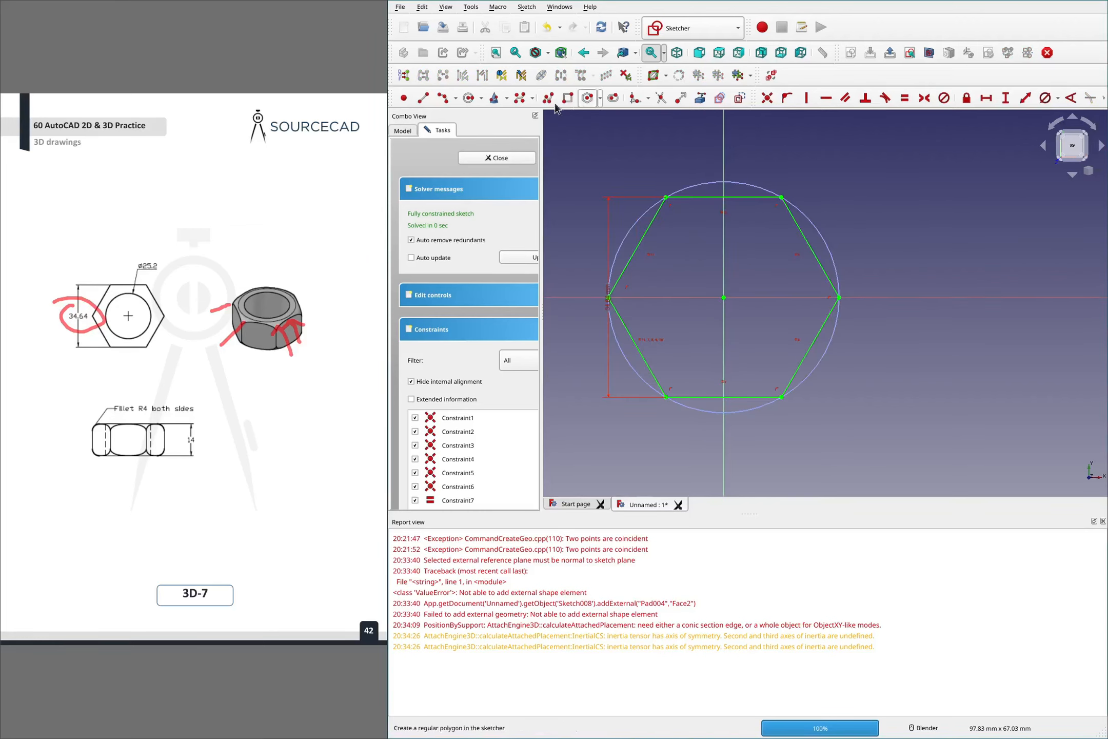
pyautogui.click(473, 99)
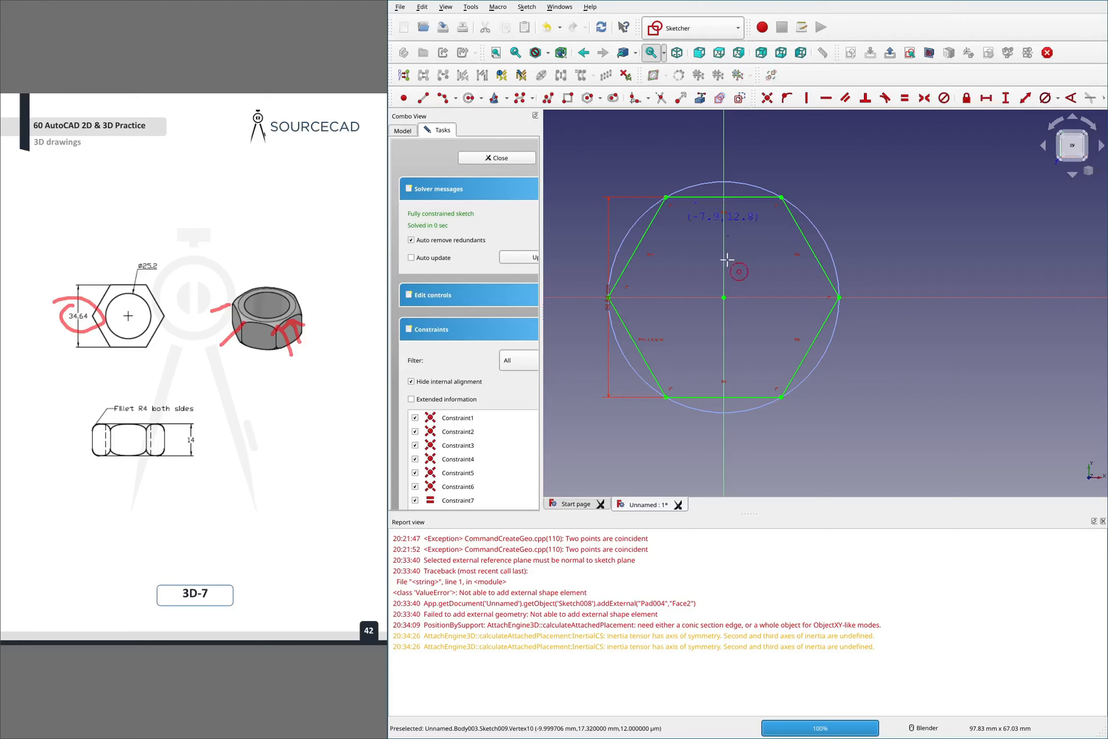
pyautogui.click(723, 298)
pyautogui.click(774, 245)
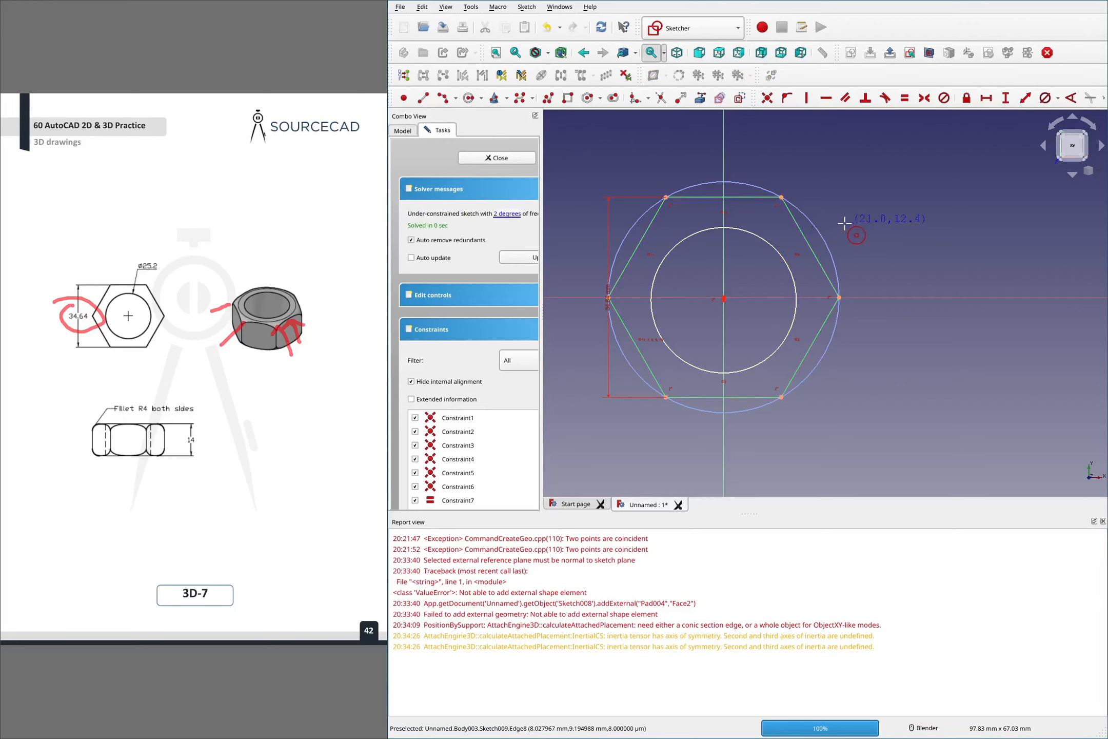
pyautogui.rightClick(844, 226)
pyautogui.click(788, 265)
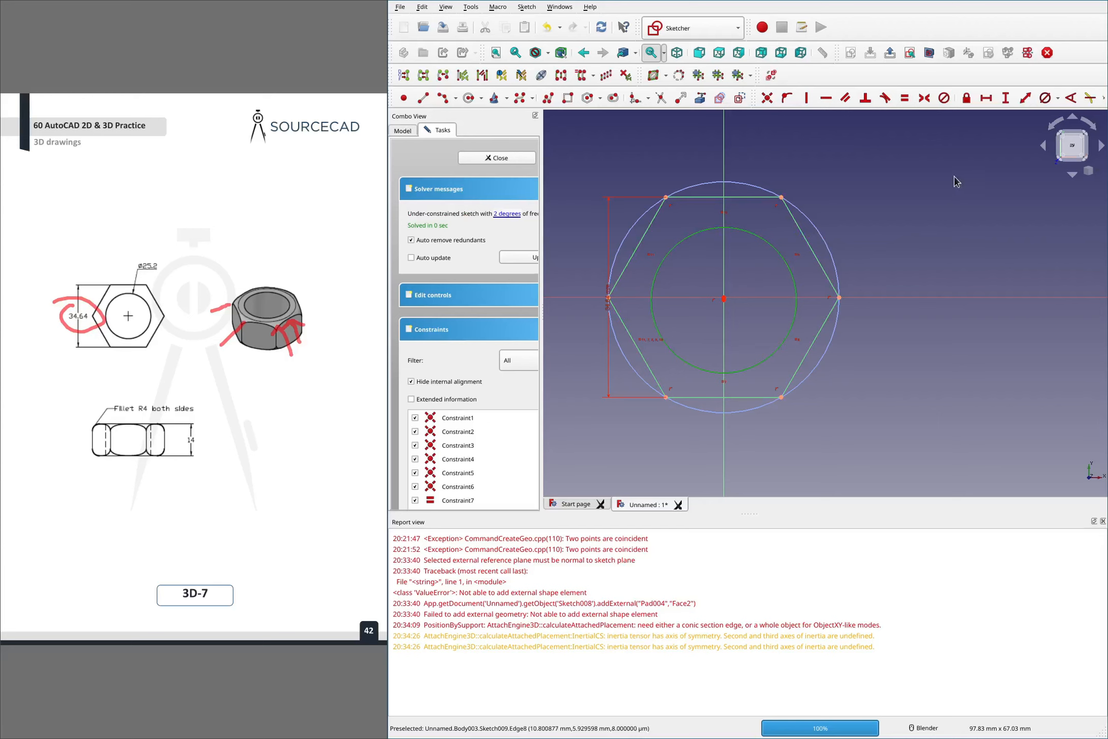
pyautogui.click(1045, 97)
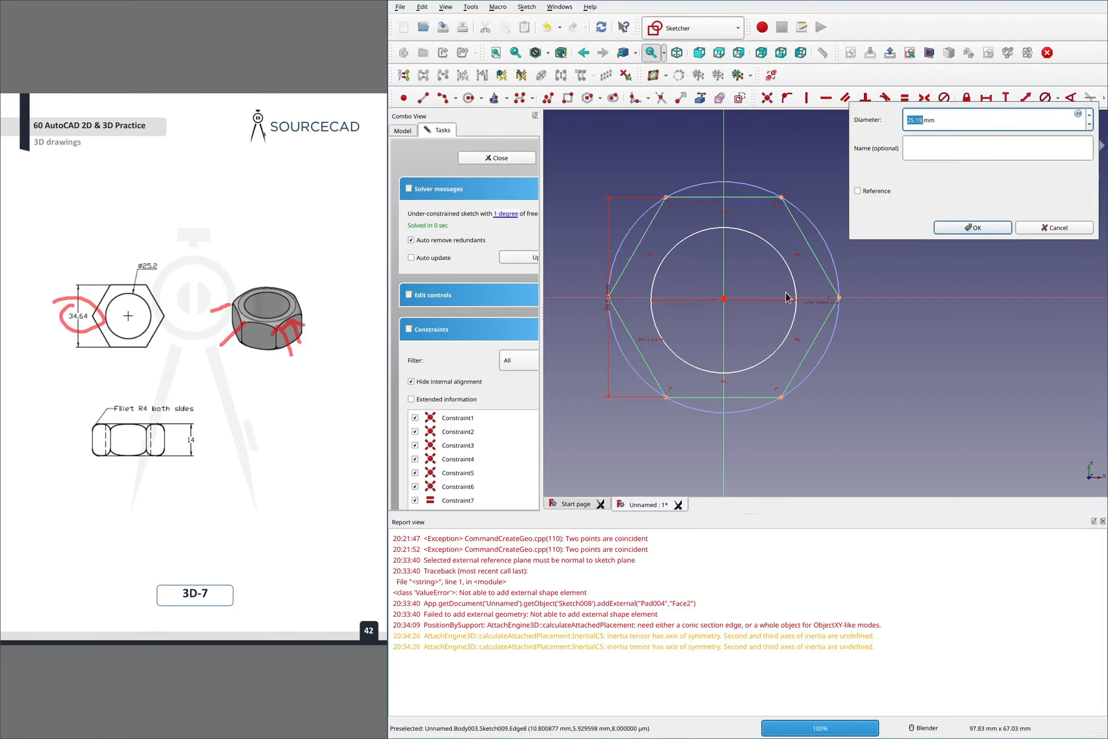
pyautogui.write('25.2')
pyautogui.press('Return')
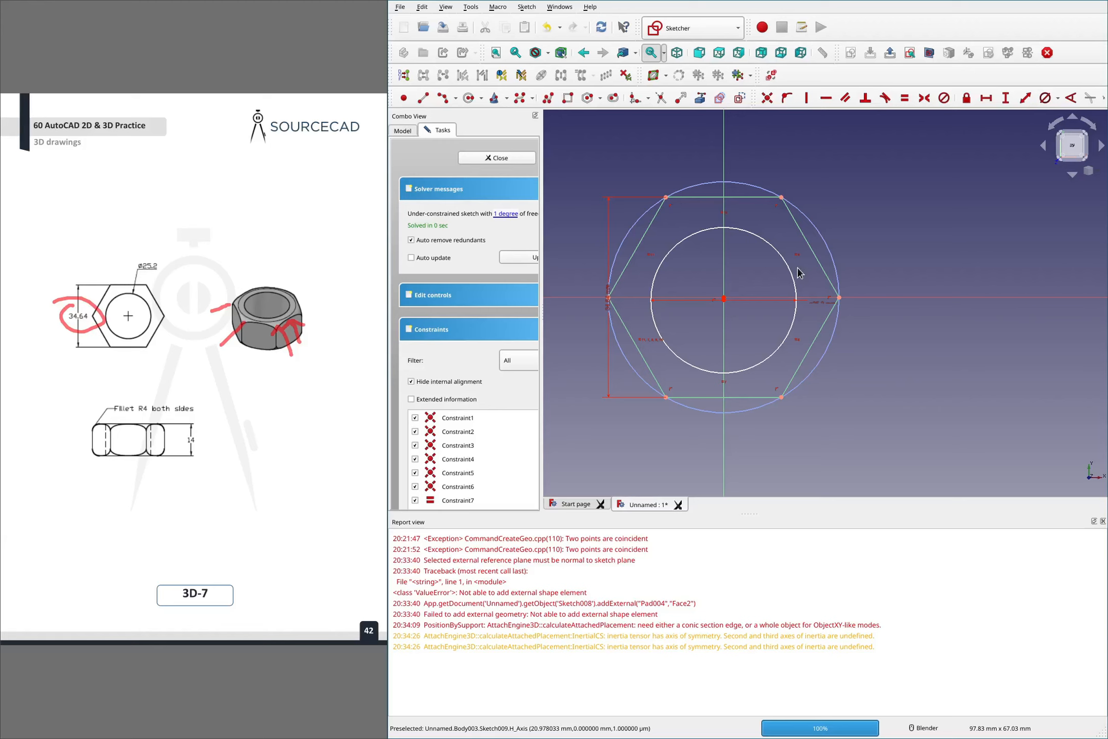
# Pull the circle off the origin to expose its centre and constrain that centre coincident with the origin
pyautogui.scroll(6, 806, 308)
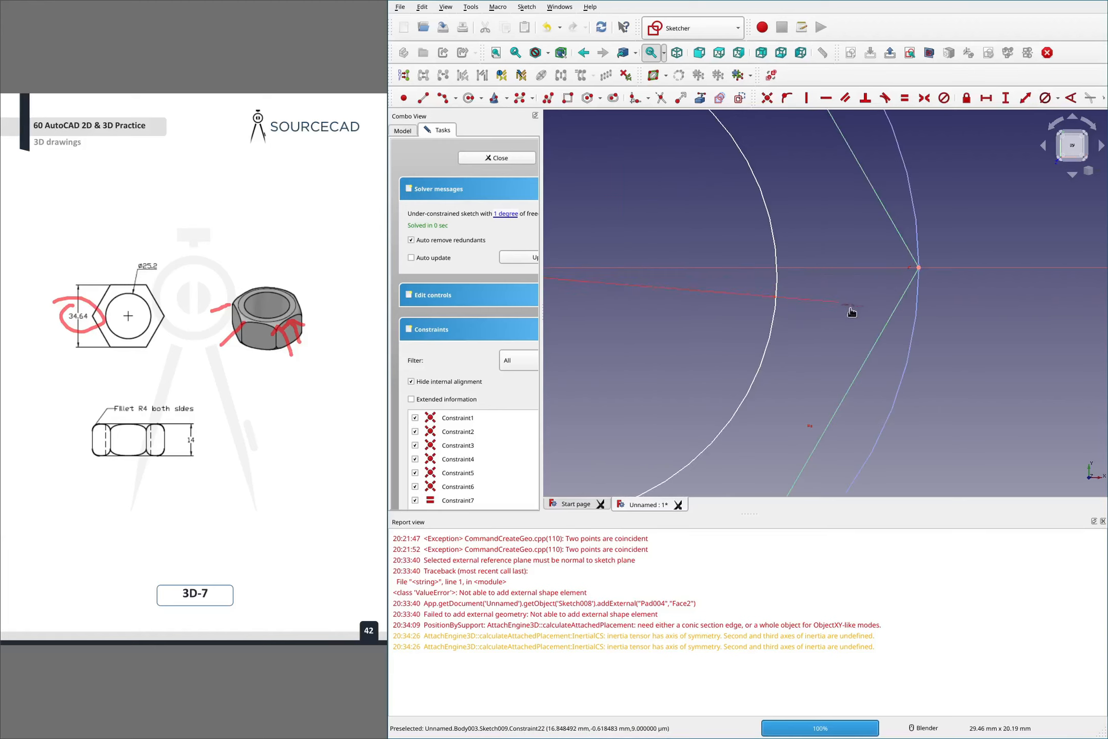
pyautogui.scroll(-4, 847, 328)
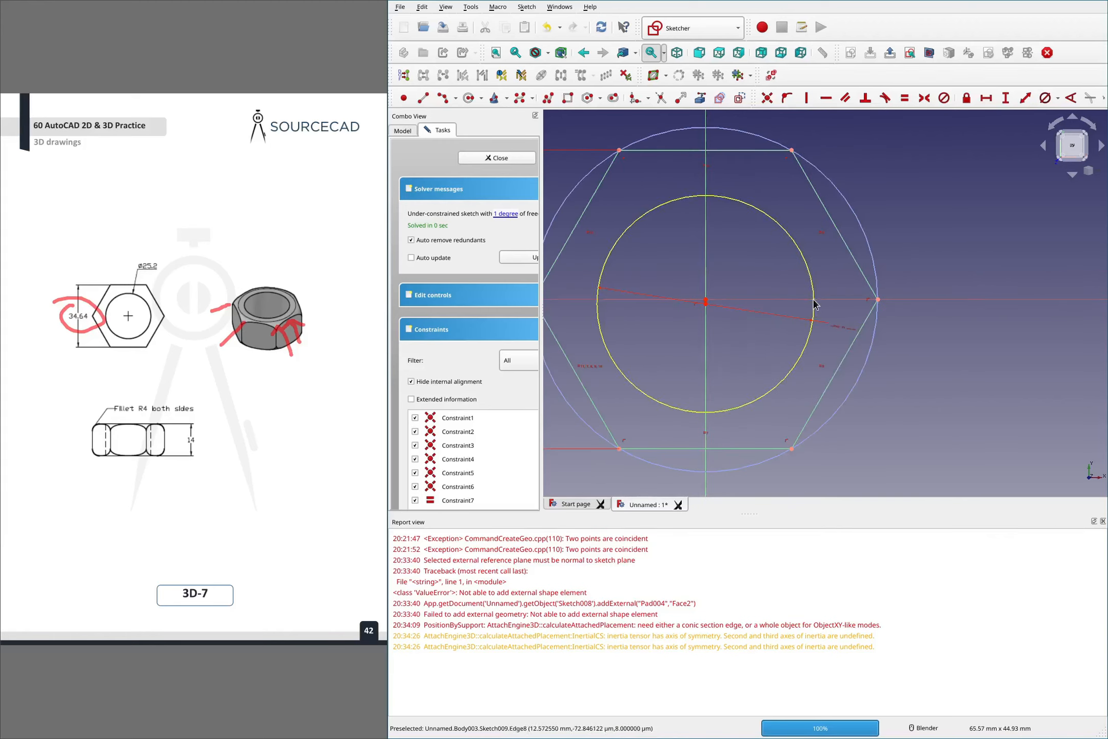
pyautogui.moveTo(813, 302)
pyautogui.mouseDown()
pyautogui.moveTo(828, 316)
pyautogui.moveTo(815, 327)
pyautogui.mouseUp()
pyautogui.click(707, 322)
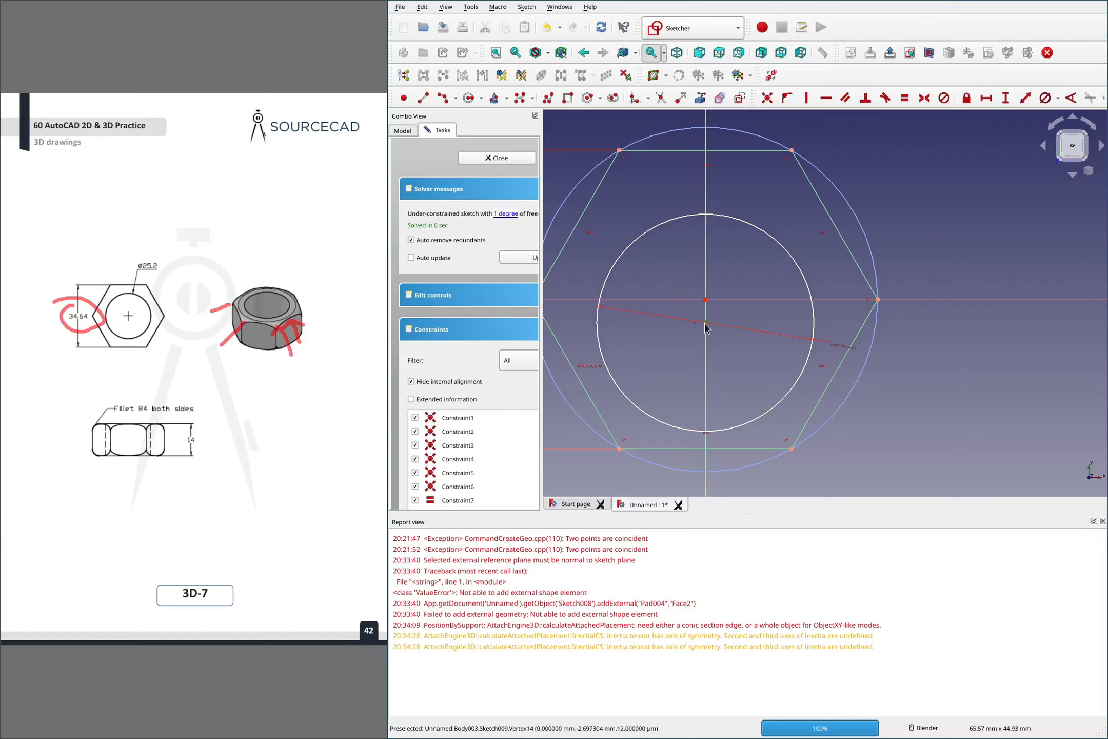
pyautogui.click(706, 299)
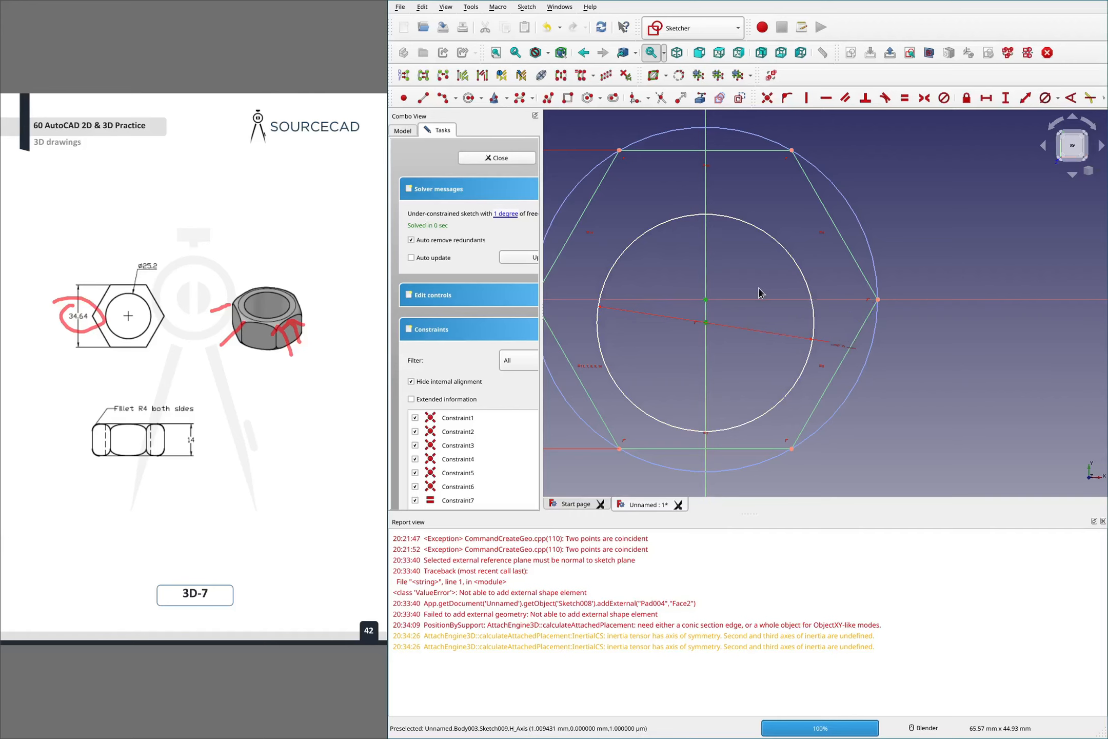
pyautogui.press('c')
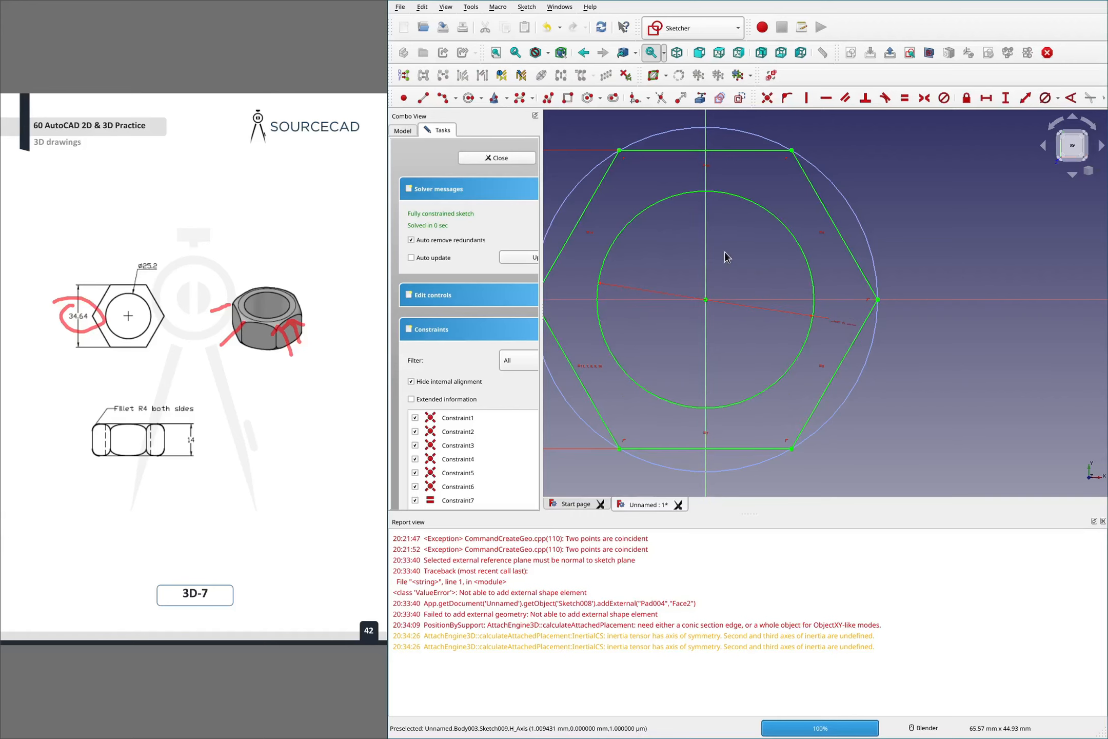
# Close the nut sketch and pad it to a length of 14 mm
pyautogui.click(509, 162)
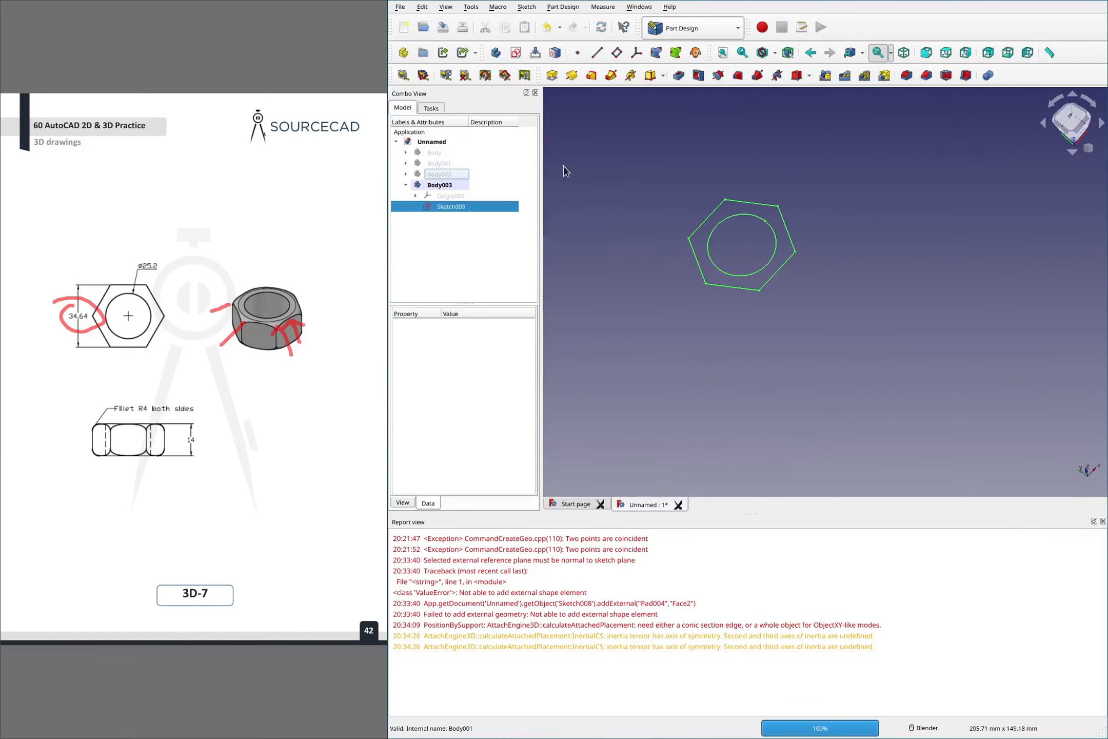
pyautogui.click(552, 76)
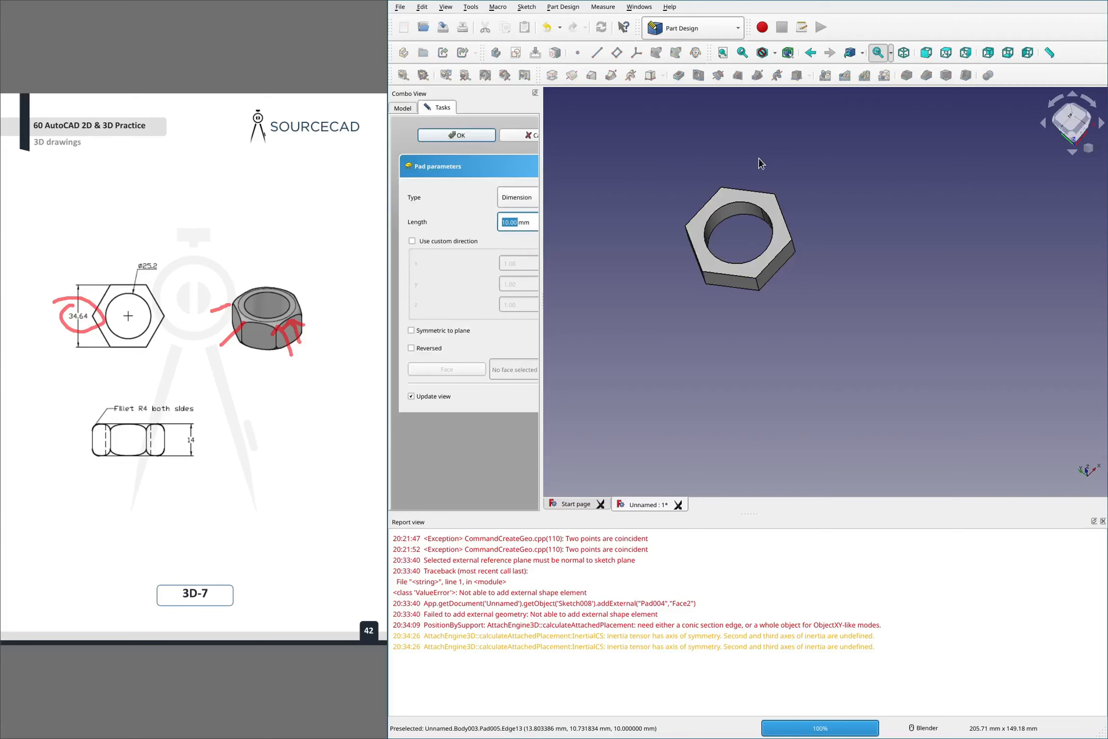
pyautogui.write('14')
pyautogui.click(445, 135)
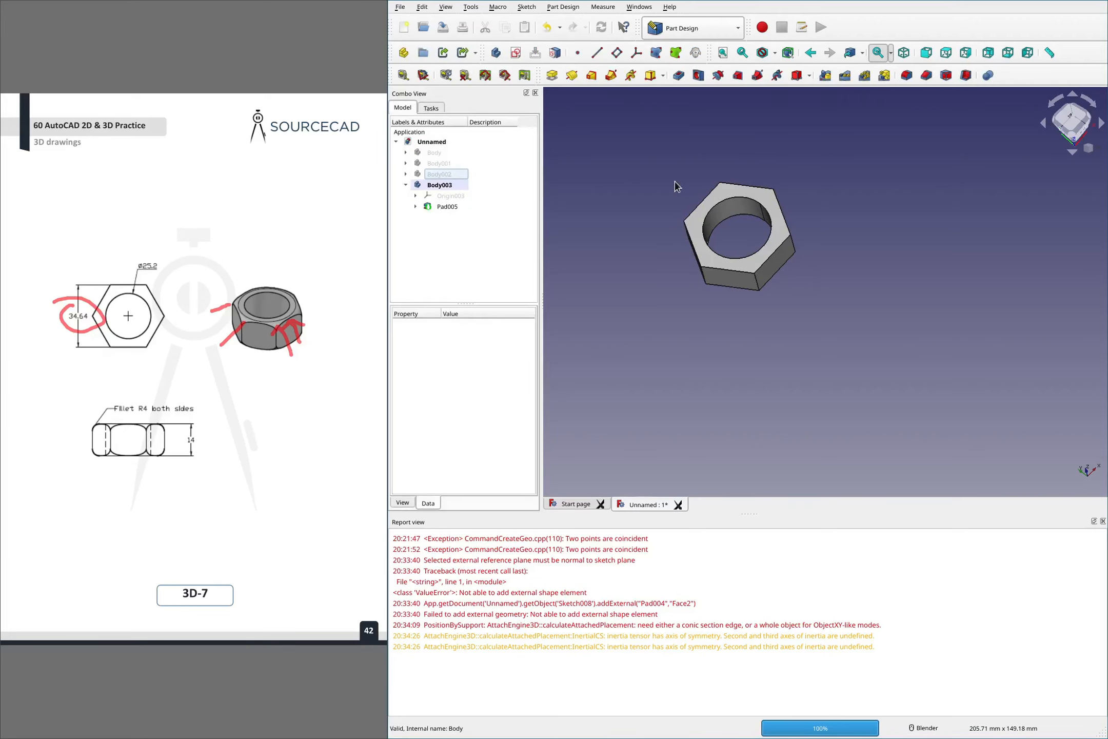
# Show the nut body's origin planes and start a new sketch on the XZ plane
pyautogui.moveTo(713, 259)
pyautogui.mouseDown(button='middle')
pyautogui.moveTo(730, 188)
pyautogui.moveTo(720, 258)
pyautogui.mouseUp(button='middle')
pyautogui.click(430, 195)
pyautogui.press('space')
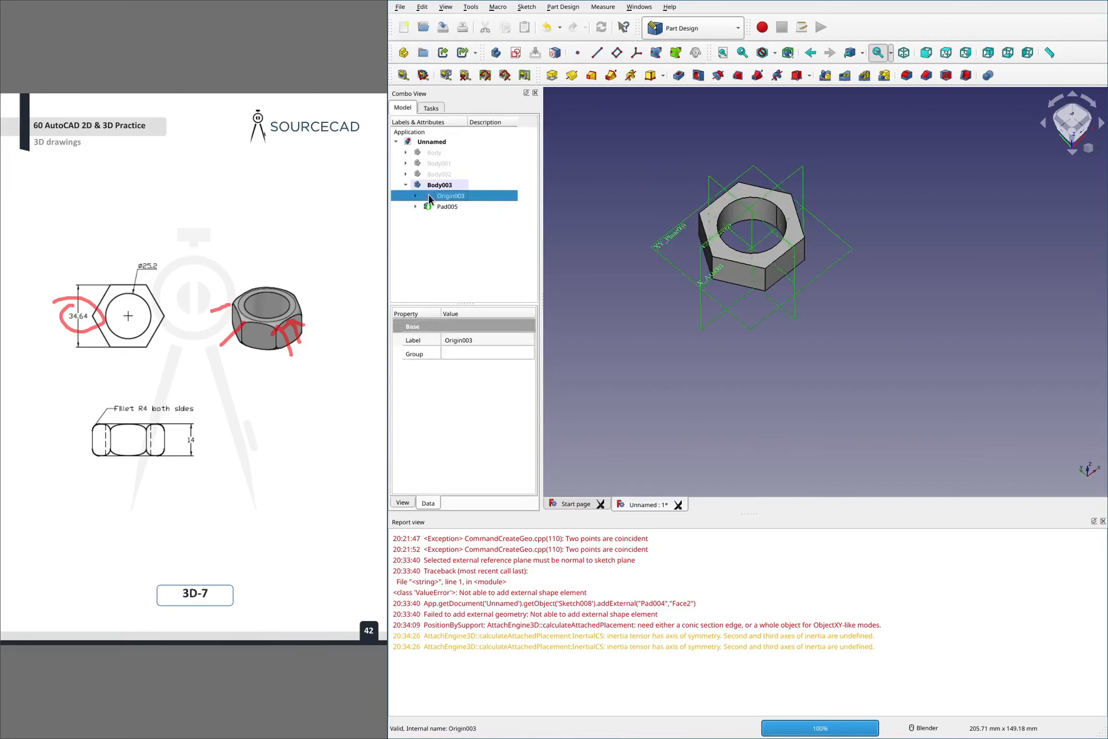
pyautogui.click(718, 353)
pyautogui.moveTo(725, 251); pyautogui.dragTo(702, 226, button='middle')
pyautogui.click(703, 225)
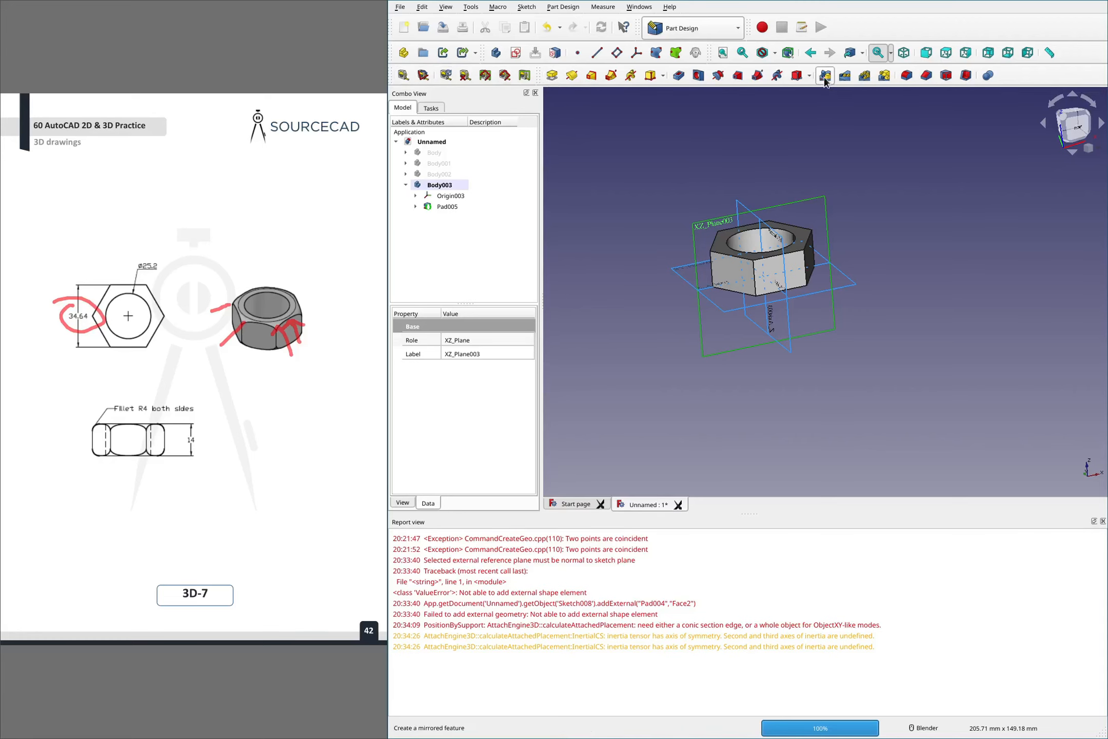
pyautogui.click(514, 53)
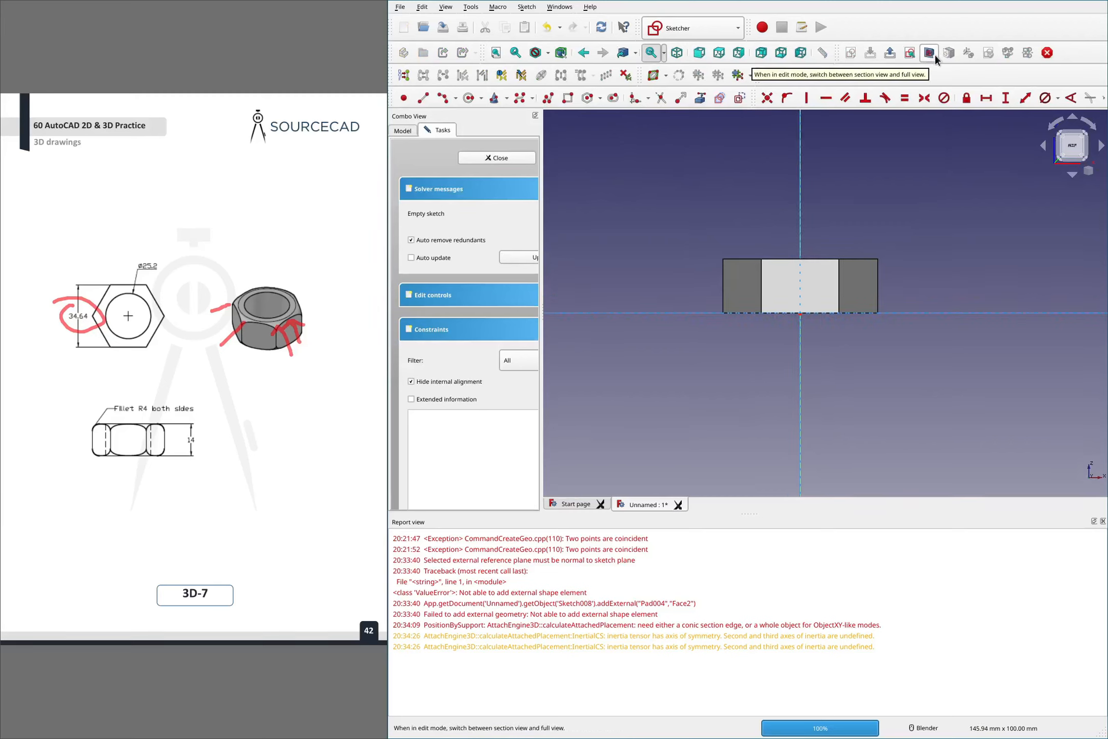
# Switch the sketch to section view and inspect the nut cut open at the sketch plane
pyautogui.moveTo(946, 36)
pyautogui.mouseDown()
pyautogui.moveTo(898, 62)
pyautogui.moveTo(935, 35)
pyautogui.moveTo(922, 16)
pyautogui.moveTo(920, 36)
pyautogui.mouseUp()
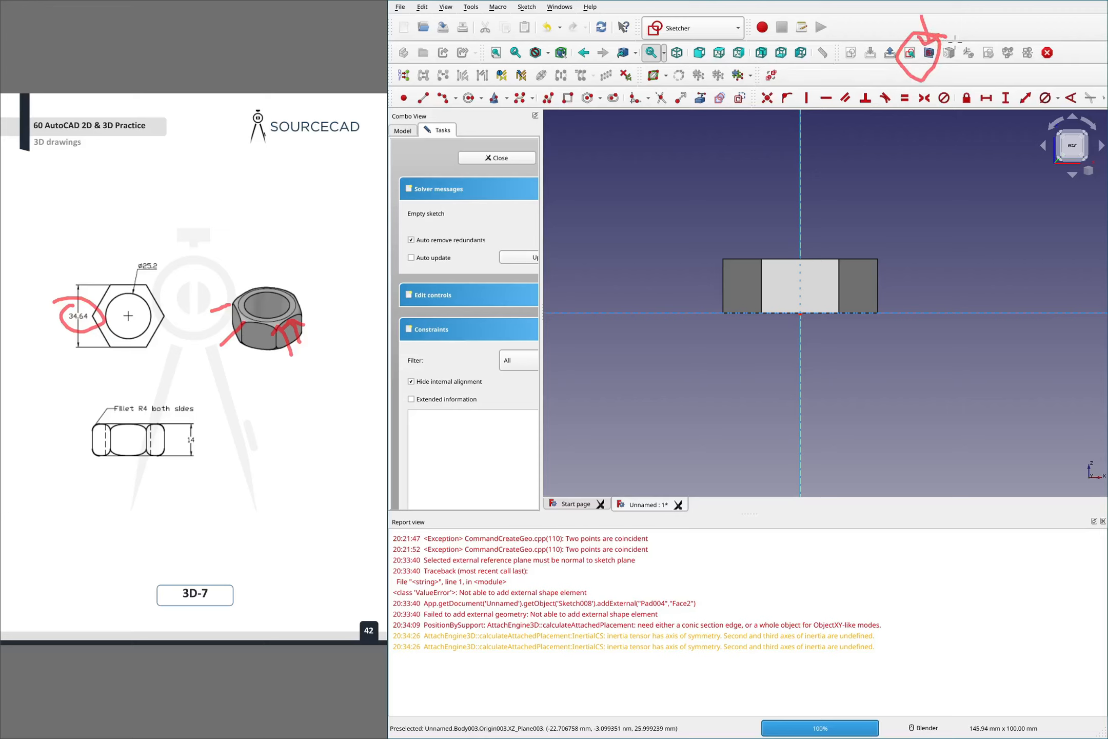
pyautogui.click(929, 52)
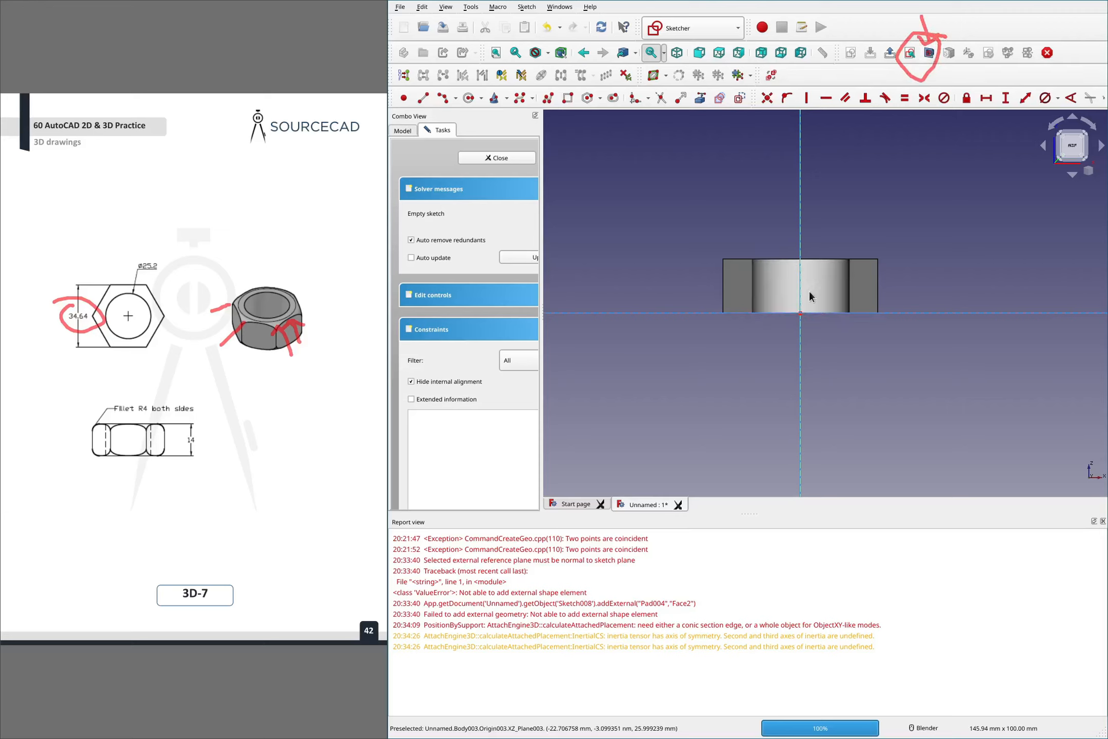
pyautogui.scroll(3, 811, 297)
pyautogui.moveTo(789, 225)
pyautogui.mouseDown(button='middle')
pyautogui.moveTo(798, 312)
pyautogui.moveTo(816, 251)
pyautogui.moveTo(769, 266)
pyautogui.moveTo(643, 247)
pyautogui.mouseUp(button='middle')
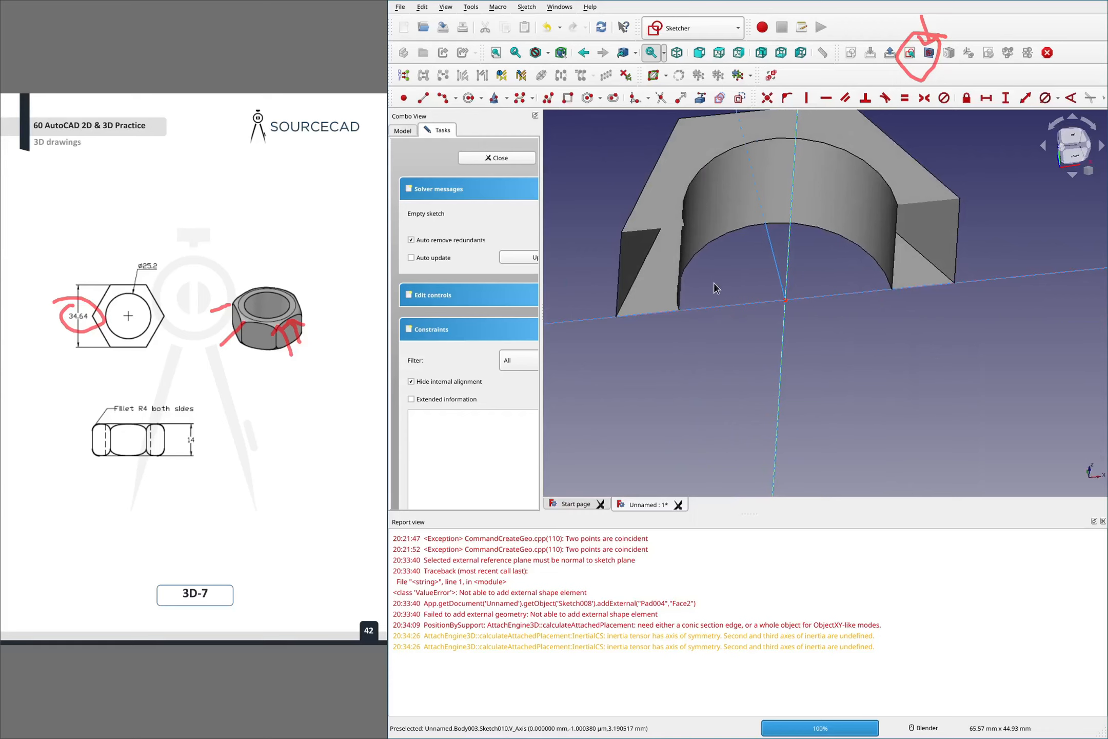
# Link the nut's outer vertical corner edge and its top face into the sketch as external geometry
pyautogui.click(708, 97)
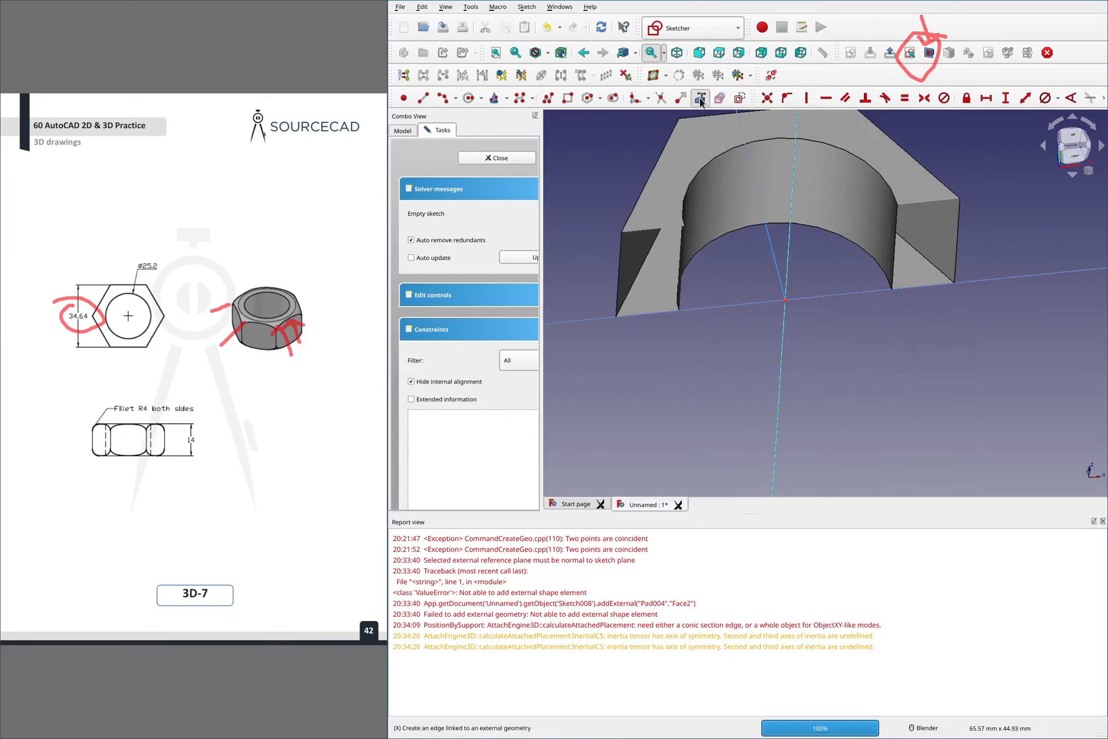
pyautogui.click(620, 262)
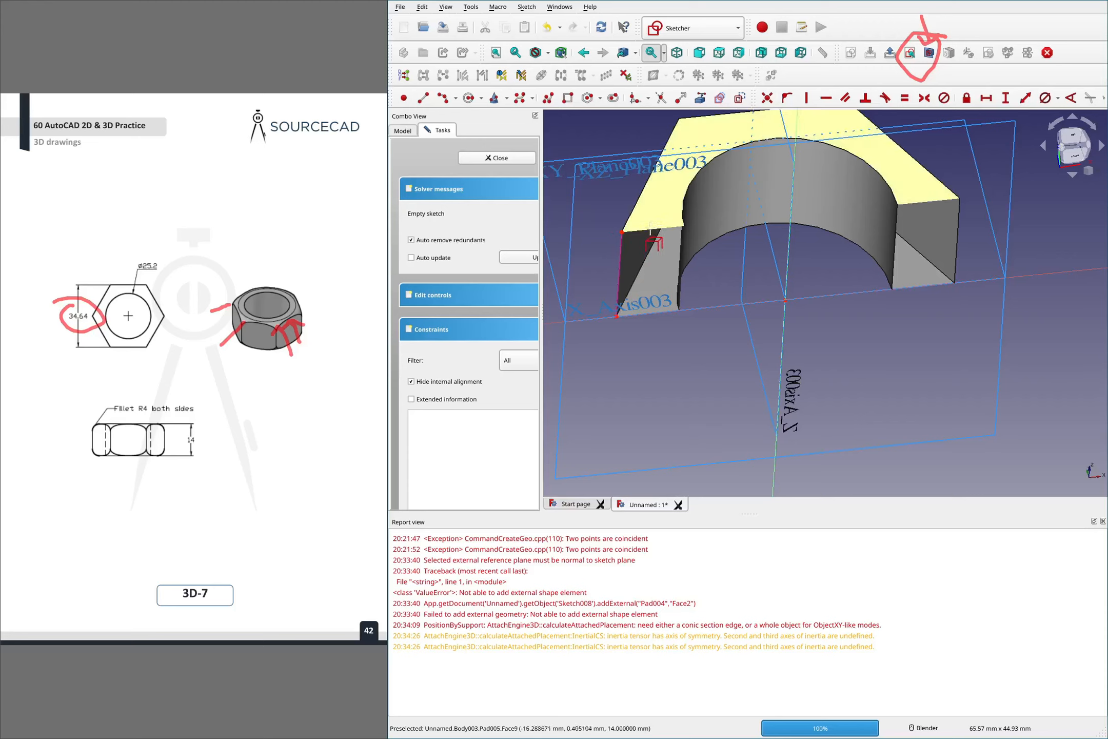
pyautogui.click(669, 228)
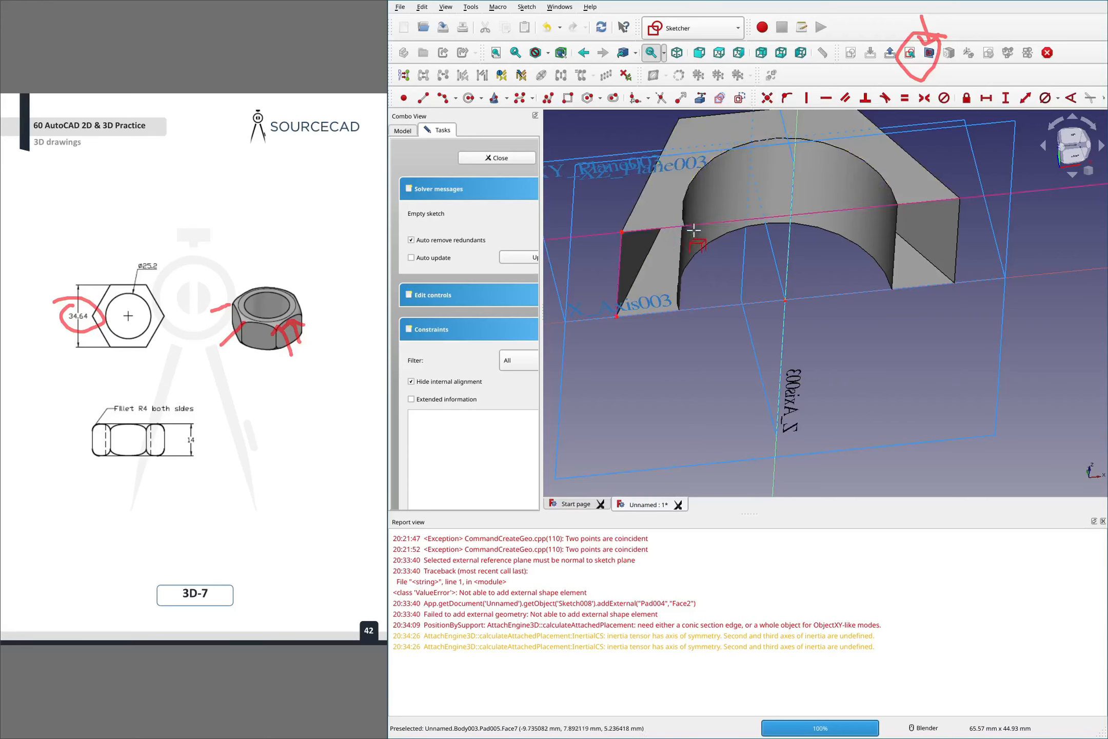
# Sketch an arc across the nut's outer top corner, joining the linked top line to the linked vertical edge
pyautogui.moveTo(684, 263); pyautogui.dragTo(688, 236, button='middle')
pyautogui.moveTo(881, 277)
pyautogui.mouseDown(button='middle')
pyautogui.moveTo(901, 266)
pyautogui.moveTo(888, 225)
pyautogui.mouseUp(button='middle')
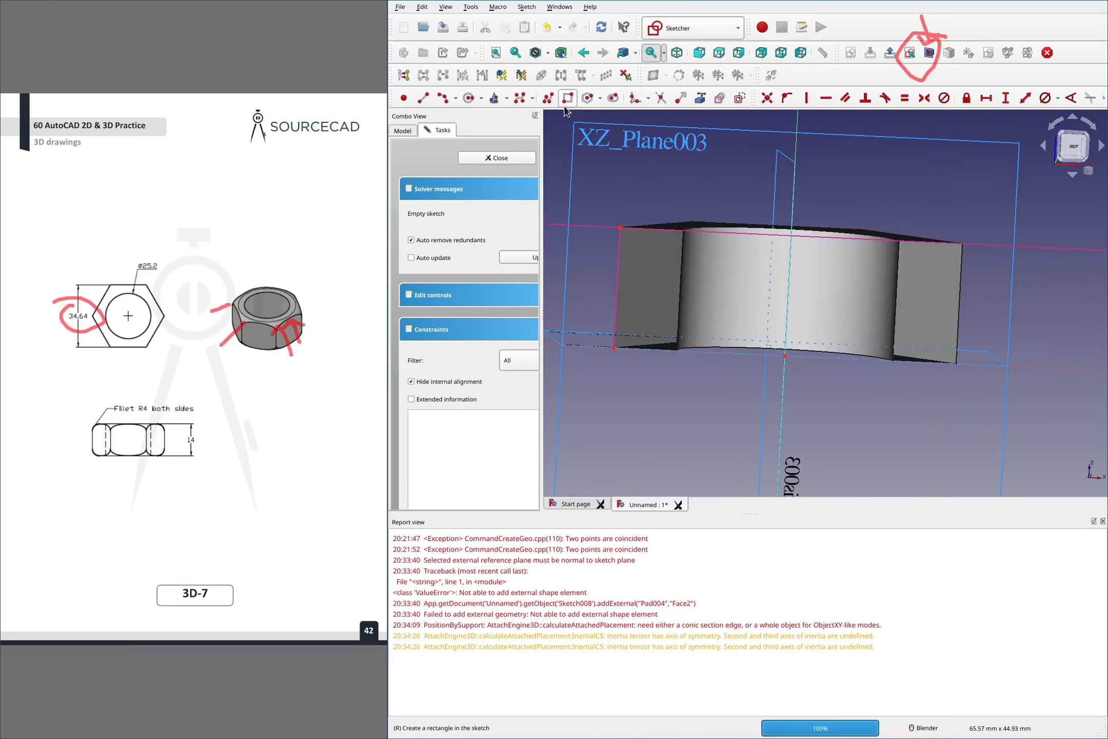
pyautogui.click(443, 98)
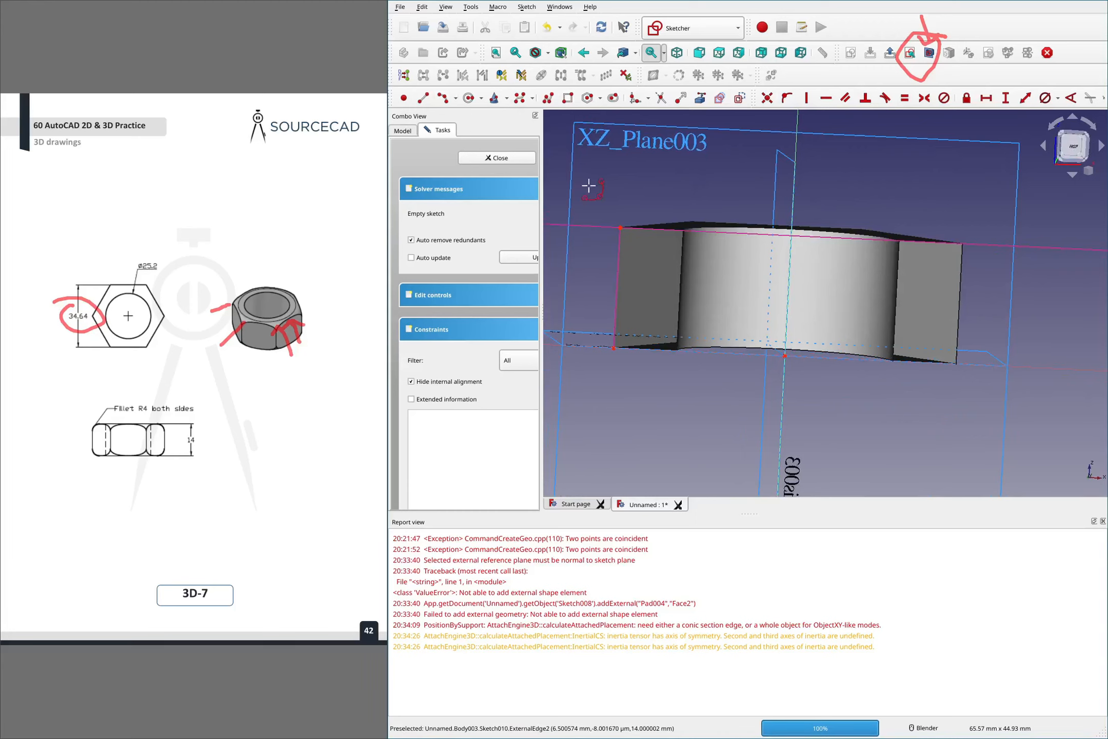
pyautogui.click(644, 229)
pyautogui.click(633, 239)
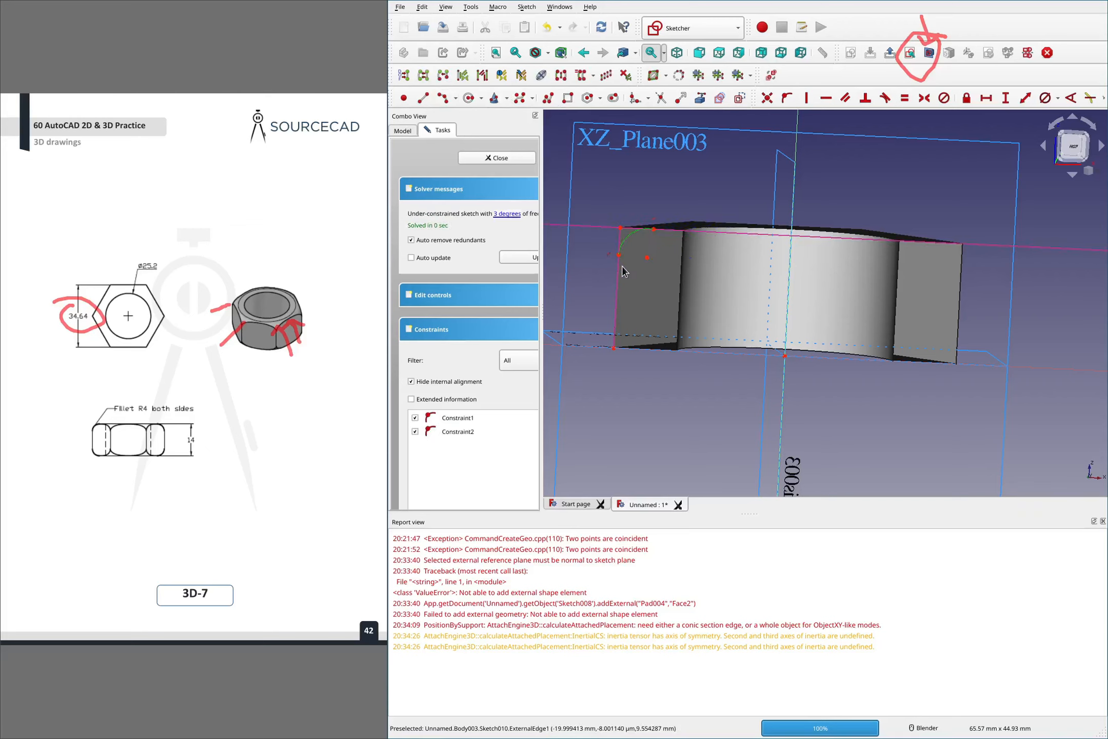
# Make the corner arc tangent to the linked vertical edge and to the linked top line
pyautogui.press('t')
pyautogui.click(849, 396)
pyautogui.click(630, 237)
pyautogui.click(617, 284)
pyautogui.press('t')
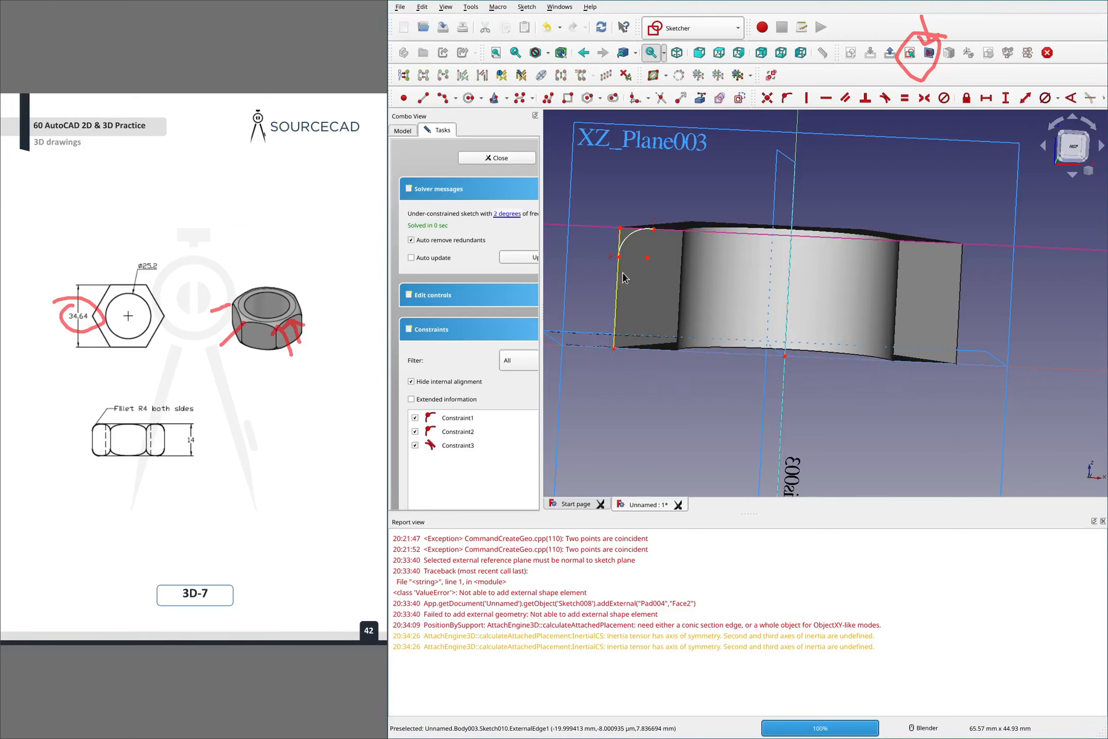
pyautogui.click(632, 239)
pyautogui.click(674, 231)
pyautogui.press('t')
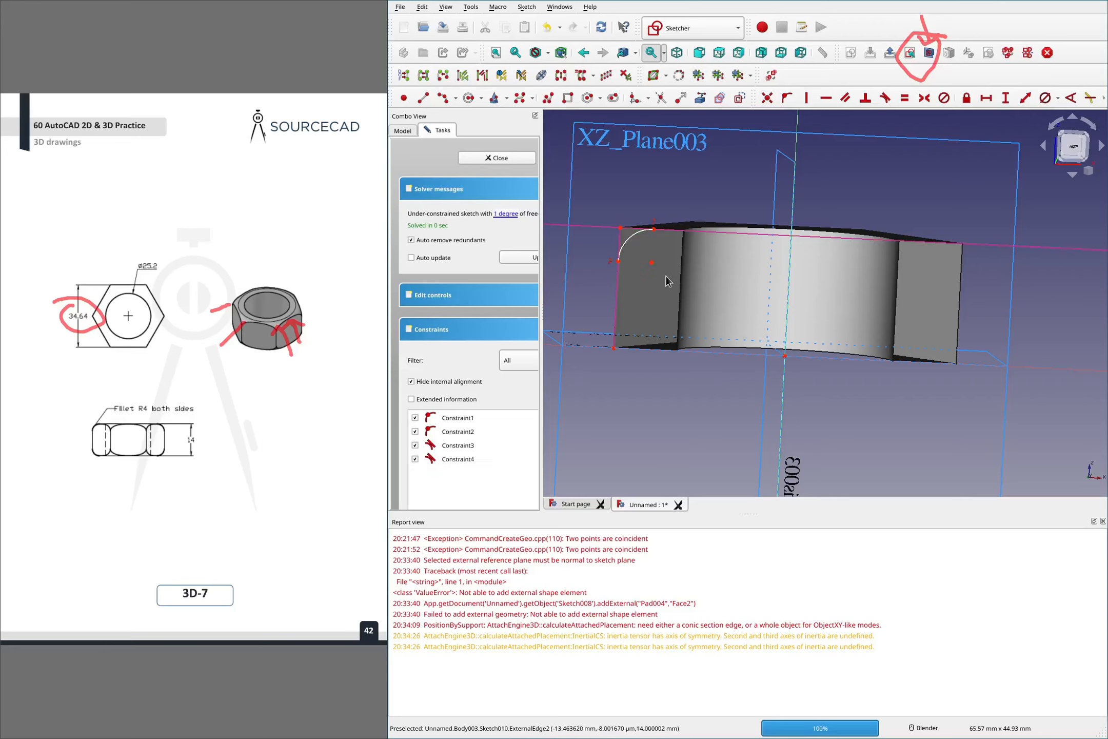
# Constrain the corner arc's diameter to 4 mm
pyautogui.click(635, 239)
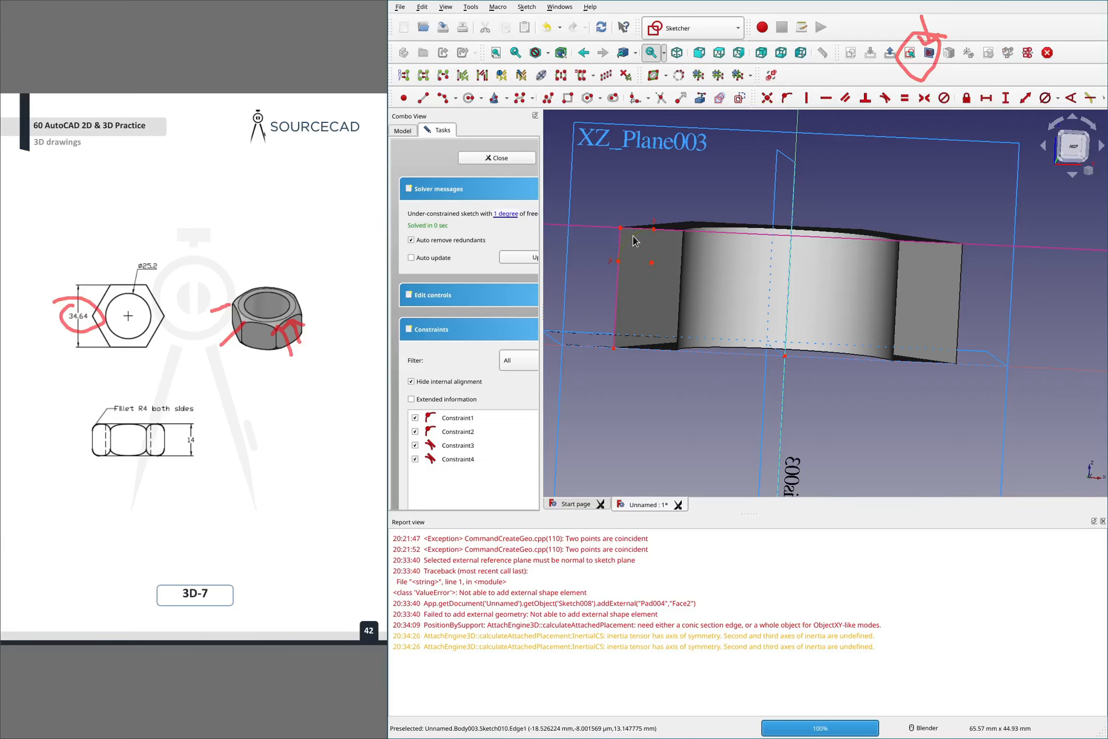
pyautogui.press('k')
pyautogui.press('o')
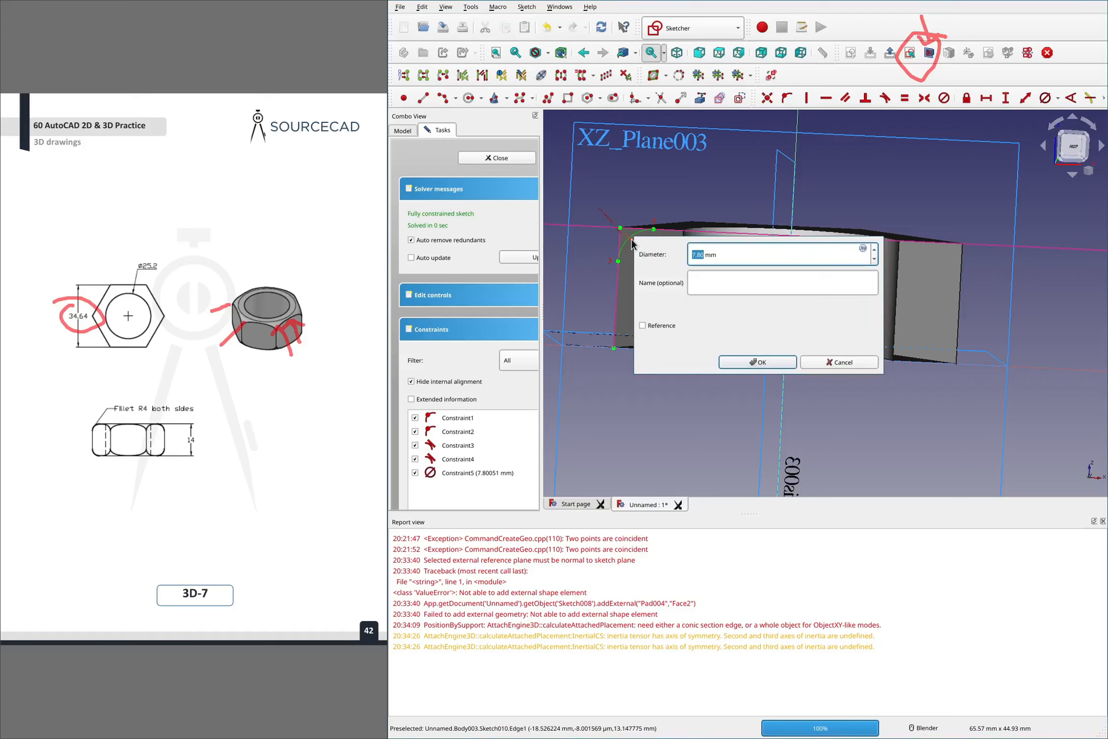
pyautogui.write('4')
pyautogui.press('Return')
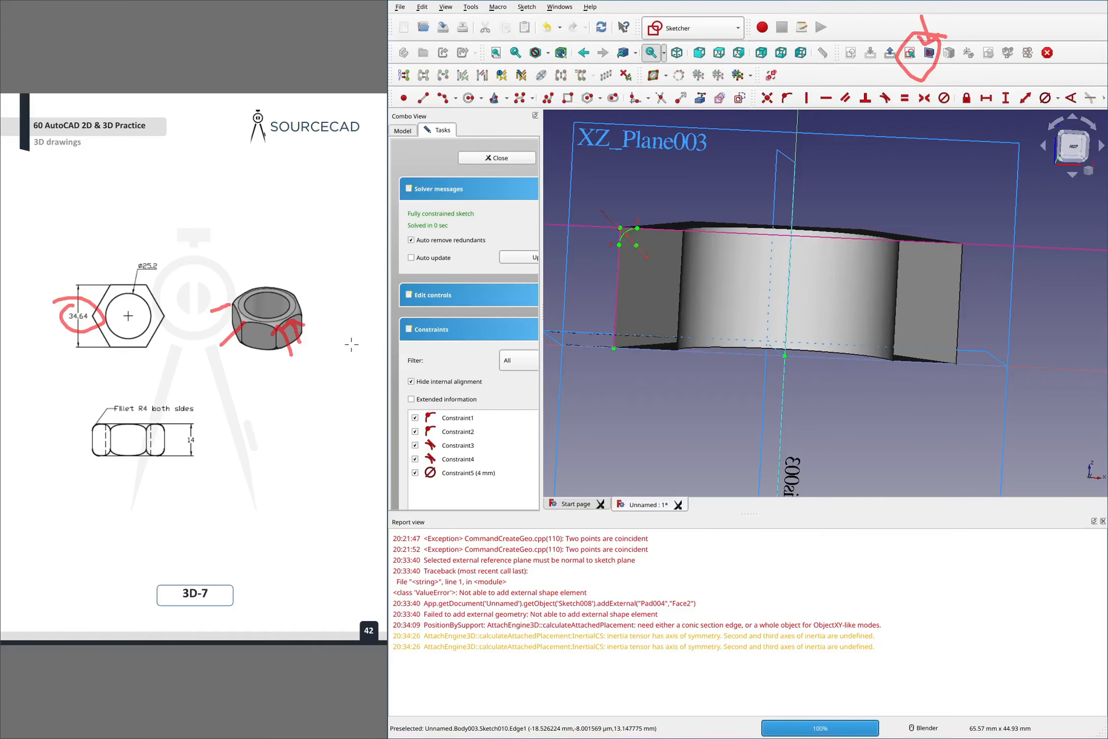
pyautogui.moveTo(182, 395)
pyautogui.mouseDown()
pyautogui.moveTo(146, 403)
pyautogui.moveTo(182, 424)
pyautogui.moveTo(189, 394)
pyautogui.mouseUp()
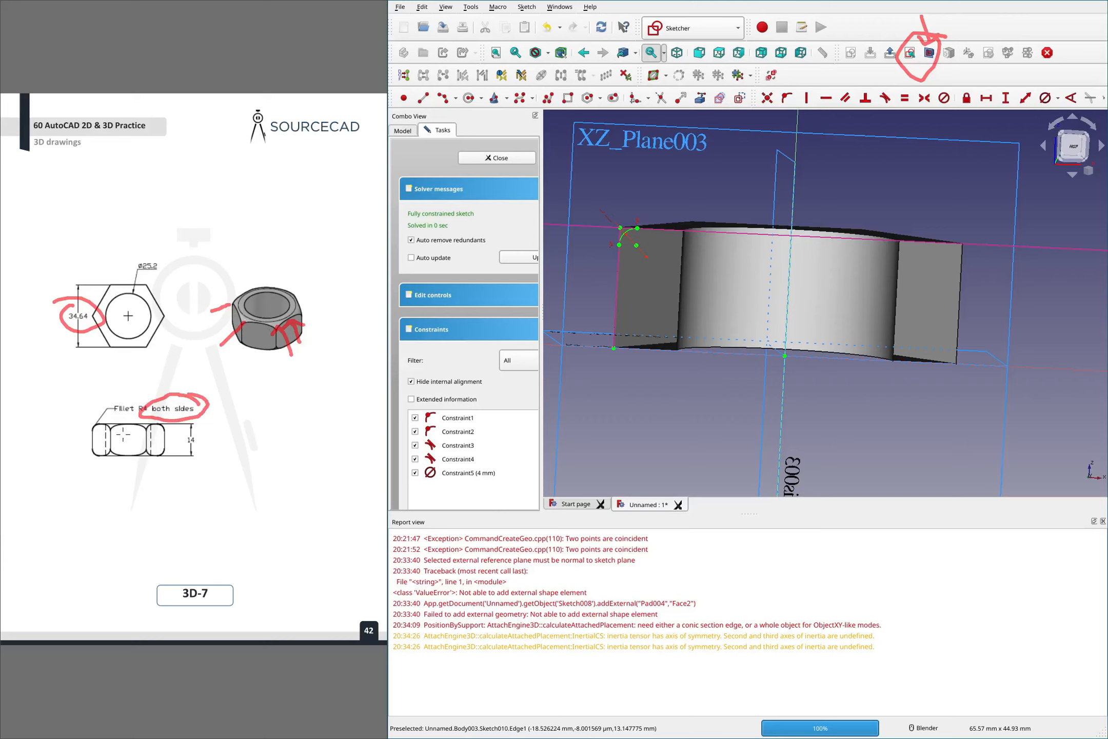
pyautogui.moveTo(68, 419); pyautogui.dragTo(95, 425)
pyautogui.moveTo(61, 465); pyautogui.dragTo(95, 449)
pyautogui.moveTo(237, 255); pyautogui.dragTo(230, 302)
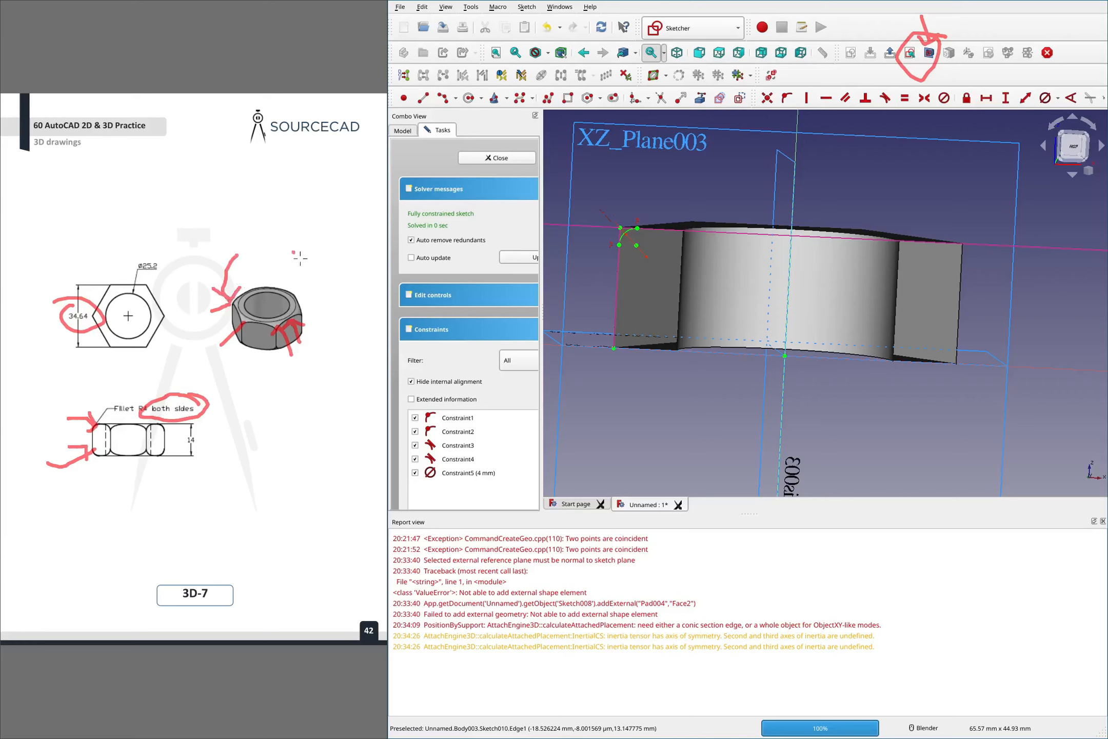
pyautogui.moveTo(293, 252)
pyautogui.mouseDown()
pyautogui.moveTo(288, 283)
pyautogui.moveTo(268, 283)
pyautogui.moveTo(298, 287)
pyautogui.mouseUp()
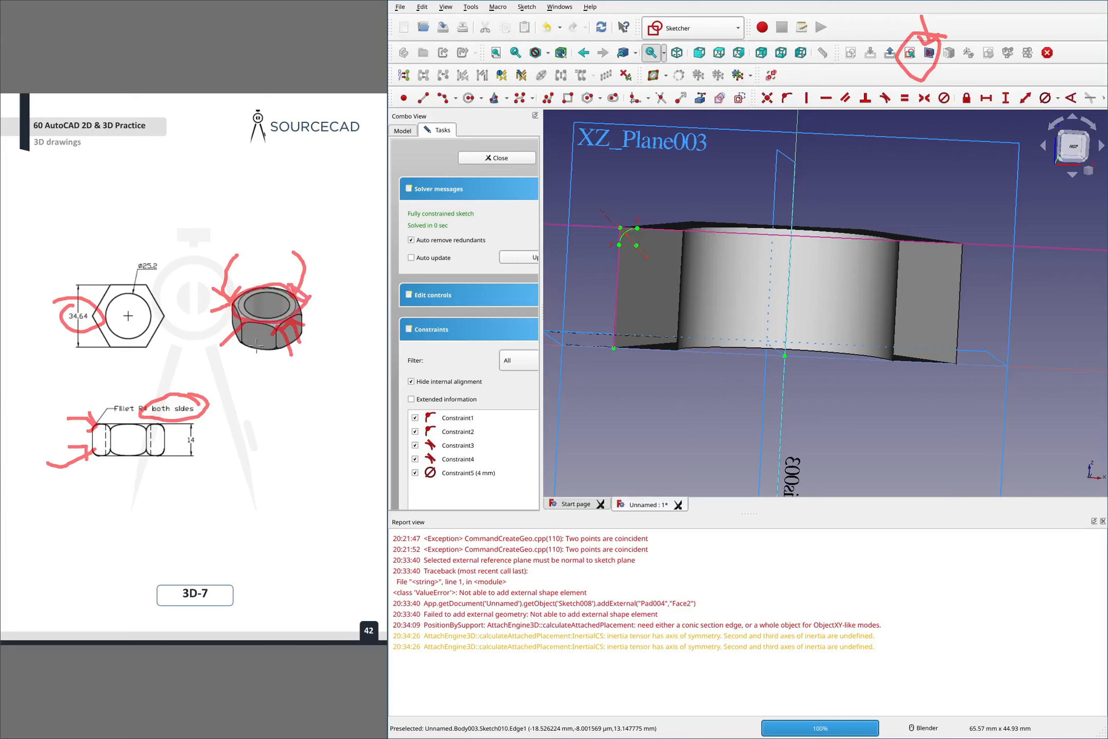
pyautogui.press('e')
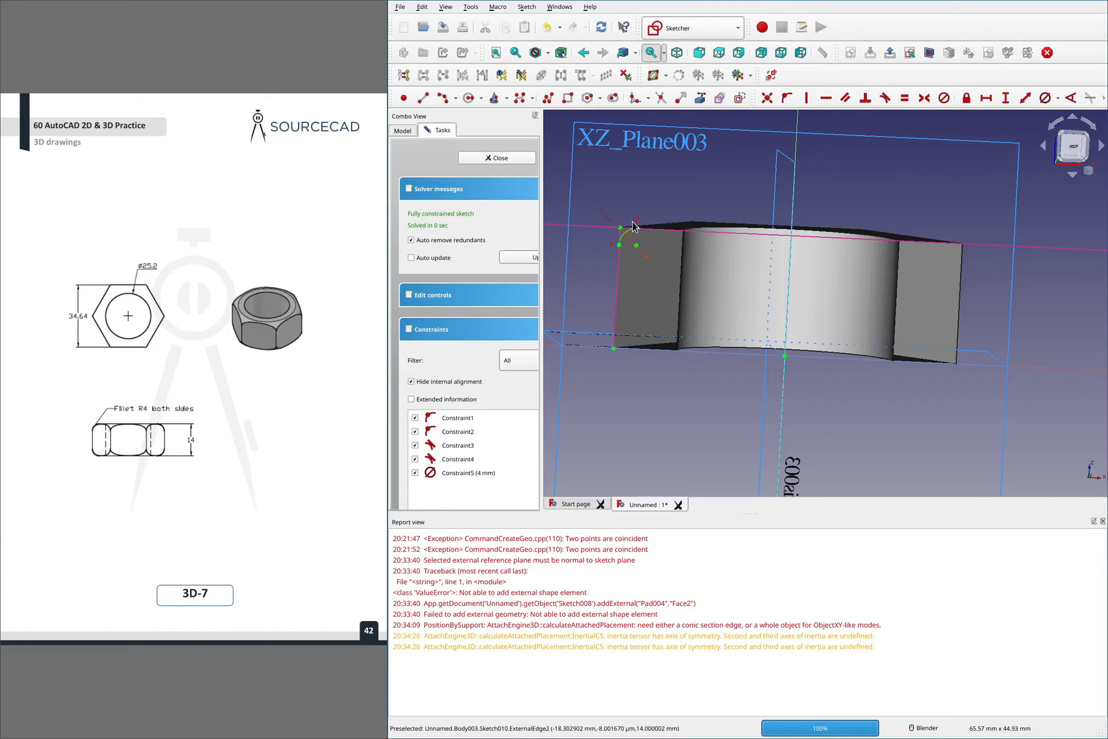
# Draw a vertical and a horizontal line from the arc's ends to the nut's outer top corner, and close the sketch
pyautogui.scroll(4, 642, 247)
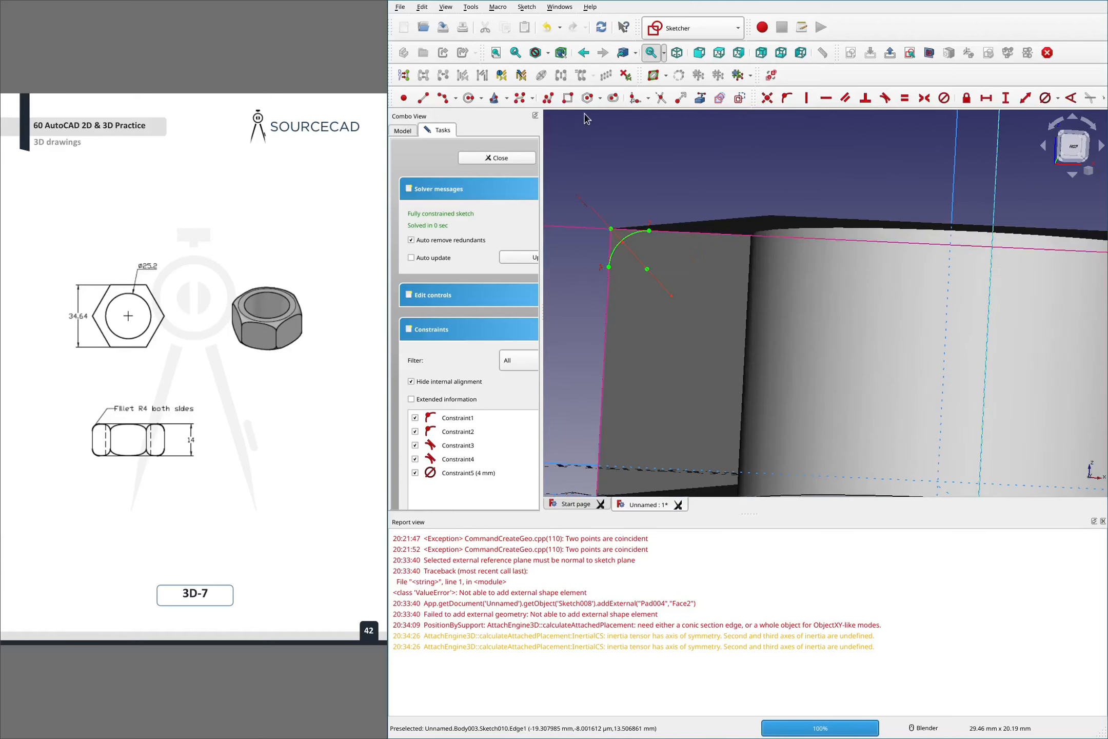
pyautogui.click(399, 101)
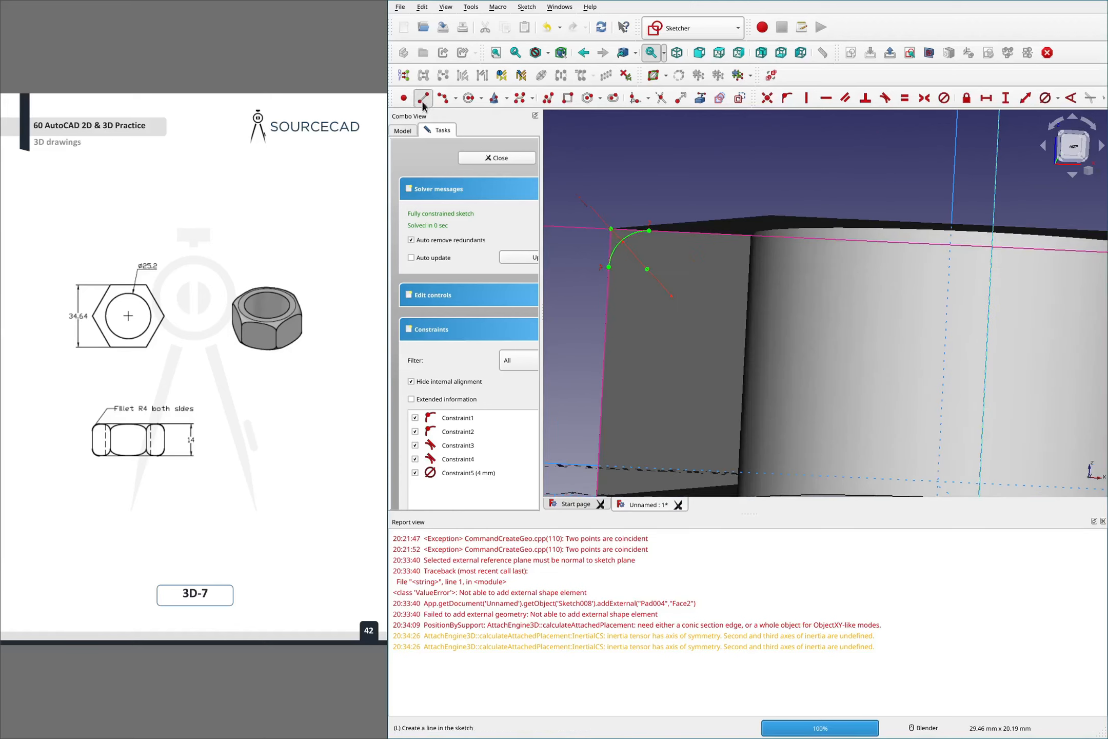
pyautogui.click(609, 267)
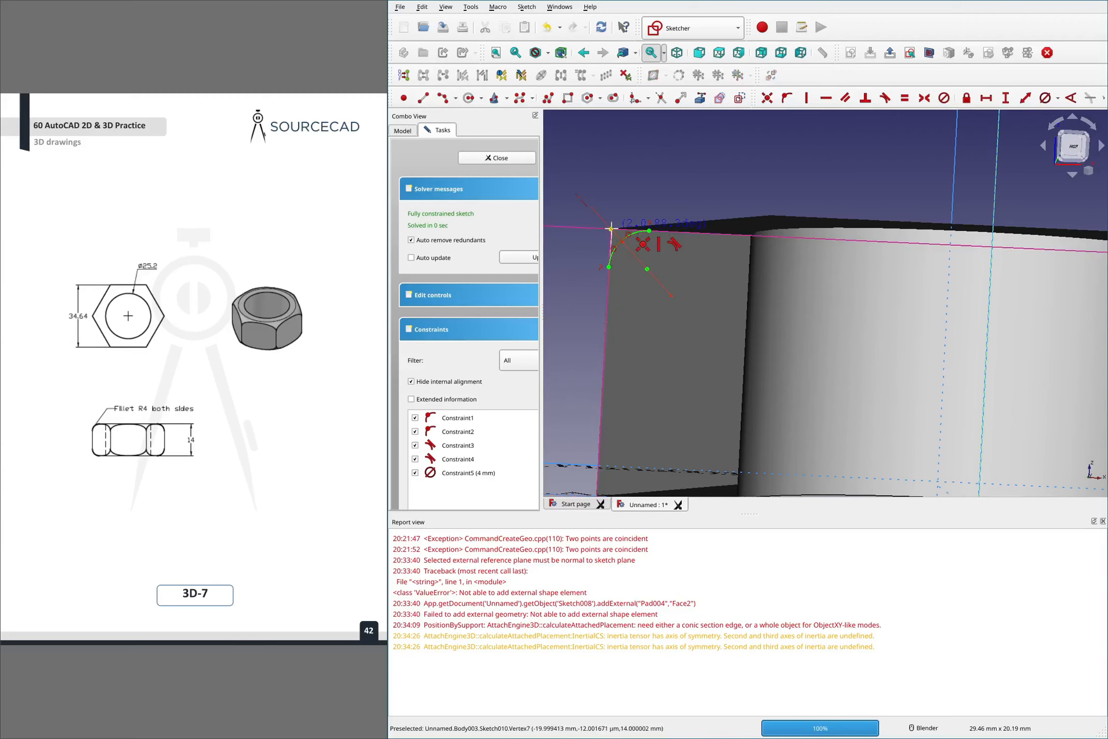
pyautogui.click(610, 229)
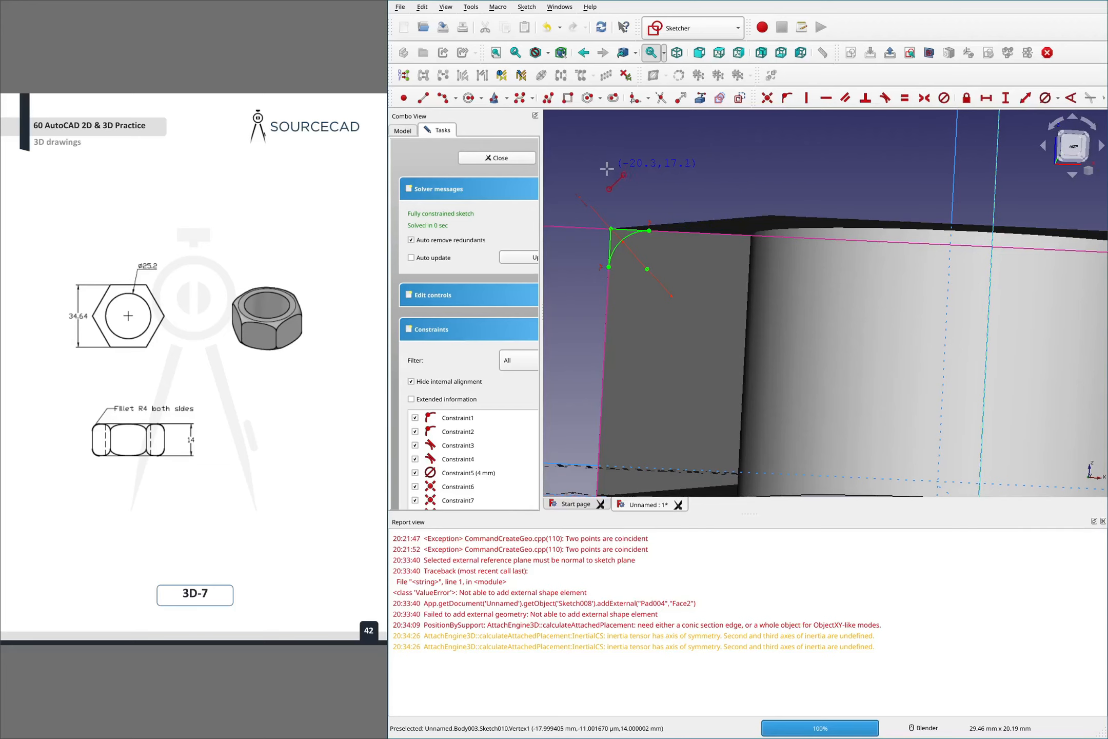
pyautogui.click(514, 158)
# Try to cut the nut with a 360° groove of the corner profile about the vertical sketch axis
pyautogui.scroll(5, 731, 229)
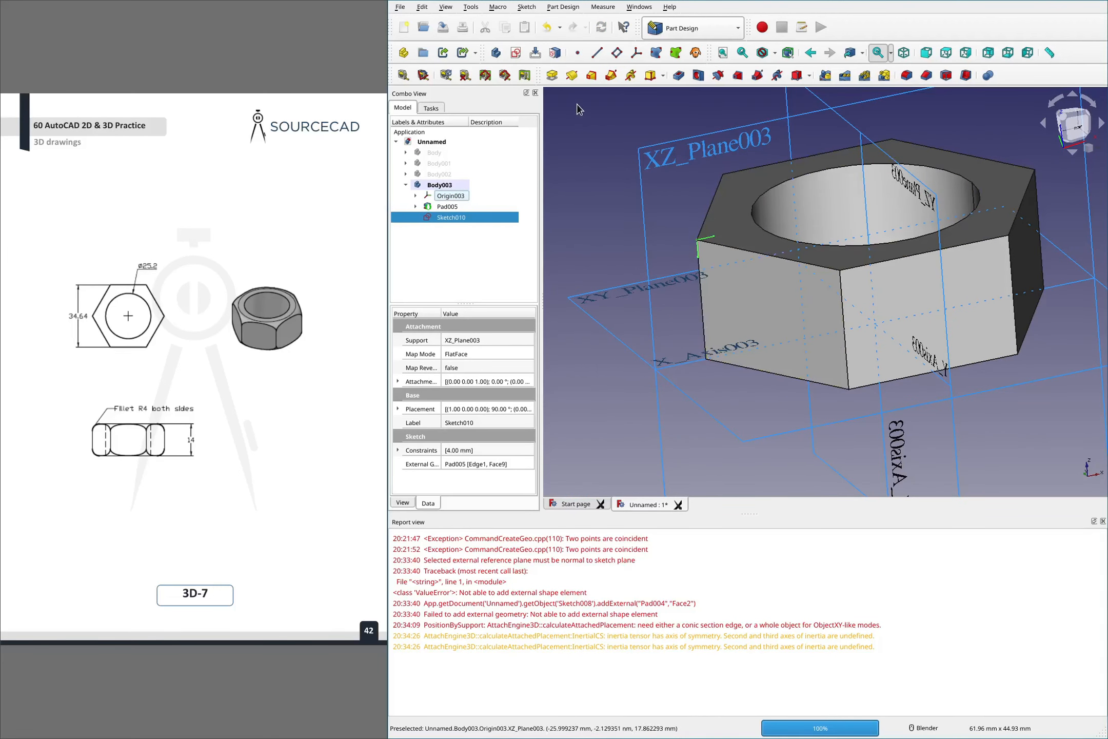
pyautogui.click(718, 76)
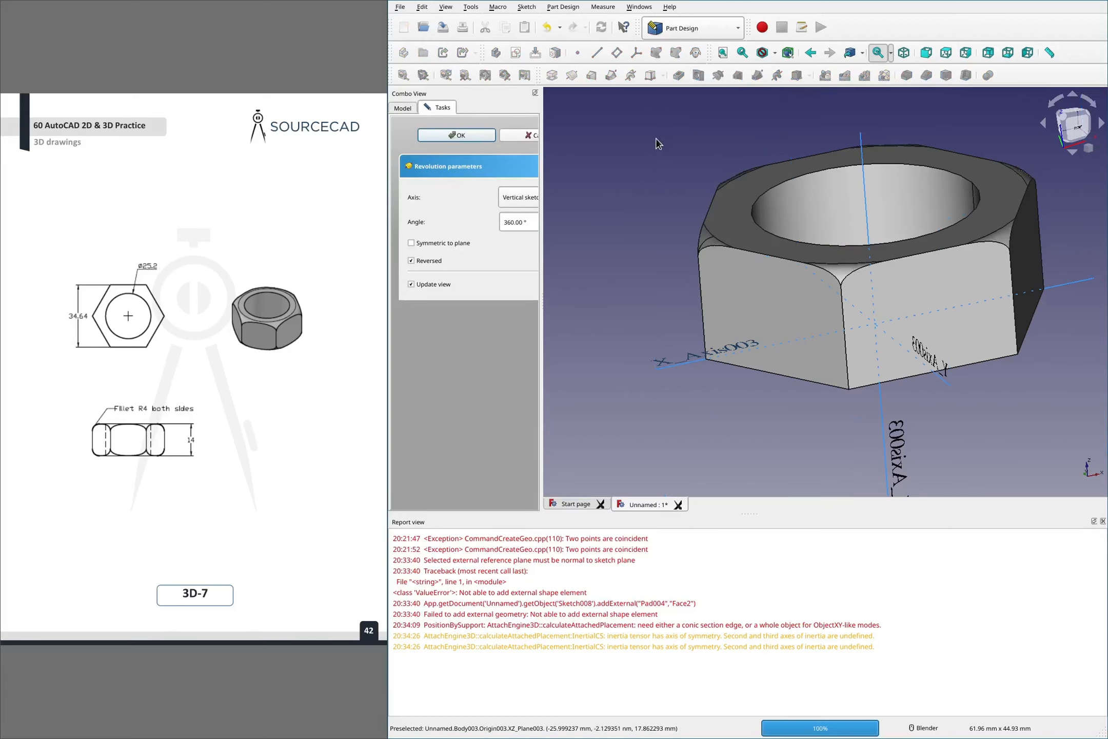
pyautogui.moveTo(787, 215); pyautogui.dragTo(798, 244, button='middle')
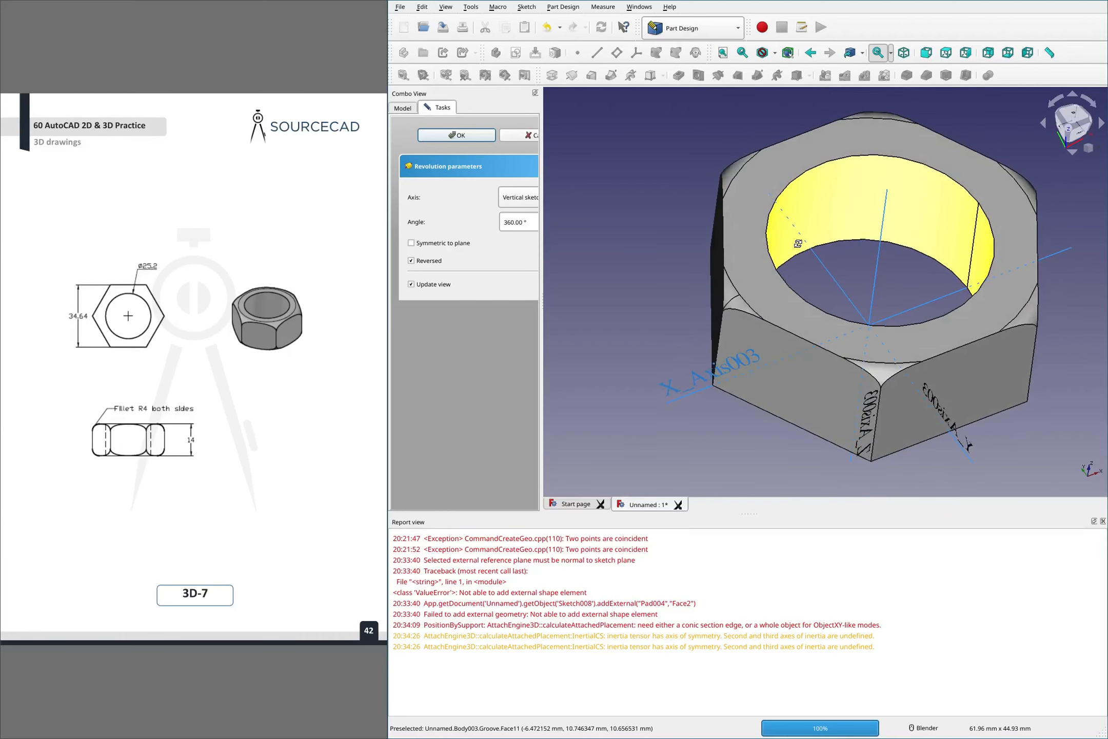
pyautogui.moveTo(798, 244); pyautogui.dragTo(799, 233, button='middle')
pyautogui.click(527, 135)
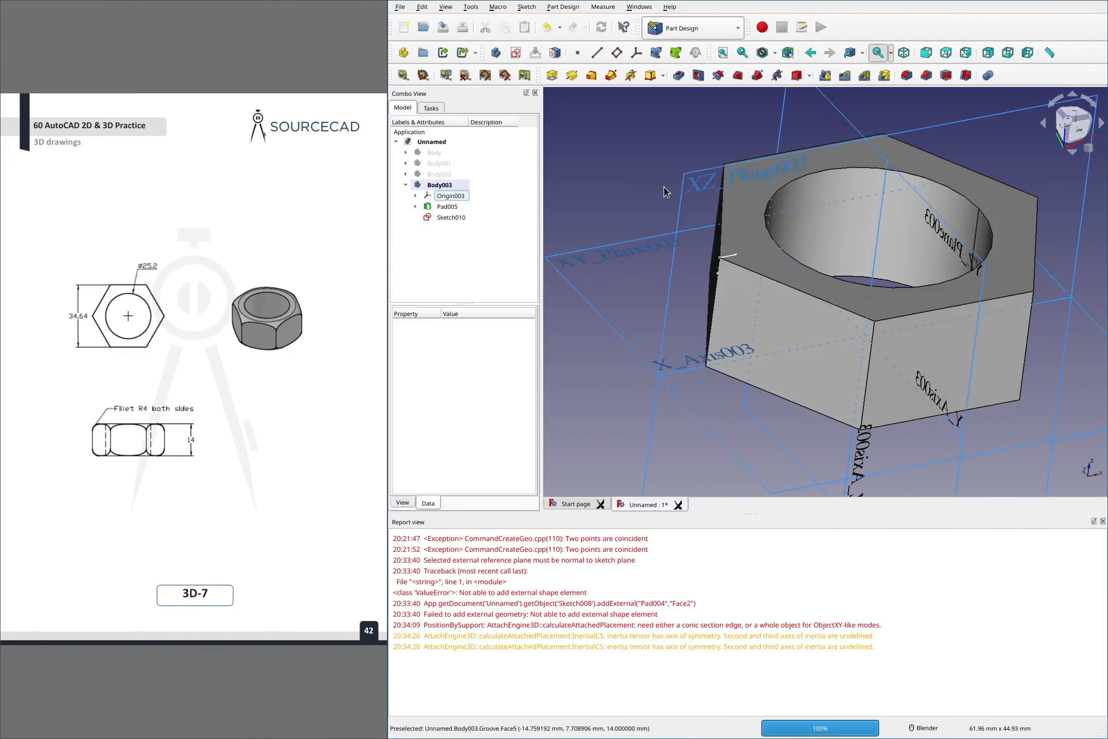
# Hide the corner sketch and try to fillet the six outer edges of the nut's top face
pyautogui.click(448, 218)
pyautogui.press('space')
pyautogui.click(582, 161)
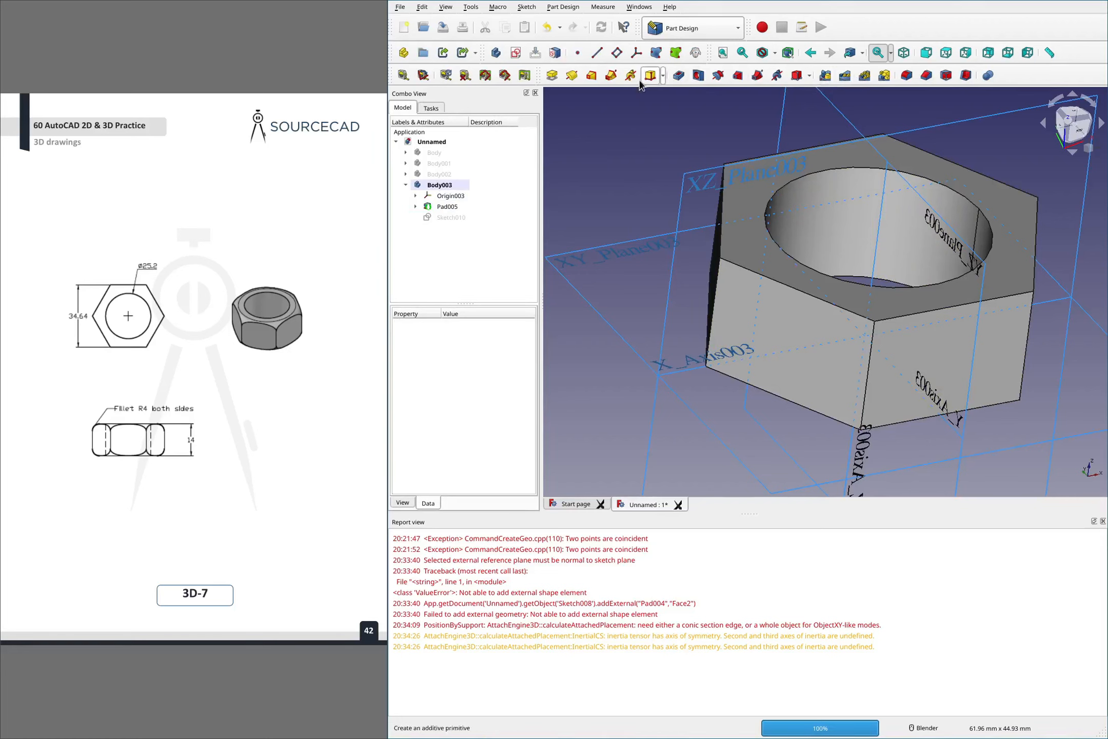
pyautogui.click(907, 76)
pyautogui.click(765, 382)
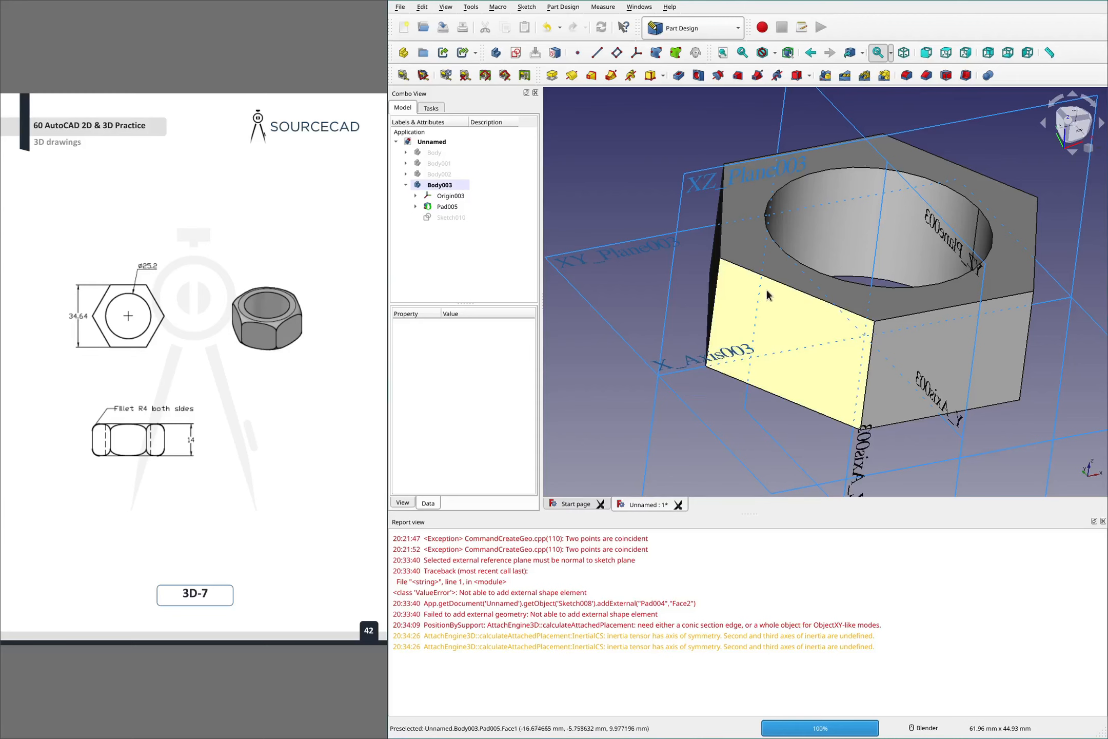
pyautogui.click(769, 280)
pyautogui.keyDown('ctrl'); pyautogui.click(721, 245); pyautogui.keyUp('ctrl')
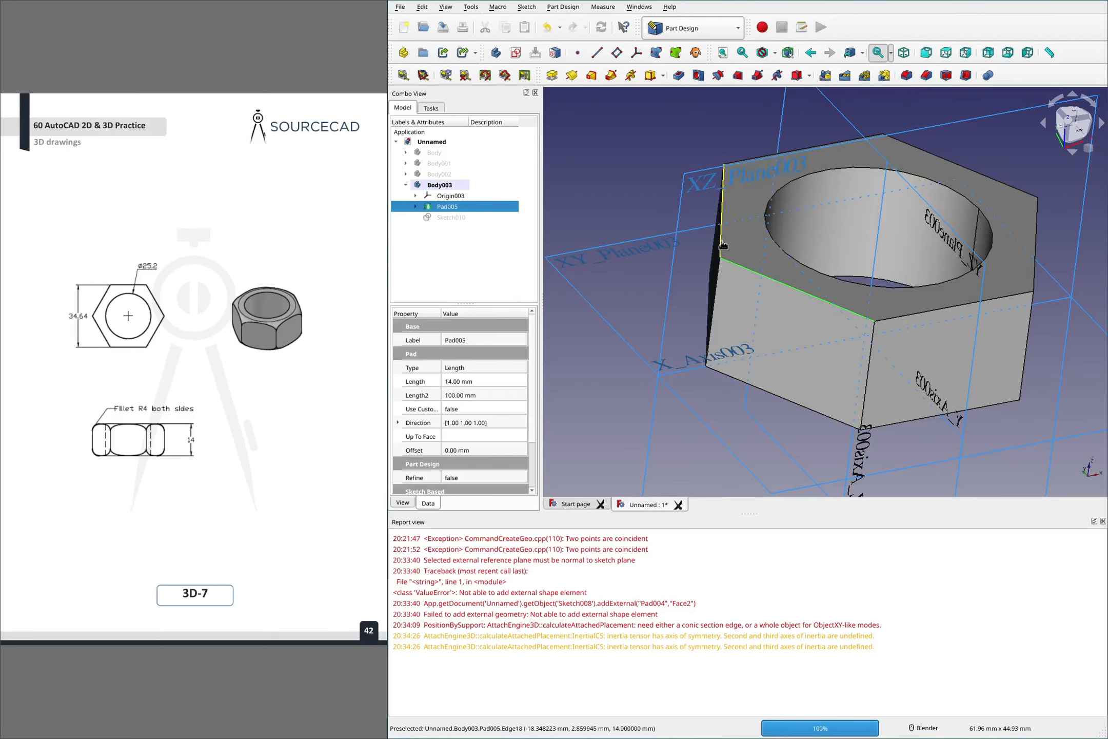
pyautogui.moveTo(764, 141); pyautogui.dragTo(759, 149, button='middle')
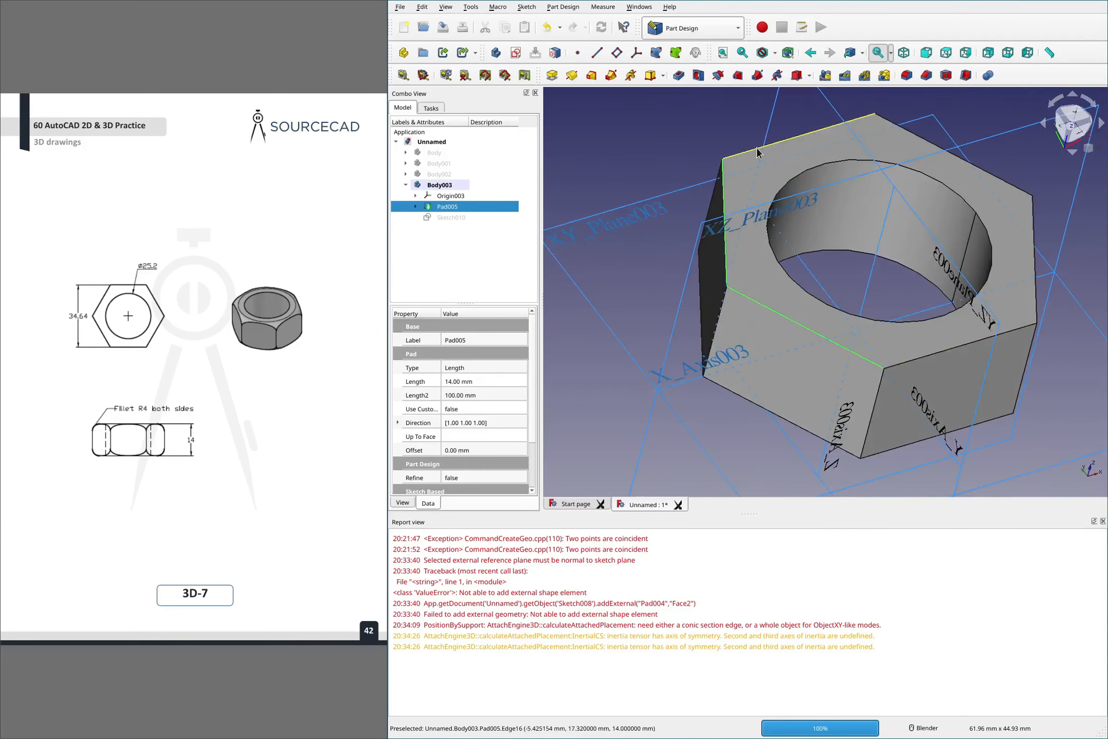
pyautogui.keyDown('ctrl'); pyautogui.click(758, 152); pyautogui.keyUp('ctrl')
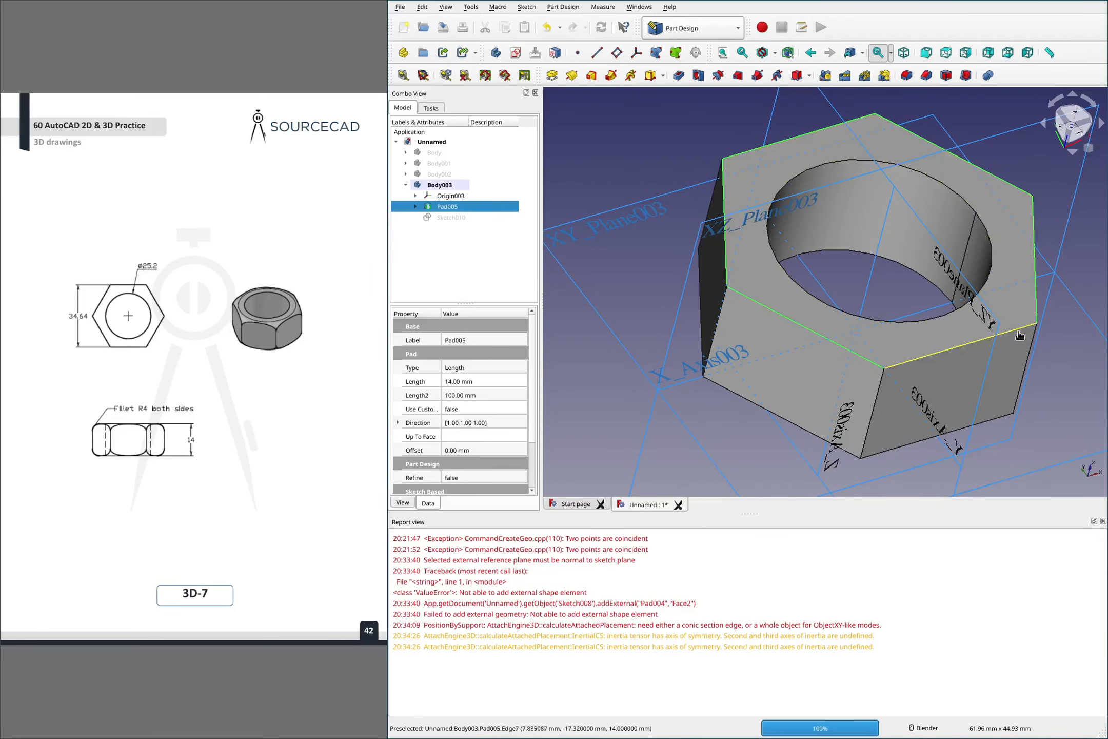
pyautogui.keyDown('ctrl'); pyautogui.click(1015, 301); pyautogui.keyUp('ctrl')
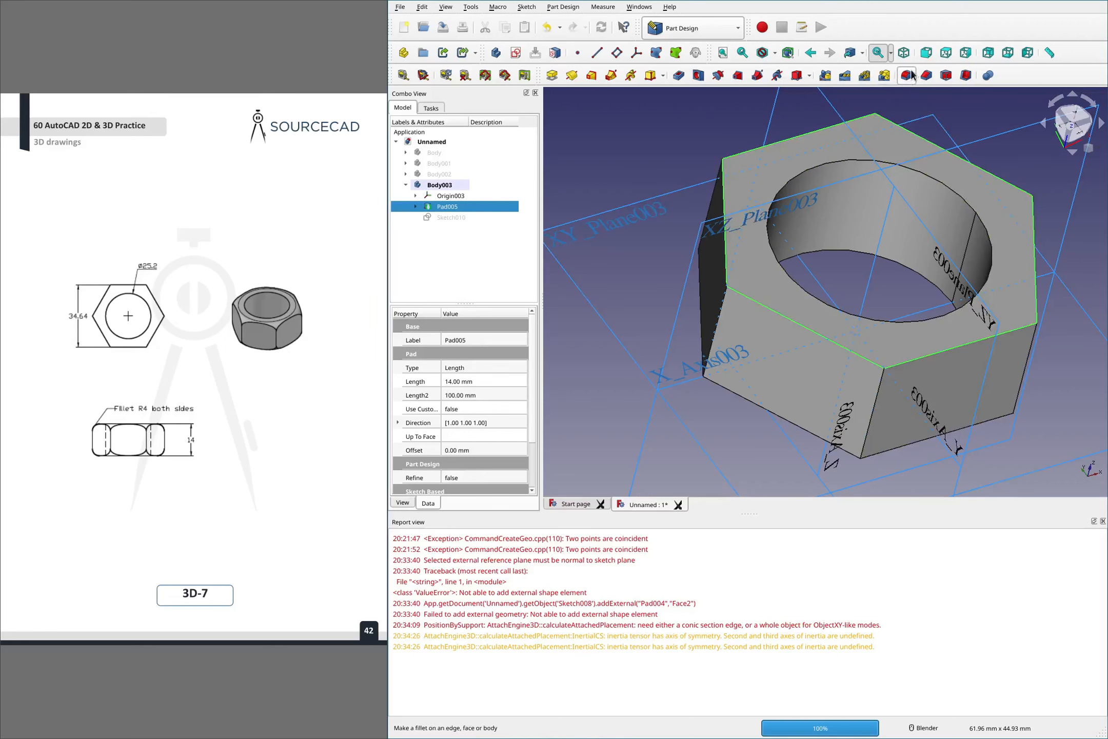
pyautogui.click(907, 75)
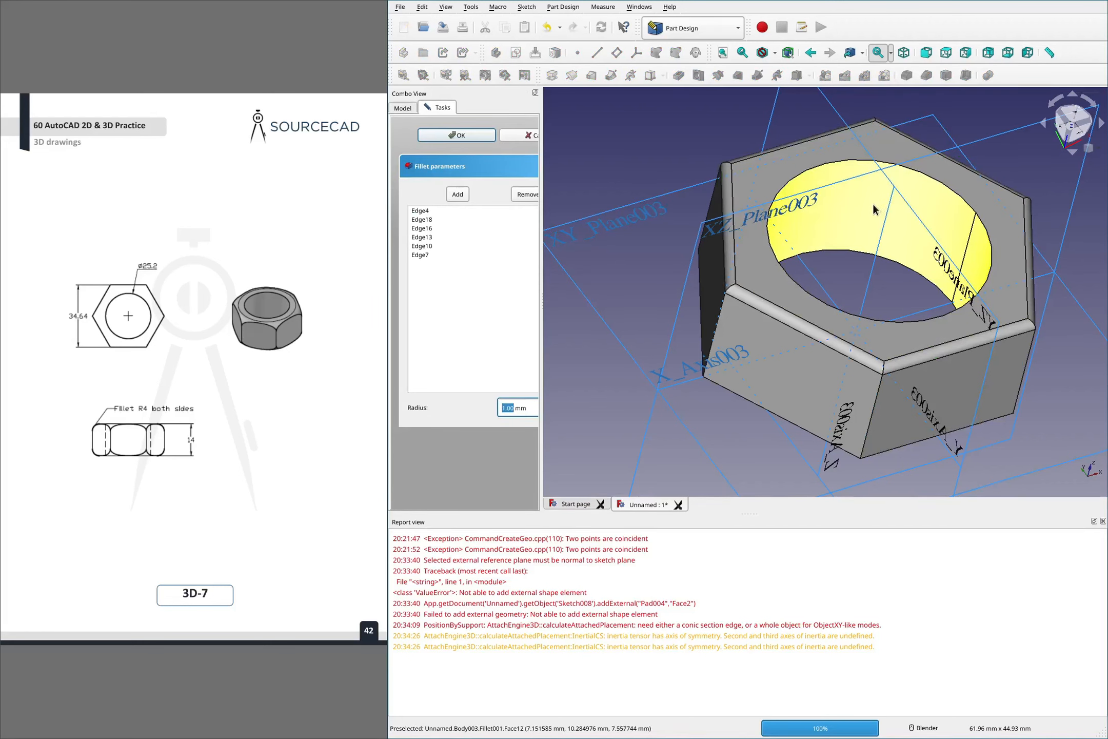
pyautogui.click(532, 137)
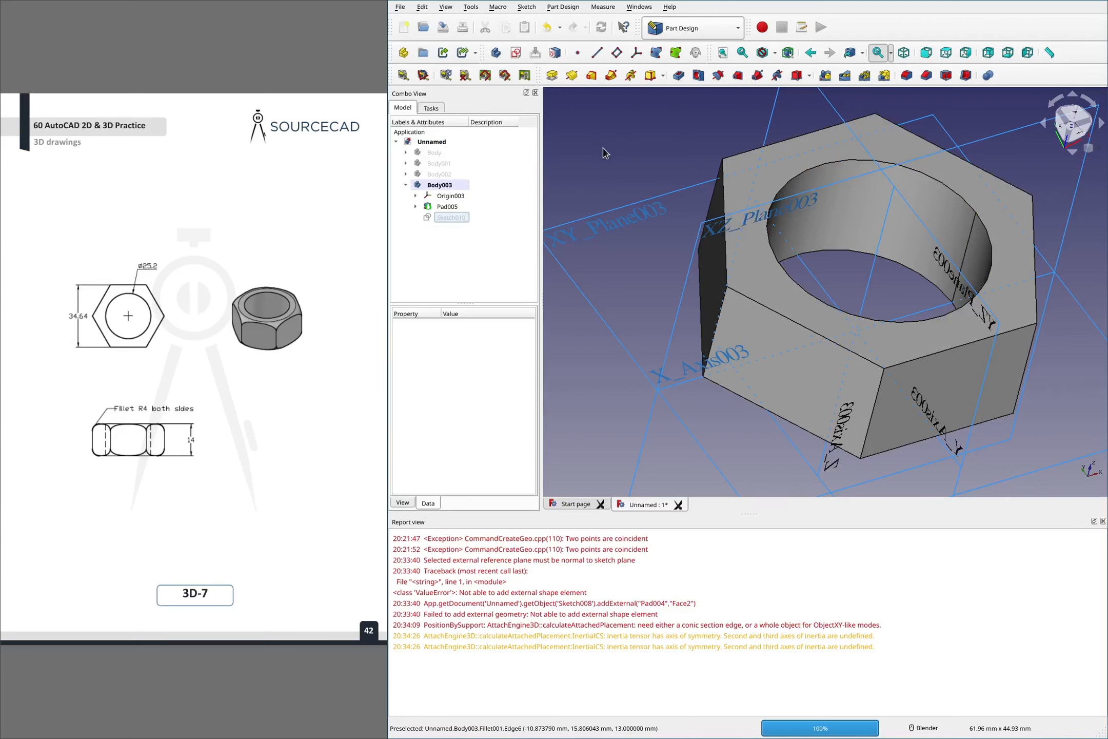
# Show the corner profile sketch, reopen it for editing and switch it to section view
pyautogui.click(442, 217)
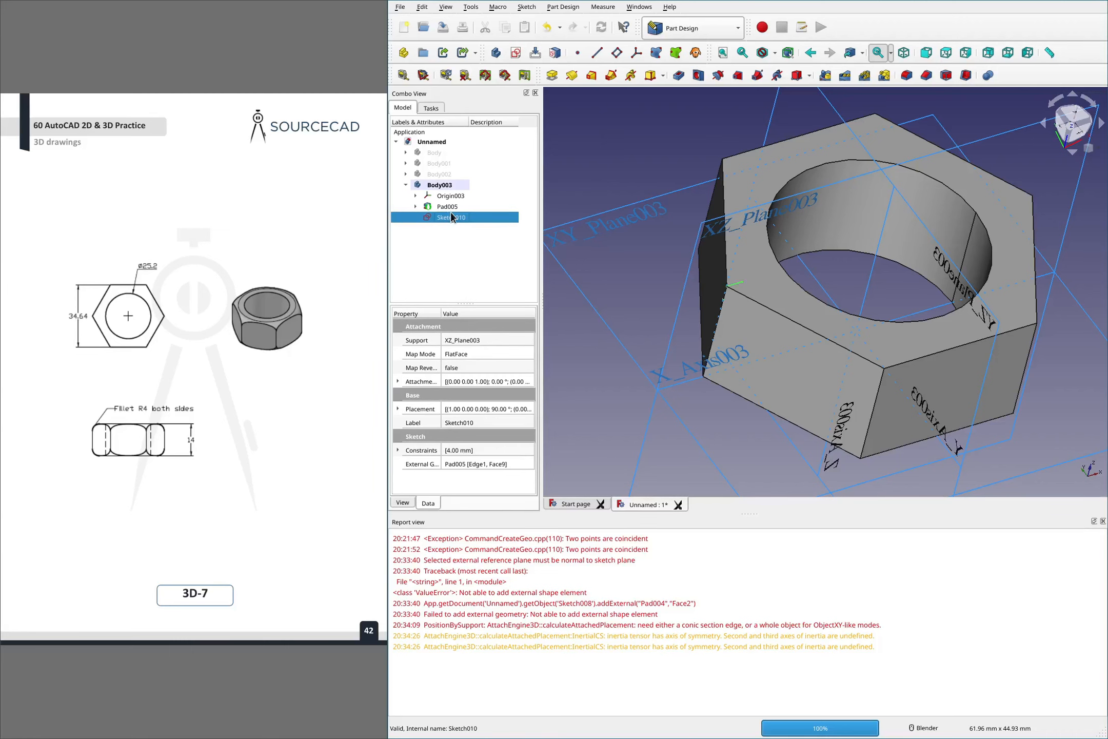
pyautogui.rightClick(465, 214)
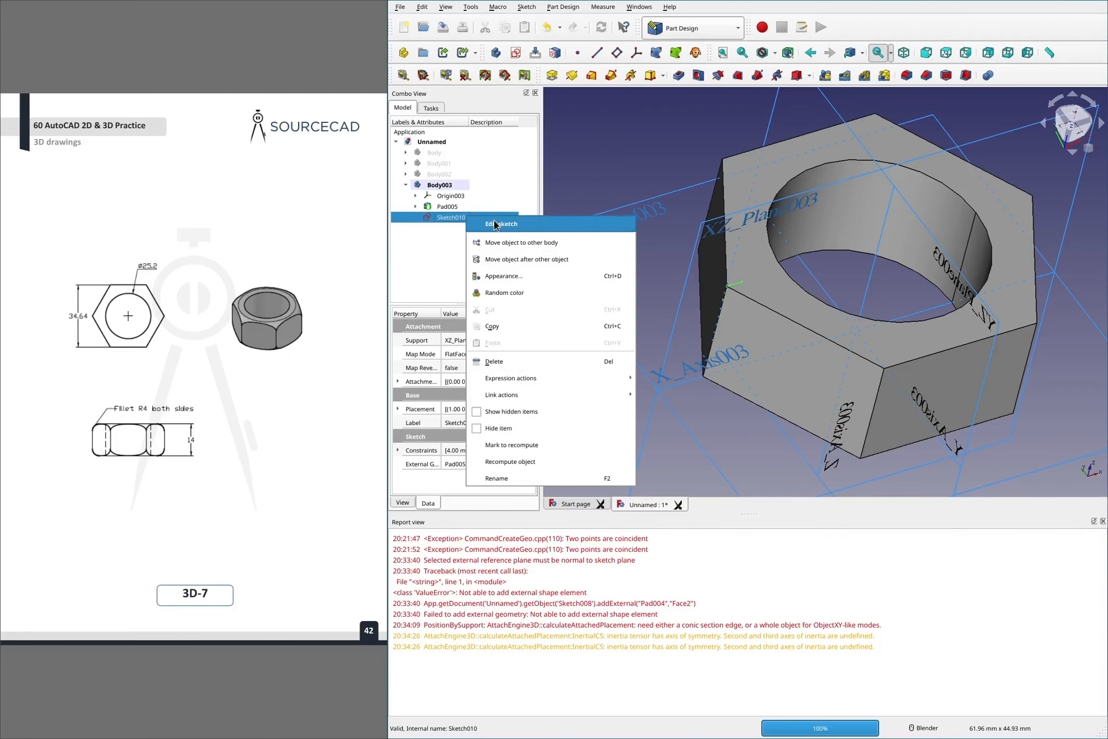
pyautogui.click(513, 223)
pyautogui.scroll(5, 676, 223)
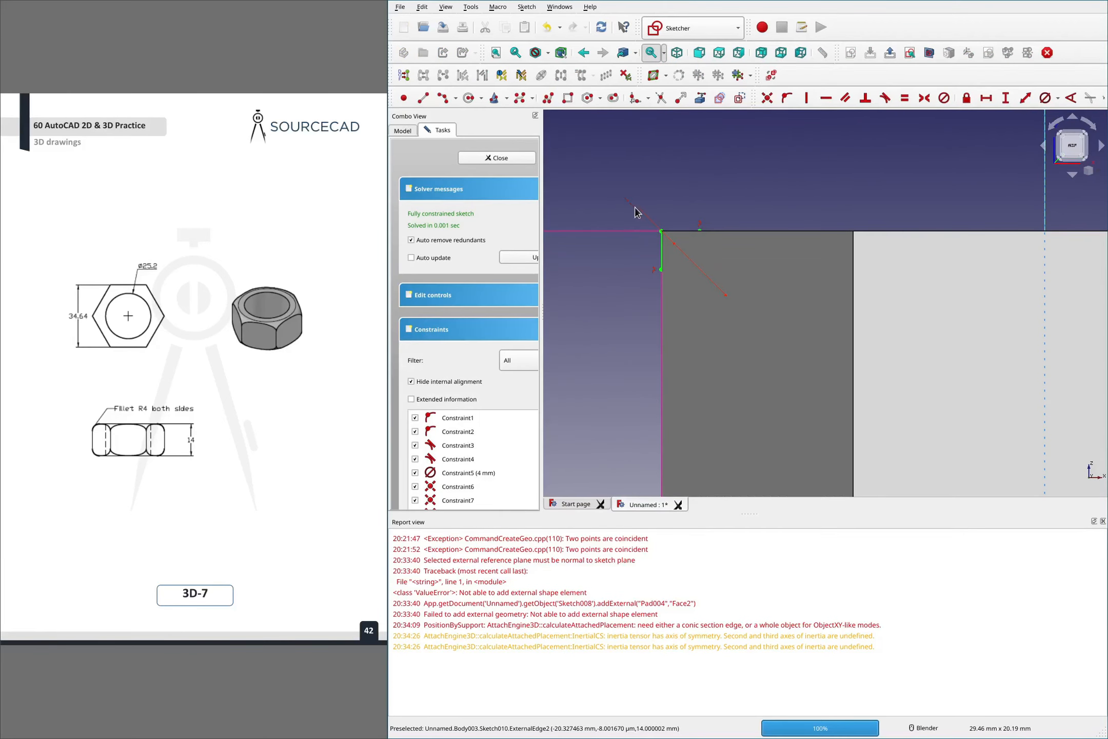
pyautogui.scroll(4, 660, 218)
pyautogui.scroll(-4, 645, 195)
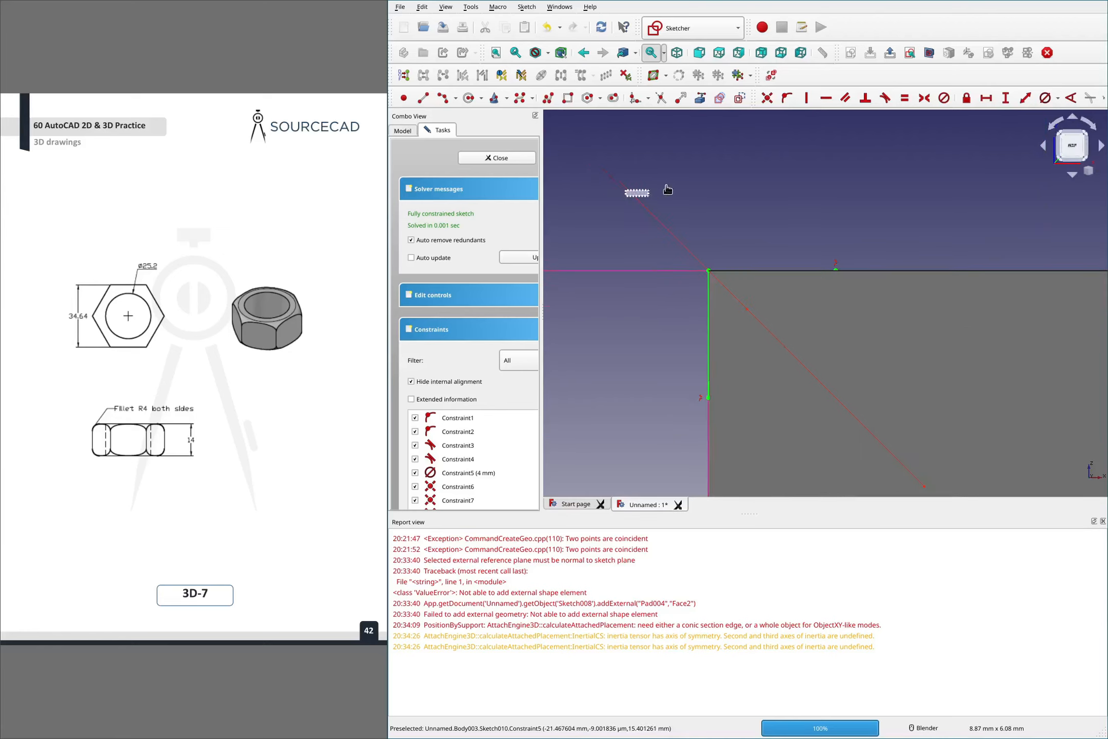
pyautogui.scroll(-5, 700, 239)
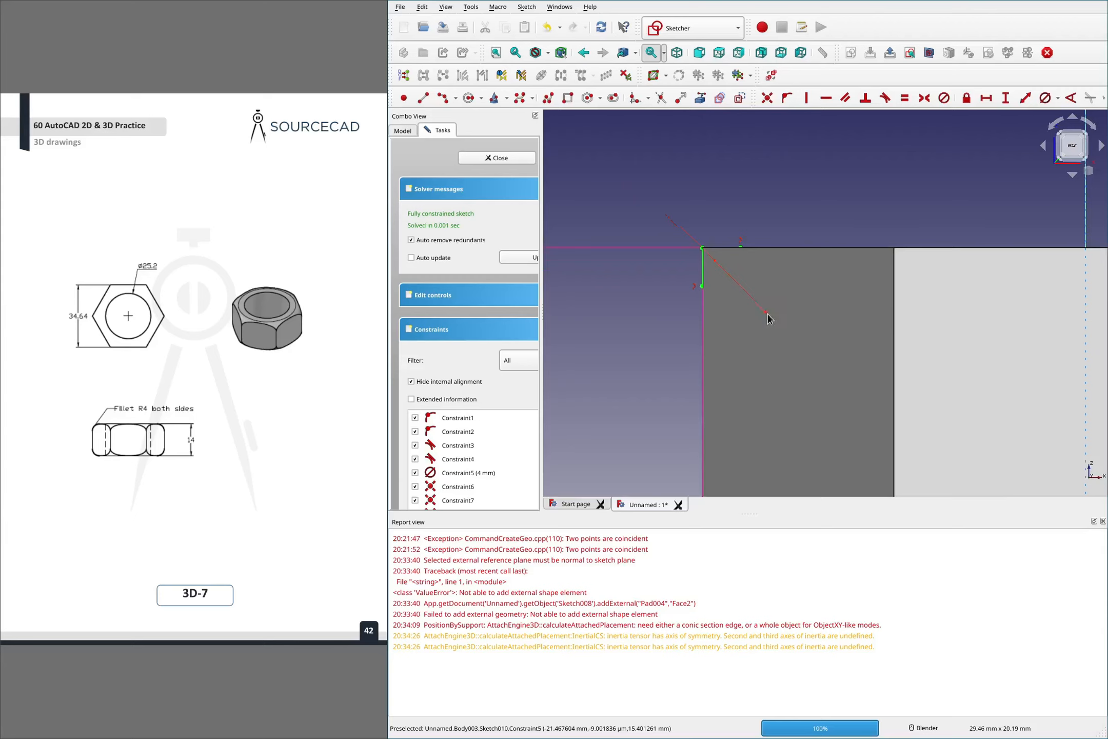
pyautogui.click(930, 53)
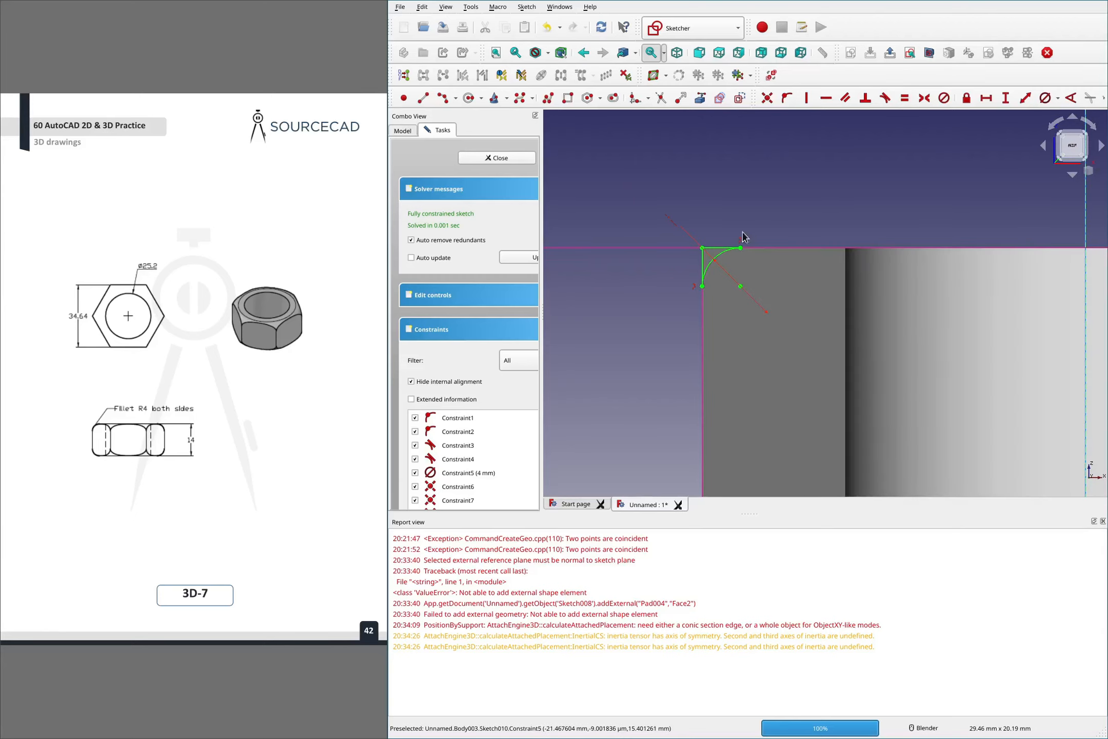
# Delete the 4 mm diameter constraint from the corner arc
pyautogui.doubleClick(679, 227)
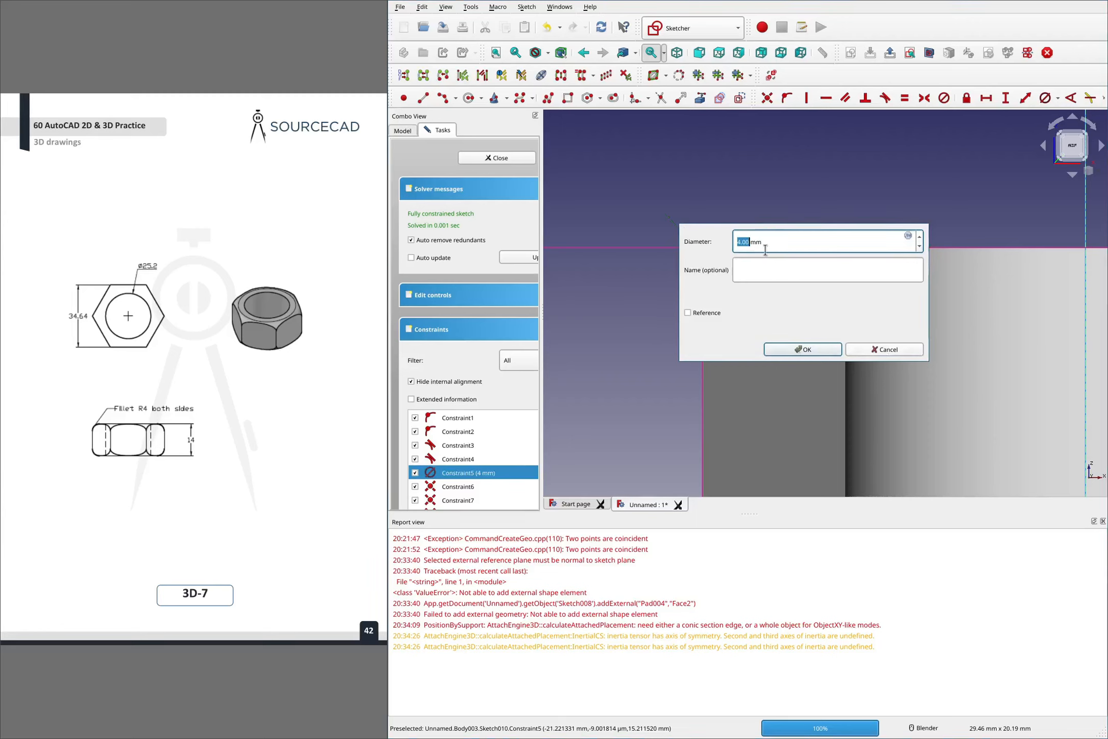
pyautogui.click(895, 349)
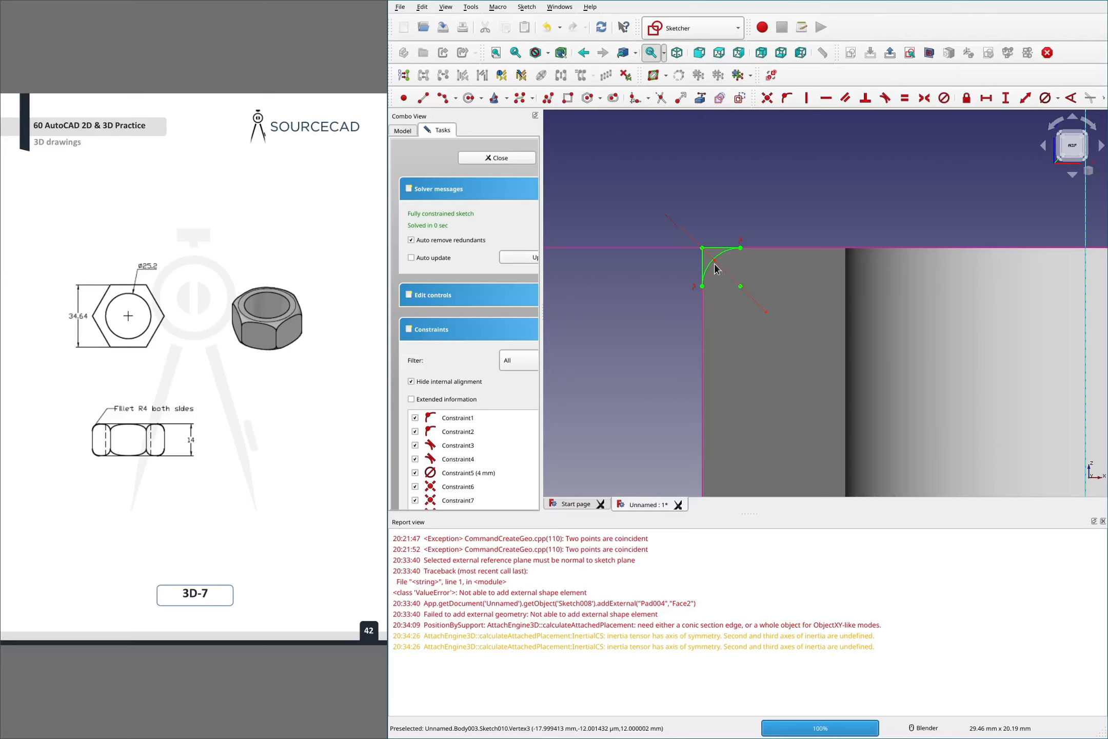
pyautogui.click(678, 229)
pyautogui.press('Delete')
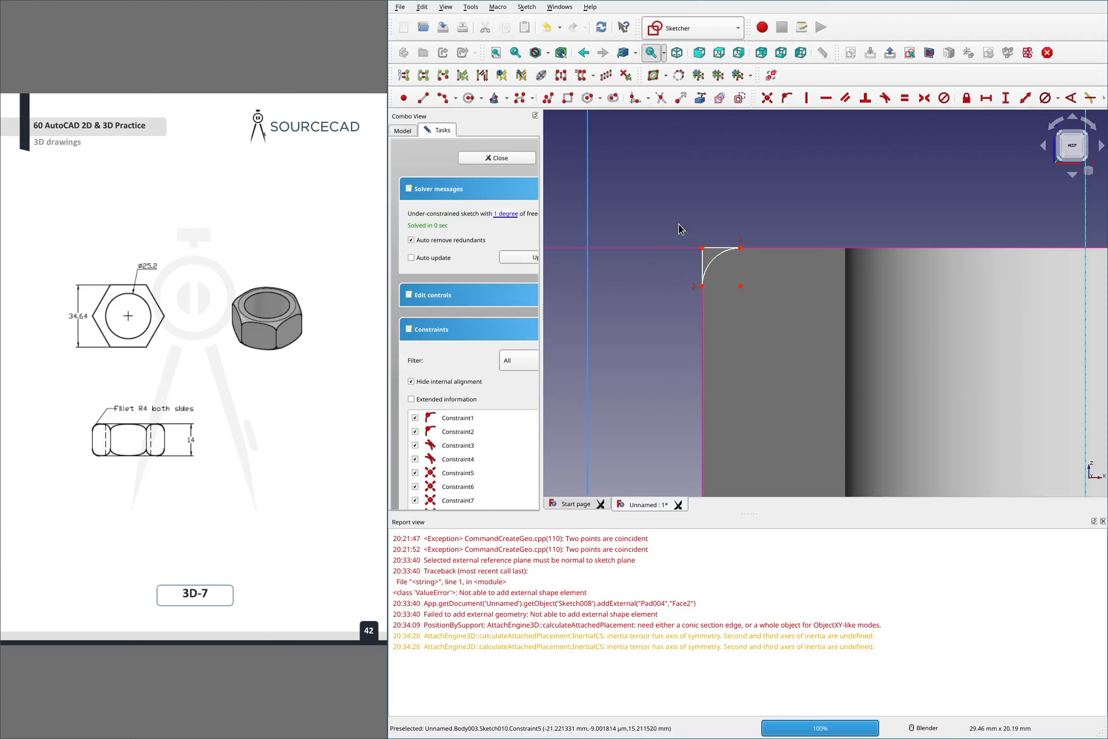
# Constrain the corner arc's radius to 4 mm and close the sketch
pyautogui.click(722, 258)
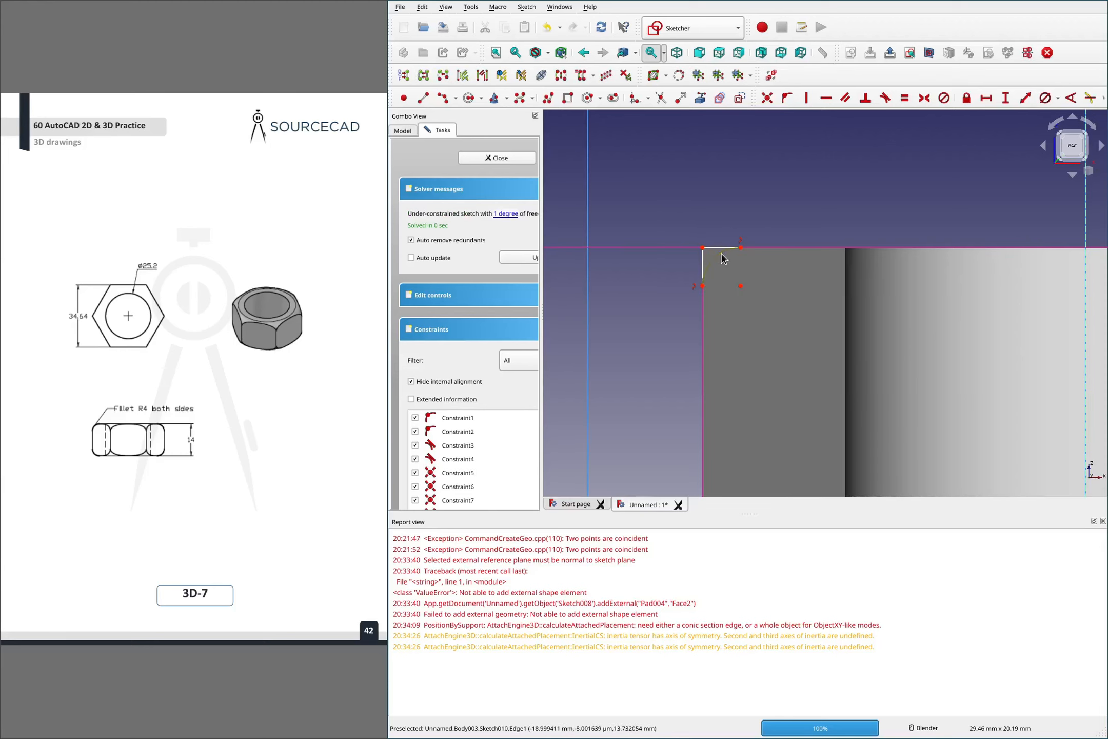
pyautogui.press('k')
pyautogui.press('o')
pyautogui.click(923, 383)
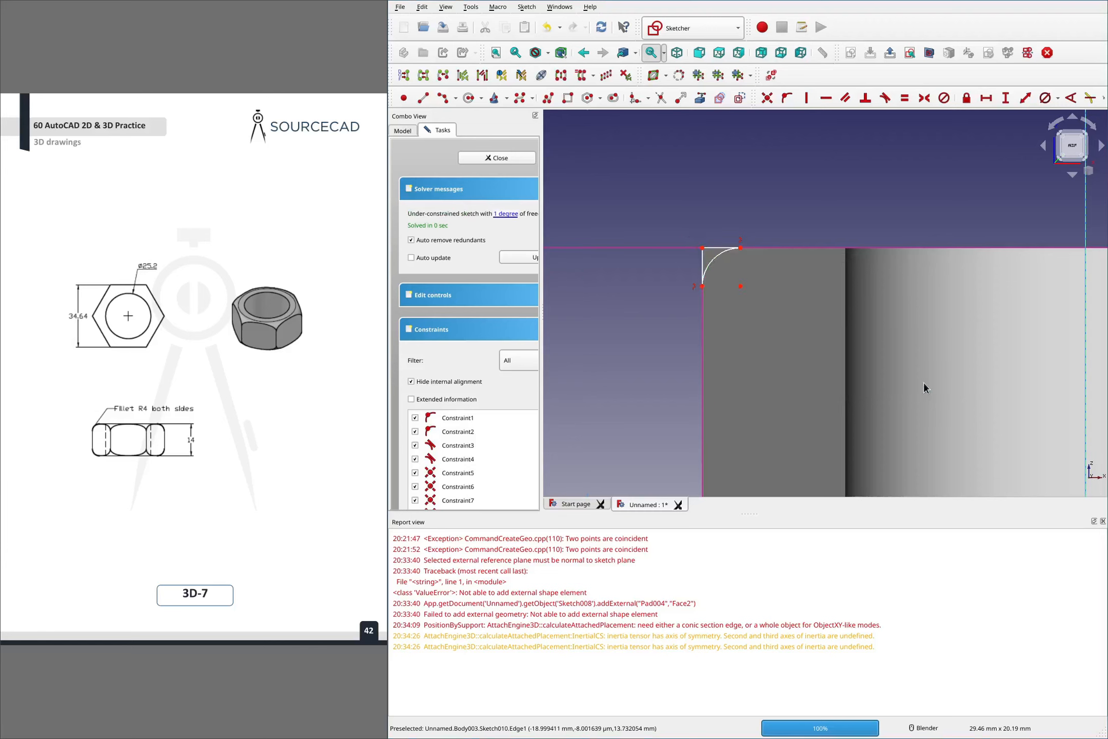
pyautogui.click(1058, 100)
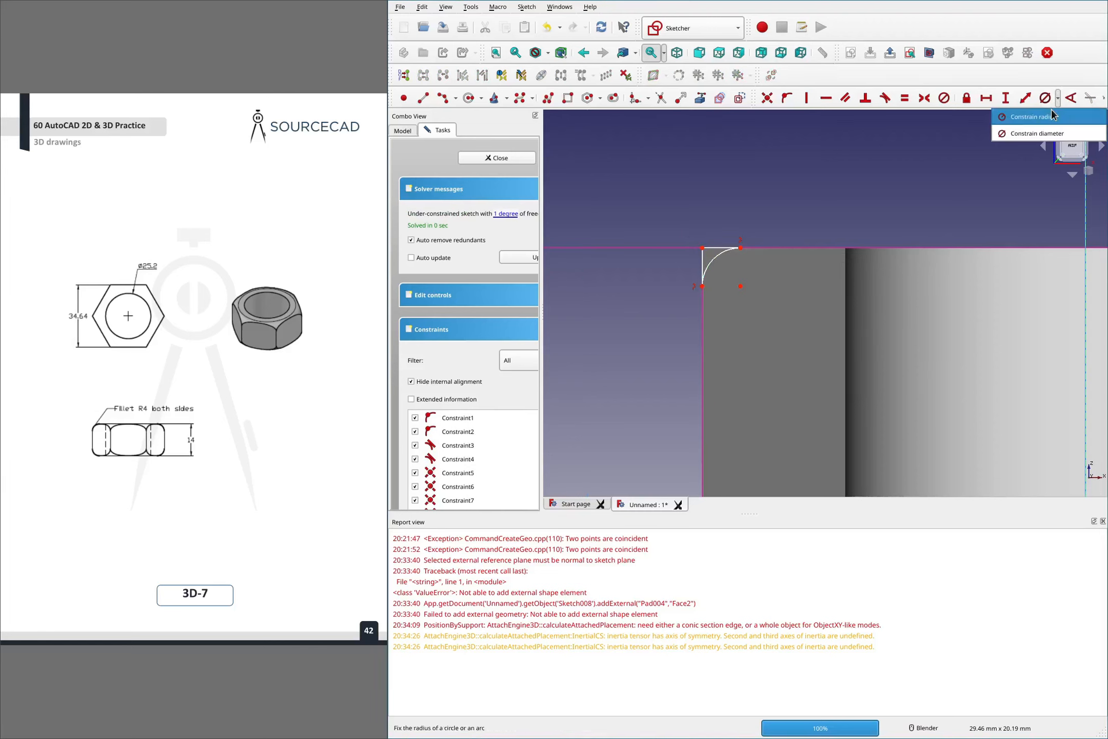
pyautogui.click(1062, 132)
pyautogui.click(709, 260)
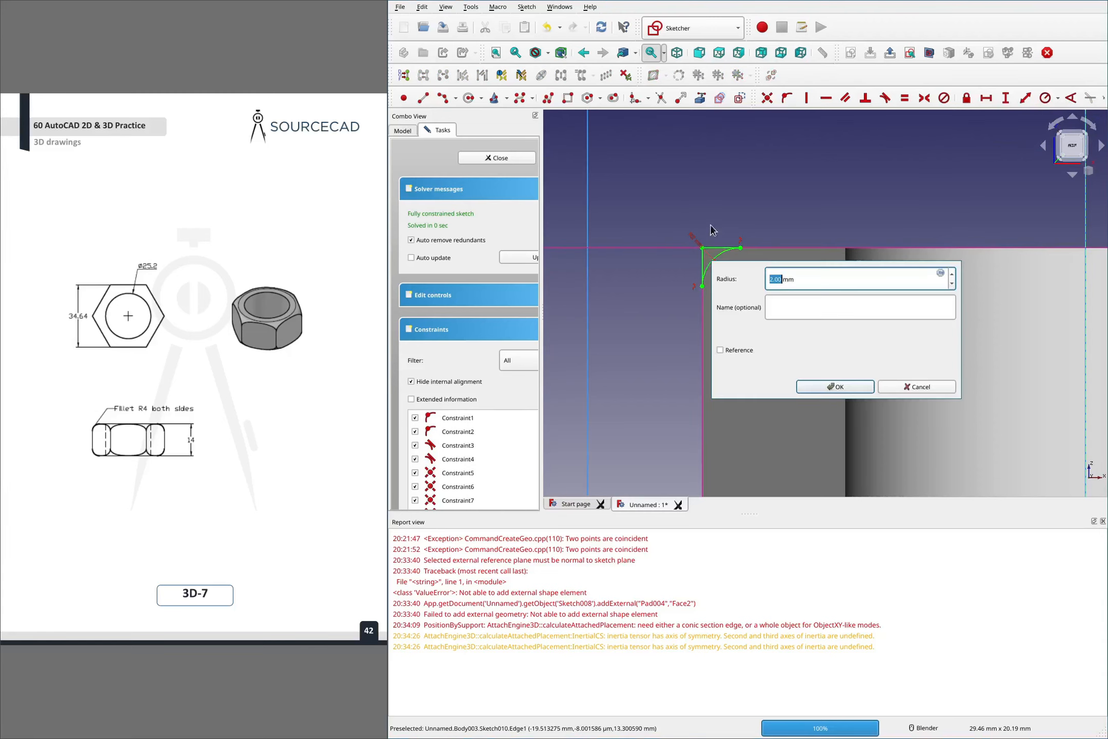
pyautogui.write('4')
pyautogui.click(836, 387)
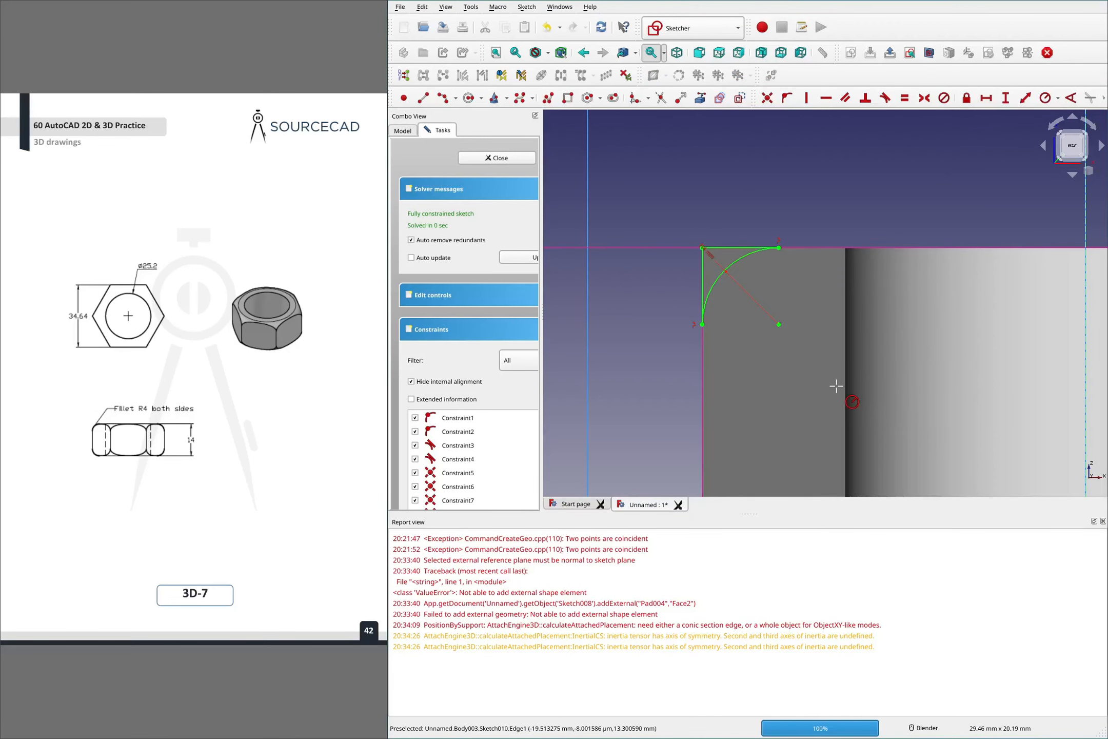
pyautogui.click(496, 158)
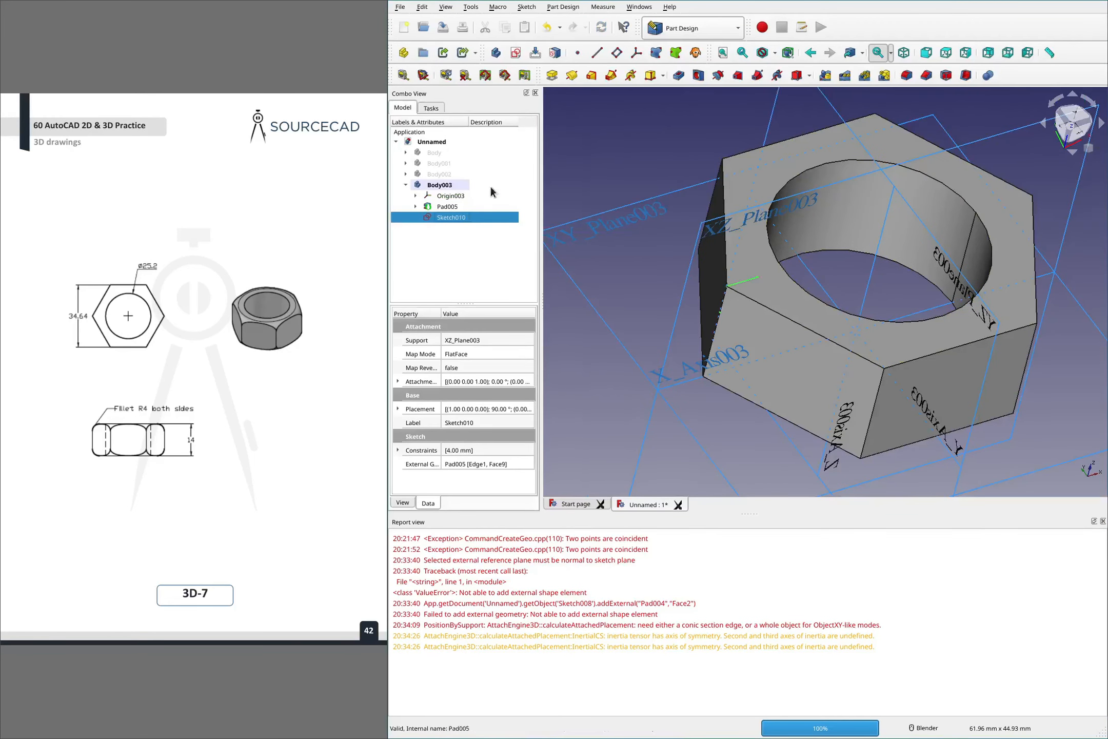
pyautogui.click(699, 81)
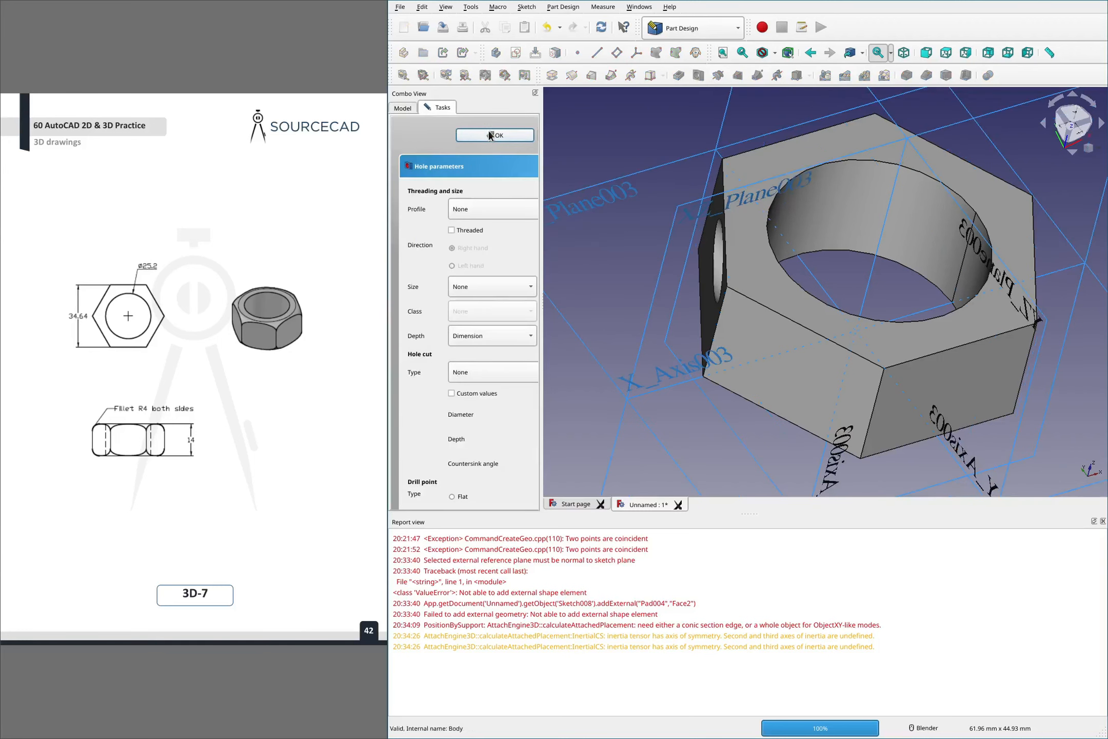
pyautogui.click(490, 134)
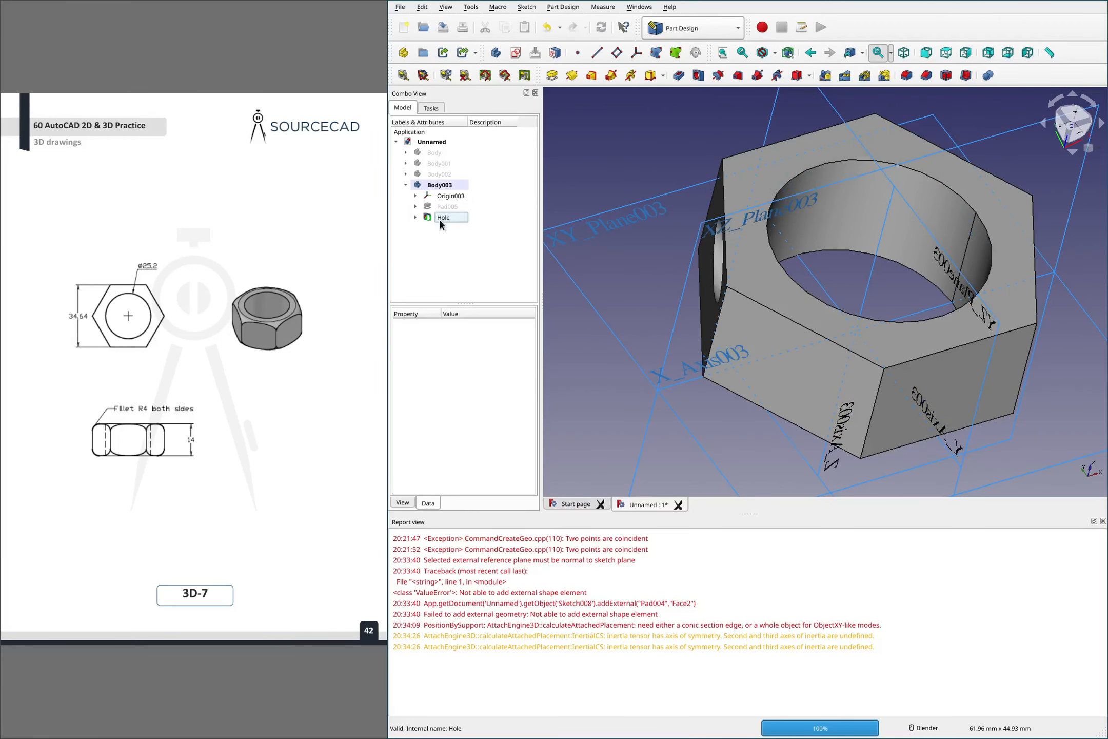
pyautogui.hotkey('ctrl', 'z')
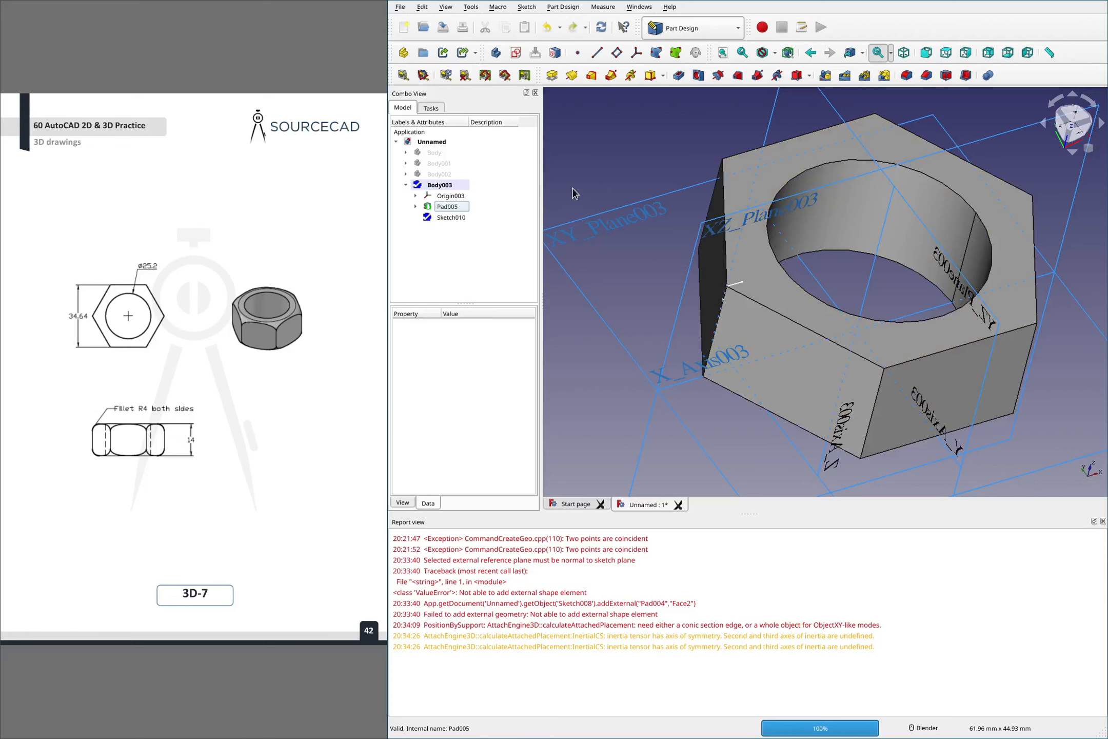
# Cut the nut's top edge with a reversed 360° groove of the corner profile about the vertical sketch axis
pyautogui.click(452, 217)
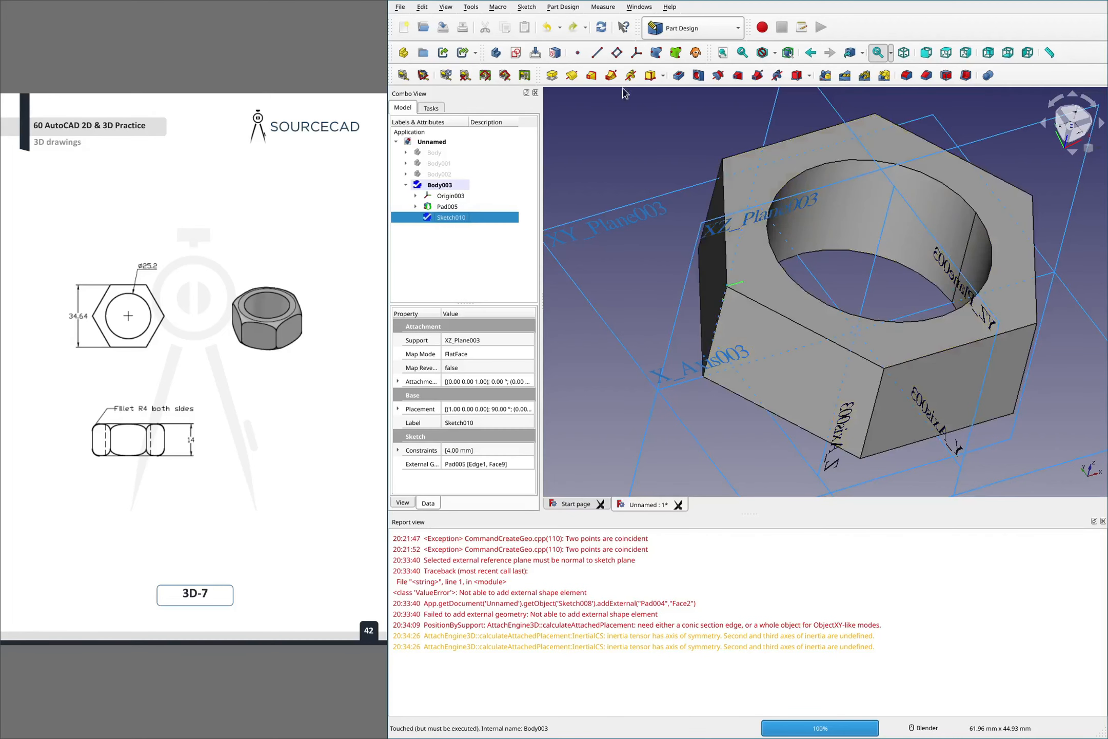
pyautogui.click(579, 145)
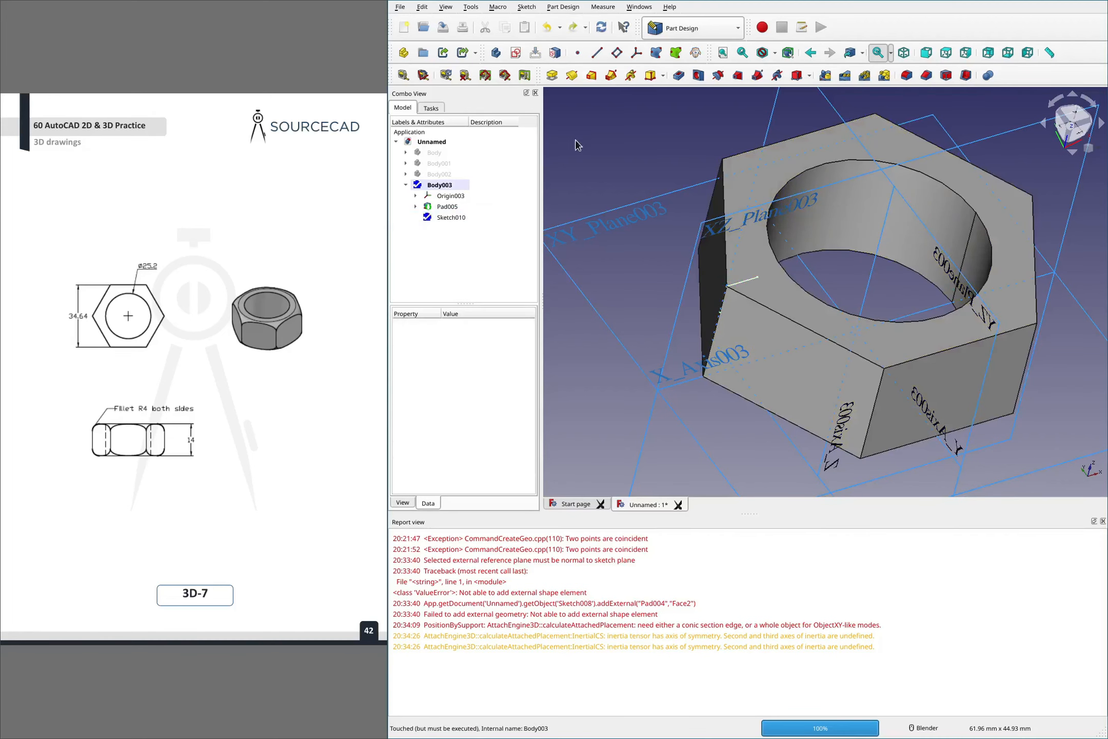
pyautogui.click(438, 220)
pyautogui.click(718, 75)
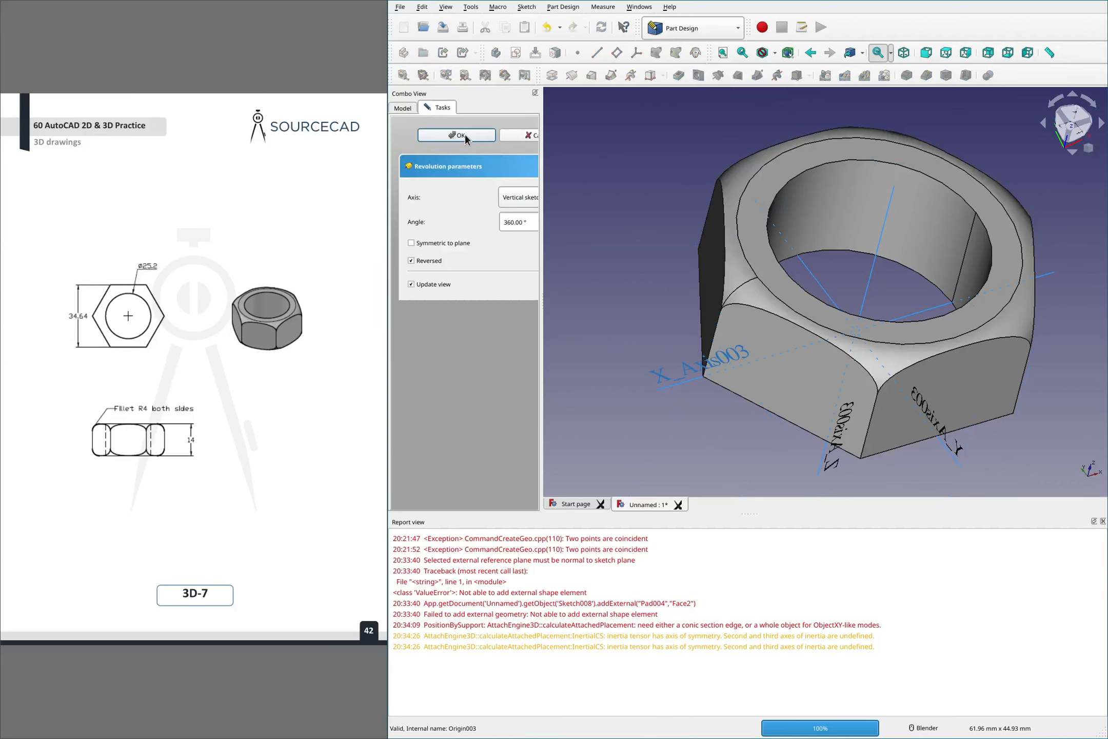
pyautogui.click(459, 135)
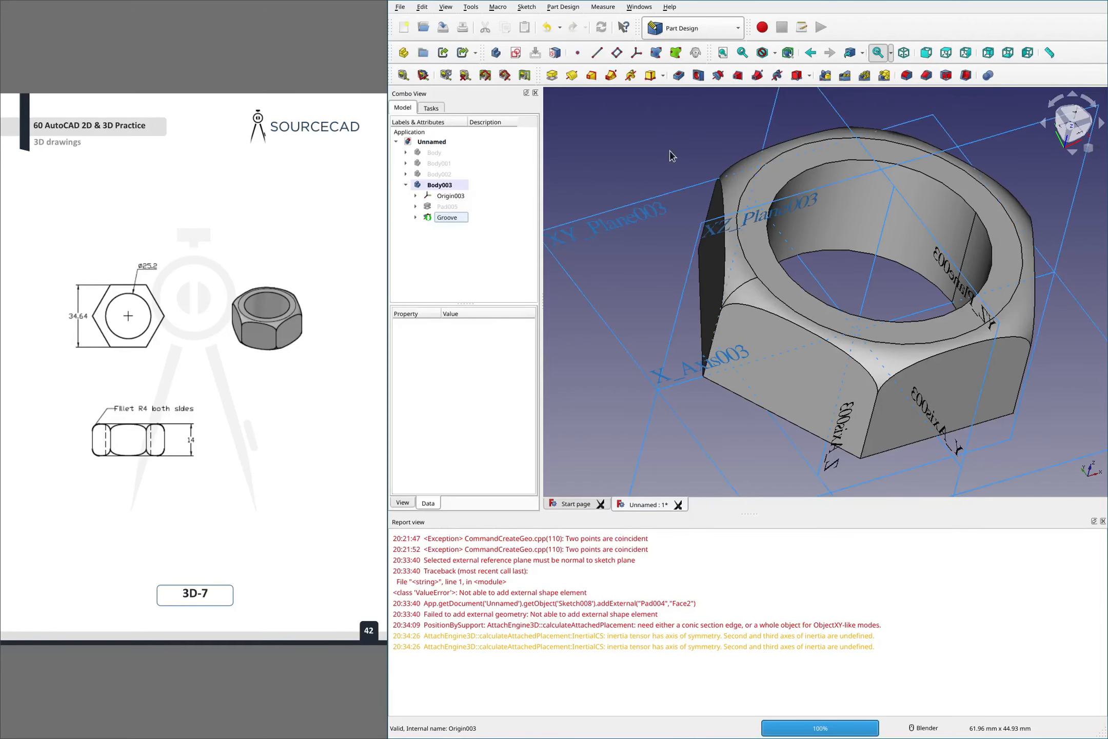
# Create a datum plane attached to the nut body's XY plane in Plane face mode
pyautogui.scroll(-2, 733, 194)
pyautogui.moveTo(863, 306)
pyautogui.mouseDown(button='middle')
pyautogui.moveTo(845, 294)
pyautogui.moveTo(915, 292)
pyautogui.moveTo(913, 251)
pyautogui.moveTo(902, 249)
pyautogui.moveTo(872, 293)
pyautogui.mouseUp(button='middle')
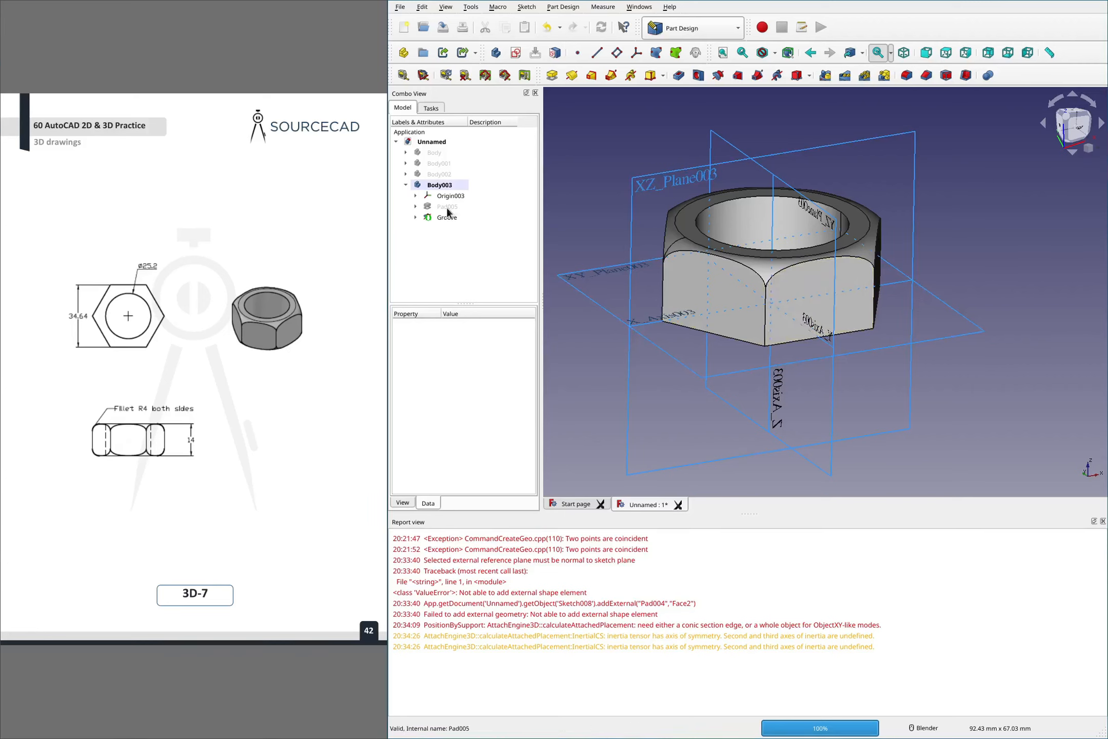
pyautogui.click(691, 374)
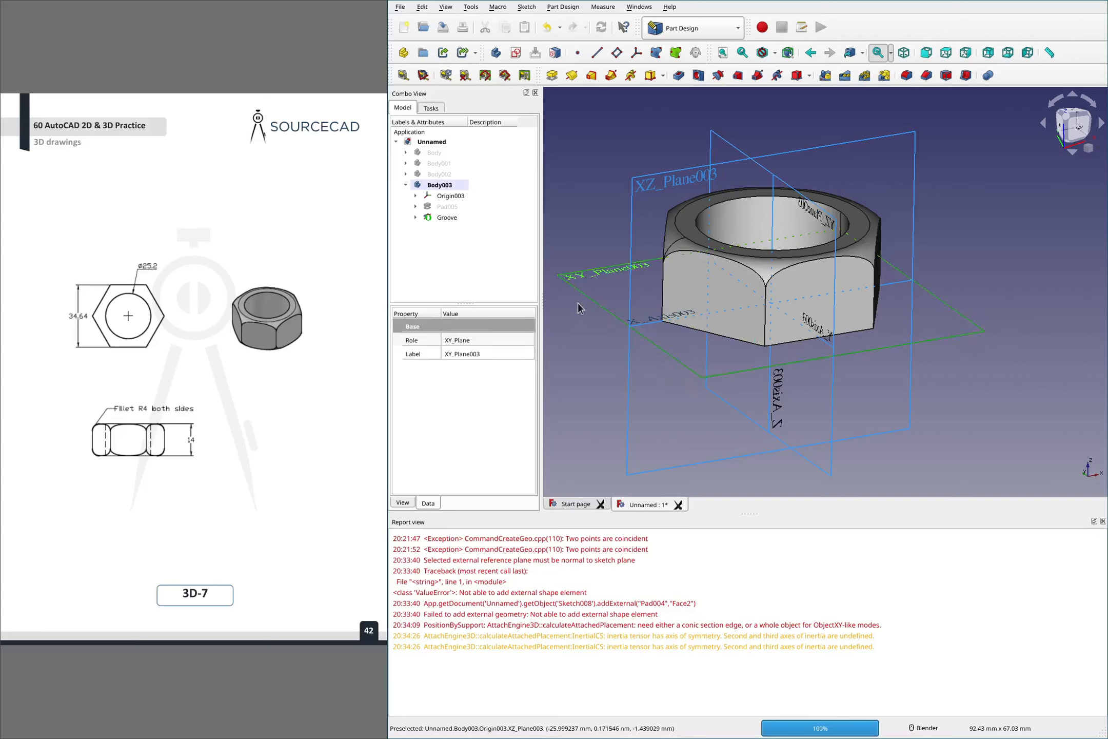
pyautogui.click(416, 206)
pyautogui.click(446, 207)
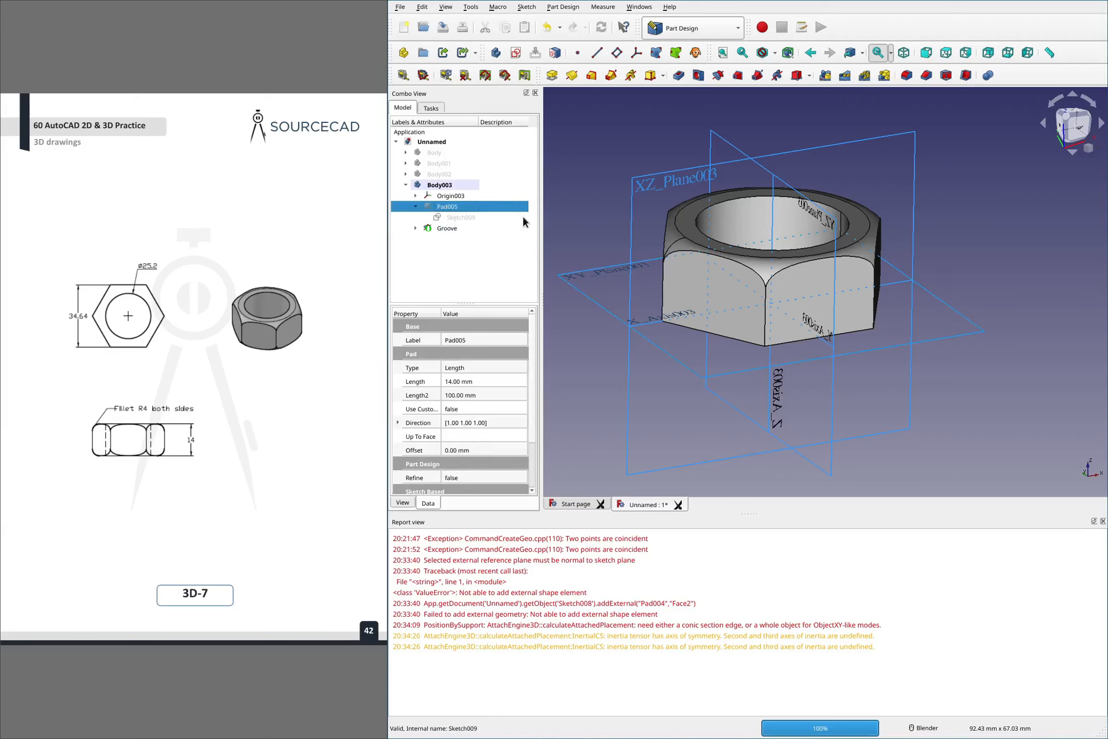
pyautogui.click(602, 188)
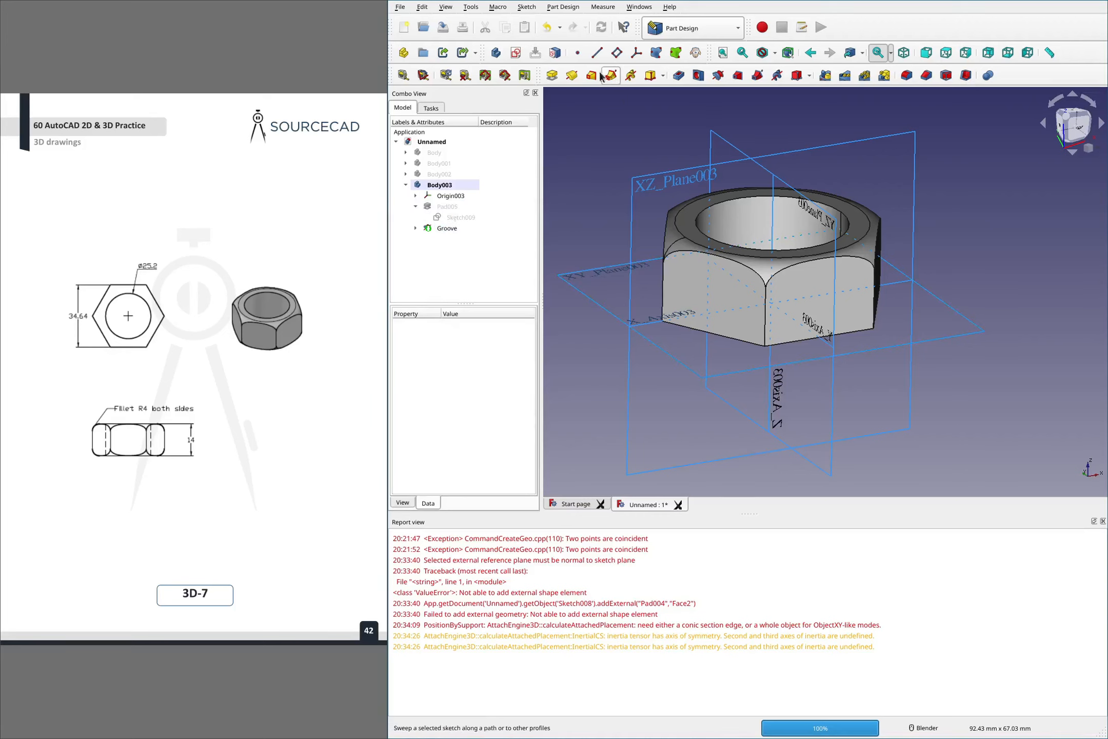
pyautogui.click(617, 52)
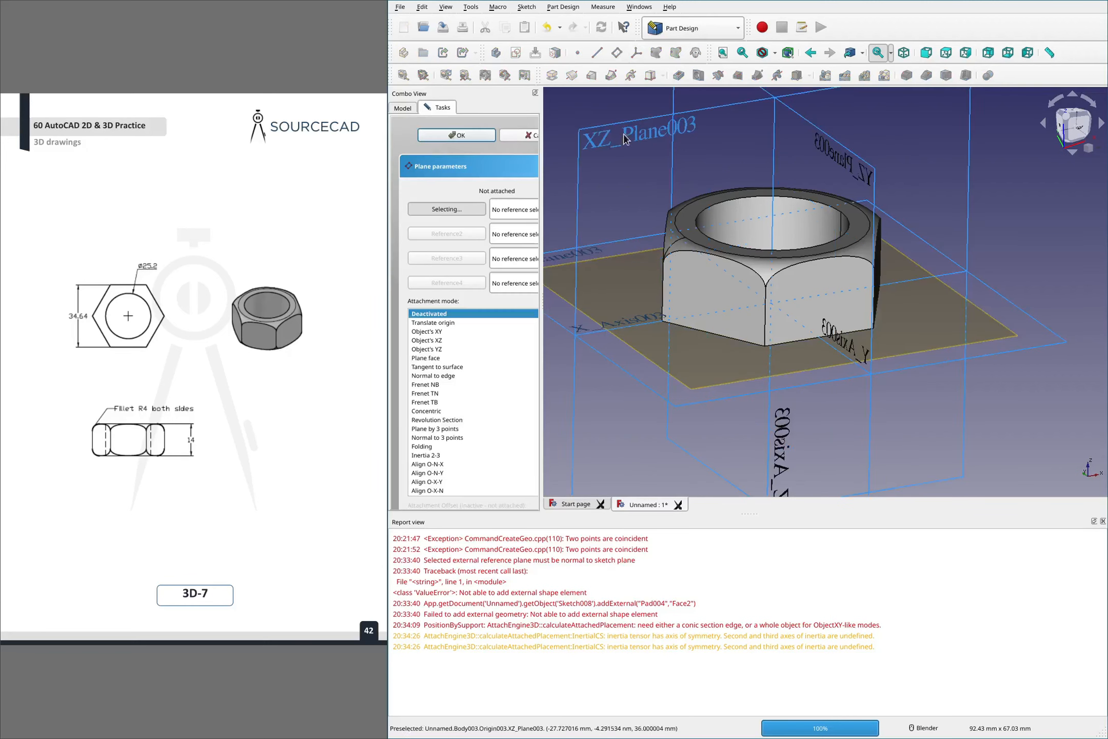
pyautogui.click(650, 388)
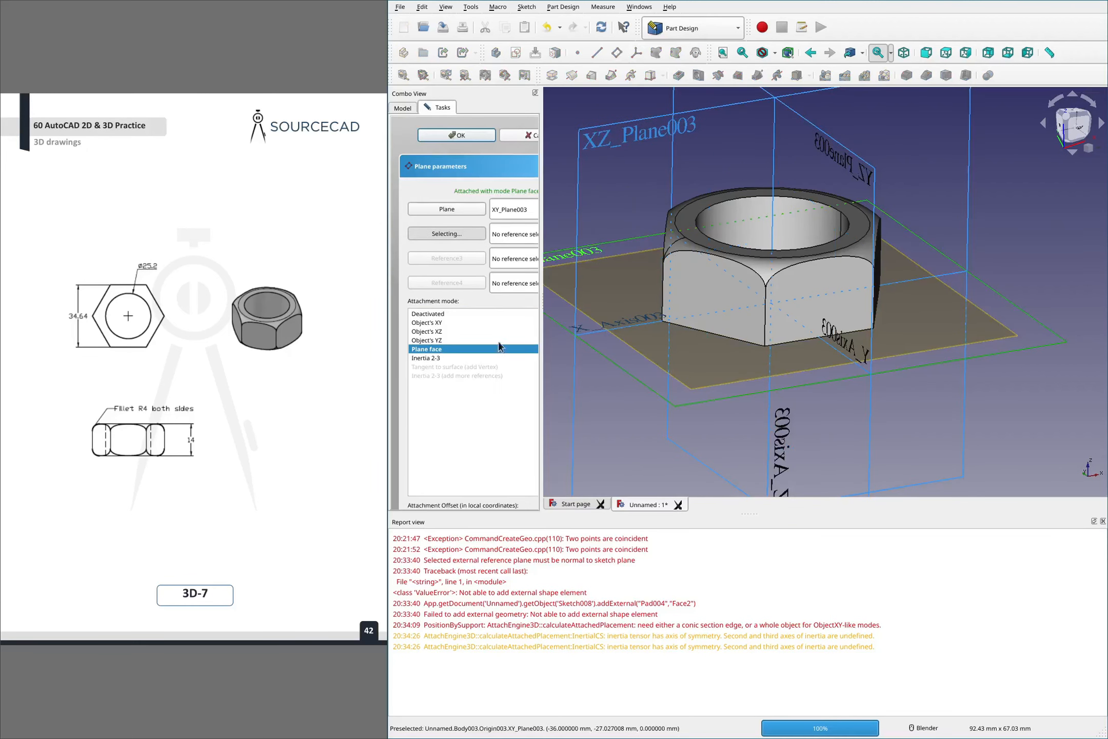
# Try stepping the datum plane's x, y and z attachment offsets, returning each to 0 mm
pyautogui.scroll(-5, 485, 296)
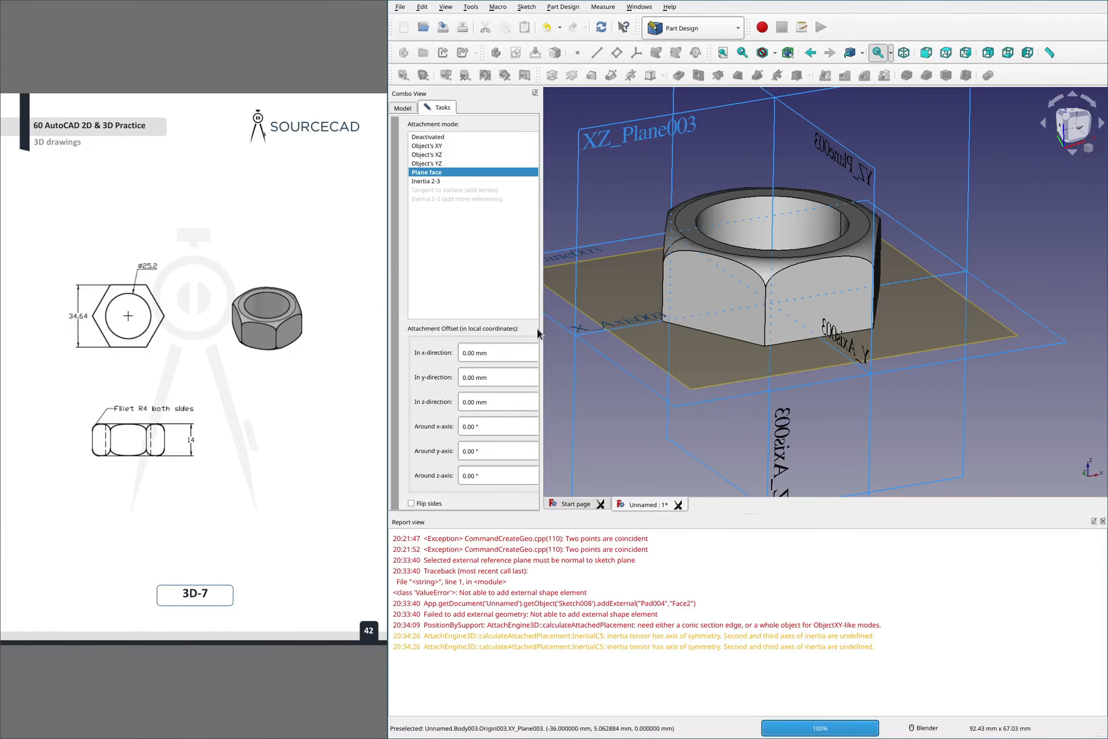
pyautogui.moveTo(540, 327); pyautogui.dragTo(672, 315)
pyautogui.click(636, 350)
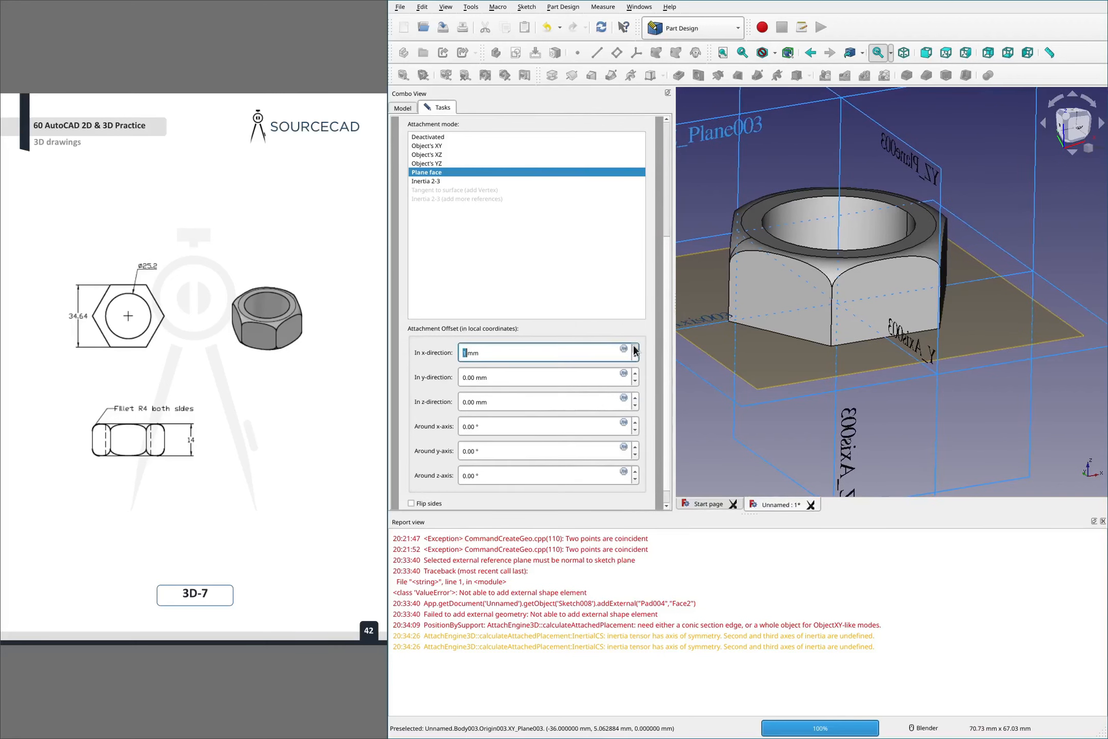
pyautogui.click(636, 356)
pyautogui.click(636, 376)
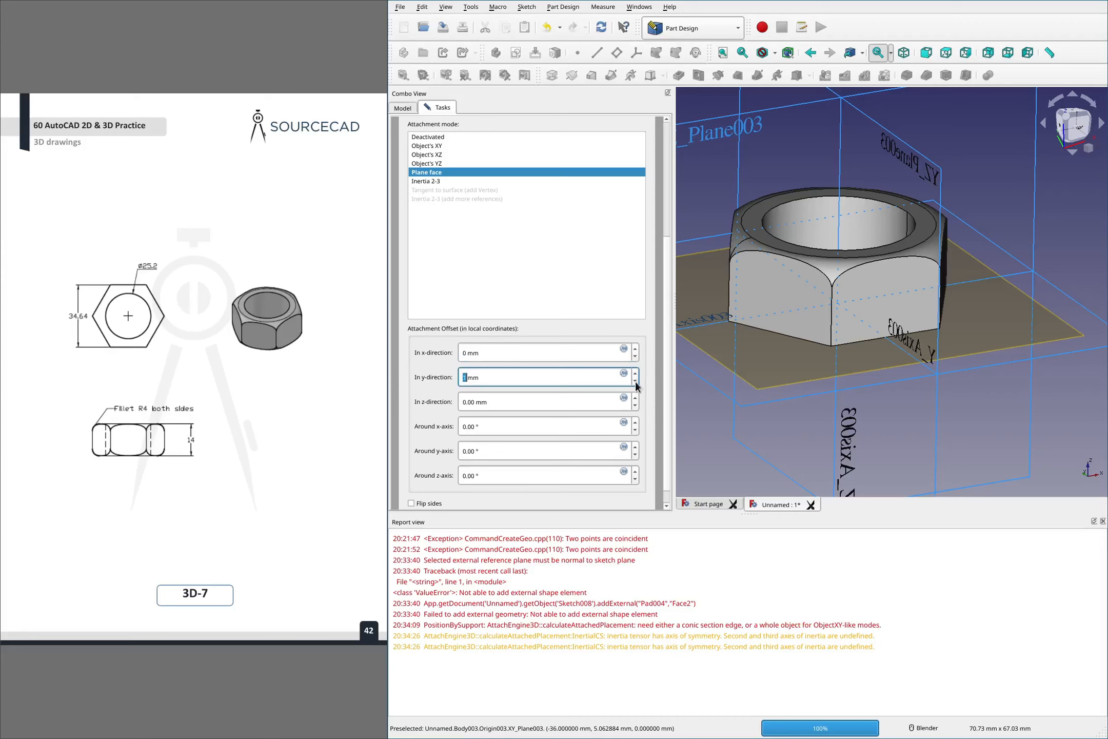
pyautogui.click(634, 399)
pyautogui.click(634, 398)
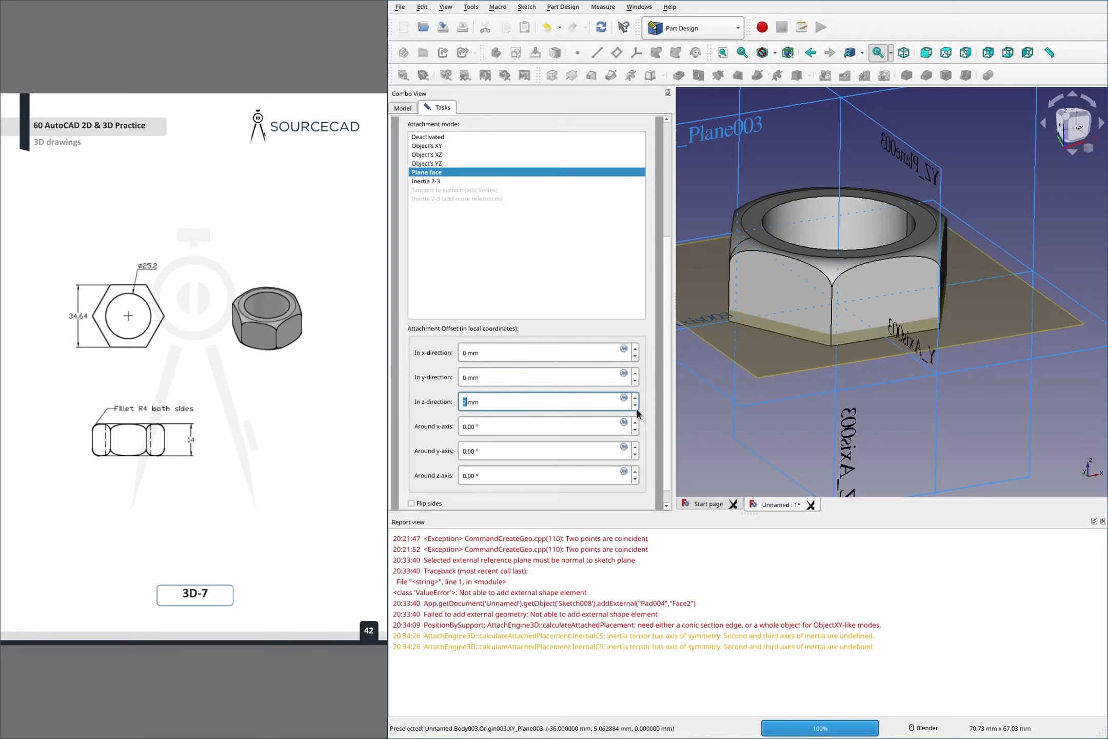
pyautogui.click(636, 406)
pyautogui.click(635, 405)
# Set the datum plane's z-direction offset to the expression Pad.Length
pyautogui.click(623, 398)
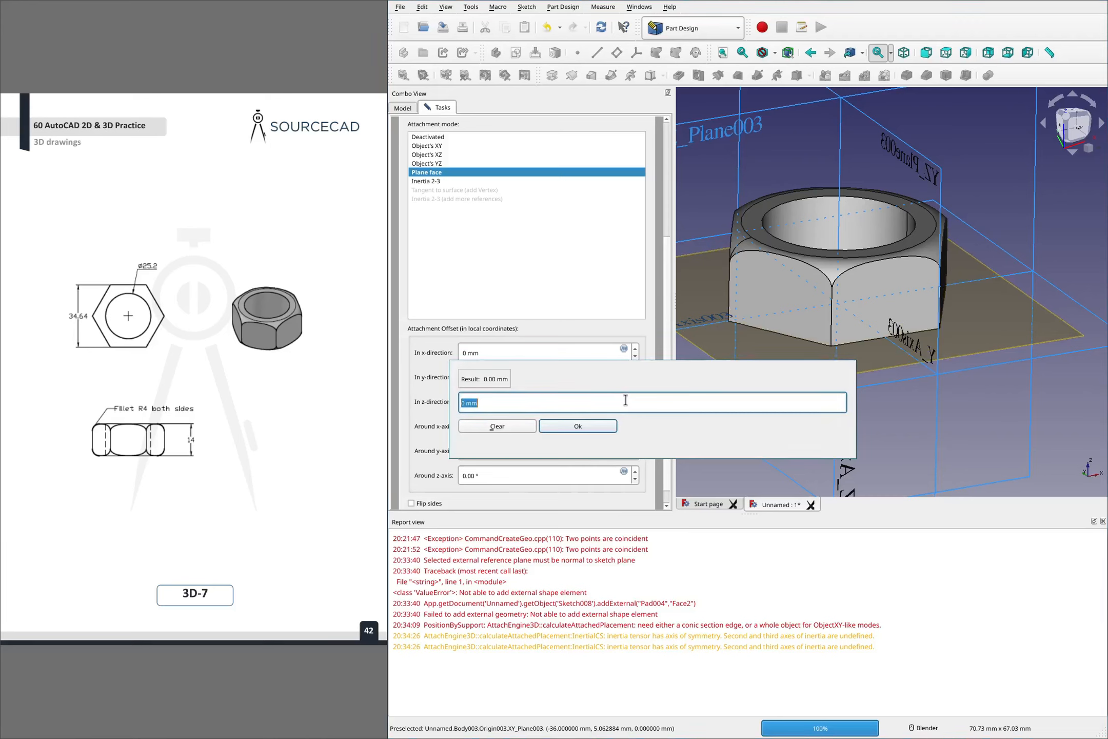
pyautogui.write('Pad.')
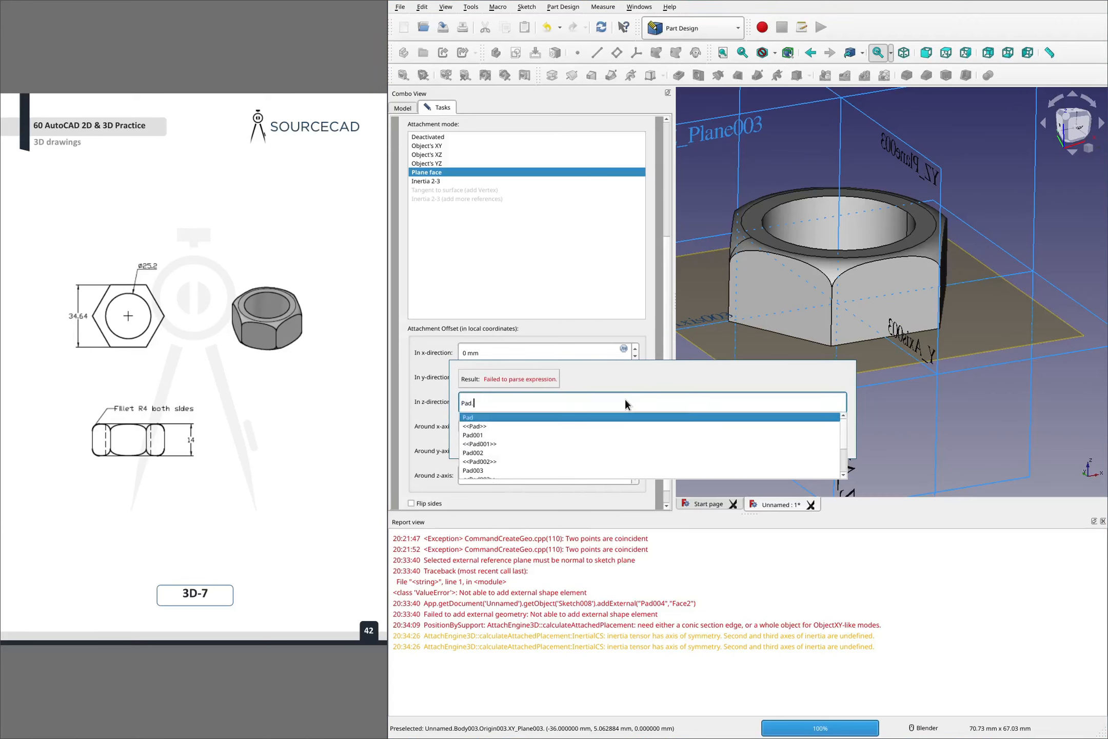
pyautogui.press('BackSpace')
pyautogui.press('BackSpace')
pyautogui.press('BackSpace')
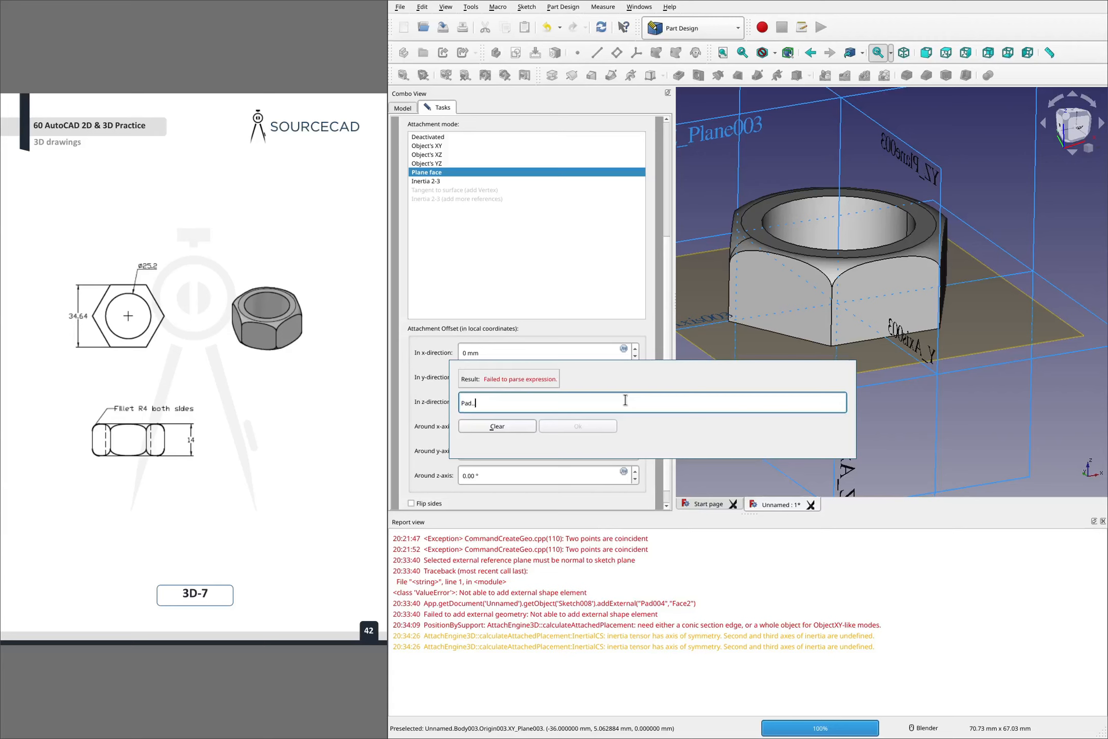
pyautogui.write('.Length')
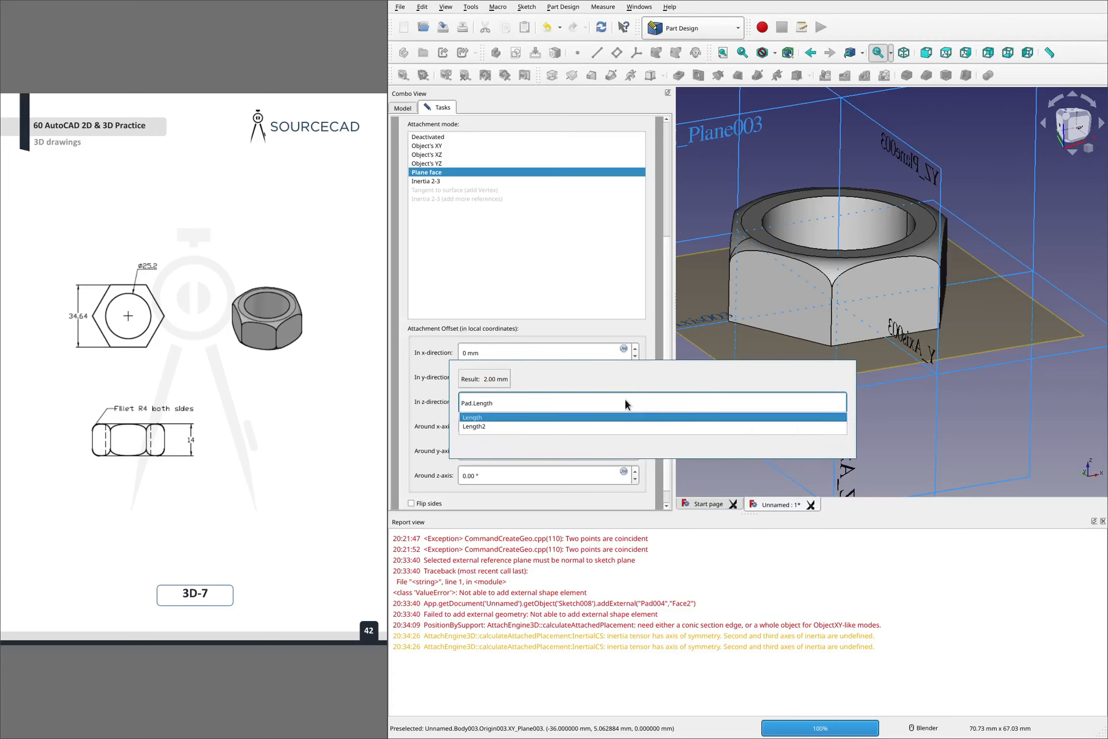
pyautogui.press('Return')
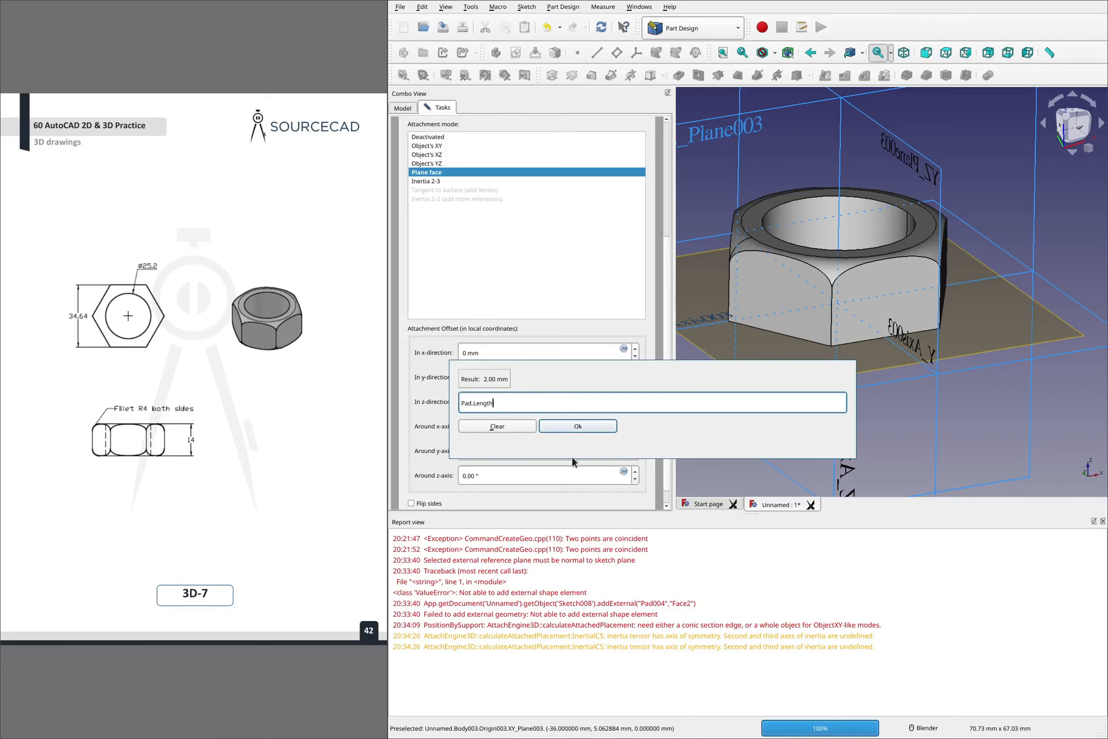
pyautogui.click(594, 430)
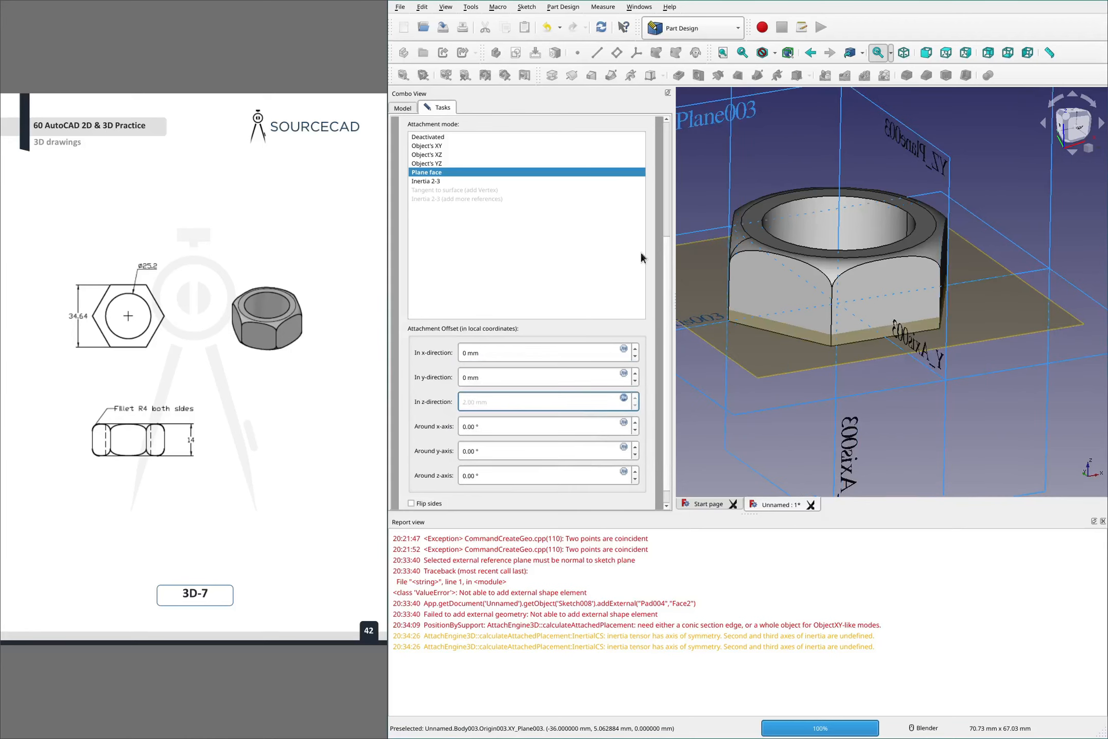
# Replace the datum plane's z-direction offset expression with Pad005.Length, referencing the nut's own pad
pyautogui.click(408, 109)
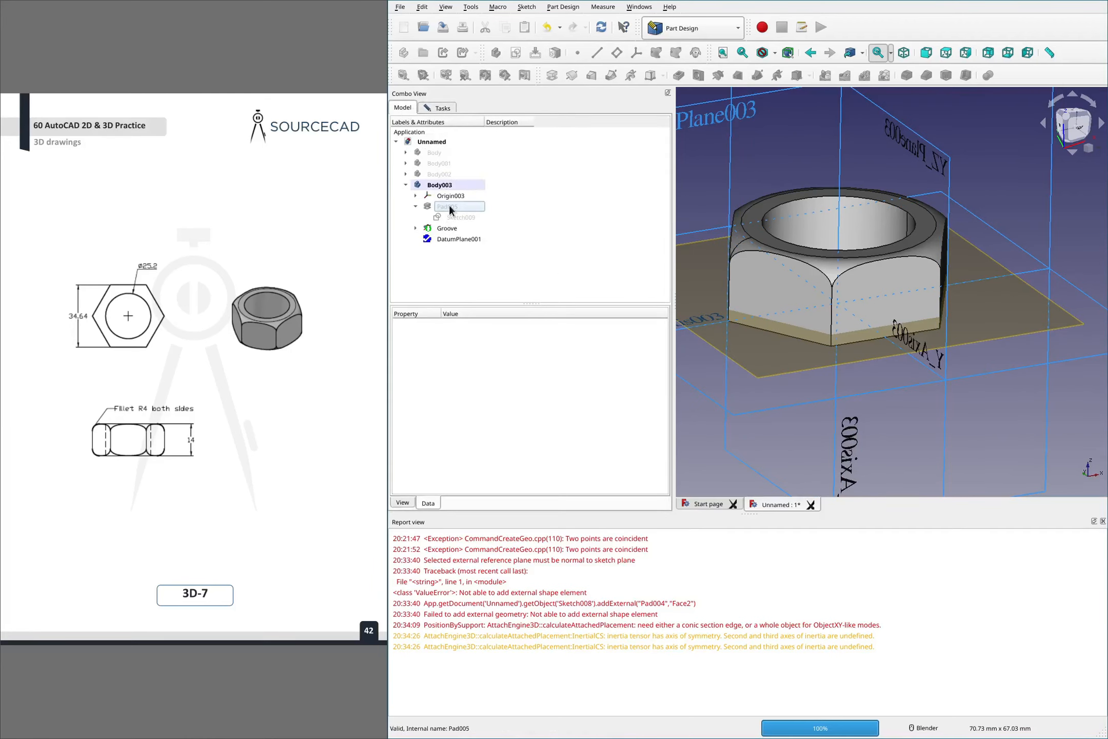
pyautogui.click(439, 109)
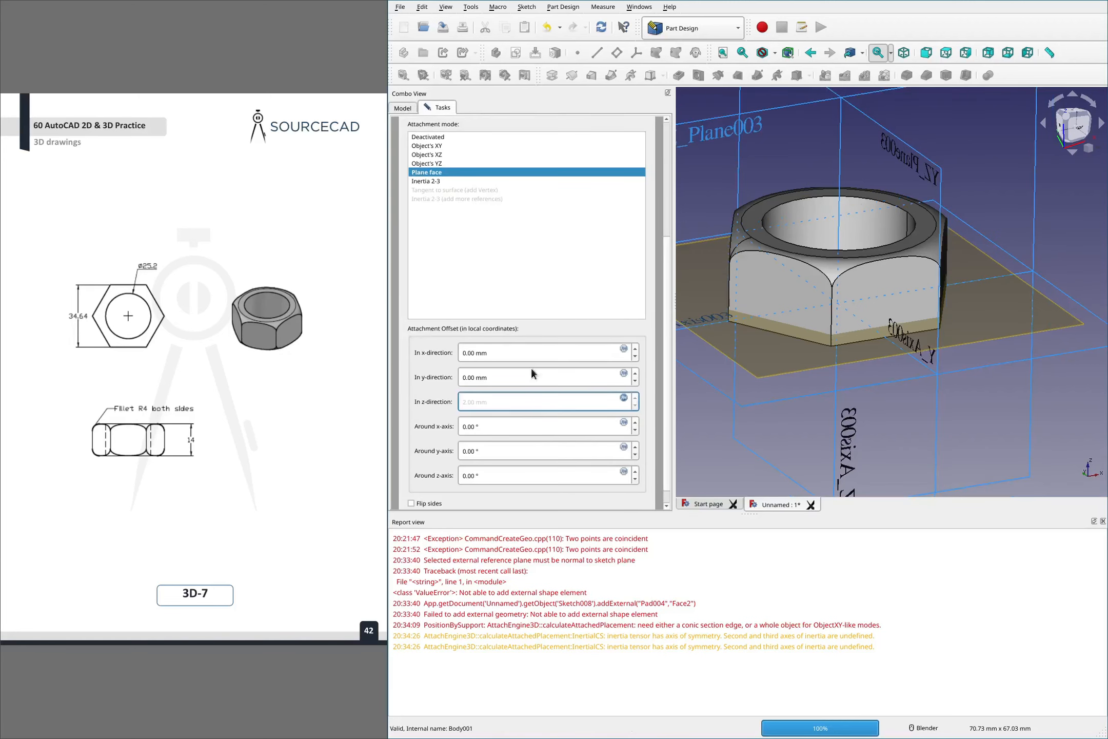
pyautogui.click(622, 397)
pyautogui.write('P')
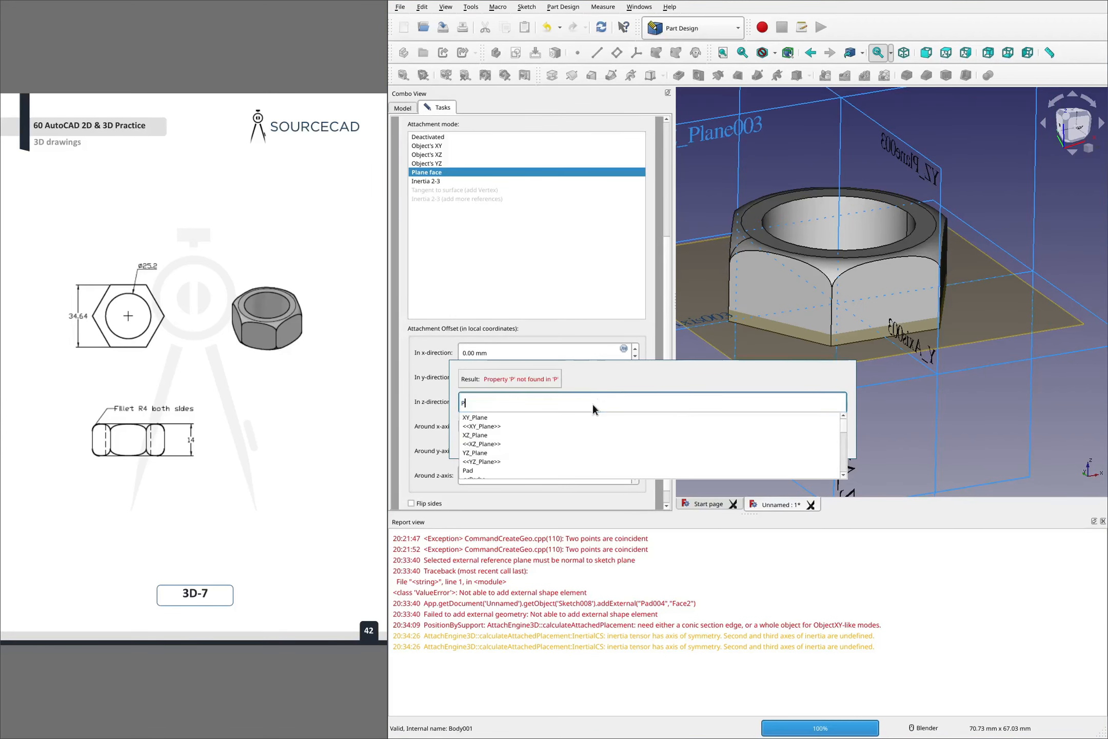
pyautogui.write('ad005.L')
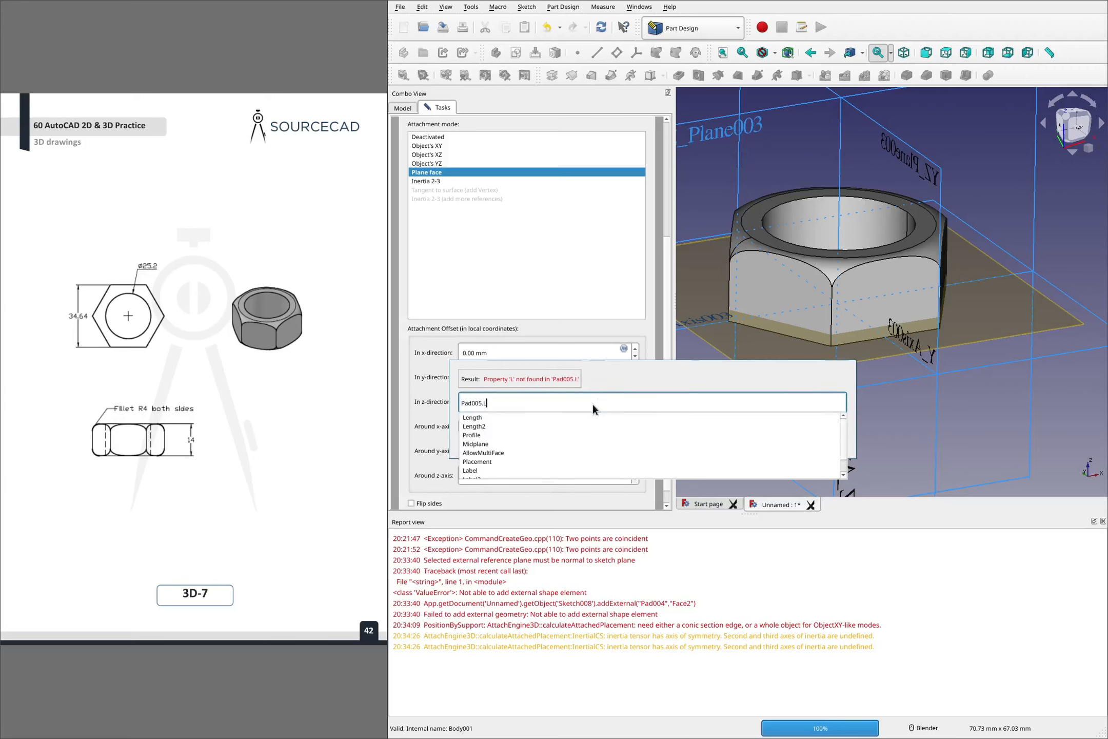
pyautogui.press('Down')
pyautogui.press('Return')
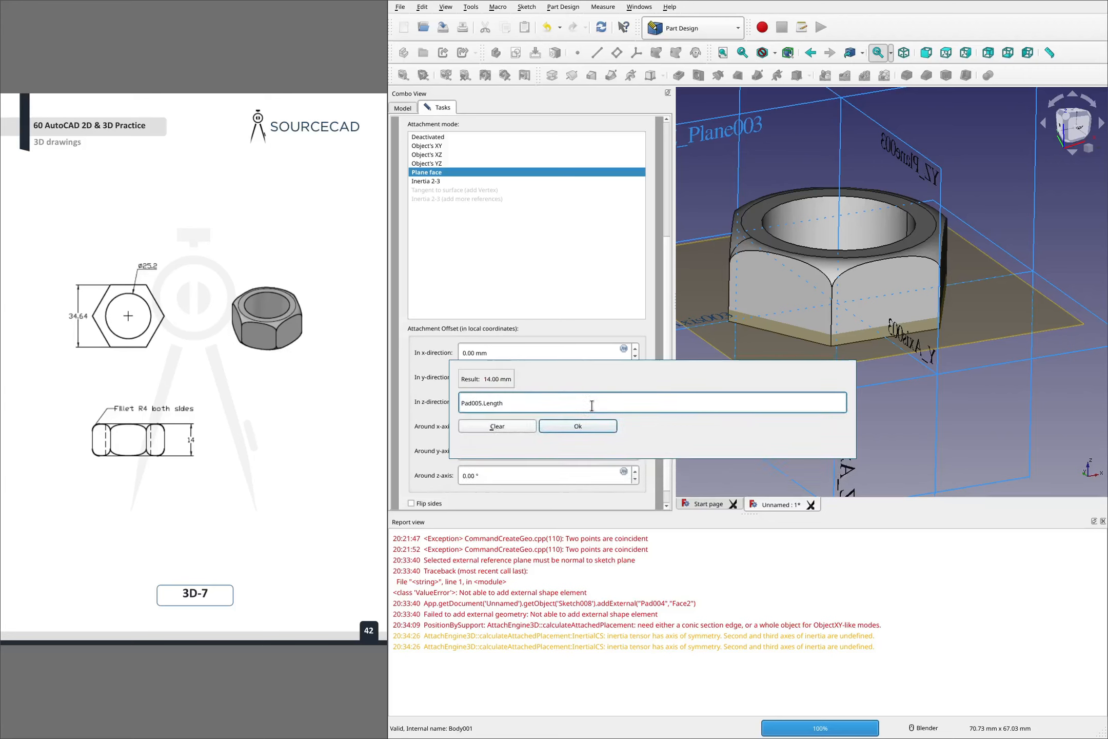
pyautogui.click(578, 426)
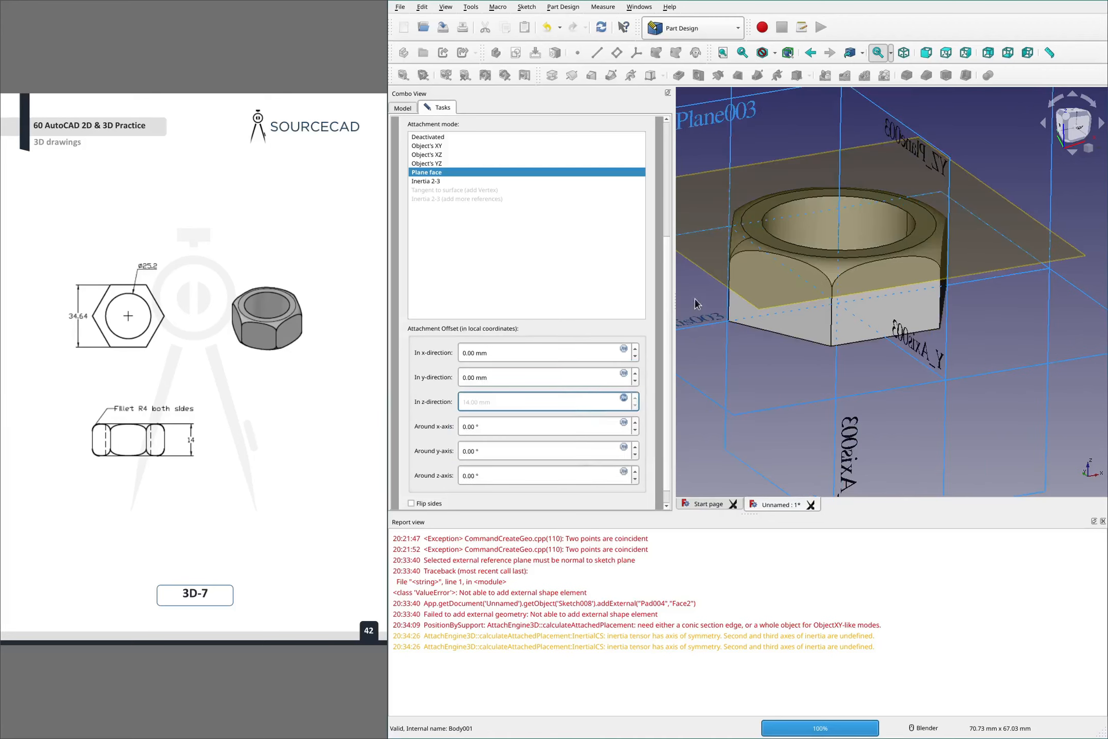
# Change the datum plane's z-direction offset expression to Pad005.Length/2 and finish the plane
pyautogui.click(624, 397)
pyautogui.click(617, 401)
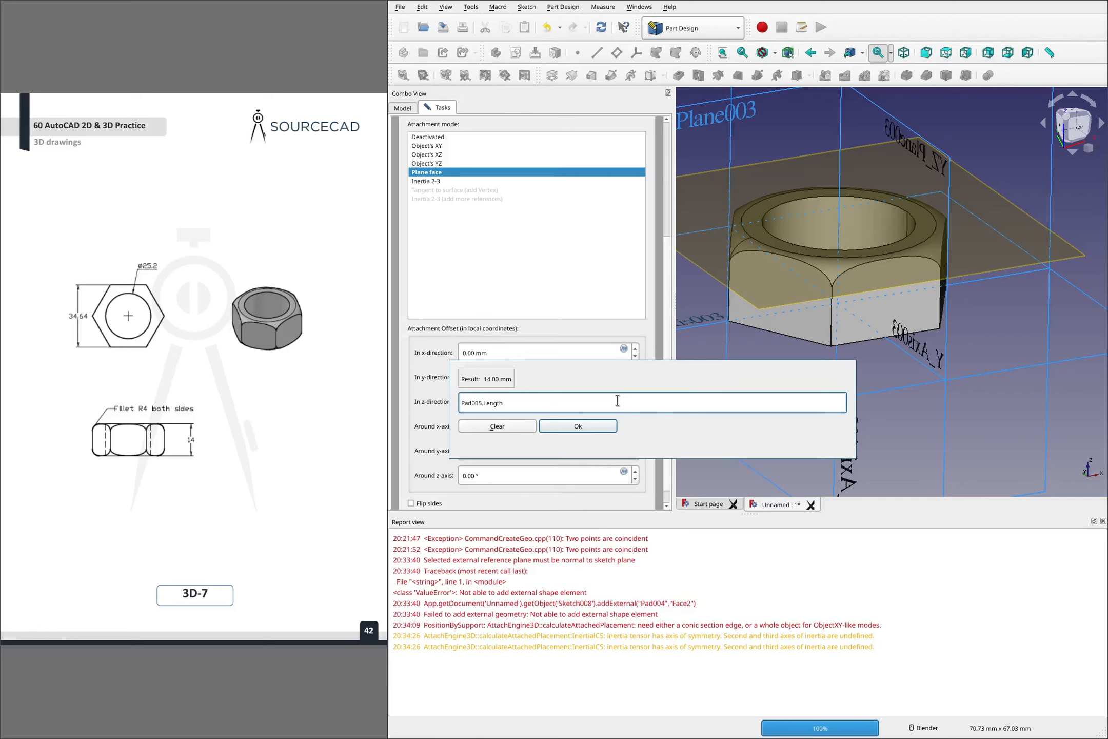
pyautogui.write('/2')
pyautogui.press('Return')
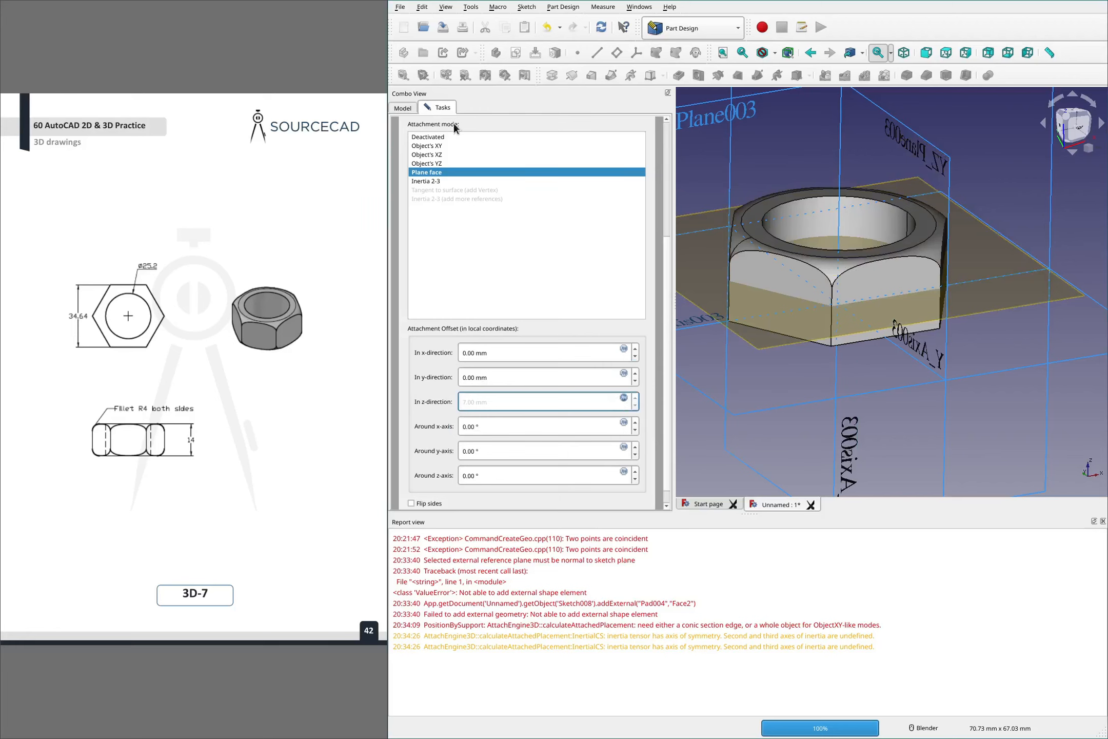
pyautogui.scroll(3, 596, 245)
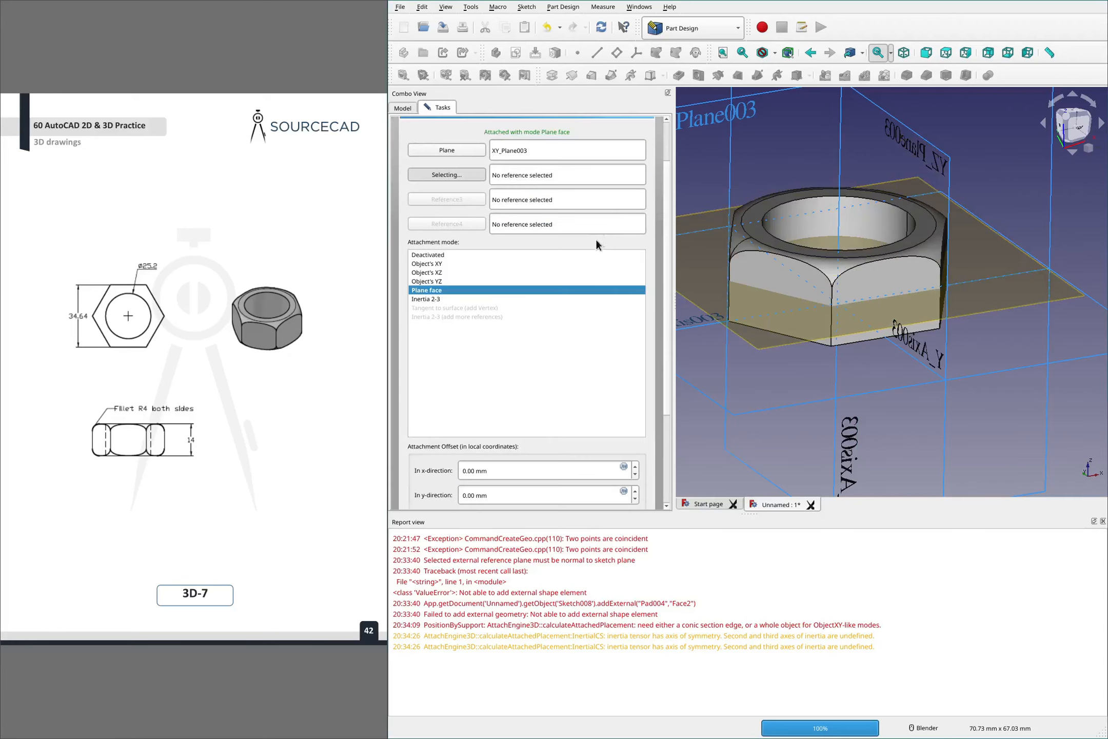
pyautogui.scroll(2, 516, 135)
pyautogui.click(507, 132)
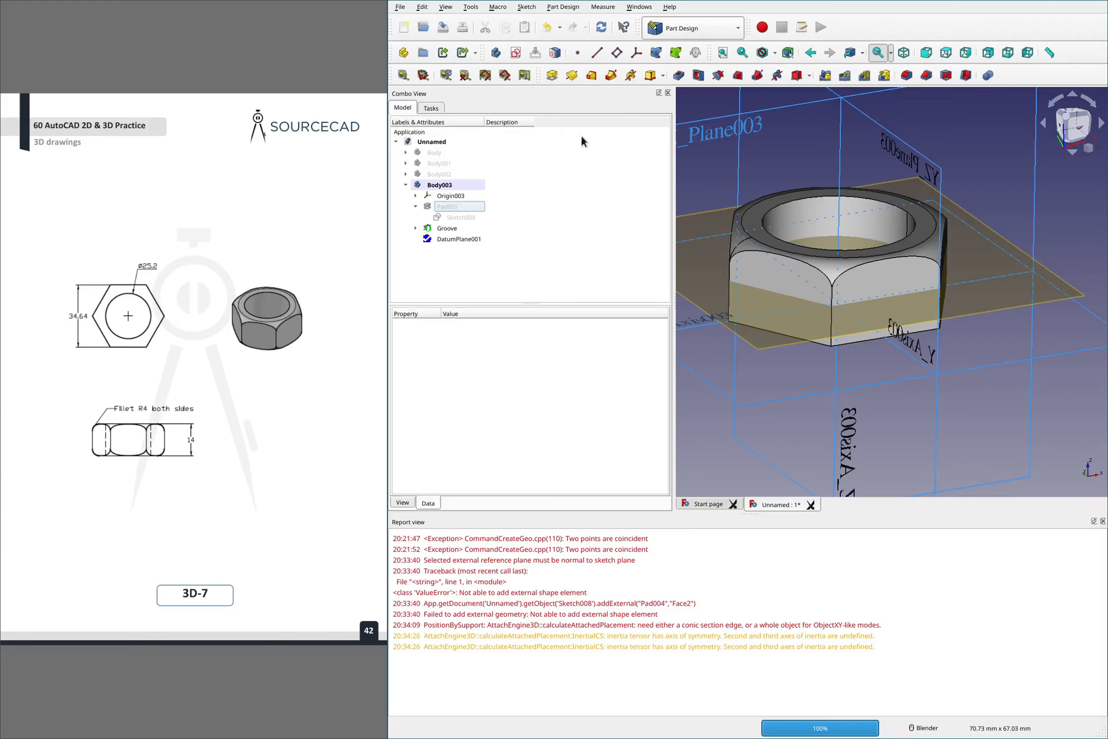
# Hide the origin planes and axes of the nut body
pyautogui.click(528, 195)
pyautogui.press('space')
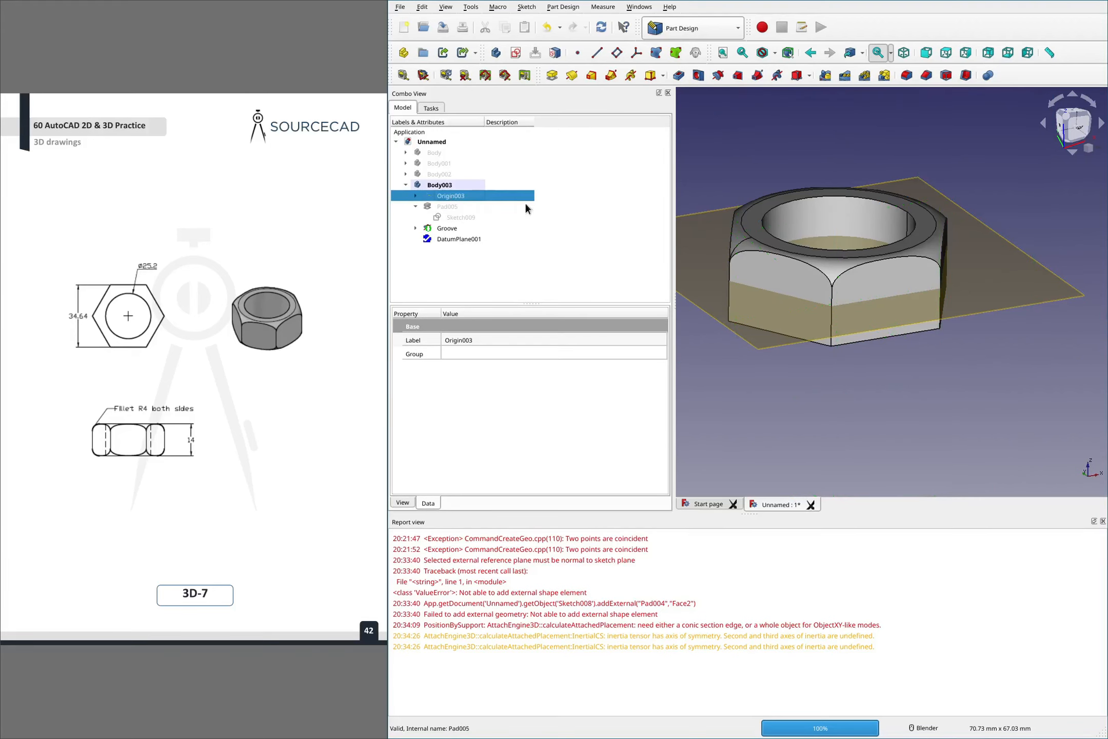
pyautogui.click(885, 123)
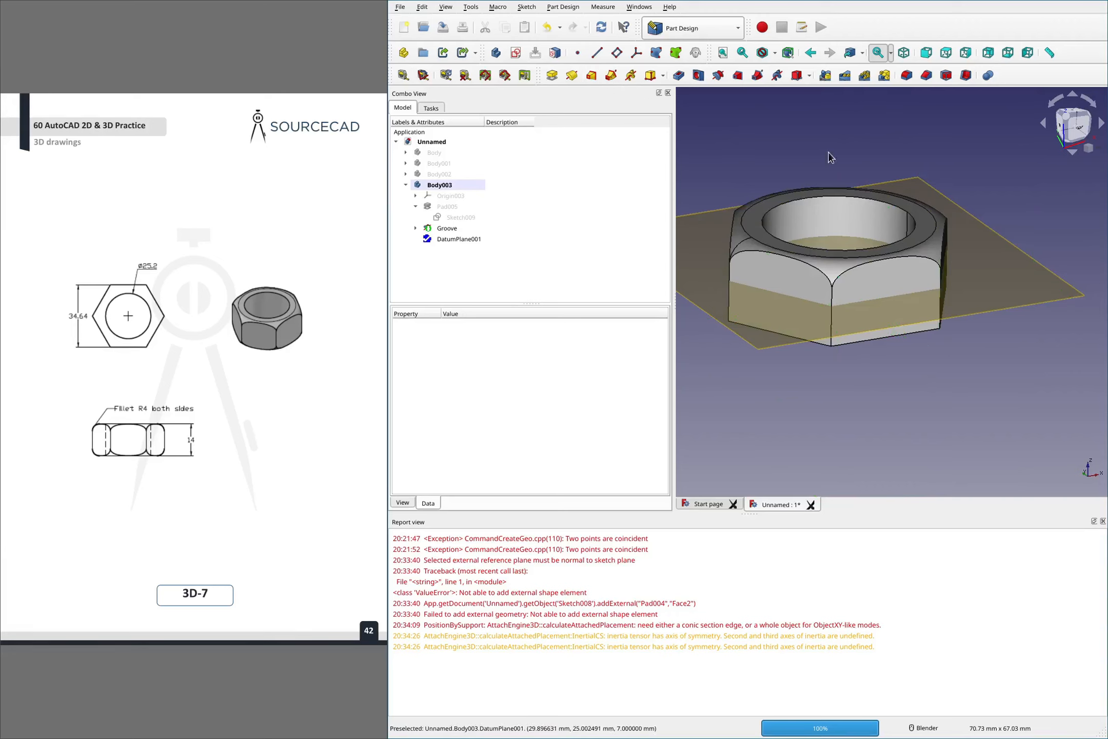
# Mirror the Groove feature about the datum plane at the nut's mid-height
pyautogui.click(825, 75)
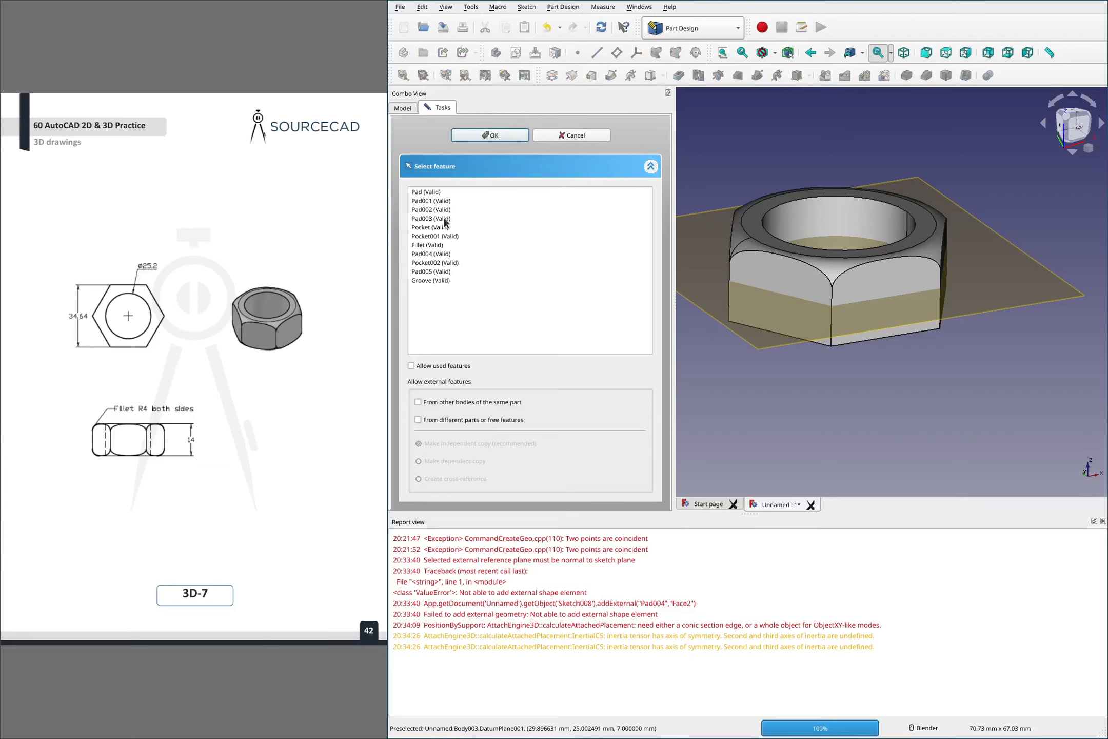
pyautogui.click(432, 280)
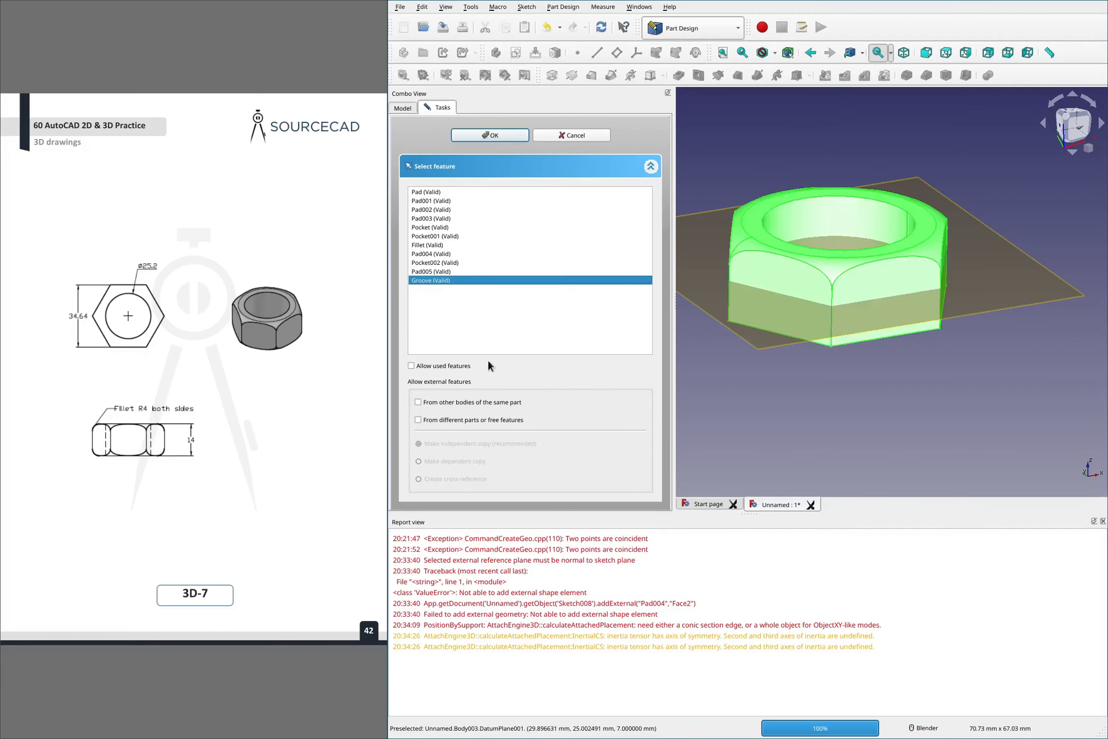
pyautogui.click(491, 135)
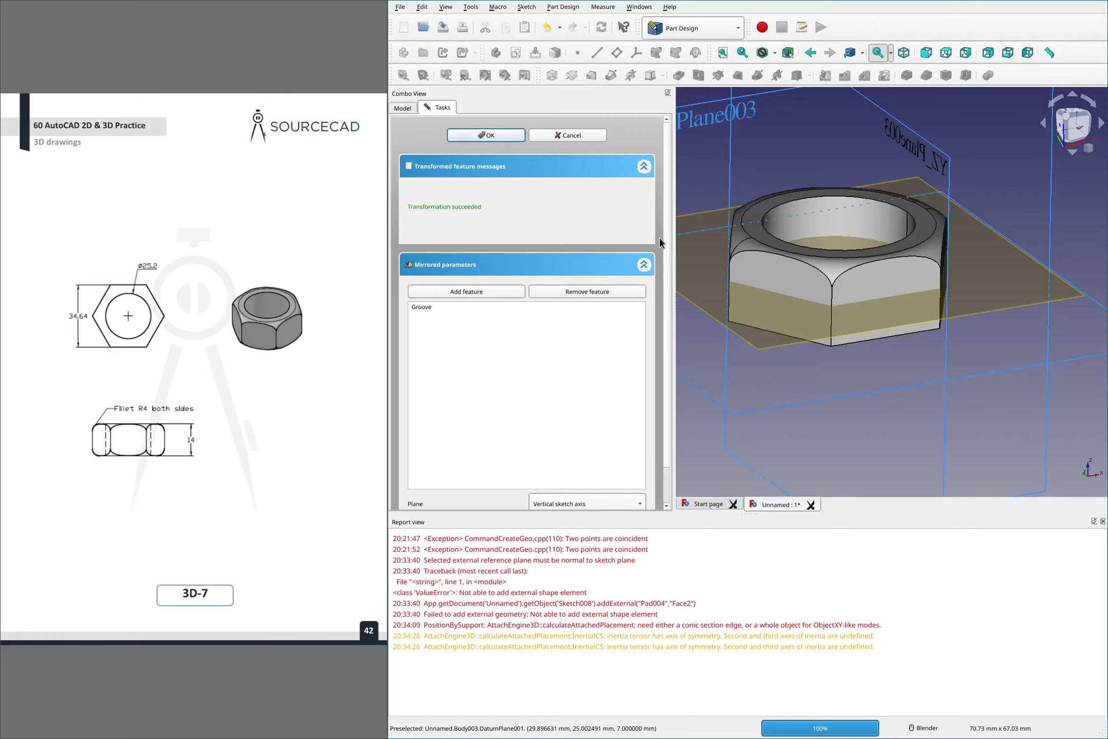
pyautogui.scroll(-2, 662, 236)
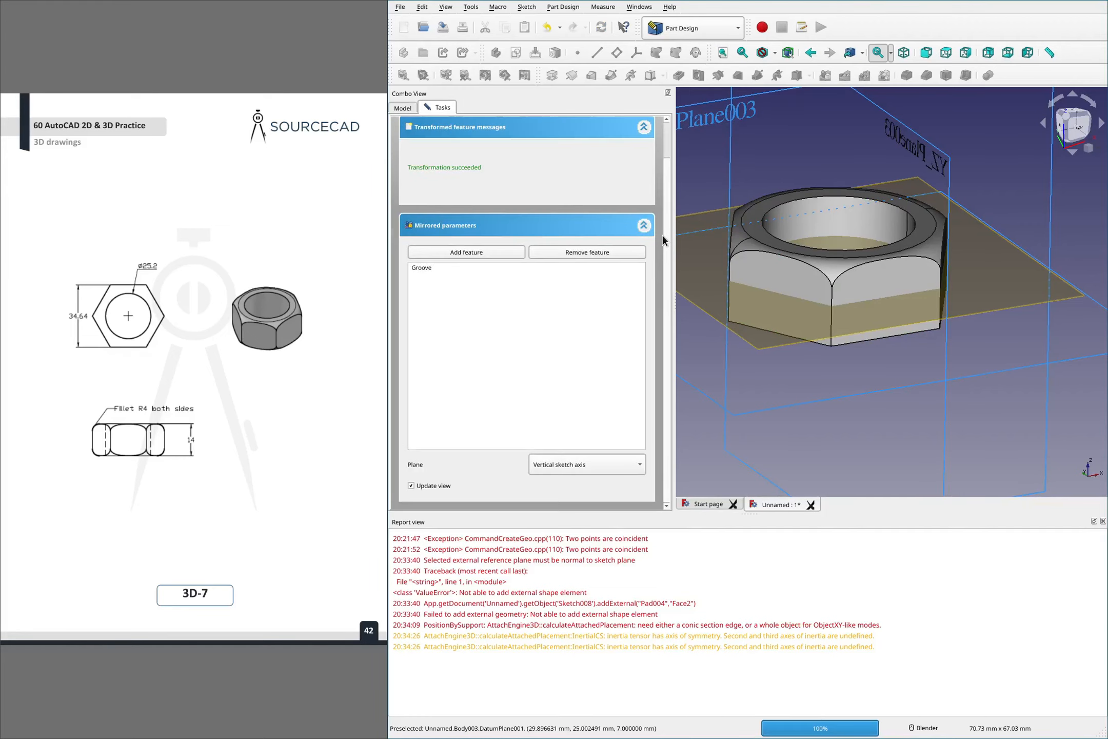
pyautogui.click(558, 463)
pyautogui.click(560, 547)
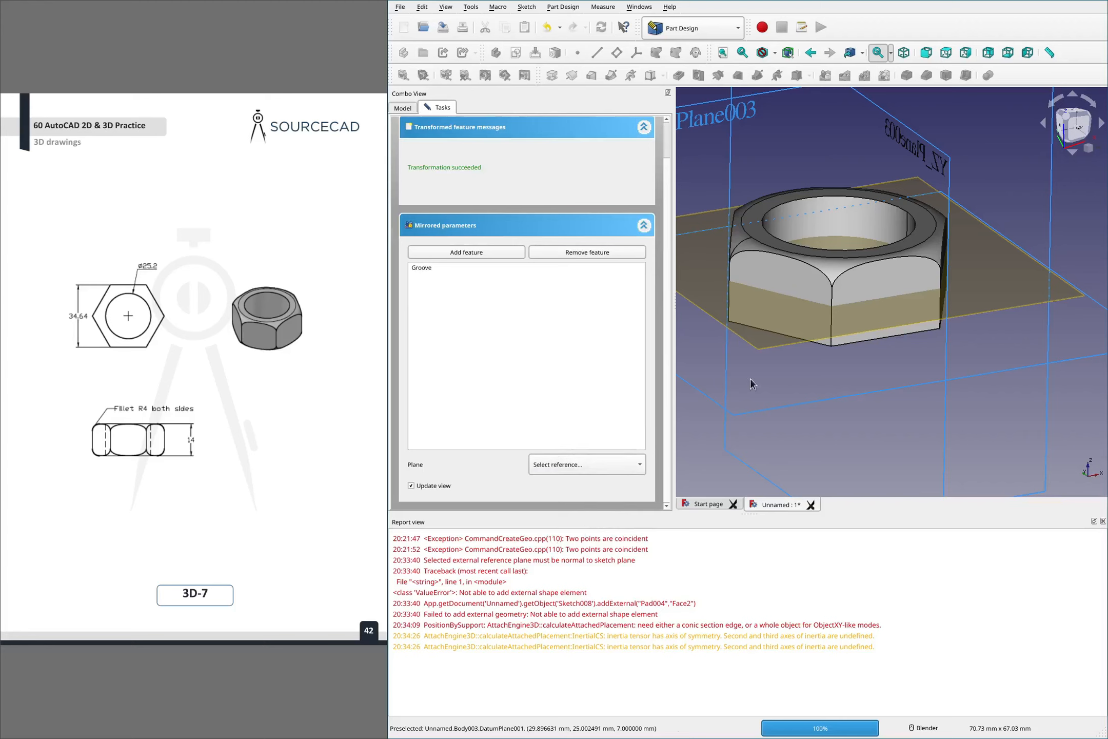
pyautogui.click(775, 349)
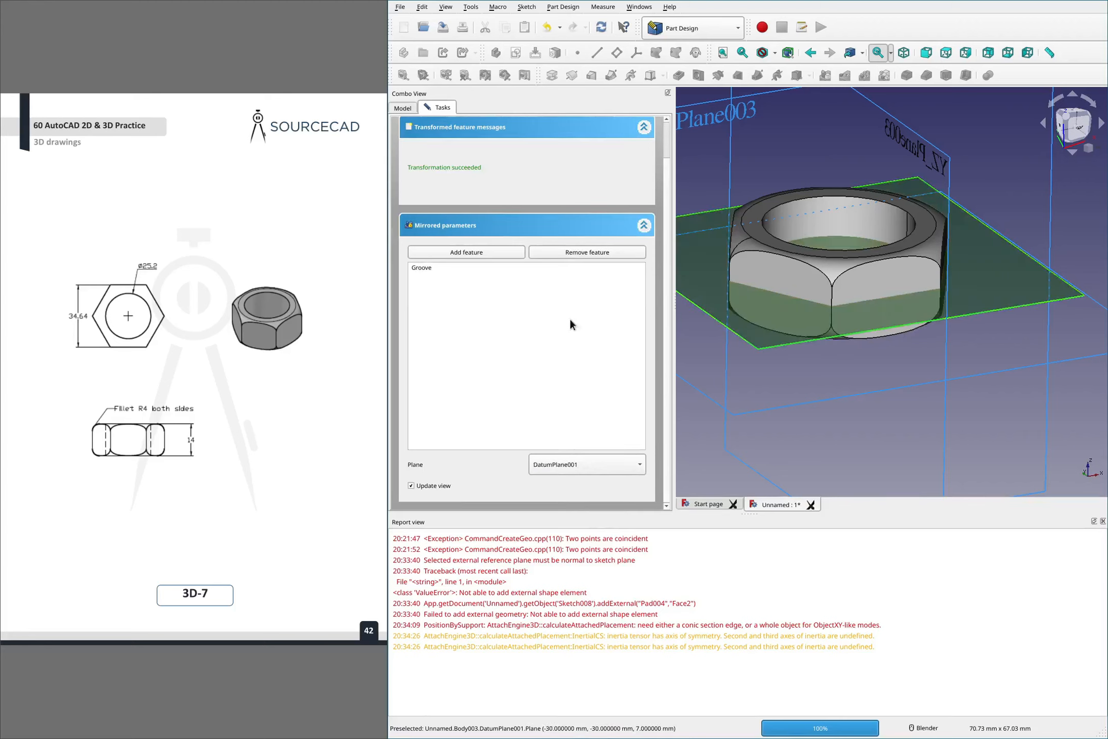
pyautogui.scroll(2, 460, 163)
pyautogui.click(476, 135)
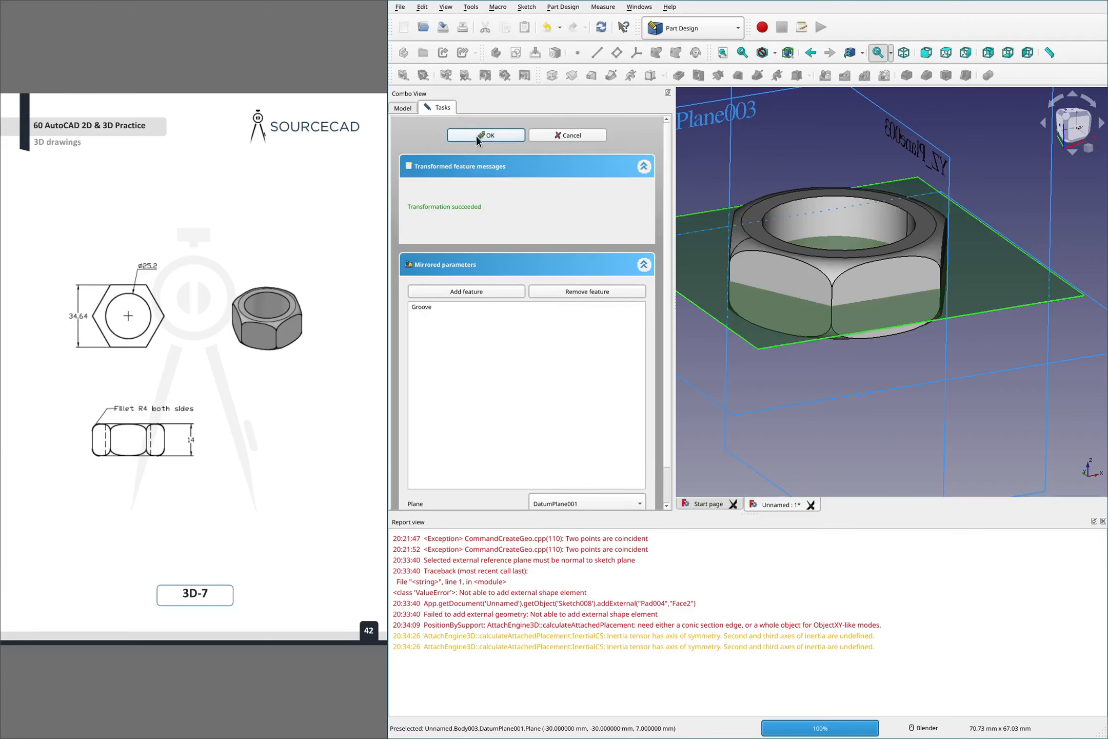
pyautogui.click(722, 190)
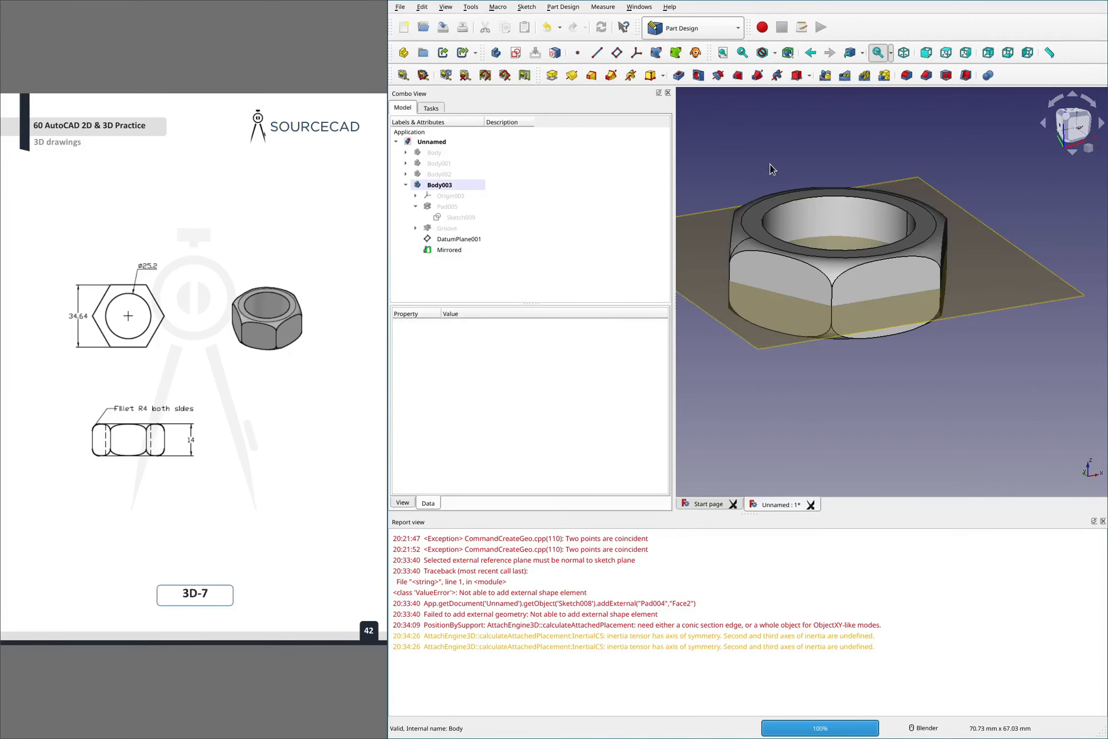
# Hide the datum plane so only the finished nut is displayed, and check its underside
pyautogui.click(456, 238)
pyautogui.press('space')
pyautogui.click(866, 199)
pyautogui.click(879, 165)
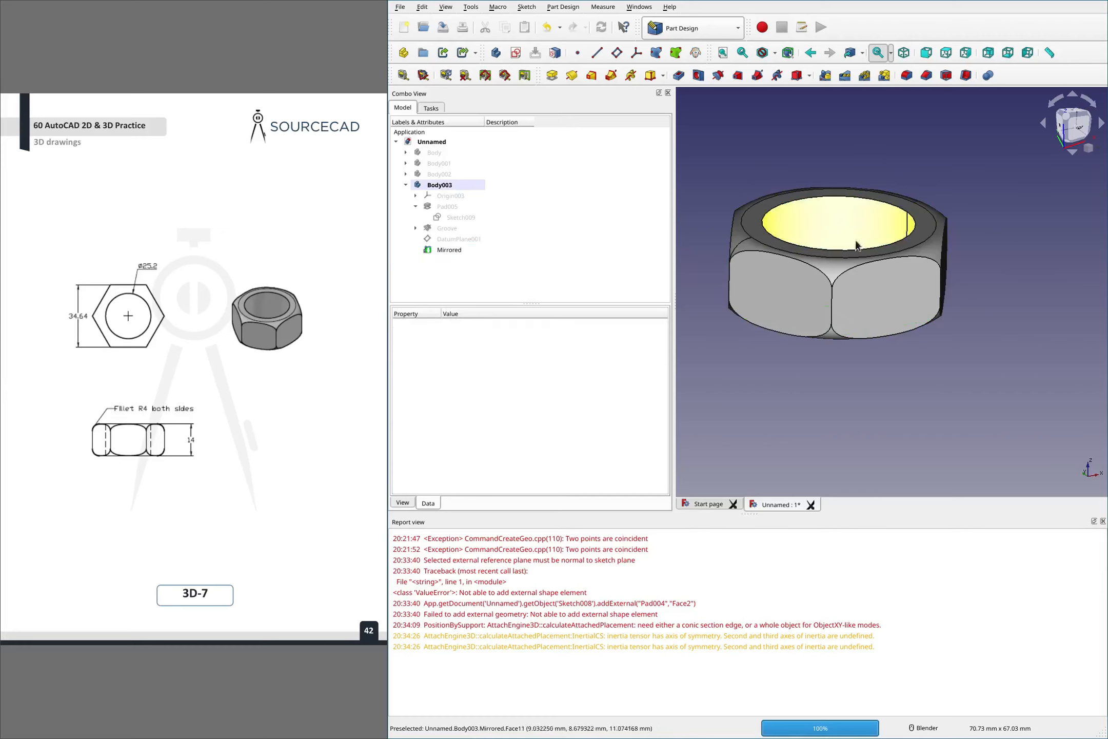
pyautogui.moveTo(830, 264); pyautogui.dragTo(865, 159, button='middle')
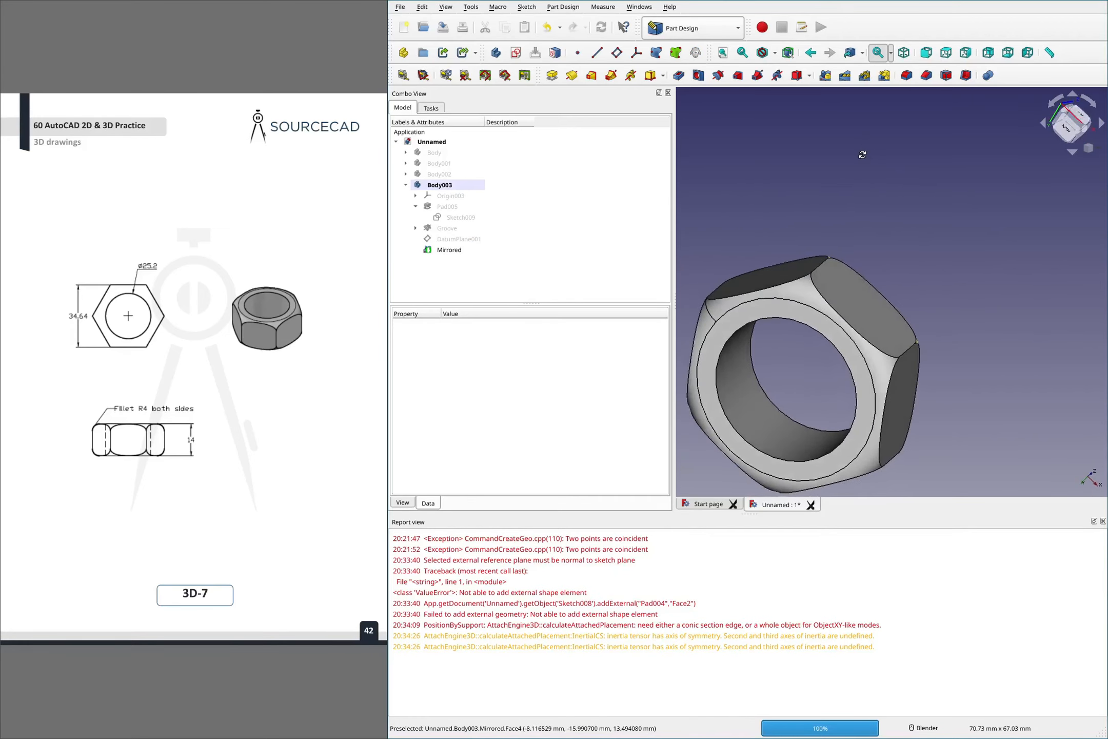
pyautogui.moveTo(776, 186); pyautogui.dragTo(959, 150, button='middle')
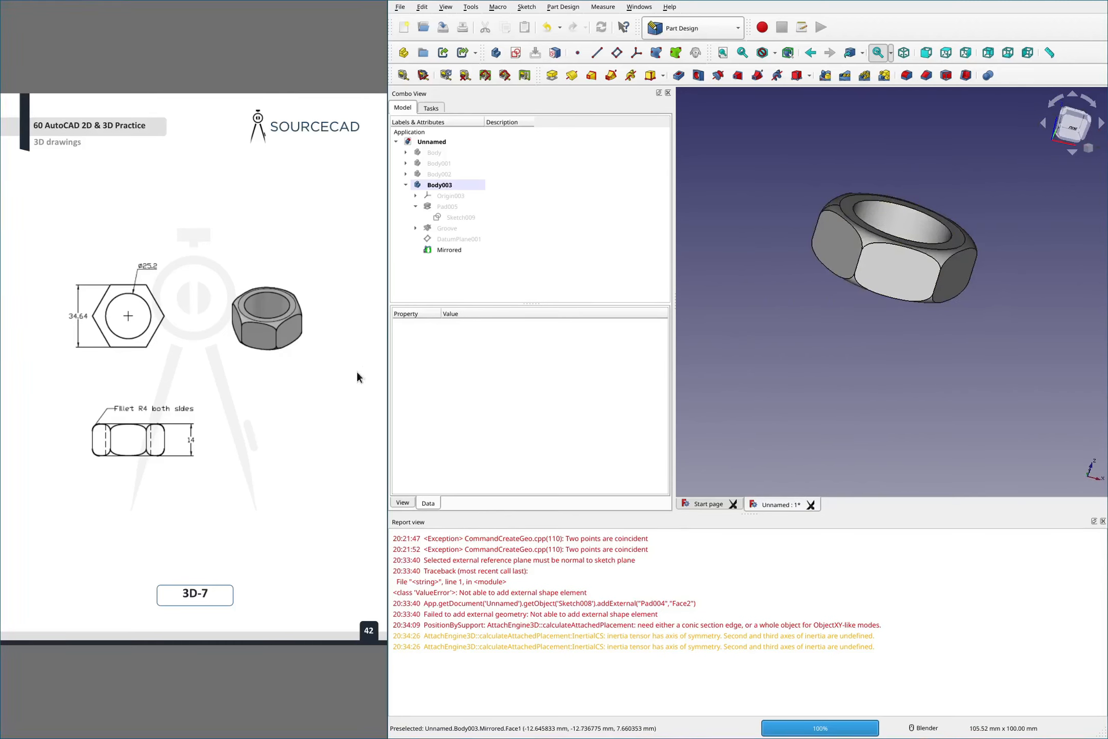
# Go to practice drawing 3D-8 and examine the bracket's outline, bosses and symmetric halves in its views
pyautogui.scroll(-1, 358, 371)
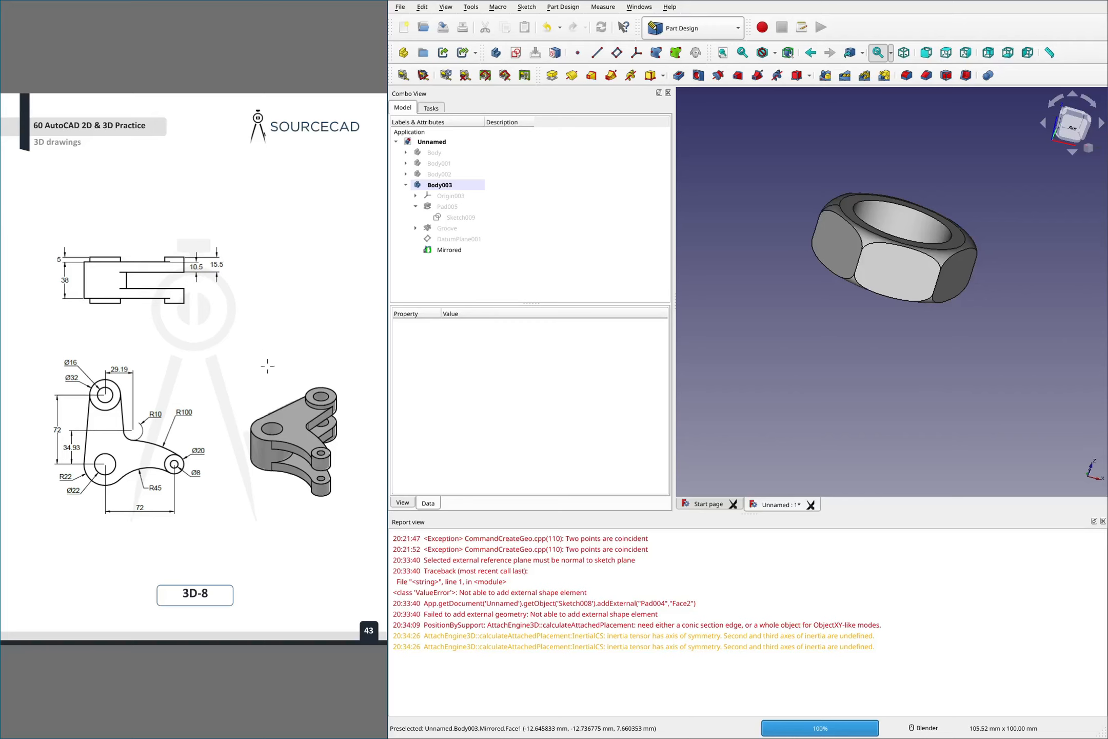
pyautogui.moveTo(329, 447)
pyautogui.mouseDown()
pyautogui.moveTo(309, 416)
pyautogui.moveTo(347, 386)
pyautogui.moveTo(257, 413)
pyautogui.moveTo(337, 465)
pyautogui.mouseUp()
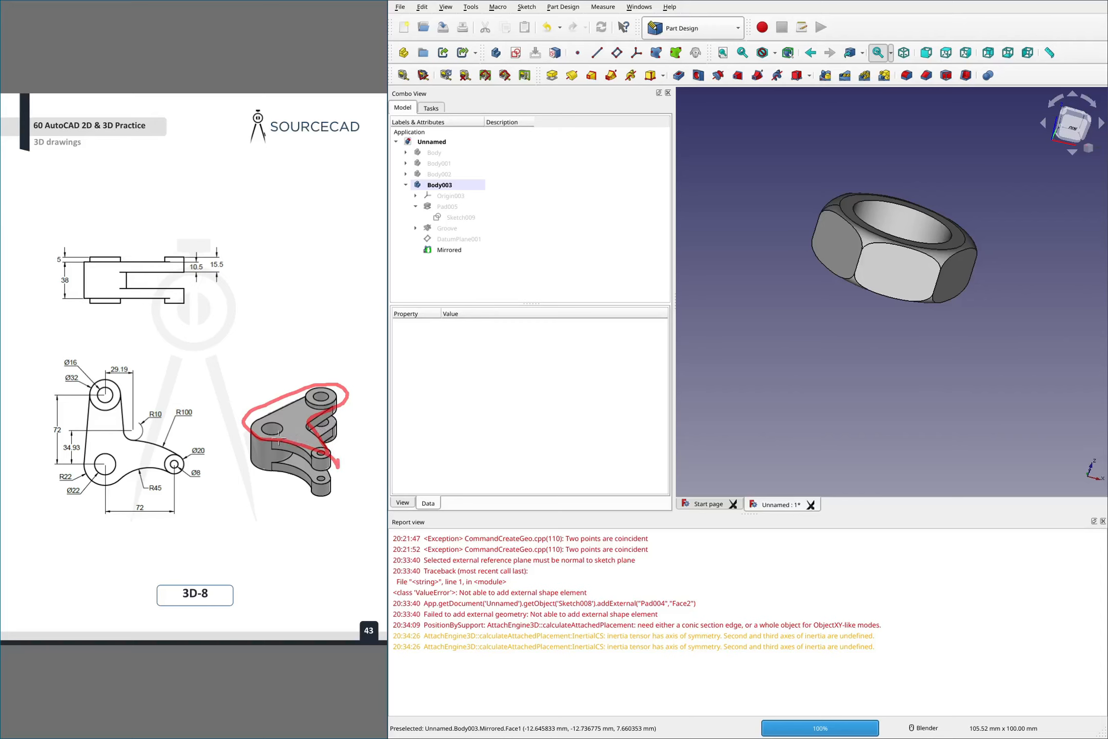
pyautogui.moveTo(251, 445)
pyautogui.mouseDown()
pyautogui.moveTo(295, 439)
pyautogui.moveTo(250, 427)
pyautogui.moveTo(263, 446)
pyautogui.moveTo(245, 454)
pyautogui.moveTo(287, 456)
pyautogui.moveTo(295, 438)
pyautogui.mouseUp()
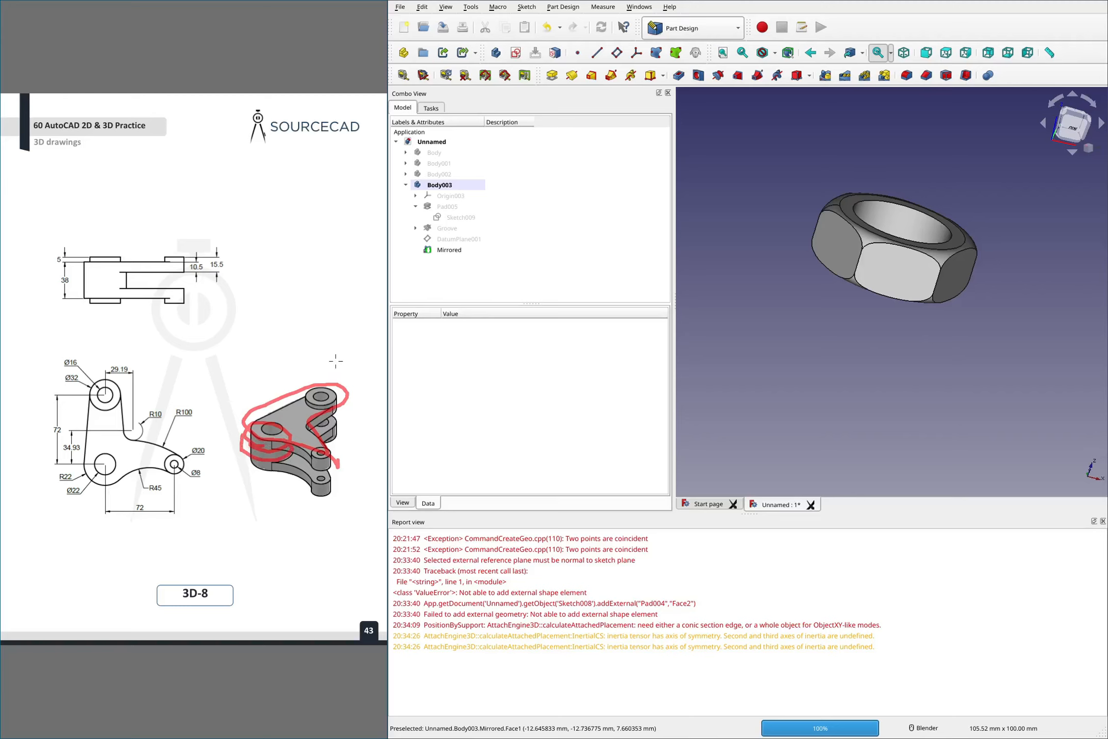
pyautogui.hotkey('shift', 'F9')
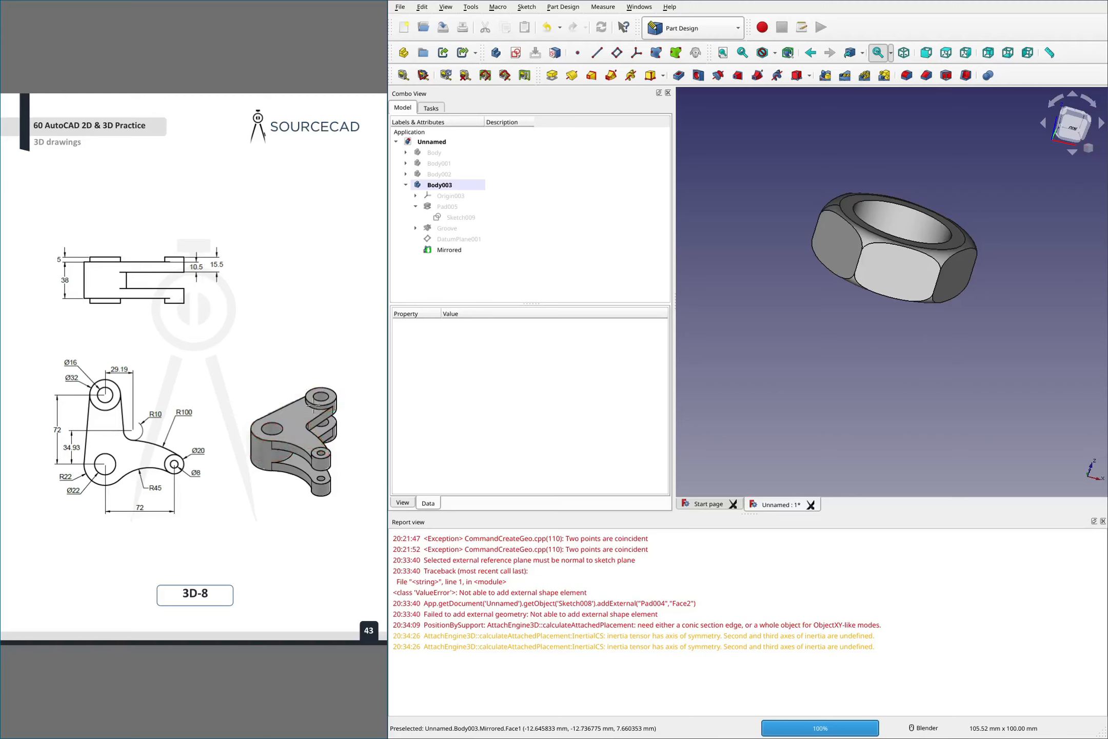
pyautogui.moveTo(314, 409)
pyautogui.mouseDown()
pyautogui.moveTo(316, 381)
pyautogui.moveTo(297, 398)
pyautogui.mouseUp()
pyautogui.moveTo(316, 442)
pyautogui.mouseDown()
pyautogui.moveTo(332, 452)
pyautogui.moveTo(303, 456)
pyautogui.moveTo(305, 443)
pyautogui.mouseUp()
pyautogui.moveTo(243, 427)
pyautogui.mouseDown()
pyautogui.moveTo(218, 458)
pyautogui.moveTo(241, 475)
pyautogui.moveTo(251, 446)
pyautogui.mouseUp()
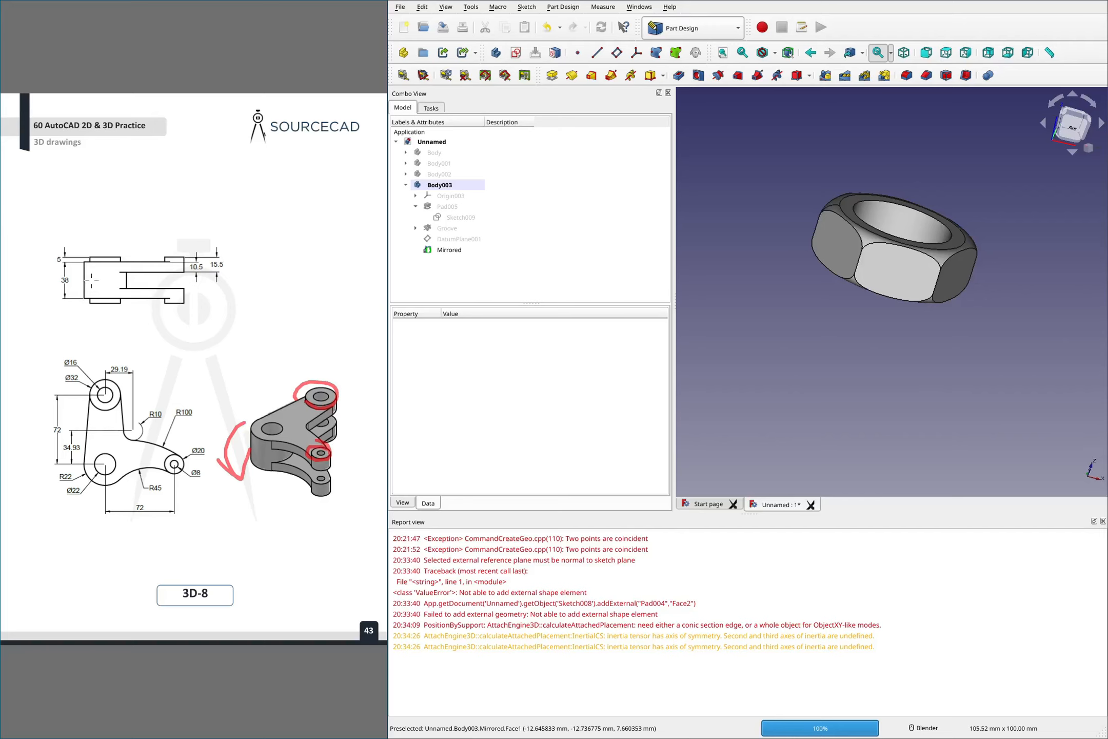
pyautogui.moveTo(91, 280)
pyautogui.mouseDown()
pyautogui.moveTo(198, 281)
pyautogui.moveTo(188, 306)
pyautogui.moveTo(78, 295)
pyautogui.moveTo(123, 279)
pyautogui.mouseUp()
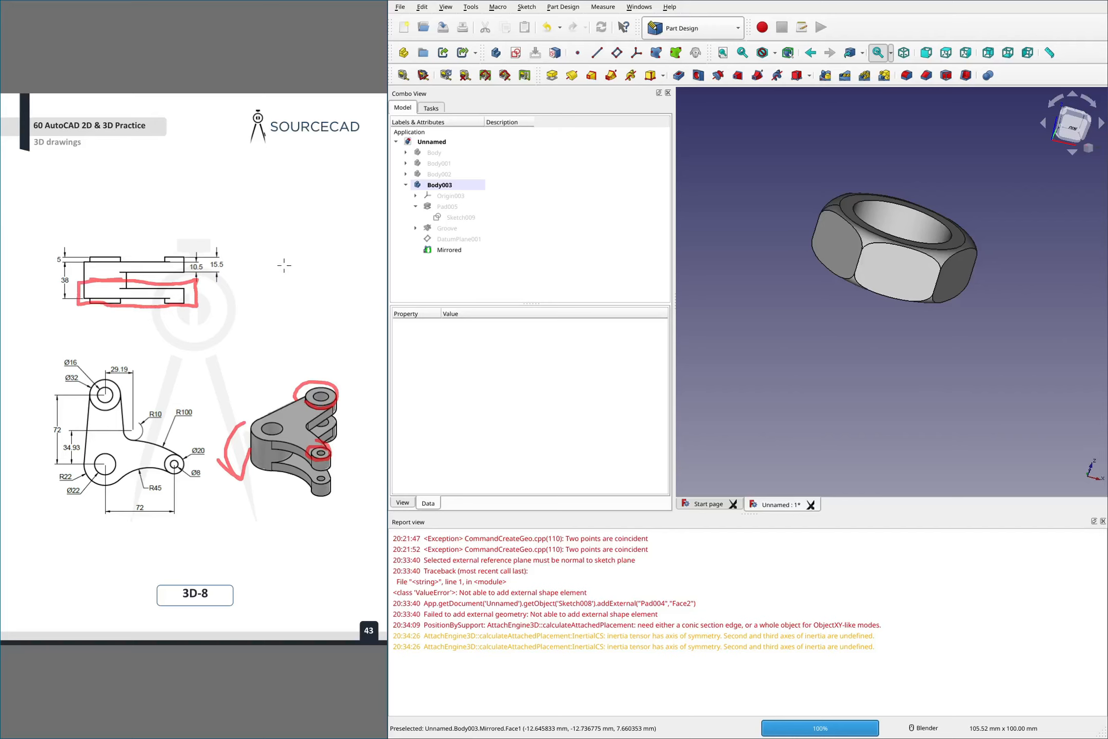
pyautogui.press('e')
# Go to practice drawing 3D-9 and examine the collet's side profile, flared end and slots
pyautogui.press('Right')
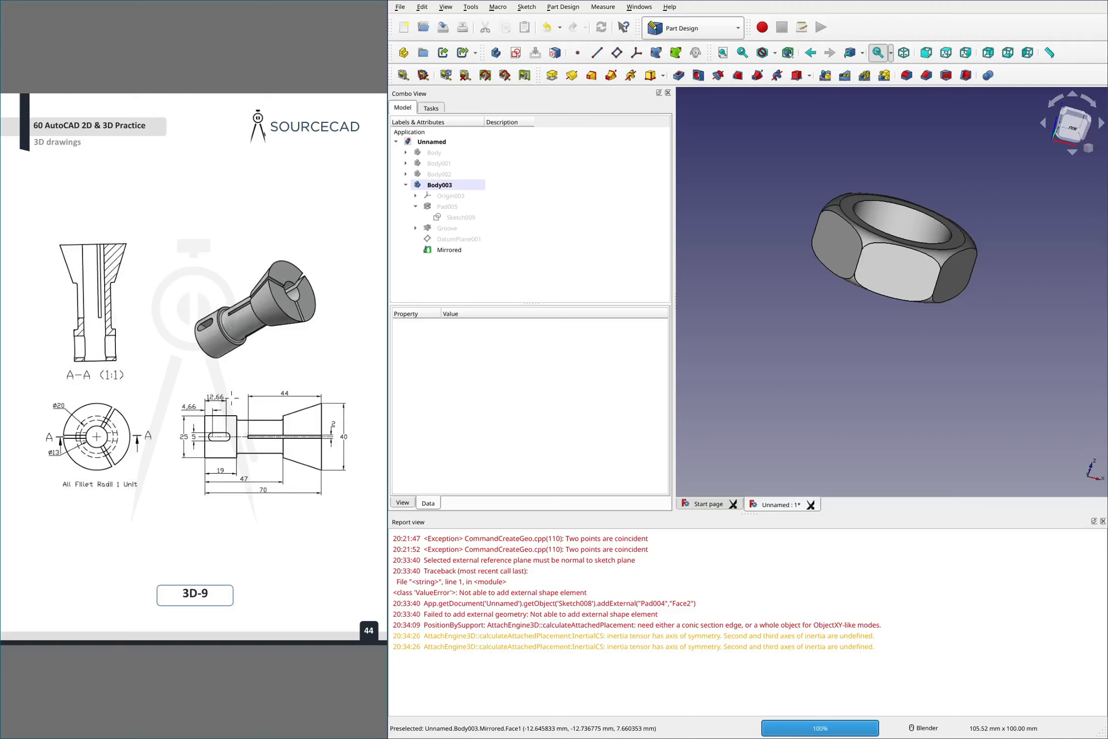
pyautogui.moveTo(203, 410)
pyautogui.mouseDown()
pyautogui.moveTo(207, 462)
pyautogui.moveTo(327, 456)
pyautogui.moveTo(312, 407)
pyautogui.moveTo(203, 422)
pyautogui.moveTo(237, 389)
pyautogui.moveTo(205, 417)
pyautogui.moveTo(195, 410)
pyautogui.mouseUp()
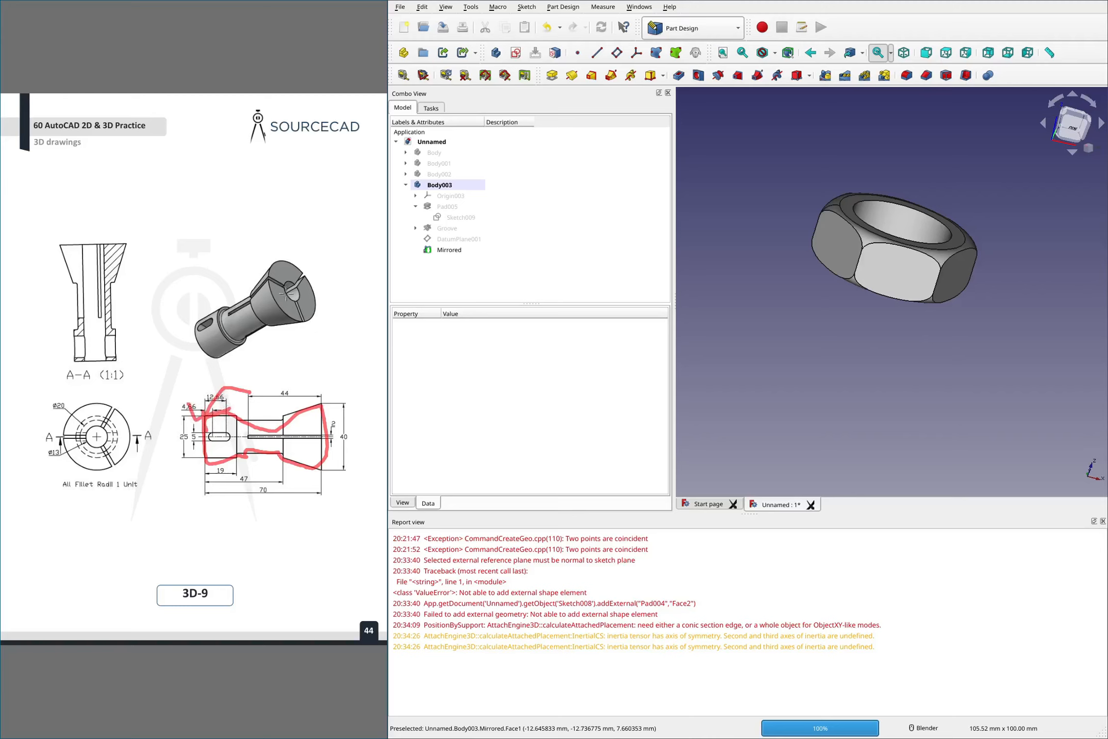
pyautogui.moveTo(256, 278)
pyautogui.mouseDown()
pyautogui.moveTo(287, 287)
pyautogui.moveTo(326, 265)
pyautogui.moveTo(306, 330)
pyautogui.mouseUp()
pyautogui.moveTo(215, 320)
pyautogui.mouseDown()
pyautogui.moveTo(199, 327)
pyautogui.moveTo(225, 322)
pyautogui.moveTo(196, 317)
pyautogui.mouseUp()
pyautogui.press('Escape')
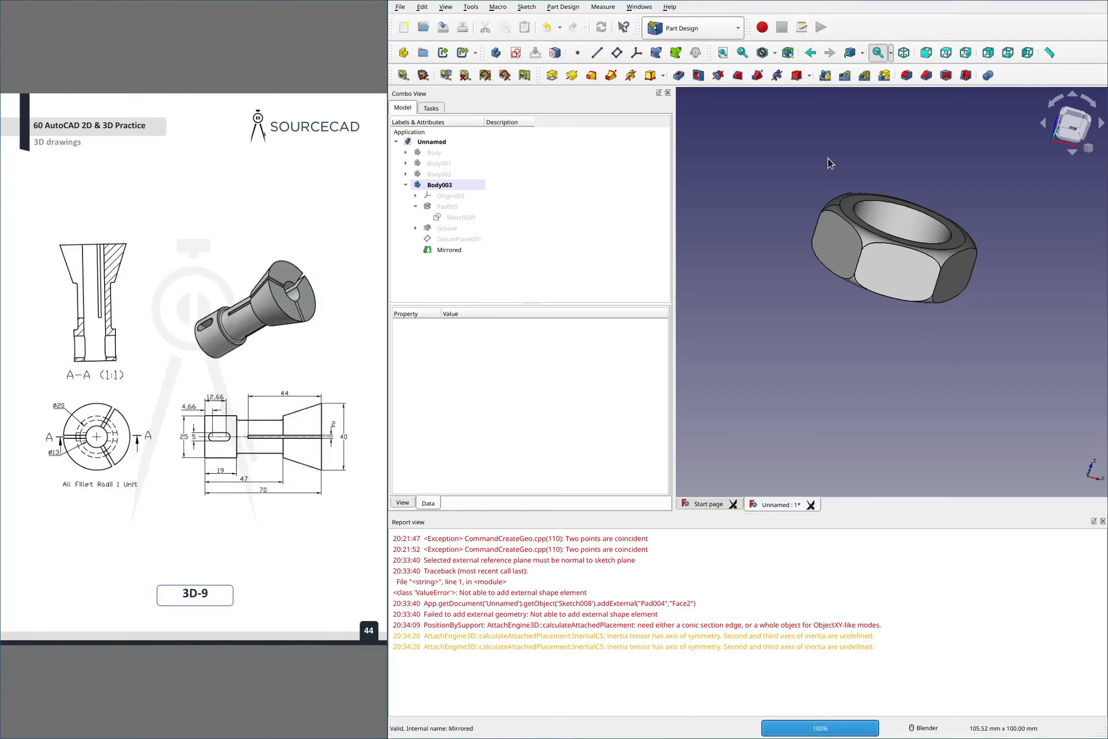
# Hide the finished nut body, collapse its tree entry and create a new empty body
pyautogui.click(442, 185)
pyautogui.press('space')
pyautogui.click(406, 185)
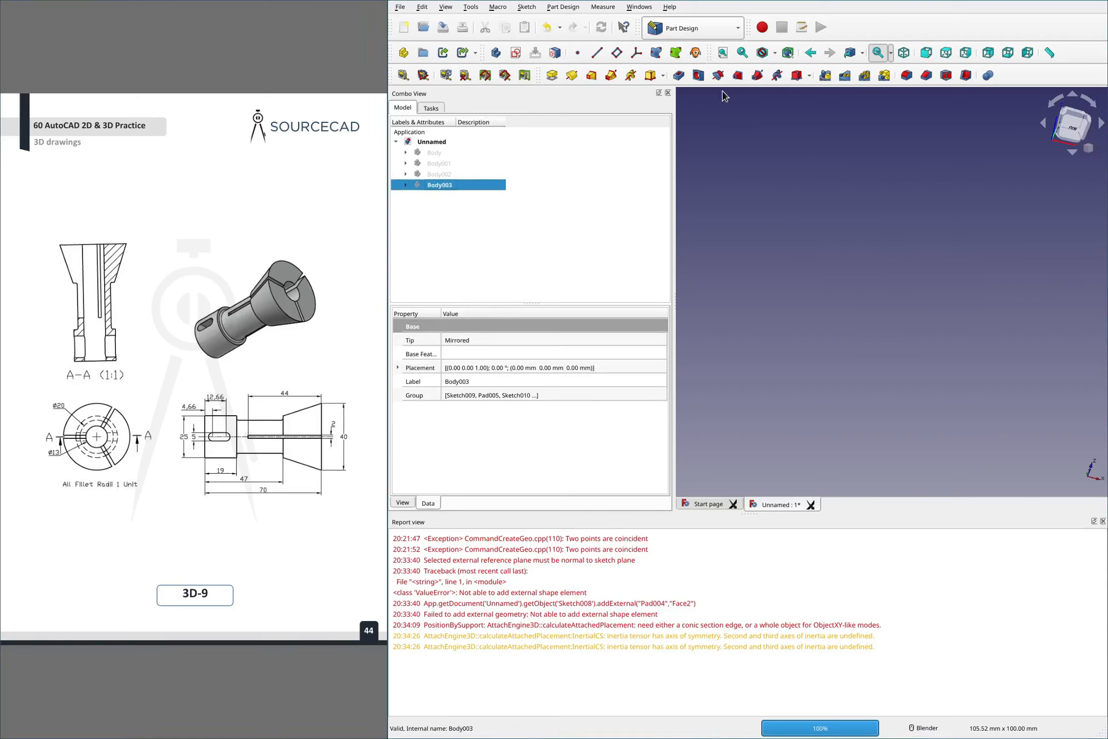
pyautogui.click(495, 55)
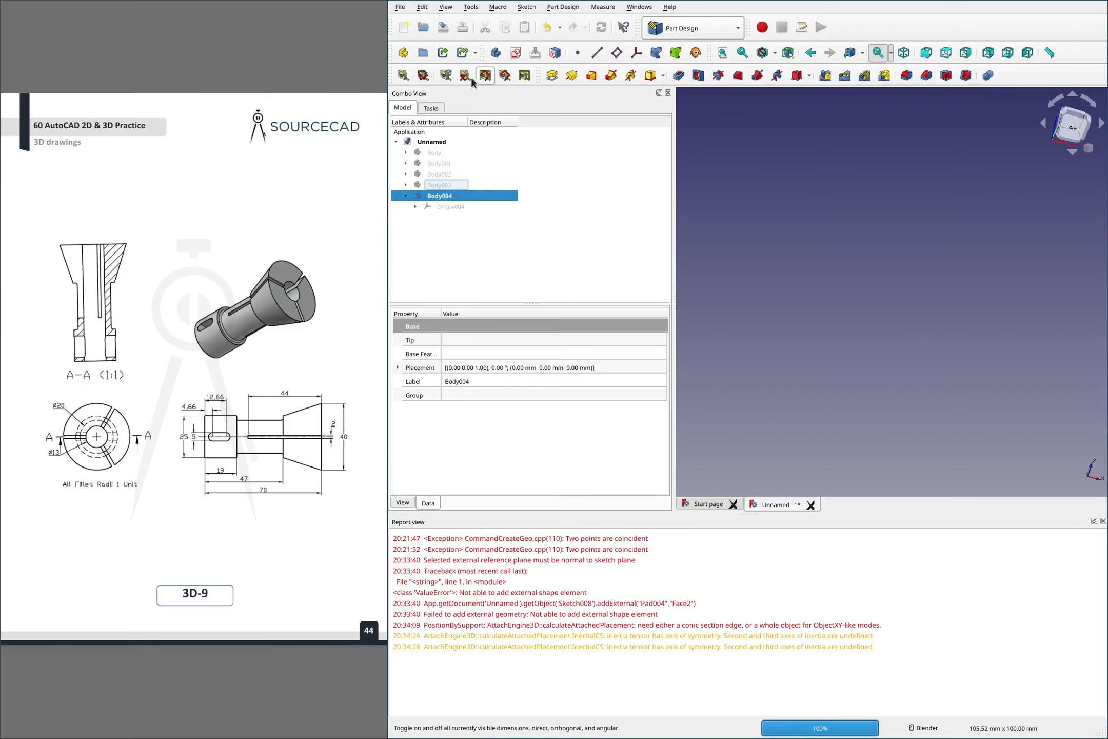
# Create a new sketch on the XZ plane of the empty body
pyautogui.click(516, 54)
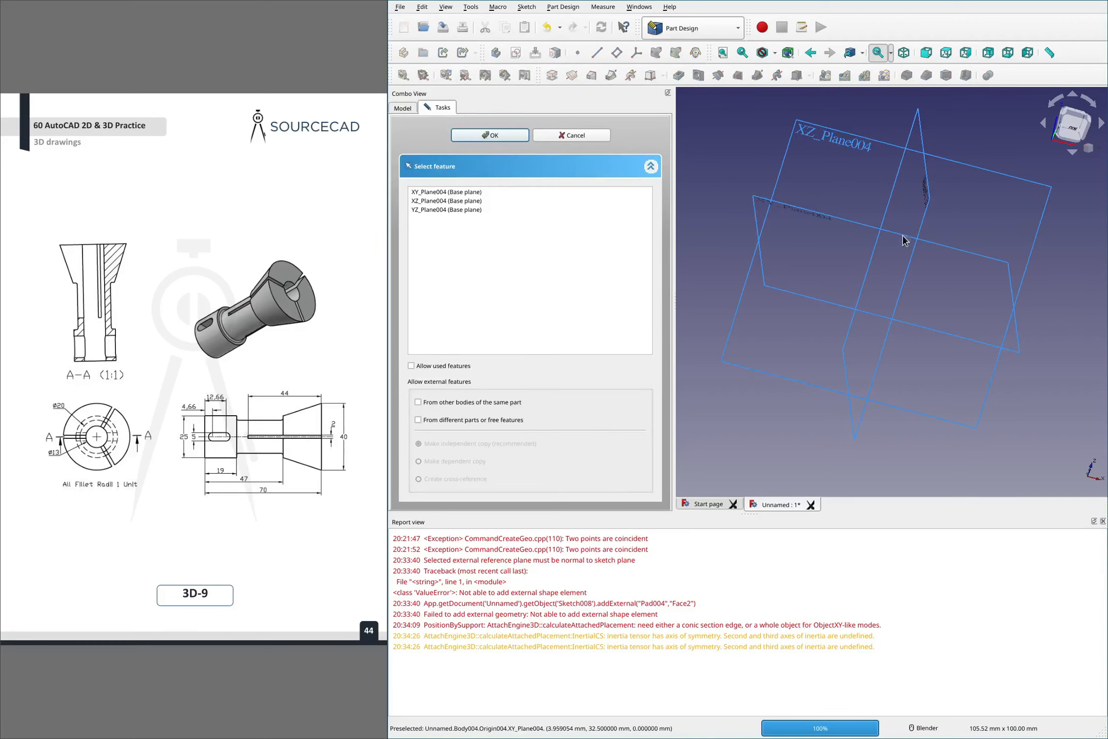
pyautogui.moveTo(976, 150); pyautogui.dragTo(967, 213, button='middle')
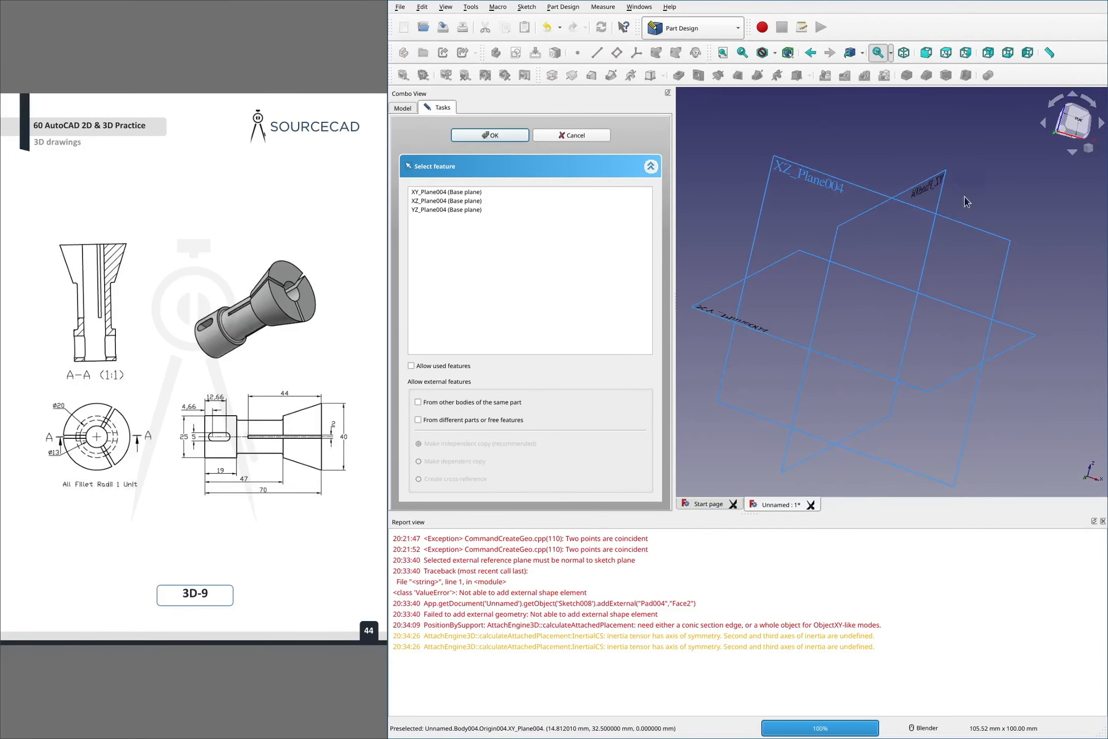
pyautogui.click(970, 230)
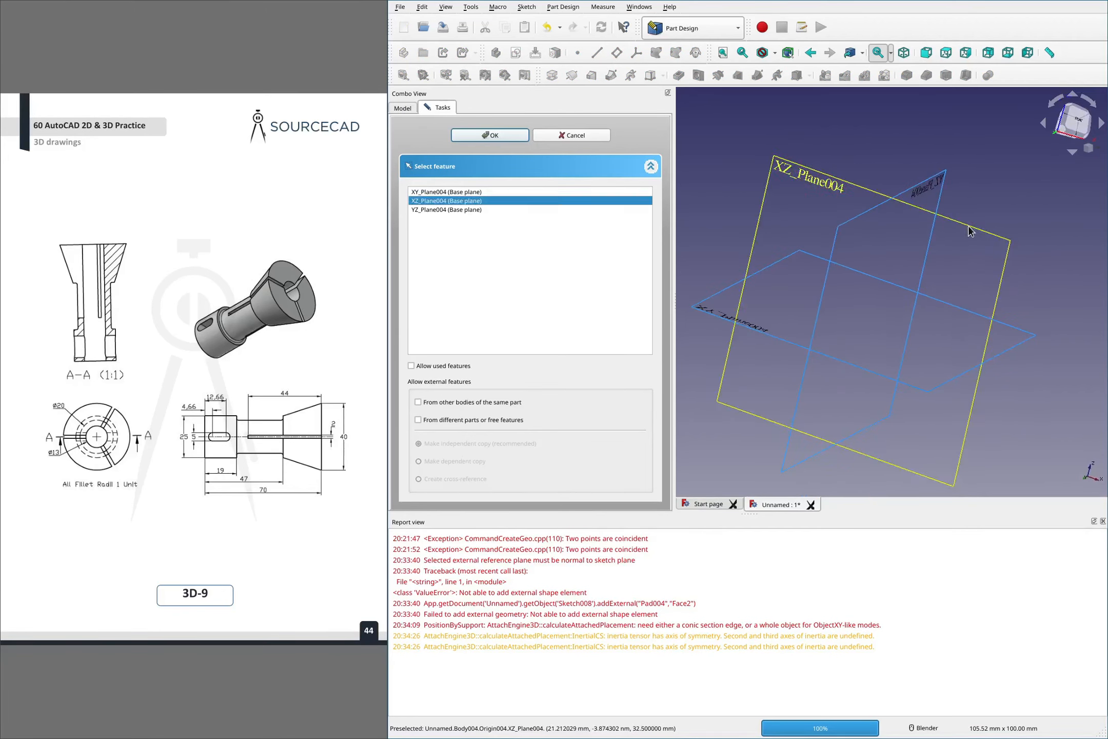
pyautogui.click(487, 134)
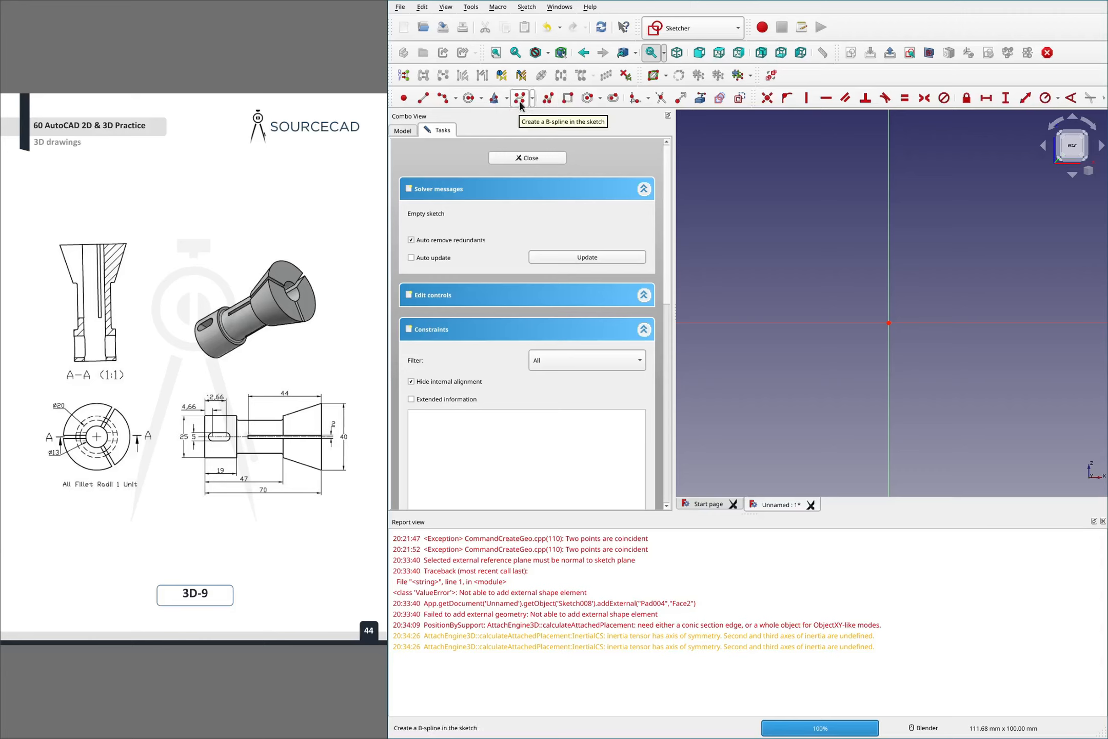
# Start a polyline half-profile at the origin: end face about 17 mm, barrel edge about 13 mm, inward step about 5 mm, neck about 25 mm
pyautogui.click(548, 99)
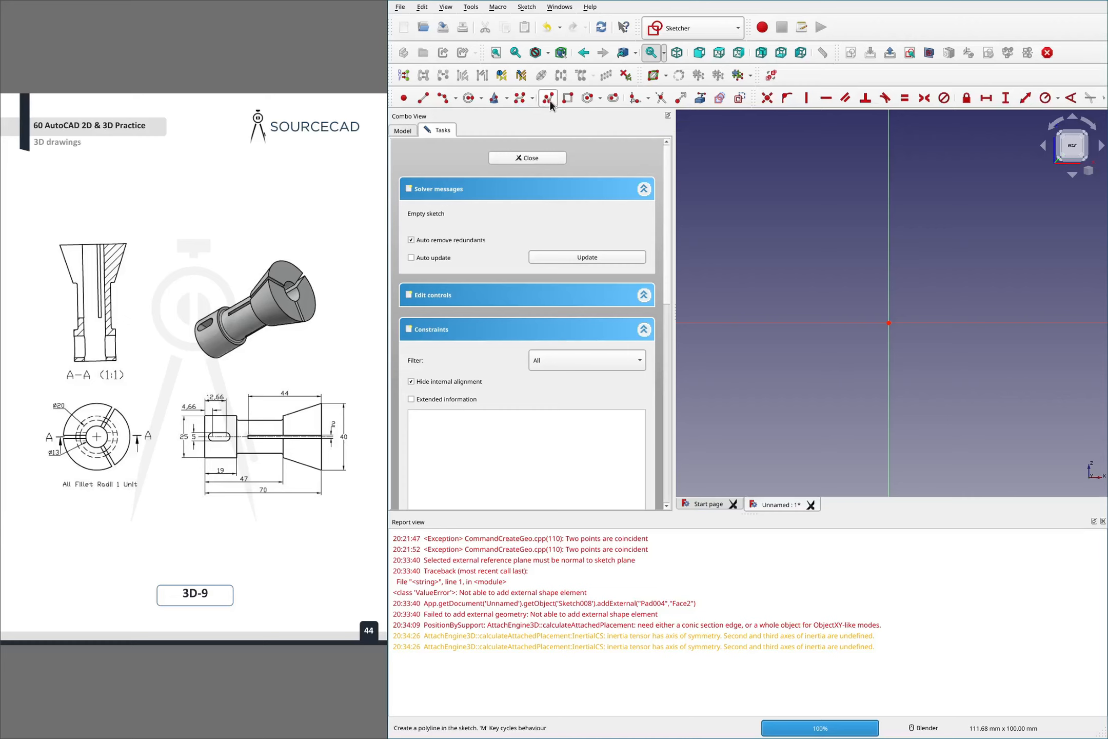
pyautogui.click(889, 322)
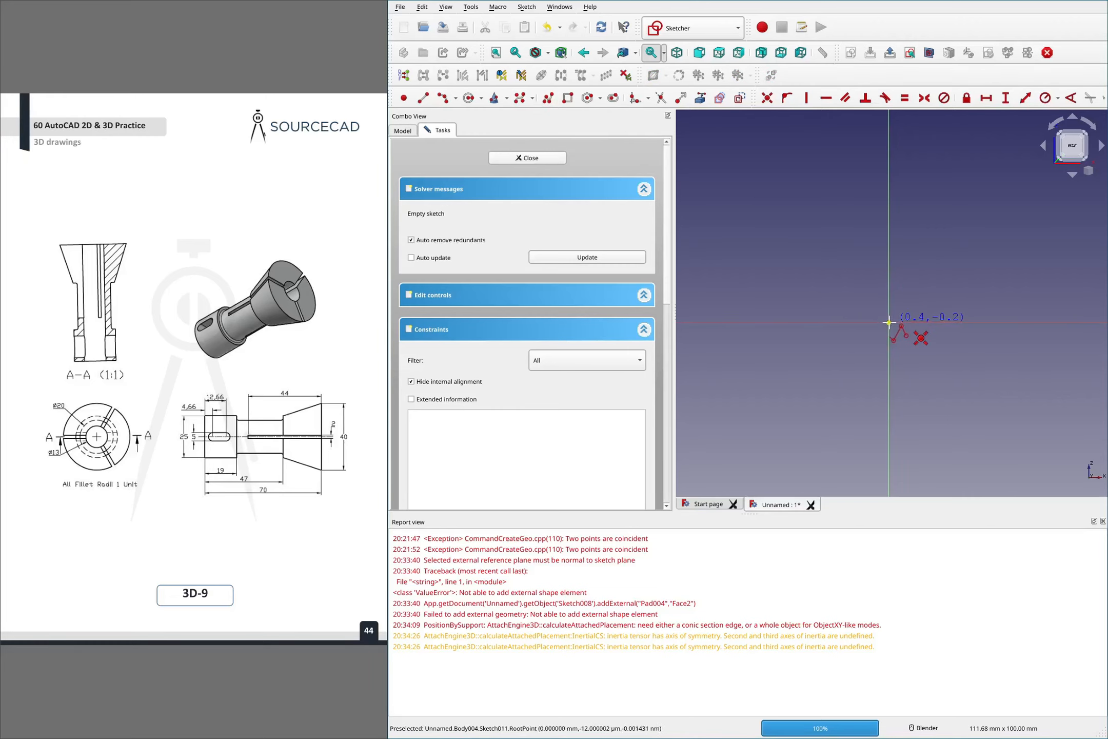
pyautogui.click(889, 388)
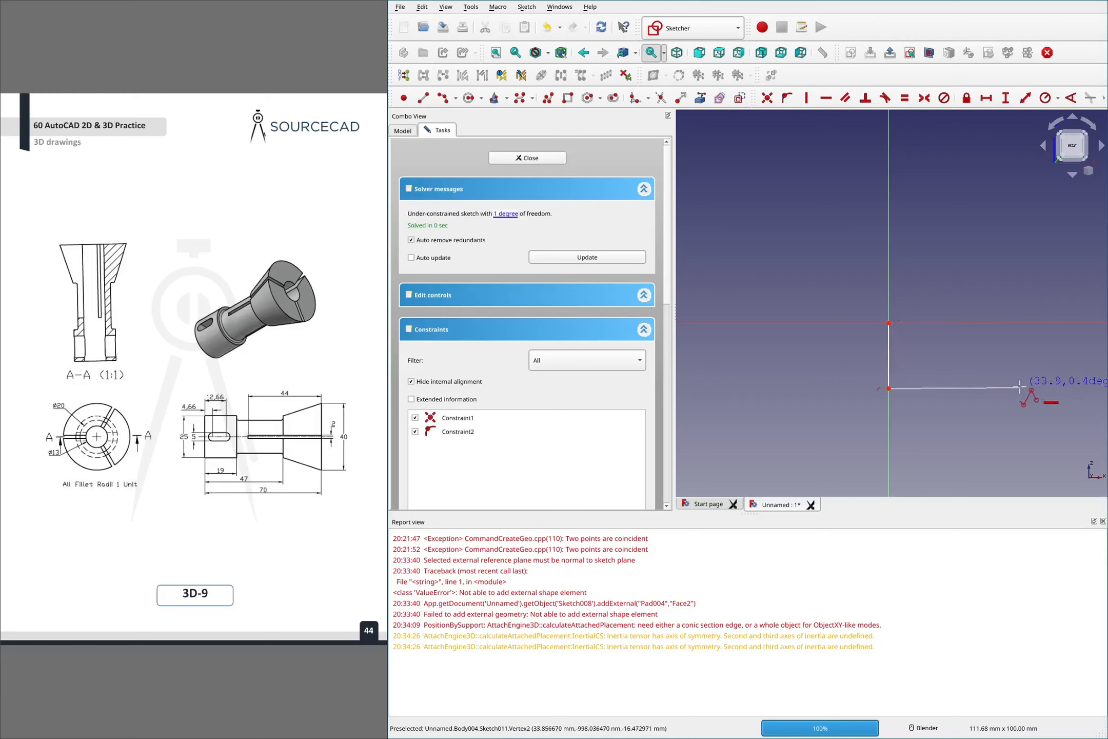
pyautogui.click(938, 386)
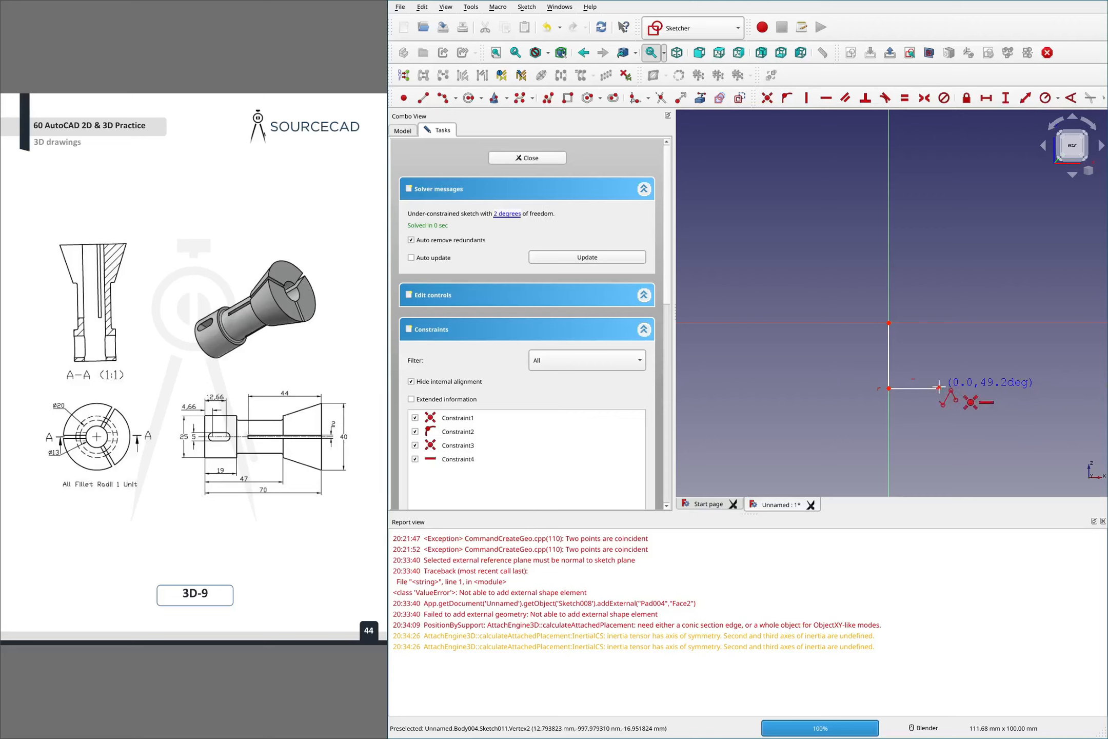
pyautogui.scroll(-2, 939, 386)
pyautogui.keyDown('shift'); pyautogui.moveTo(1072, 369); pyautogui.dragTo(828, 388, button='middle'); pyautogui.keyUp('shift')
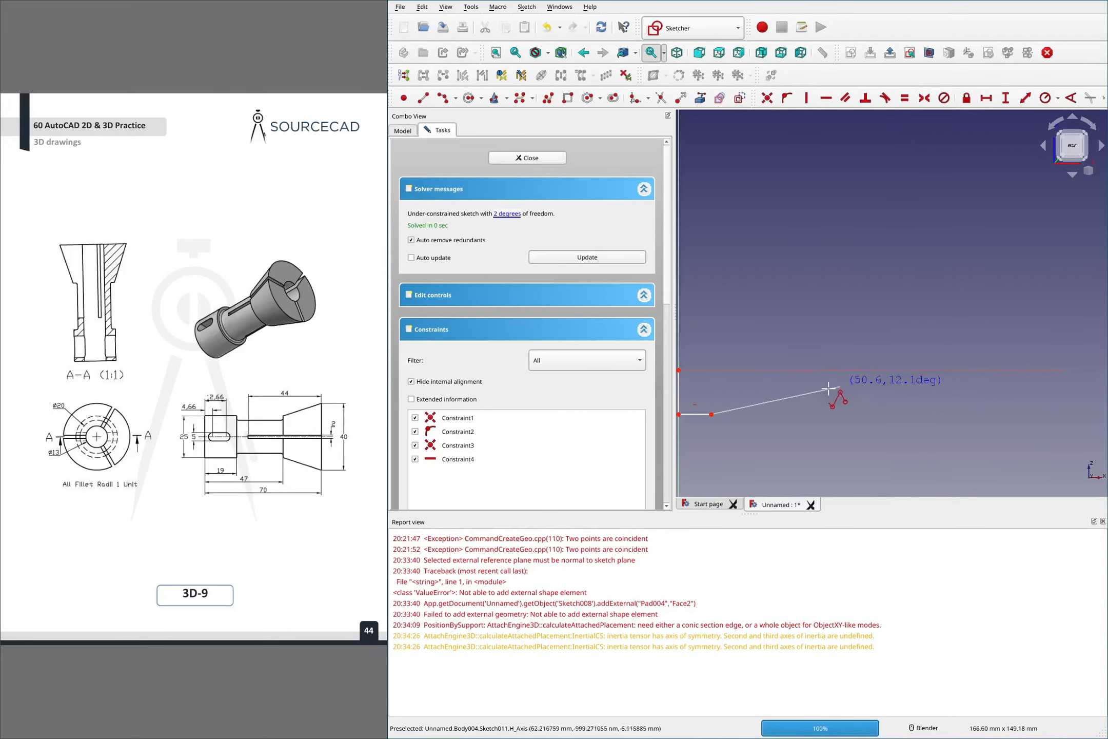
pyautogui.scroll(-3, 828, 388)
pyautogui.scroll(3, 775, 391)
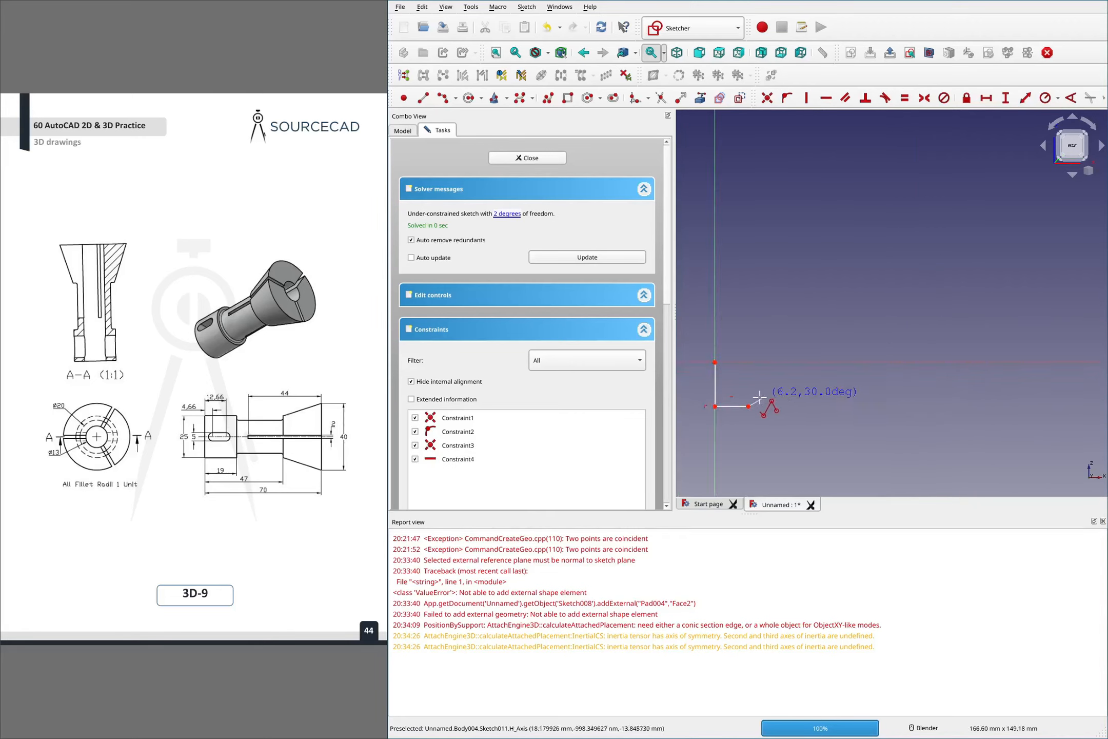
pyautogui.scroll(2, 744, 391)
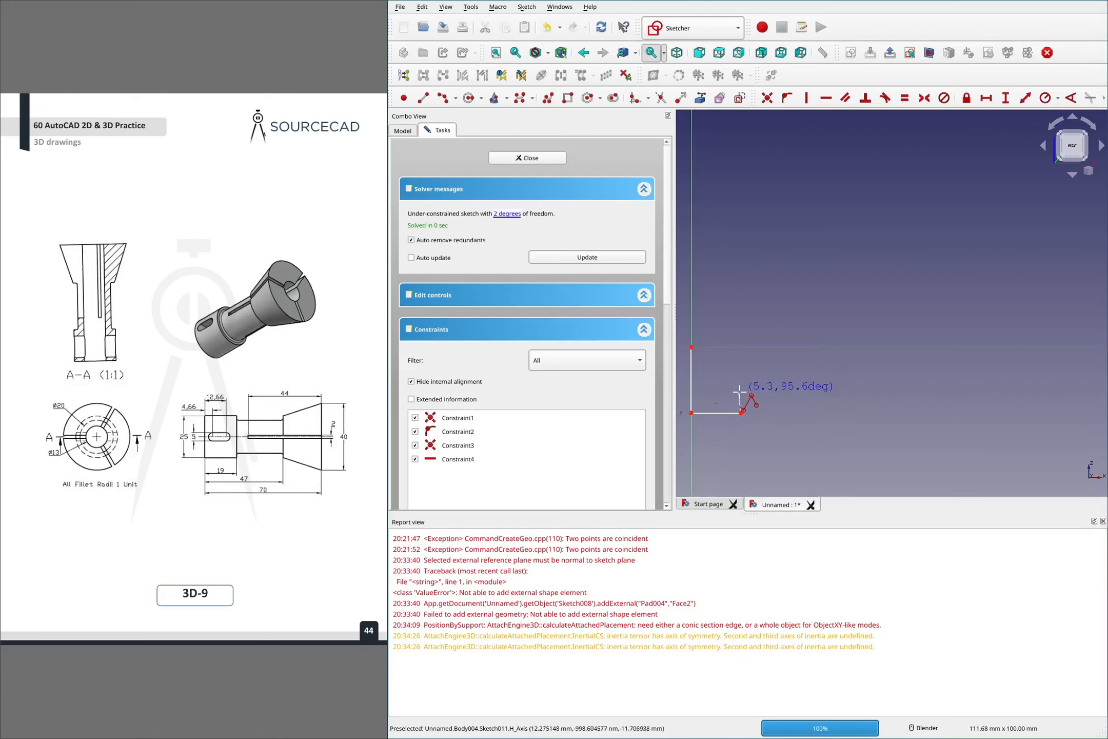
pyautogui.click(741, 394)
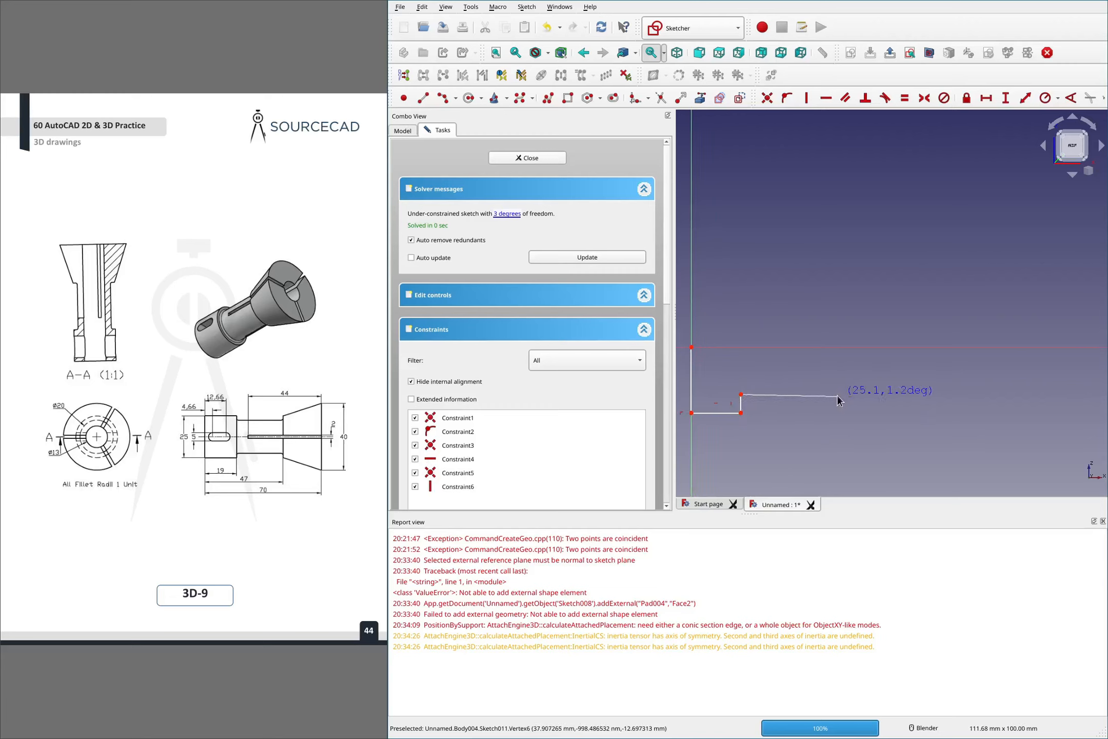
pyautogui.click(839, 394)
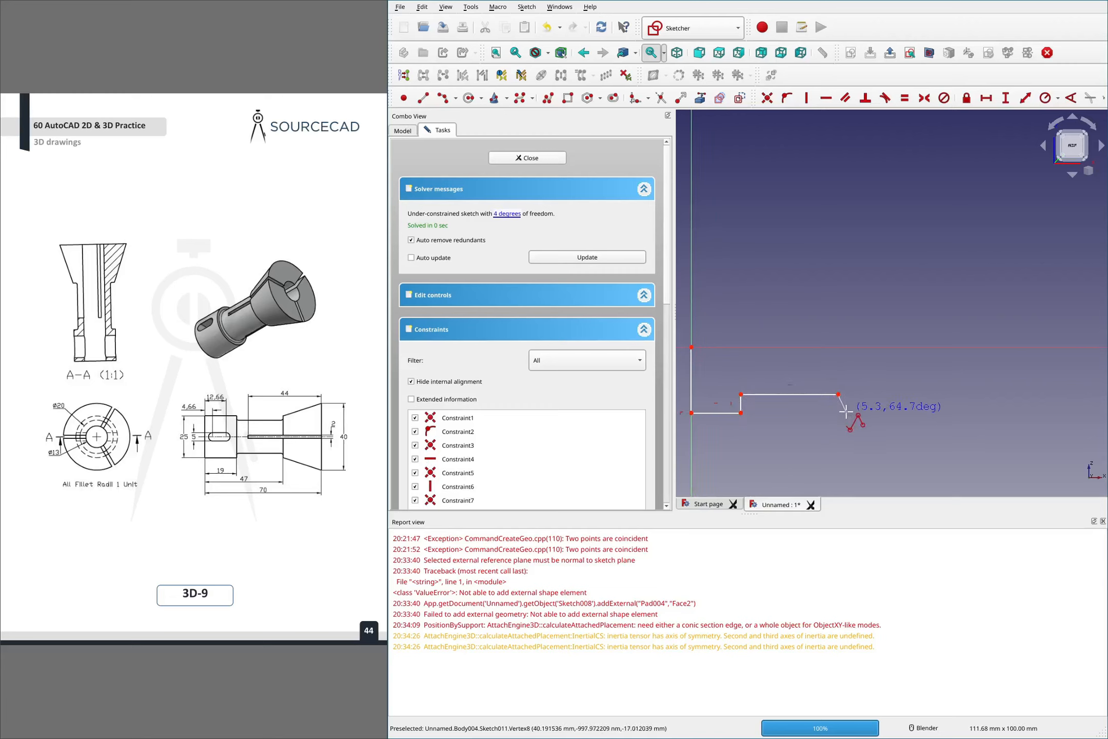
# Complete the polyline with the outward step, sloping flare and vertical end face, close it along the axis, and constrain the outward step vertical
pyautogui.click(925, 452)
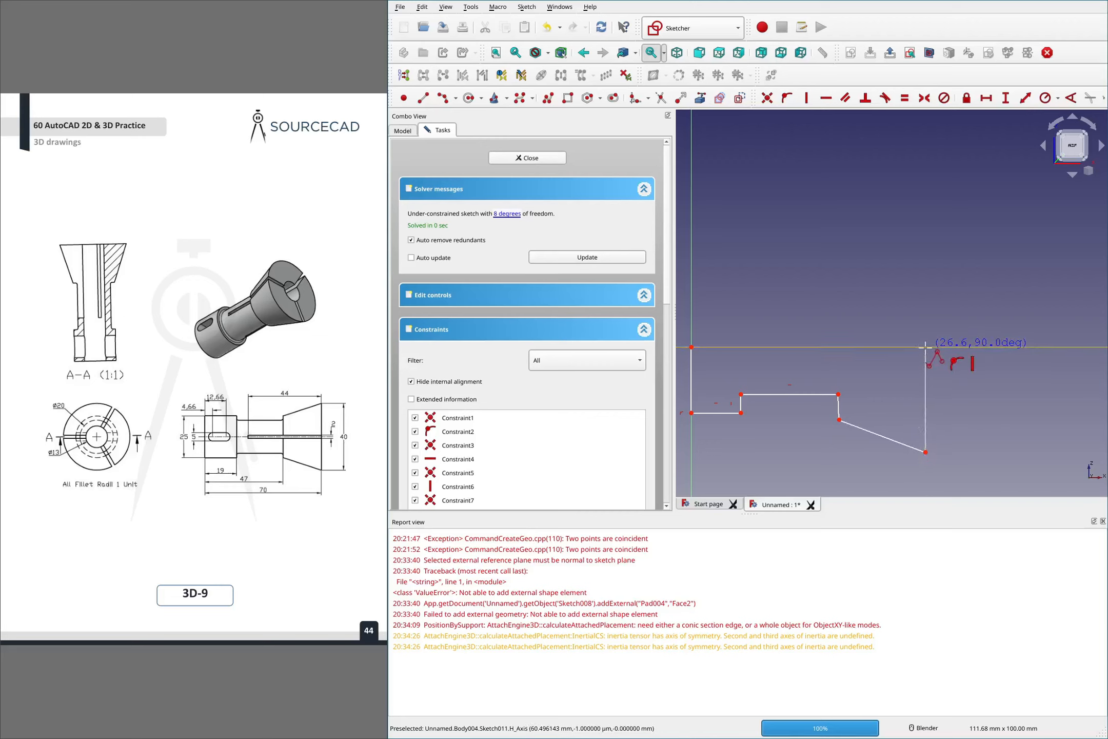
pyautogui.click(925, 347)
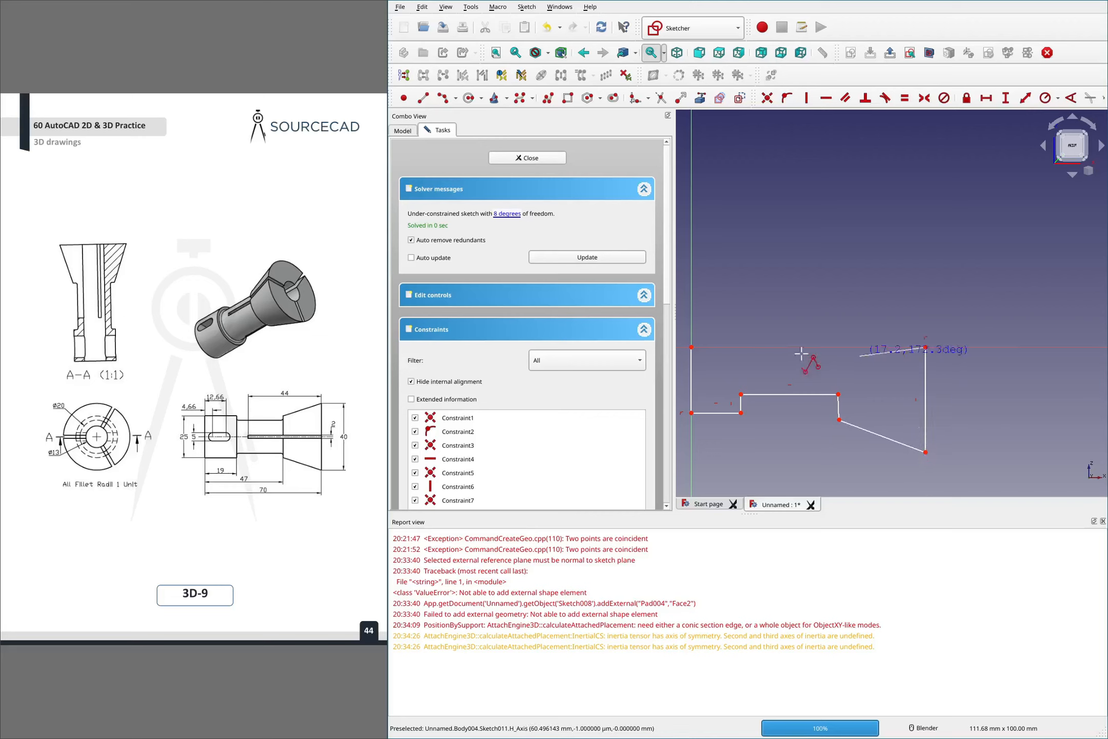
pyautogui.click(691, 347)
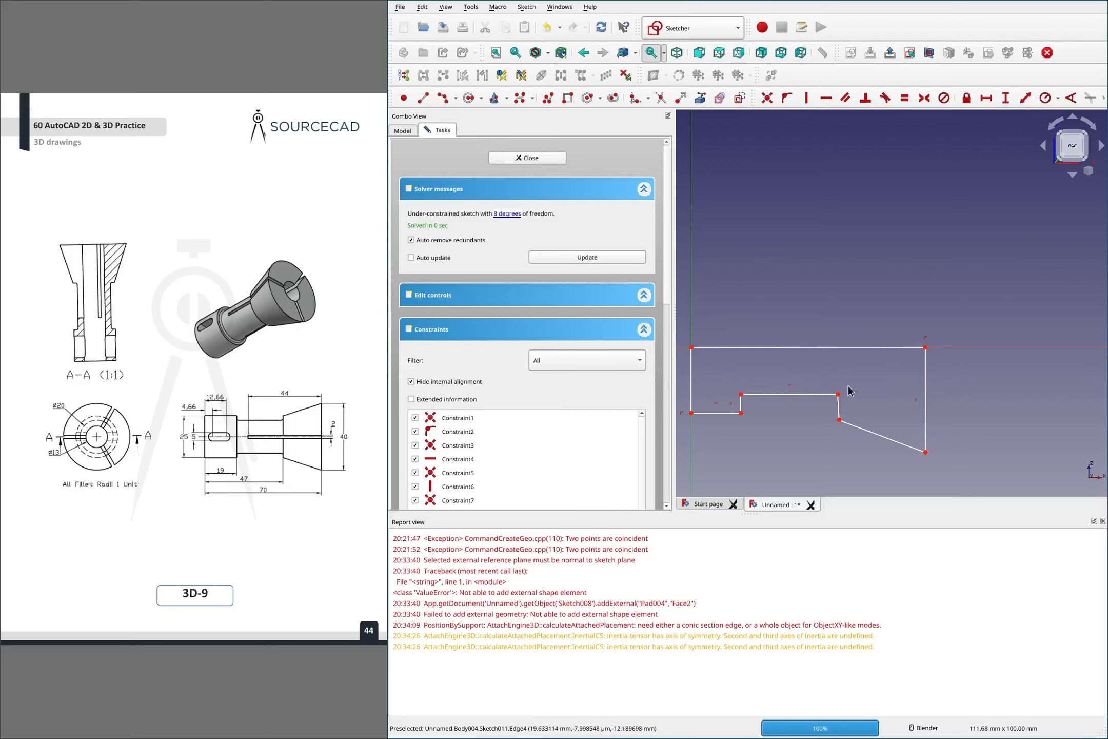
pyautogui.rightClick(880, 407)
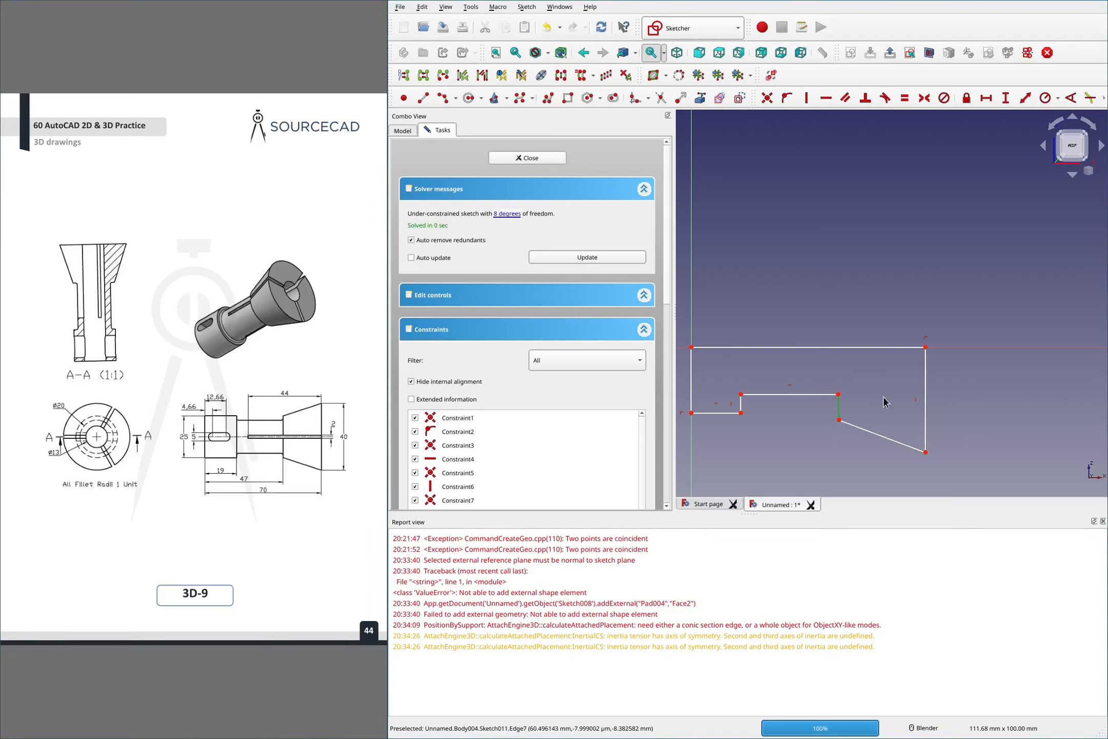
pyautogui.press('v')
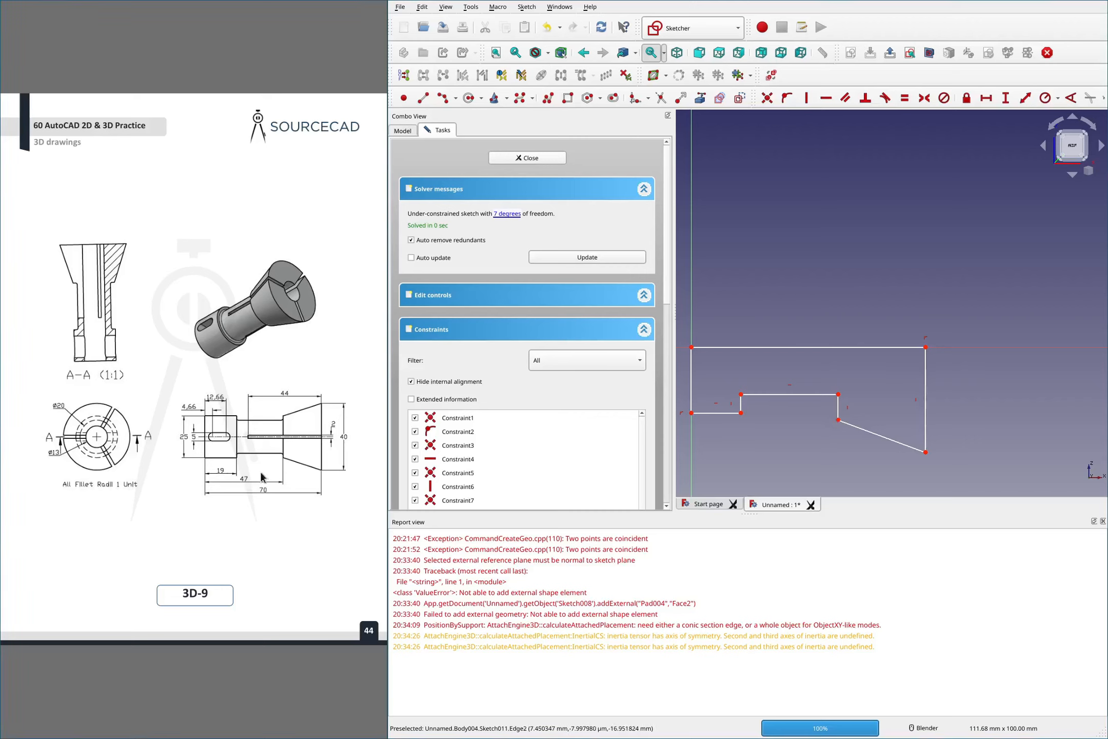
# Constrain the barrel's horizontal edge to a length of 19 mm
pyautogui.click(711, 414)
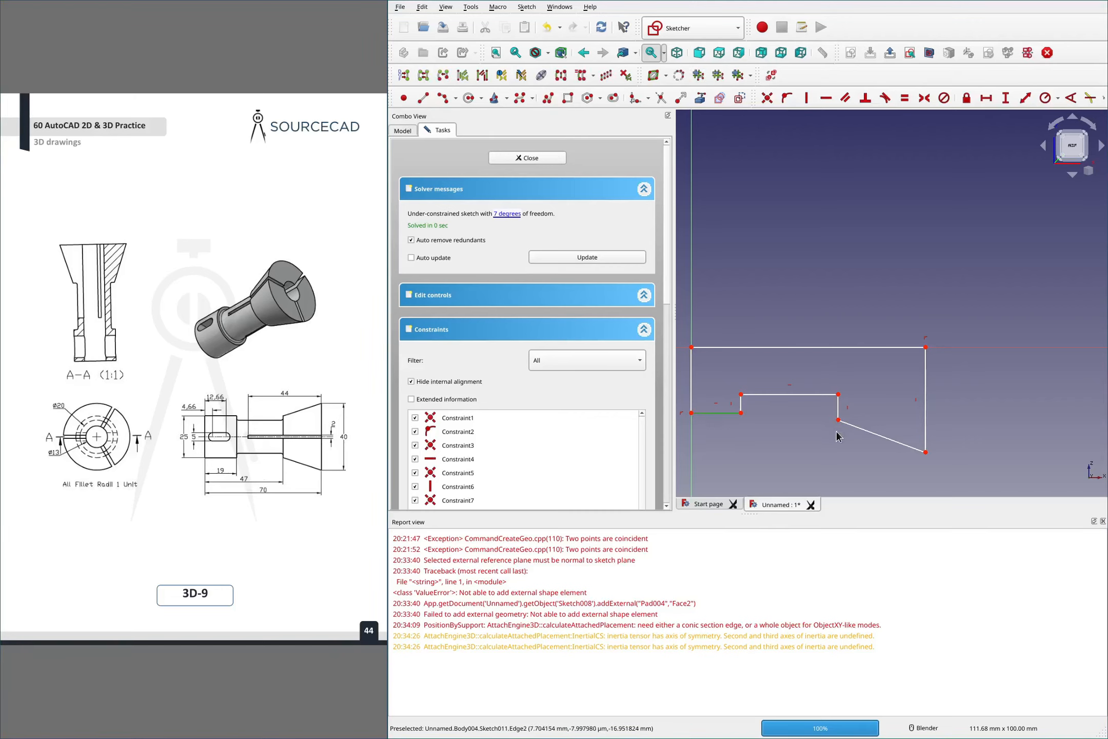
pyautogui.write('l')
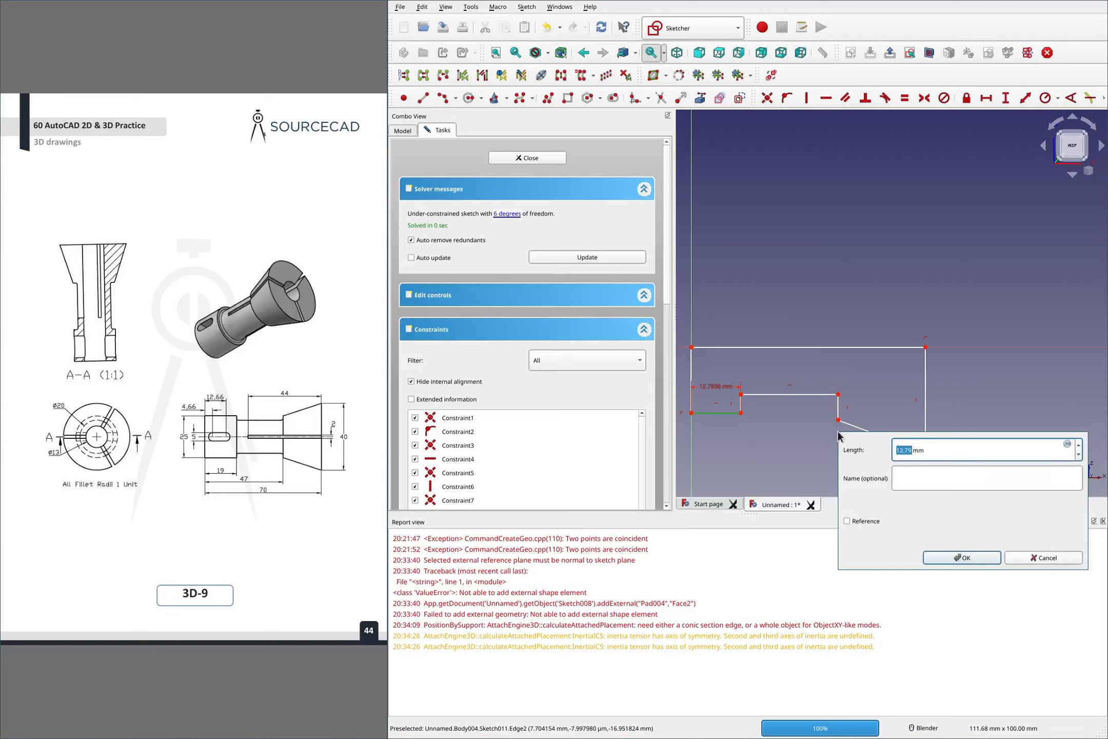
pyautogui.write('19')
pyautogui.press('Return')
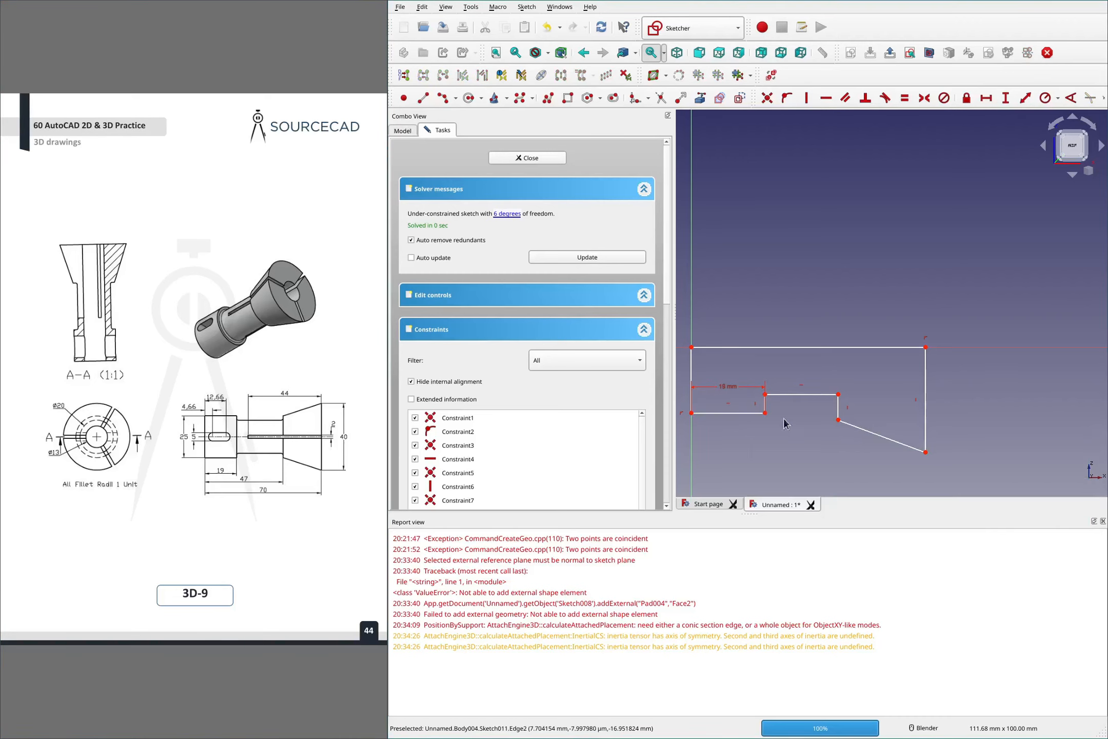
pyautogui.click(692, 413)
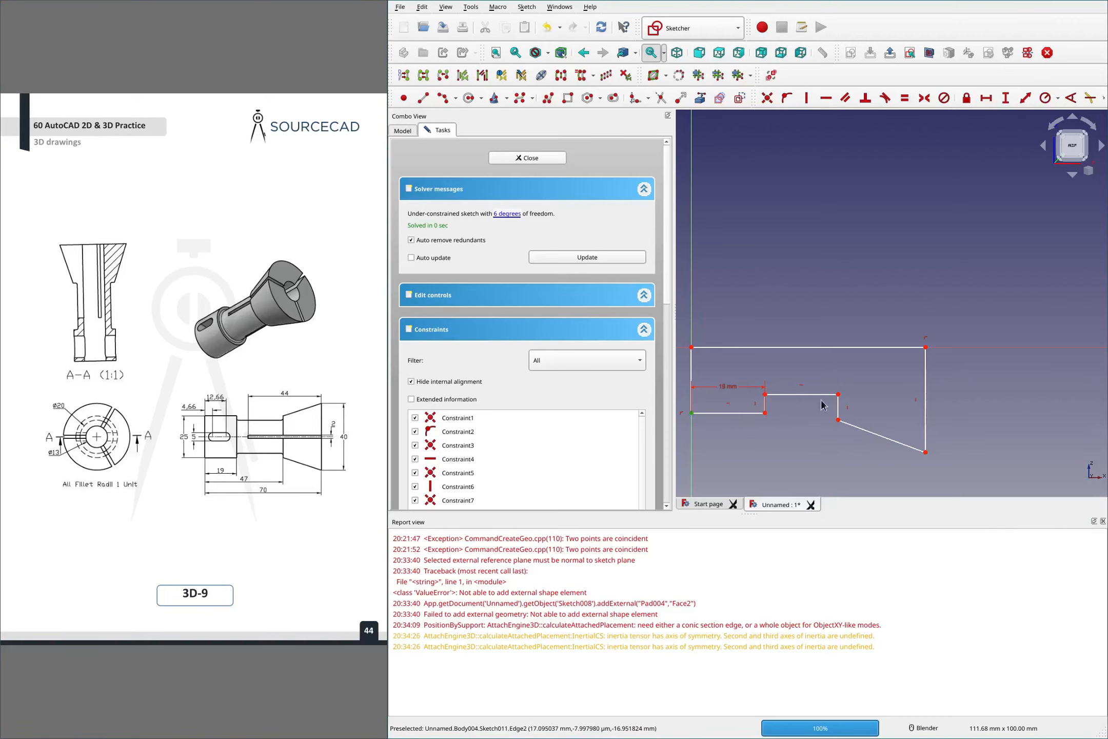
pyautogui.click(838, 401)
pyautogui.press('i')
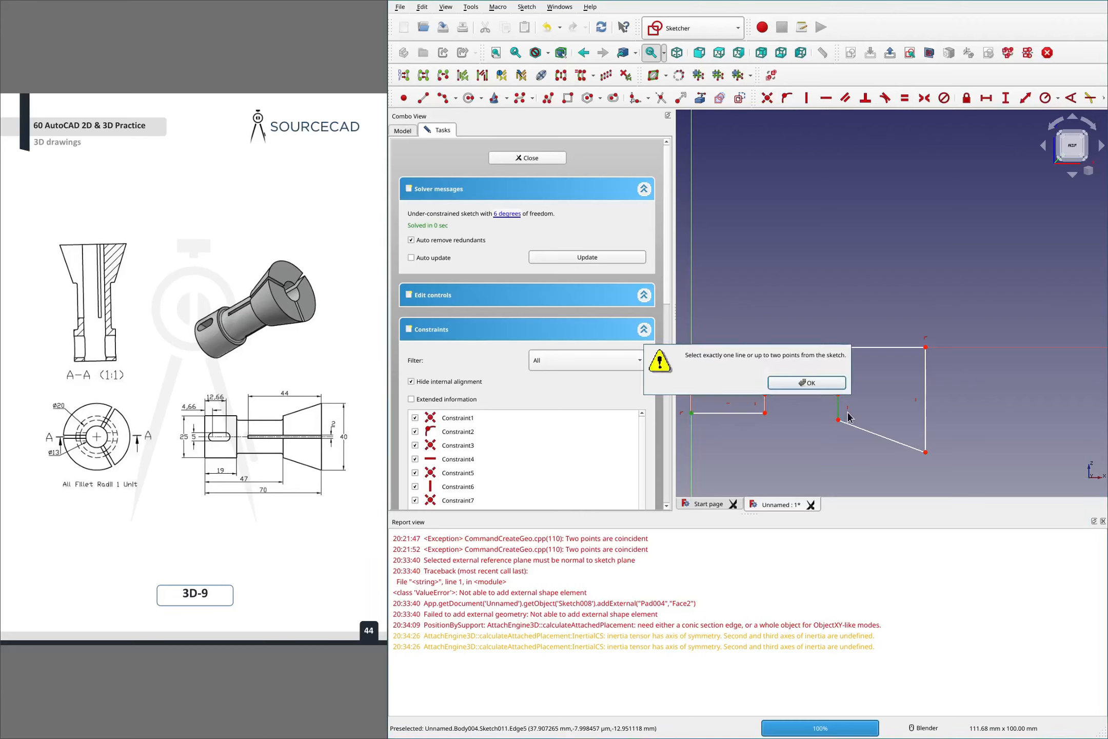
pyautogui.press('Return')
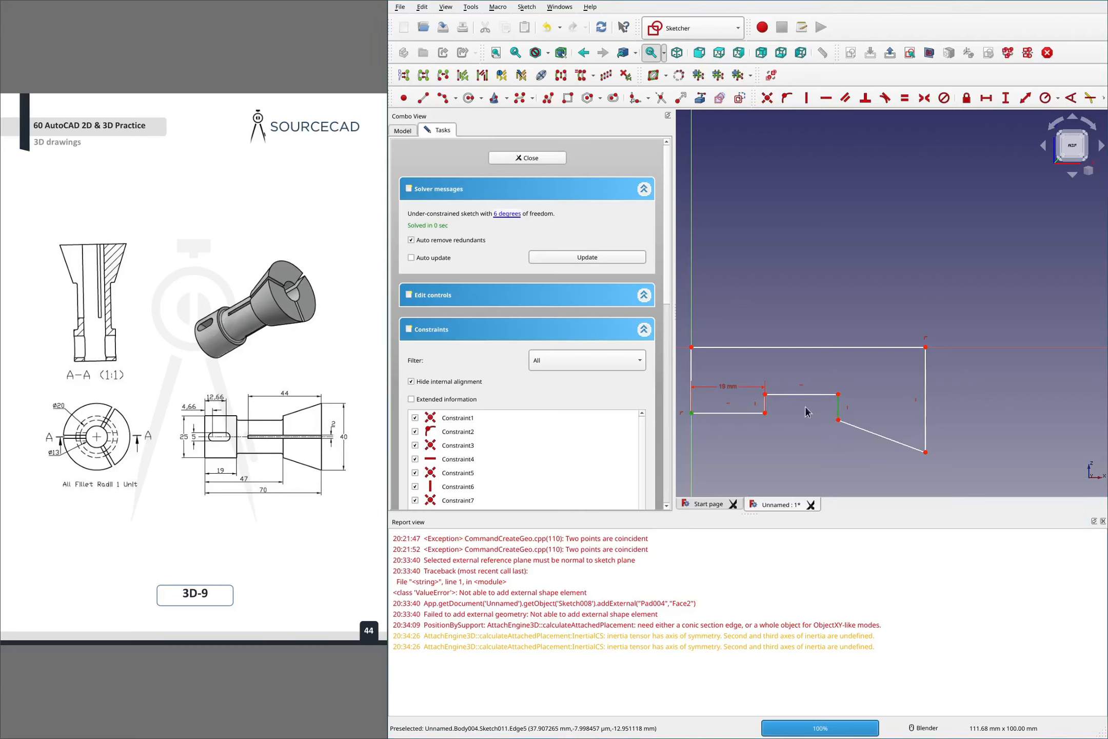
# Constrain the horizontal distance from the barrel's outer end corner to the start of the flare to 47 mm
pyautogui.click(692, 413)
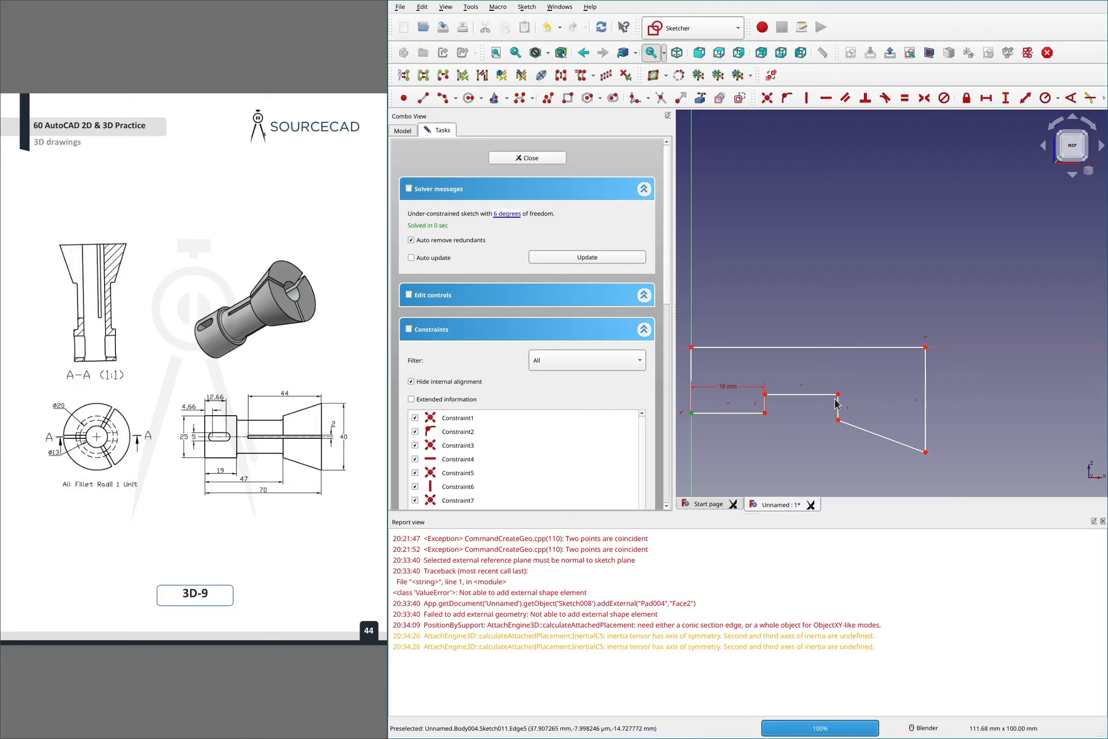
pyautogui.click(839, 424)
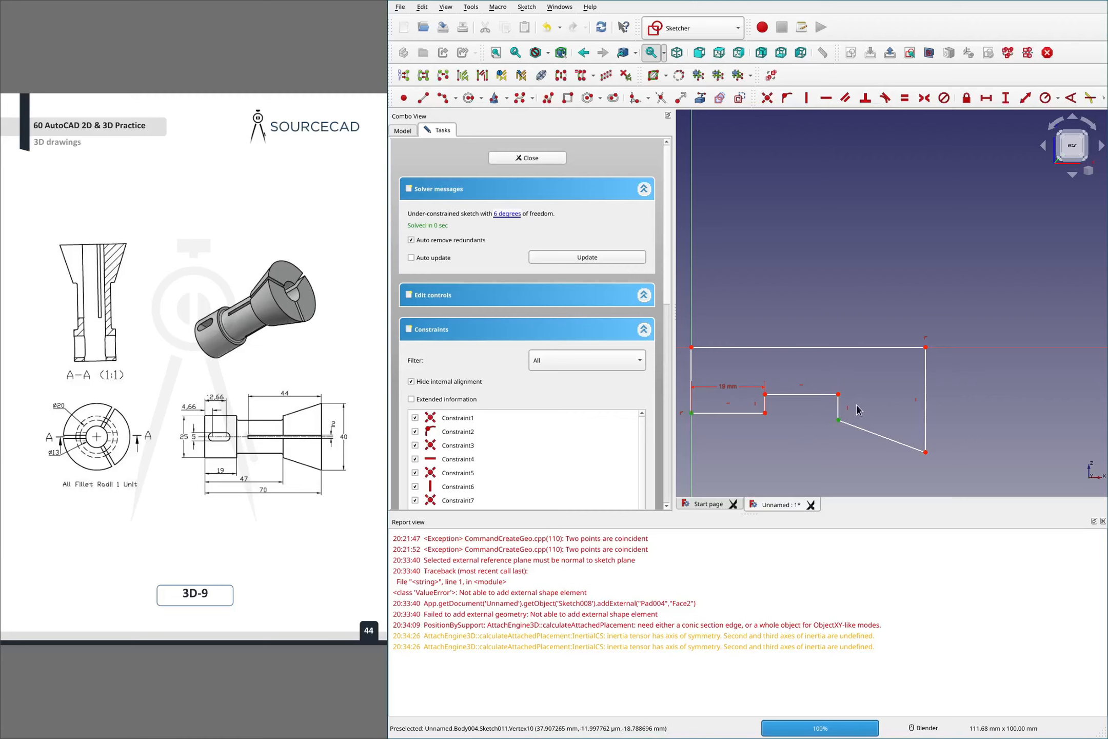
pyautogui.write('l')
pyautogui.write('47')
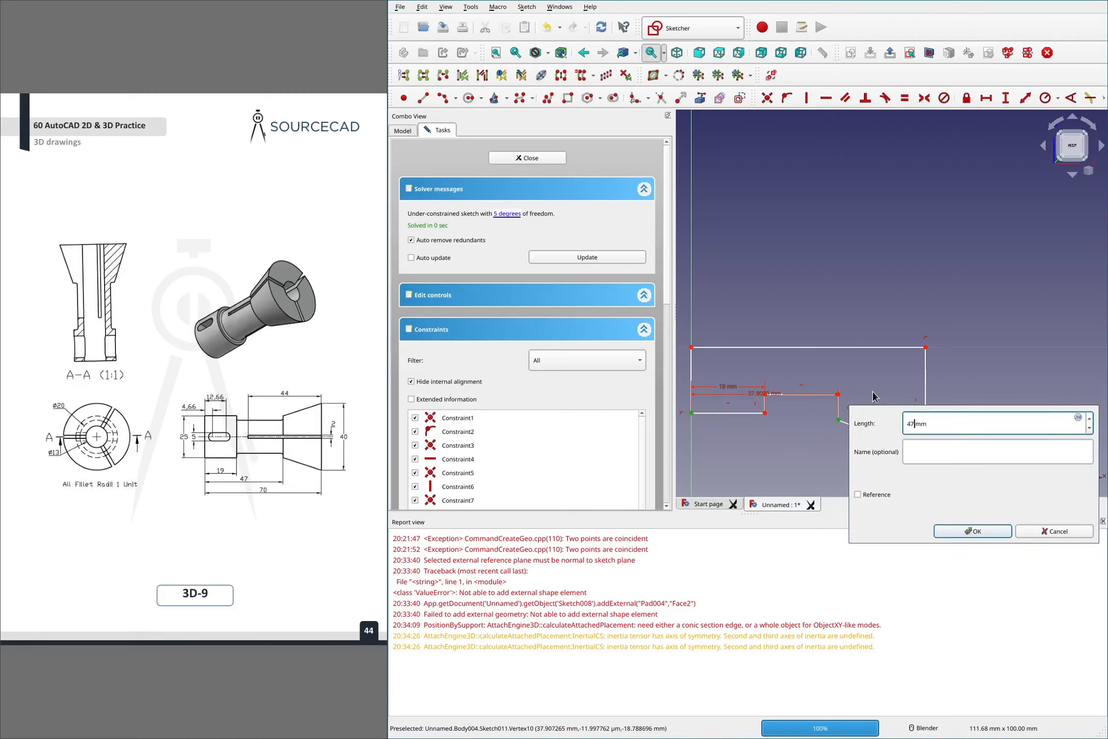
pyautogui.press('Return')
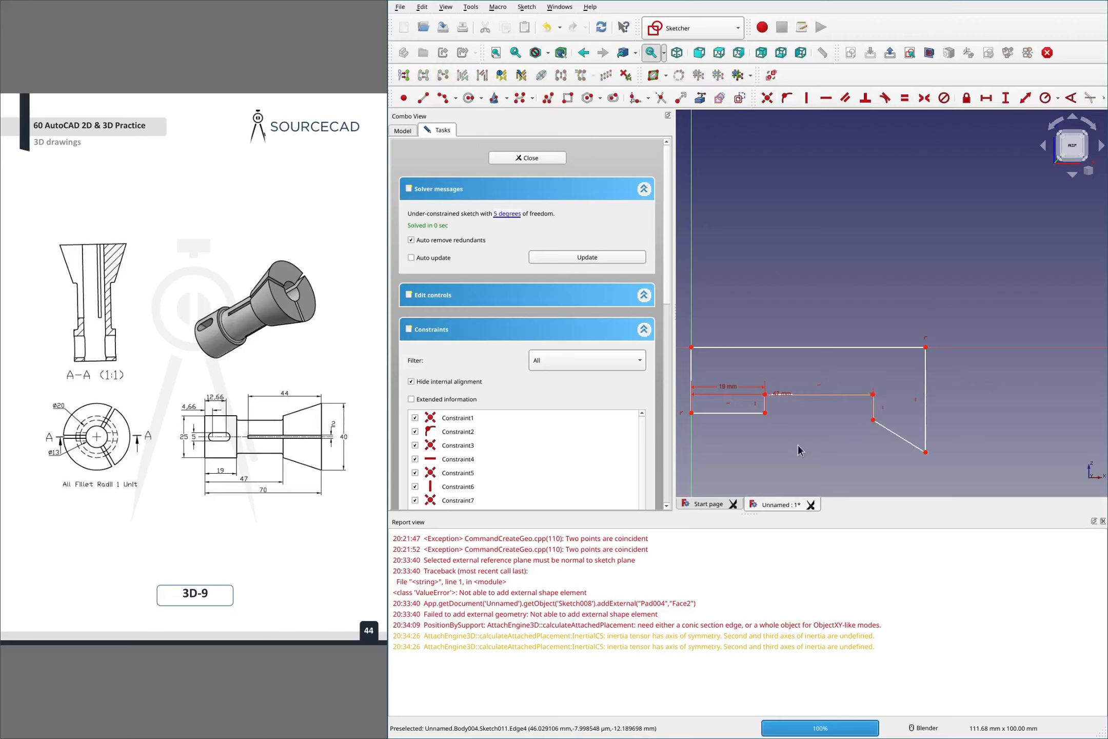
# Constrain the overall horizontal length from the barrel's outer end corner to the flare's far corner to 70 mm
pyautogui.click(692, 412)
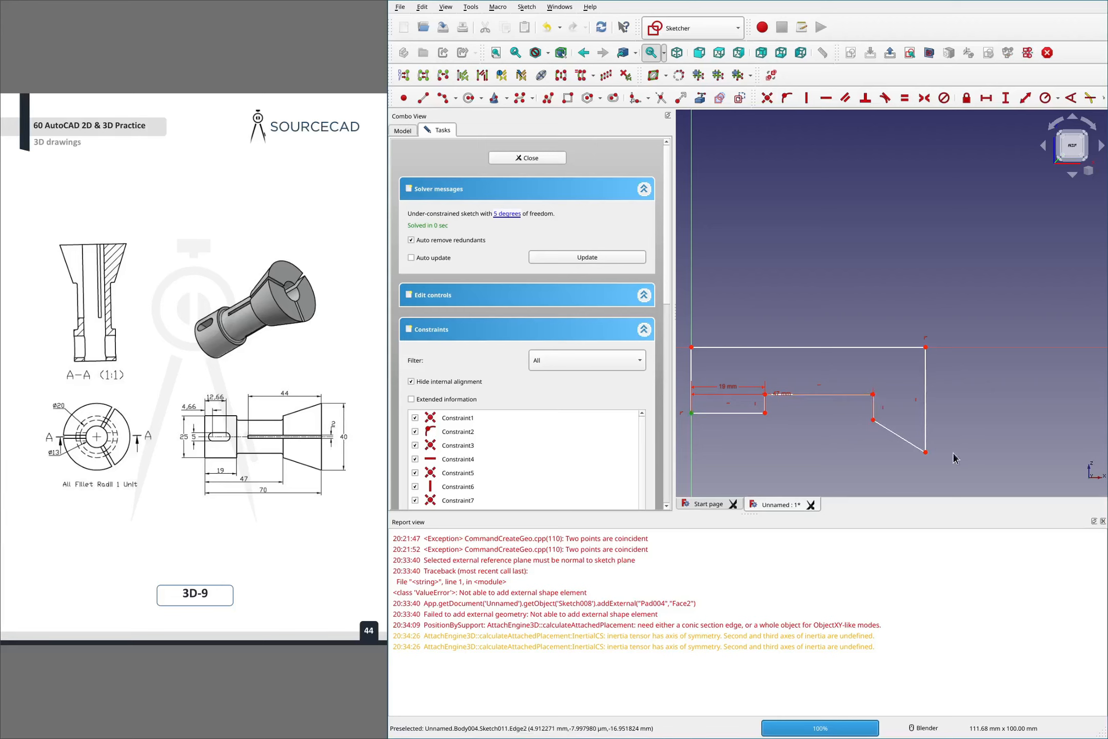
pyautogui.click(926, 452)
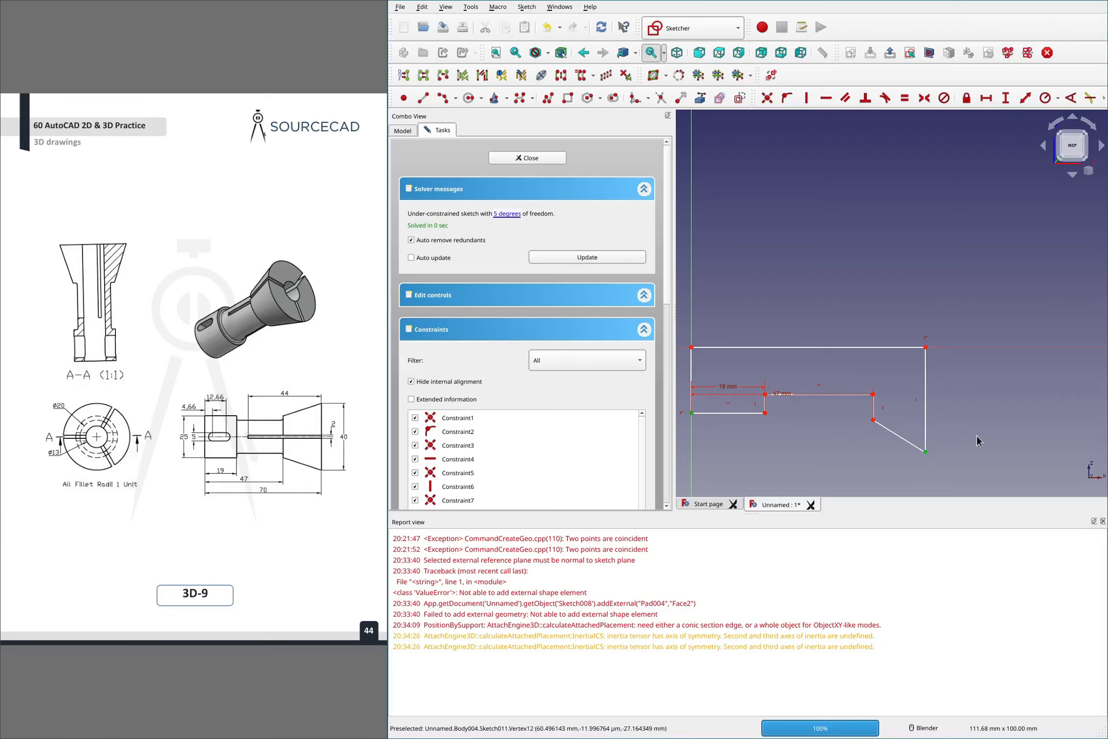
pyautogui.write('l')
pyautogui.write('70')
pyautogui.press('Return')
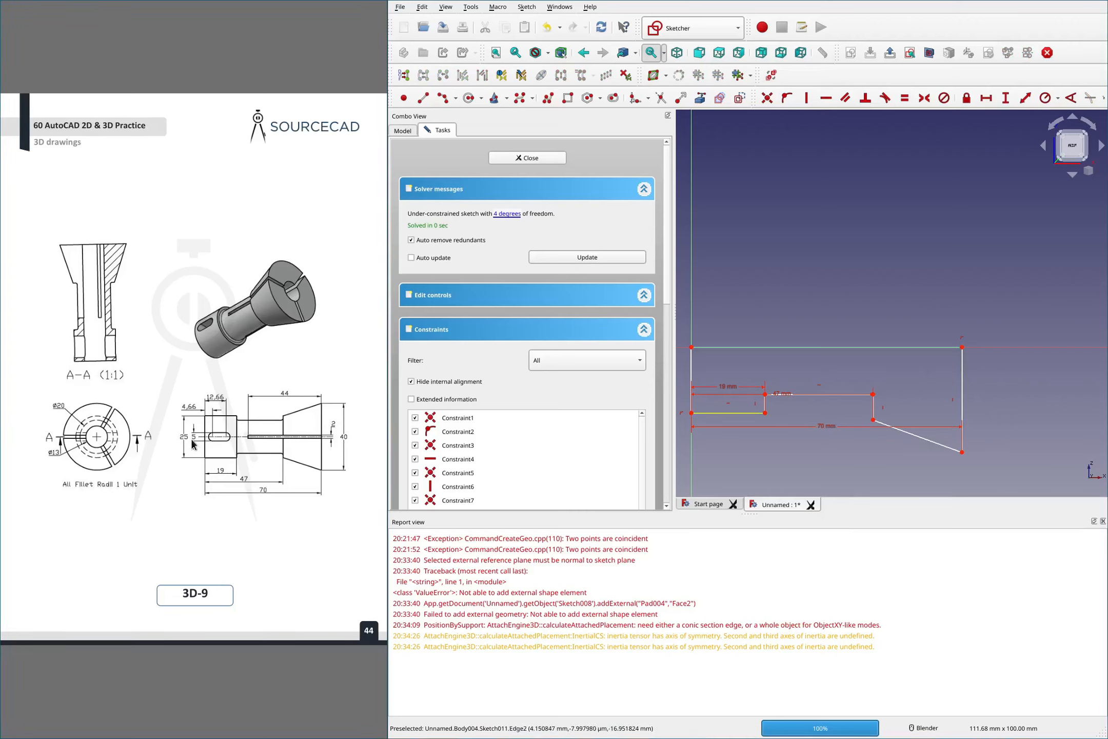
# Set the height of the barrel's end edge to 12.5 mm and move the neck's horizontal edge closer to the axis
pyautogui.moveTo(202, 451)
pyautogui.mouseDown()
pyautogui.moveTo(167, 418)
pyautogui.moveTo(196, 436)
pyautogui.mouseUp()
pyautogui.click(692, 381)
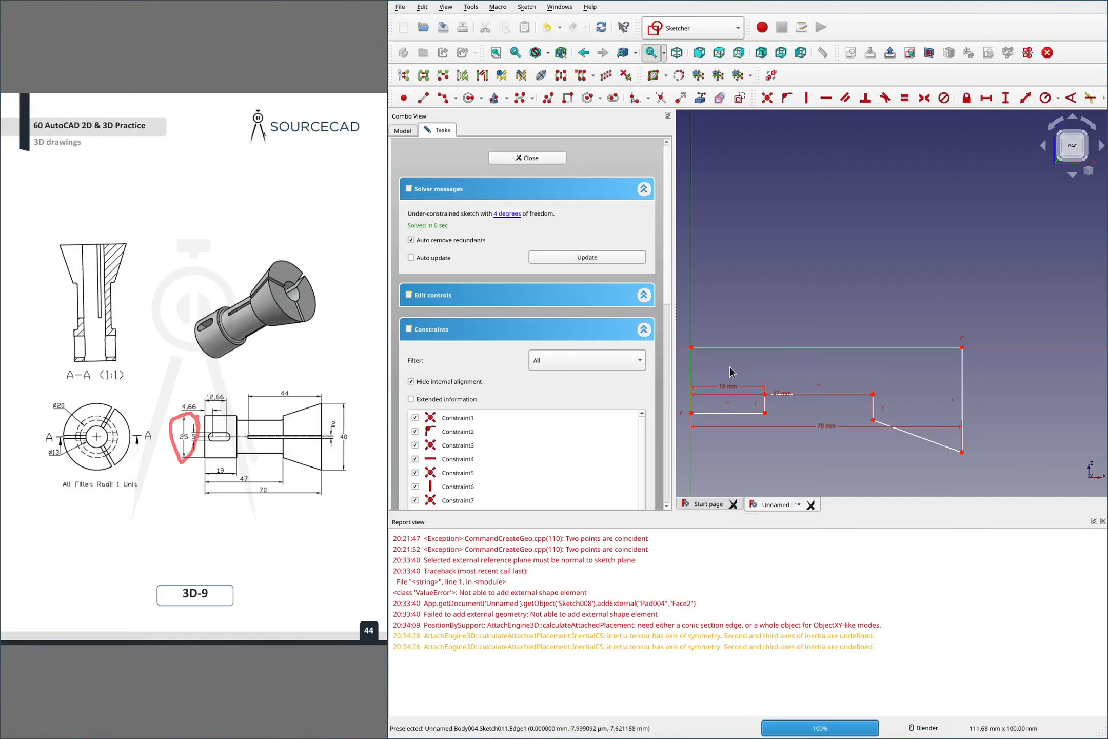
pyautogui.write('i12.5')
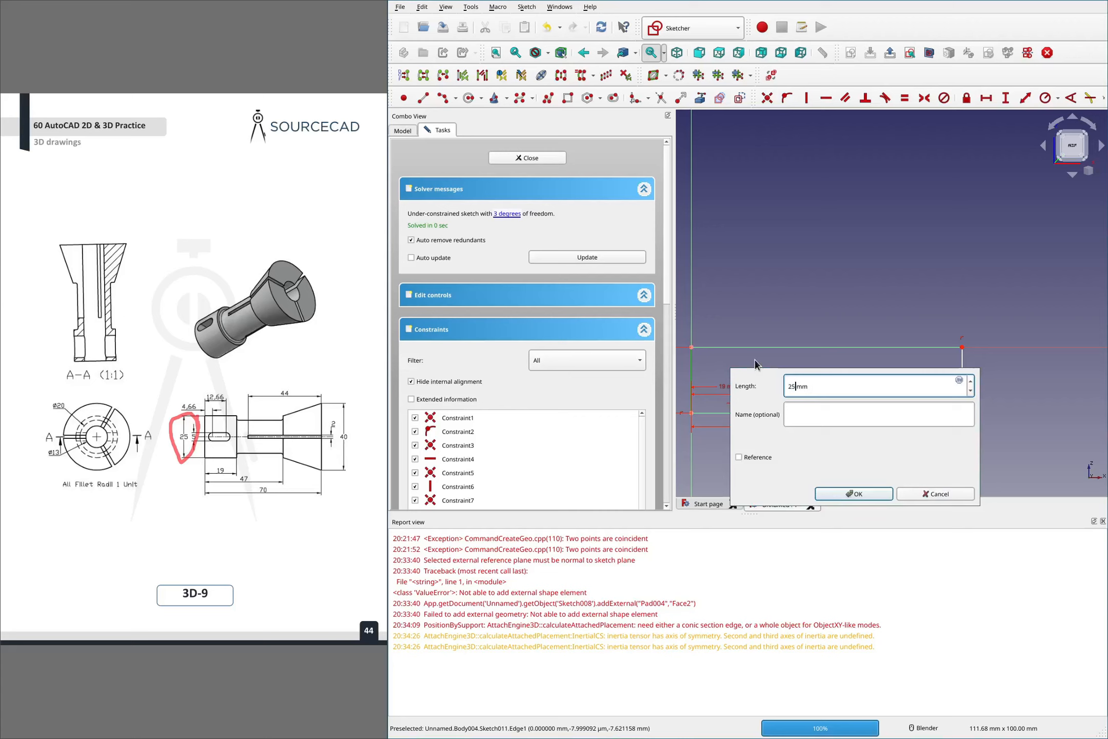
pyautogui.press('Return')
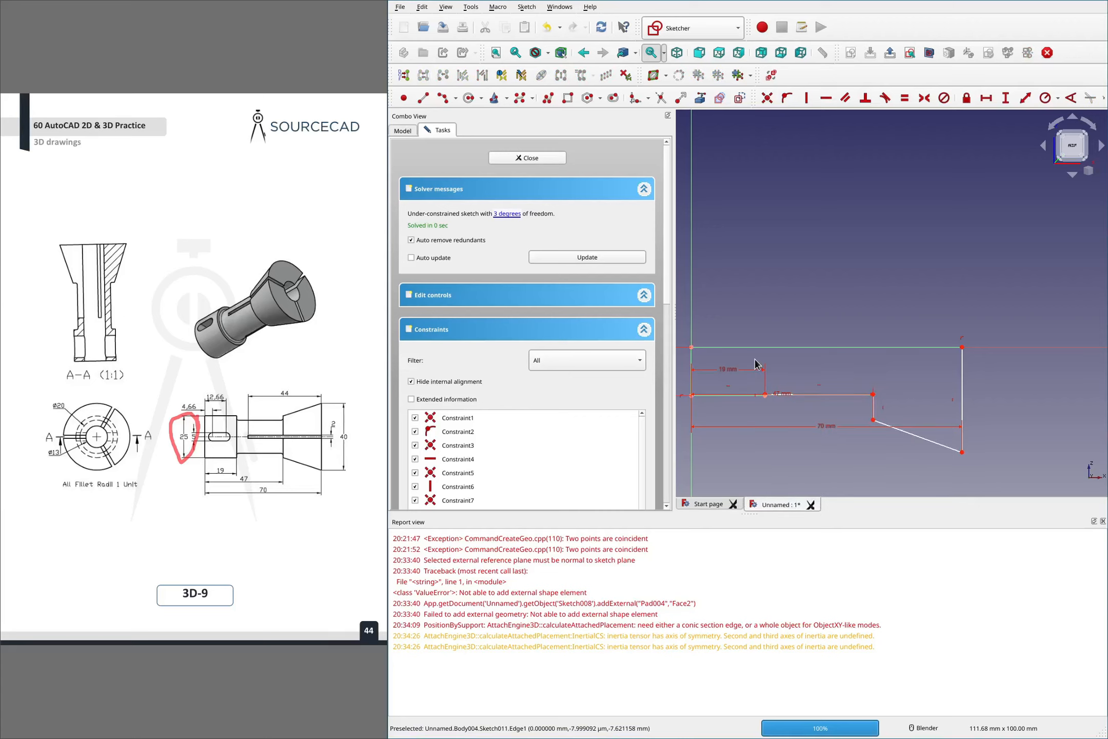
pyautogui.moveTo(832, 394); pyautogui.dragTo(833, 373)
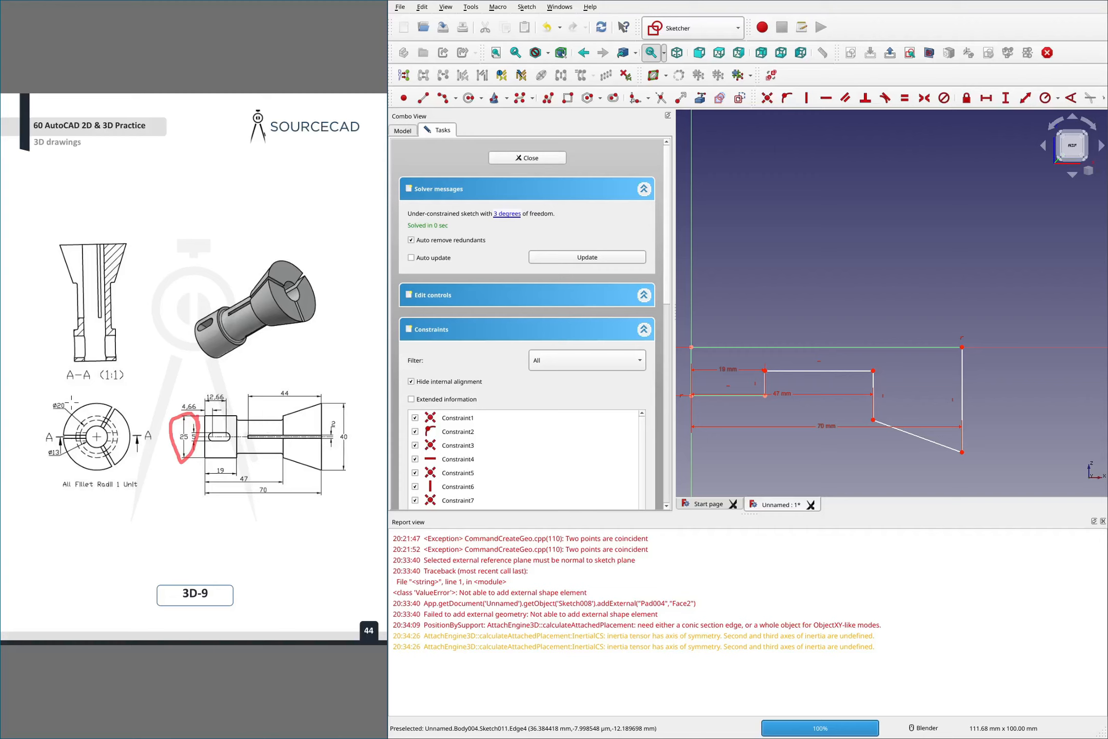
pyautogui.moveTo(71, 398)
pyautogui.mouseDown()
pyautogui.moveTo(61, 389)
pyautogui.moveTo(39, 399)
pyautogui.moveTo(57, 424)
pyautogui.moveTo(93, 440)
pyautogui.moveTo(90, 407)
pyautogui.moveTo(62, 391)
pyautogui.mouseUp()
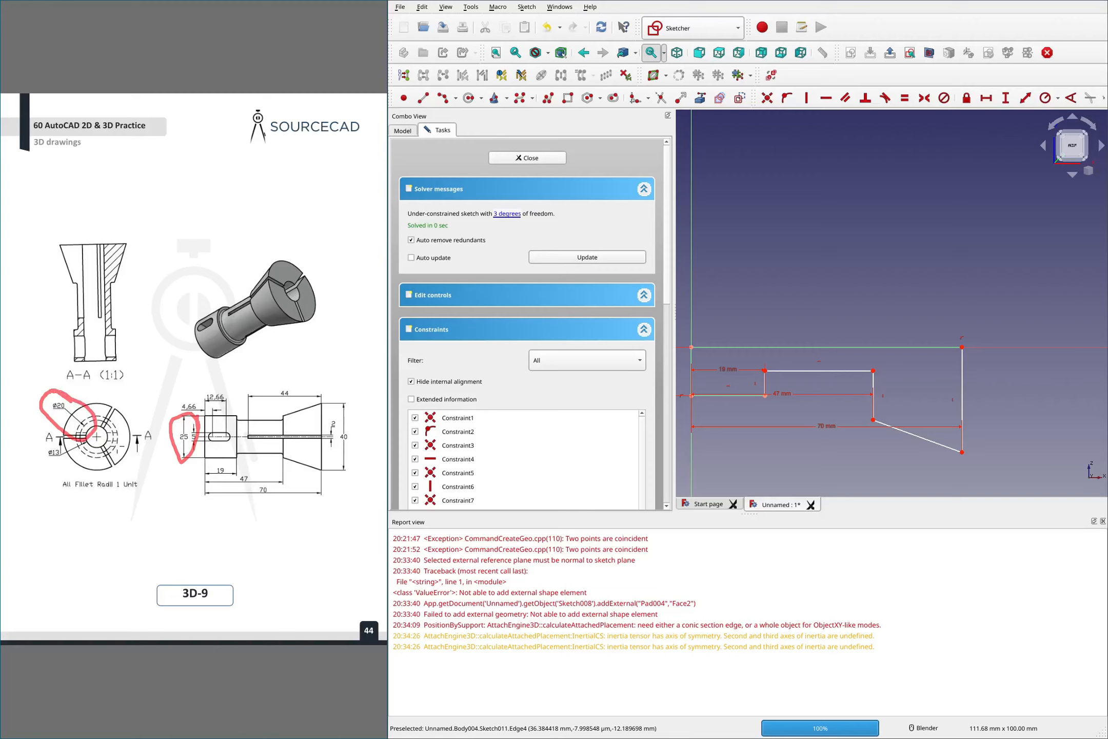
pyautogui.moveTo(111, 449); pyautogui.dragTo(135, 465)
pyautogui.press('Escape')
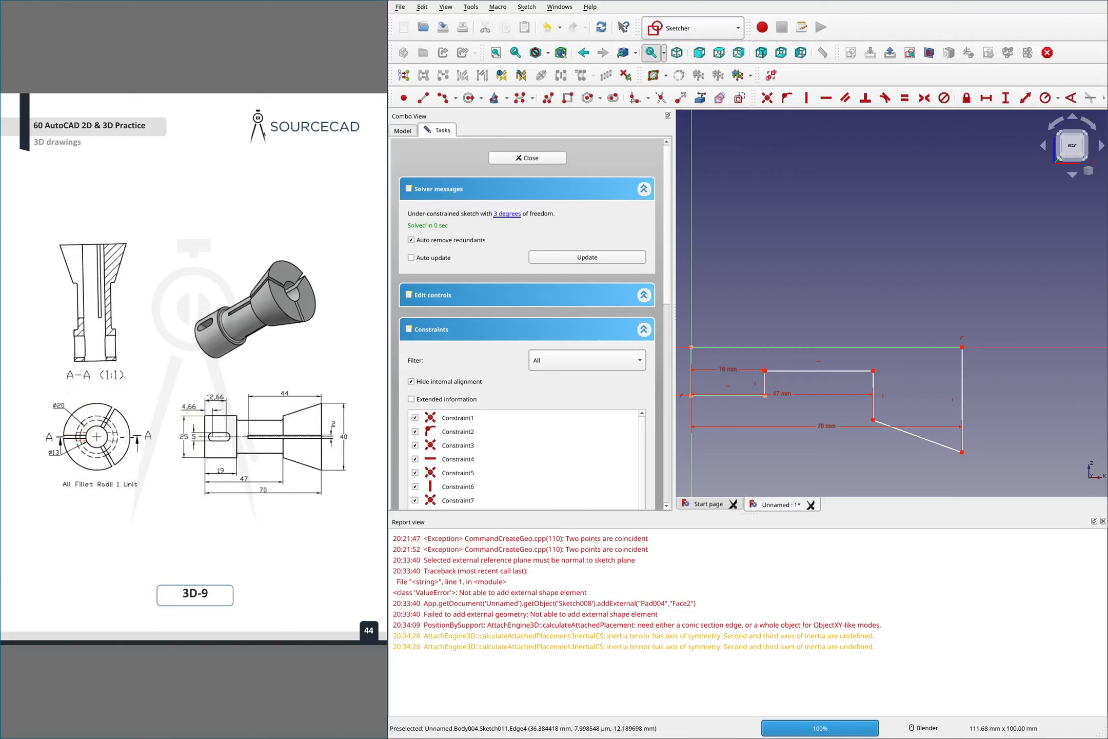
pyautogui.moveTo(101, 433)
pyautogui.mouseDown()
pyautogui.moveTo(117, 432)
pyautogui.moveTo(119, 454)
pyautogui.moveTo(95, 465)
pyautogui.moveTo(76, 445)
pyautogui.moveTo(111, 459)
pyautogui.moveTo(125, 430)
pyautogui.mouseUp()
pyautogui.moveTo(190, 339)
pyautogui.mouseDown()
pyautogui.moveTo(207, 360)
pyautogui.moveTo(234, 352)
pyautogui.moveTo(216, 359)
pyautogui.moveTo(194, 316)
pyautogui.mouseUp()
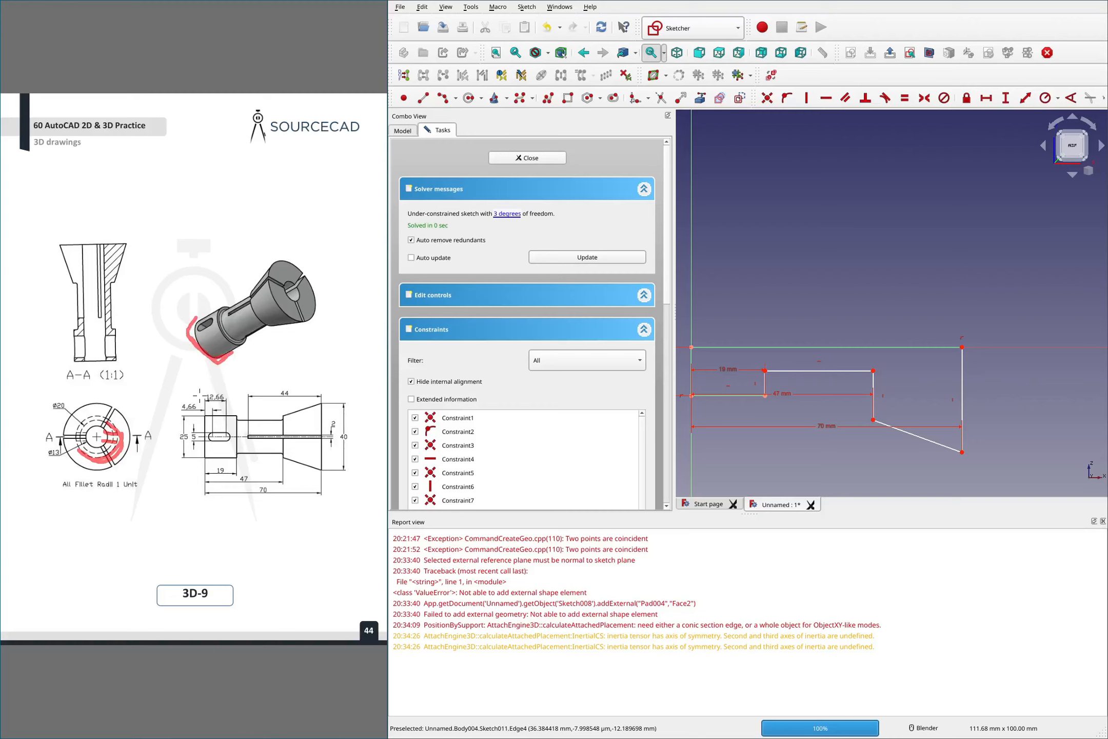
pyautogui.press('Escape')
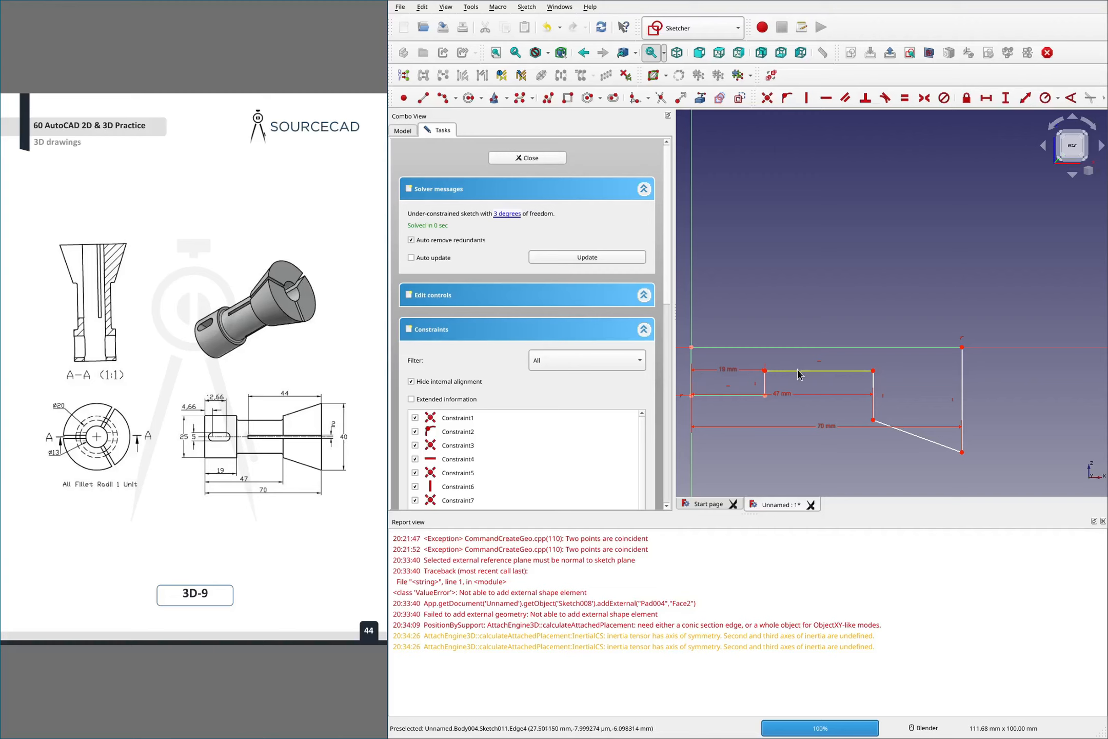
# Constrain the vertical distance from the sketch origin to the neck edge's barrel-side corner to 20/2 mm
pyautogui.click(713, 347)
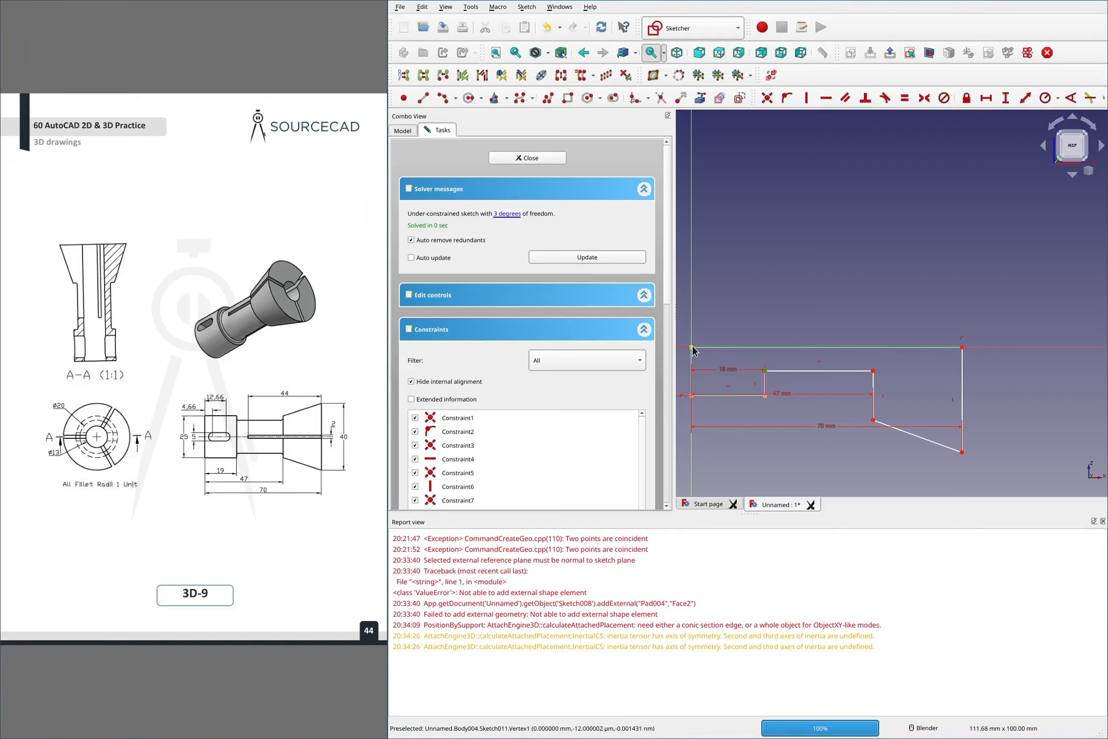
pyautogui.press('i')
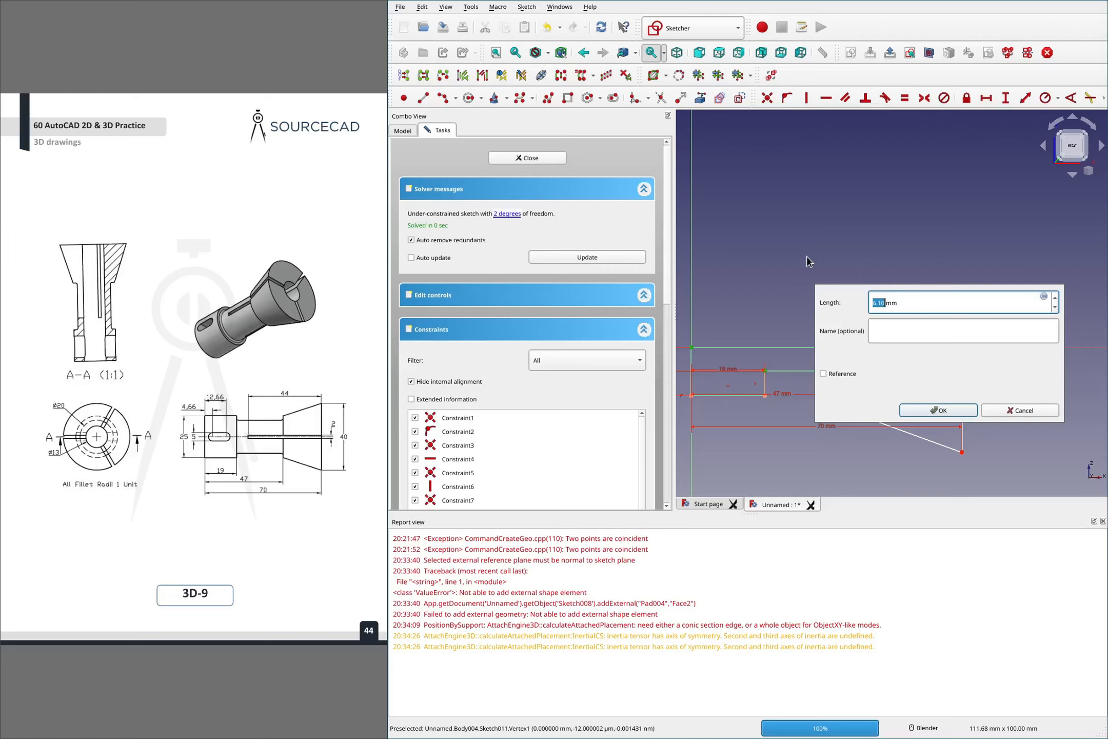
pyautogui.write('20/2')
pyautogui.press('Return')
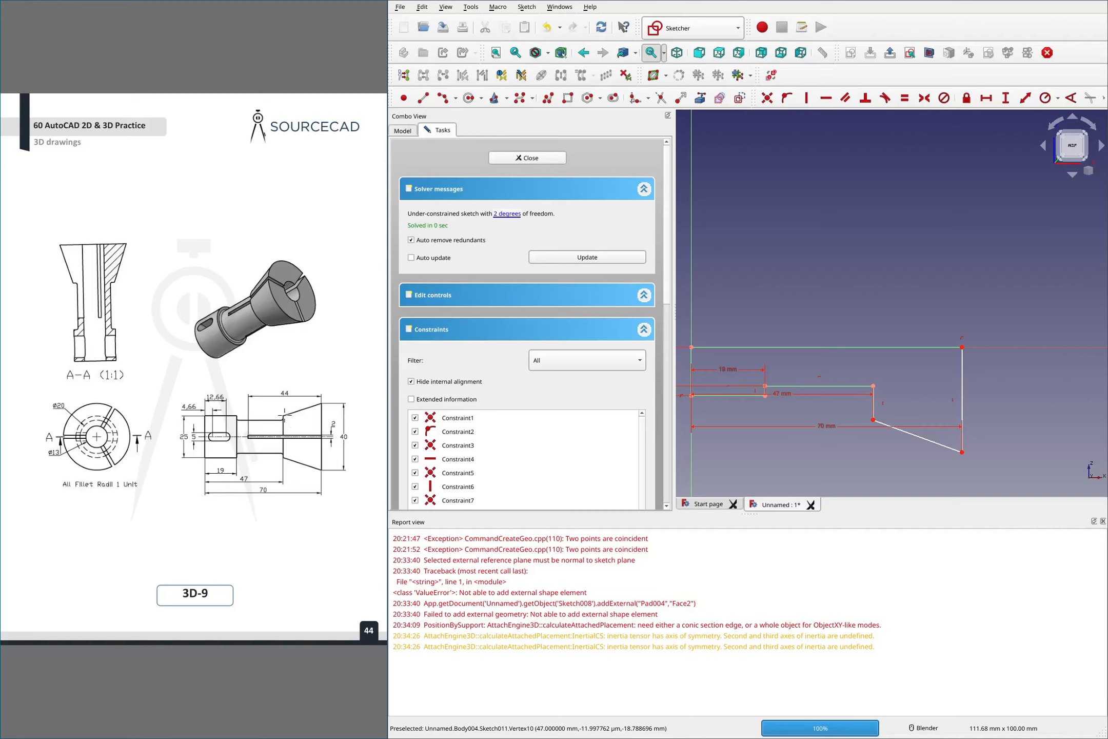
pyautogui.moveTo(285, 414)
pyautogui.mouseDown()
pyautogui.moveTo(225, 417)
pyautogui.moveTo(244, 412)
pyautogui.mouseUp()
pyautogui.moveTo(83, 412)
pyautogui.mouseDown()
pyautogui.moveTo(45, 393)
pyautogui.moveTo(93, 428)
pyautogui.moveTo(69, 394)
pyautogui.mouseUp()
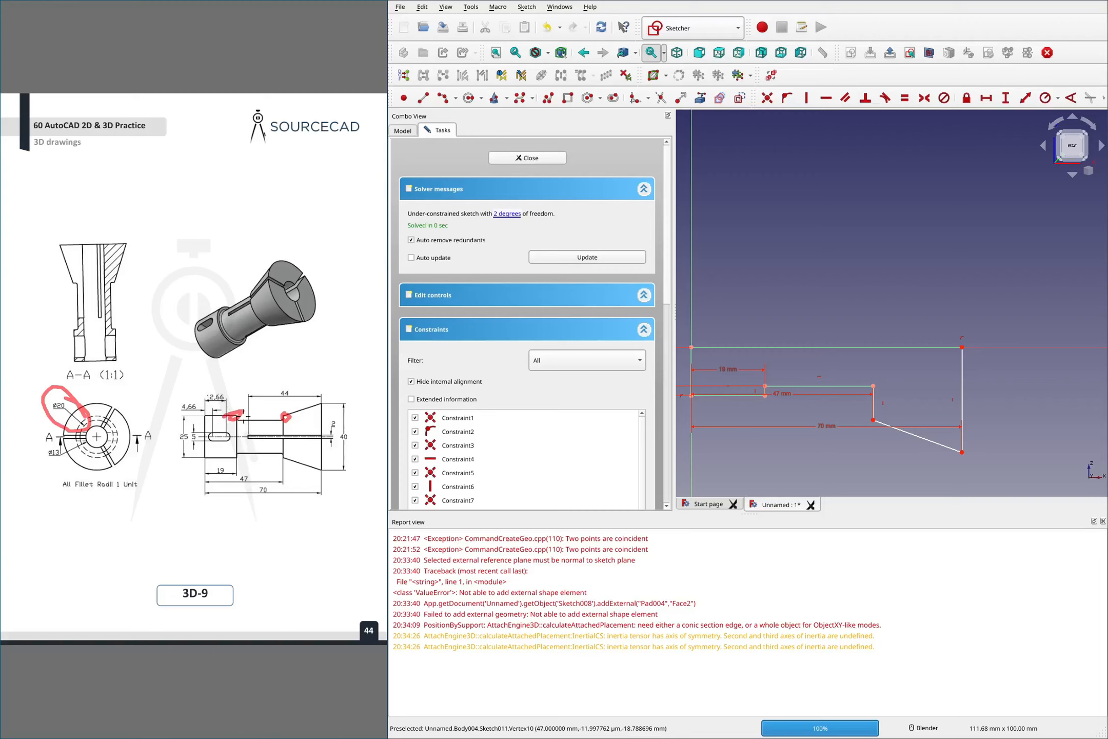
pyautogui.moveTo(228, 392)
pyautogui.mouseDown()
pyautogui.moveTo(209, 414)
pyautogui.moveTo(203, 404)
pyautogui.mouseUp()
pyautogui.moveTo(268, 391)
pyautogui.mouseDown()
pyautogui.moveTo(282, 414)
pyautogui.moveTo(270, 402)
pyautogui.moveTo(285, 399)
pyautogui.mouseUp()
pyautogui.press('e')
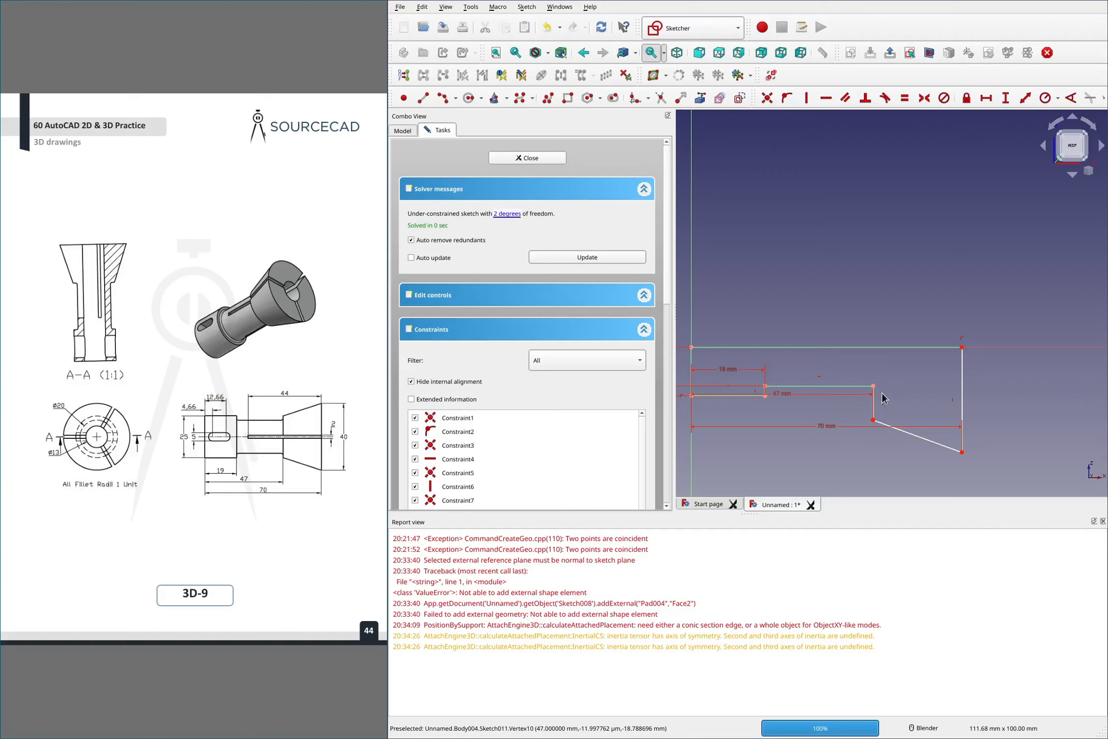
# Align the flare's starting corner horizontally with the barrel's outer corner next to the neck
pyautogui.click(873, 418)
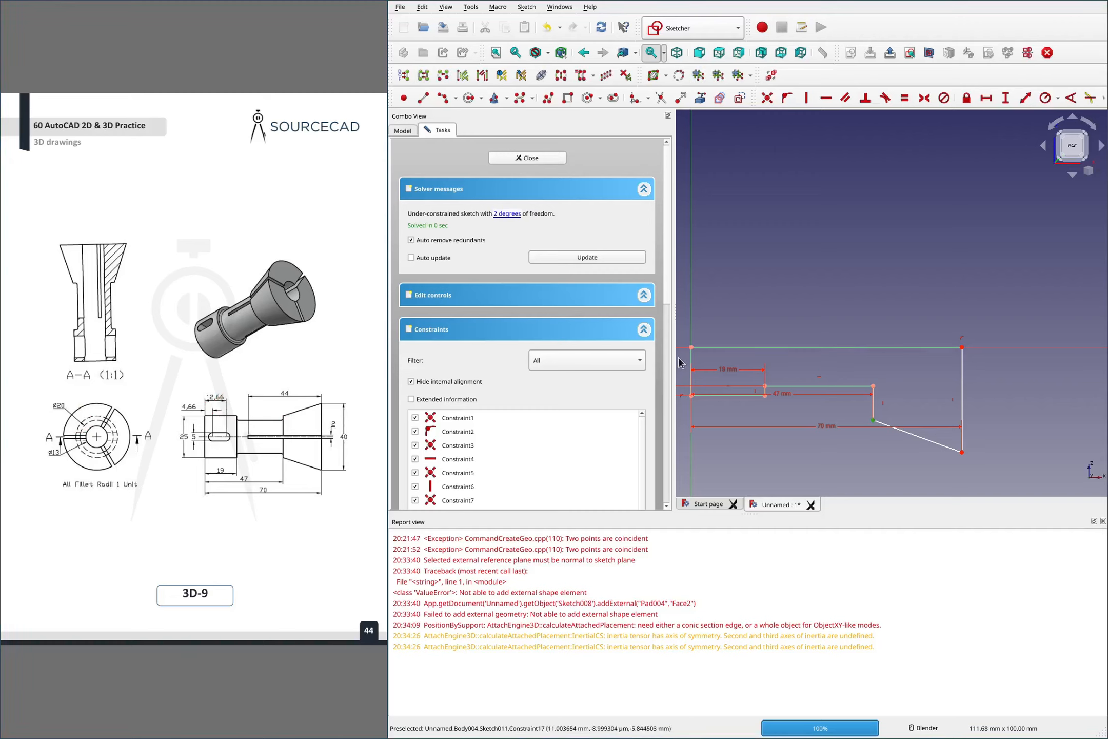
pyautogui.click(766, 396)
pyautogui.click(872, 420)
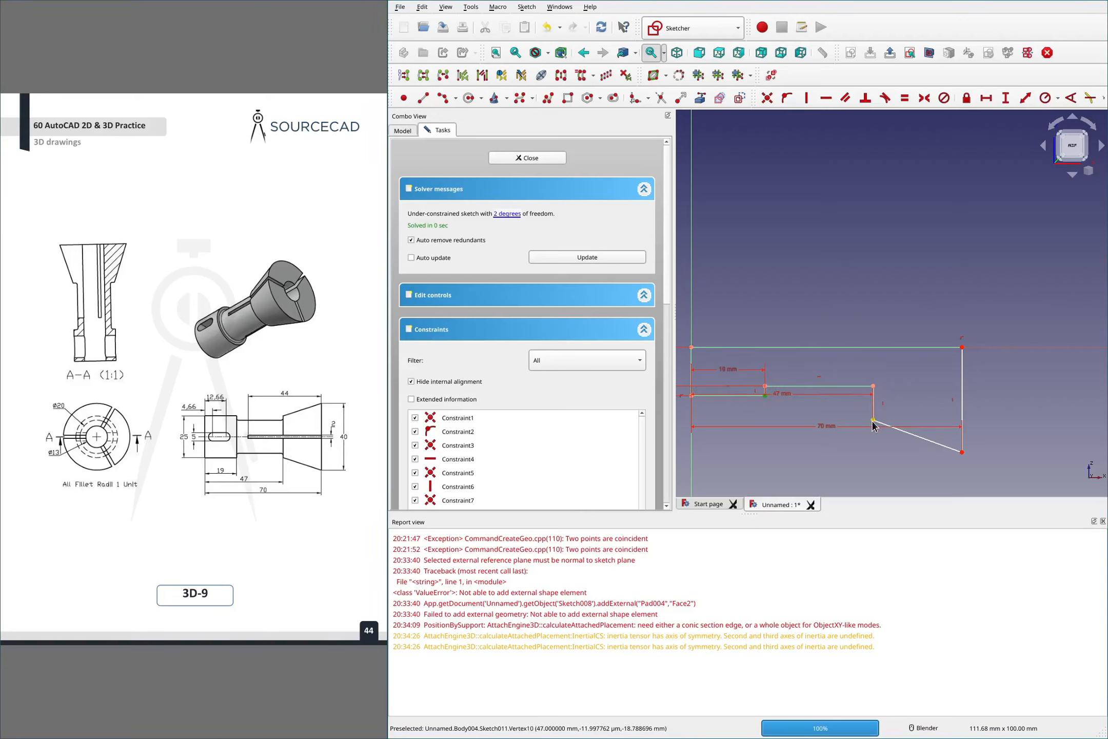
pyautogui.press('h')
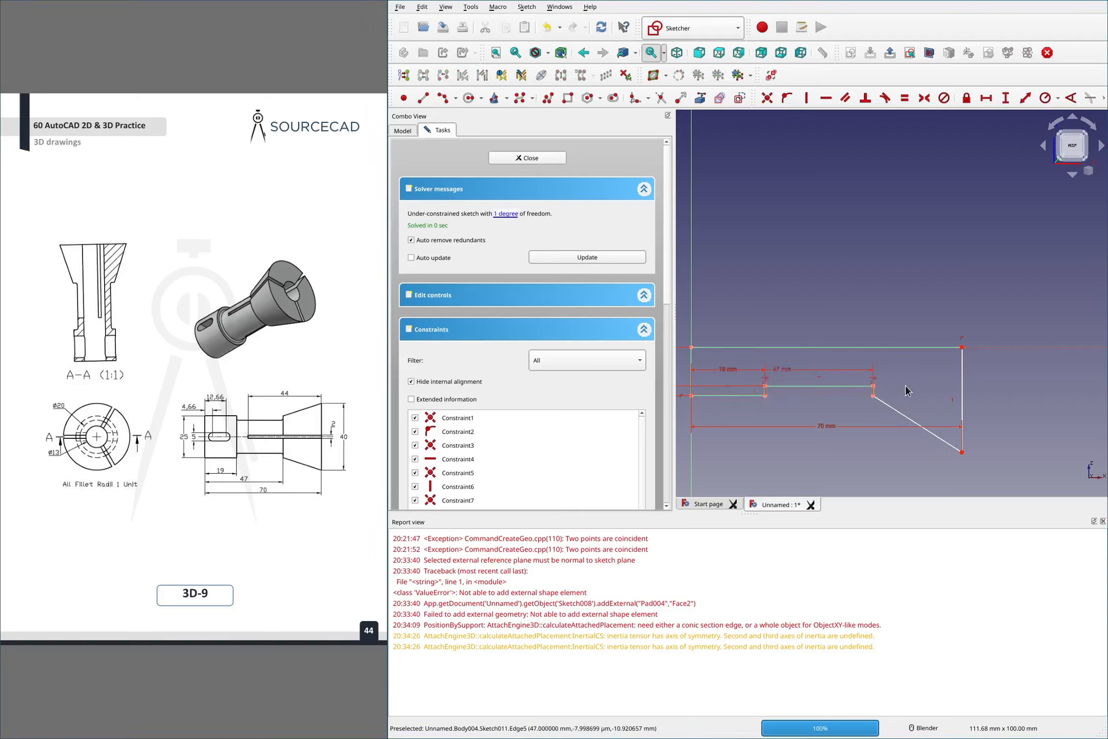
# Constrain the height of the flare's vertical end edge to 40/2 mm and close the sketch
pyautogui.click(962, 452)
pyautogui.click(963, 348)
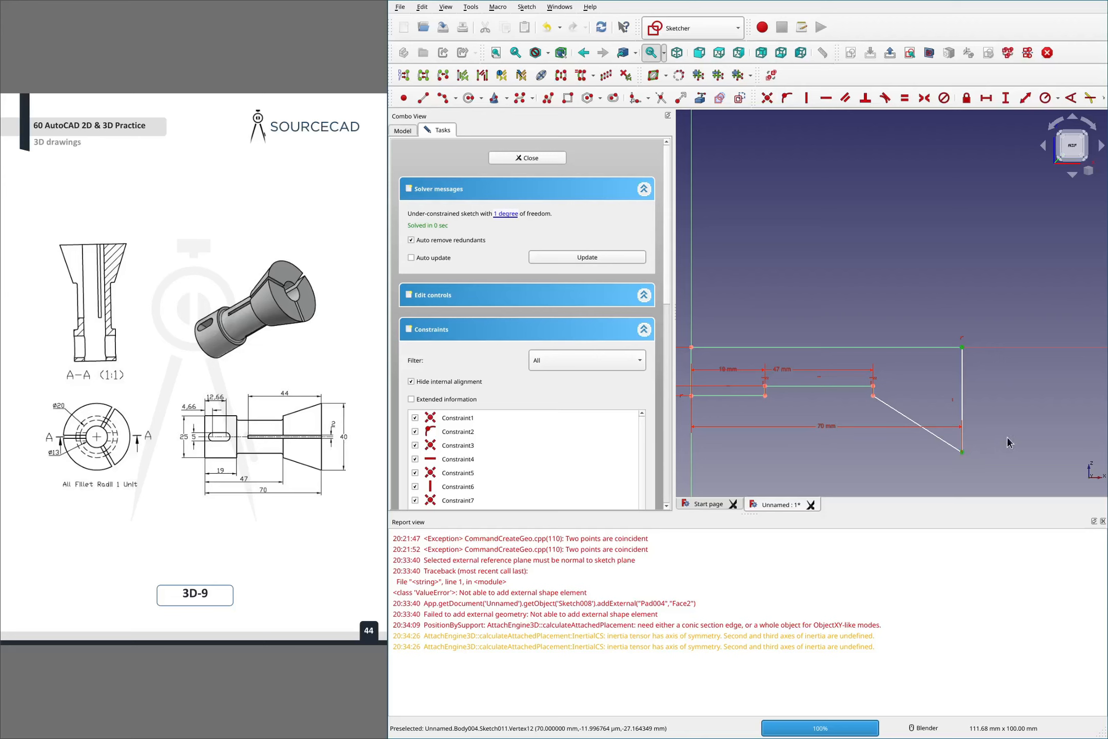
pyautogui.write('i')
pyautogui.write('4')
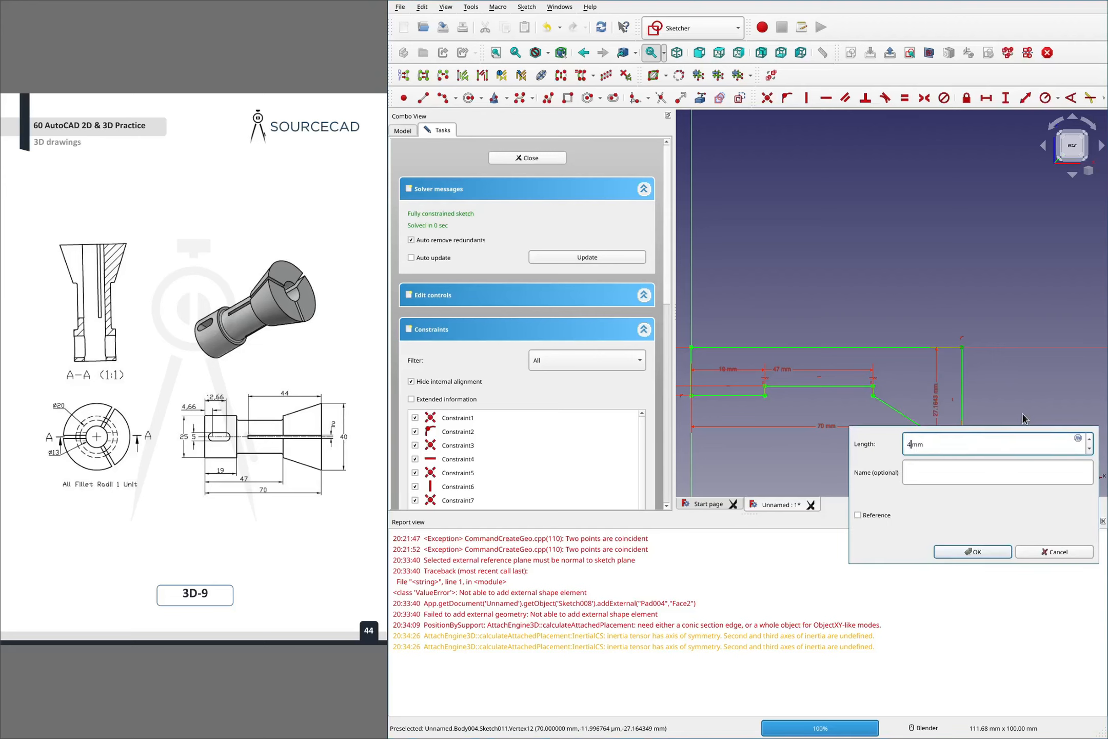
pyautogui.write('0/2')
pyautogui.press('Return')
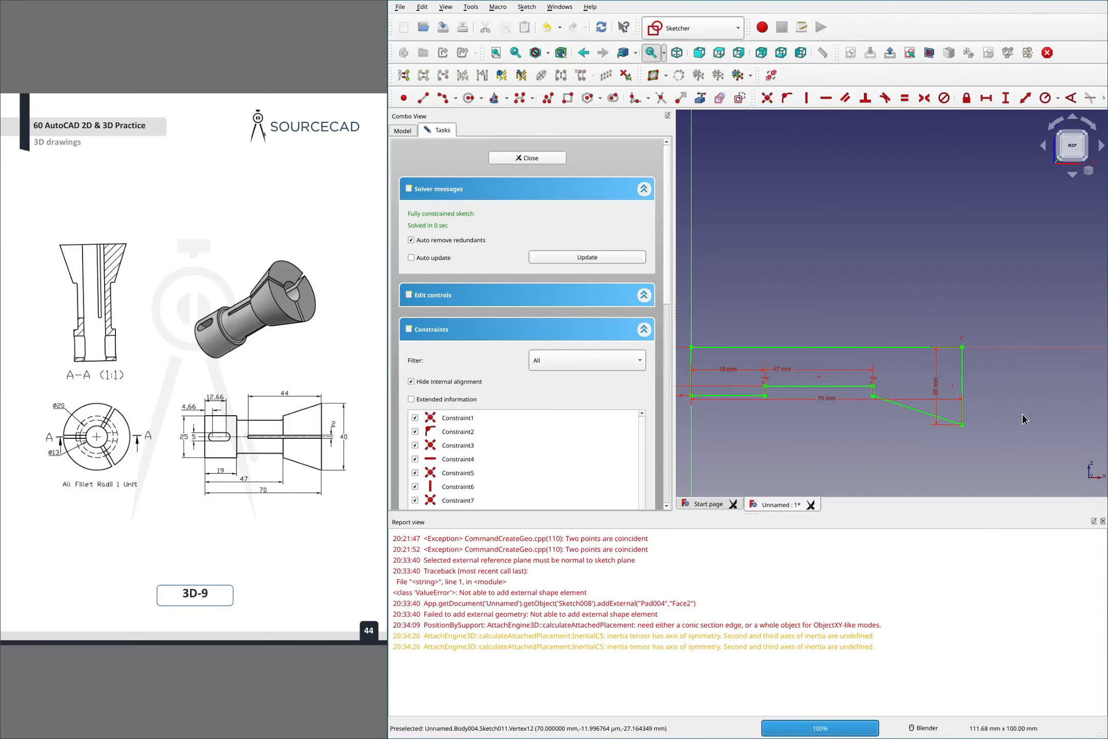
pyautogui.click(530, 159)
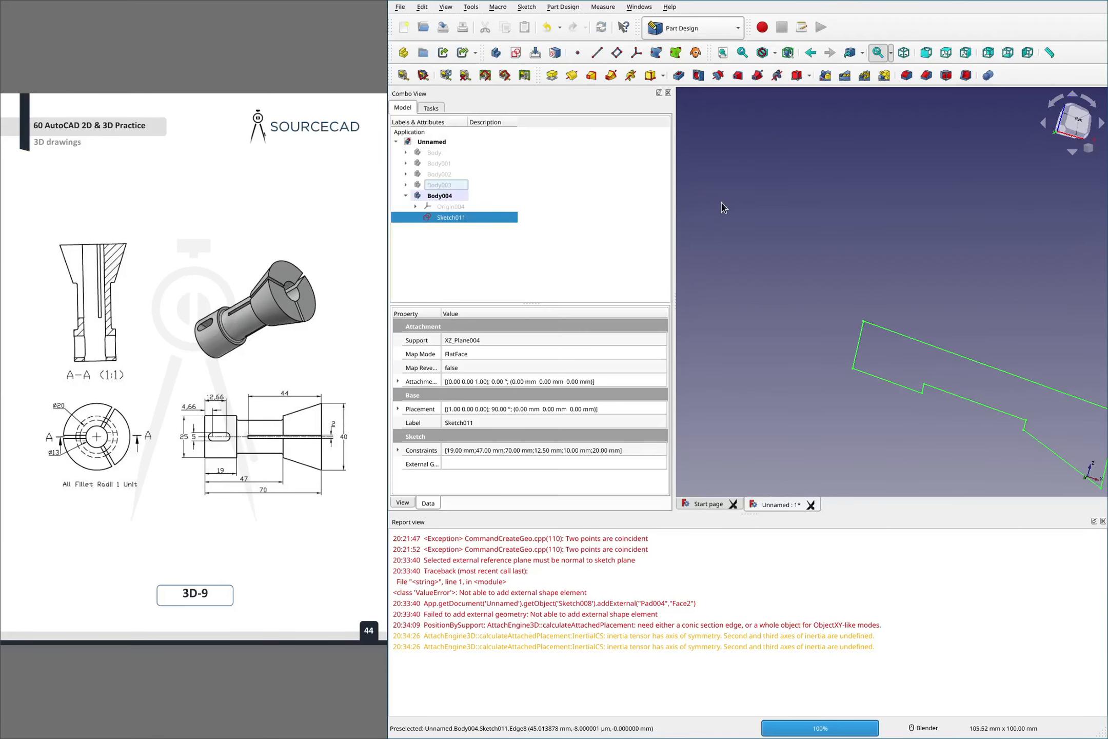
# Revolve the half-profile sketch 360° about the Base X axis to form the collet's solid body
pyautogui.click(571, 77)
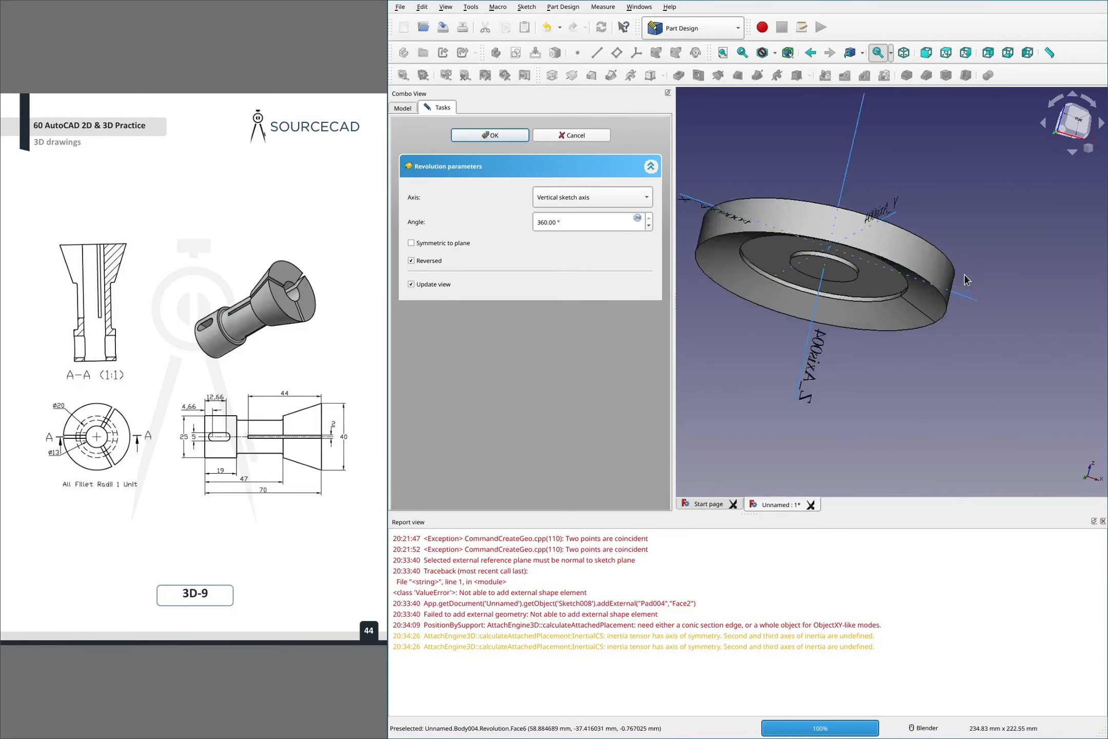
pyautogui.click(582, 198)
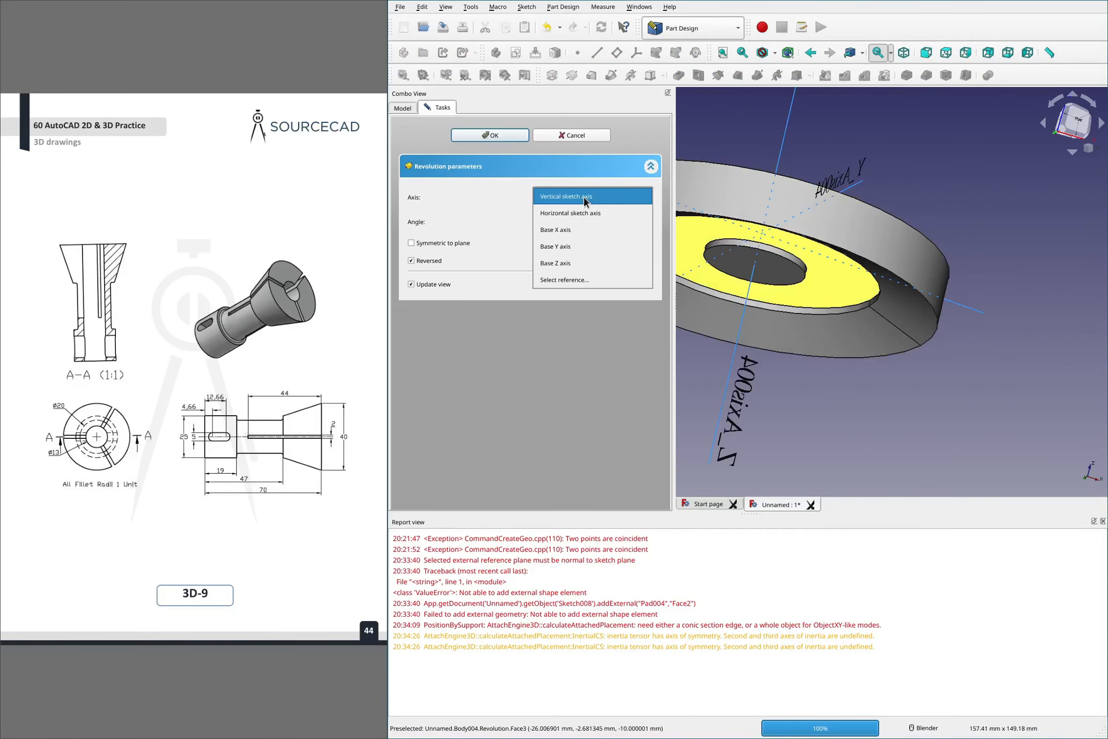
pyautogui.click(579, 230)
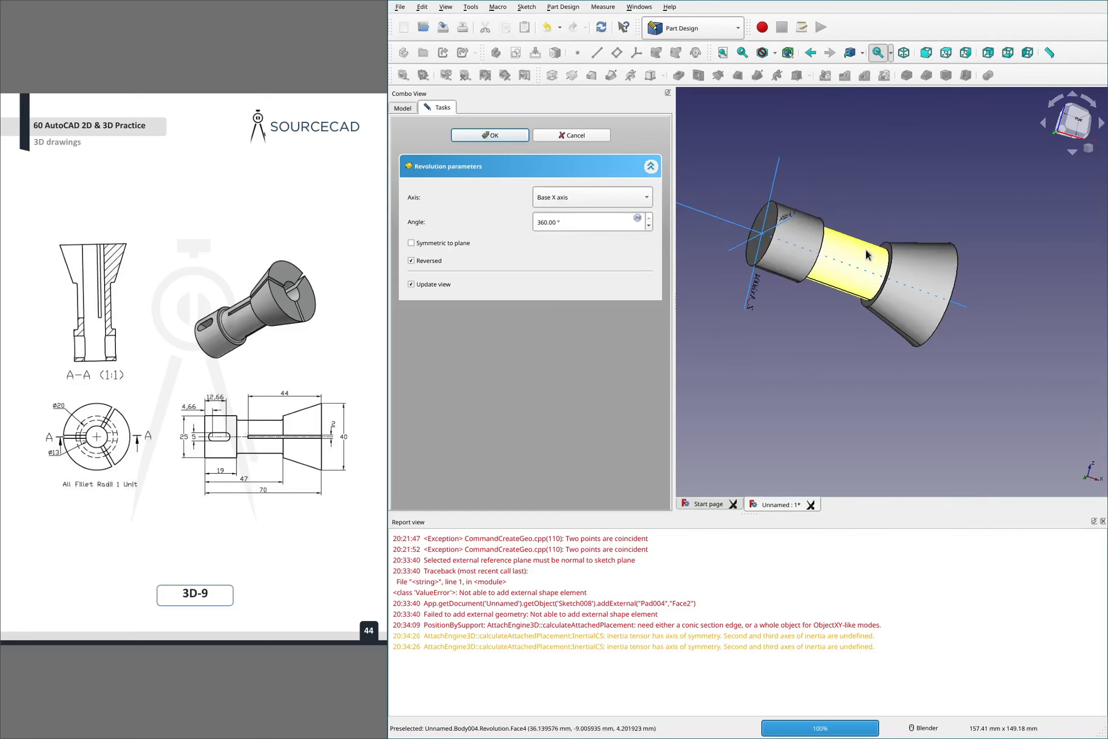
pyautogui.click(512, 132)
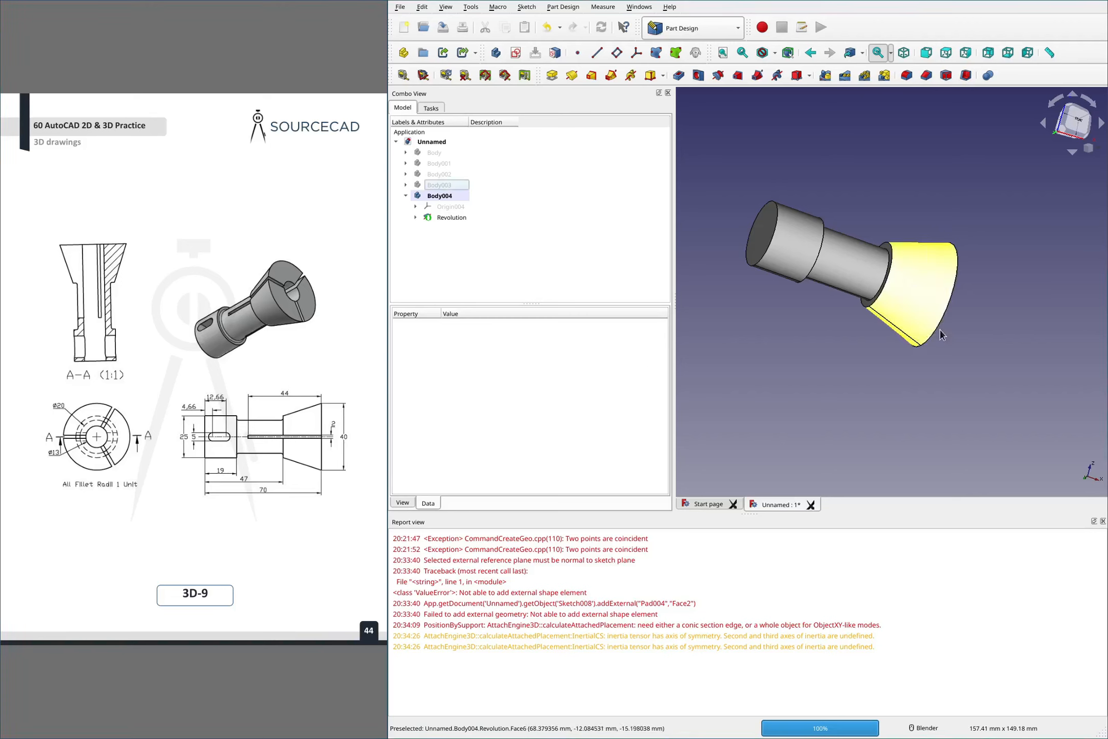
# Select the flat circular end face of the collet's flared head
pyautogui.moveTo(939, 331); pyautogui.dragTo(986, 334, button='middle')
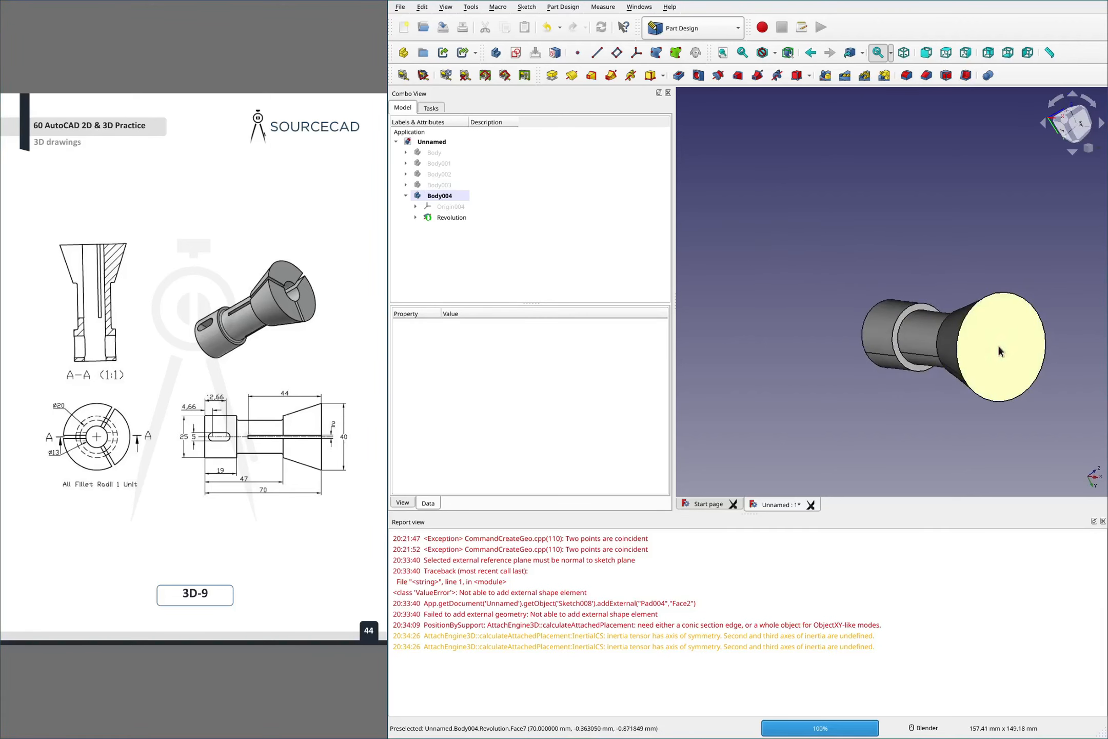
pyautogui.click(998, 344)
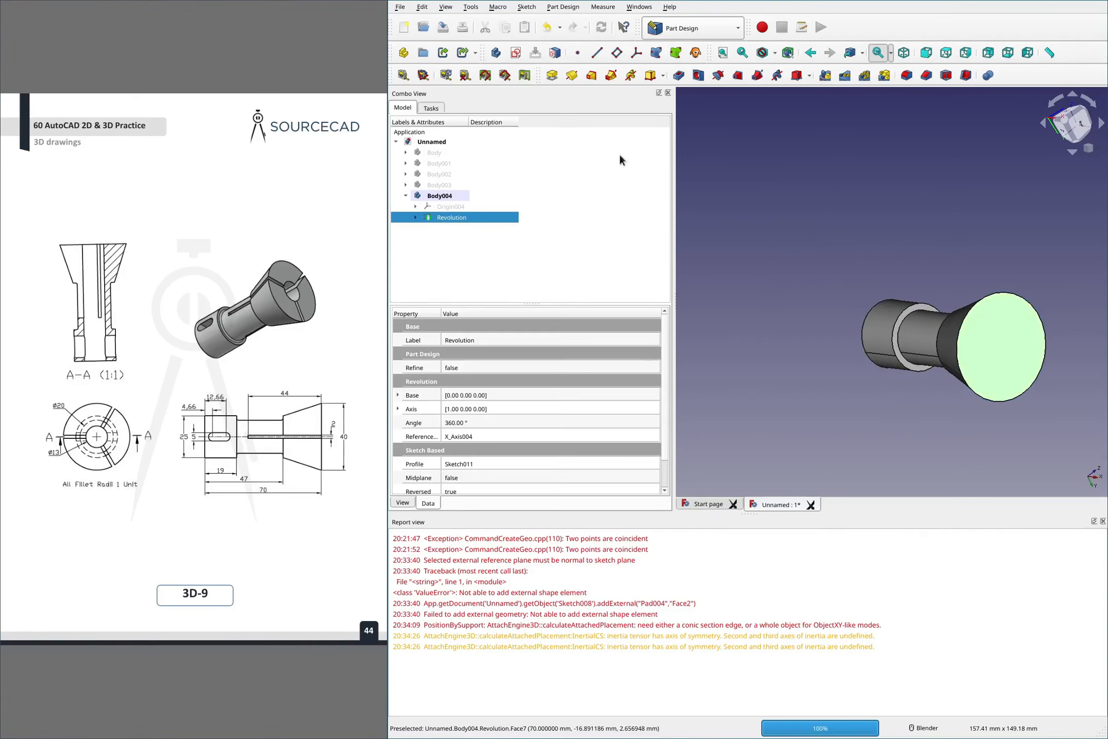
# Start a sketch on the flared end face and draw a circle about 19 mm in diameter centred on the origin
pyautogui.click(515, 52)
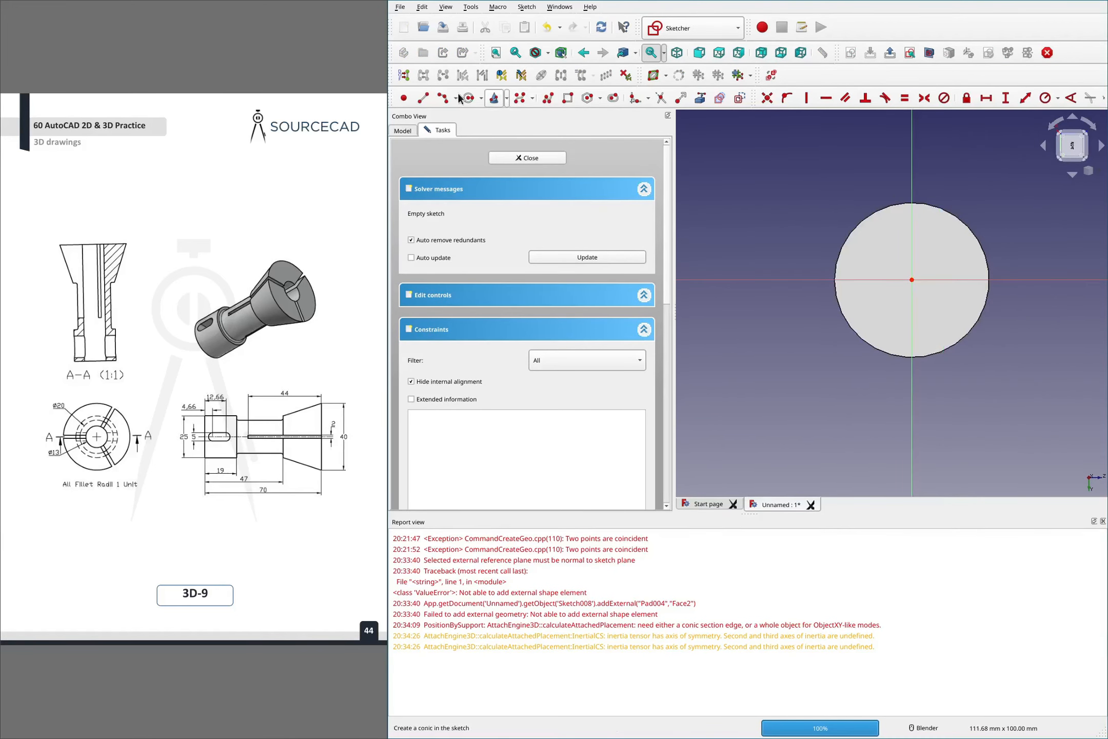
pyautogui.click(474, 98)
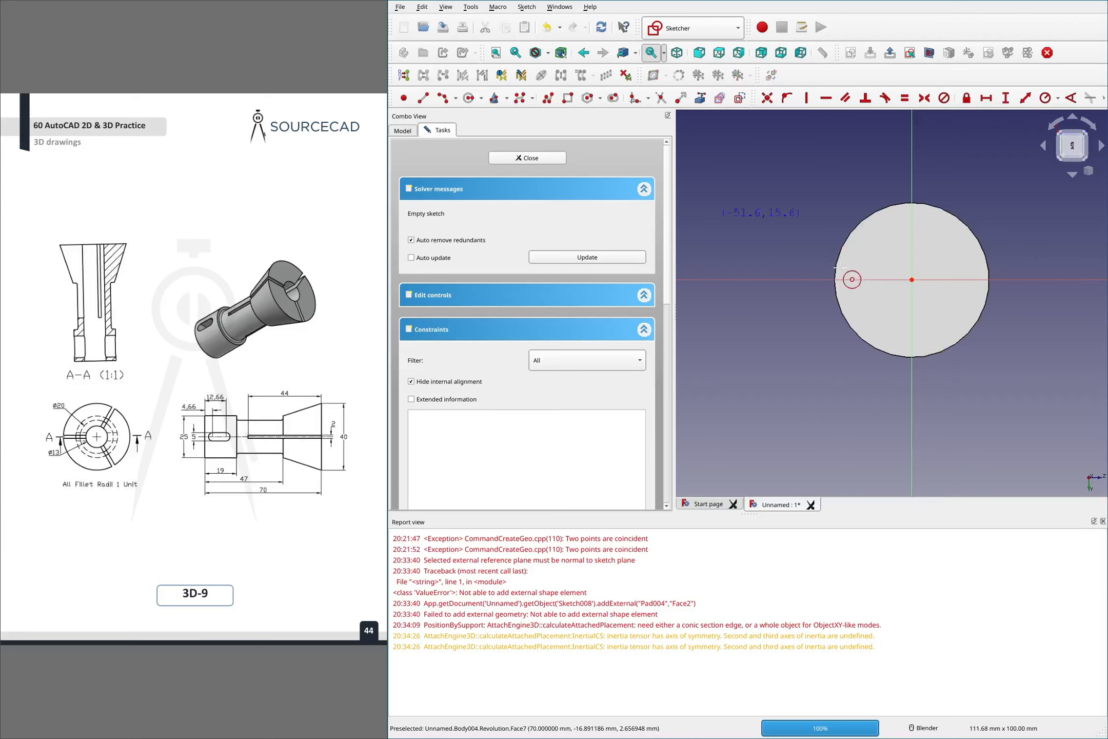
pyautogui.click(912, 279)
pyautogui.click(944, 261)
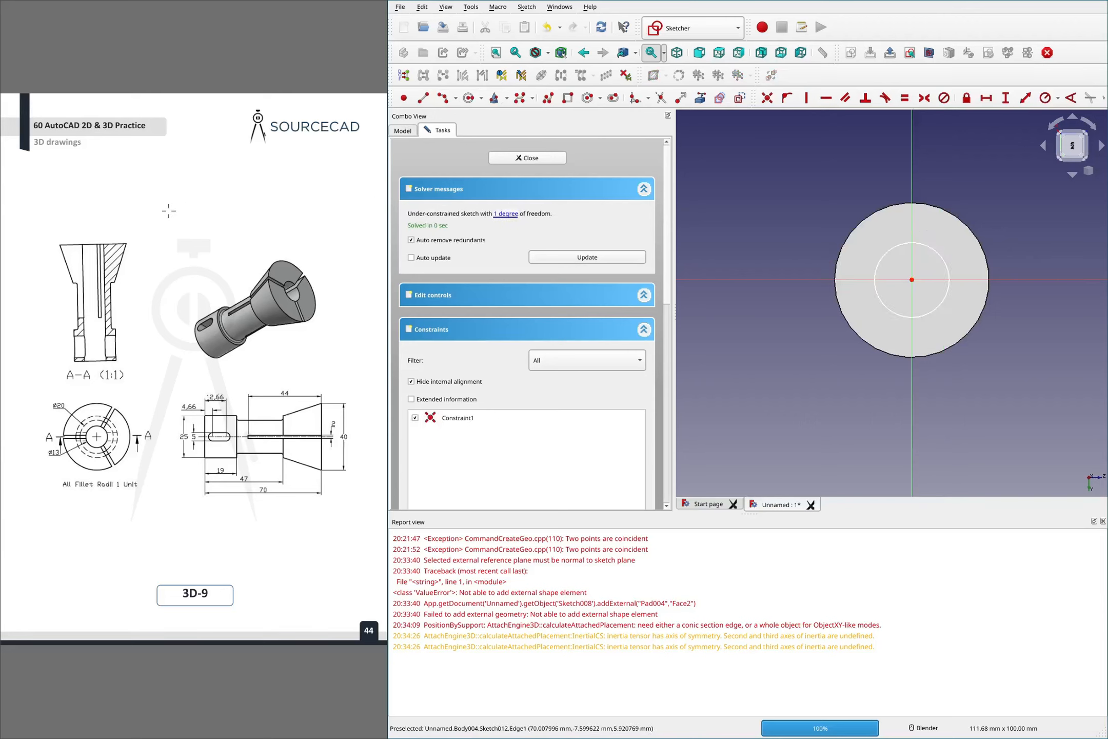
pyautogui.moveTo(289, 284)
pyautogui.mouseDown()
pyautogui.moveTo(307, 304)
pyautogui.moveTo(285, 282)
pyautogui.mouseUp()
pyautogui.moveTo(80, 236)
pyautogui.mouseDown()
pyautogui.moveTo(87, 359)
pyautogui.moveTo(110, 373)
pyautogui.moveTo(107, 254)
pyautogui.moveTo(81, 238)
pyautogui.mouseUp()
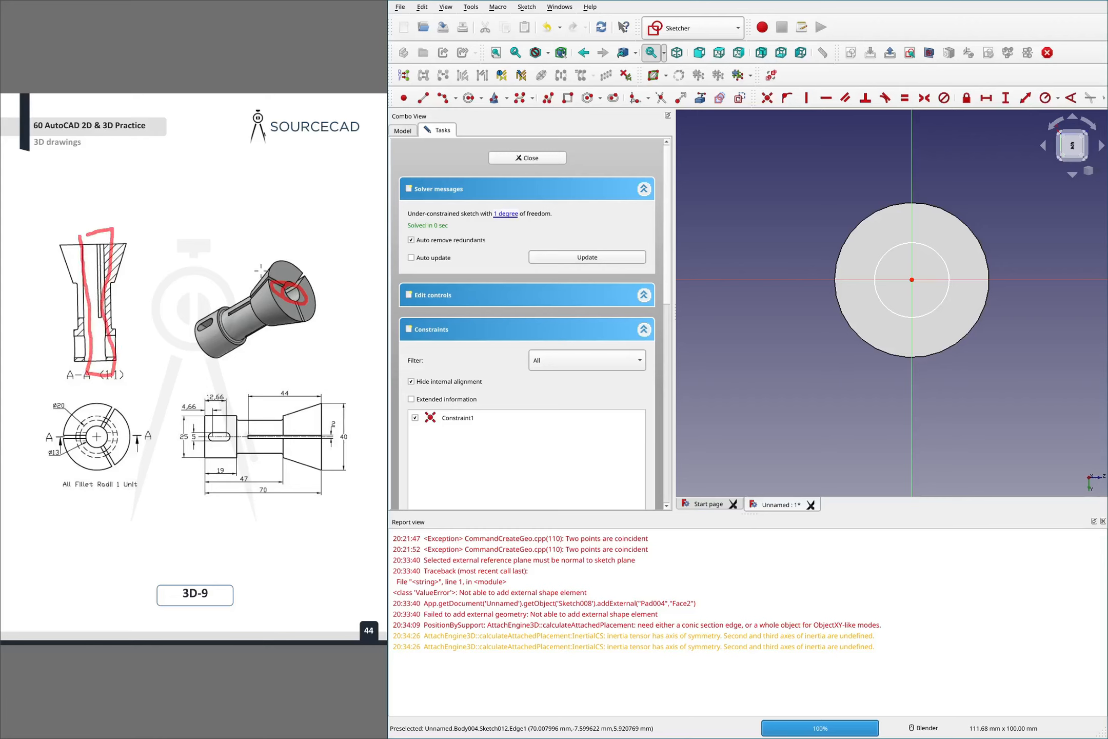
pyautogui.moveTo(251, 268); pyautogui.dragTo(302, 283)
pyautogui.moveTo(310, 329); pyautogui.dragTo(300, 307)
# Constrain the circle's diameter to 13 mm and close the sketch
pyautogui.click(940, 251)
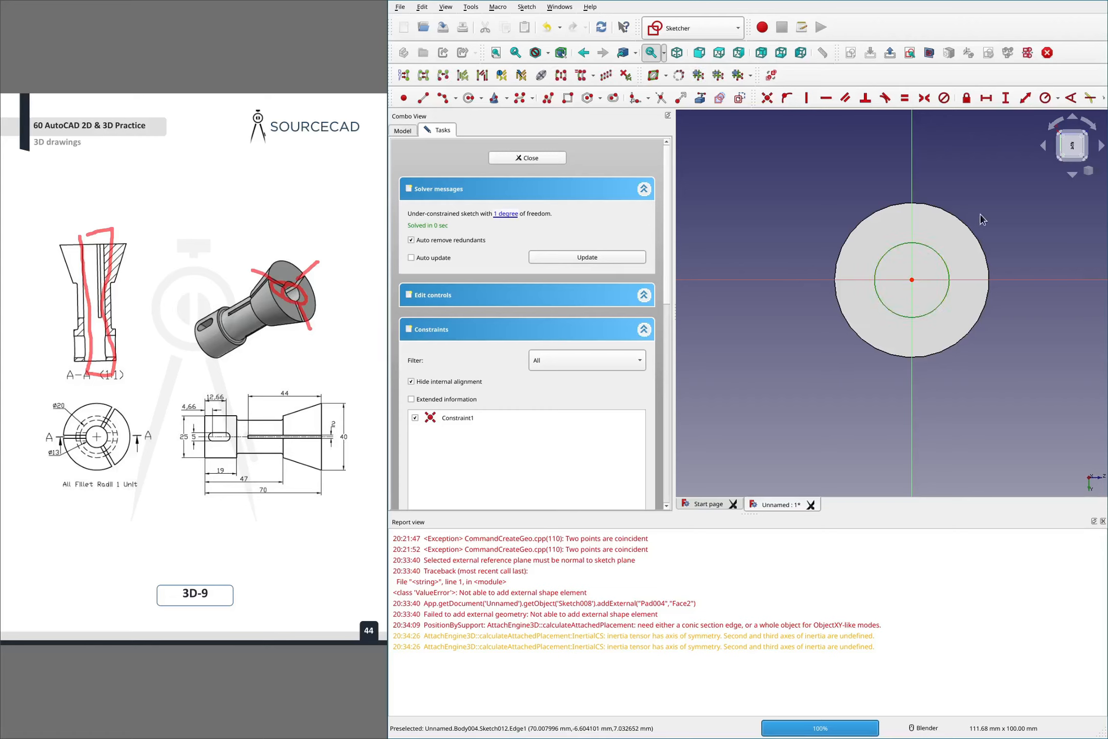
pyautogui.click(1070, 97)
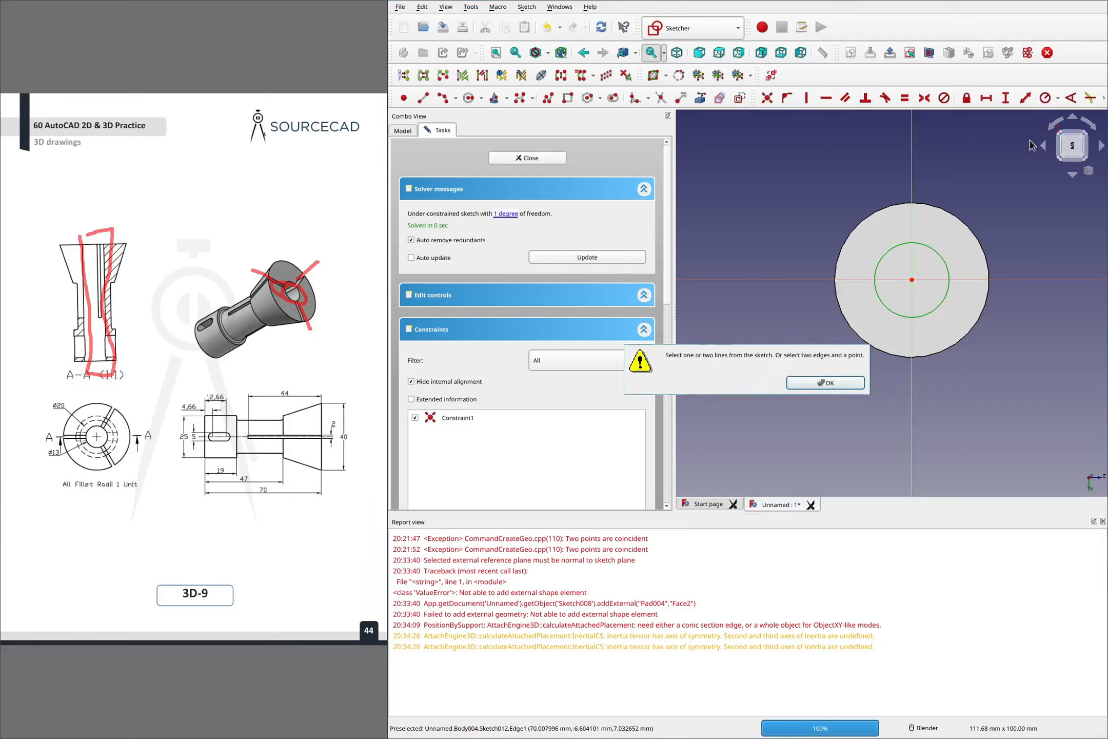
pyautogui.press('Return')
pyautogui.click(970, 250)
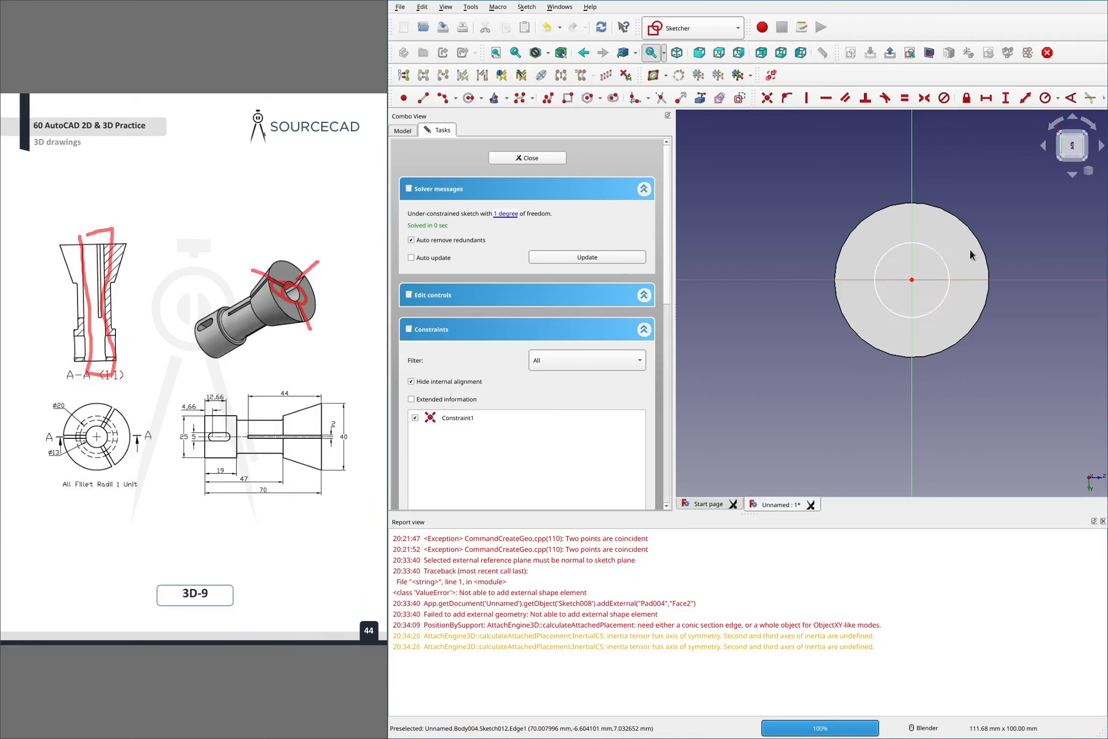
pyautogui.click(946, 269)
pyautogui.click(1057, 97)
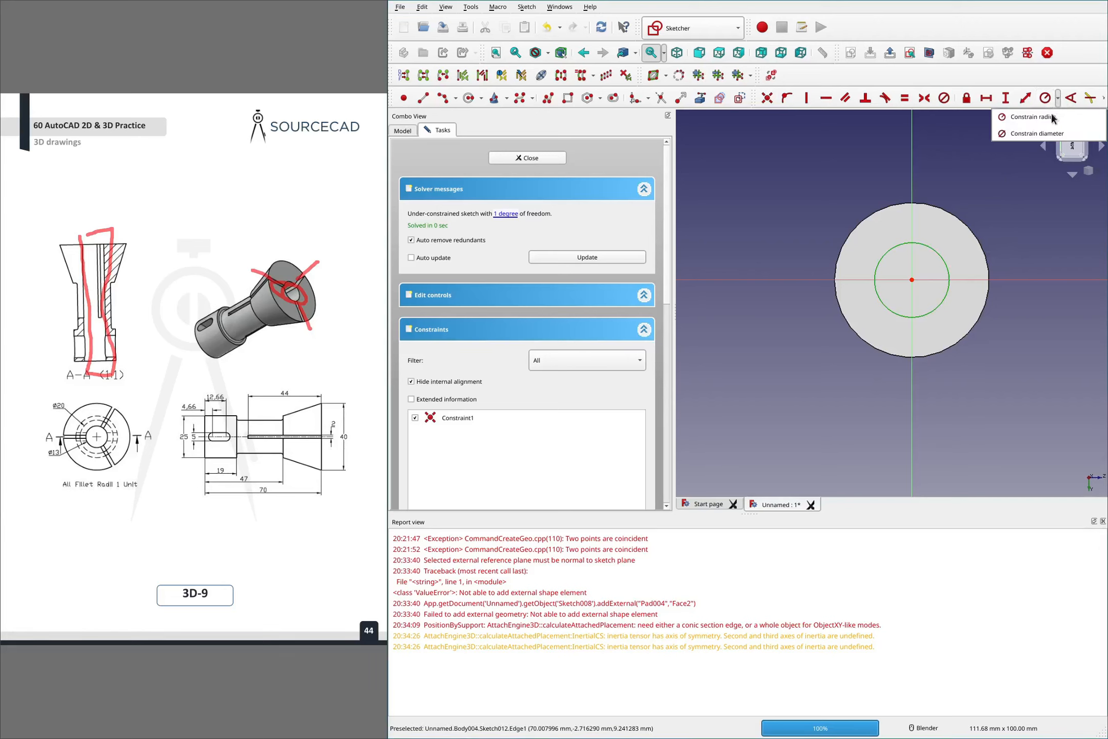
pyautogui.click(1037, 133)
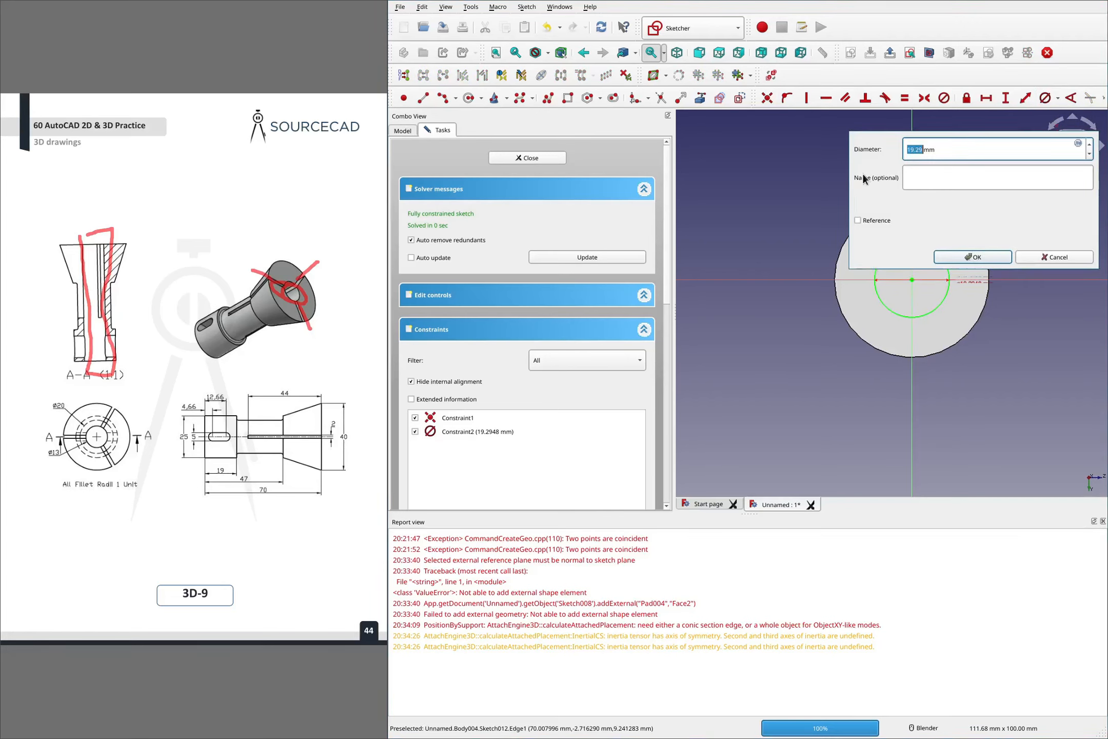
pyautogui.write('13')
pyautogui.press('Return')
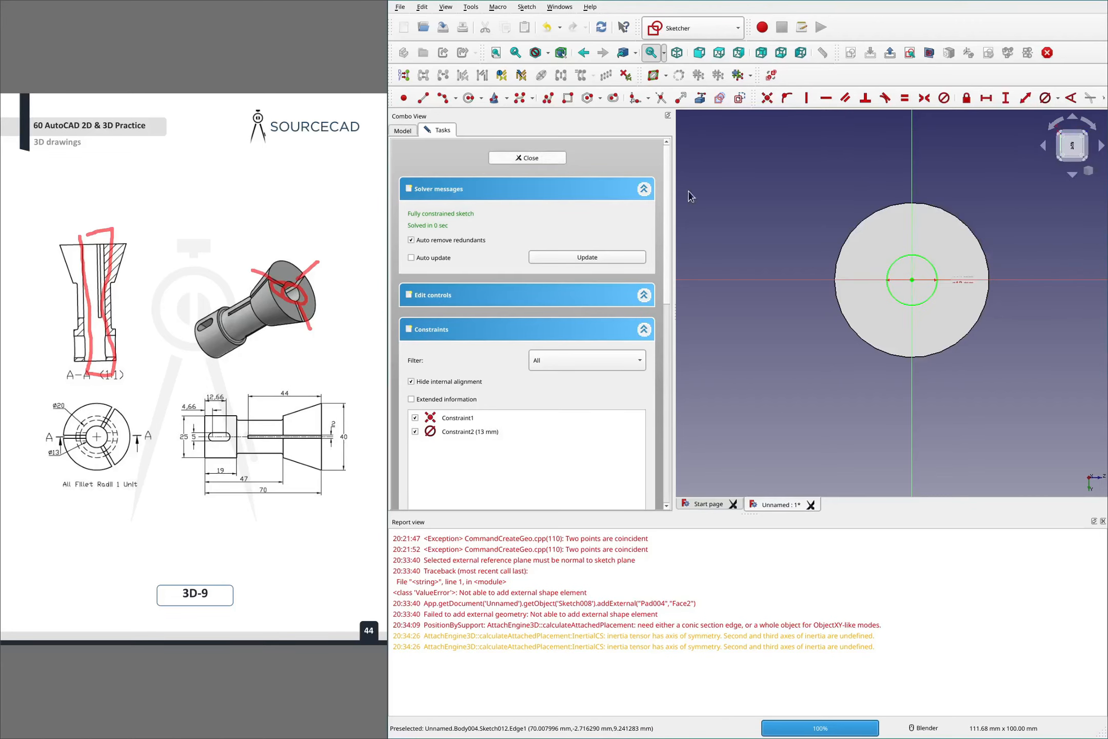
pyautogui.press('Escape')
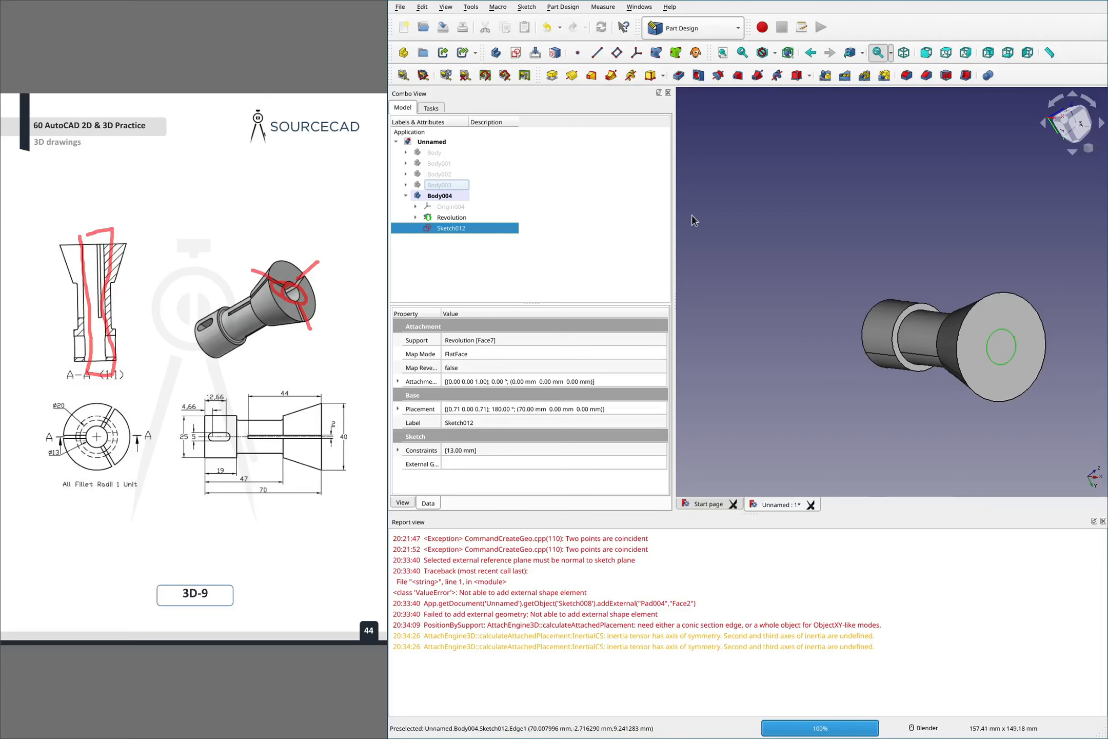
# Pocket the 13 mm circle through all to bore the revolved body along its axis
pyautogui.click(678, 75)
pyautogui.click(576, 194)
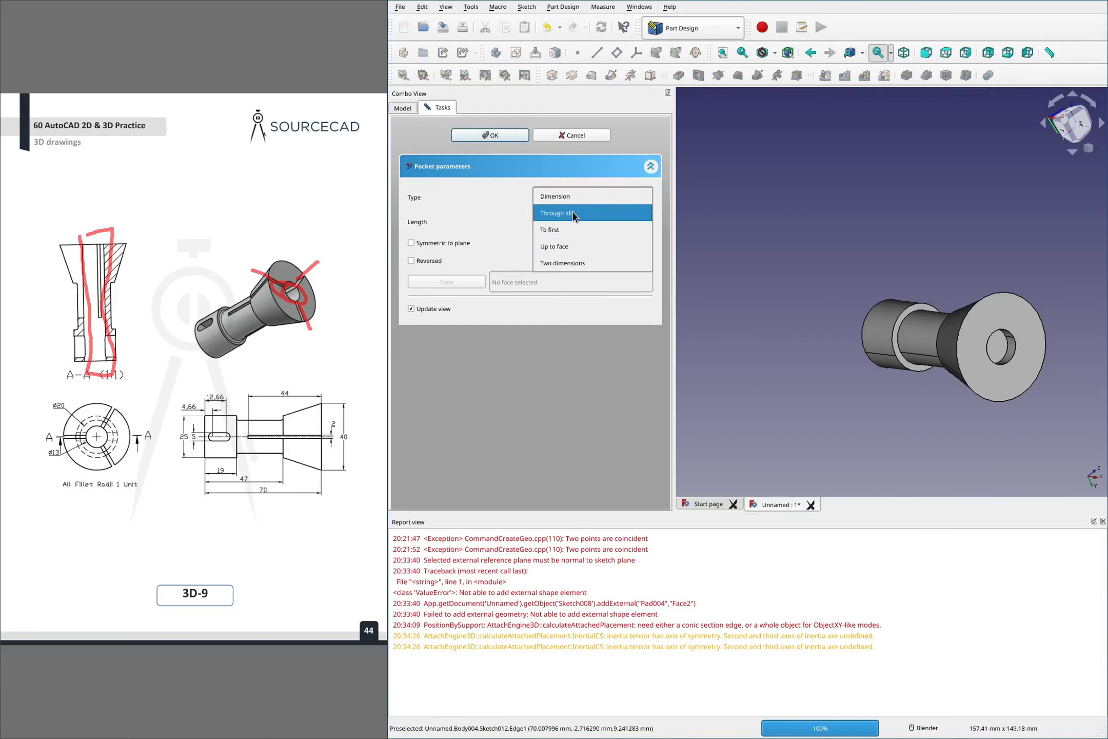
pyautogui.click(572, 211)
pyautogui.click(488, 136)
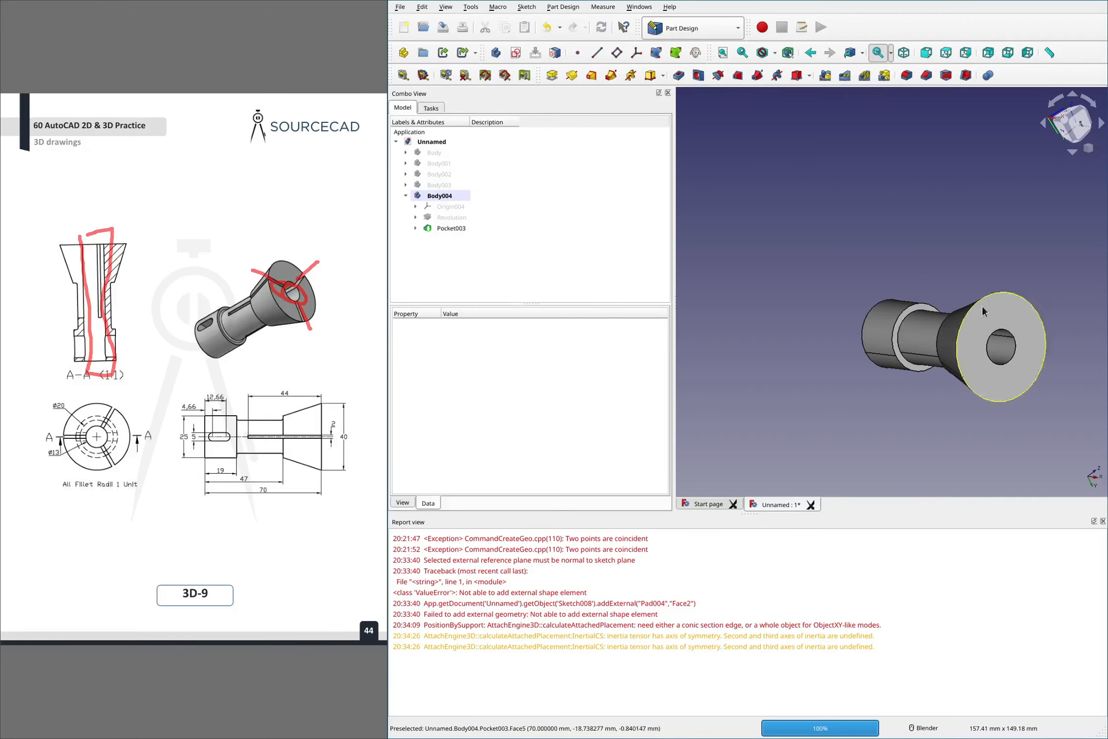
# Start a sketch on the bored flared end face and draw a rectangle about 18 by 3 mm across the horizontal axis, from outside the rim into the bore
pyautogui.click(516, 53)
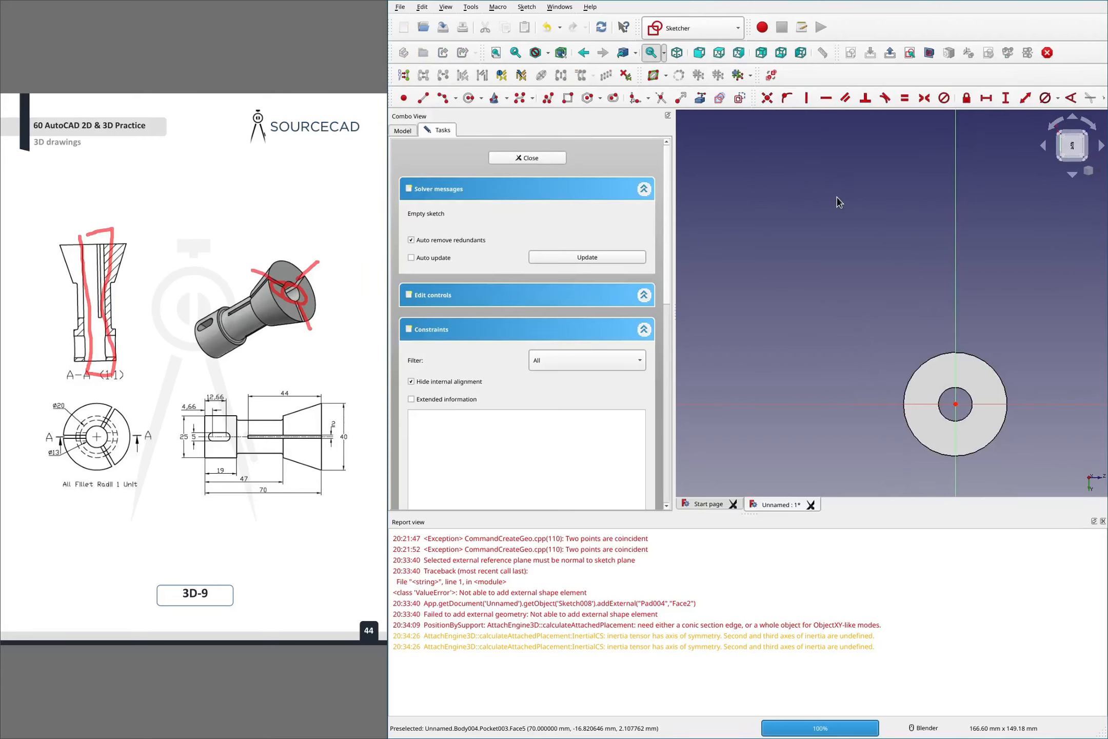
pyautogui.scroll(-2, 836, 198)
pyautogui.scroll(2, 968, 359)
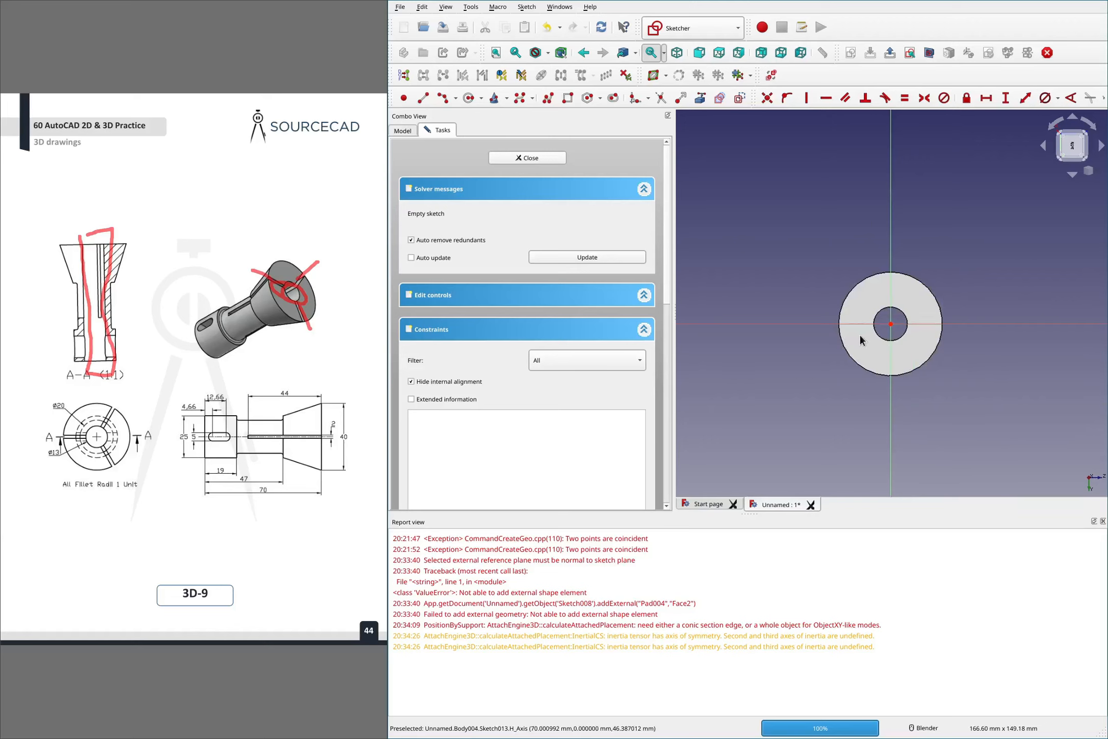
pyautogui.scroll(4, 859, 333)
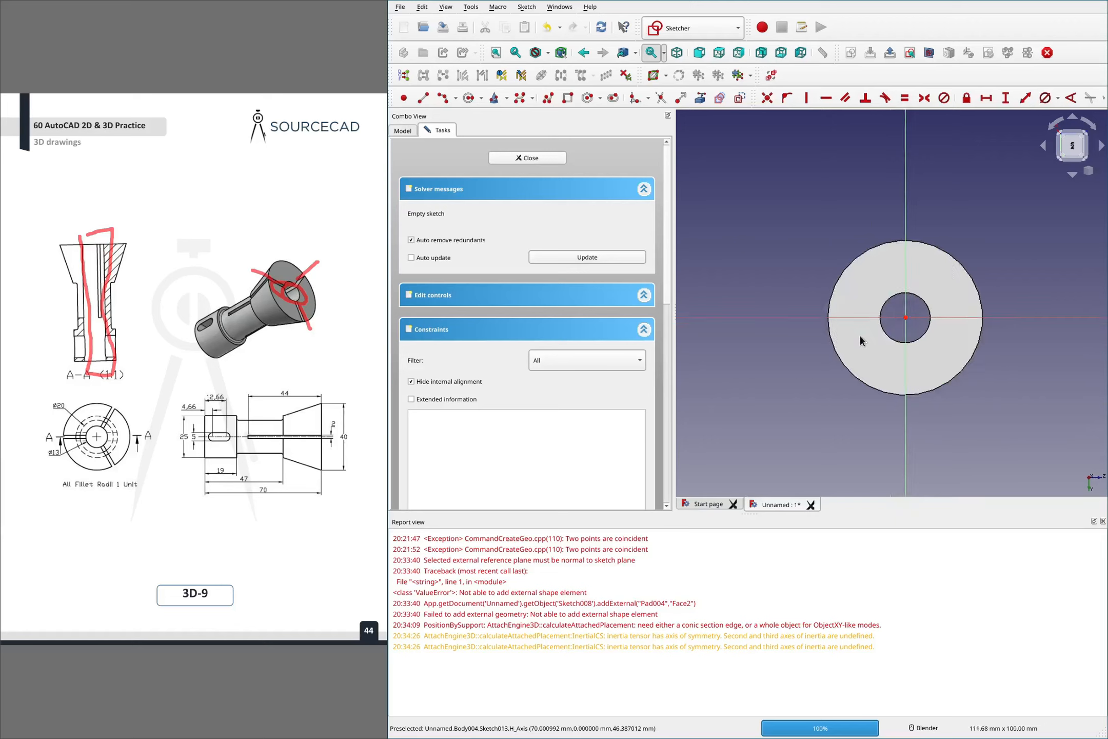
pyautogui.click(568, 97)
pyautogui.click(705, 302)
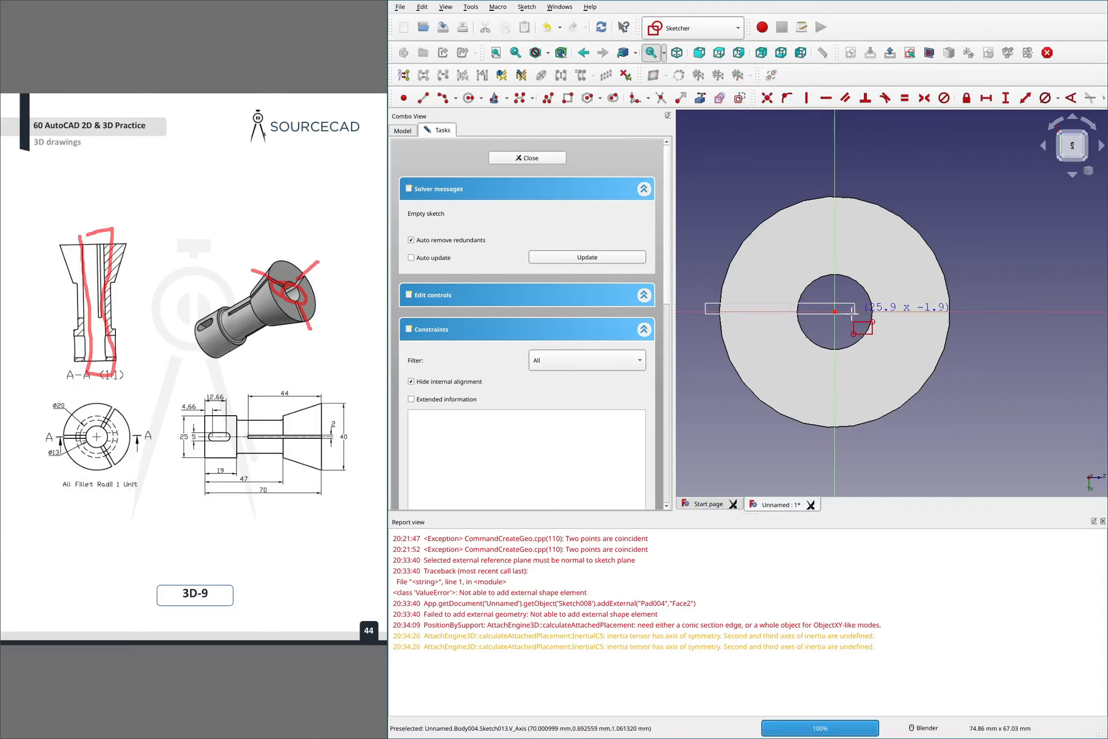
pyautogui.click(809, 320)
pyautogui.rightClick(856, 310)
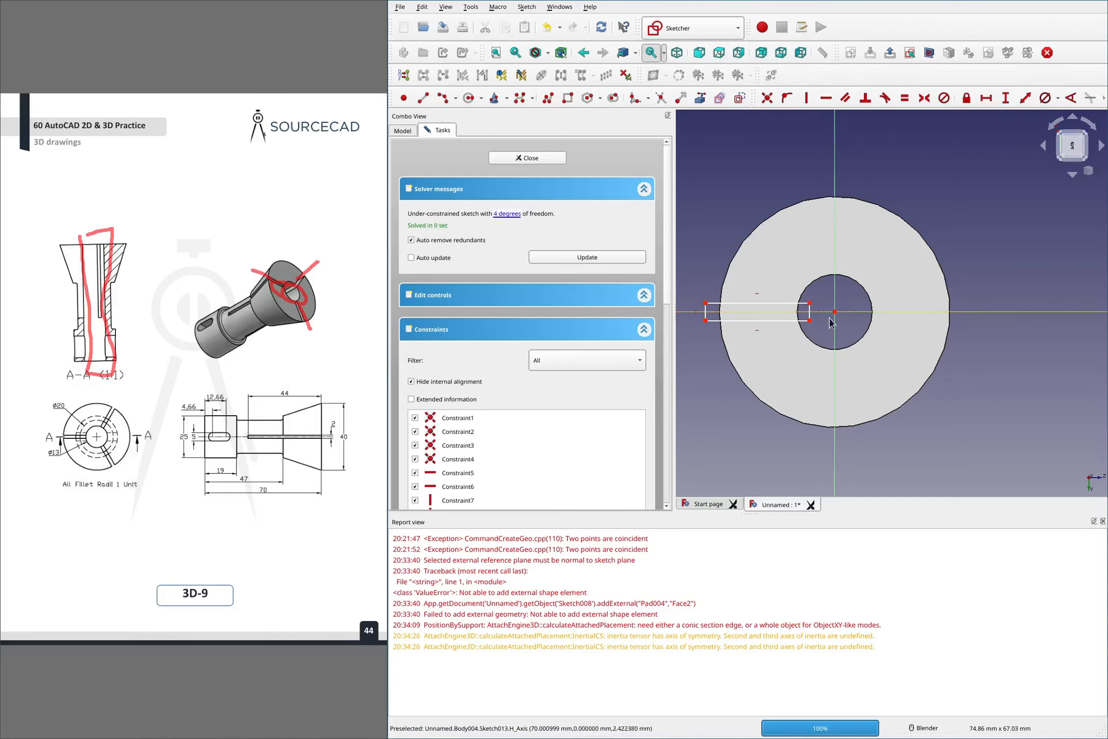
# Make the two outer corners of the rectangle symmetric about the horizontal axis
pyautogui.scroll(2, 717, 314)
pyautogui.press('s')
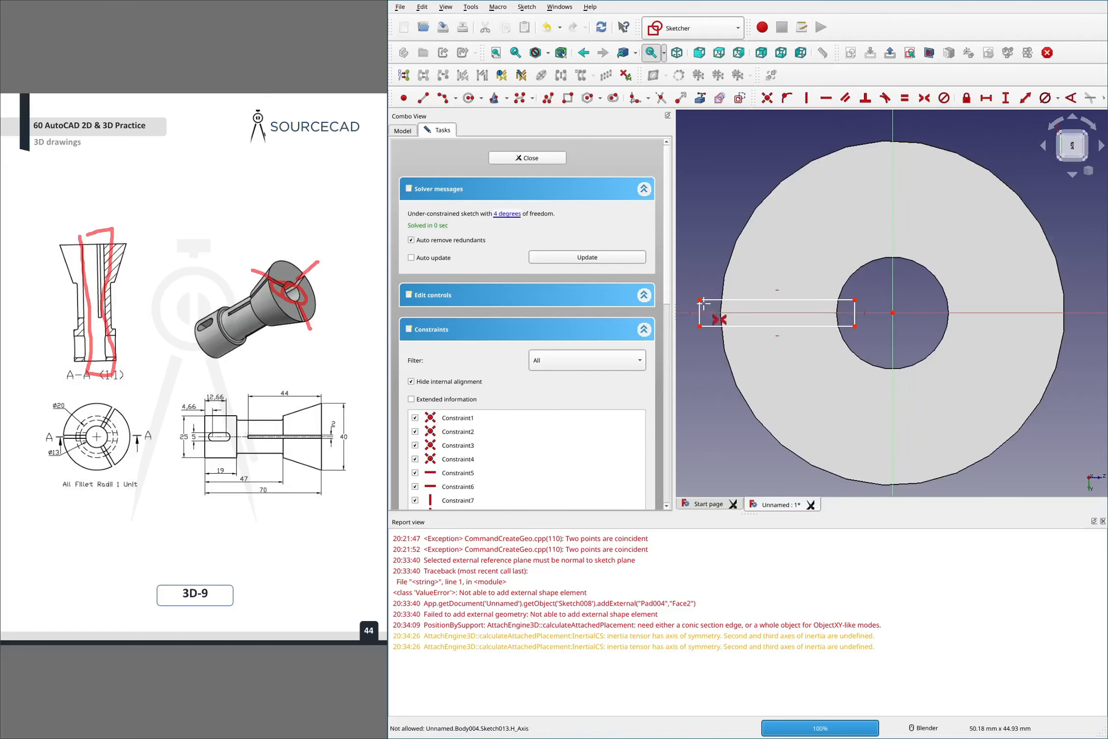
pyautogui.click(699, 300)
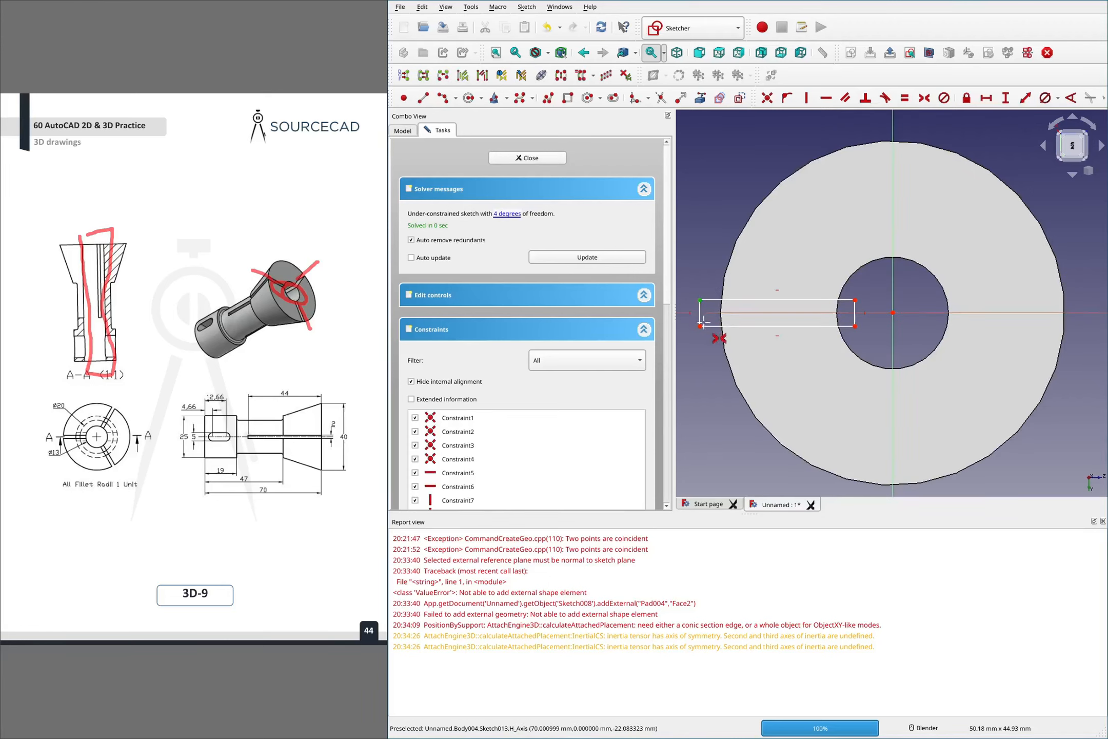
pyautogui.click(699, 326)
pyautogui.click(704, 311)
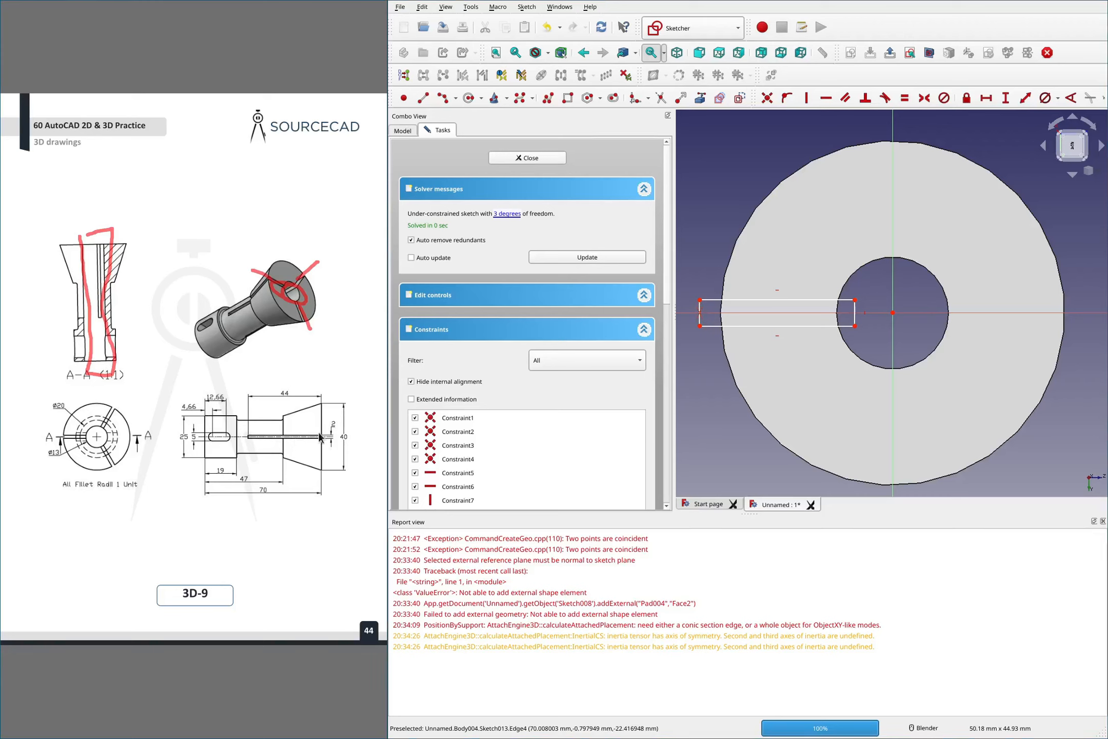
# Constrain the rectangle's outer vertical edge to a length of 2 mm
pyautogui.moveTo(341, 409)
pyautogui.mouseDown()
pyautogui.moveTo(321, 435)
pyautogui.moveTo(340, 417)
pyautogui.mouseUp()
pyautogui.click(699, 319)
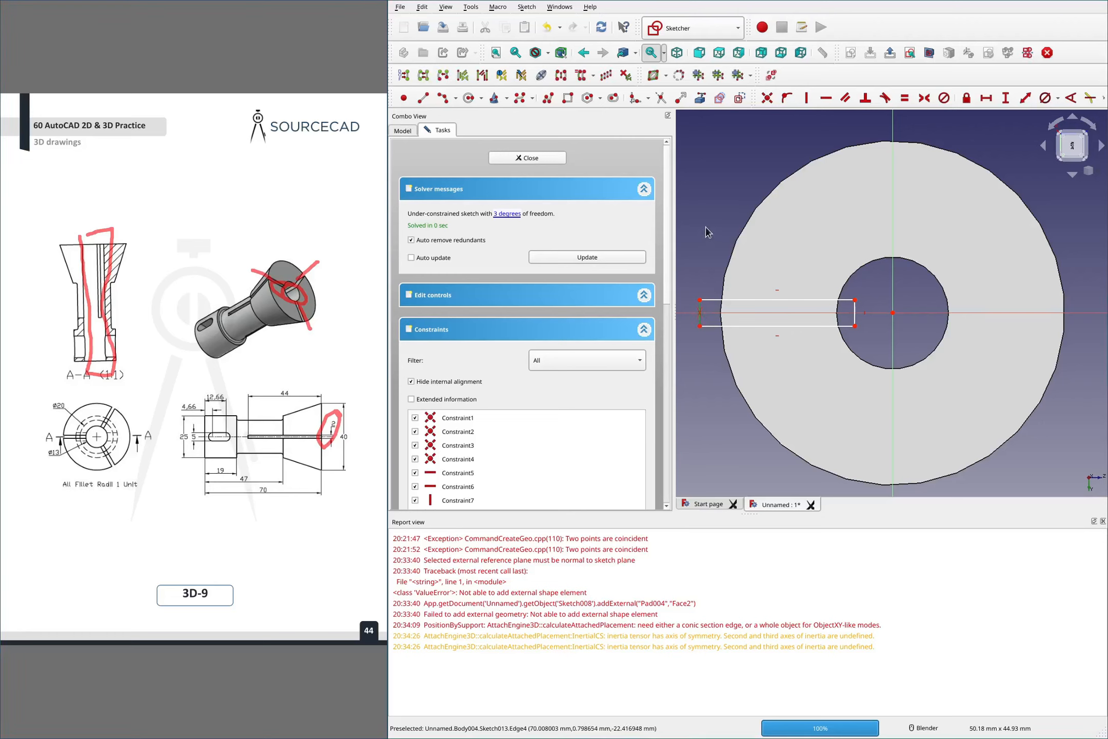
pyautogui.write('i2')
pyautogui.click(831, 354)
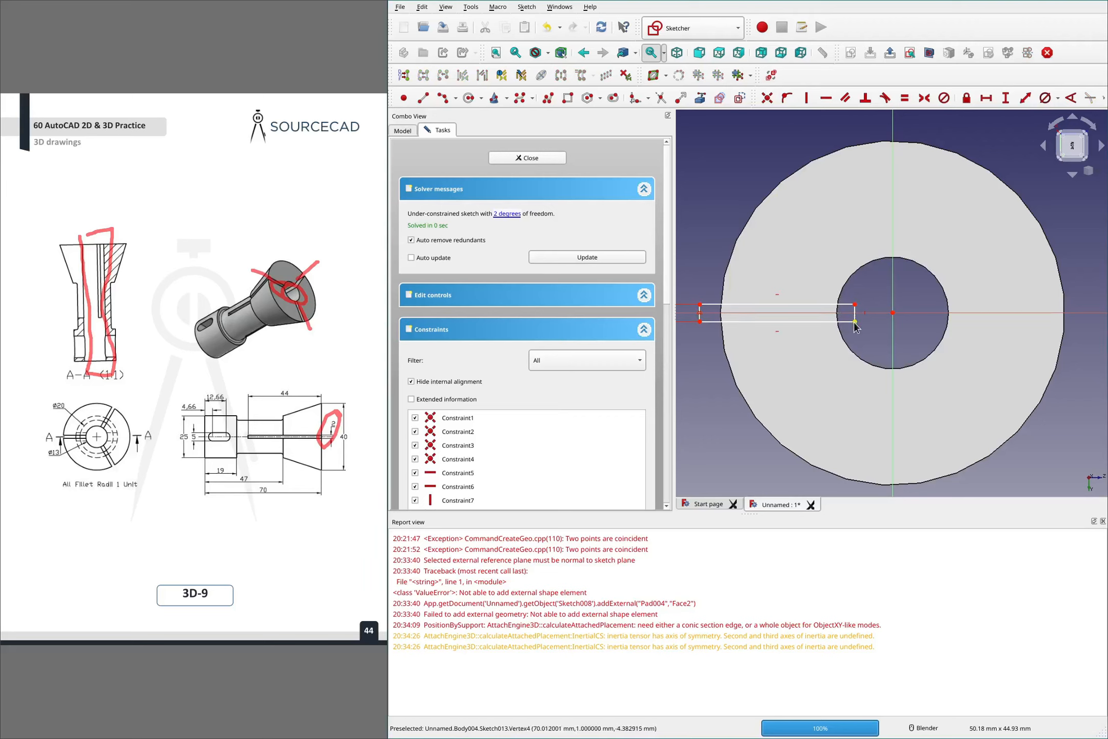
# Constrain the rectangle's inner corner so that its inner edge lies on the sketch's vertical axis
pyautogui.click(854, 305)
pyautogui.click(892, 312)
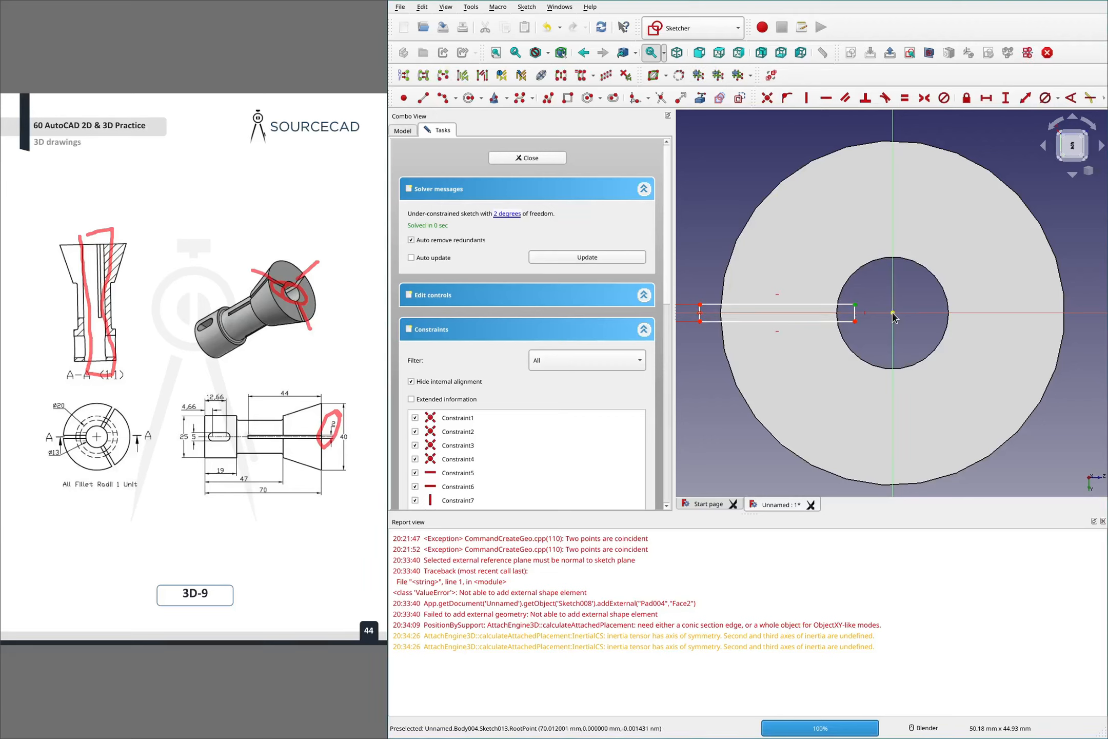
pyautogui.press('o')
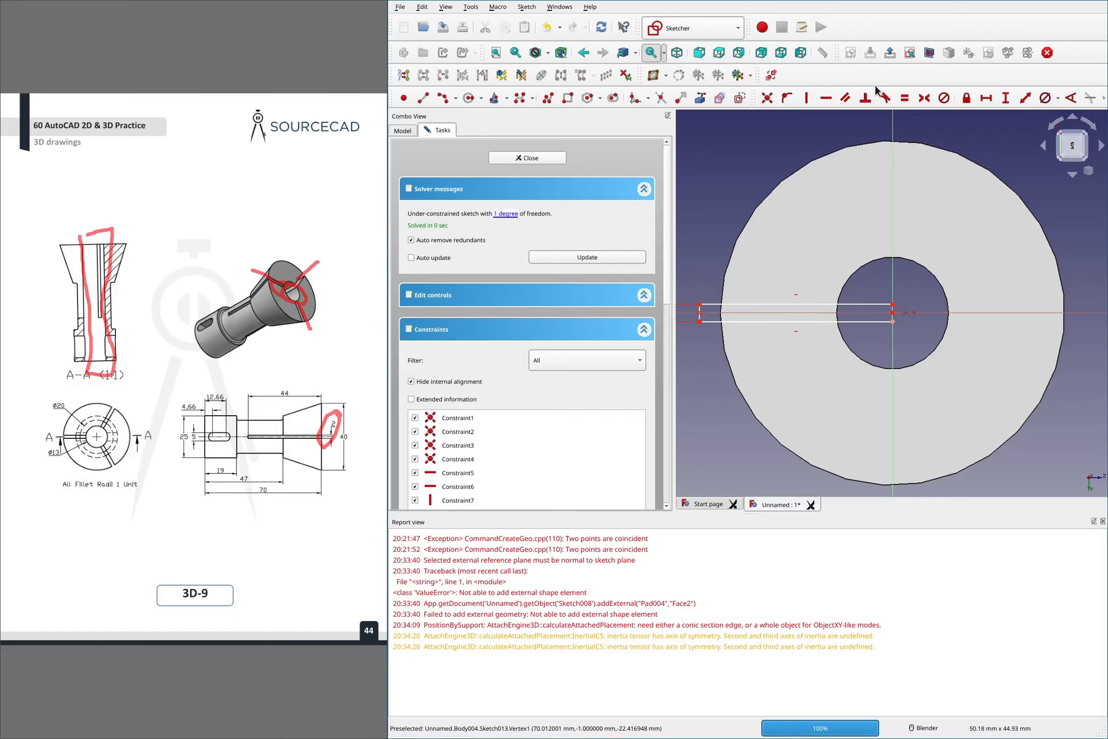
# Reference the face's outer rim as external geometry, make the rectangle's outer edge tangent to it, and close the sketch
pyautogui.click(701, 98)
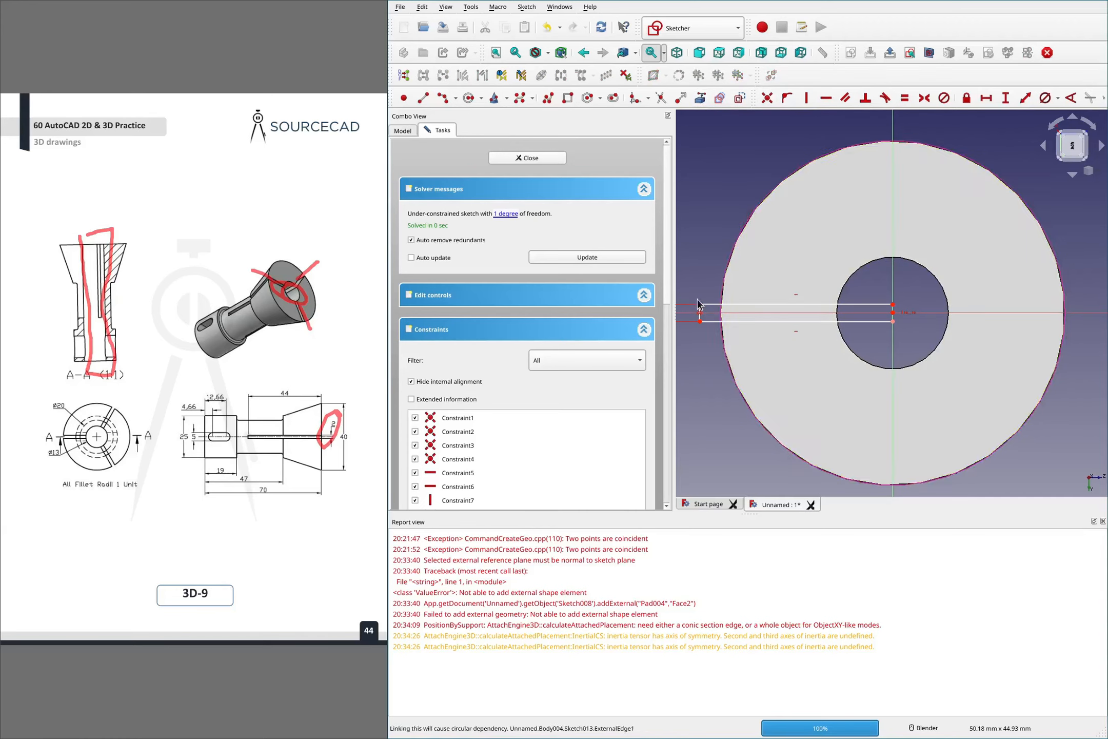
pyautogui.scroll(5, 701, 313)
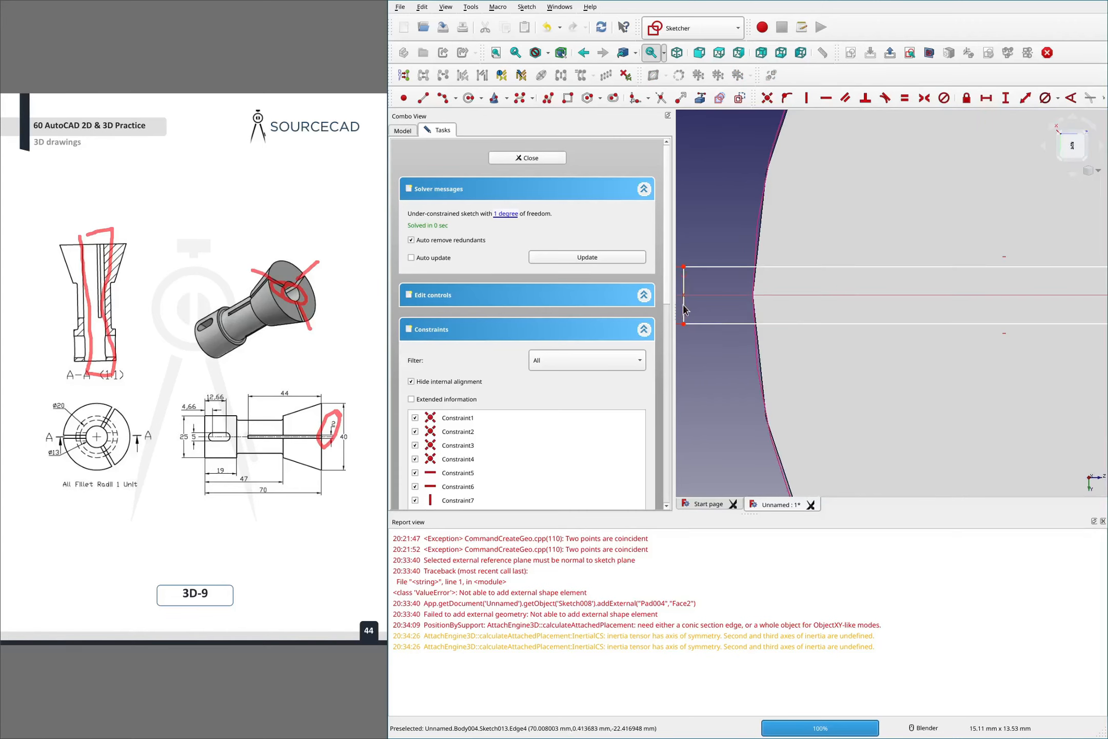
pyautogui.click(685, 307)
pyautogui.click(753, 310)
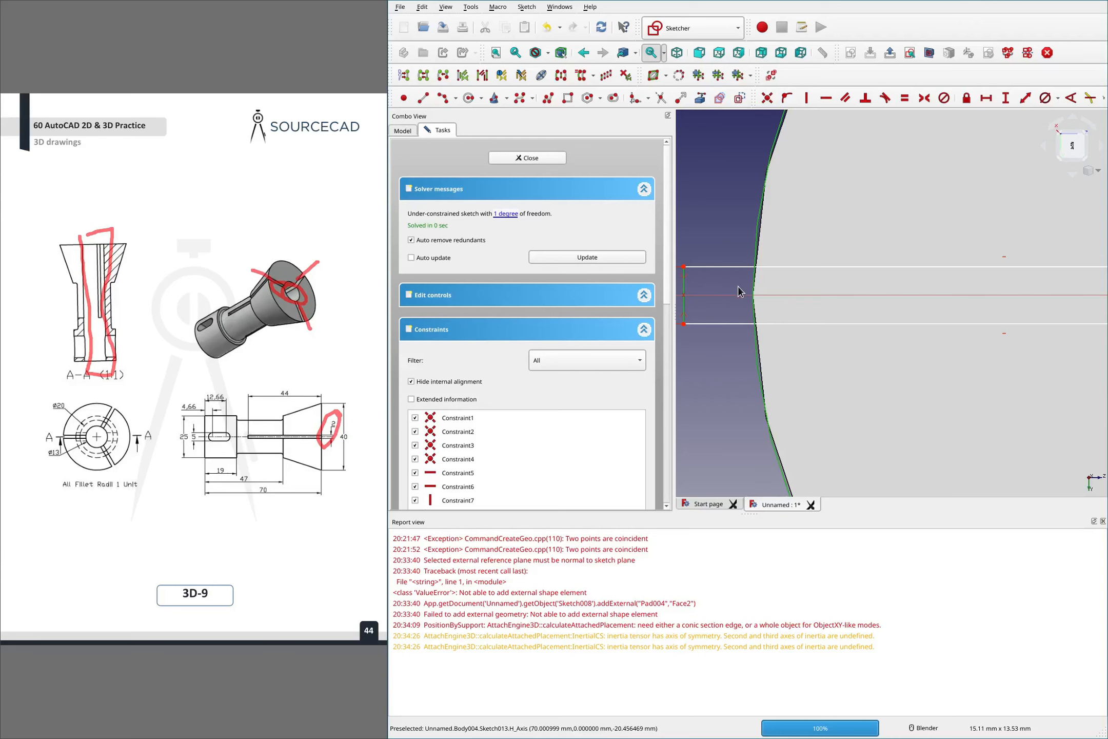
pyautogui.press('t')
pyautogui.click(549, 156)
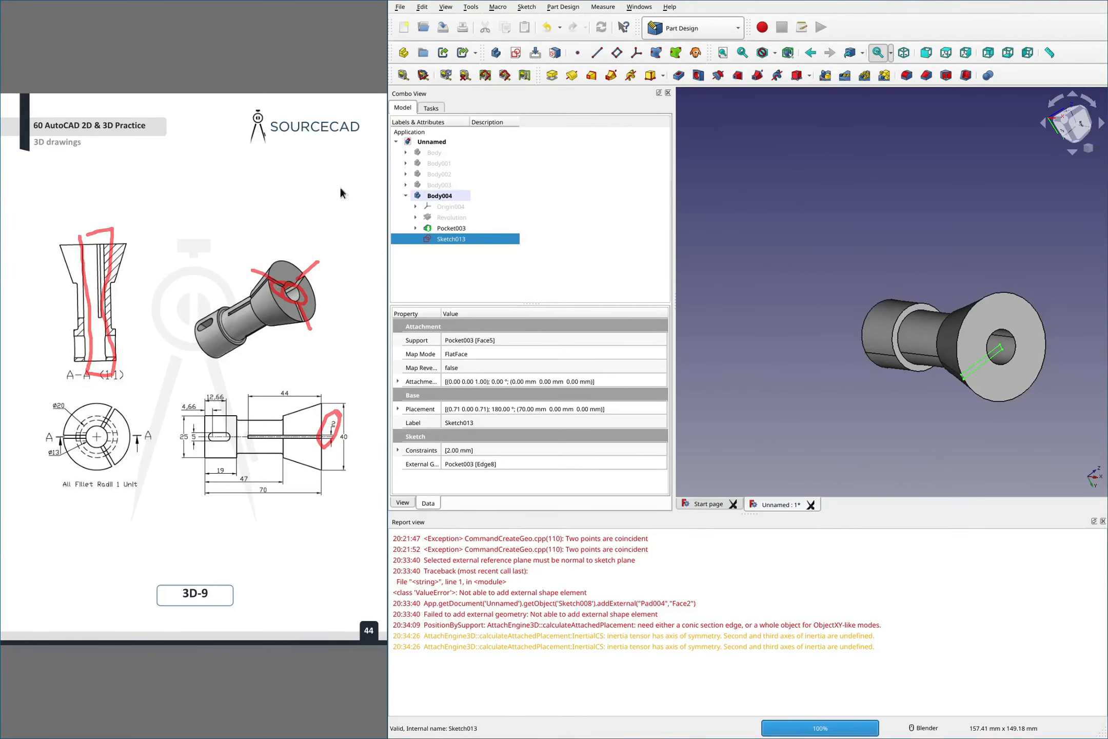
# Pocket the slot sketch to a length of 44 mm using the Dimension type
pyautogui.click(678, 77)
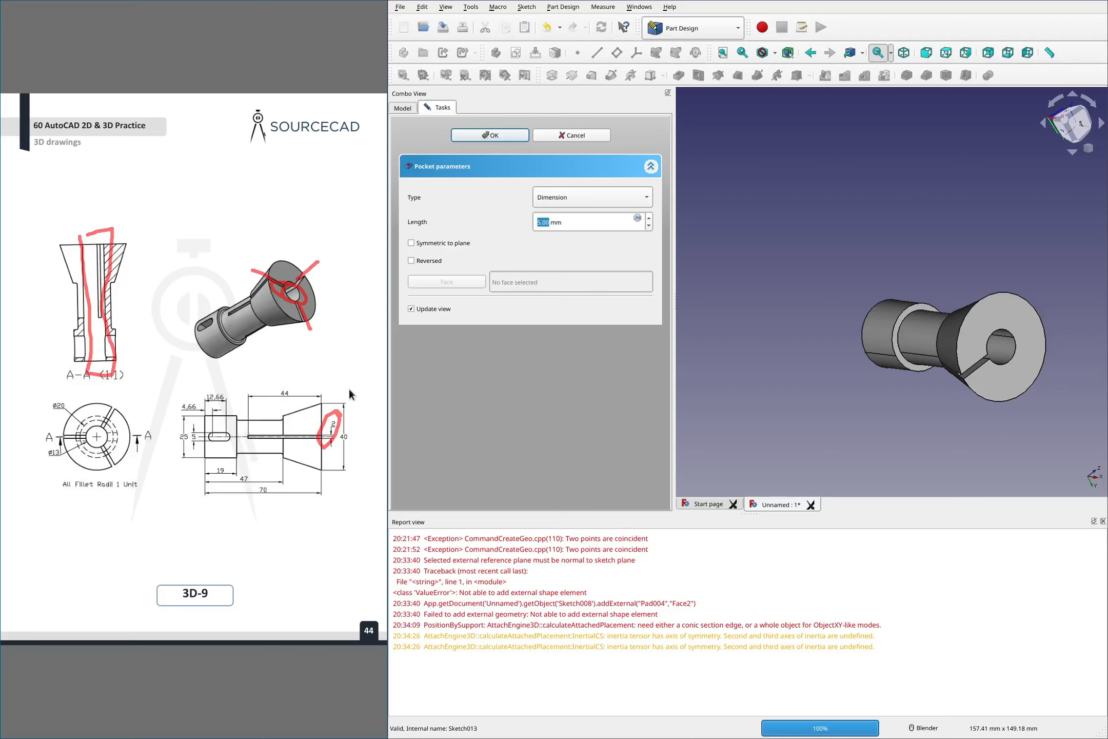
pyautogui.hotkey('ctrl', 'a')
pyautogui.write('44')
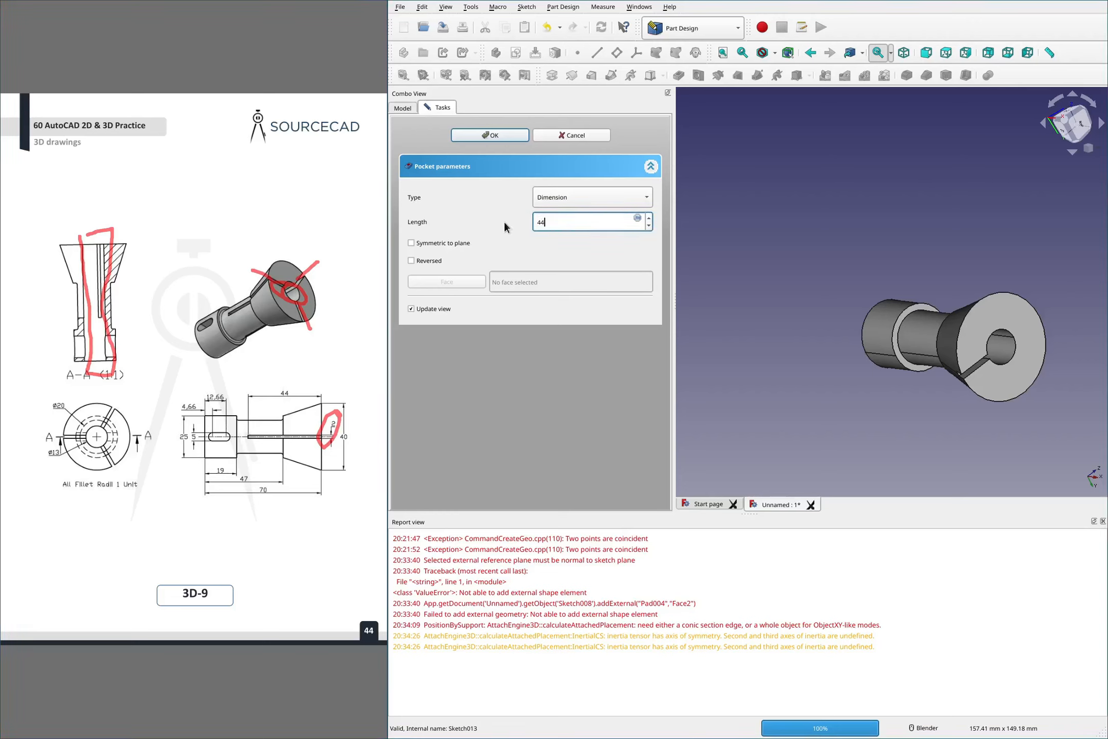
pyautogui.press('Return')
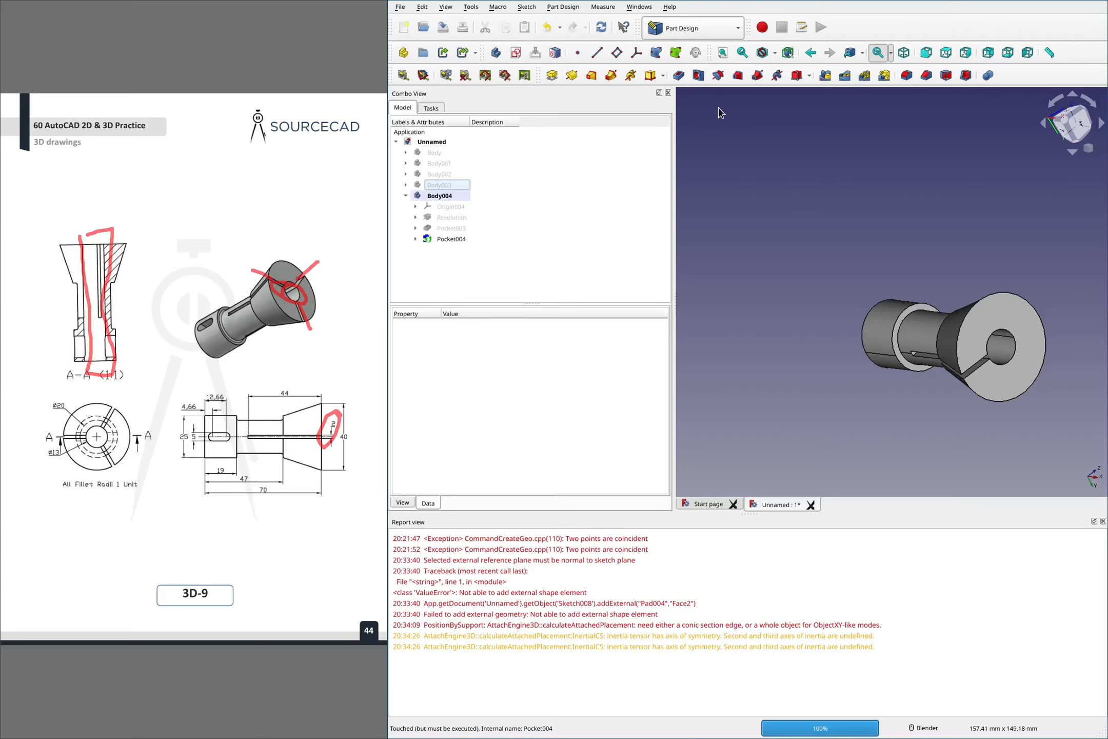
# Create a polar pattern of the 44 mm slot pocket with 3 occurrences over 360° around the Base X axis
pyautogui.click(866, 78)
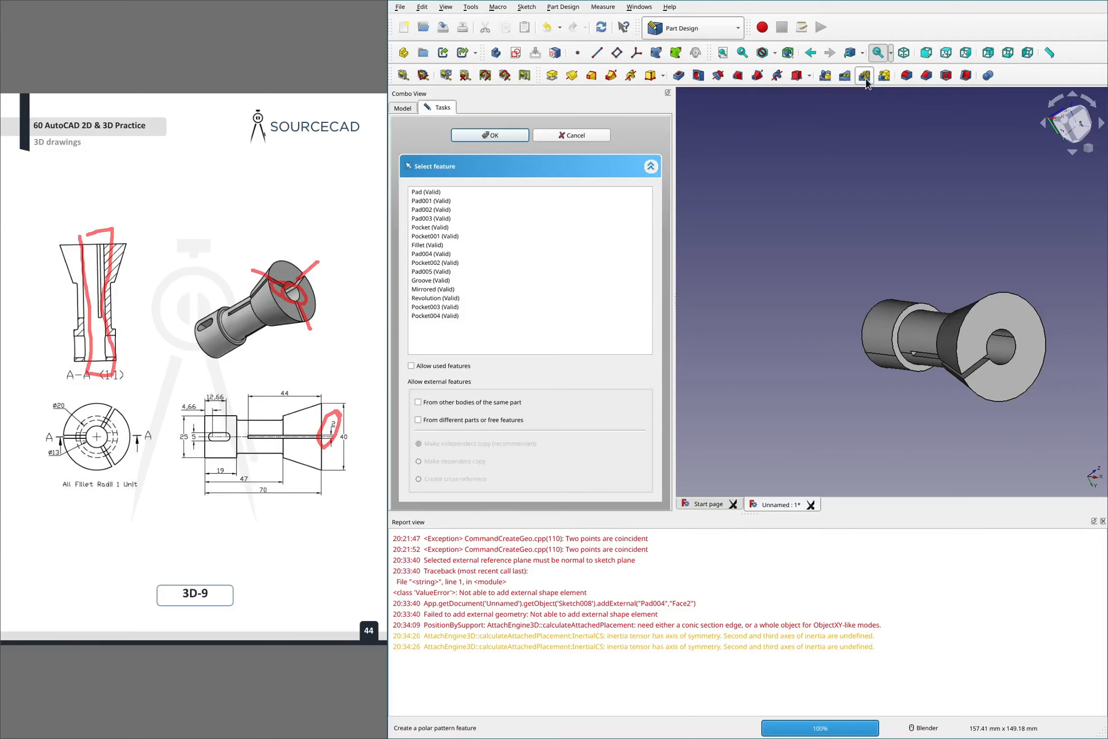
pyautogui.click(440, 315)
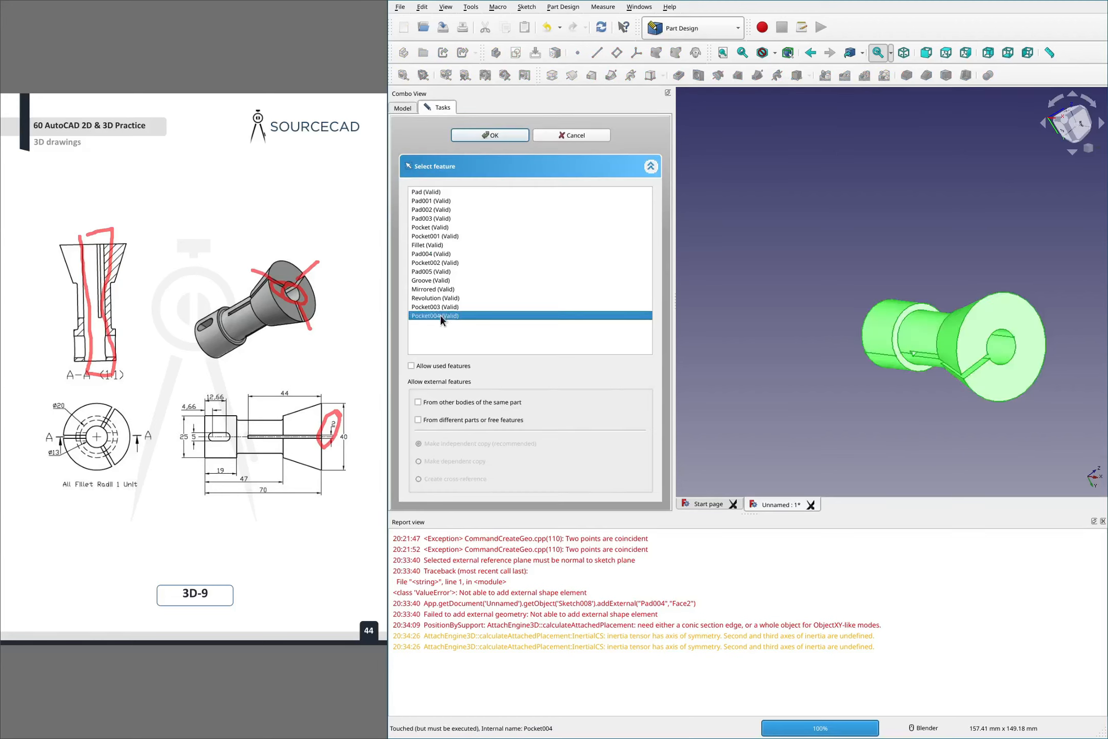
pyautogui.click(491, 135)
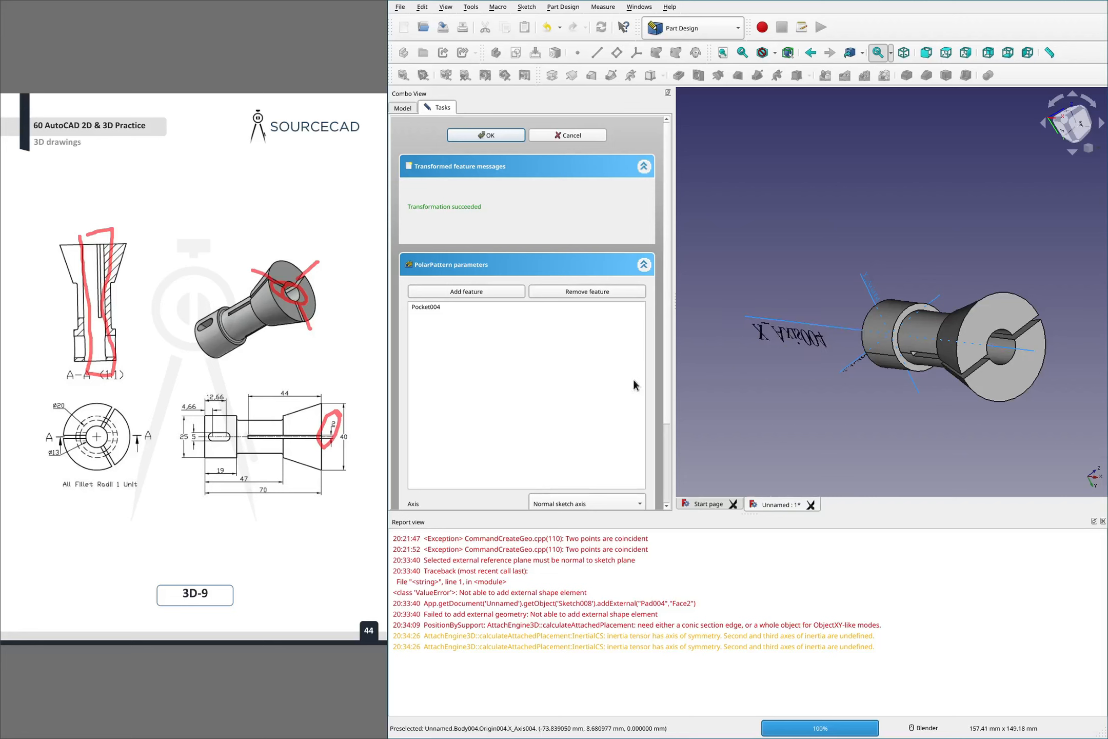
pyautogui.scroll(-2, 647, 359)
pyautogui.click(596, 445)
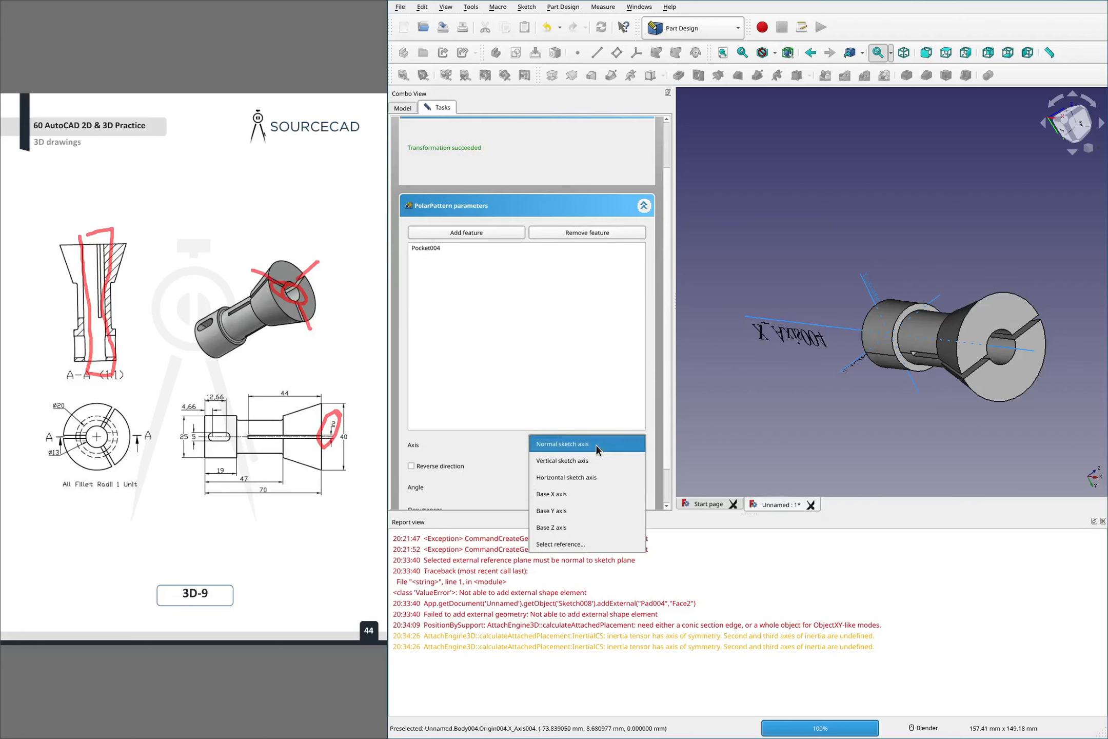
pyautogui.click(583, 493)
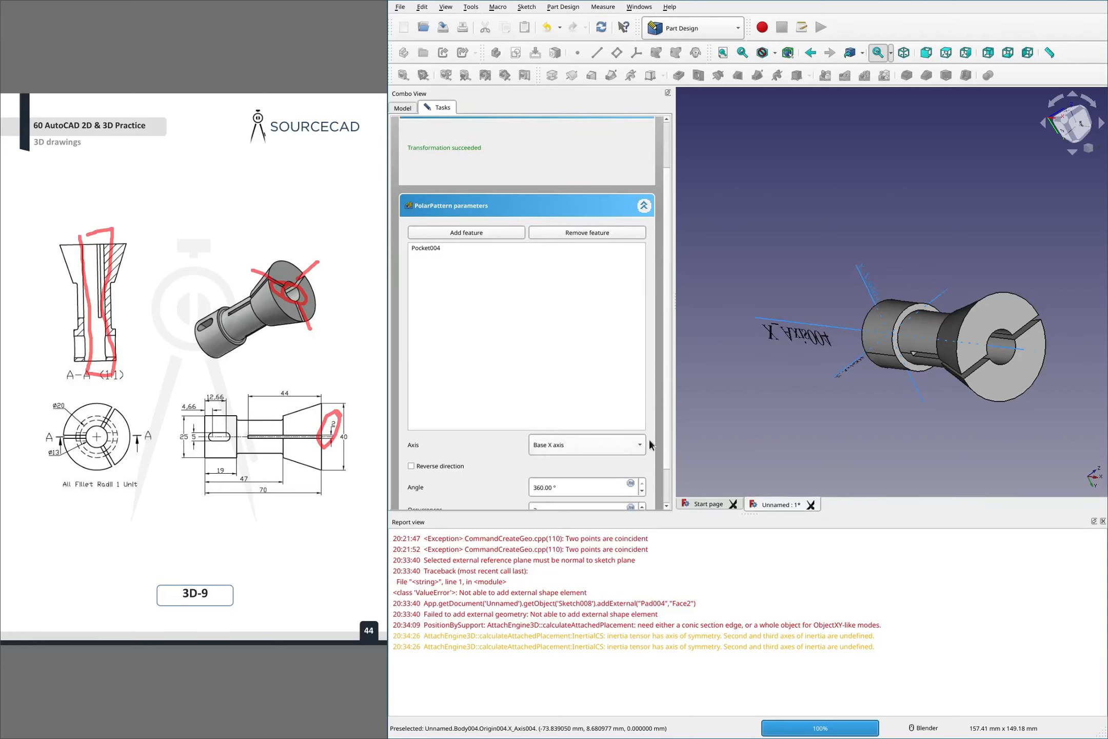
pyautogui.scroll(-2, 657, 433)
pyautogui.click(641, 463)
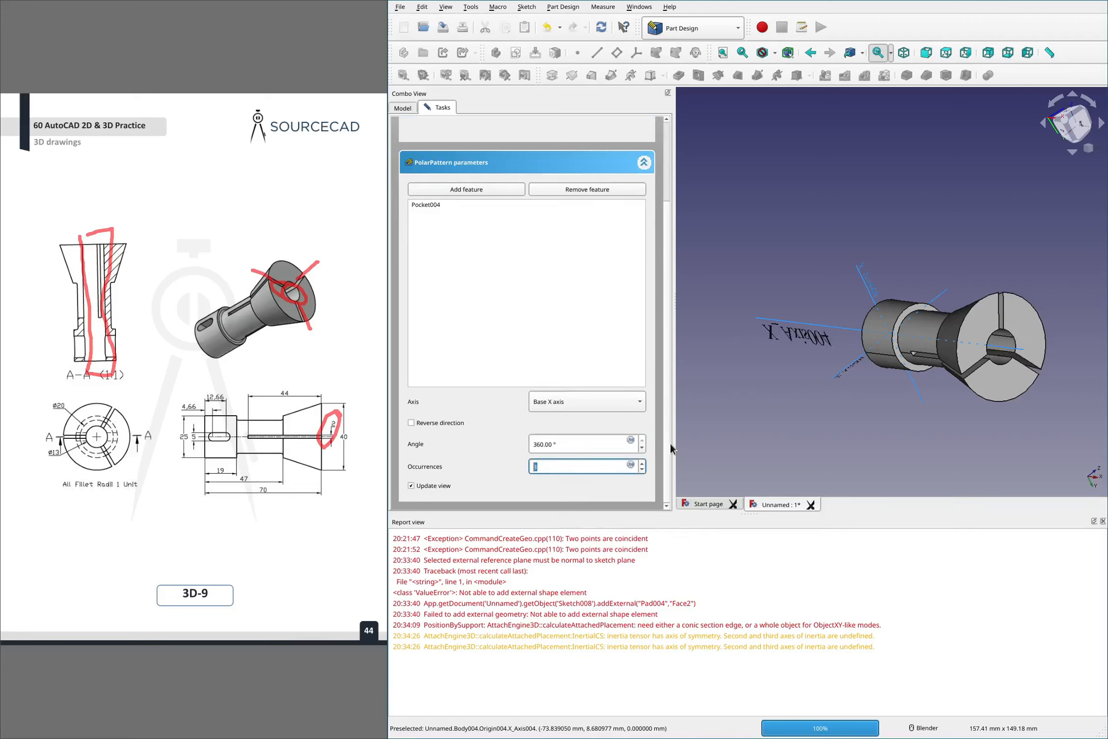
pyautogui.scroll(4, 477, 188)
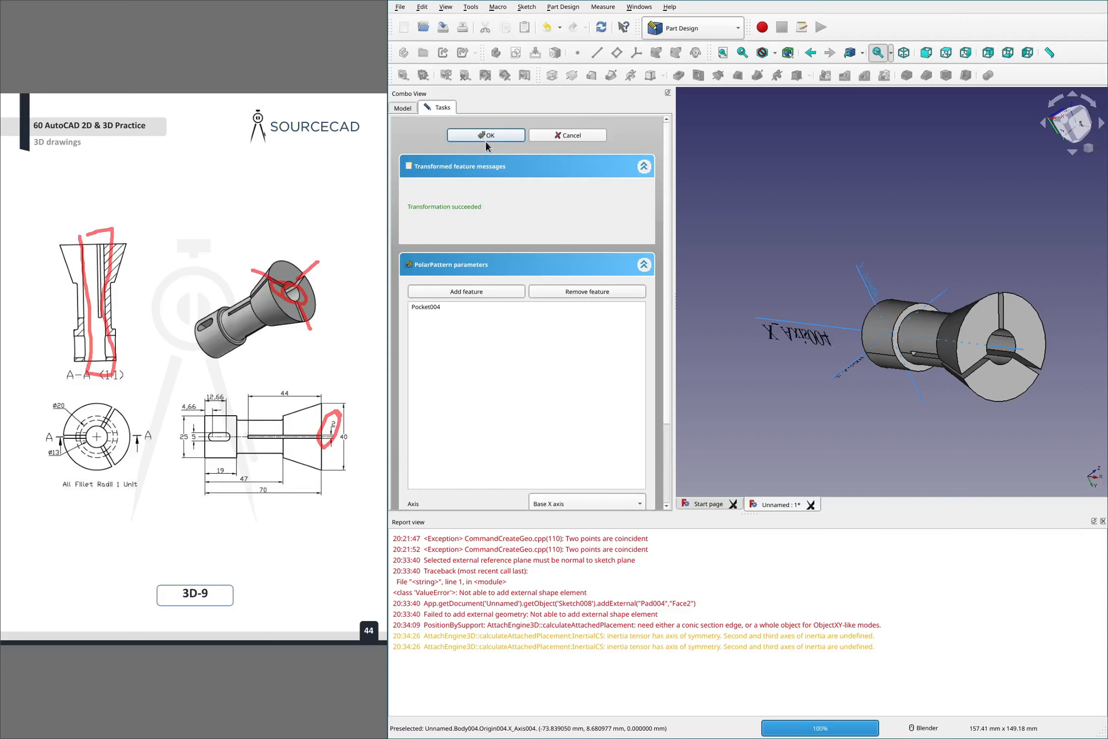
pyautogui.click(484, 135)
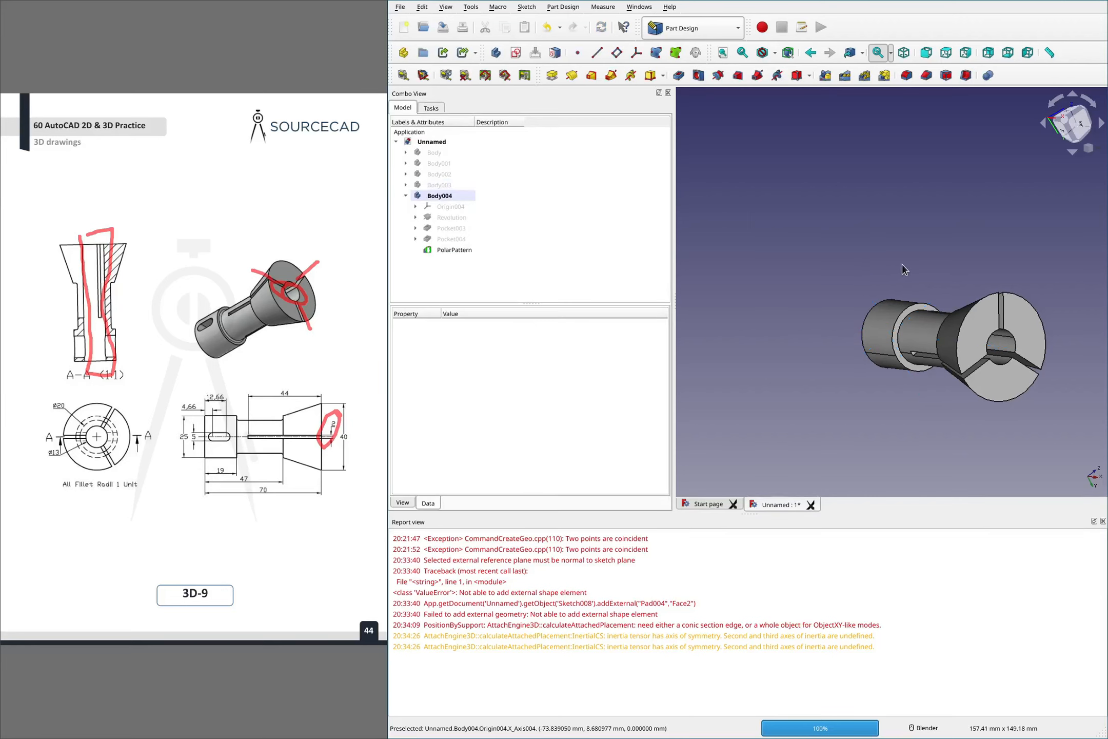
# Clear the red marks on the reference drawing and circle the small oblong slot in its isometric view
pyautogui.moveTo(994, 323); pyautogui.dragTo(990, 303, button='middle')
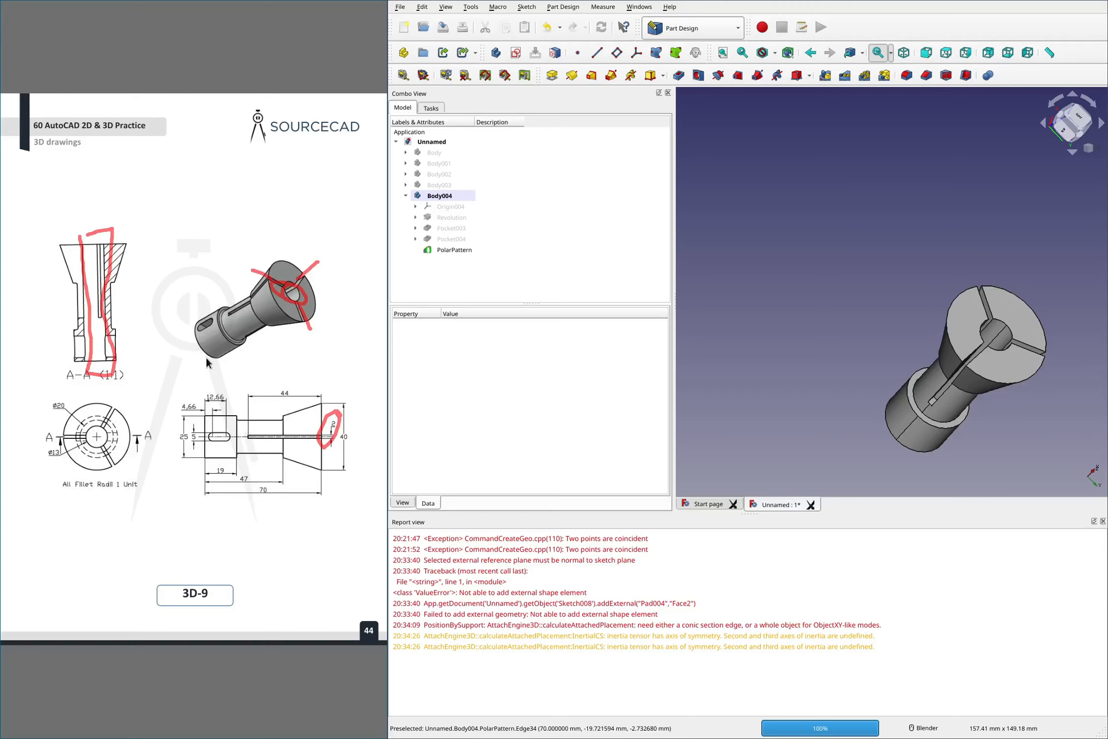
pyautogui.hotkey('shift', 'F9')
pyautogui.press('F9')
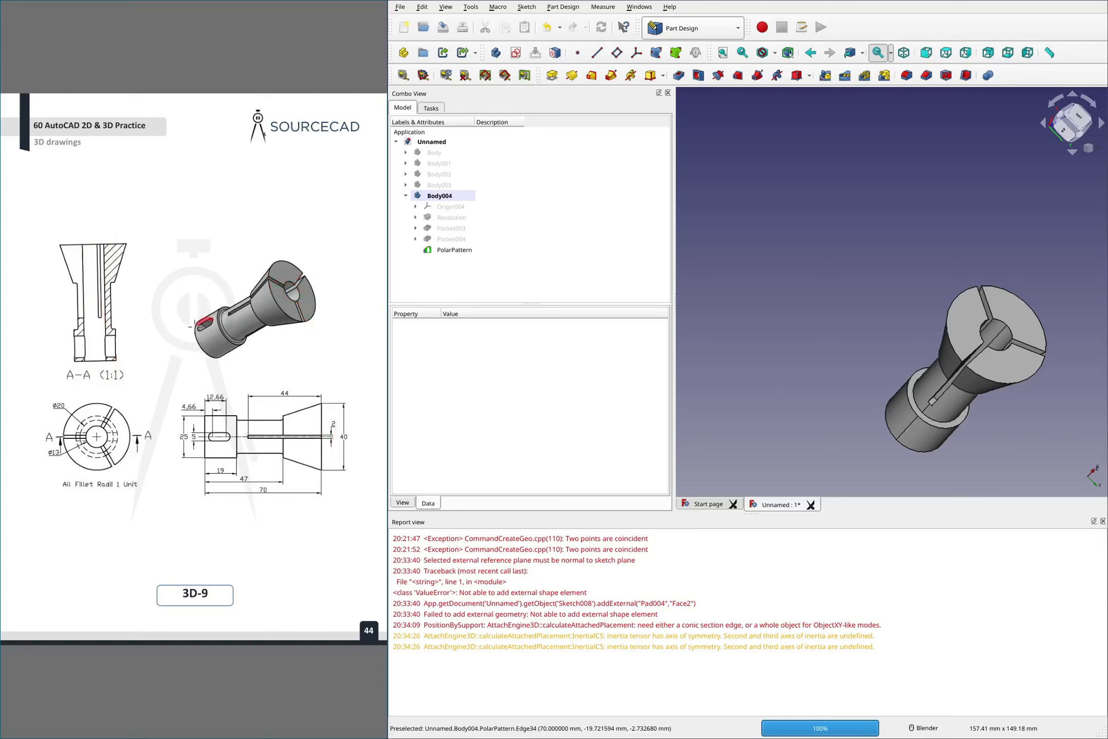
pyautogui.moveTo(194, 324); pyautogui.dragTo(206, 318)
# Create a new sketch on the active body's XY plane
pyautogui.click(444, 207)
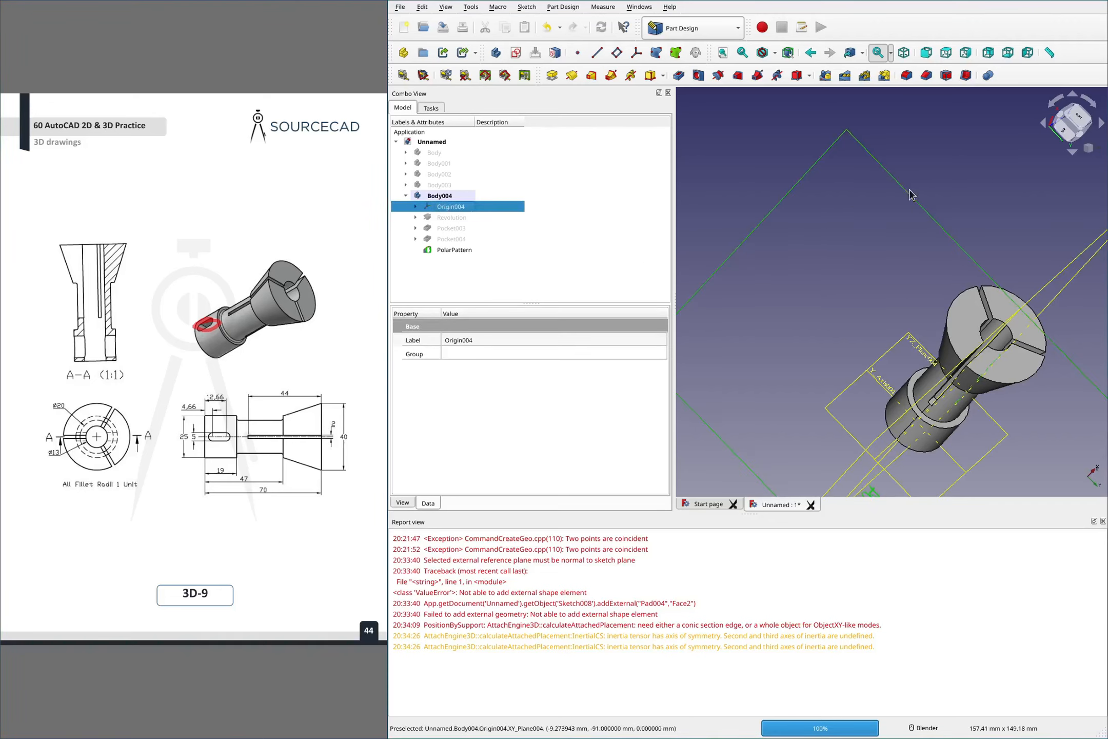
pyautogui.scroll(-3, 911, 195)
pyautogui.moveTo(911, 195); pyautogui.dragTo(907, 235, button='middle')
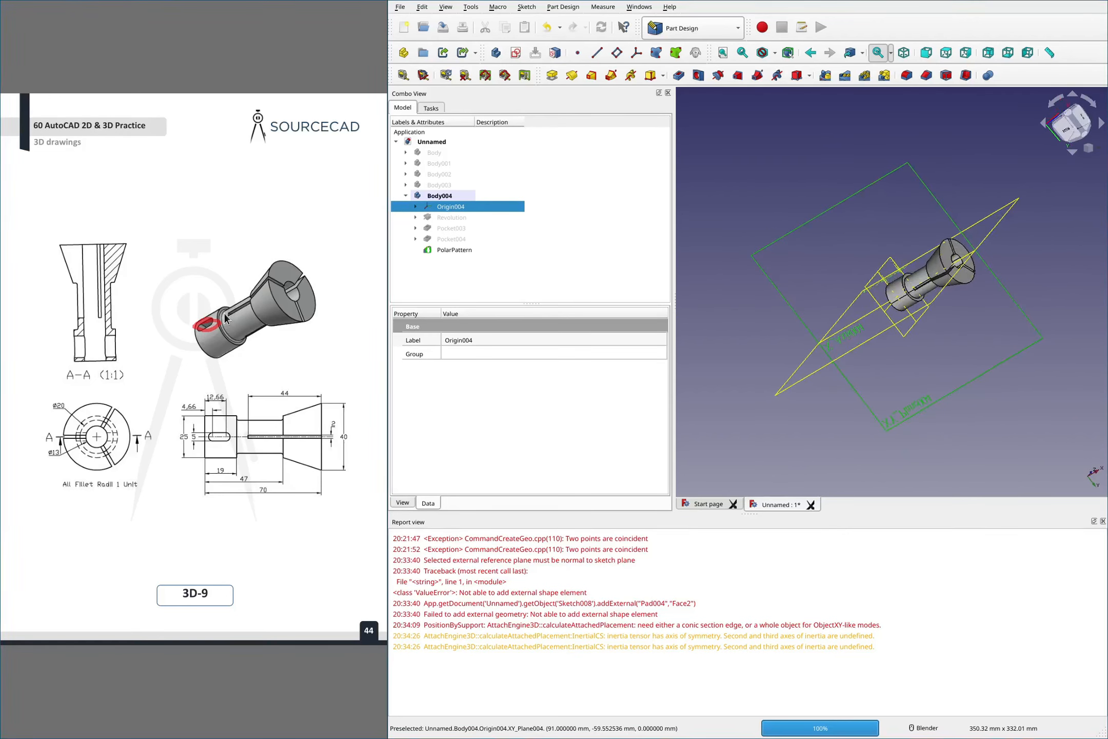
pyautogui.moveTo(767, 247); pyautogui.dragTo(1051, 280, button='middle')
pyautogui.click(1050, 279)
pyautogui.click(1024, 308)
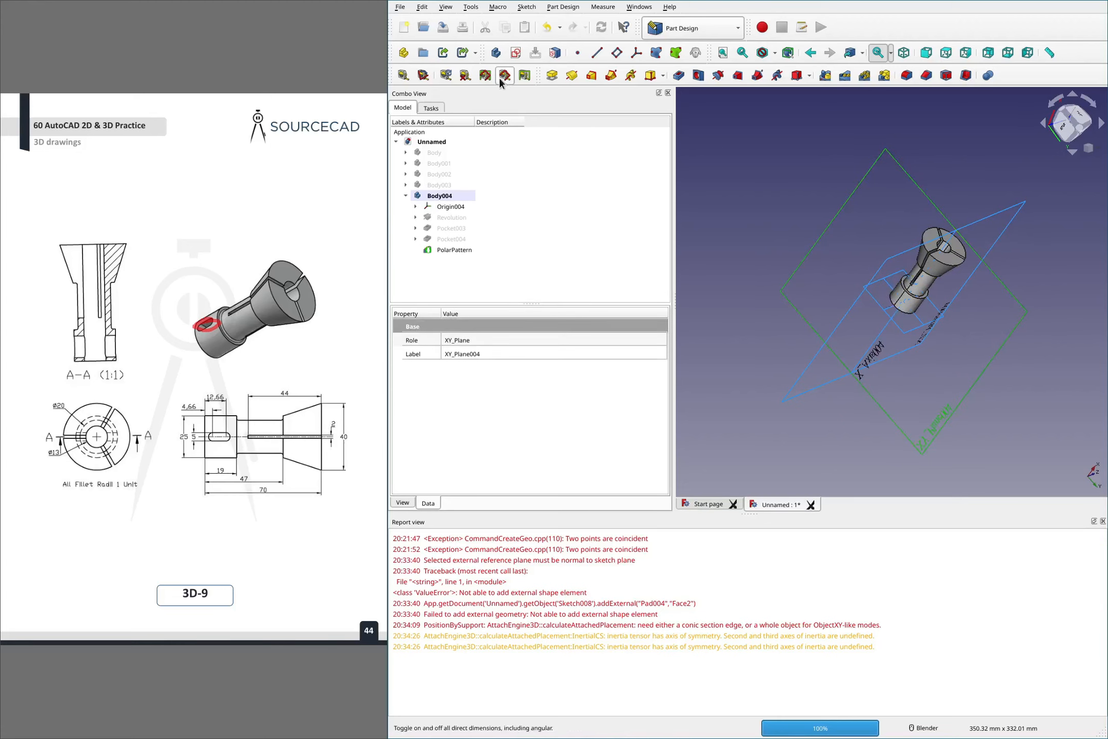
pyautogui.click(515, 54)
pyautogui.scroll(6, 936, 298)
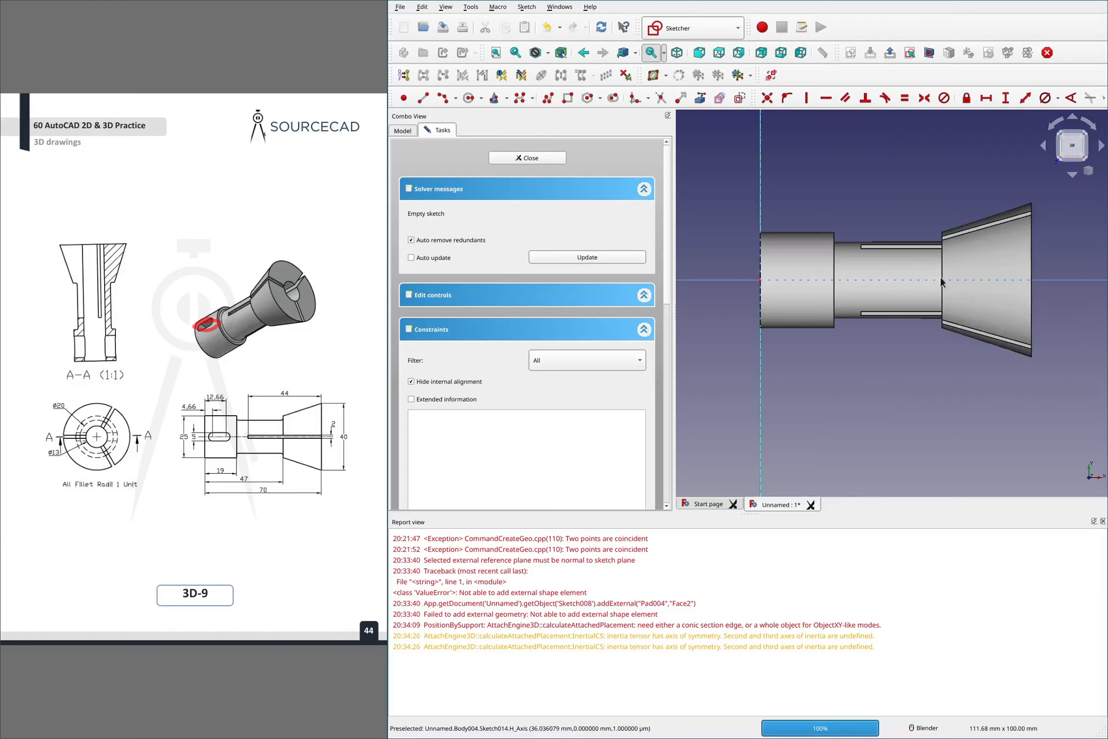
# In section view, draw a horizontal slot on the horizontal axis, its arc centres about 3.6 mm and 14.3 mm from the vertical axis
pyautogui.moveTo(928, 292)
pyautogui.mouseDown(button='middle')
pyautogui.moveTo(761, 296)
pyautogui.moveTo(910, 300)
pyautogui.mouseUp(button='middle')
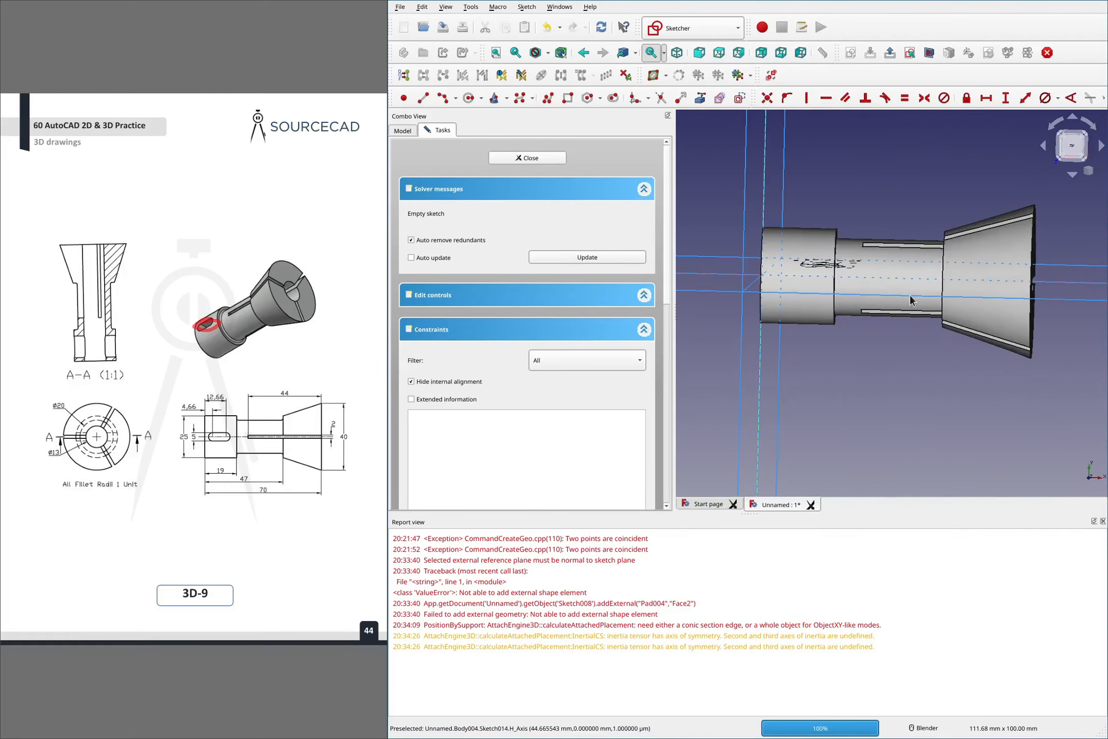
pyautogui.click(934, 53)
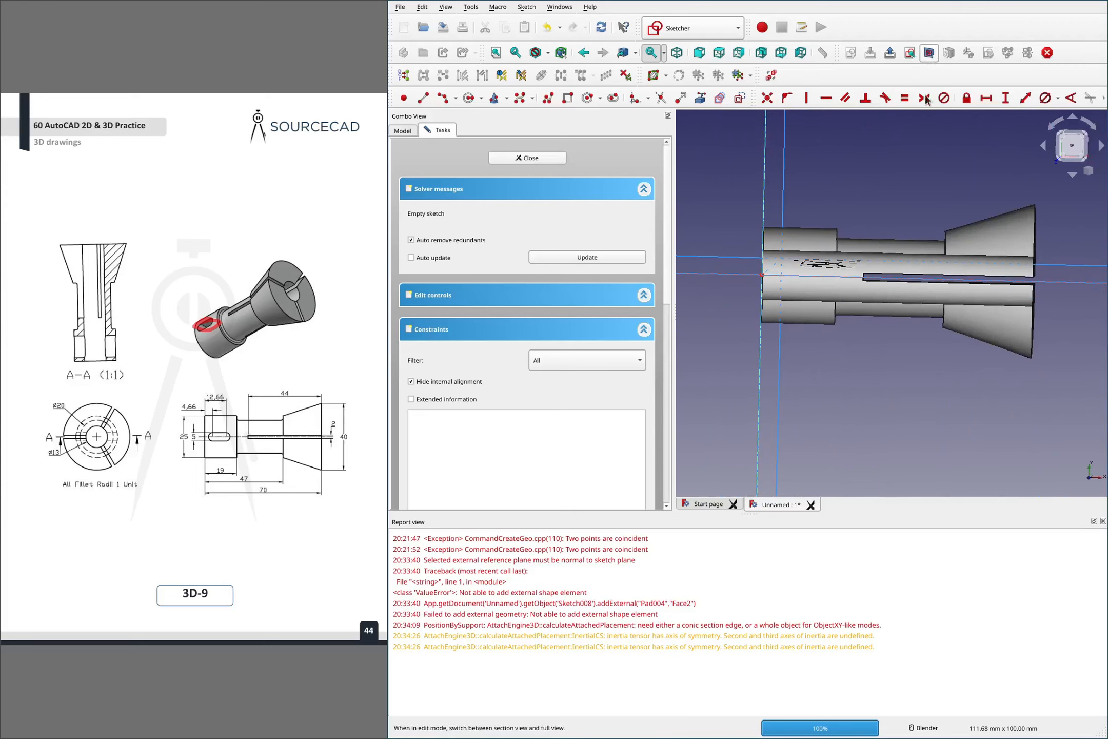
pyautogui.scroll(2, 758, 281)
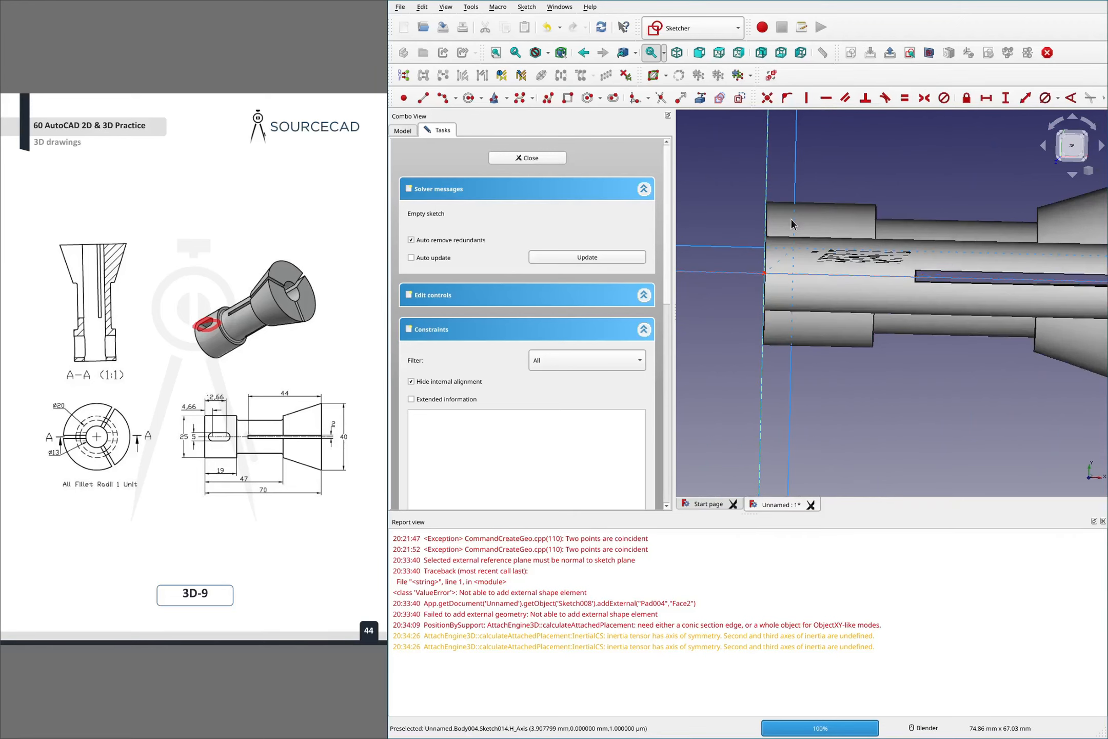
pyautogui.click(613, 97)
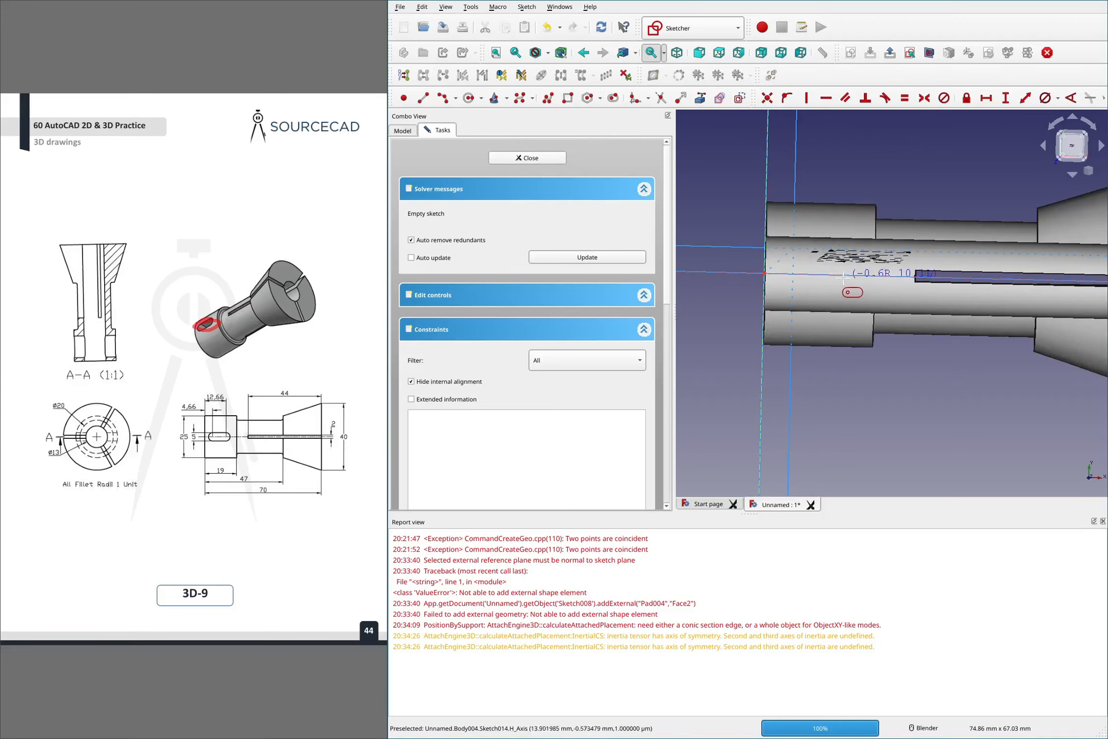
pyautogui.click(849, 290)
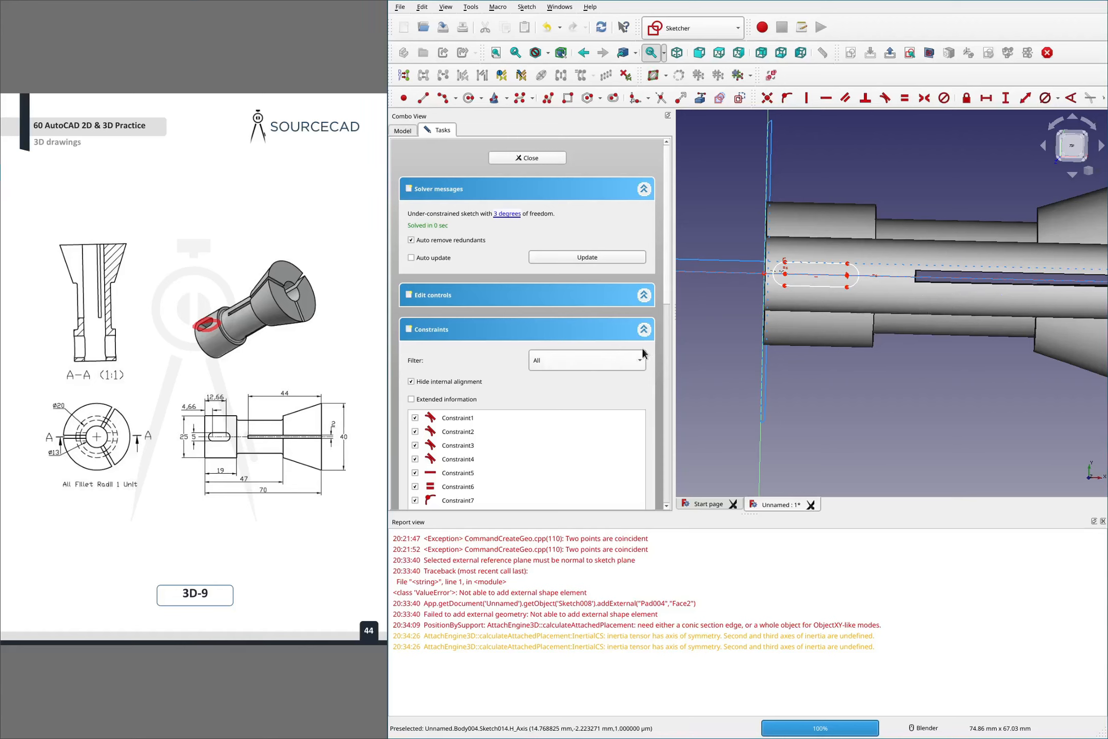
# Constrain the slot's vertical width to 5 mm
pyautogui.click(786, 286)
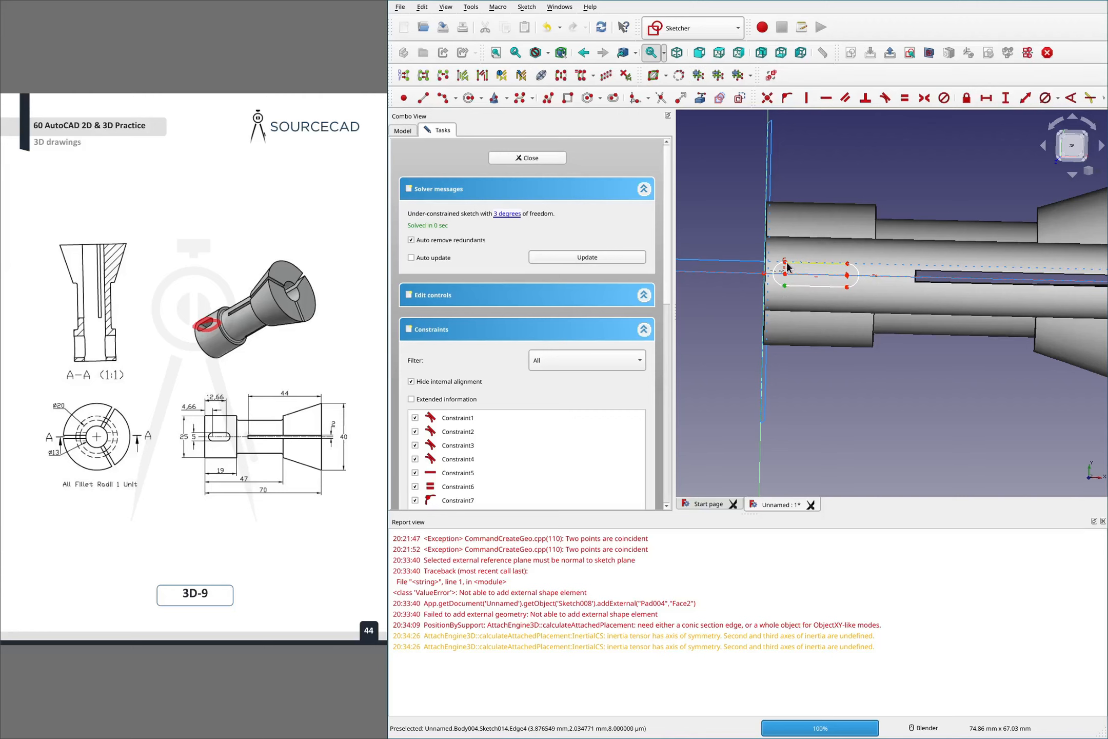
pyautogui.click(786, 263)
pyautogui.write('i')
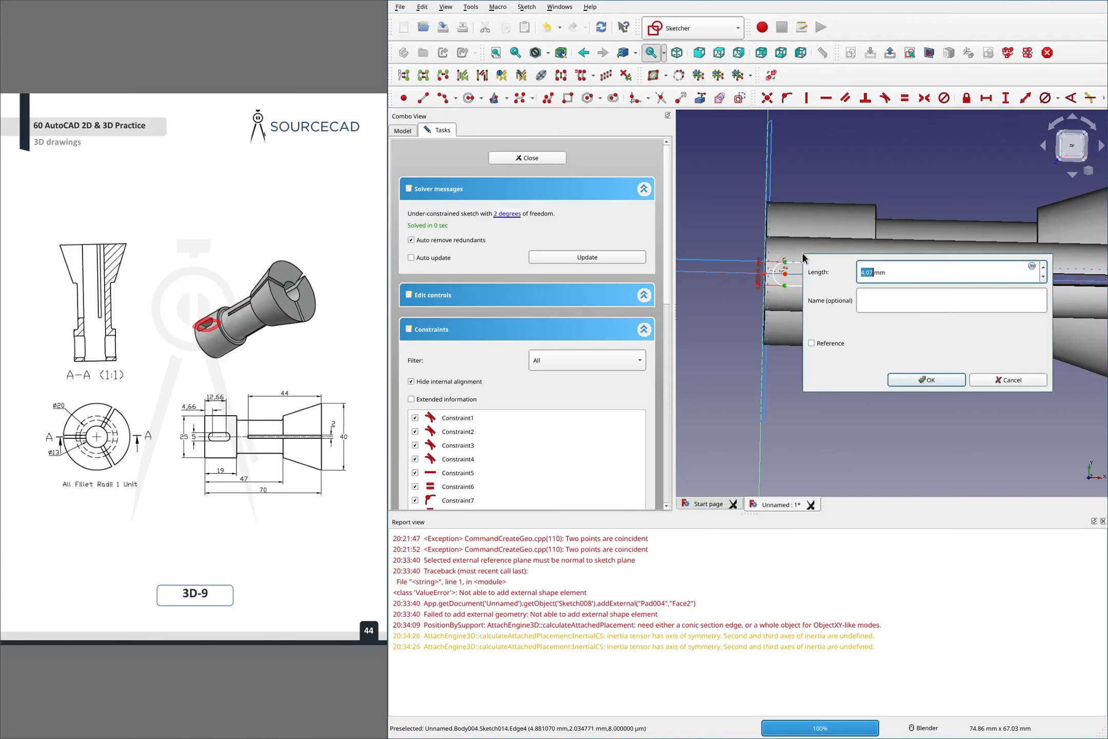
pyautogui.write('5')
pyautogui.press('Return')
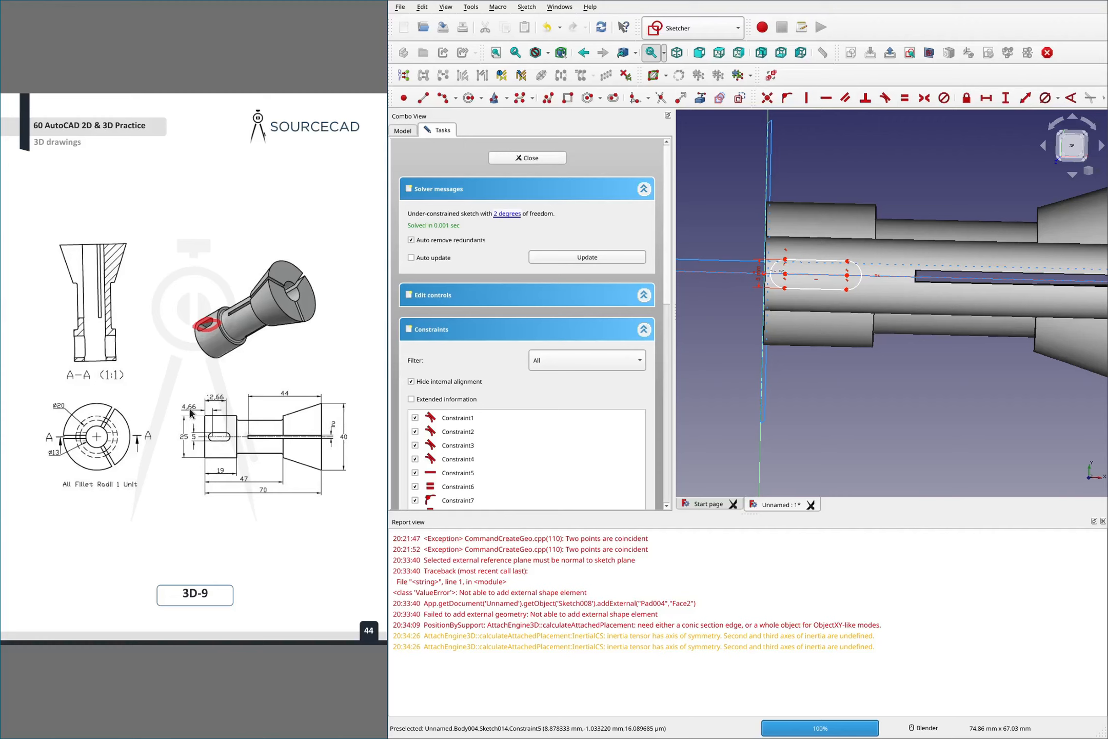
# Mark the slot's position dimensions on the drawing and constrain the near arc centre 4.66 mm horizontally from the sketch origin
pyautogui.moveTo(203, 406)
pyautogui.mouseDown()
pyautogui.moveTo(186, 390)
pyautogui.moveTo(184, 407)
pyautogui.moveTo(236, 386)
pyautogui.moveTo(233, 404)
pyautogui.mouseUp()
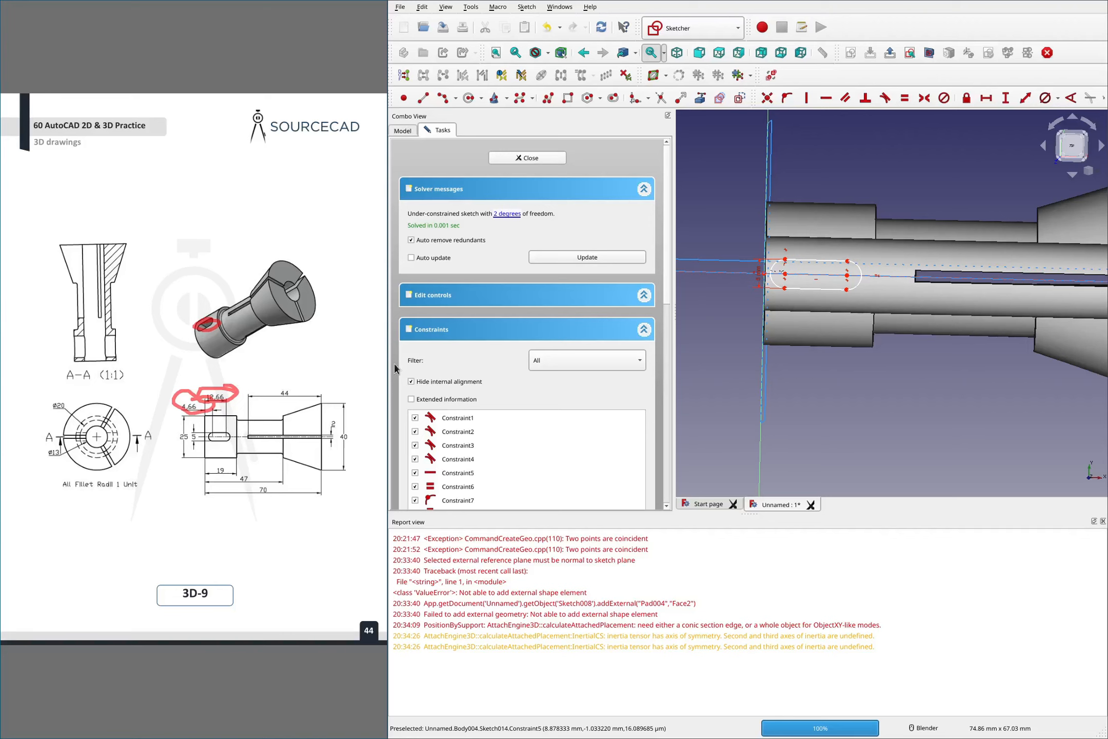
pyautogui.moveTo(809, 216); pyautogui.dragTo(766, 279, button='middle')
pyautogui.scroll(2, 767, 285)
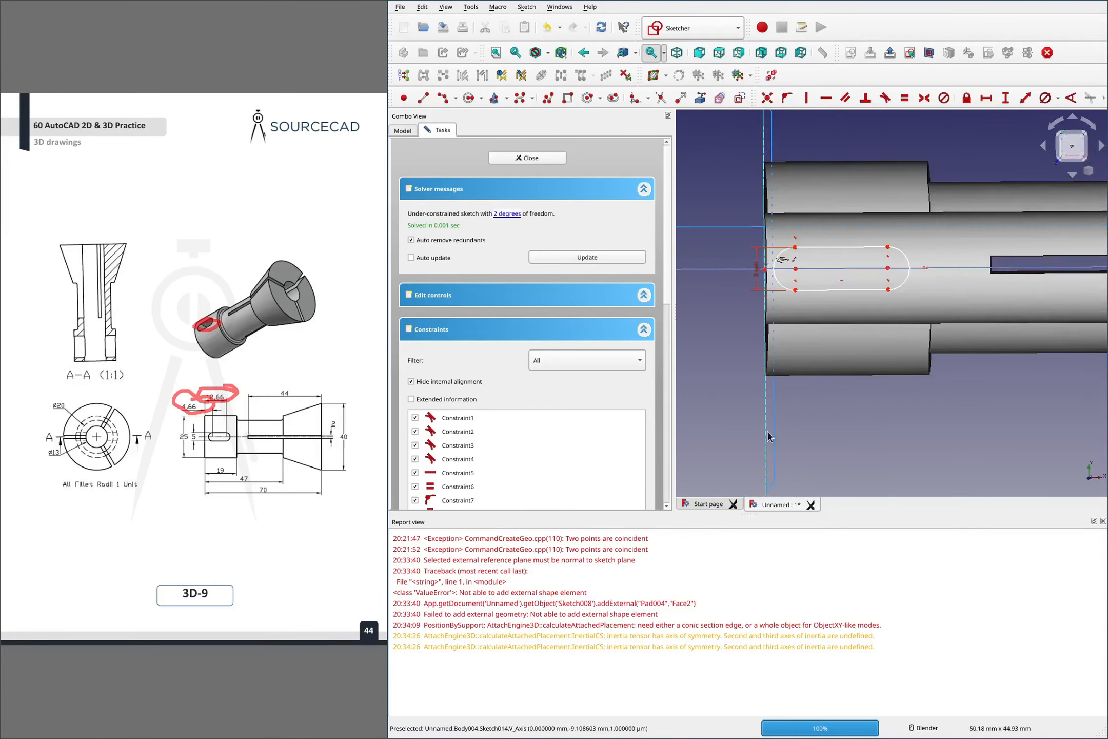
pyautogui.click(795, 268)
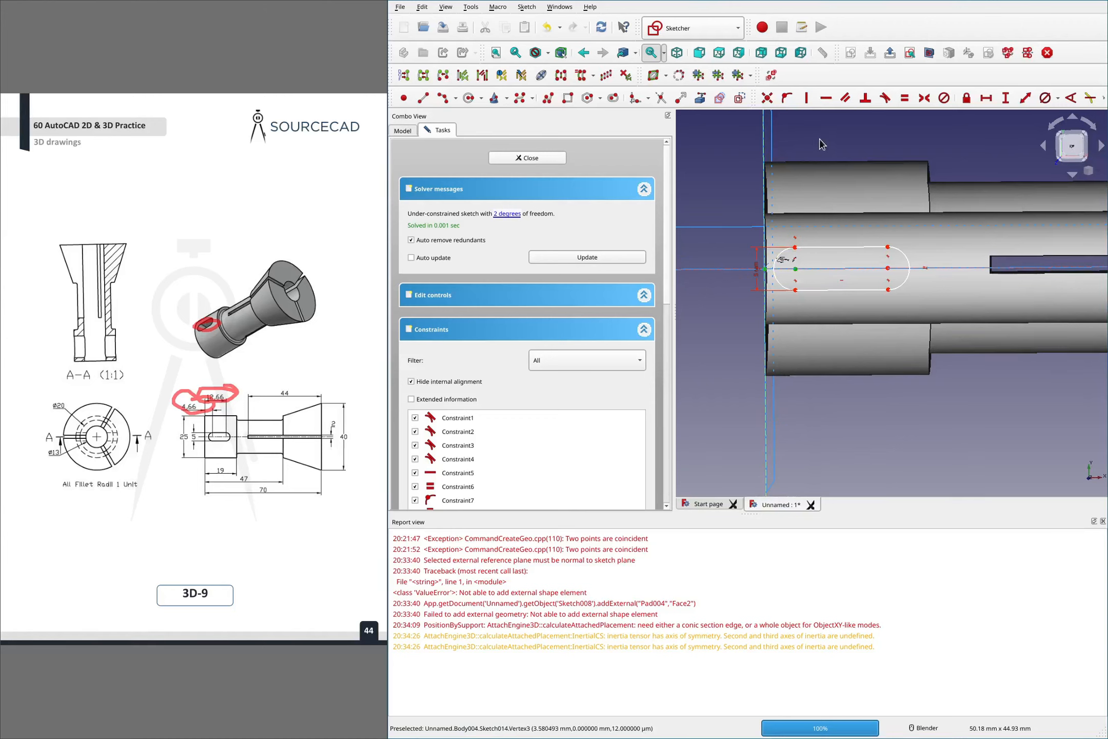
pyautogui.press('l')
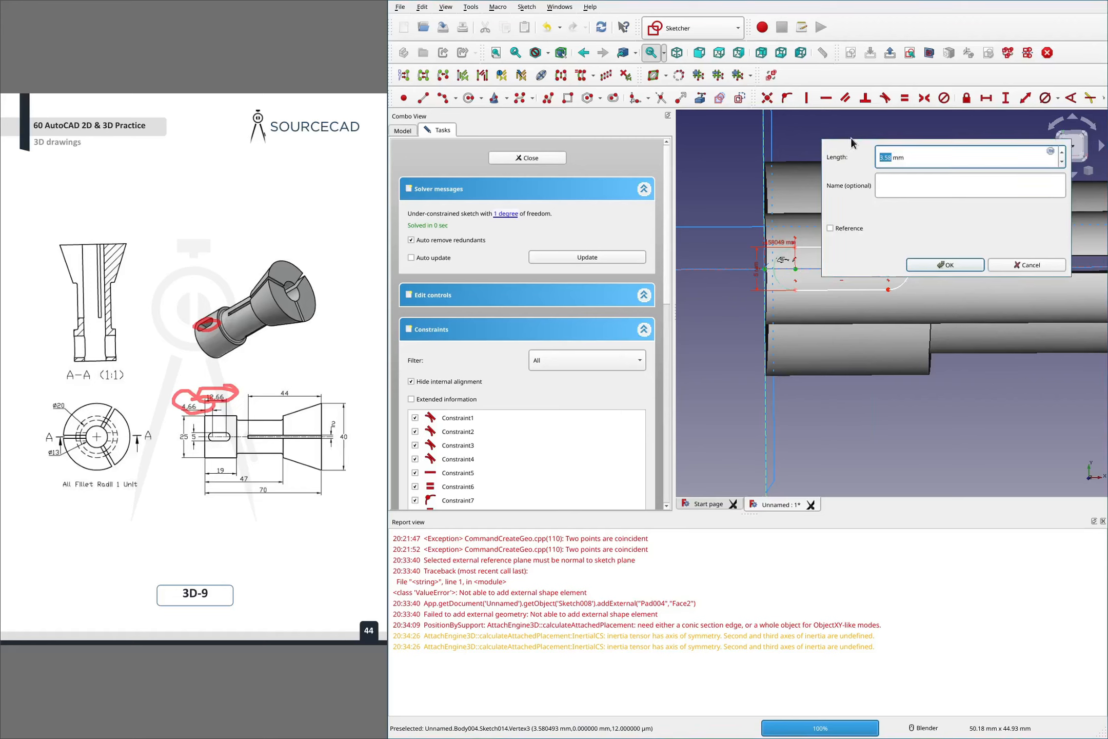
pyautogui.write('4.66')
pyautogui.press('Return')
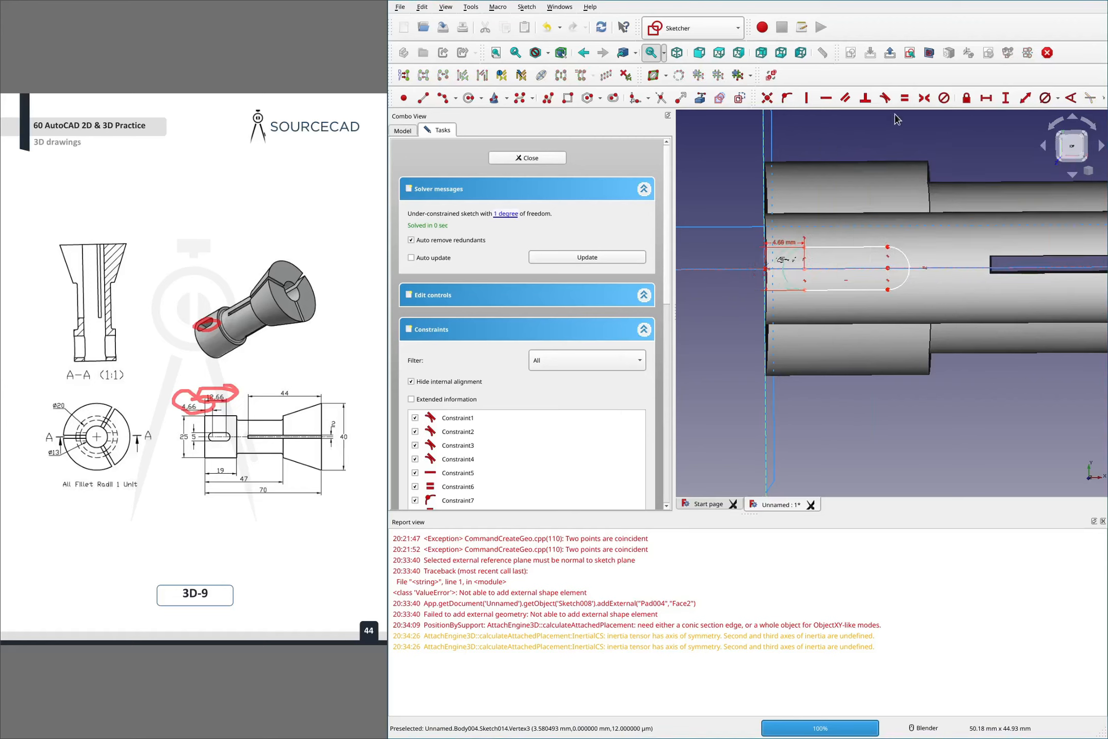
# Constrain the slot's far arc centre 12.66 mm horizontally from the vertical axis and close the sketch
pyautogui.click(888, 268)
pyautogui.scroll(-2, 836, 348)
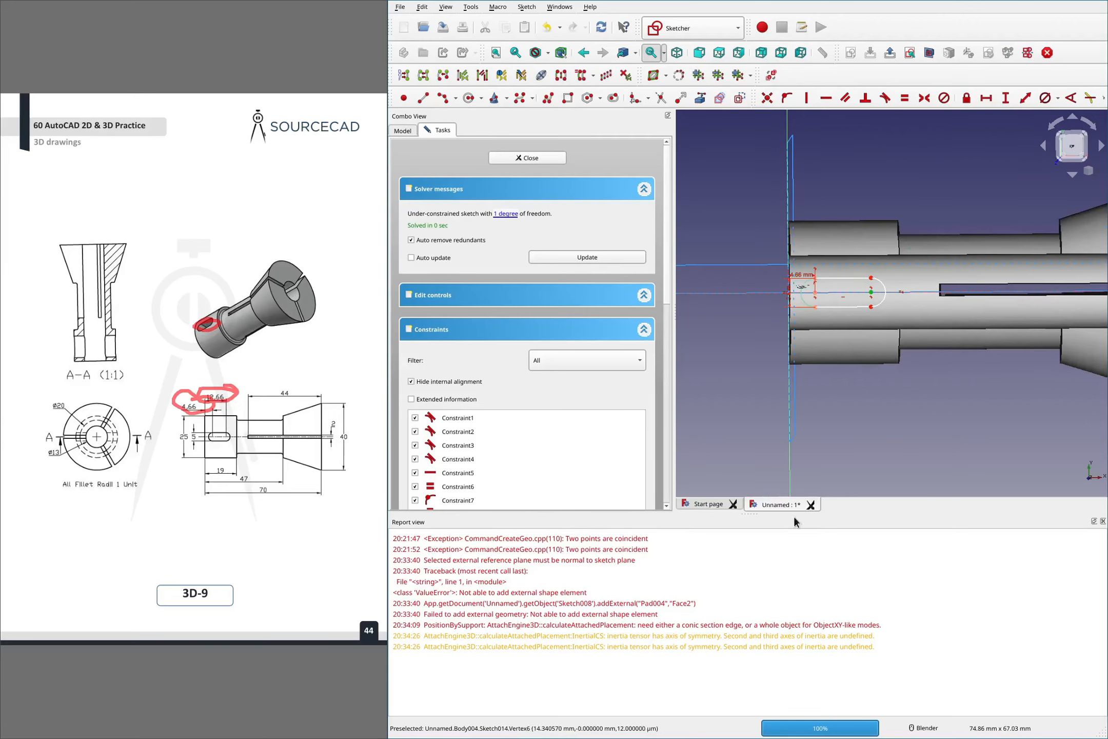
pyautogui.click(791, 471)
pyautogui.write('l')
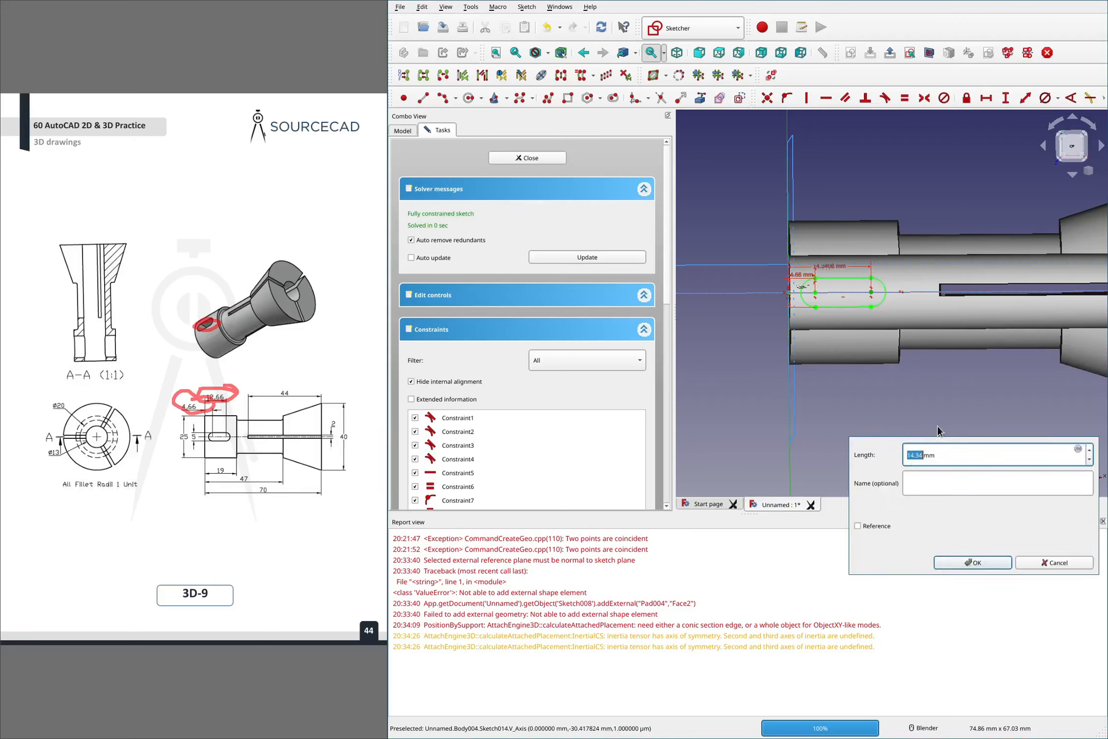
pyautogui.write('12.66')
pyautogui.press('Return')
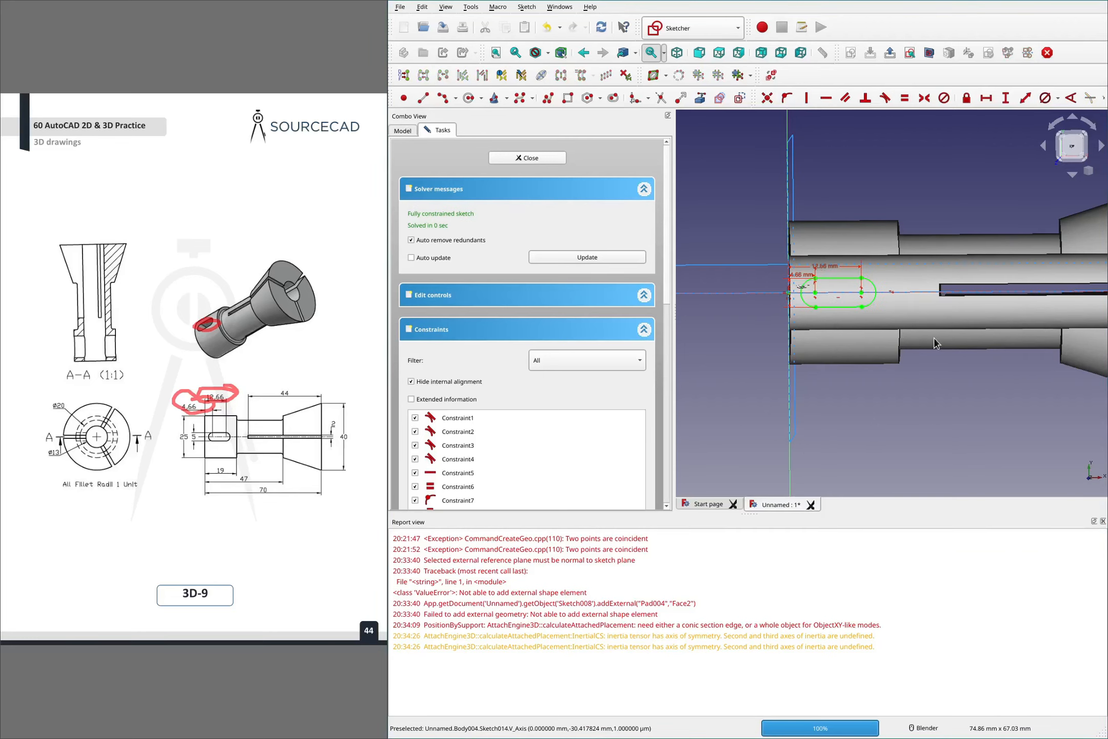
pyautogui.click(532, 158)
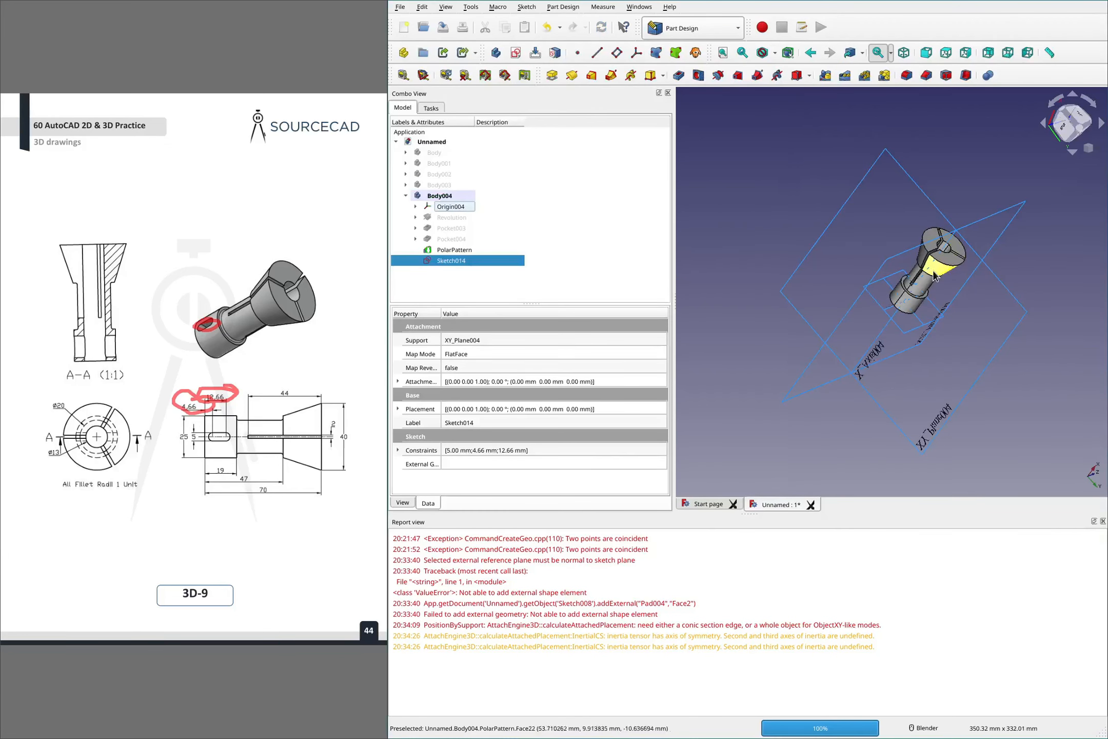
# Pocket the oblong slot sketch through the collet's collar using the Two dimensions type, with 100 mm as the first length
pyautogui.scroll(2, 914, 303)
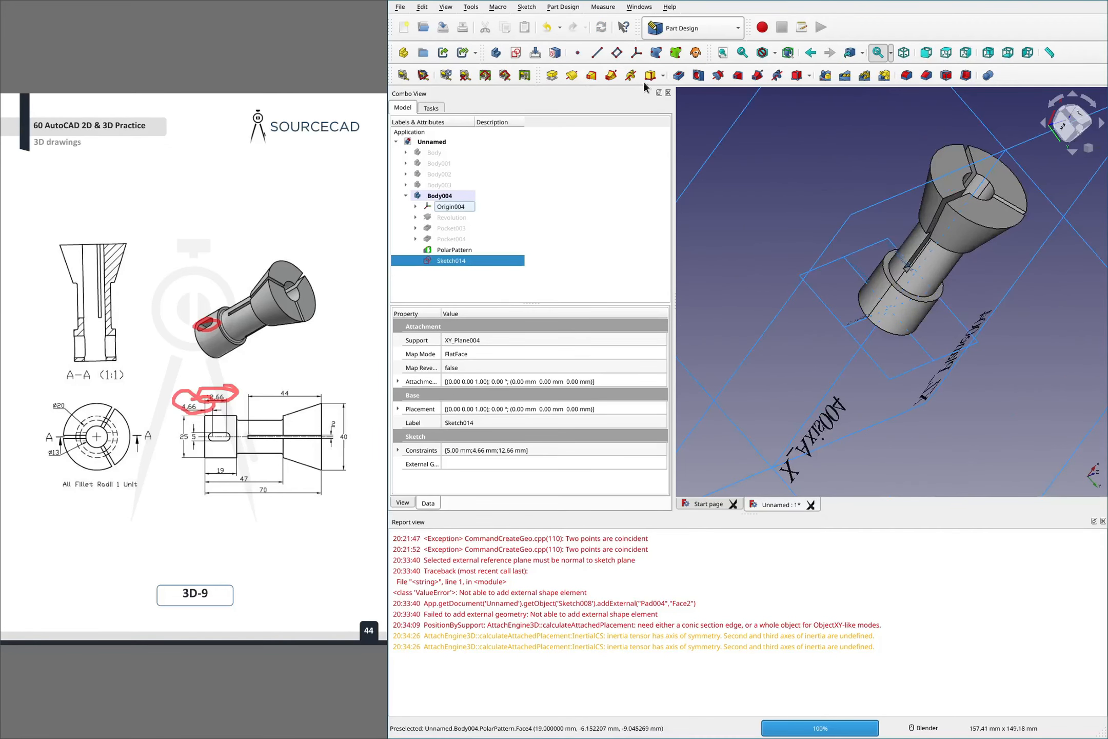
pyautogui.click(677, 77)
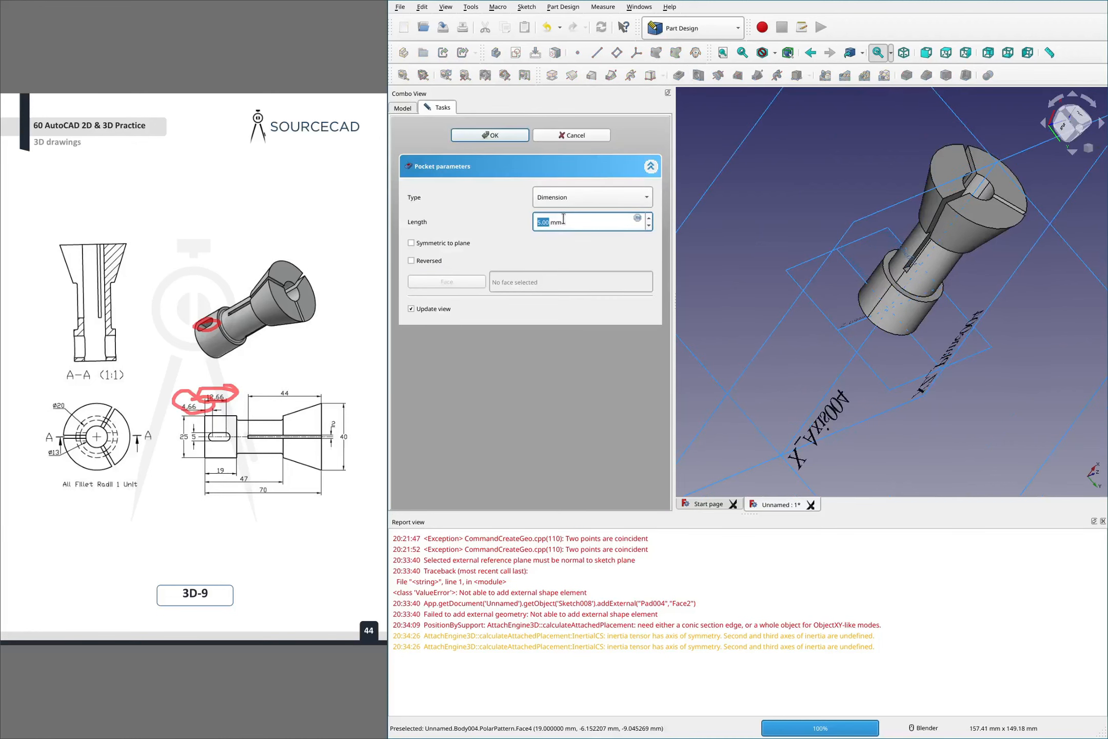
pyautogui.click(564, 199)
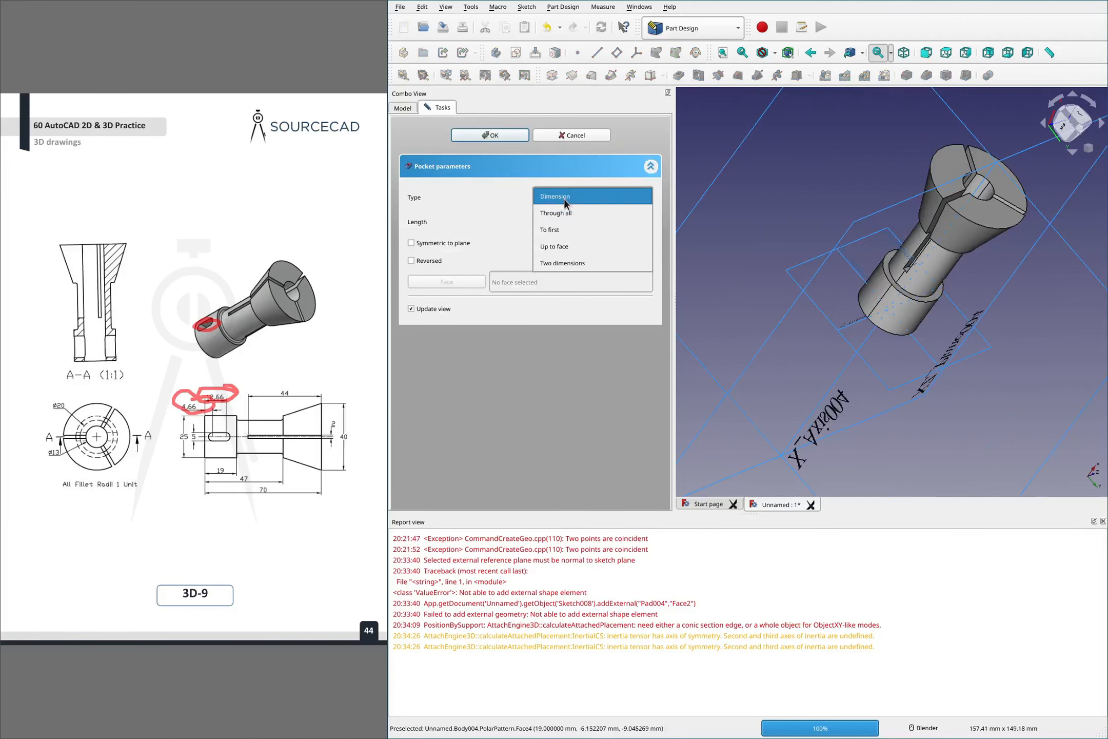
pyautogui.click(572, 259)
pyautogui.click(583, 225)
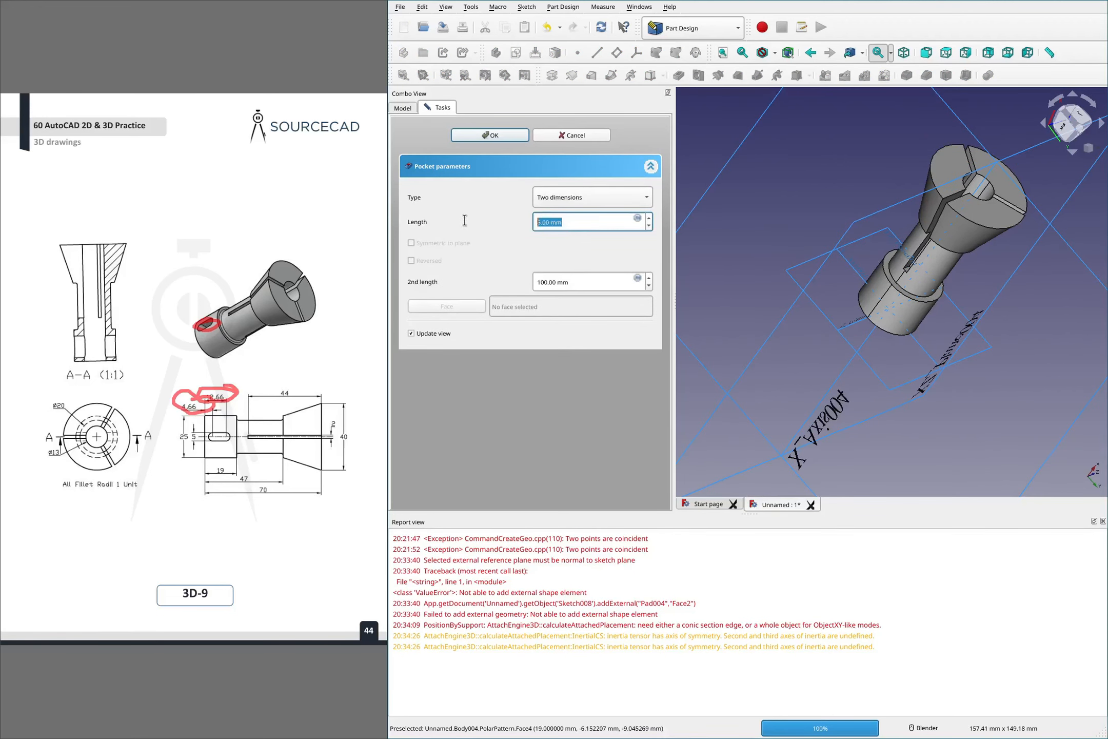
pyautogui.write('100')
pyautogui.click(490, 134)
# Hide the origin planes of the collet body to leave only the finished part in view
pyautogui.moveTo(892, 241); pyautogui.dragTo(831, 323, button='middle')
pyautogui.click(453, 205)
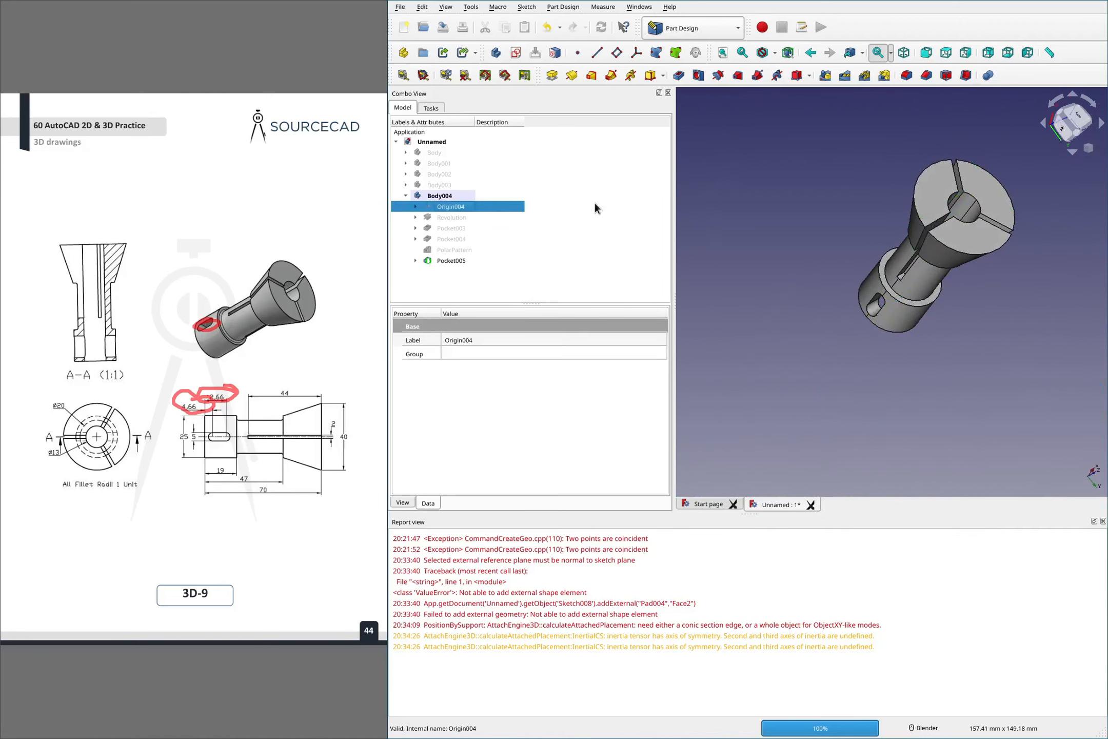
pyautogui.click(831, 184)
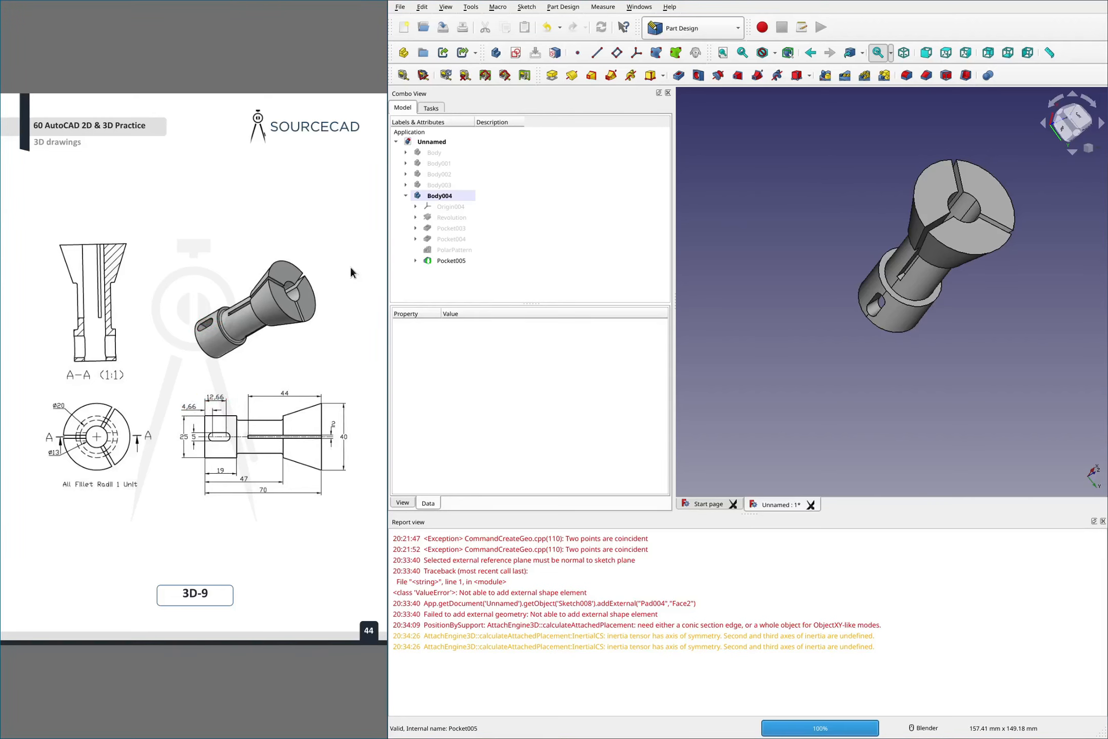
# Go to practice drawing 3D-10, outline the vertical flanged pipe in the isometric view, and clear the mark
pyautogui.scroll(-1, 350, 265)
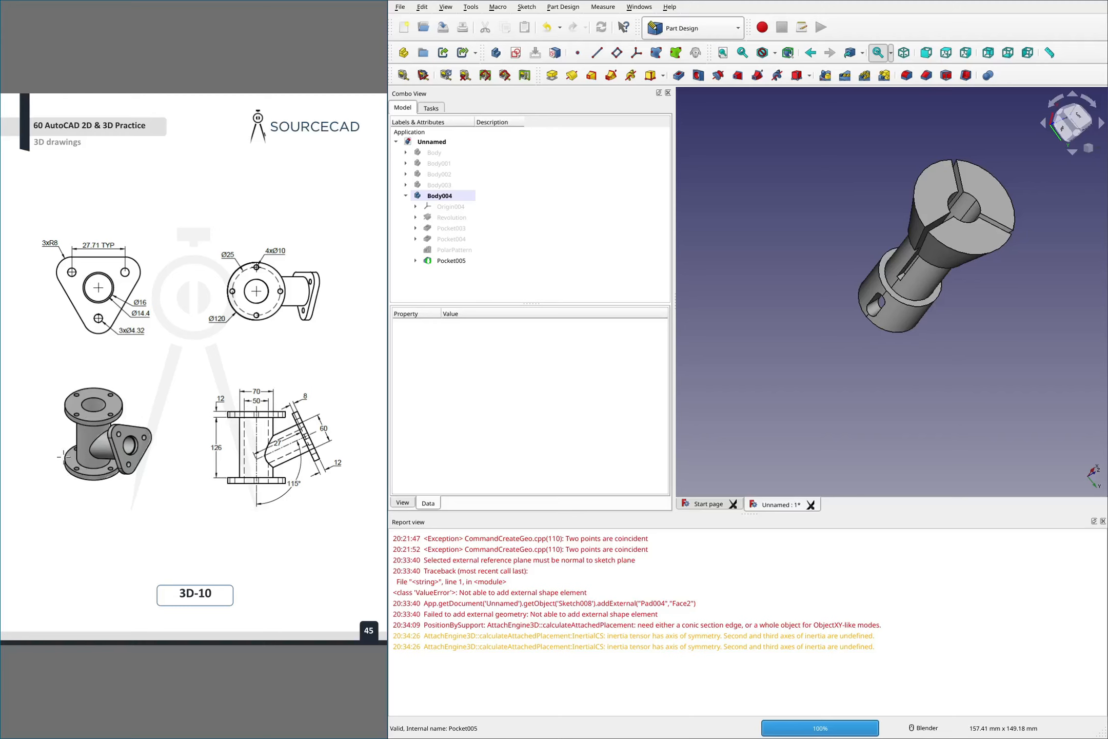
pyautogui.moveTo(70, 444); pyautogui.dragTo(58, 471)
pyautogui.moveTo(131, 465)
pyautogui.mouseDown()
pyautogui.moveTo(140, 418)
pyautogui.moveTo(102, 376)
pyautogui.moveTo(60, 408)
pyautogui.moveTo(61, 447)
pyautogui.mouseUp()
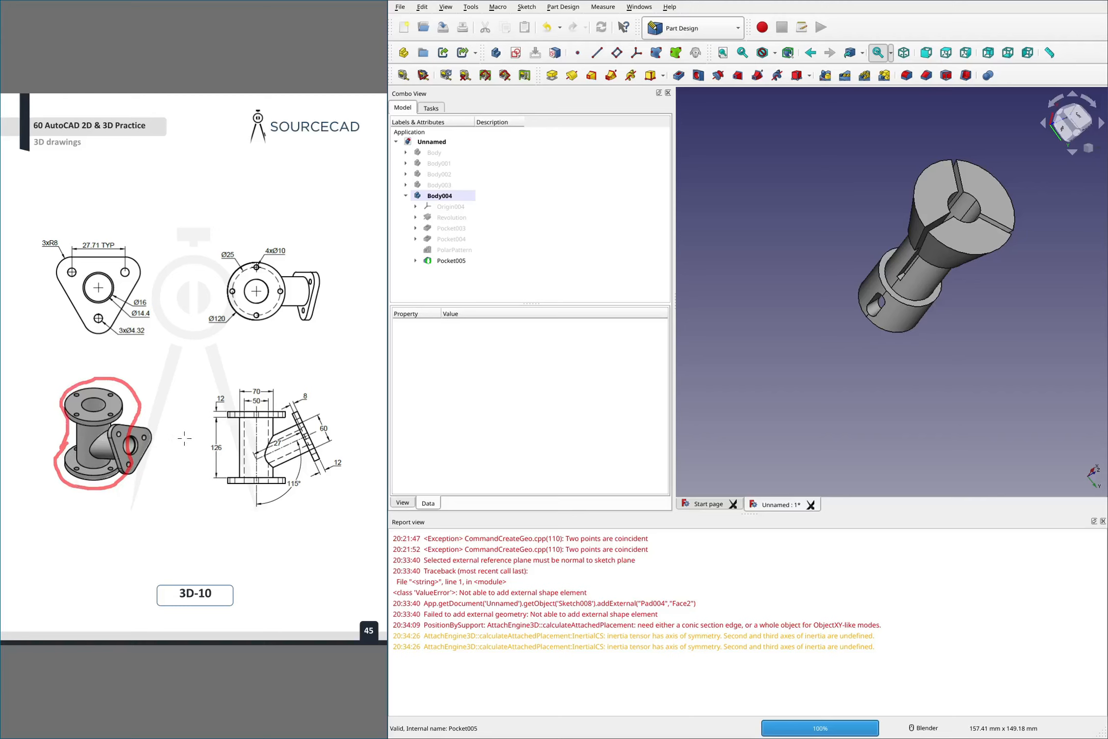
pyautogui.hotkey('shift', 'F9')
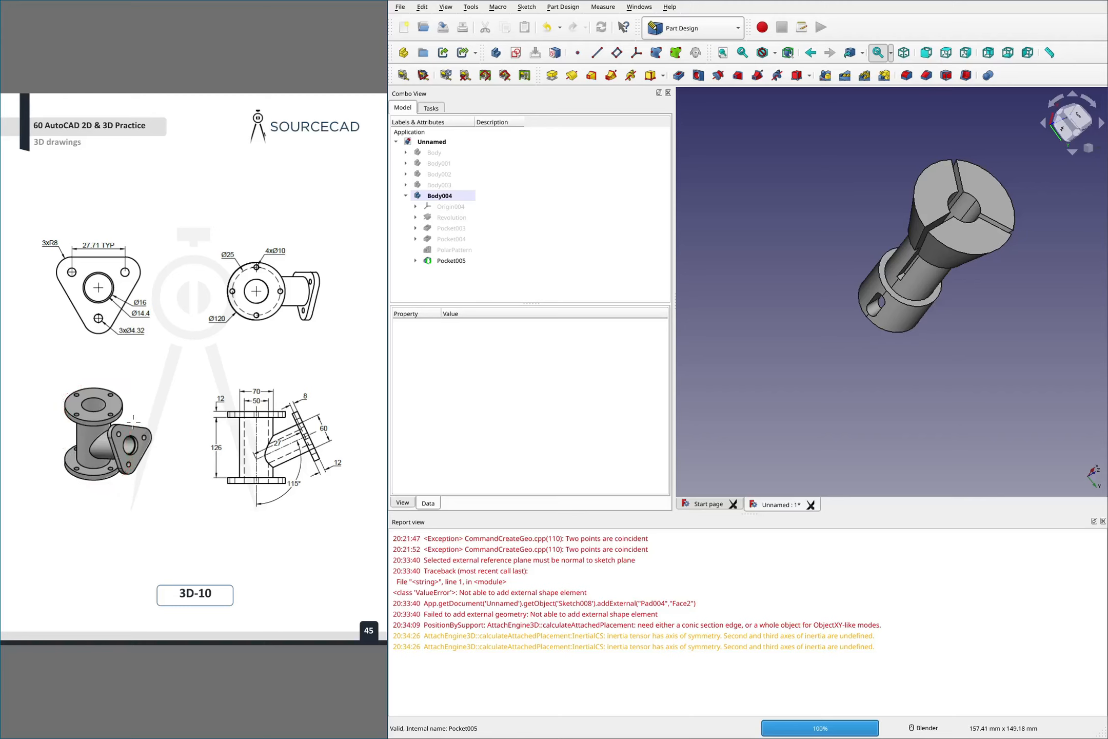
# Mark the triangular branch flange, the pipe bores and the Ø16 and Ø14.4 dimensions on drawing 3D-10, and clear the marks
pyautogui.moveTo(138, 409)
pyautogui.mouseDown()
pyautogui.moveTo(97, 426)
pyautogui.moveTo(128, 487)
pyautogui.mouseUp()
pyautogui.moveTo(151, 424)
pyautogui.mouseDown()
pyautogui.moveTo(162, 451)
pyautogui.moveTo(130, 490)
pyautogui.mouseUp()
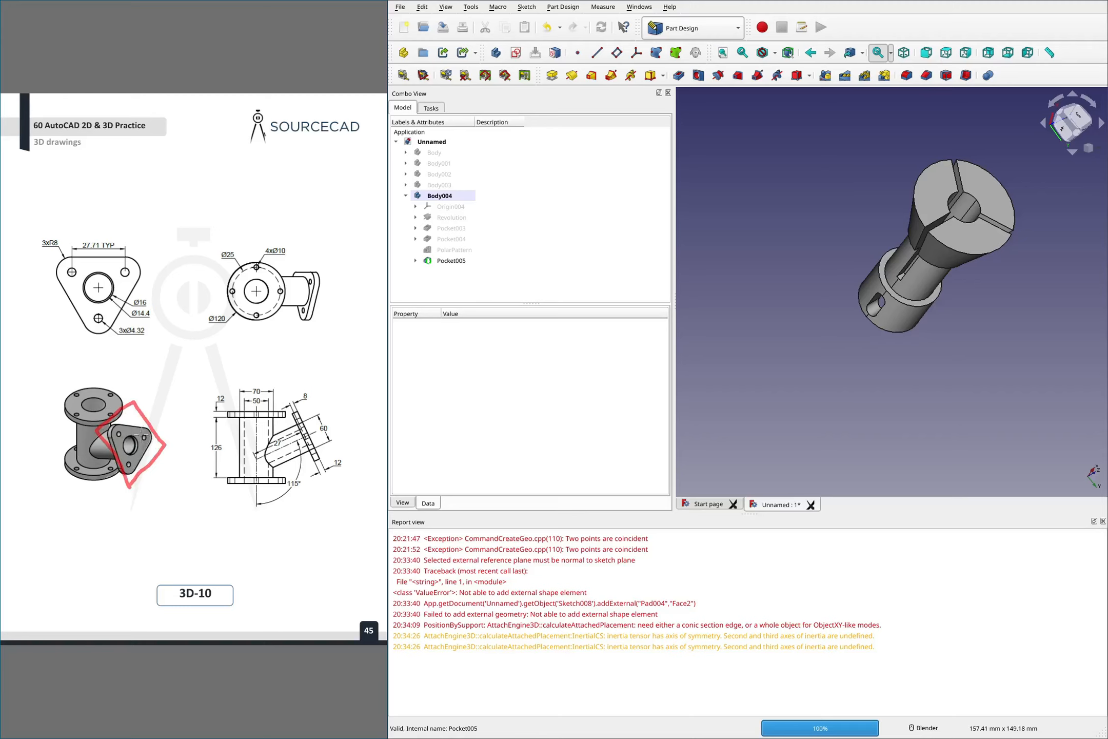
pyautogui.moveTo(143, 434)
pyautogui.mouseDown()
pyautogui.moveTo(154, 427)
pyautogui.moveTo(112, 425)
pyautogui.moveTo(111, 457)
pyautogui.moveTo(146, 452)
pyautogui.moveTo(163, 430)
pyautogui.moveTo(123, 421)
pyautogui.moveTo(85, 451)
pyautogui.moveTo(110, 456)
pyautogui.moveTo(141, 436)
pyautogui.moveTo(79, 402)
pyautogui.moveTo(93, 394)
pyautogui.mouseUp()
pyautogui.hotkey('shift', 'F9')
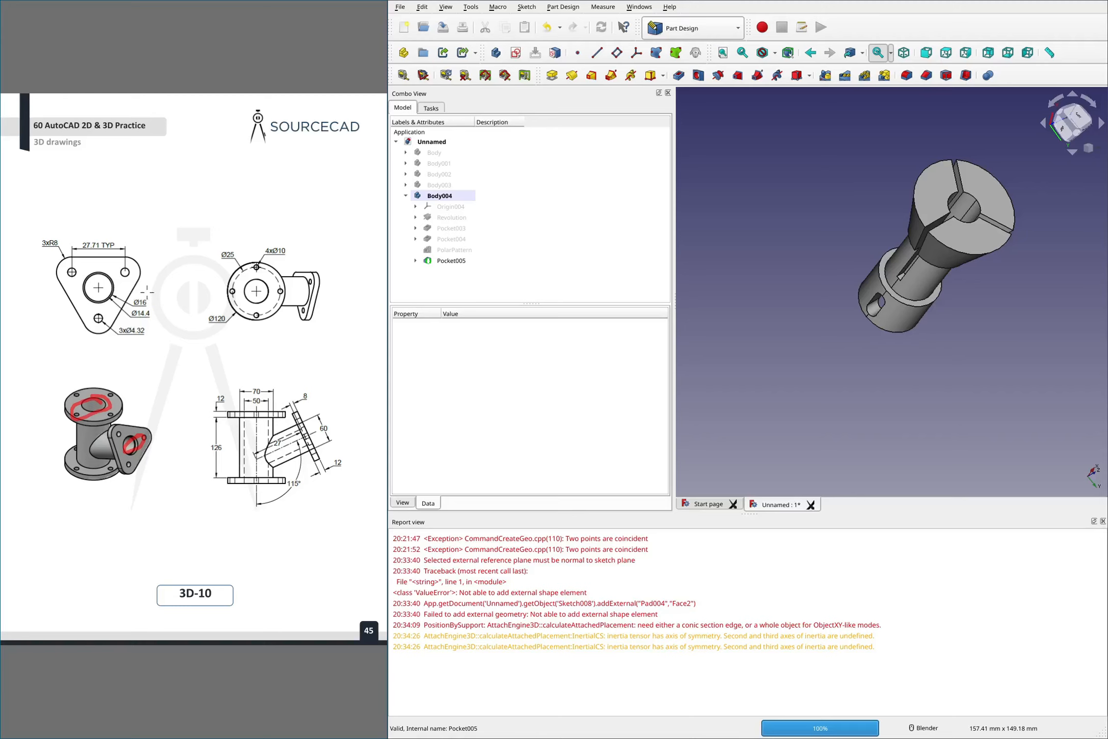
pyautogui.moveTo(146, 292)
pyautogui.mouseDown()
pyautogui.moveTo(129, 290)
pyautogui.moveTo(118, 316)
pyautogui.moveTo(167, 315)
pyautogui.moveTo(123, 288)
pyautogui.mouseUp()
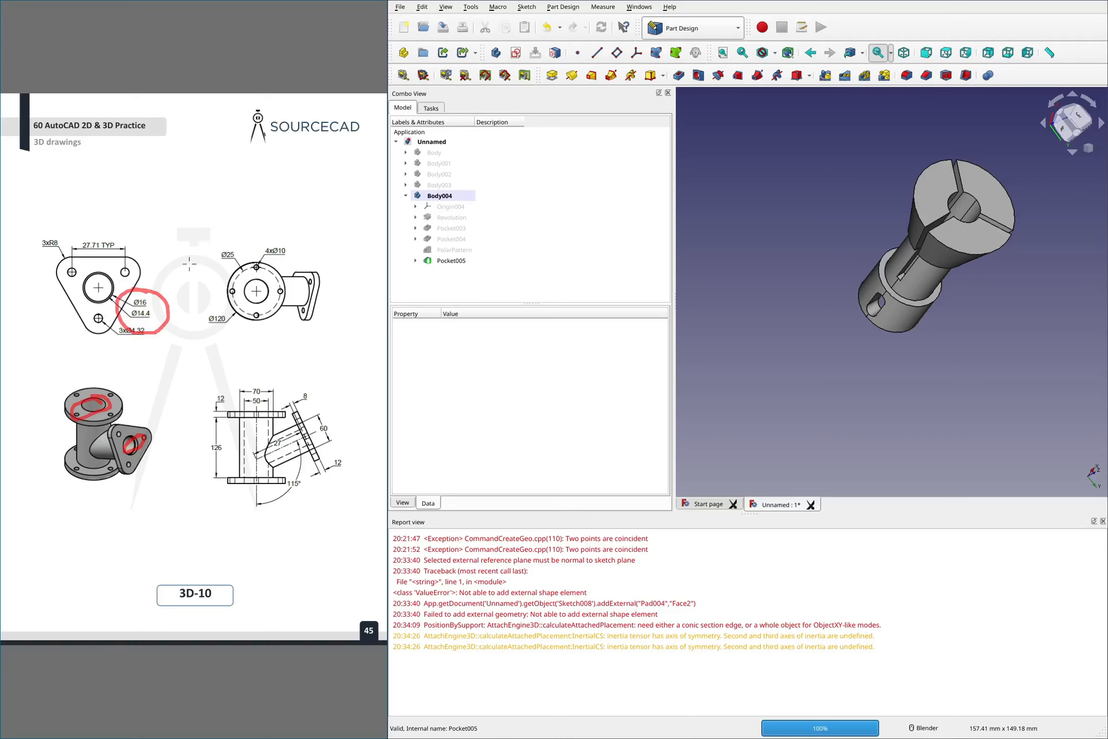
pyautogui.press('e')
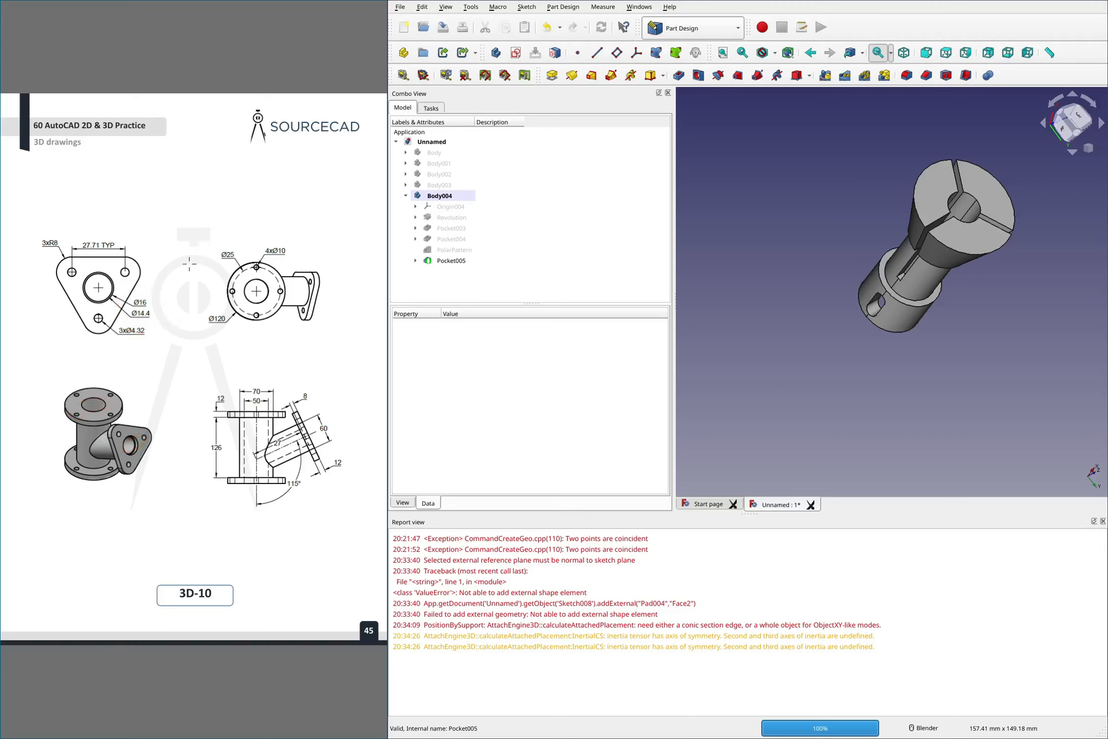
# Look at drawing 3D-11 and move on to 3D-12, marking the castle nut in its isometric view
pyautogui.press('Right')
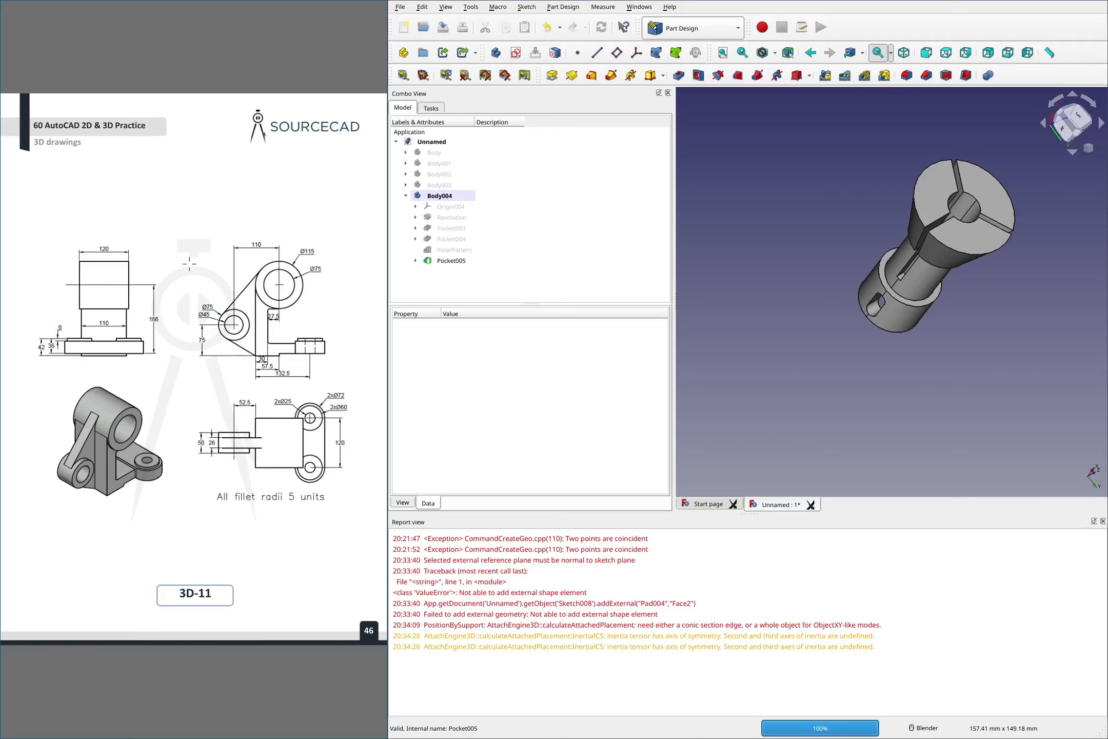
pyautogui.scroll(-1, 189, 264)
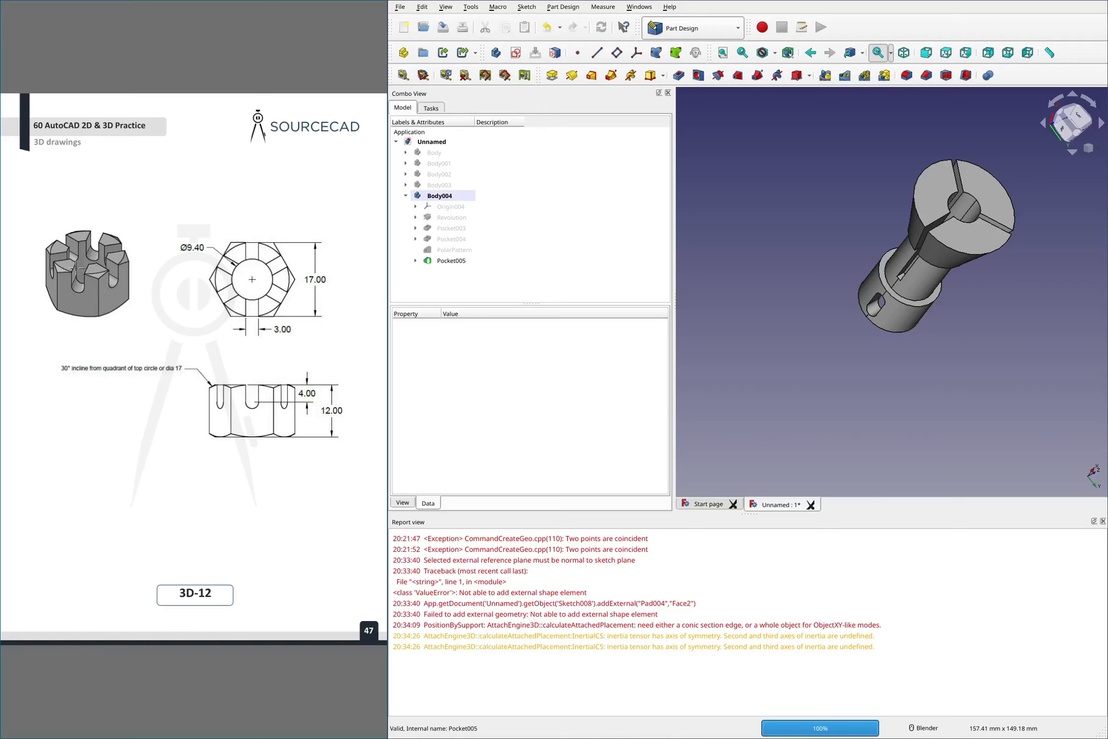
pyautogui.moveTo(76, 267)
pyautogui.mouseDown()
pyautogui.moveTo(77, 290)
pyautogui.moveTo(90, 271)
pyautogui.moveTo(73, 260)
pyautogui.mouseUp()
pyautogui.moveTo(53, 224); pyautogui.dragTo(120, 278)
pyautogui.moveTo(28, 256)
pyautogui.mouseDown()
pyautogui.moveTo(133, 238)
pyautogui.moveTo(74, 291)
pyautogui.mouseUp()
# Circle the 30° incline note on drawing 3D-12, mark the nut's sloped edge in both views, and clear the marks
pyautogui.moveTo(94, 351)
pyautogui.mouseDown()
pyautogui.moveTo(77, 355)
pyautogui.moveTo(138, 383)
pyautogui.moveTo(169, 349)
pyautogui.mouseUp()
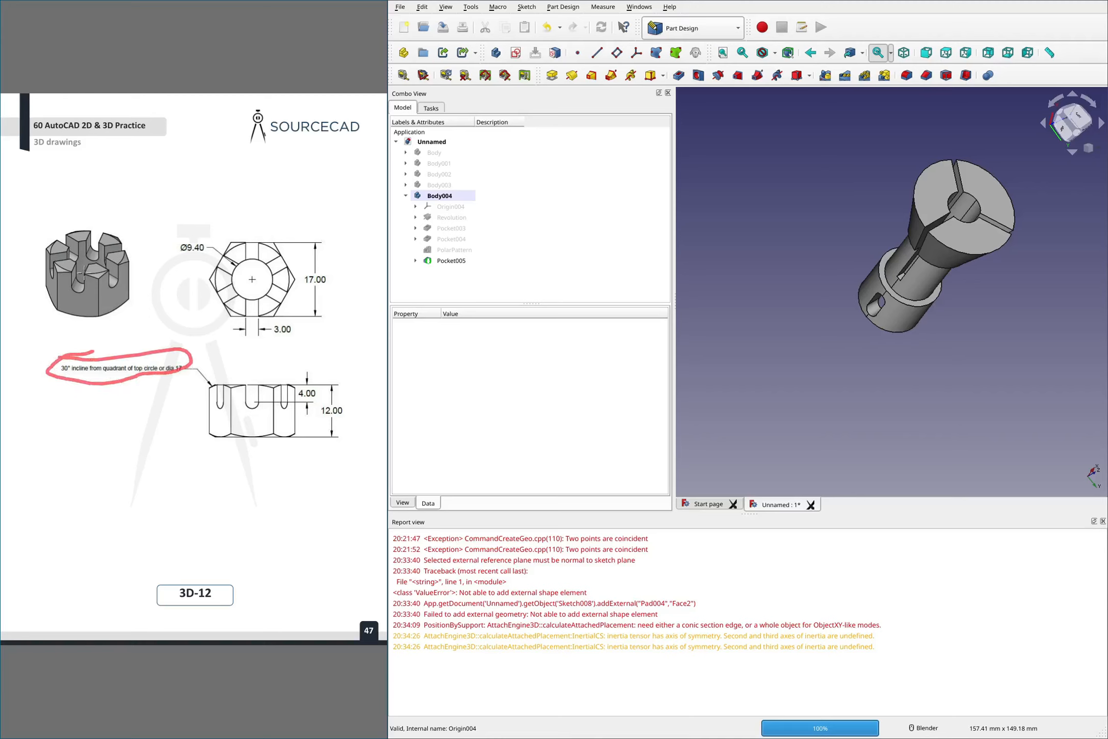
pyautogui.moveTo(147, 240)
pyautogui.mouseDown()
pyautogui.moveTo(123, 256)
pyautogui.moveTo(141, 260)
pyautogui.mouseUp()
pyautogui.moveTo(234, 367)
pyautogui.mouseDown()
pyautogui.moveTo(200, 393)
pyautogui.moveTo(209, 366)
pyautogui.moveTo(235, 362)
pyautogui.mouseUp()
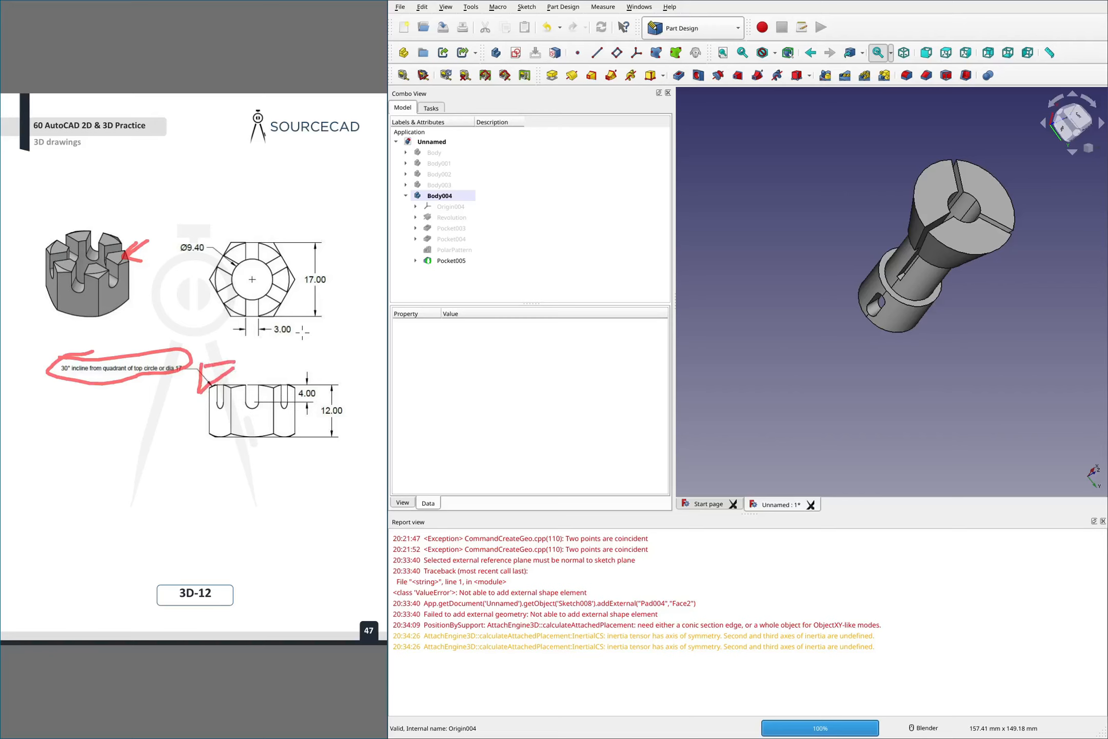
pyautogui.press('e')
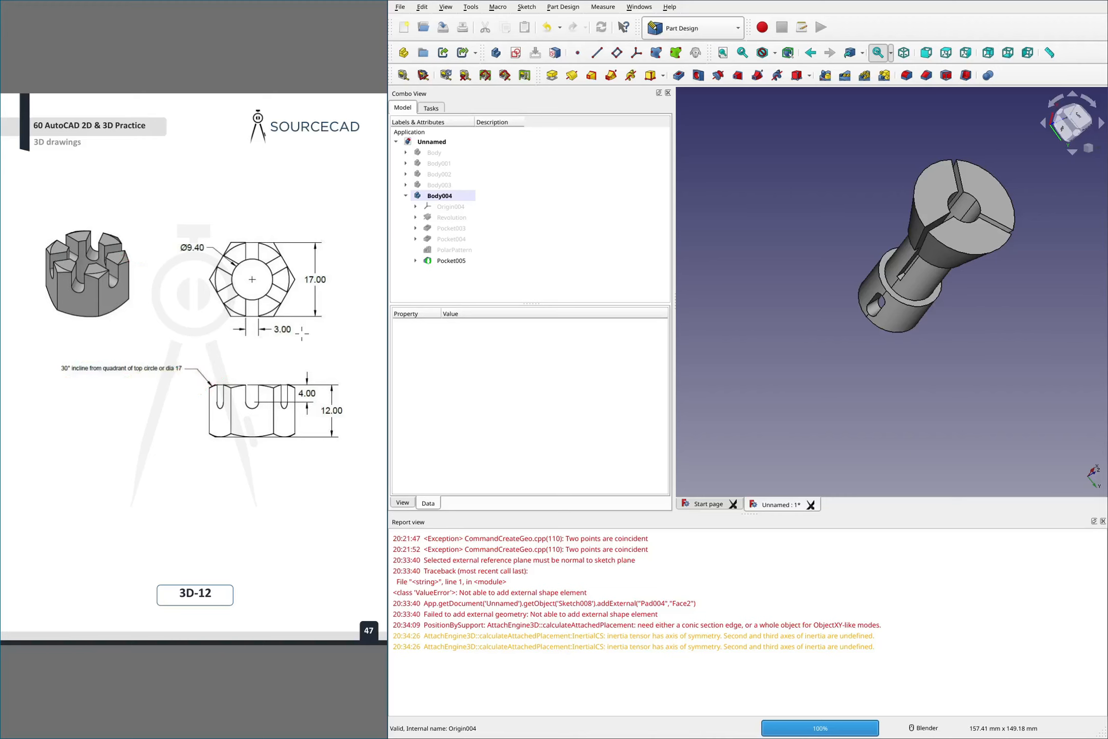
# Look past drawing 3D-13 to 3D-14, mark the gear's outline, and draw a round blank with sample teeth beside it
pyautogui.press('Right')
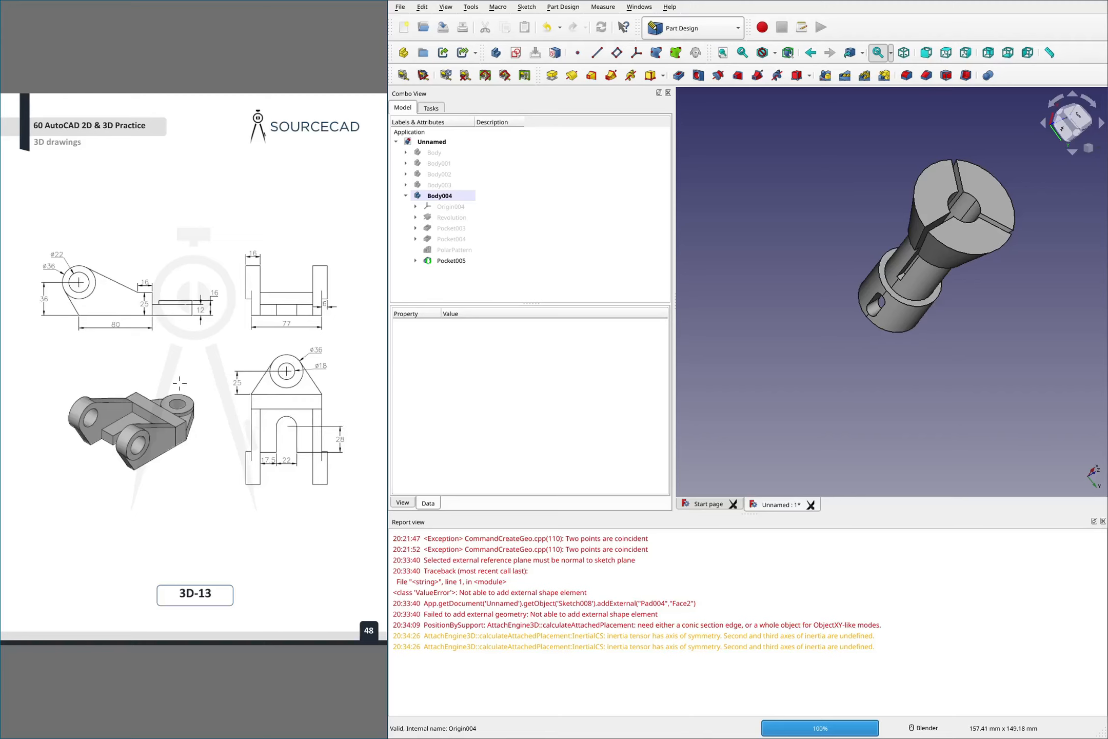
pyautogui.press('Right')
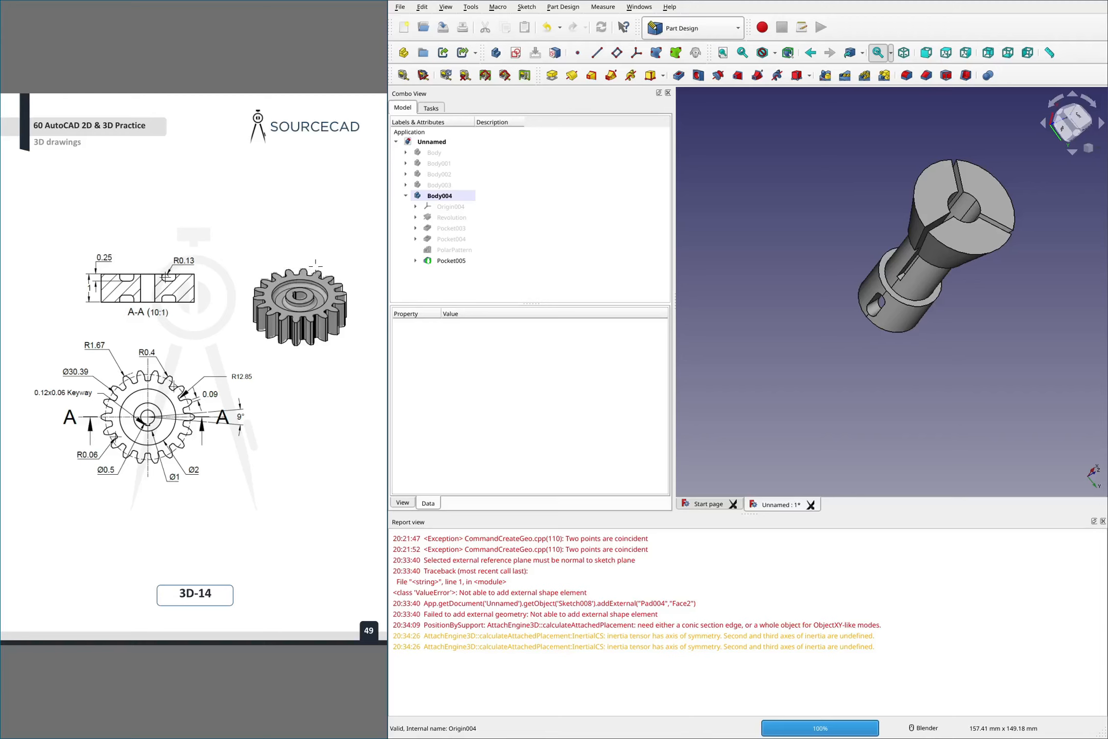
pyautogui.moveTo(316, 262)
pyautogui.mouseDown()
pyautogui.moveTo(297, 262)
pyautogui.moveTo(249, 292)
pyautogui.moveTo(279, 329)
pyautogui.moveTo(340, 295)
pyautogui.moveTo(334, 277)
pyautogui.moveTo(320, 267)
pyautogui.moveTo(247, 292)
pyautogui.moveTo(261, 319)
pyautogui.moveTo(340, 333)
pyautogui.moveTo(358, 290)
pyautogui.moveTo(282, 294)
pyautogui.moveTo(300, 305)
pyautogui.moveTo(314, 288)
pyautogui.moveTo(290, 280)
pyautogui.mouseUp()
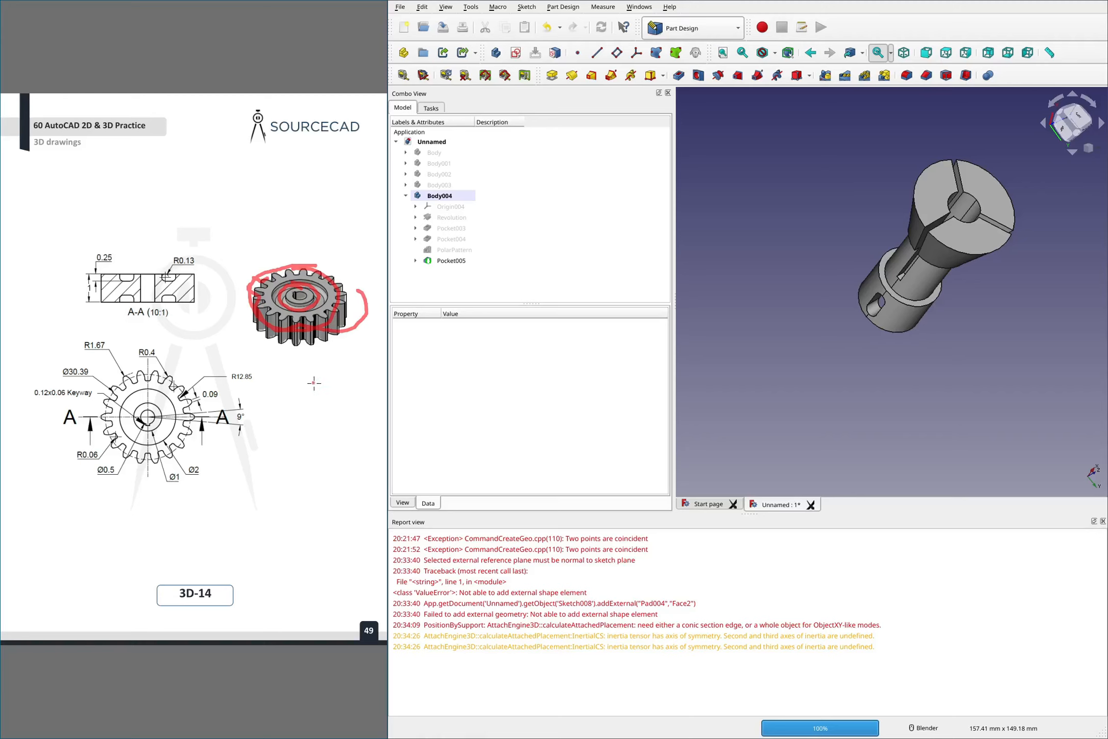
pyautogui.moveTo(314, 382)
pyautogui.mouseDown()
pyautogui.moveTo(345, 410)
pyautogui.moveTo(273, 432)
pyautogui.moveTo(320, 377)
pyautogui.moveTo(365, 392)
pyautogui.moveTo(343, 406)
pyautogui.mouseUp()
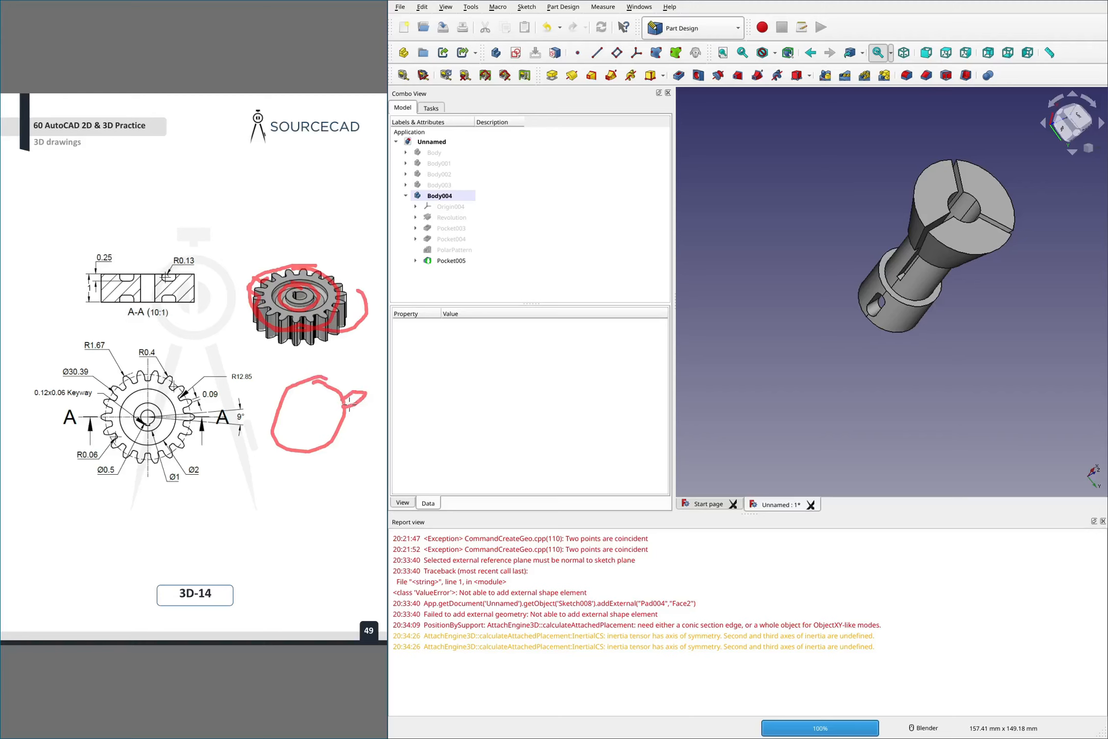
pyautogui.moveTo(344, 413); pyautogui.dragTo(324, 457)
# Go to drawing 3D-15, clear the old marks, and trace the curved pipe in section A-A
pyautogui.press('Right')
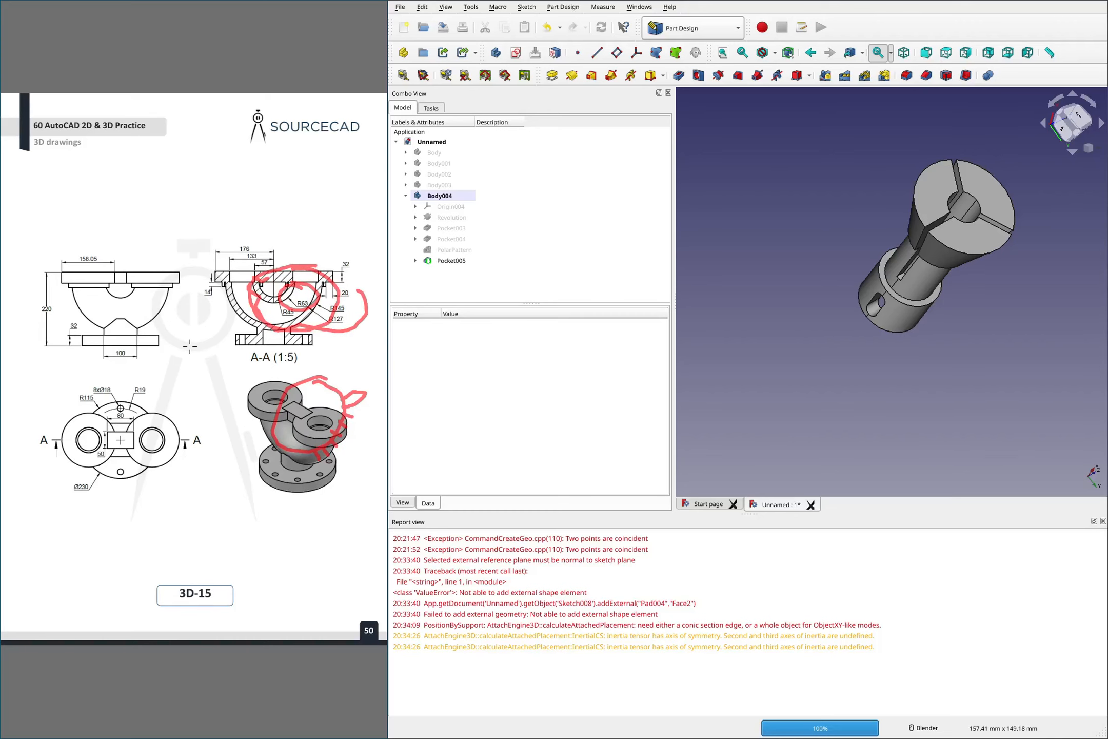
pyautogui.press('Escape')
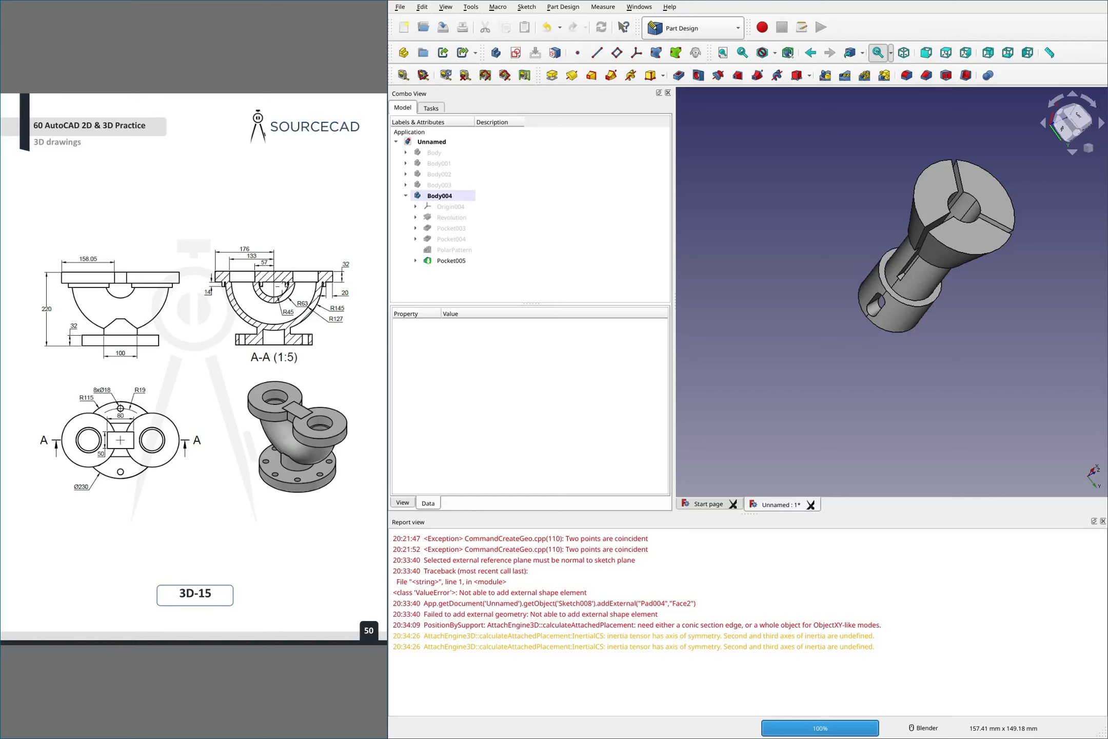
pyautogui.moveTo(235, 265)
pyautogui.mouseDown()
pyautogui.moveTo(258, 303)
pyautogui.moveTo(286, 317)
pyautogui.moveTo(313, 245)
pyautogui.mouseUp()
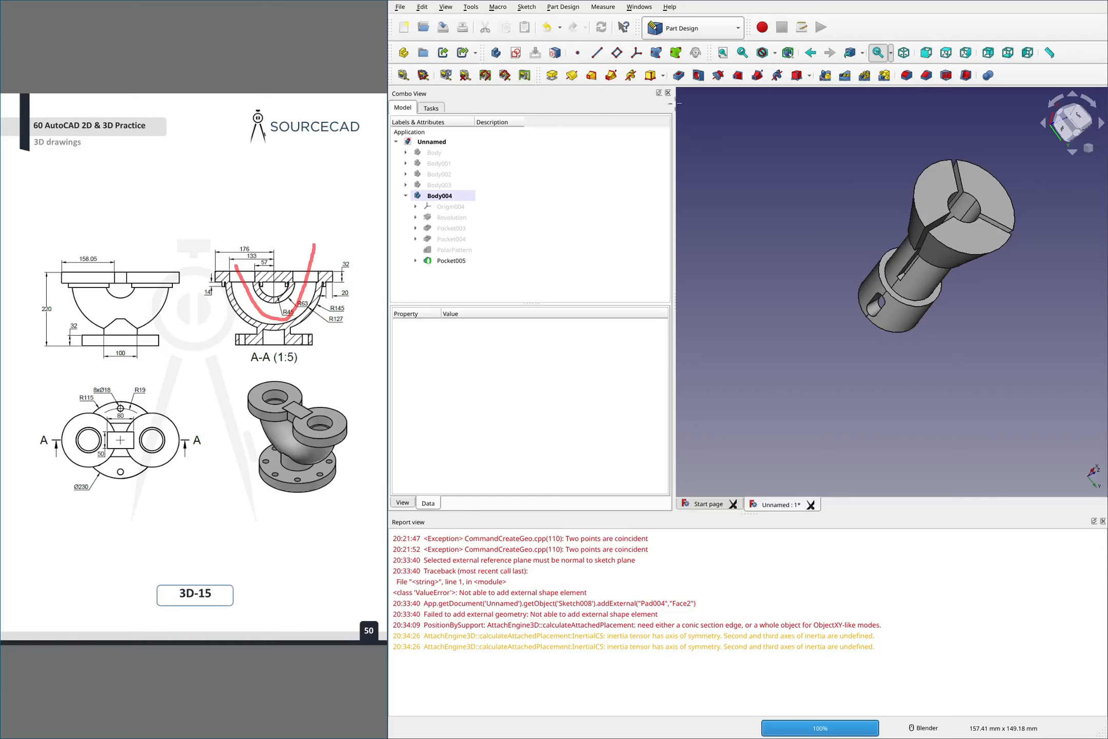
# Mark the subtractive feature tools and the flange and curved body in the front view of drawing 3D-15, and clear the marks
pyautogui.moveTo(679, 81)
pyautogui.mouseDown()
pyautogui.moveTo(666, 74)
pyautogui.moveTo(759, 77)
pyautogui.mouseUp()
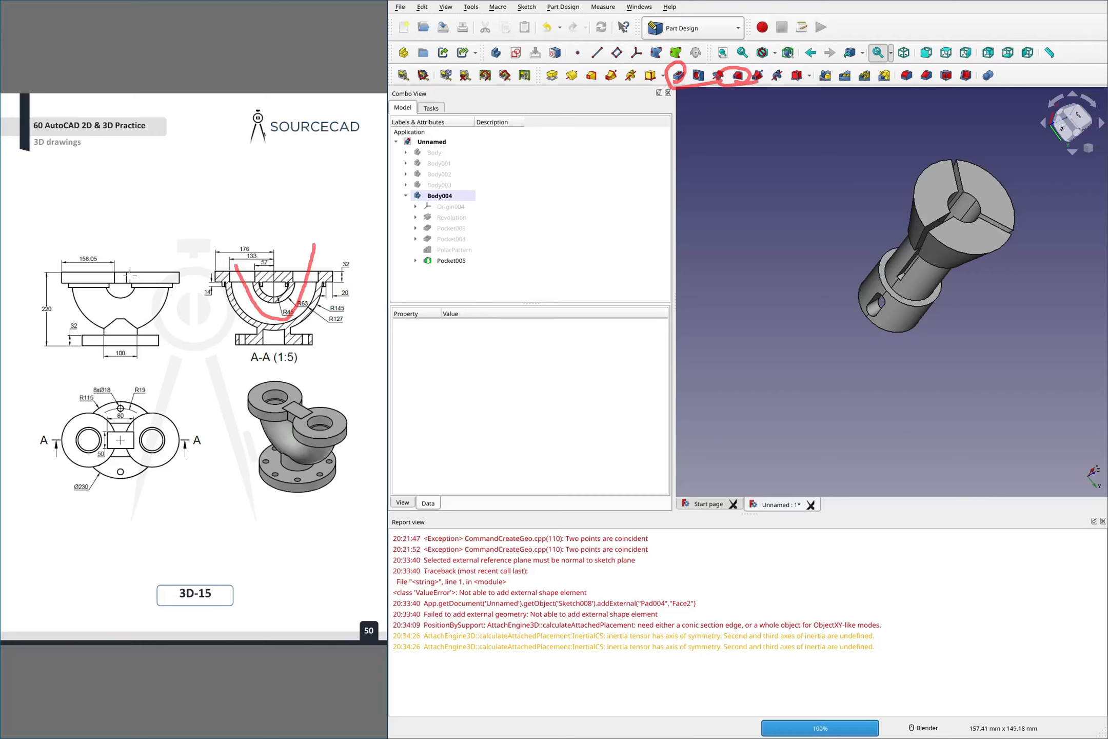
pyautogui.moveTo(58, 271)
pyautogui.mouseDown()
pyautogui.moveTo(63, 286)
pyautogui.moveTo(170, 292)
pyautogui.moveTo(180, 274)
pyautogui.moveTo(80, 265)
pyautogui.moveTo(58, 284)
pyautogui.moveTo(180, 279)
pyautogui.mouseUp()
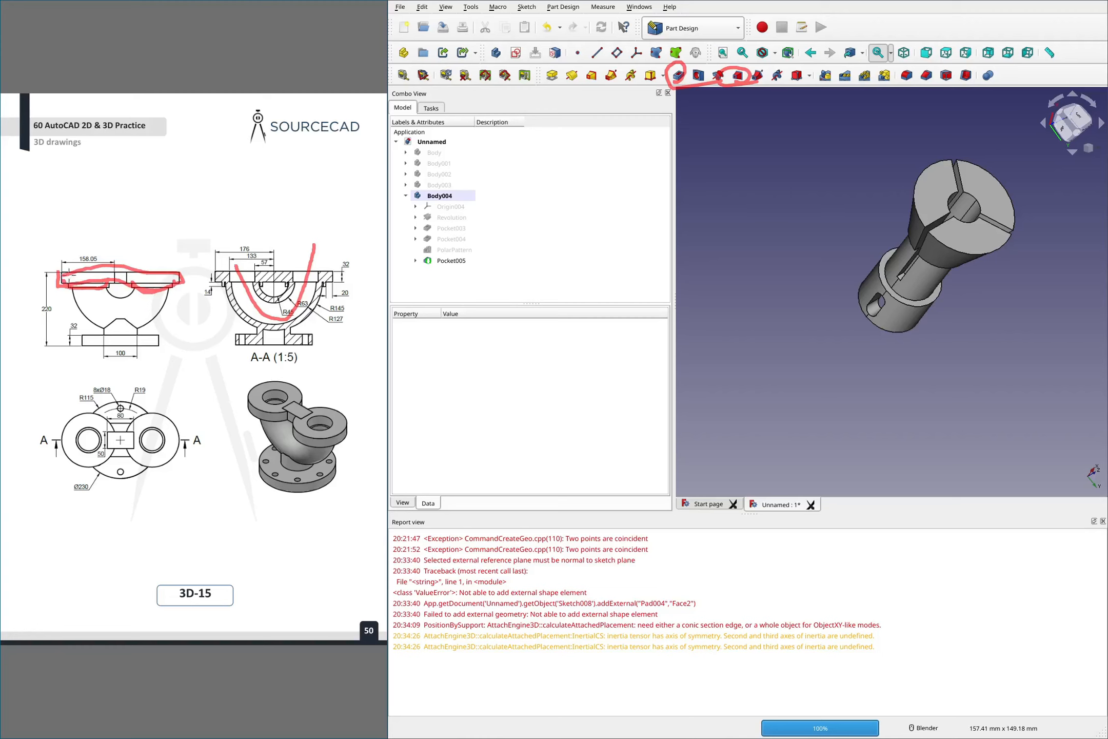
pyautogui.moveTo(60, 284)
pyautogui.mouseDown()
pyautogui.moveTo(98, 307)
pyautogui.moveTo(95, 285)
pyautogui.moveTo(103, 316)
pyautogui.moveTo(137, 322)
pyautogui.moveTo(170, 288)
pyautogui.moveTo(166, 313)
pyautogui.mouseUp()
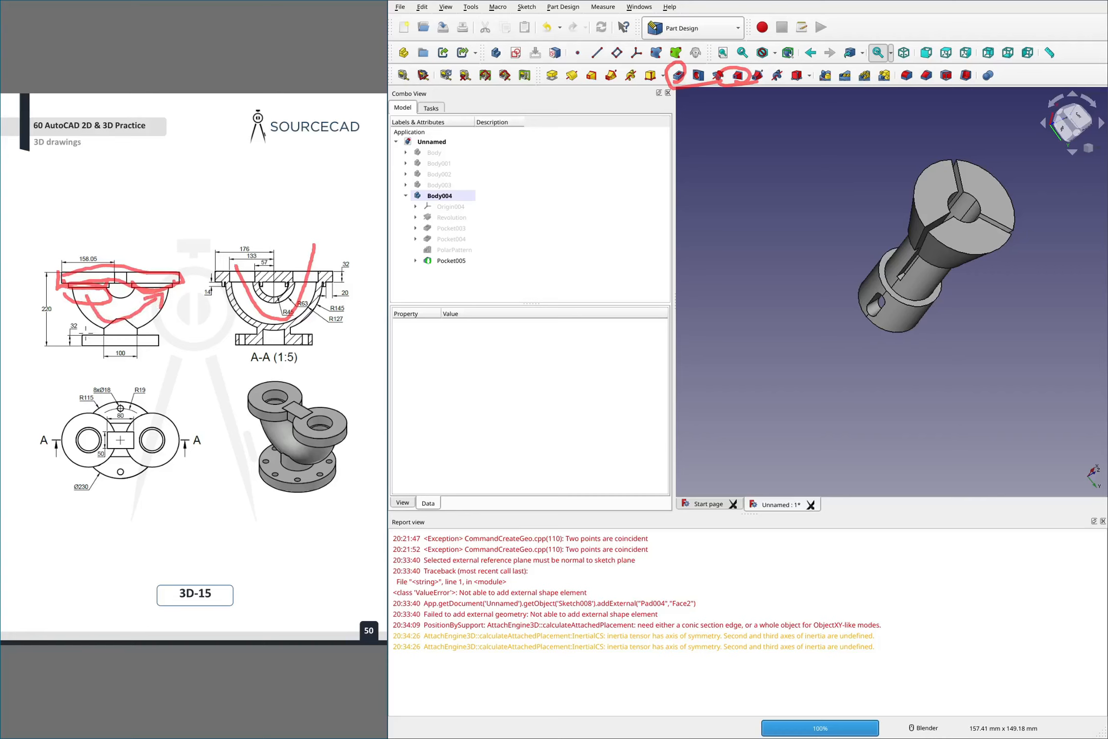
pyautogui.moveTo(104, 335)
pyautogui.mouseDown()
pyautogui.moveTo(147, 328)
pyautogui.moveTo(100, 336)
pyautogui.moveTo(134, 320)
pyautogui.moveTo(138, 331)
pyautogui.mouseUp()
pyautogui.press('e')
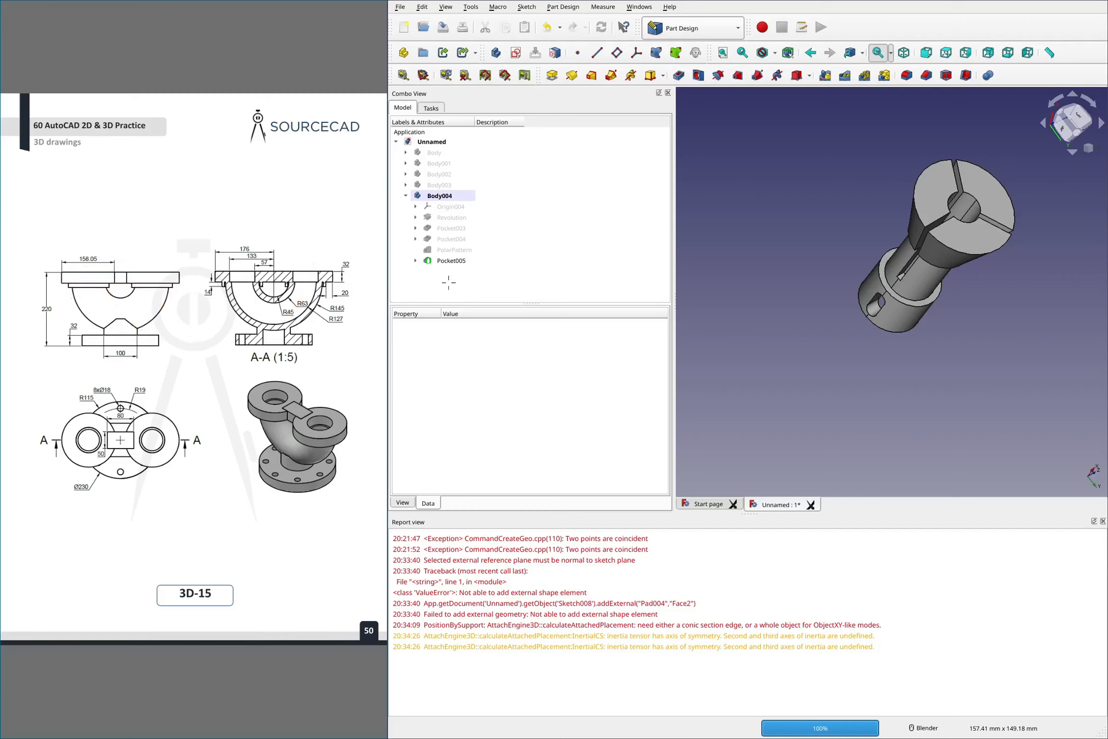
# Hide the finished collet body and collapse its branch in the model tree
pyautogui.click(443, 195)
pyautogui.press('space')
pyautogui.click(405, 195)
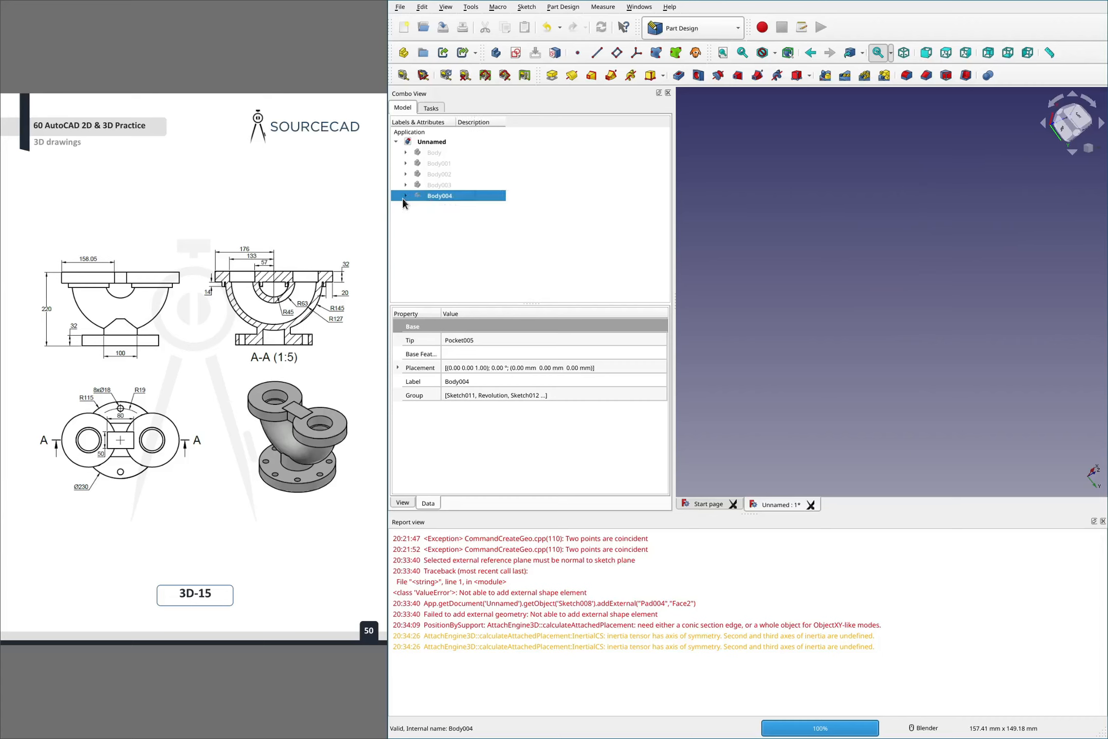
pyautogui.click(479, 225)
# Create a new body and start a sketch on its YZ base plane
pyautogui.click(495, 53)
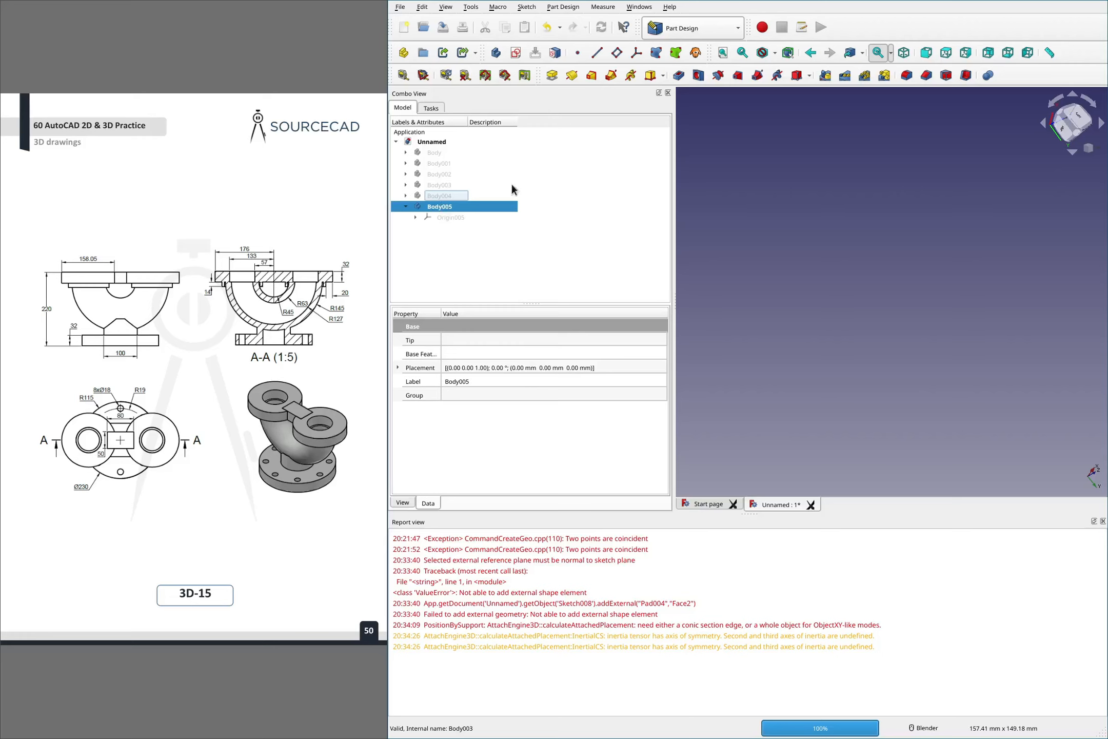
pyautogui.click(515, 53)
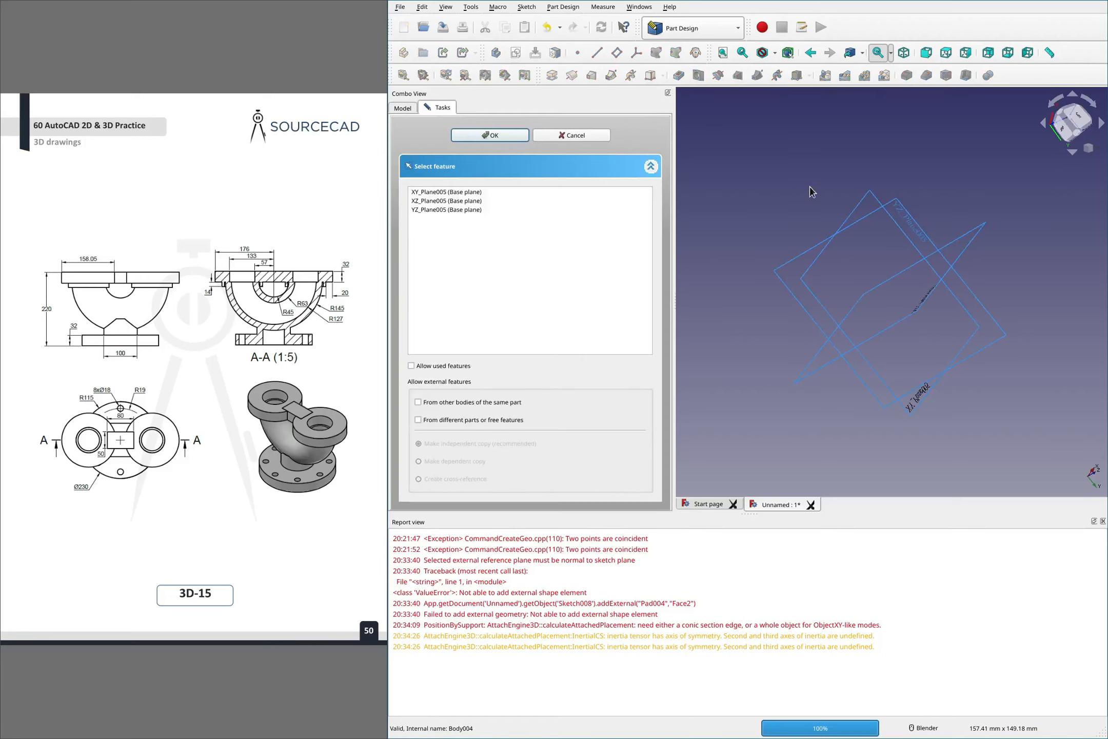
pyautogui.click(887, 402)
pyautogui.click(500, 136)
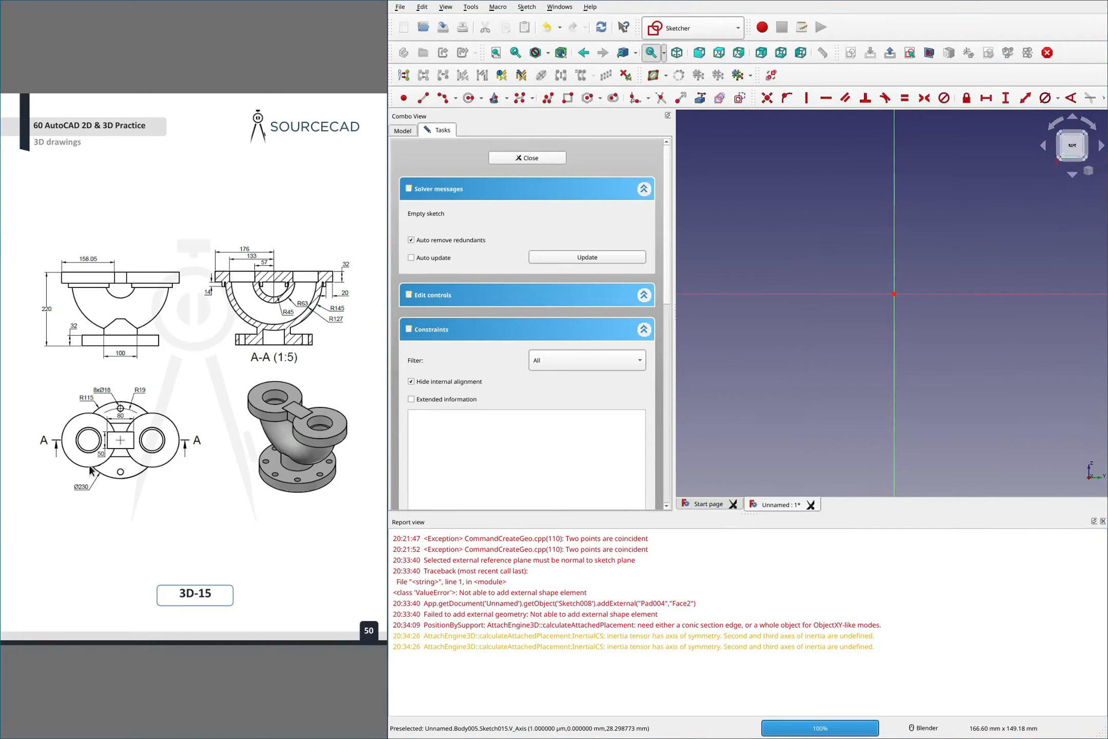
# Draw two circles centred on the horizontal axis, about 40 mm and 48 mm either side of the origin, and make them equal
pyautogui.click(468, 98)
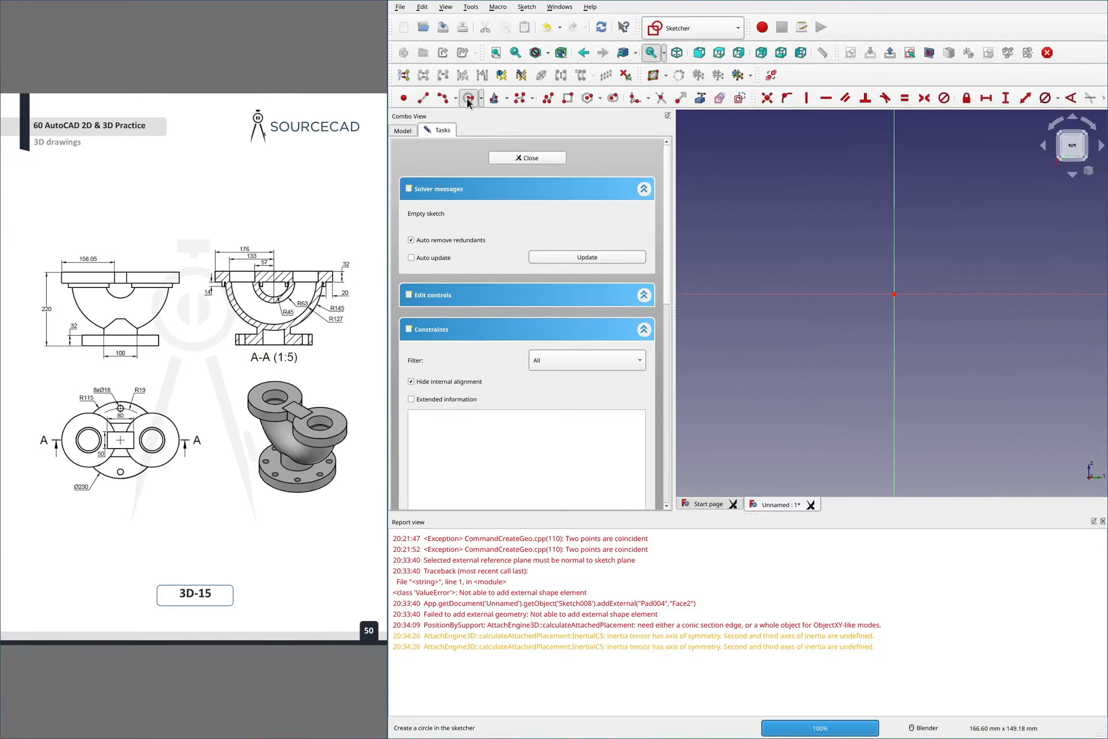
pyautogui.click(790, 294)
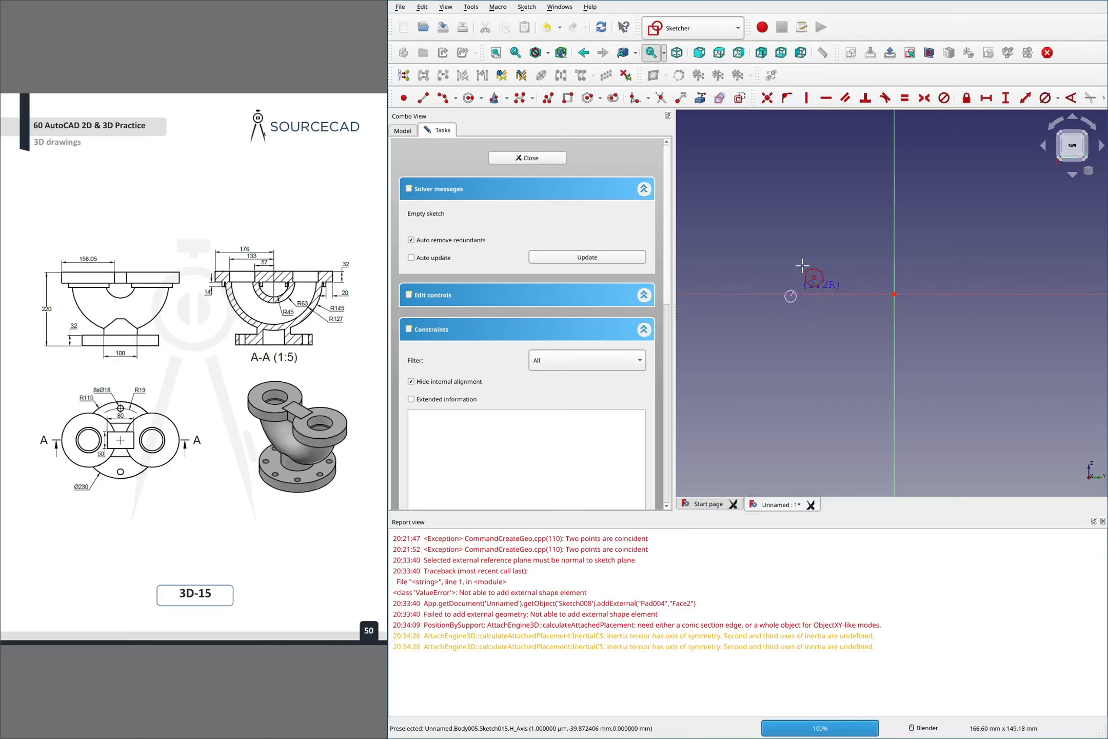
pyautogui.click(799, 228)
pyautogui.click(1017, 294)
pyautogui.click(1011, 245)
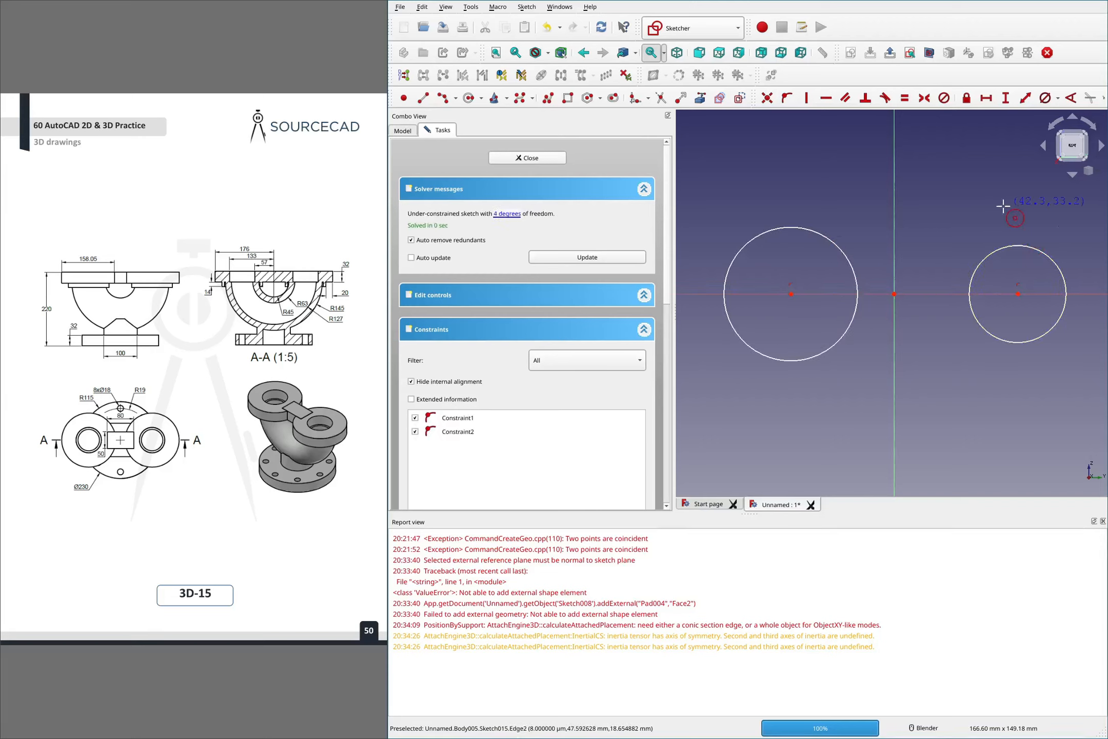
pyautogui.click(832, 247)
pyautogui.click(989, 257)
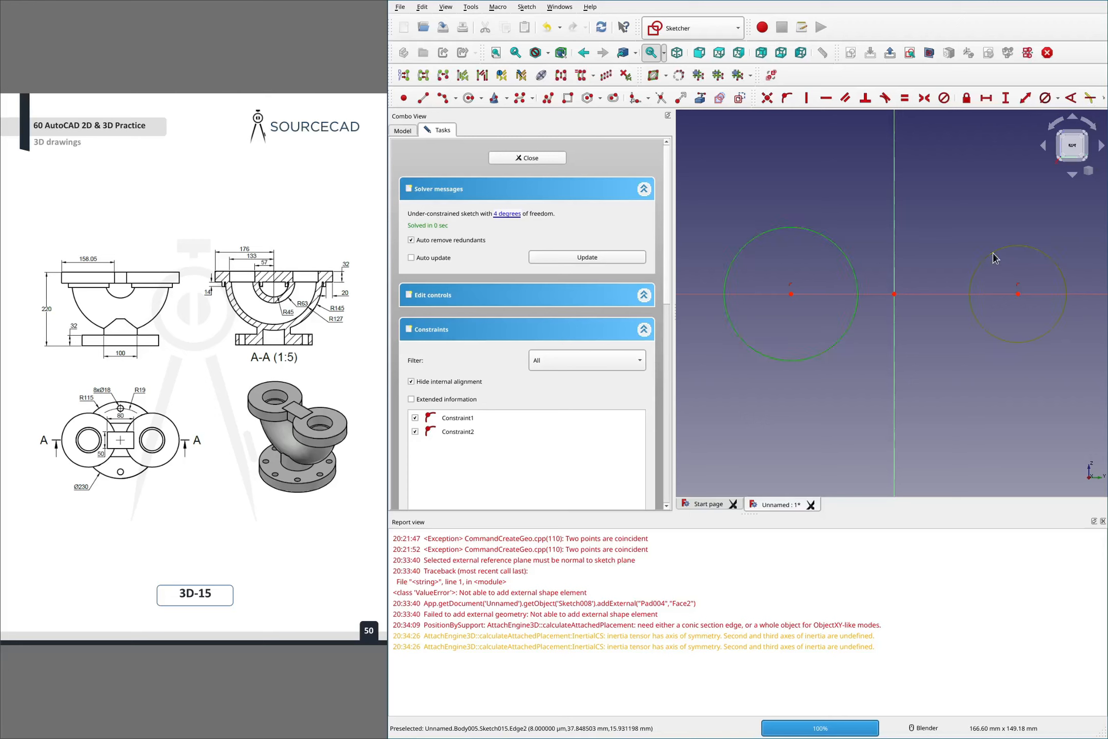
pyautogui.press('e')
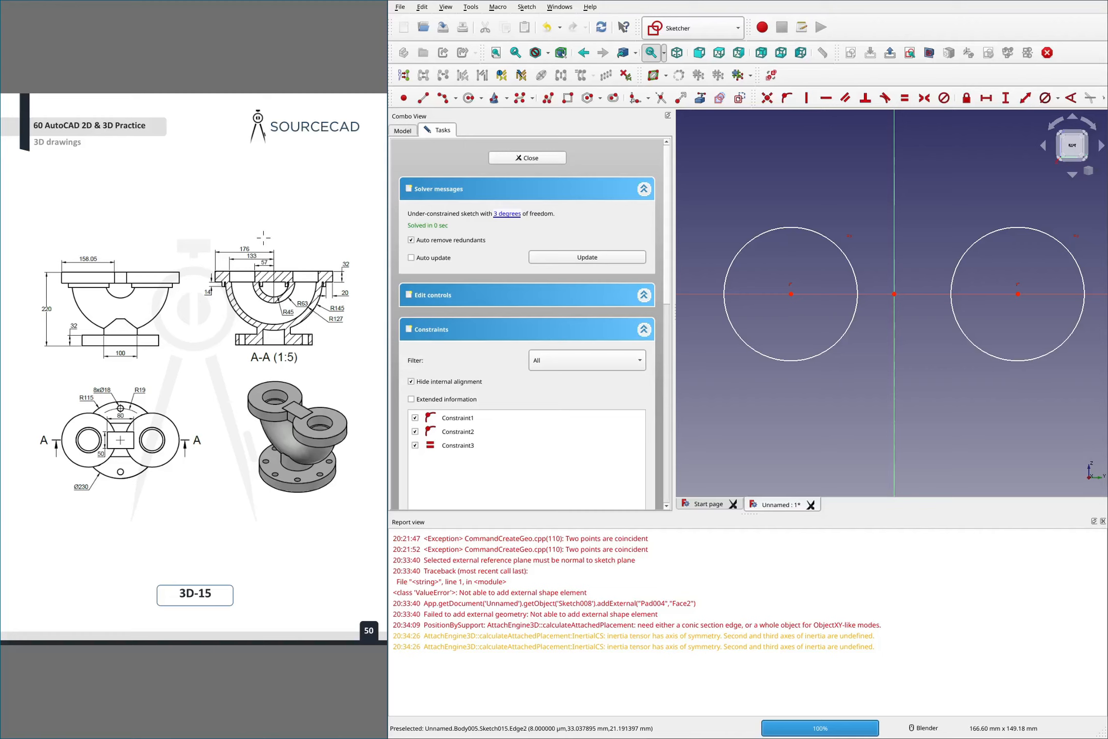
# Circle the 176 dimension in section A-A, then add a concentric inner circle about 17 mm in diameter inside each circle and make both equal
pyautogui.moveTo(263, 236)
pyautogui.mouseDown()
pyautogui.moveTo(233, 239)
pyautogui.moveTo(253, 259)
pyautogui.moveTo(227, 235)
pyautogui.mouseUp()
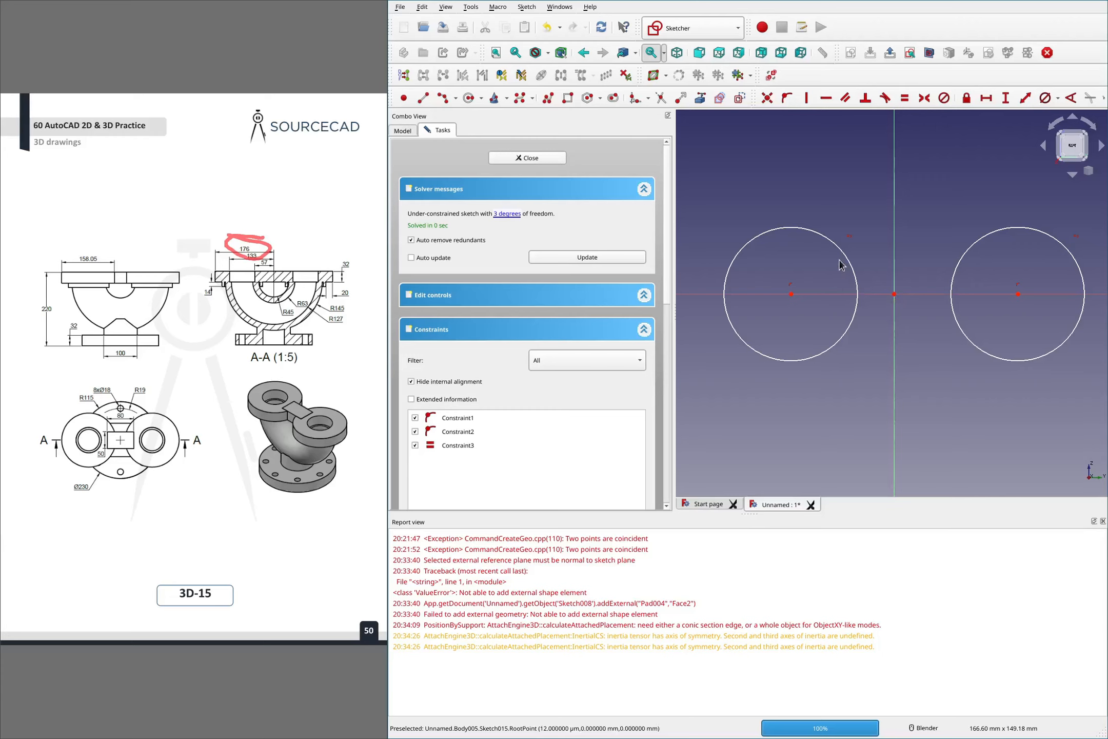
pyautogui.click(468, 98)
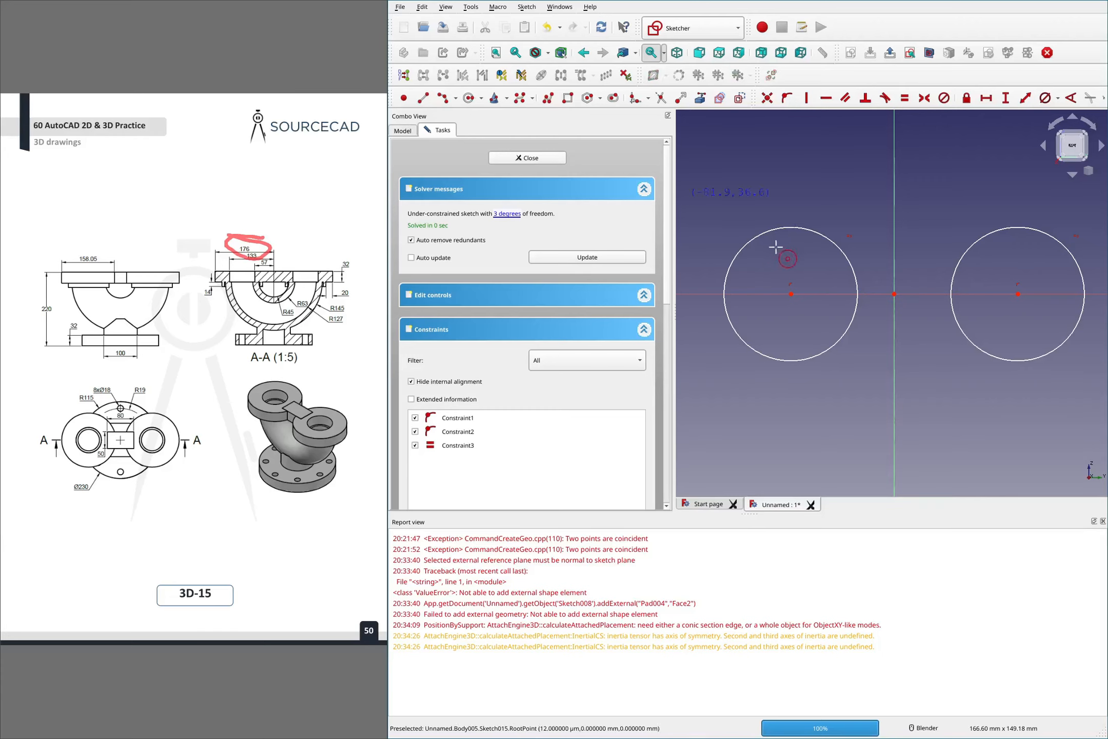
pyautogui.click(791, 294)
pyautogui.click(796, 272)
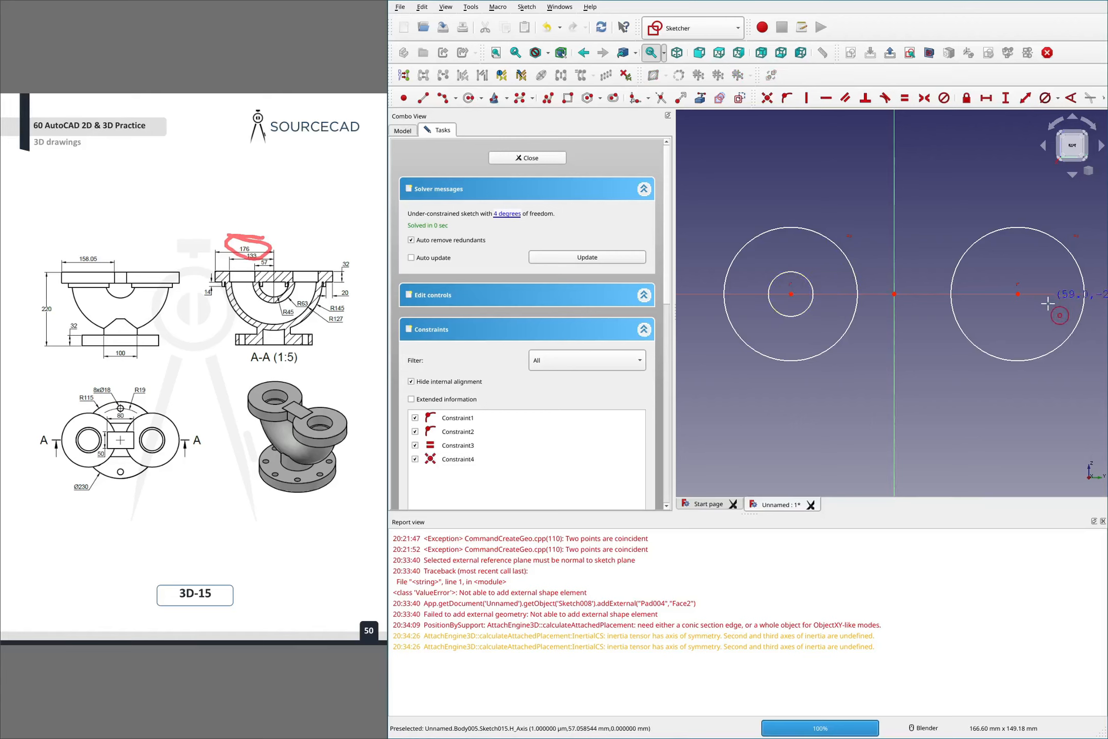
pyautogui.click(1018, 293)
pyautogui.click(1021, 259)
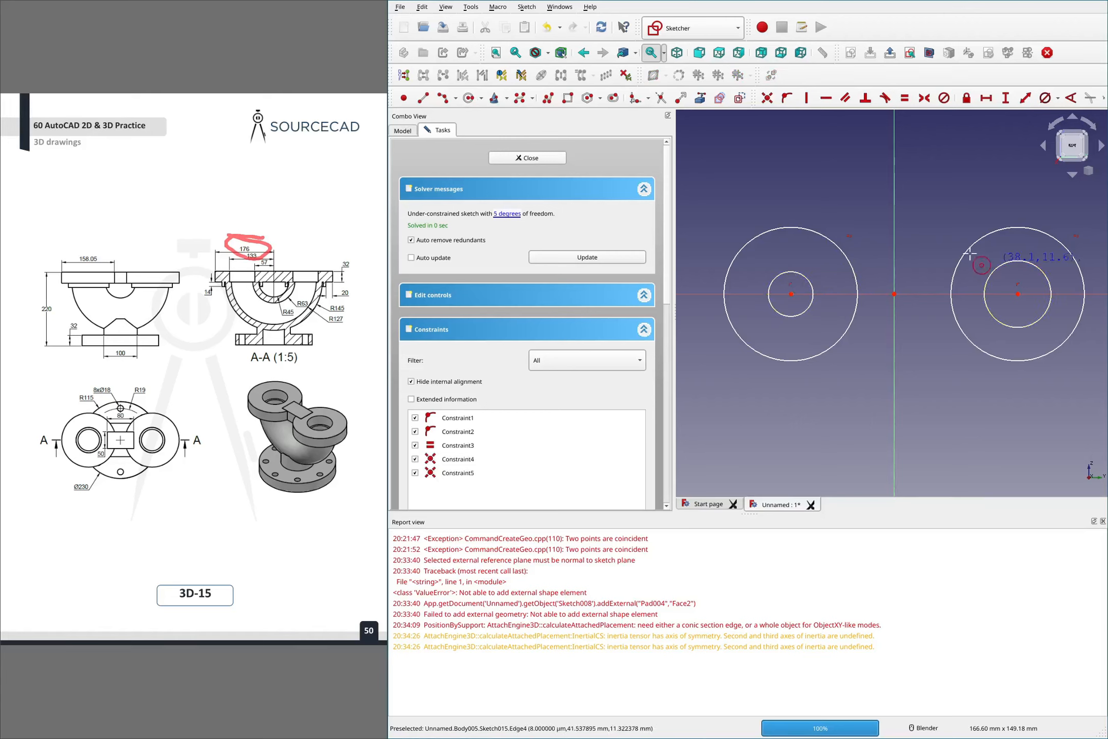
pyautogui.click(808, 279)
pyautogui.click(1047, 283)
pyautogui.press('e')
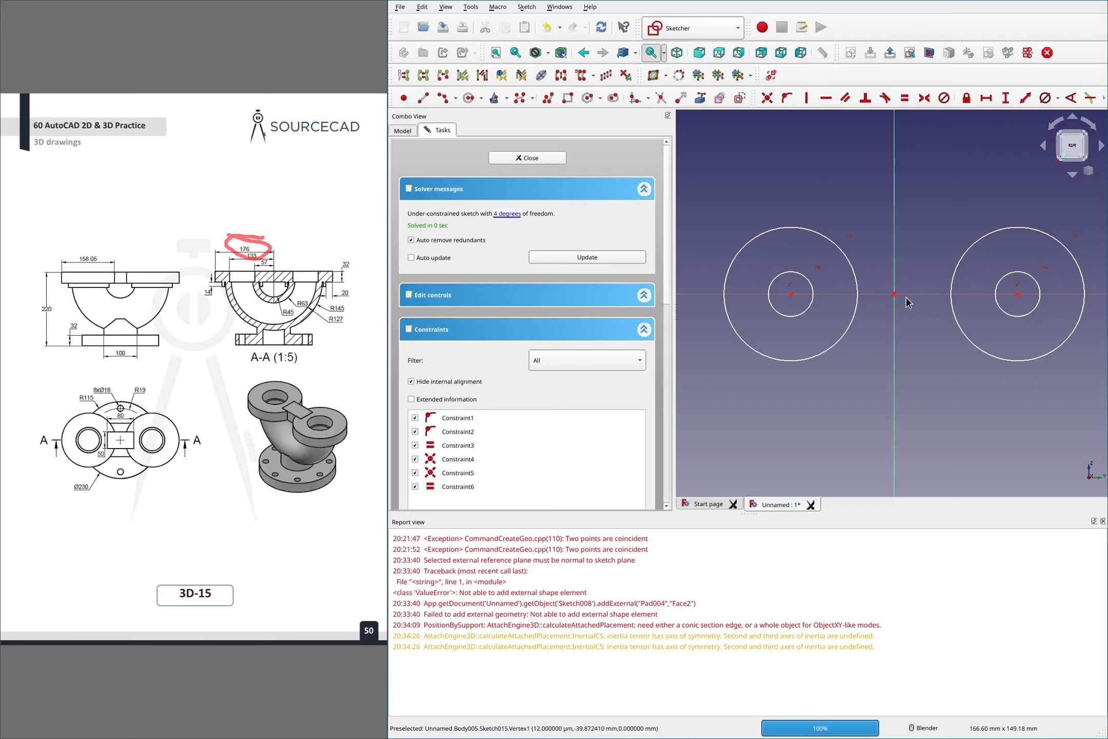
# Constrain the left circles' centre to 95 mm horizontally from the origin and move the right pair of circles farther outward
pyautogui.click(791, 294)
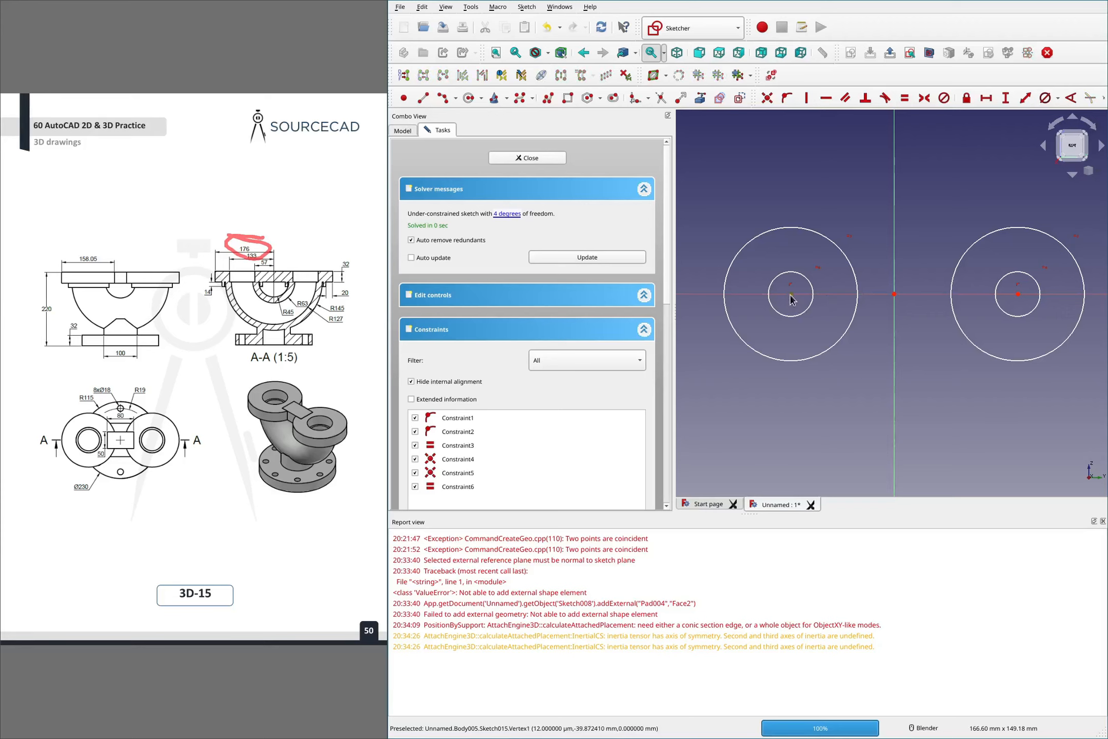
pyautogui.click(894, 295)
pyautogui.write('l')
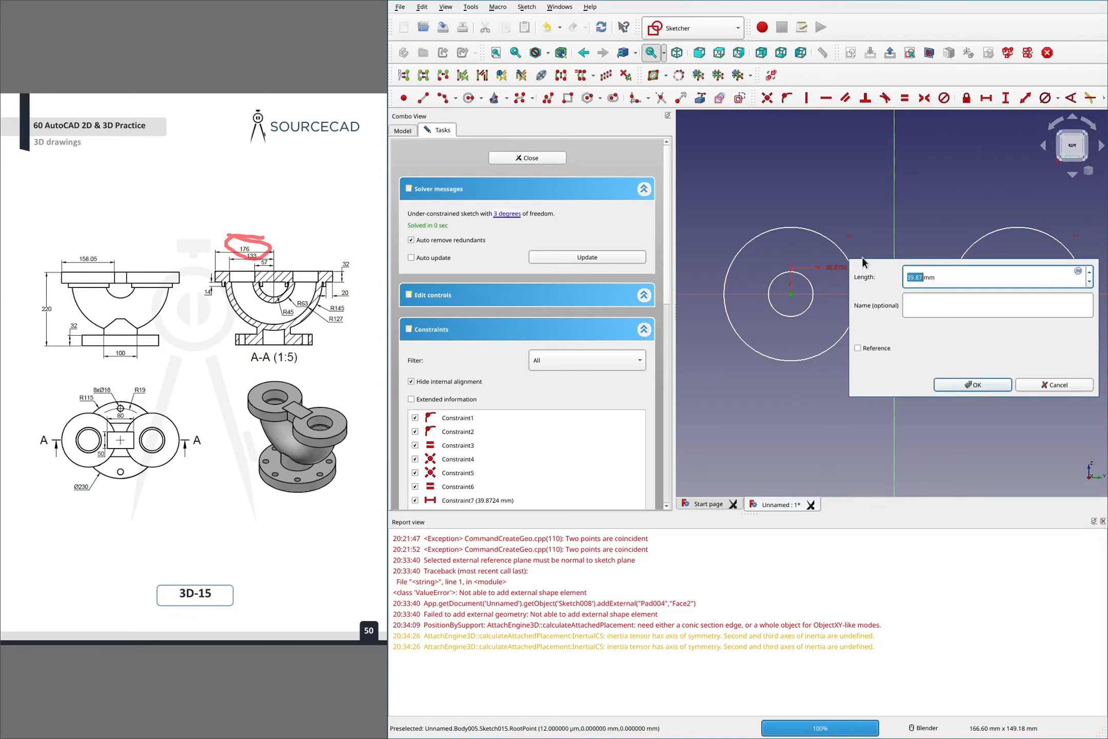
pyautogui.write('95')
pyautogui.press('Return')
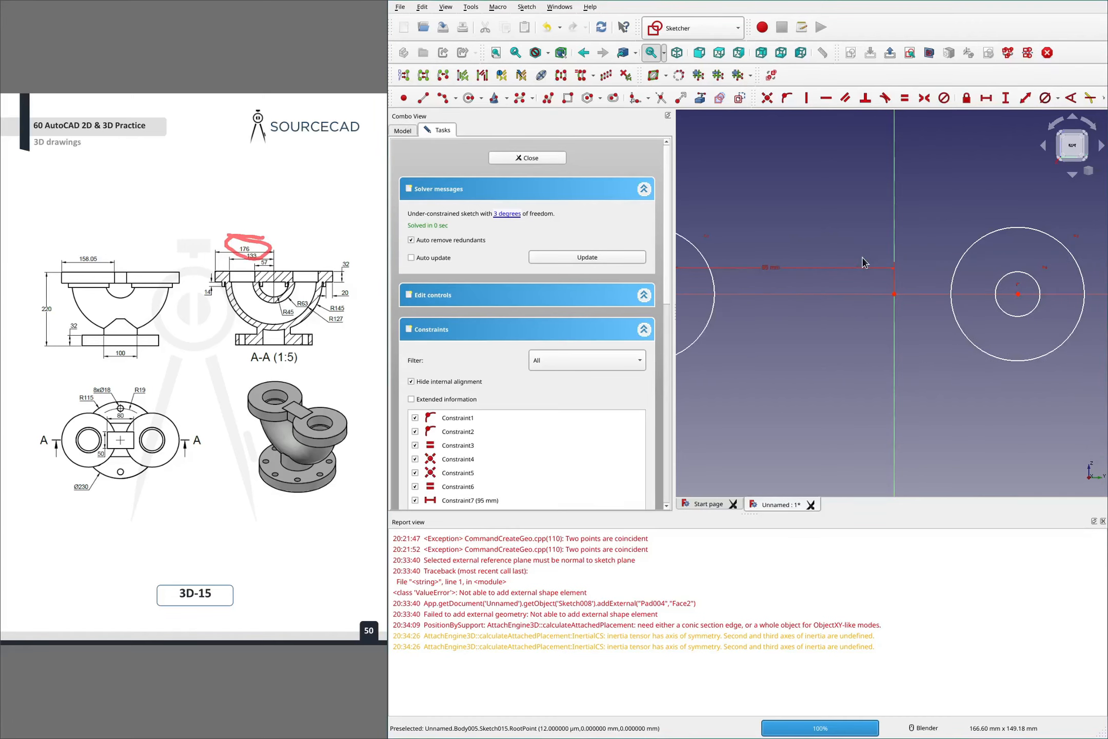
pyautogui.scroll(-4, 918, 295)
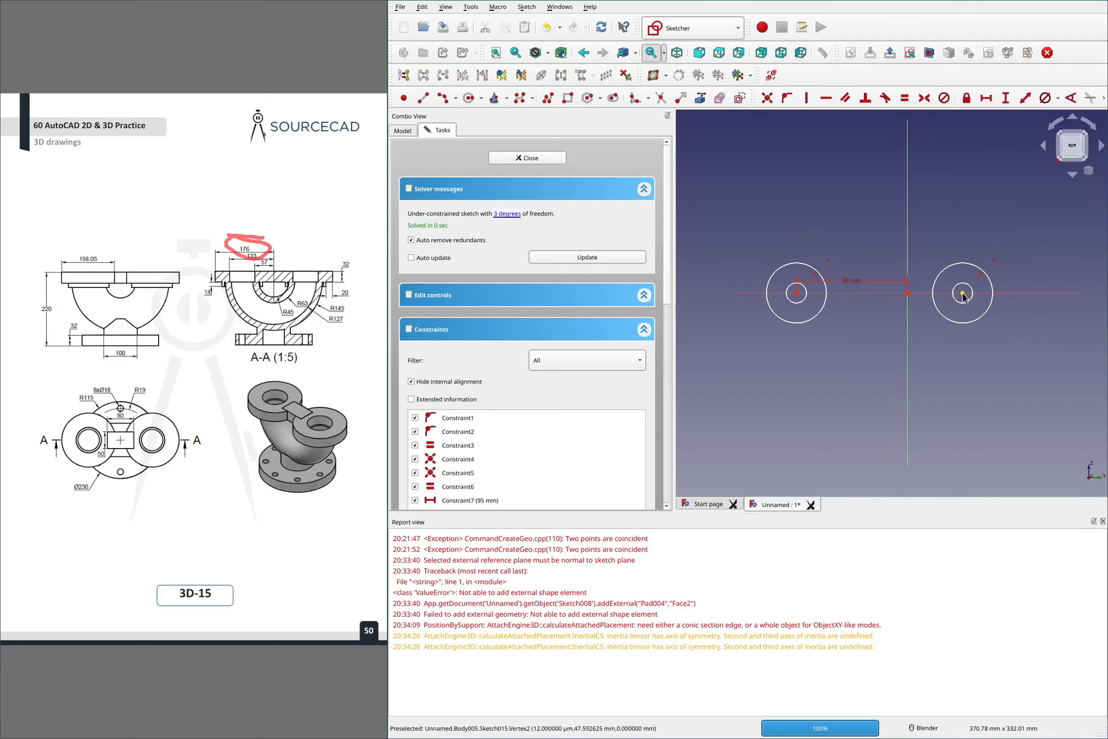
pyautogui.moveTo(966, 296); pyautogui.dragTo(1024, 296)
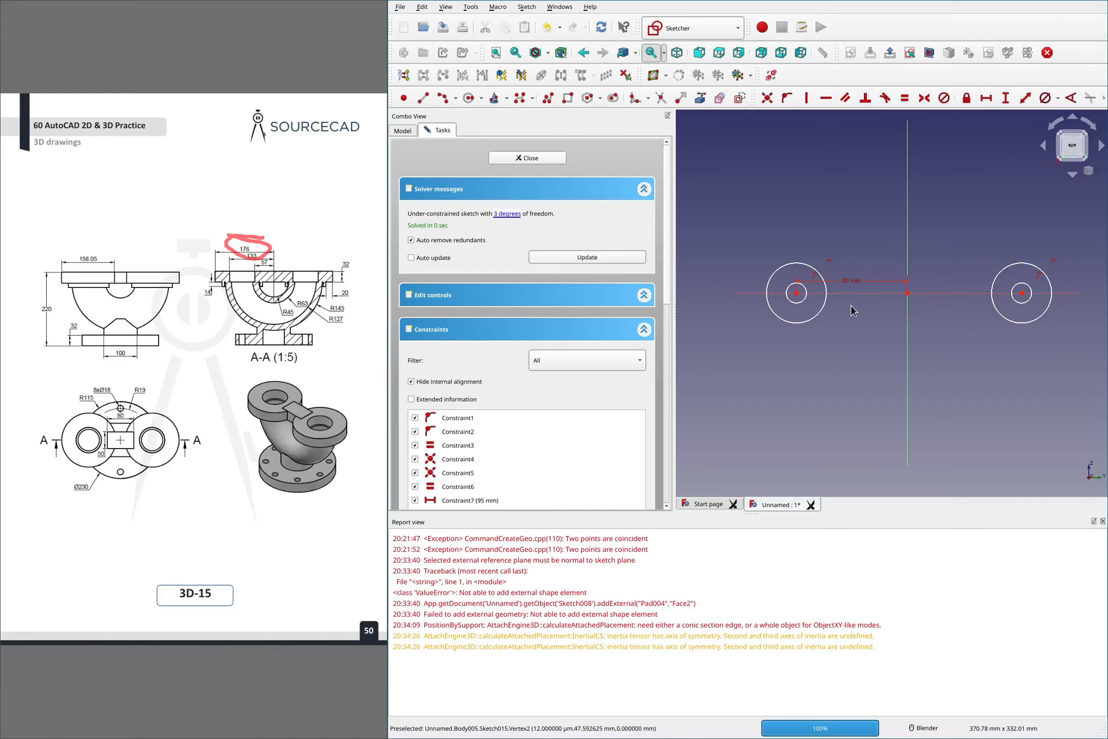
# Set the diameter of the inner circle in the left pair to 76 mm
pyautogui.scroll(2, 851, 305)
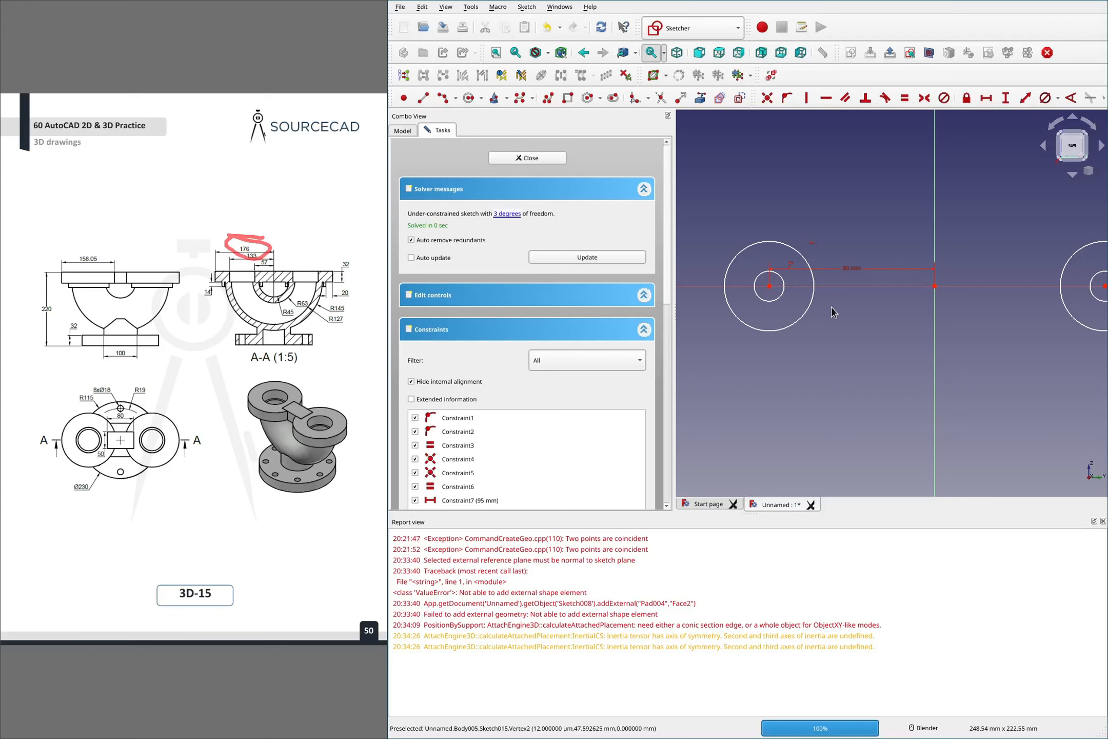
pyautogui.click(783, 291)
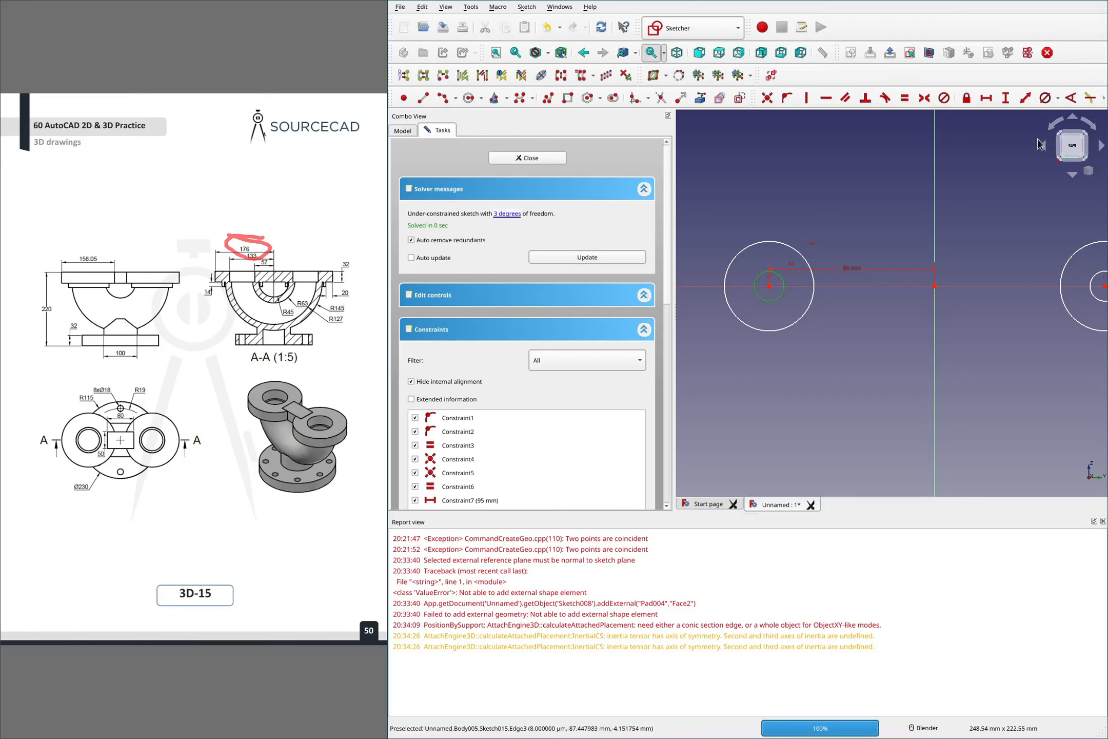
pyautogui.press('k')
pyautogui.press('o')
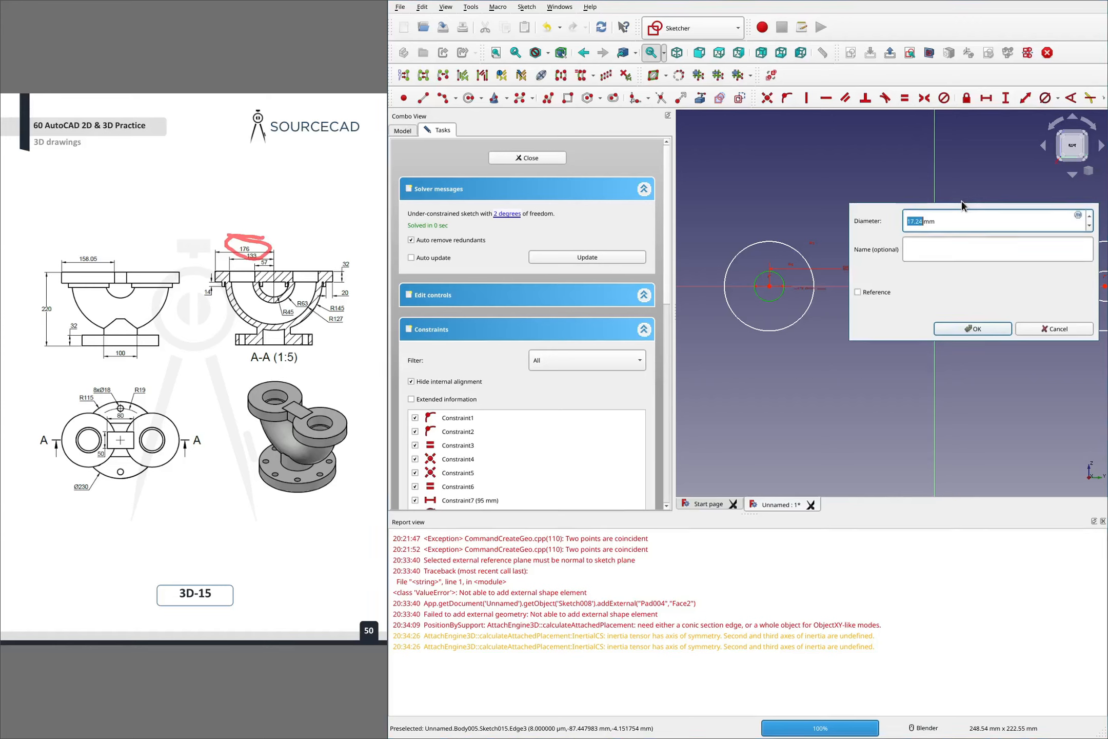
pyautogui.write('76')
pyautogui.press('Return')
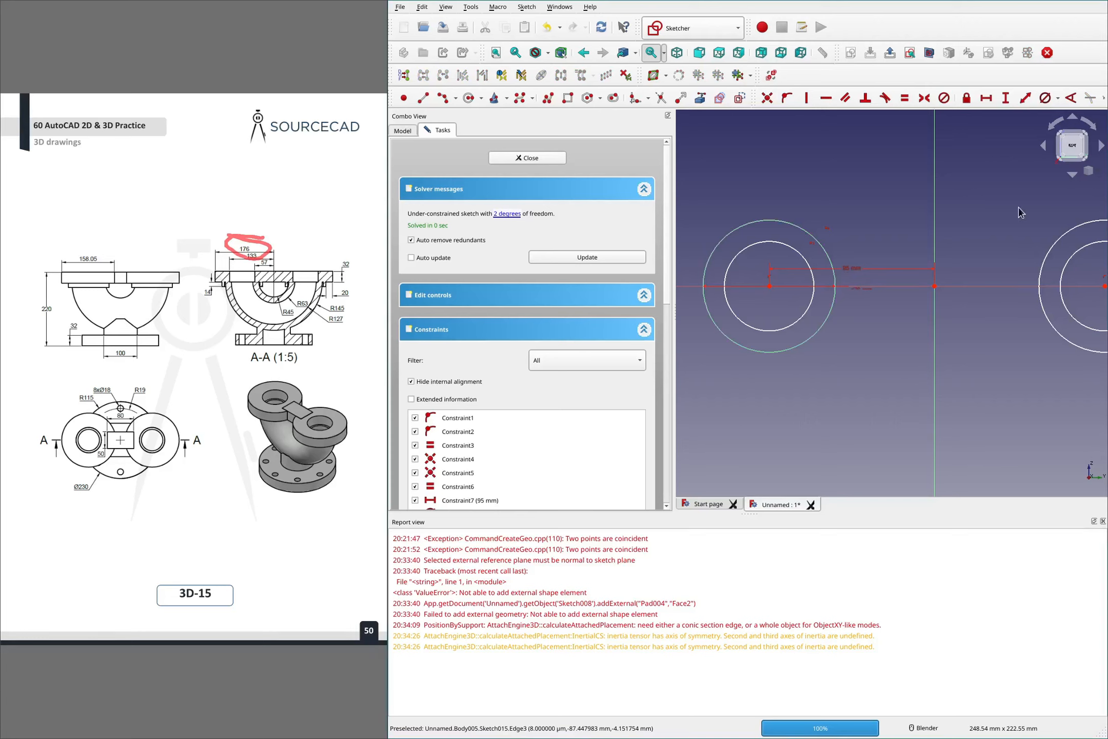
# Enlarge the left outer circle beyond the inner one, mark the flange edge in section A-A, and set the outer diameter to 162 mm
pyautogui.moveTo(809, 314); pyautogui.dragTo(871, 349)
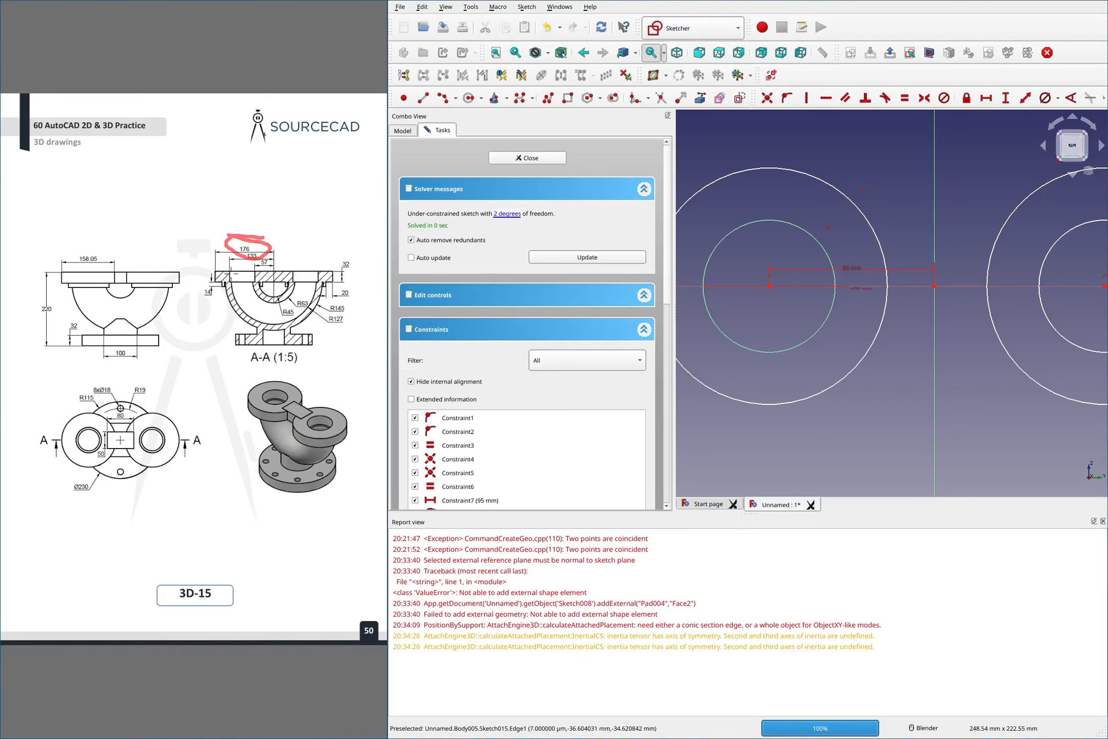
pyautogui.moveTo(227, 269)
pyautogui.mouseDown()
pyautogui.moveTo(229, 280)
pyautogui.moveTo(214, 283)
pyautogui.mouseUp()
pyautogui.click(857, 288)
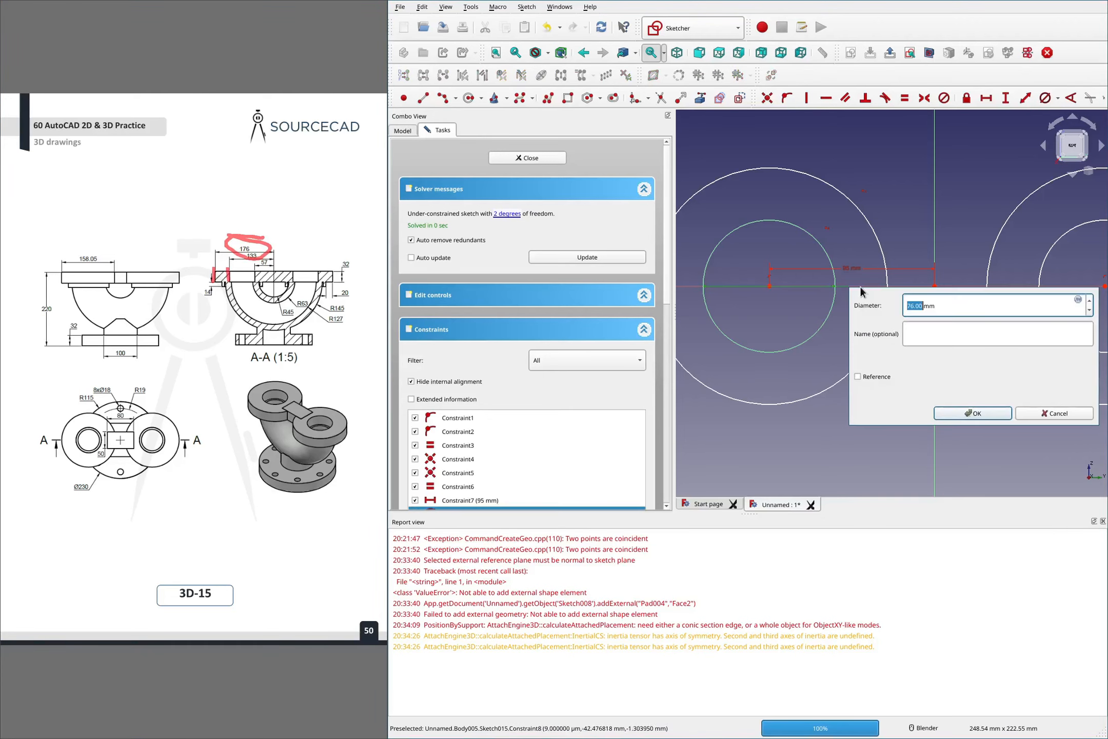
pyautogui.click(1056, 414)
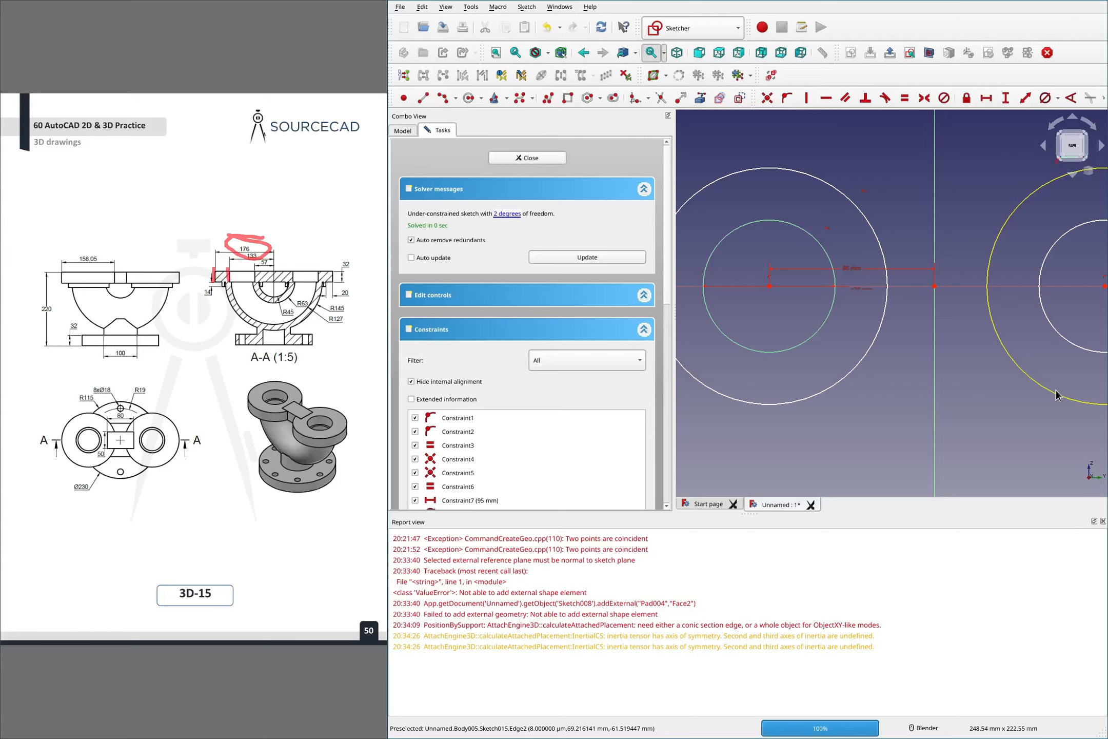
pyautogui.click(879, 250)
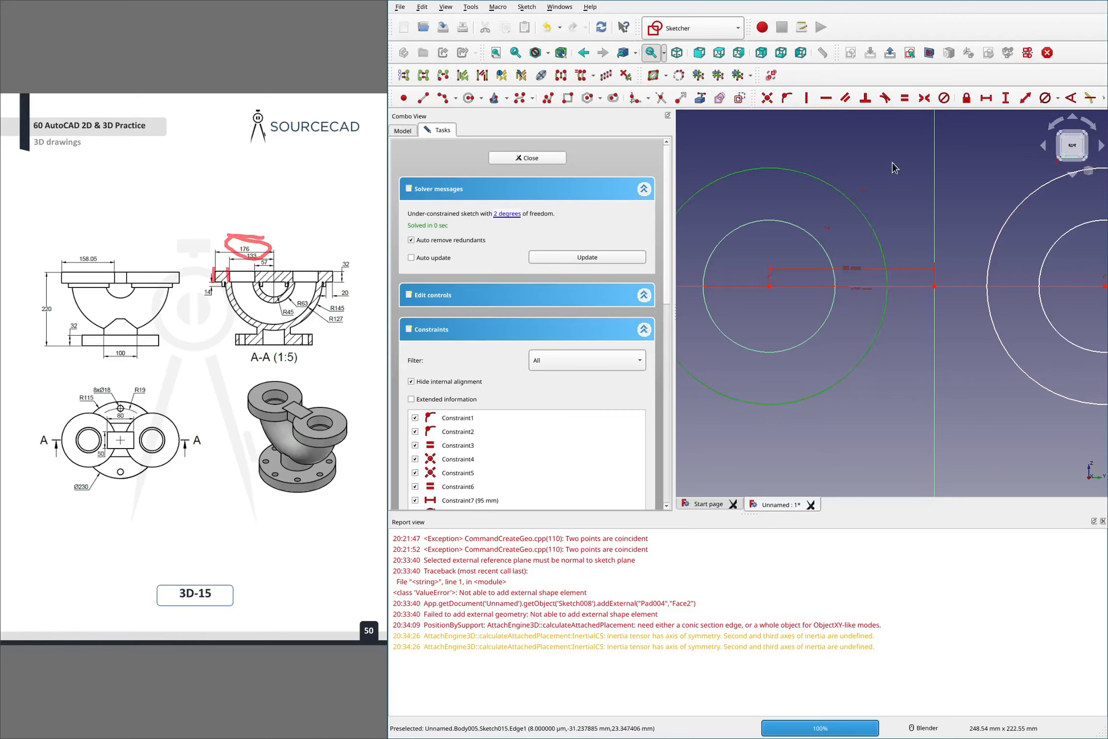
pyautogui.write('ko162')
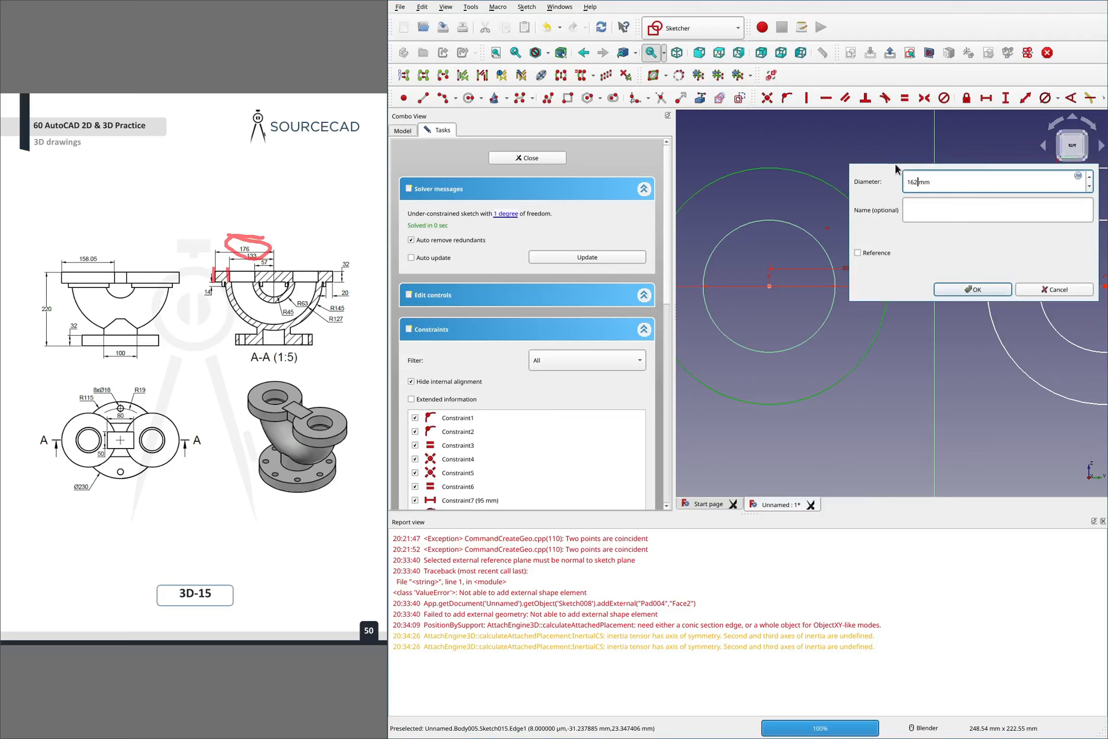
pyautogui.press('Return')
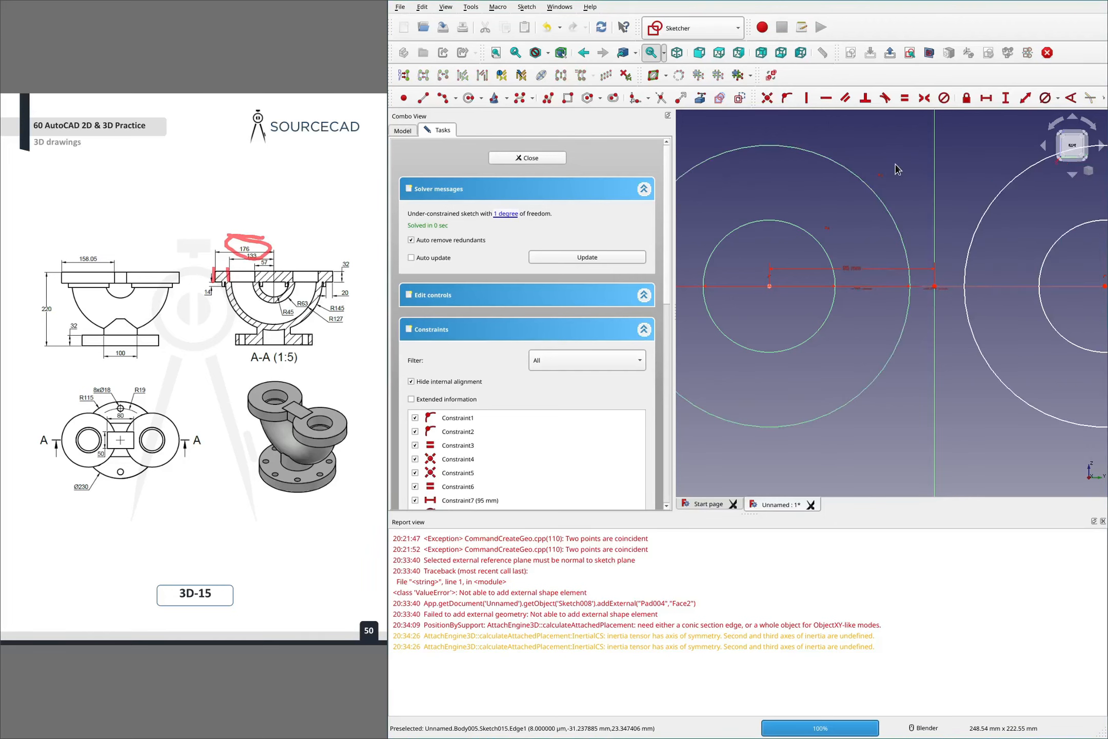
# Make the centres of the left and right circle pairs symmetric about the sketch origin
pyautogui.scroll(-3, 895, 169)
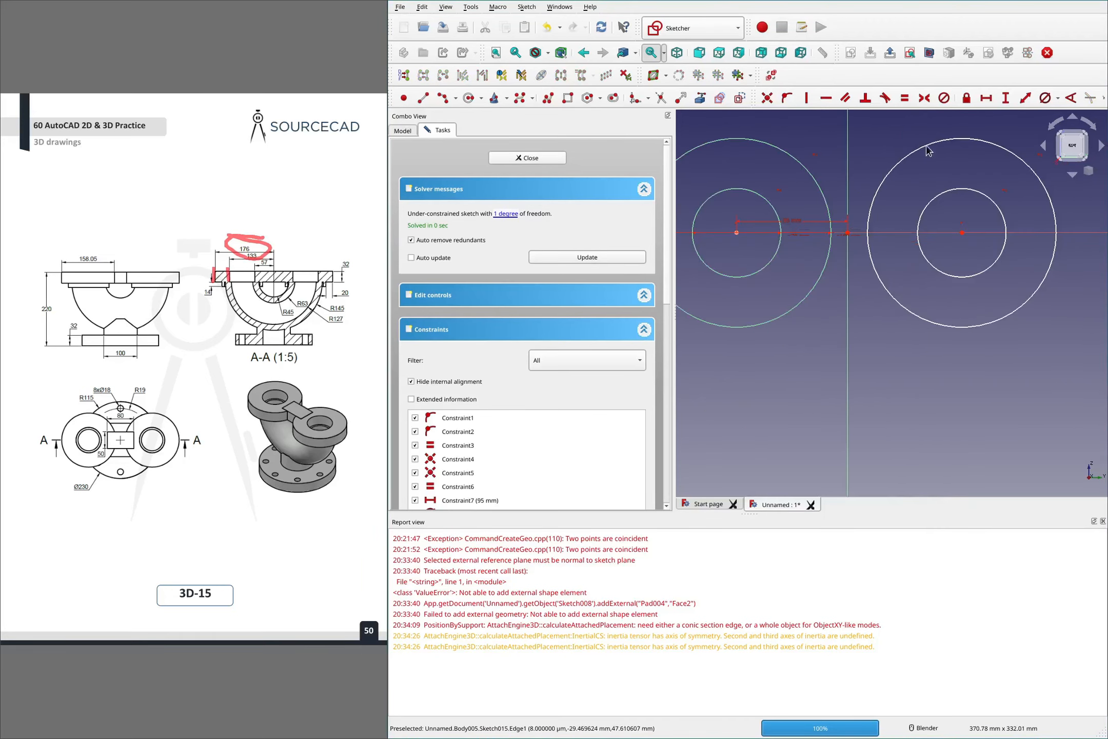
pyautogui.click(737, 232)
pyautogui.press('s')
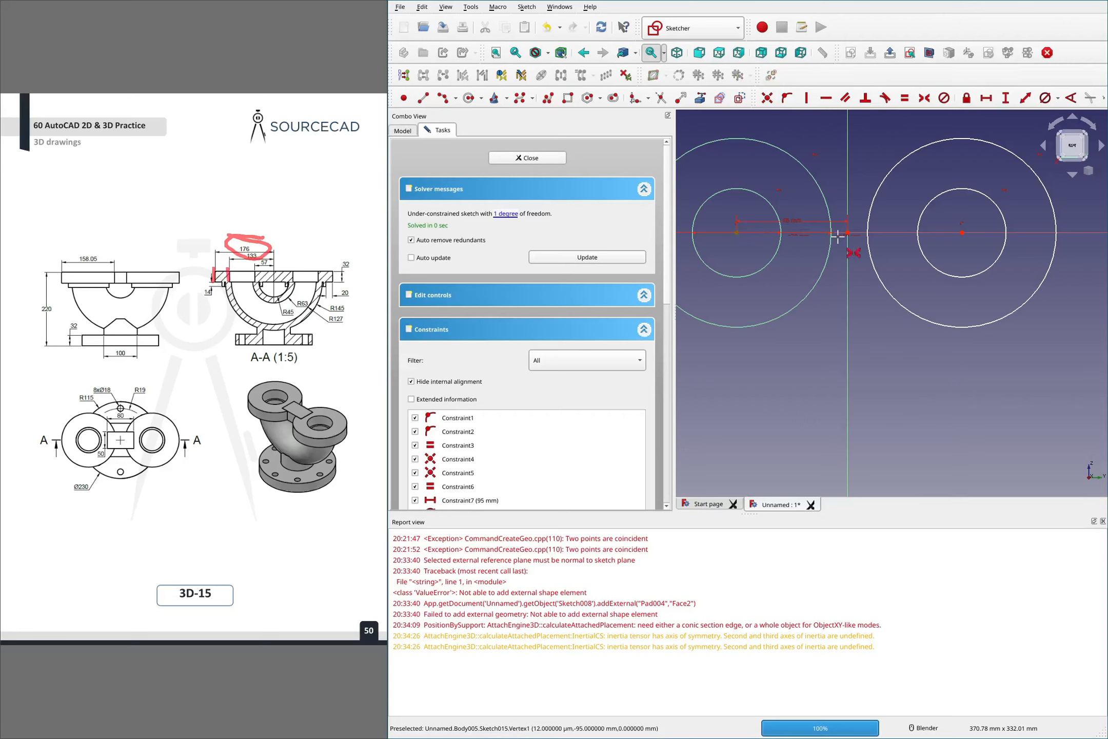
pyautogui.click(961, 233)
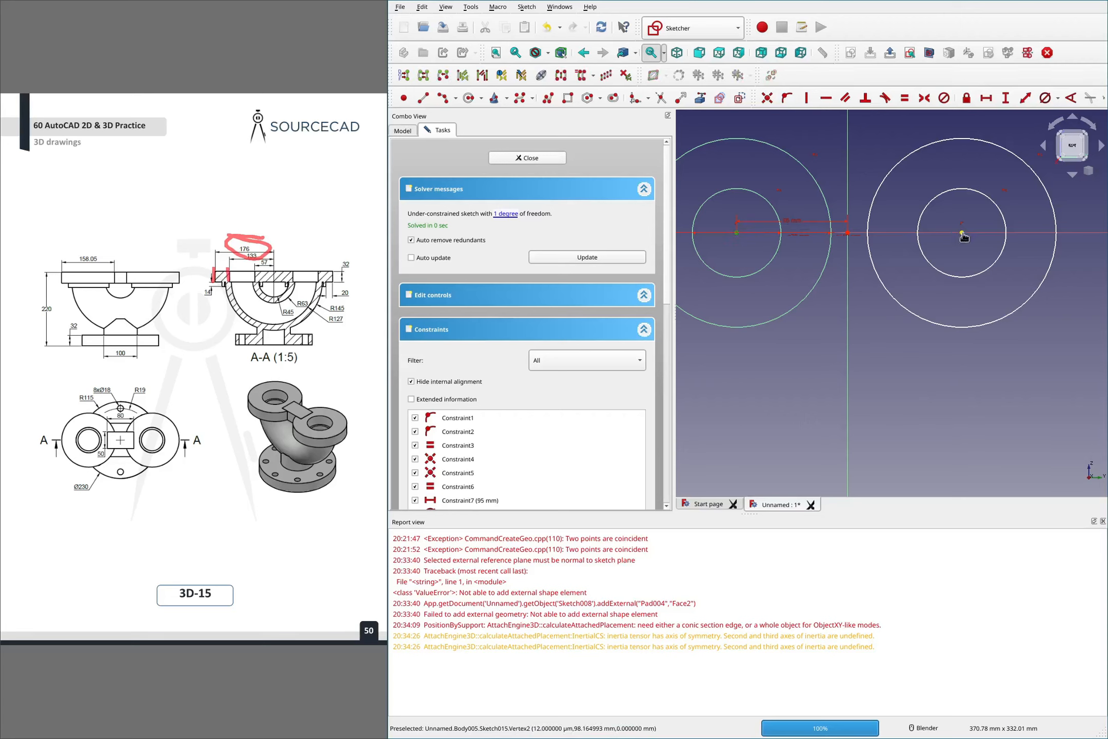
pyautogui.click(847, 232)
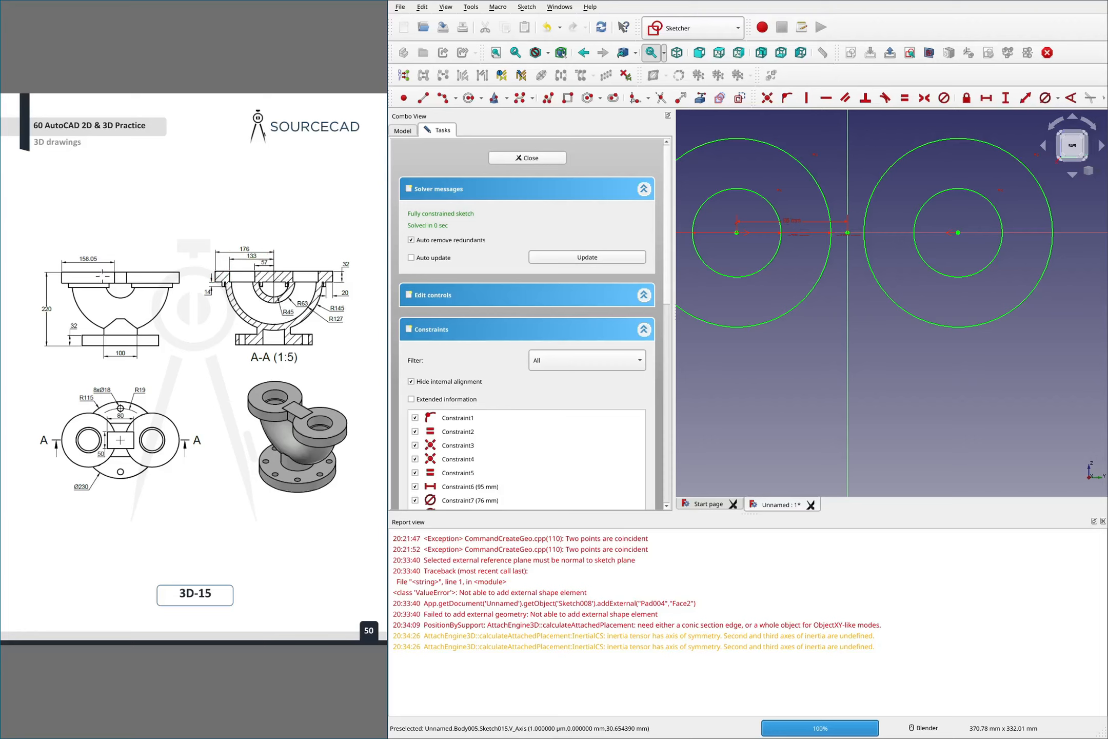
# Mark the rectangular bridge between the flanges in the front, isometric and top views of drawing 3D-15, including its 80 and 50 dimensions, and clear the marks
pyautogui.moveTo(124, 268)
pyautogui.mouseDown()
pyautogui.moveTo(100, 273)
pyautogui.moveTo(119, 285)
pyautogui.moveTo(140, 276)
pyautogui.moveTo(113, 271)
pyautogui.mouseUp()
pyautogui.moveTo(295, 399)
pyautogui.mouseDown()
pyautogui.moveTo(293, 426)
pyautogui.moveTo(323, 413)
pyautogui.moveTo(284, 393)
pyautogui.mouseUp()
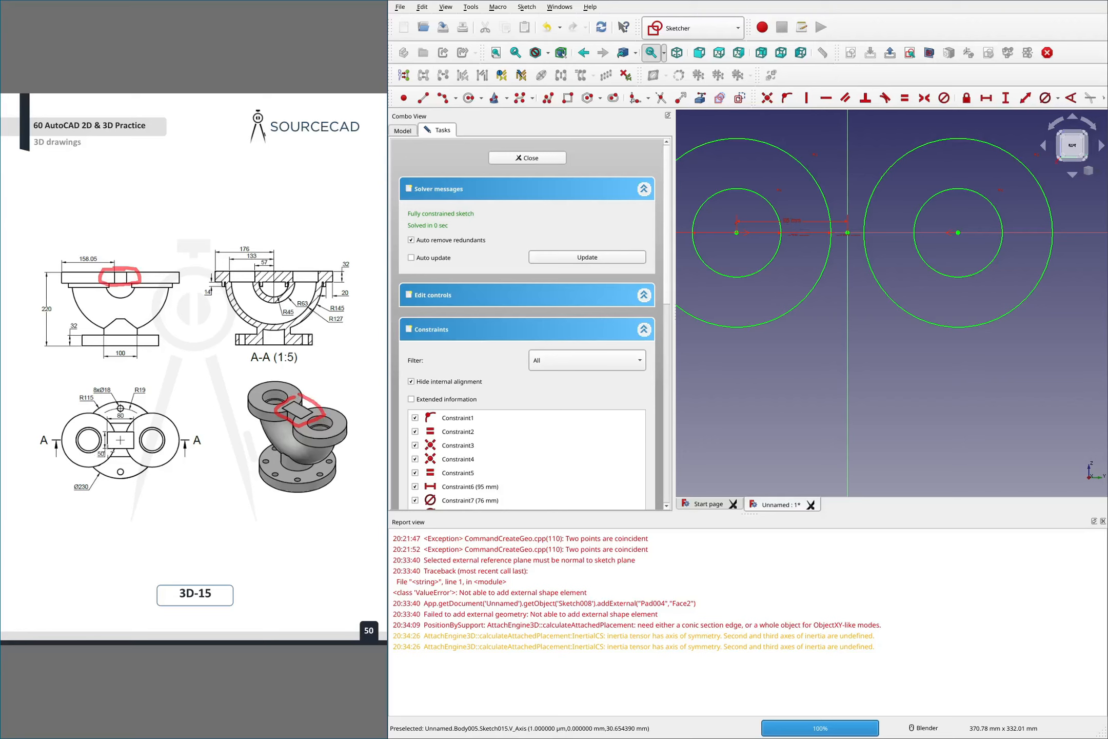
pyautogui.moveTo(112, 461)
pyautogui.mouseDown()
pyautogui.moveTo(109, 436)
pyautogui.moveTo(88, 425)
pyautogui.moveTo(109, 471)
pyautogui.moveTo(121, 439)
pyautogui.moveTo(105, 403)
pyautogui.moveTo(147, 431)
pyautogui.moveTo(91, 400)
pyautogui.mouseUp()
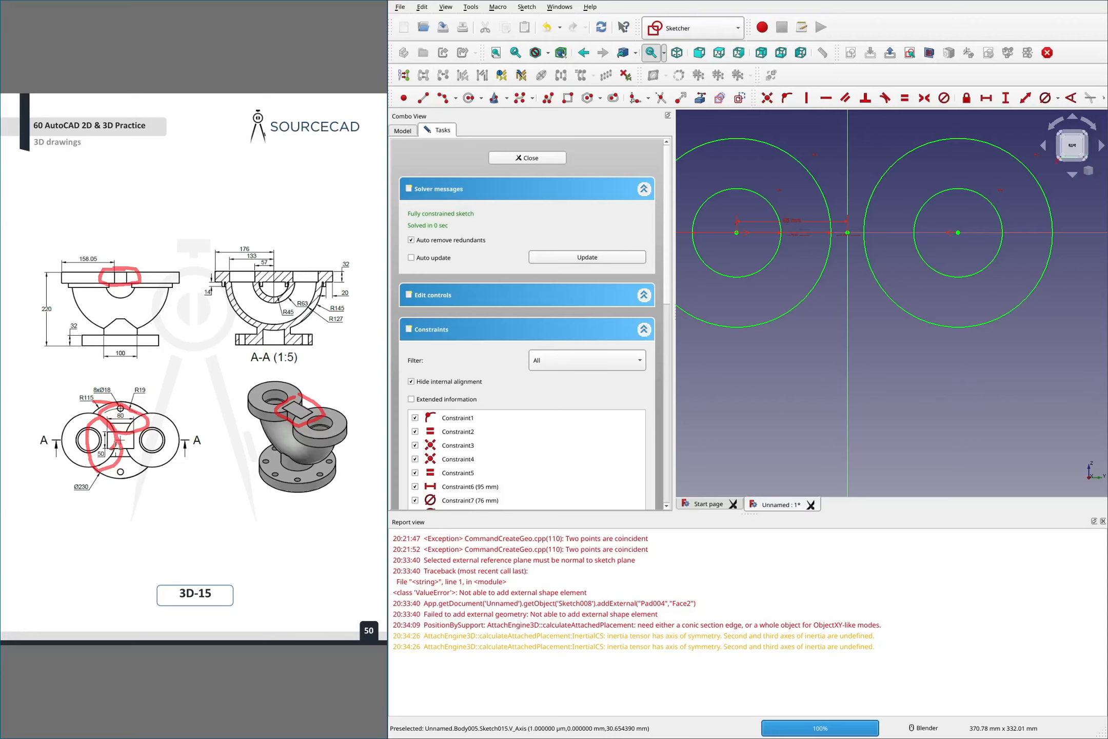
pyautogui.press('Escape')
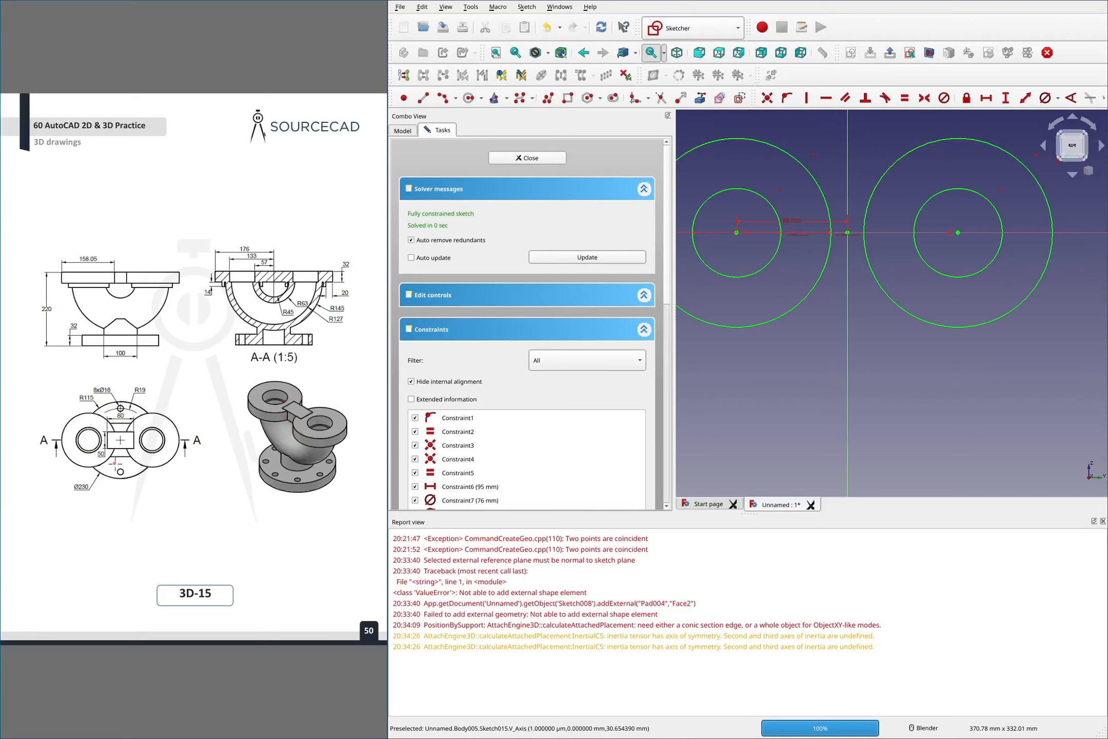
pyautogui.moveTo(114, 463)
pyautogui.mouseDown()
pyautogui.moveTo(107, 414)
pyautogui.moveTo(103, 473)
pyautogui.moveTo(137, 409)
pyautogui.moveTo(152, 435)
pyautogui.moveTo(109, 410)
pyautogui.mouseUp()
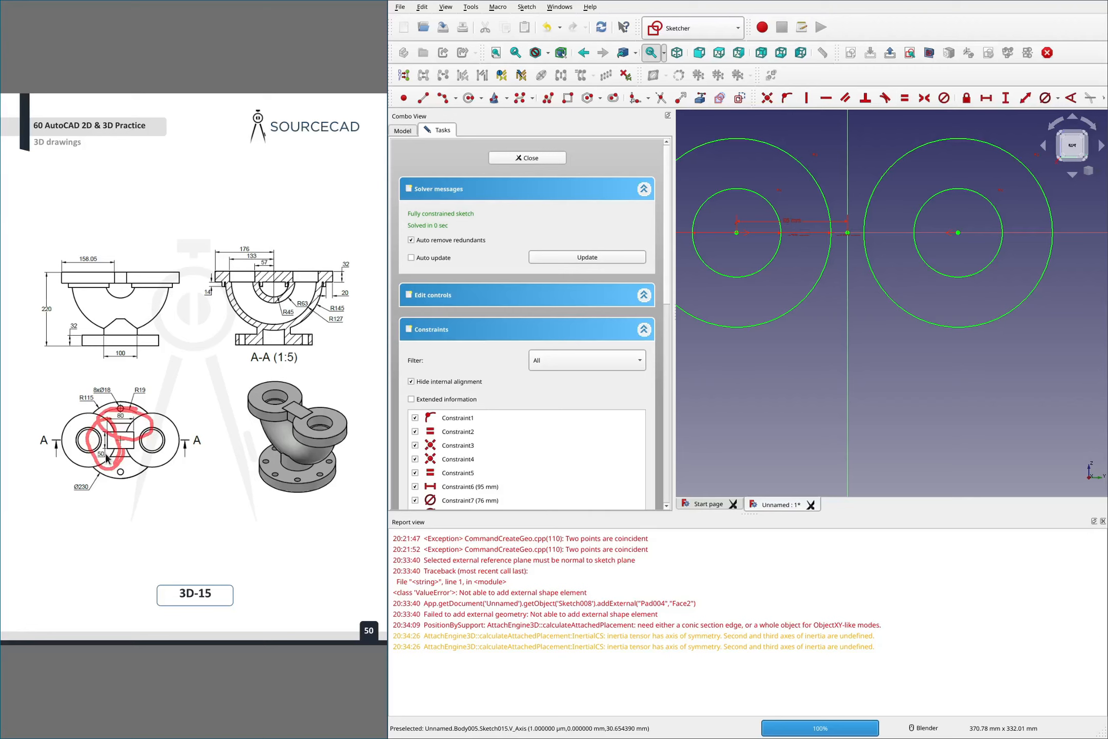
pyautogui.hotkey('shift', 'F9')
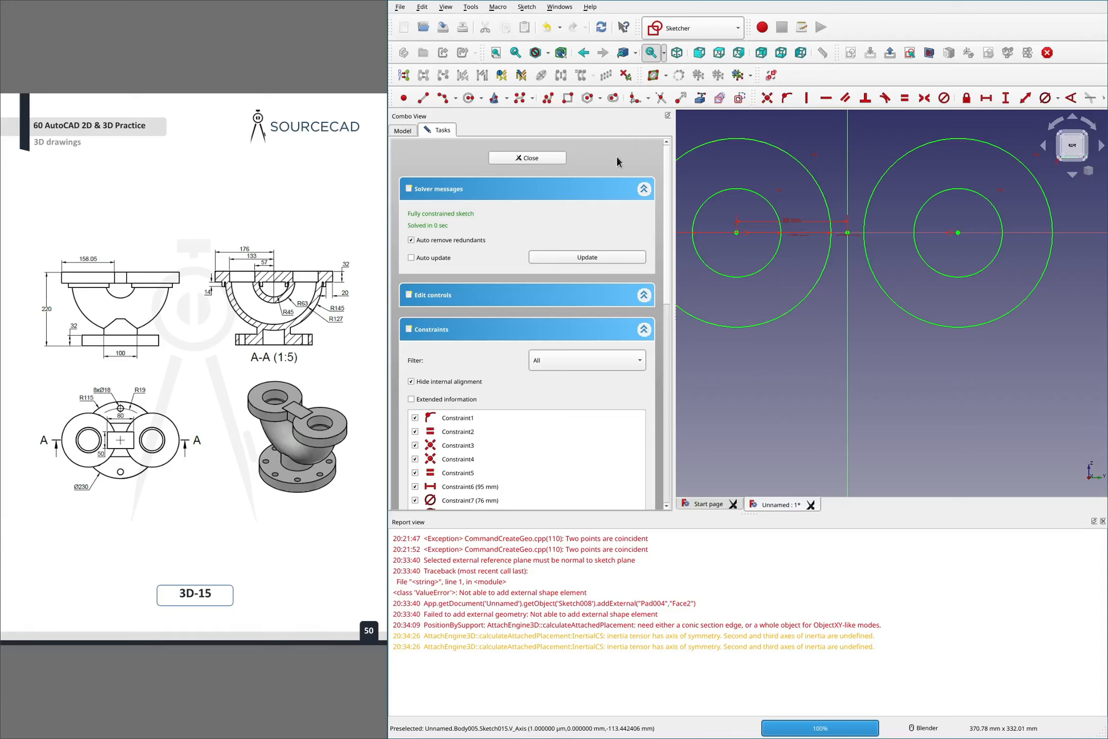
# Draw a rectangle bridging the two outer circles across the sketch origin and set the length of its vertical side to 50 mm
pyautogui.click(568, 98)
pyautogui.click(824, 197)
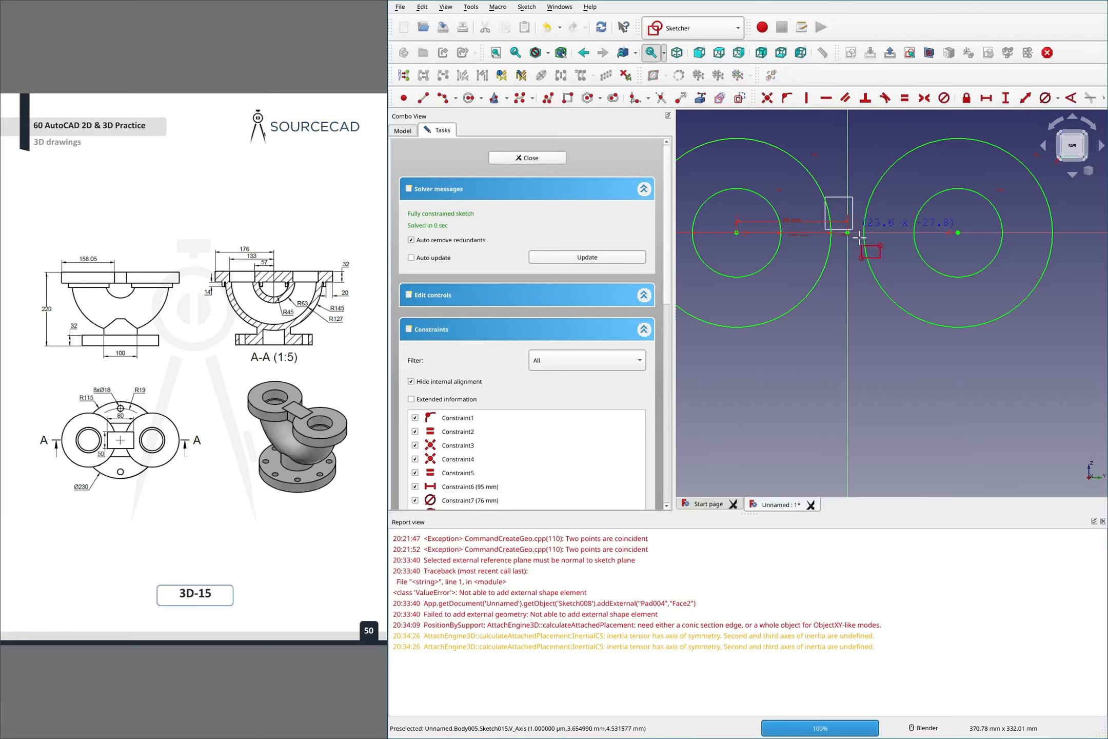
pyautogui.click(869, 266)
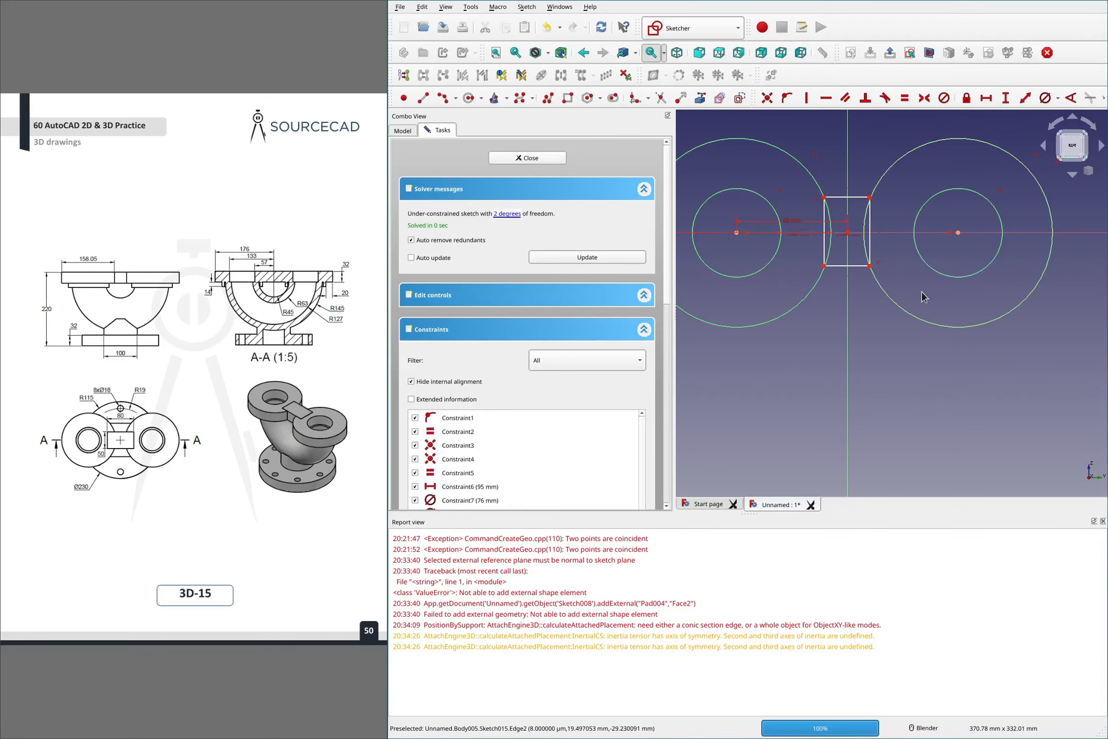
pyautogui.click(871, 251)
pyautogui.write('i')
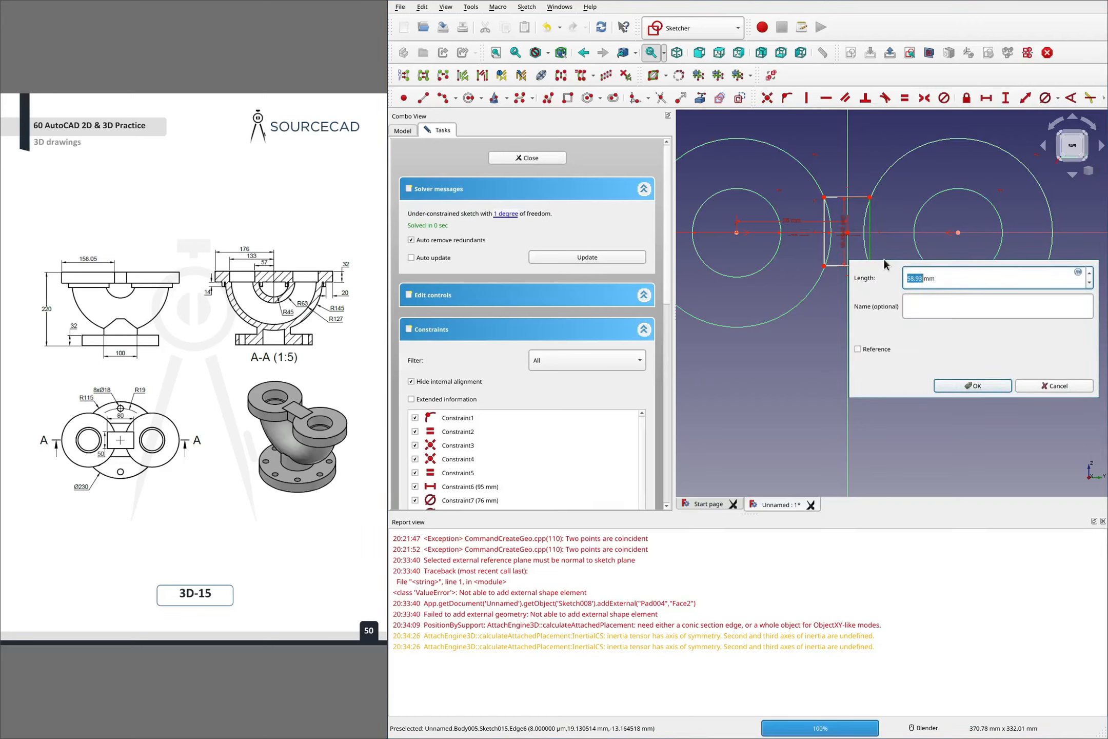
pyautogui.write('50')
pyautogui.press('Return')
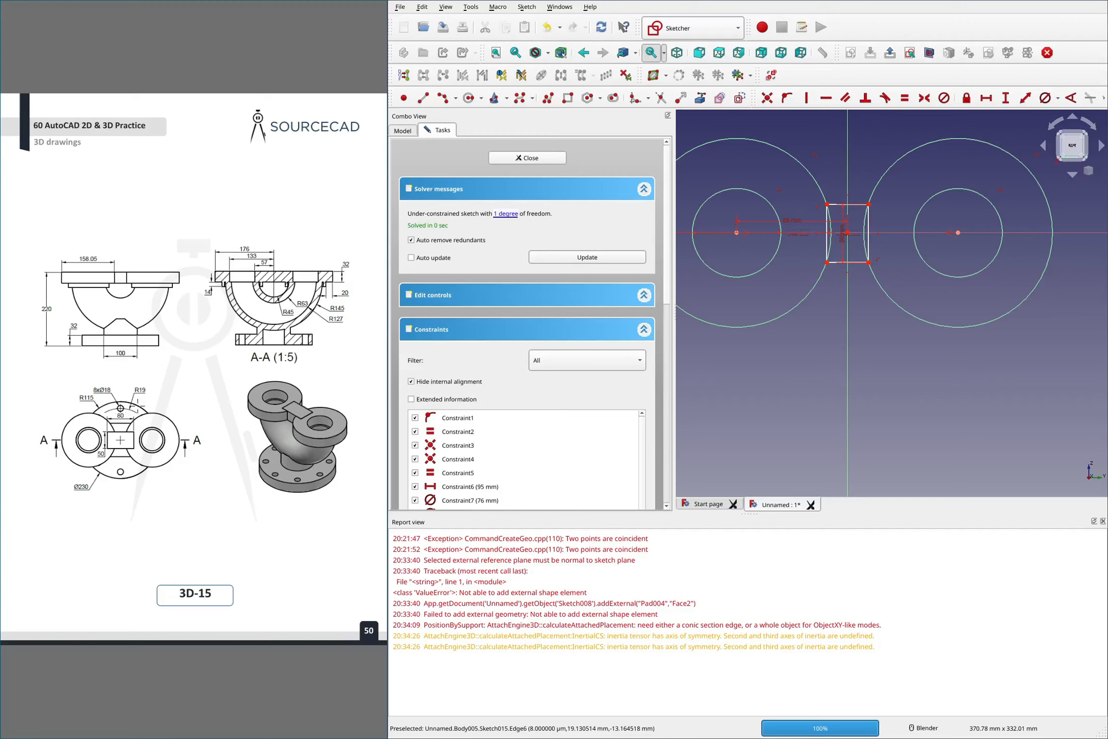
# Mark the bridge between the flanges in the top, front and isometric views of drawing 3D-15, then clear the marks
pyautogui.moveTo(122, 416)
pyautogui.mouseDown()
pyautogui.moveTo(114, 404)
pyautogui.moveTo(136, 405)
pyautogui.moveTo(132, 435)
pyautogui.moveTo(109, 435)
pyautogui.mouseUp()
pyautogui.moveTo(95, 270); pyautogui.dragTo(172, 280)
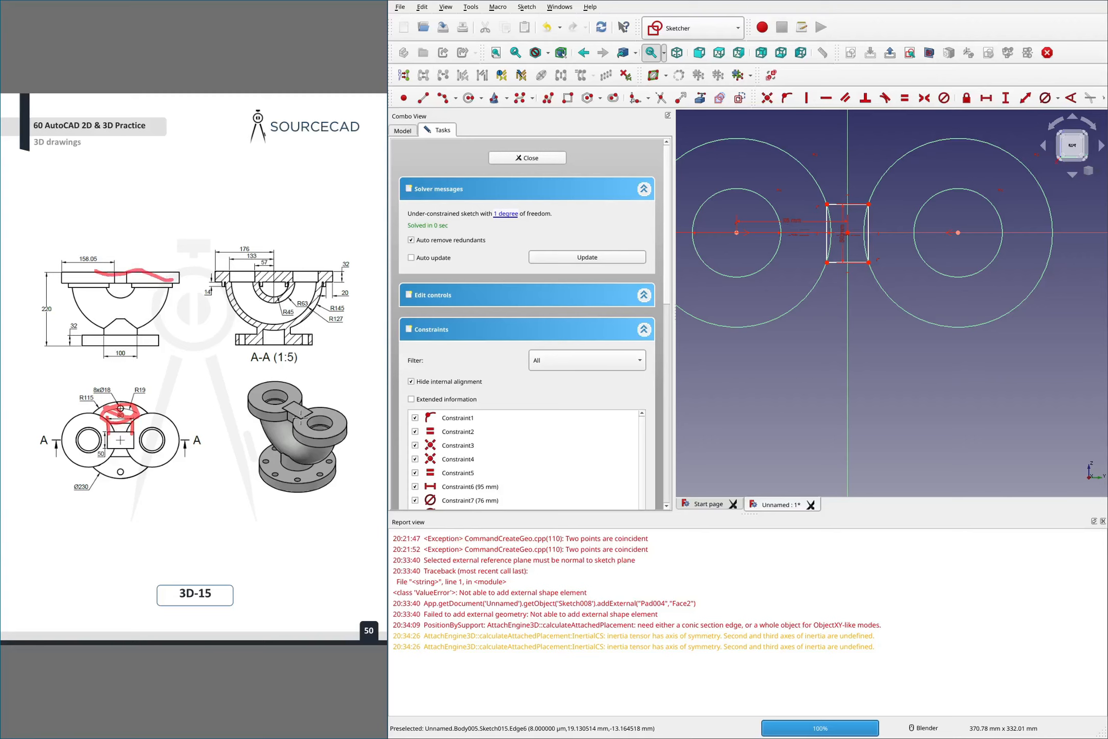
pyautogui.moveTo(303, 403)
pyautogui.mouseDown()
pyautogui.moveTo(282, 406)
pyautogui.moveTo(289, 415)
pyautogui.mouseUp()
pyautogui.moveTo(116, 440); pyautogui.dragTo(187, 440)
pyautogui.moveTo(116, 440); pyautogui.dragTo(87, 440)
pyautogui.moveTo(87, 440); pyautogui.dragTo(62, 440)
pyautogui.press('e')
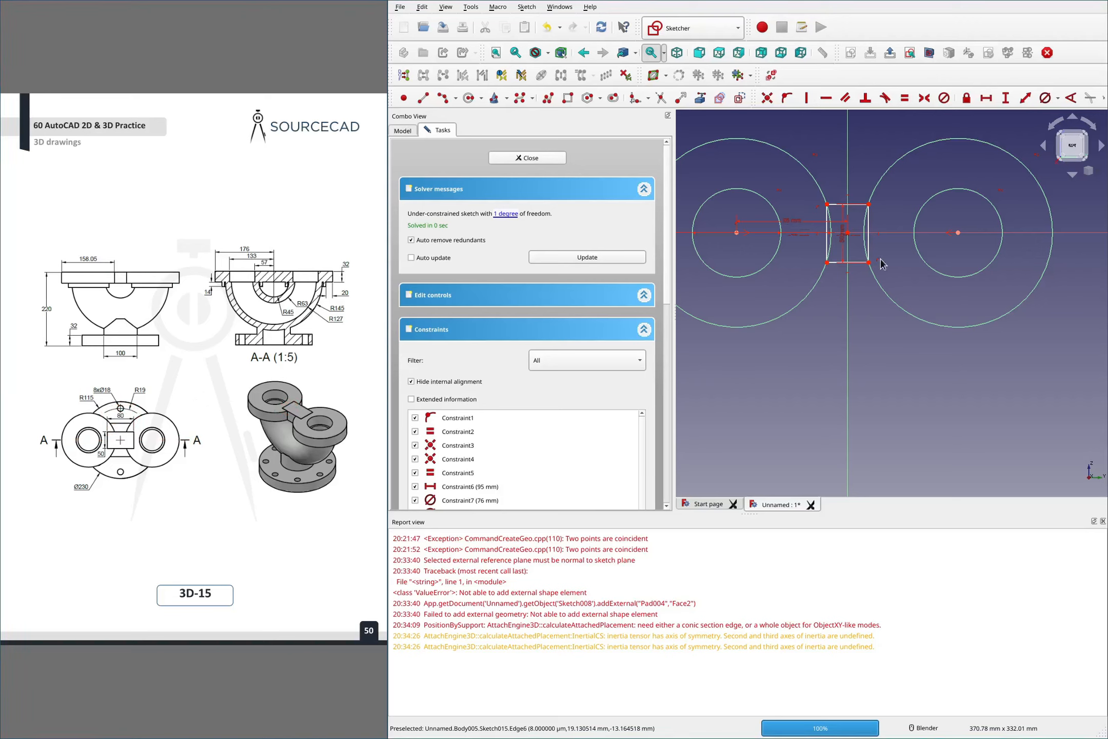
# Make the two right corners of the bridge rectangle symmetric about the horizontal axis
pyautogui.press('s')
pyautogui.click(869, 262)
pyautogui.click(868, 205)
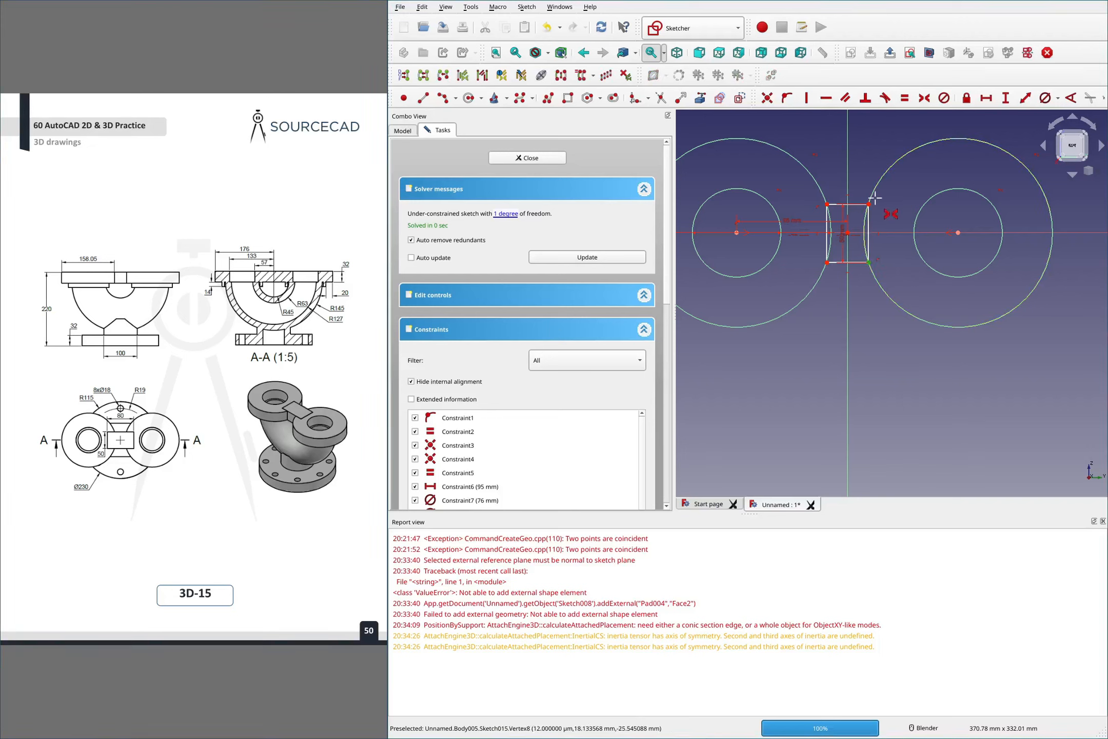
pyautogui.click(889, 233)
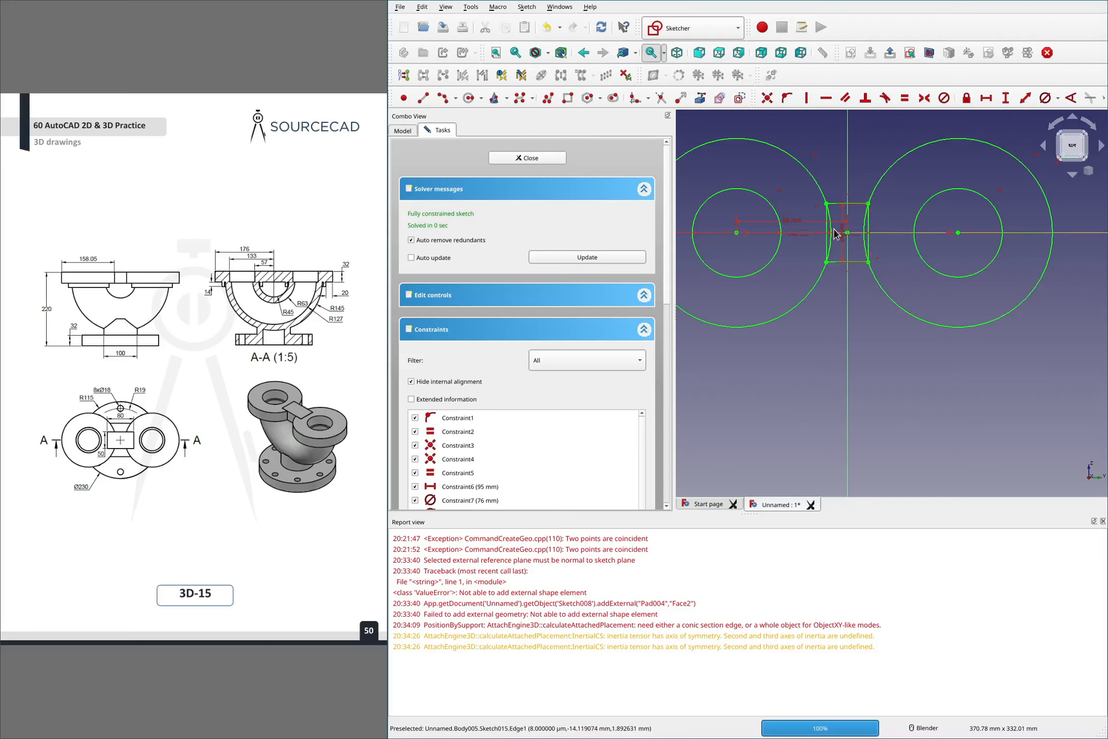
# Trim the outer circle arcs inside the bridge rectangle and delete the rectangle's two vertical sides
pyautogui.click(661, 98)
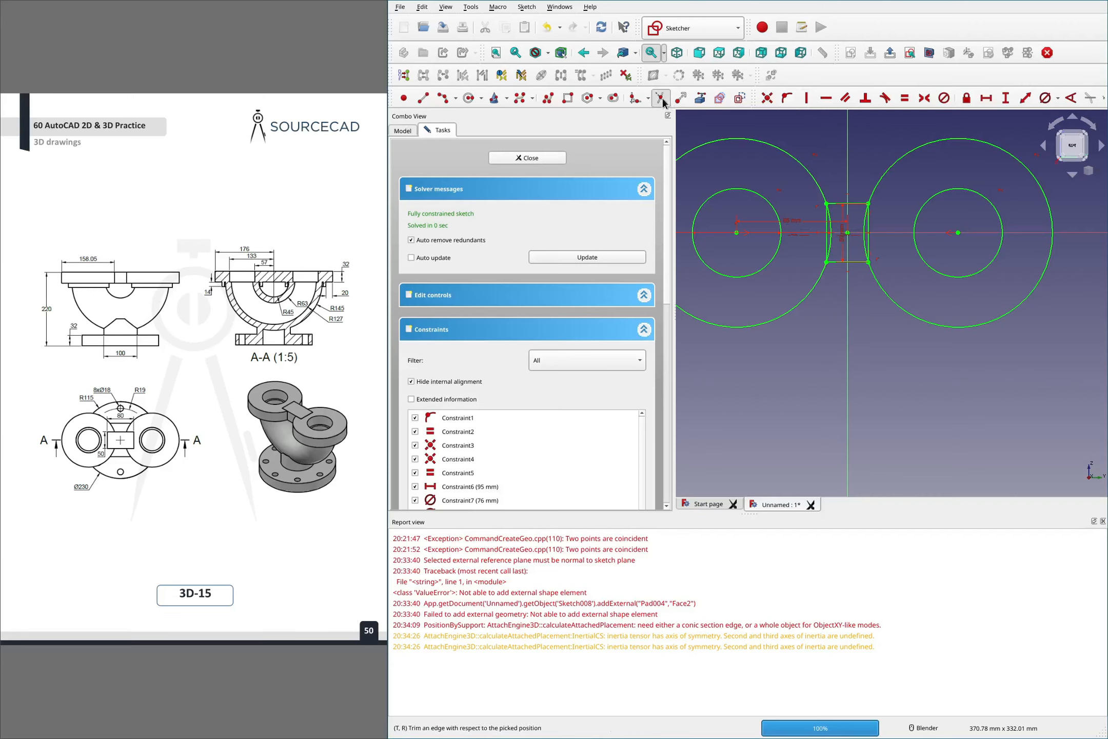
pyautogui.click(827, 246)
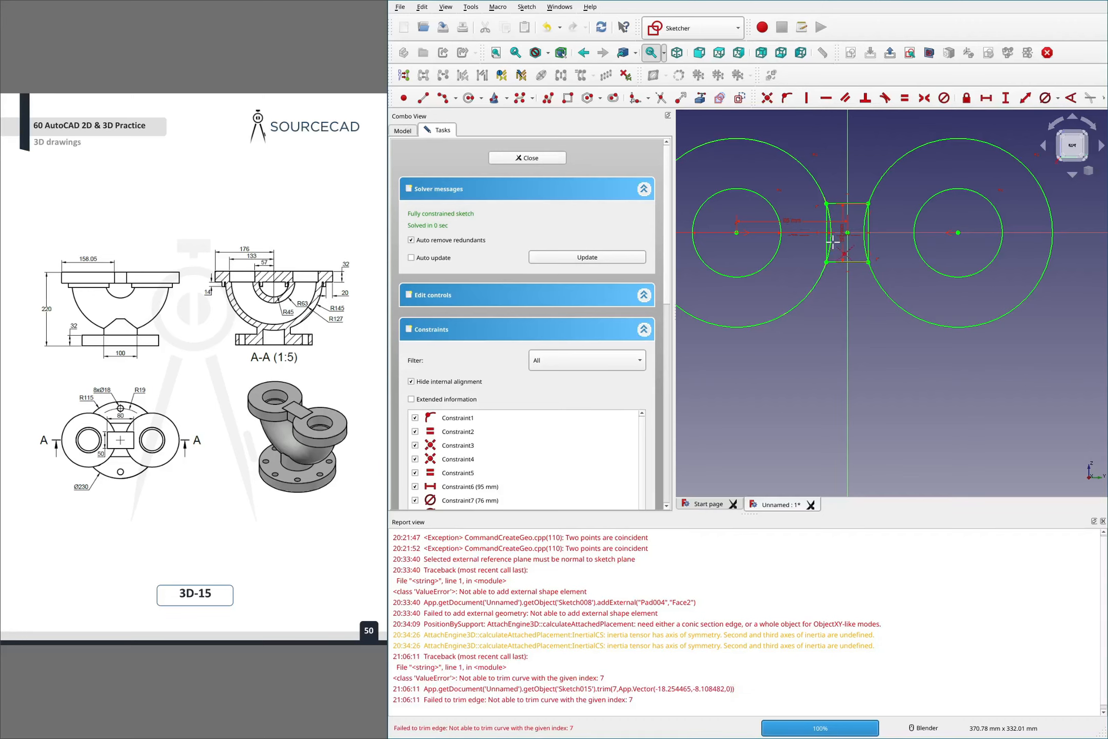
pyautogui.click(865, 240)
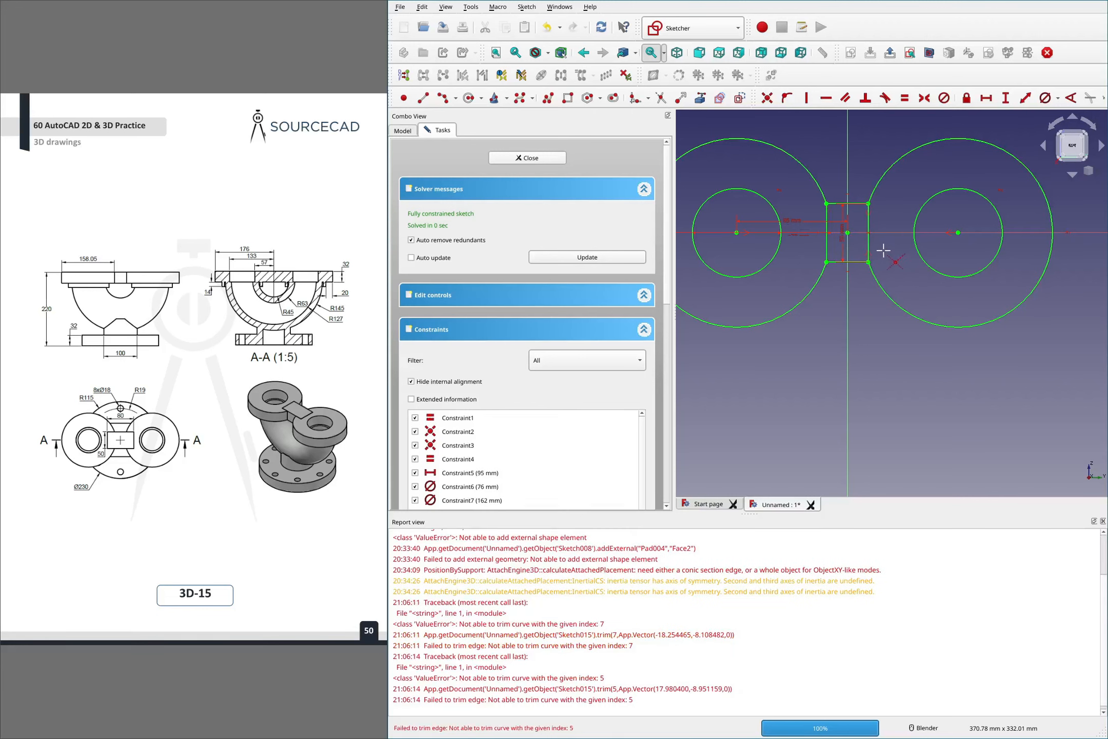
pyautogui.click(869, 248)
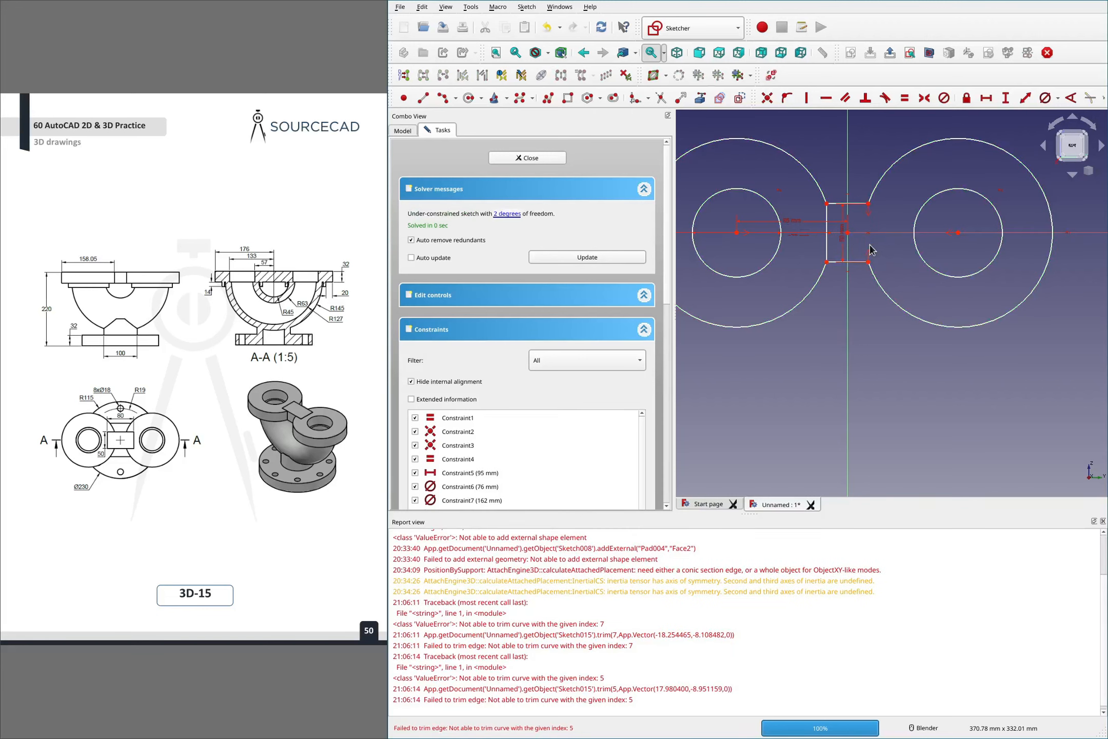
pyautogui.click(827, 255)
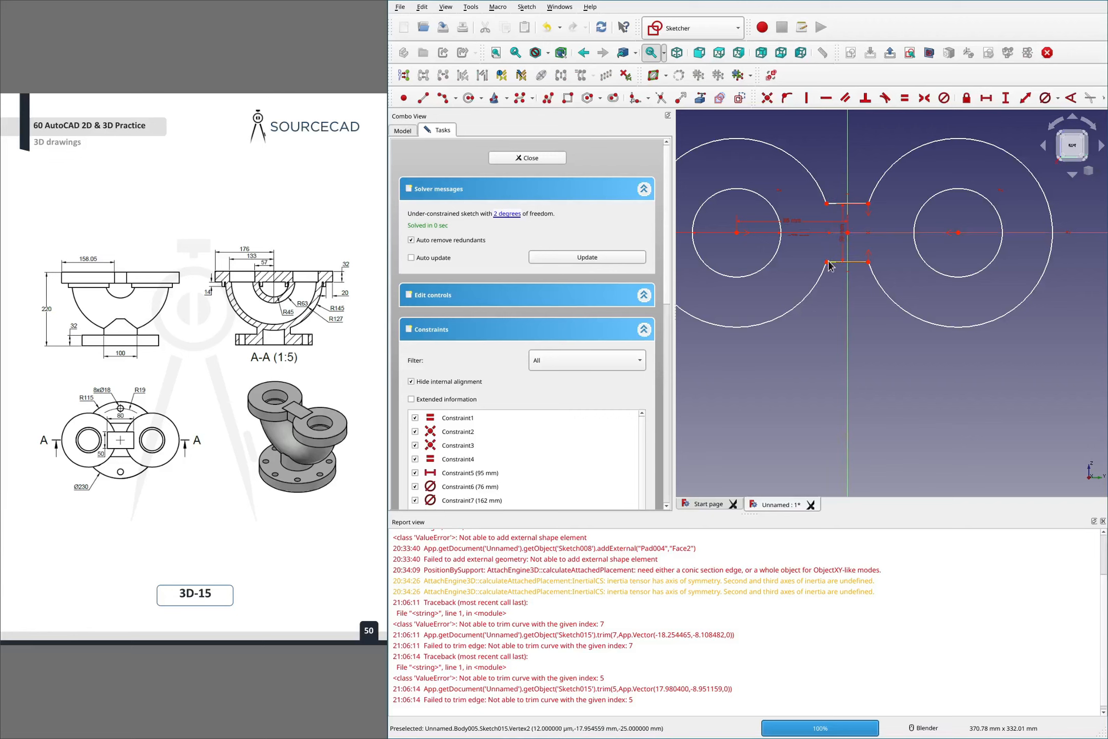
# Pull the bridge's lower corner to check for gaps and make the lower line's right endpoint coincident with the right outer arc's endpoint
pyautogui.moveTo(830, 266); pyautogui.dragTo(835, 255)
pyautogui.moveTo(830, 265); pyautogui.dragTo(830, 261)
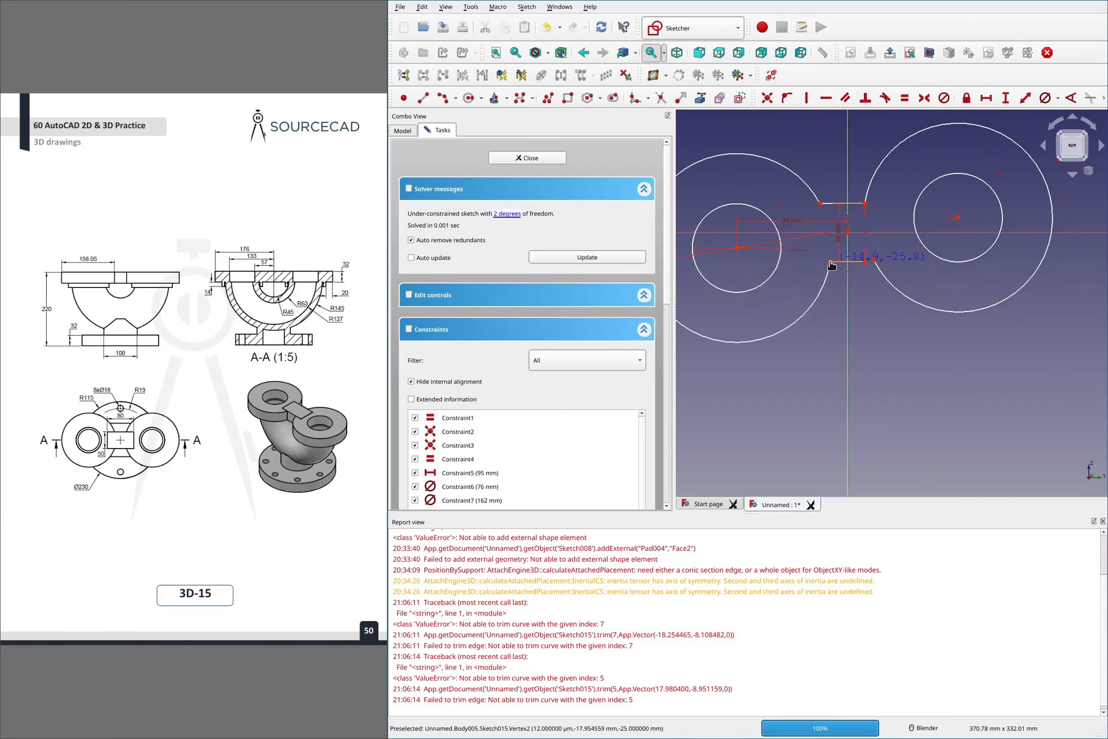
pyautogui.click(865, 261)
pyautogui.click(874, 261)
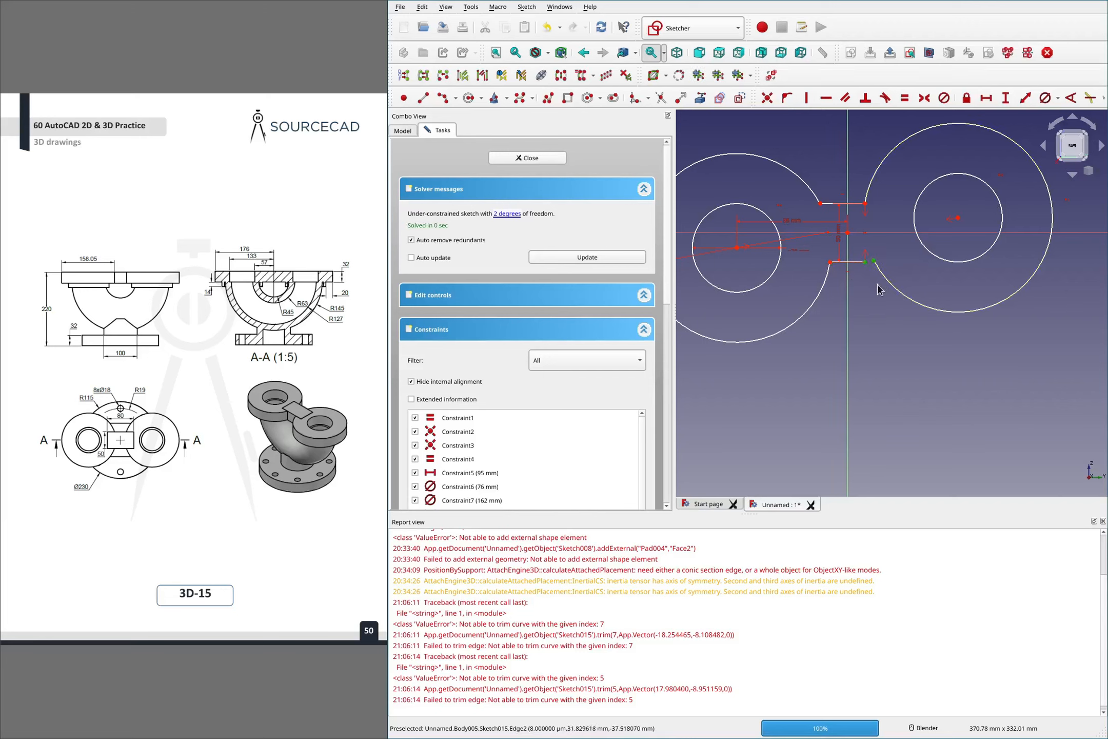
pyautogui.press('c')
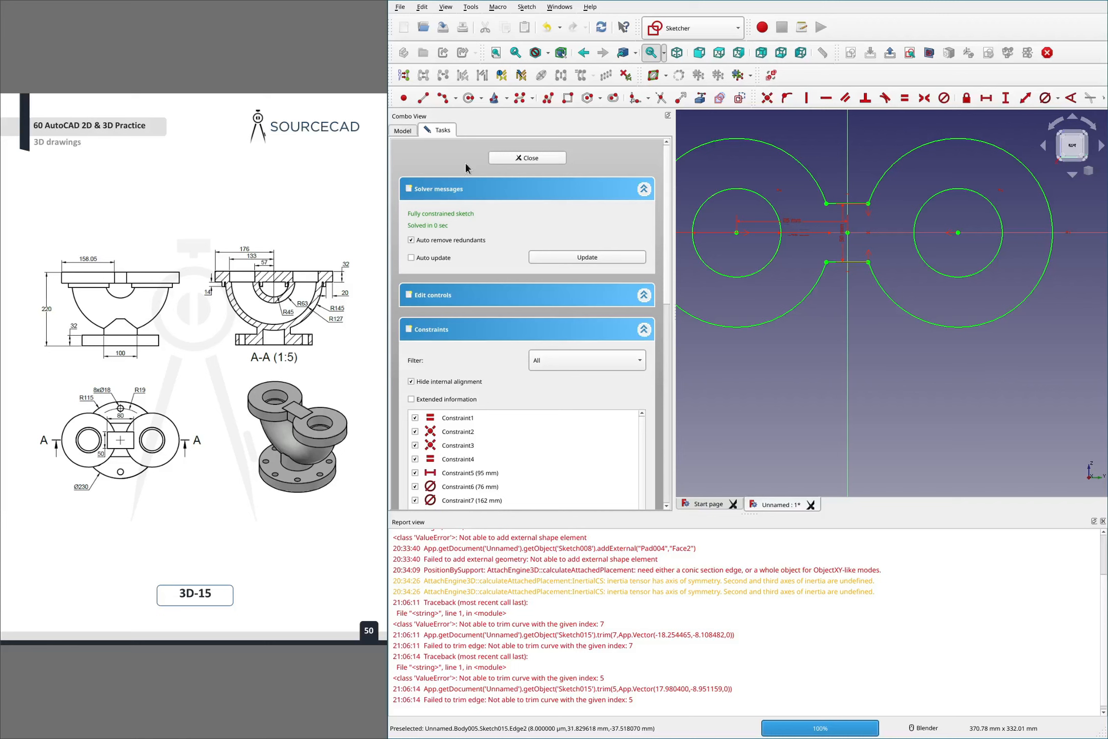
# Finish the sketch and pad the flange and bridge profile to a length of 32 mm
pyautogui.click(528, 158)
pyautogui.scroll(-5, 893, 258)
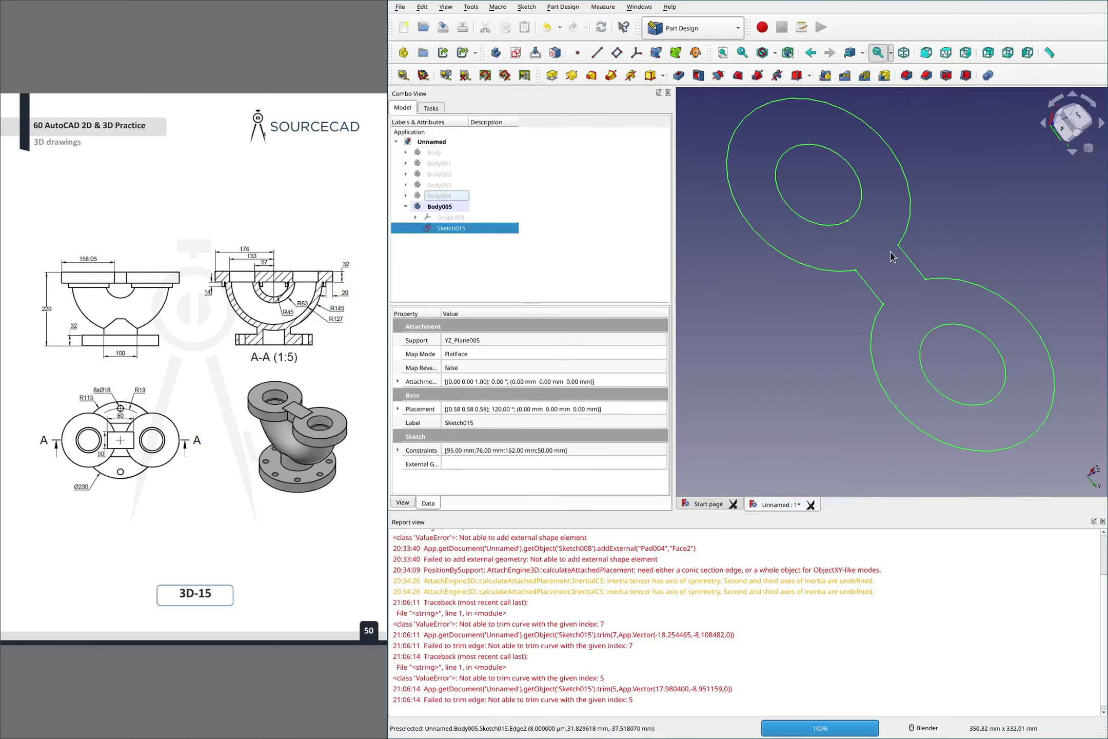
pyautogui.click(552, 75)
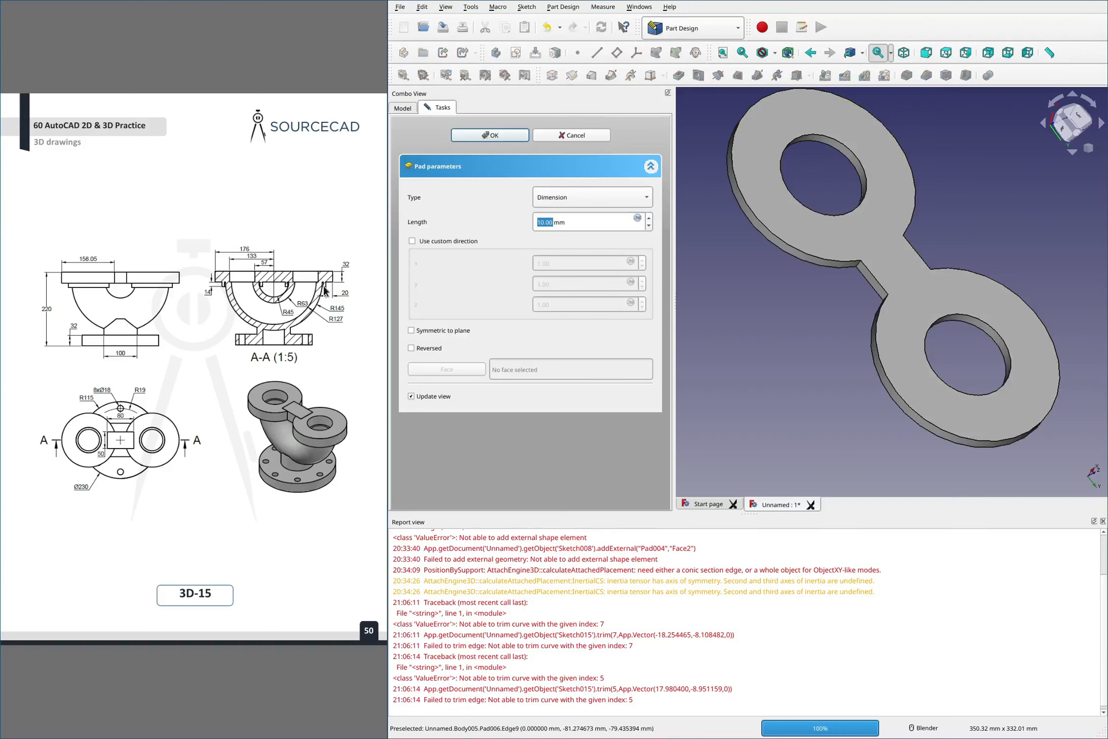
pyautogui.write('32')
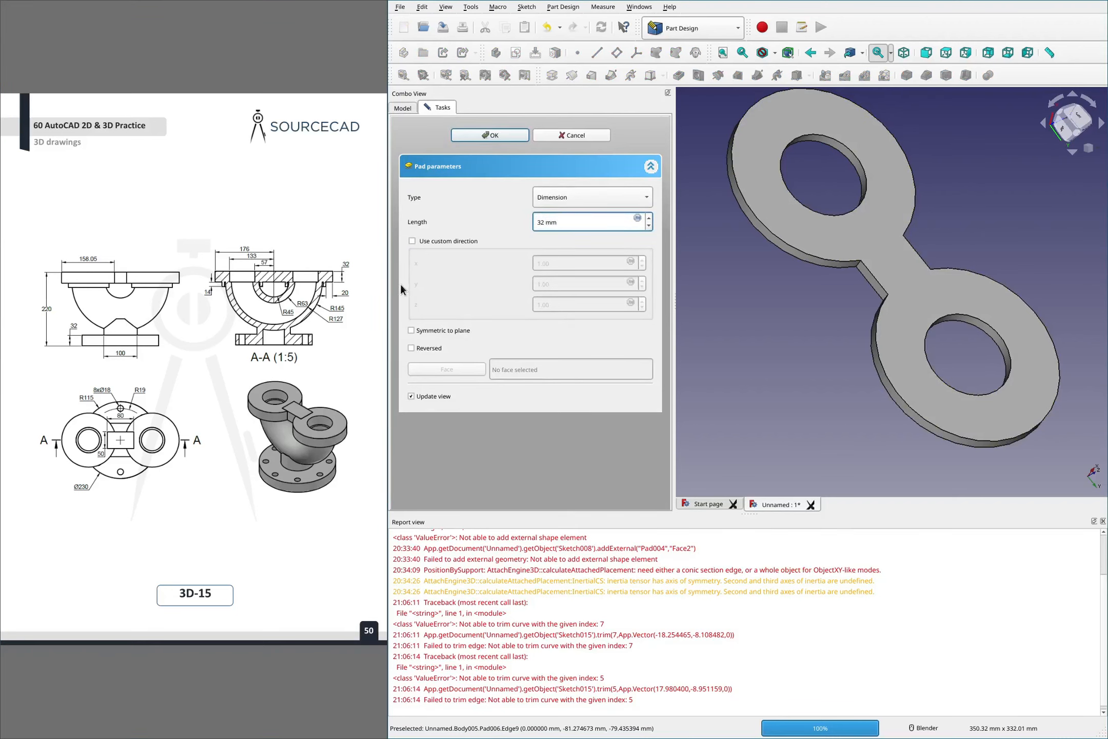
pyautogui.press('Return')
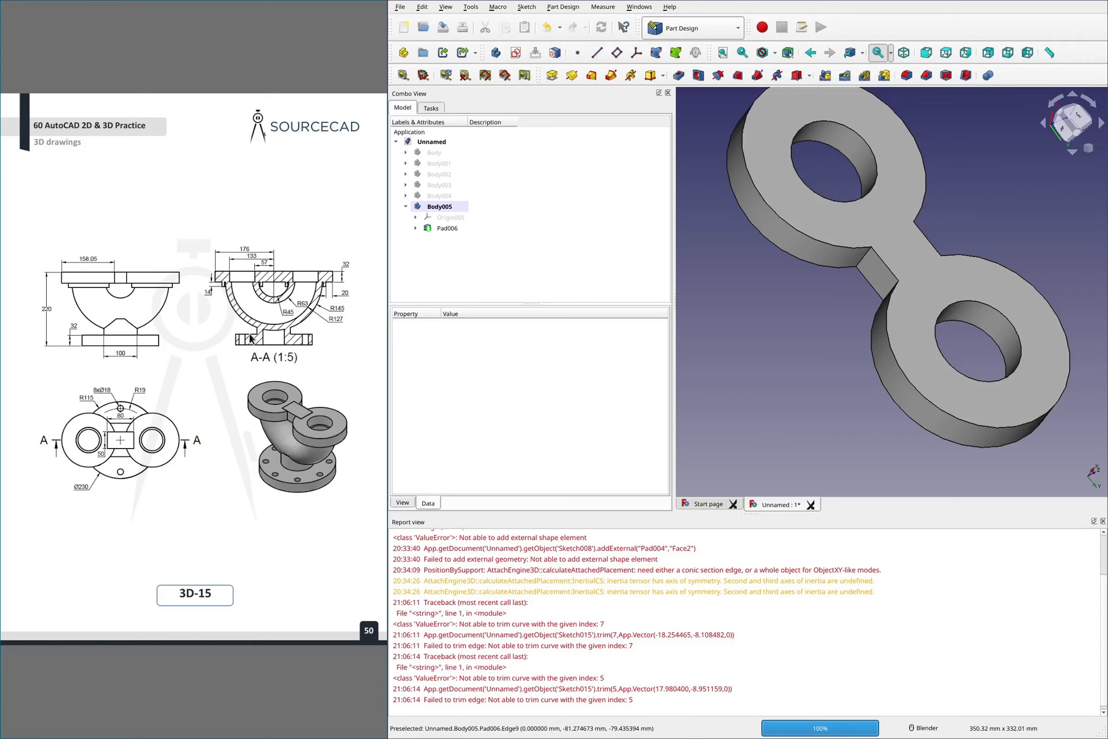
# Mark the base flange, its neck and the curved pipe walls in section A-A and the isometric view, clearing the marks
pyautogui.moveTo(230, 332)
pyautogui.mouseDown()
pyautogui.moveTo(317, 340)
pyautogui.moveTo(231, 335)
pyautogui.moveTo(259, 313)
pyautogui.moveTo(277, 328)
pyautogui.moveTo(296, 319)
pyautogui.moveTo(285, 334)
pyautogui.mouseUp()
pyautogui.moveTo(277, 464)
pyautogui.mouseDown()
pyautogui.moveTo(287, 448)
pyautogui.moveTo(319, 463)
pyautogui.moveTo(276, 460)
pyautogui.moveTo(281, 468)
pyautogui.mouseUp()
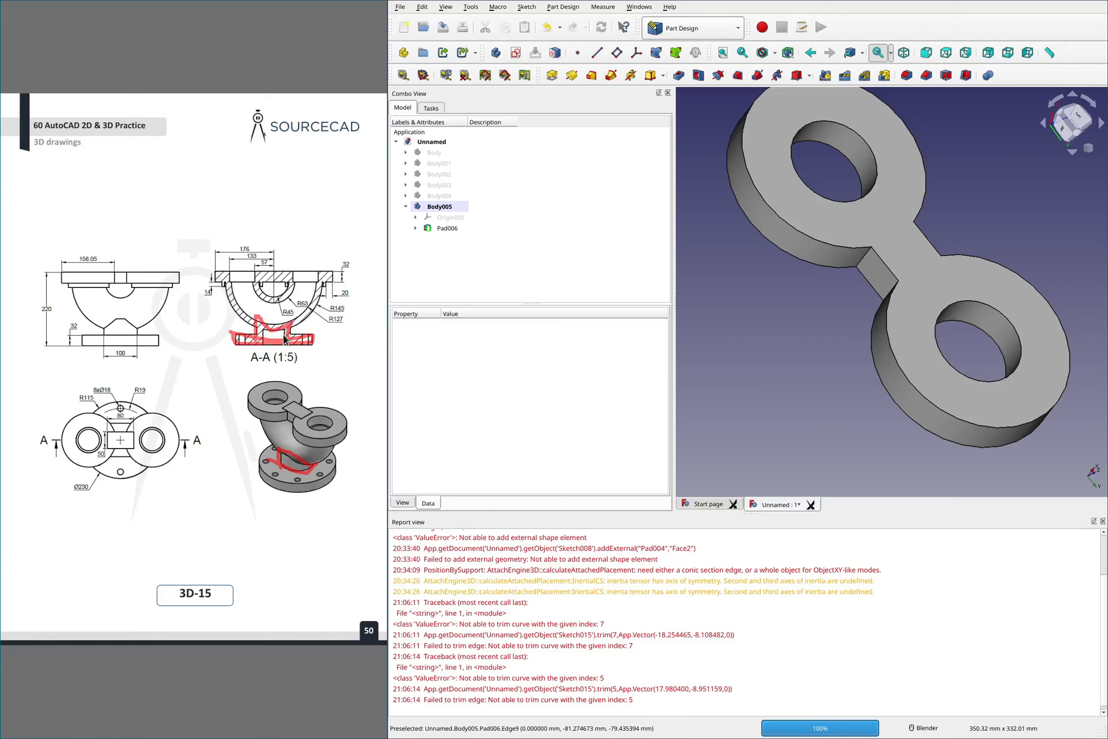
pyautogui.press('Escape')
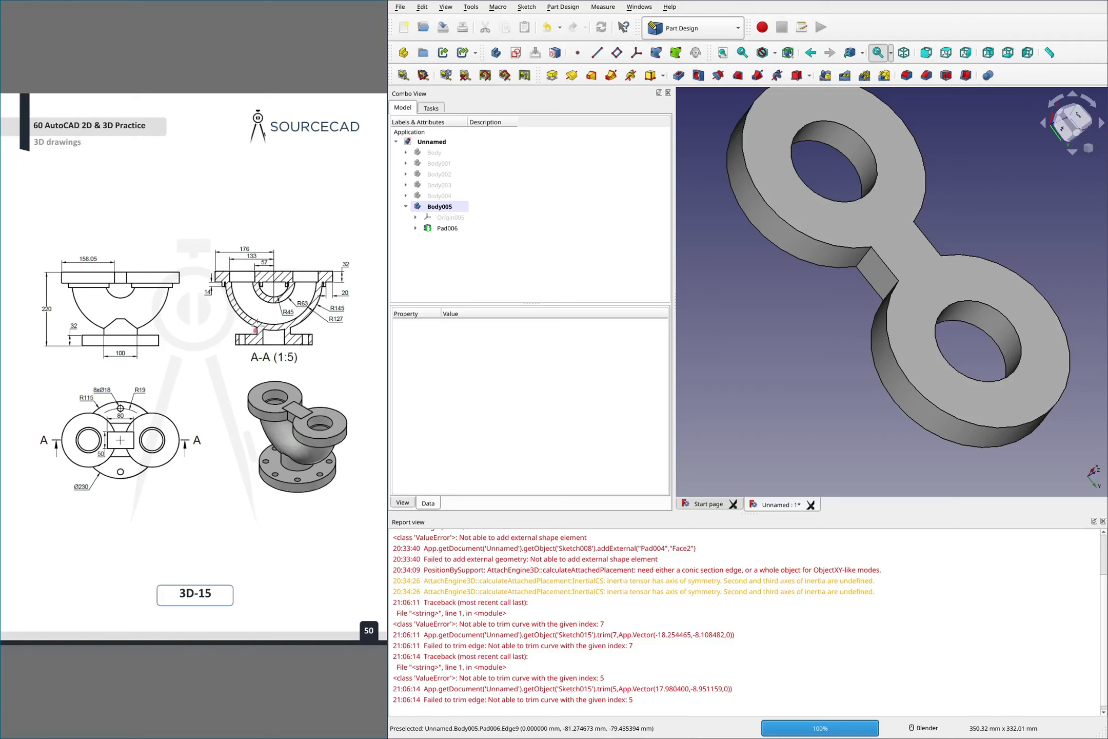
pyautogui.moveTo(255, 331)
pyautogui.mouseDown()
pyautogui.moveTo(274, 314)
pyautogui.moveTo(292, 317)
pyautogui.moveTo(294, 335)
pyautogui.mouseUp()
pyautogui.moveTo(222, 286); pyautogui.dragTo(259, 279)
pyautogui.moveTo(221, 287)
pyautogui.mouseDown()
pyautogui.moveTo(282, 332)
pyautogui.moveTo(323, 286)
pyautogui.moveTo(259, 295)
pyautogui.moveTo(248, 284)
pyautogui.mouseUp()
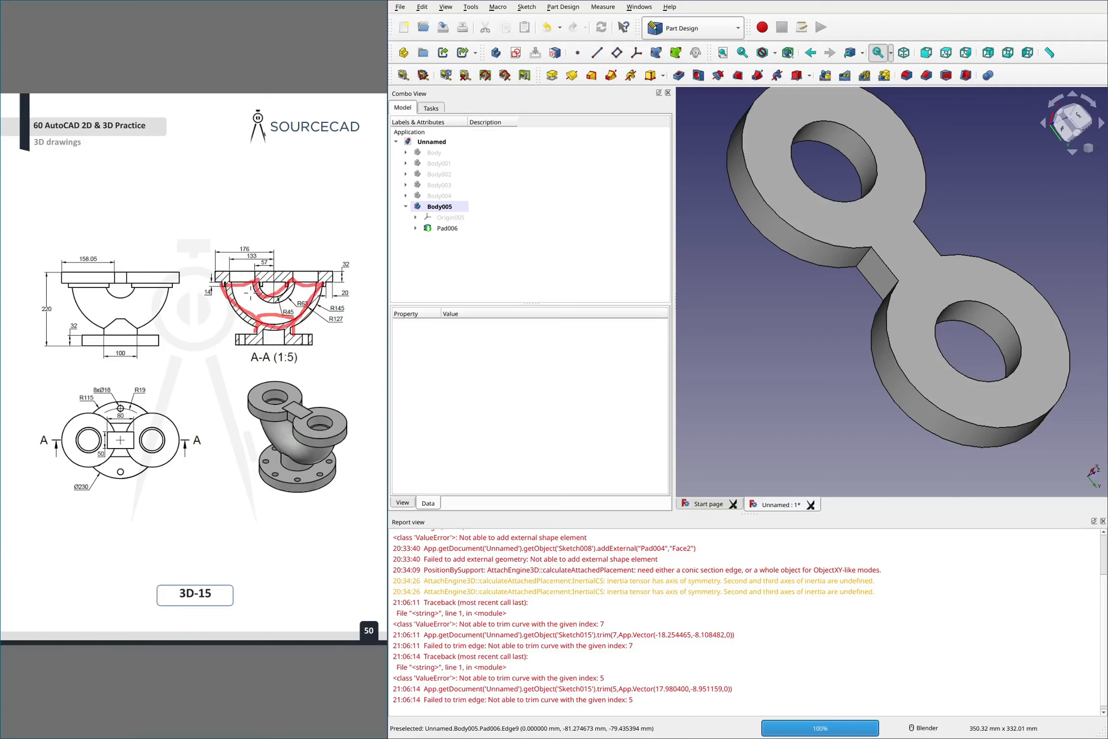
pyautogui.press('e')
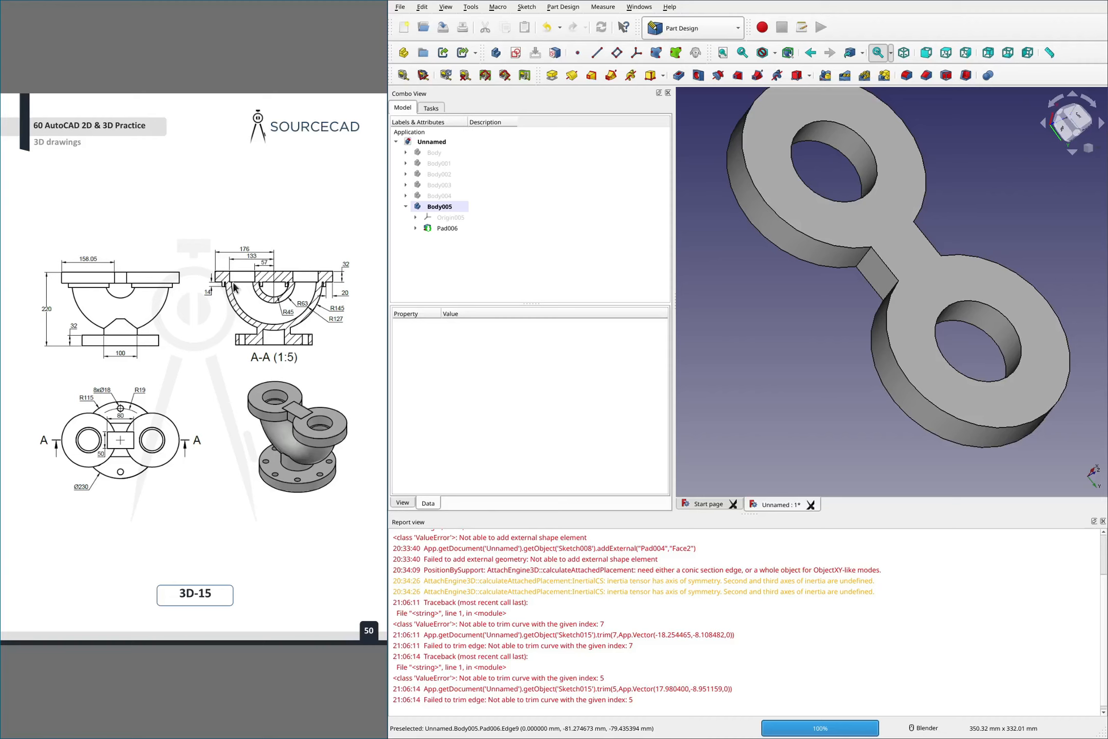
# Mark the pipe's curved outline, the neck and its junction with the base in section A-A and the isometric view, circle the Pad tool, and clear the marks
pyautogui.moveTo(226, 281)
pyautogui.mouseDown()
pyautogui.moveTo(243, 306)
pyautogui.moveTo(292, 325)
pyautogui.moveTo(325, 281)
pyautogui.mouseUp()
pyautogui.moveTo(260, 342)
pyautogui.mouseDown()
pyautogui.moveTo(265, 322)
pyautogui.moveTo(287, 339)
pyautogui.moveTo(265, 343)
pyautogui.moveTo(260, 331)
pyautogui.mouseUp()
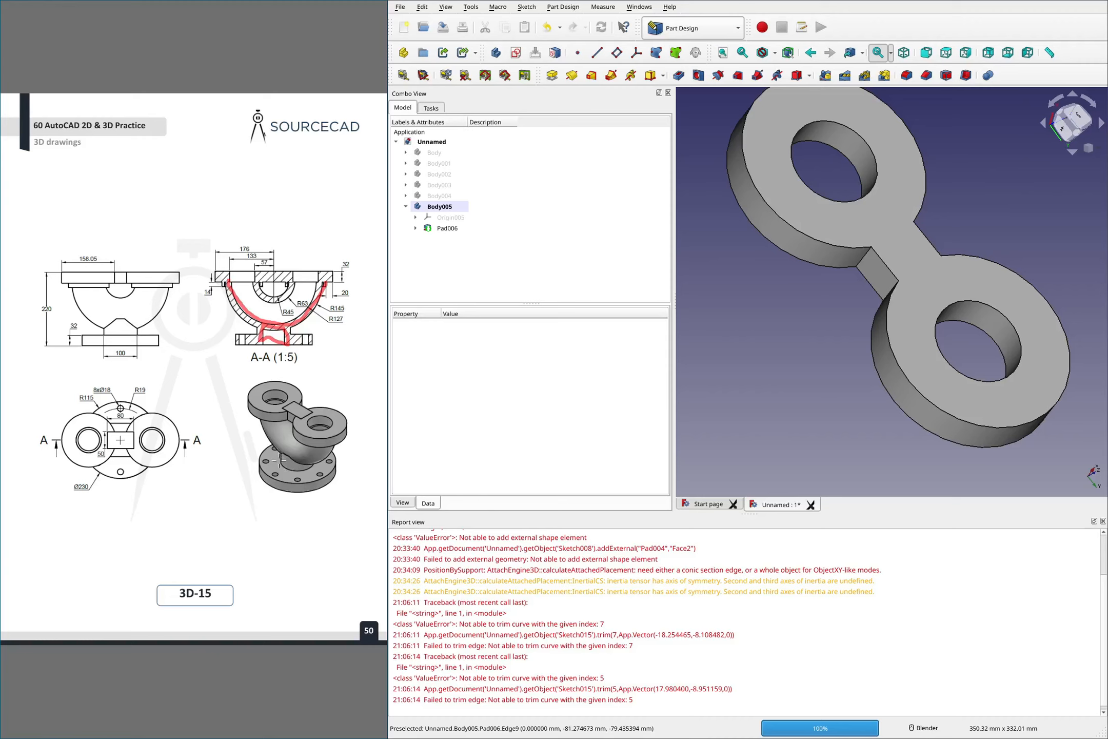
pyautogui.moveTo(280, 458)
pyautogui.mouseDown()
pyautogui.moveTo(314, 479)
pyautogui.moveTo(323, 460)
pyautogui.moveTo(274, 452)
pyautogui.moveTo(303, 466)
pyautogui.moveTo(265, 430)
pyautogui.moveTo(276, 446)
pyautogui.mouseUp()
pyautogui.moveTo(559, 66); pyautogui.dragTo(549, 58)
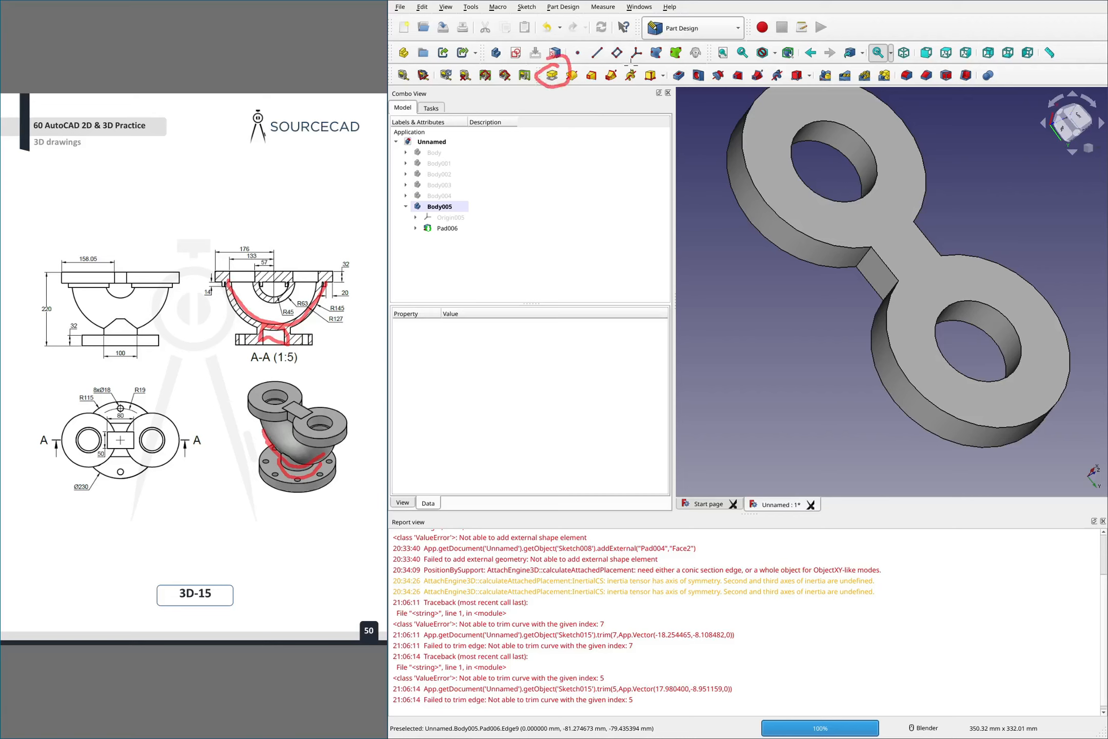
pyautogui.press('e')
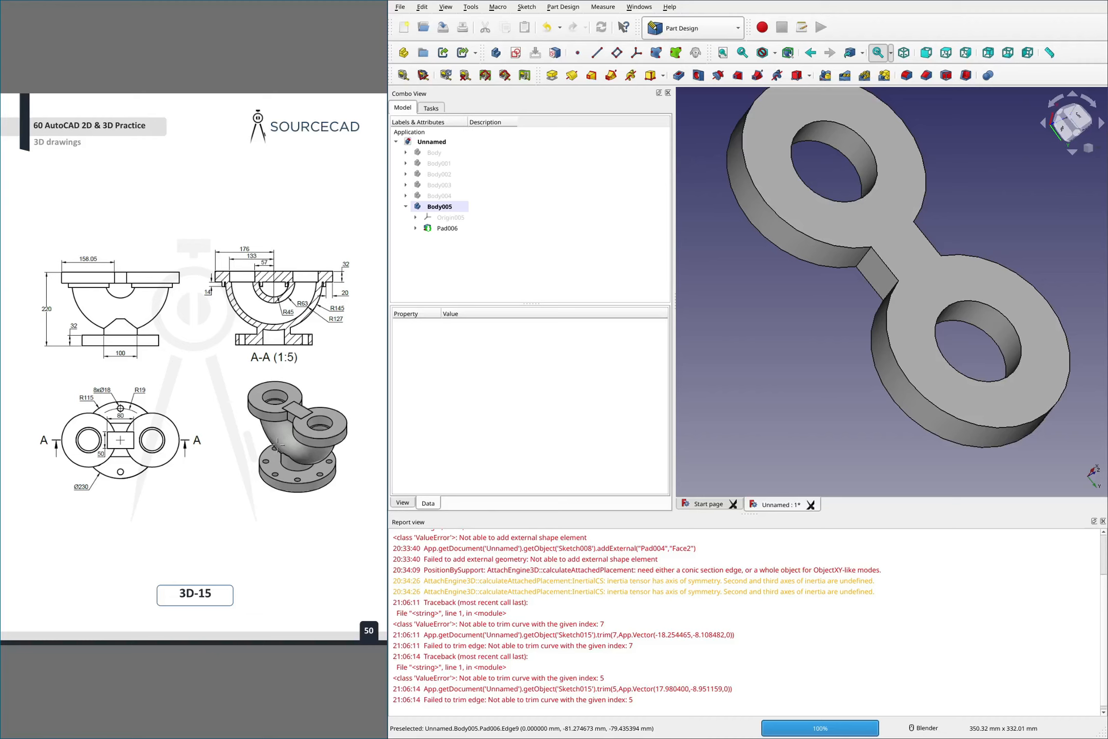
pyautogui.moveTo(275, 446)
pyautogui.mouseDown()
pyautogui.moveTo(310, 470)
pyautogui.moveTo(325, 435)
pyautogui.moveTo(275, 446)
pyautogui.moveTo(281, 458)
pyautogui.mouseUp()
pyautogui.hotkey('shift', 'F9')
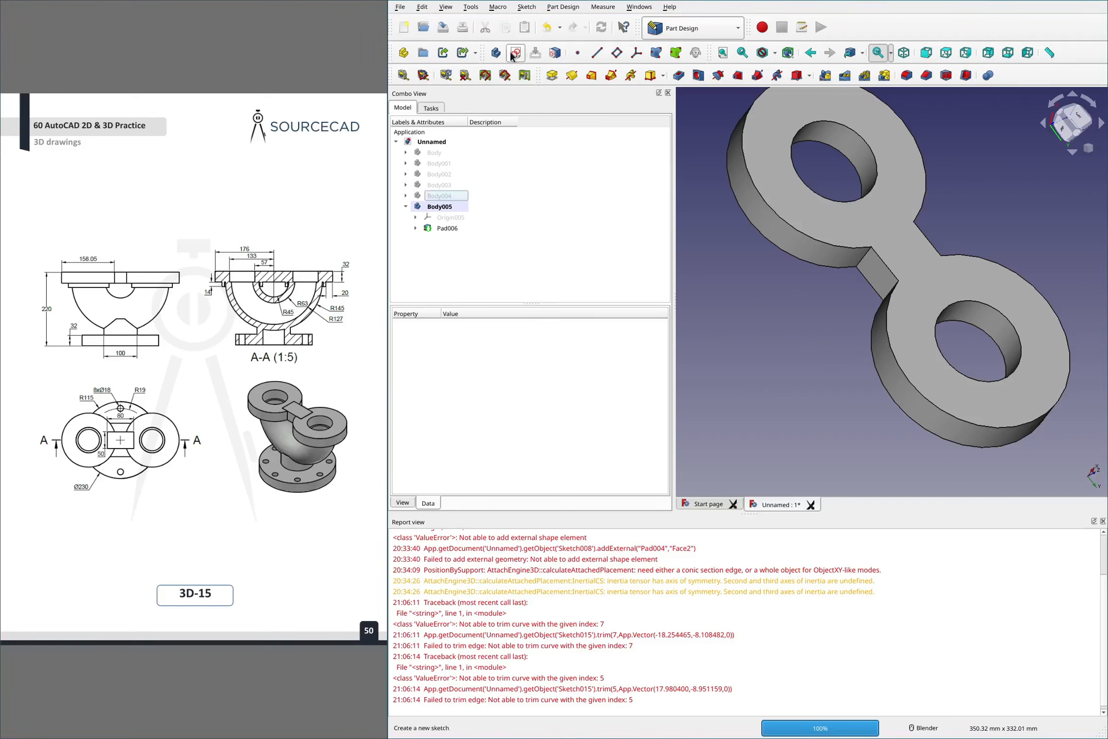
# Create a datum plane attached to the flange plate's upper face with a z-direction offset of -220 mm
pyautogui.click(616, 53)
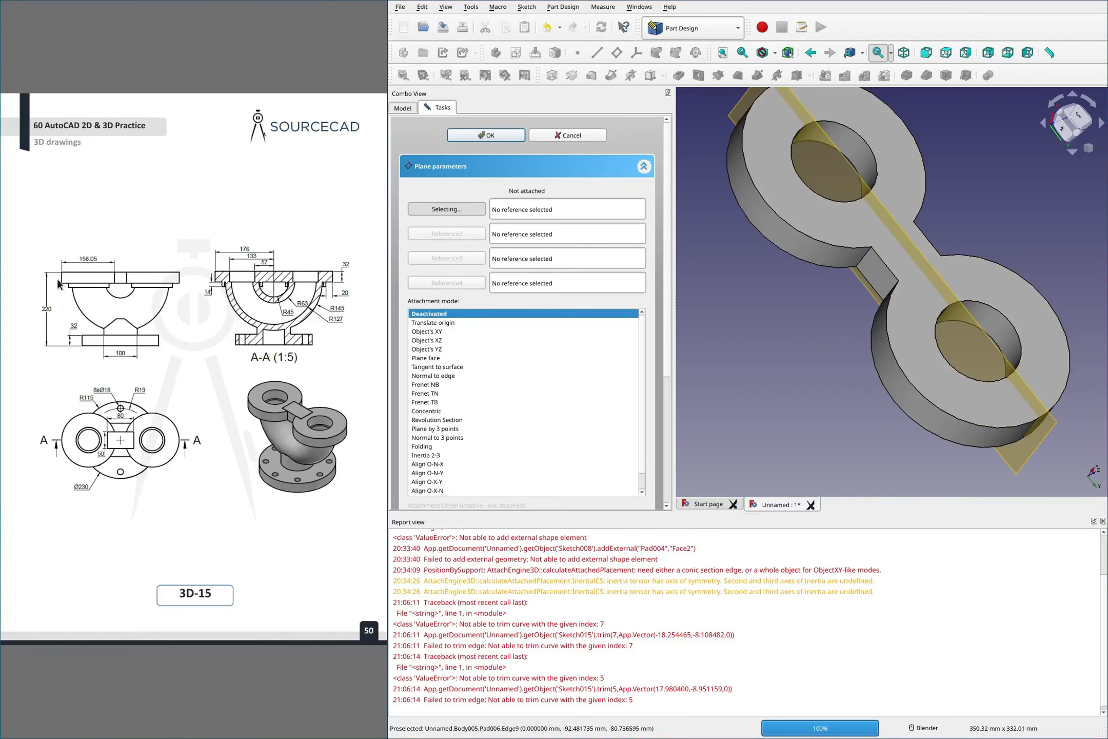
pyautogui.click(825, 227)
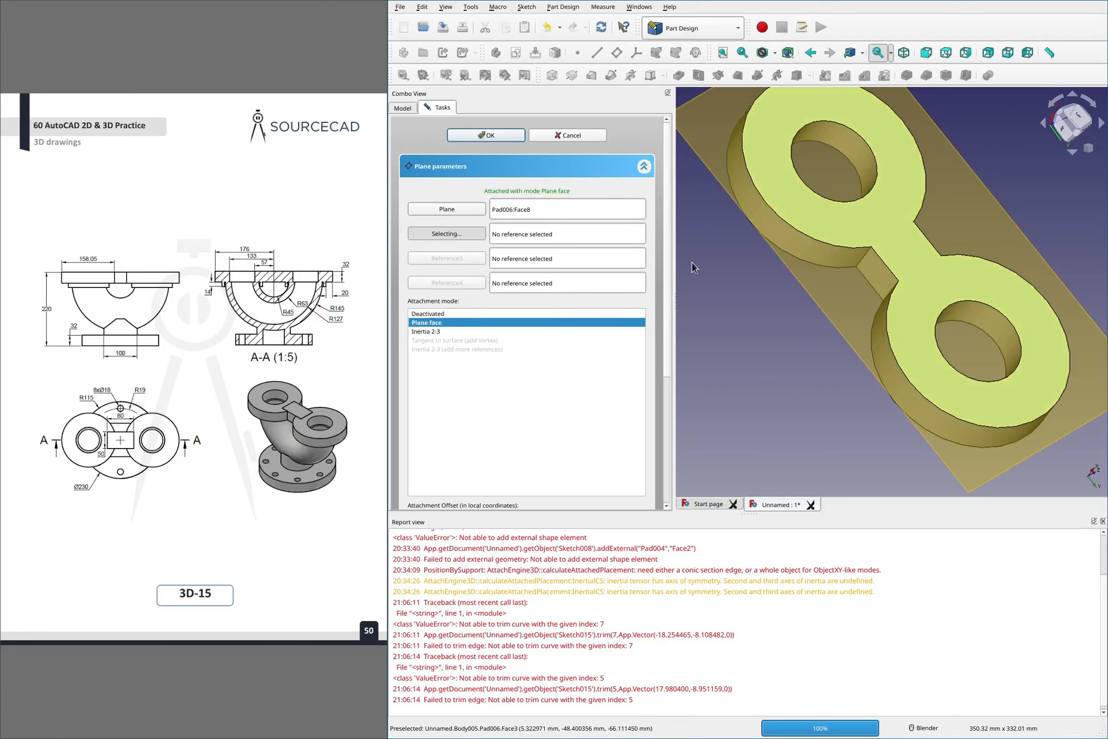
pyautogui.scroll(-5, 655, 340)
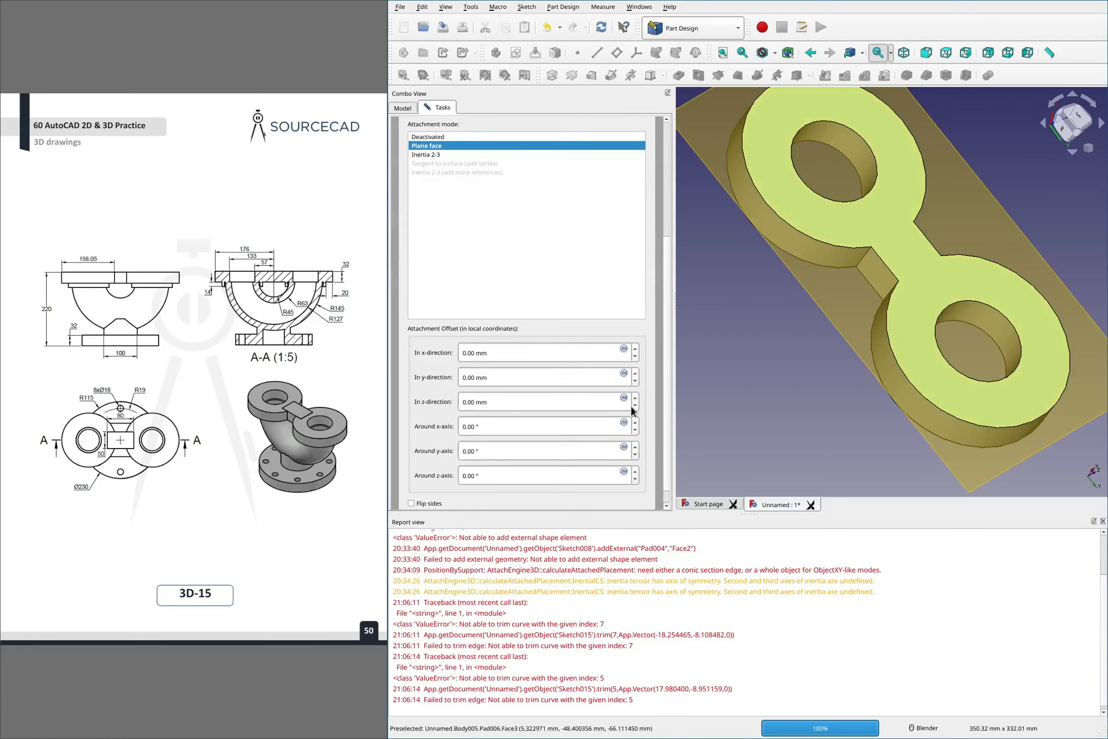
pyautogui.click(634, 406)
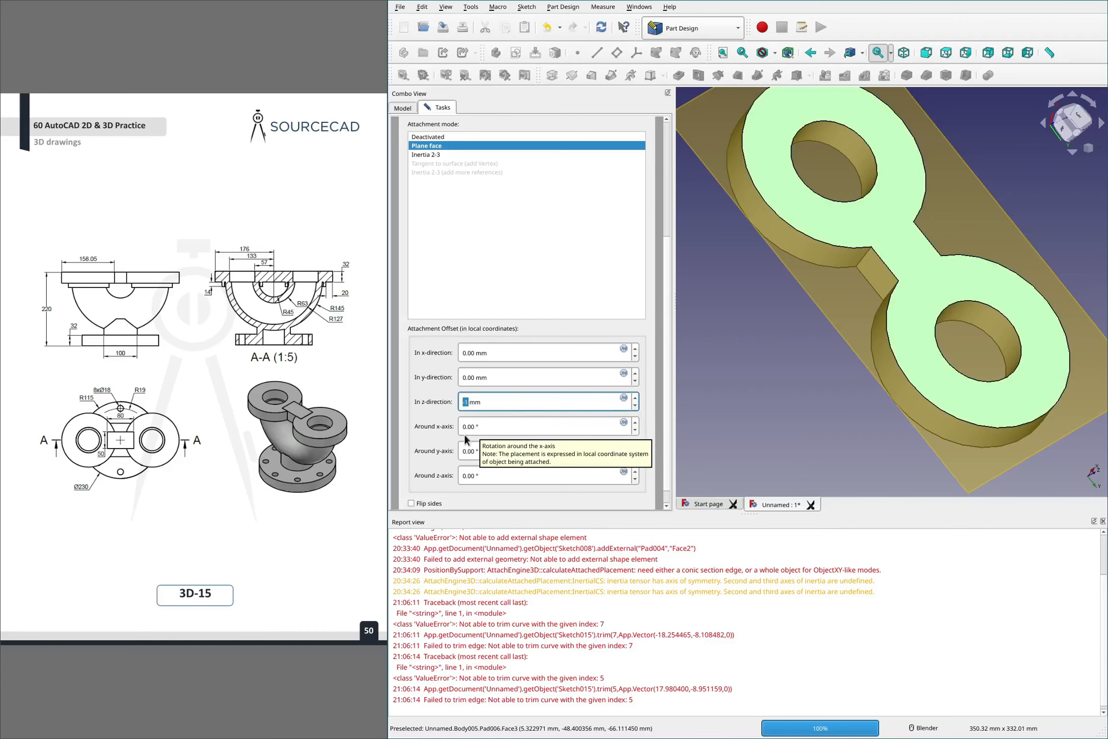
pyautogui.moveTo(506, 408); pyautogui.dragTo(387, 395)
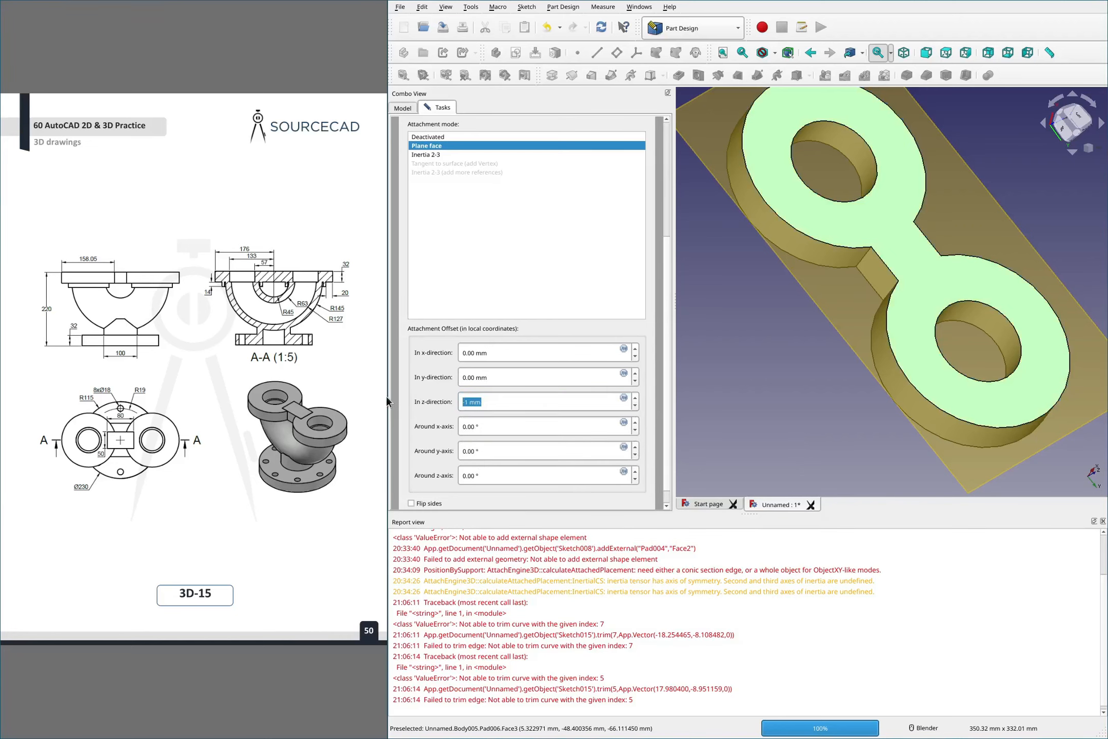
pyautogui.press('-')
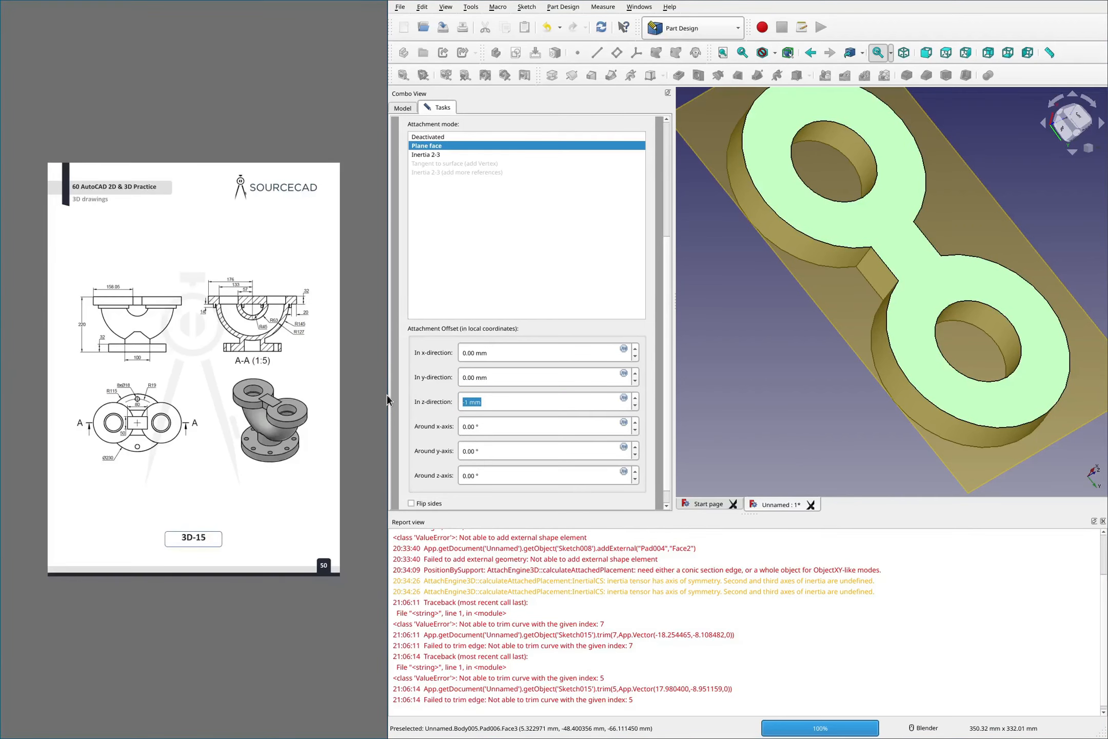
pyautogui.moveTo(502, 399); pyautogui.dragTo(393, 392)
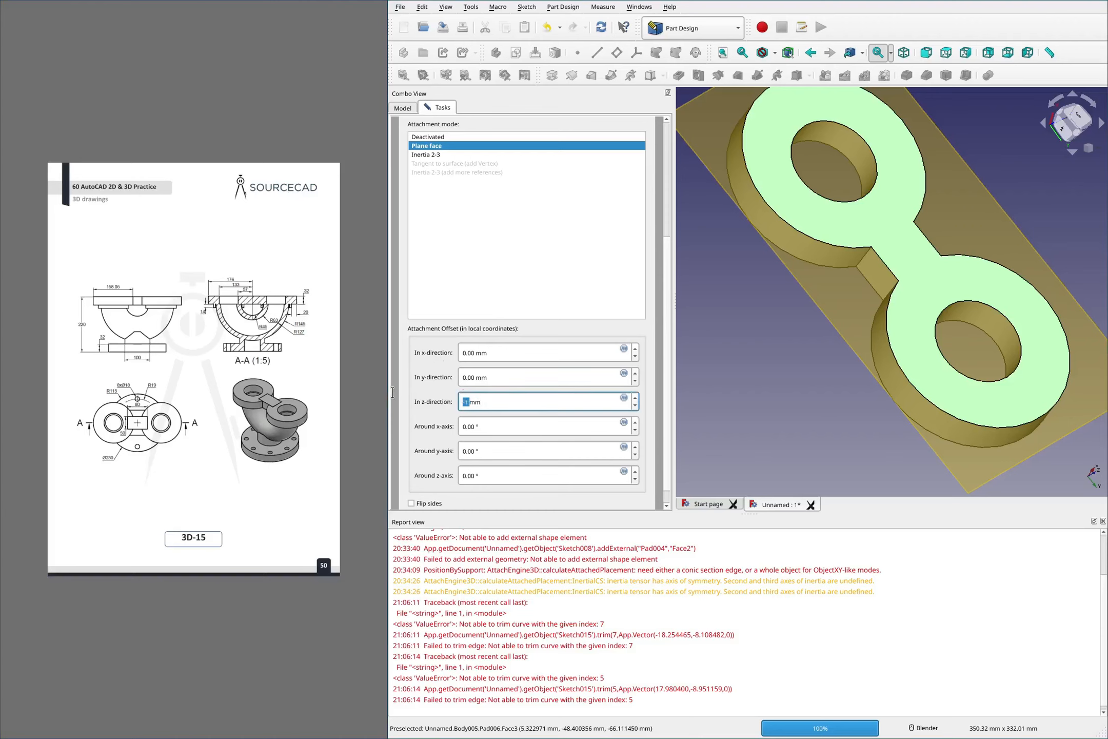
pyautogui.moveTo(495, 396); pyautogui.dragTo(455, 404)
pyautogui.write('-220')
pyautogui.press('Return')
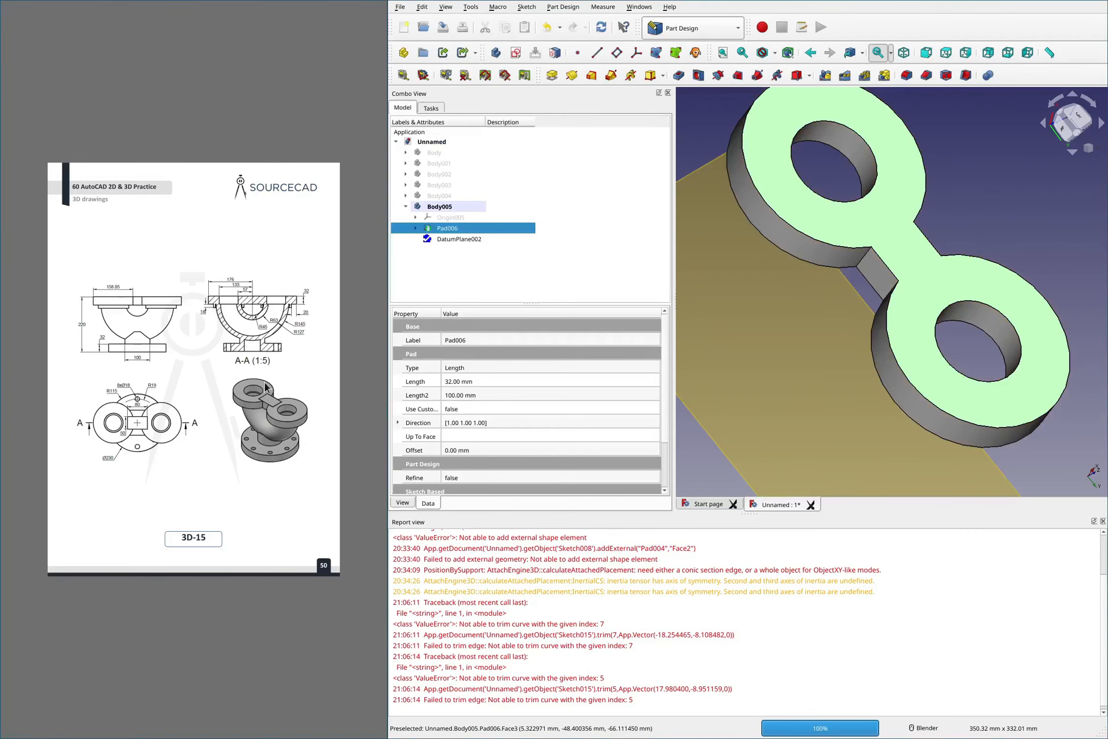
# Inspect the offset datum plane against the flange plate and hide the plane
pyautogui.scroll(2, 265, 388)
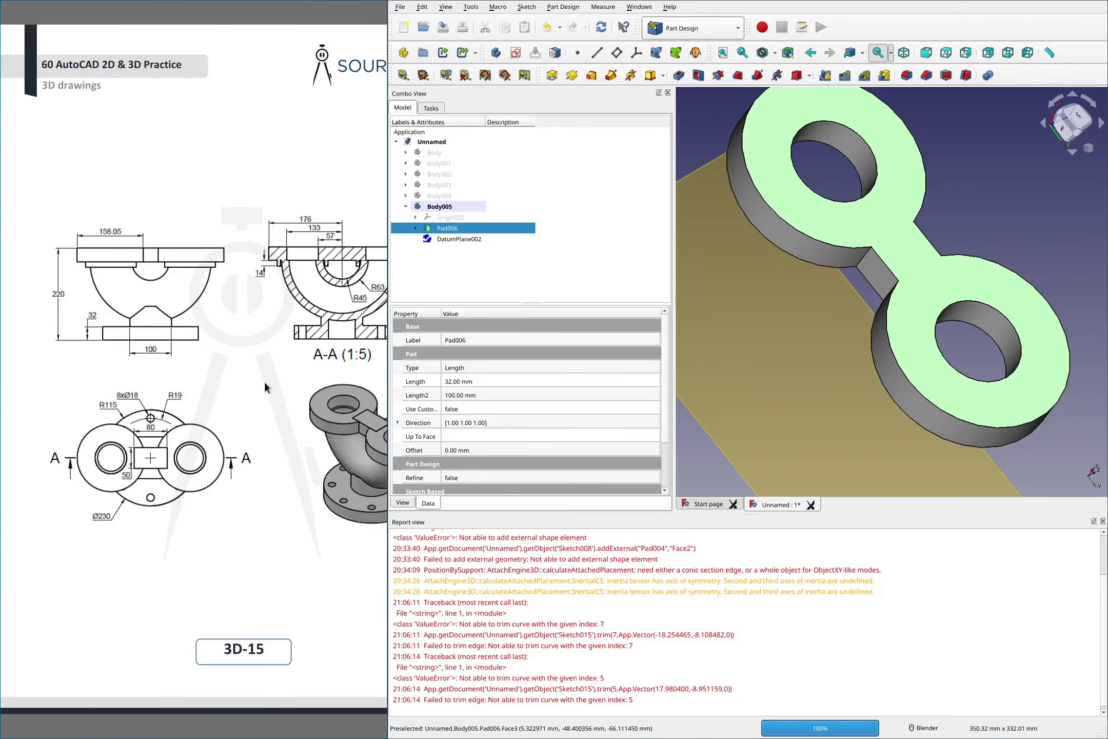
pyautogui.scroll(-1, 264, 382)
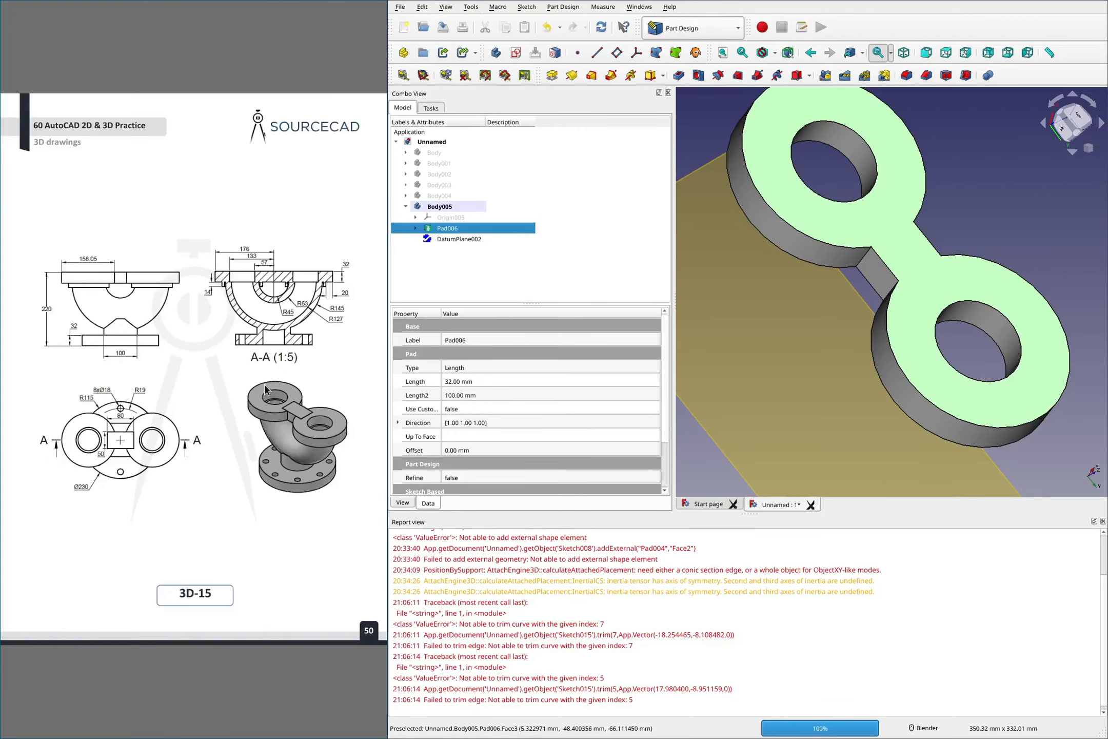
pyautogui.click(969, 215)
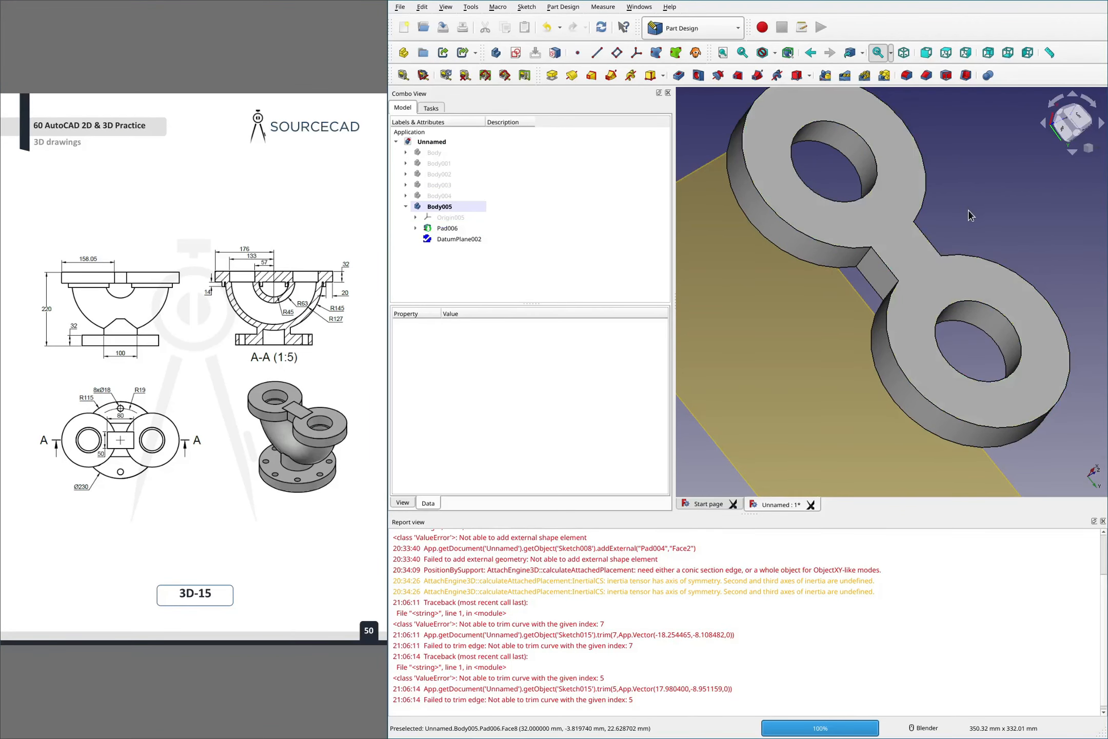
pyautogui.moveTo(960, 179); pyautogui.dragTo(909, 279, button='middle')
pyautogui.click(907, 283)
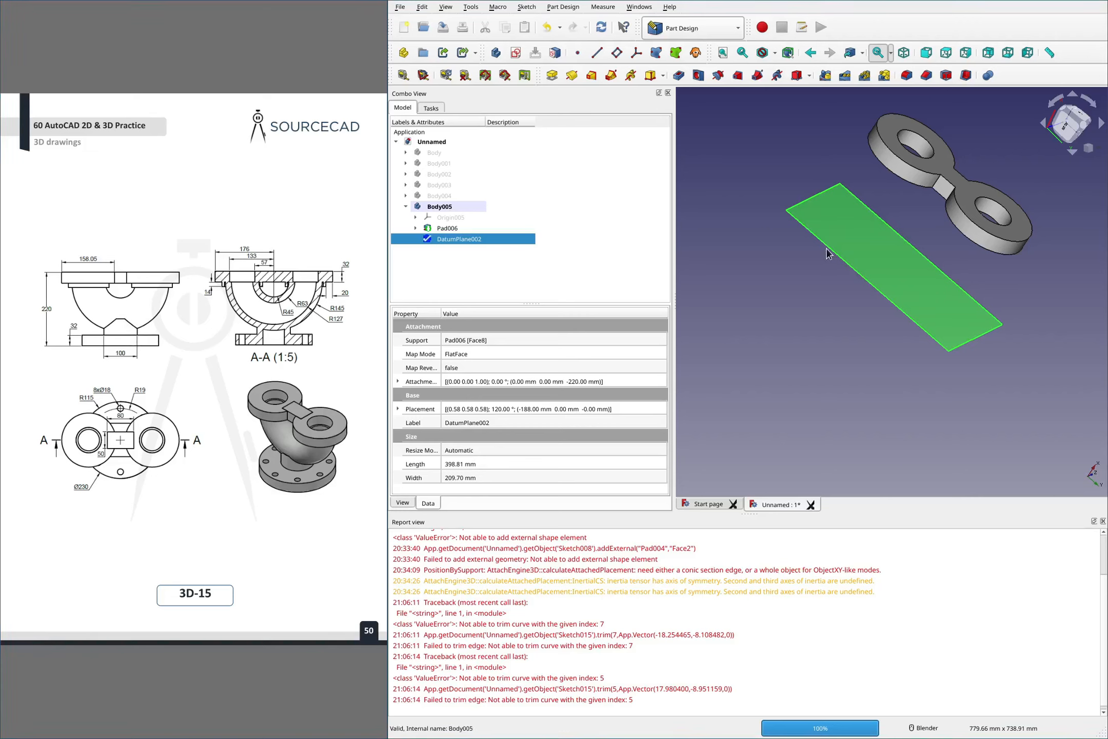
pyautogui.click(918, 241)
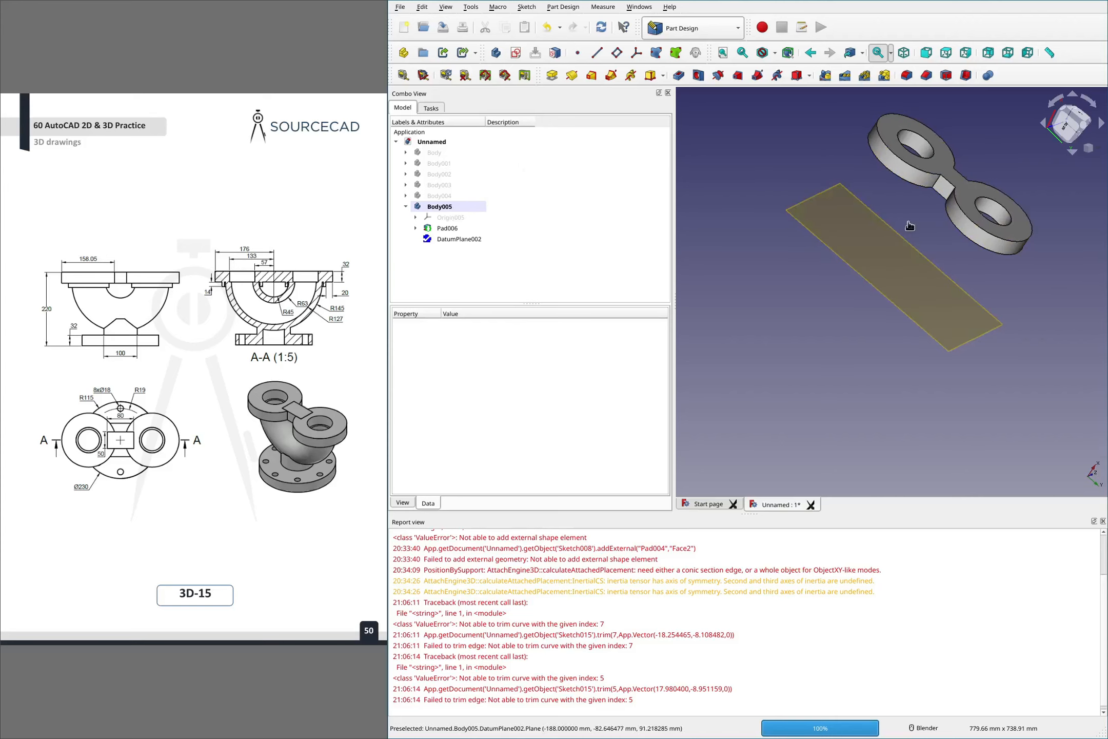
pyautogui.click(459, 238)
pyautogui.press('space')
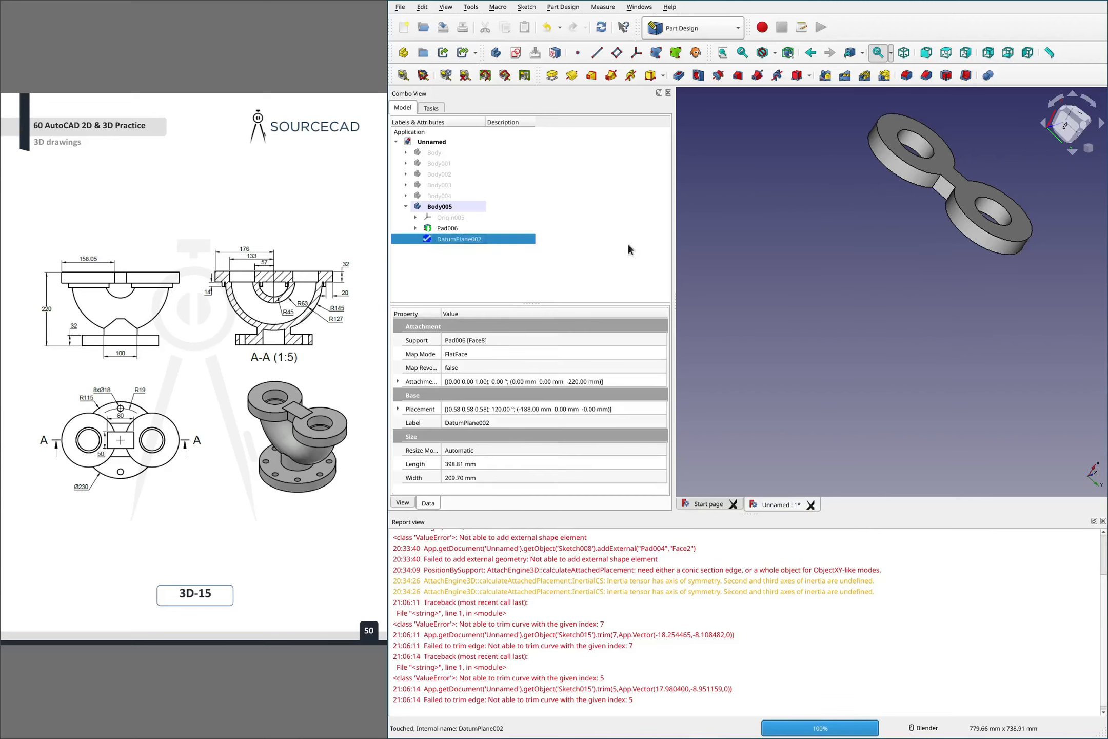
# Mark the thin collar under the flange in the front view and the curved pipe walls in section A-A
pyautogui.middleClick(899, 278)
pyautogui.moveTo(954, 276); pyautogui.dragTo(990, 257, button='middle')
pyautogui.scroll(5, 869, 200)
pyautogui.scroll(-2, 837, 215)
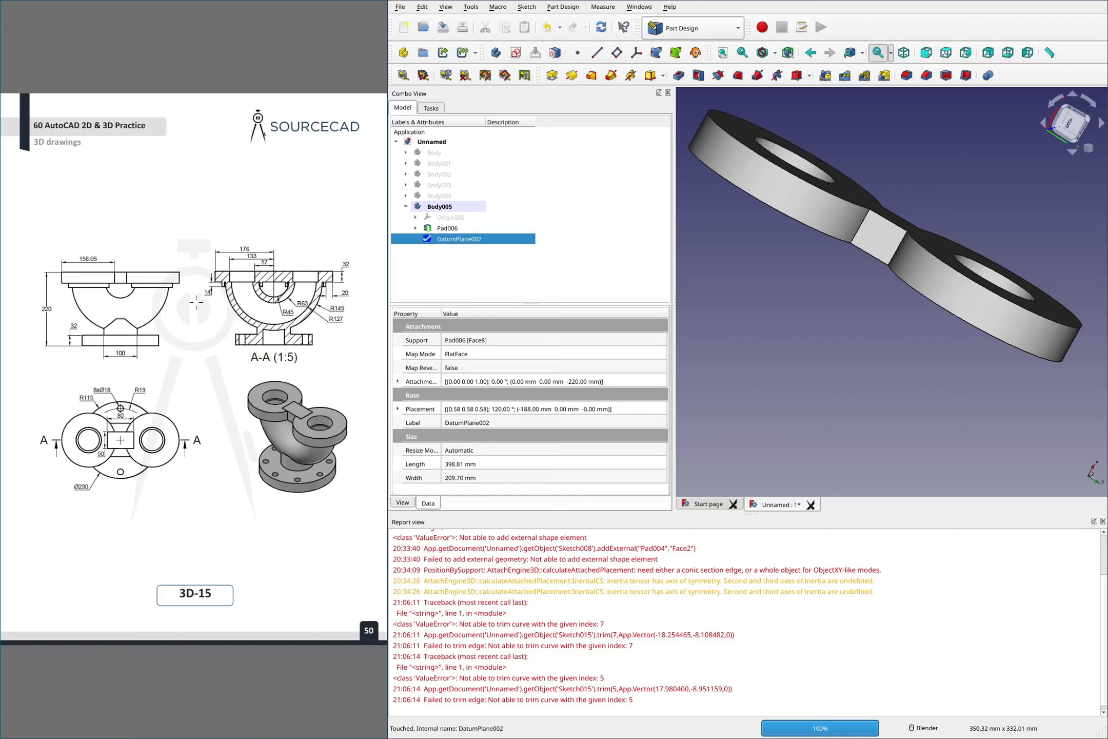
pyautogui.moveTo(64, 281)
pyautogui.mouseDown()
pyautogui.moveTo(112, 290)
pyautogui.moveTo(97, 282)
pyautogui.moveTo(120, 280)
pyautogui.mouseUp()
pyautogui.moveTo(224, 279)
pyautogui.mouseDown()
pyautogui.moveTo(250, 325)
pyautogui.moveTo(269, 328)
pyautogui.moveTo(221, 277)
pyautogui.moveTo(247, 319)
pyautogui.mouseUp()
pyautogui.moveTo(328, 279); pyautogui.dragTo(282, 328)
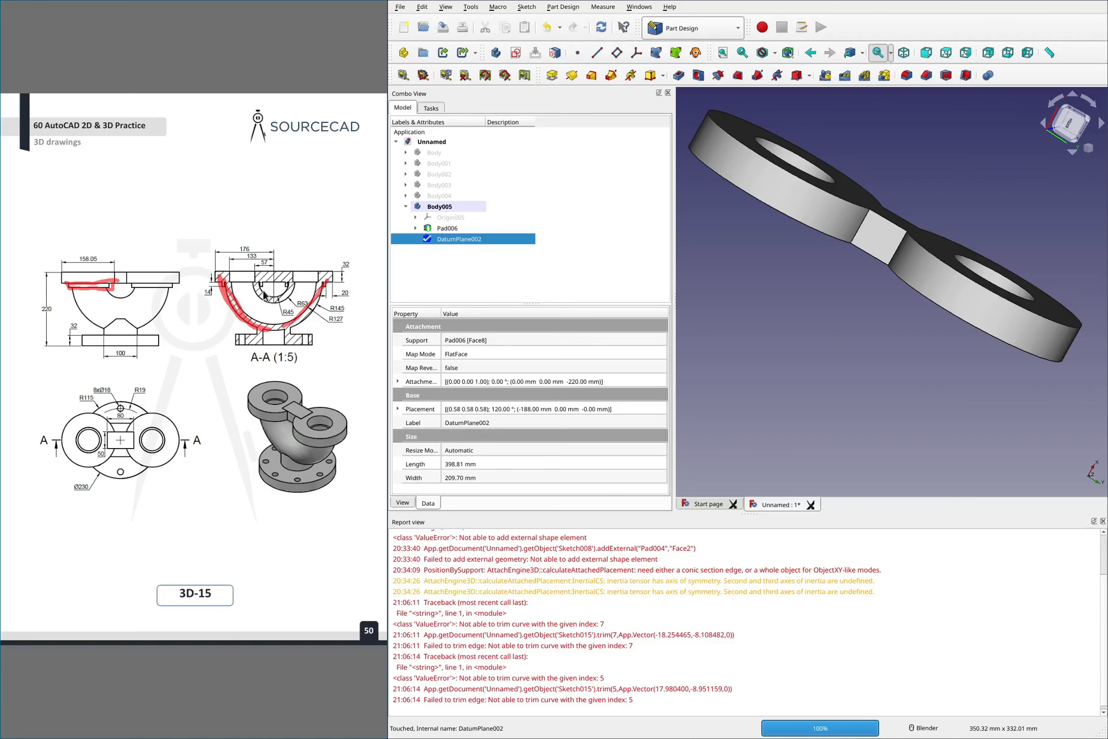
# Examine section A-A closely, mark where the collars meet the pipe walls beneath the flanges, and clear the marks
pyautogui.keyDown('ctrl'); pyautogui.scroll(5, 264, 294); pyautogui.keyUp('ctrl')
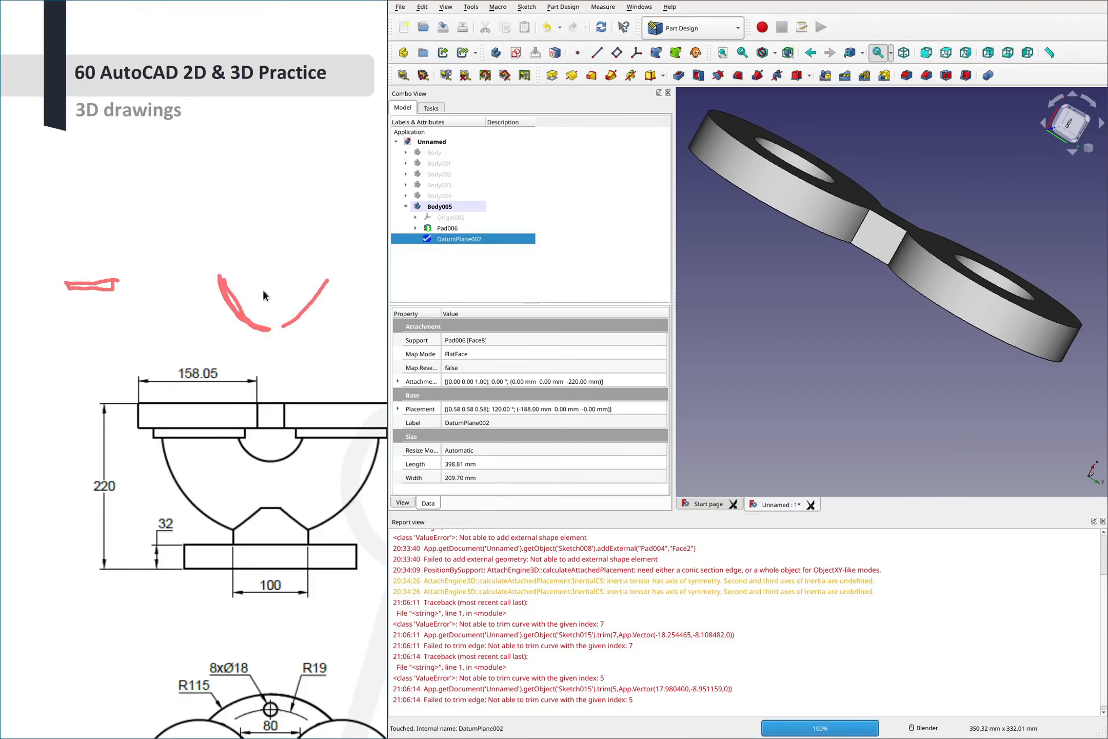
pyautogui.hscroll(3, 264, 295)
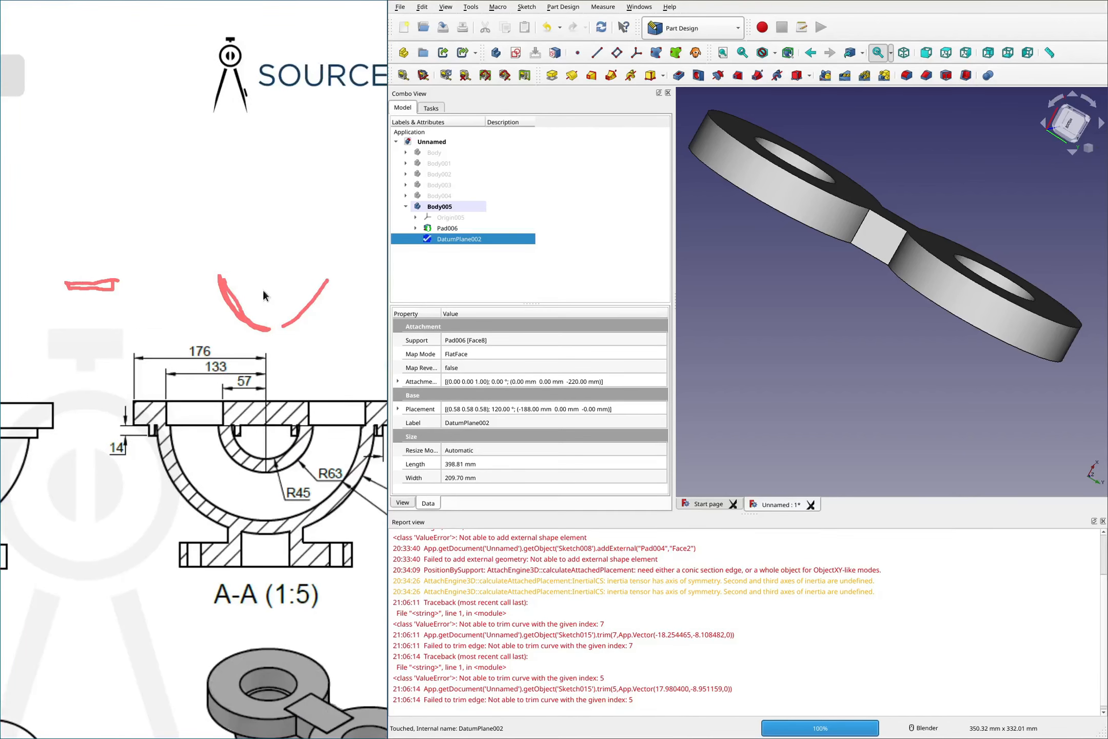
pyautogui.keyDown('ctrl'); pyautogui.scroll(-3, 263, 295); pyautogui.keyUp('ctrl')
pyautogui.keyDown('ctrl'); pyautogui.scroll(6, 263, 295); pyautogui.keyUp('ctrl')
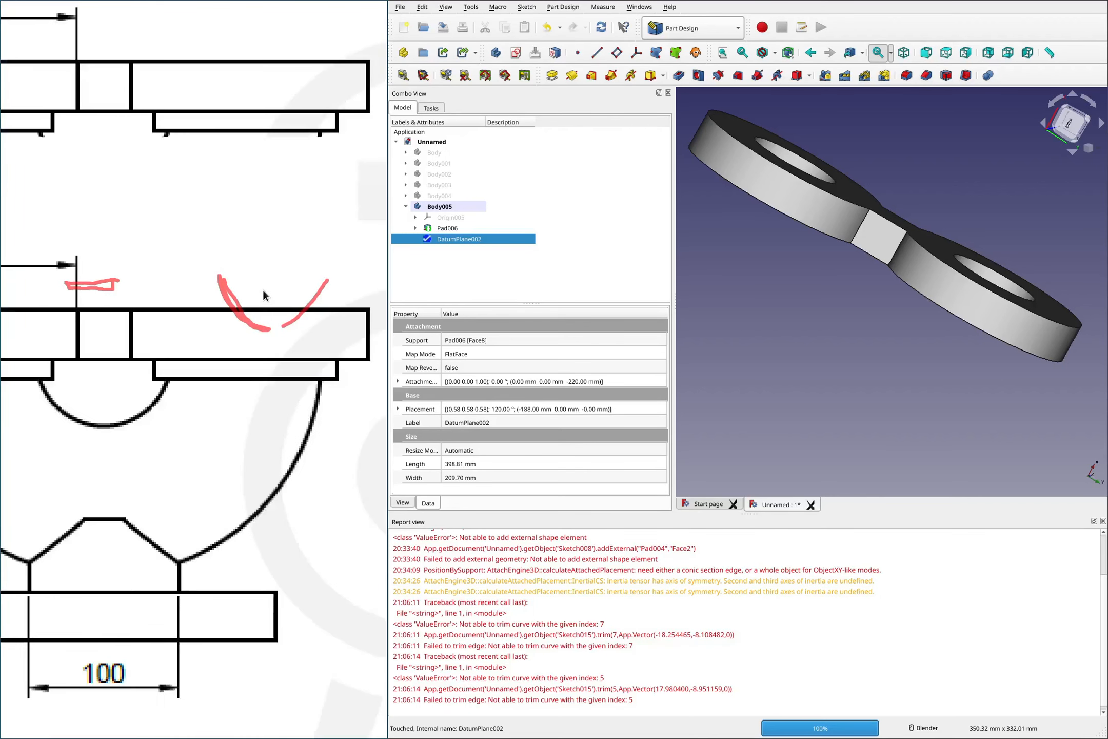
pyautogui.keyDown('ctrl'); pyautogui.scroll(-3, 263, 295); pyautogui.keyUp('ctrl')
pyautogui.keyDown('ctrl'); pyautogui.scroll(4, 263, 295); pyautogui.keyUp('ctrl')
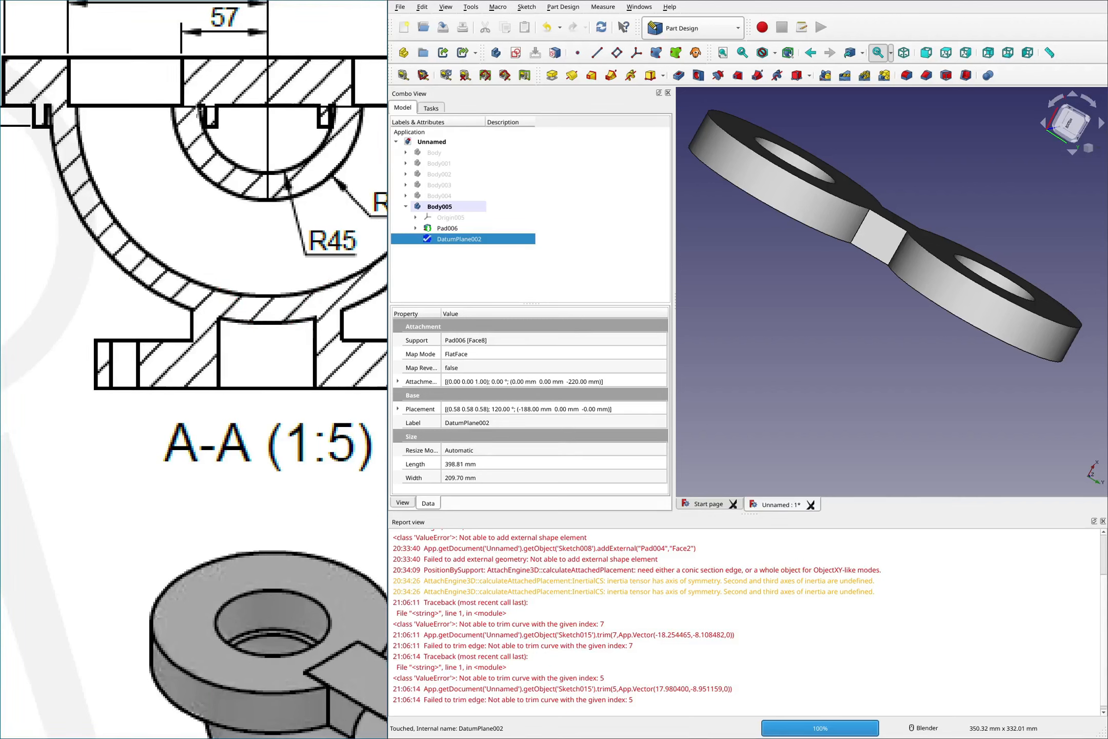
pyautogui.moveTo(47, 102)
pyautogui.mouseDown()
pyautogui.moveTo(50, 134)
pyautogui.moveTo(48, 126)
pyautogui.mouseUp()
pyautogui.moveTo(199, 103)
pyautogui.mouseDown()
pyautogui.moveTo(202, 126)
pyautogui.moveTo(199, 103)
pyautogui.mouseUp()
pyautogui.moveTo(330, 109)
pyautogui.mouseDown()
pyautogui.moveTo(336, 142)
pyautogui.moveTo(329, 96)
pyautogui.mouseUp()
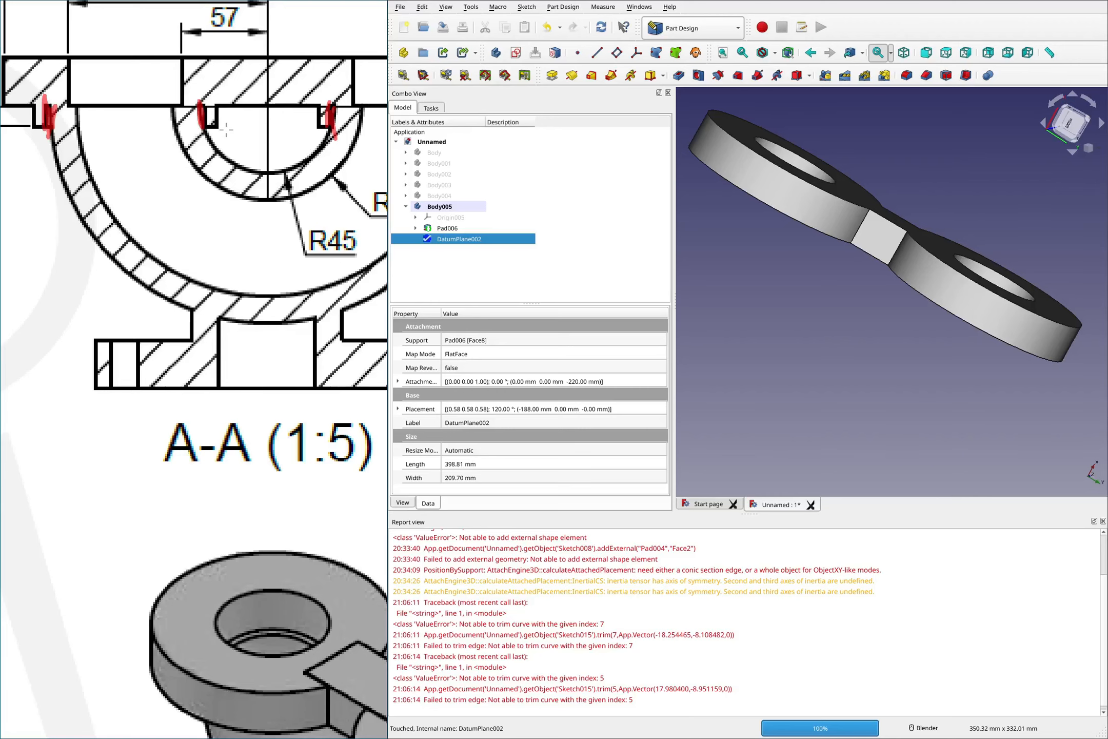
pyautogui.press('e')
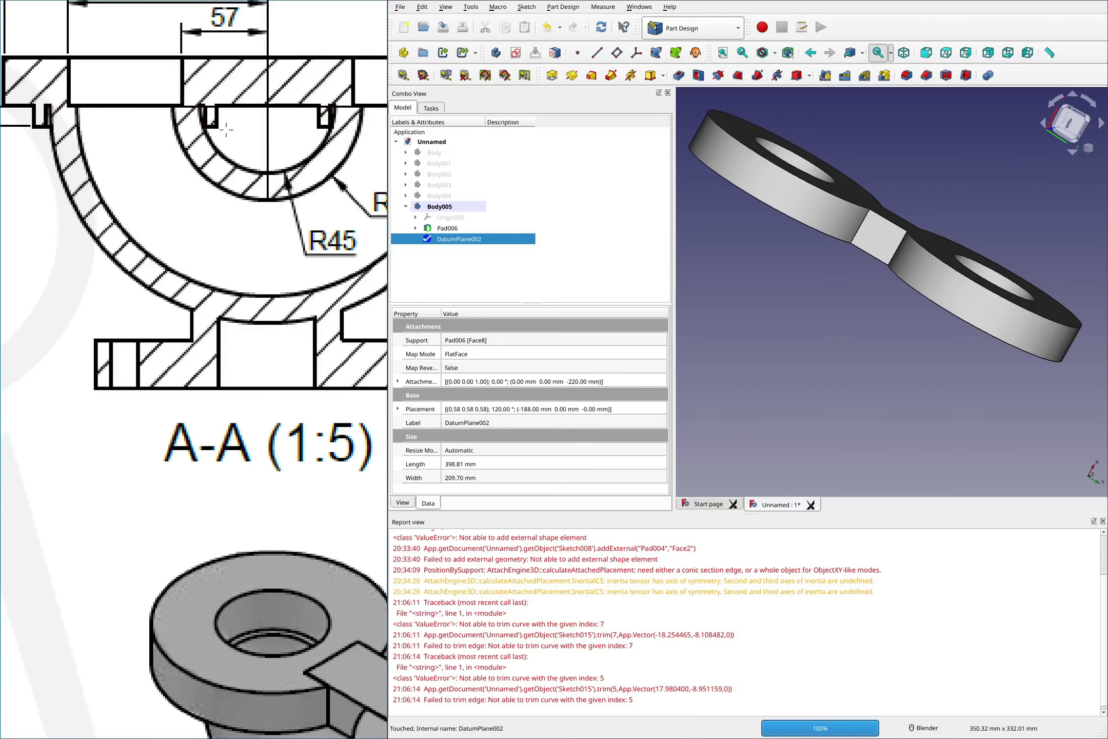
pyautogui.keyDown('ctrl'); pyautogui.scroll(-5, 226, 129); pyautogui.keyUp('ctrl')
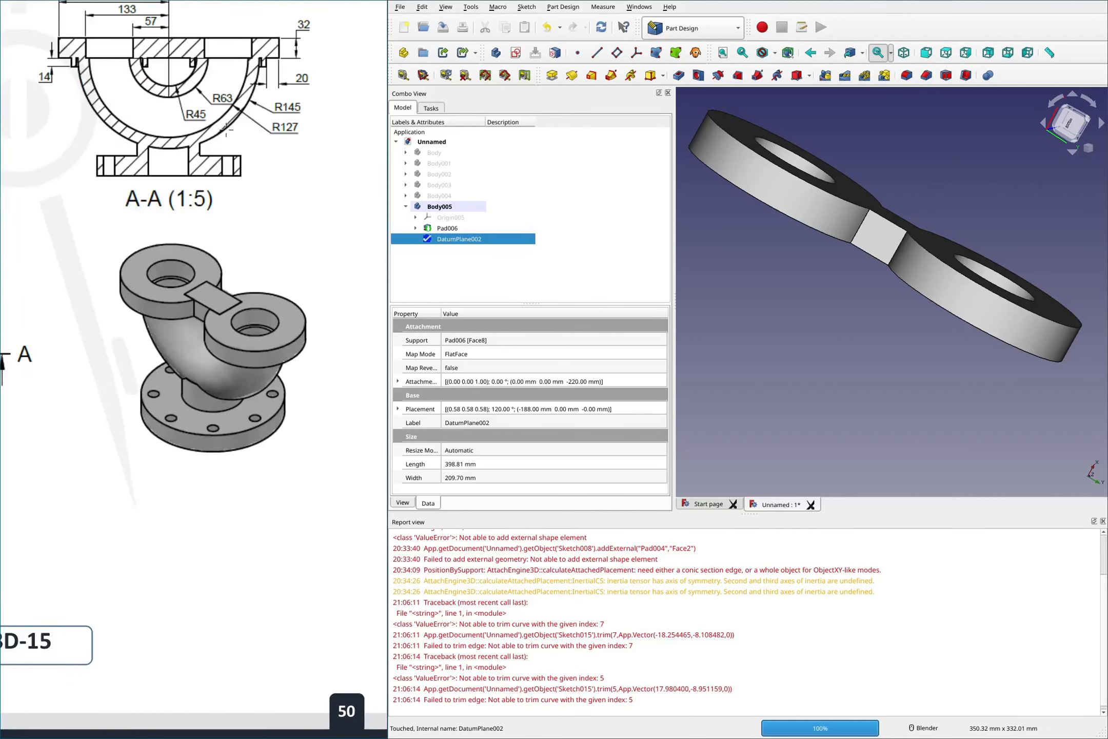
pyautogui.keyDown('ctrl'); pyautogui.scroll(-3, 226, 130); pyautogui.keyUp('ctrl')
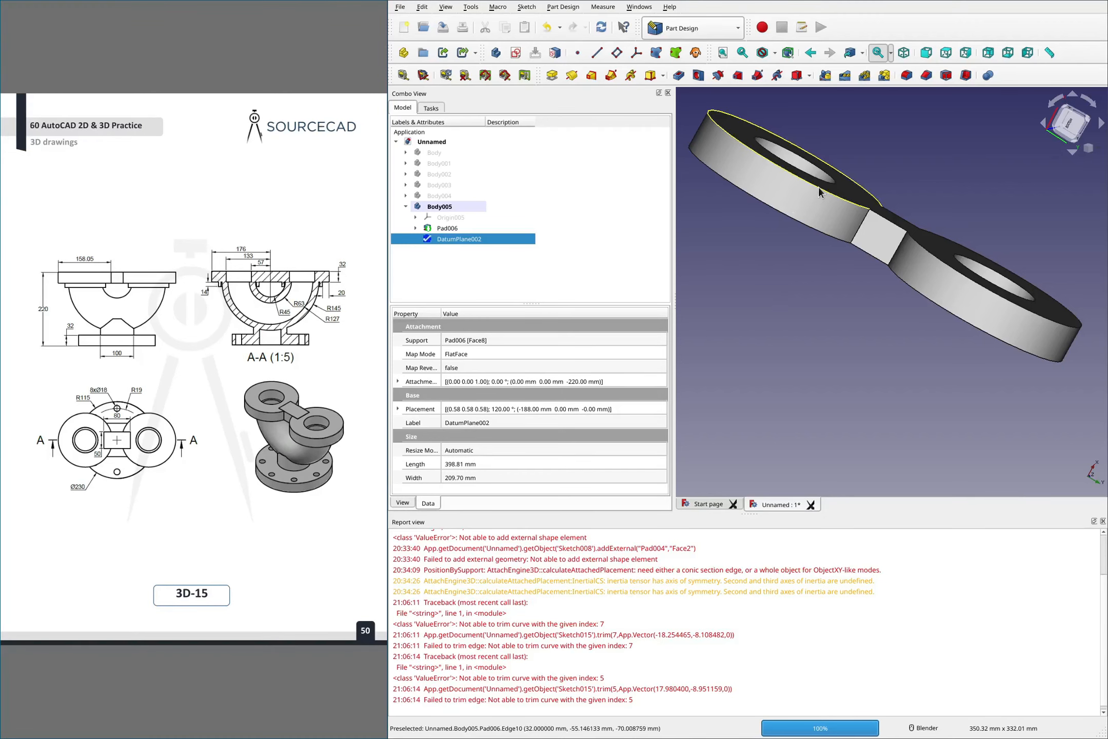
# Start a sketch on the flange plate's underside and link the left hole's edge as external geometry
pyautogui.click(846, 333)
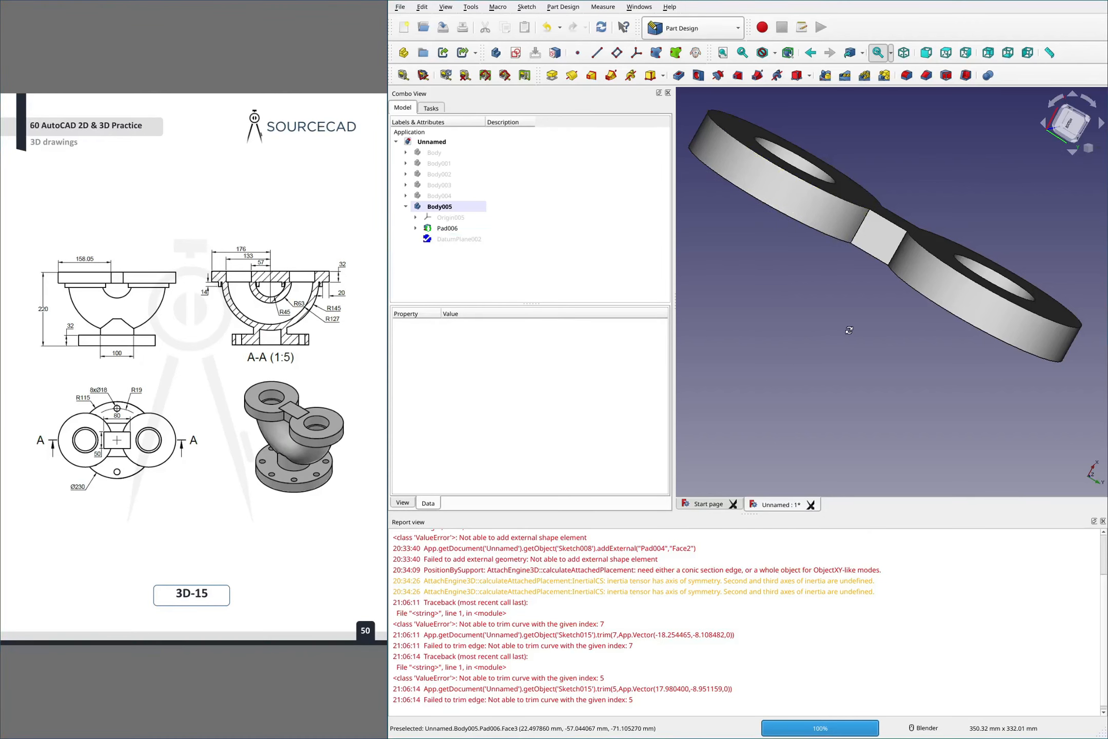
pyautogui.moveTo(846, 330); pyautogui.dragTo(752, 334, button='middle')
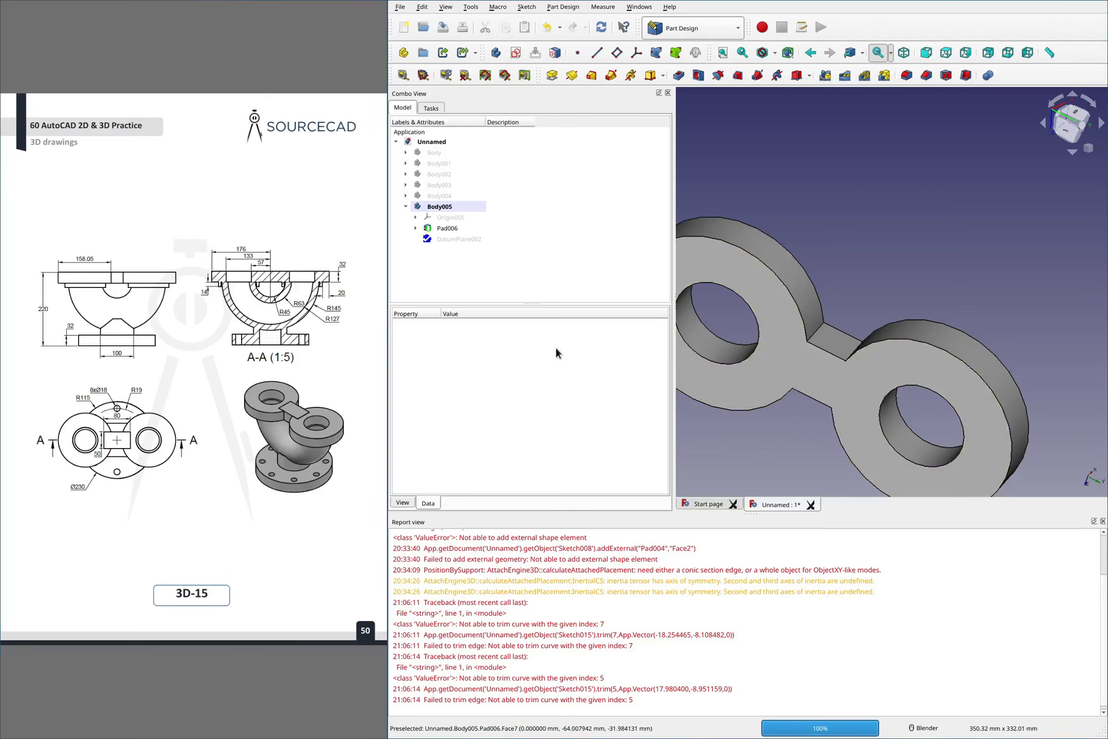
pyautogui.click(769, 348)
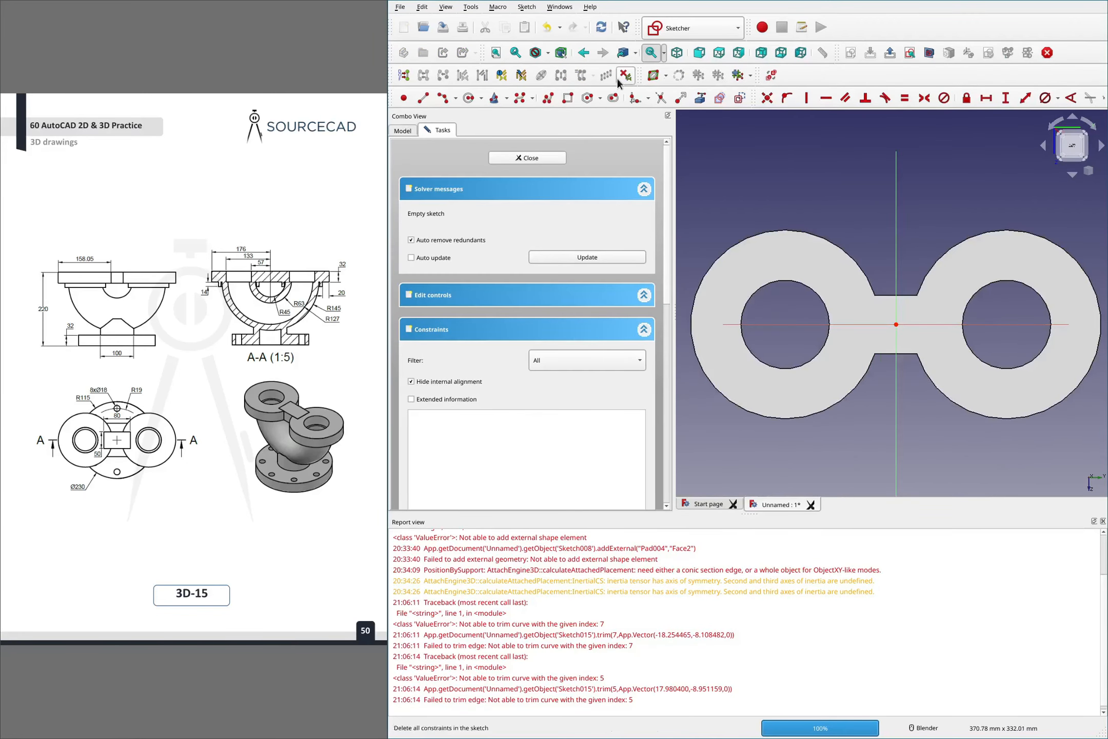
pyautogui.click(700, 98)
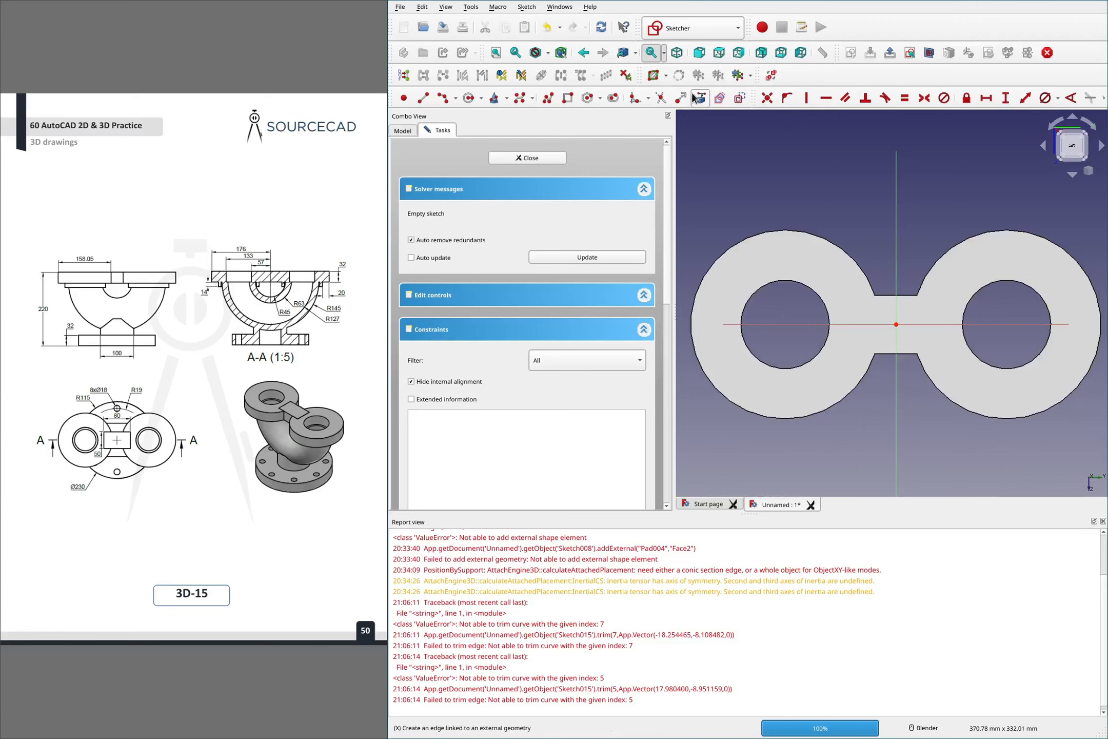
pyautogui.click(827, 307)
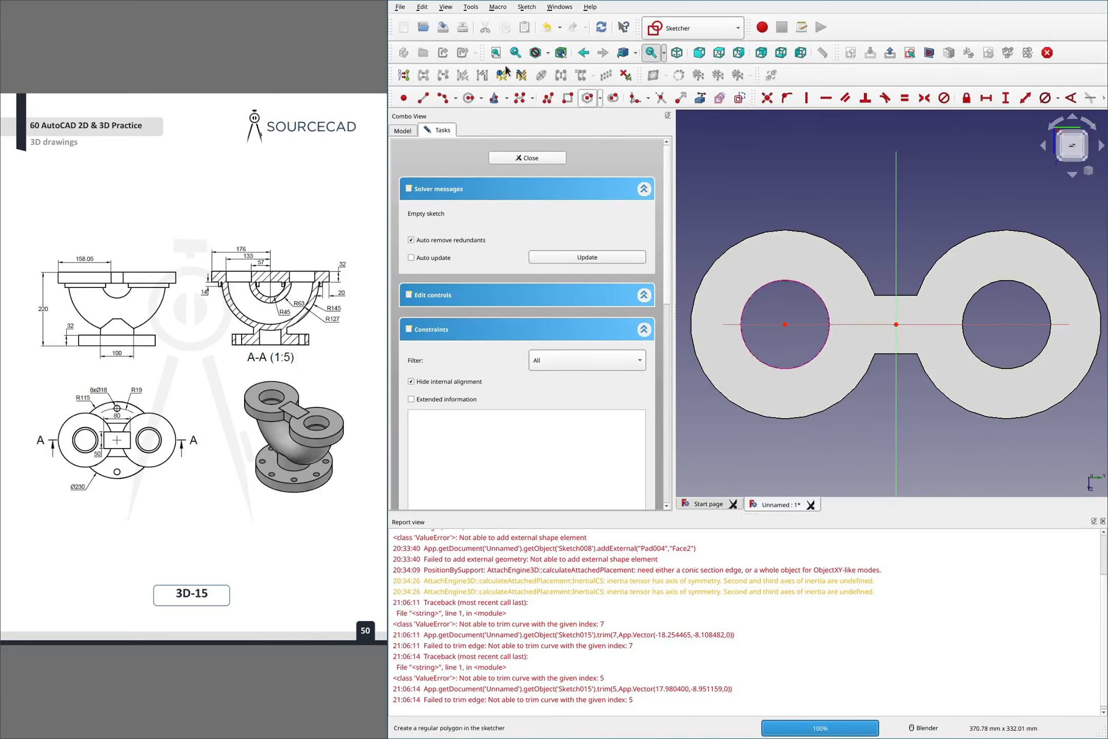
# Draw two circles centred on the left hole, between the hole's edge and the flange's outer edge
pyautogui.click(468, 98)
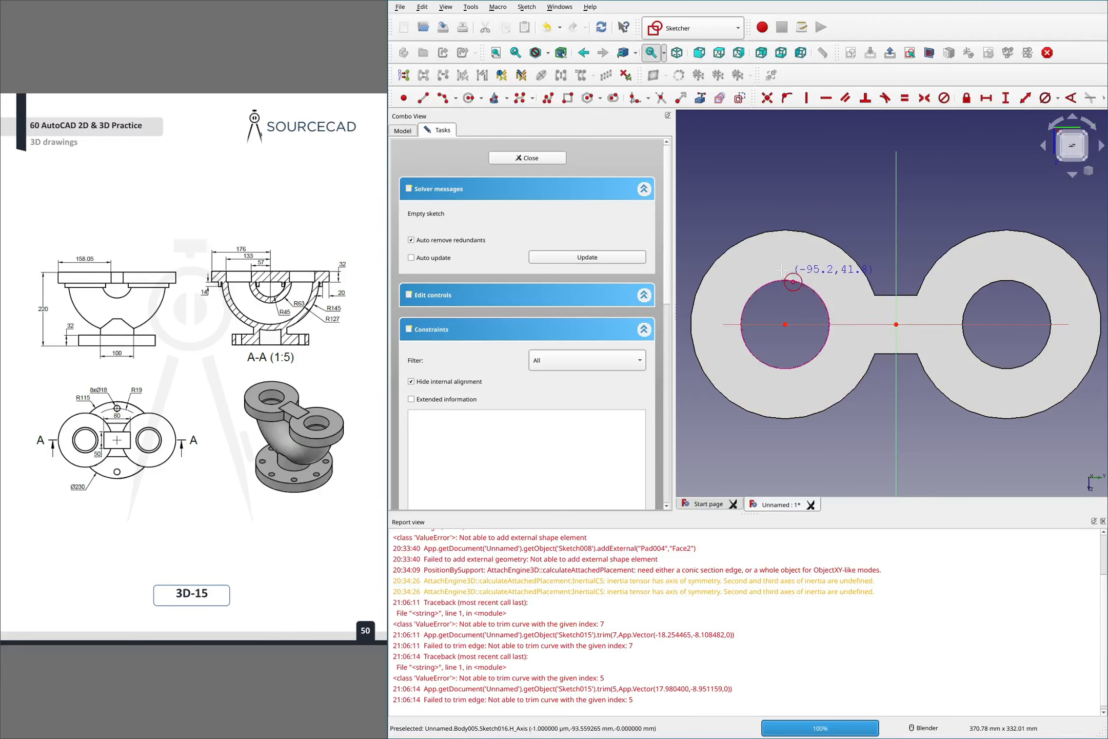
pyautogui.click(785, 324)
pyautogui.click(834, 280)
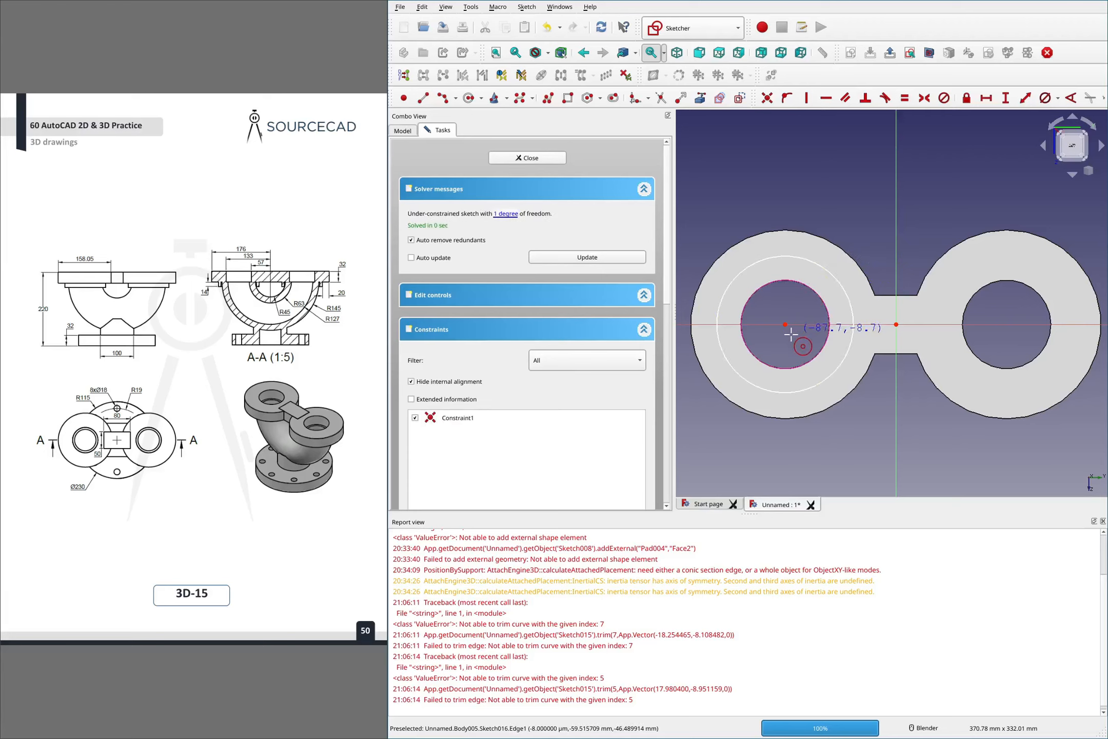
pyautogui.click(785, 324)
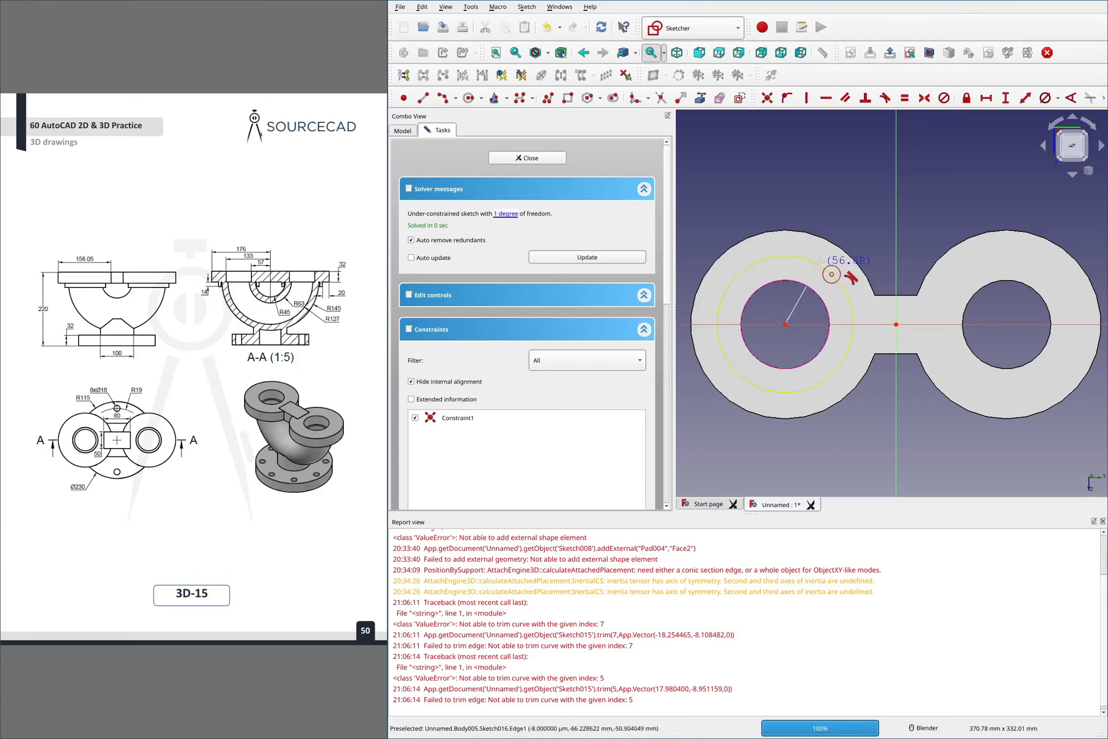
pyautogui.click(844, 266)
pyautogui.rightClick(842, 271)
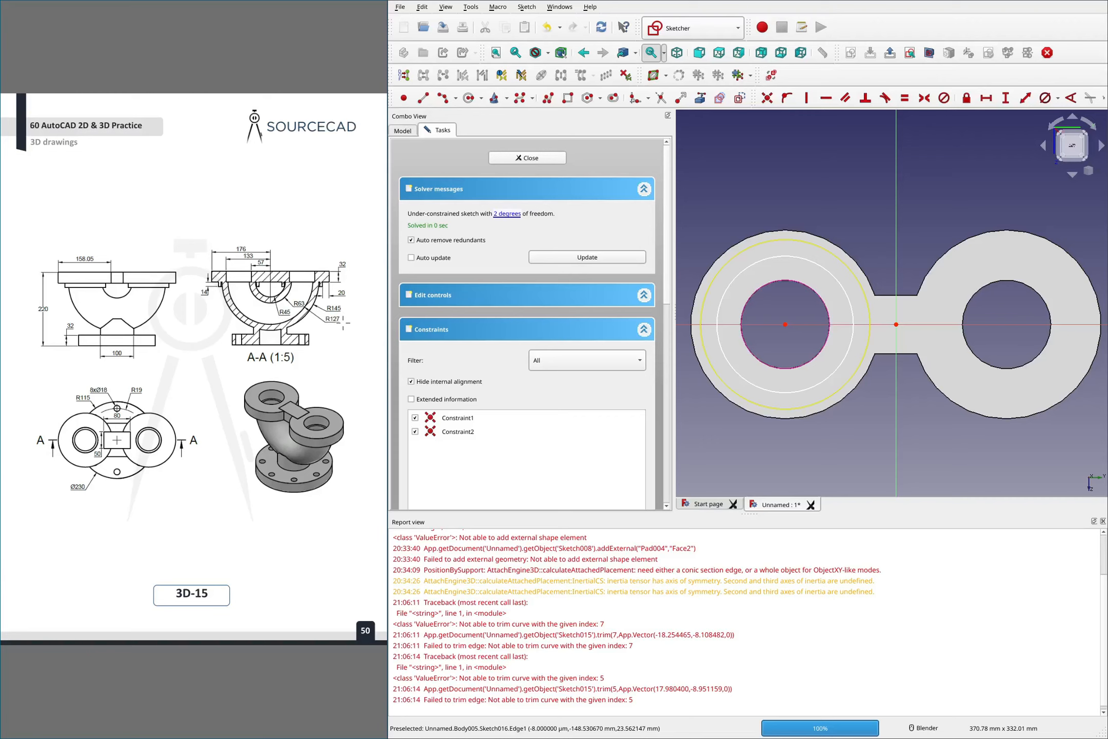
# Mark the R127 radius, the area beside R63, and the curved pipe's inner and outer bends in section A-A
pyautogui.moveTo(307, 299)
pyautogui.mouseDown()
pyautogui.moveTo(287, 280)
pyautogui.moveTo(276, 301)
pyautogui.moveTo(301, 315)
pyautogui.moveTo(308, 294)
pyautogui.moveTo(335, 307)
pyautogui.moveTo(320, 329)
pyautogui.moveTo(333, 312)
pyautogui.mouseUp()
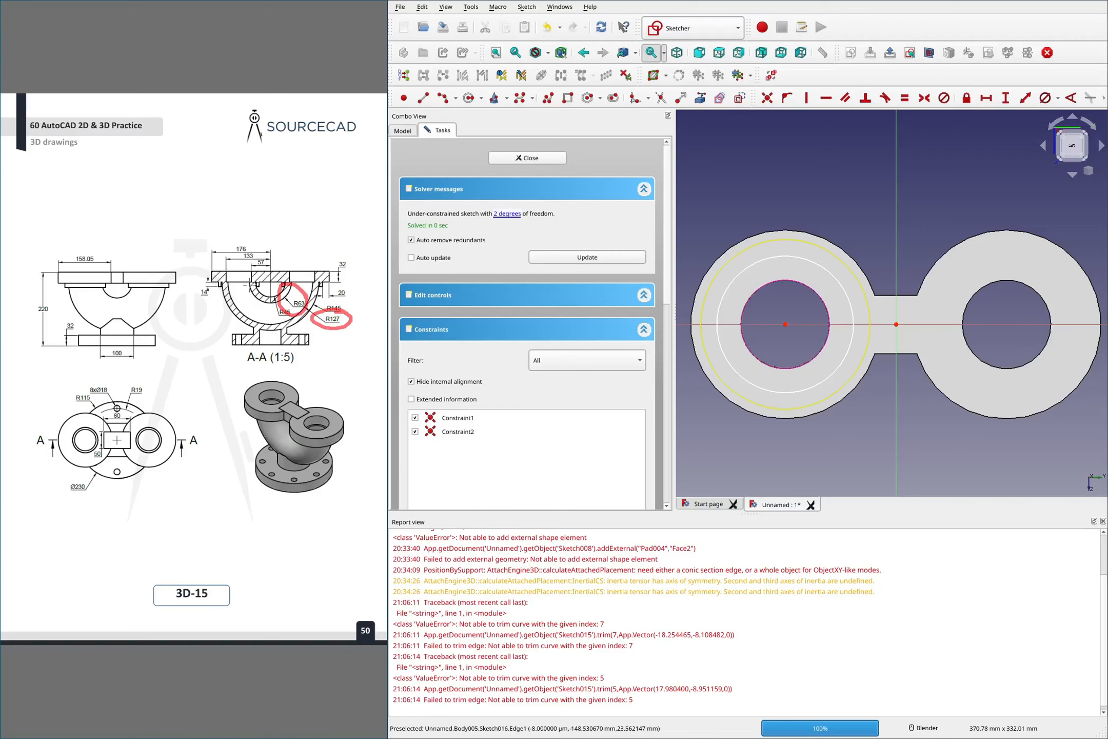
pyautogui.moveTo(250, 279)
pyautogui.mouseDown()
pyautogui.moveTo(266, 299)
pyautogui.moveTo(293, 277)
pyautogui.mouseUp()
pyautogui.moveTo(224, 280)
pyautogui.mouseDown()
pyautogui.moveTo(242, 308)
pyautogui.moveTo(301, 313)
pyautogui.moveTo(322, 280)
pyautogui.mouseUp()
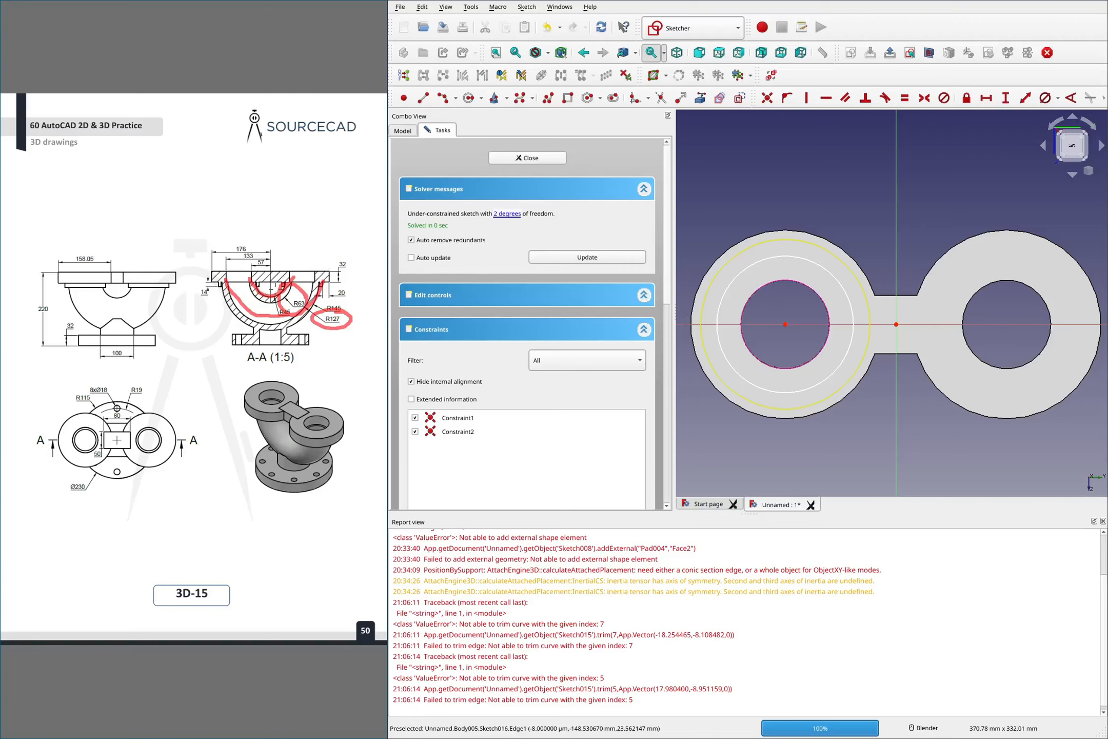
# Clear the marks on section A-A and set the inner circle's diameter to 95 mm
pyautogui.press('e')
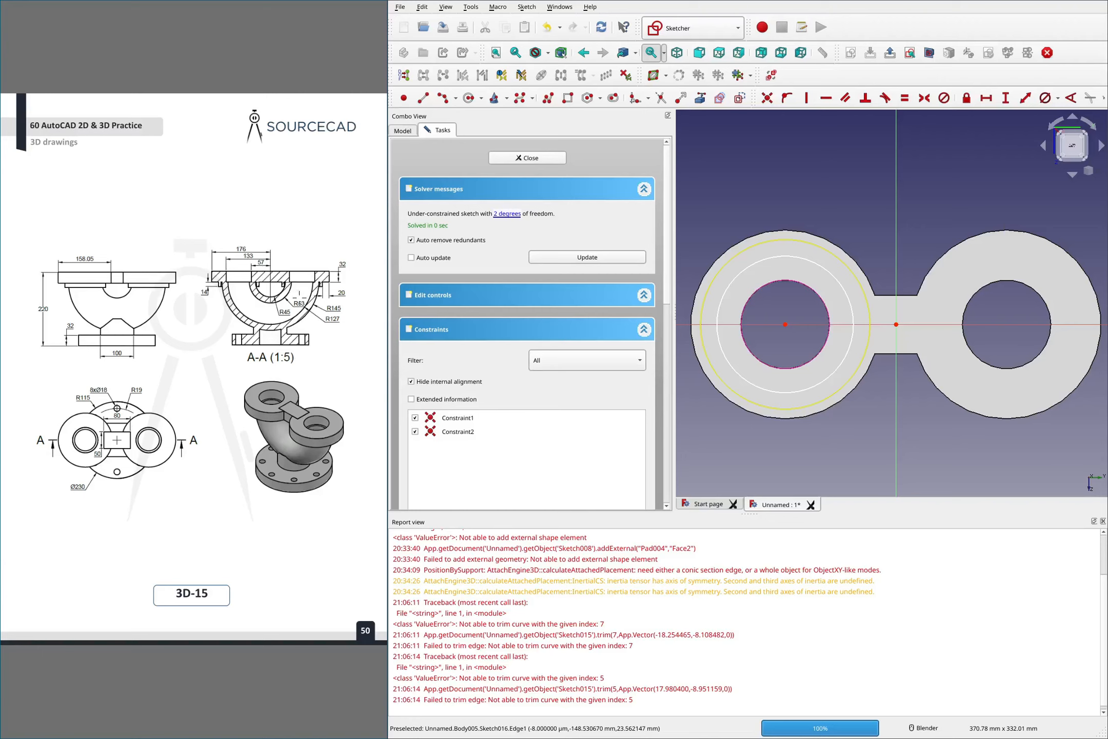
pyautogui.click(800, 390)
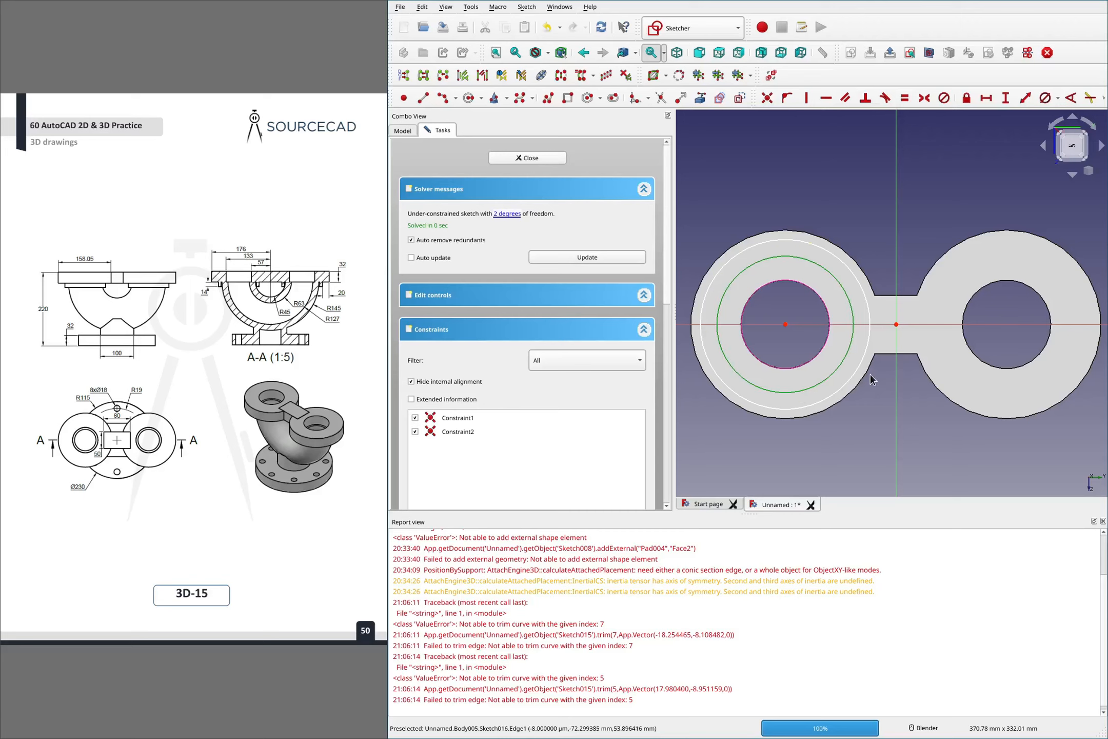
pyautogui.click(1045, 98)
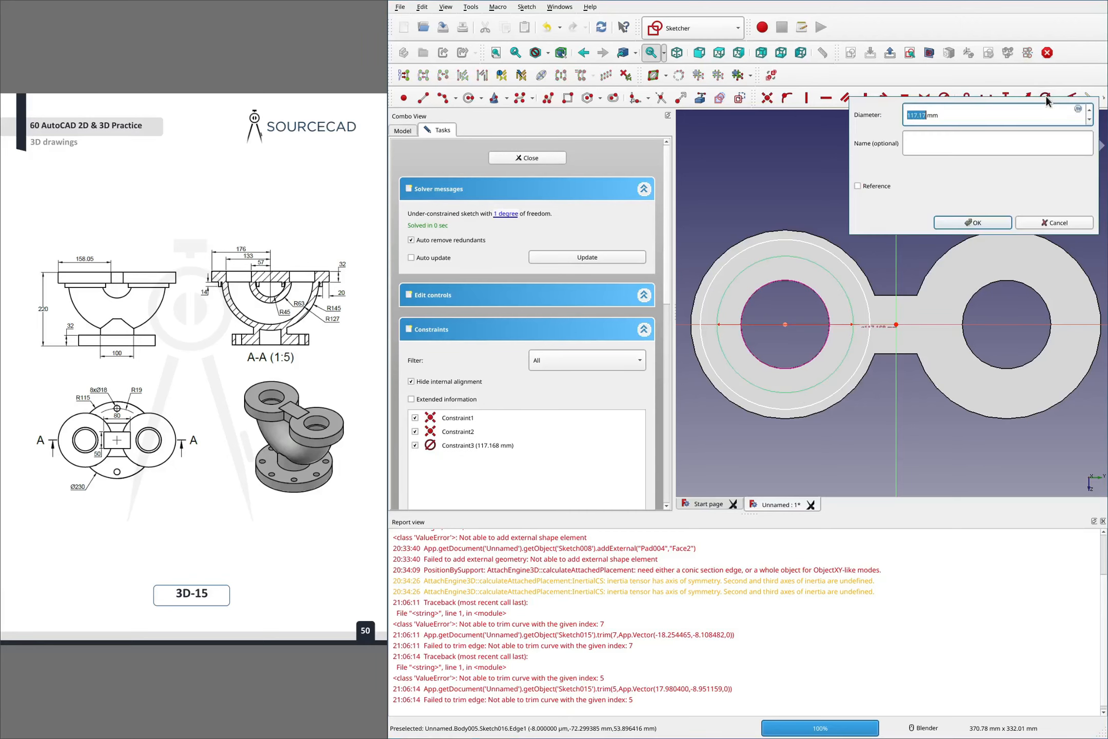
pyautogui.write('95')
pyautogui.press('Return')
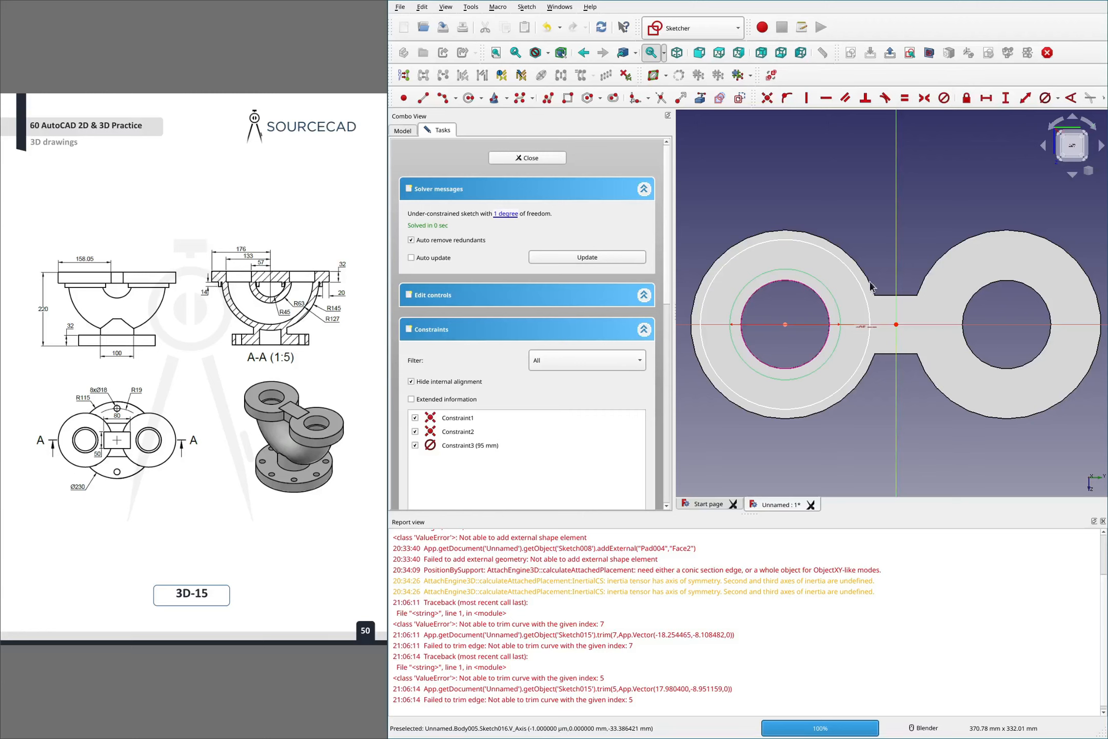
# Set the outer circle's diameter to 100 mm
pyautogui.click(860, 290)
pyautogui.press('k')
pyautogui.press('d')
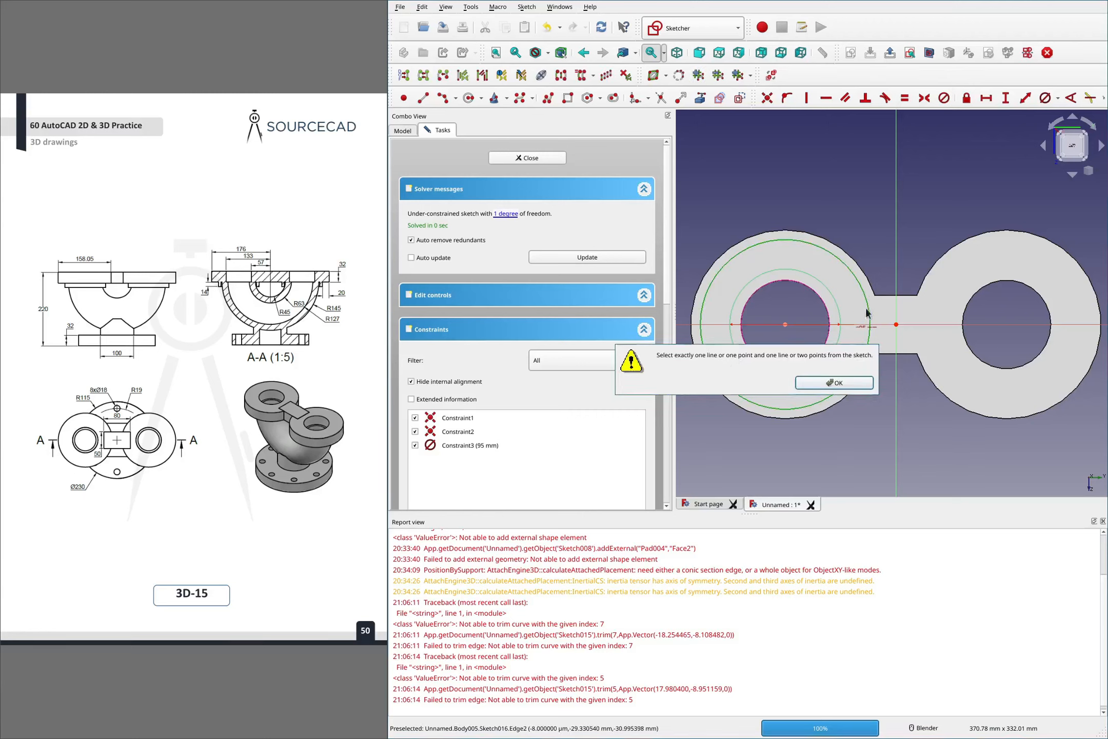
pyautogui.click(856, 382)
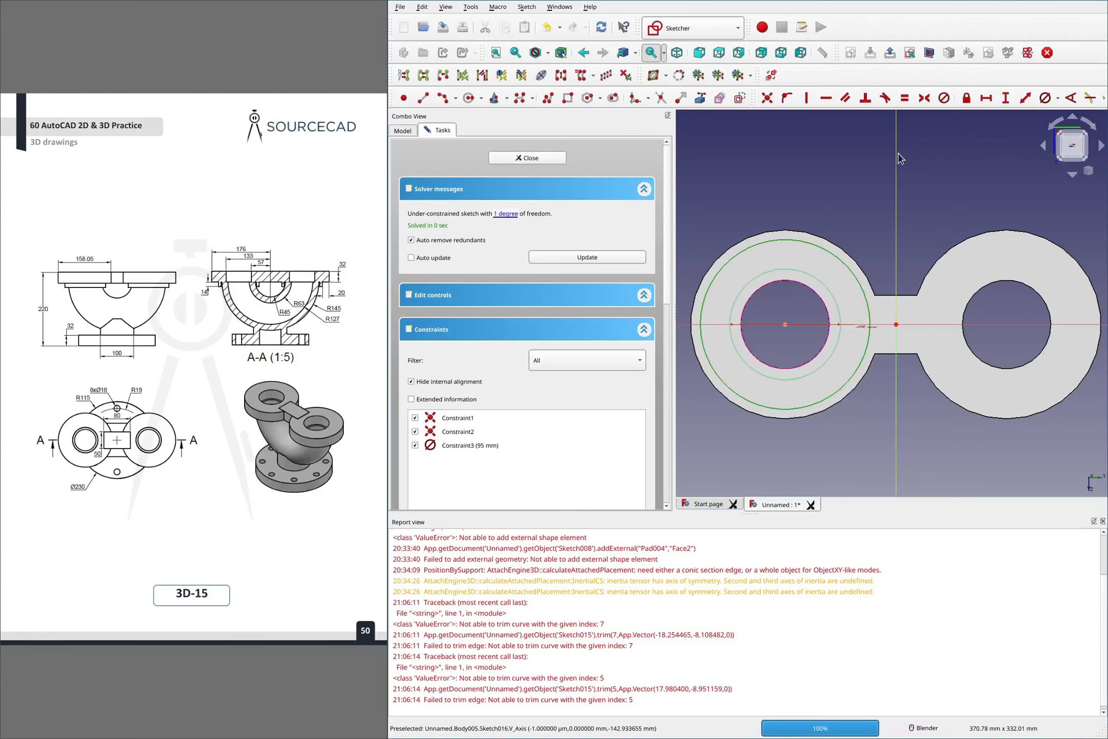
pyautogui.click(852, 275)
pyautogui.press('k')
pyautogui.press('o')
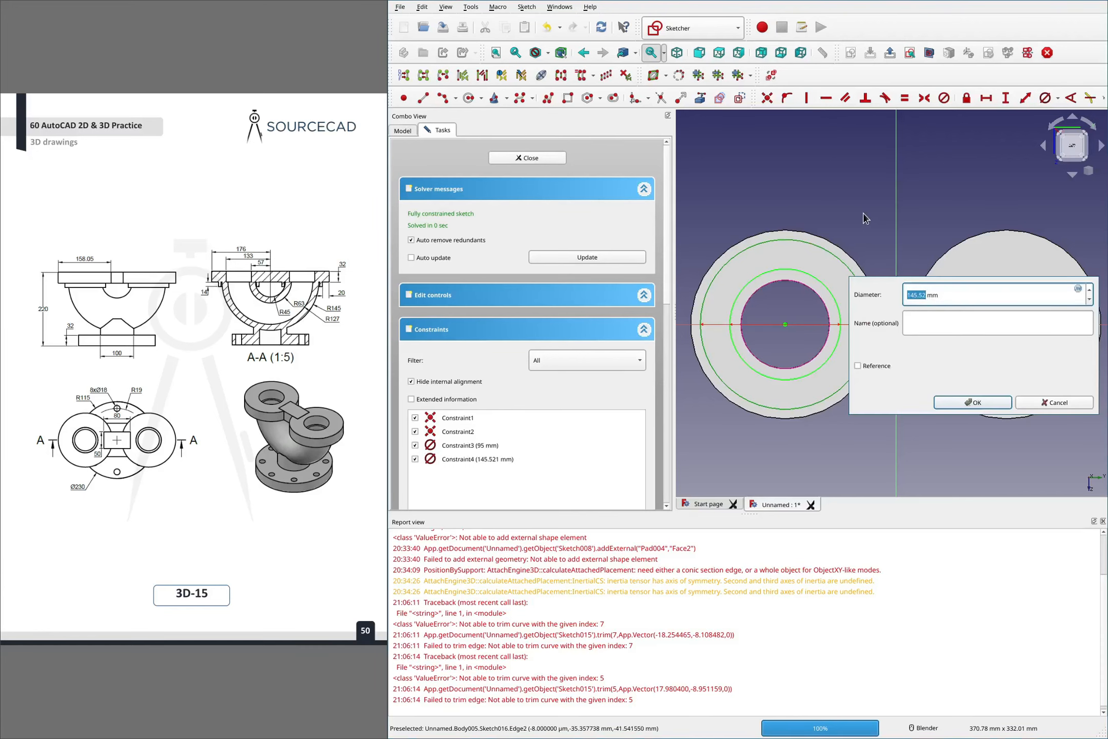
pyautogui.write('100')
pyautogui.press('Return')
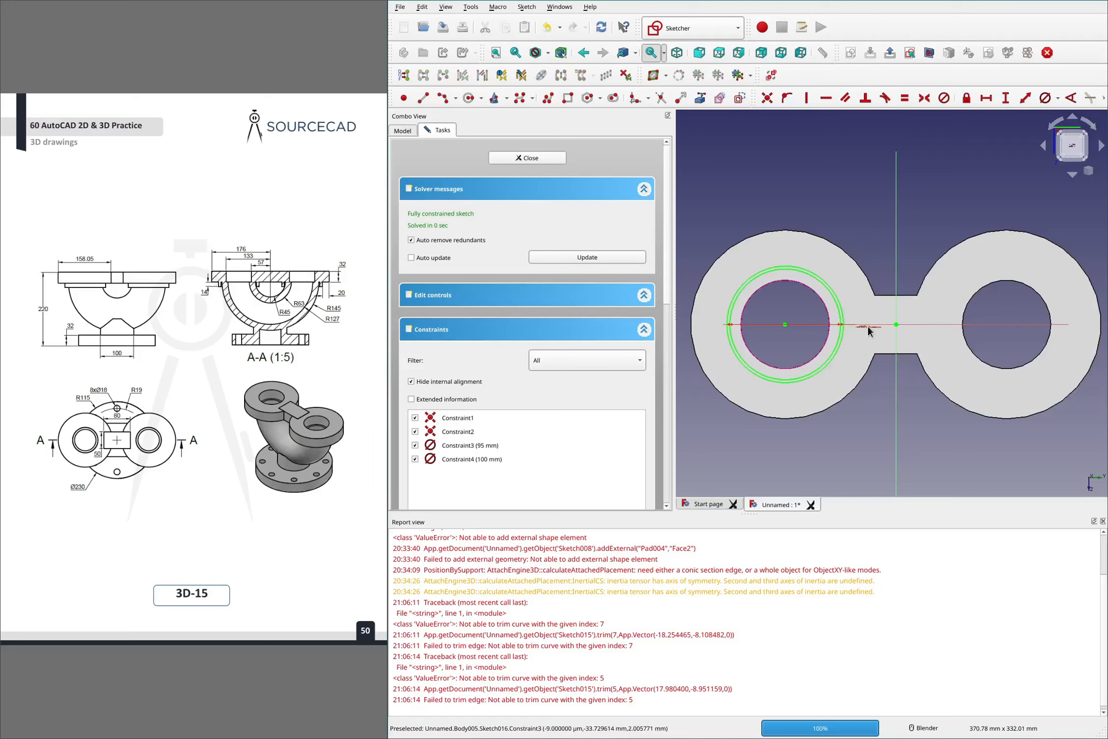
# Move the overlapping diameter labels apart and check both circles' diameter values without changing them
pyautogui.moveTo(867, 327)
pyautogui.mouseDown()
pyautogui.moveTo(854, 357)
pyautogui.moveTo(869, 323)
pyautogui.moveTo(858, 322)
pyautogui.moveTo(863, 341)
pyautogui.mouseUp()
pyautogui.doubleClick(862, 341)
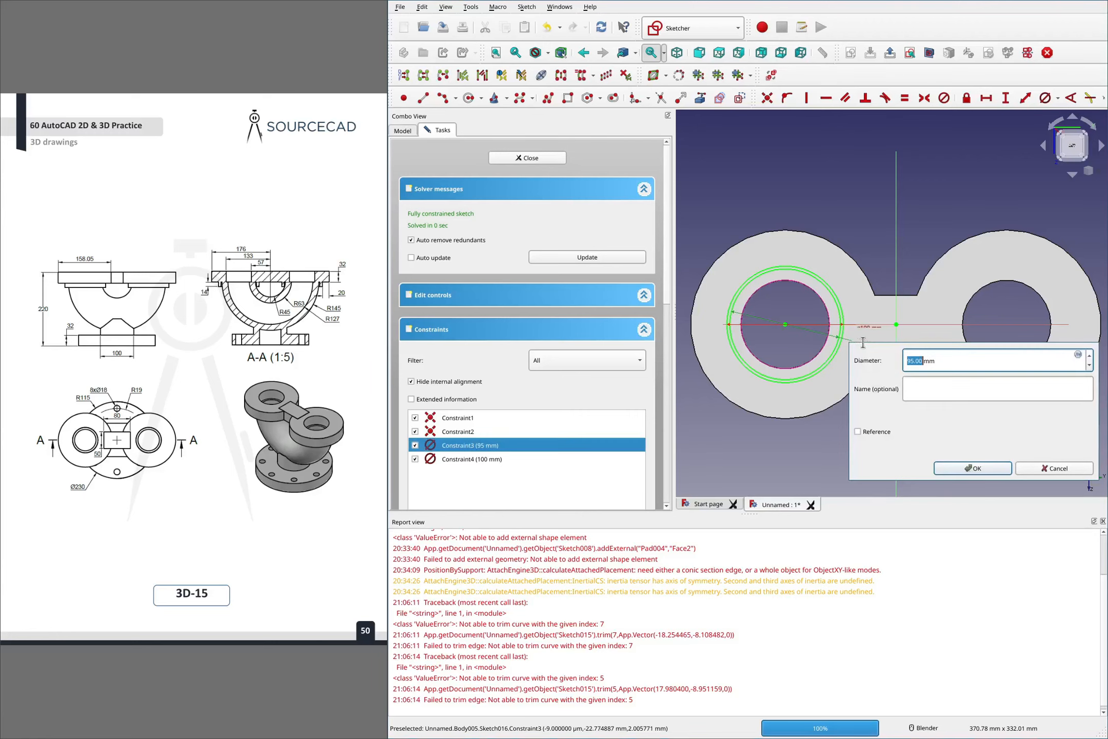
pyautogui.click(1037, 468)
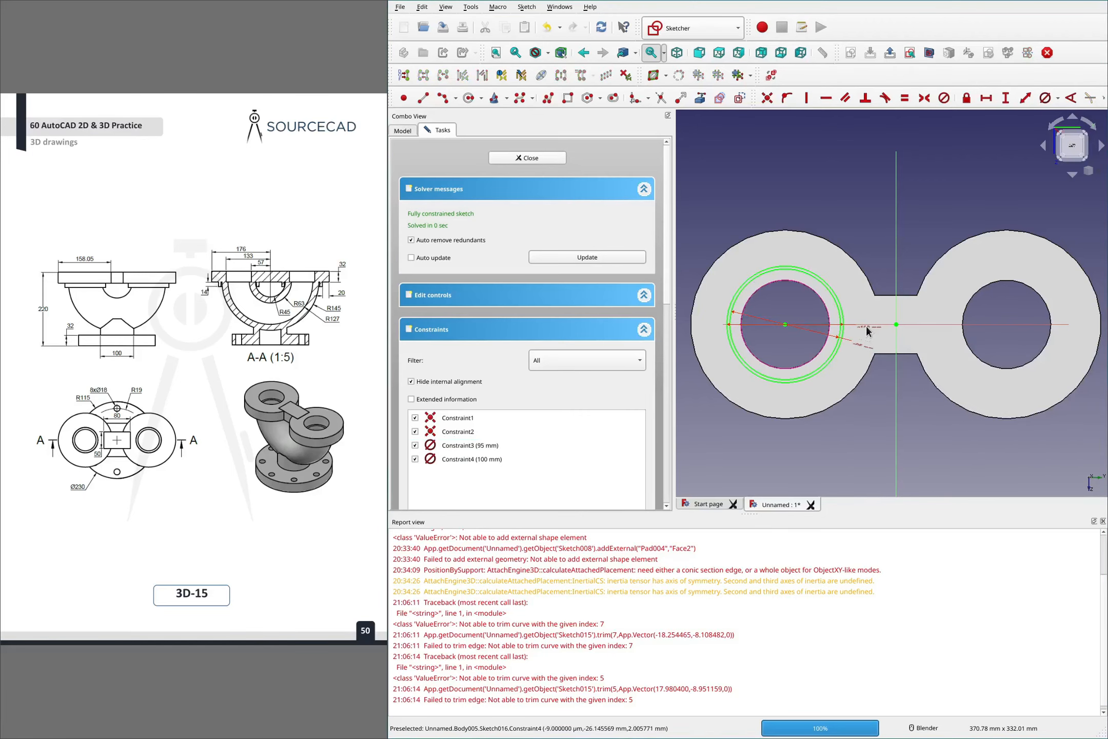
pyautogui.doubleClick(866, 325)
pyautogui.click(1051, 452)
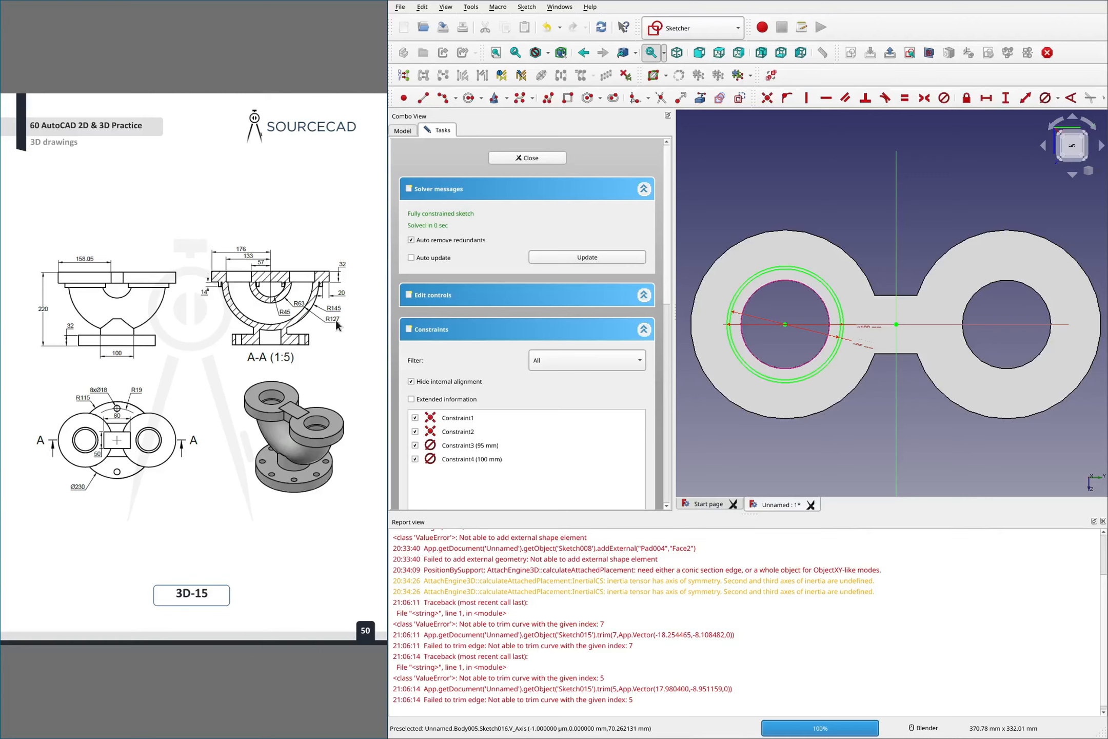
# Delete the diameter constraints of both circles around the left hole
pyautogui.moveTo(862, 345)
pyautogui.mouseDown()
pyautogui.moveTo(855, 353)
pyautogui.moveTo(862, 344)
pyautogui.mouseUp()
pyautogui.press('Delete')
pyautogui.press('Delete')
pyautogui.click(852, 353)
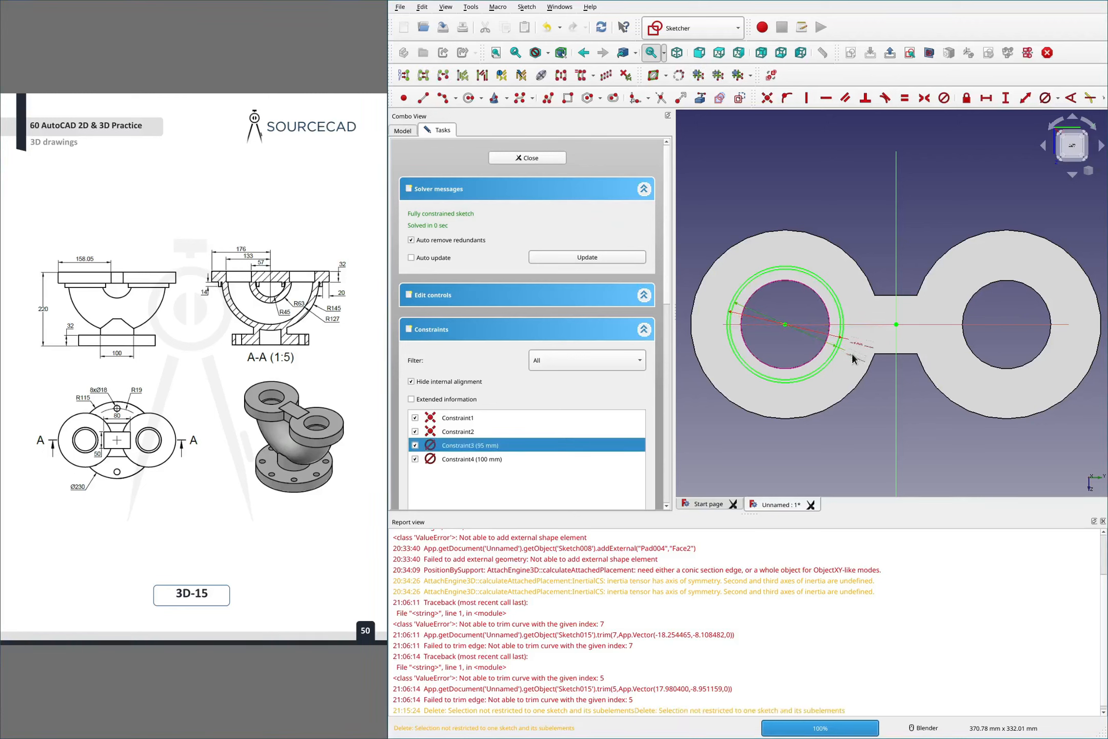
pyautogui.press('Delete')
pyautogui.press('Delete')
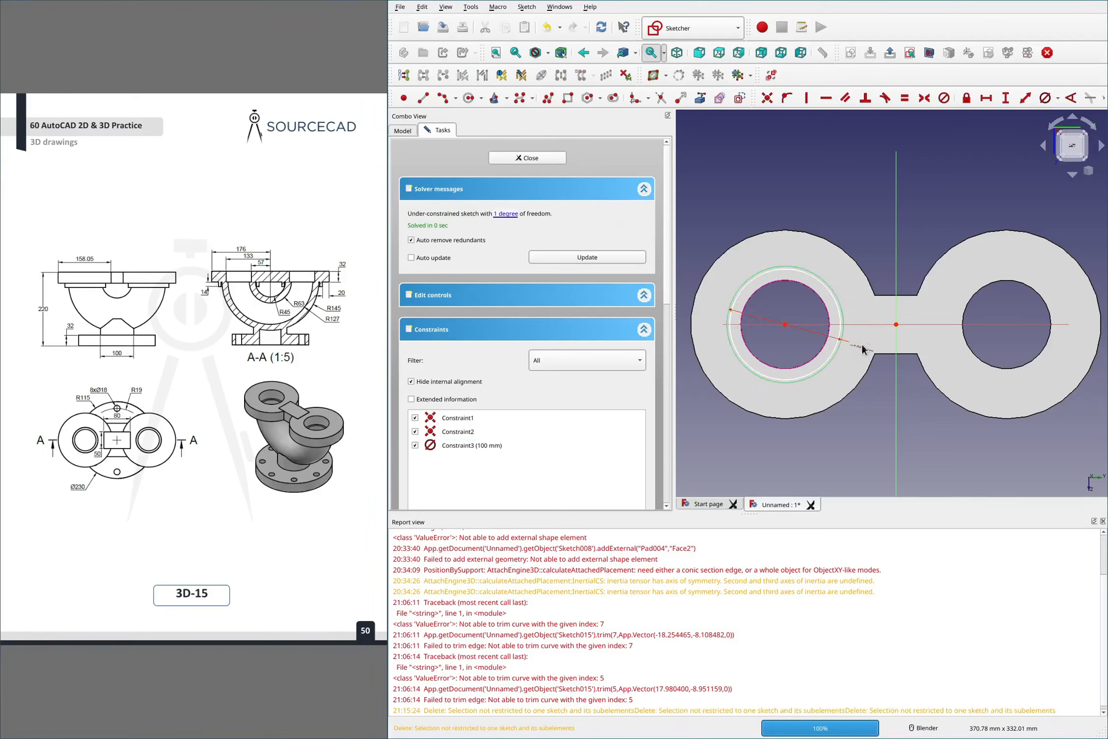
pyautogui.click(859, 343)
pyautogui.press('Delete')
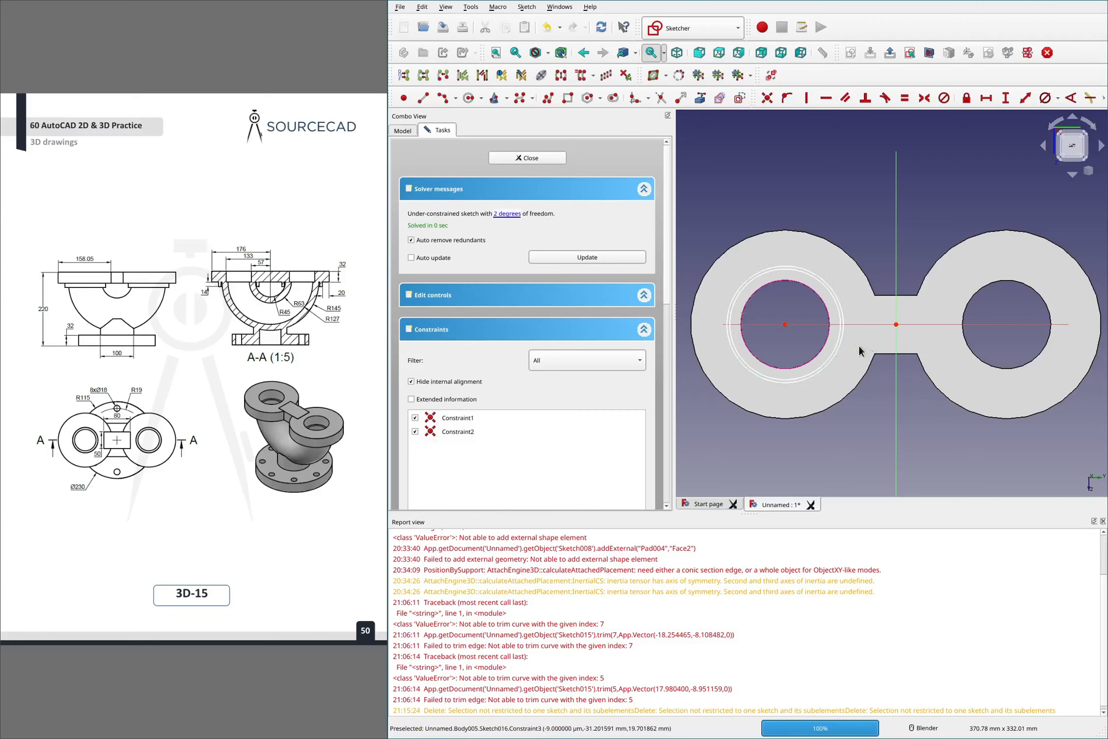
# Enlarge the outer circle clear of the inner one and constrain its diameter to 100 mm
pyautogui.moveTo(842, 338); pyautogui.dragTo(858, 347)
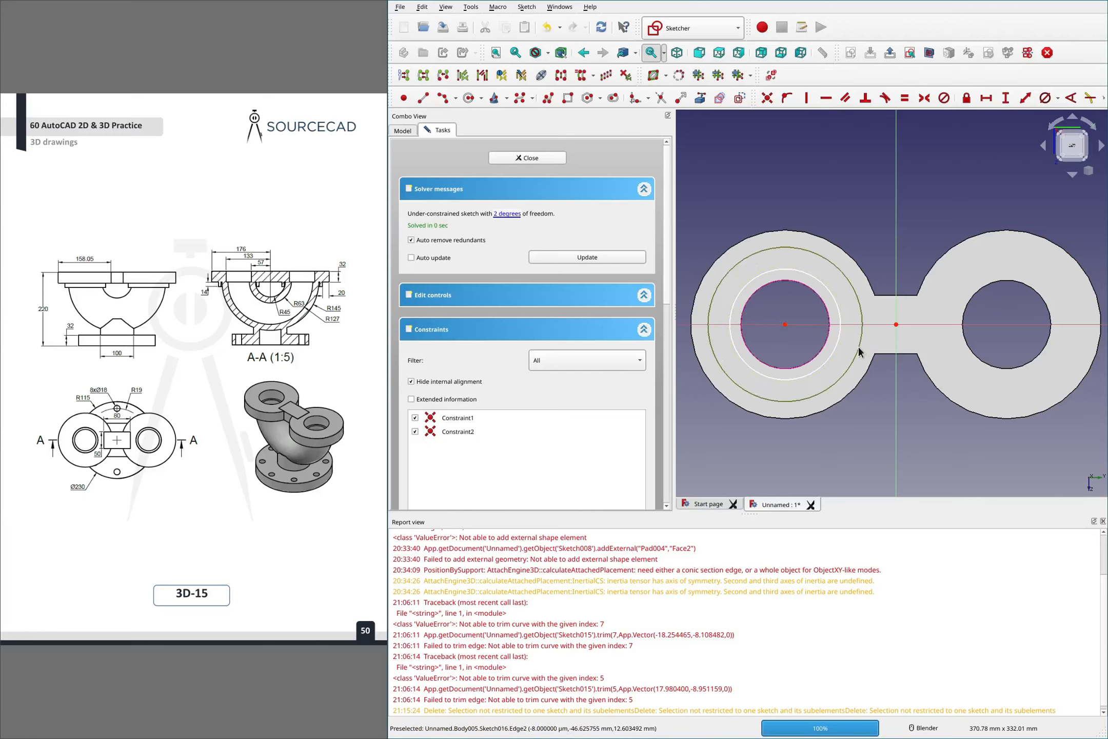
pyautogui.click(857, 346)
pyautogui.click(857, 383)
pyautogui.press('k')
pyautogui.press('o')
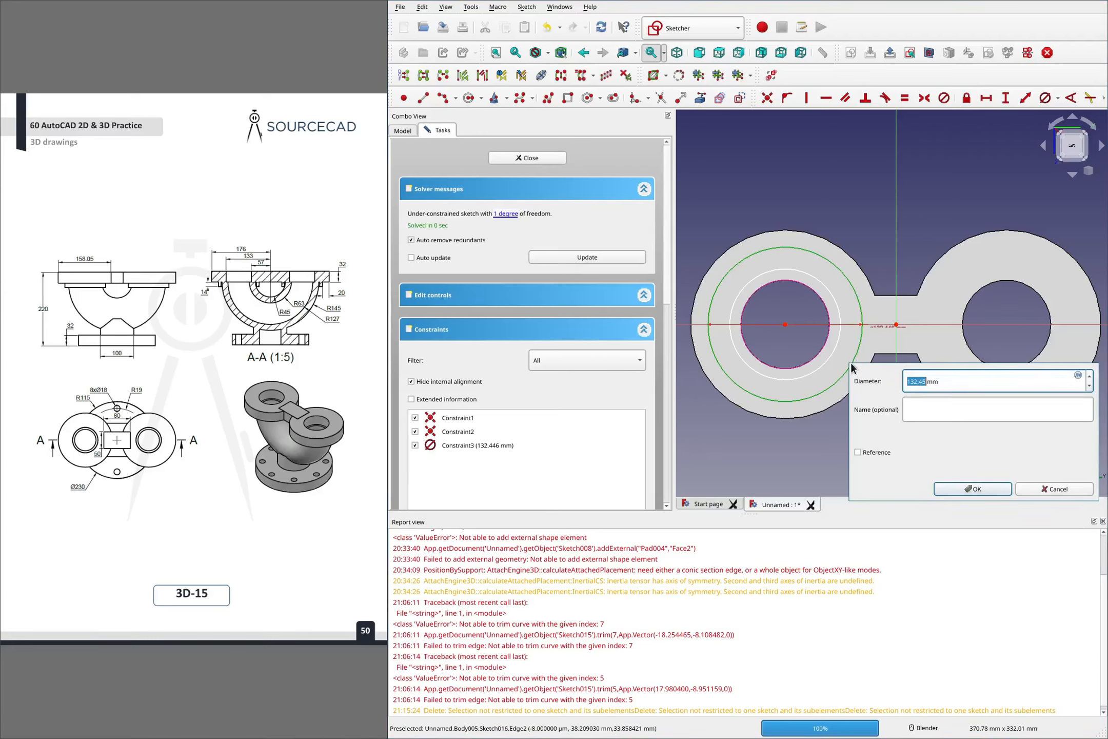
pyautogui.write('100')
pyautogui.press('Return')
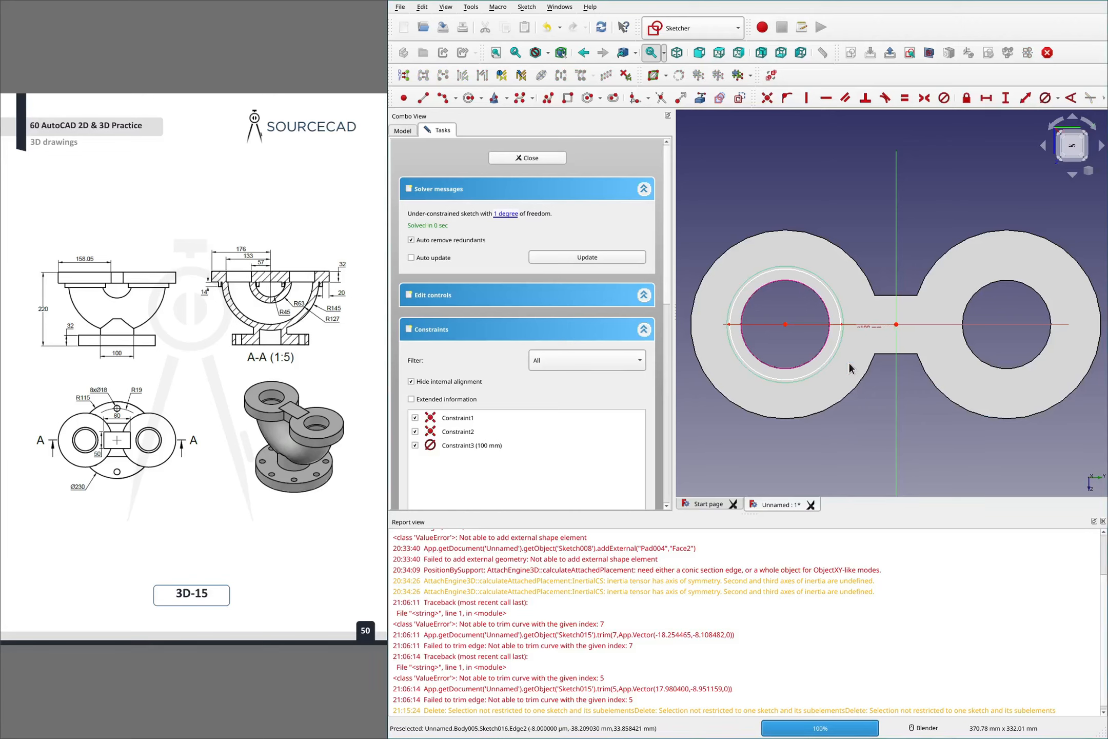
# Constrain the inner circle's diameter to 64 mm and close the collar sketch
pyautogui.click(837, 342)
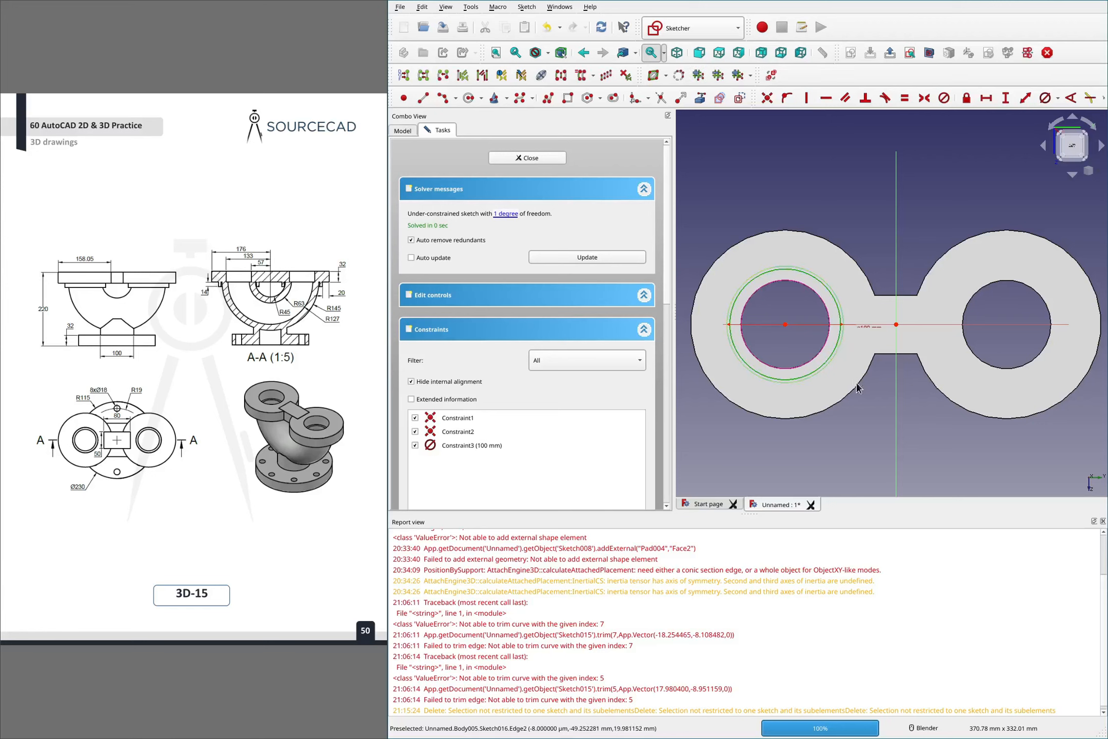
pyautogui.write('ko')
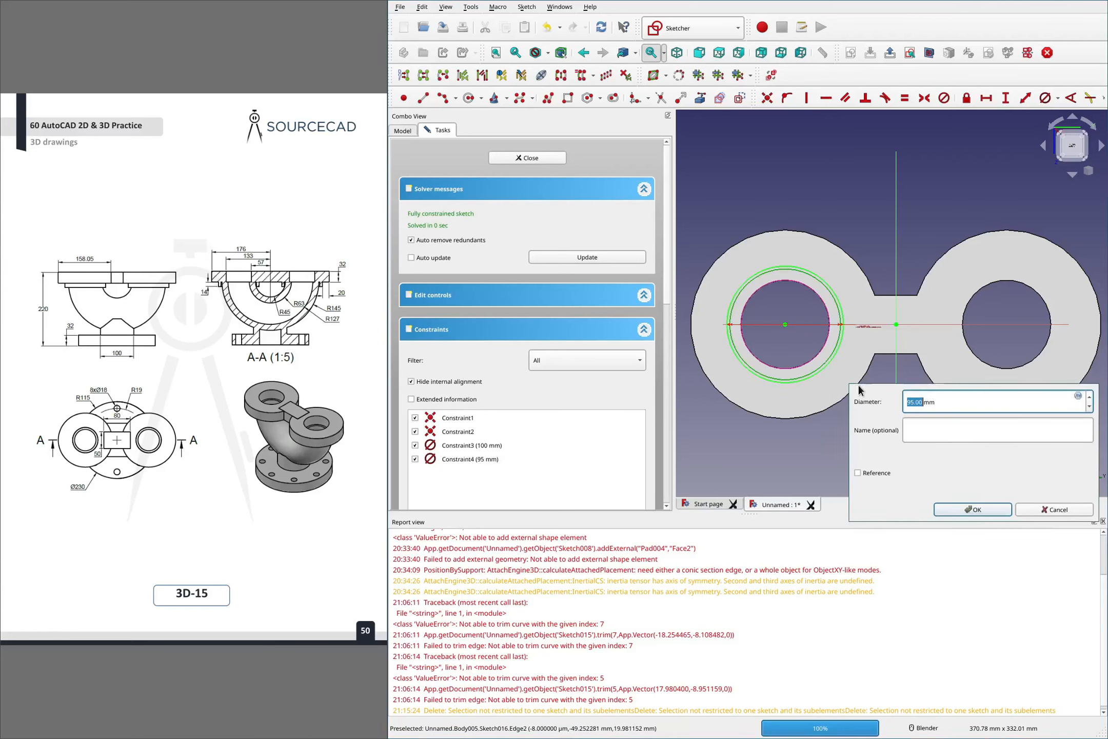
pyautogui.write('64')
pyautogui.press('Return')
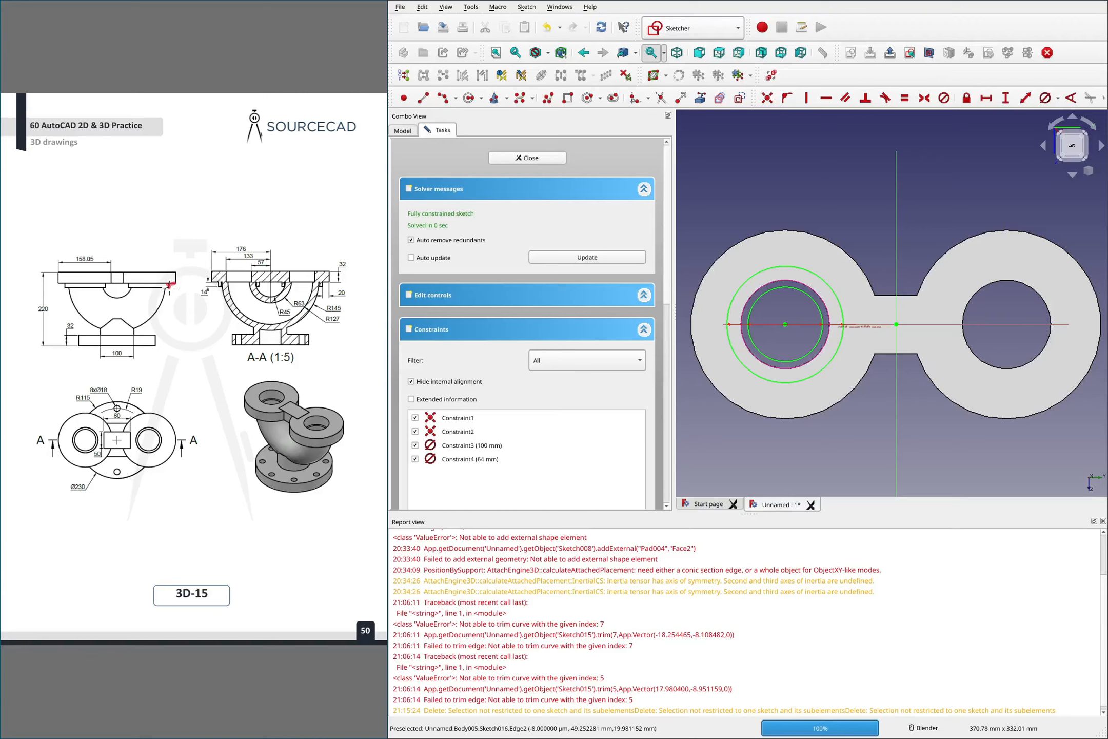
pyautogui.moveTo(178, 283)
pyautogui.mouseDown()
pyautogui.moveTo(160, 289)
pyautogui.moveTo(131, 333)
pyautogui.mouseUp()
pyautogui.click(553, 160)
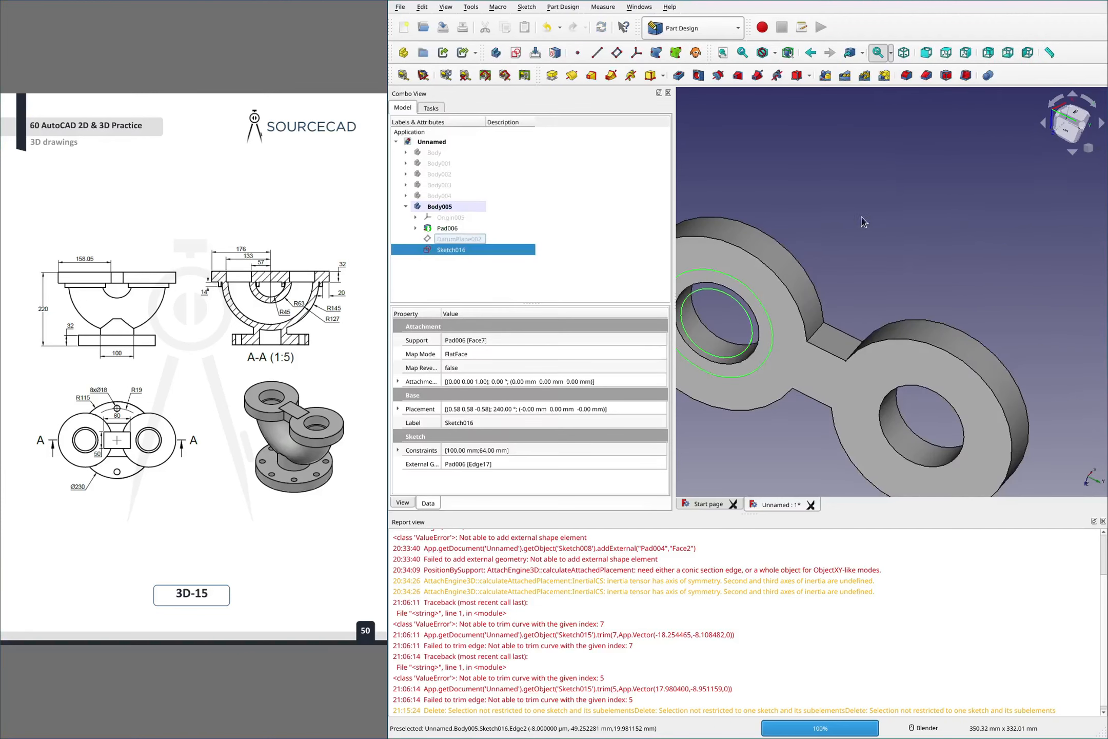
# Show the body's origin planes and start a new sketch on the XY plane
pyautogui.scroll(-4, 922, 211)
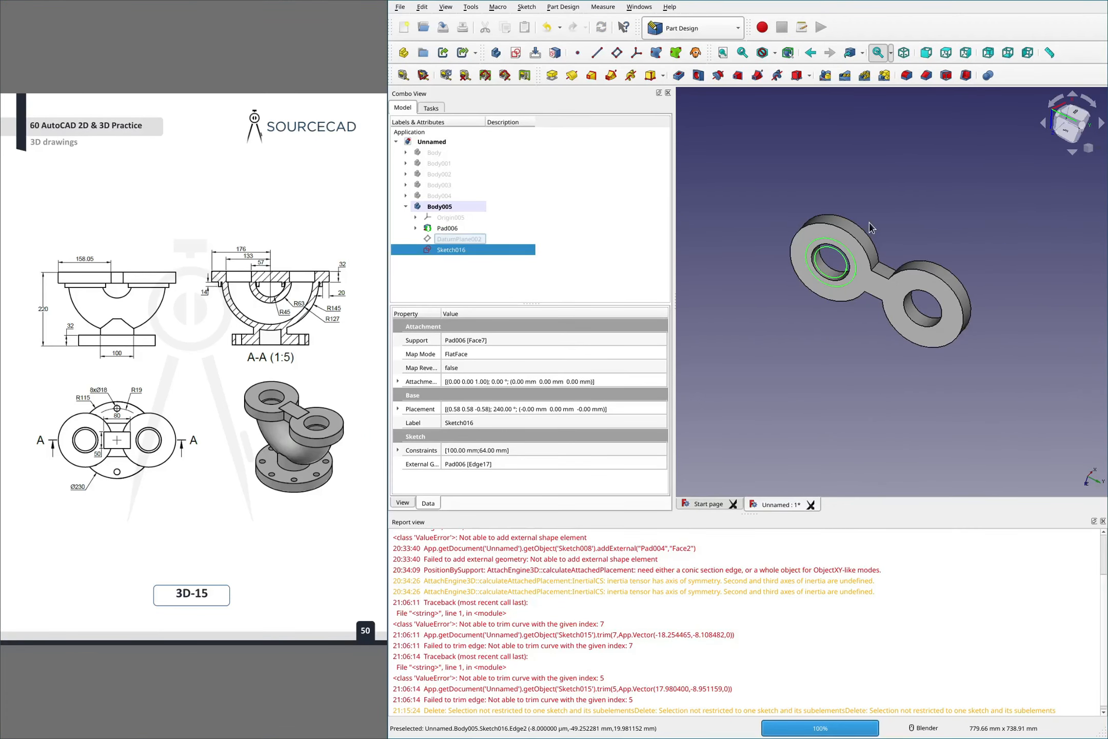
pyautogui.click(449, 217)
pyautogui.press('space')
pyautogui.click(954, 152)
pyautogui.moveTo(953, 151); pyautogui.dragTo(784, 216, button='middle')
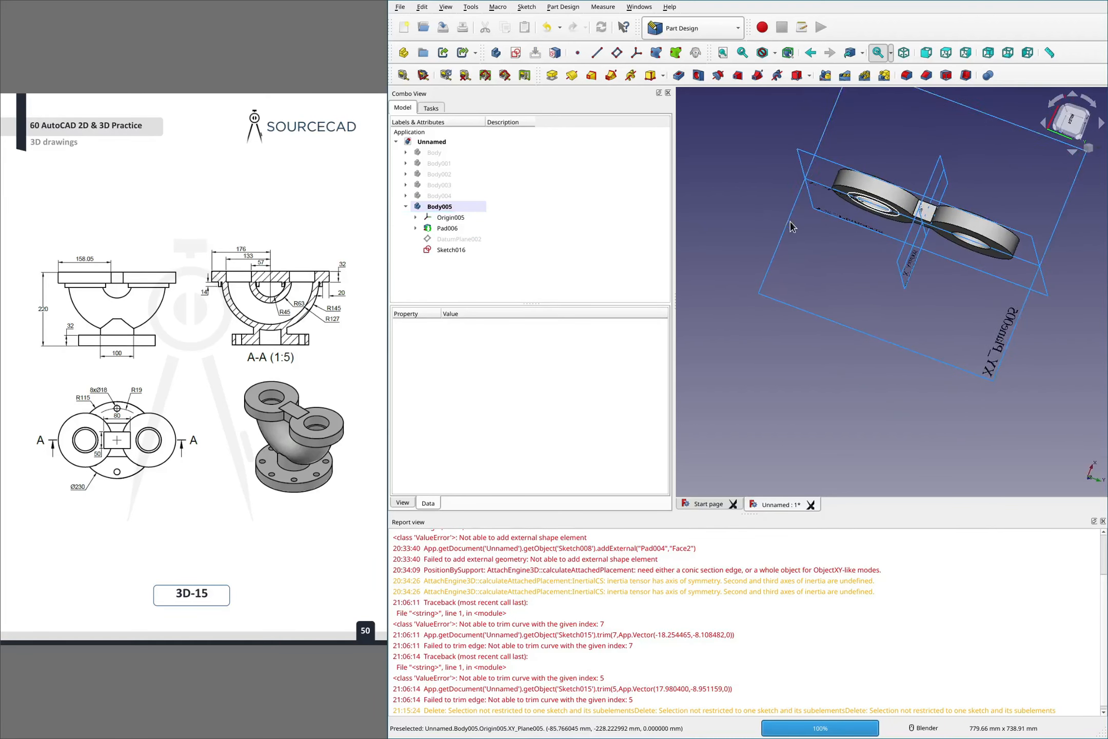
pyautogui.click(791, 226)
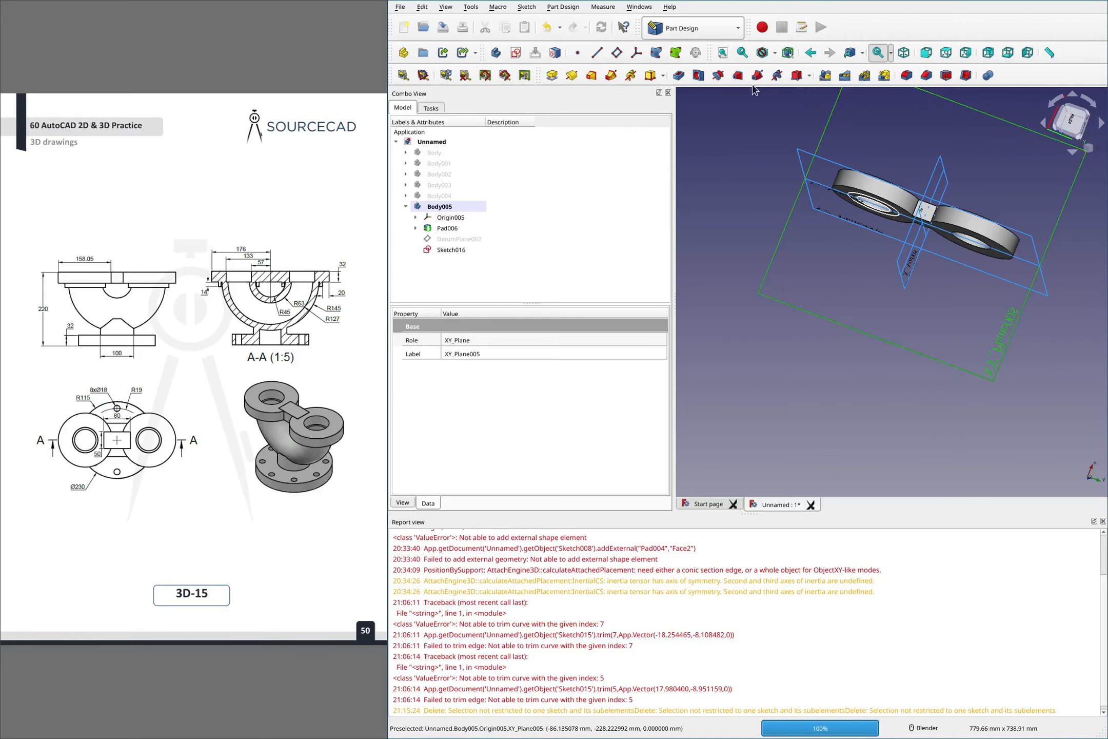
pyautogui.click(517, 54)
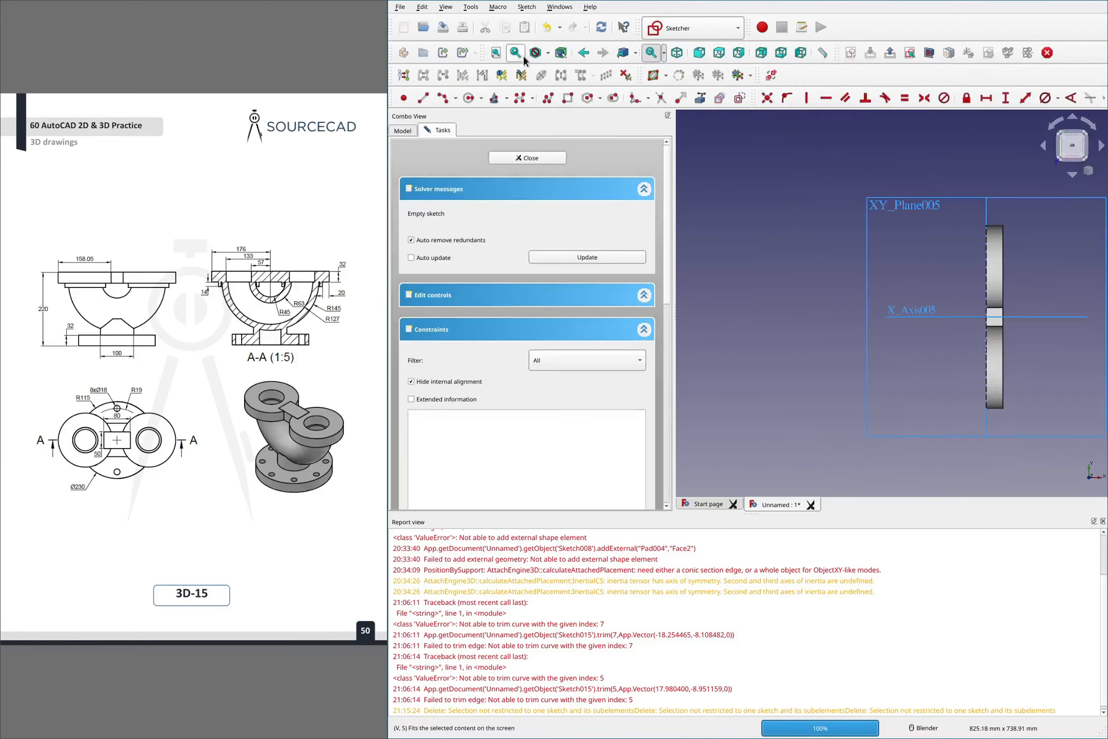
# Link the edge of the hole surrounded by the collar circles as external geometry in the new sketch
pyautogui.scroll(-4, 907, 243)
pyautogui.scroll(6, 977, 271)
pyautogui.moveTo(866, 234); pyautogui.dragTo(922, 239, button='middle')
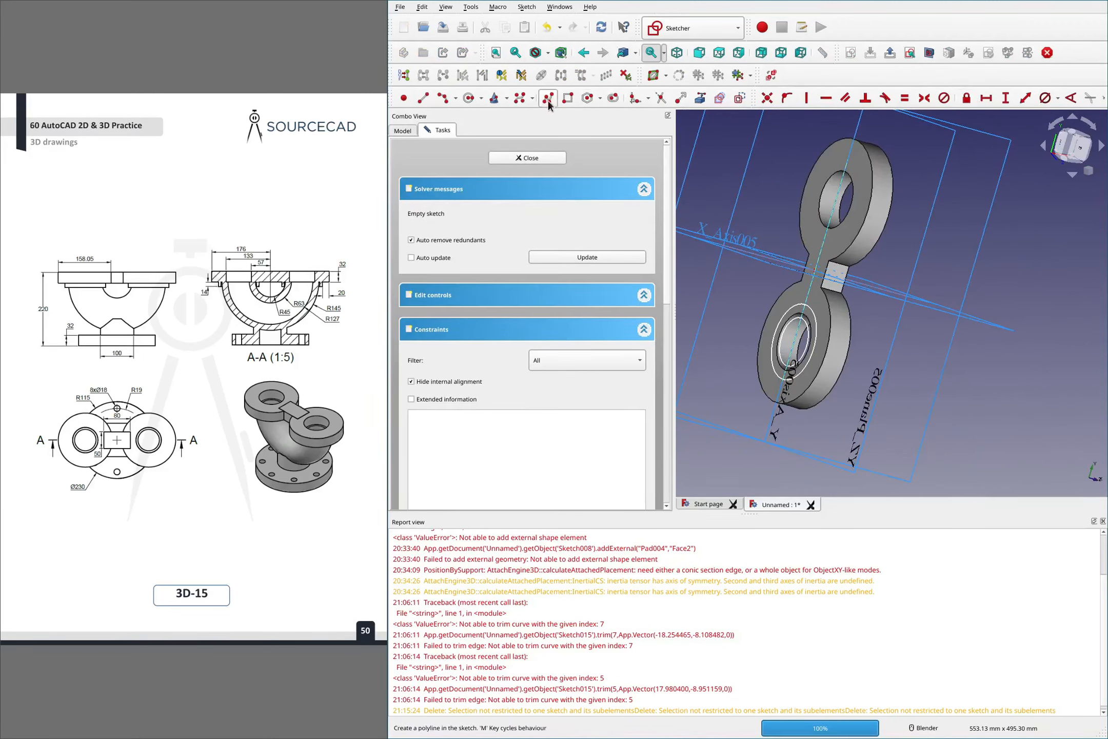
pyautogui.click(693, 99)
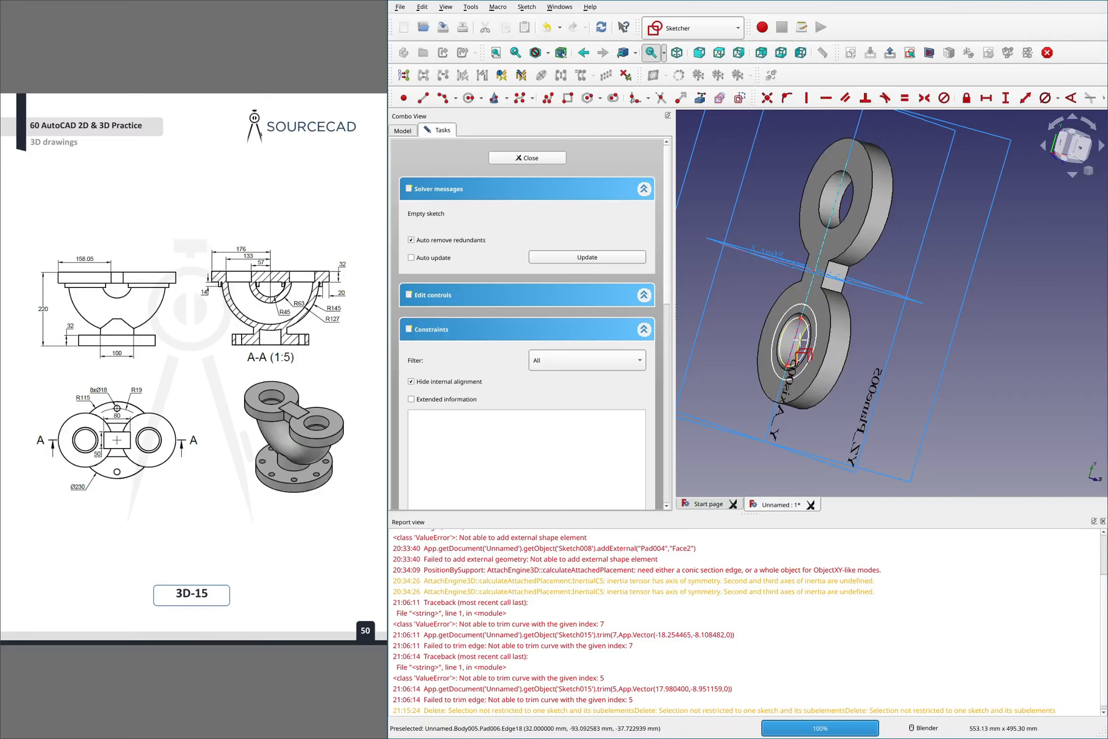
pyautogui.scroll(2, 800, 346)
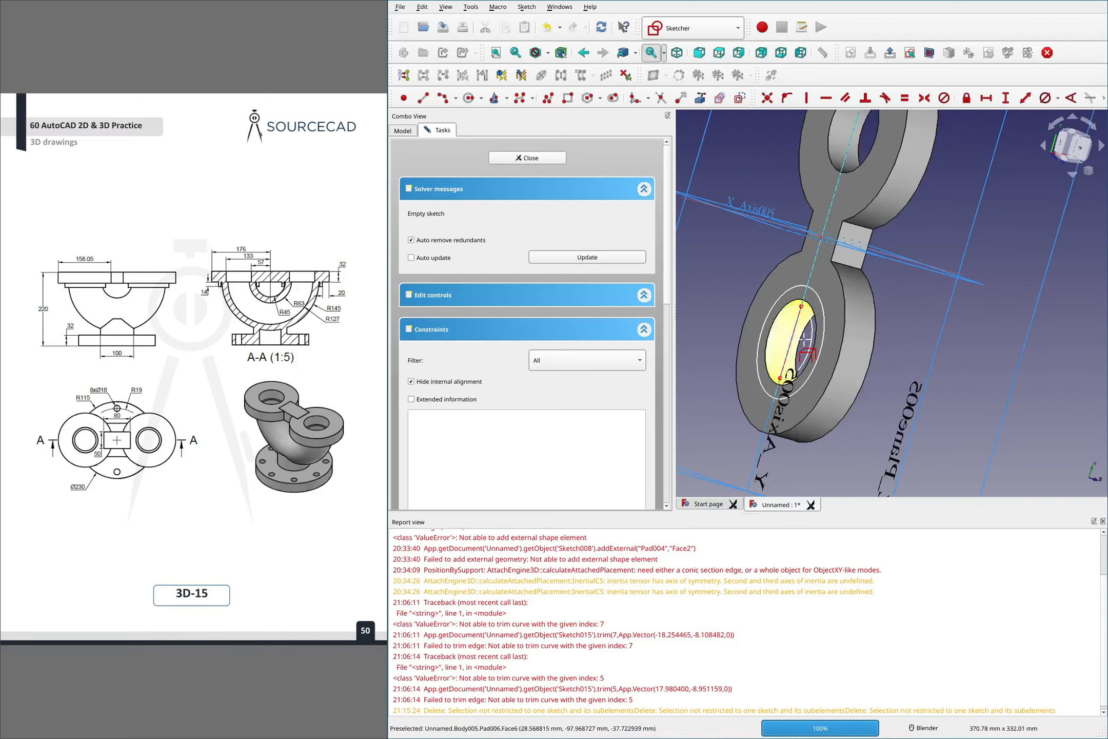
pyautogui.rightClick(792, 344)
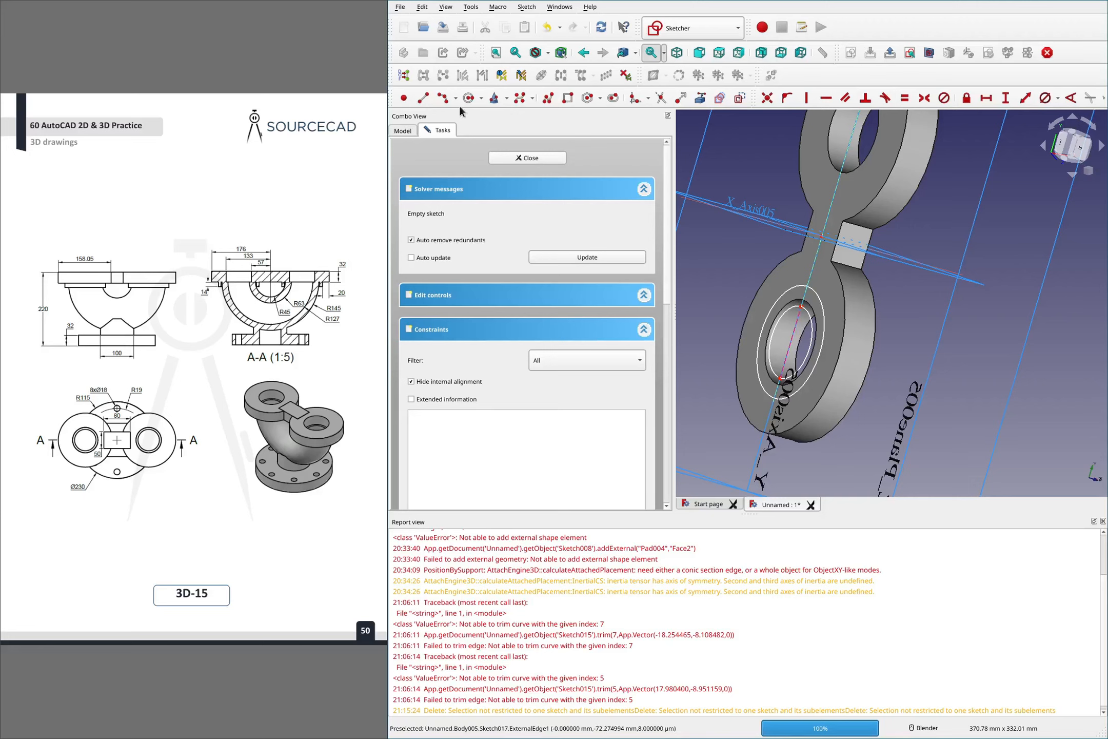
# Place a point on the linked hole edge and constrain it symmetrically between the edge's two endpoints
pyautogui.click(410, 96)
pyautogui.click(791, 343)
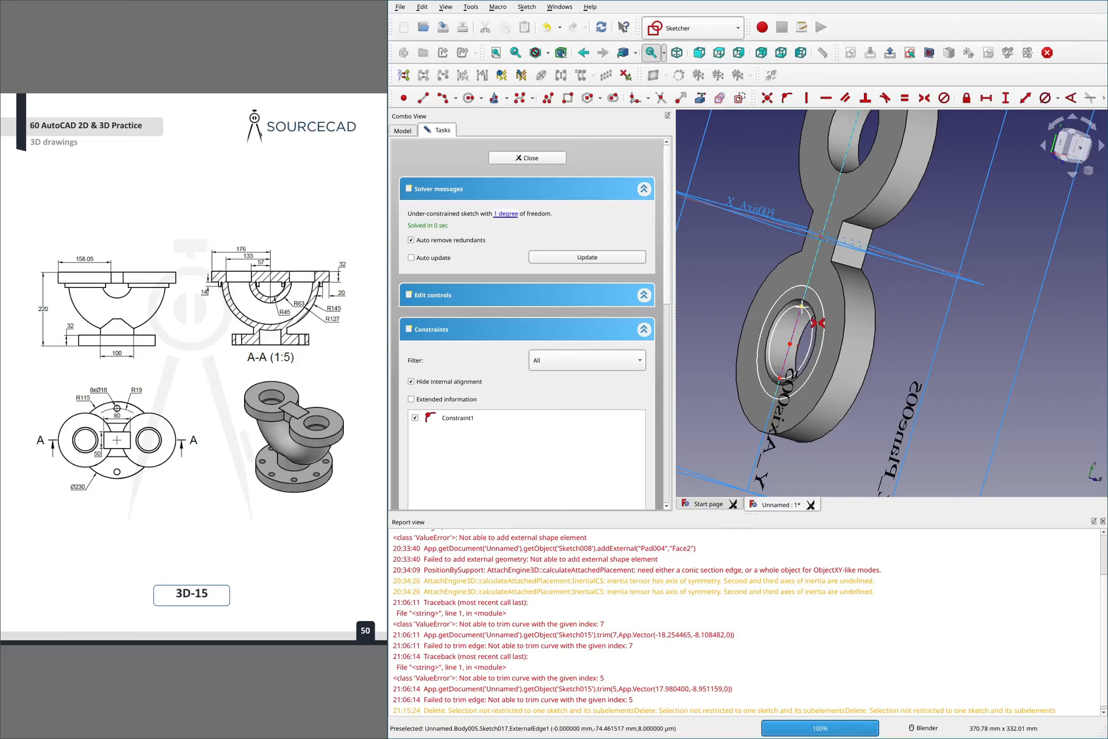
pyautogui.click(779, 378)
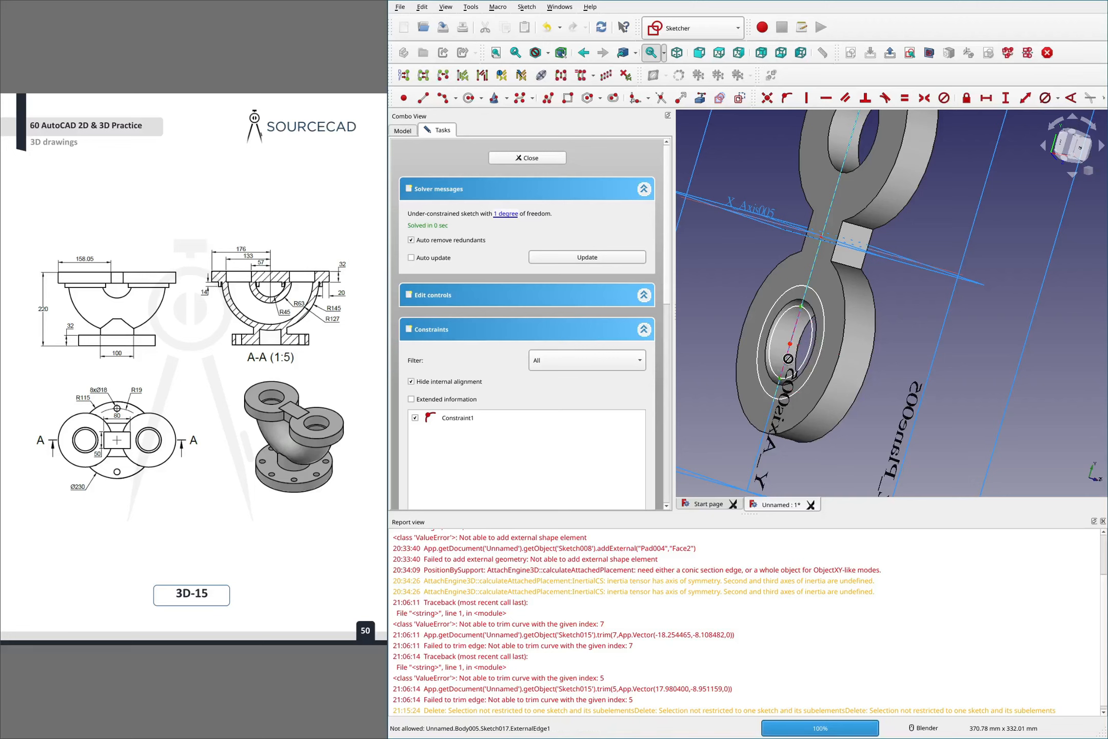
pyautogui.click(790, 343)
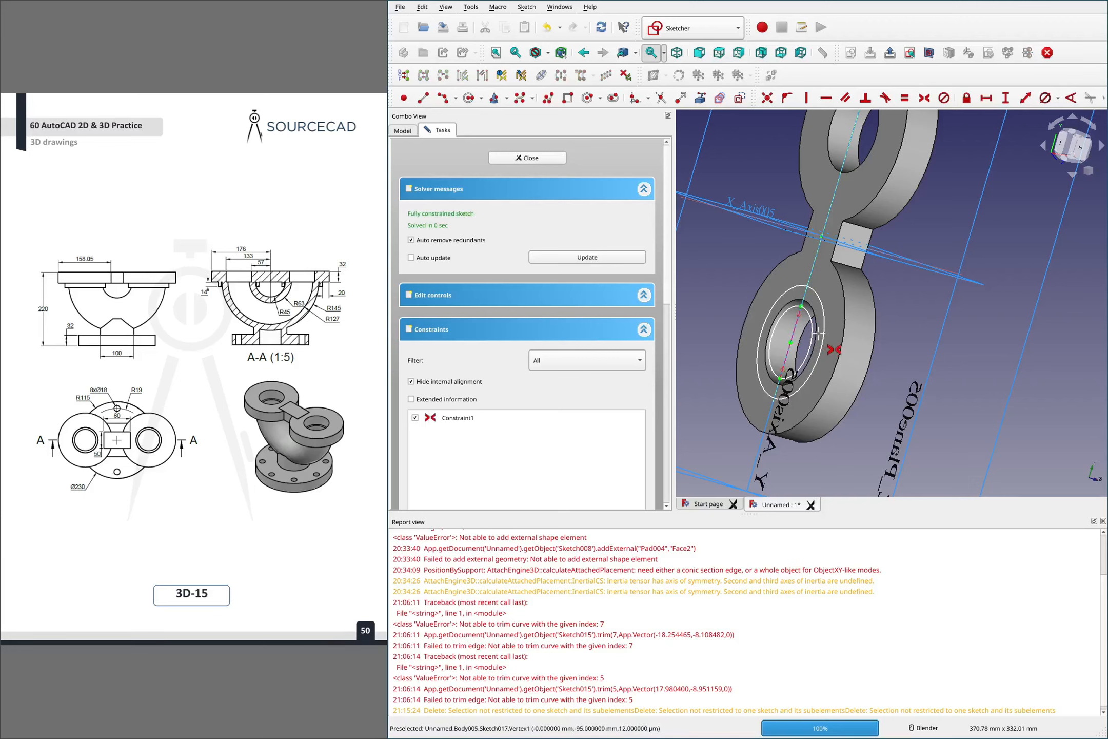
pyautogui.click(756, 58)
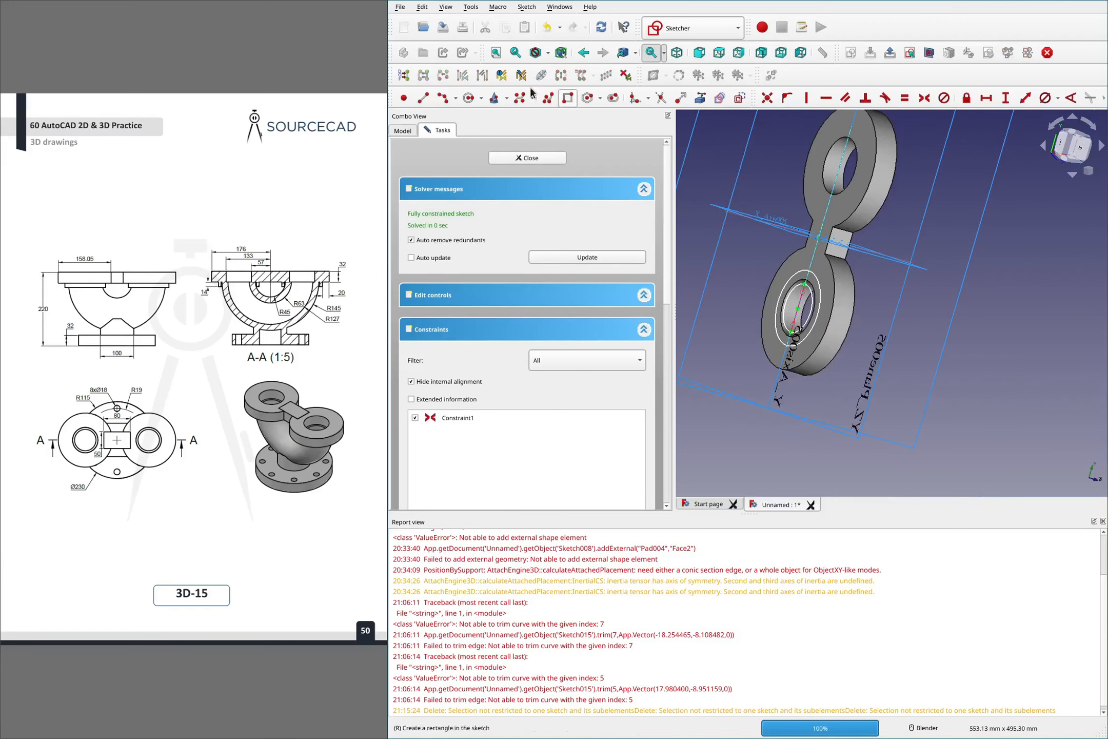
# Link the opposite hole's underside edge as external geometry
pyautogui.click(708, 105)
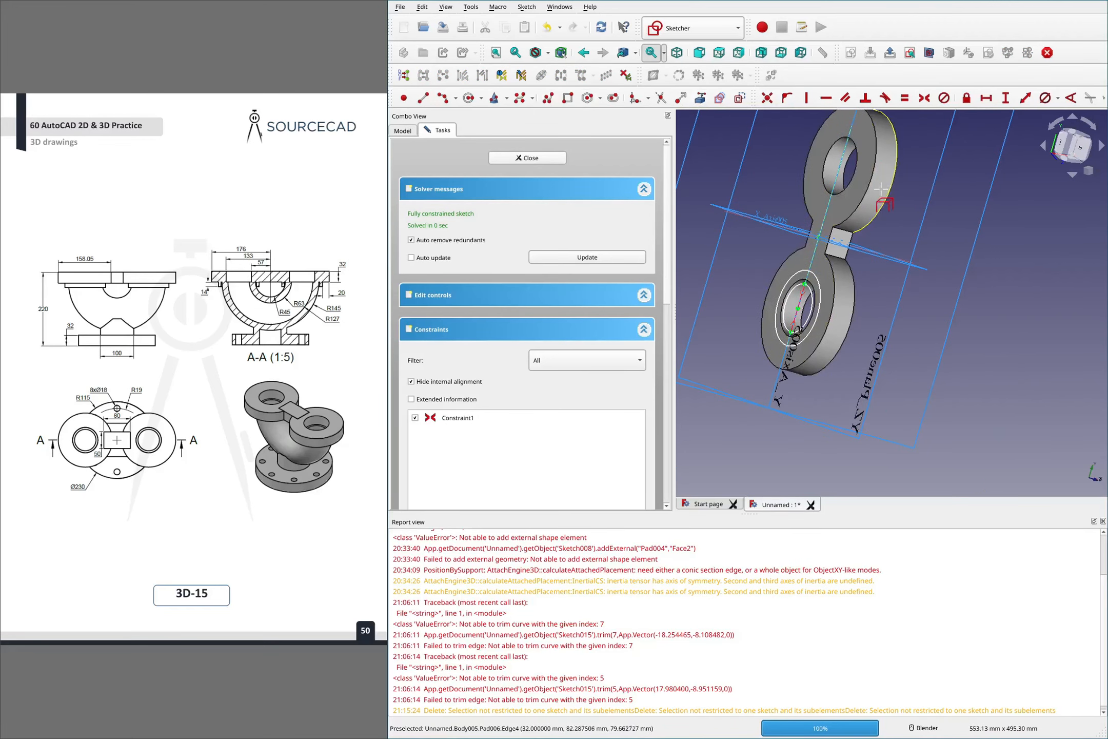
pyautogui.click(850, 178)
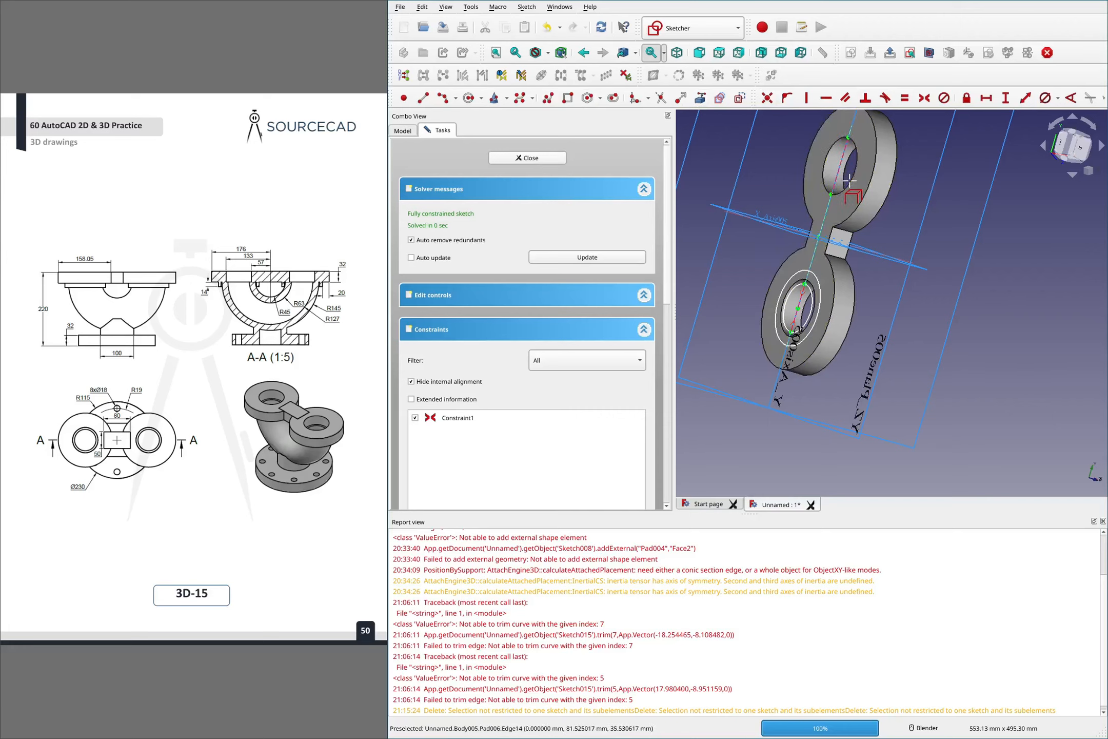
# Place a point on the opposite hole's linked edge and constrain it symmetrically between that edge's endpoints
pyautogui.click(405, 99)
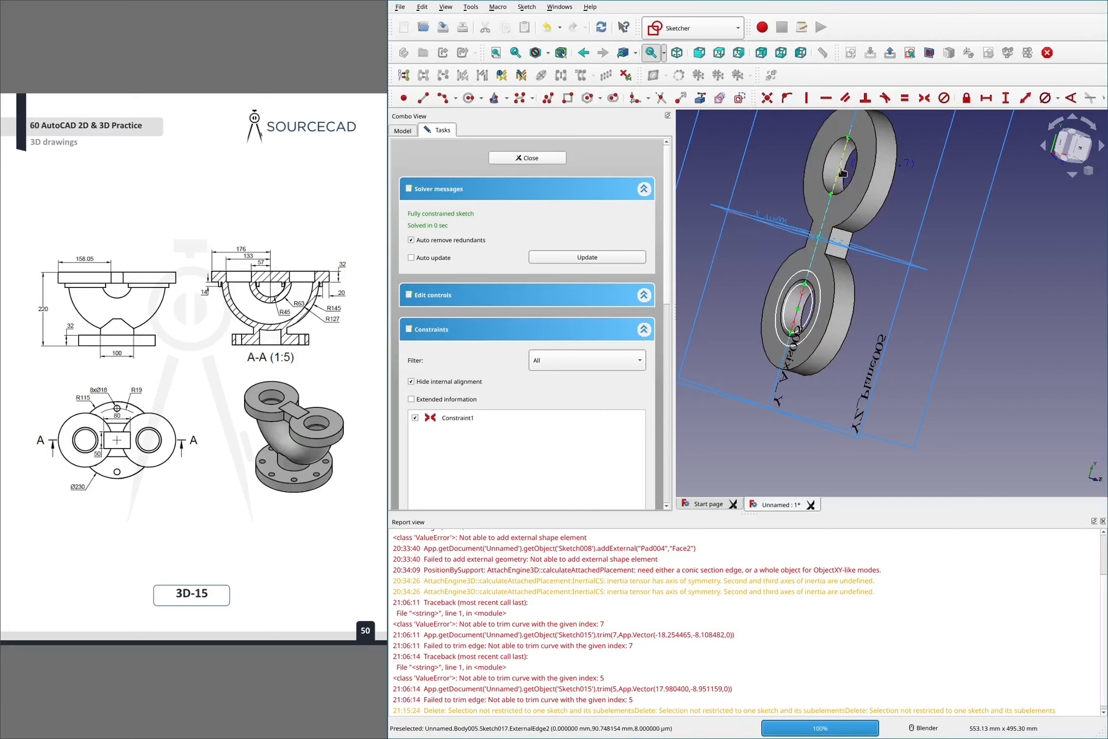
pyautogui.click(839, 169)
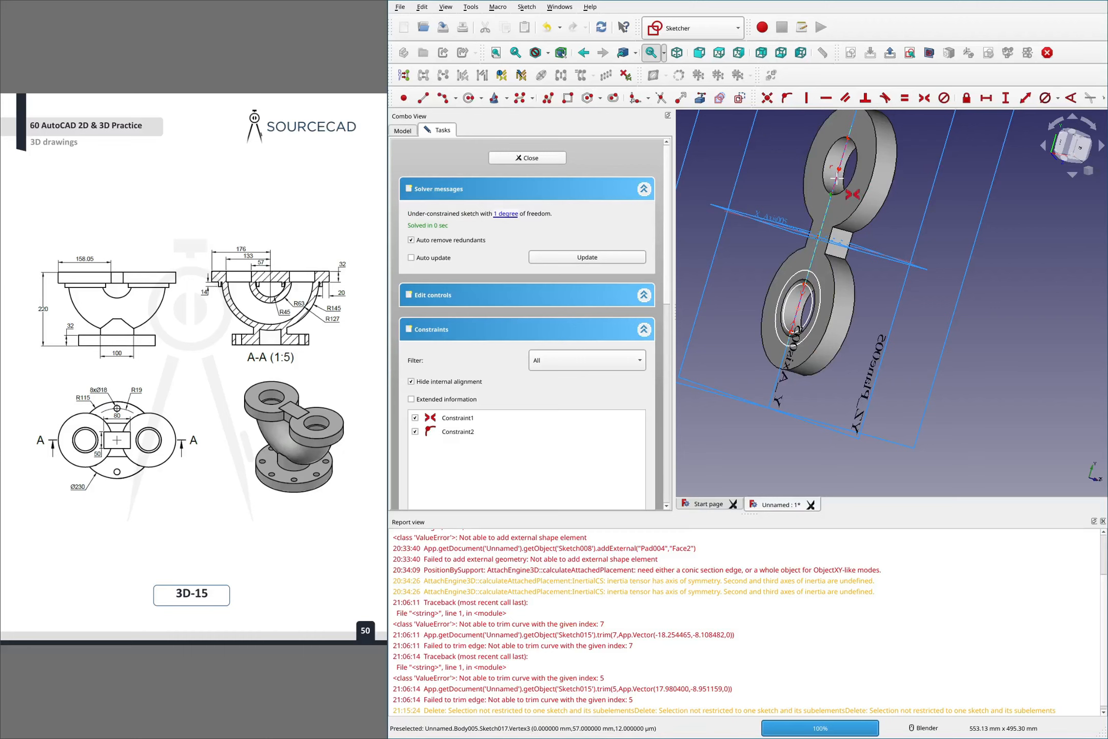
pyautogui.click(847, 137)
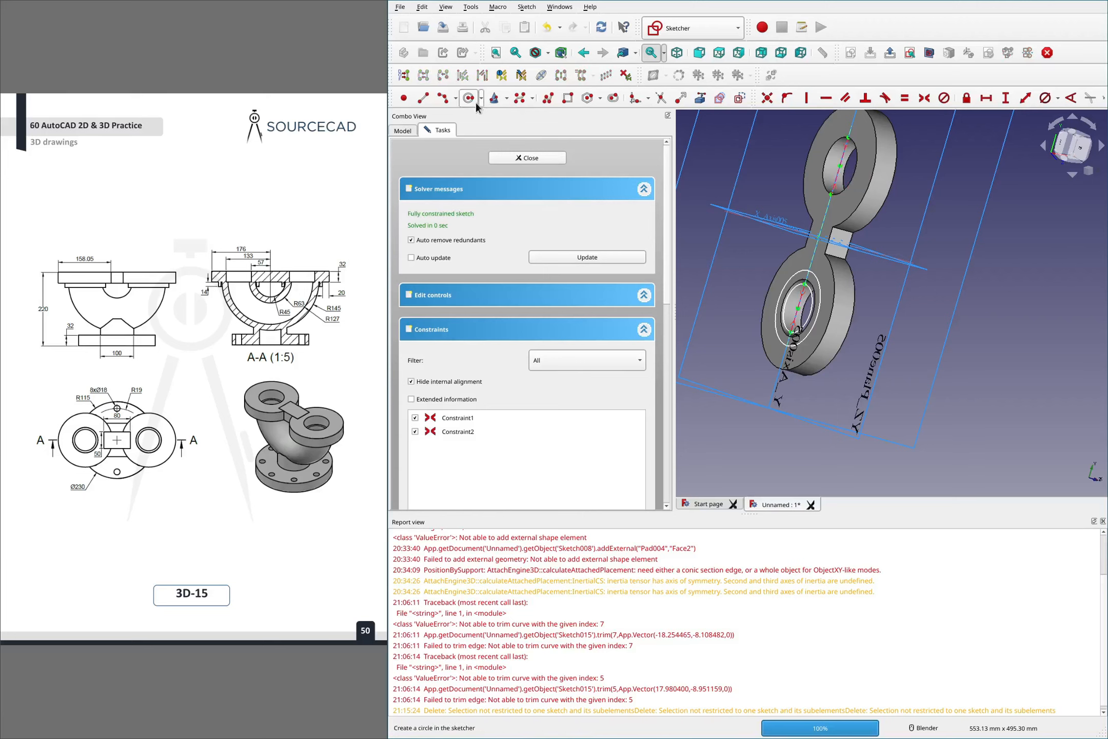
# Draw a centre-based arc connecting the midpoints of the two linked hole edges, curving away from the flange's underside
pyautogui.click(440, 99)
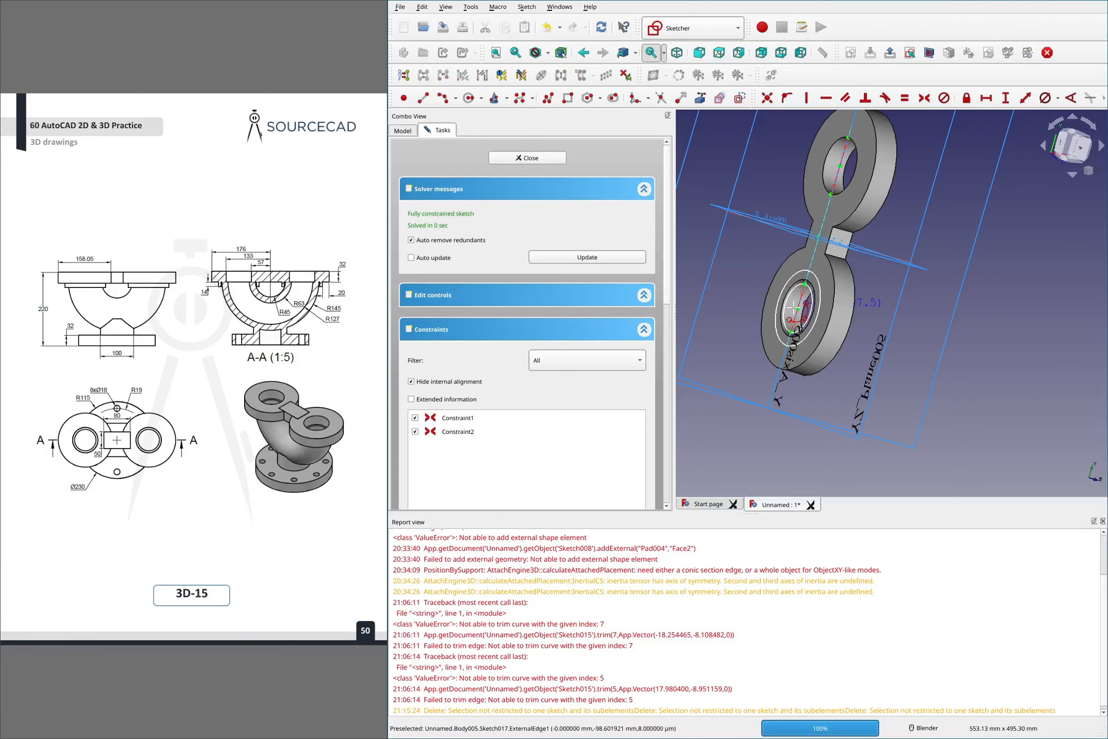
pyautogui.click(820, 235)
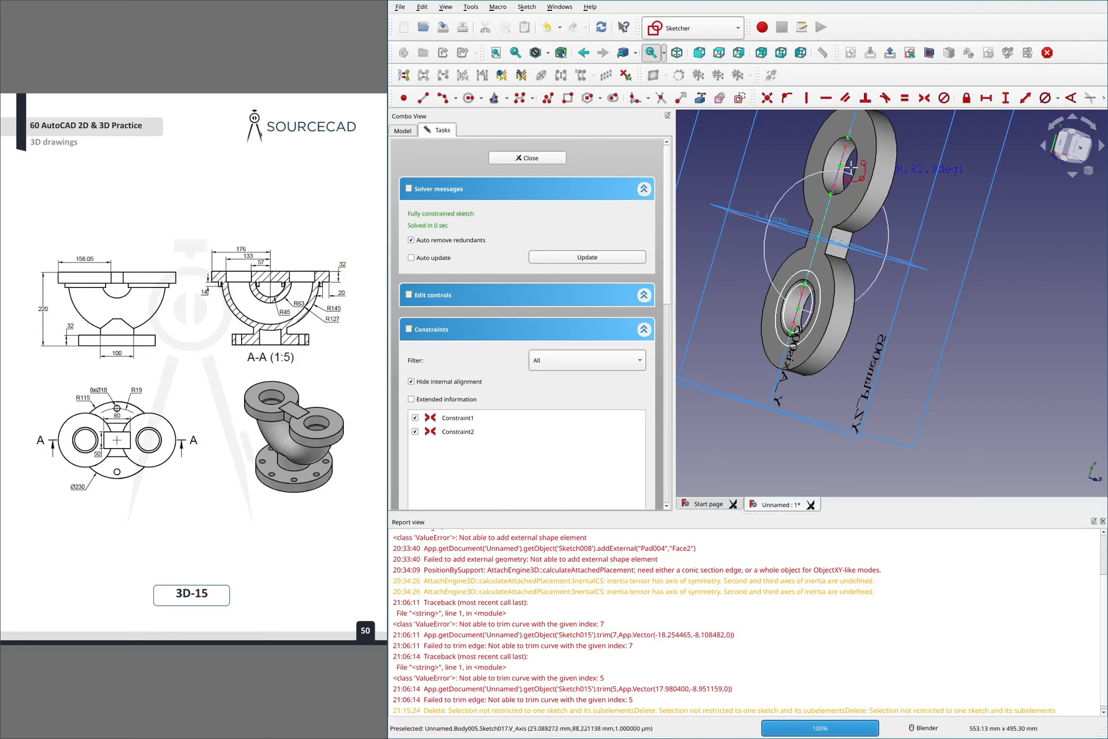
pyautogui.click(786, 297)
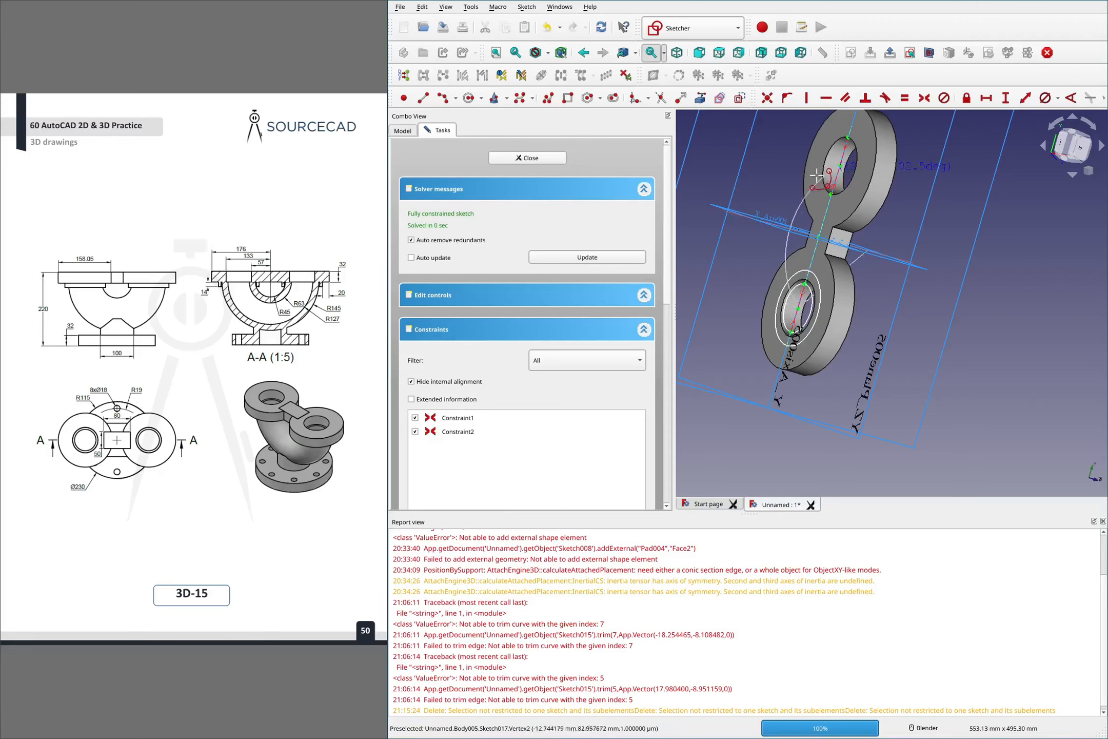
pyautogui.click(821, 163)
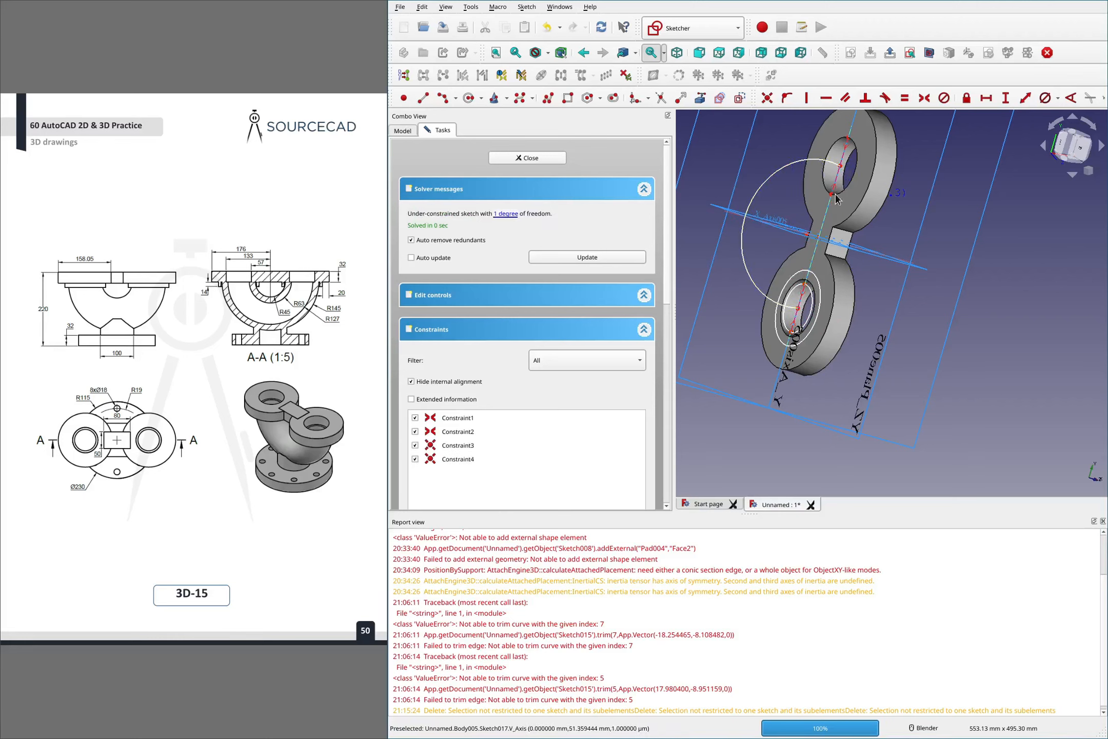
# Constrain the arc perpendicular to the linked hole edge at its endpoint and close the path sketch
pyautogui.click(840, 164)
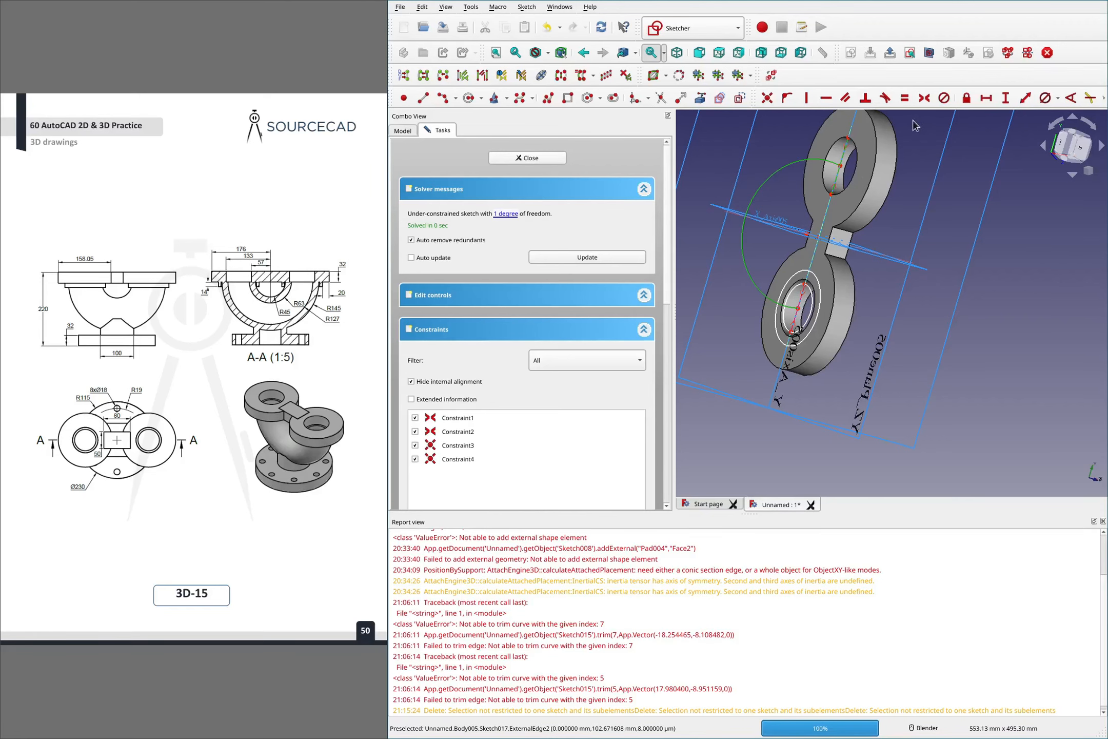
pyautogui.click(865, 97)
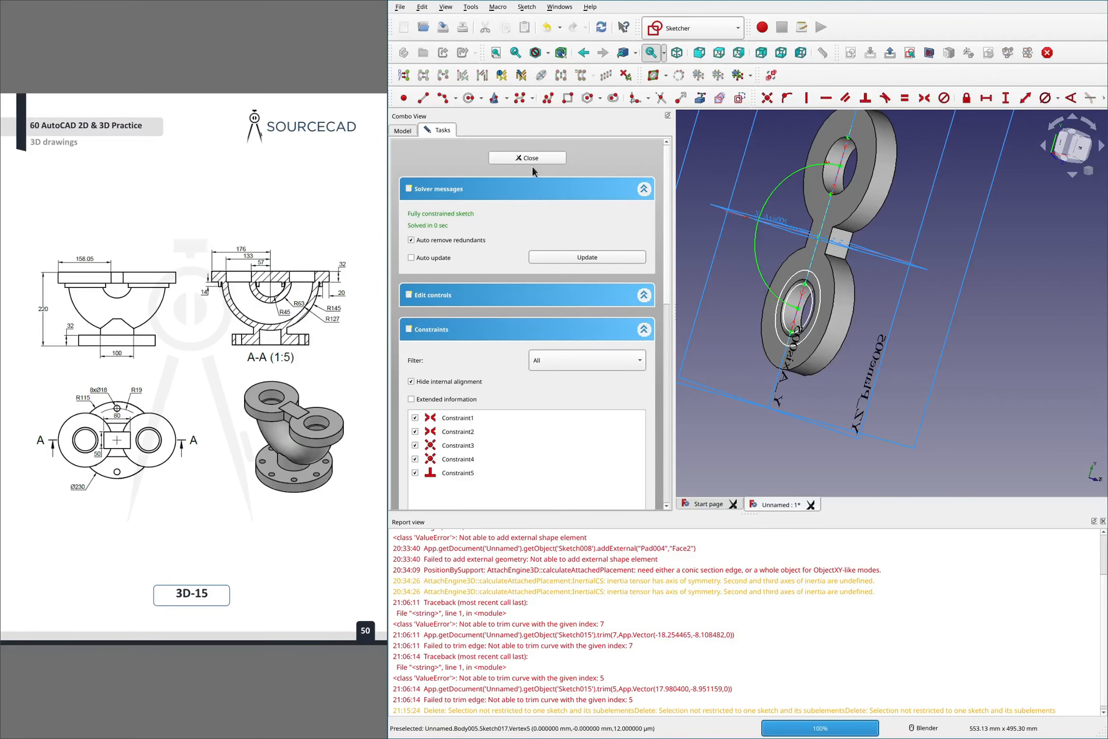
pyautogui.click(536, 158)
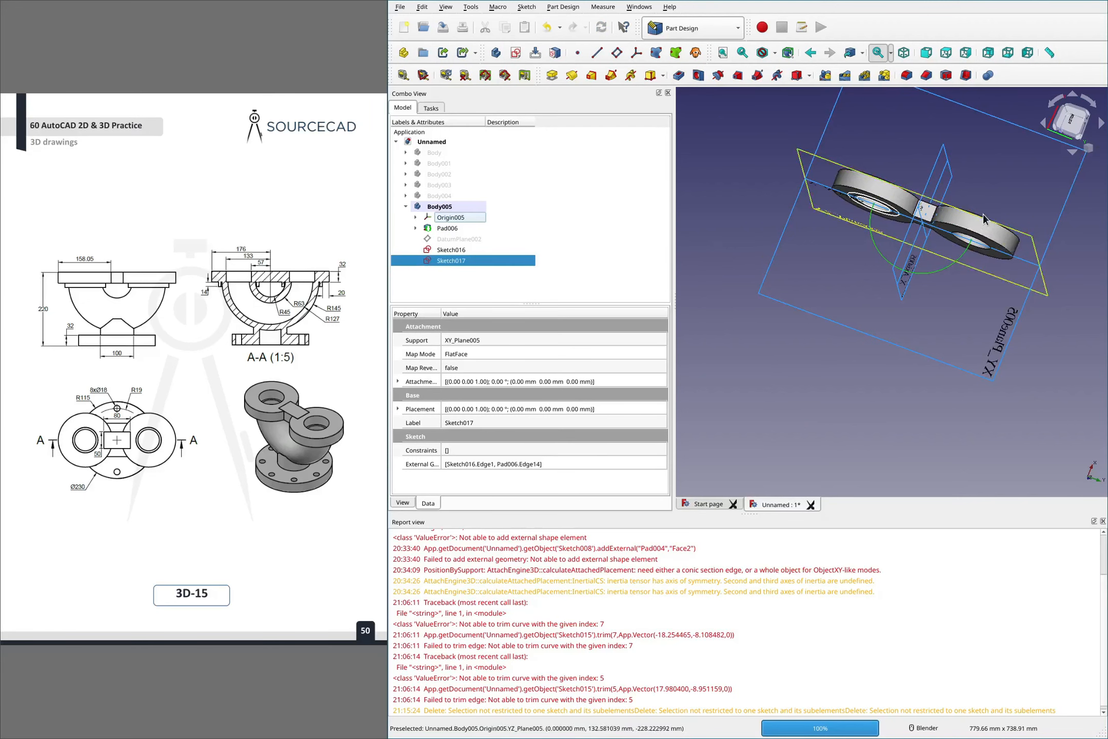
pyautogui.moveTo(929, 193); pyautogui.dragTo(894, 158, button='middle')
pyautogui.click(464, 249)
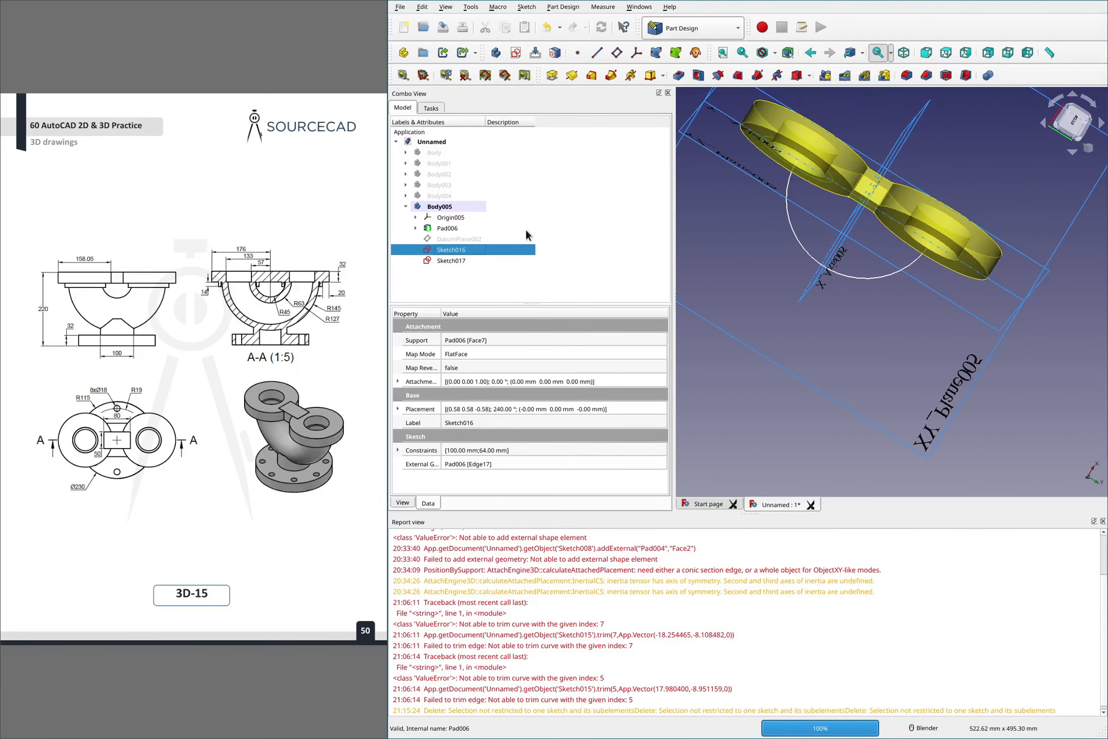
pyautogui.keyDown('ctrl'); pyautogui.click(475, 261); pyautogui.keyUp('ctrl')
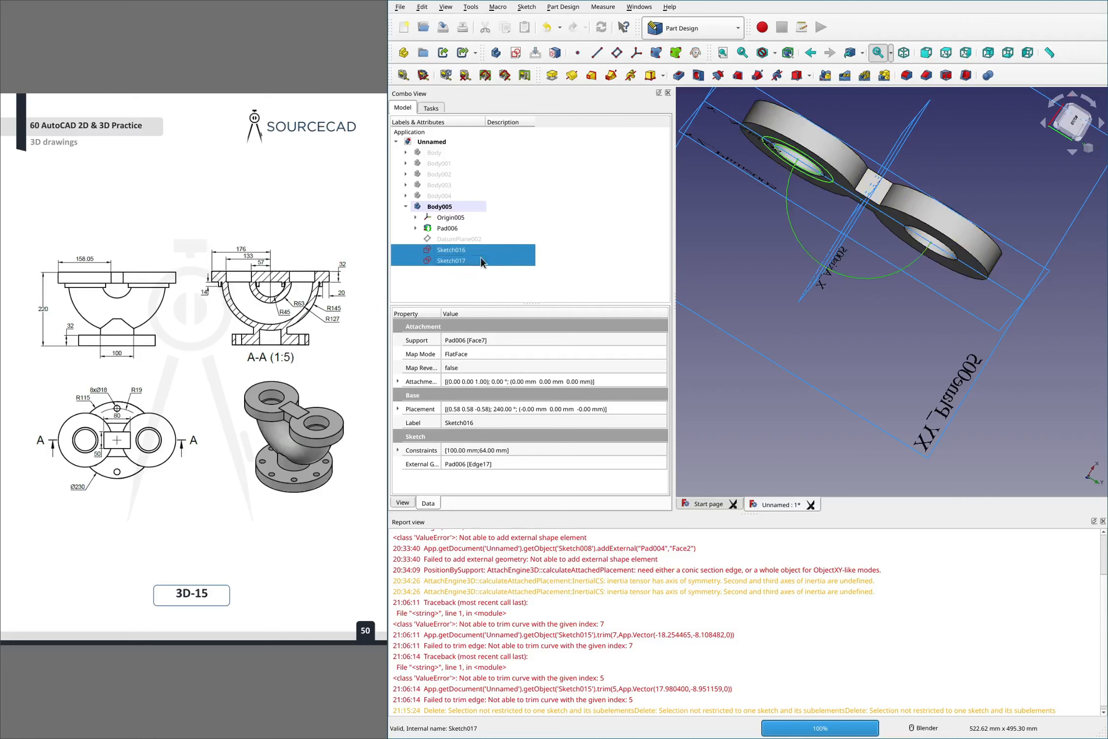
pyautogui.click(756, 77)
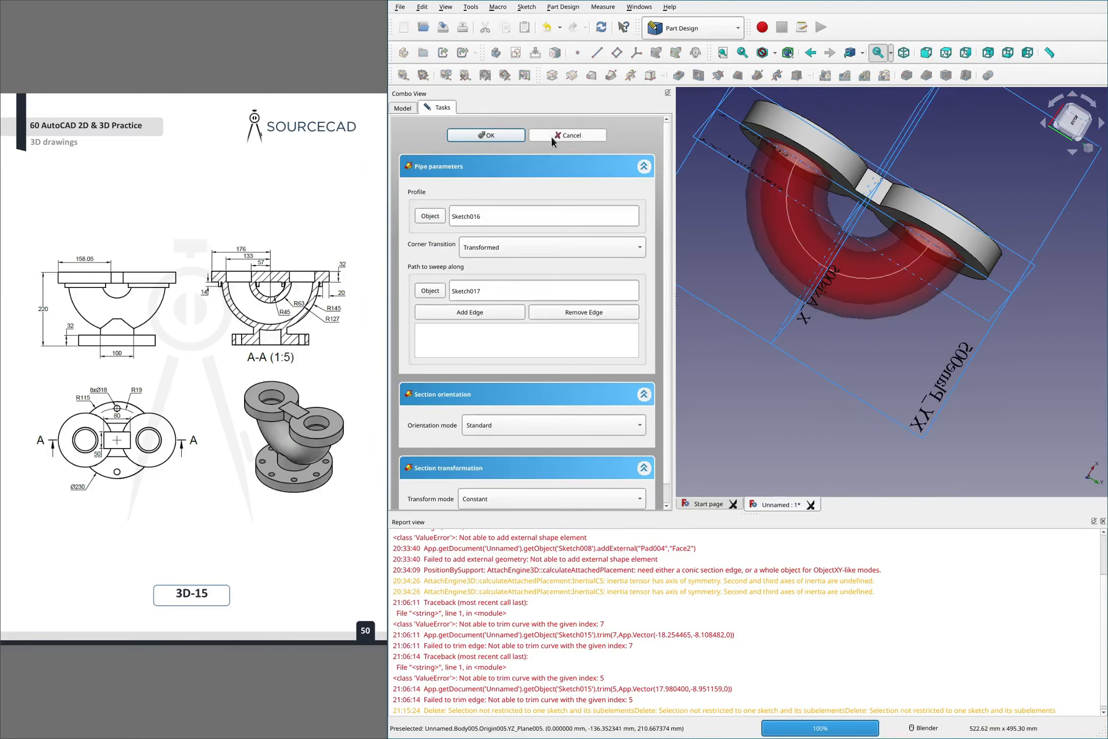
pyautogui.click(551, 137)
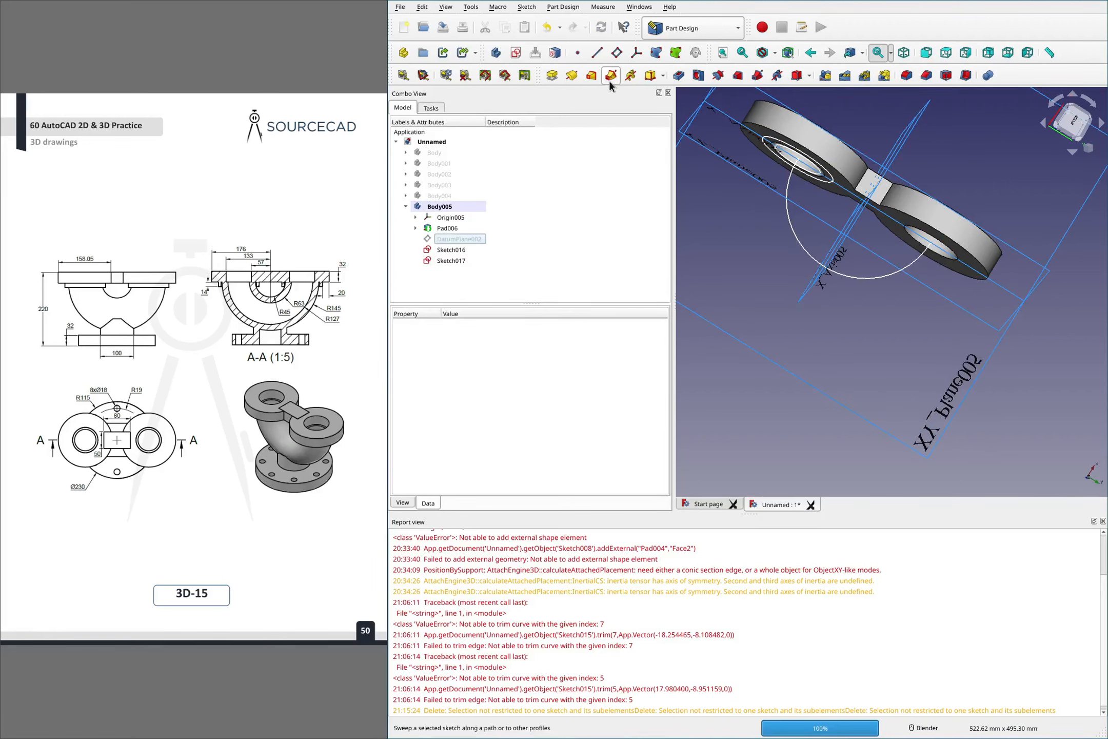
# Create an additive pipe with Sketch016 as the profile and Sketch017 as the path
pyautogui.click(450, 250)
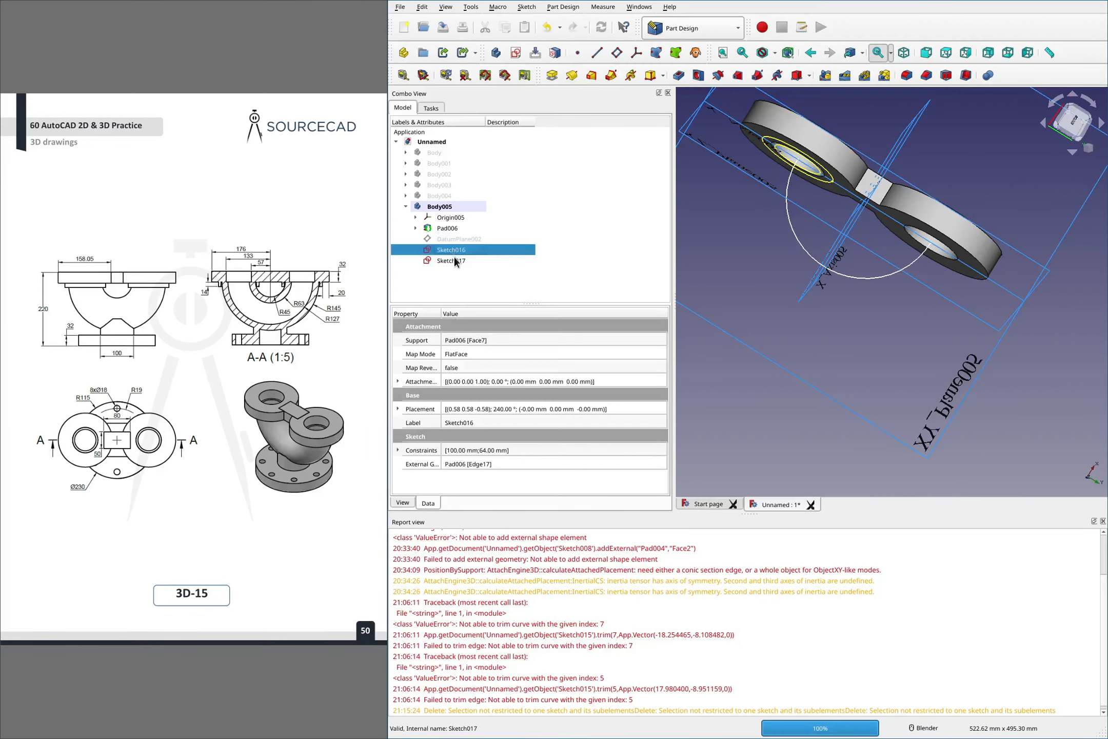
pyautogui.keyDown('ctrl'); pyautogui.click(454, 259); pyautogui.keyUp('ctrl')
pyautogui.click(612, 75)
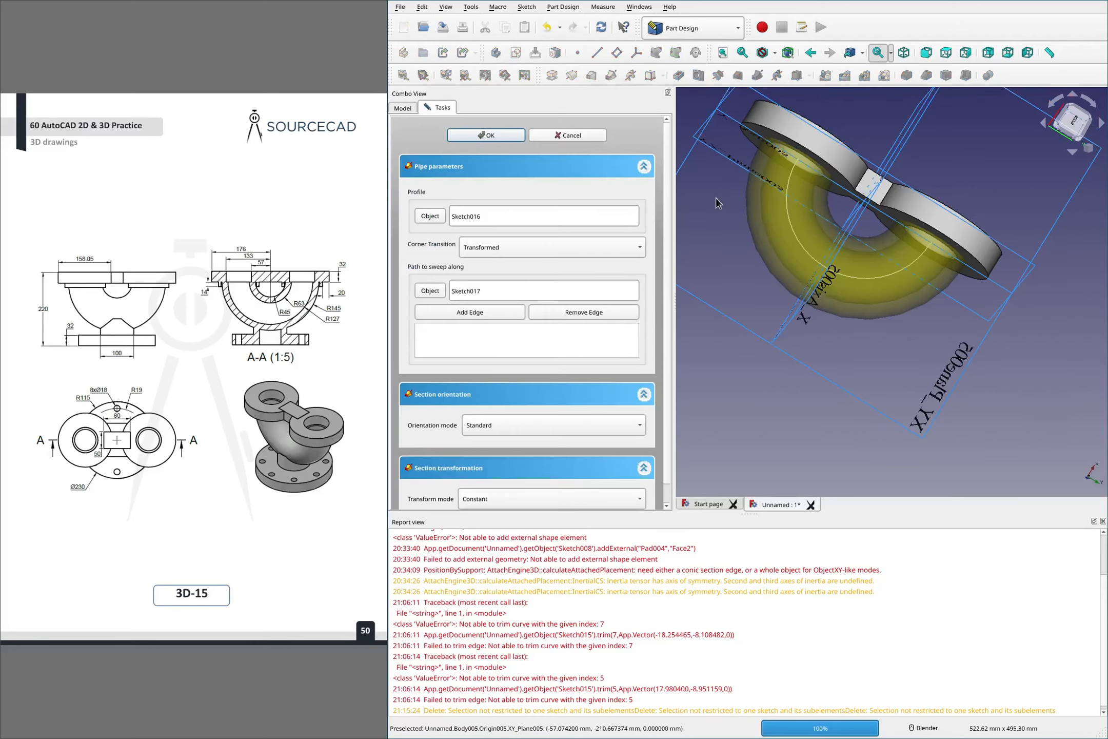
pyautogui.click(486, 135)
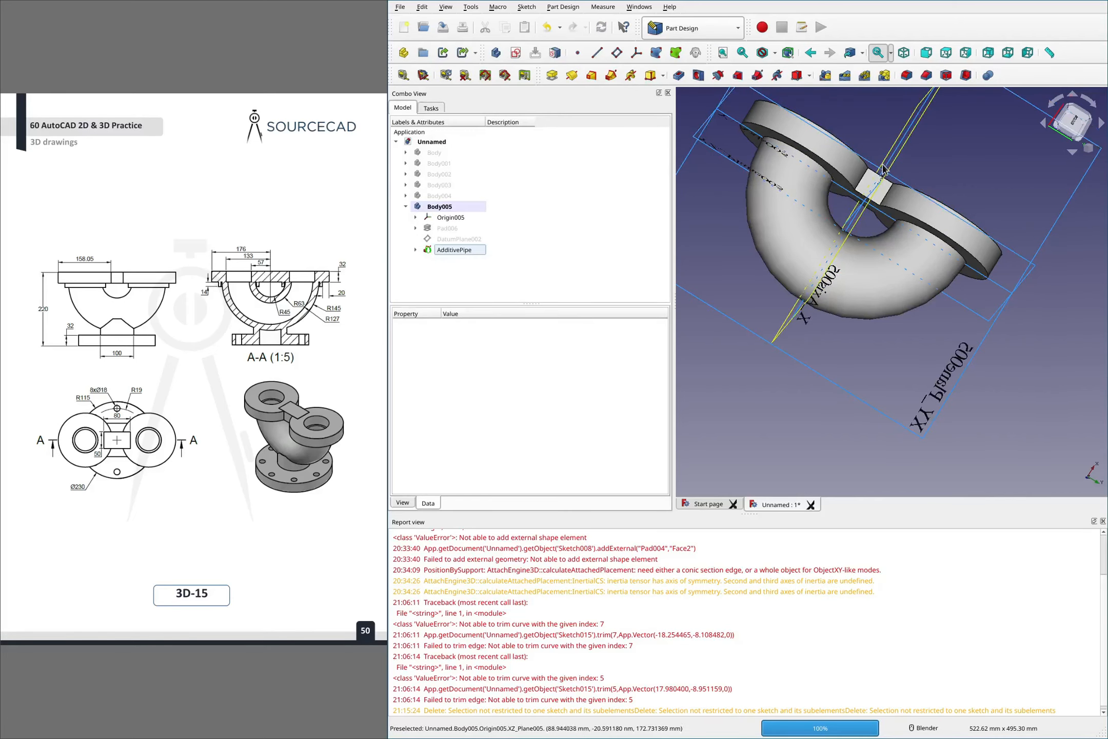
# Start a new sketch on the underside face of the upper flange
pyautogui.moveTo(820, 195); pyautogui.dragTo(883, 219, button='middle')
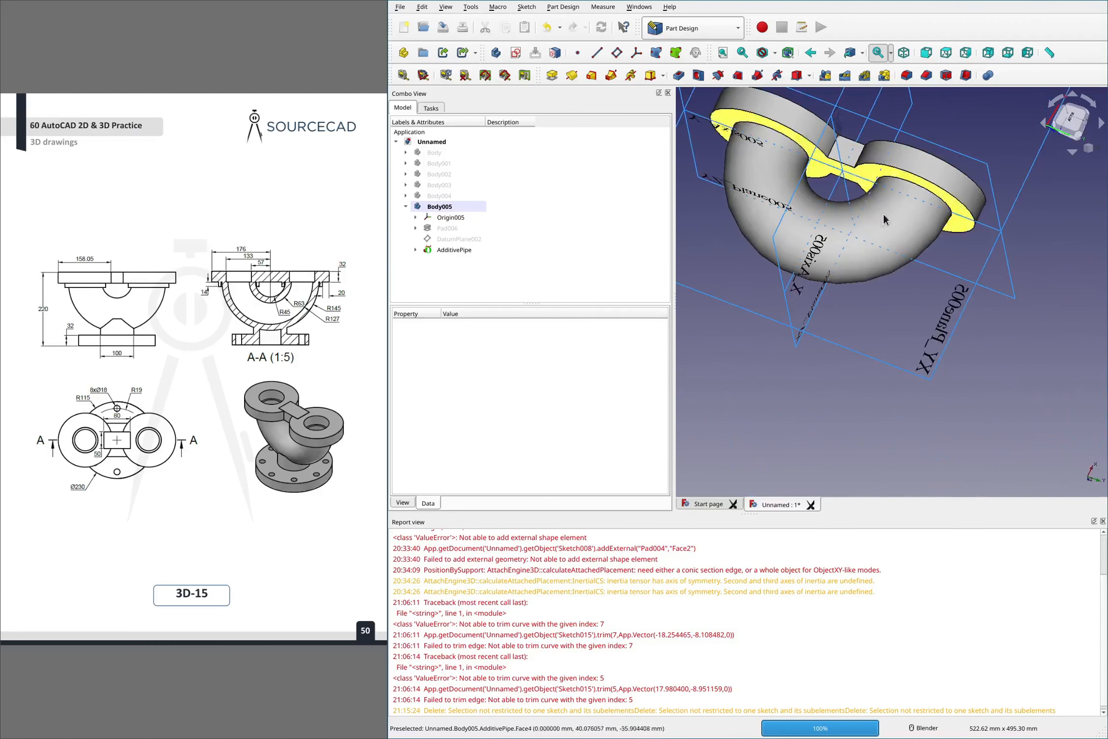
pyautogui.click(911, 183)
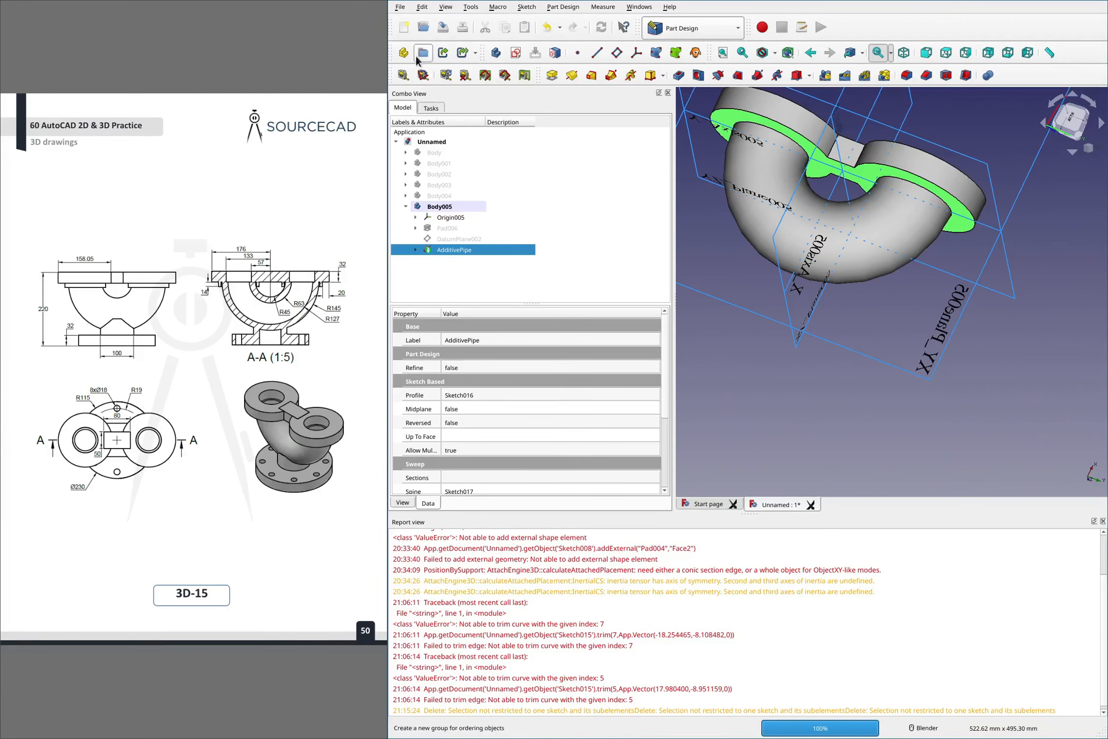
pyautogui.click(516, 52)
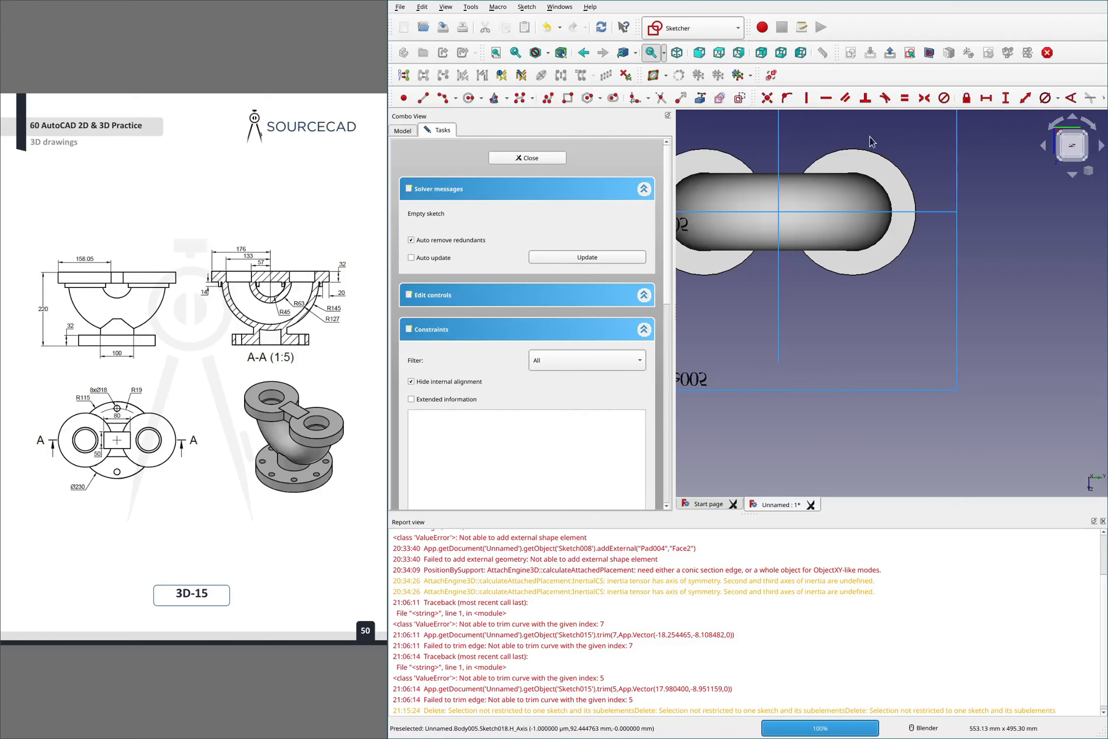
# Link the outer arcs of both flange rings as external geometry and section the view at the sketch plane
pyautogui.click(718, 103)
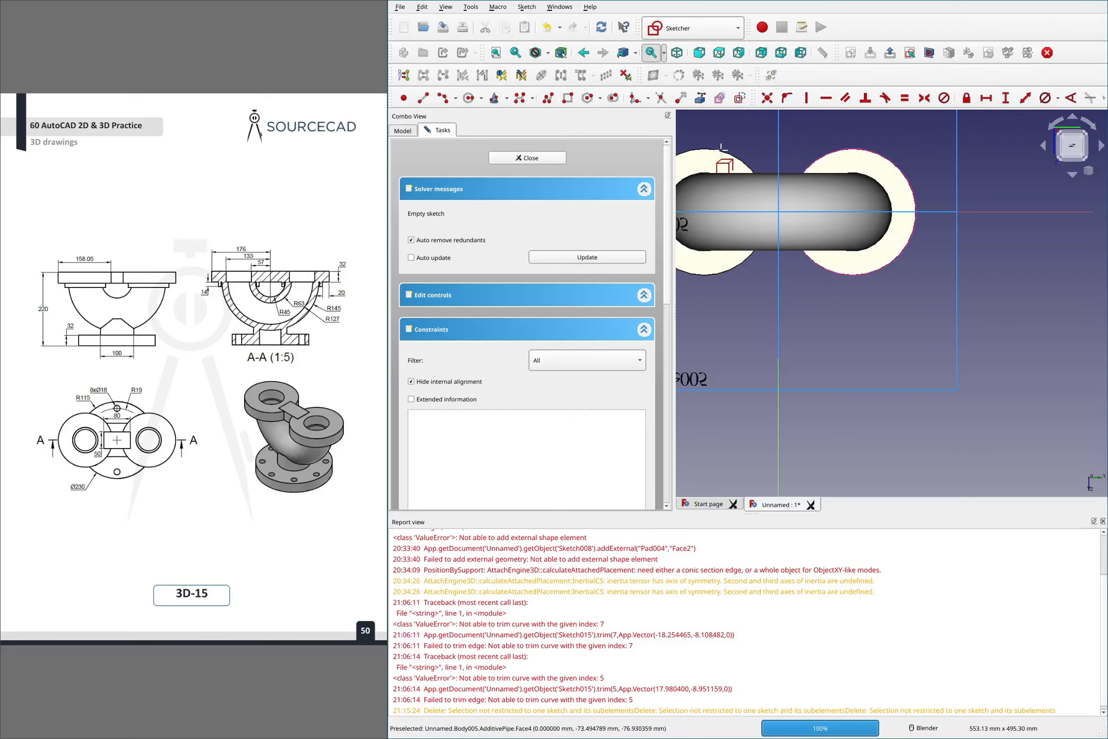
pyautogui.scroll(-3, 968, 148)
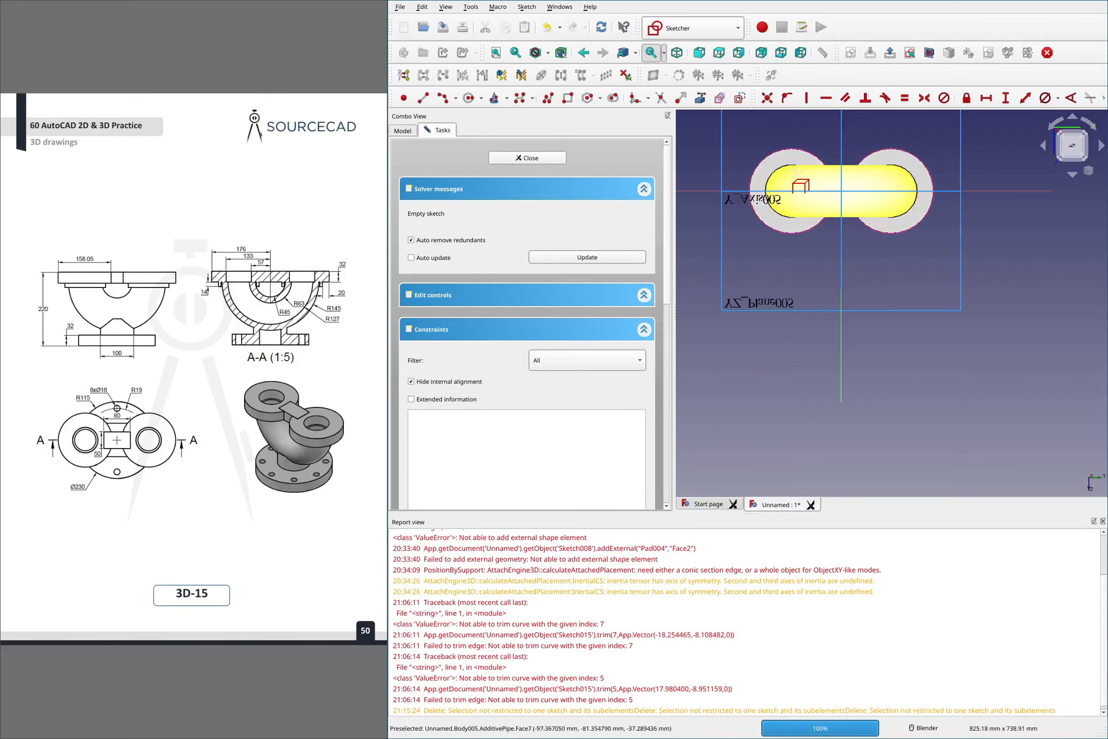
pyautogui.scroll(3, 821, 215)
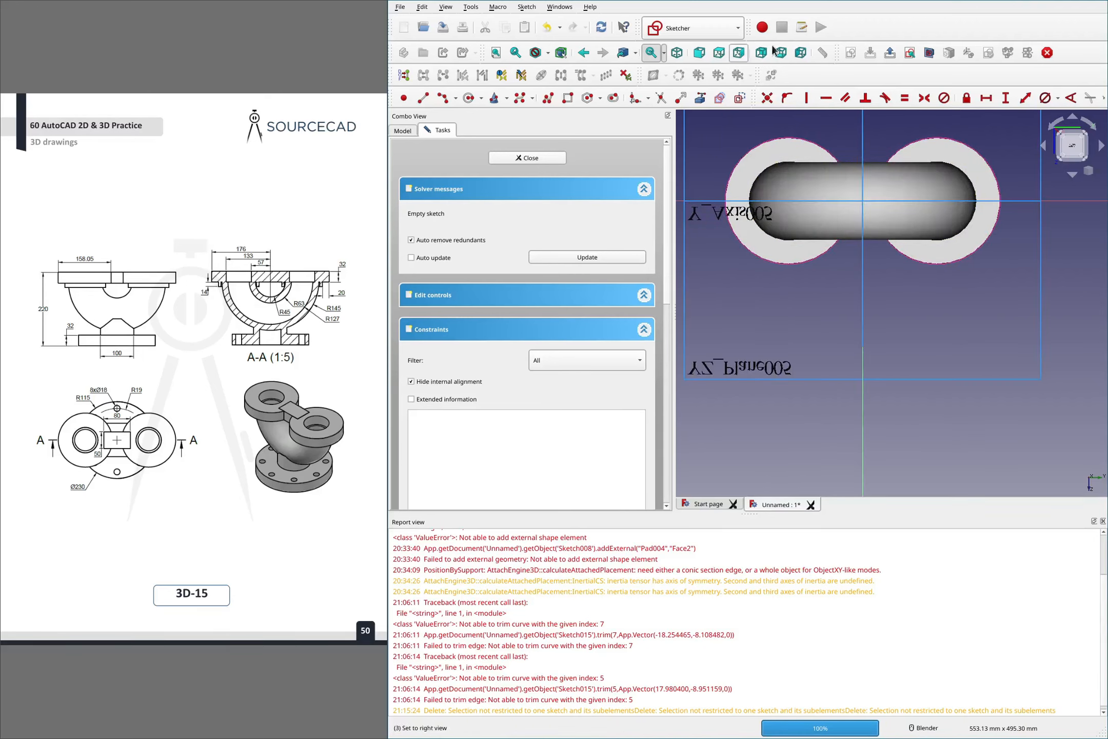
pyautogui.click(929, 52)
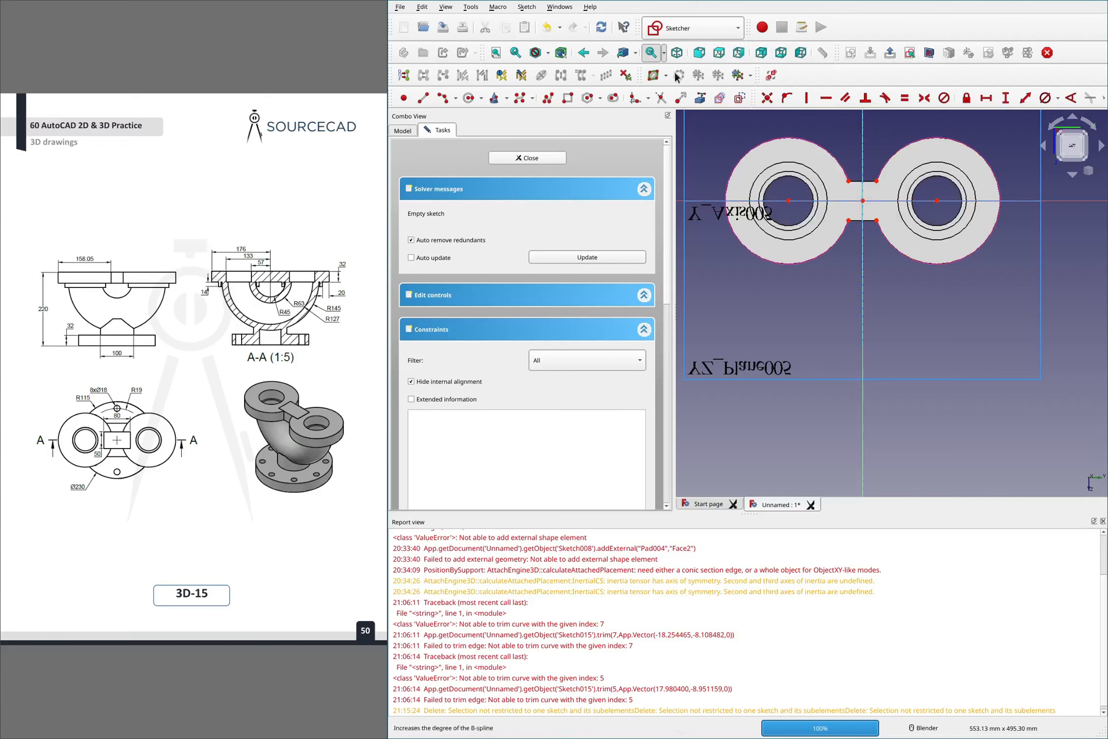
# Draw two concentric circles around each flange hole, between the pipe wall and the flange's outer edge
pyautogui.click(467, 100)
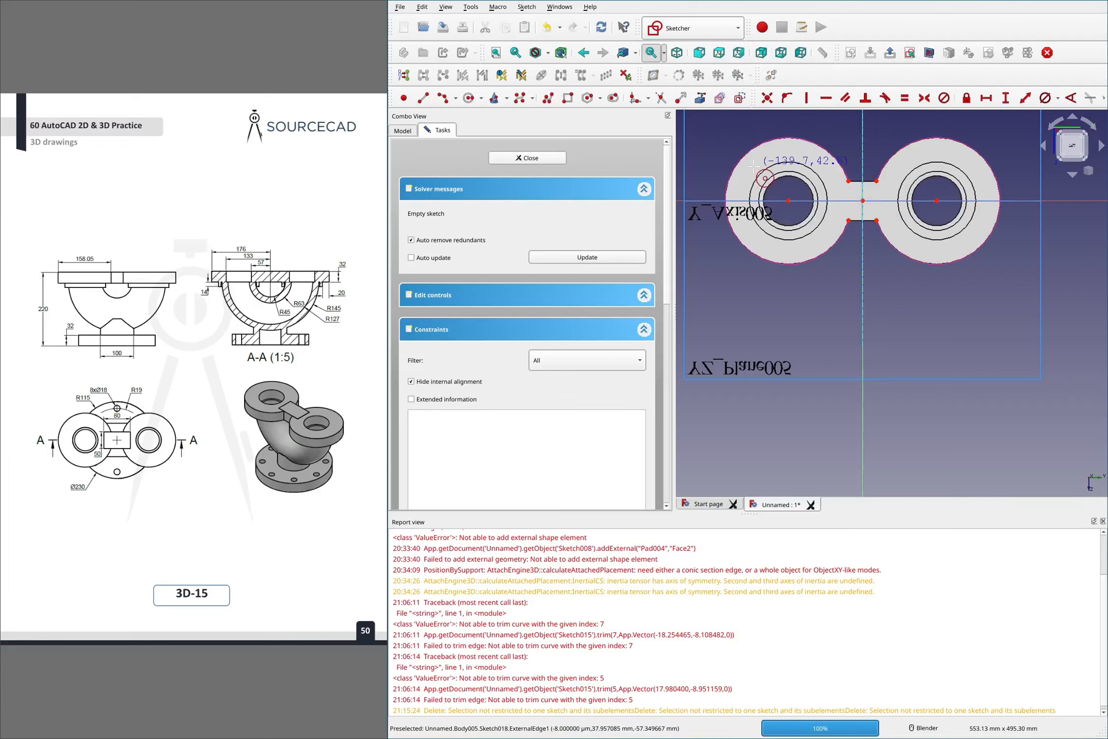
pyautogui.click(788, 201)
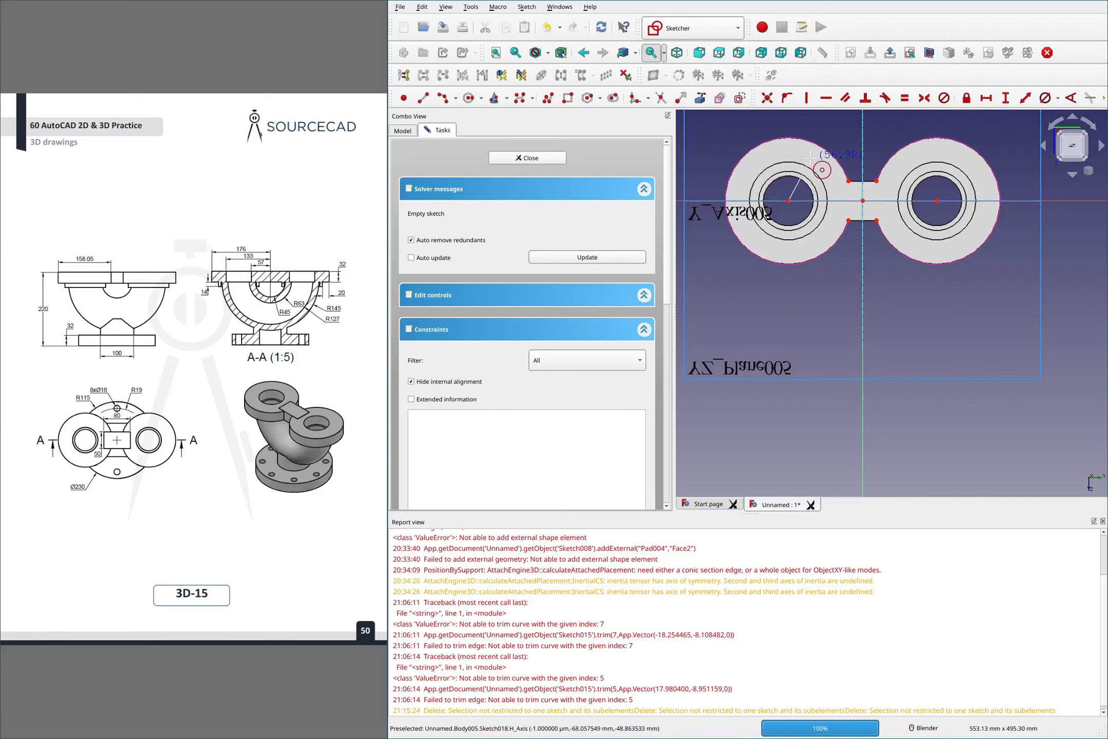
pyautogui.click(828, 166)
pyautogui.click(788, 201)
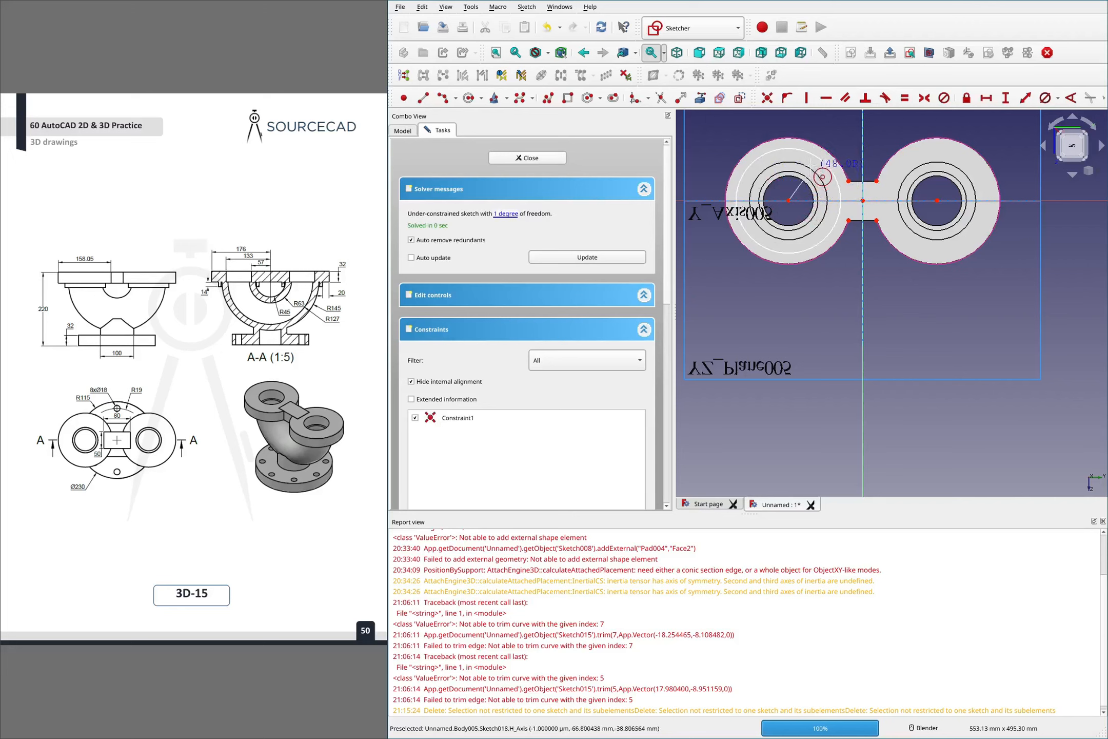
pyautogui.click(822, 171)
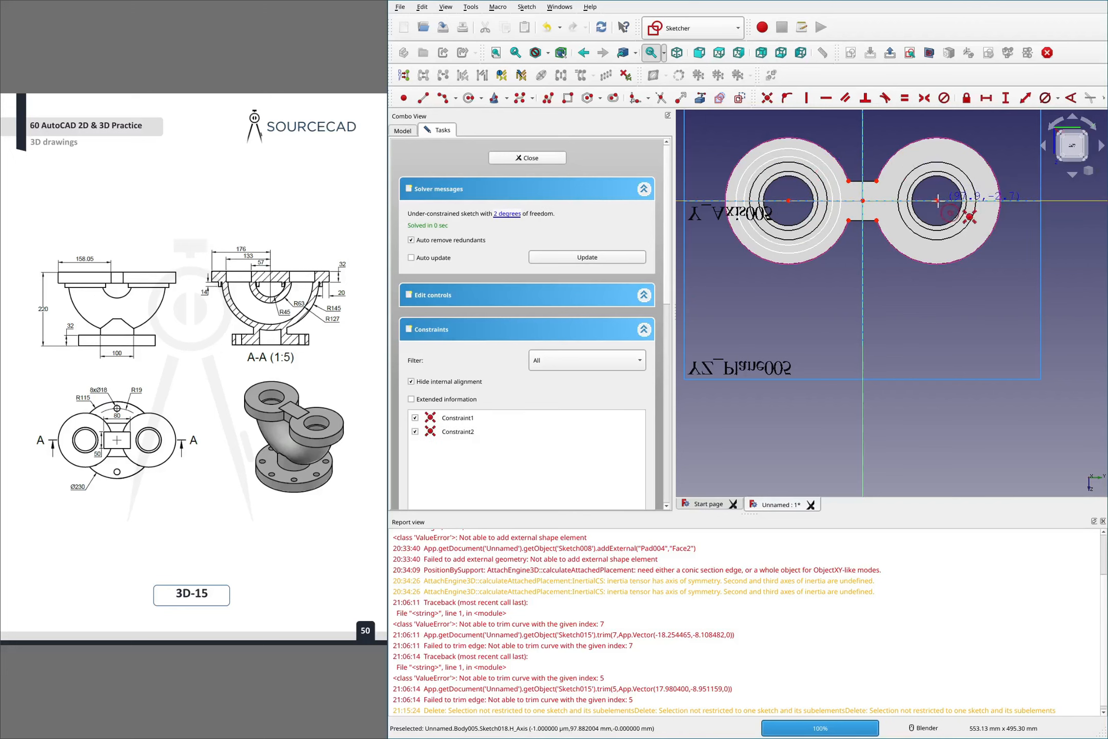
pyautogui.click(937, 200)
pyautogui.click(967, 161)
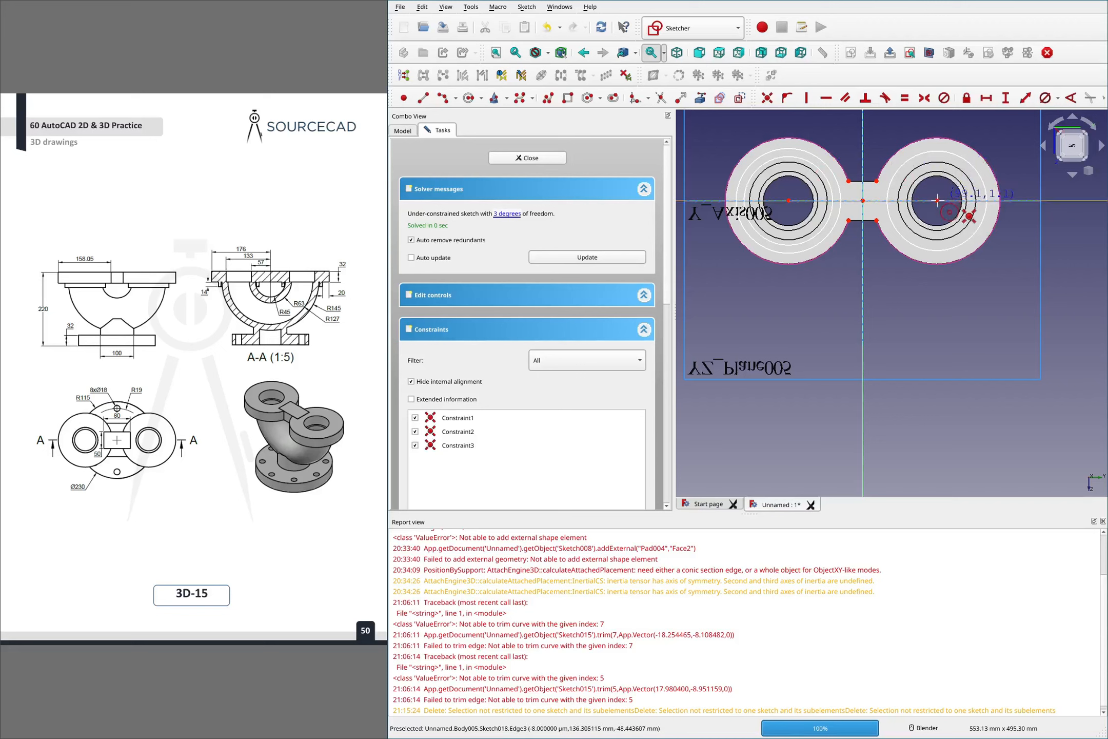
pyautogui.click(937, 200)
pyautogui.click(963, 171)
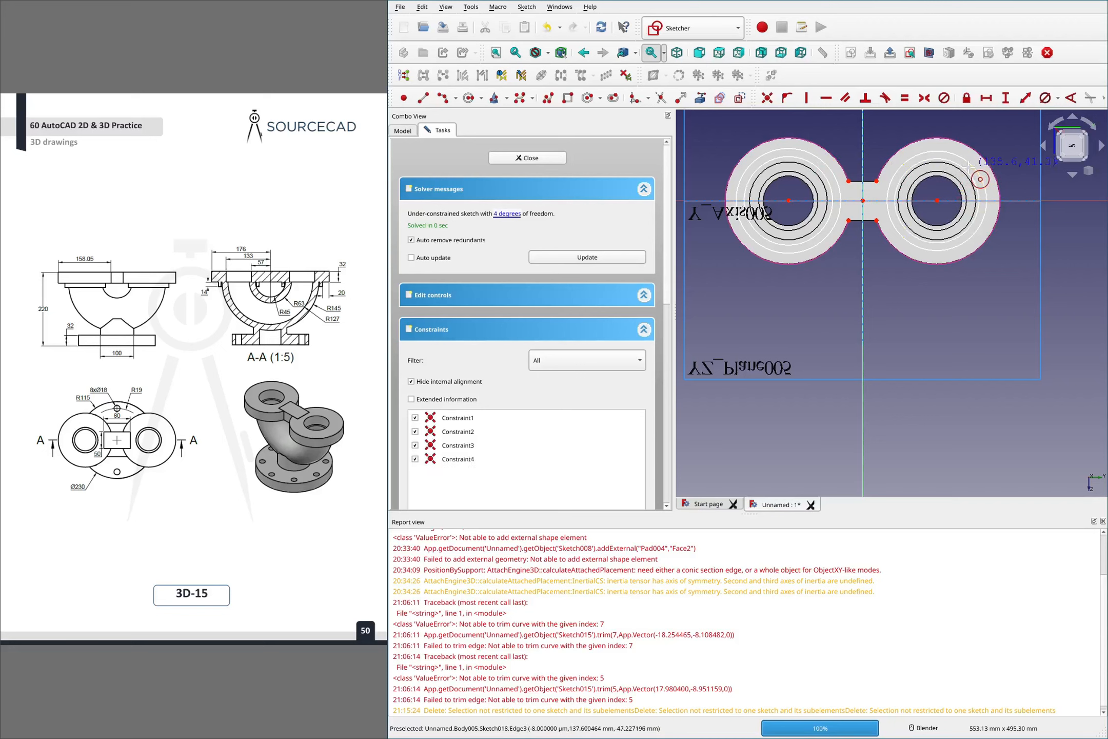
# Make the inner circles equal to each other and the outer circles equal to each other
pyautogui.click(823, 180)
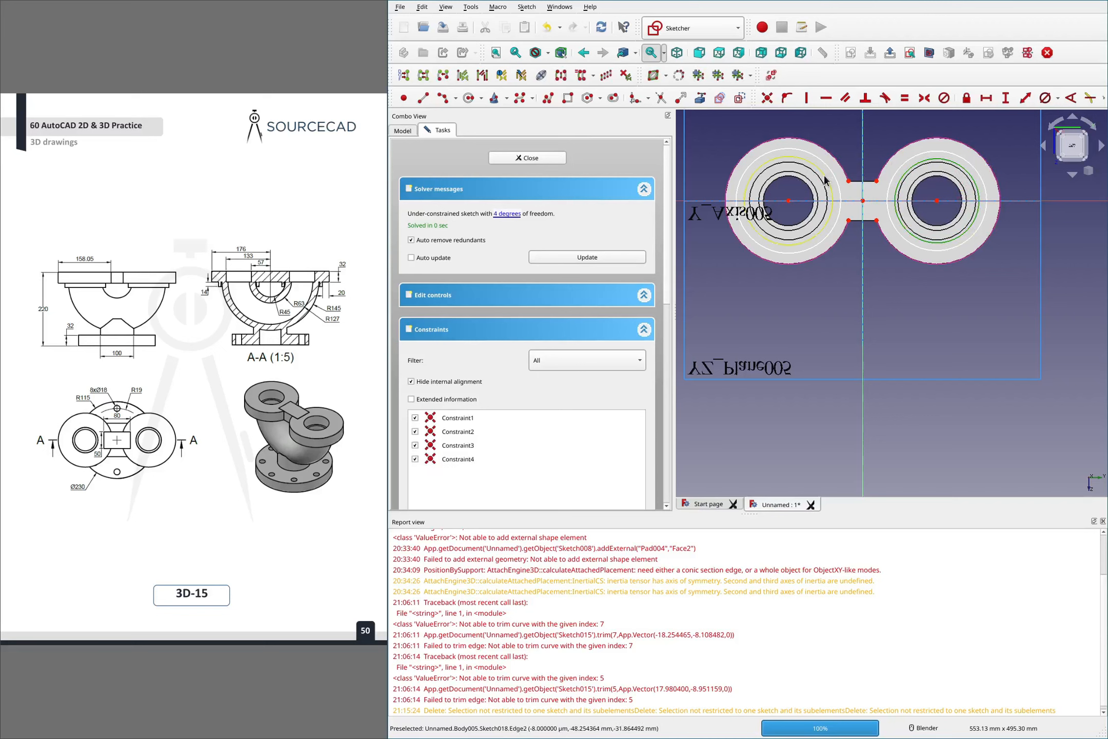
pyautogui.press('e')
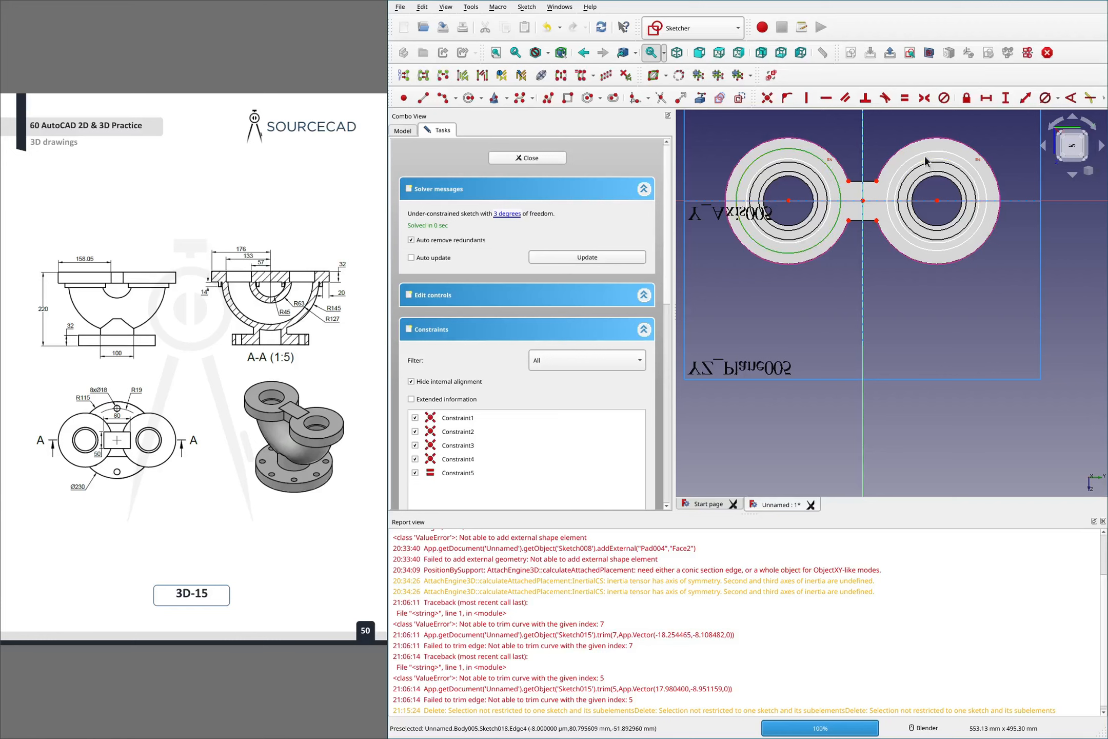
pyautogui.click(921, 152)
# Try to constrain the distance between the outer collar circle and the flange's outer edge
pyautogui.scroll(2, 874, 176)
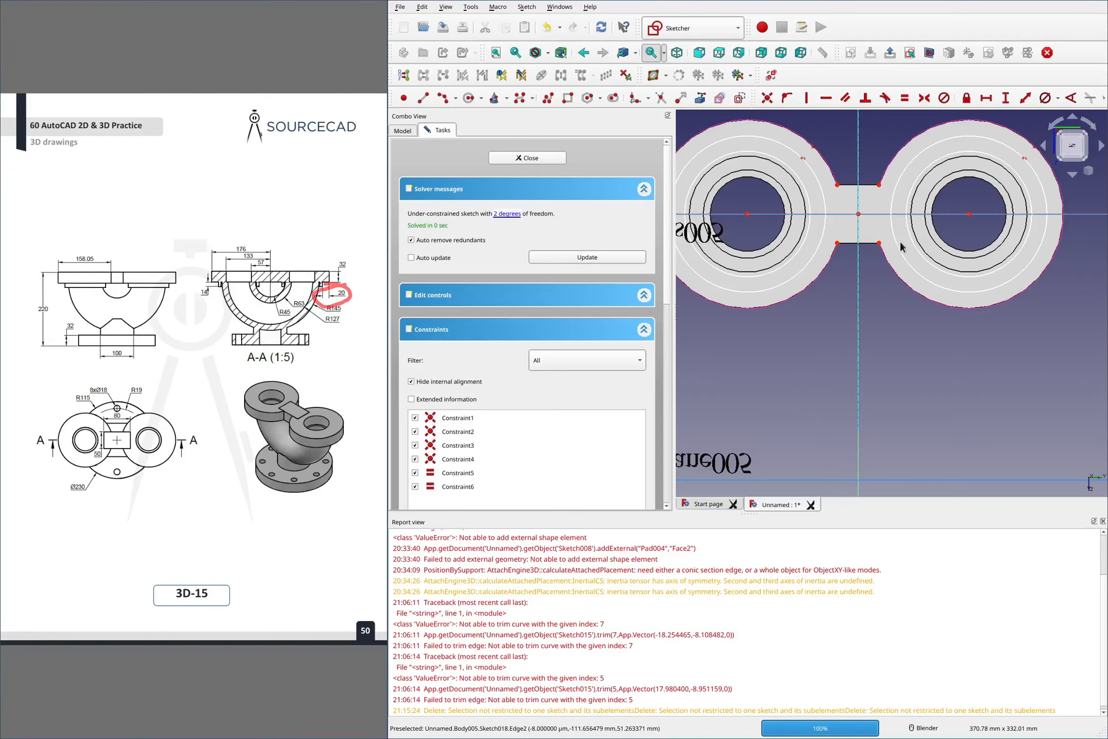
pyautogui.scroll(-3, 899, 241)
pyautogui.scroll(3, 767, 201)
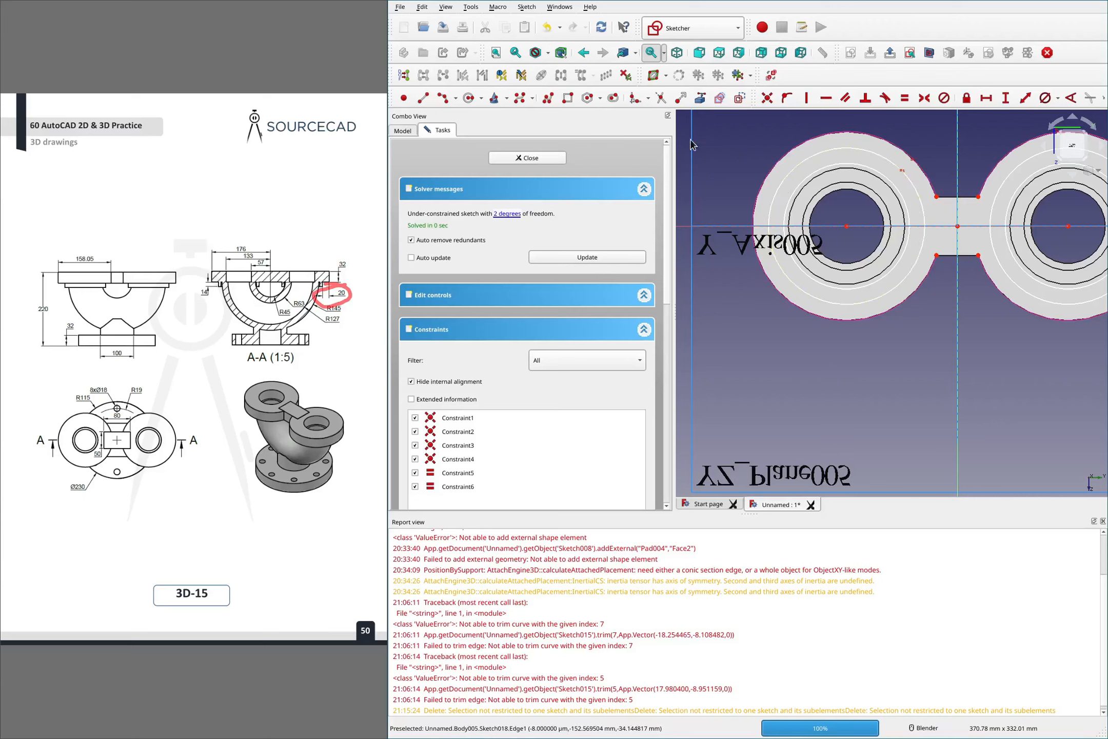
pyautogui.click(762, 189)
pyautogui.click(772, 194)
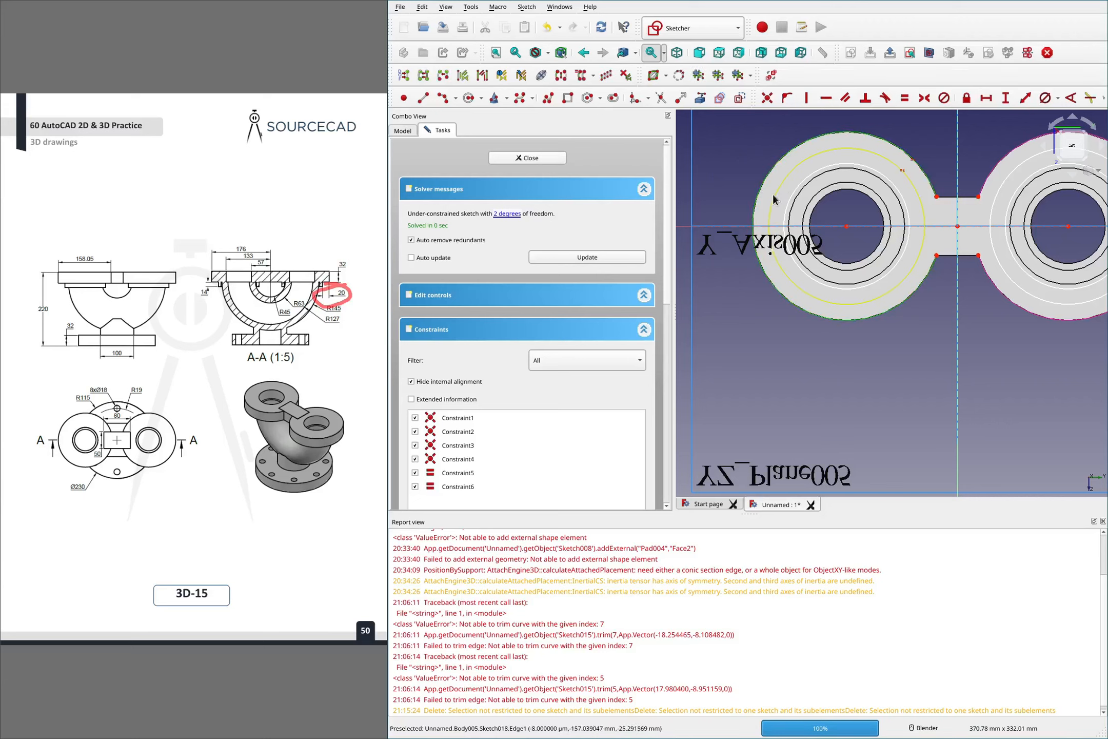
pyautogui.press('l')
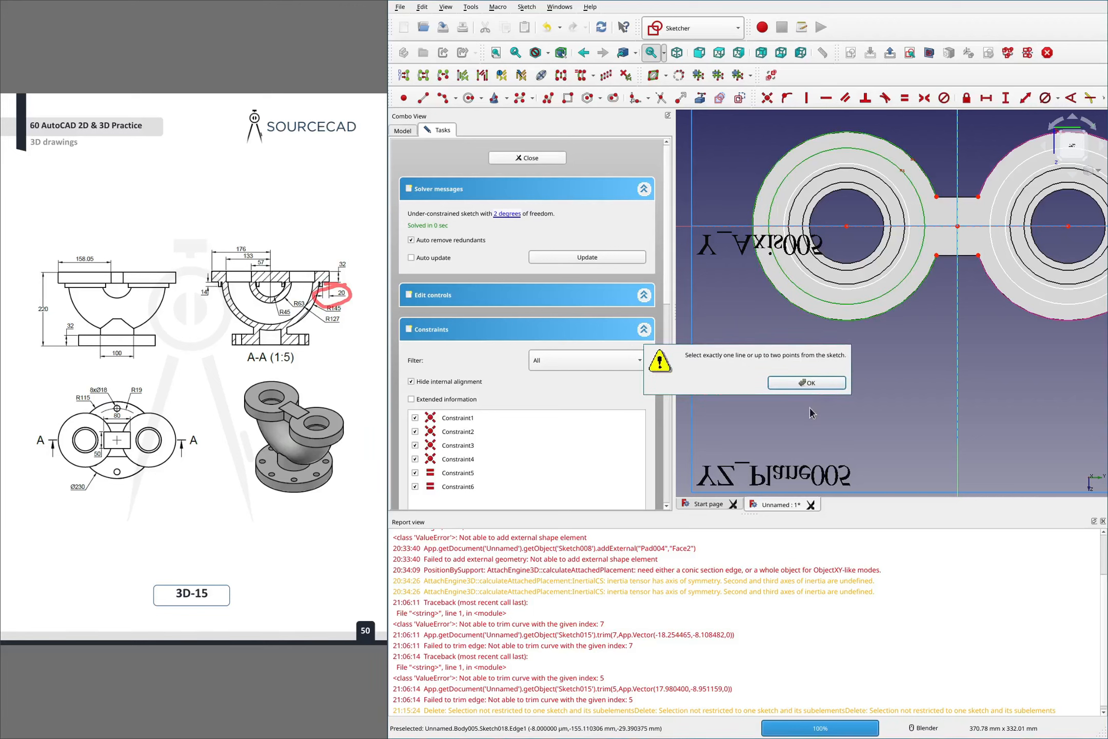
pyautogui.click(801, 384)
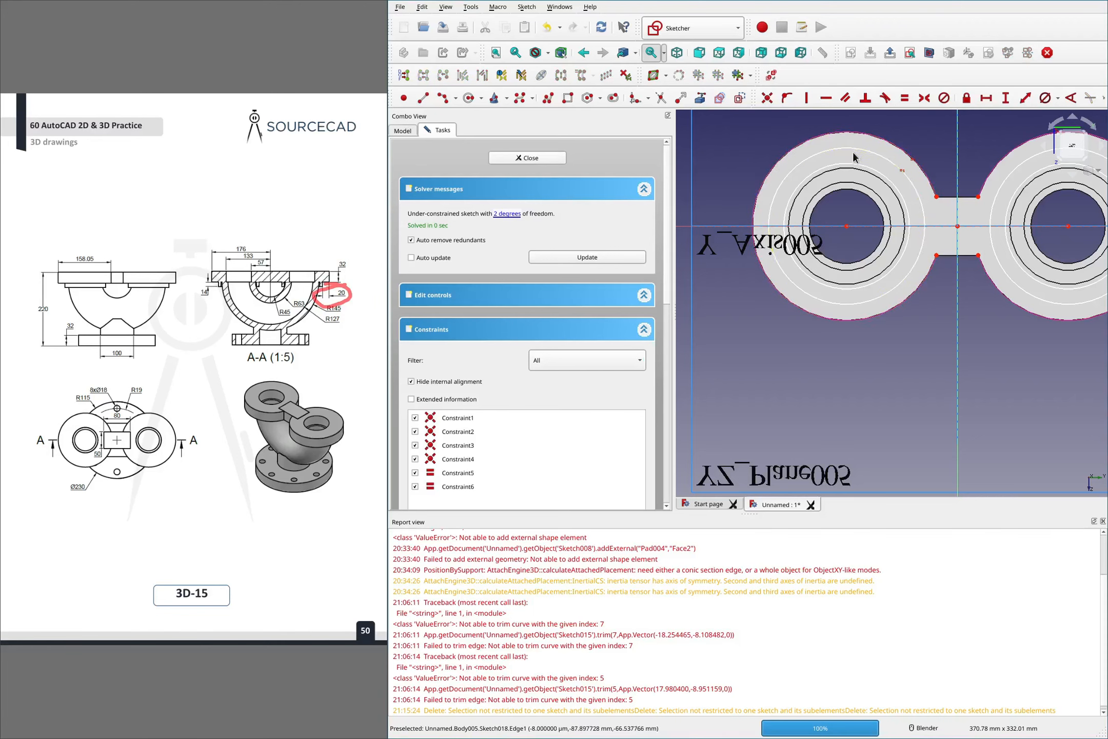
pyautogui.scroll(2, 853, 151)
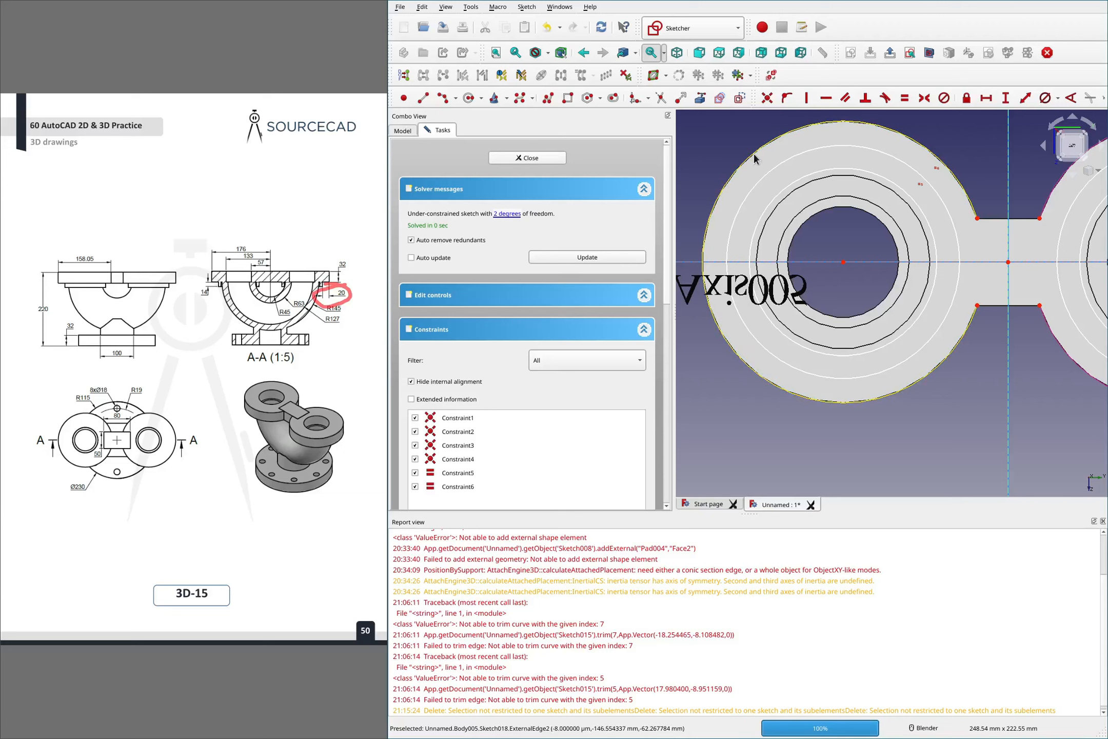
pyautogui.click(1026, 97)
pyautogui.click(969, 149)
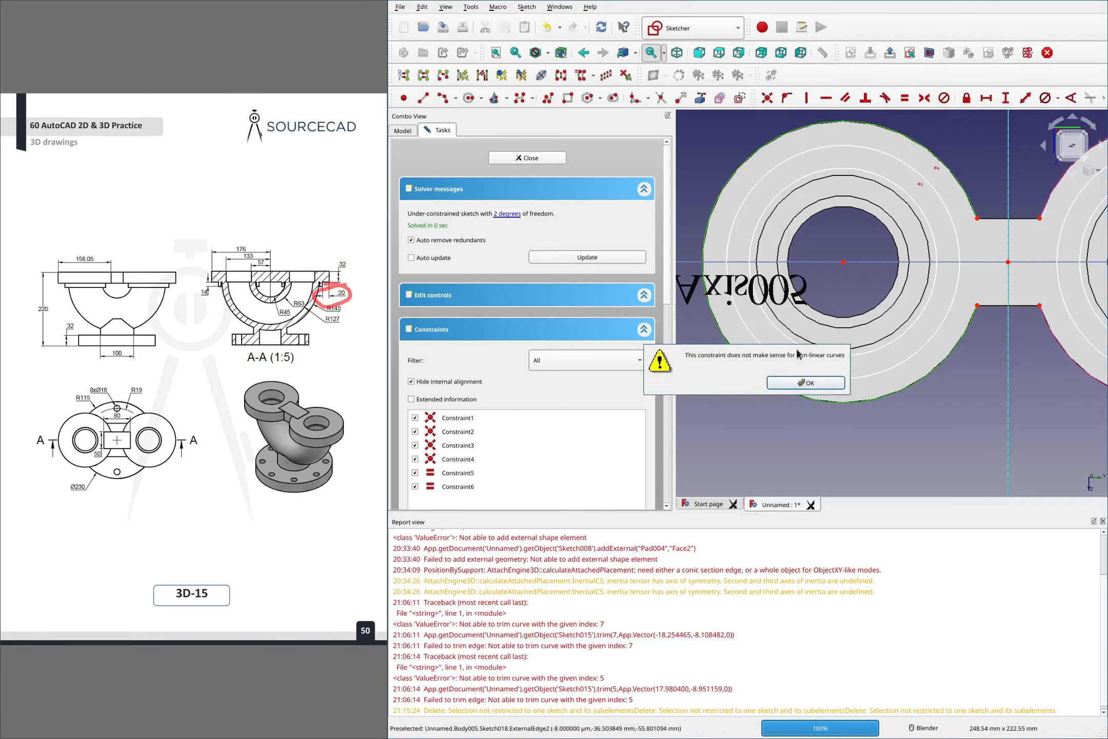
pyautogui.click(785, 382)
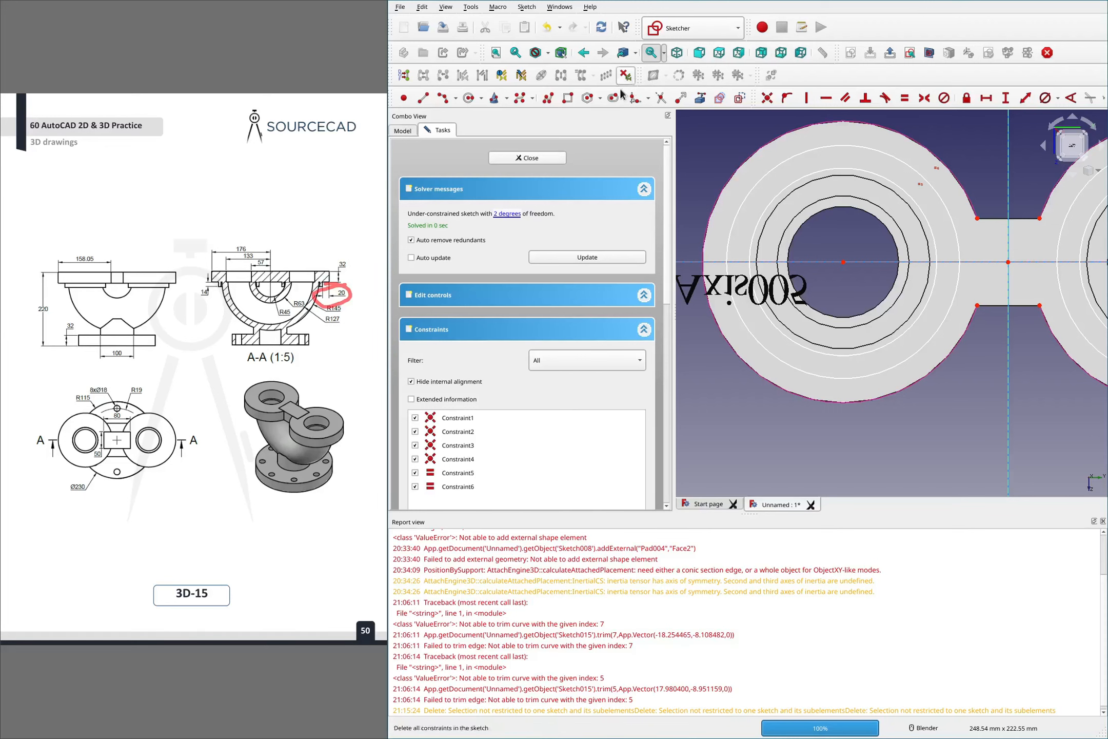
# Leave the collar sketch and check the diameter of the outer arcs in the upper flange's base sketch
pyautogui.click(528, 157)
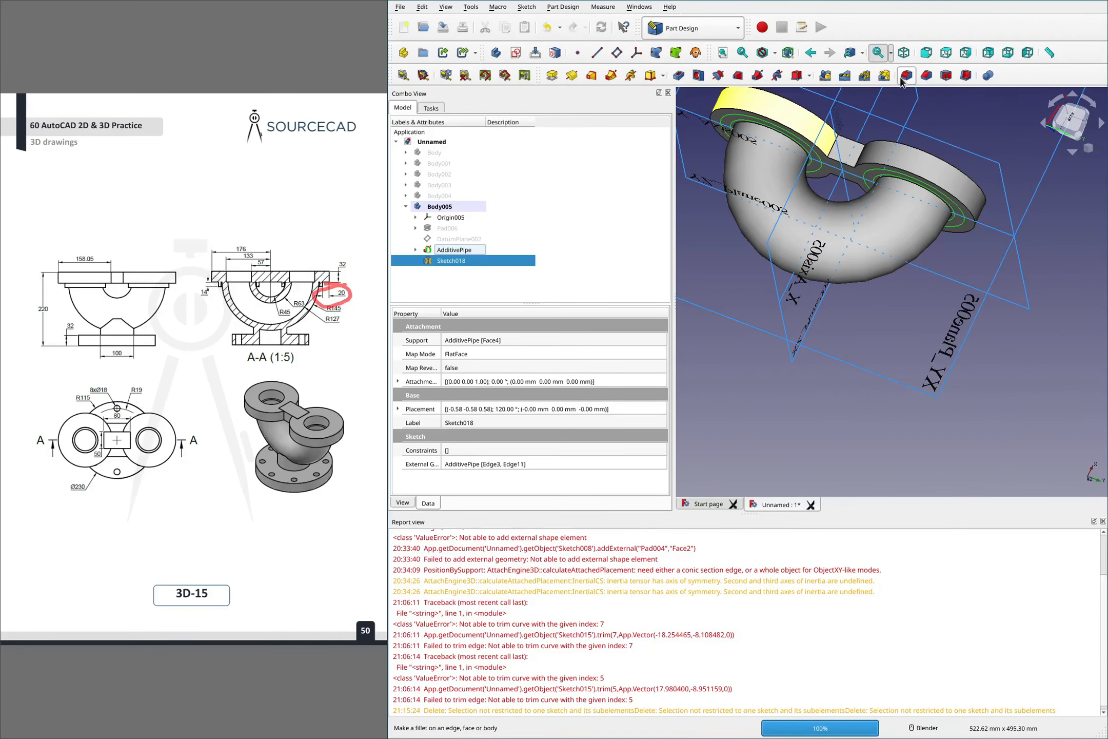
pyautogui.click(416, 228)
pyautogui.click(460, 239)
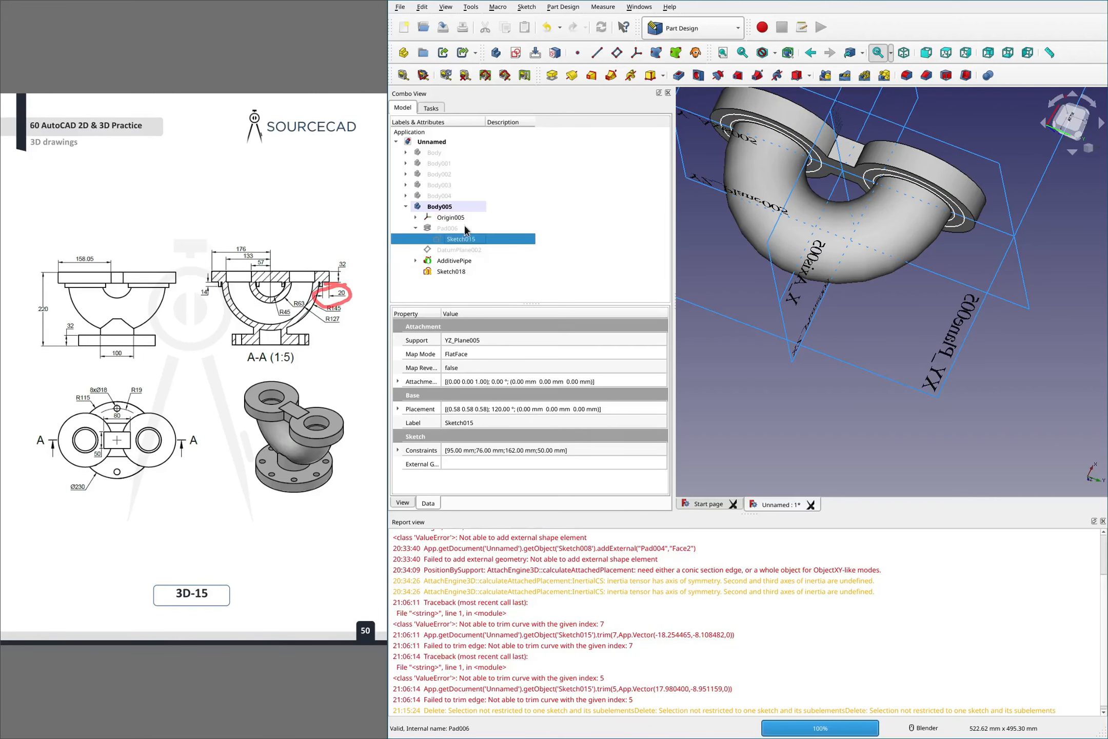
pyautogui.rightClick(457, 241)
pyautogui.click(472, 250)
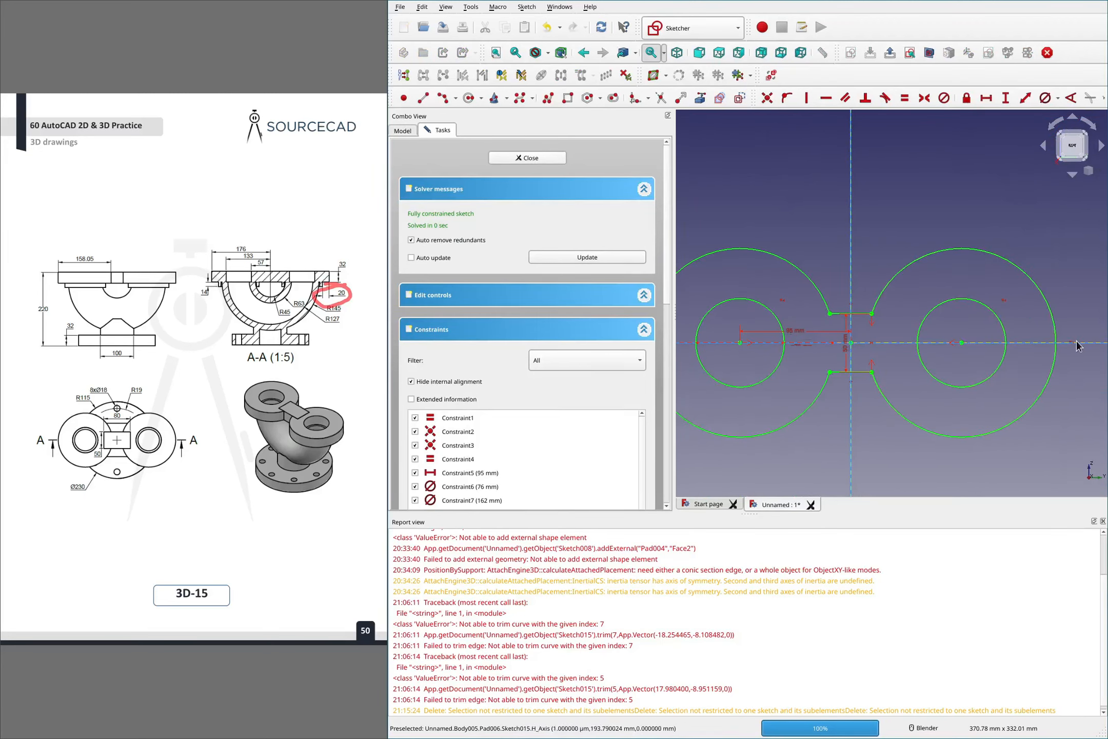
pyautogui.scroll(-3, 793, 326)
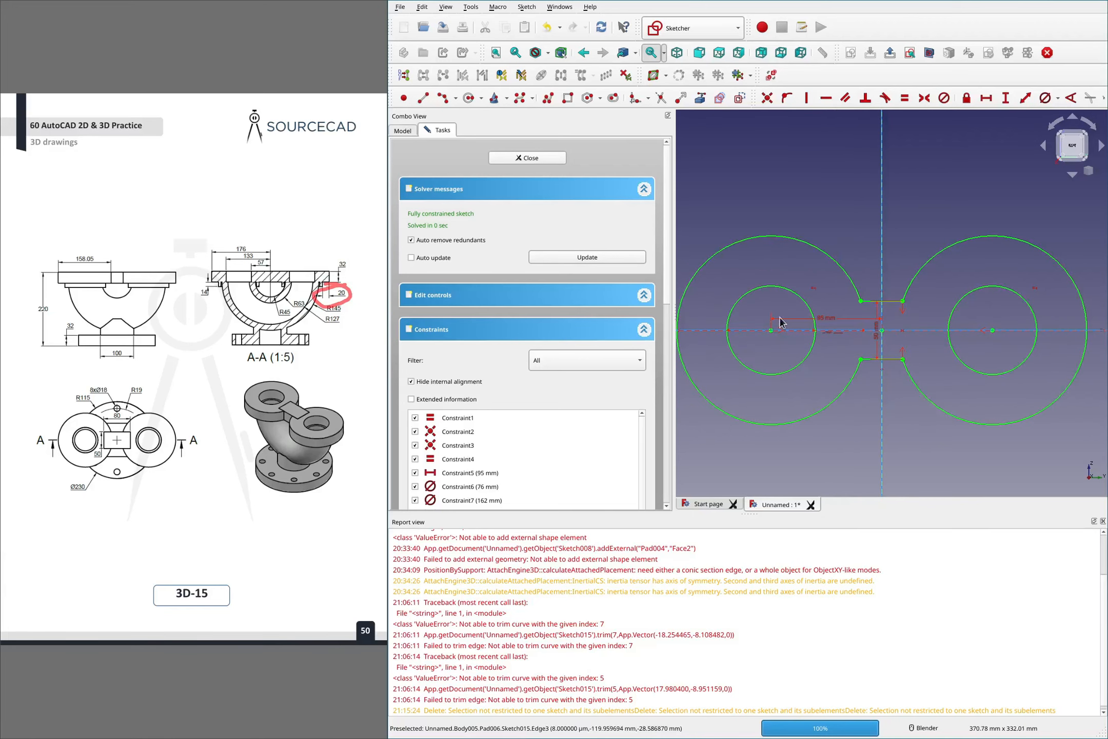
pyautogui.doubleClick(692, 327)
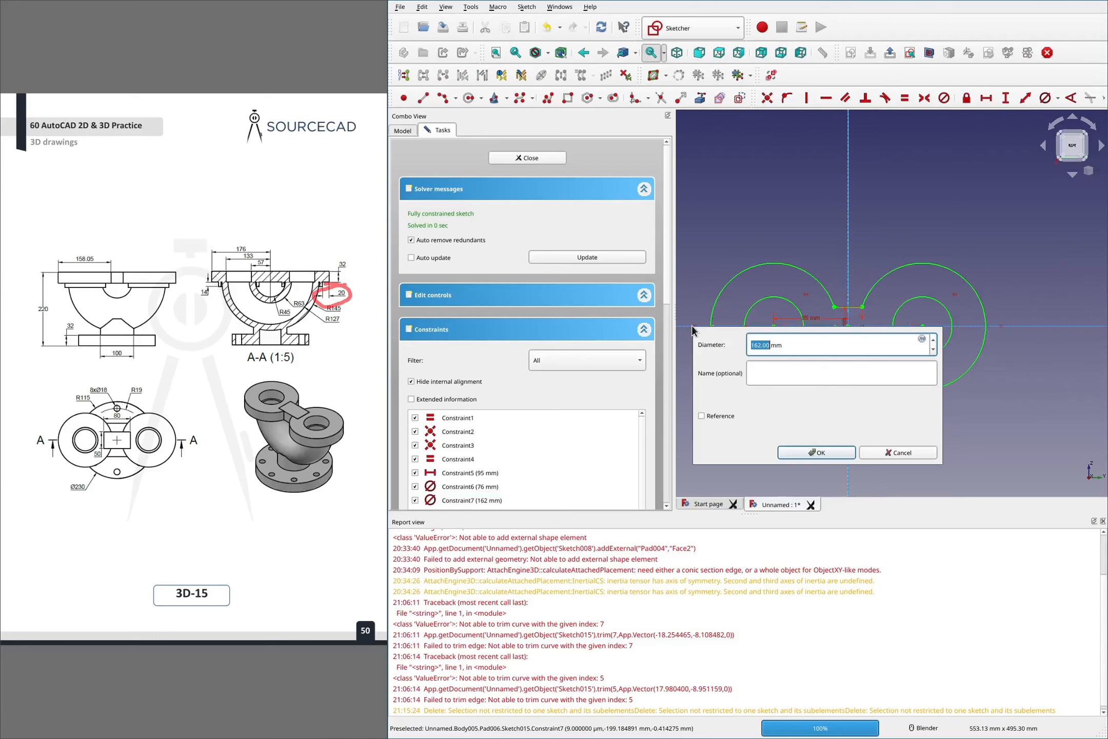
pyautogui.click(890, 453)
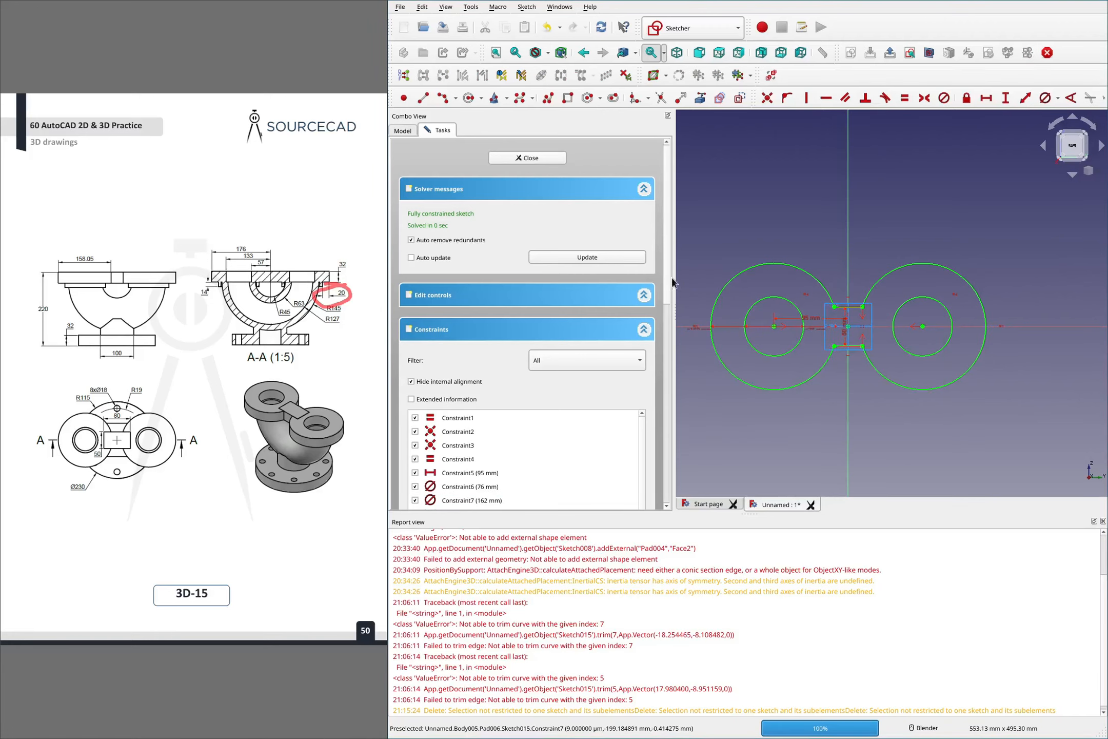
pyautogui.click(529, 159)
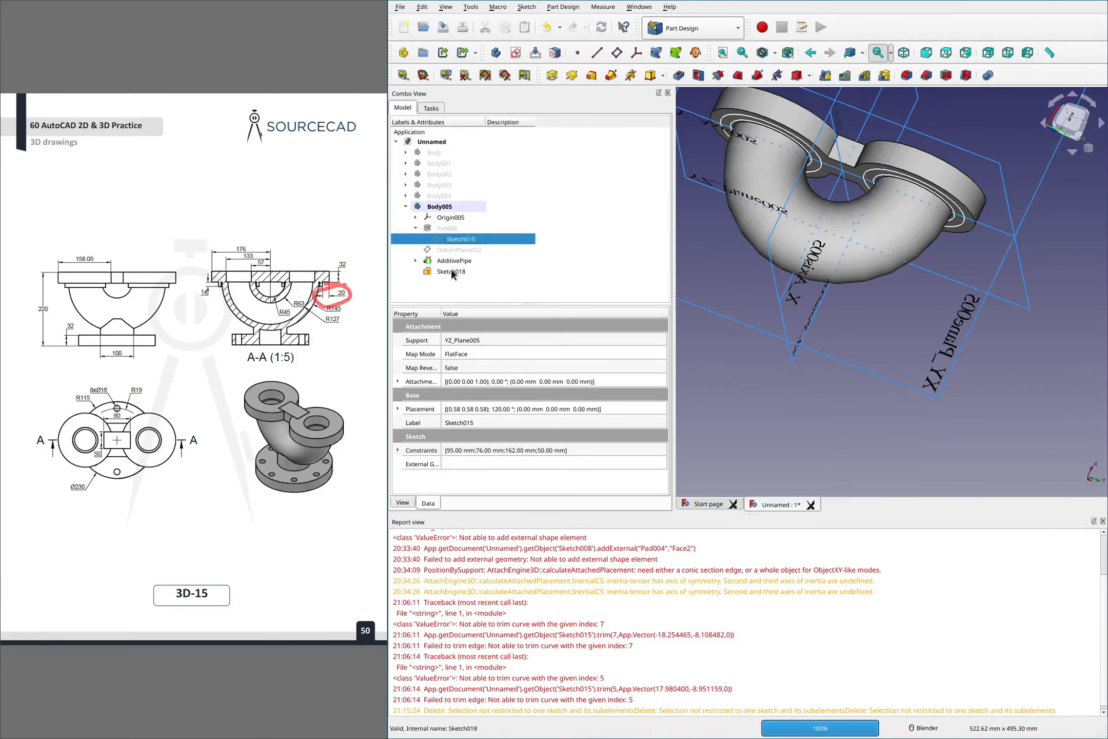
# Reopen the collar sketch and set the outer collar circle's diameter to 162-40, giving 122 mm
pyautogui.click(451, 270)
pyautogui.doubleClick(450, 270)
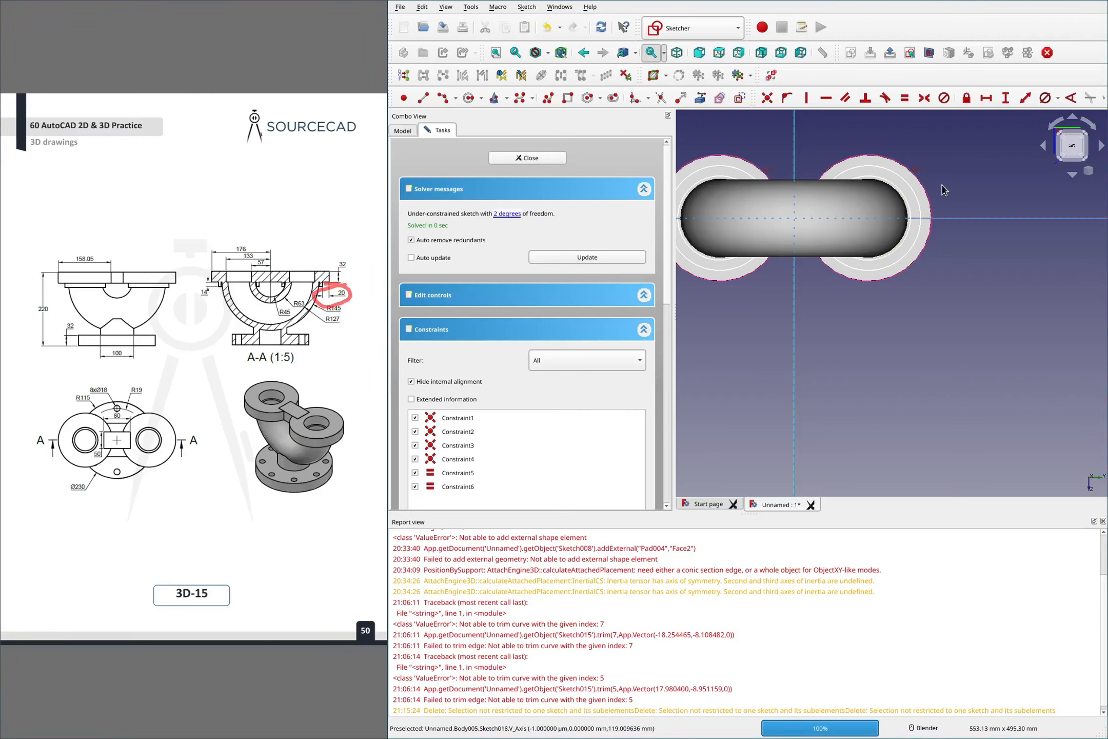
pyautogui.click(930, 205)
pyautogui.click(918, 205)
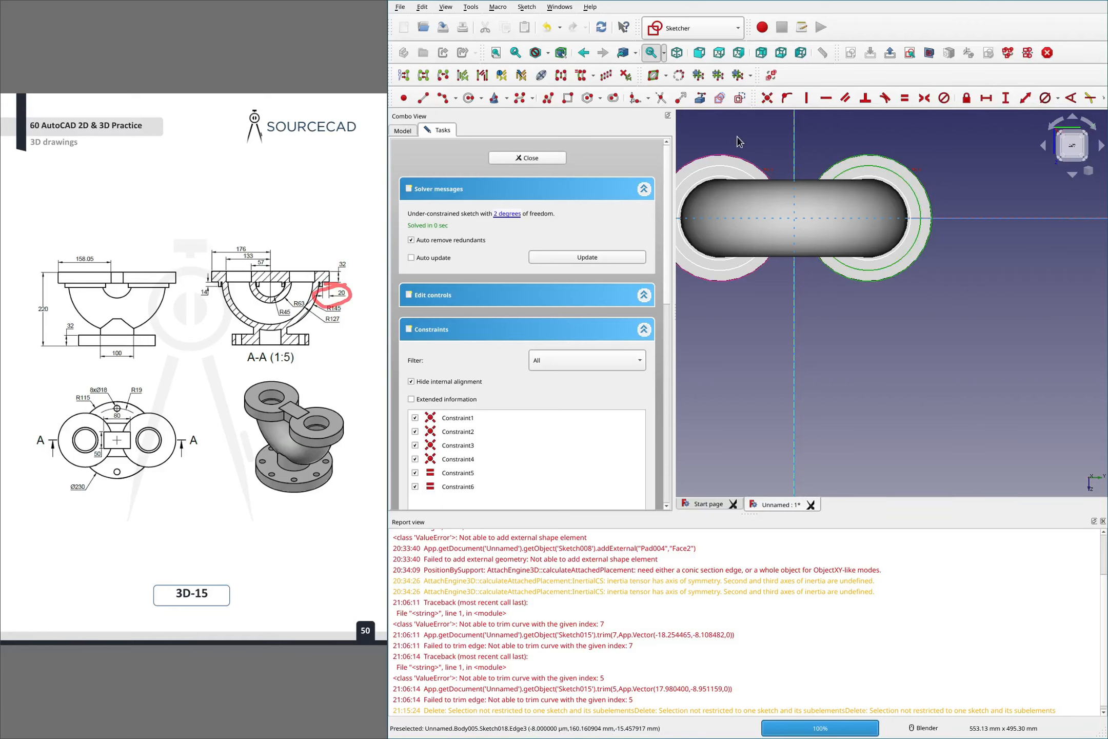
pyautogui.click(994, 158)
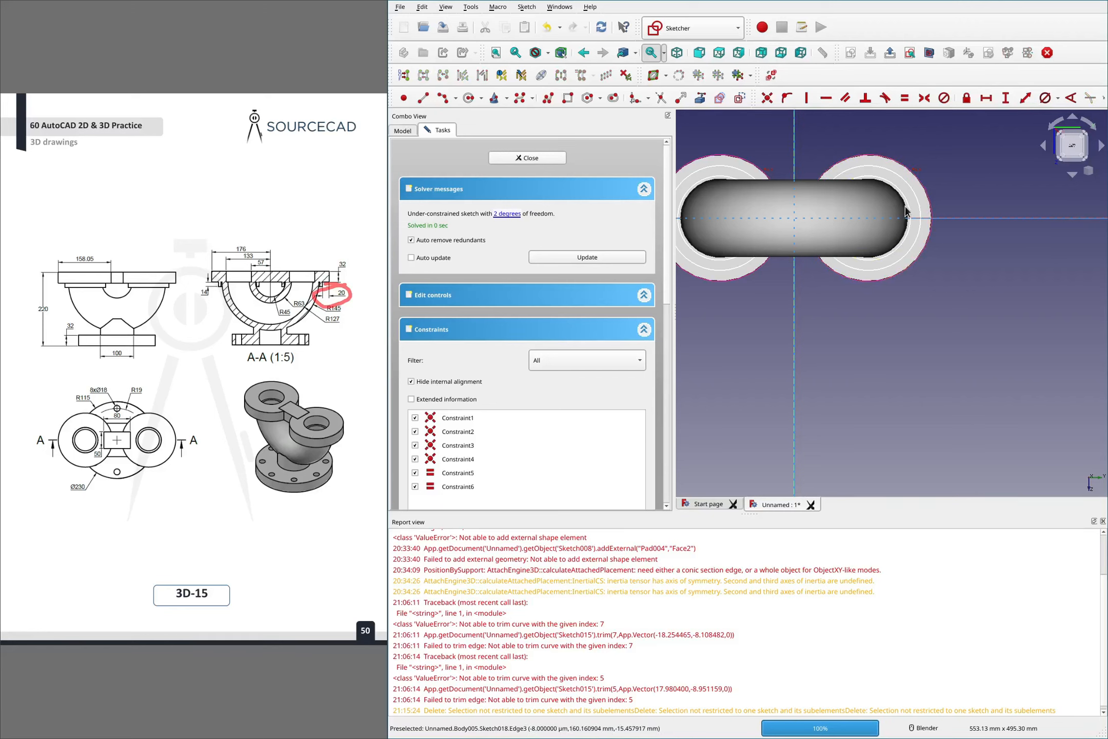
pyautogui.click(919, 211)
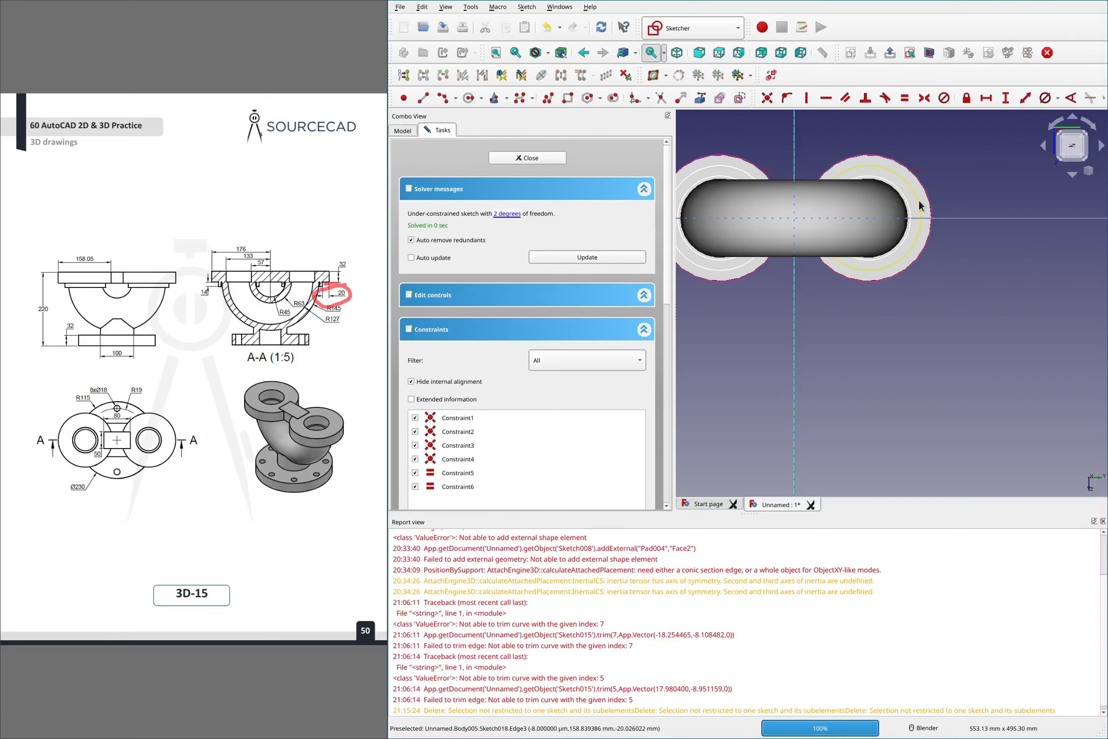
pyautogui.click(1043, 98)
pyautogui.write('162-4')
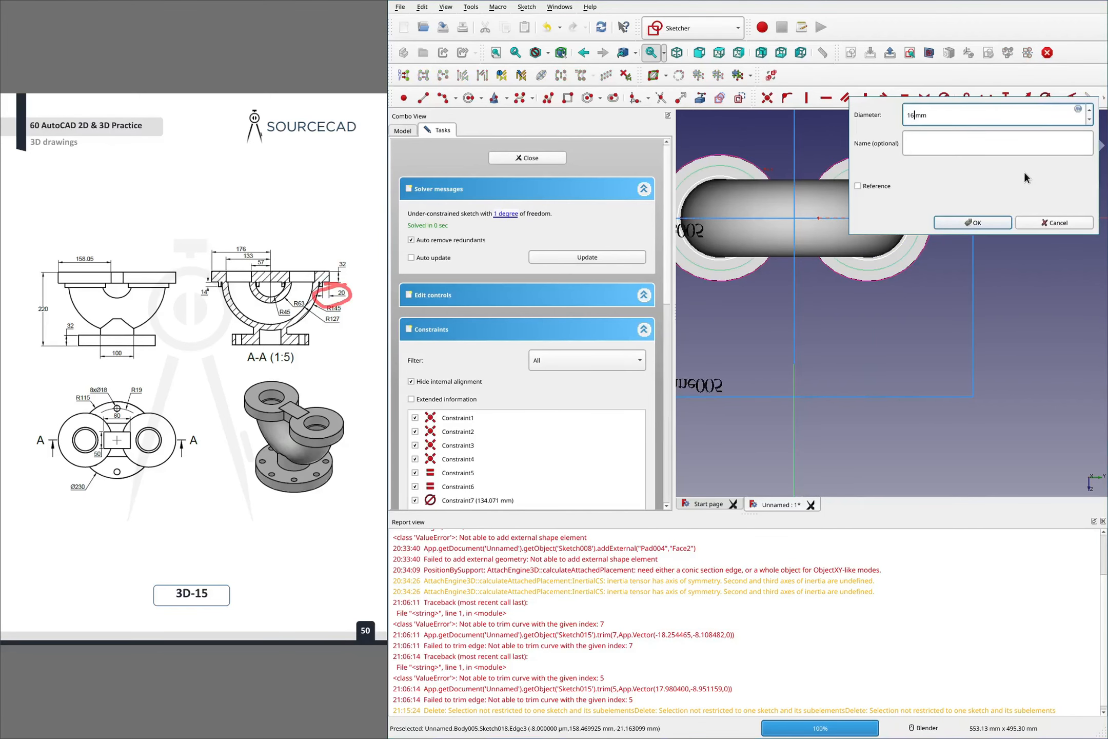
pyautogui.write('0')
pyautogui.press('Return')
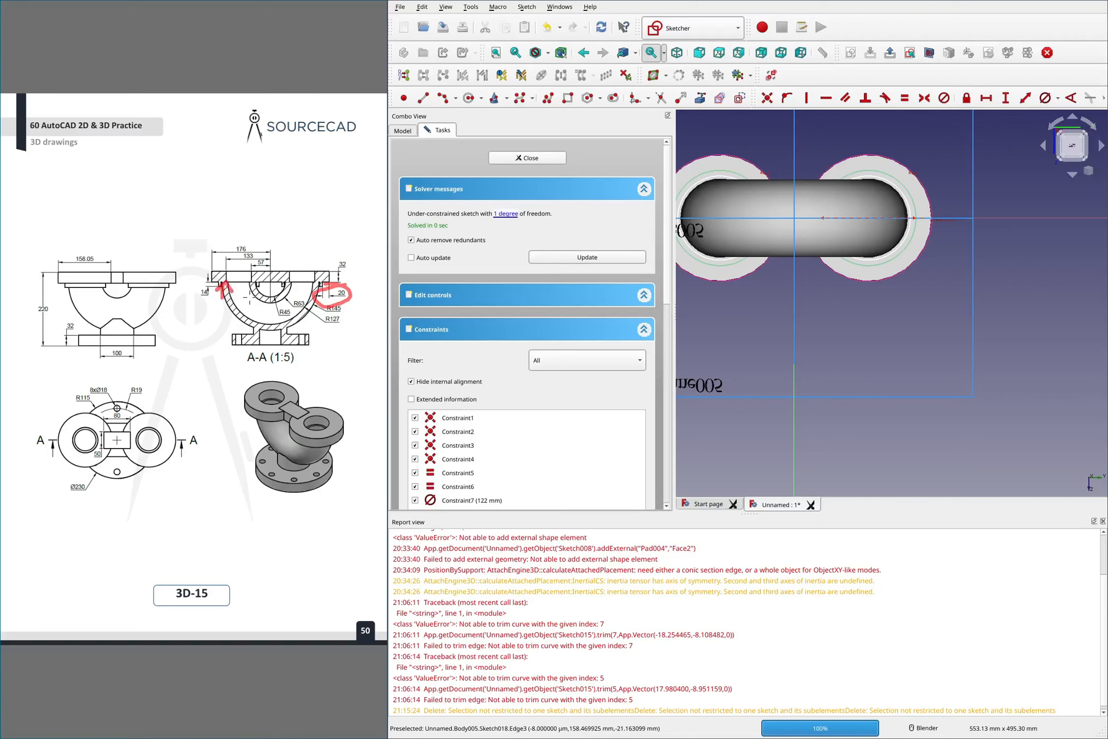
# Try to link the pipe's outer edge at the flange underside as external geometry
pyautogui.moveTo(227, 308); pyautogui.dragTo(253, 329)
pyautogui.scroll(6, 956, 245)
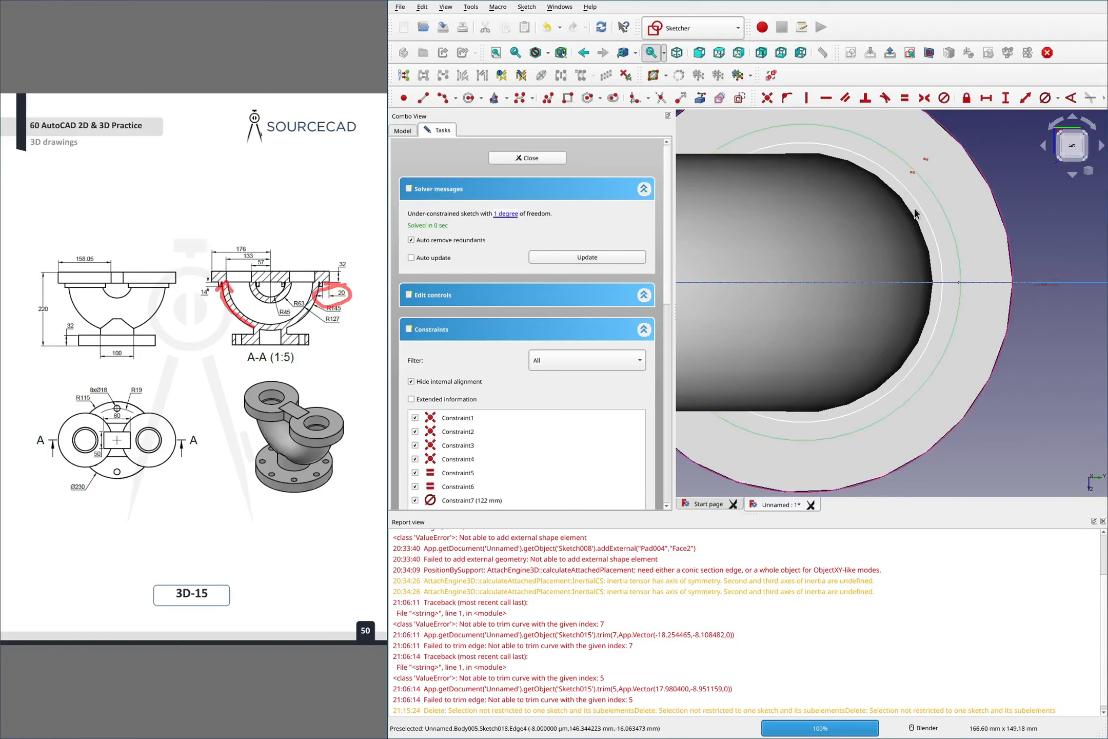
pyautogui.moveTo(914, 207); pyautogui.dragTo(932, 211, button='middle')
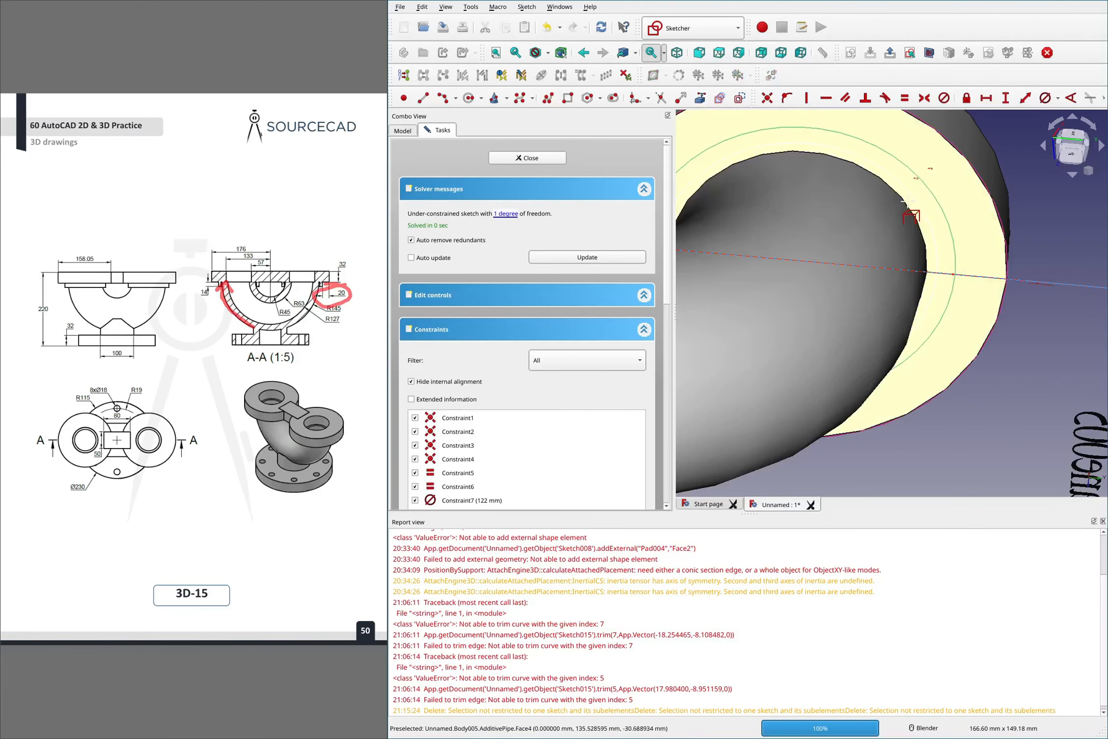
pyautogui.click(903, 204)
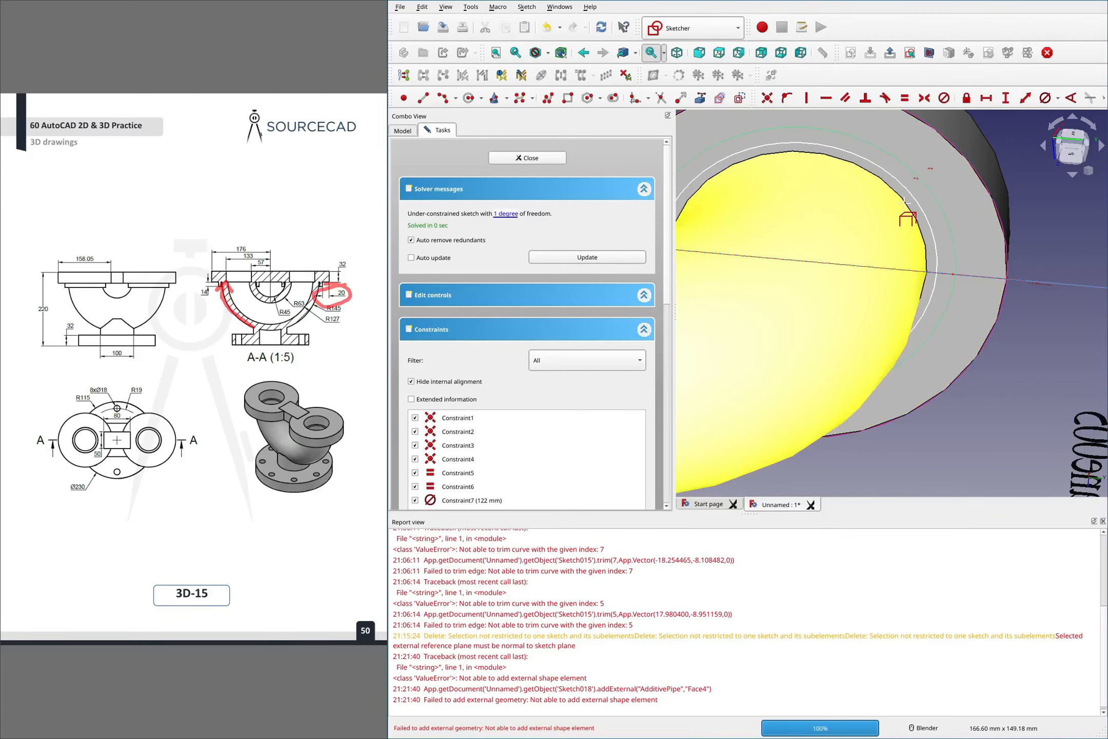
pyautogui.moveTo(906, 203)
pyautogui.mouseDown(button='middle')
pyautogui.moveTo(922, 192)
pyautogui.moveTo(872, 187)
pyautogui.moveTo(879, 205)
pyautogui.moveTo(869, 194)
pyautogui.moveTo(880, 180)
pyautogui.mouseUp(button='middle')
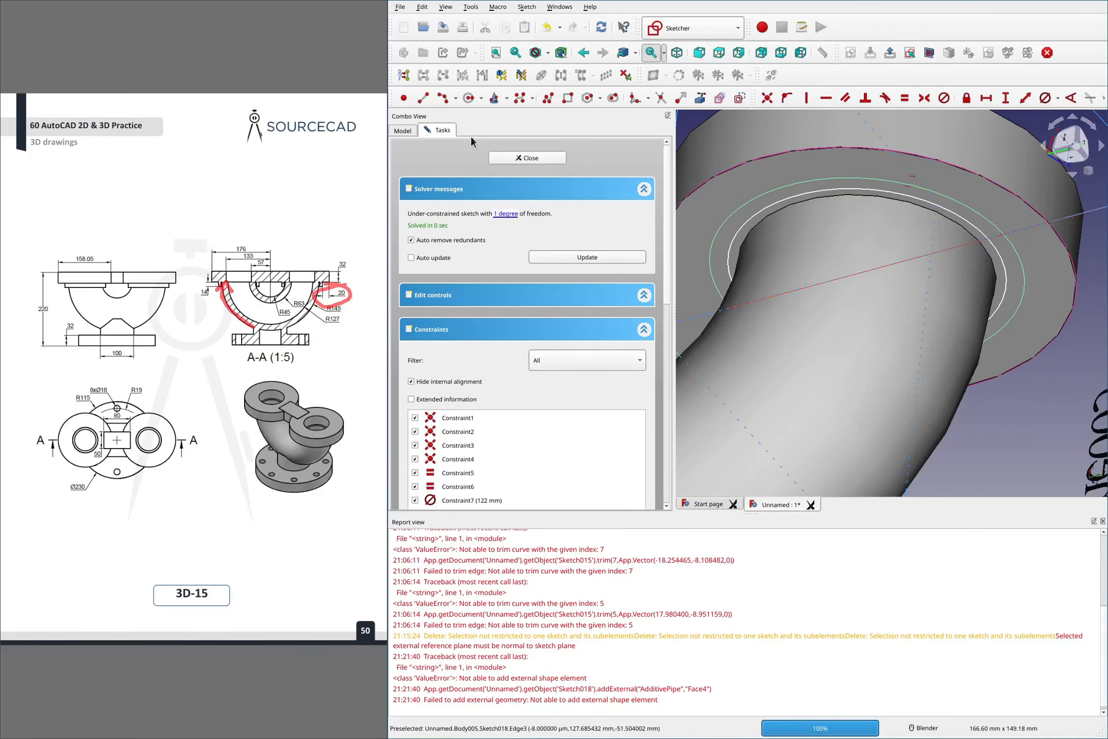
# Hide the swept pipe and its path sketch, and show the pipe's profile sketch
pyautogui.click(403, 131)
pyautogui.click(445, 283)
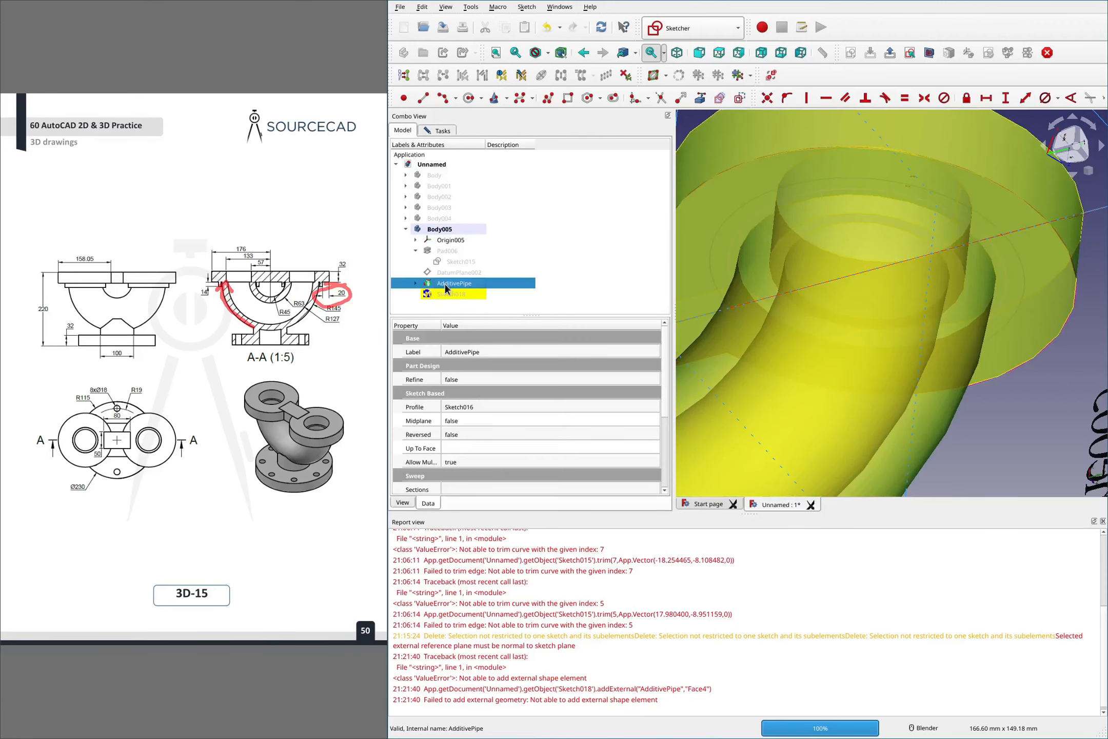
pyautogui.press('space')
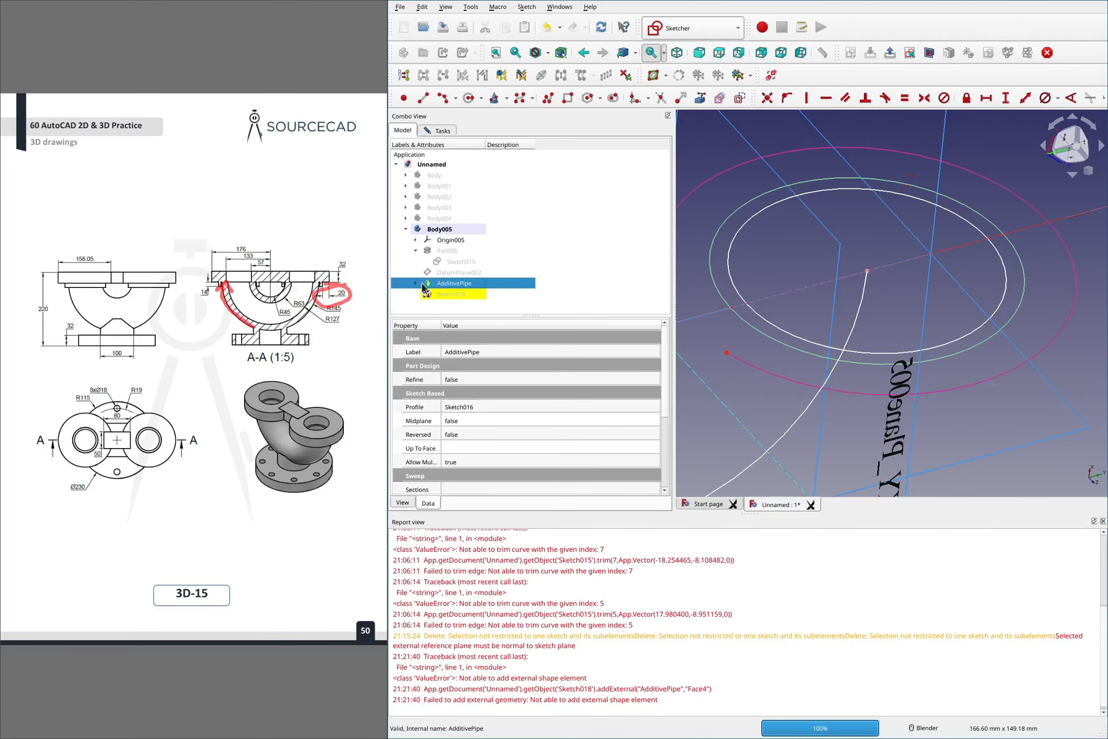
pyautogui.click(414, 283)
pyautogui.click(456, 305)
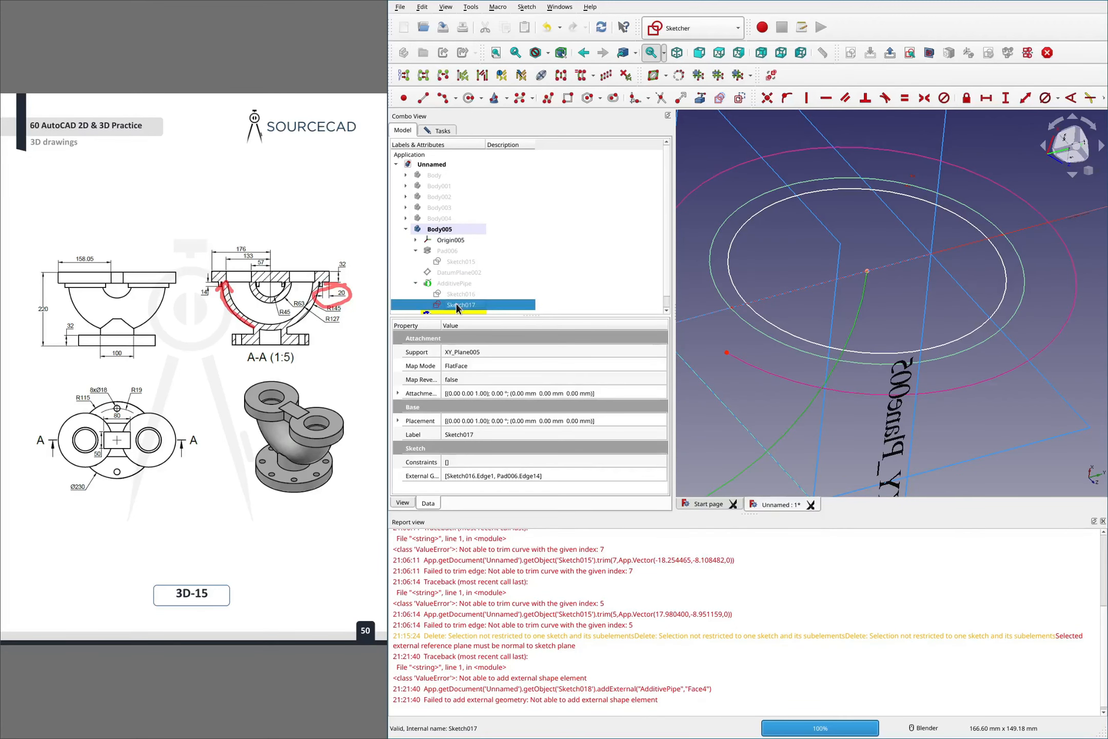
pyautogui.press('space')
pyautogui.click(450, 293)
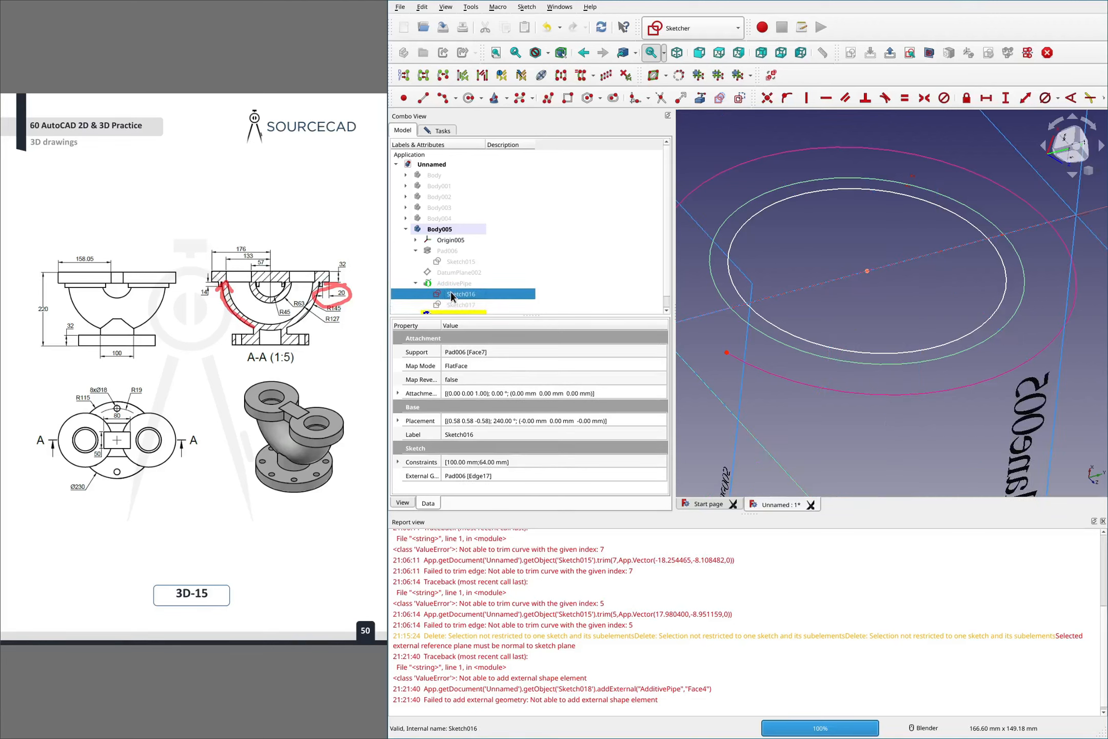
# Link the outer circle of the pipe's profile sketch as external geometry in the collar sketch
pyautogui.scroll(-8, 957, 223)
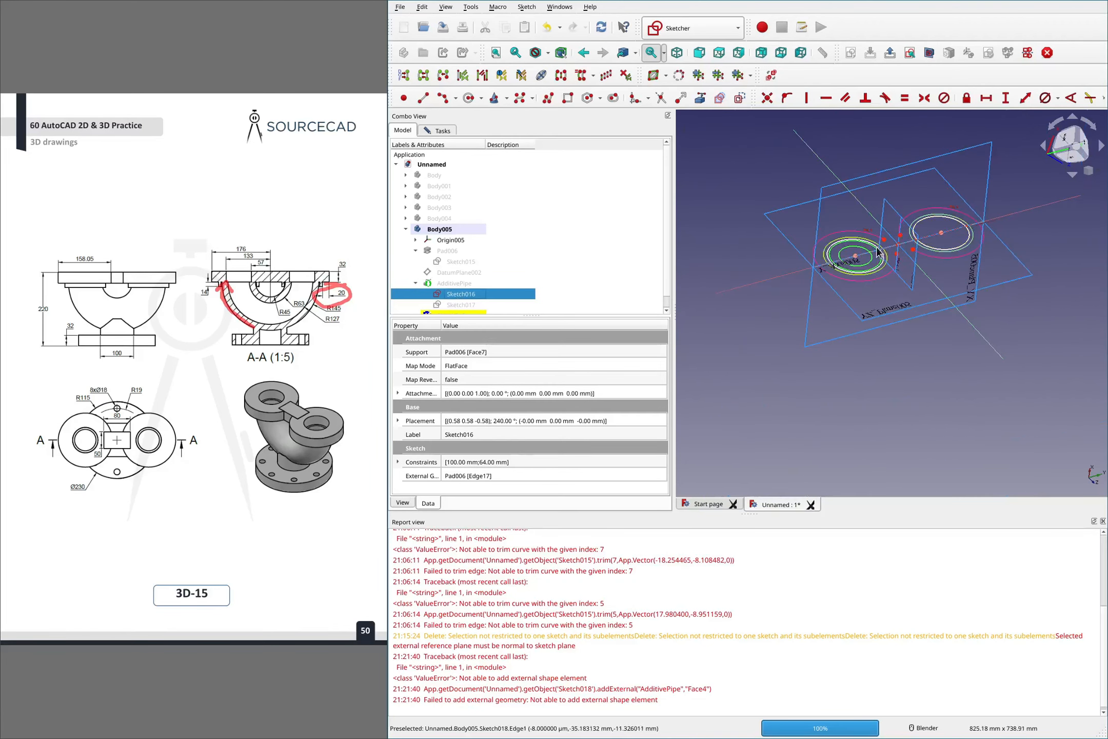
pyautogui.scroll(6, 874, 250)
pyautogui.scroll(3, 818, 252)
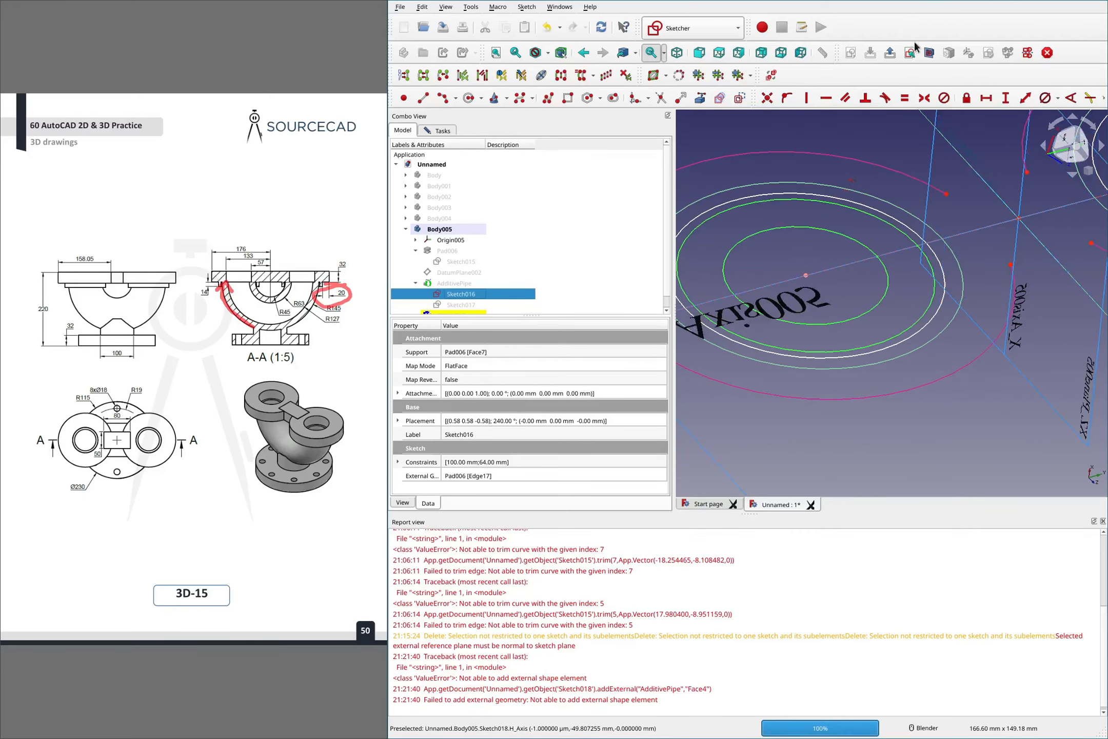
pyautogui.click(700, 97)
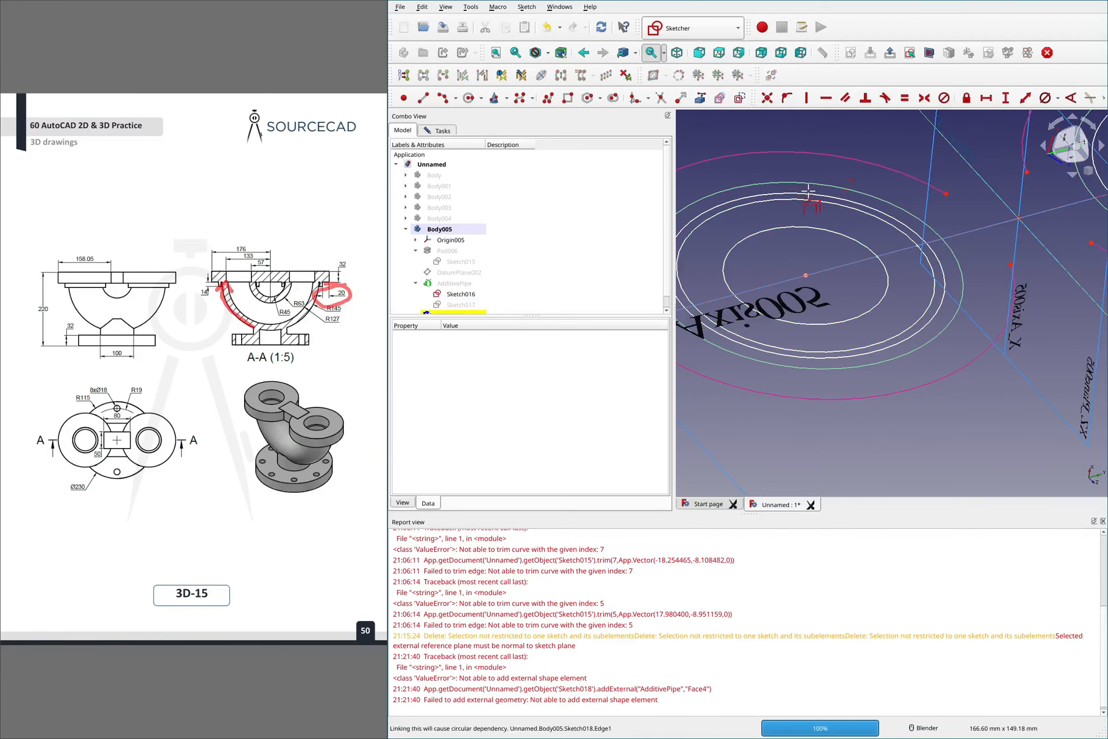
pyautogui.click(844, 201)
# Hide the profile sketch and make the inner collar circle equal to the linked outer pipe circle
pyautogui.click(461, 294)
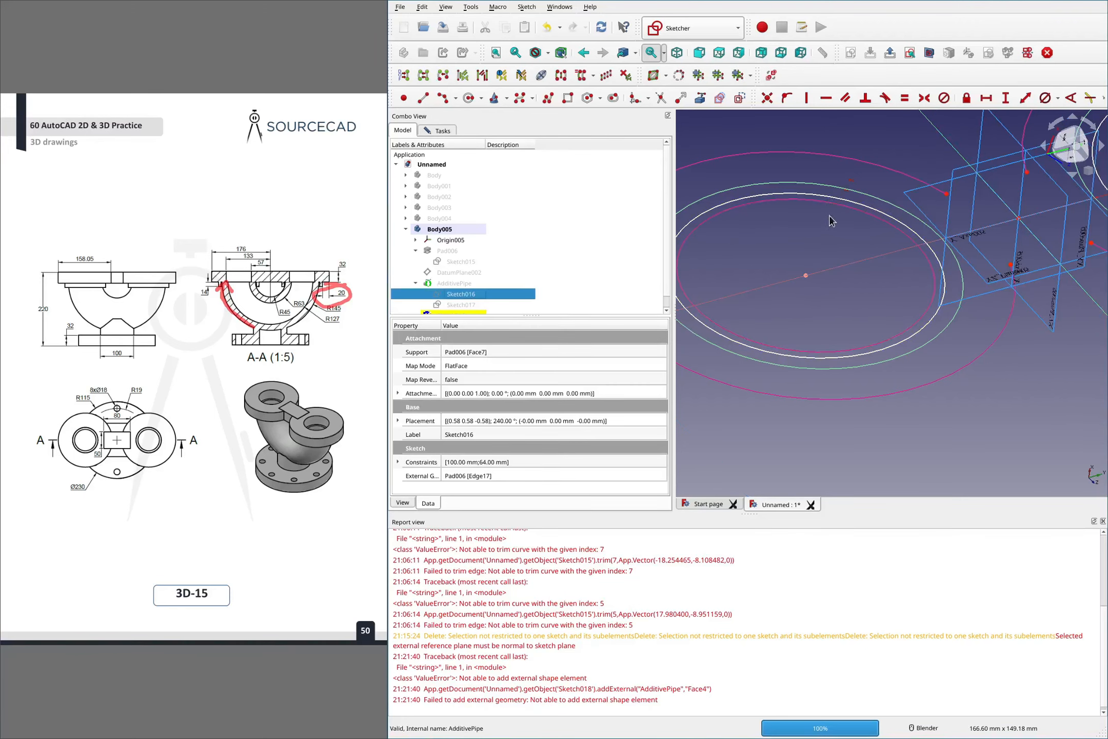
pyautogui.click(844, 199)
pyautogui.click(841, 205)
pyautogui.press('e')
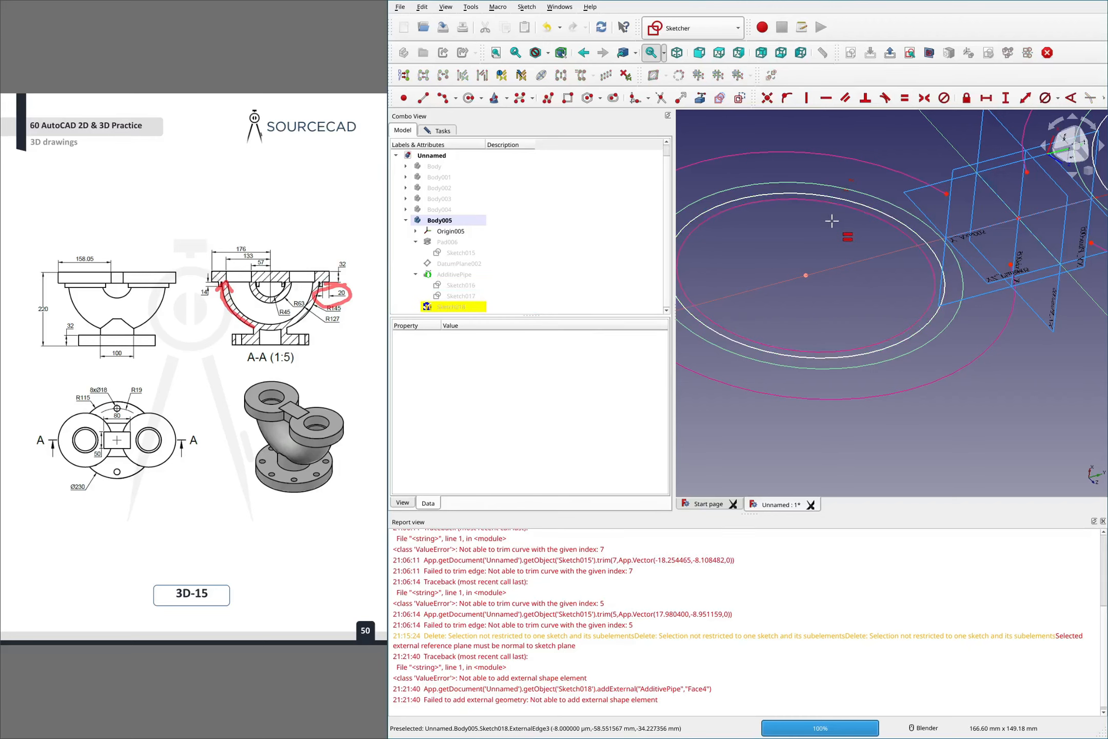
pyautogui.click(839, 204)
pyautogui.click(843, 197)
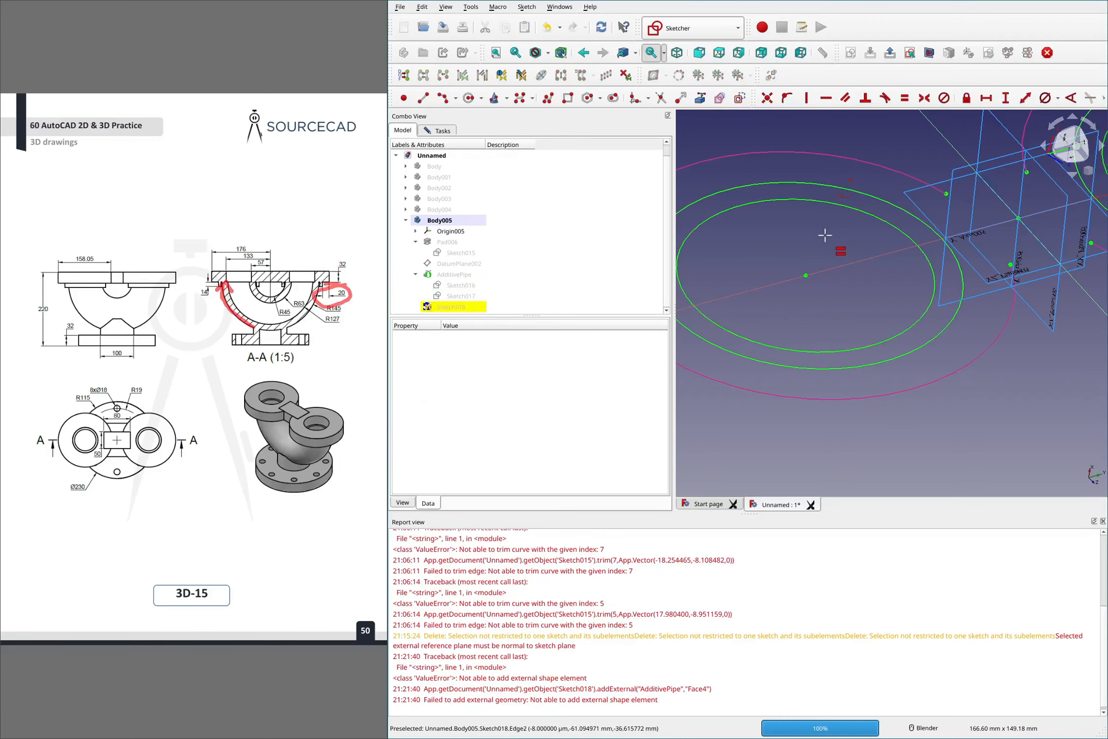
# Finish the fully constrained collar sketch and return to the 3D model
pyautogui.rightClick(823, 235)
pyautogui.scroll(-2, 820, 224)
pyautogui.scroll(-4, 821, 224)
pyautogui.scroll(2, 991, 187)
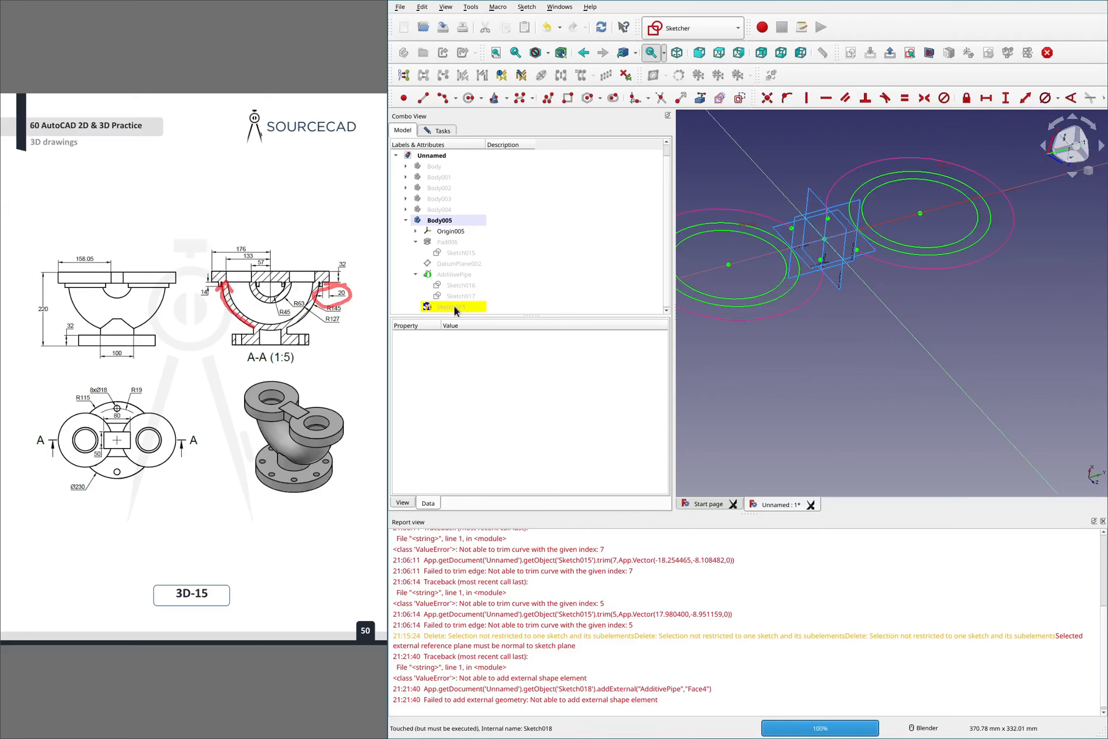
pyautogui.click(440, 130)
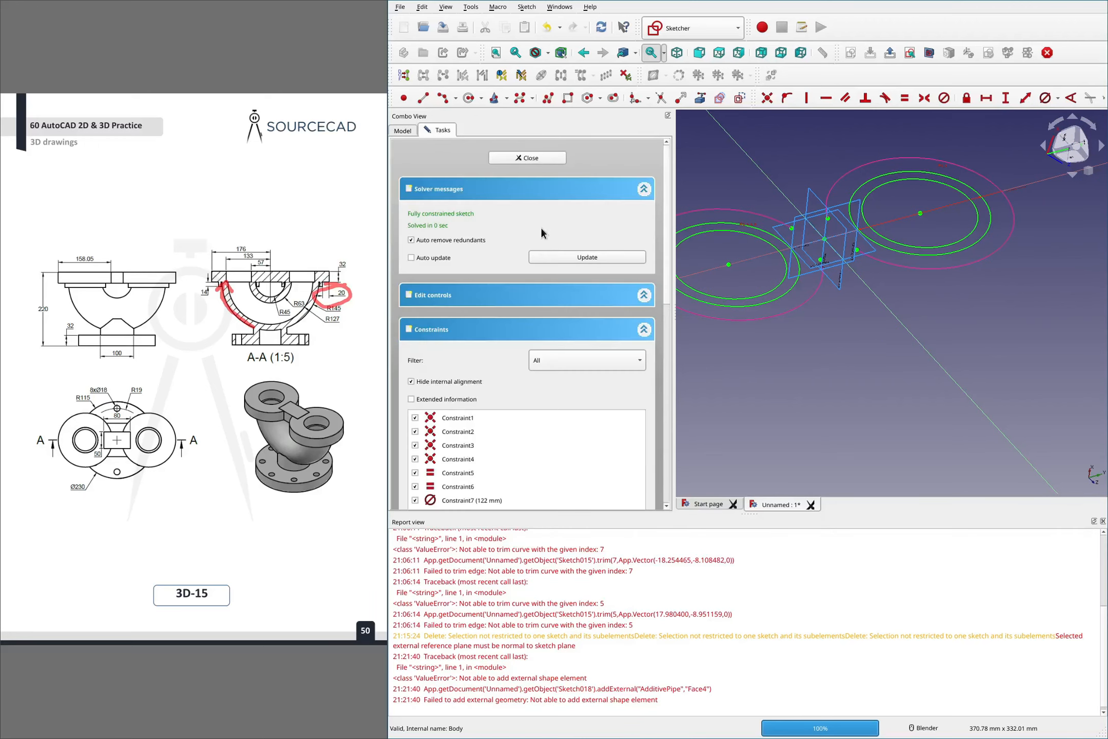
pyautogui.click(528, 157)
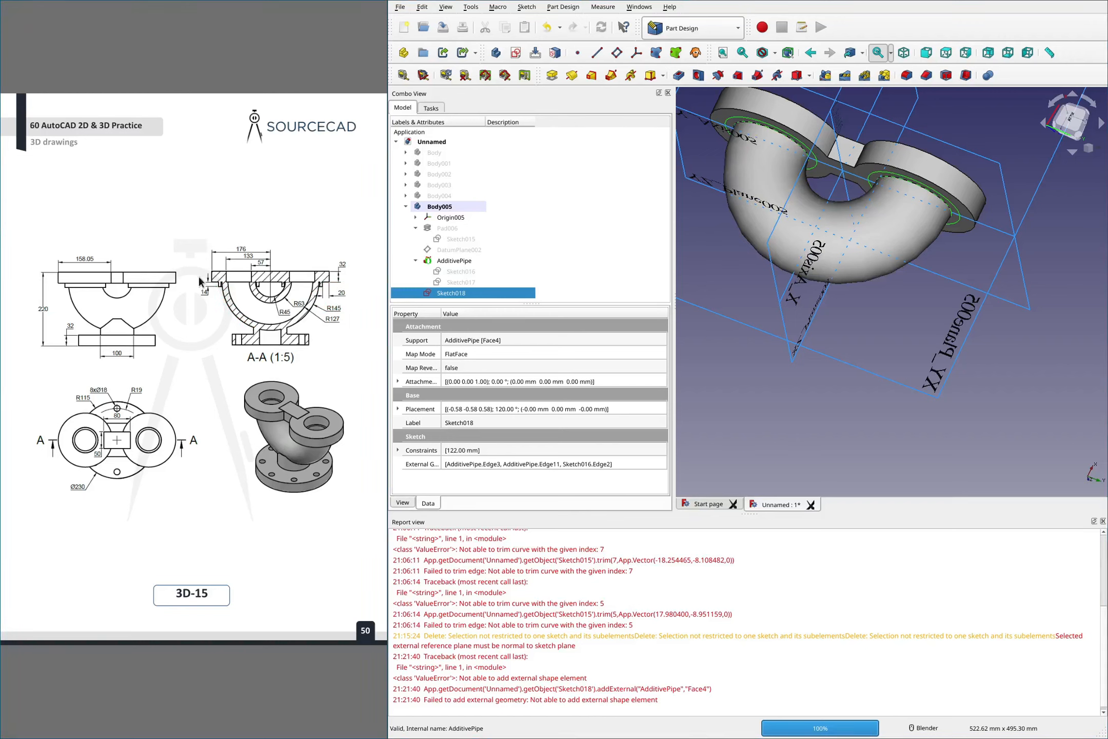
# Pad the collar ring sketch 14 mm downward from the underside of the upper flanges
pyautogui.moveTo(202, 272)
pyautogui.mouseDown()
pyautogui.moveTo(216, 271)
pyautogui.moveTo(191, 287)
pyautogui.moveTo(174, 264)
pyautogui.mouseUp()
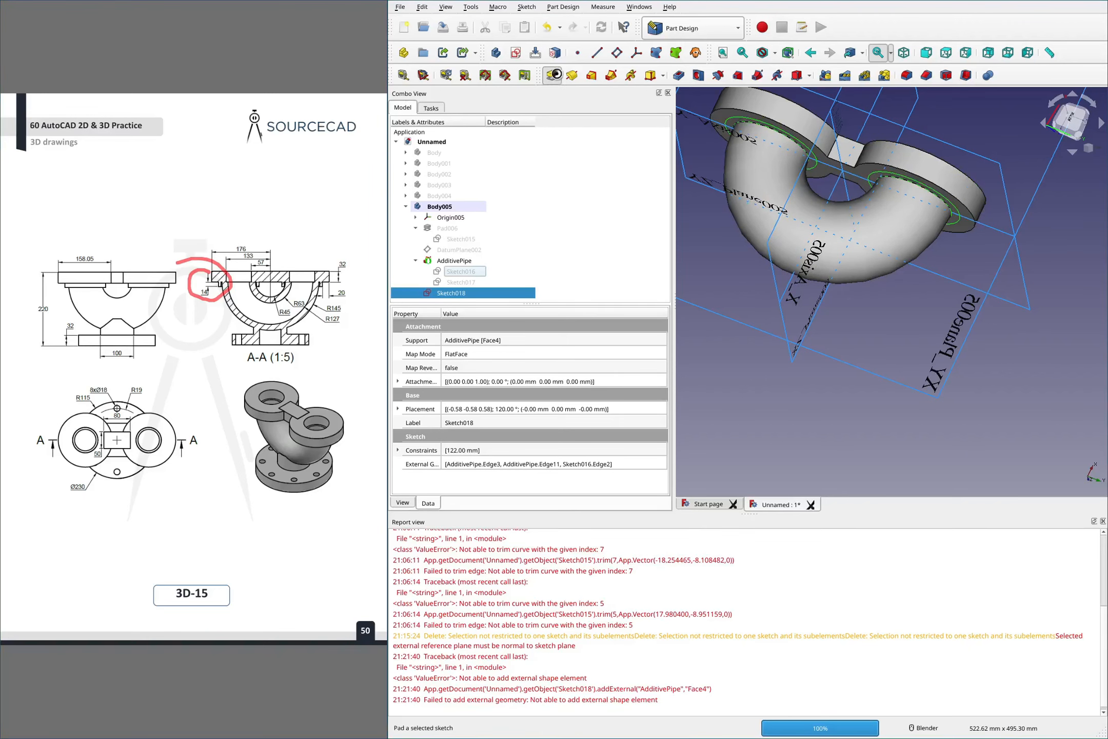
pyautogui.click(554, 75)
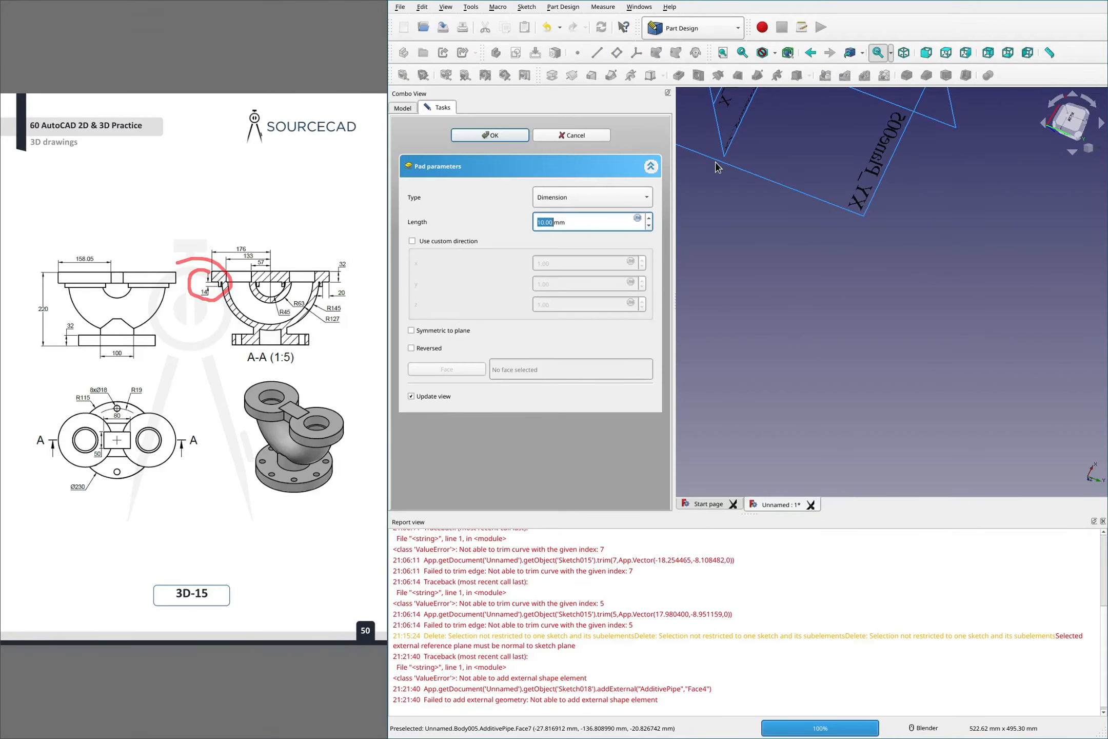
pyautogui.write('14')
pyautogui.click(488, 135)
pyautogui.scroll(-6, 788, 219)
pyautogui.scroll(8, 907, 175)
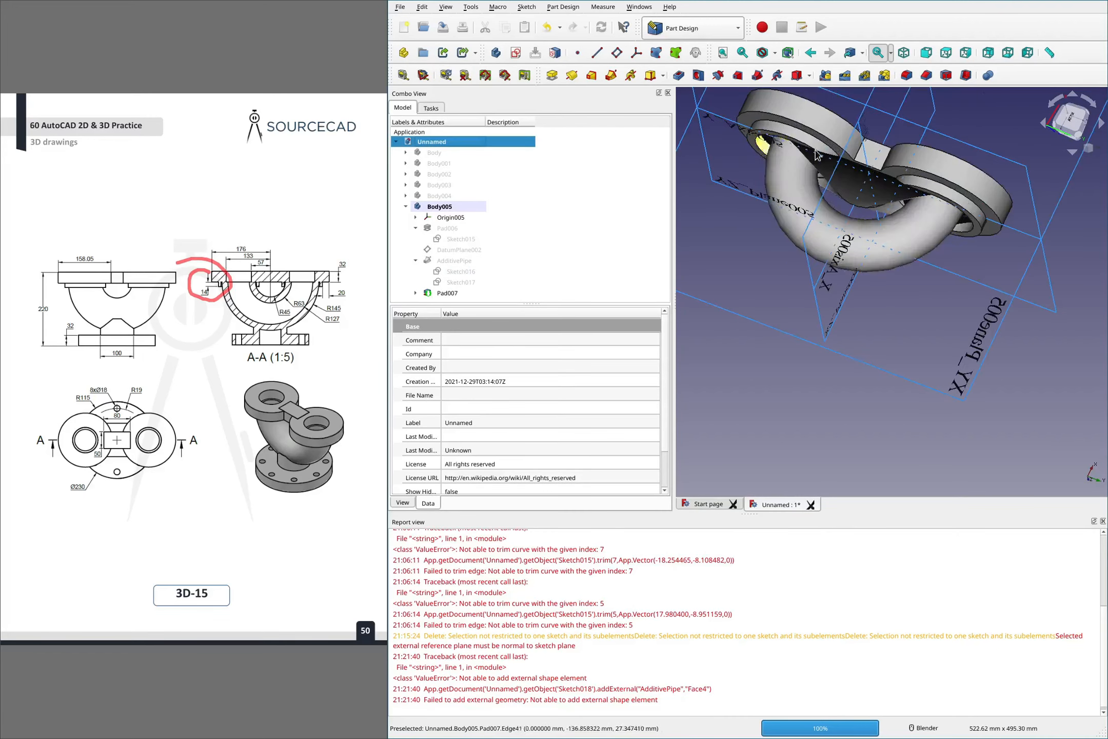
pyautogui.moveTo(918, 188)
pyautogui.mouseDown(button='middle')
pyautogui.moveTo(826, 155)
pyautogui.moveTo(804, 264)
pyautogui.moveTo(967, 163)
pyautogui.moveTo(817, 231)
pyautogui.moveTo(824, 218)
pyautogui.moveTo(754, 210)
pyautogui.mouseUp(button='middle')
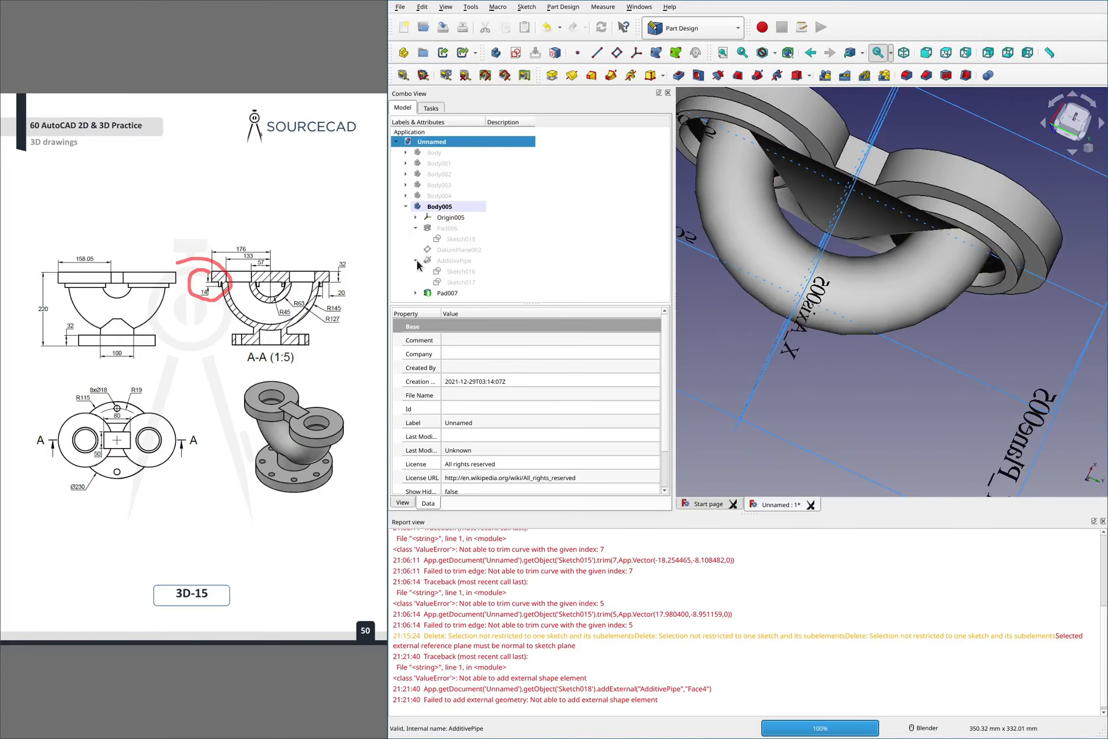
# Reopen the sketch behind the collar pad for editing and section the view at the sketch plane
pyautogui.click(416, 260)
pyautogui.click(416, 270)
pyautogui.click(448, 282)
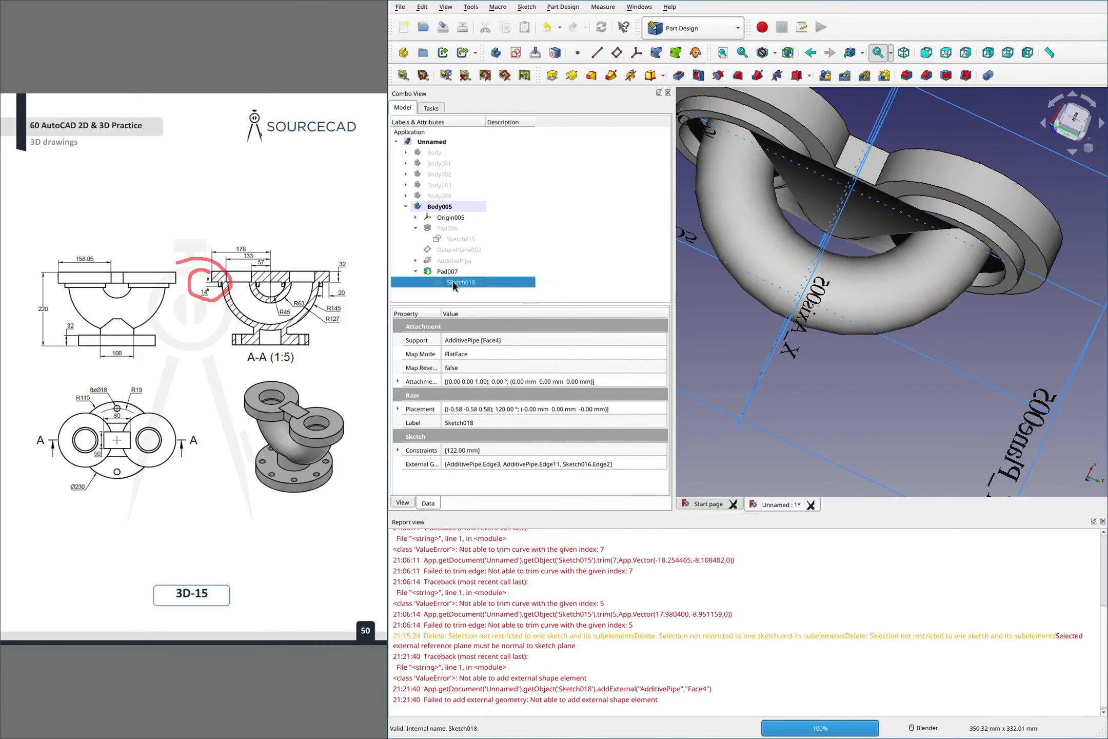
pyautogui.doubleClick(453, 281)
pyautogui.scroll(-1, 777, 230)
pyautogui.scroll(1, 727, 259)
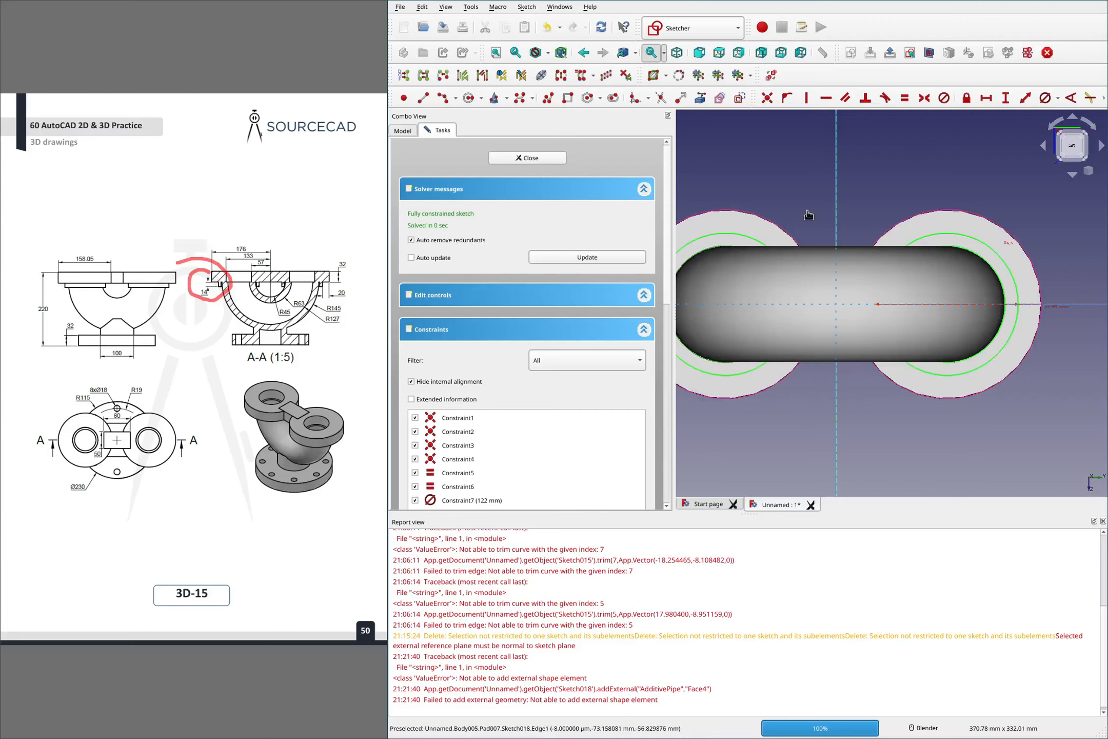
pyautogui.click(929, 53)
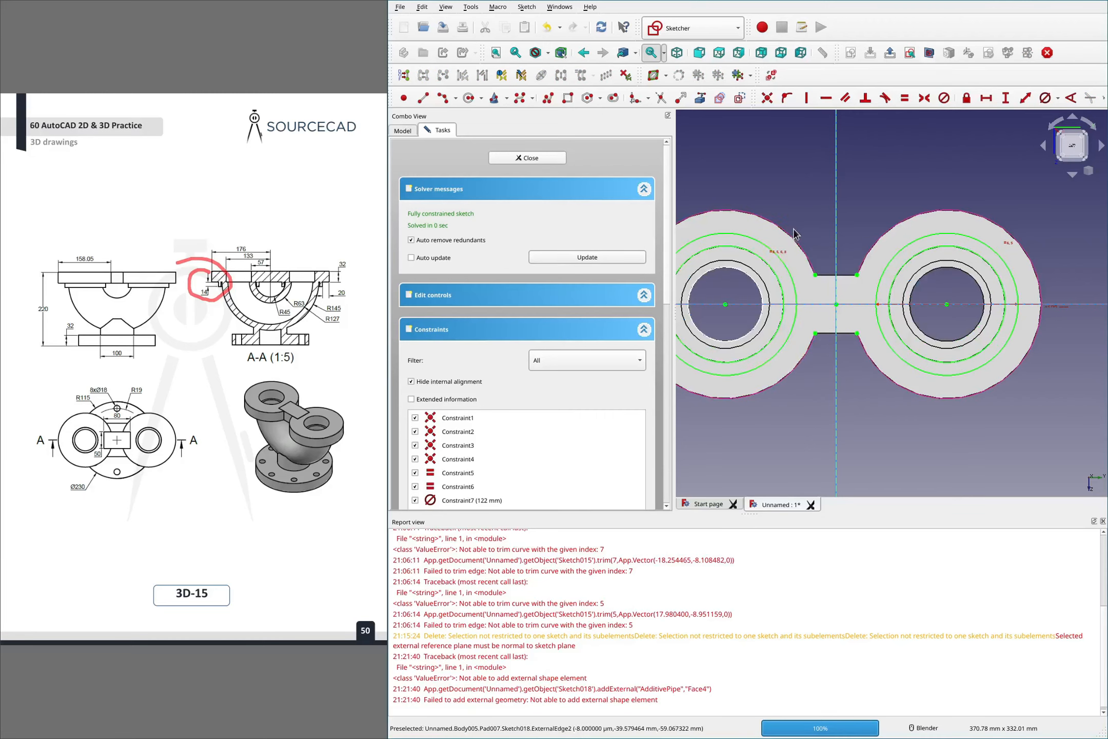
# Delete the equality constraint between the inner collar circle and the linked outer pipe circle
pyautogui.scroll(4, 794, 240)
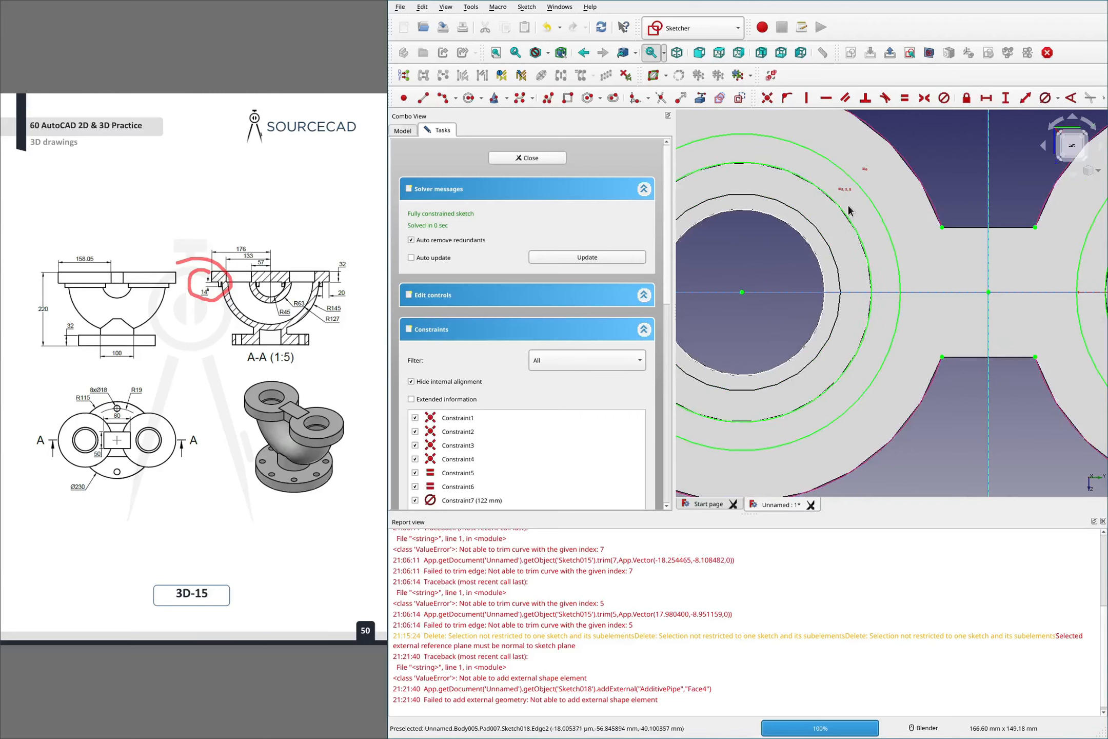
pyautogui.scroll(-2, 527, 433)
pyautogui.click(452, 456)
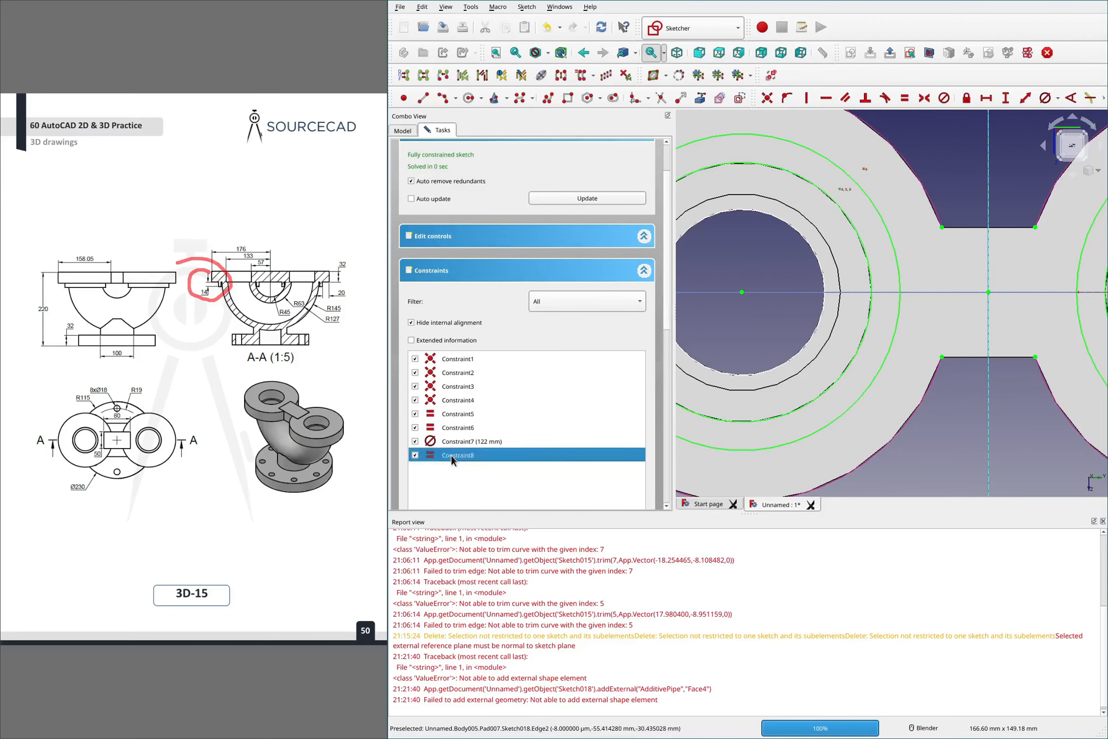
pyautogui.press('Delete')
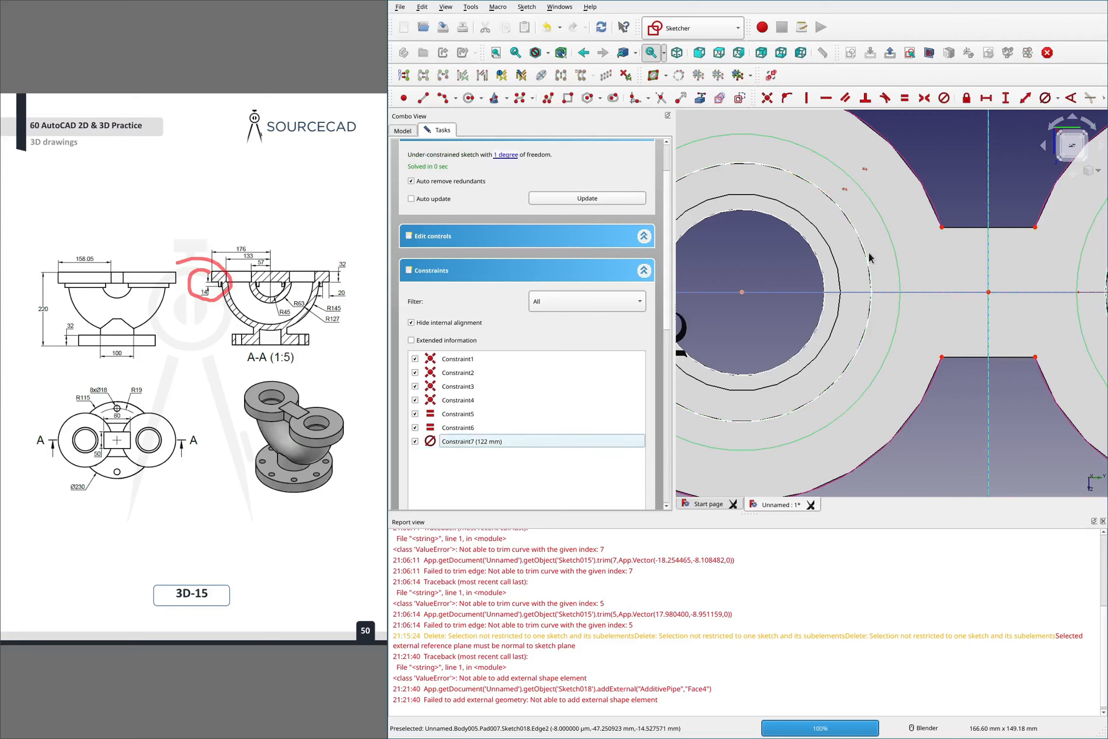
# Enlarge the inner collar circle slightly beyond the linked pipe circle and try to apply a distance constraint to it
pyautogui.moveTo(868, 262); pyautogui.dragTo(872, 256)
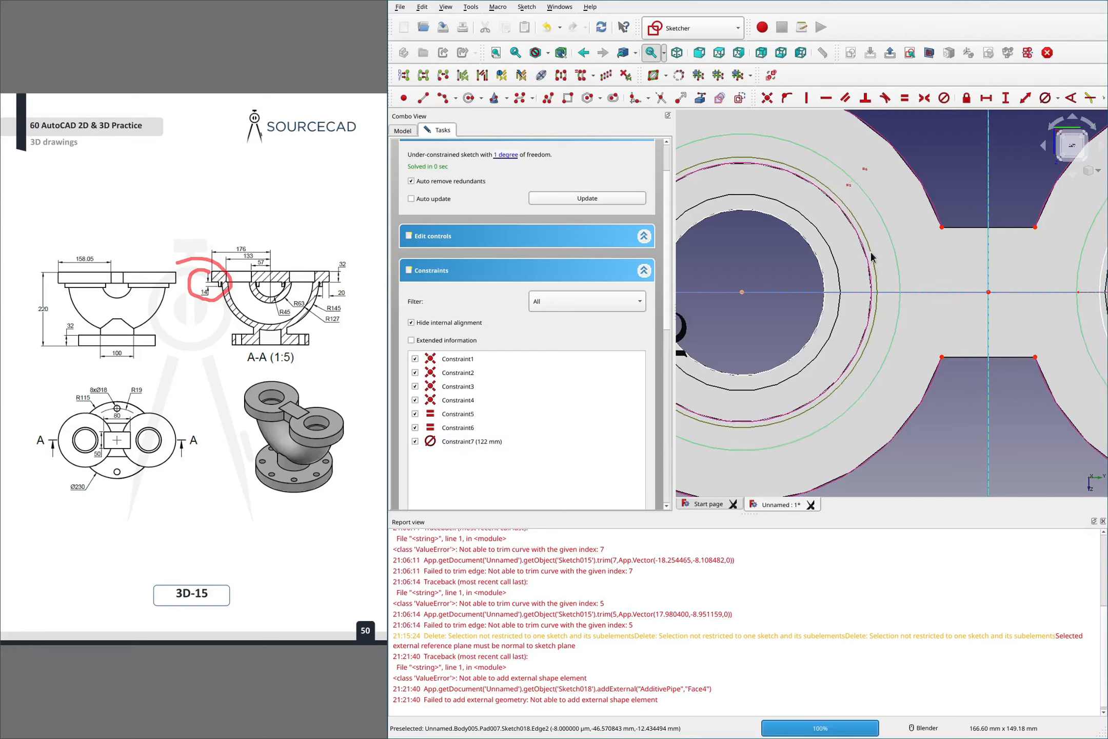
pyautogui.press('k')
pyautogui.press('d')
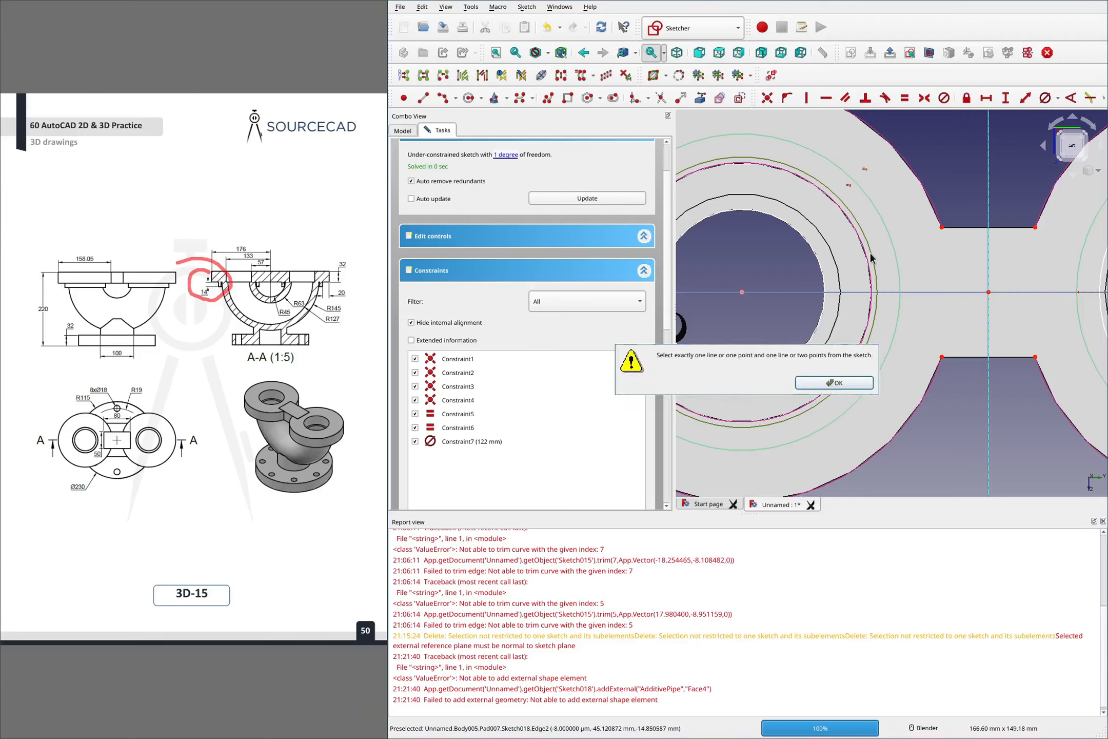
pyautogui.click(835, 382)
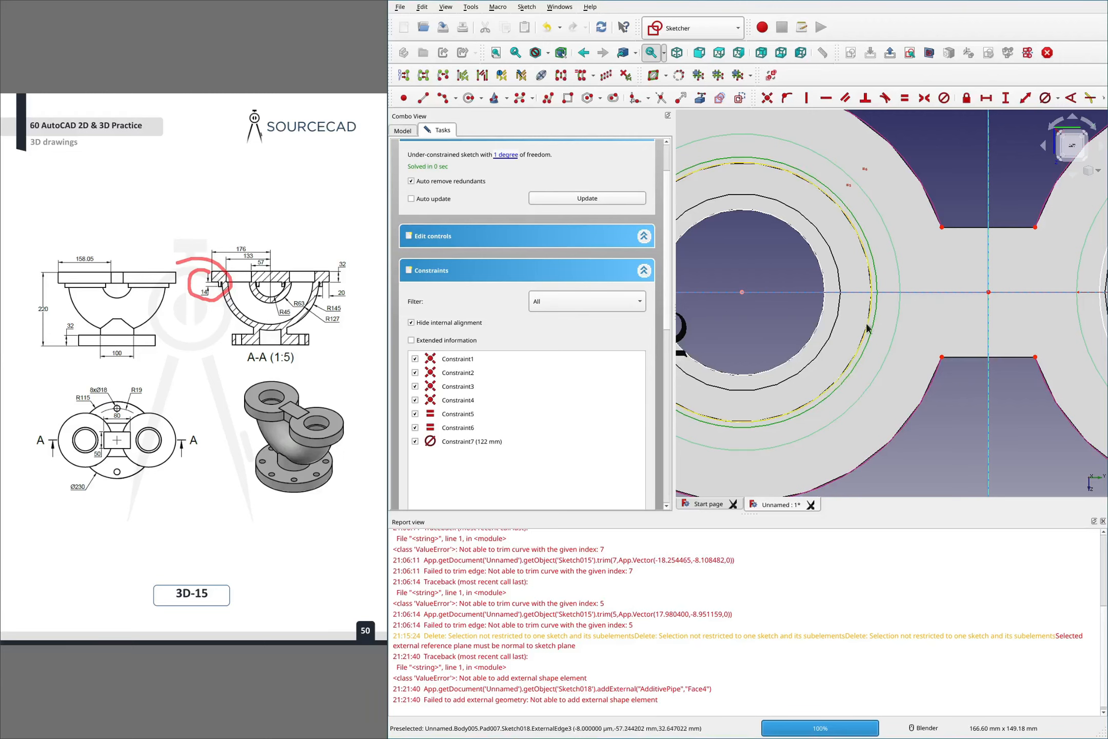
# Constrain the inner collar circle's diameter to 104.26 mm and close the sketch
pyautogui.click(879, 286)
pyautogui.press('k')
pyautogui.press('o')
pyautogui.press('Return')
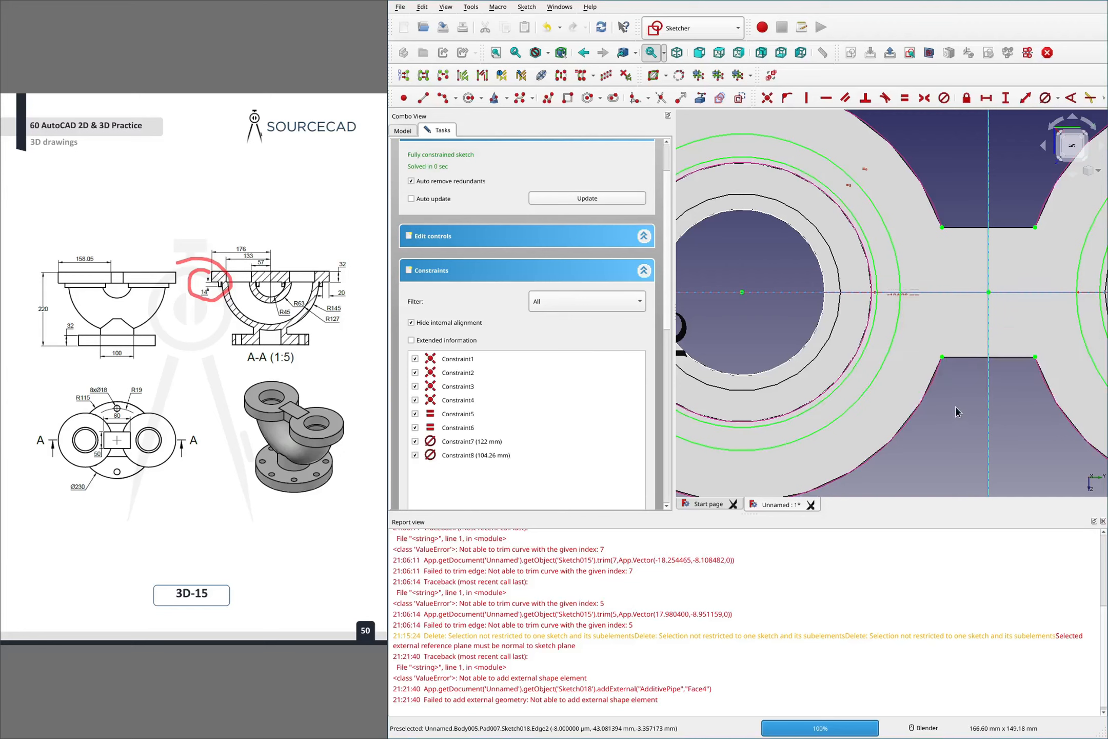
pyautogui.click(402, 131)
pyautogui.click(436, 130)
pyautogui.scroll(2, 593, 174)
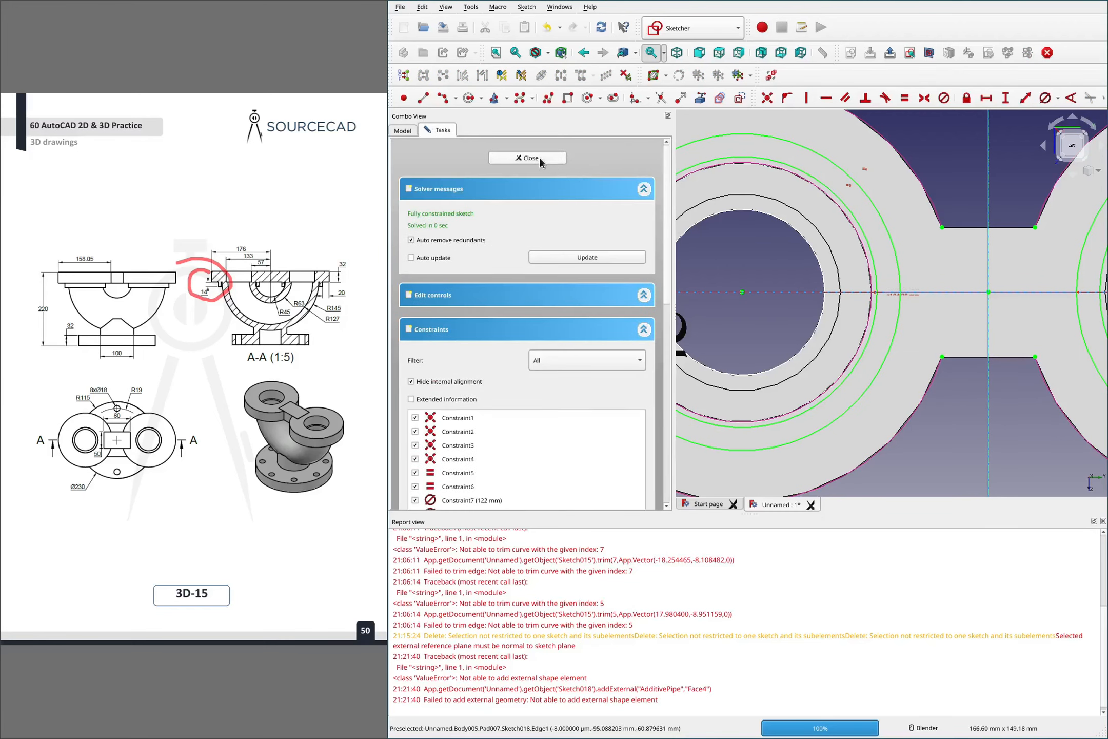
pyautogui.click(539, 158)
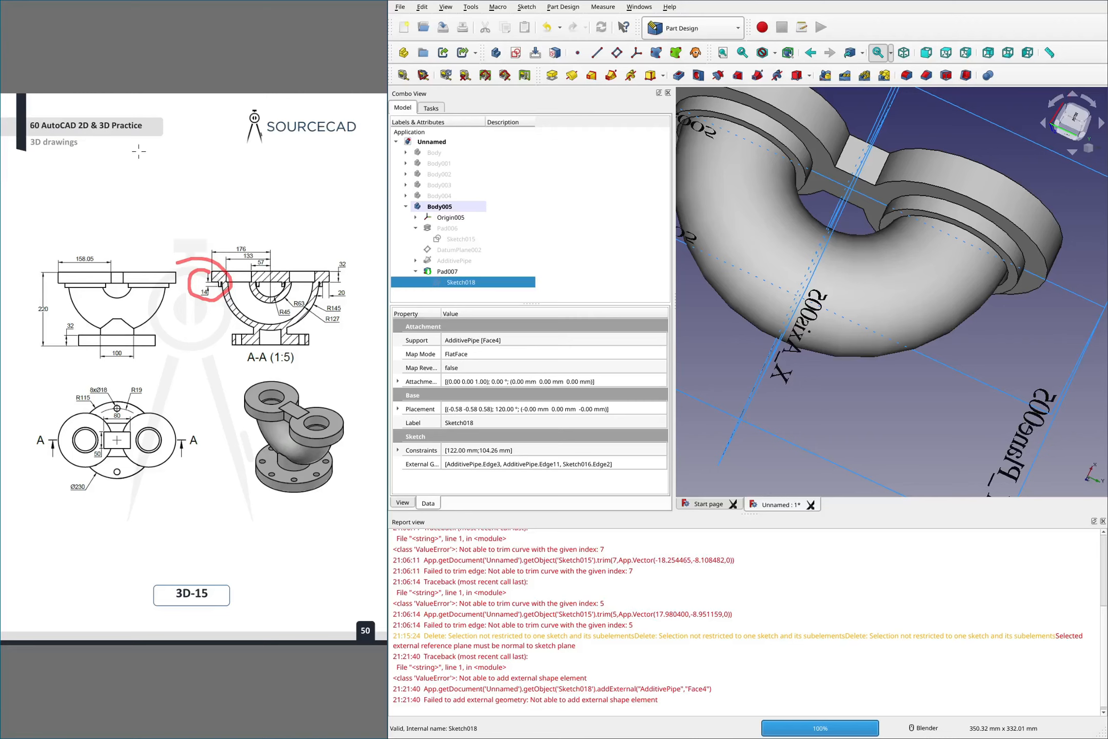
pyautogui.moveTo(134, 154)
pyautogui.mouseDown()
pyautogui.moveTo(152, 222)
pyautogui.moveTo(191, 249)
pyautogui.mouseUp()
pyautogui.moveTo(140, 153); pyautogui.dragTo(138, 202)
pyautogui.moveTo(139, 150)
pyautogui.mouseDown()
pyautogui.moveTo(159, 167)
pyautogui.moveTo(160, 204)
pyautogui.mouseUp()
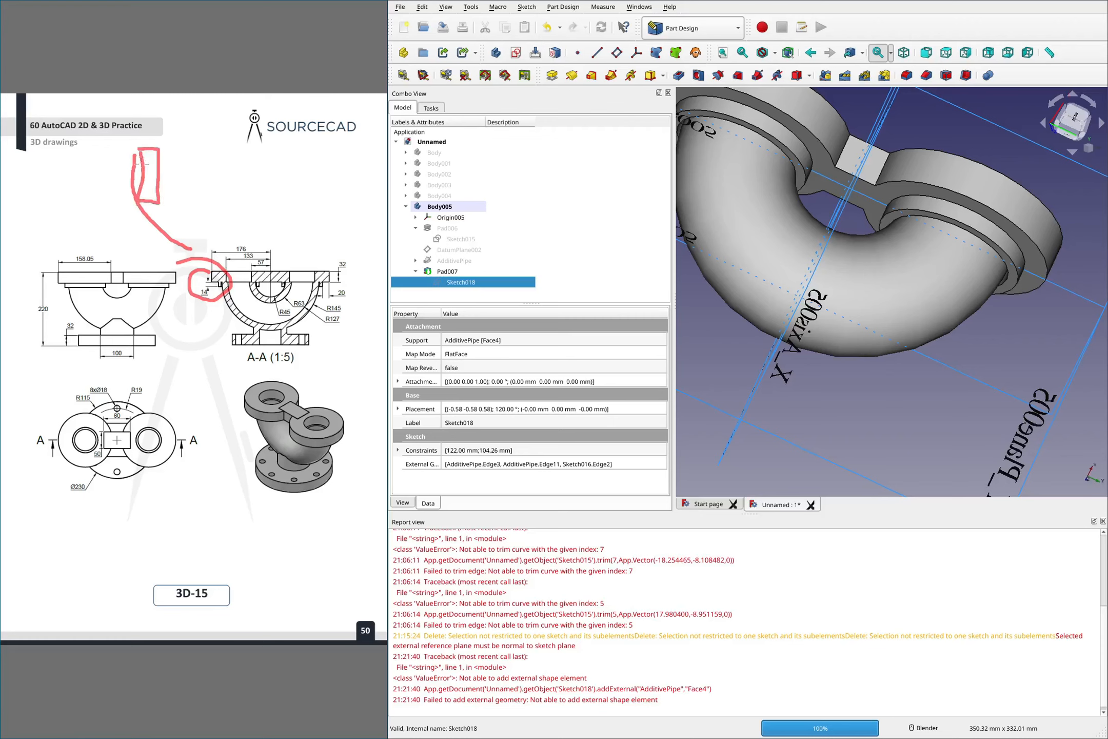
pyautogui.moveTo(97, 182); pyautogui.dragTo(133, 153)
pyautogui.moveTo(116, 151)
pyautogui.mouseDown()
pyautogui.moveTo(133, 149)
pyautogui.moveTo(131, 180)
pyautogui.mouseUp()
pyautogui.moveTo(757, 164); pyautogui.dragTo(719, 184)
pyautogui.moveTo(812, 153); pyautogui.dragTo(799, 158)
pyautogui.moveTo(689, 105)
pyautogui.mouseDown()
pyautogui.moveTo(717, 96)
pyautogui.moveTo(790, 132)
pyautogui.moveTo(799, 153)
pyautogui.mouseUp()
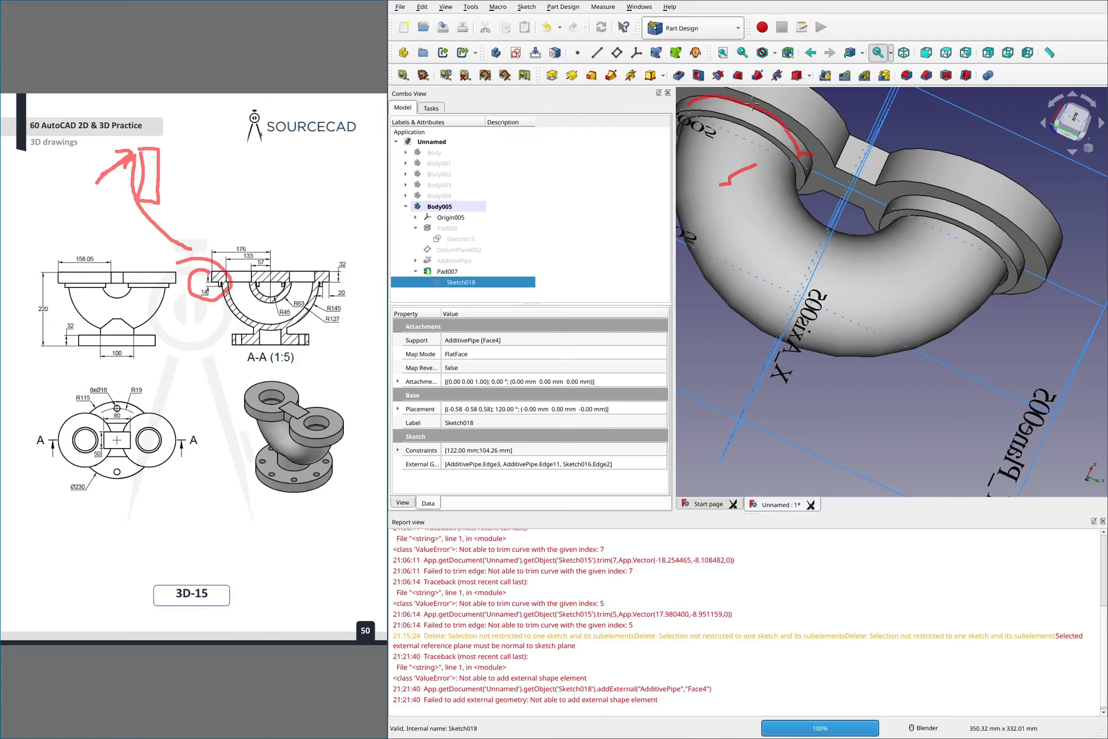
pyautogui.hotkey('shift', 'F9')
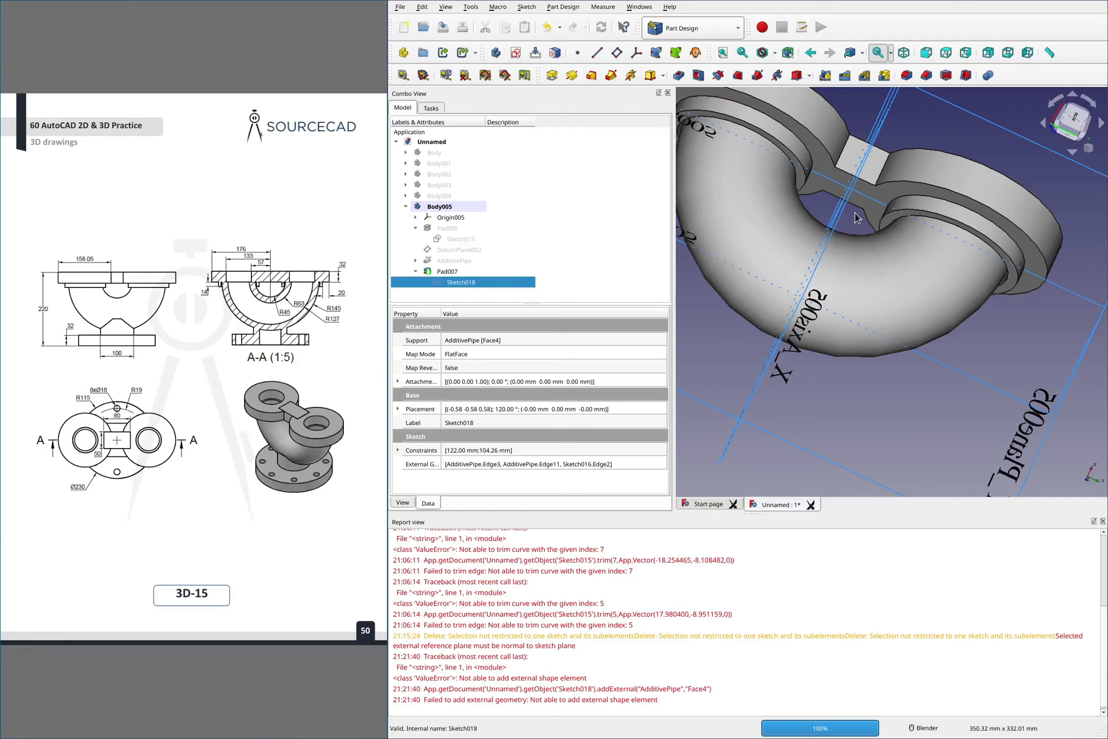
# Show the datum plane below the curved pipe and start a new sketch on it with a section view
pyautogui.moveTo(857, 218); pyautogui.dragTo(827, 251, button='middle')
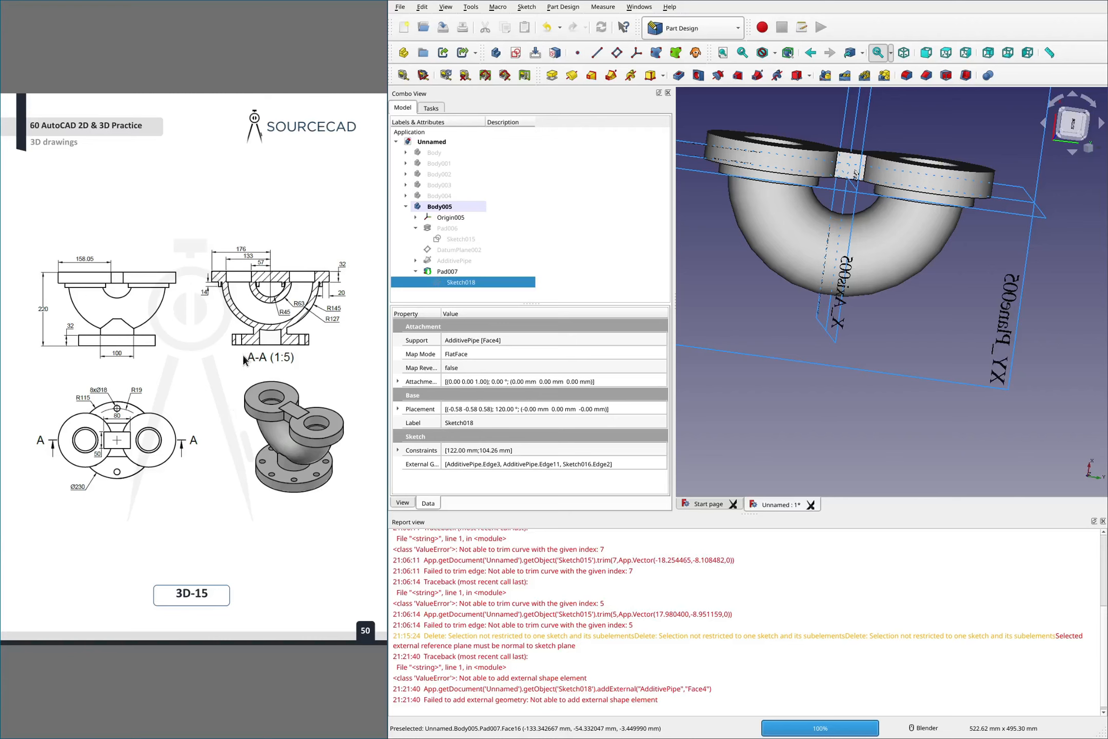
pyautogui.click(466, 249)
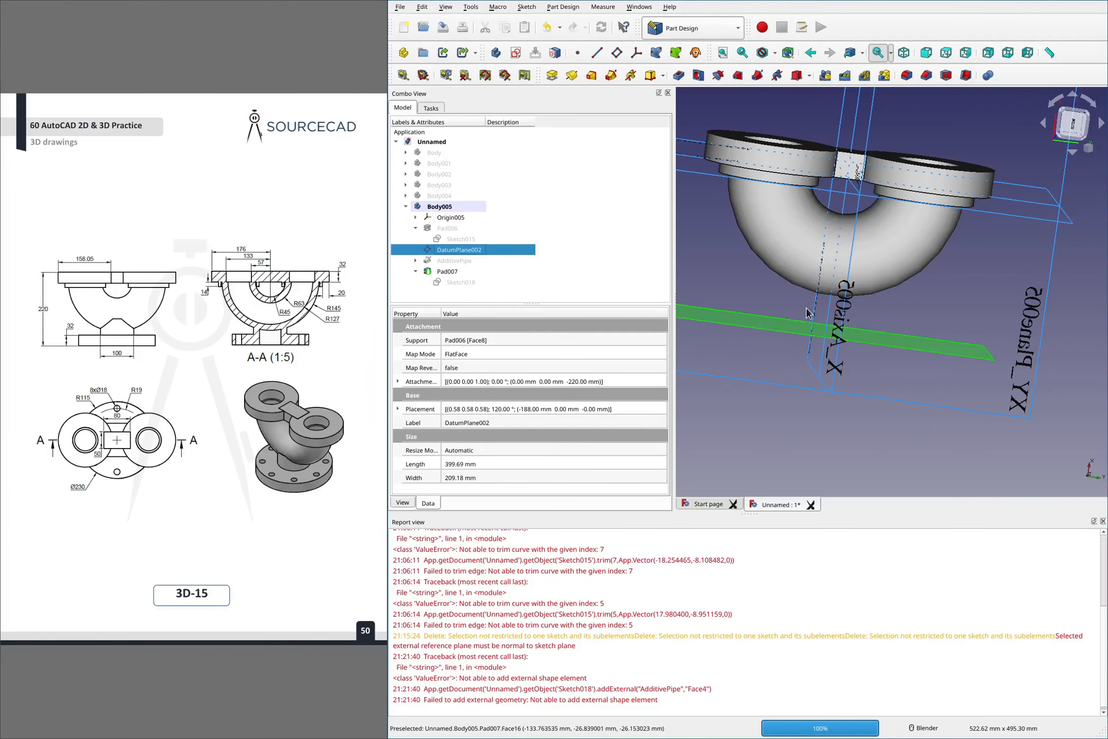
pyautogui.moveTo(819, 288); pyautogui.dragTo(804, 334, button='middle')
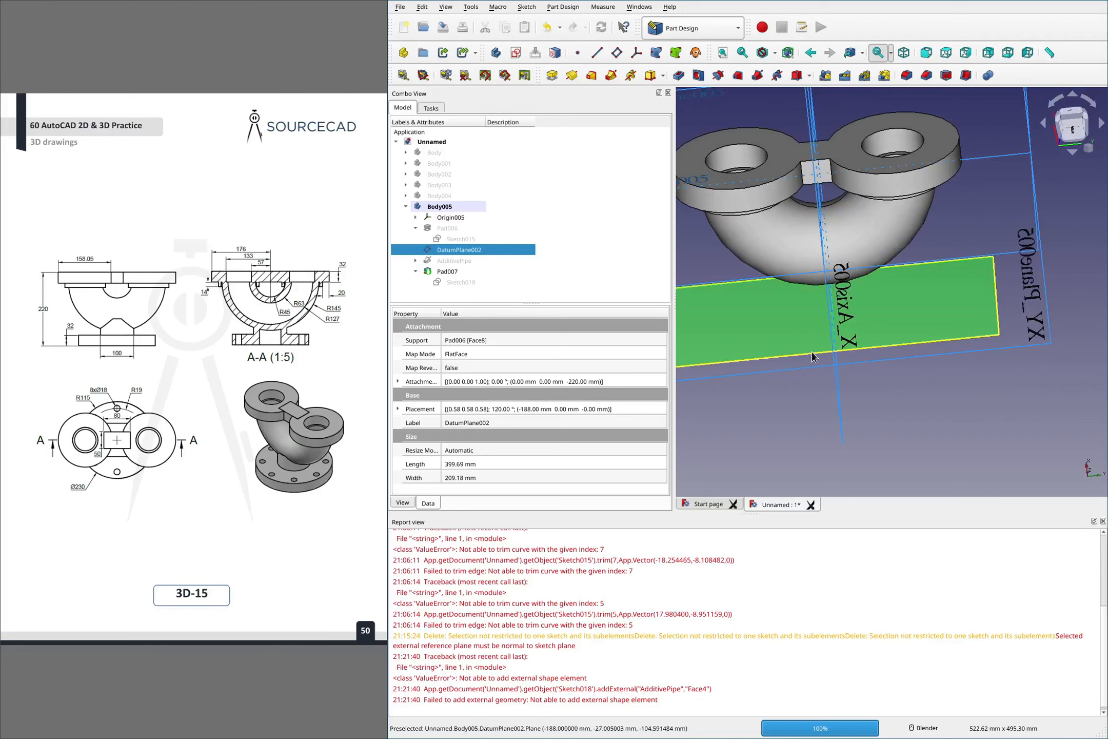
pyautogui.click(713, 254)
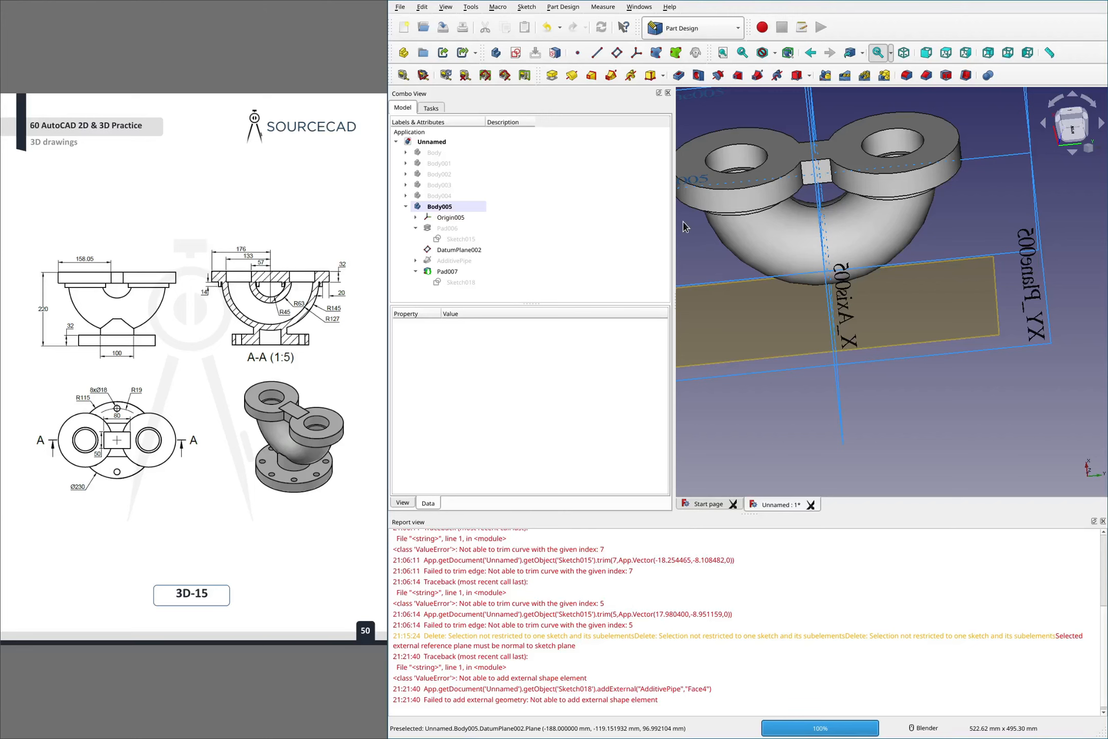
pyautogui.click(763, 362)
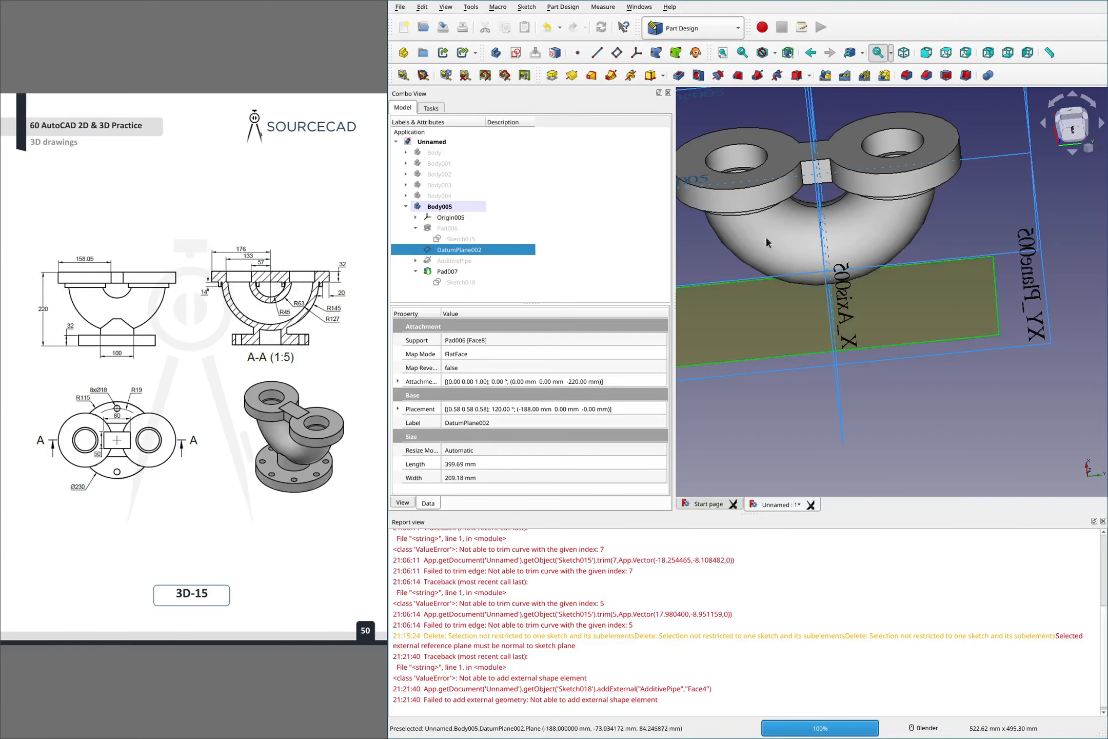
pyautogui.click(515, 52)
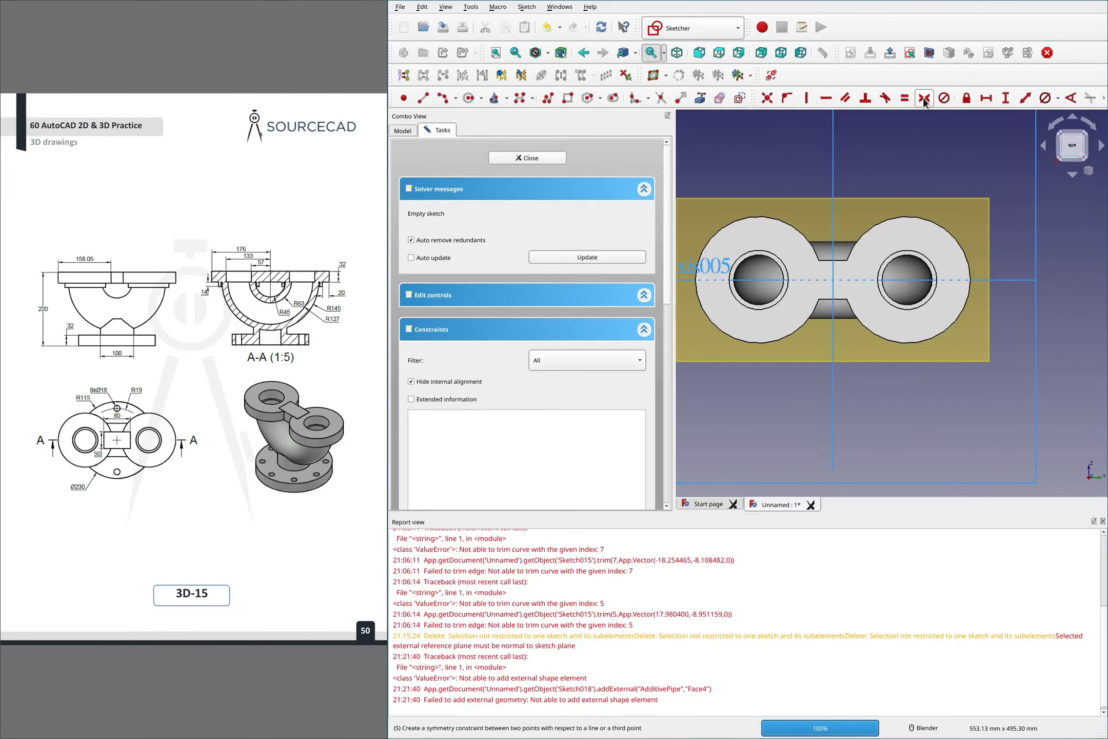
pyautogui.click(929, 54)
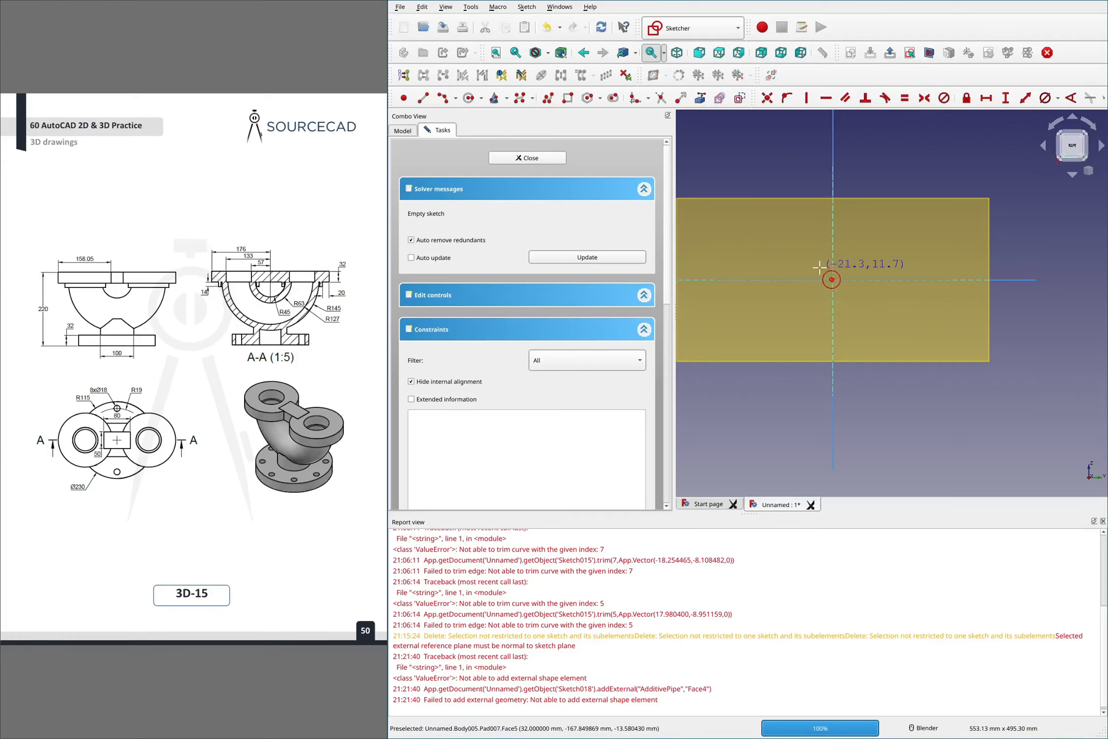
# Sketch two concentric circles centred on the origin, the outer one about 173 mm in diameter
pyautogui.click(833, 280)
pyautogui.click(868, 257)
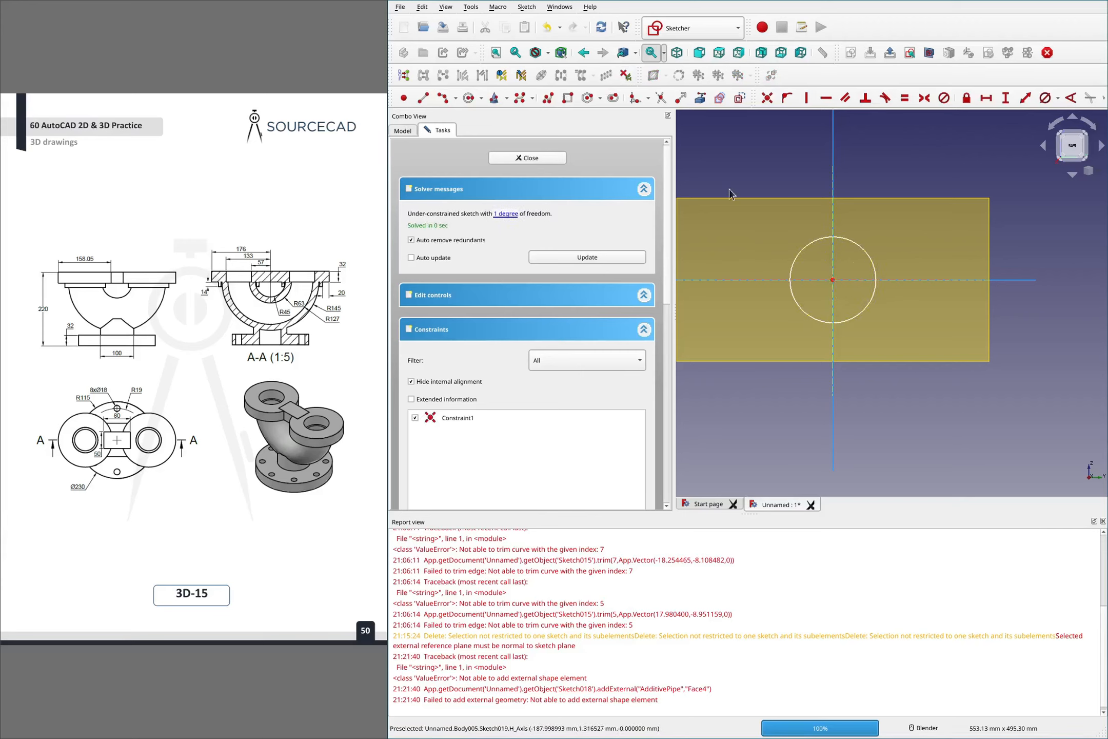
pyautogui.click(468, 98)
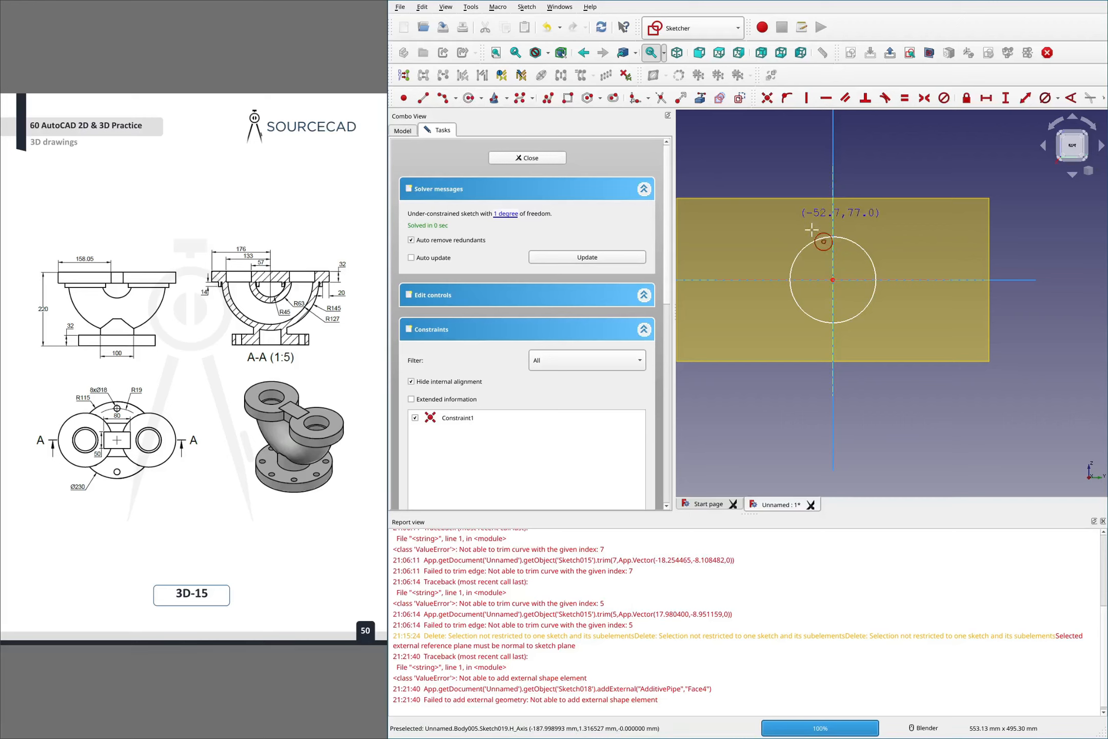
pyautogui.click(833, 279)
pyautogui.click(893, 248)
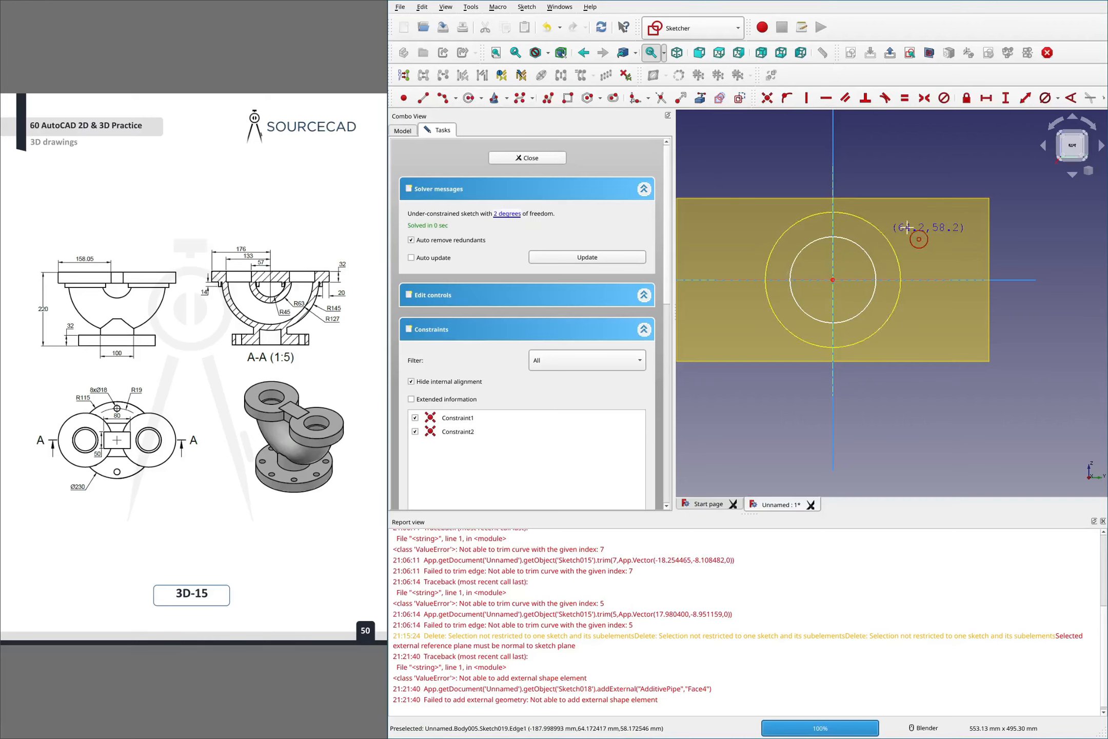
# Constrain the diameter of the larger concentric circle to 100 mm
pyautogui.click(894, 250)
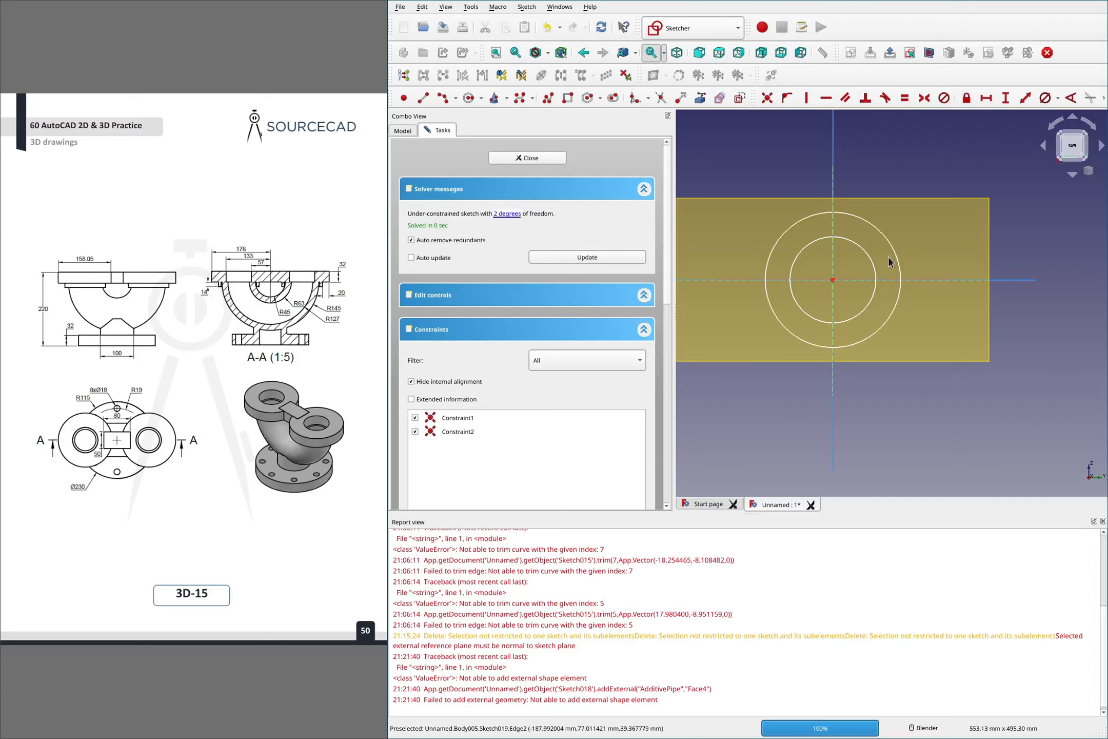
pyautogui.write('ko')
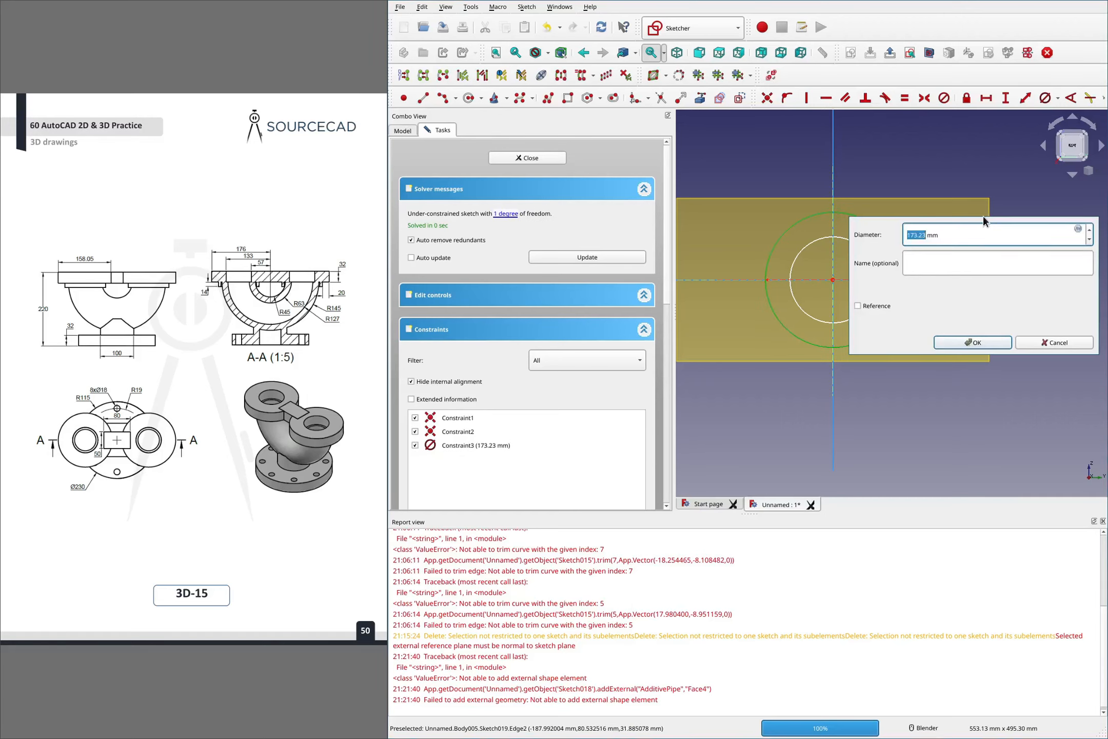
pyautogui.write('100')
pyautogui.press('Return')
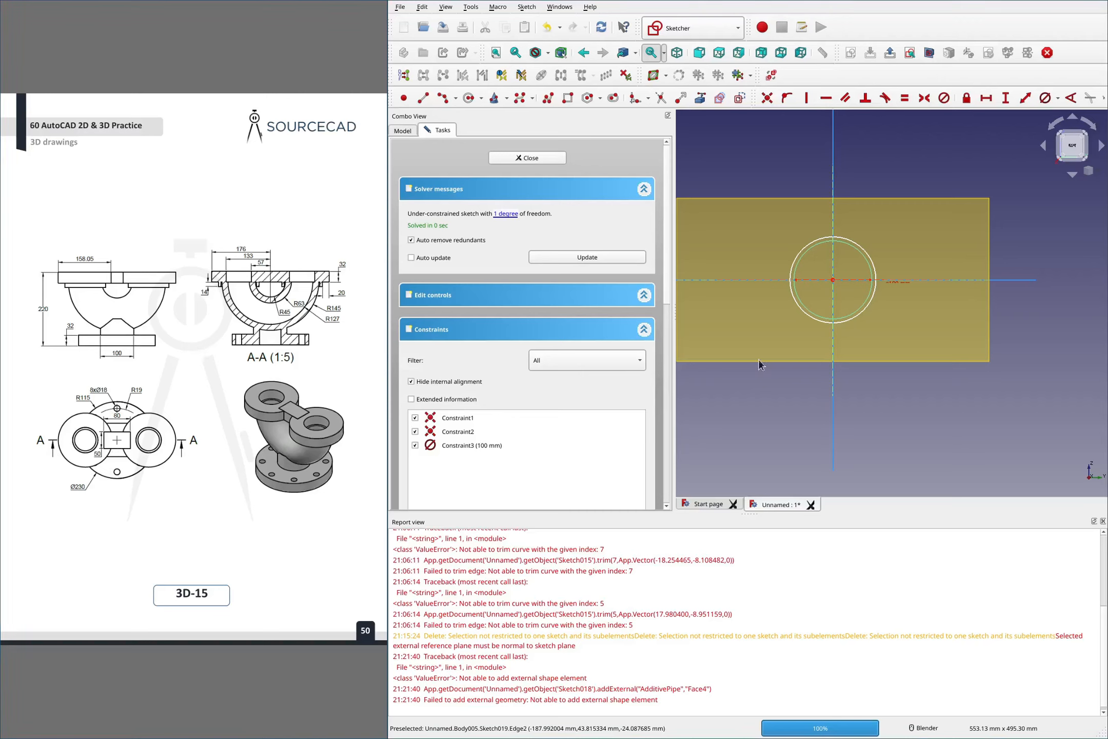
# Constrain the diameter of the smaller concentric circle to 64 mm and close the sketch
pyautogui.scroll(2, 876, 309)
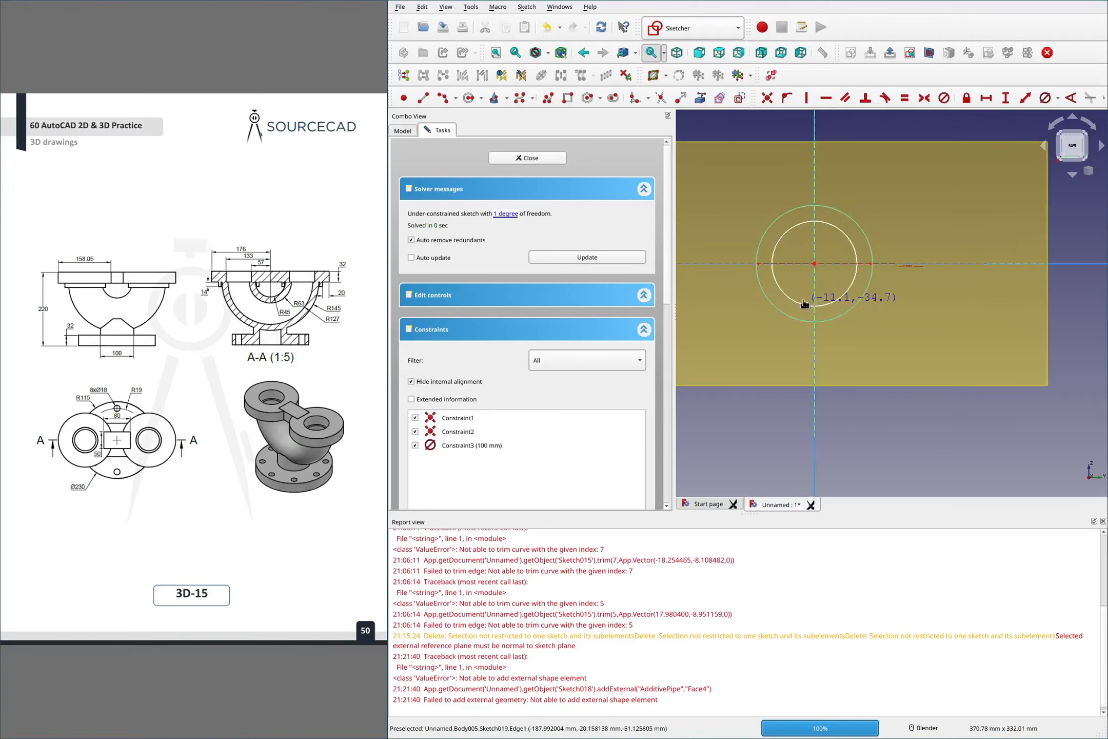
pyautogui.click(803, 306)
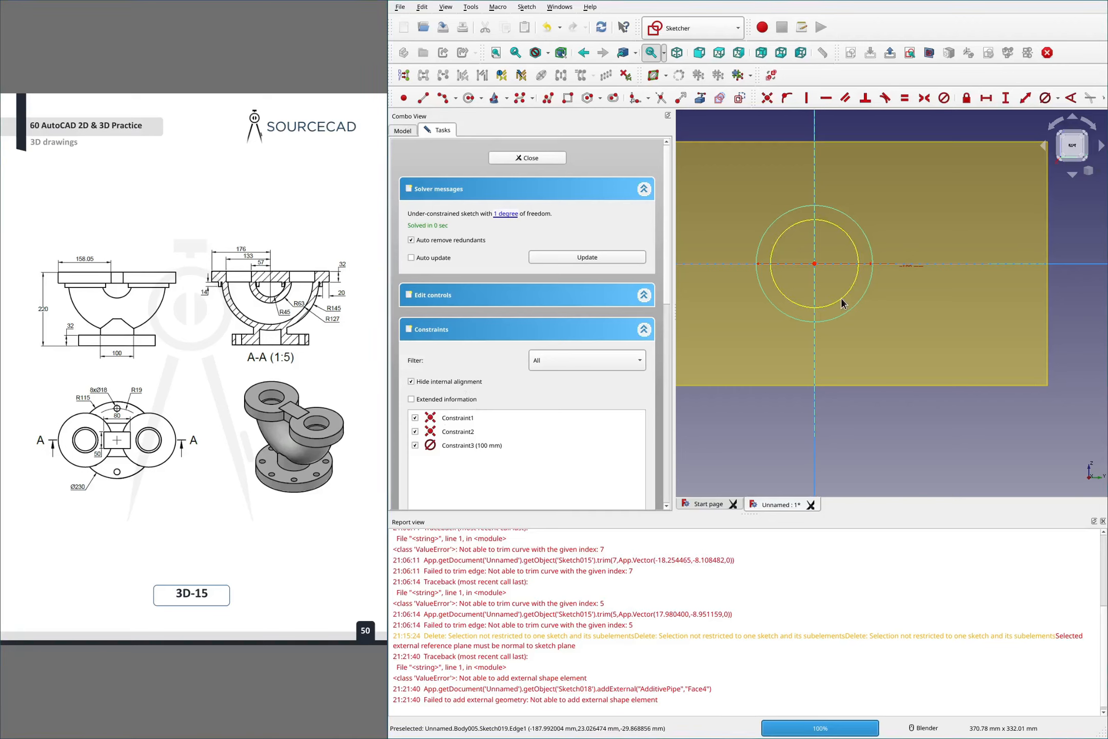
pyautogui.click(801, 305)
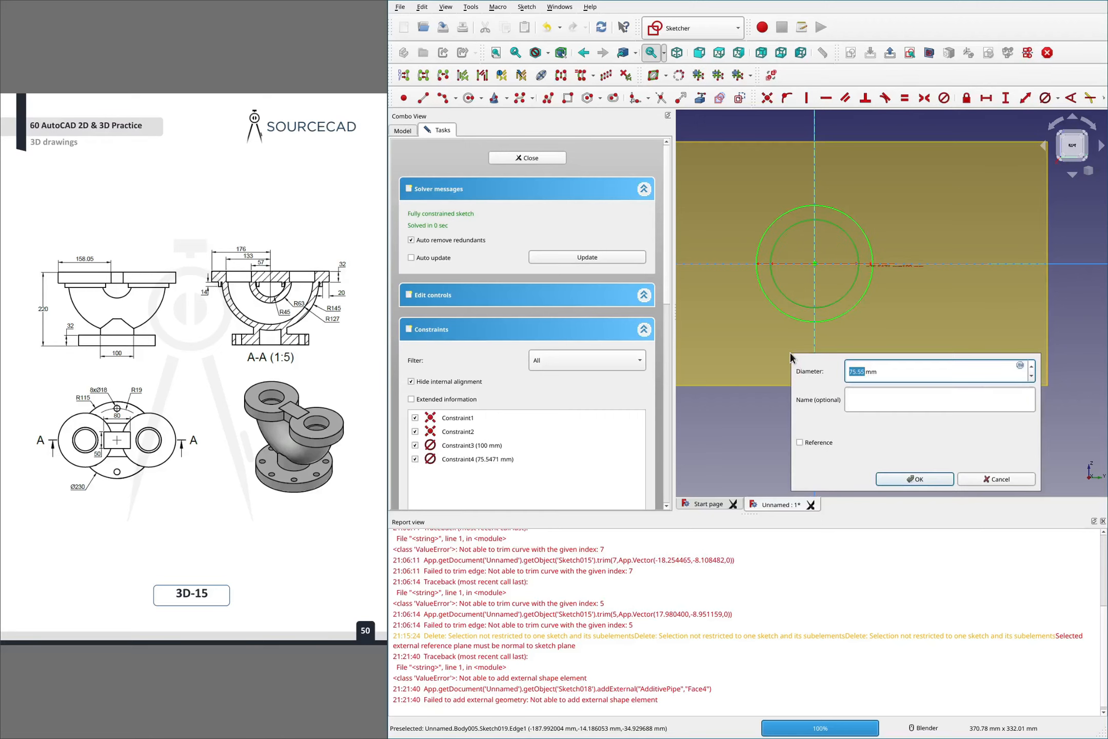
pyautogui.write('64')
pyautogui.press('Return')
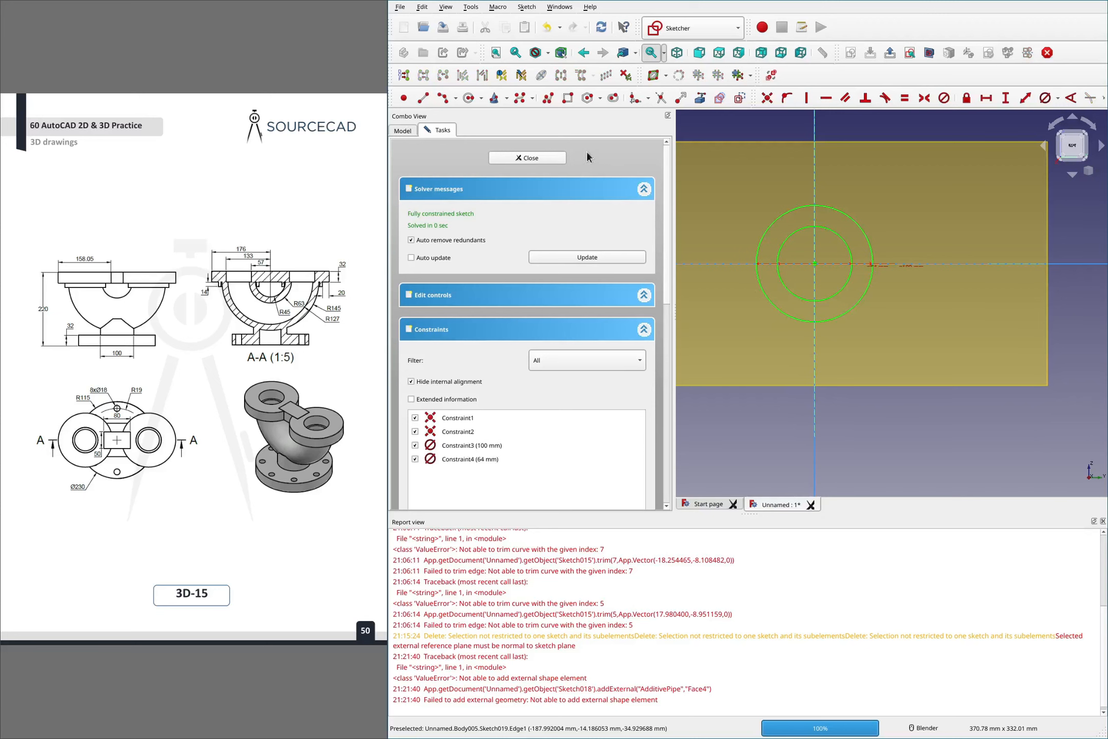
pyautogui.click(524, 157)
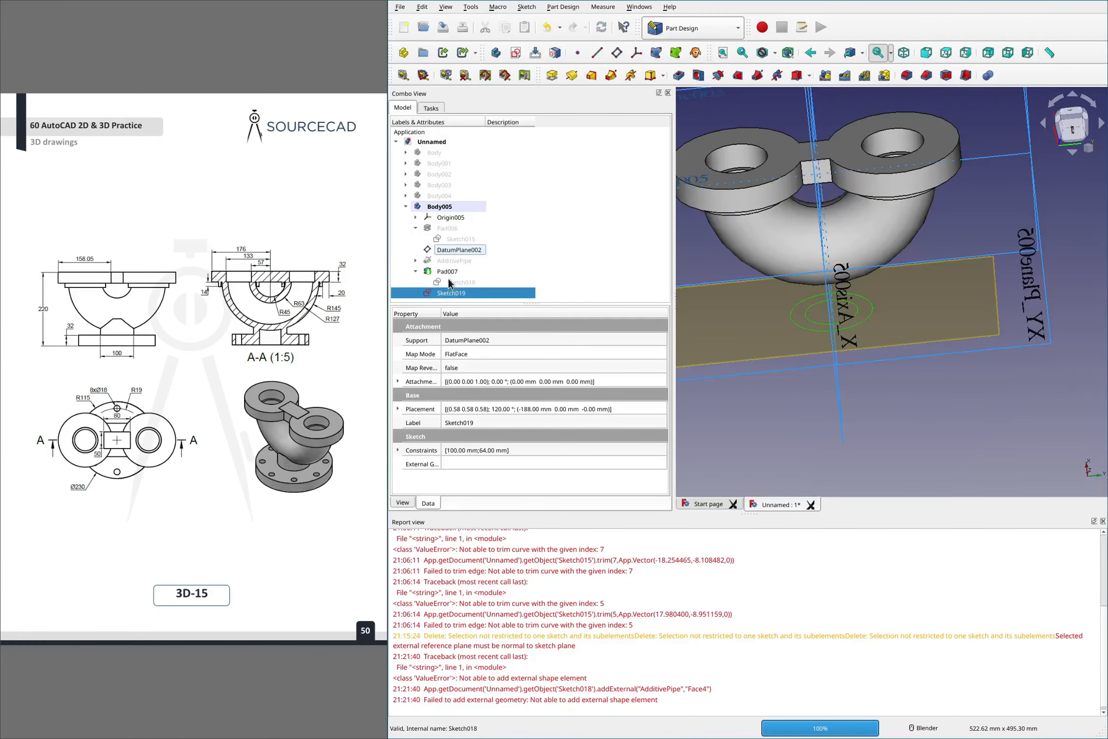
pyautogui.click(444, 250)
pyautogui.press('space')
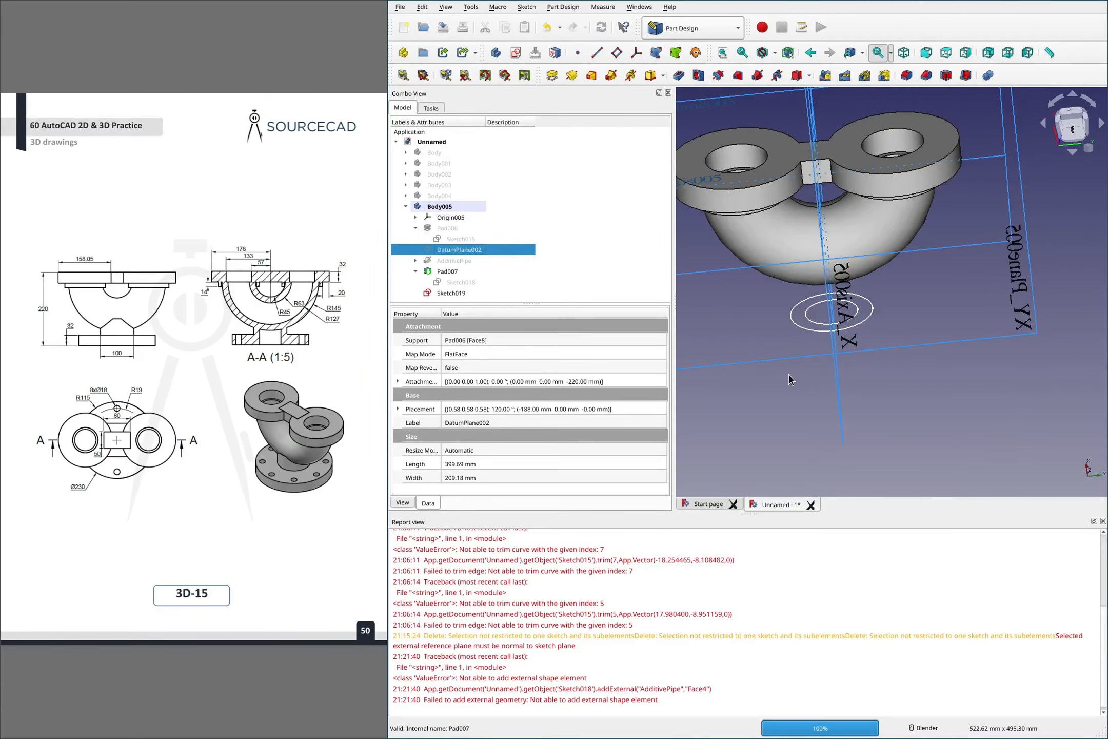
pyautogui.press('space')
pyautogui.click(809, 414)
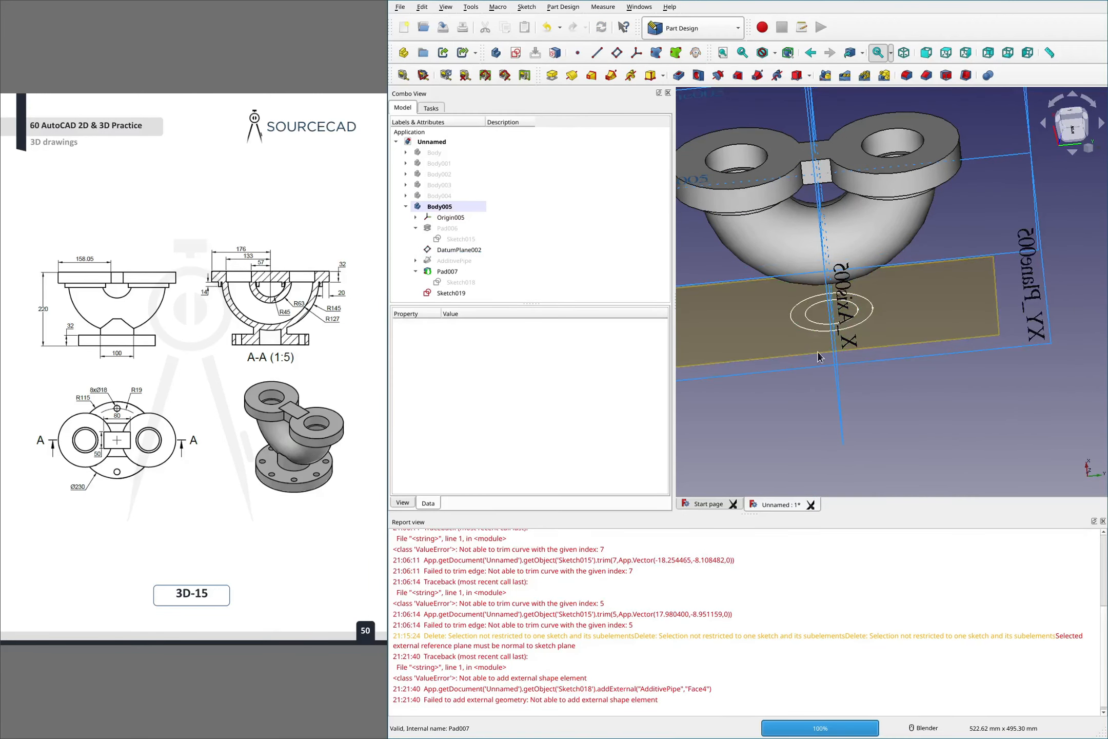
# Try to pad the two-circle neck sketch 100 mm, first in the default direction and again with the direction reversed
pyautogui.click(445, 294)
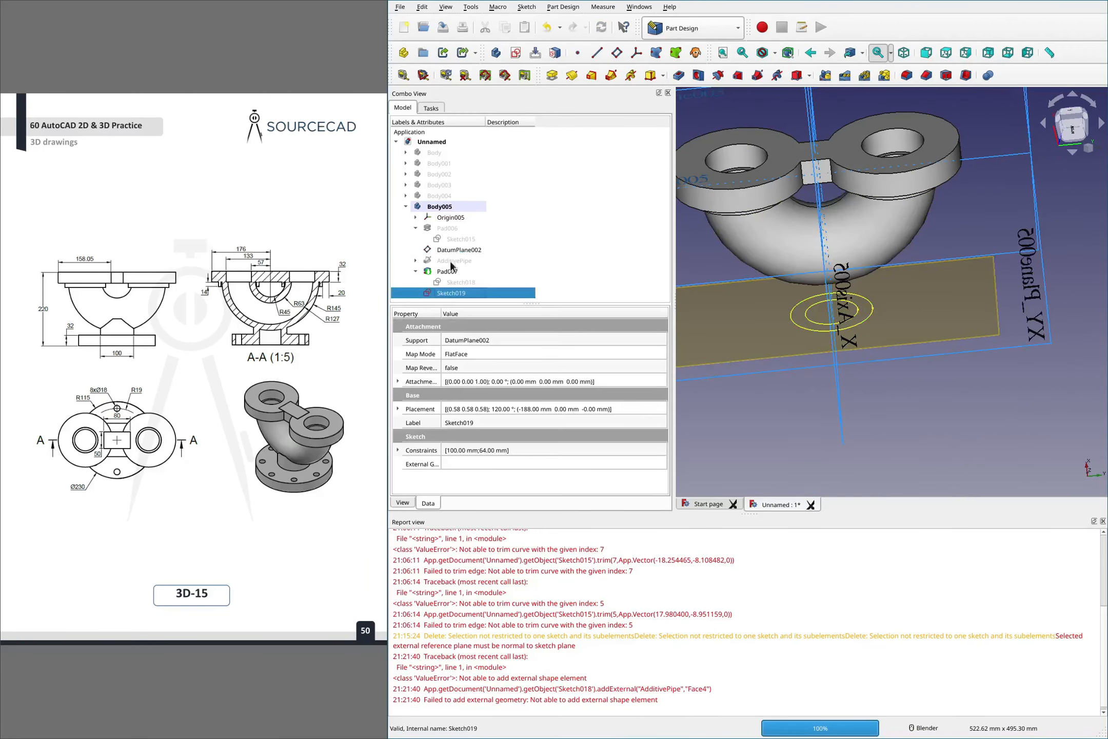
pyautogui.click(550, 79)
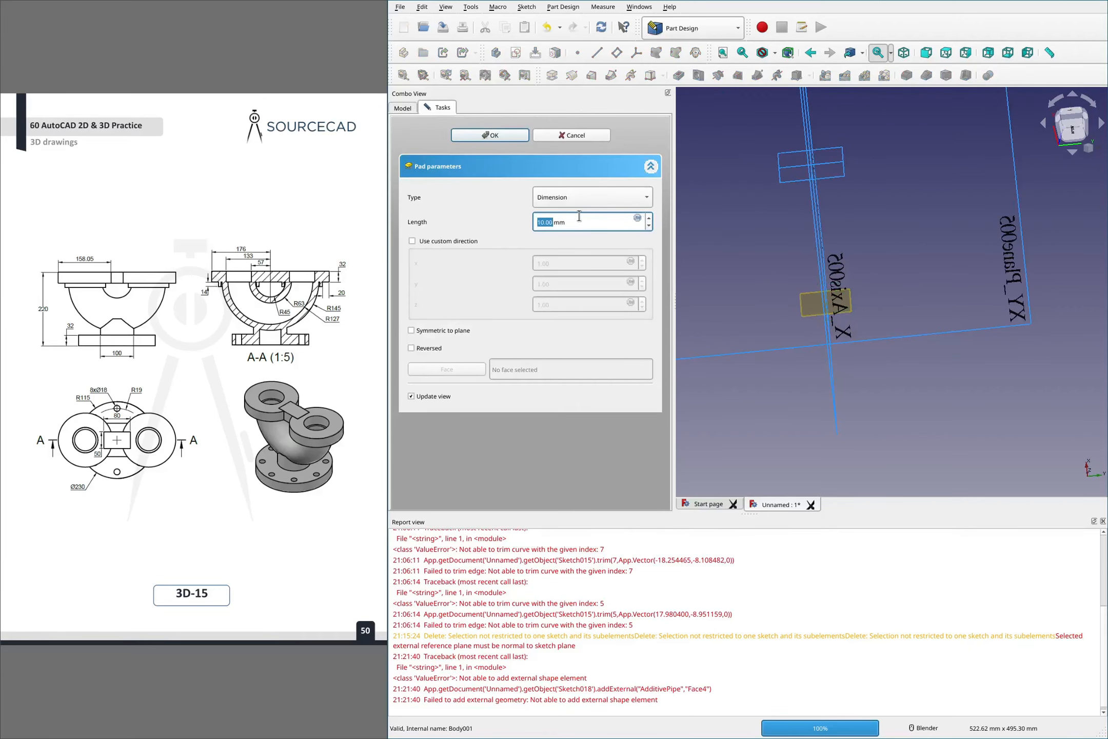
pyautogui.click(545, 223)
pyautogui.press('Tab')
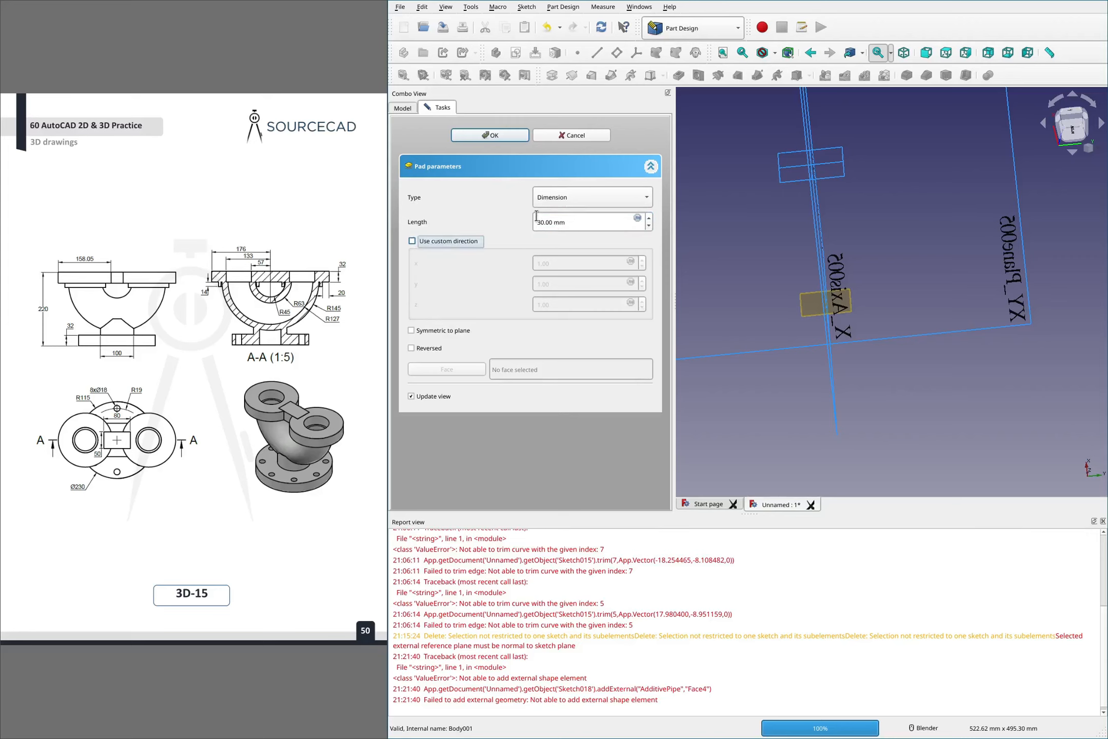
pyautogui.click(544, 221)
pyautogui.press('BackSpace')
pyautogui.press('BackSpace')
pyautogui.write('100')
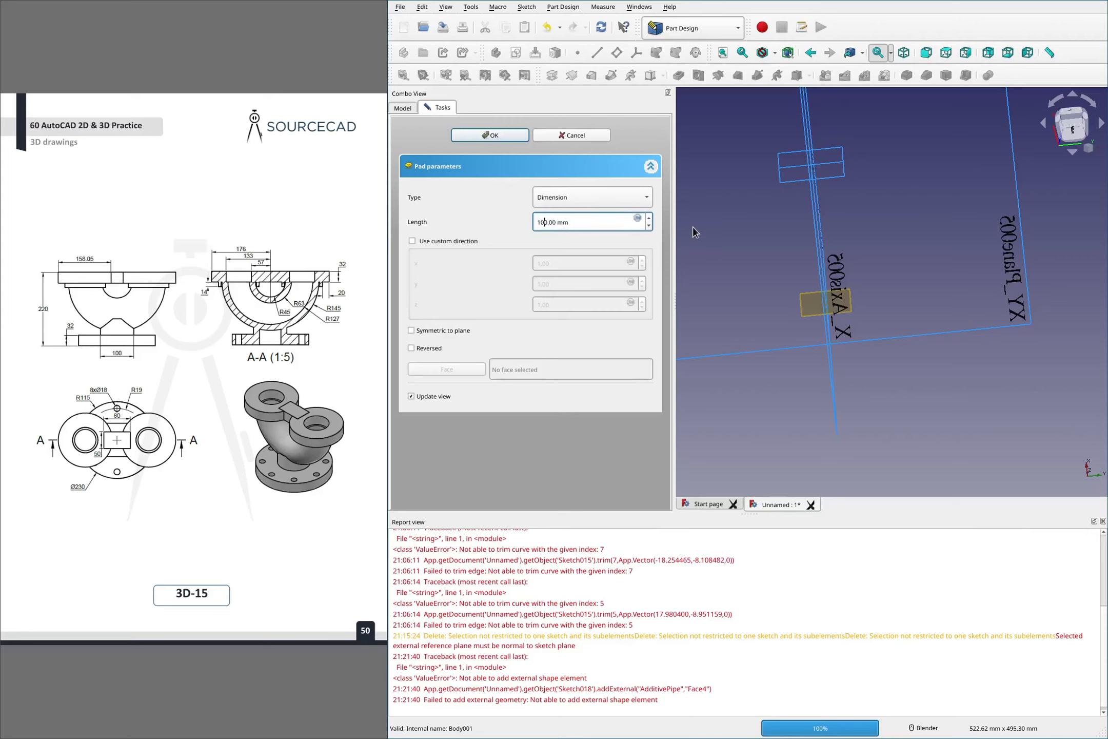
pyautogui.press('Tab')
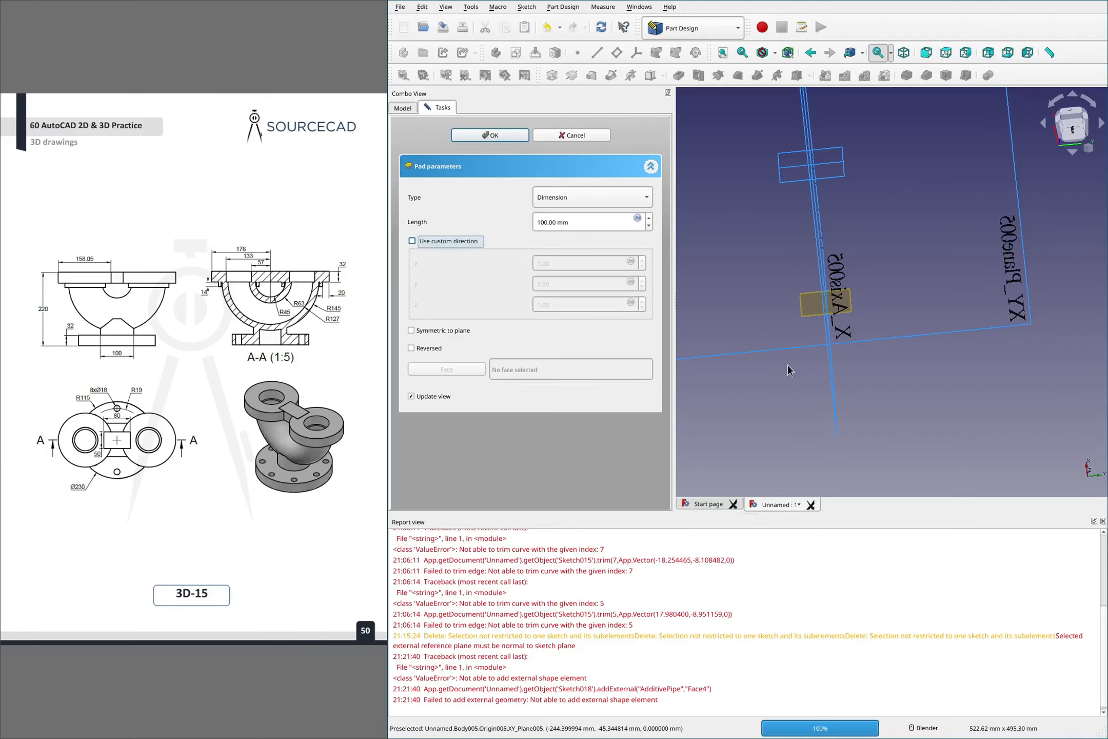
pyautogui.moveTo(790, 363)
pyautogui.mouseDown(button='middle')
pyautogui.moveTo(799, 321)
pyautogui.moveTo(765, 348)
pyautogui.mouseUp(button='middle')
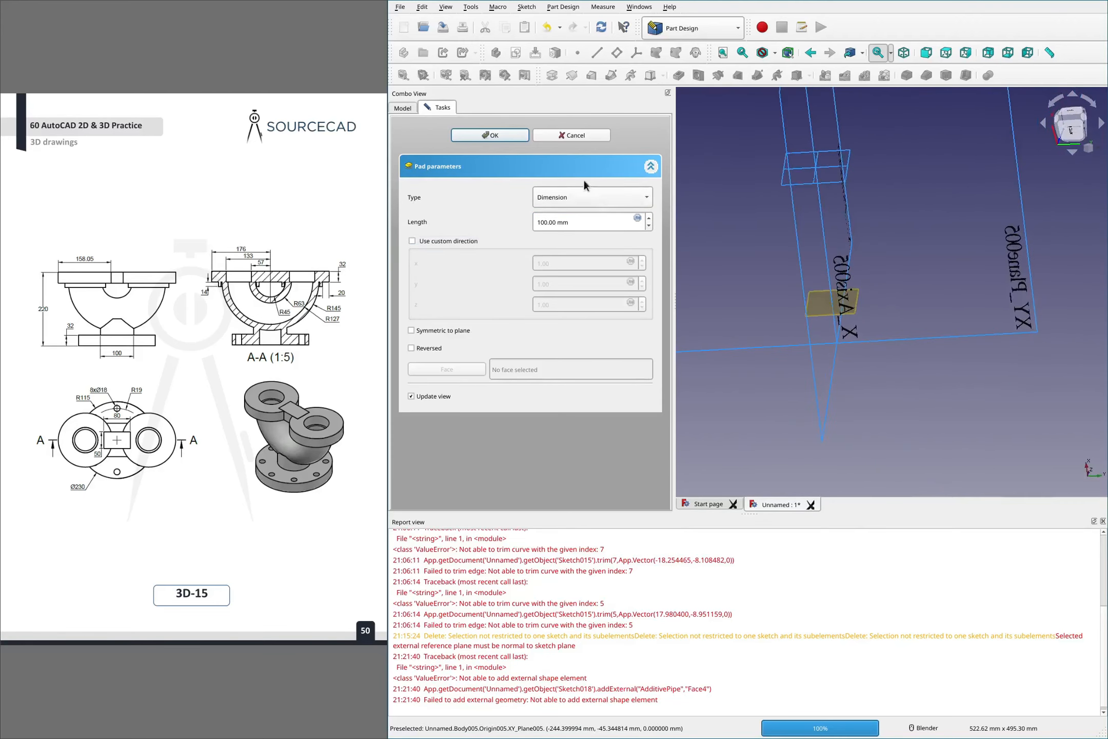
pyautogui.click(507, 137)
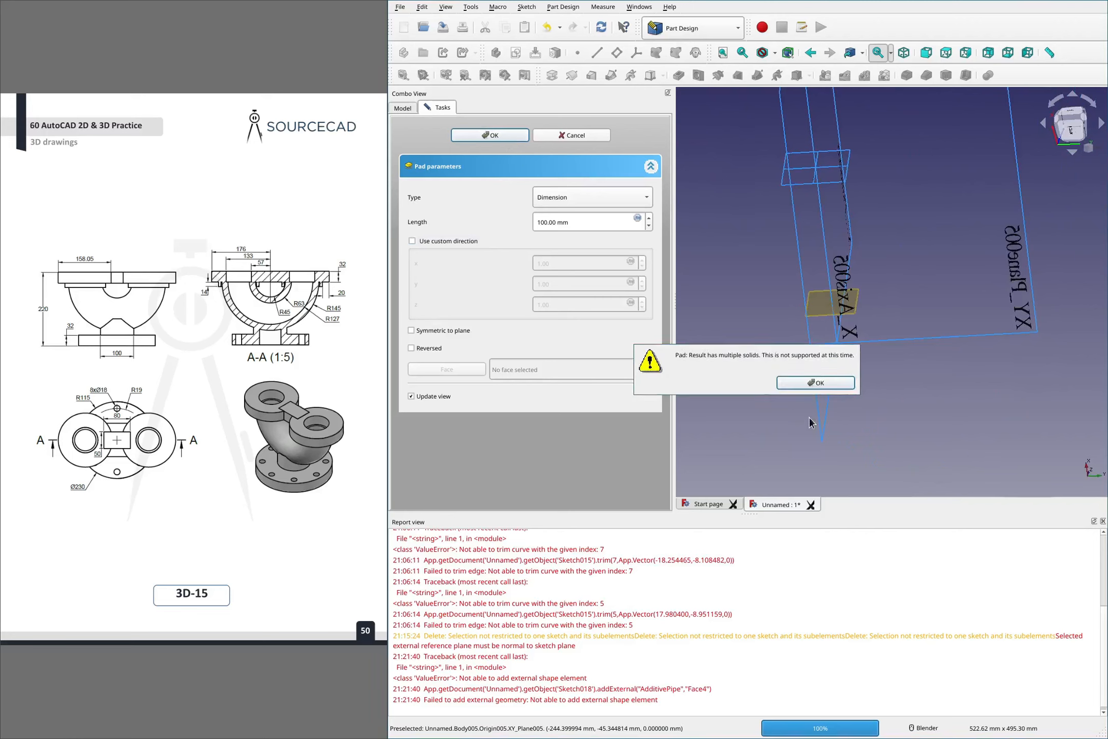
pyautogui.click(820, 384)
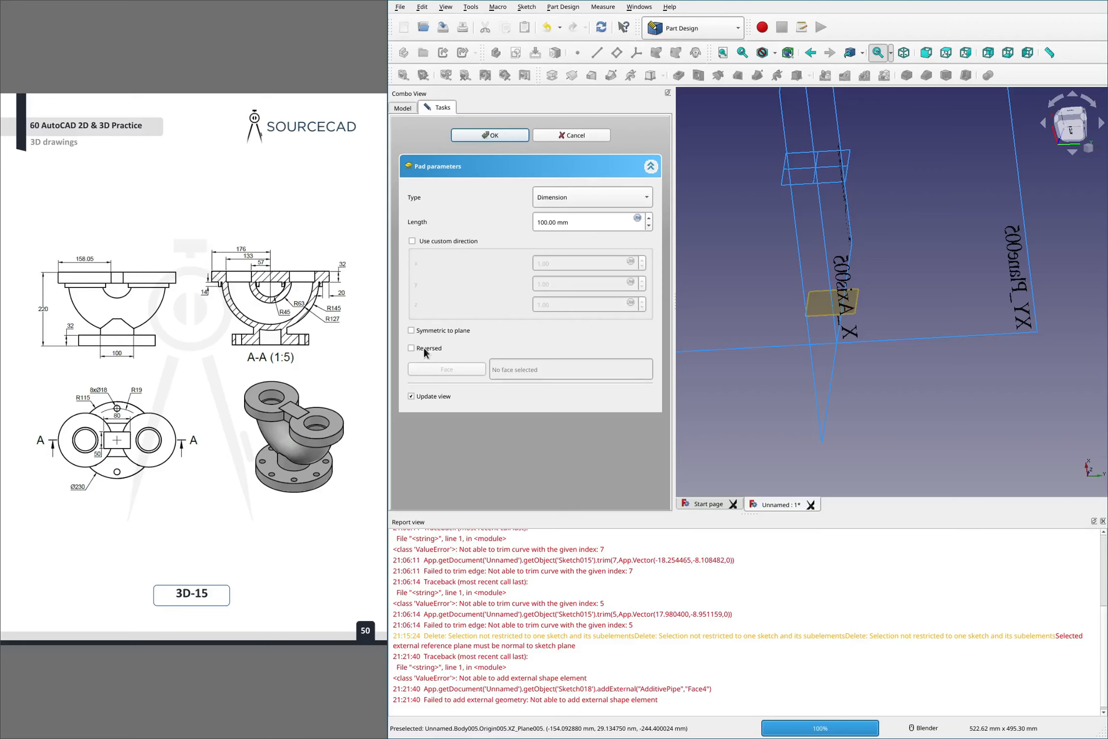
pyautogui.click(499, 134)
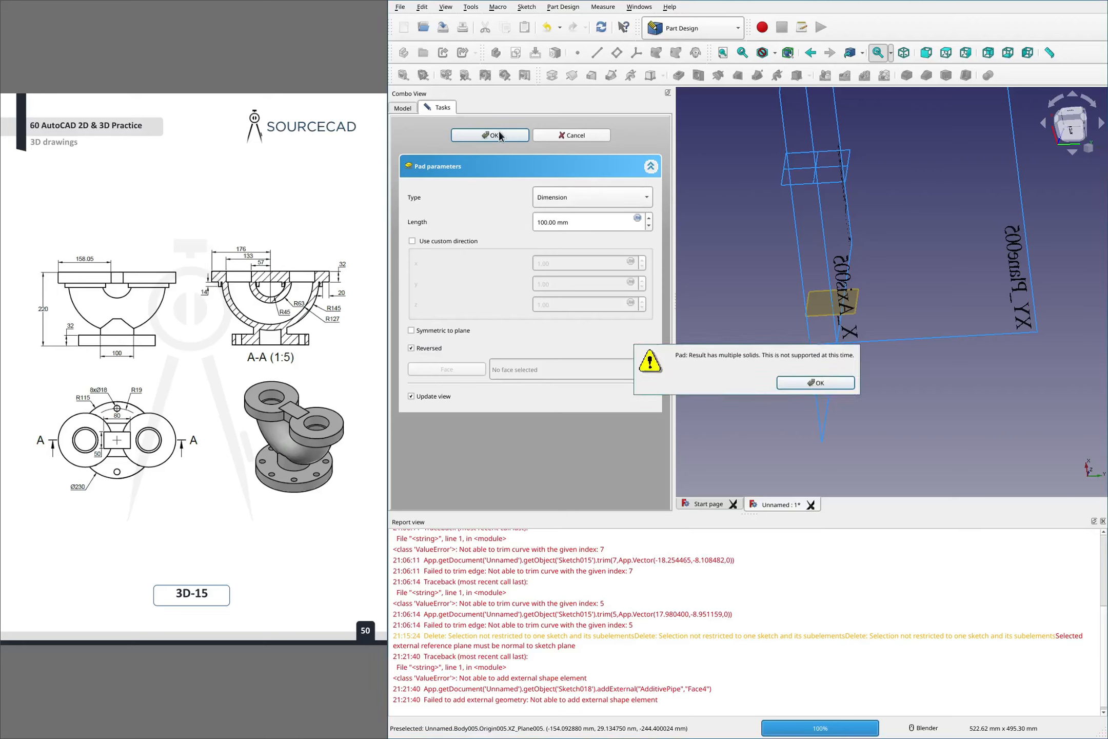
pyautogui.click(820, 382)
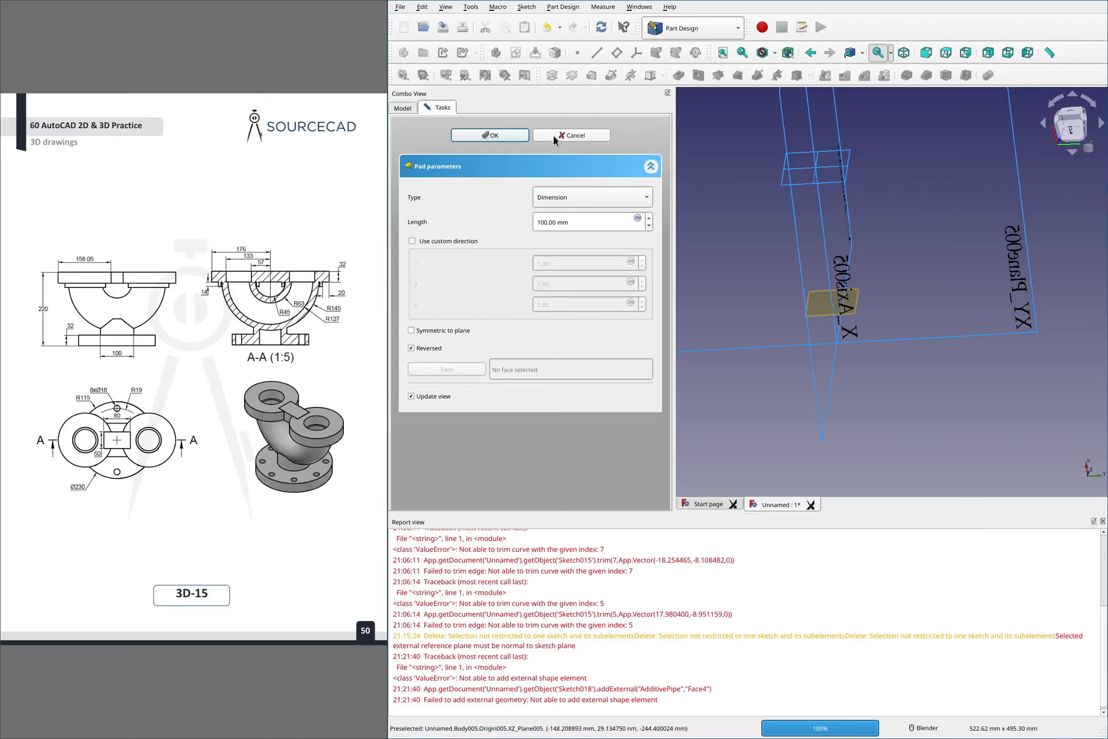
# Try to pad the neck sketch with the To first type and the direction not reversed, and cancel the pad
pyautogui.click(567, 193)
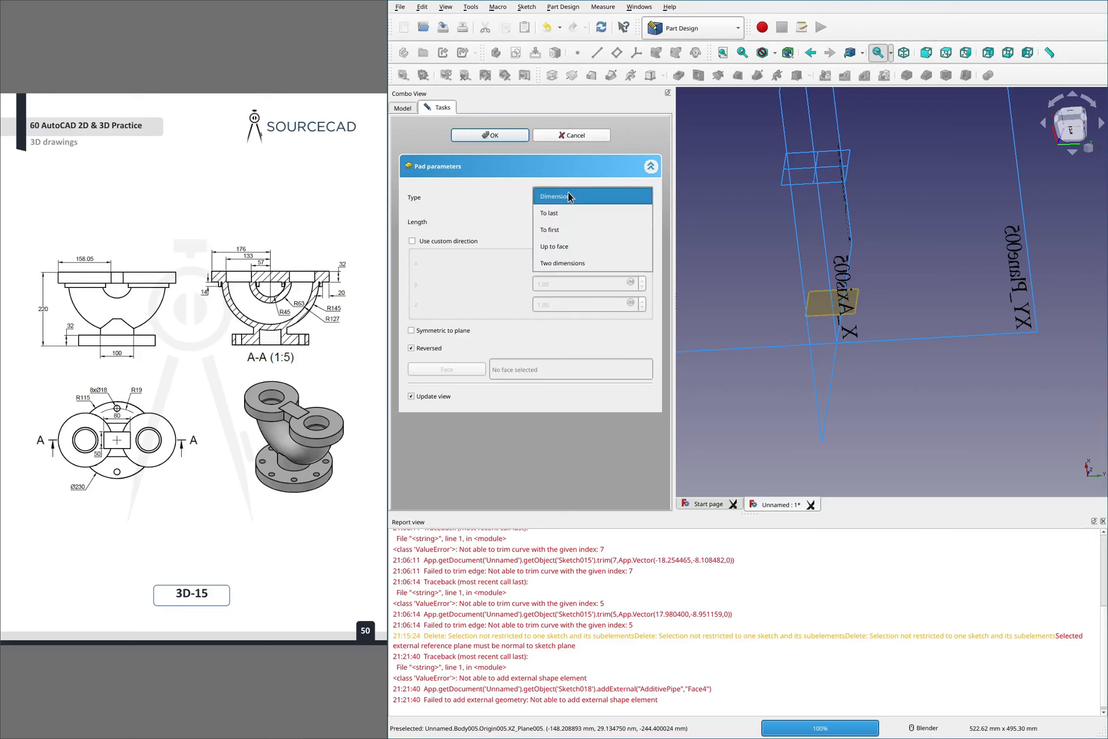
pyautogui.click(562, 229)
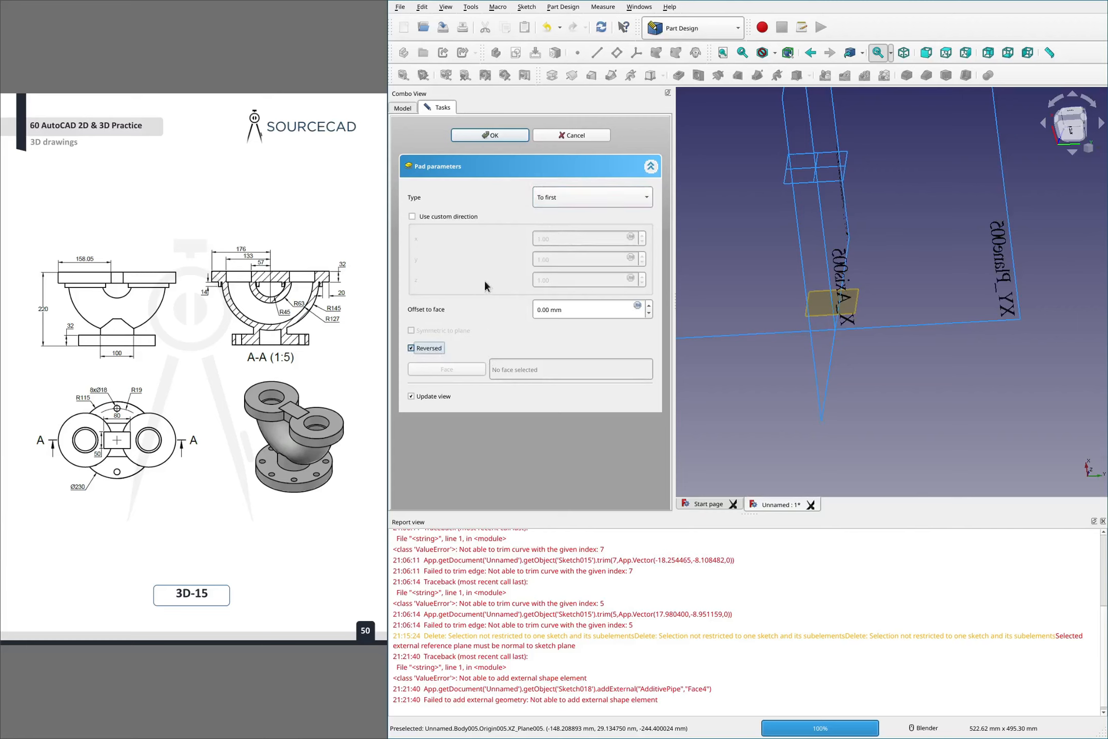
pyautogui.press('space')
pyautogui.press('Return')
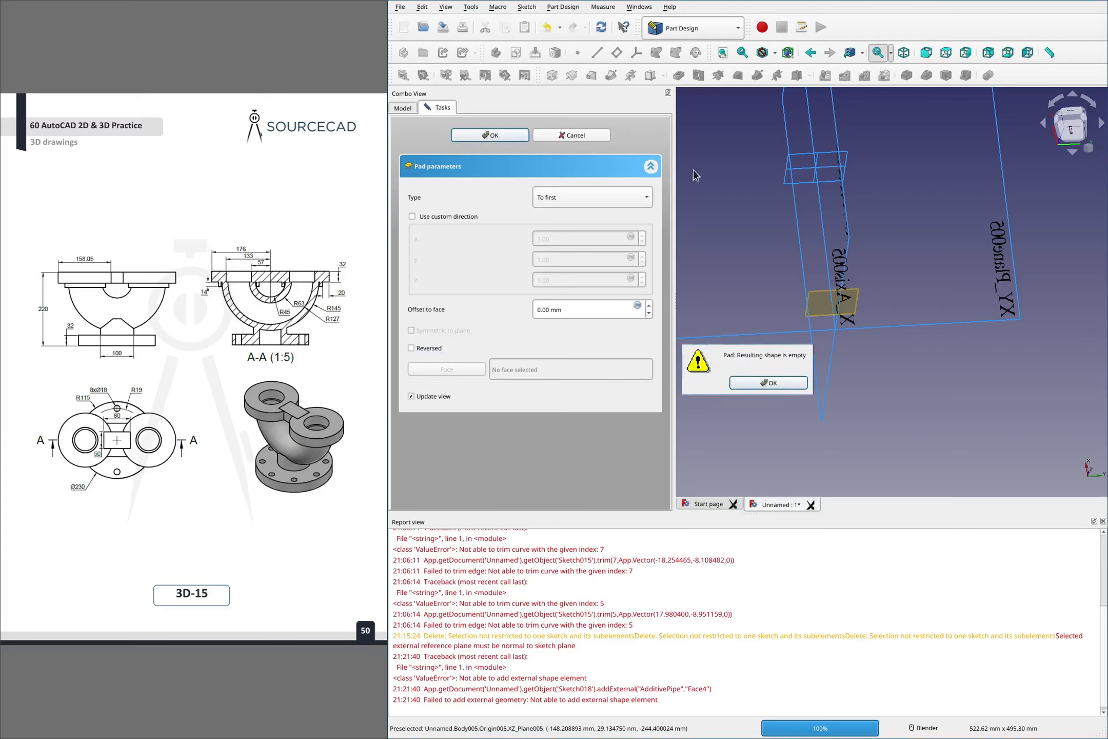
pyautogui.click(776, 382)
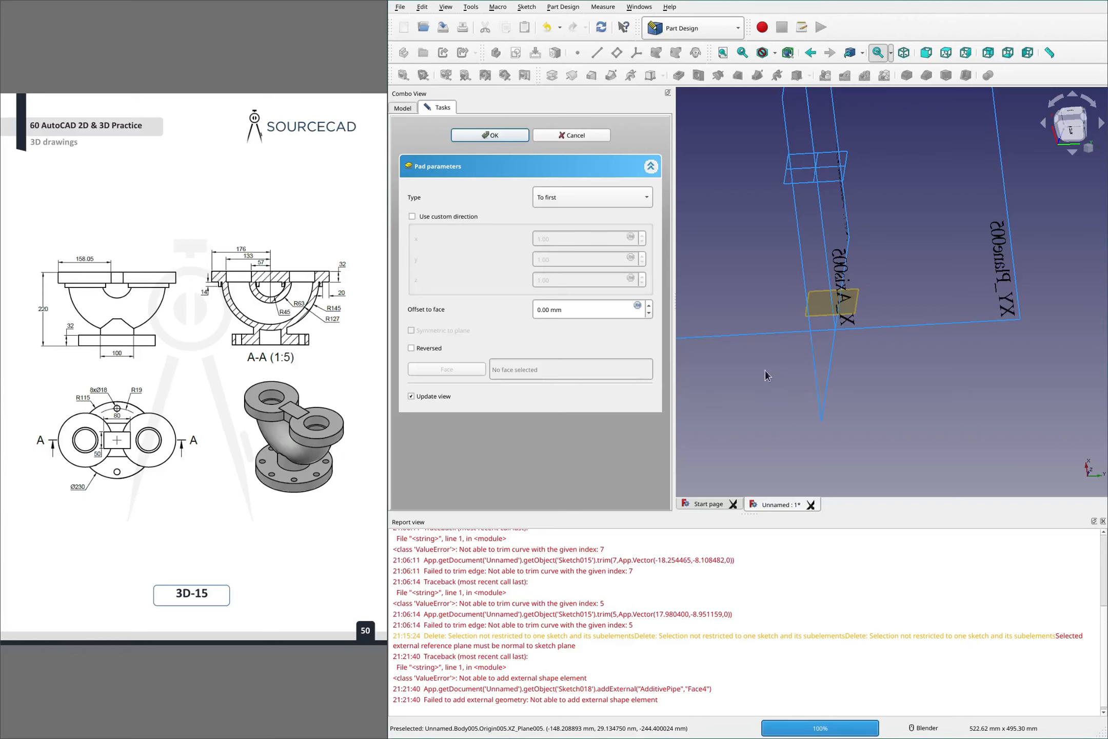
pyautogui.click(570, 135)
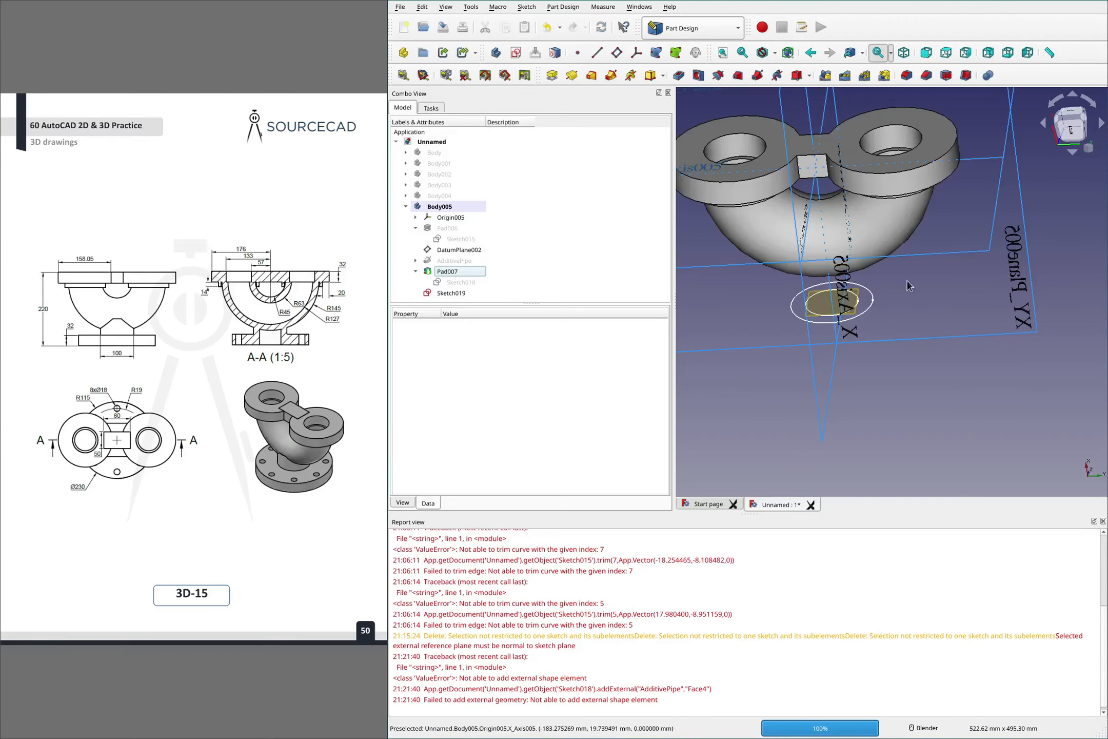
pyautogui.scroll(2, 865, 338)
pyautogui.moveTo(862, 325)
pyautogui.mouseDown(button='middle')
pyautogui.moveTo(845, 275)
pyautogui.moveTo(836, 280)
pyautogui.mouseUp(button='middle')
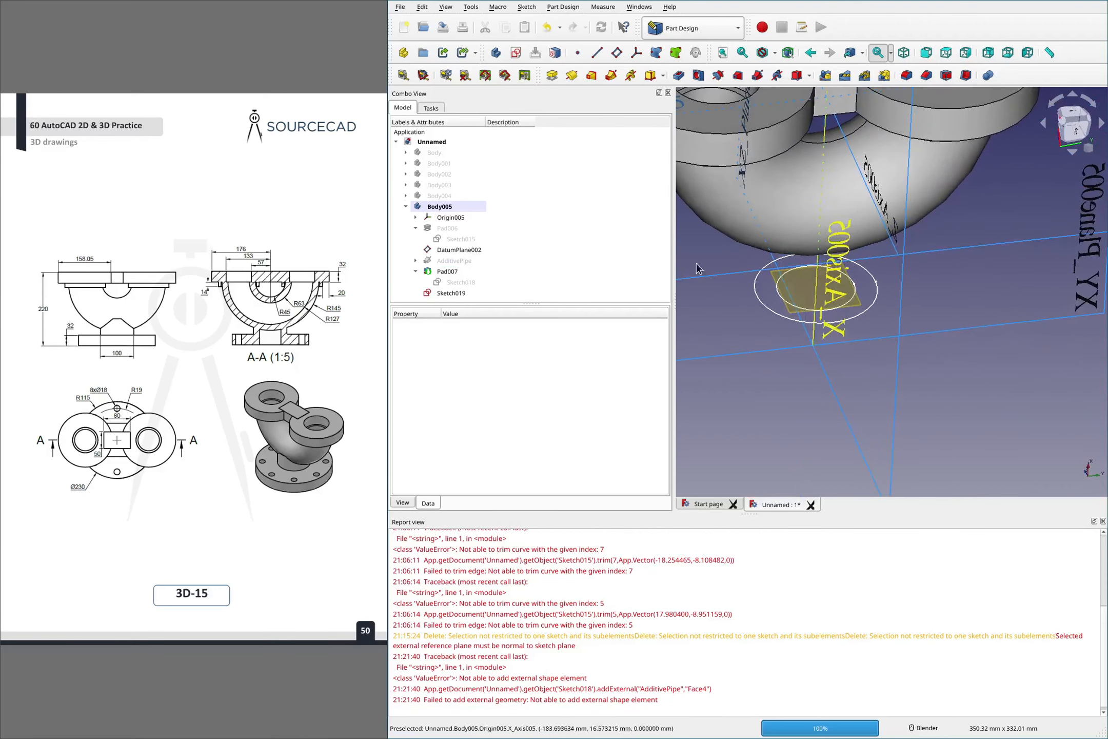
pyautogui.click(454, 293)
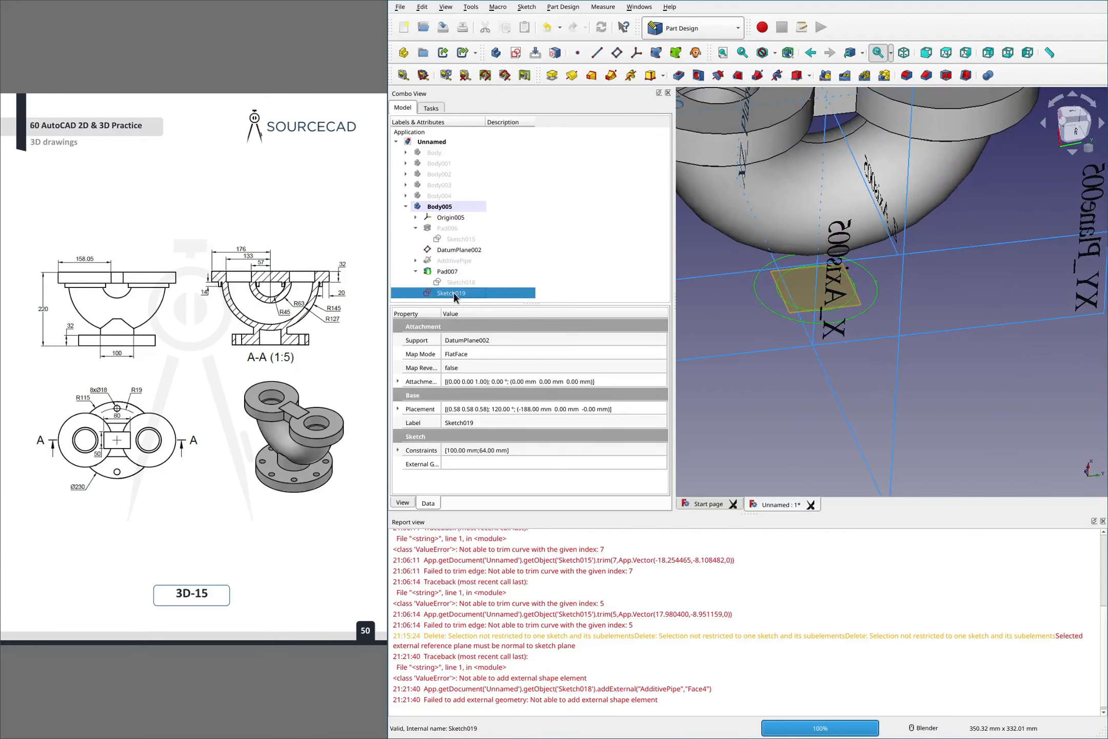
pyautogui.click(552, 76)
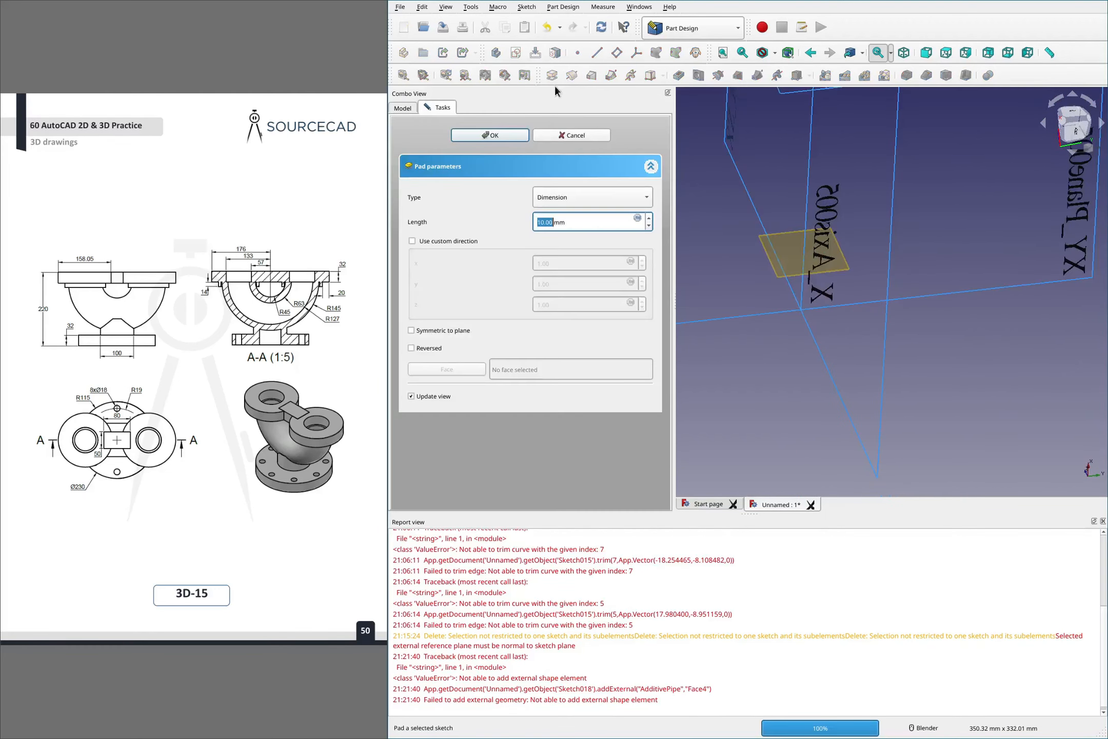
pyautogui.click(571, 135)
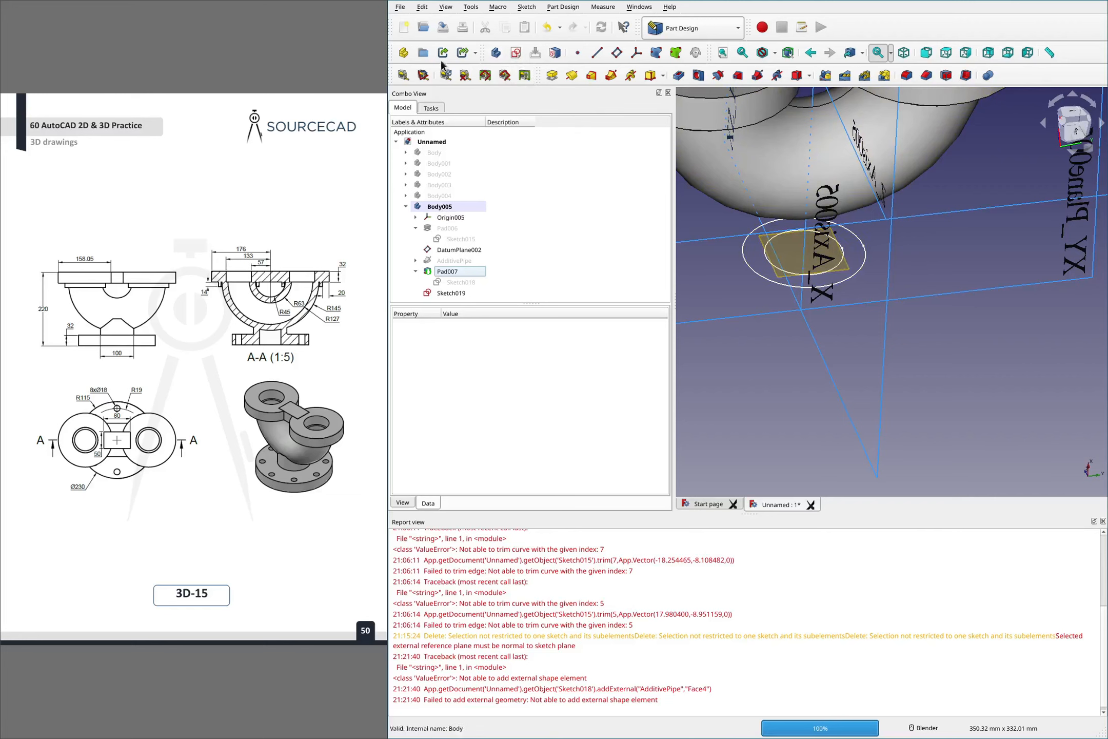
# Create a Part container, move the curved pipe's body into it and select the container
pyautogui.scroll(-1, 535, 222)
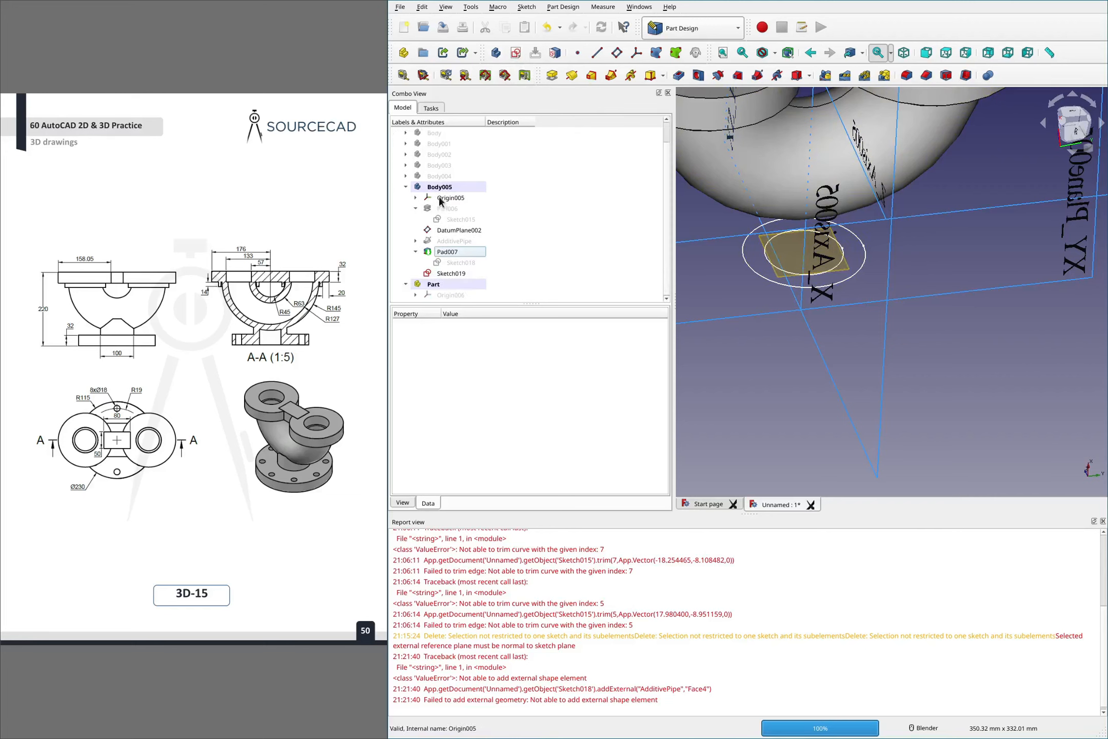
pyautogui.click(441, 189)
pyautogui.moveTo(439, 290); pyautogui.dragTo(439, 291)
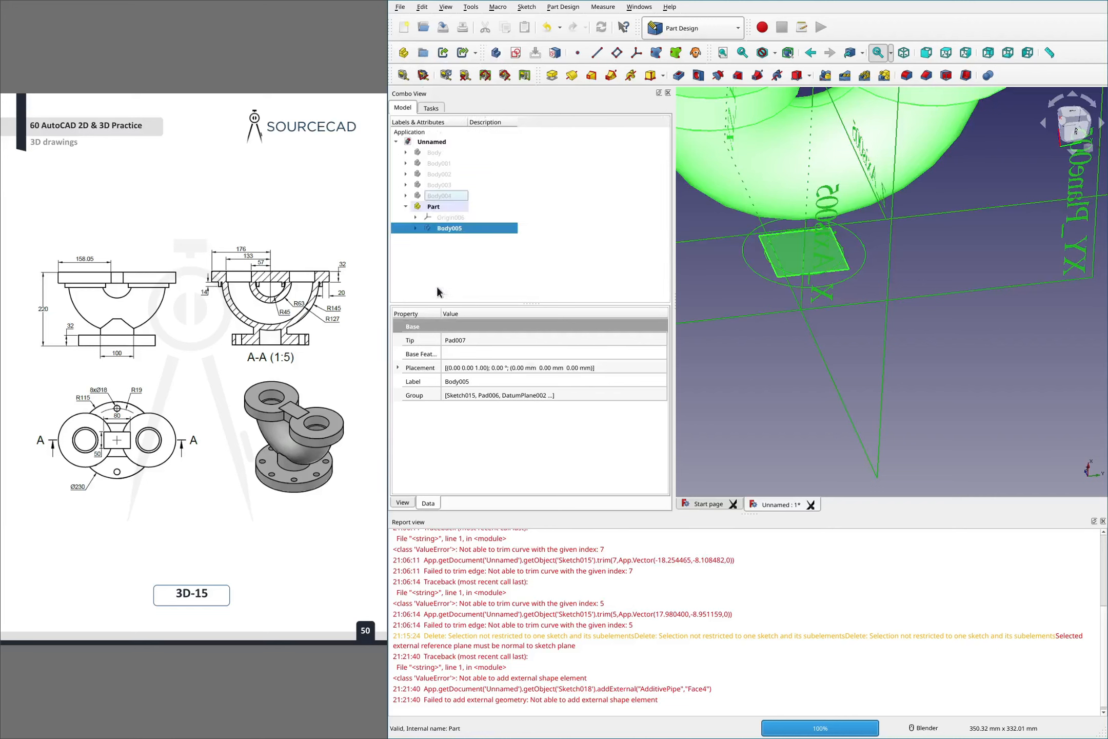
pyautogui.click(434, 207)
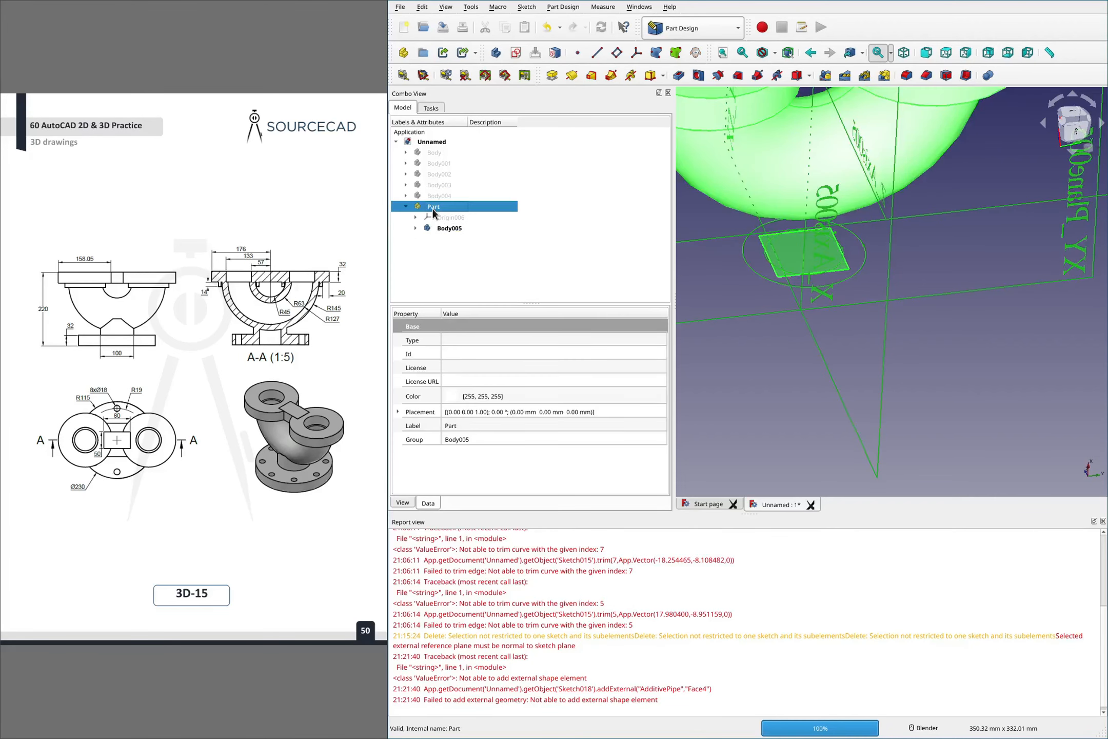
# Create a new body inside Part and try to reference Body005's Sketch019 in it with a sub-shape binder
pyautogui.click(494, 52)
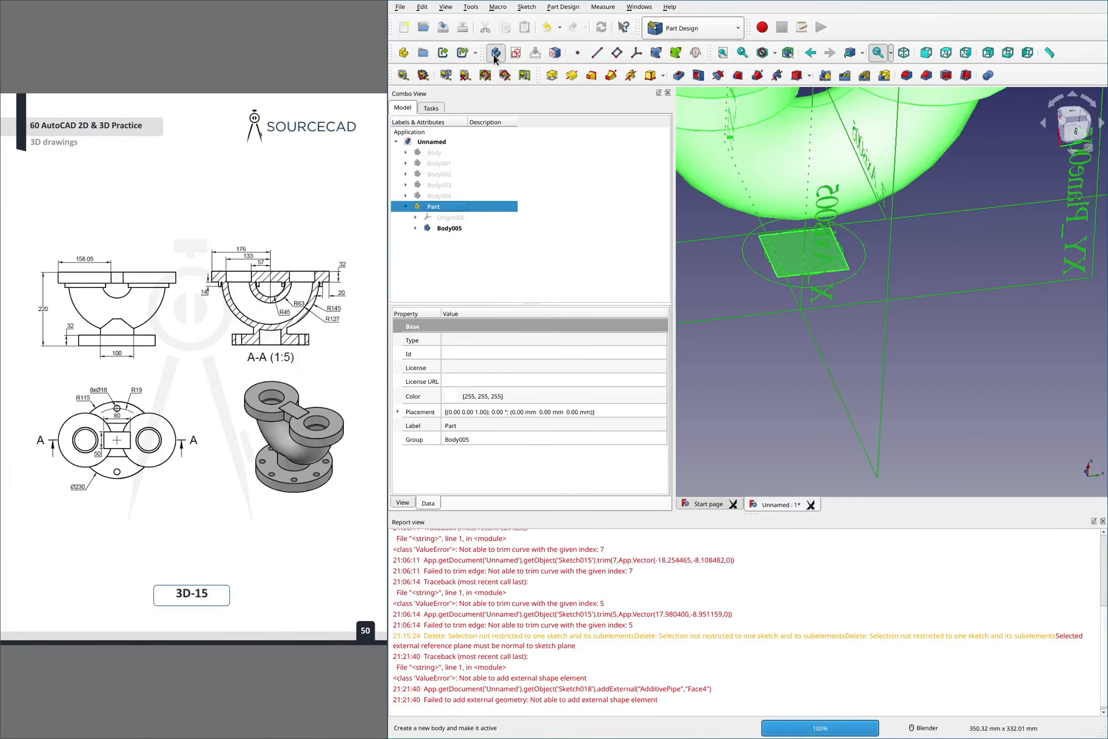
pyautogui.click(416, 228)
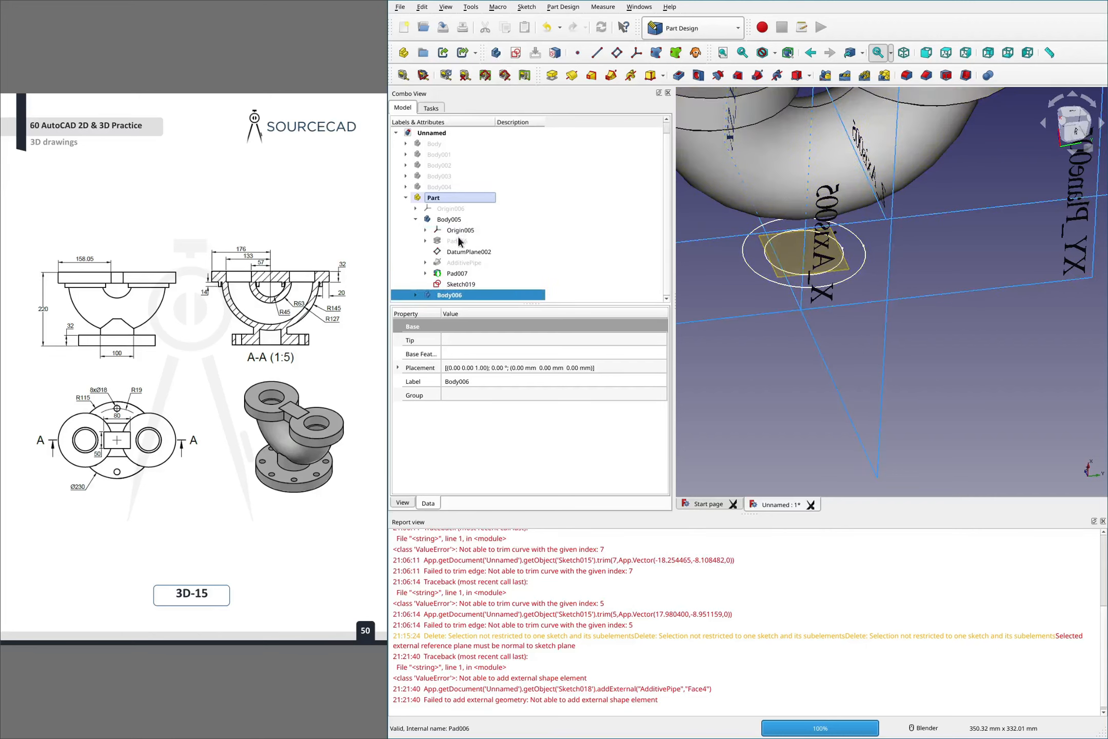
pyautogui.click(459, 284)
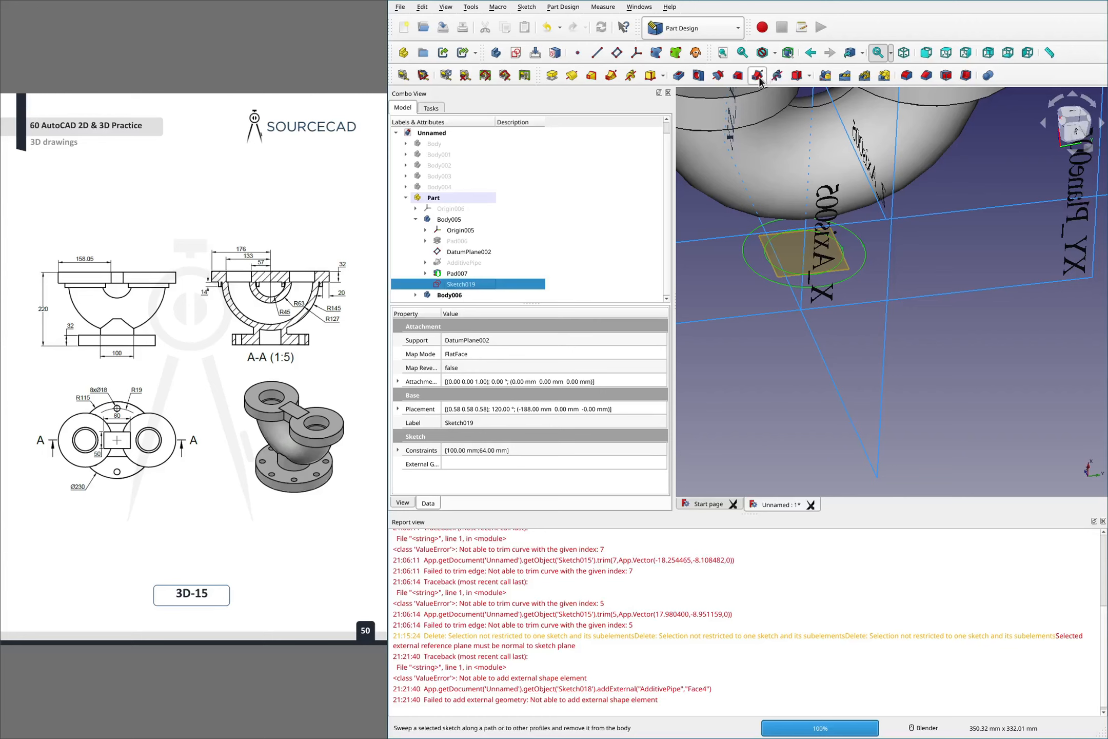
pyautogui.click(676, 56)
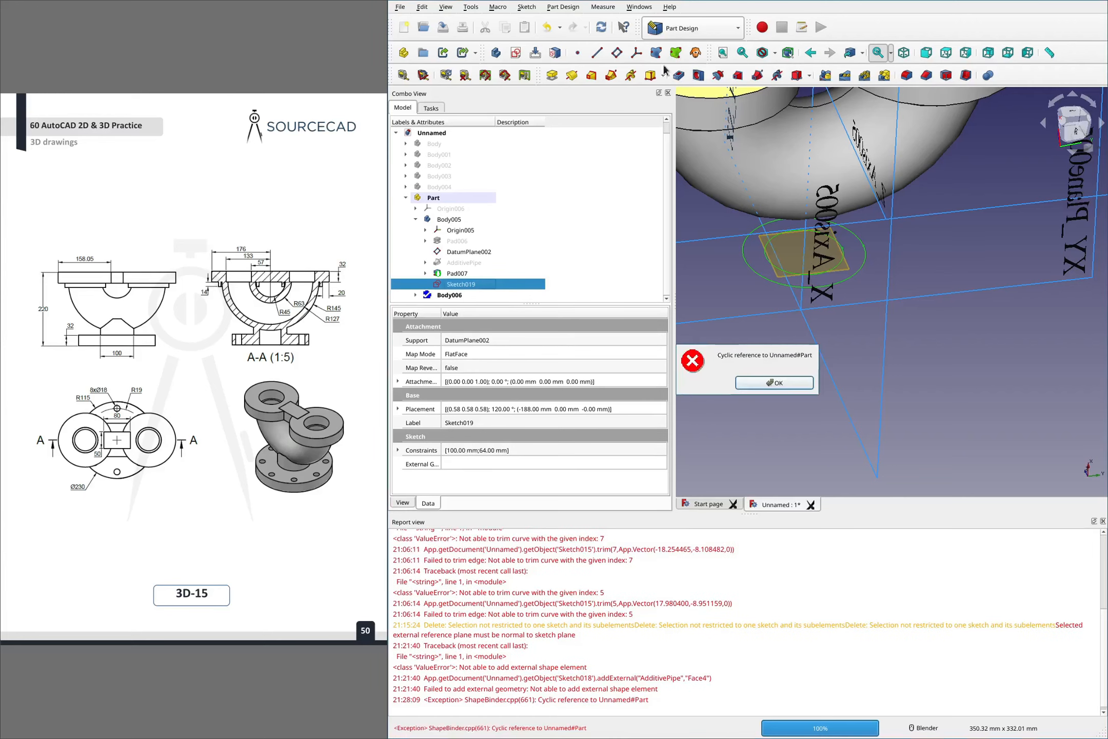
pyautogui.click(782, 379)
# Create a shape binder in the new body from both circular edges of Sketch019, Edge2 and Edge1
pyautogui.click(415, 295)
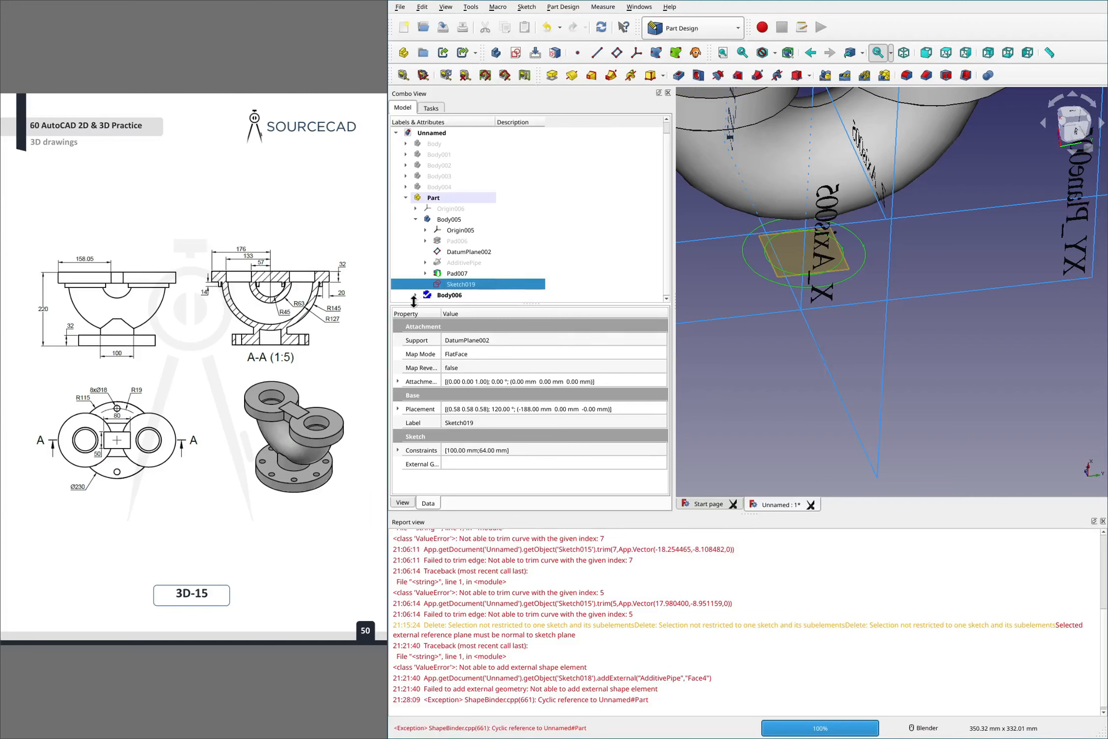
pyautogui.scroll(-1, 501, 259)
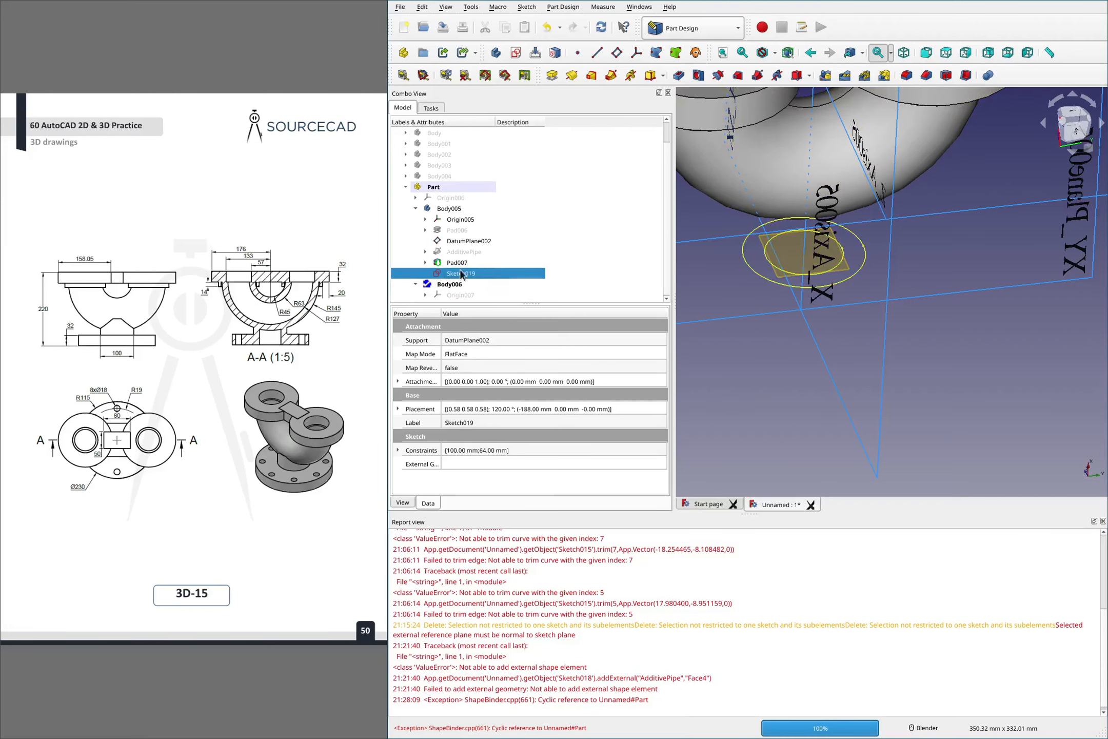
pyautogui.click(656, 59)
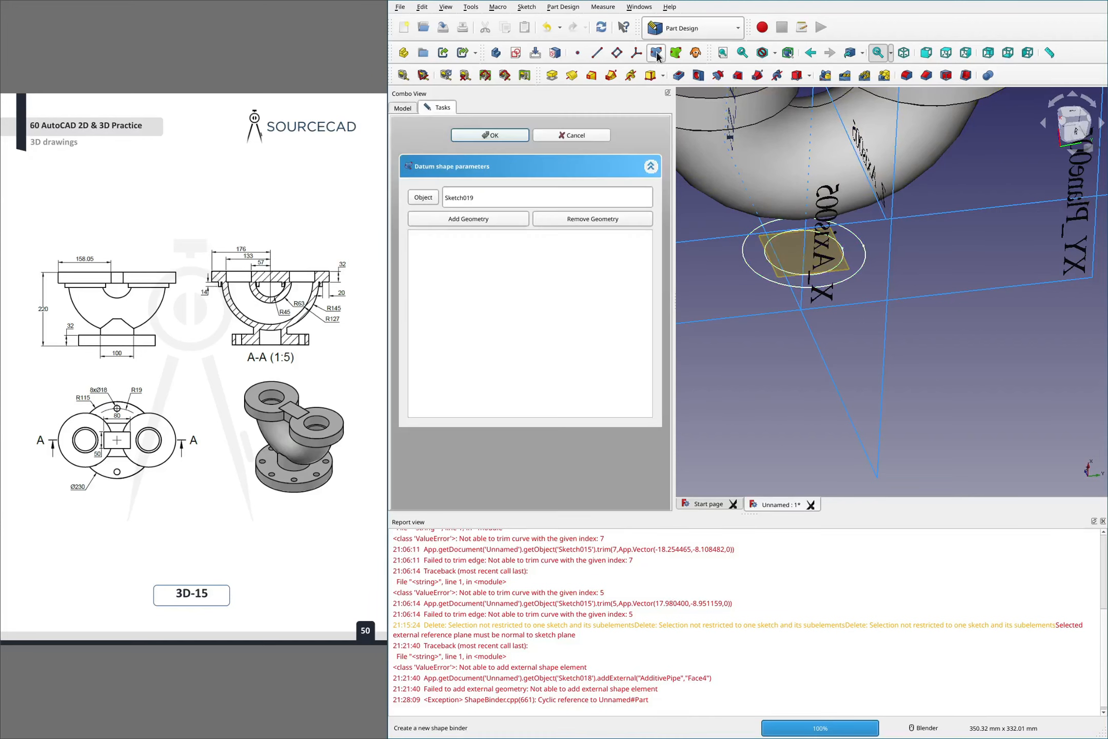
pyautogui.click(487, 219)
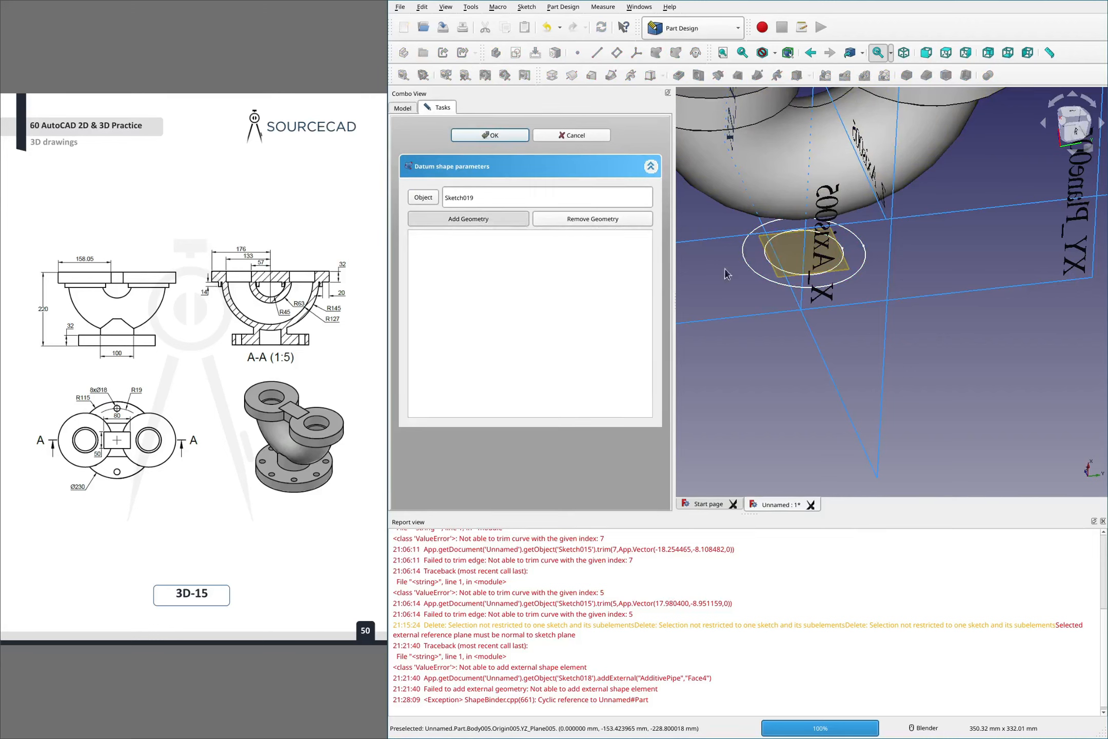
pyautogui.click(750, 269)
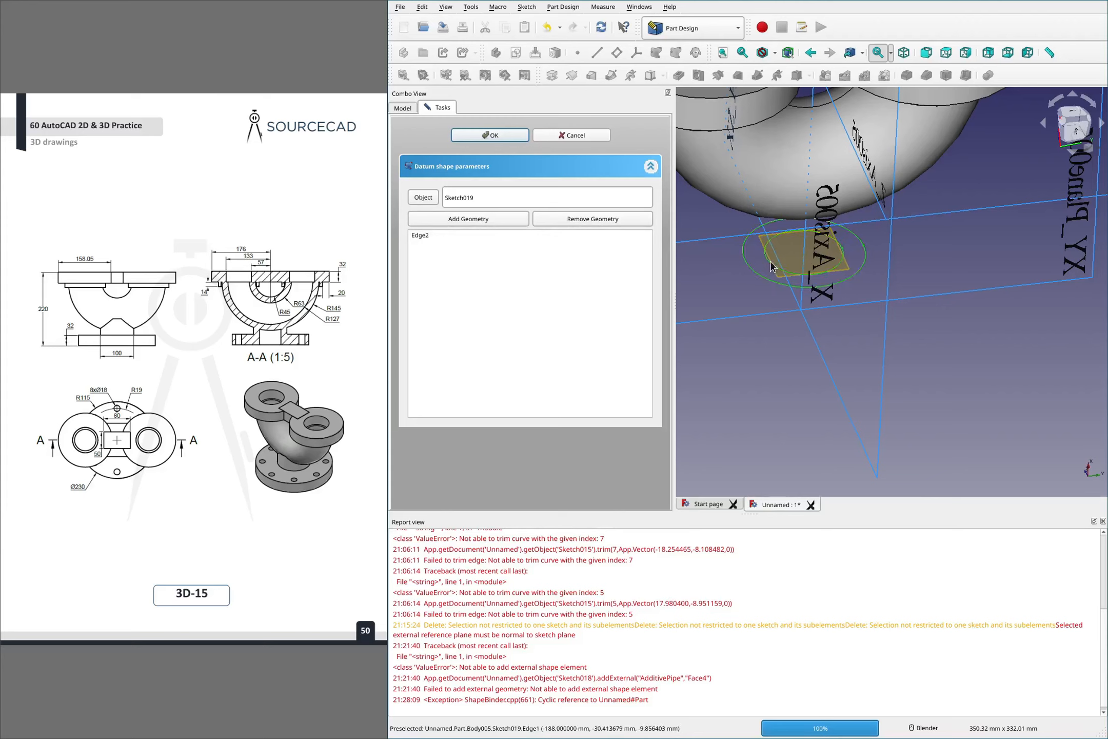
pyautogui.click(484, 218)
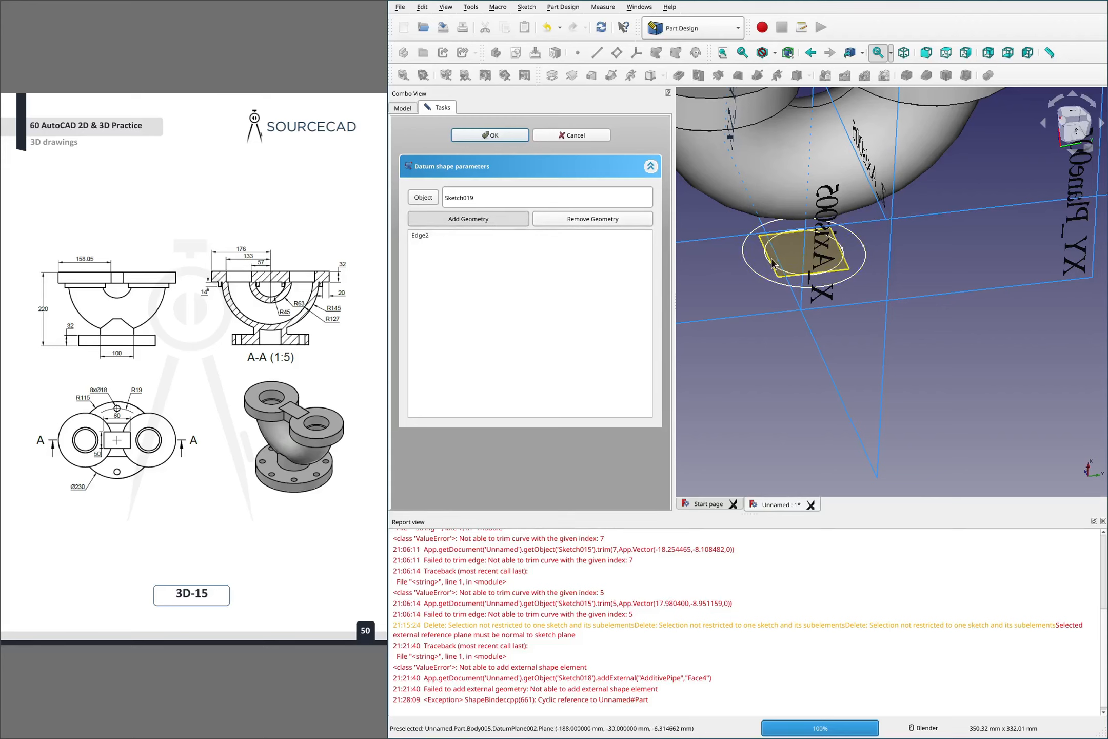
pyautogui.click(821, 279)
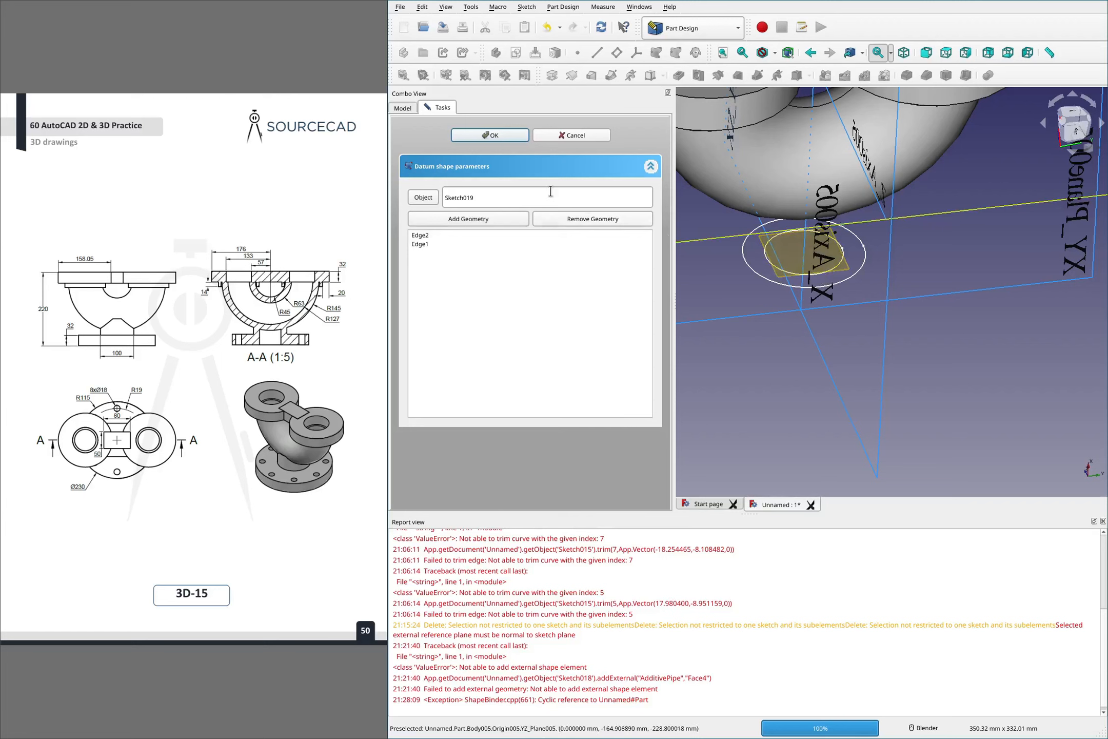
pyautogui.click(496, 137)
# Create a pad from the shape binder in the new body
pyautogui.scroll(-1, 505, 254)
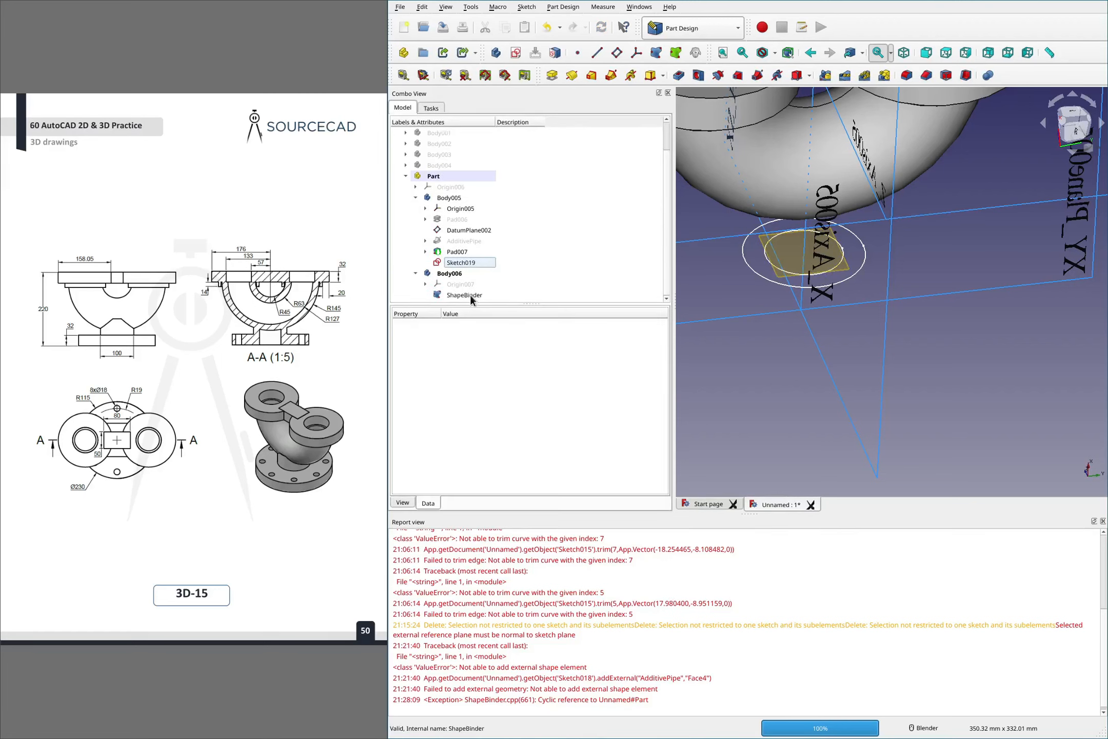
pyautogui.click(465, 295)
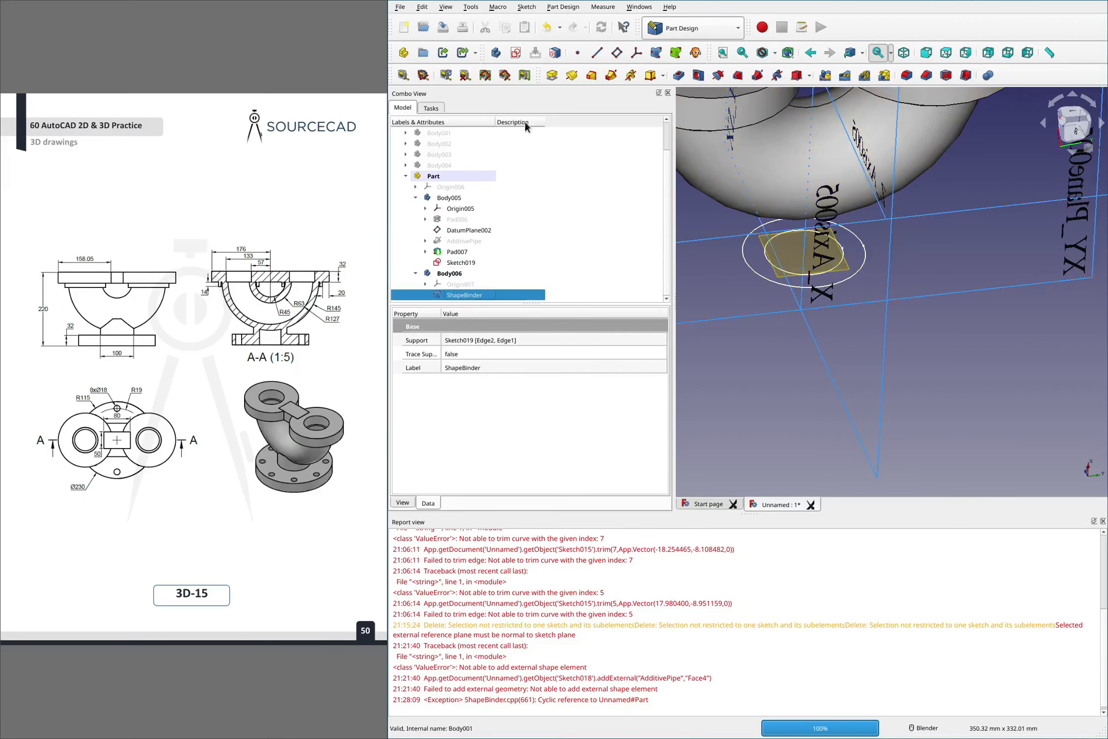
pyautogui.moveTo(793, 181); pyautogui.dragTo(784, 147, button='middle')
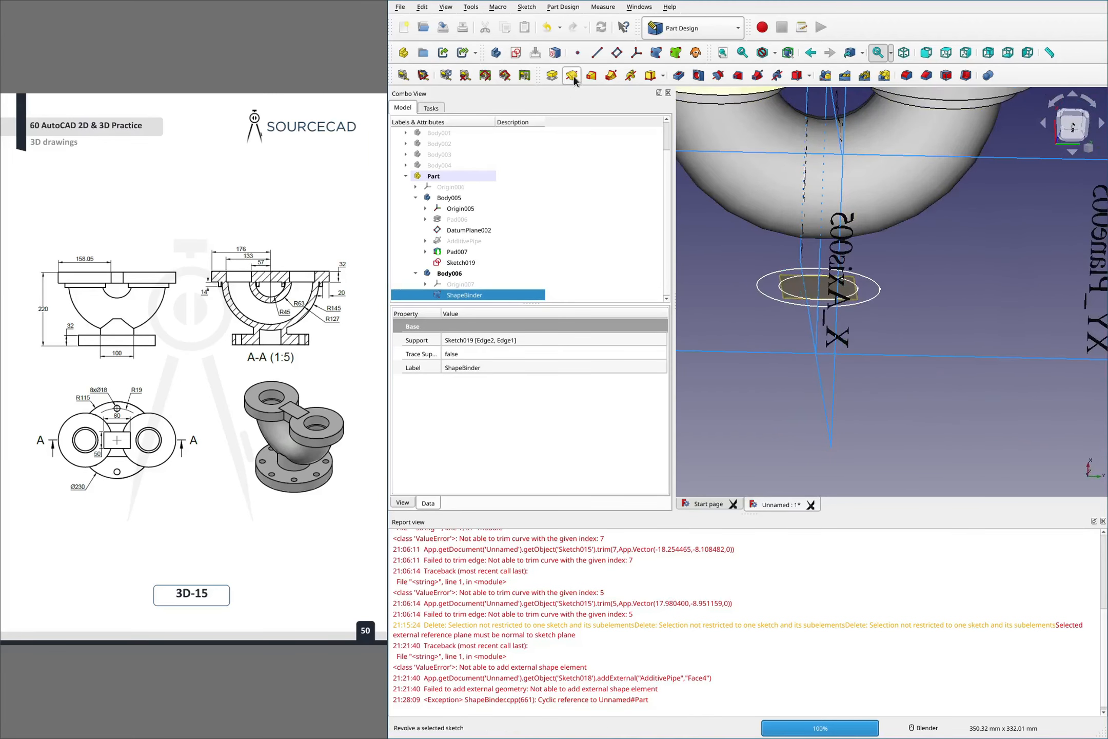
pyautogui.click(552, 76)
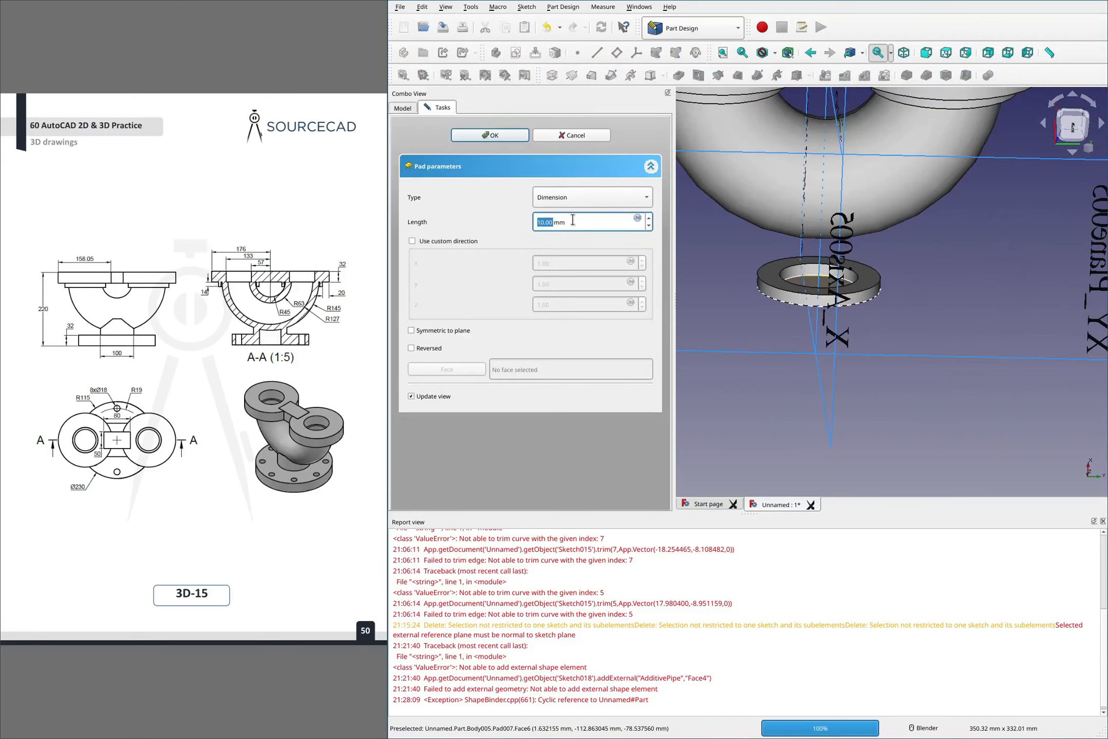
# Try to end the pad at the curved pipe's outer surface with the Up to face and To first types
pyautogui.click(618, 201)
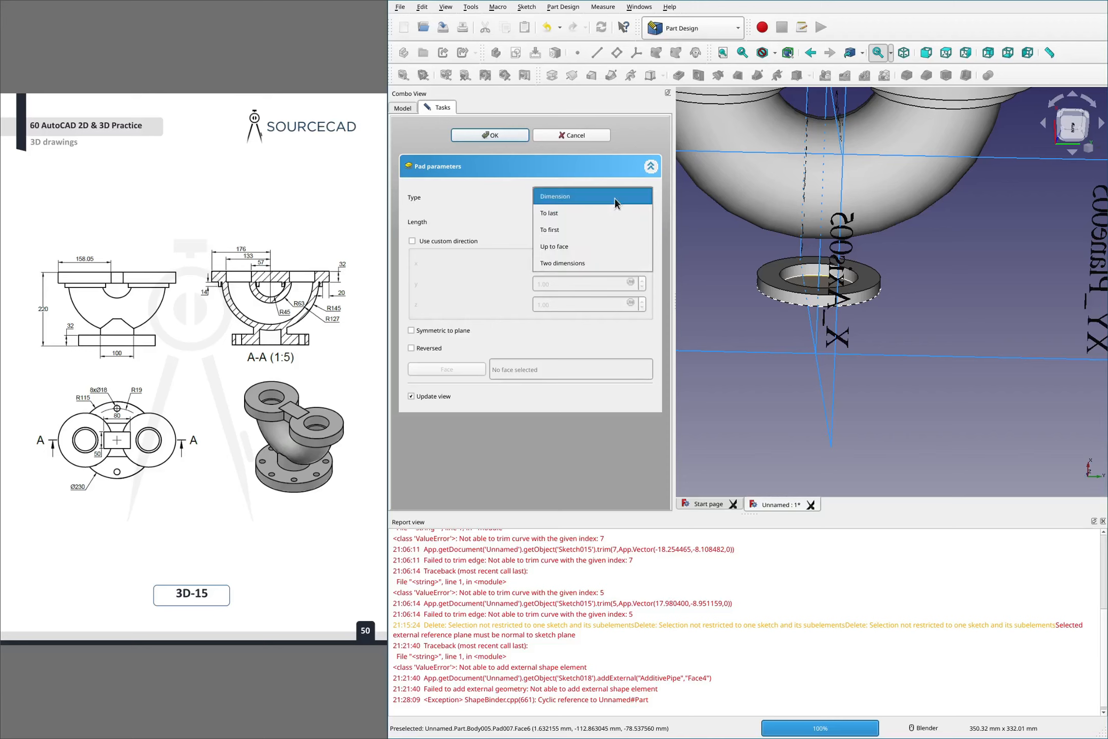
pyautogui.click(591, 247)
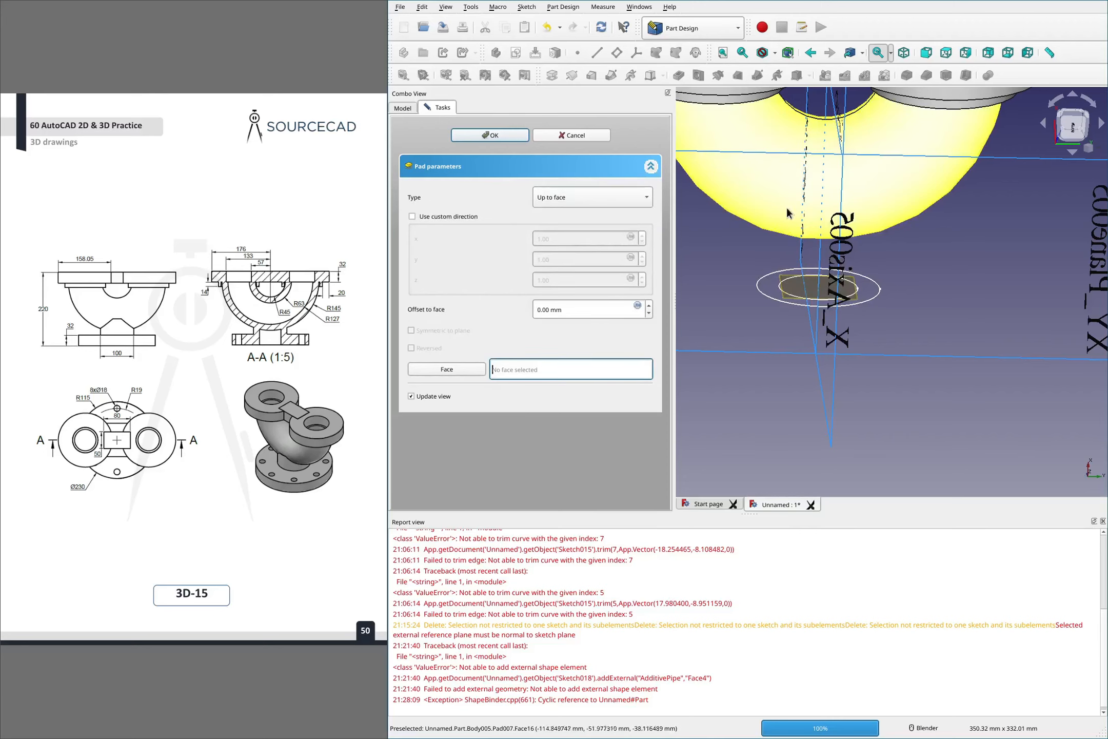
pyautogui.click(797, 211)
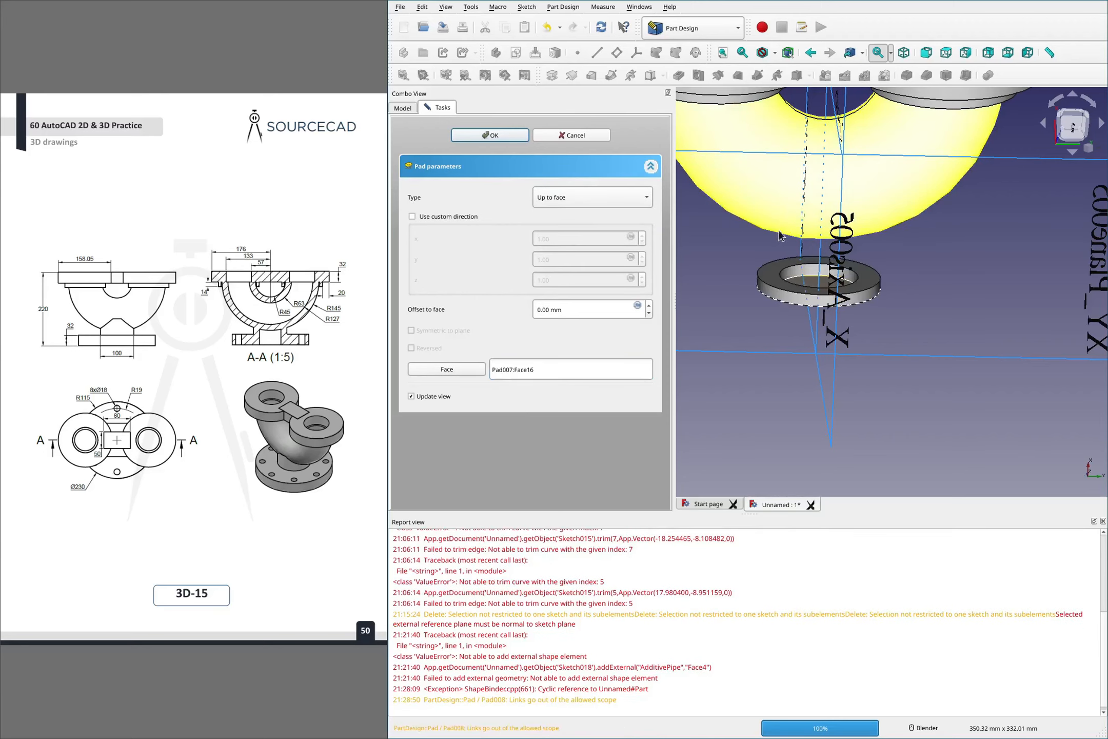
pyautogui.click(566, 203)
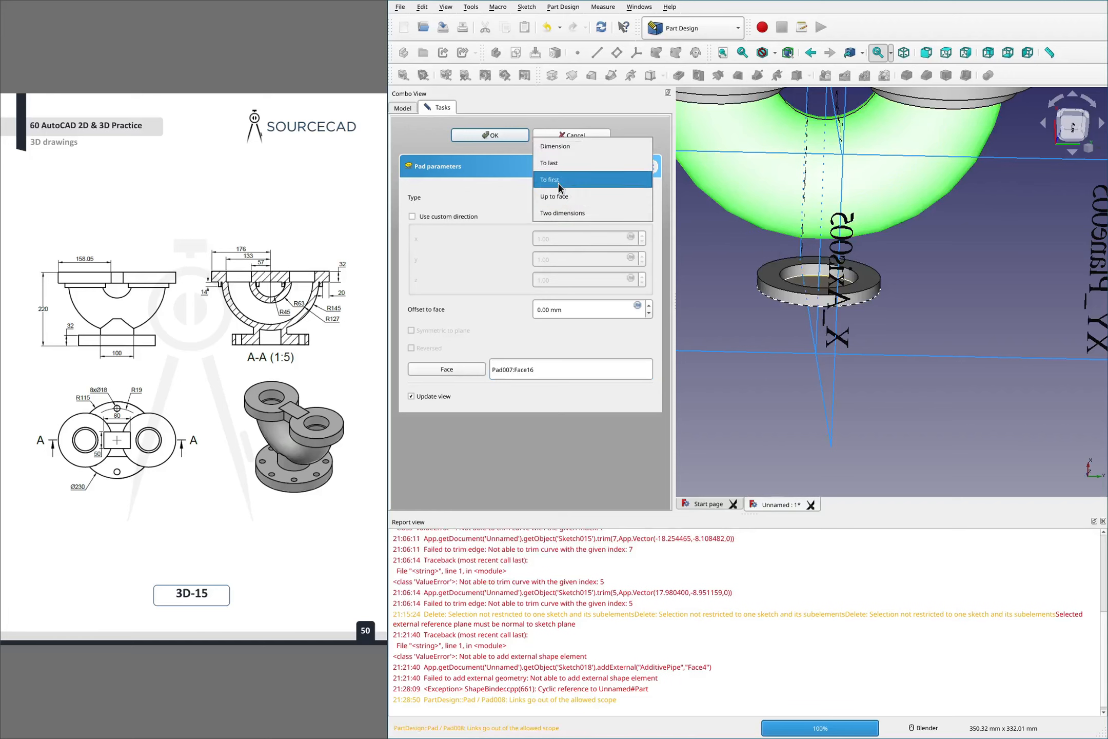
pyautogui.click(558, 182)
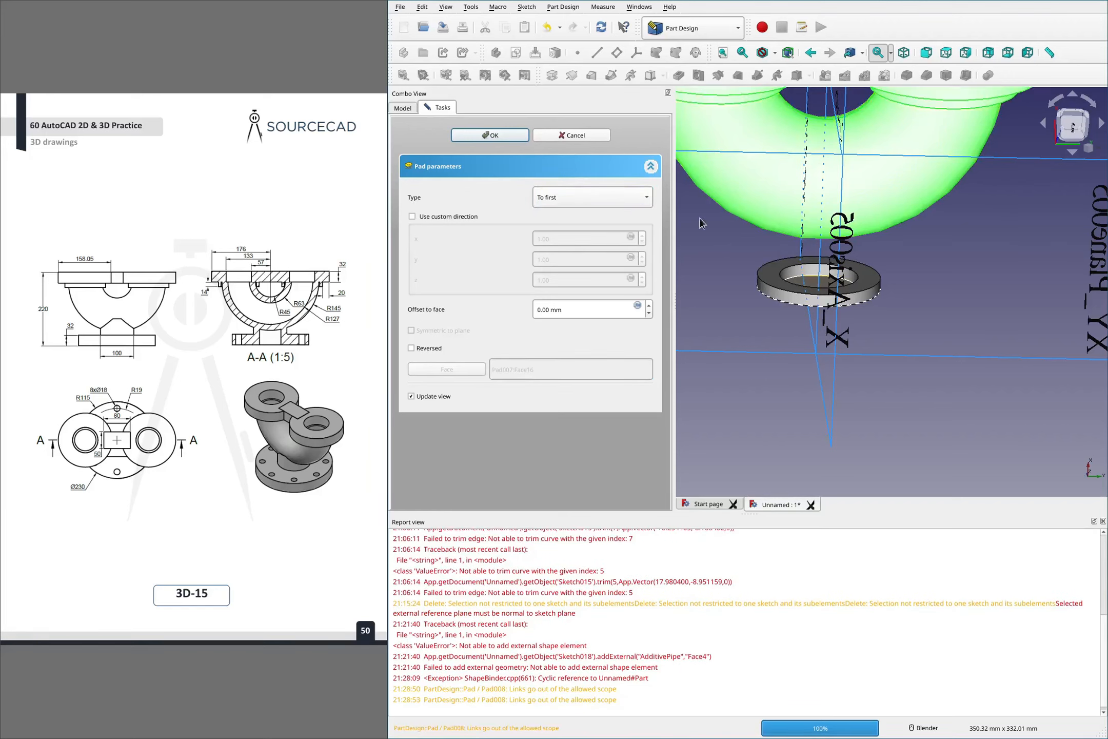
pyautogui.click(580, 203)
pyautogui.click(563, 165)
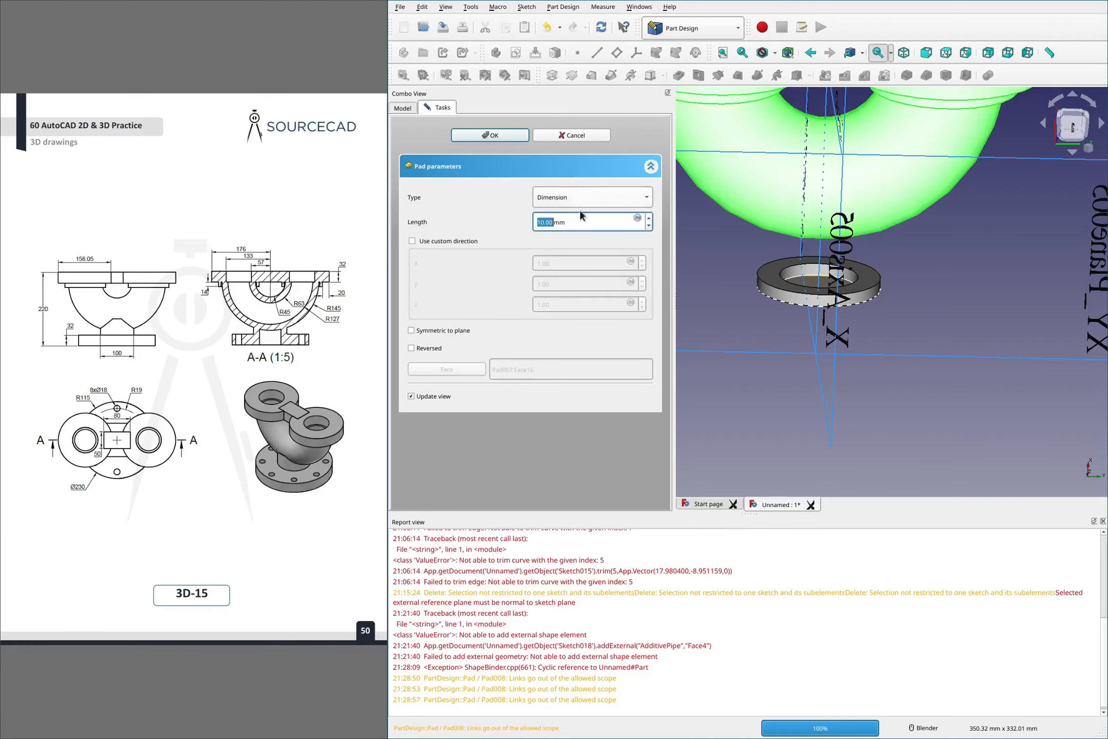
# Try pad lengths of 30, 60 and 80 mm for the neck beneath the curved pipe
pyautogui.click(582, 216)
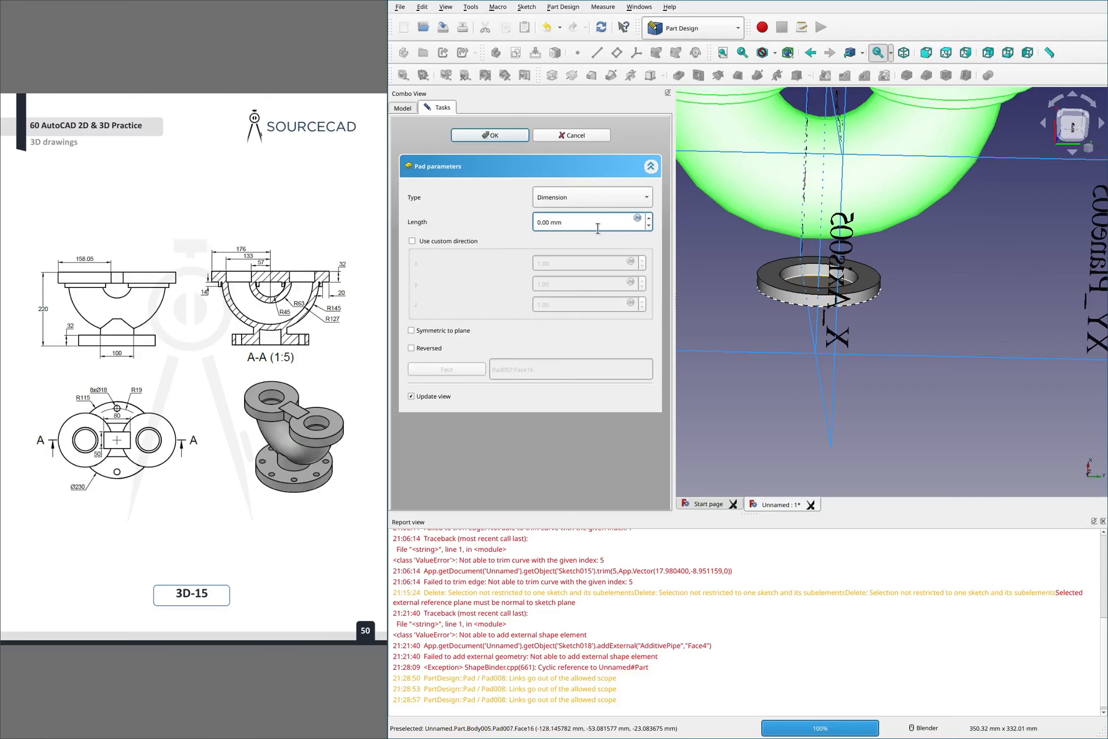
pyautogui.write('3')
pyautogui.press('Tab')
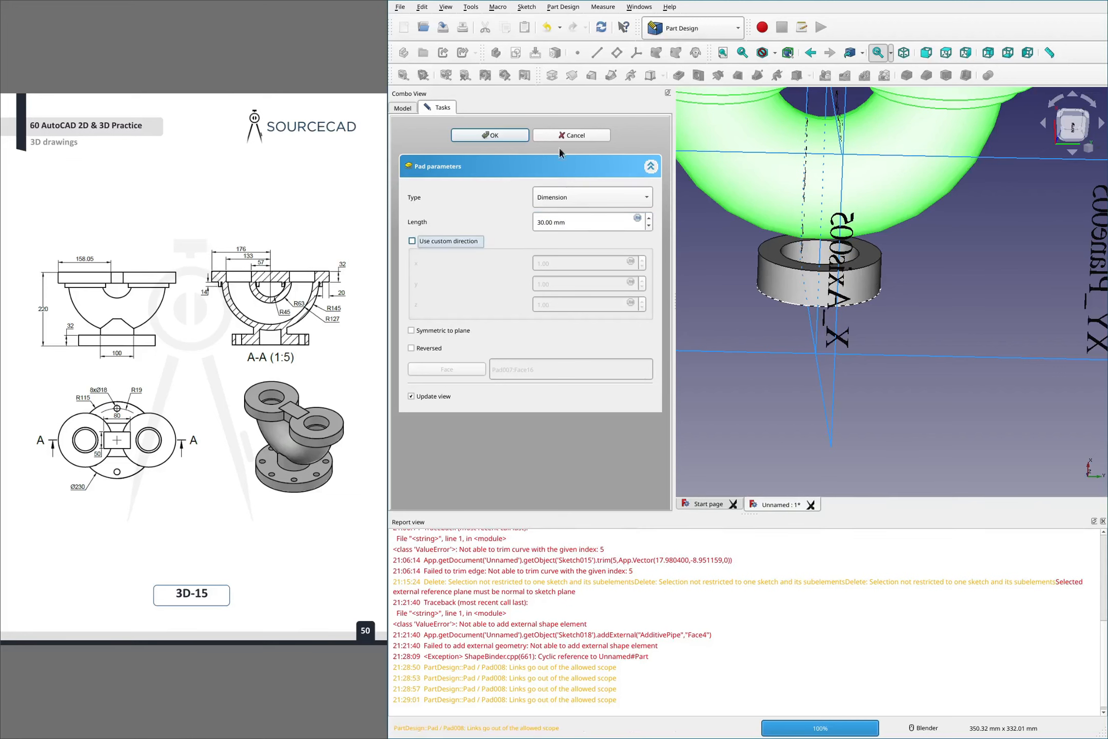
pyautogui.click(545, 221)
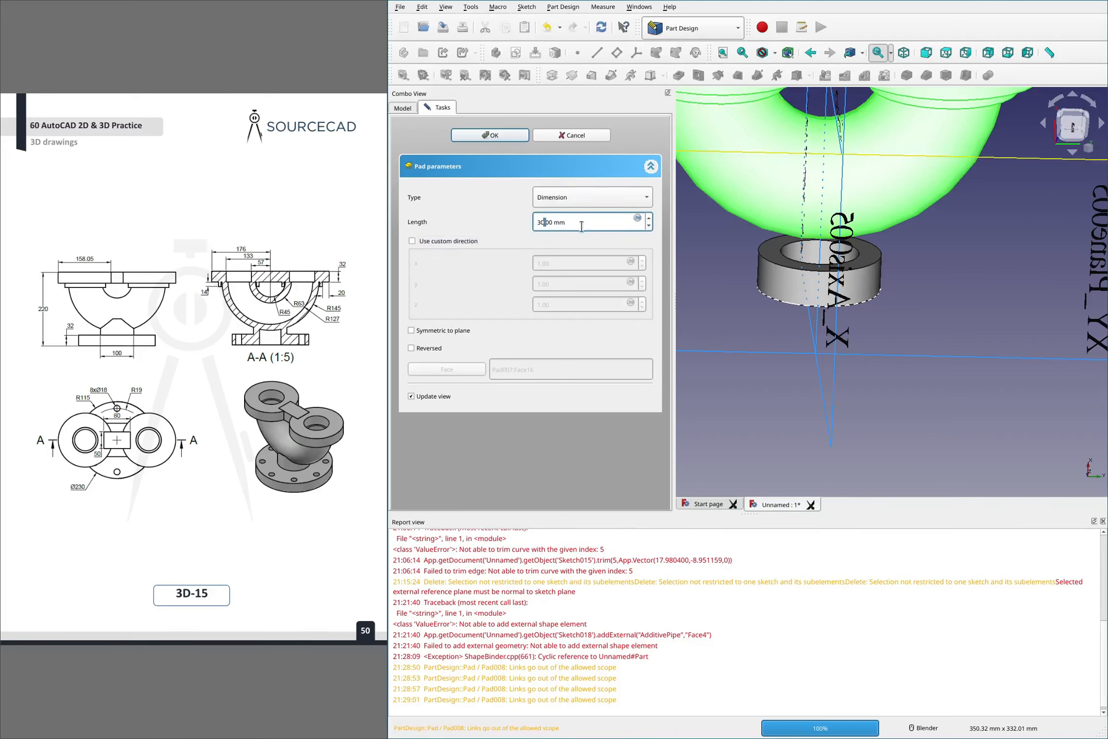
pyautogui.press('Left')
pyautogui.write('6')
pyautogui.press('Tab')
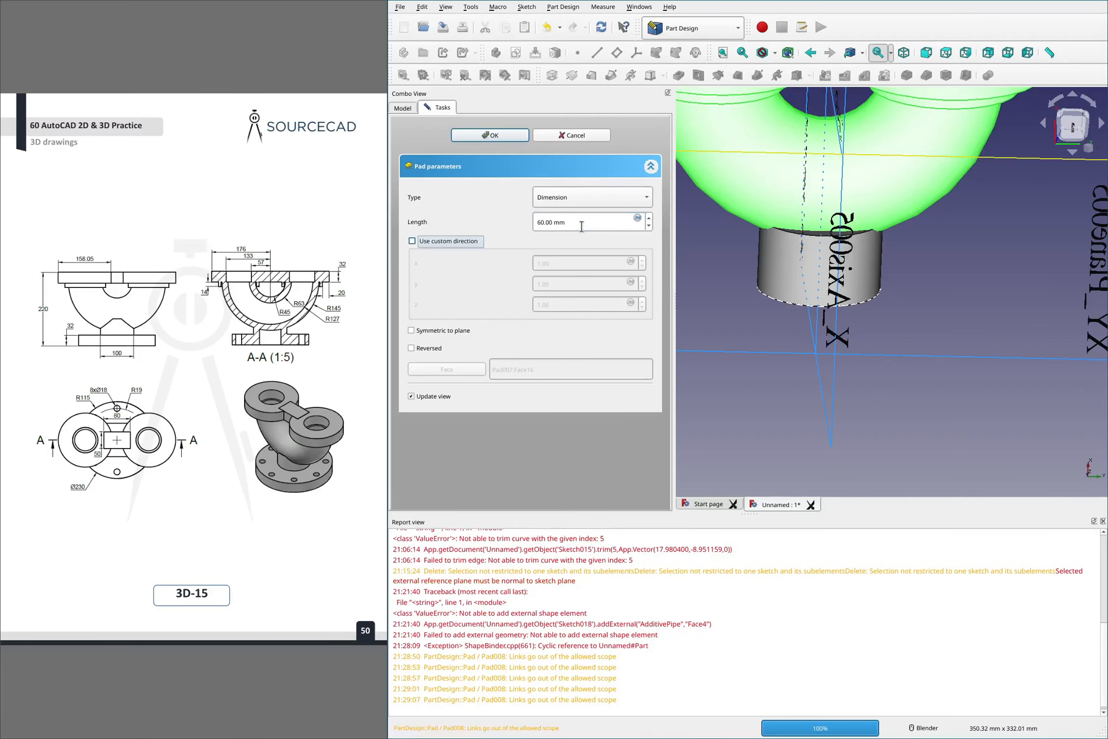
pyautogui.click(541, 224)
pyautogui.press('BackSpace')
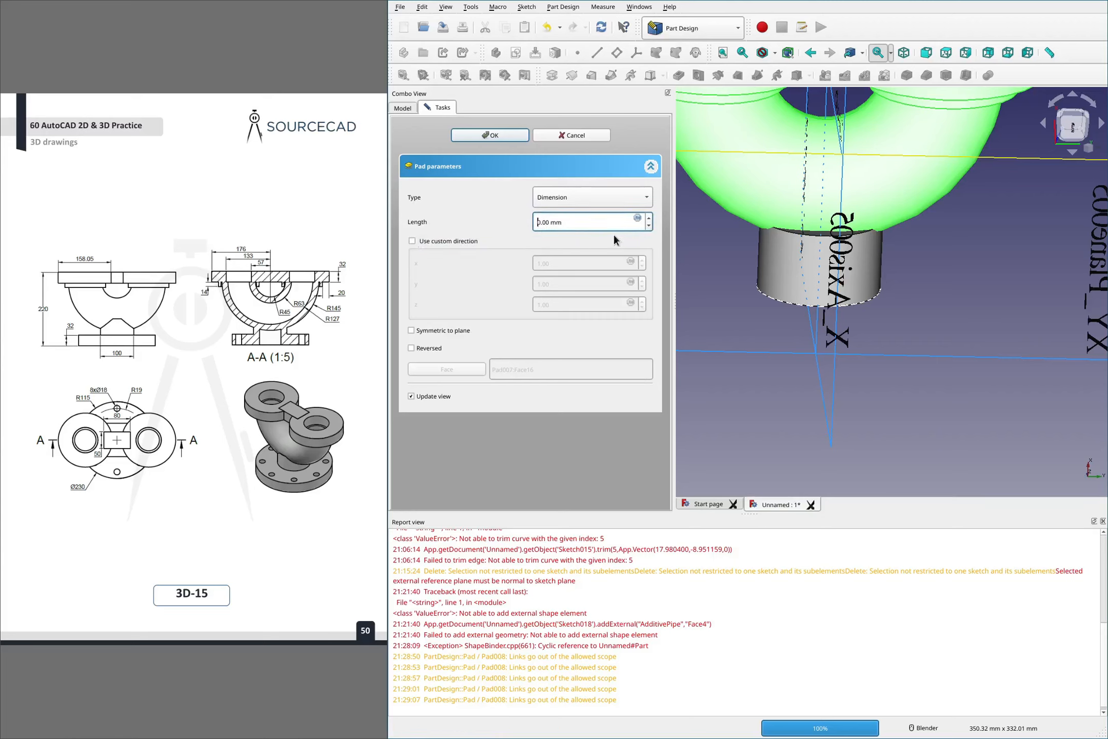
pyautogui.write('8')
pyautogui.press('Tab')
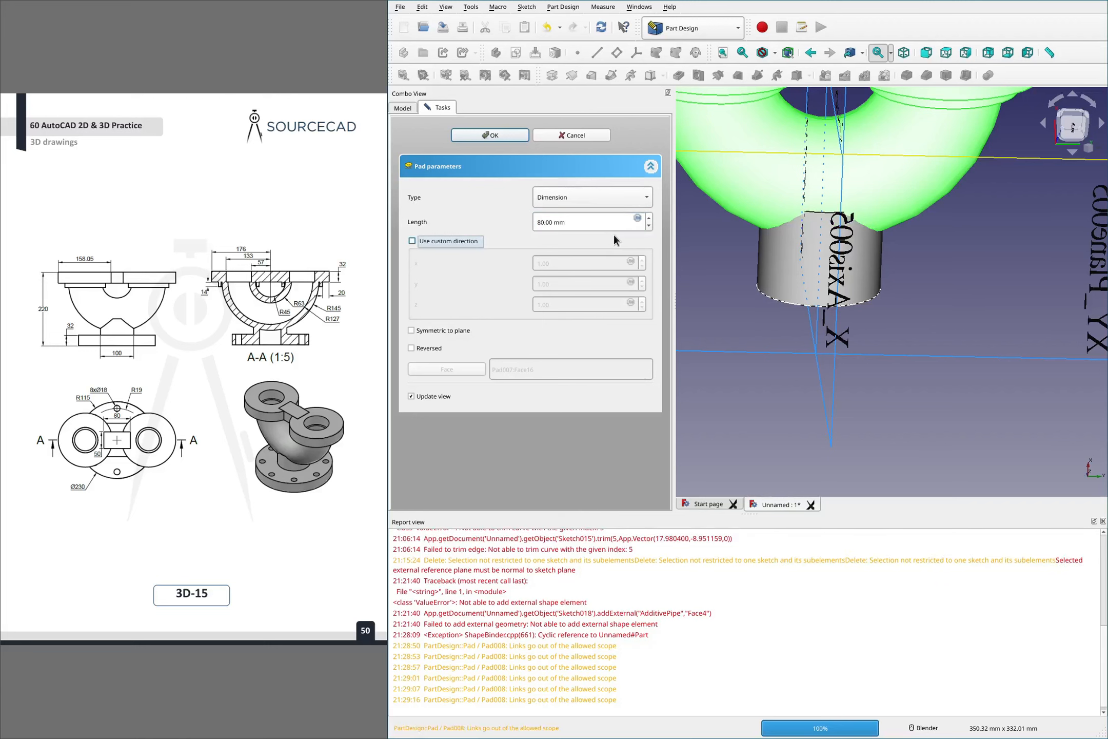
# Set the neck pad's length to 90 mm and accept the pad
pyautogui.click(542, 224)
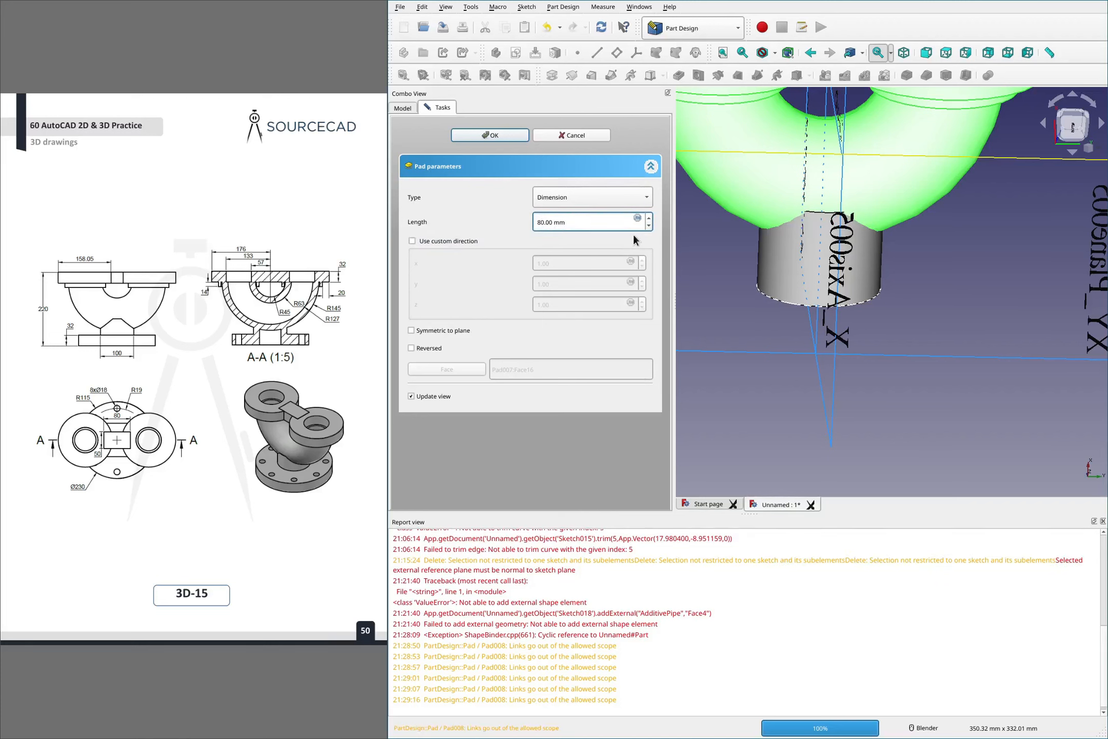
pyautogui.write('9')
pyautogui.press('Tab')
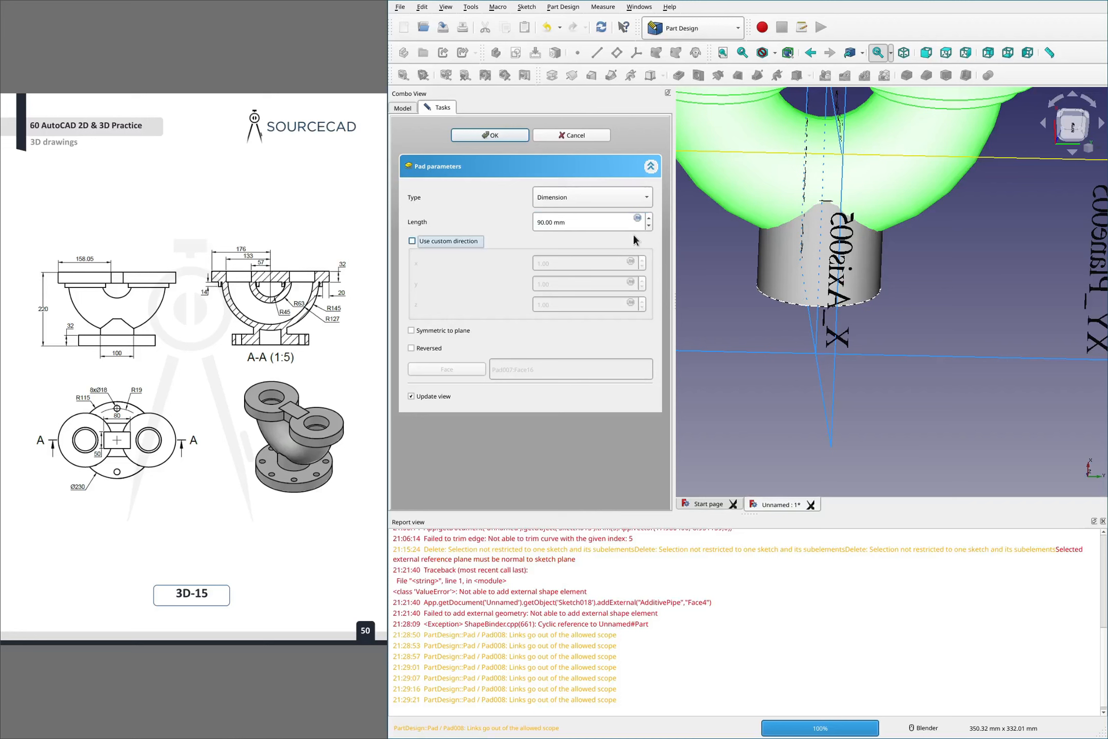
pyautogui.click(503, 139)
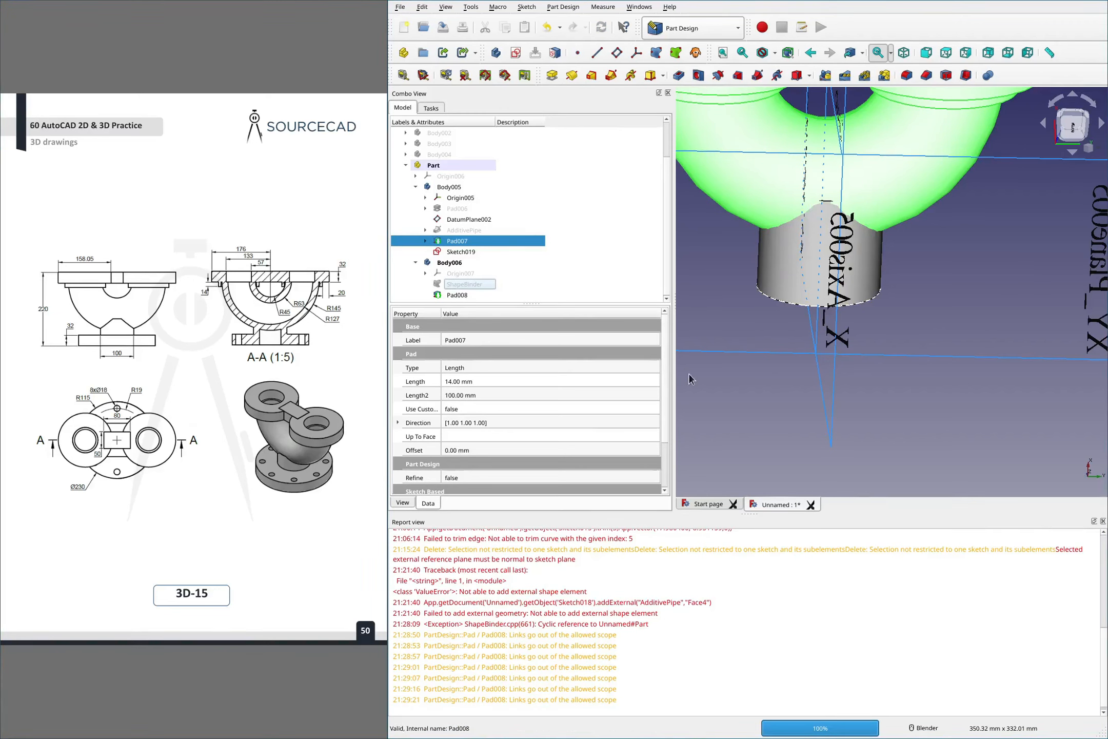
# Examine the junction between the padded neck and the curved pipe, comparing it with the isometric view in the reference drawing
pyautogui.click(821, 435)
pyautogui.moveTo(821, 435); pyautogui.dragTo(944, 251, button='middle')
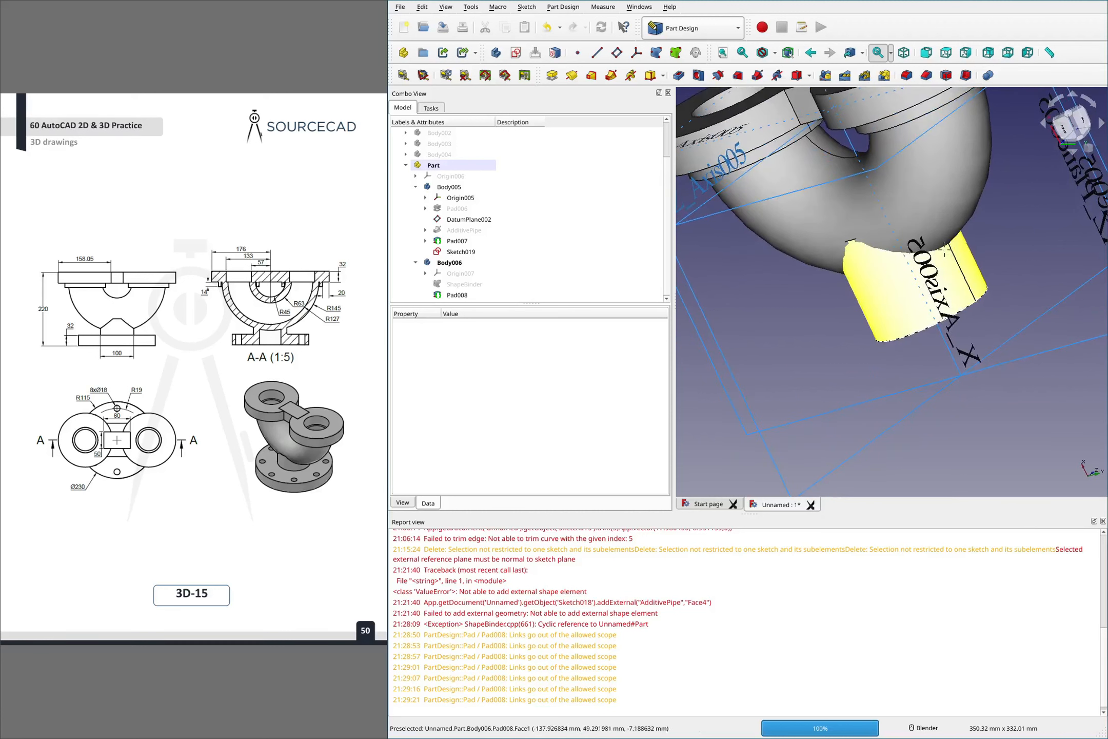
pyautogui.moveTo(870, 336)
pyautogui.mouseDown()
pyautogui.moveTo(931, 321)
pyautogui.moveTo(957, 282)
pyautogui.mouseUp()
pyautogui.moveTo(808, 156)
pyautogui.mouseDown()
pyautogui.moveTo(802, 237)
pyautogui.moveTo(895, 121)
pyautogui.moveTo(819, 139)
pyautogui.mouseUp()
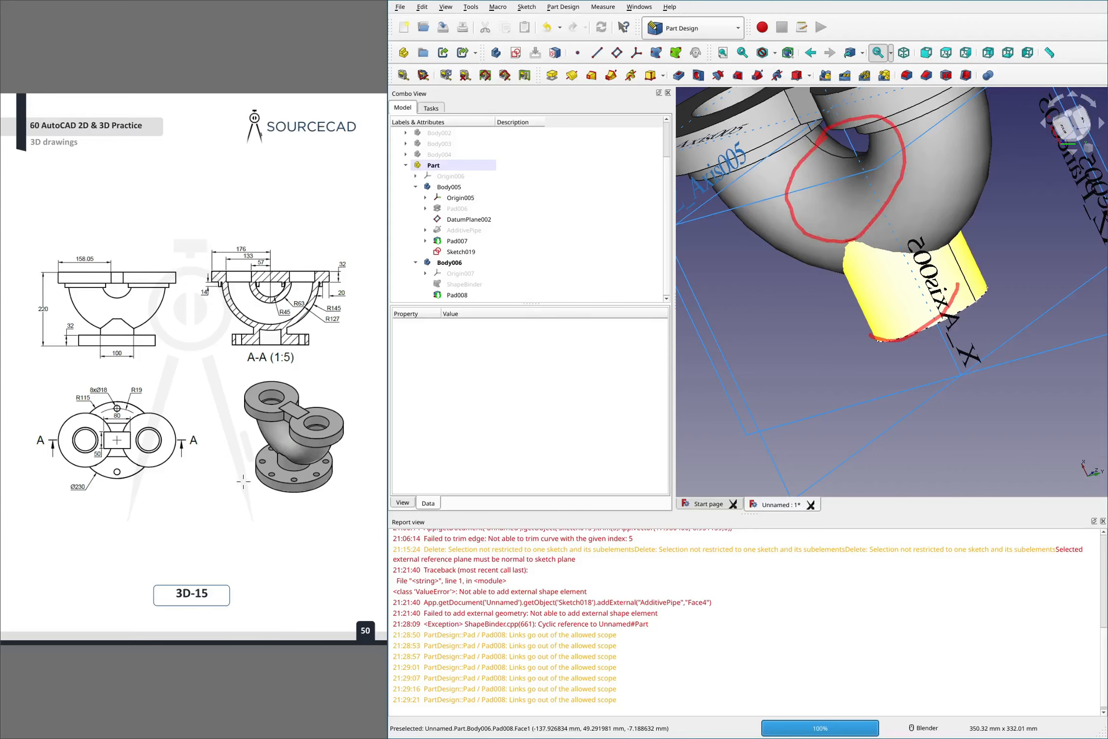
pyautogui.moveTo(232, 491); pyautogui.dragTo(270, 448)
pyautogui.hotkey('shift', 'F9')
pyautogui.moveTo(274, 465)
pyautogui.mouseDown()
pyautogui.moveTo(300, 468)
pyautogui.moveTo(285, 464)
pyautogui.moveTo(284, 423)
pyautogui.mouseUp()
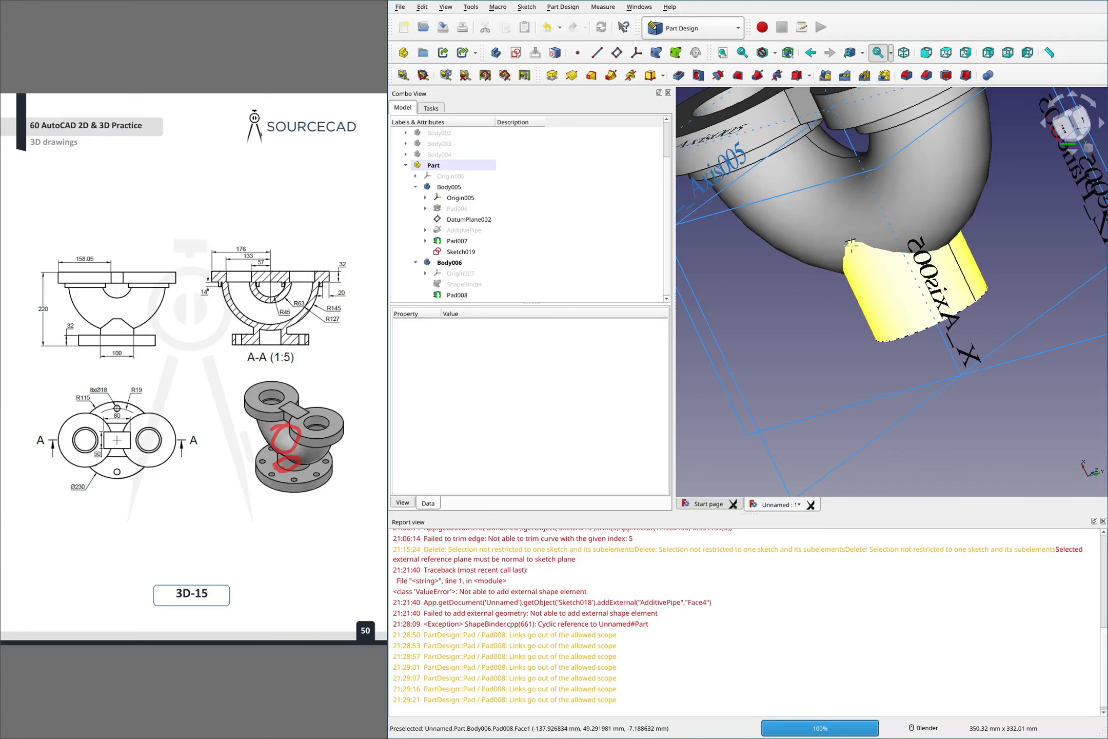
pyautogui.moveTo(868, 235); pyautogui.dragTo(816, 237)
pyautogui.moveTo(850, 241)
pyautogui.mouseDown()
pyautogui.moveTo(842, 216)
pyautogui.moveTo(816, 210)
pyautogui.moveTo(861, 200)
pyautogui.mouseUp()
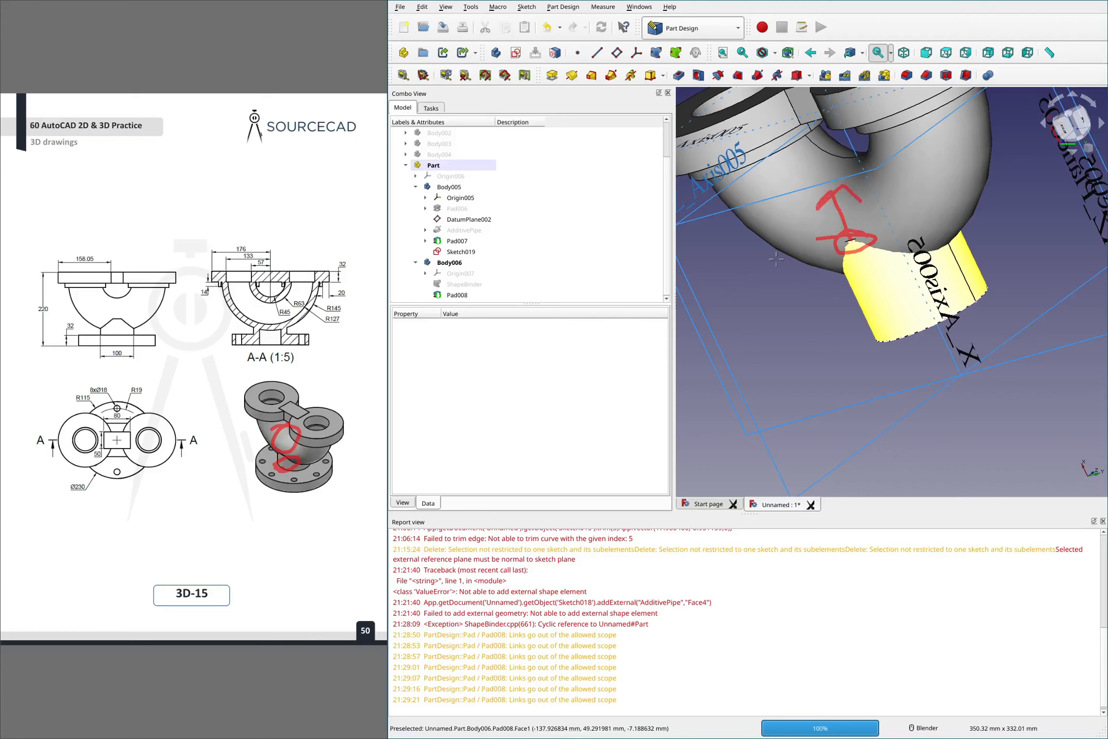
pyautogui.hotkey('shift', 'F9')
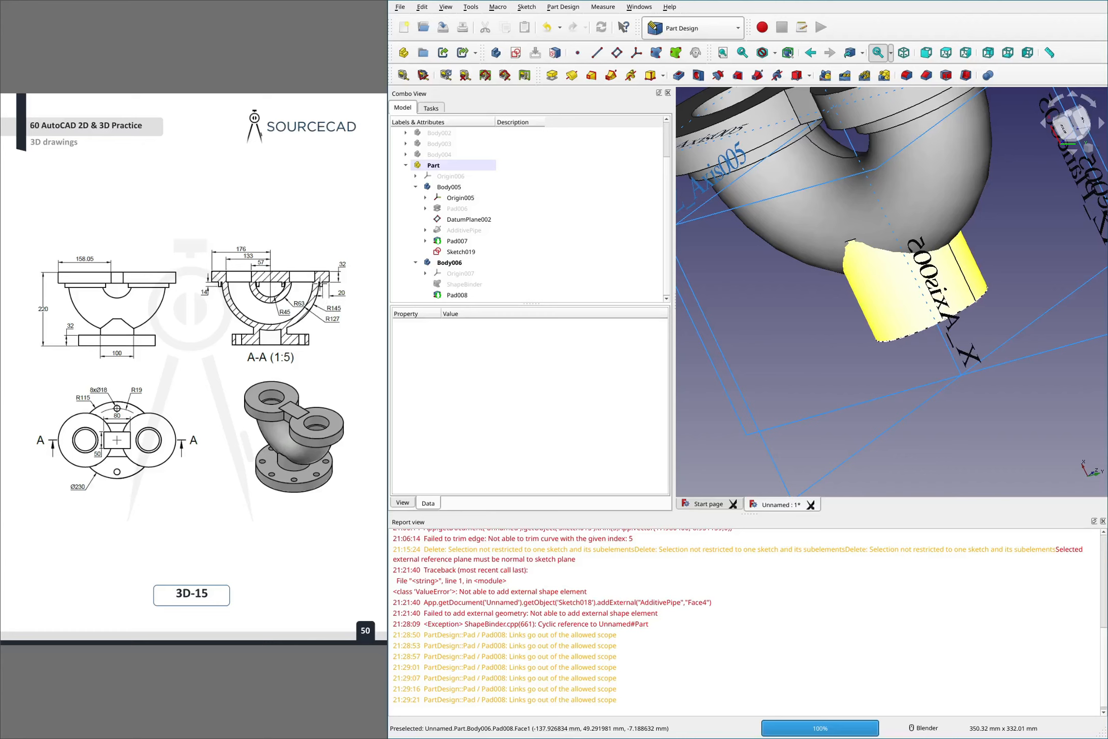
# Mark the curved pipe's inner and outer arcs in section A-A and label their horizontal offsets 45 and 145
pyautogui.moveTo(320, 281)
pyautogui.mouseDown()
pyautogui.moveTo(307, 317)
pyautogui.moveTo(270, 339)
pyautogui.moveTo(230, 322)
pyautogui.moveTo(218, 282)
pyautogui.mouseUp()
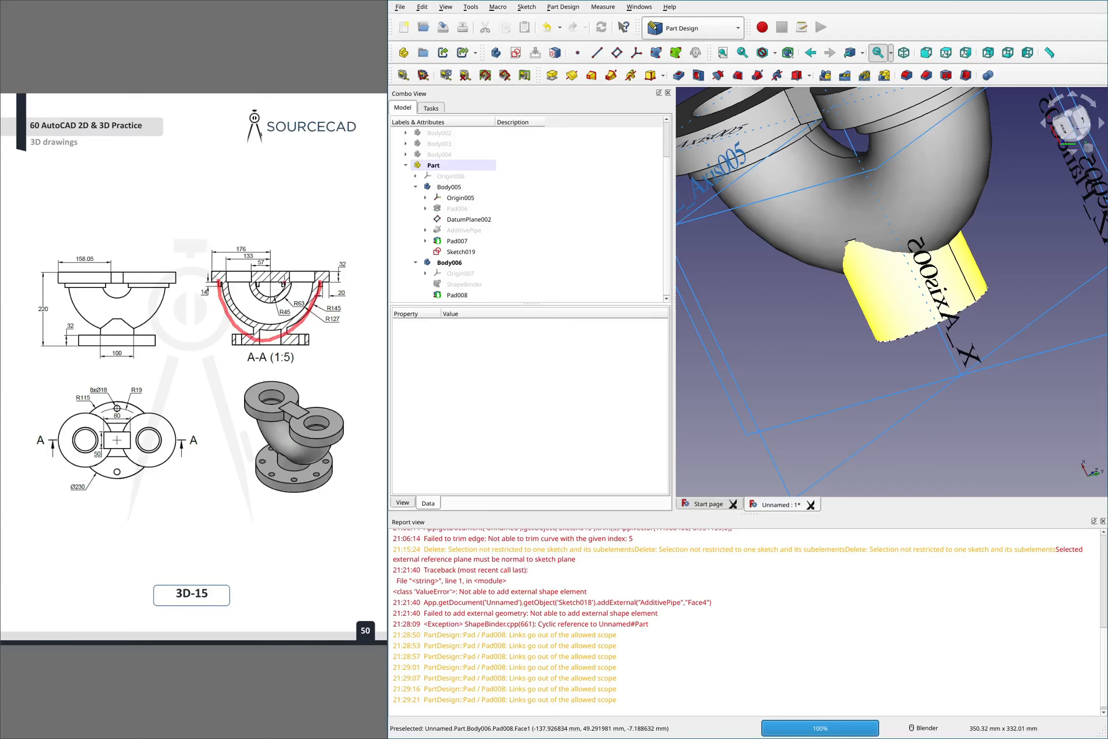
pyautogui.moveTo(284, 282)
pyautogui.mouseDown()
pyautogui.moveTo(270, 296)
pyautogui.moveTo(251, 281)
pyautogui.mouseUp()
pyautogui.moveTo(271, 252)
pyautogui.mouseDown()
pyautogui.moveTo(272, 267)
pyautogui.moveTo(286, 259)
pyautogui.moveTo(285, 270)
pyautogui.mouseUp()
pyautogui.moveTo(263, 227)
pyautogui.mouseDown()
pyautogui.moveTo(288, 247)
pyautogui.moveTo(278, 246)
pyautogui.mouseUp()
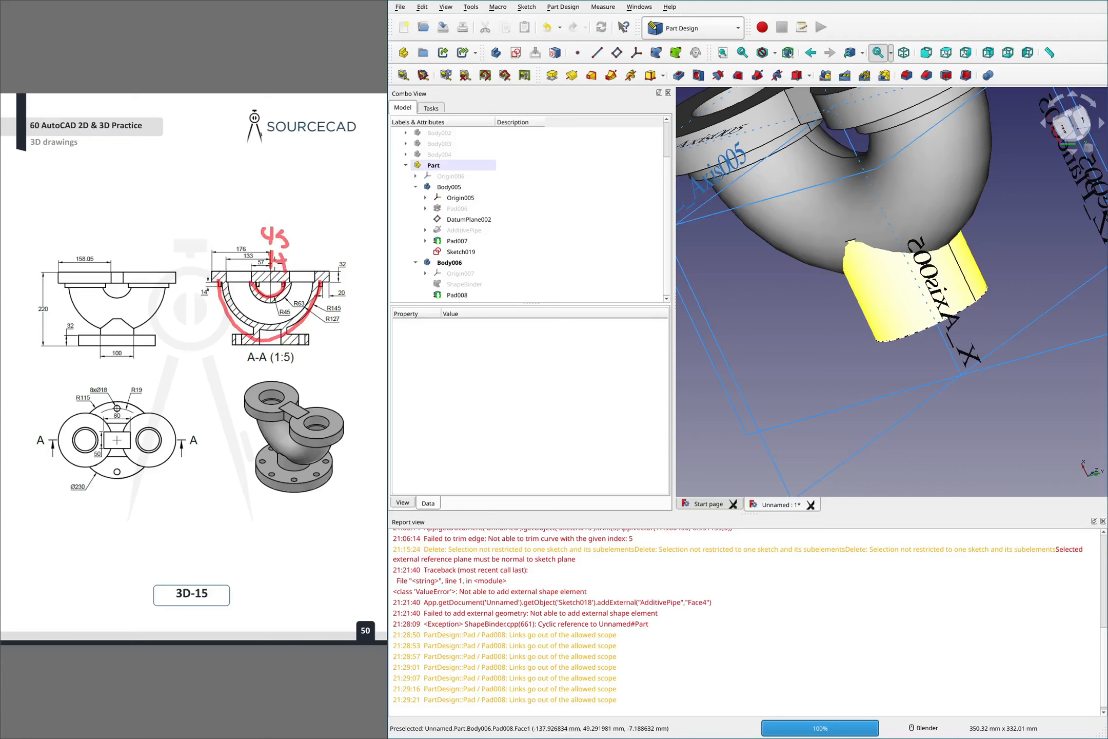
pyautogui.moveTo(269, 197)
pyautogui.mouseDown()
pyautogui.moveTo(269, 219)
pyautogui.moveTo(334, 212)
pyautogui.moveTo(326, 227)
pyautogui.mouseUp()
pyautogui.moveTo(320, 168)
pyautogui.mouseDown()
pyautogui.moveTo(317, 187)
pyautogui.moveTo(355, 182)
pyautogui.moveTo(341, 189)
pyautogui.mouseUp()
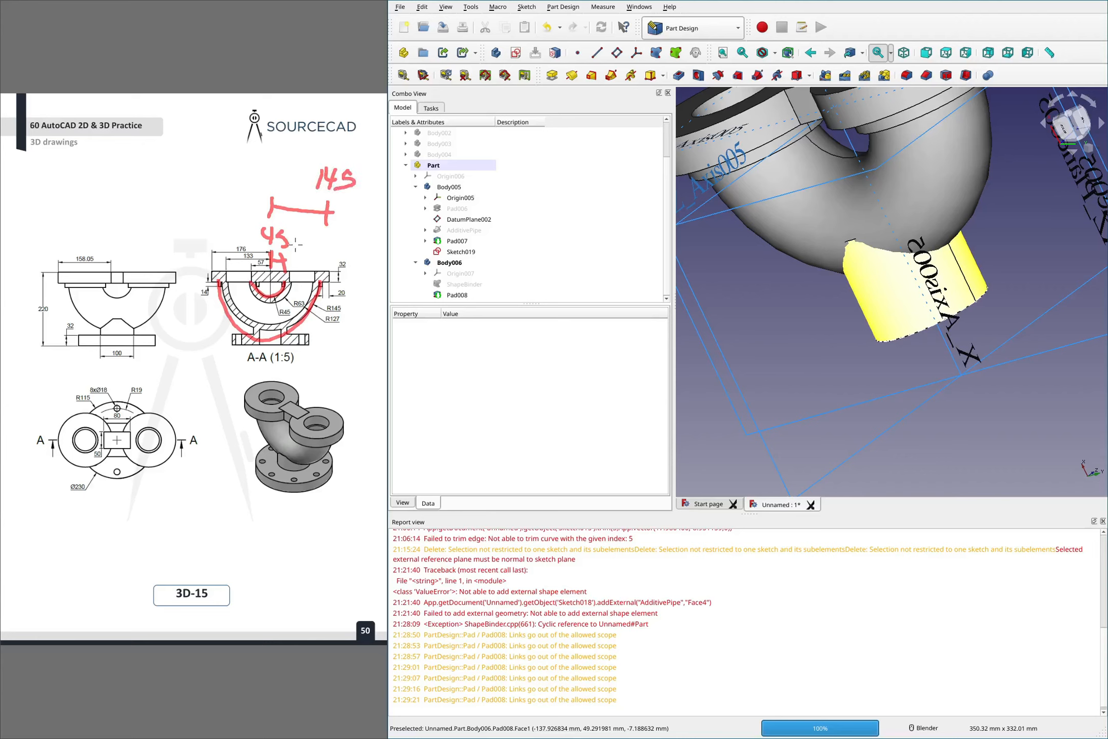
# Point arrows at the neck junction in the isometric and front views of the reference drawing, and clear the annotations
pyautogui.moveTo(229, 503); pyautogui.dragTo(279, 440)
pyautogui.moveTo(245, 455); pyautogui.dragTo(283, 455)
pyautogui.moveTo(77, 357)
pyautogui.mouseDown()
pyautogui.moveTo(119, 320)
pyautogui.moveTo(121, 336)
pyautogui.mouseUp()
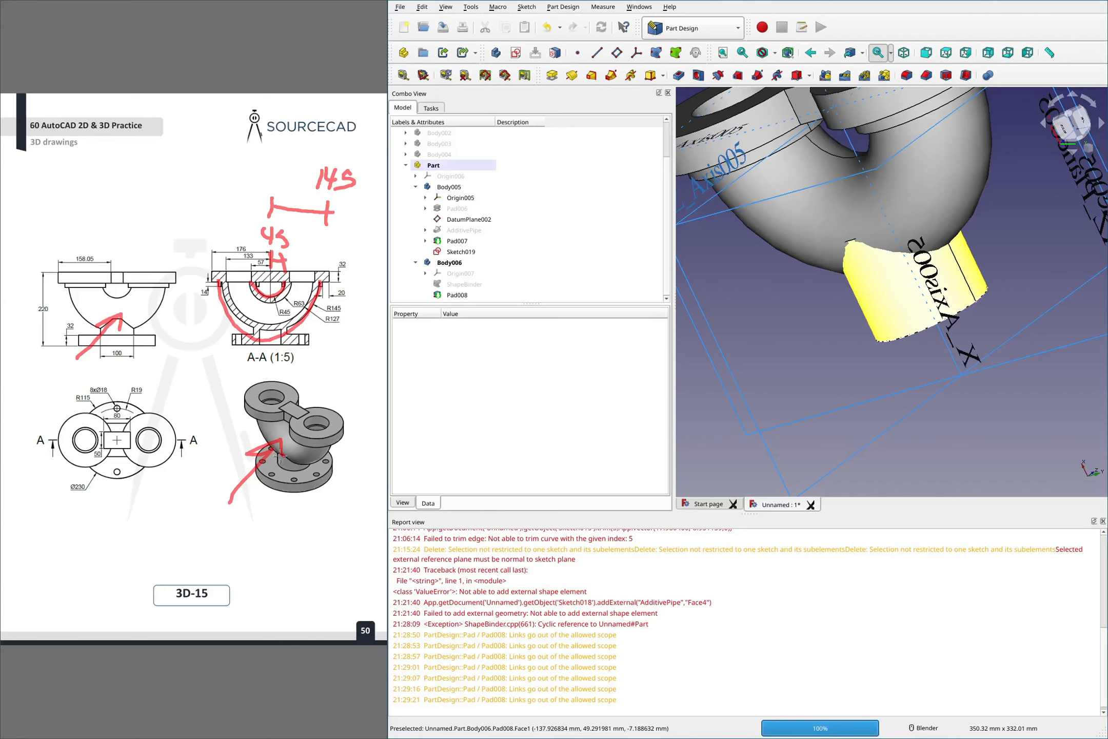
pyautogui.press('e')
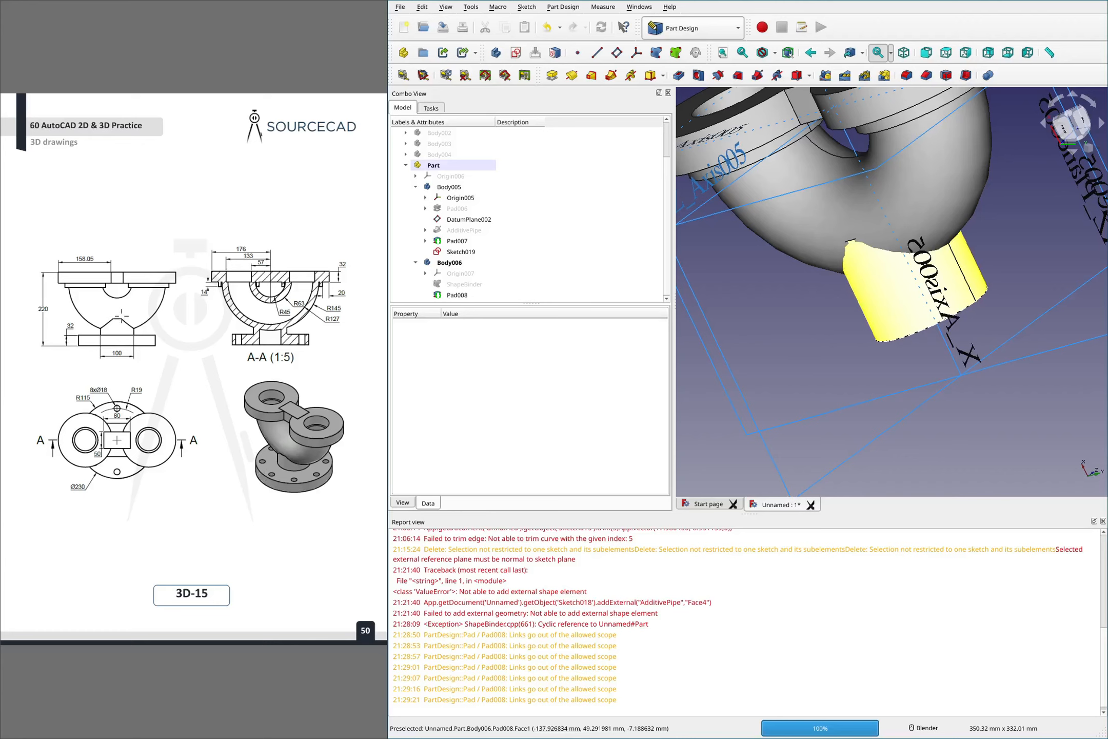
pyautogui.moveTo(121, 315); pyautogui.dragTo(98, 319)
pyautogui.hotkey('shift', 'F9')
pyautogui.moveTo(108, 320)
pyautogui.mouseDown()
pyautogui.moveTo(122, 310)
pyautogui.moveTo(130, 327)
pyautogui.mouseUp()
pyautogui.hotkey('ctrl', 'z')
pyautogui.moveTo(818, 304); pyautogui.dragTo(862, 310, button='middle')
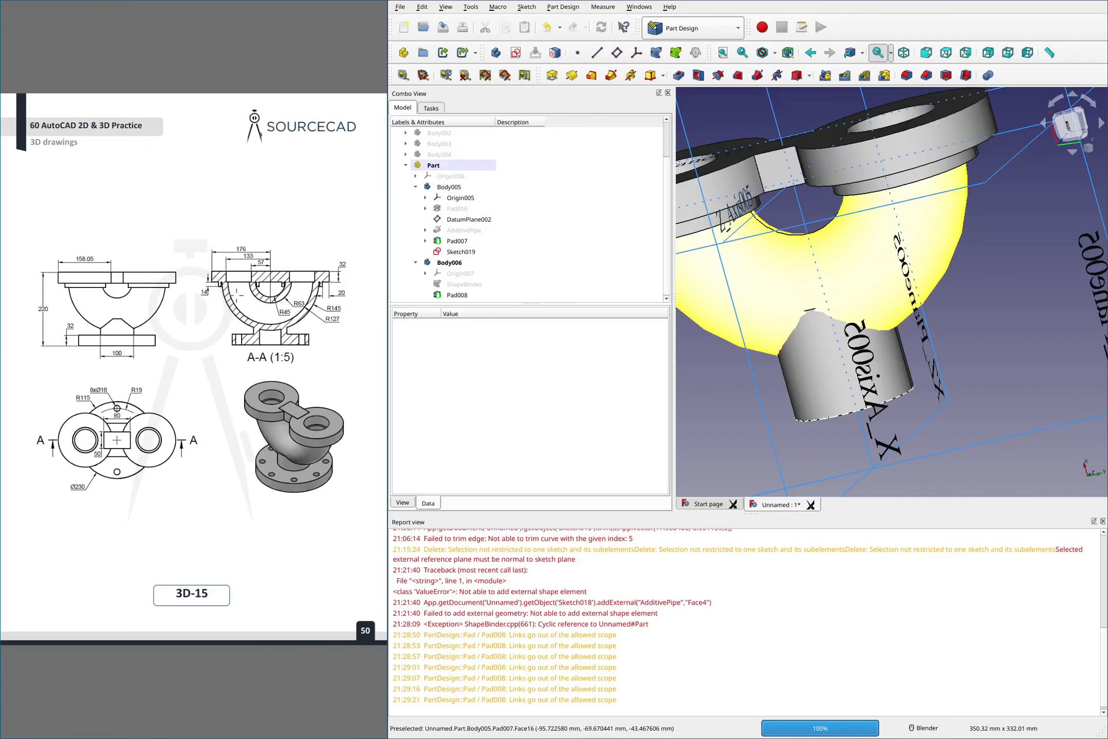
# Mark the neck height in section A-A, circle the two 32 flange thicknesses, and note -32 beside the overall height
pyautogui.moveTo(209, 346)
pyautogui.mouseDown()
pyautogui.moveTo(234, 341)
pyautogui.moveTo(215, 340)
pyautogui.moveTo(205, 310)
pyautogui.moveTo(283, 309)
pyautogui.moveTo(191, 315)
pyautogui.mouseUp()
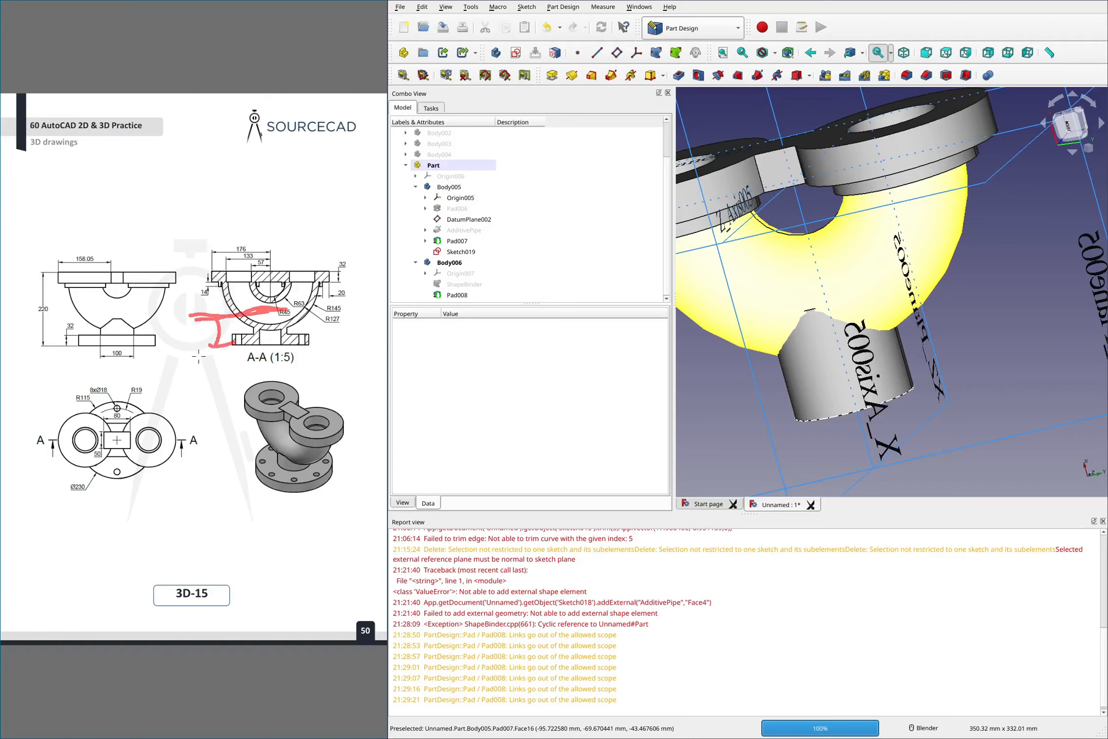
pyautogui.moveTo(82, 331); pyautogui.dragTo(58, 307)
pyautogui.moveTo(60, 200)
pyautogui.mouseDown()
pyautogui.moveTo(35, 272)
pyautogui.moveTo(26, 255)
pyautogui.moveTo(54, 262)
pyautogui.mouseUp()
pyautogui.moveTo(71, 191); pyautogui.dragTo(89, 191)
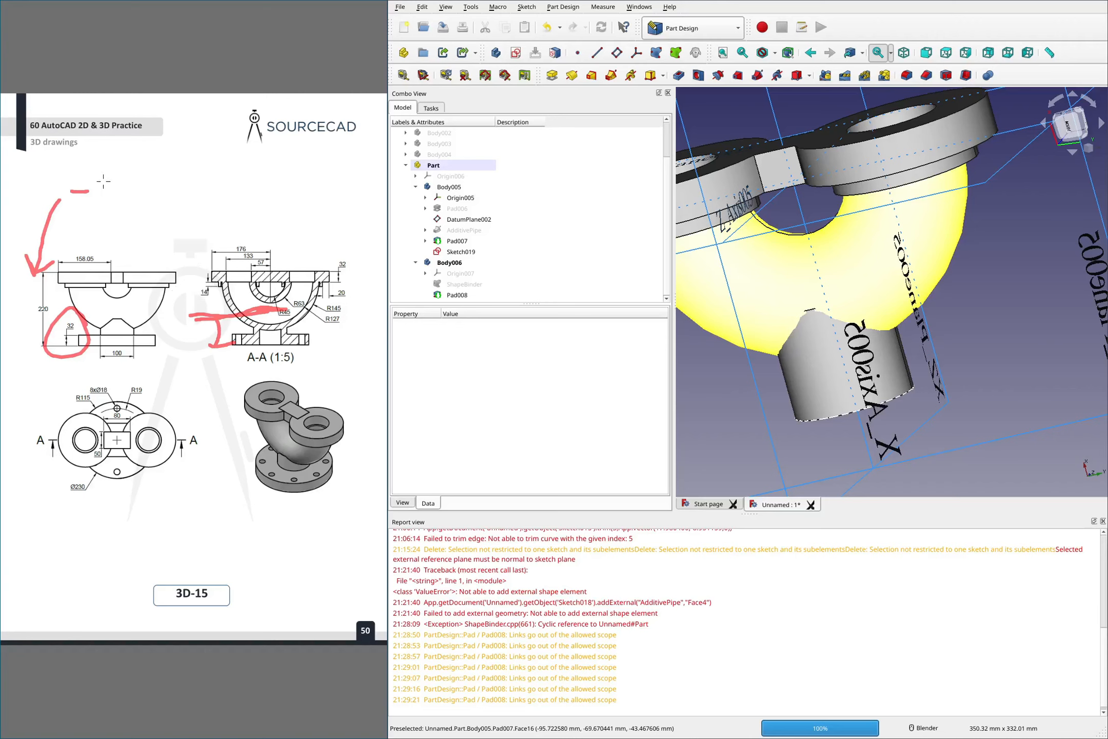
pyautogui.moveTo(98, 181)
pyautogui.mouseDown()
pyautogui.moveTo(112, 190)
pyautogui.moveTo(95, 202)
pyautogui.moveTo(138, 195)
pyautogui.mouseUp()
pyautogui.moveTo(349, 254)
pyautogui.mouseDown()
pyautogui.moveTo(321, 258)
pyautogui.moveTo(331, 272)
pyautogui.moveTo(333, 250)
pyautogui.mouseUp()
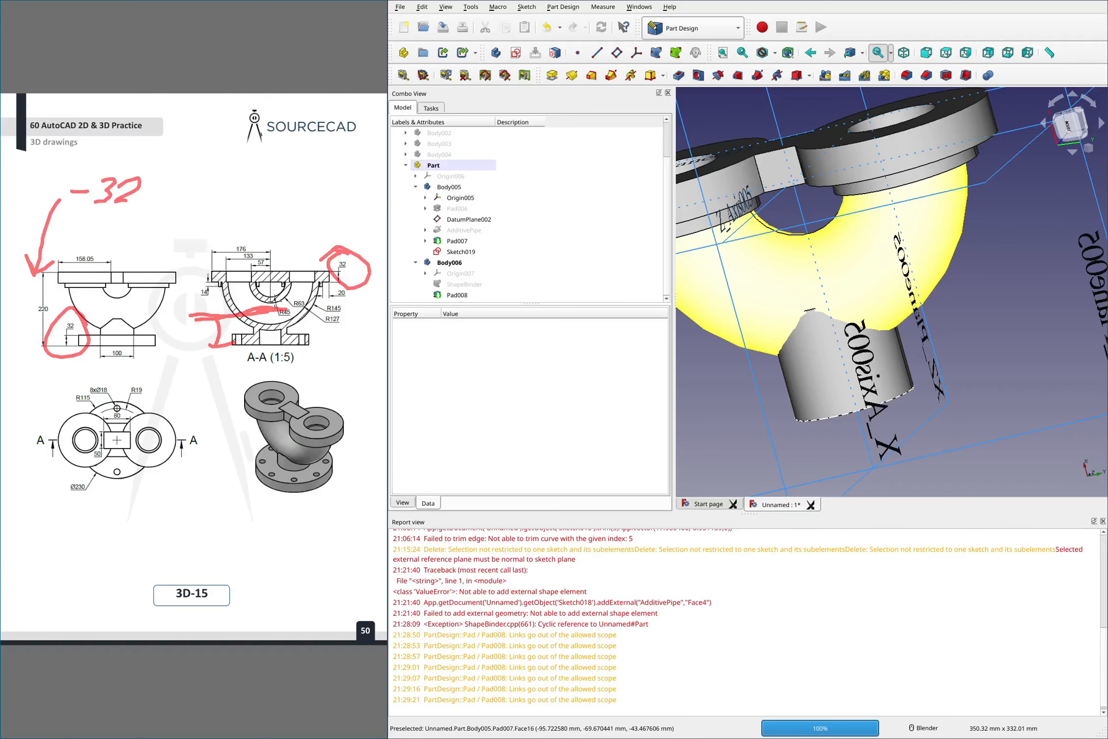
# Mark the inner arc's depth in section A-A and extend the height calculation with -63-50
pyautogui.moveTo(285, 302)
pyautogui.mouseDown()
pyautogui.moveTo(278, 283)
pyautogui.moveTo(255, 281)
pyautogui.mouseUp()
pyautogui.moveTo(149, 190)
pyautogui.mouseDown()
pyautogui.moveTo(176, 192)
pyautogui.moveTo(183, 208)
pyautogui.mouseUp()
pyautogui.moveTo(211, 190); pyautogui.dragTo(206, 208)
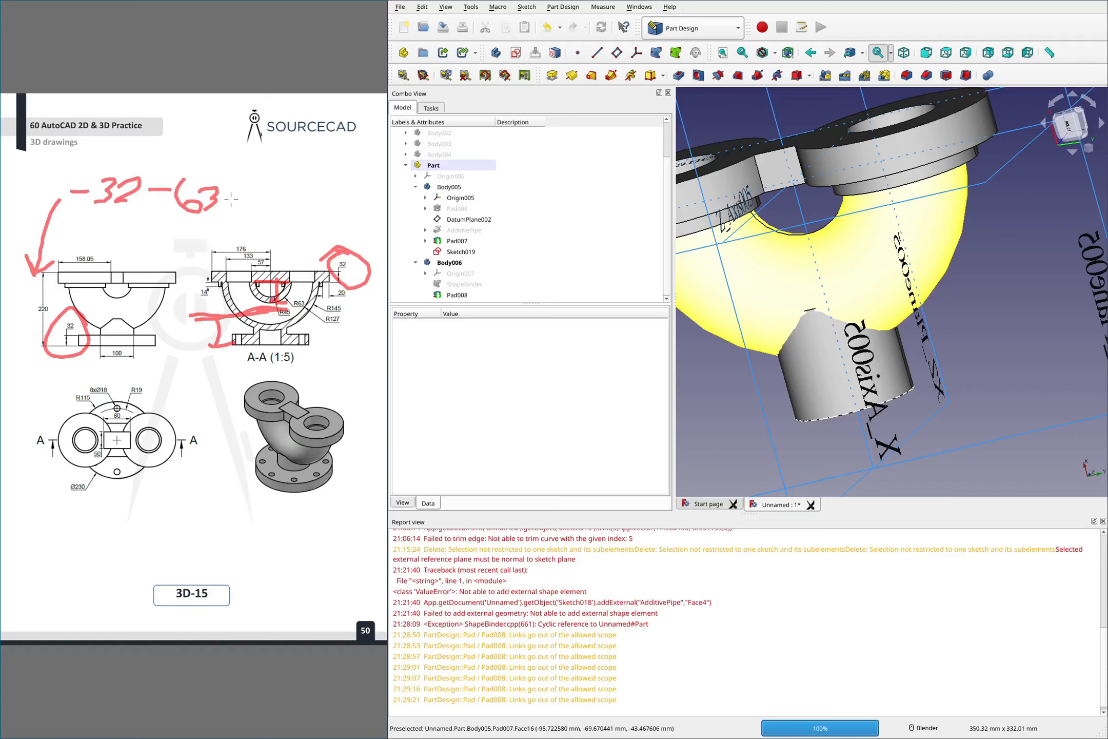
pyautogui.moveTo(249, 183)
pyautogui.mouseDown()
pyautogui.moveTo(254, 210)
pyautogui.moveTo(264, 195)
pyautogui.mouseUp()
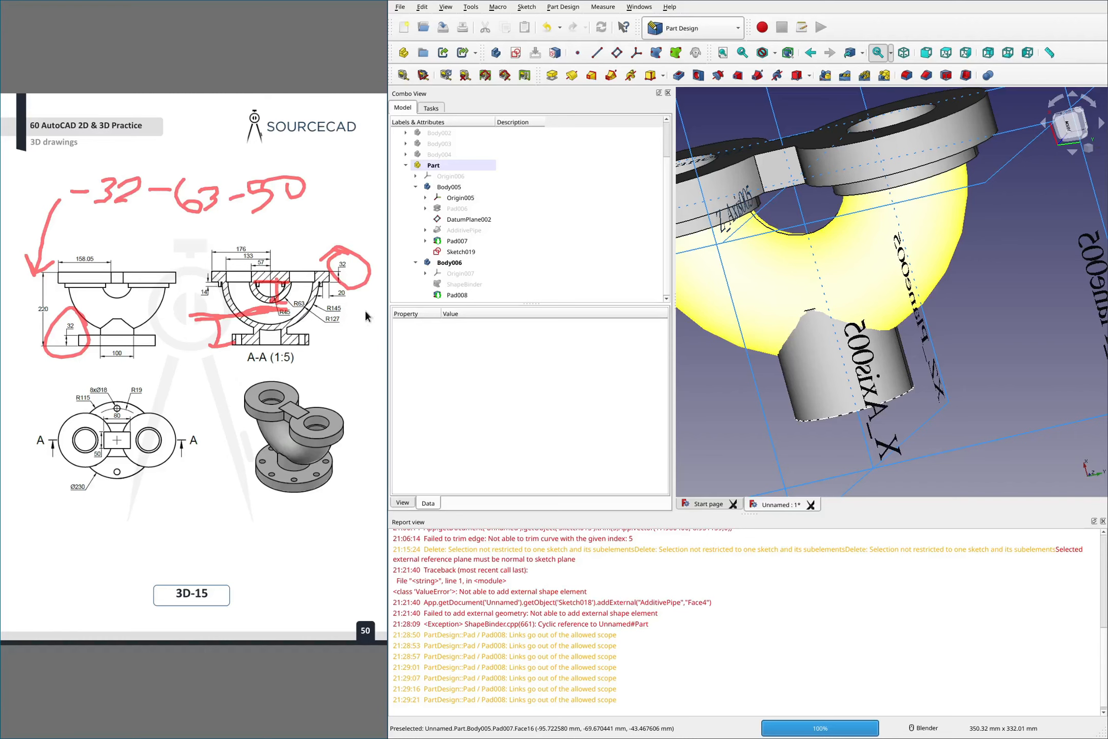
# Set the neck pad's length to 75 mm
pyautogui.click(464, 294)
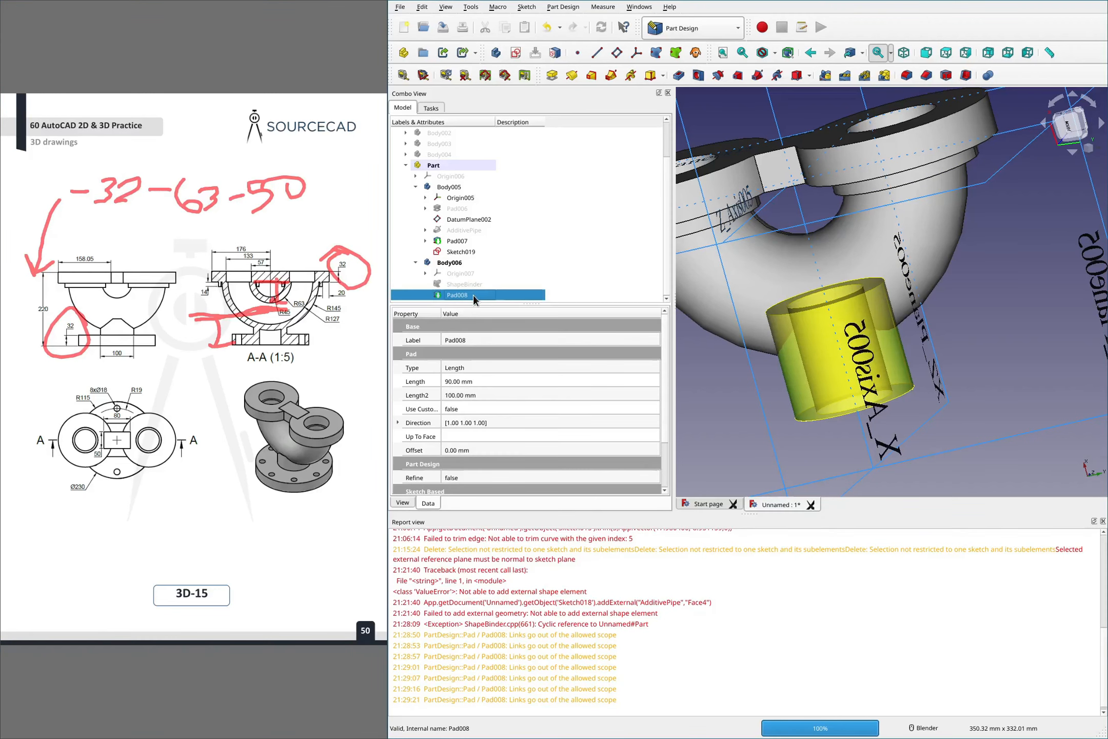
pyautogui.doubleClick(473, 295)
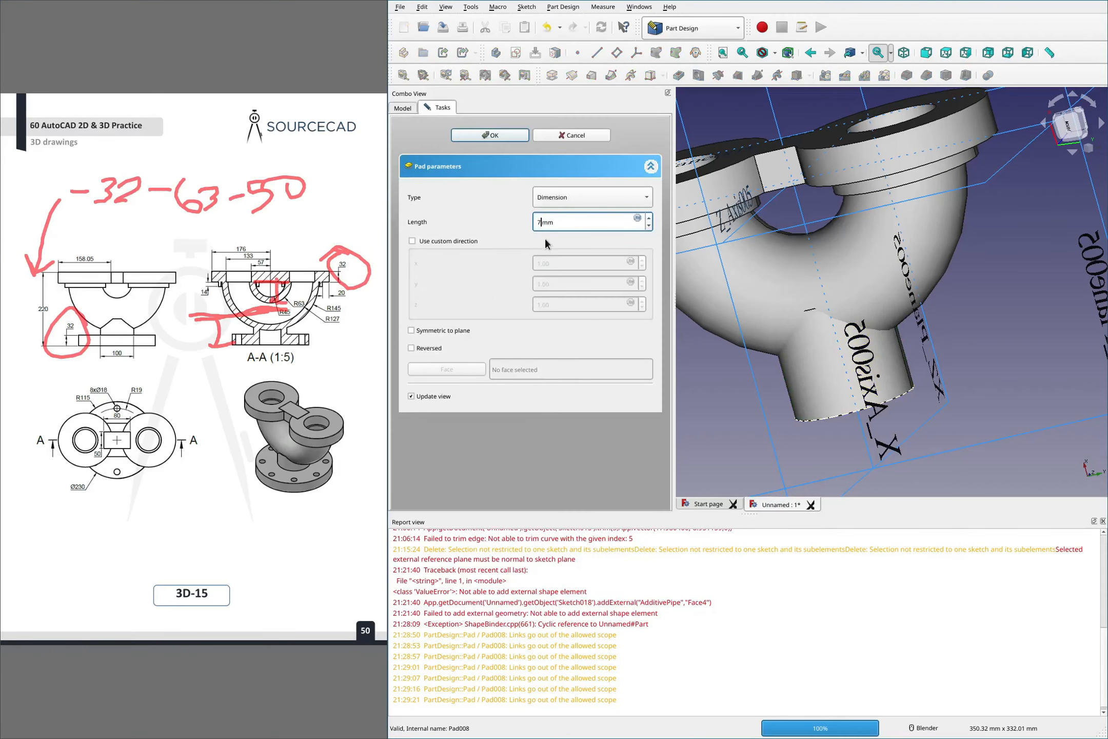
pyautogui.press('Return')
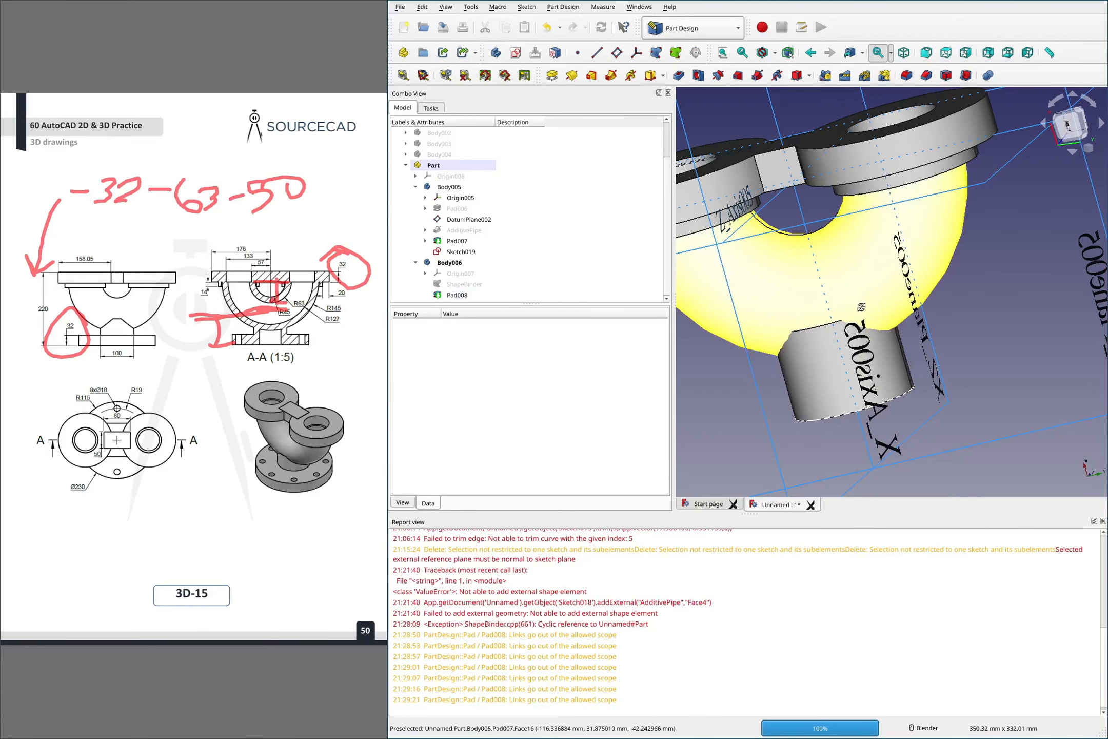
# Hide the curved pipe solid Pad007 and show its semicircular path sketch, Sketch017
pyautogui.moveTo(862, 307); pyautogui.dragTo(835, 317, button='middle')
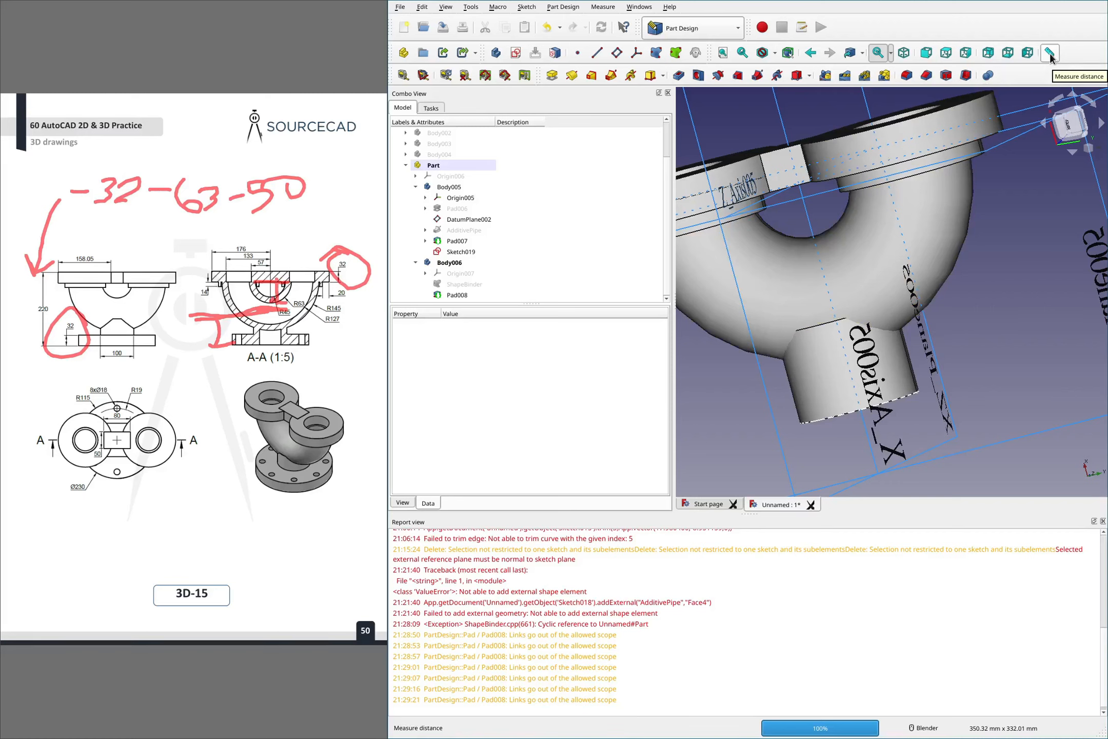
pyautogui.click(465, 241)
pyautogui.press('space')
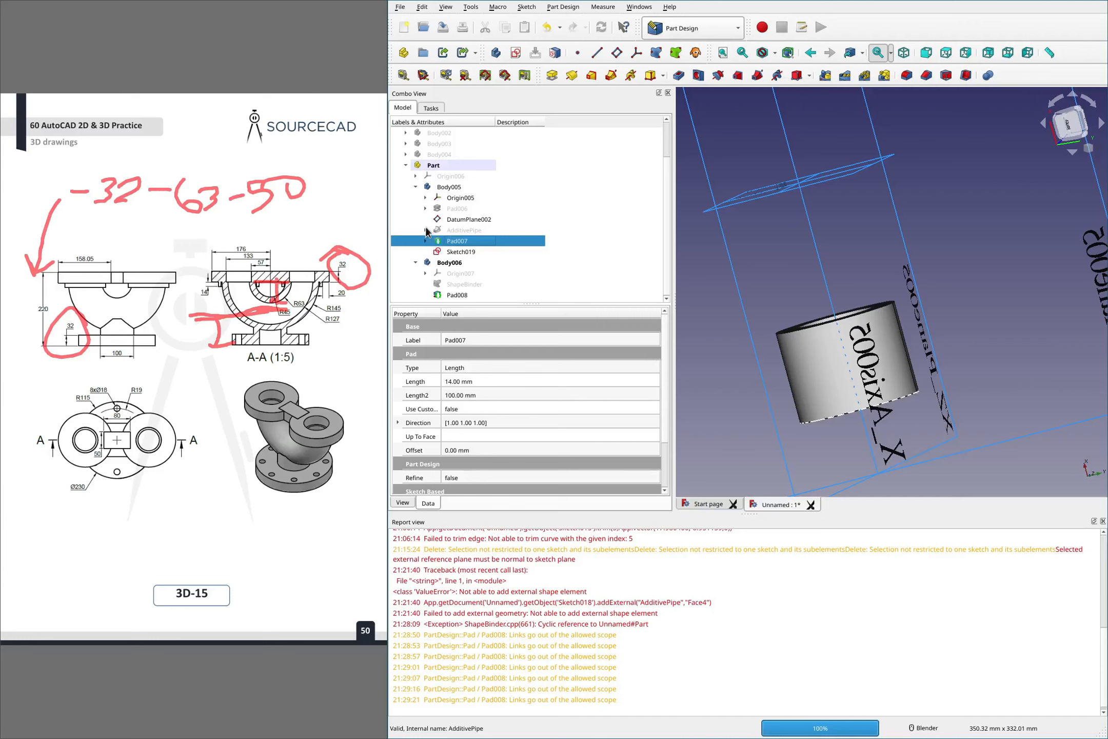
pyautogui.click(425, 228)
pyautogui.click(471, 251)
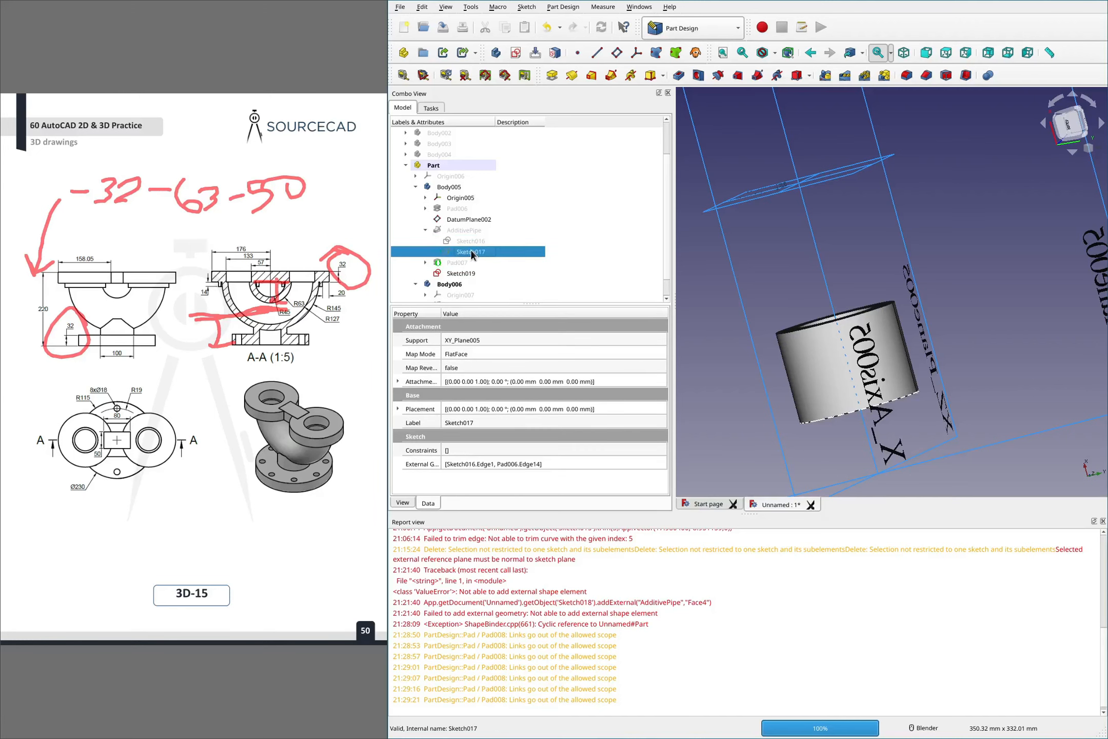
pyautogui.press('space')
pyautogui.click(1002, 252)
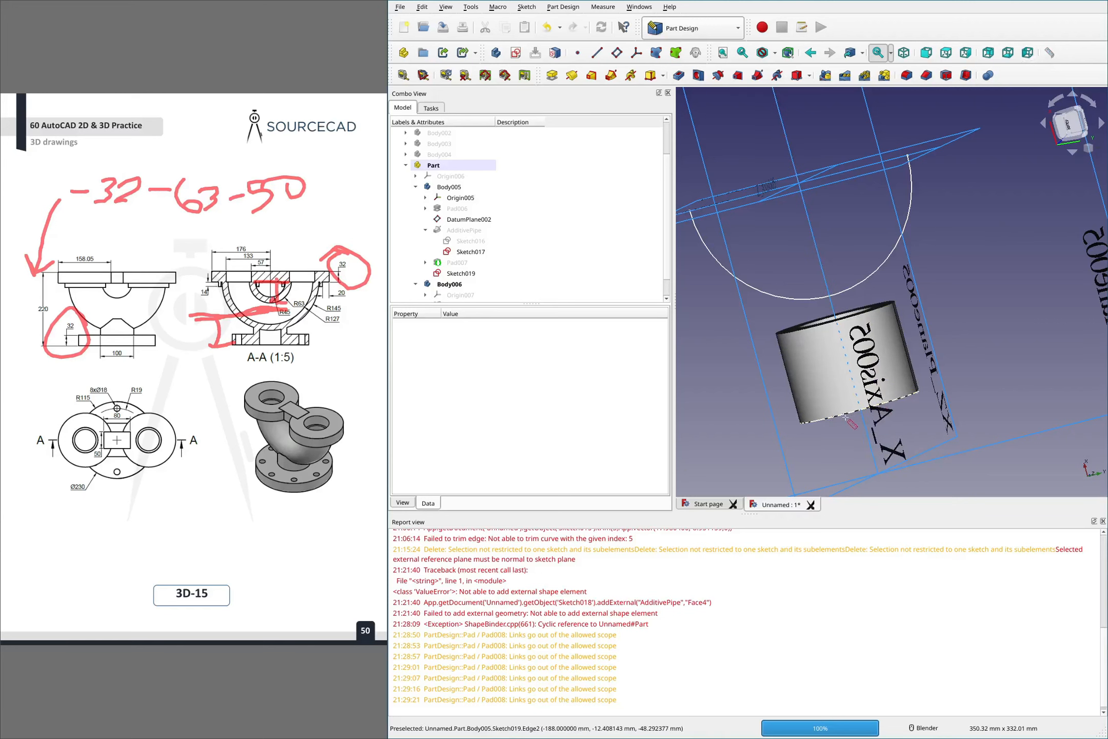
# Measure the linear distance from an edge at the neck's lower end to the semicircular path and inspect the dimensions
pyautogui.moveTo(841, 422); pyautogui.dragTo(845, 359, button='middle')
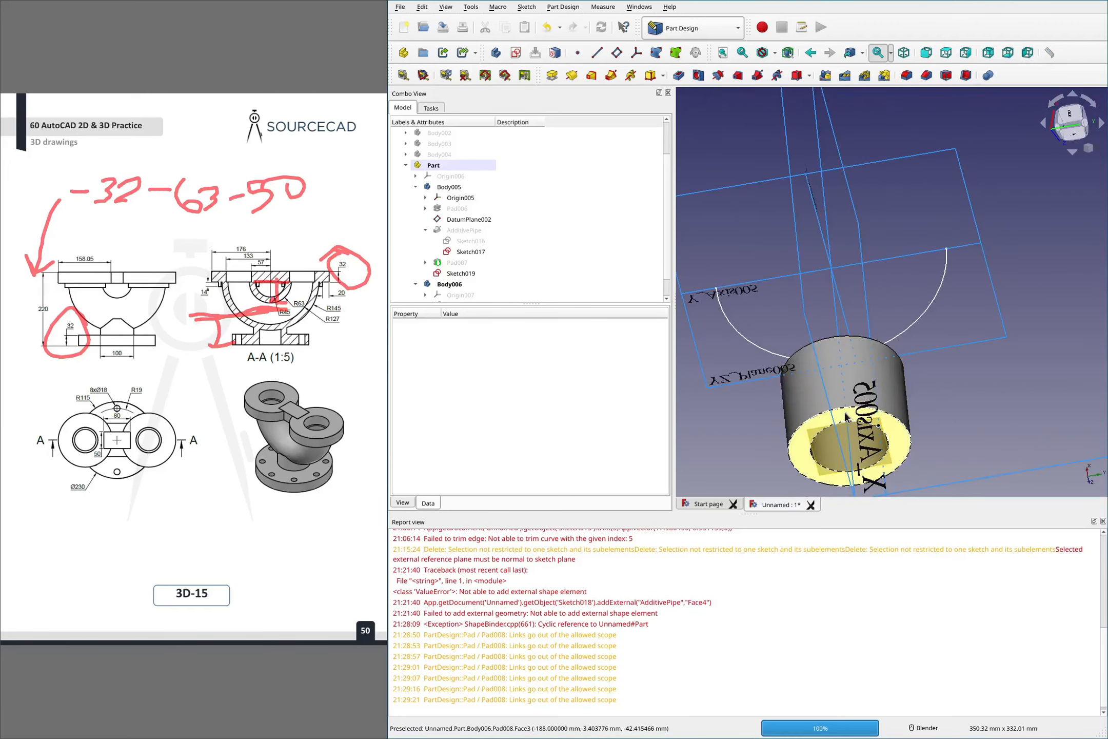
pyautogui.click(846, 418)
pyautogui.click(1033, 235)
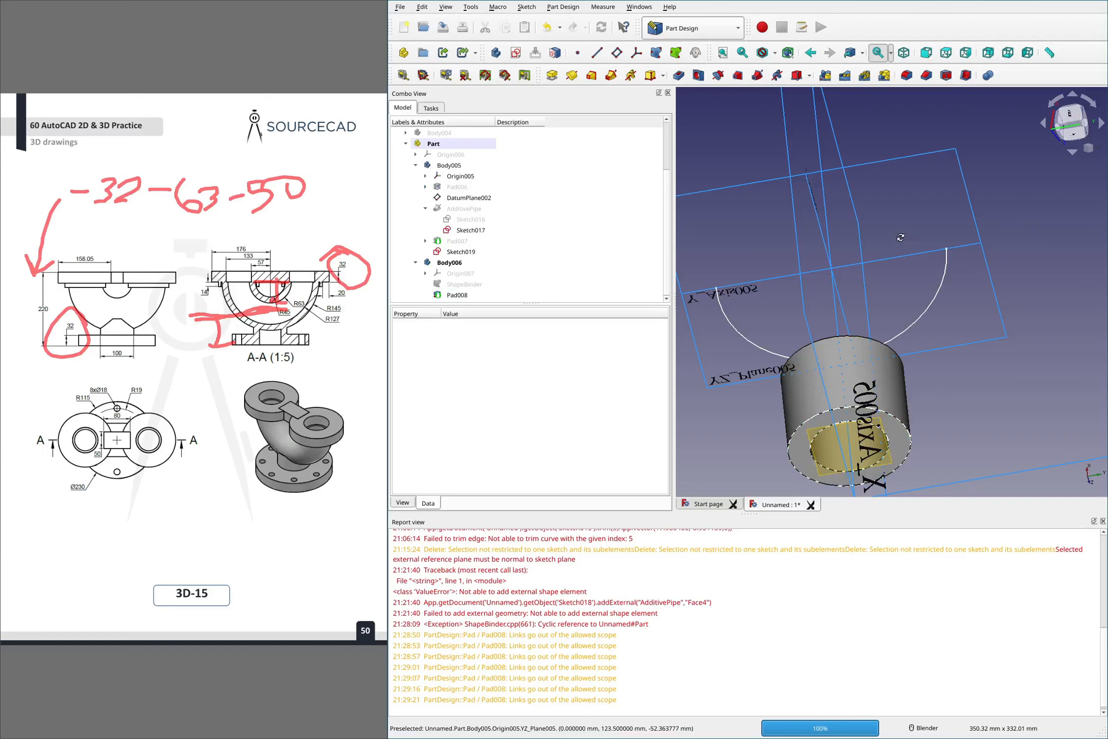
pyautogui.moveTo(899, 229); pyautogui.dragTo(910, 280, button='middle')
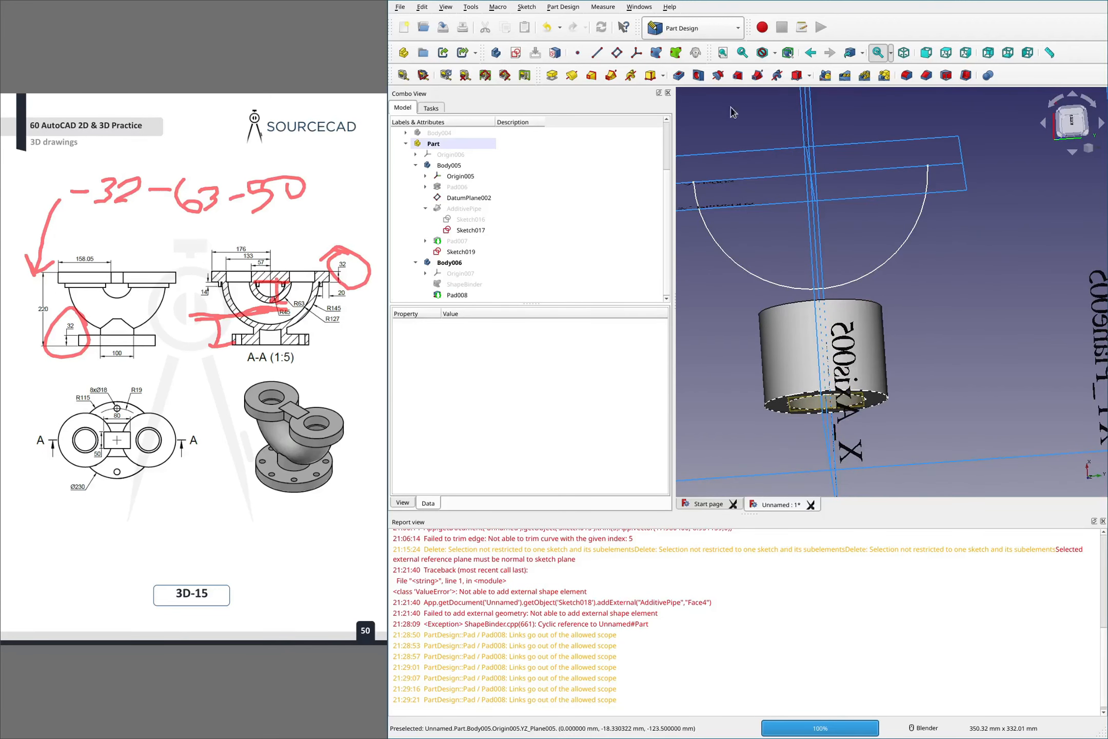
pyautogui.click(471, 7)
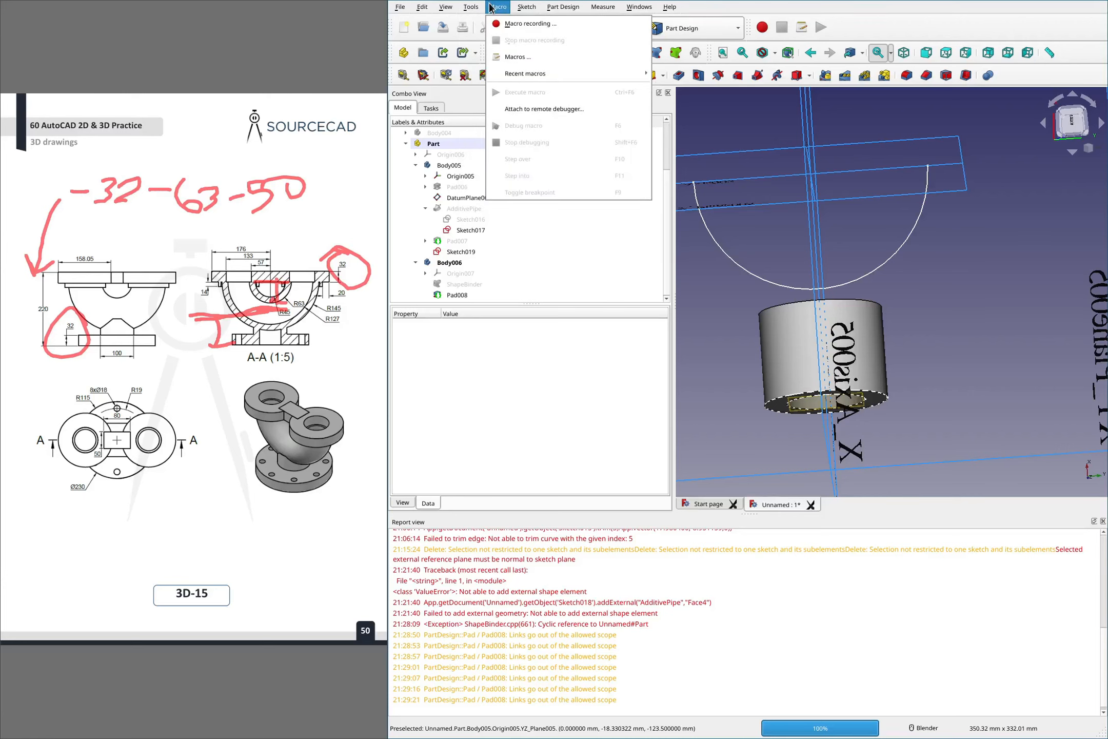
pyautogui.moveTo(603, 6)
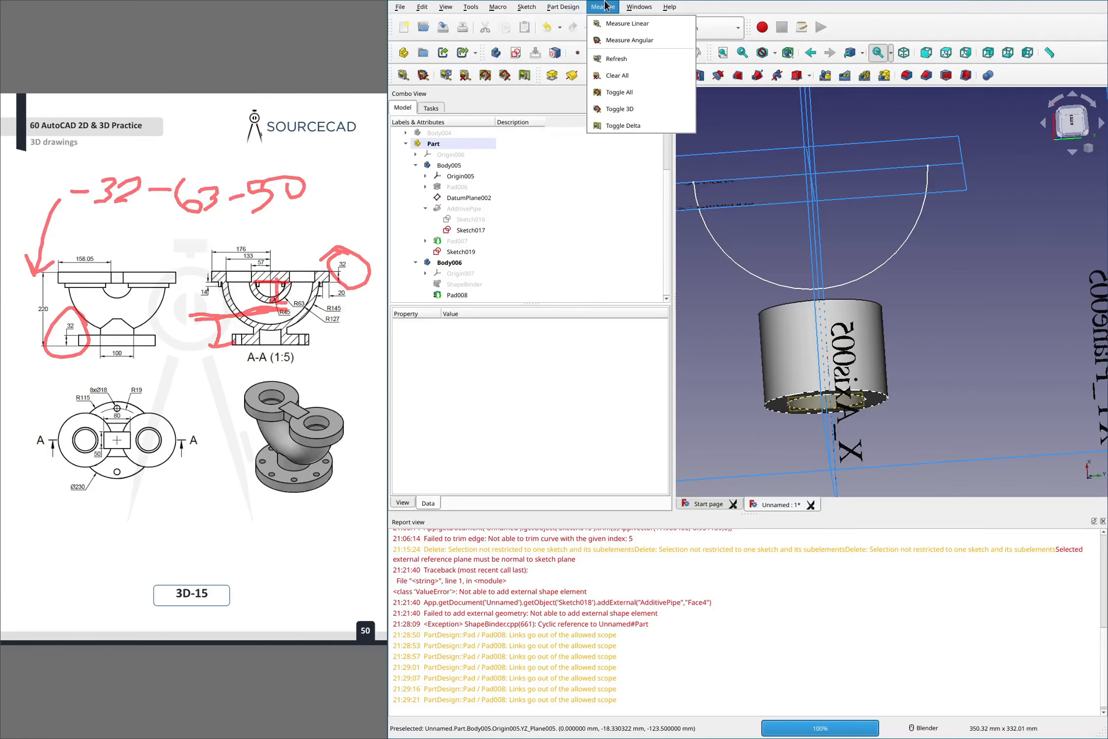
pyautogui.click(623, 24)
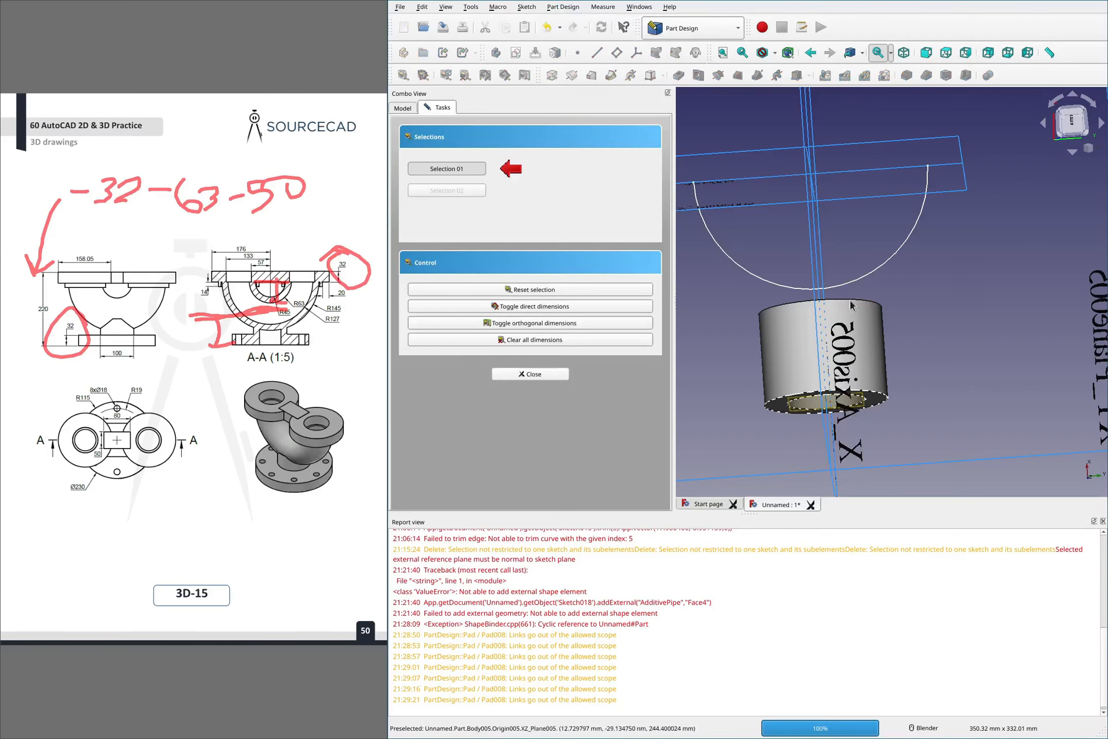
pyautogui.click(779, 408)
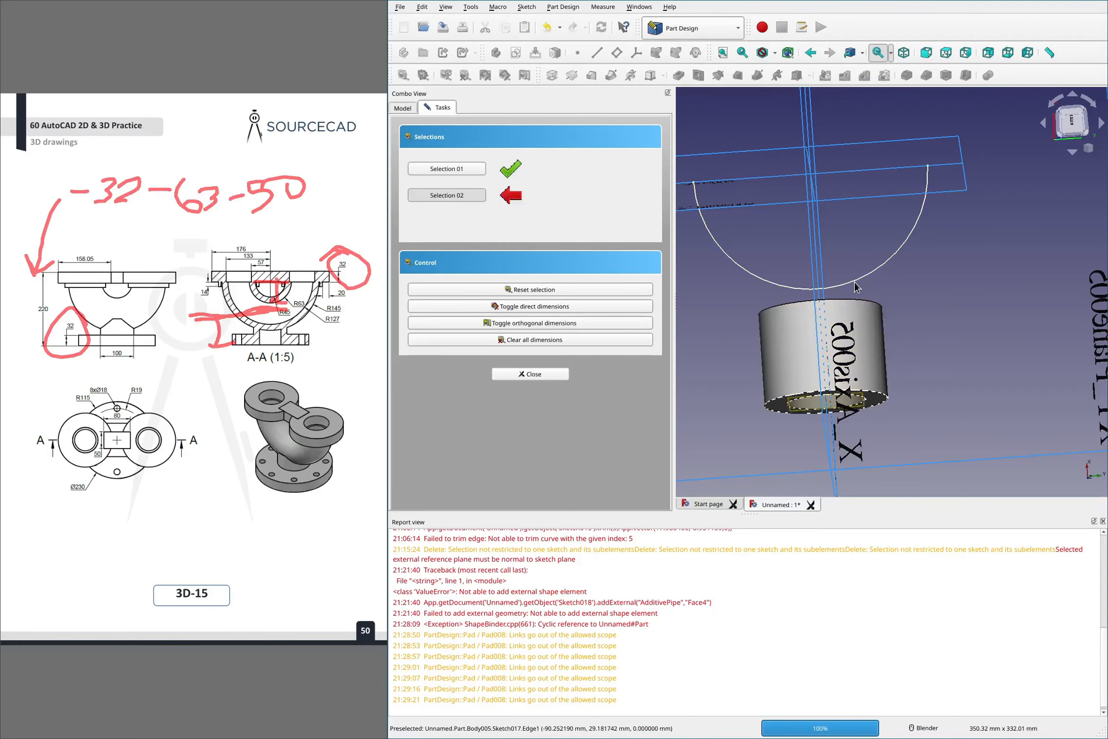
pyautogui.click(855, 285)
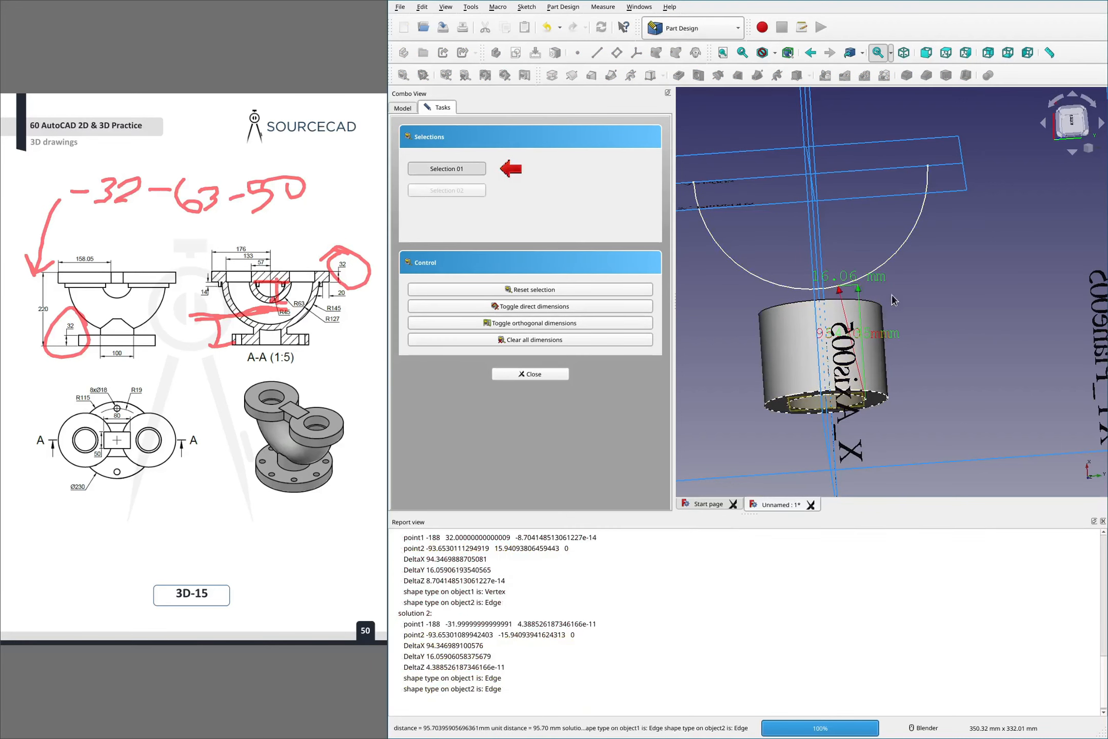
pyautogui.scroll(2, 892, 292)
pyautogui.moveTo(899, 278)
pyautogui.mouseDown(button='middle')
pyautogui.moveTo(902, 314)
pyautogui.moveTo(903, 303)
pyautogui.mouseUp(button='middle')
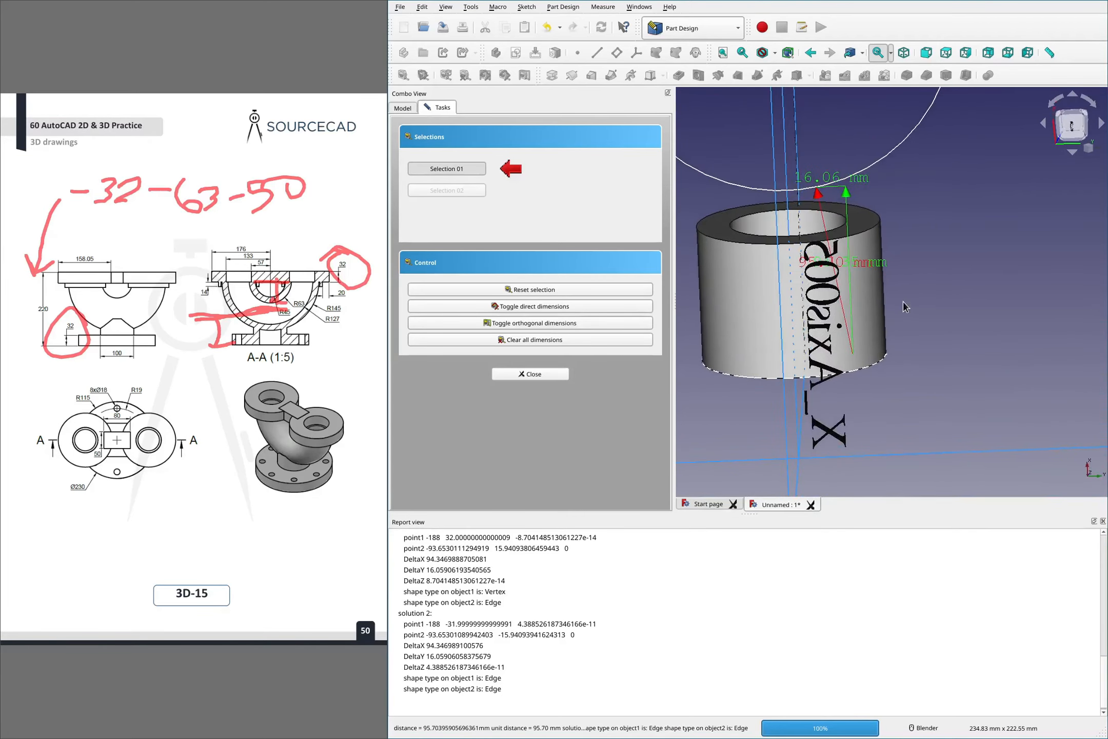
pyautogui.scroll(-2, 903, 301)
pyautogui.scroll(2, 909, 261)
pyautogui.scroll(5, 837, 303)
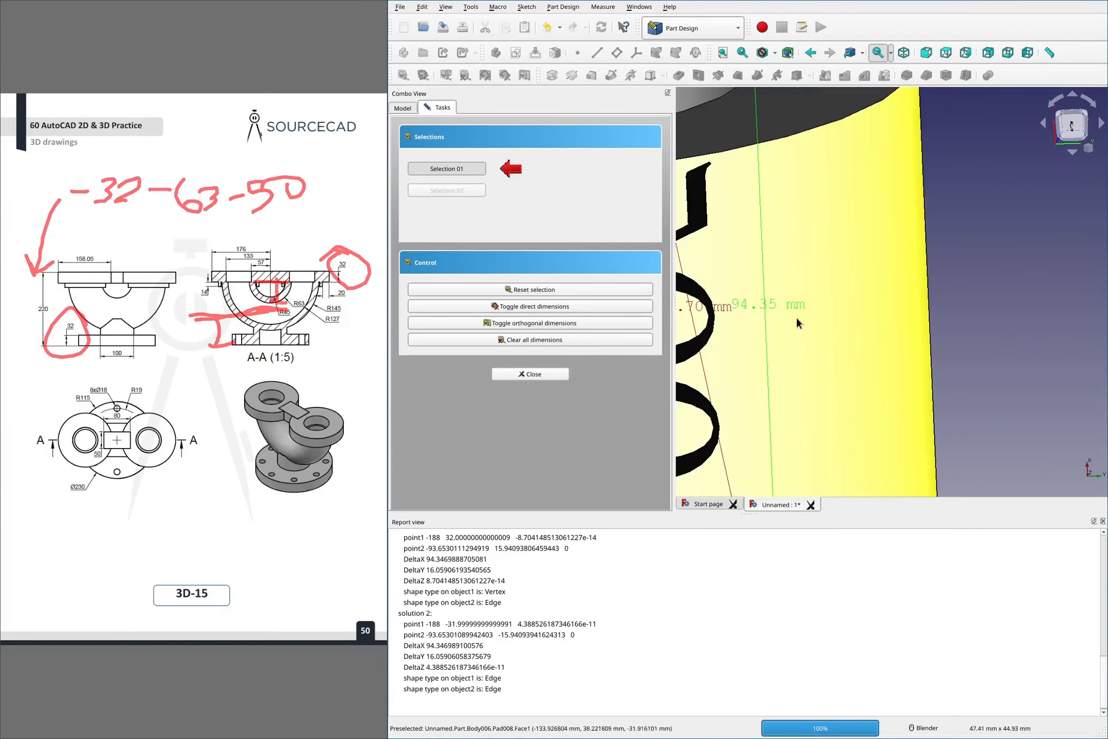
pyautogui.scroll(-4, 862, 288)
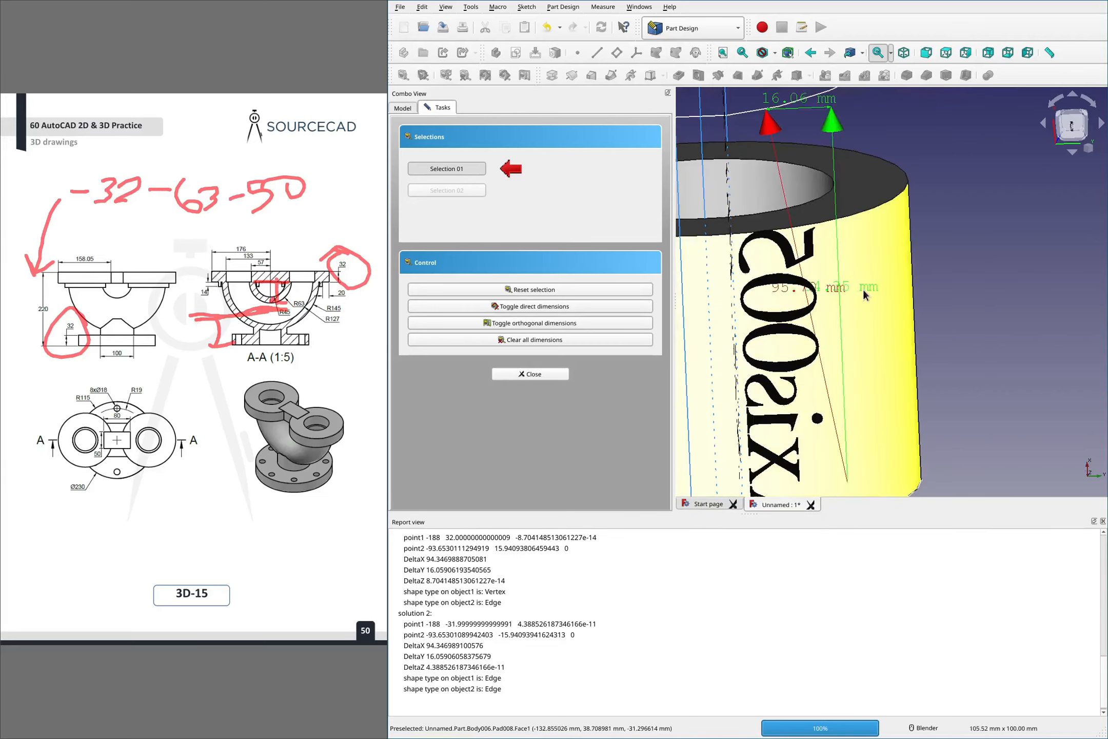
# Measure the distance from the plane at the neck's lower end to the semicircular path, and clear all dimensions
pyautogui.moveTo(885, 253); pyautogui.dragTo(580, 195, button='middle')
pyautogui.click(480, 169)
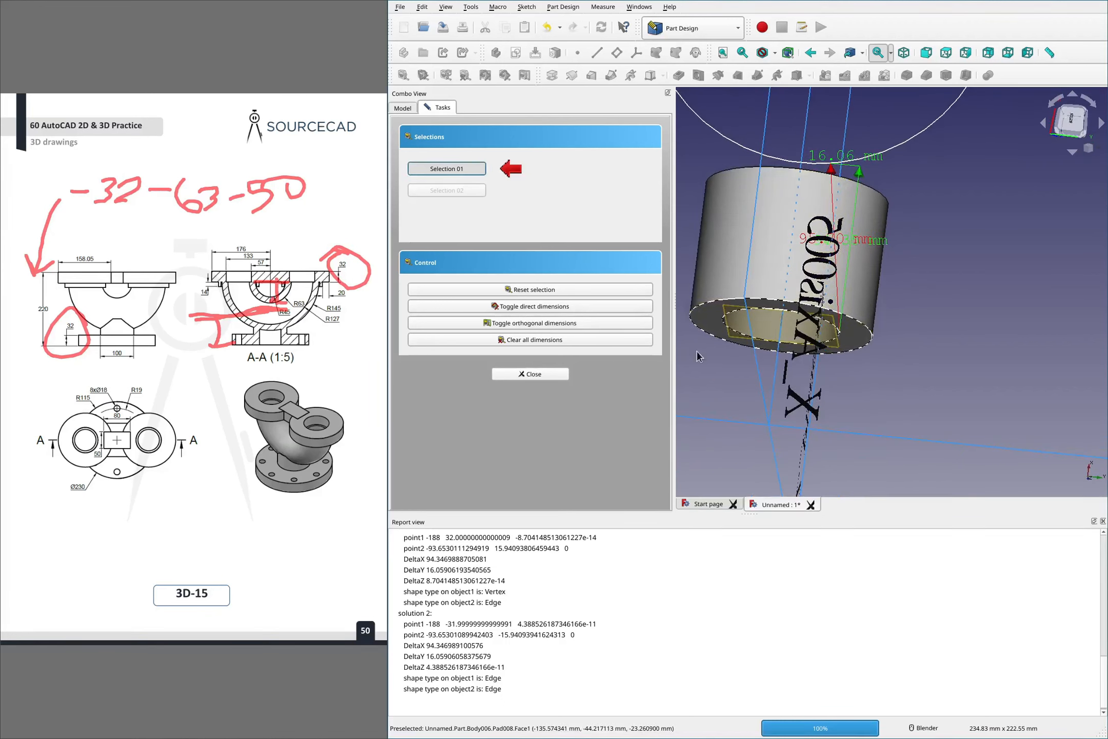
pyautogui.click(732, 331)
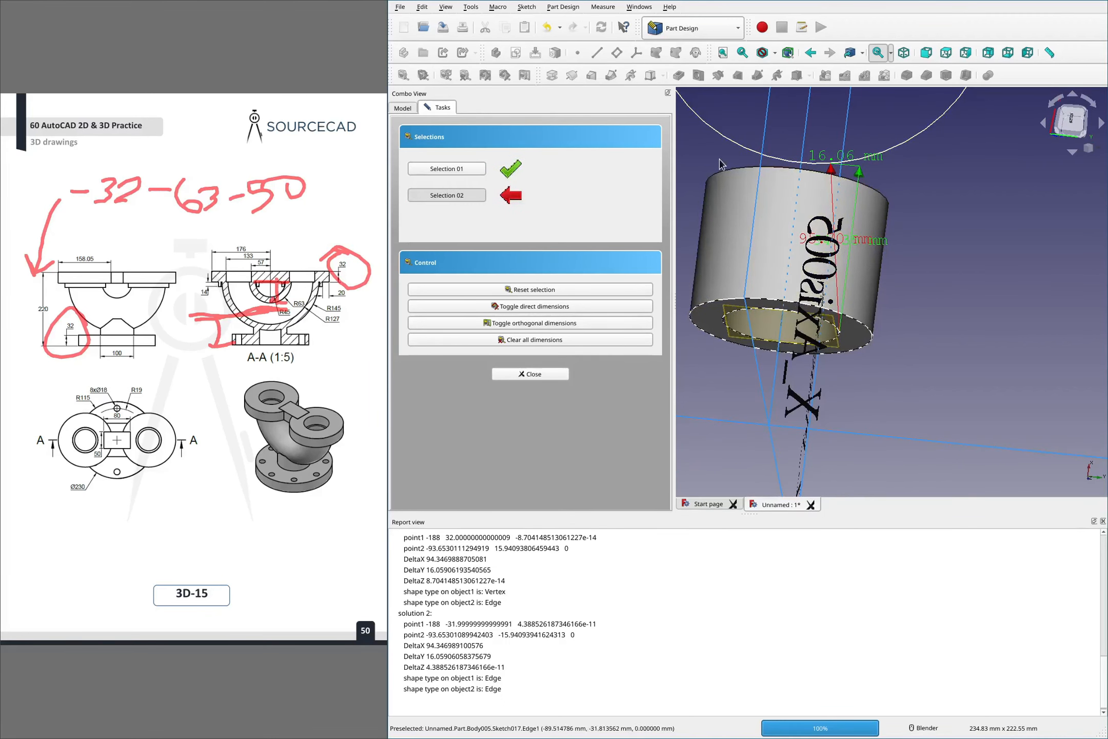
pyautogui.click(744, 153)
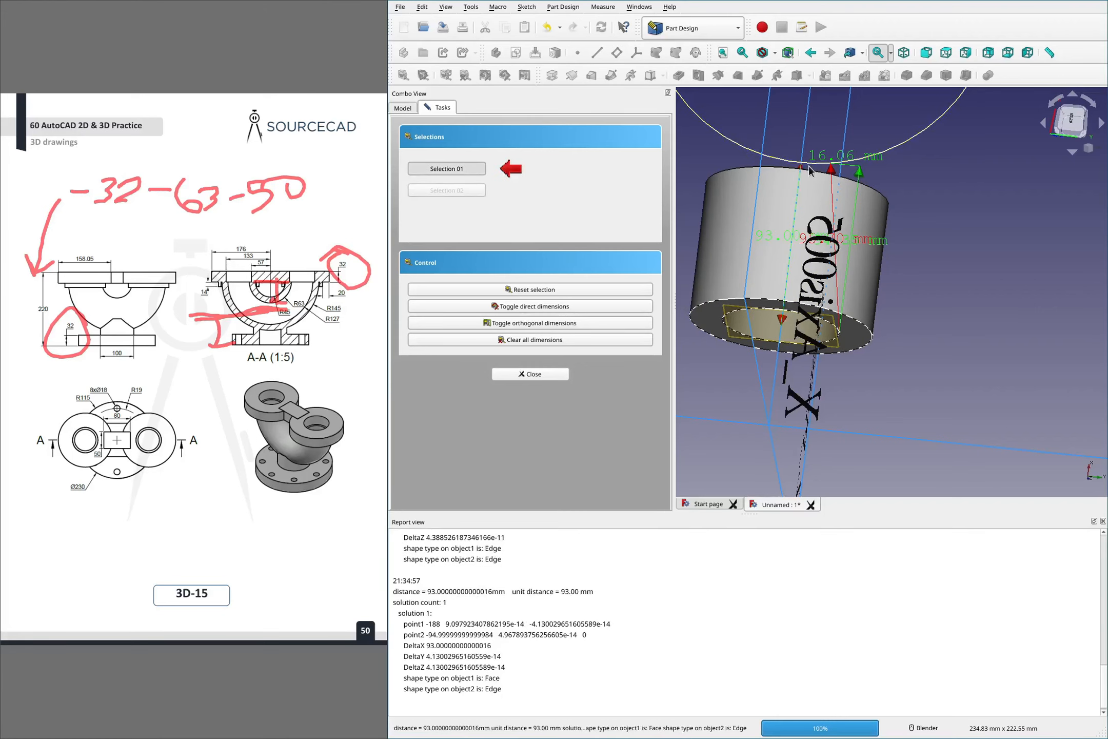
pyautogui.moveTo(821, 170); pyautogui.dragTo(832, 218, button='middle')
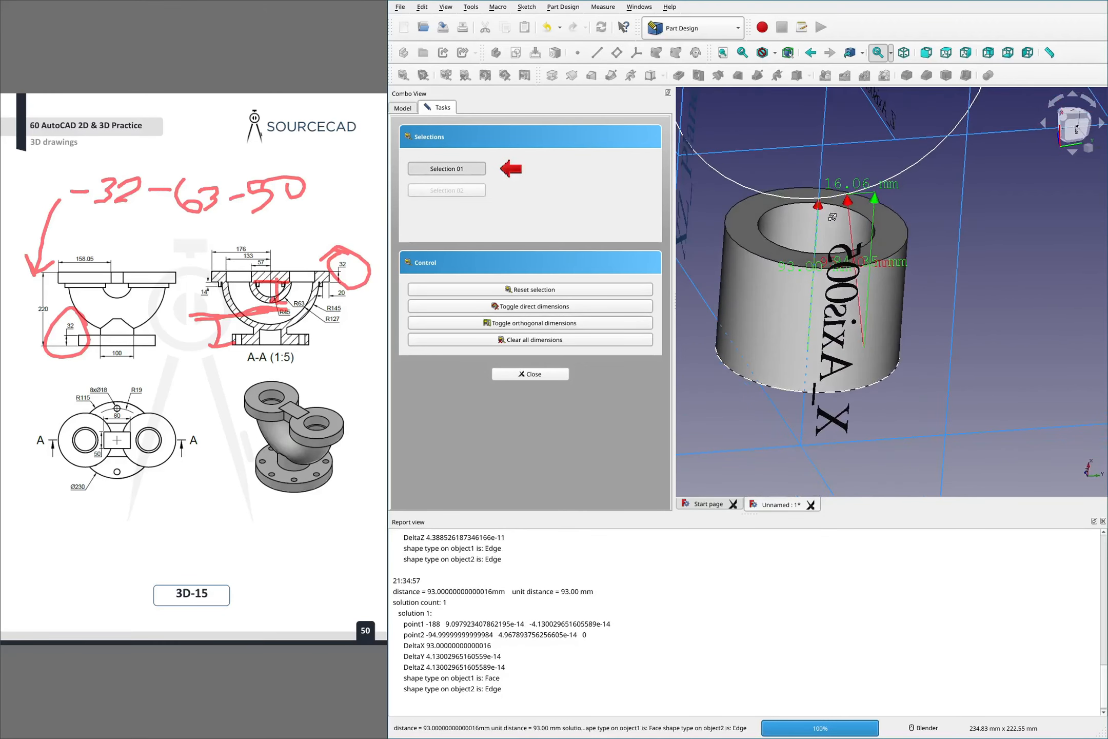
pyautogui.click(532, 340)
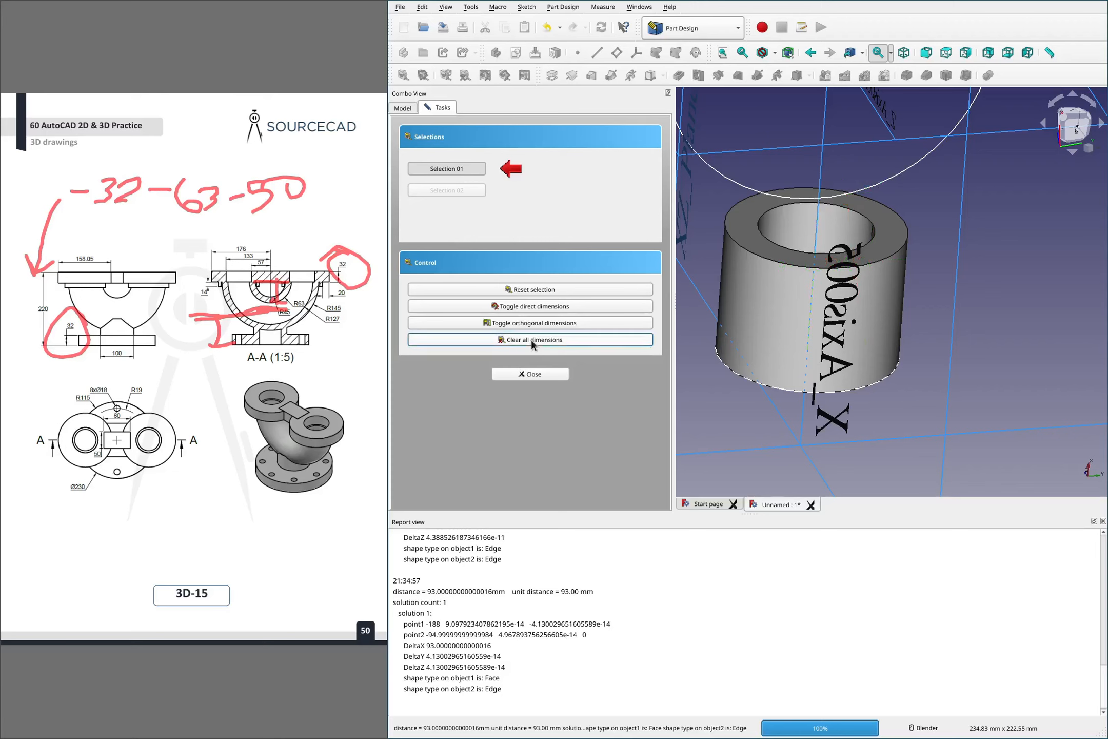
pyautogui.click(528, 374)
# Set the neck pad's length to 93 mm and show the curved pipe solid Pad007 again
pyautogui.doubleClick(453, 296)
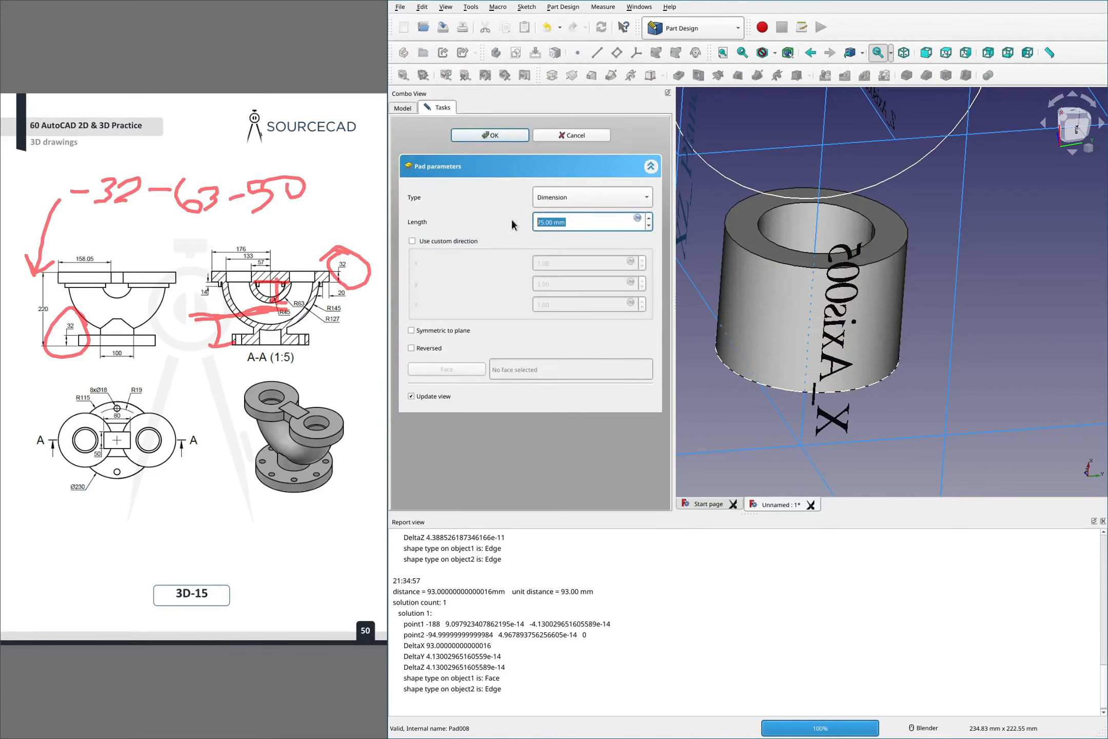
pyautogui.write('93')
pyautogui.click(500, 131)
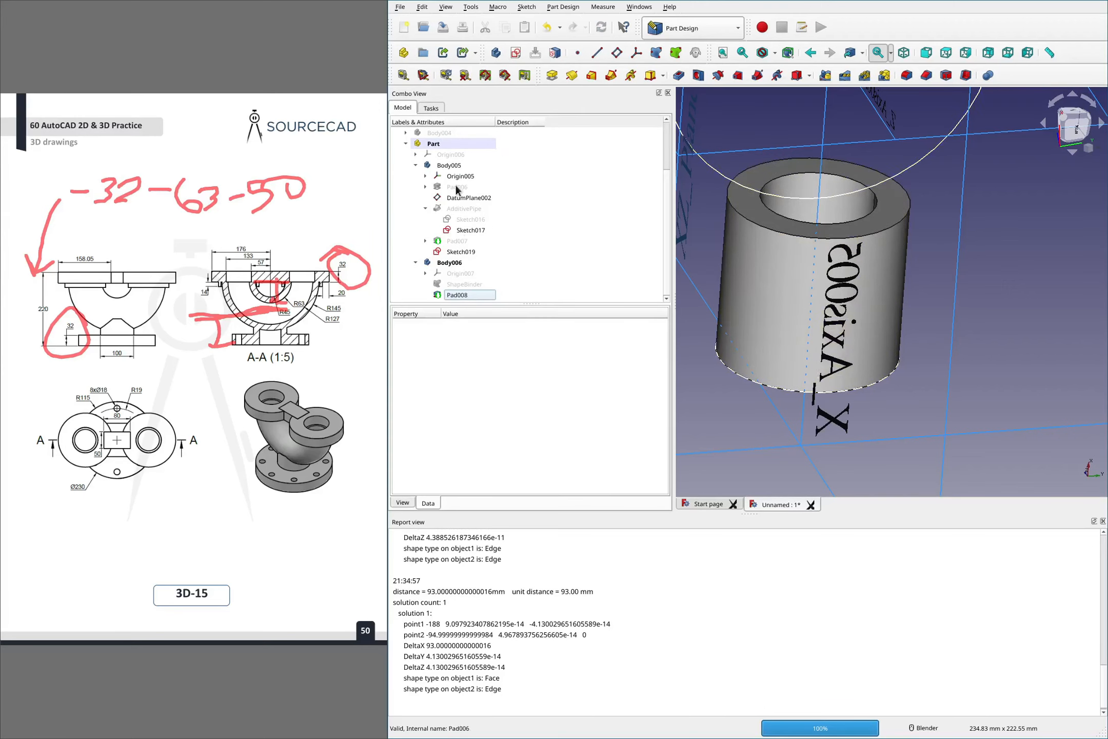
pyautogui.click(454, 241)
pyautogui.press('space')
pyautogui.click(1093, 343)
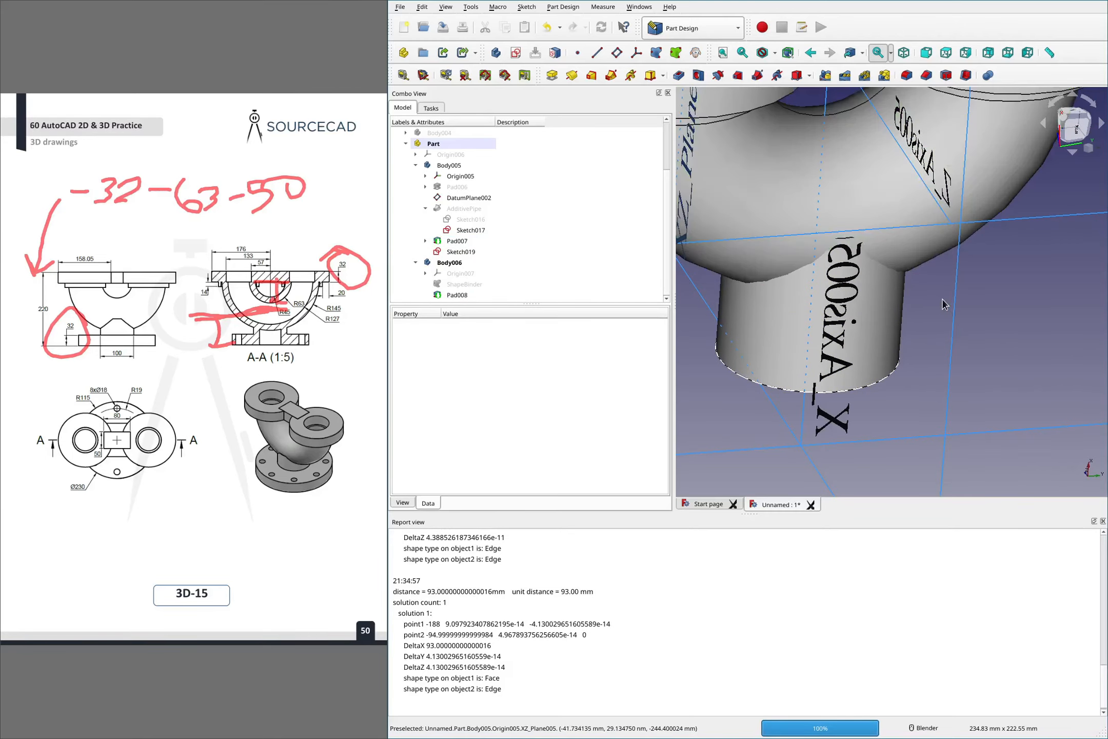
pyautogui.scroll(-2, 944, 300)
pyautogui.moveTo(840, 294); pyautogui.dragTo(844, 233, button='middle')
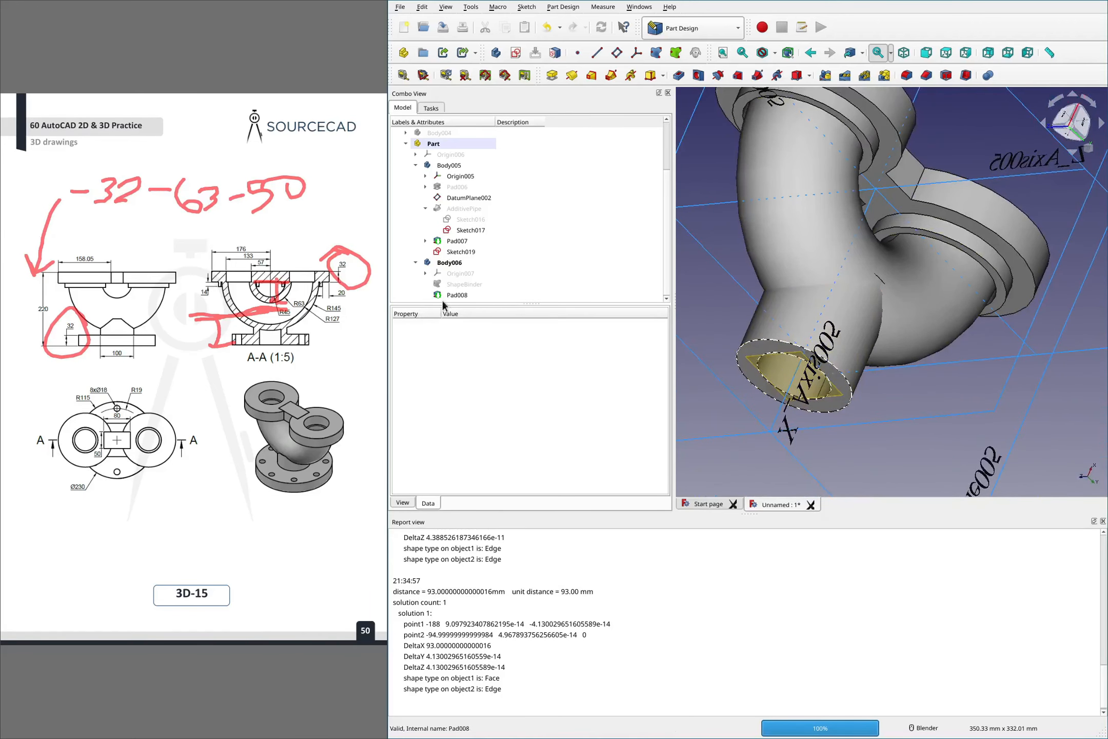
# Make the curved pipe's body, Body005, the active body
pyautogui.click(446, 262)
pyautogui.keyDown('shift'); pyautogui.click(450, 164); pyautogui.keyUp('shift')
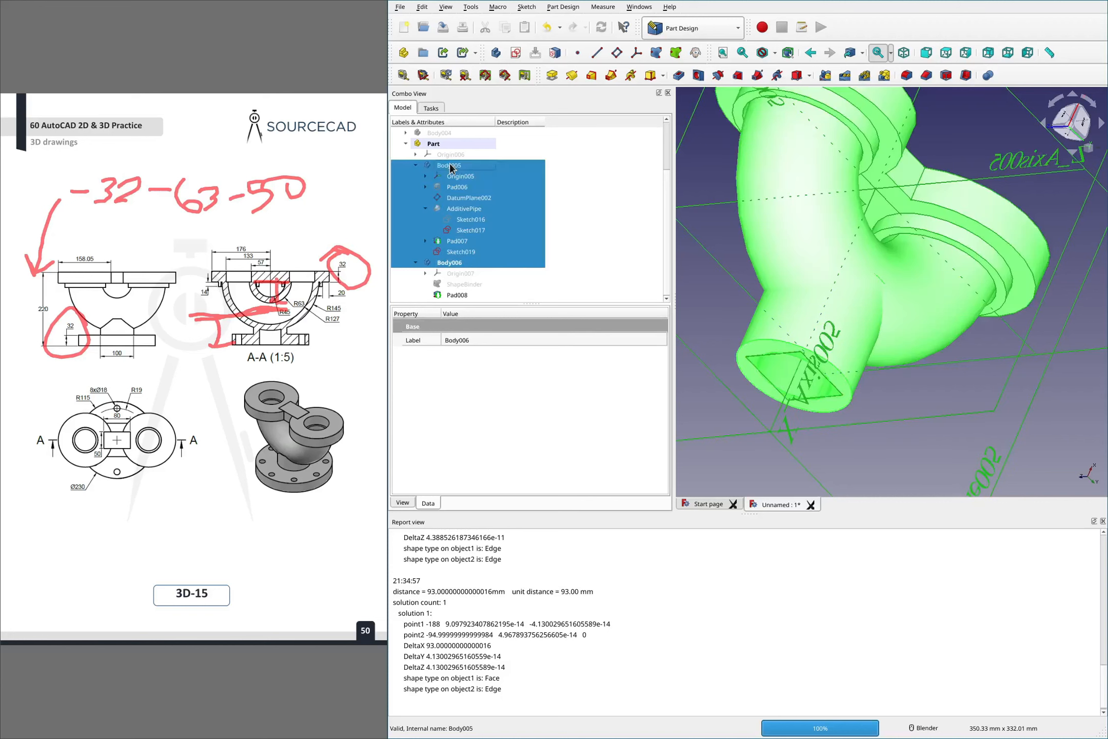
pyautogui.click(491, 195)
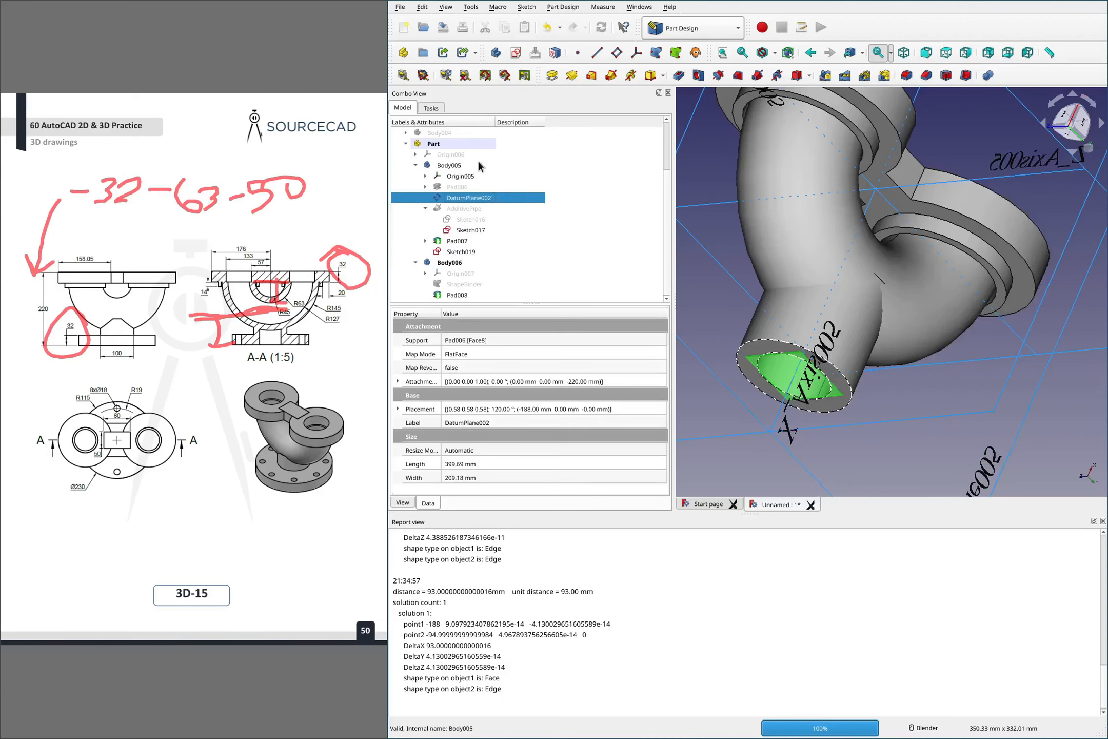
pyautogui.rightClick(445, 163)
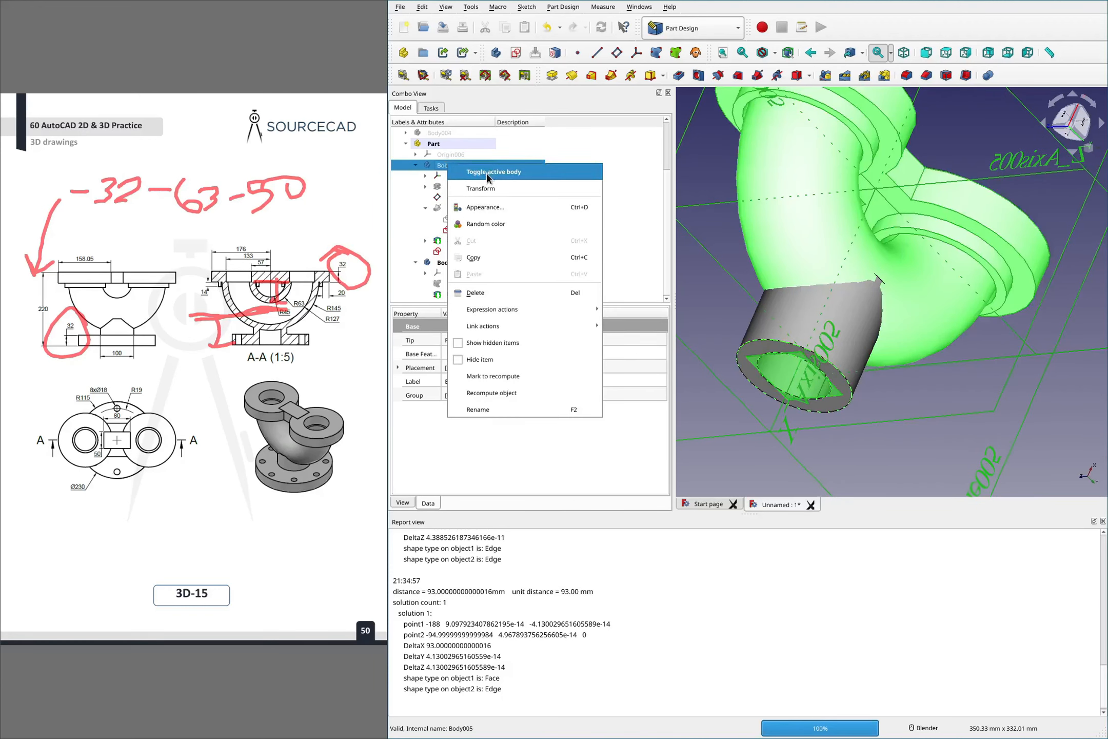
pyautogui.click(487, 174)
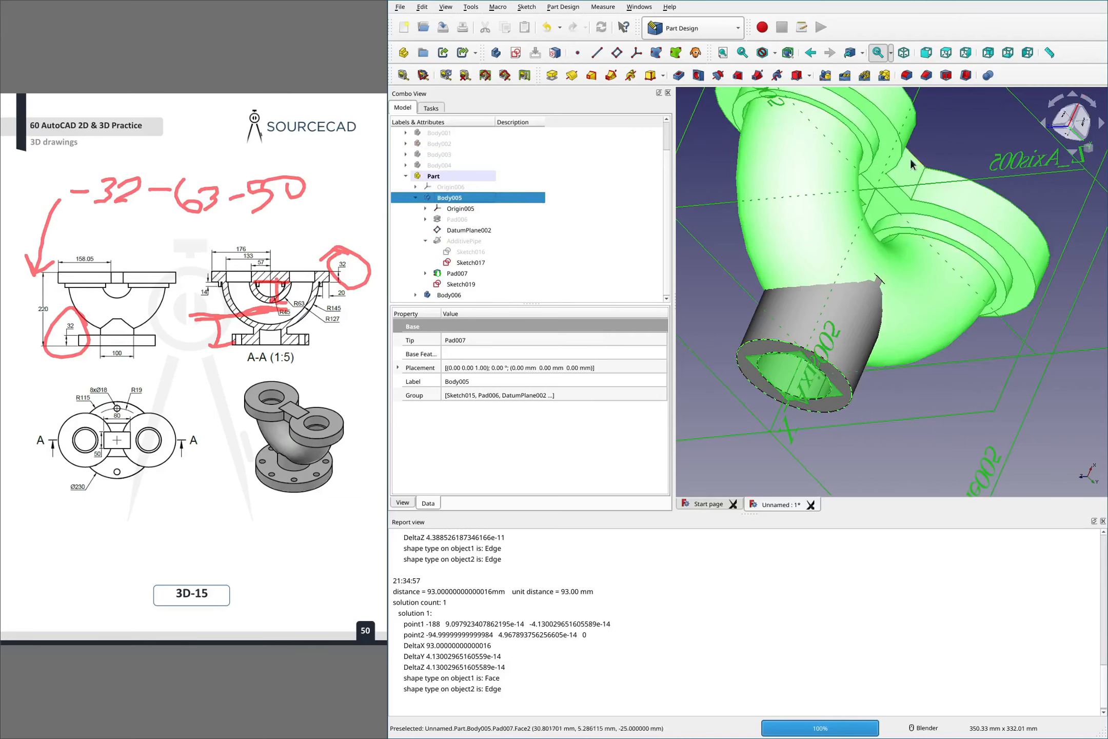
# Fuse the neck body Body006 into Body005 with a Boolean operation
pyautogui.click(988, 76)
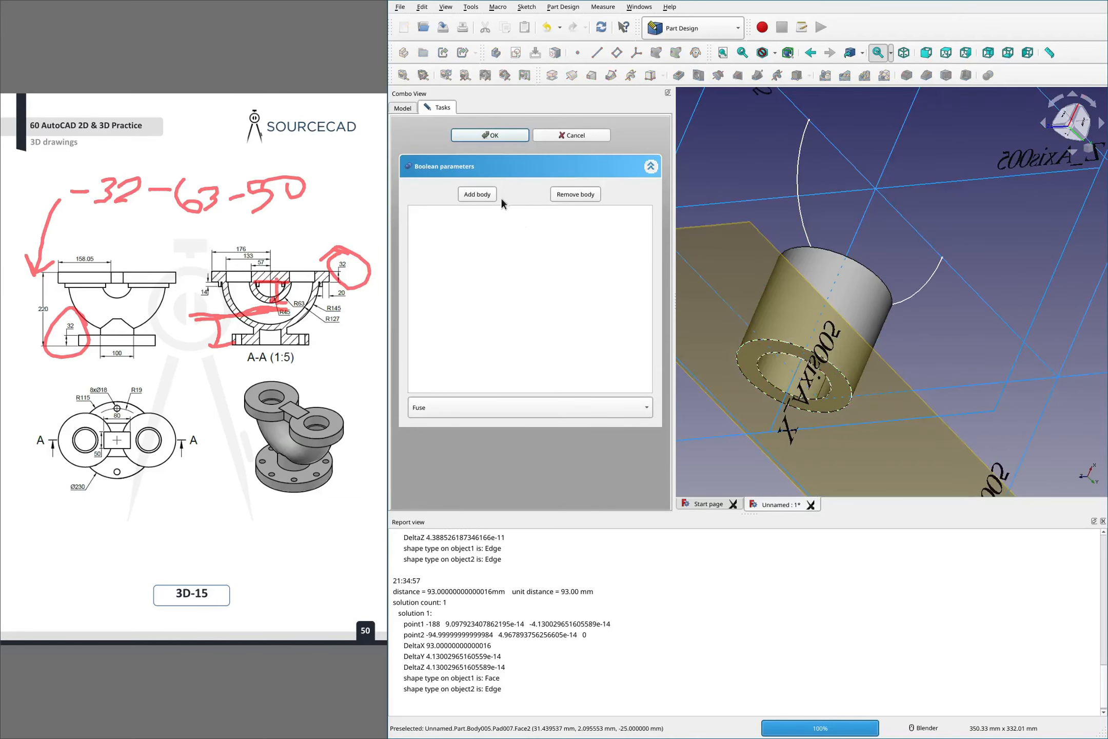
pyautogui.click(466, 192)
pyautogui.click(853, 287)
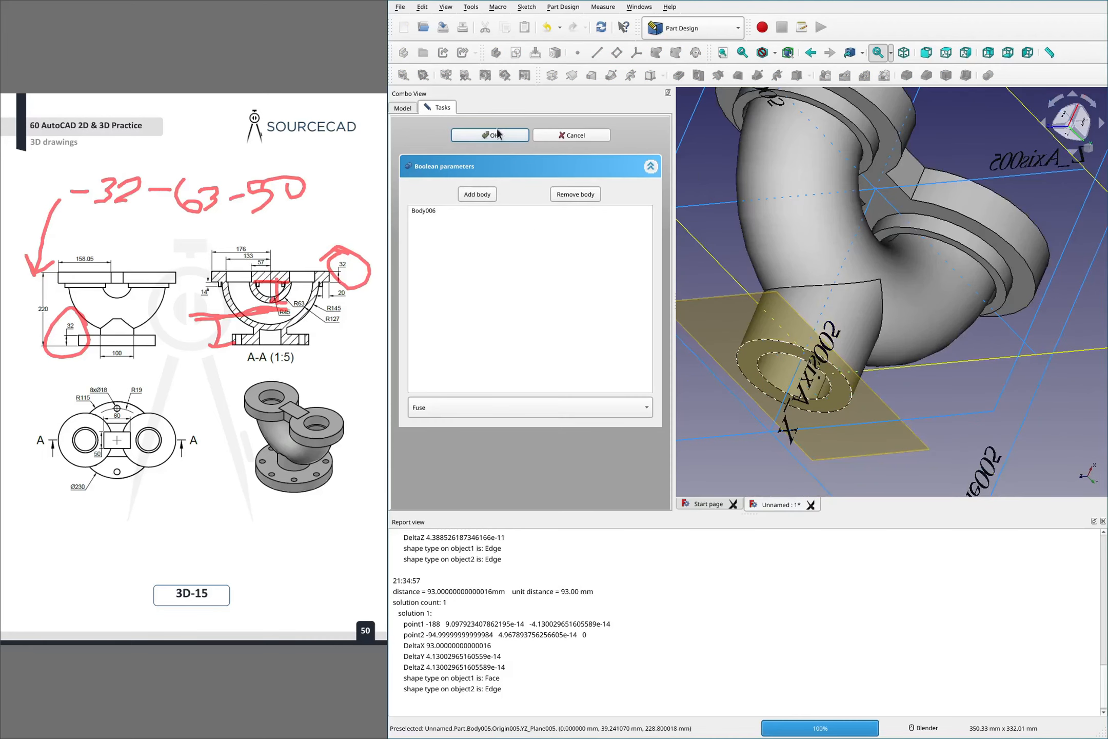
pyautogui.press('Return')
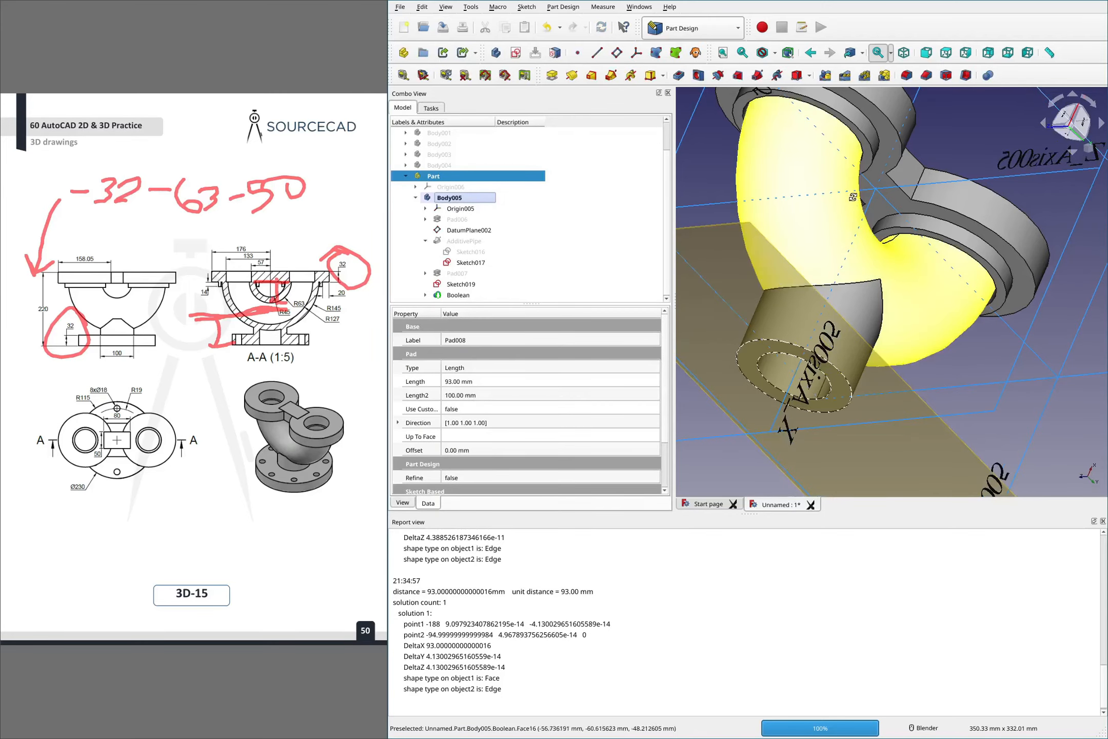
# Clip the model along Z at offset 0 and examine the section where the neck meets the curved pipe
pyautogui.moveTo(846, 267); pyautogui.dragTo(863, 335, button='middle')
pyautogui.press('0')
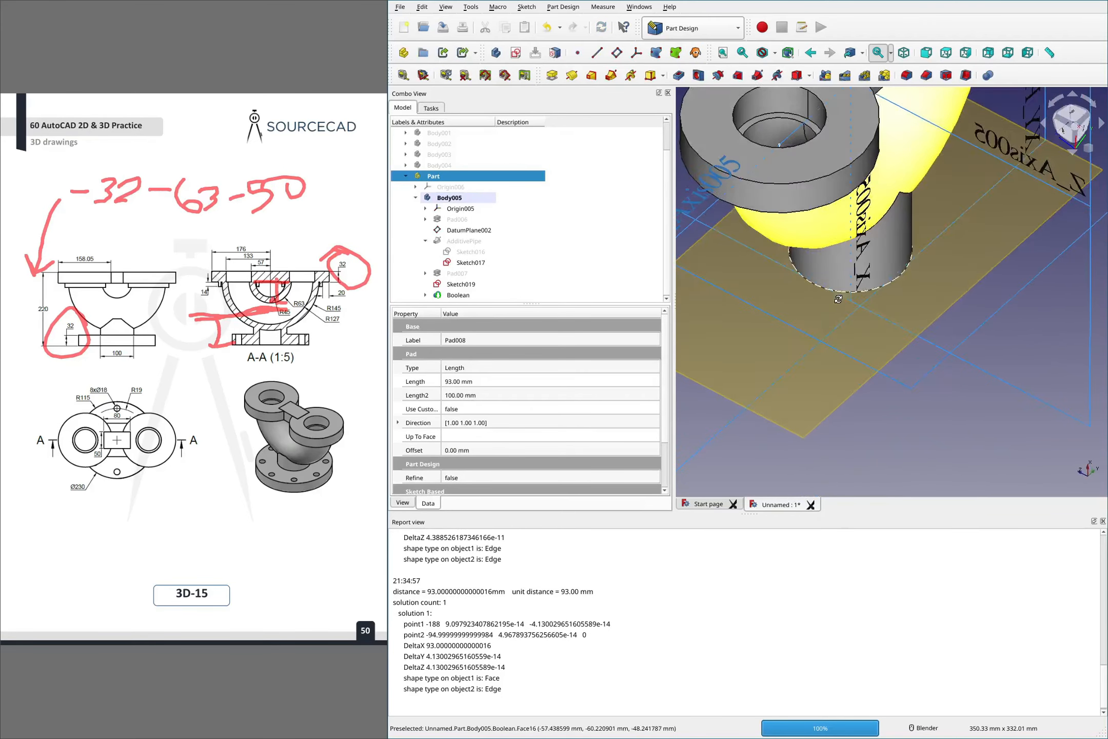
pyautogui.click(446, 7)
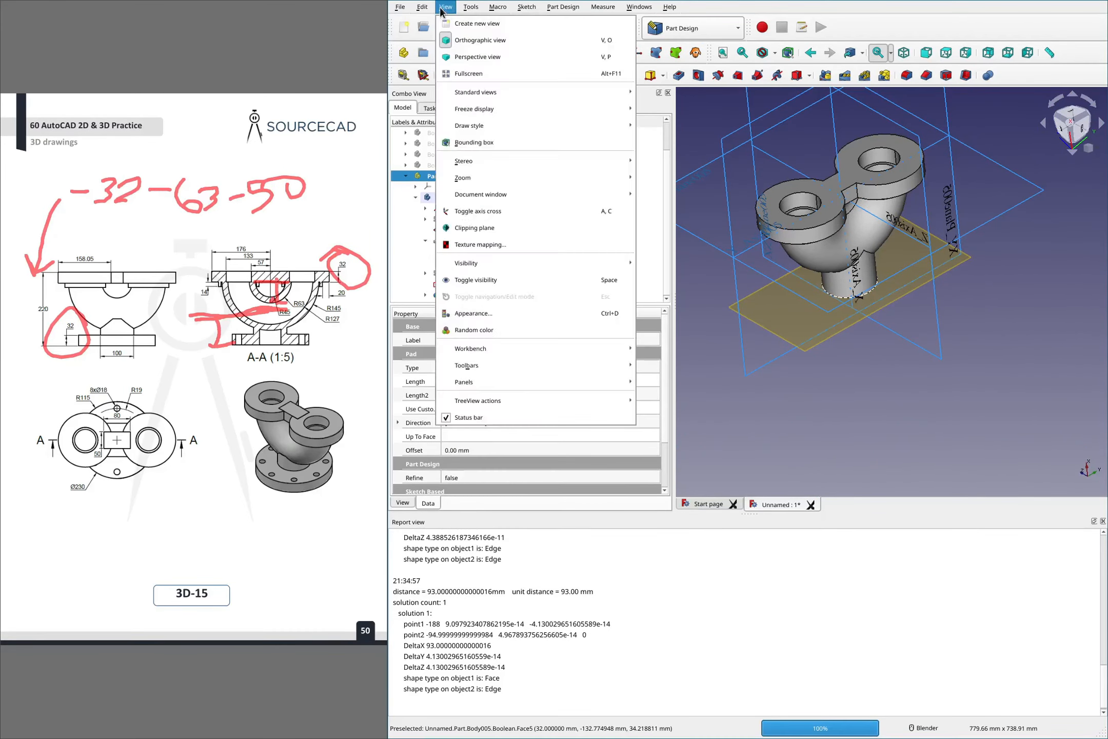
pyautogui.moveTo(464, 380)
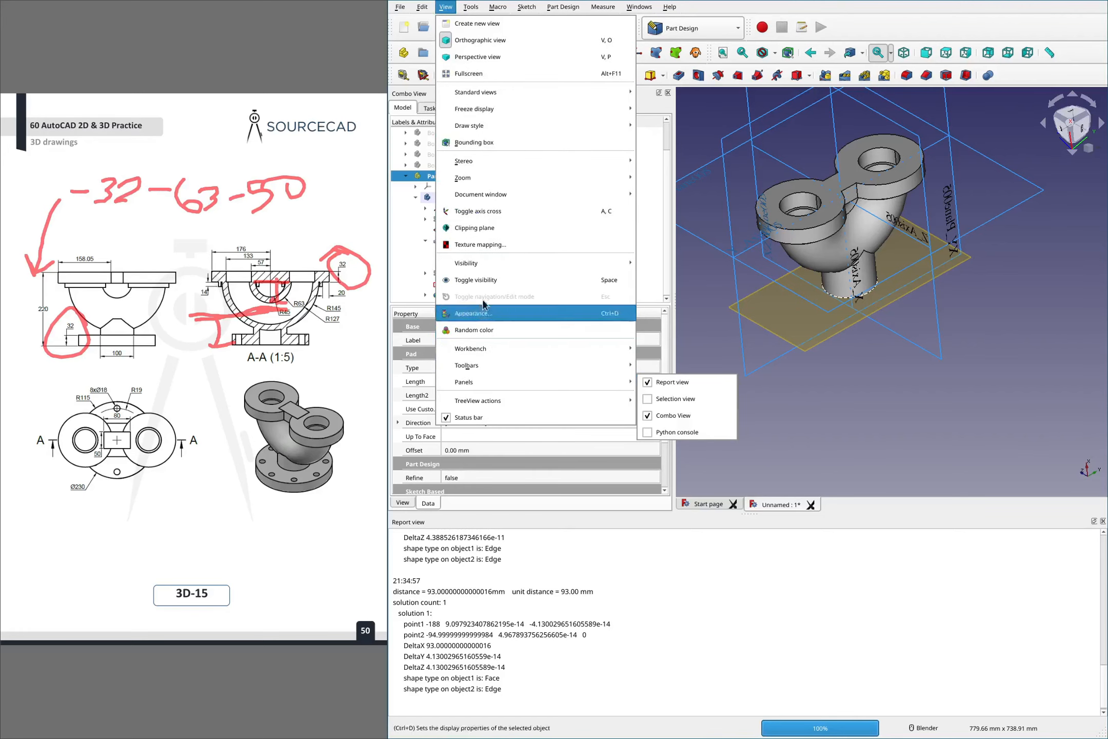
pyautogui.click(494, 235)
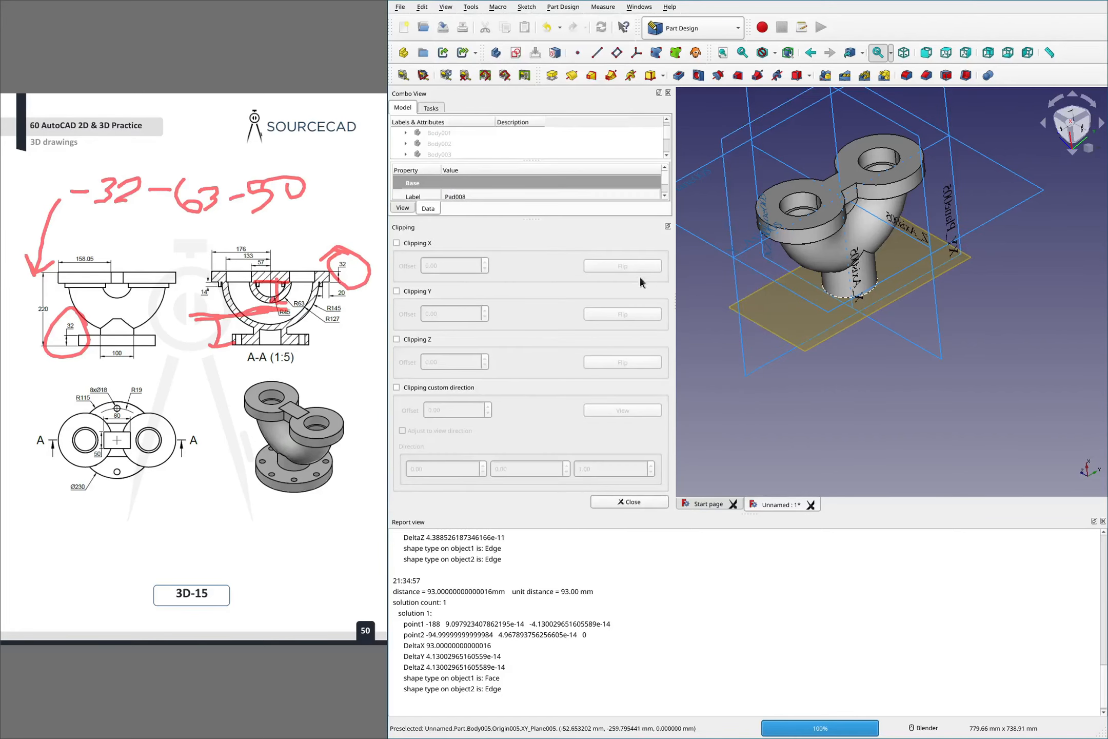
pyautogui.click(406, 339)
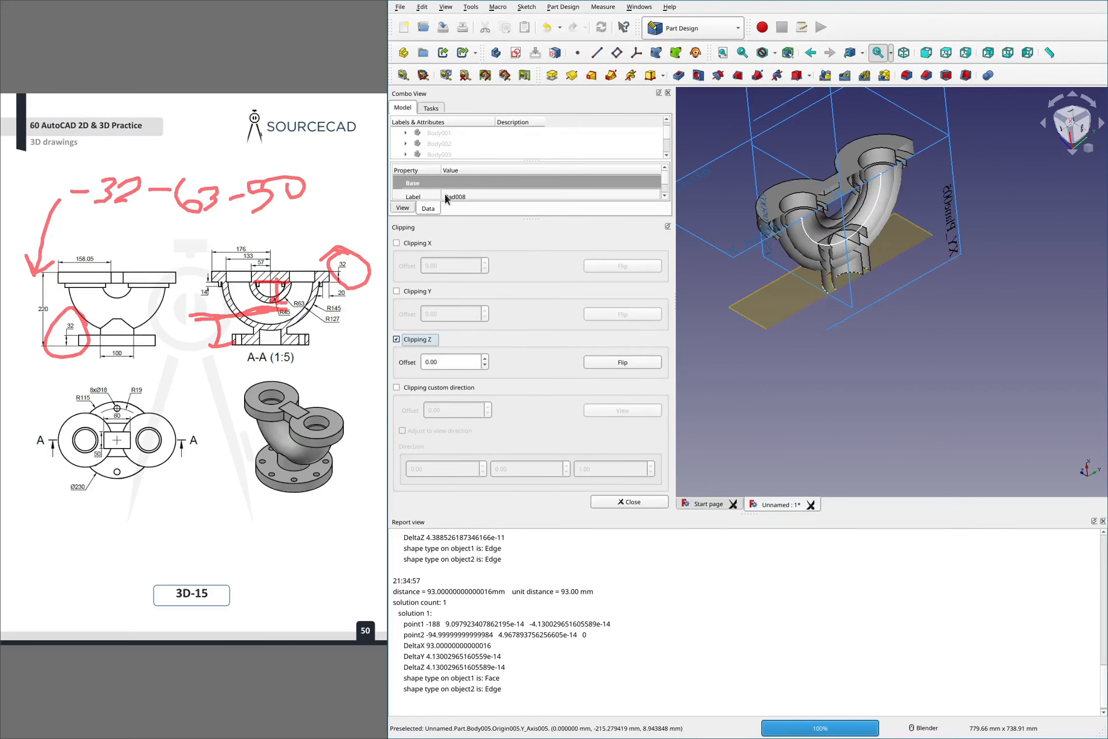
pyautogui.scroll(3, 865, 246)
pyautogui.moveTo(864, 246); pyautogui.dragTo(822, 210, button='middle')
pyautogui.scroll(-3, 892, 236)
pyautogui.scroll(5, 899, 236)
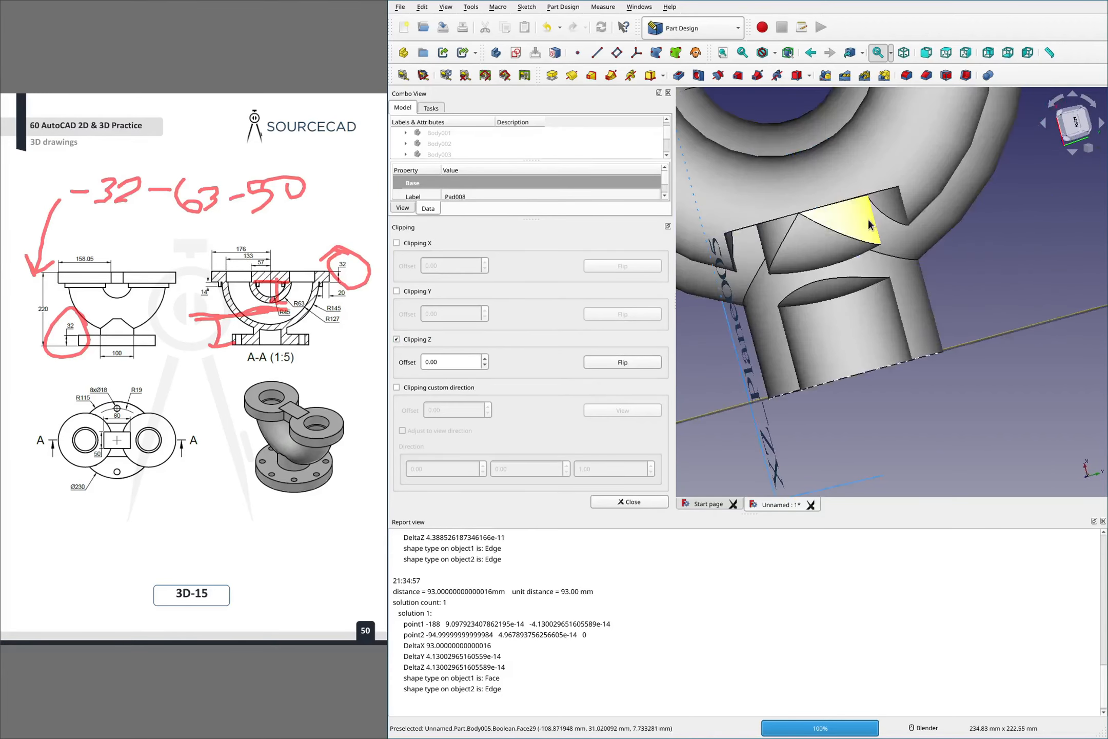
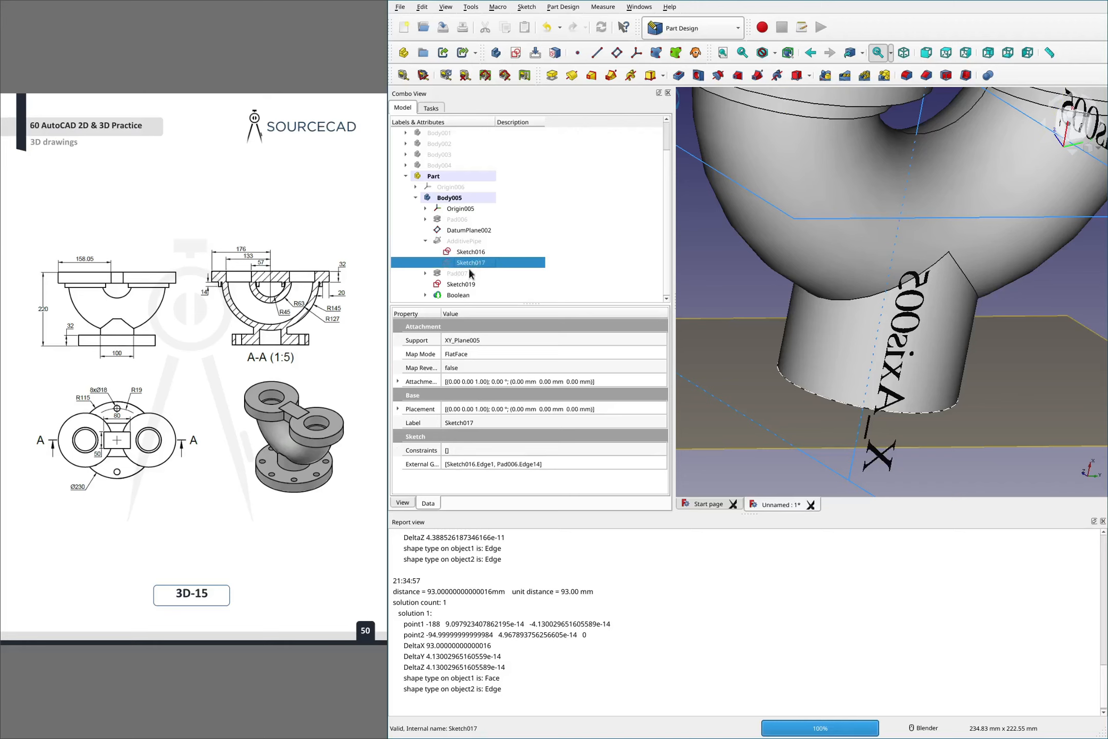
# Hide the Boolean solid and create a shape binder from the inner circle of the pipe profile sketch, Sketch016
pyautogui.click(458, 294)
pyautogui.press('space')
pyautogui.scroll(-2, 769, 251)
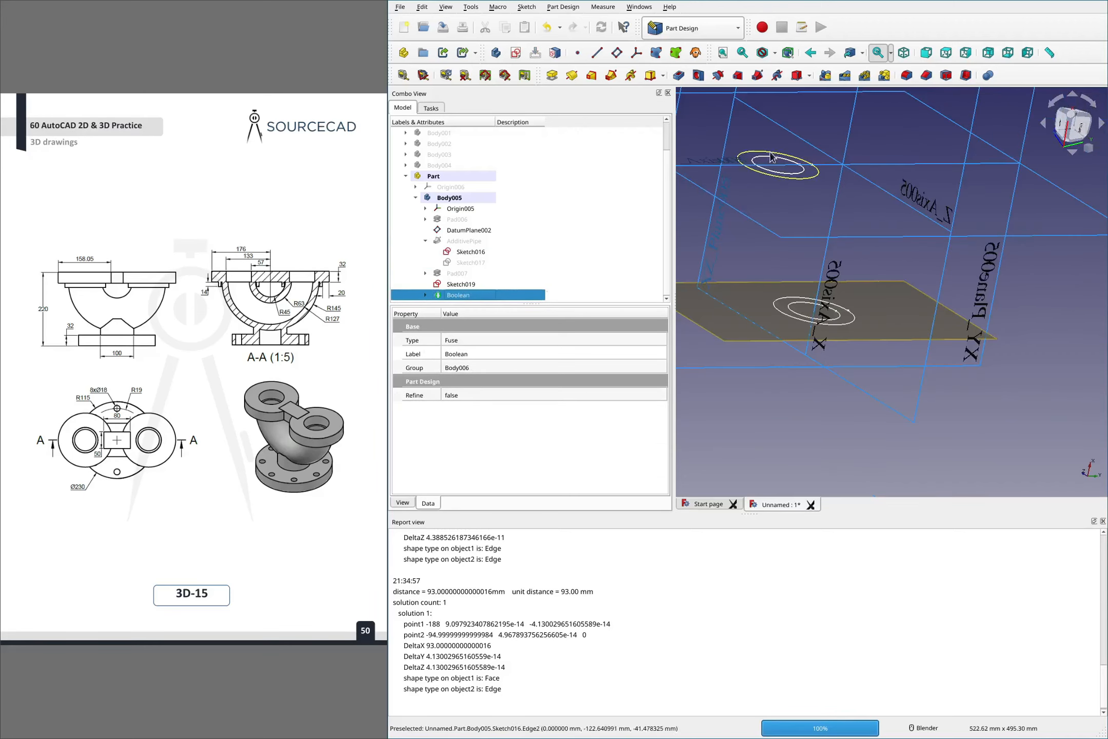
pyautogui.scroll(-2, 769, 159)
pyautogui.click(452, 241)
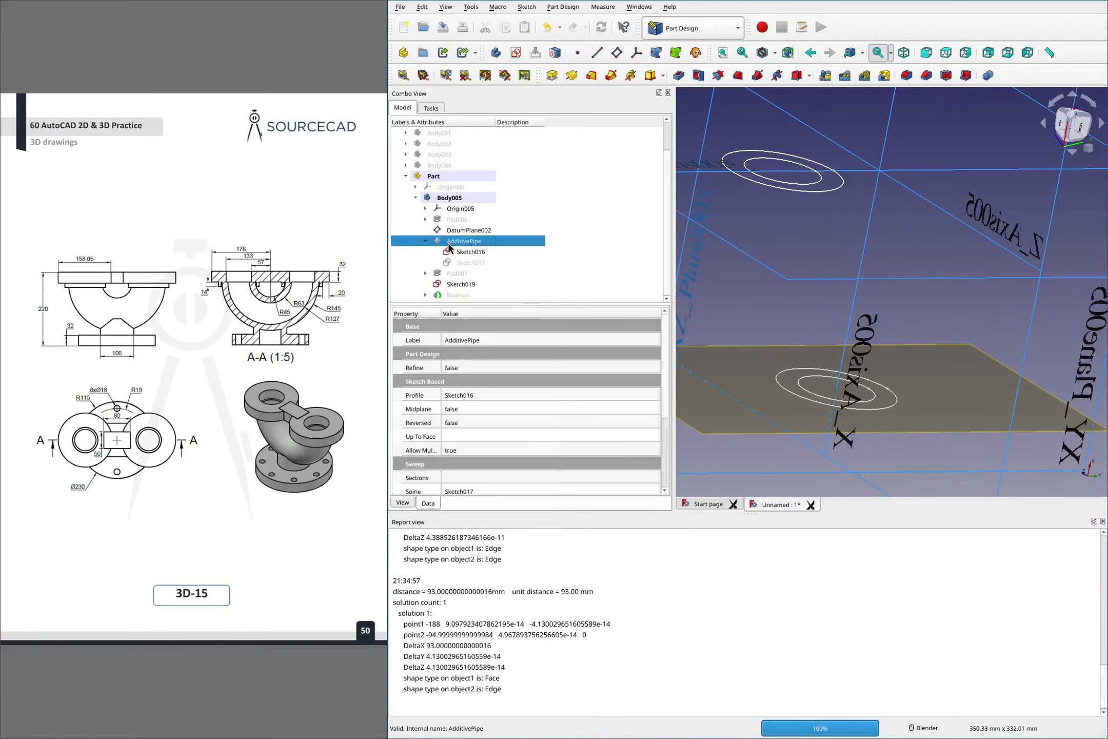
pyautogui.click(474, 252)
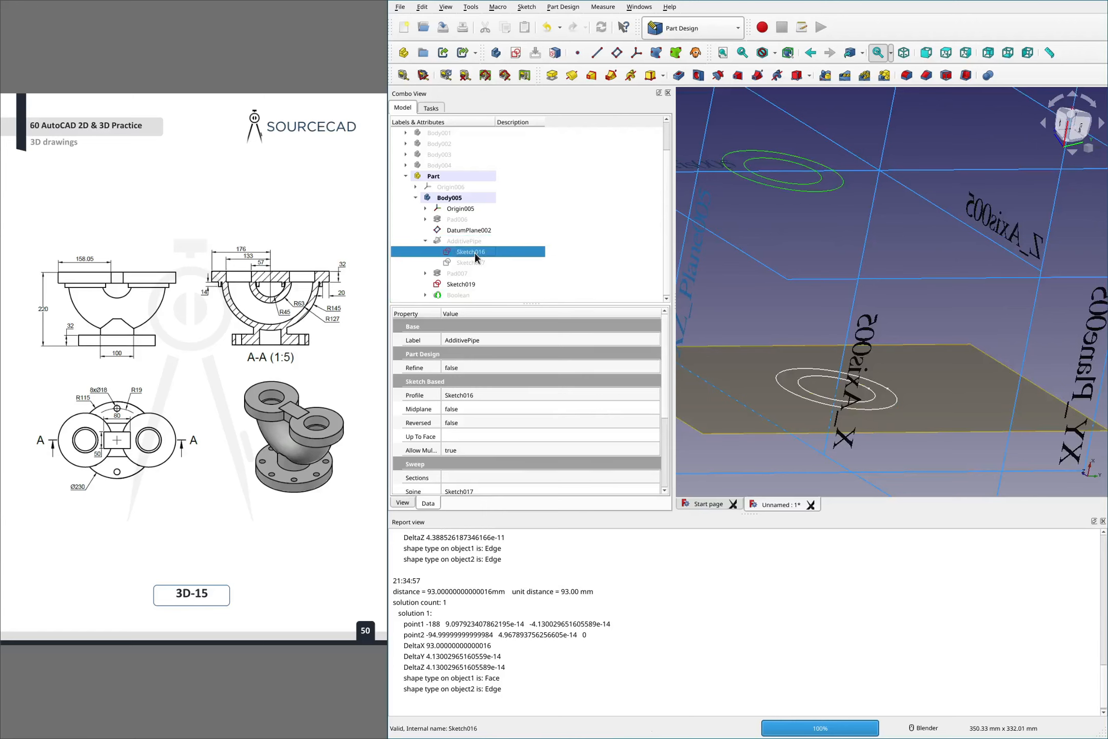
pyautogui.click(785, 198)
pyautogui.click(789, 183)
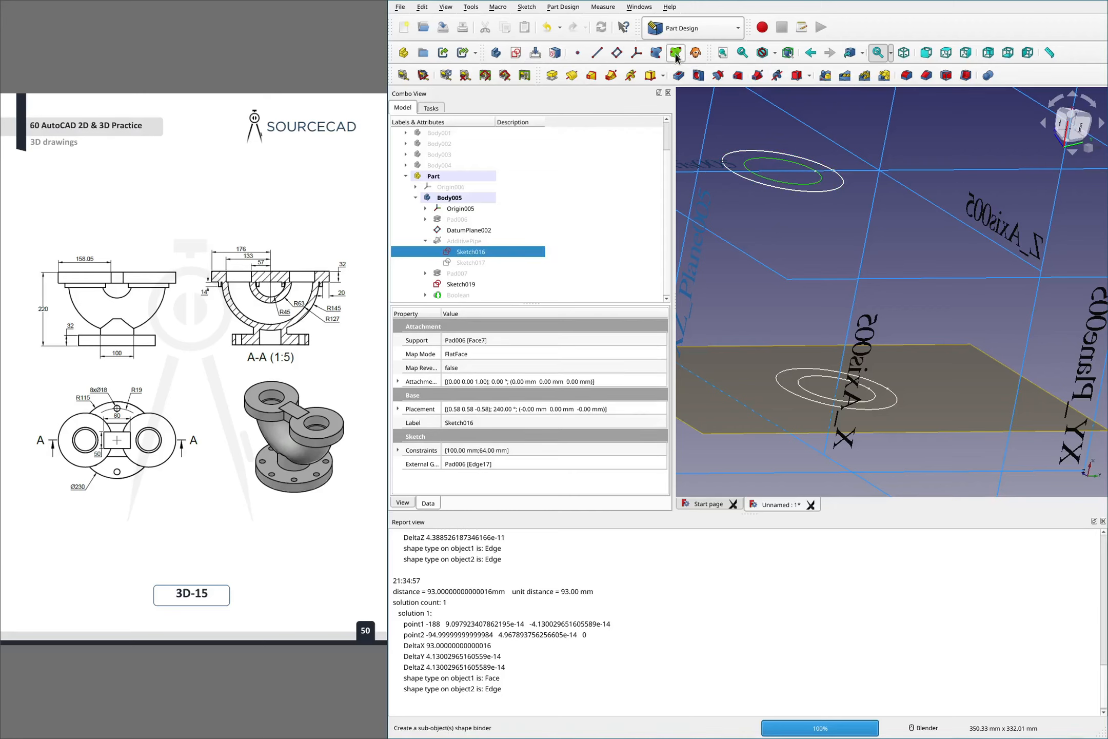
pyautogui.click(657, 53)
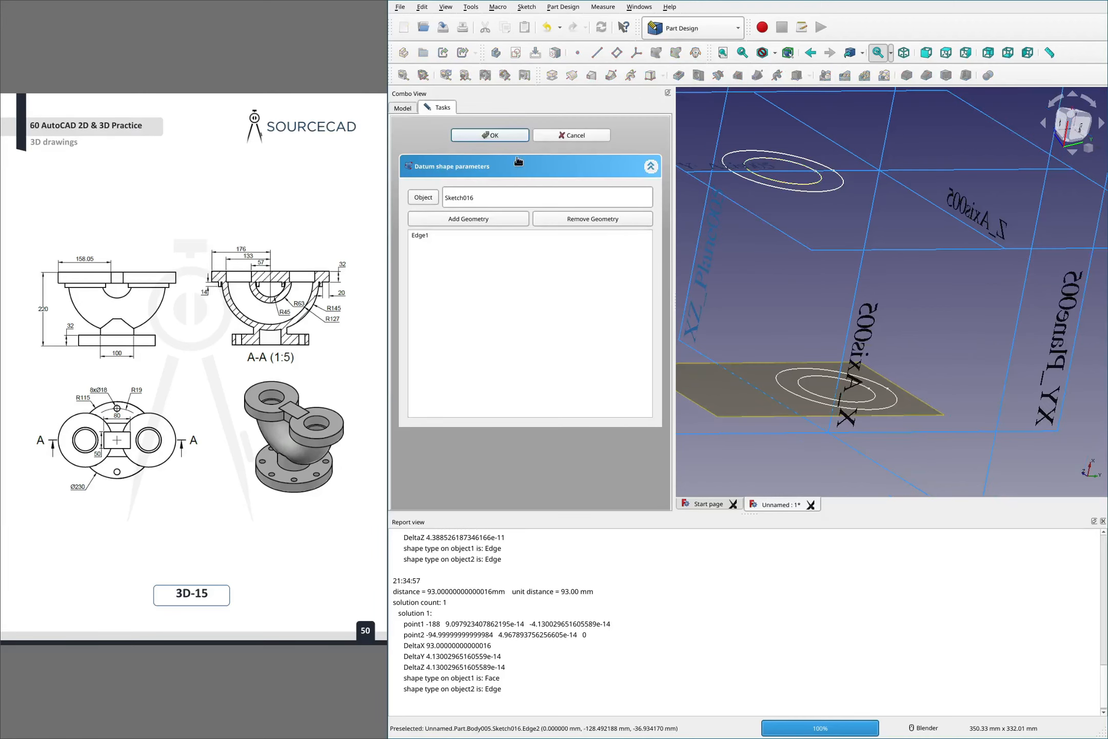
pyautogui.click(503, 132)
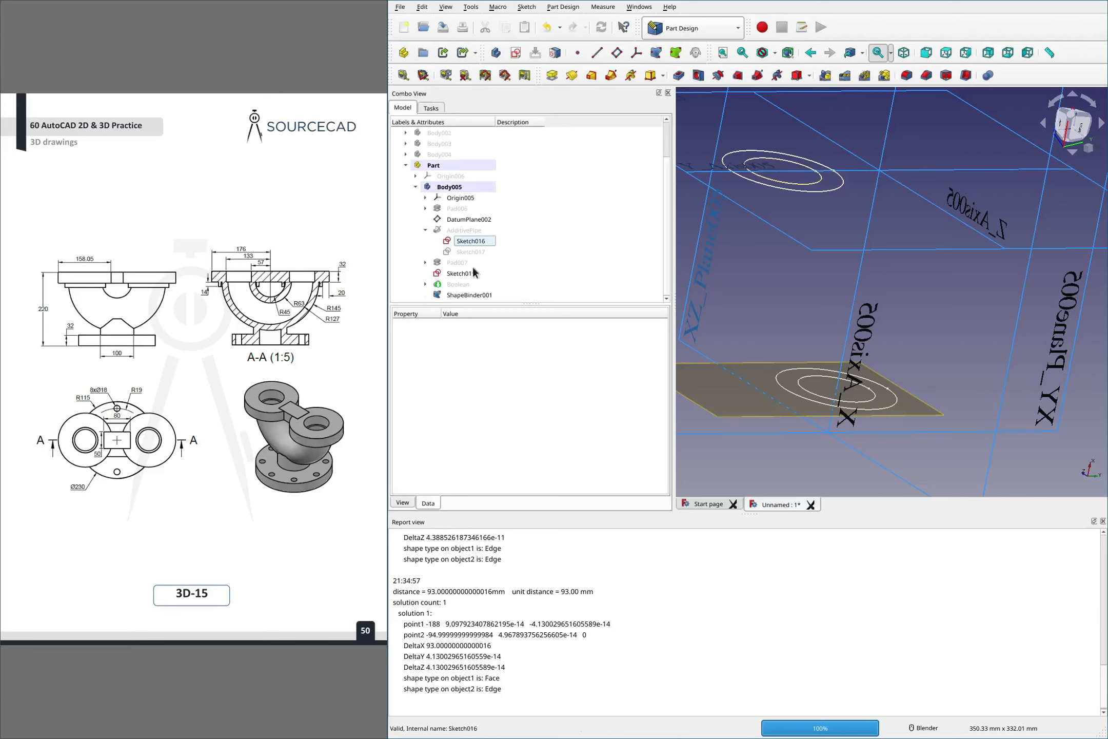
pyautogui.click(461, 294)
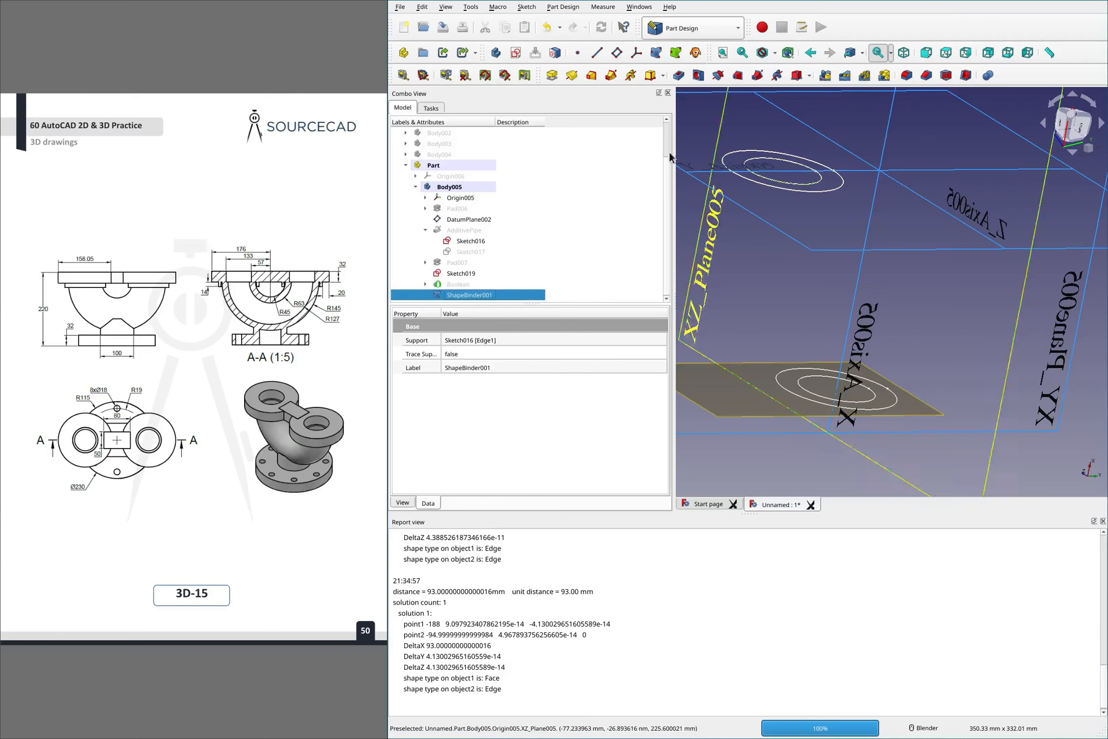
# Show the semicircular path sketch, Sketch017, and the fused Boolean solid
pyautogui.click(471, 252)
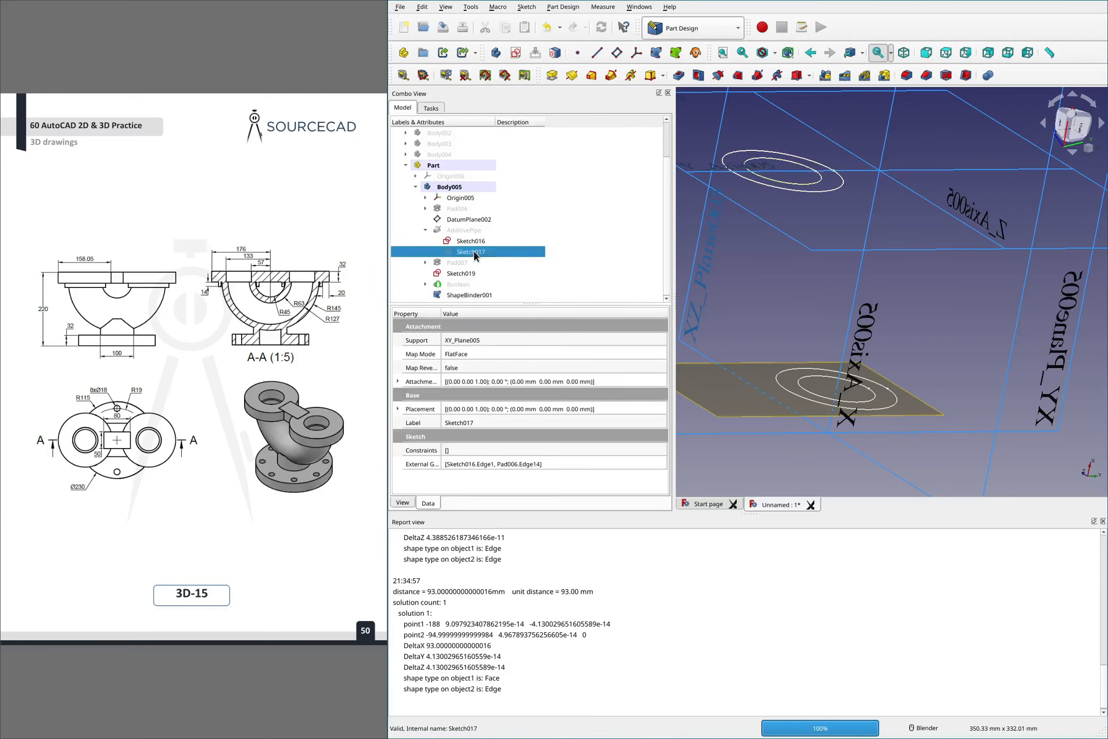
pyautogui.press('space')
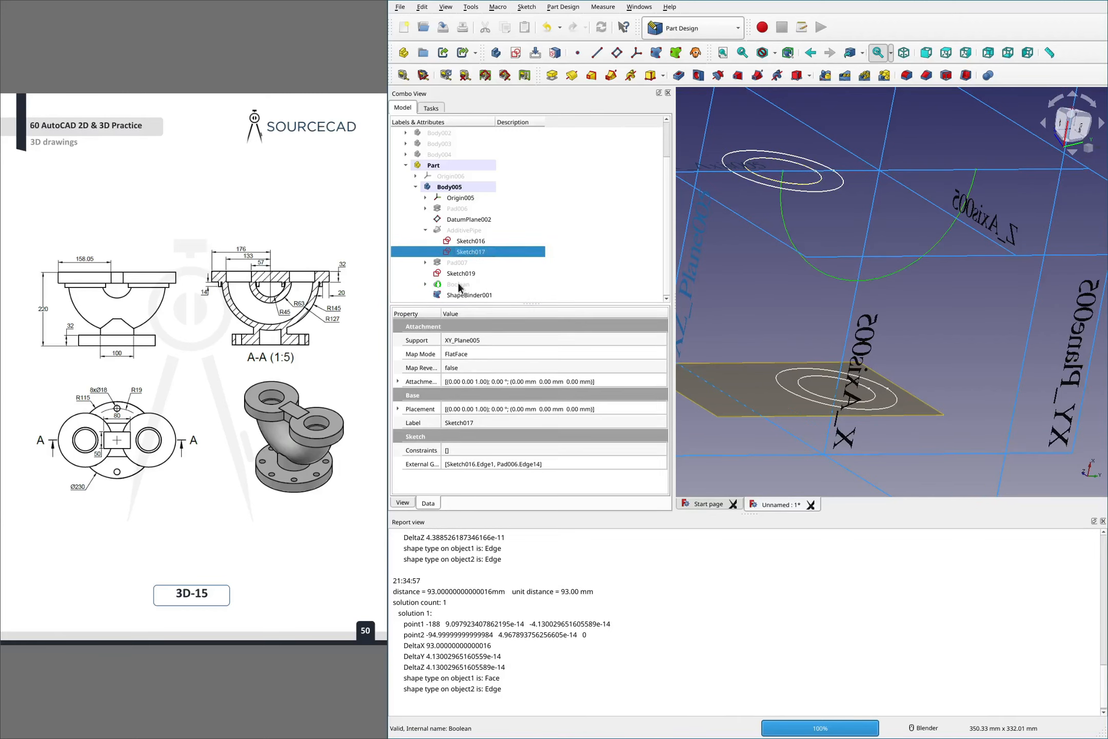
pyautogui.click(461, 285)
pyautogui.press('space')
# Try to cut a subtractive pipe using ShapeBinder001 as the profile and Sketch017 as the path
pyautogui.click(466, 295)
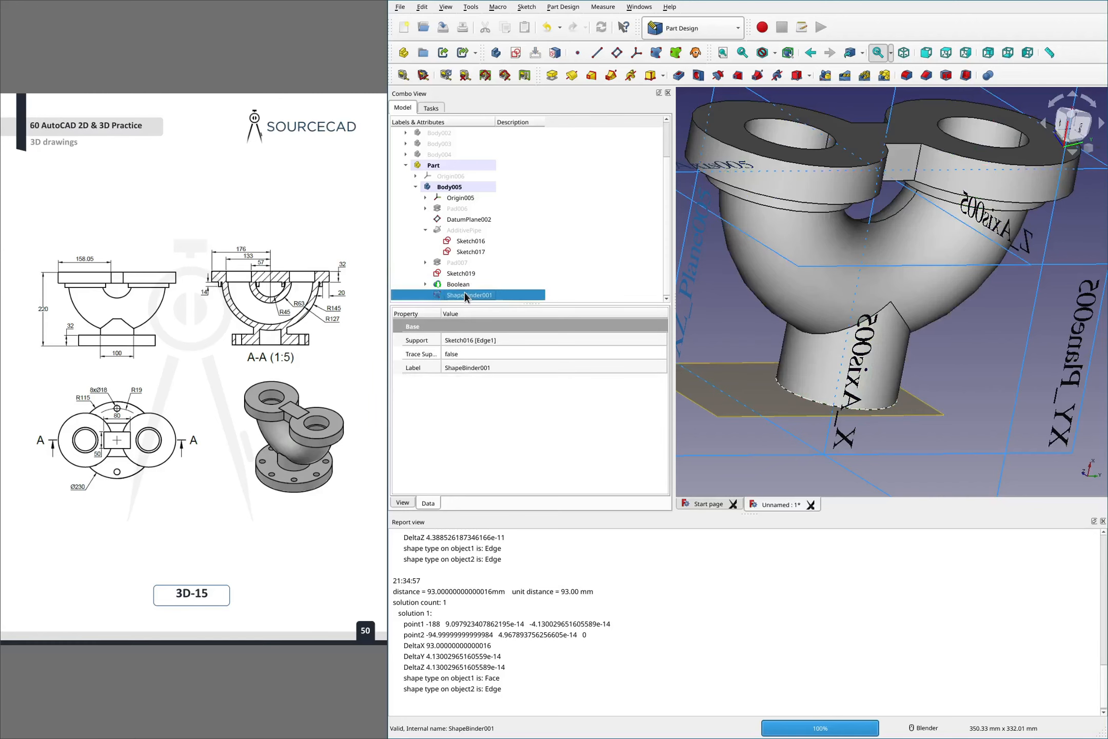
pyautogui.keyDown('ctrl'); pyautogui.click(470, 254); pyautogui.keyUp('ctrl')
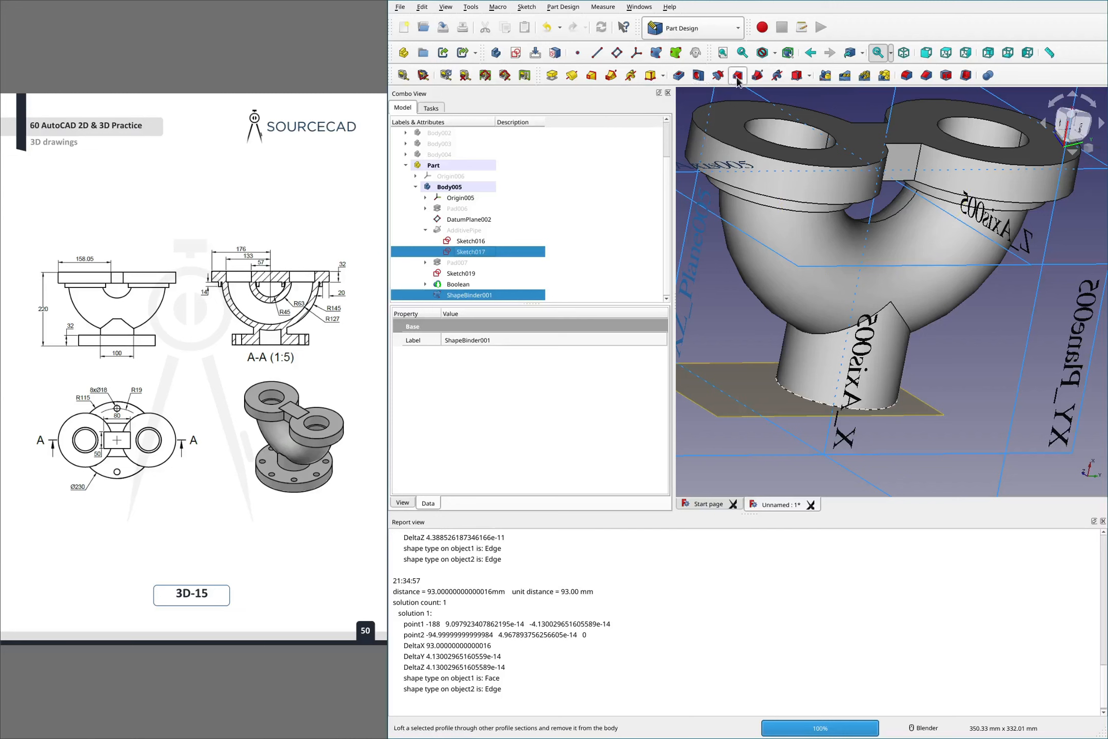
pyautogui.click(757, 76)
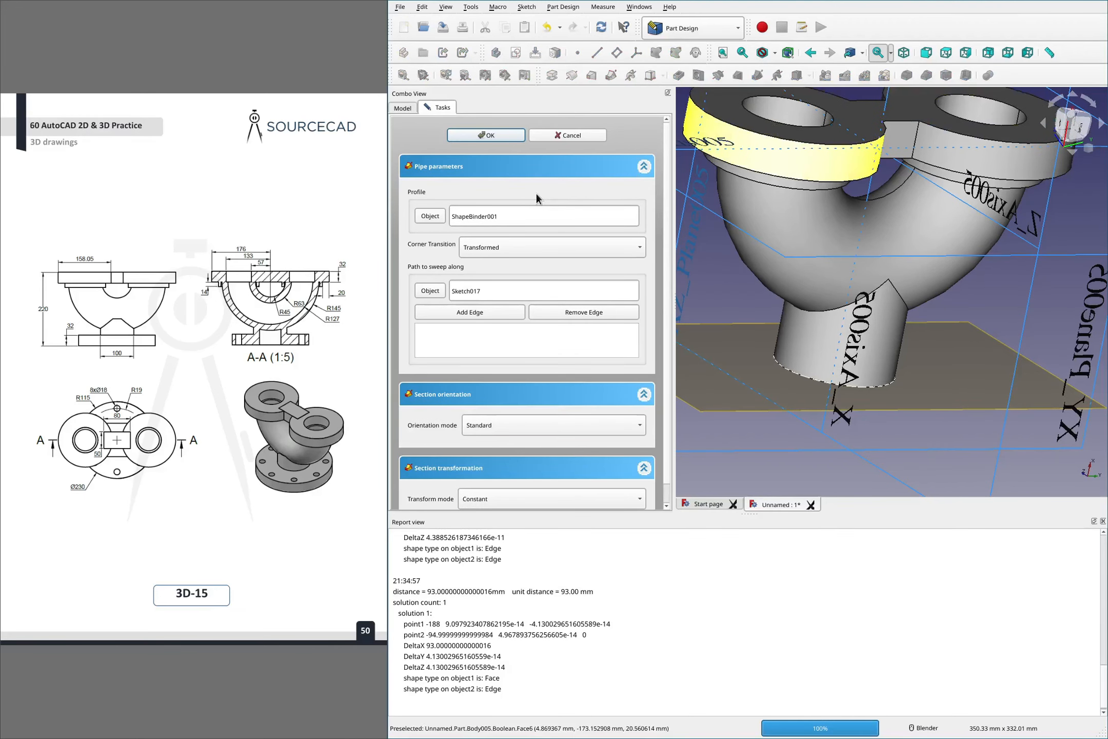
pyautogui.click(482, 137)
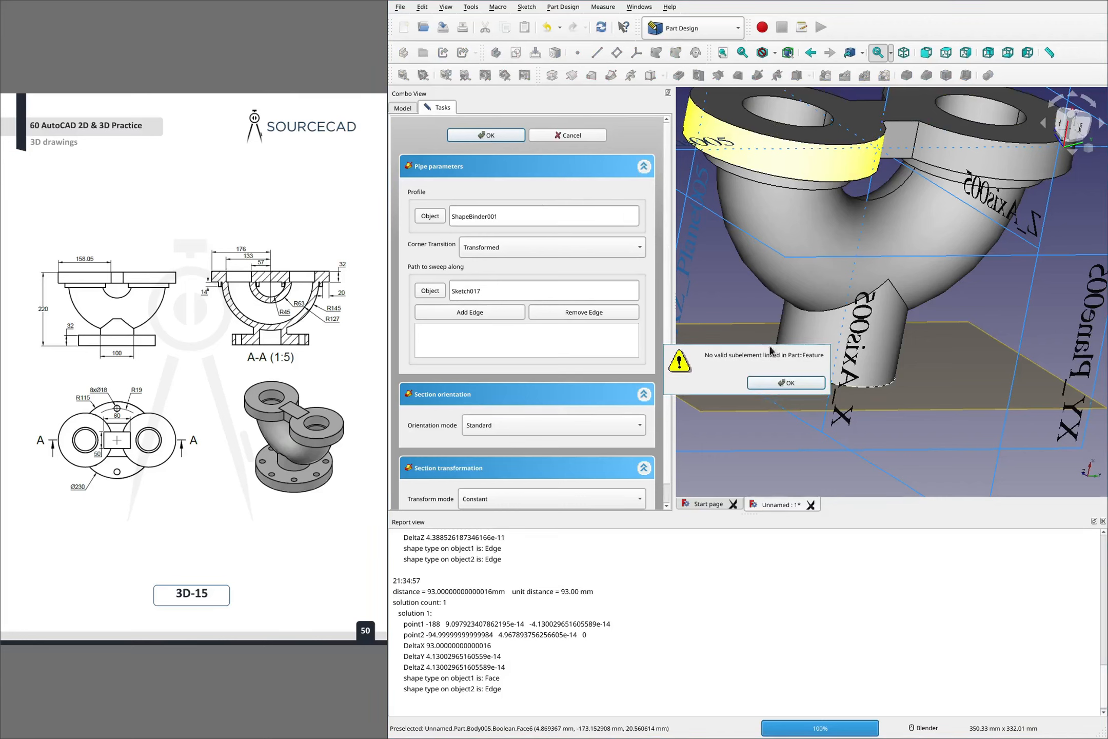
pyautogui.click(786, 382)
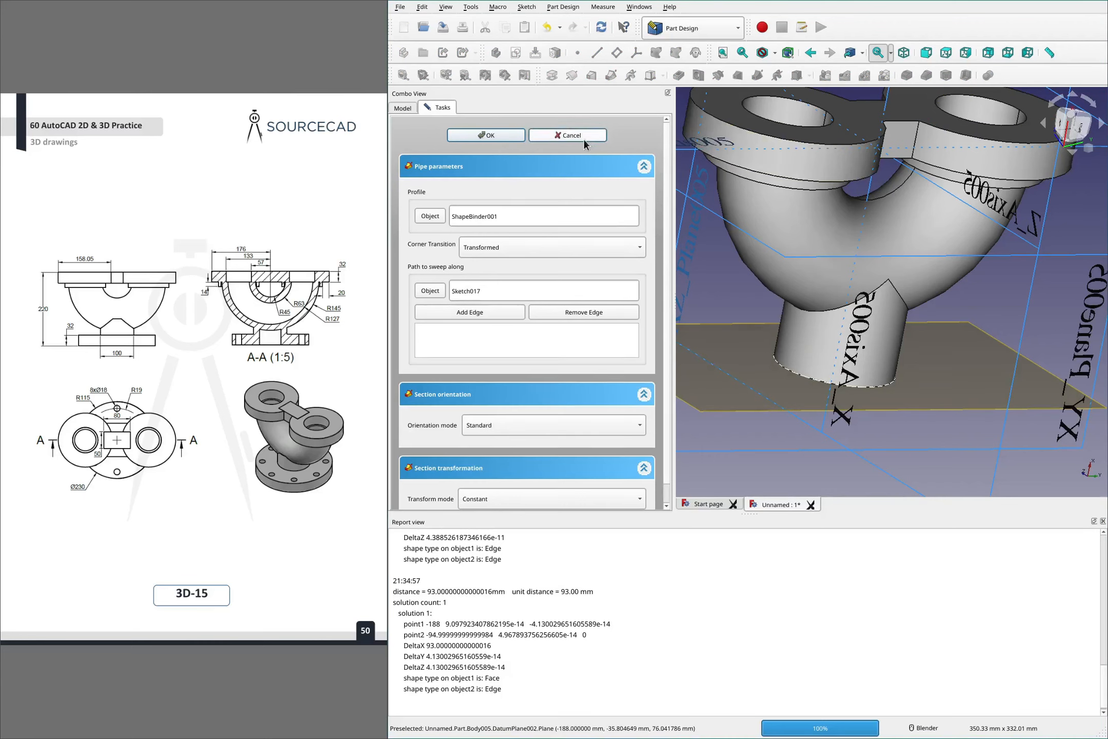
pyautogui.click(583, 136)
# Try to cut a subtractive pipe from ShapeBinder001 with the semicircular edge of Sketch017 added as the sweep path
pyautogui.click(458, 295)
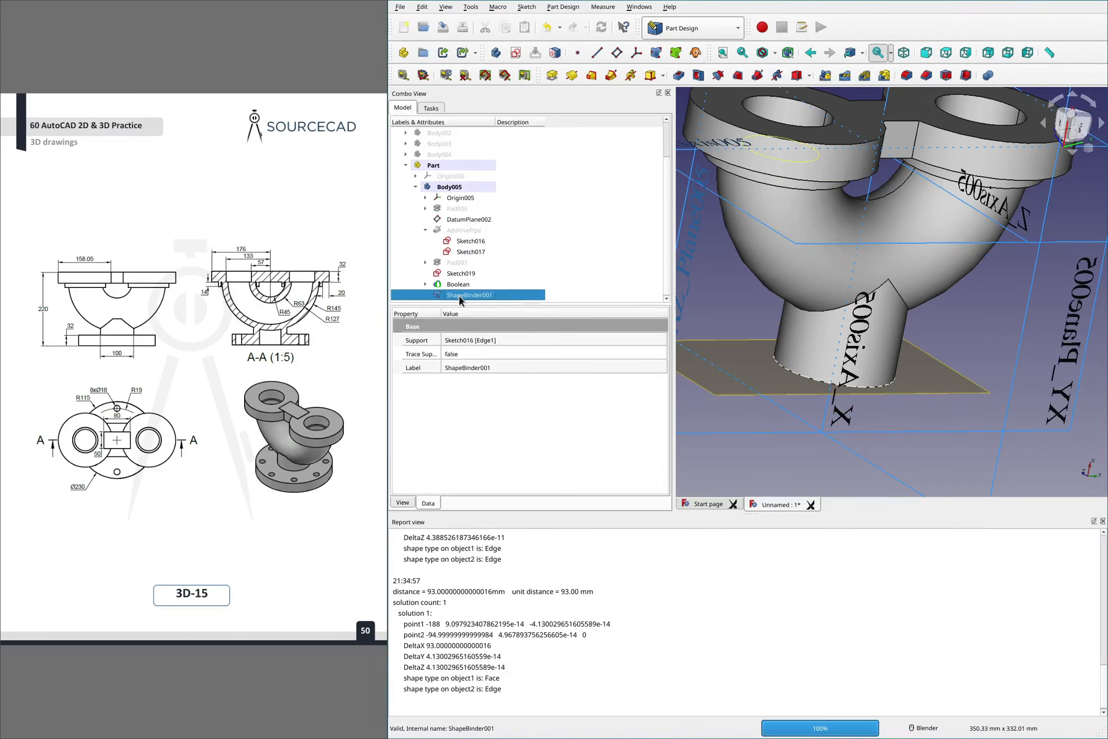
pyautogui.keyDown('ctrl'); pyautogui.click(473, 251); pyautogui.keyUp('ctrl')
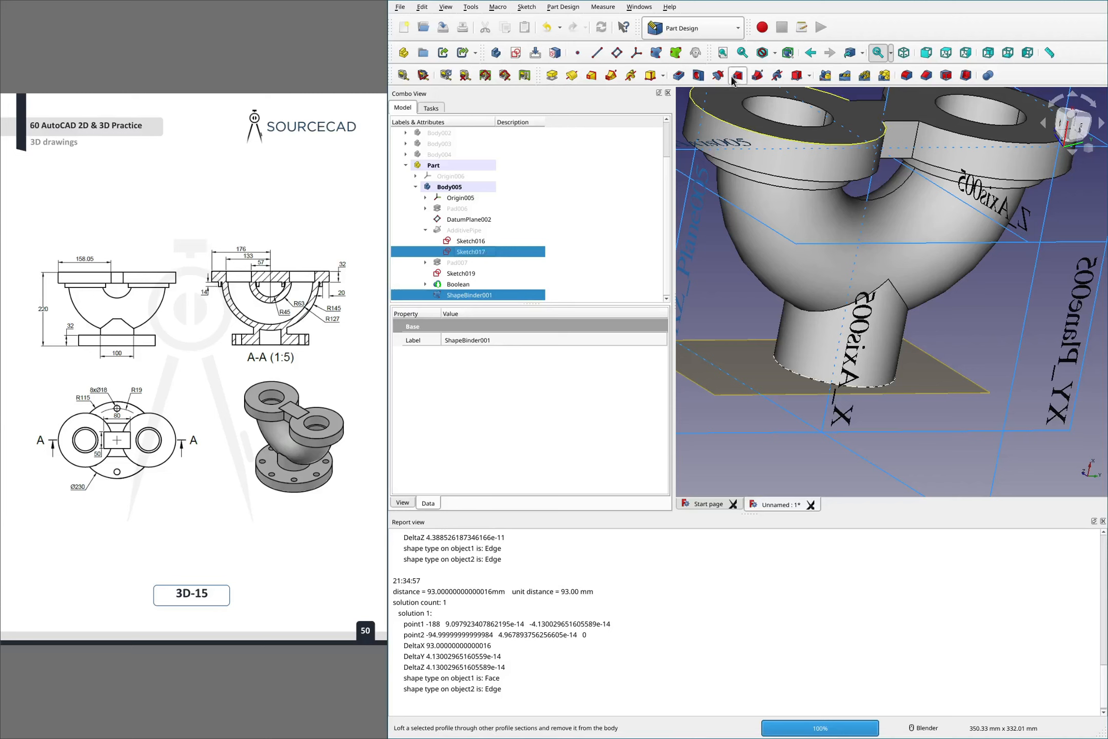
pyautogui.click(757, 76)
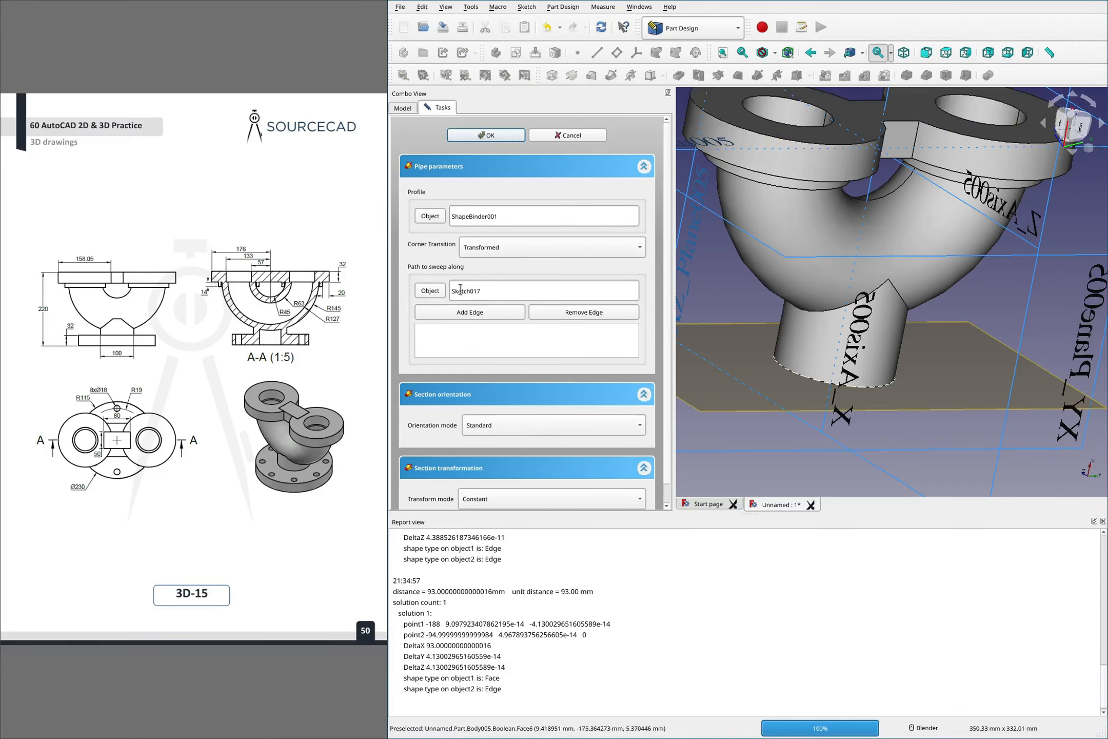
pyautogui.click(460, 312)
pyautogui.moveTo(803, 203); pyautogui.dragTo(737, 234, button='middle')
pyautogui.click(763, 123)
pyautogui.scroll(-5, 742, 201)
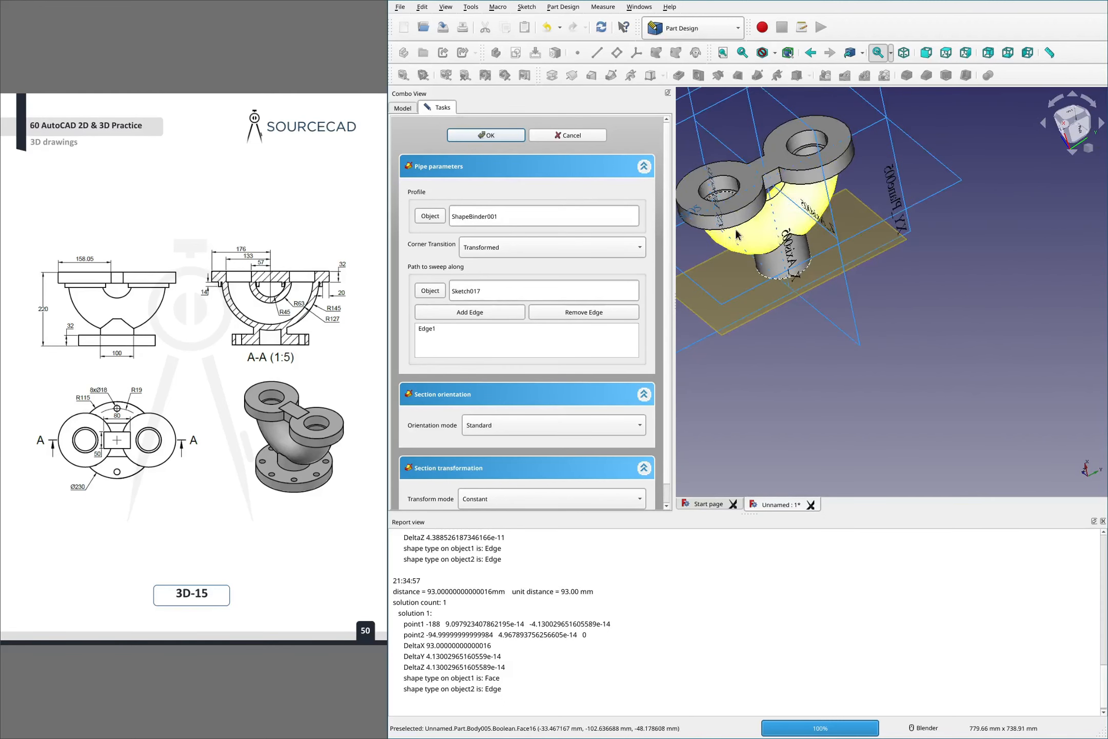
pyautogui.scroll(3, 737, 233)
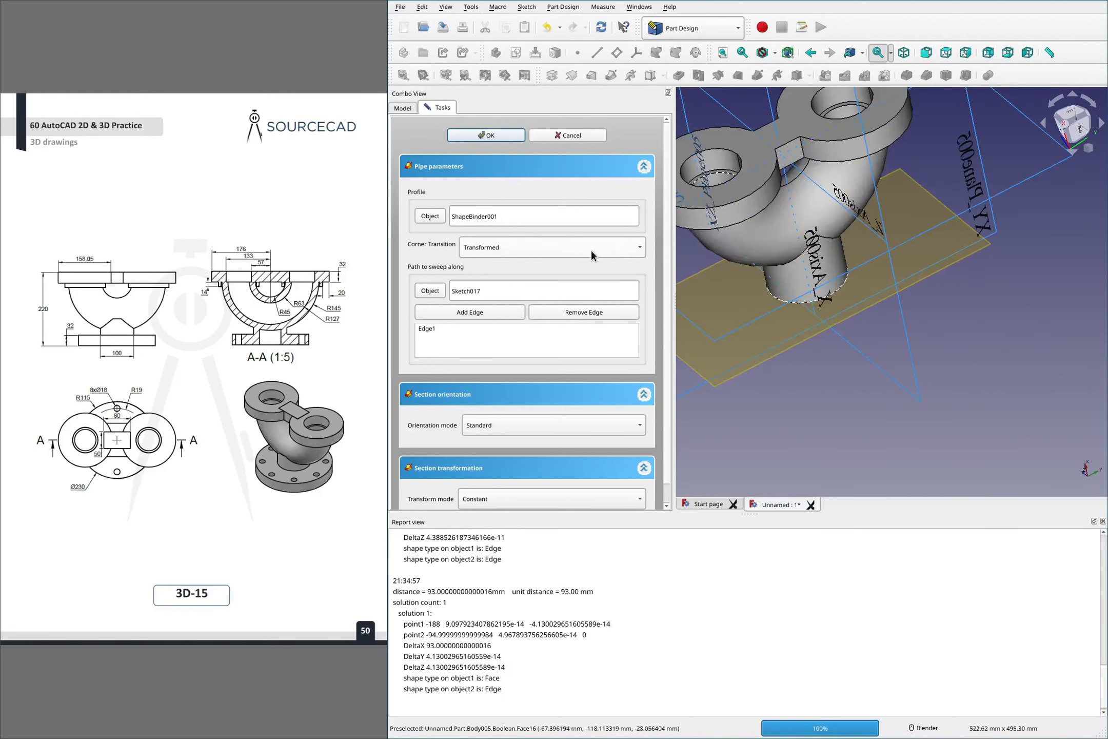
pyautogui.click(502, 134)
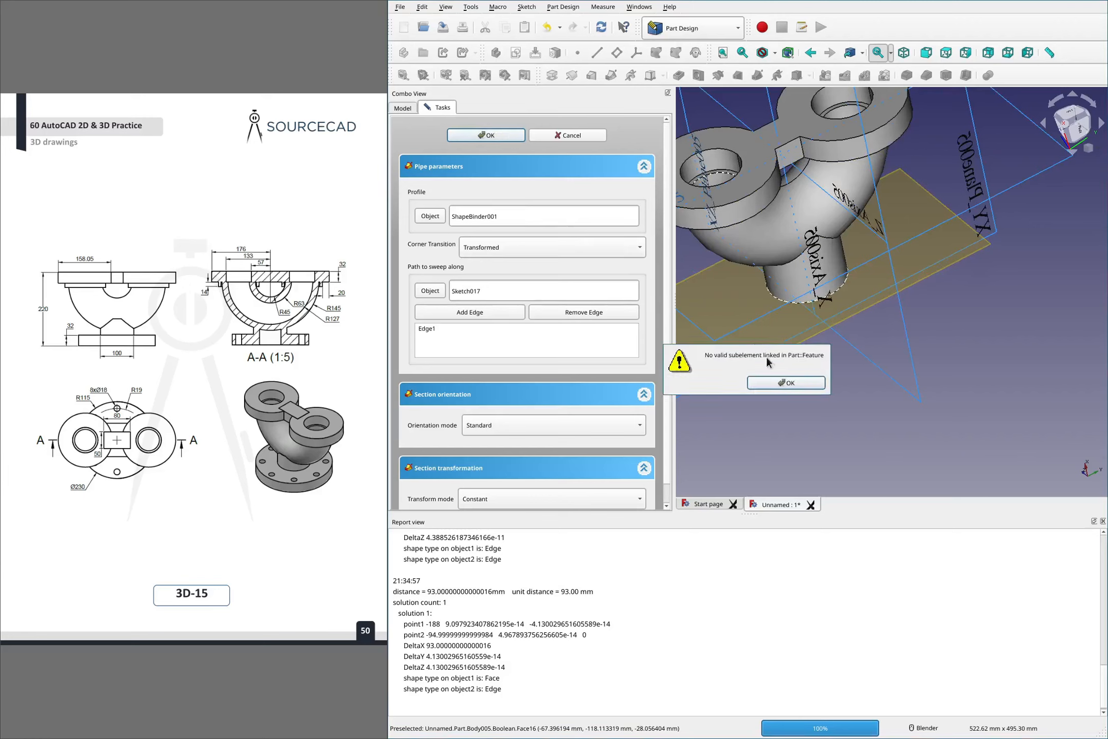
pyautogui.click(785, 383)
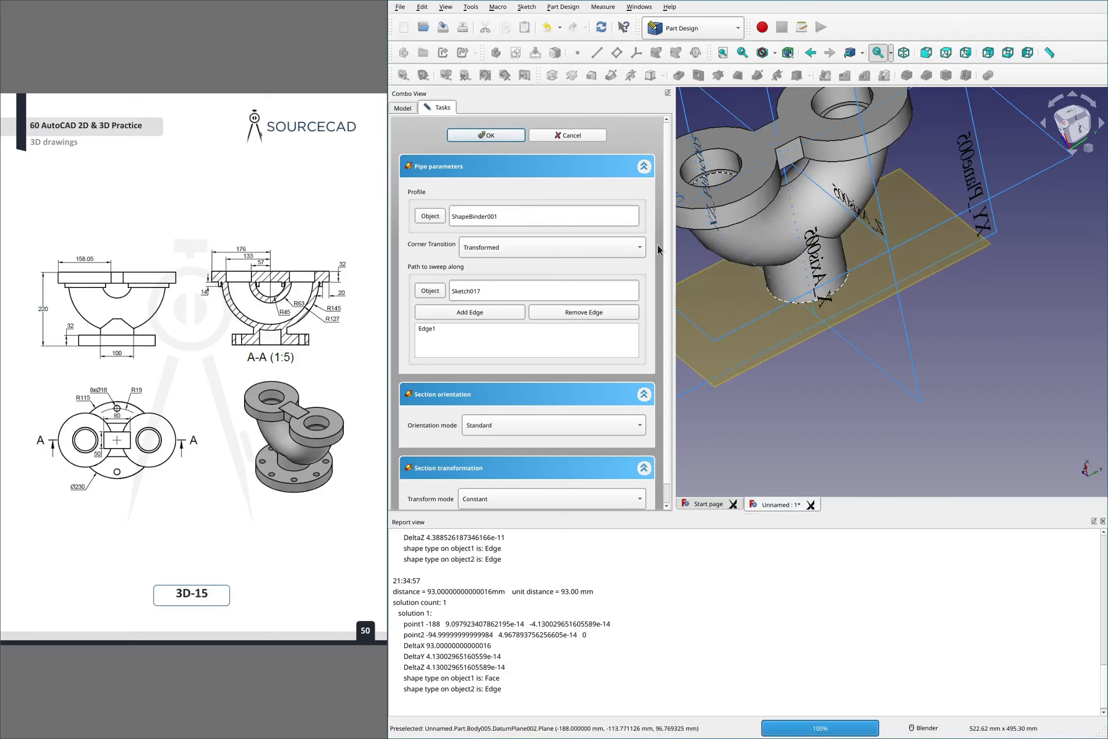
# Retry the subtractive pipe with the Transformed corner transition, and discard the operation
pyautogui.scroll(-1, 658, 251)
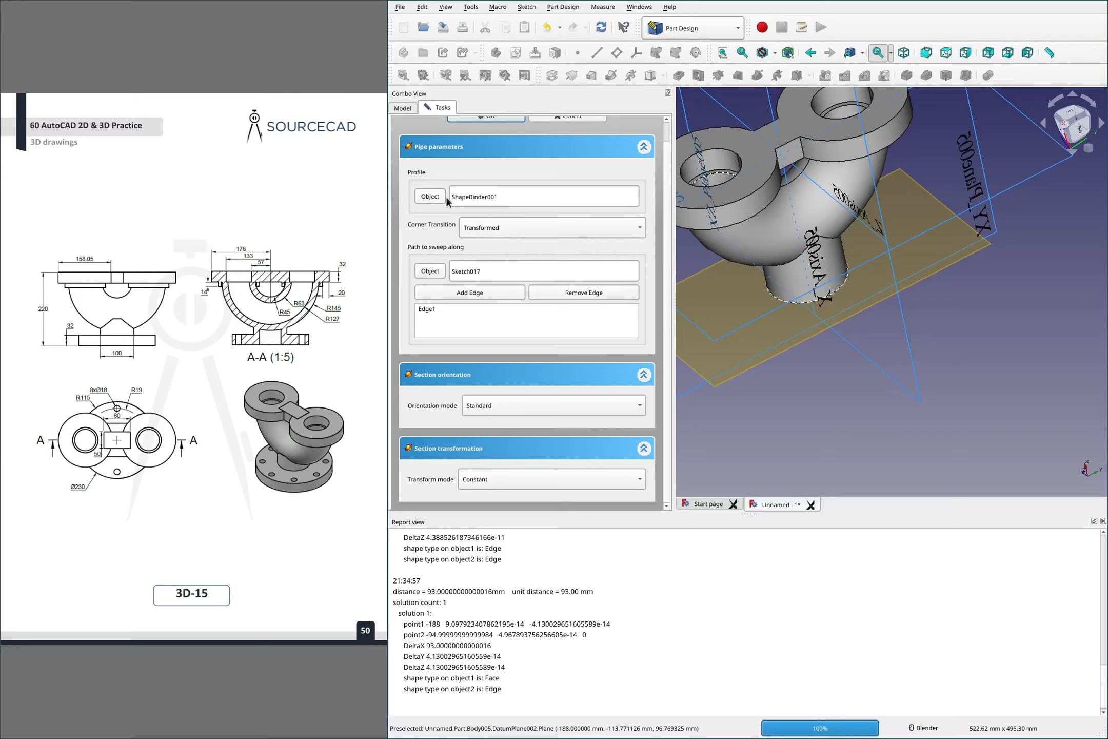
pyautogui.click(512, 231)
pyautogui.click(512, 228)
pyautogui.scroll(1, 445, 167)
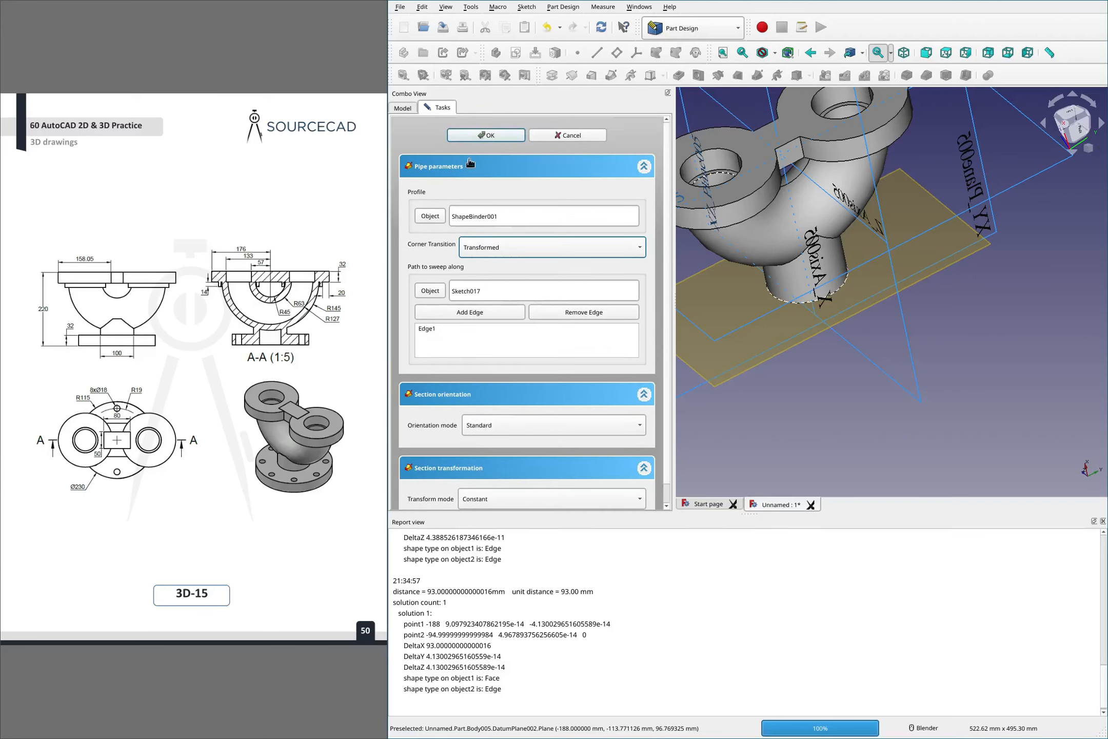
pyautogui.click(513, 135)
pyautogui.click(785, 383)
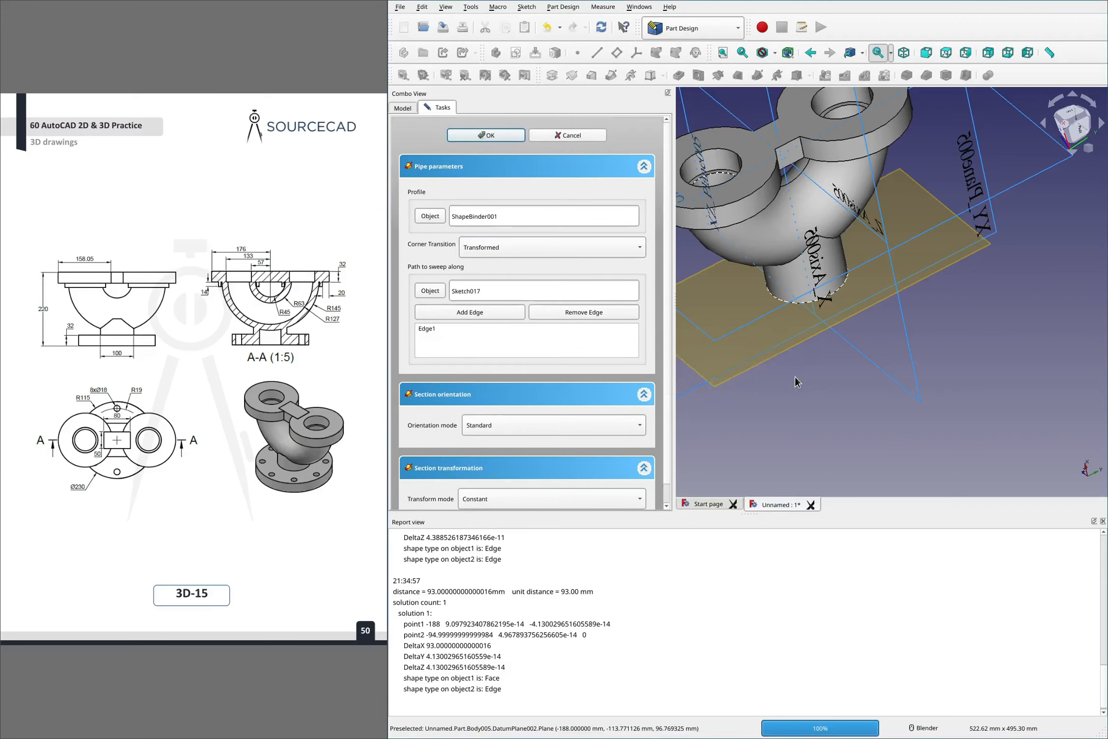
pyautogui.click(578, 135)
# Try to cut a reversed through-all pocket from ShapeBinder001, and discard it
pyautogui.click(469, 294)
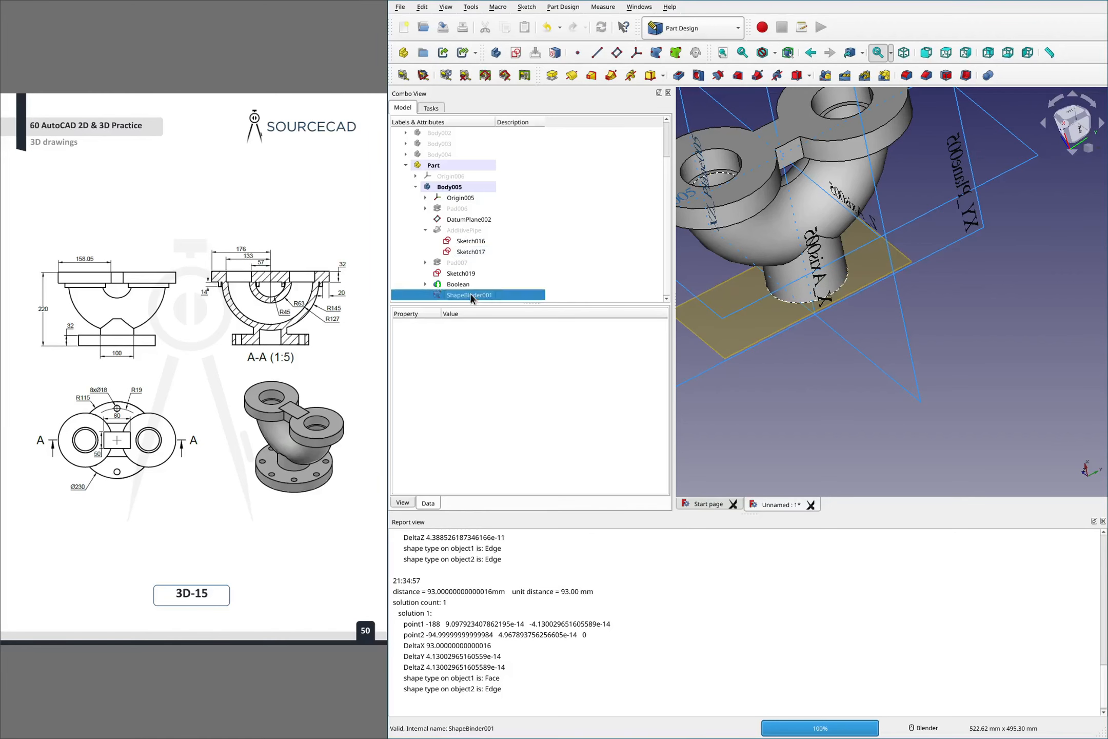
pyautogui.click(680, 76)
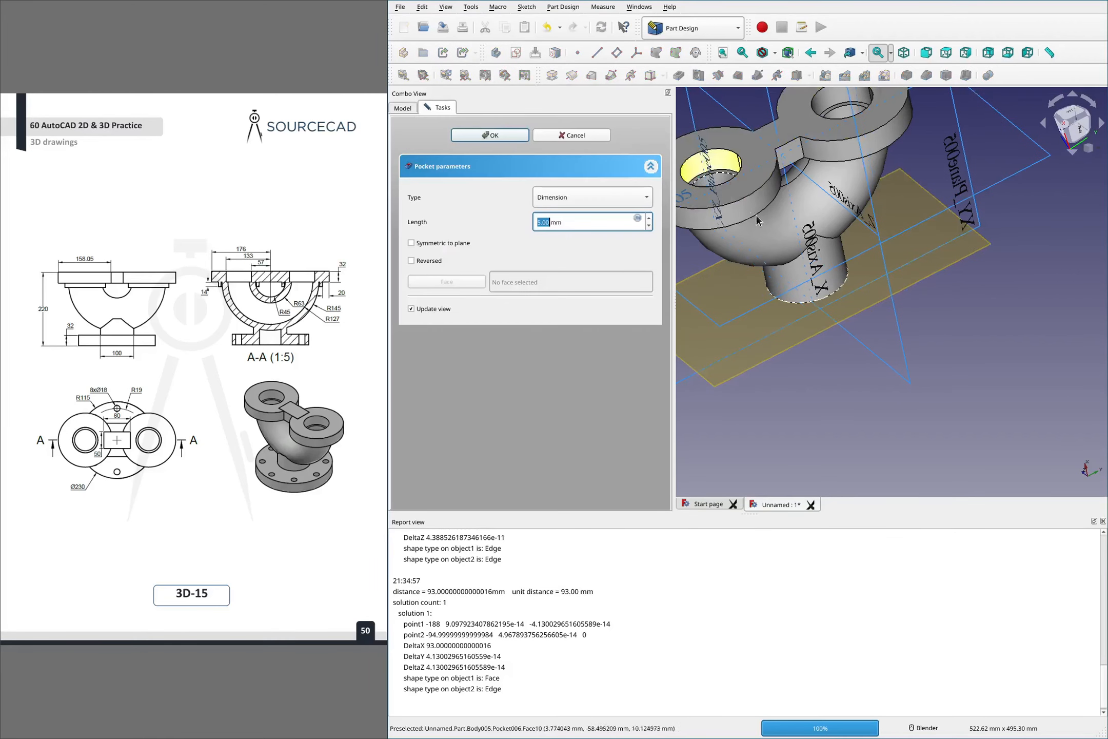
pyautogui.click(565, 199)
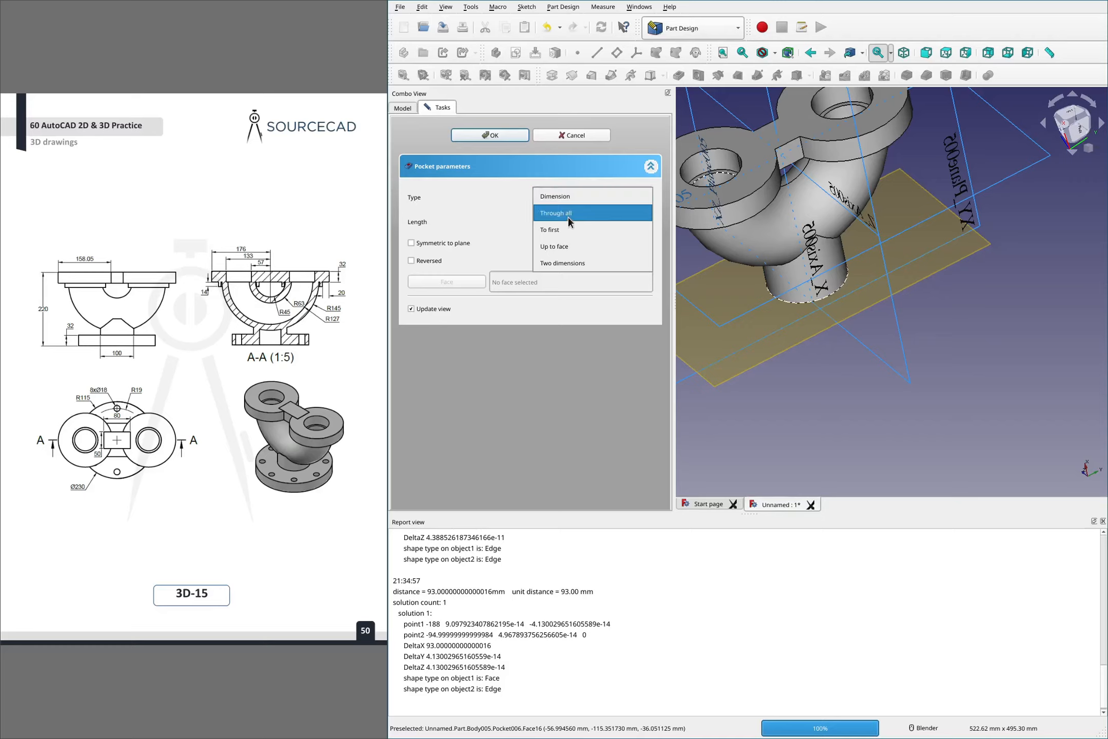
pyautogui.click(571, 215)
pyautogui.moveTo(808, 277); pyautogui.dragTo(754, 272, button='middle')
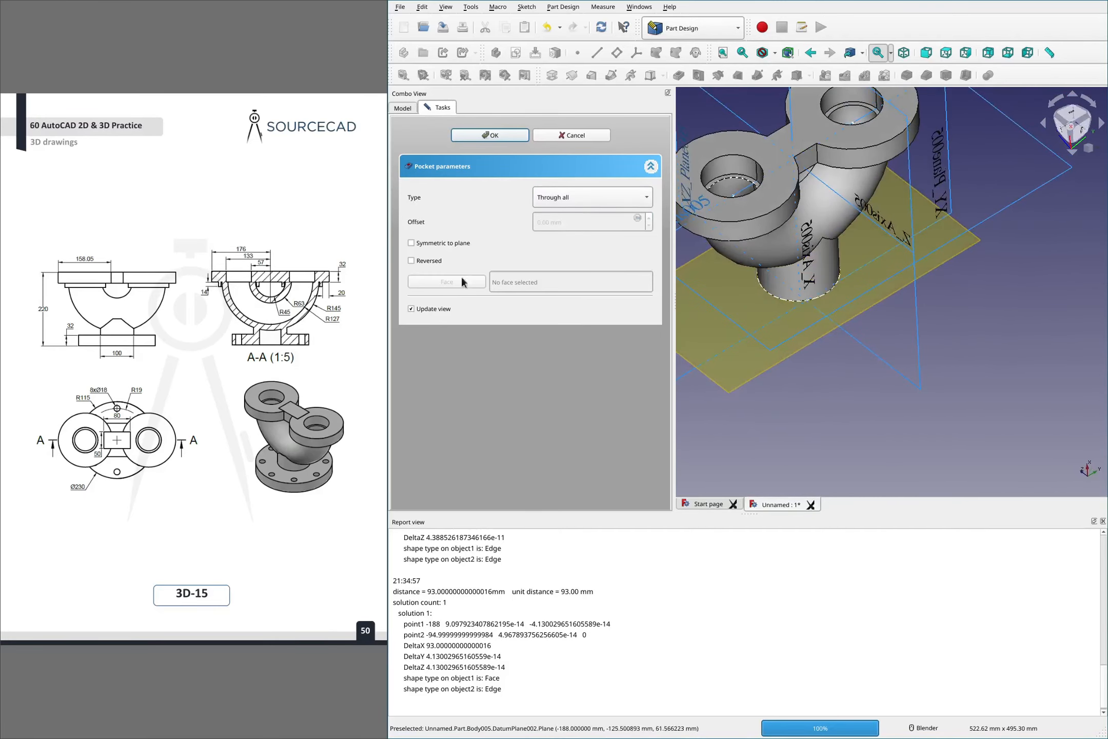
pyautogui.click(423, 261)
pyautogui.moveTo(847, 267); pyautogui.dragTo(708, 206, button='middle')
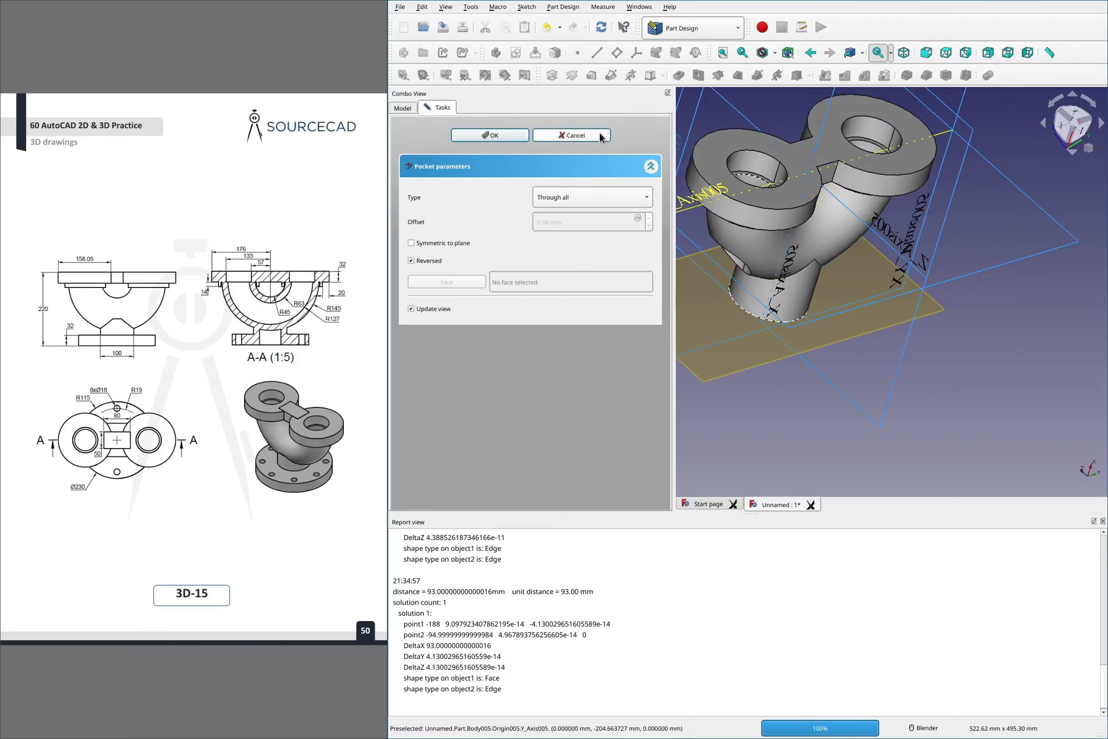
pyautogui.click(572, 136)
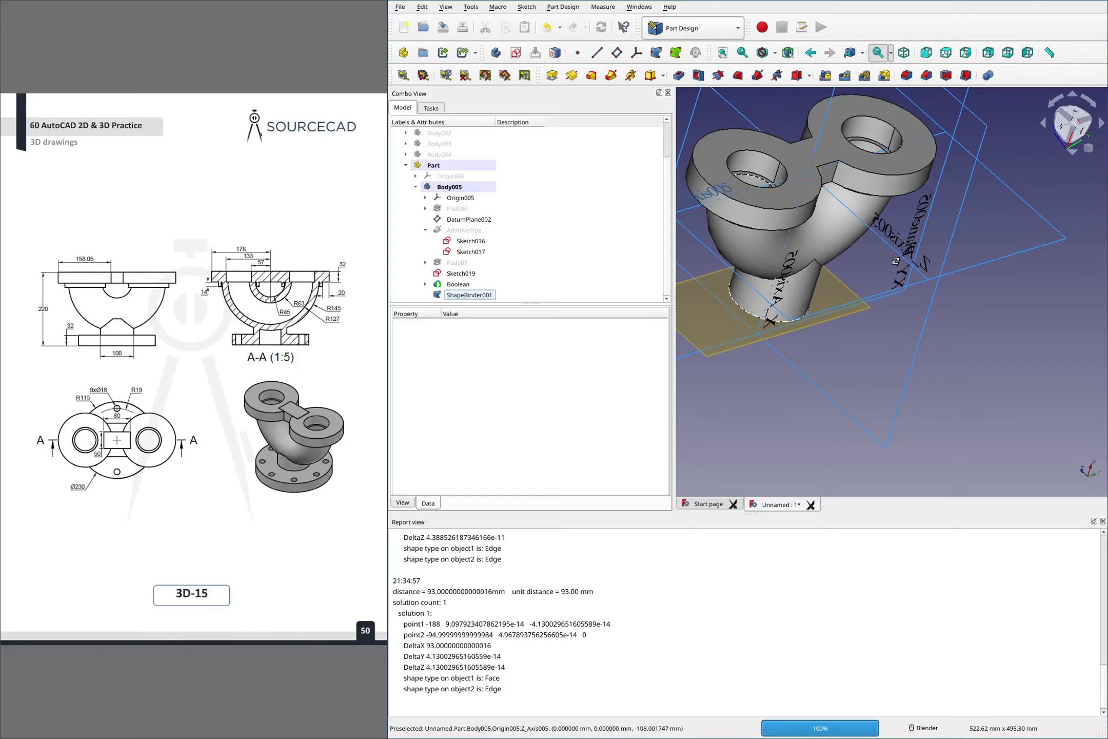
# Try to cut a 360° groove by revolving ShapeBinder001 about the base Z axis, and discard it
pyautogui.moveTo(871, 228)
pyautogui.mouseDown(button='middle')
pyautogui.moveTo(864, 199)
pyautogui.moveTo(833, 199)
pyautogui.moveTo(863, 184)
pyautogui.moveTo(869, 241)
pyautogui.mouseUp(button='middle')
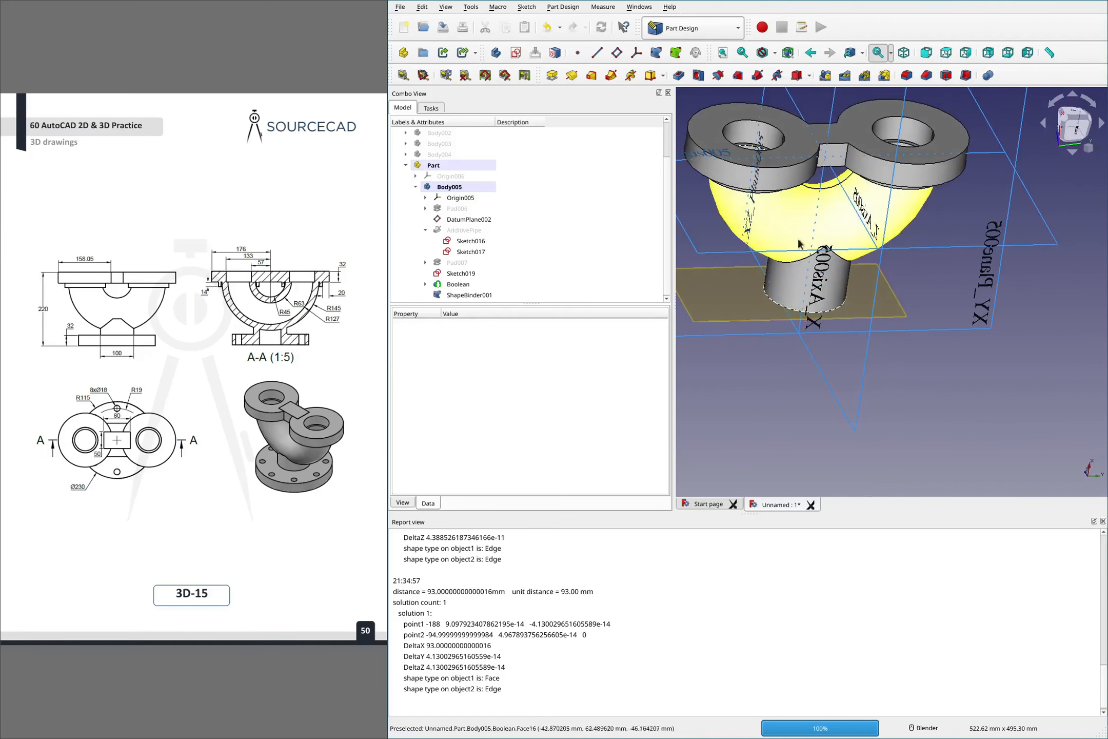
pyautogui.click(463, 294)
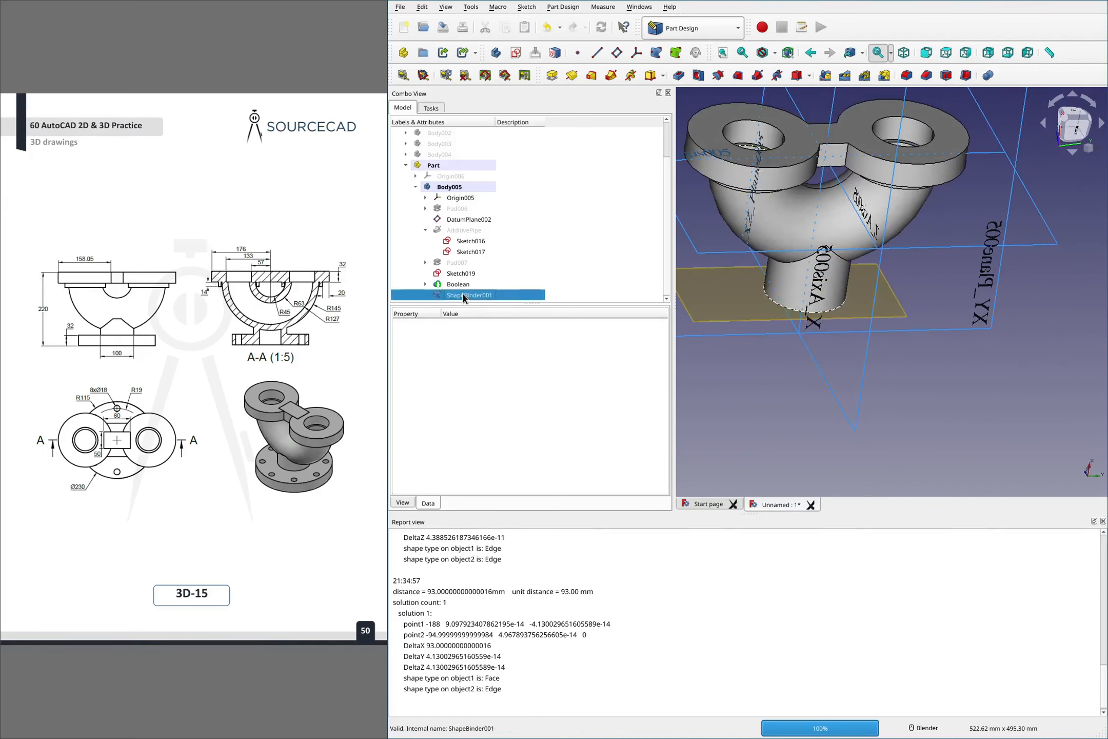
pyautogui.click(719, 77)
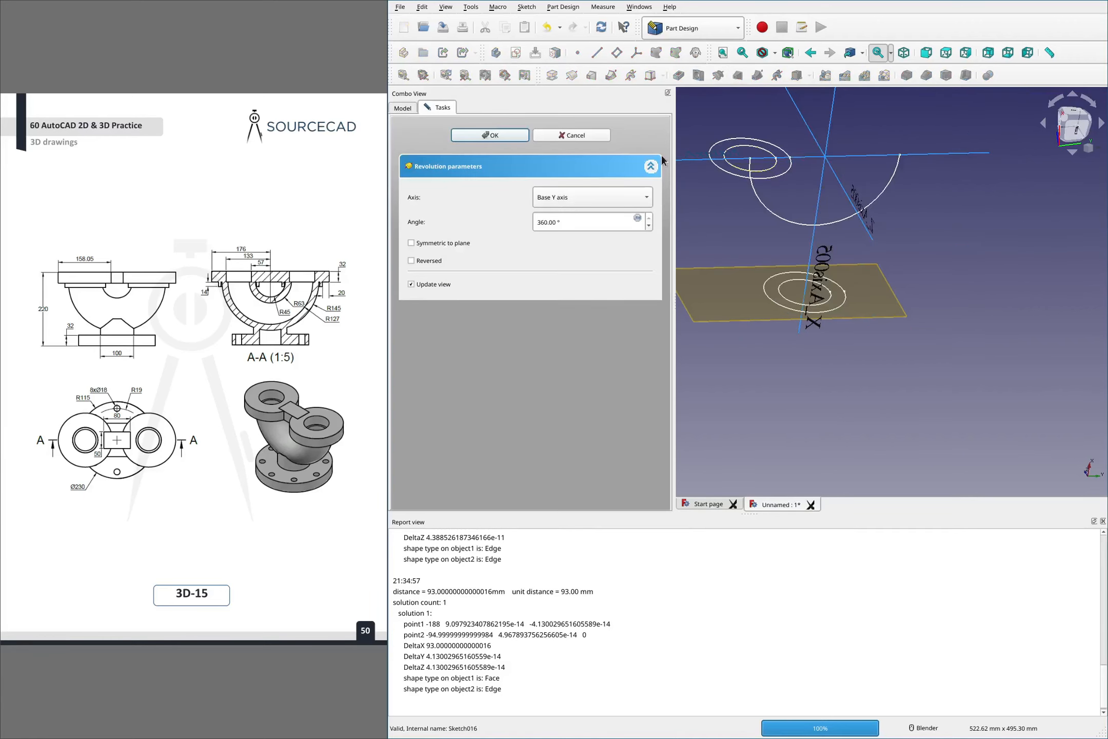
pyautogui.click(594, 199)
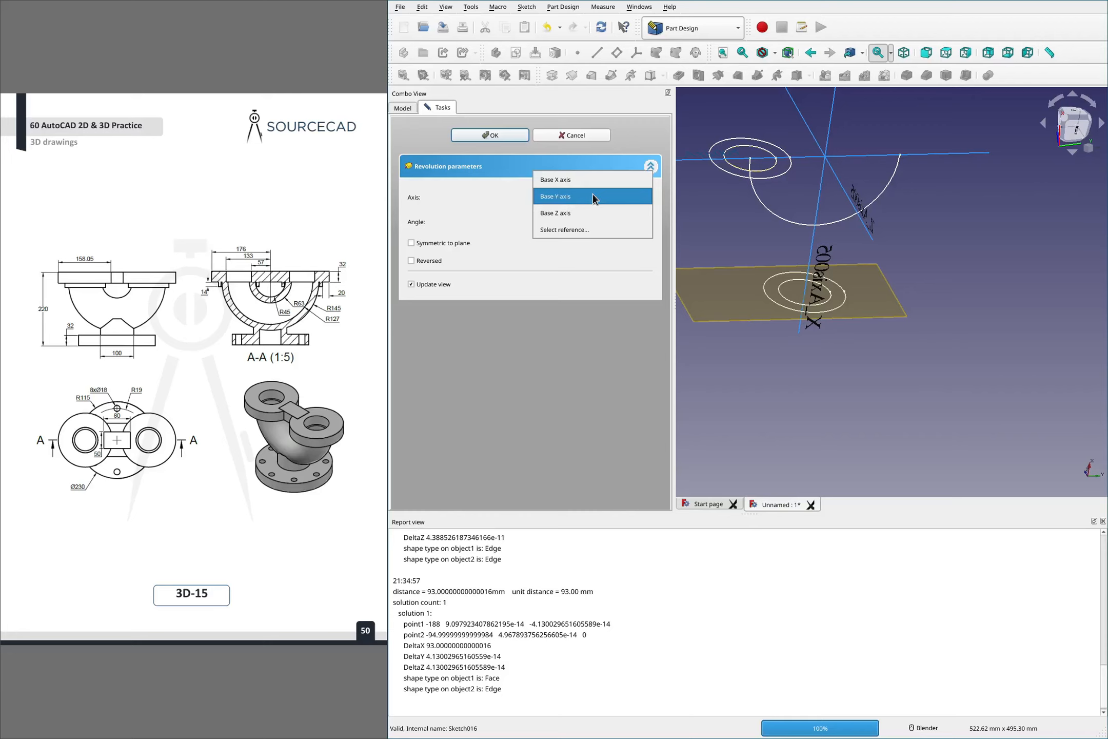
pyautogui.click(593, 199)
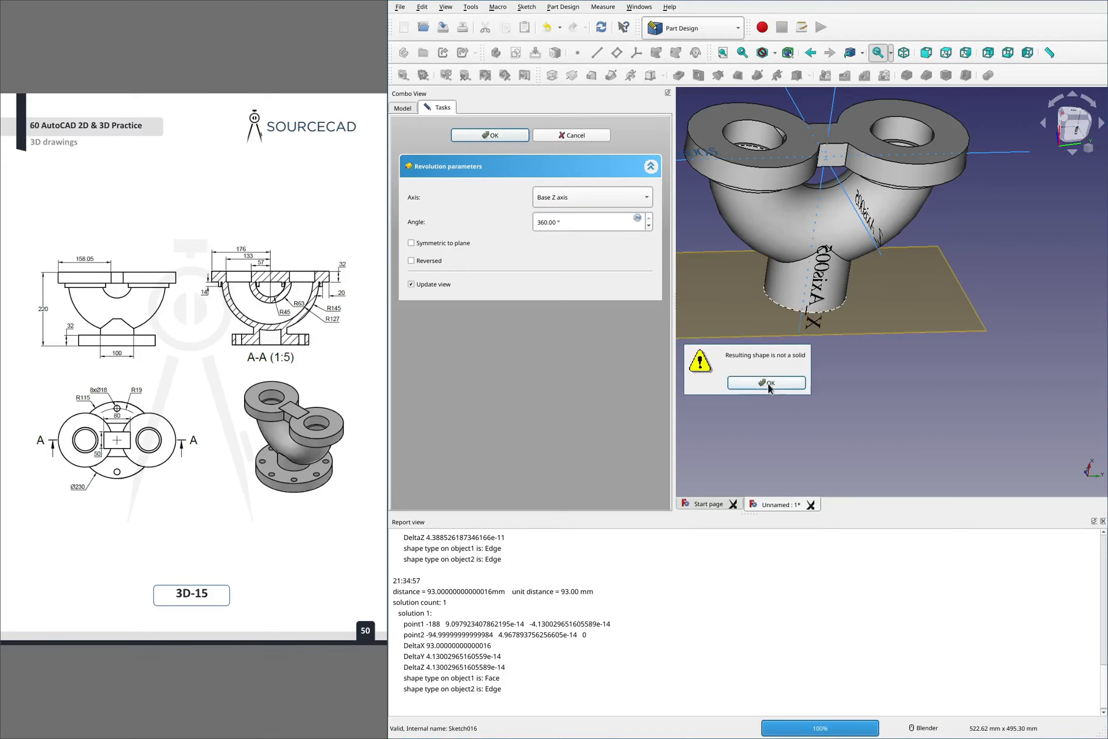
pyautogui.click(768, 385)
pyautogui.moveTo(769, 172)
pyautogui.mouseDown(button='middle')
pyautogui.moveTo(789, 225)
pyautogui.moveTo(787, 212)
pyautogui.moveTo(800, 226)
pyautogui.moveTo(785, 216)
pyautogui.mouseUp(button='middle')
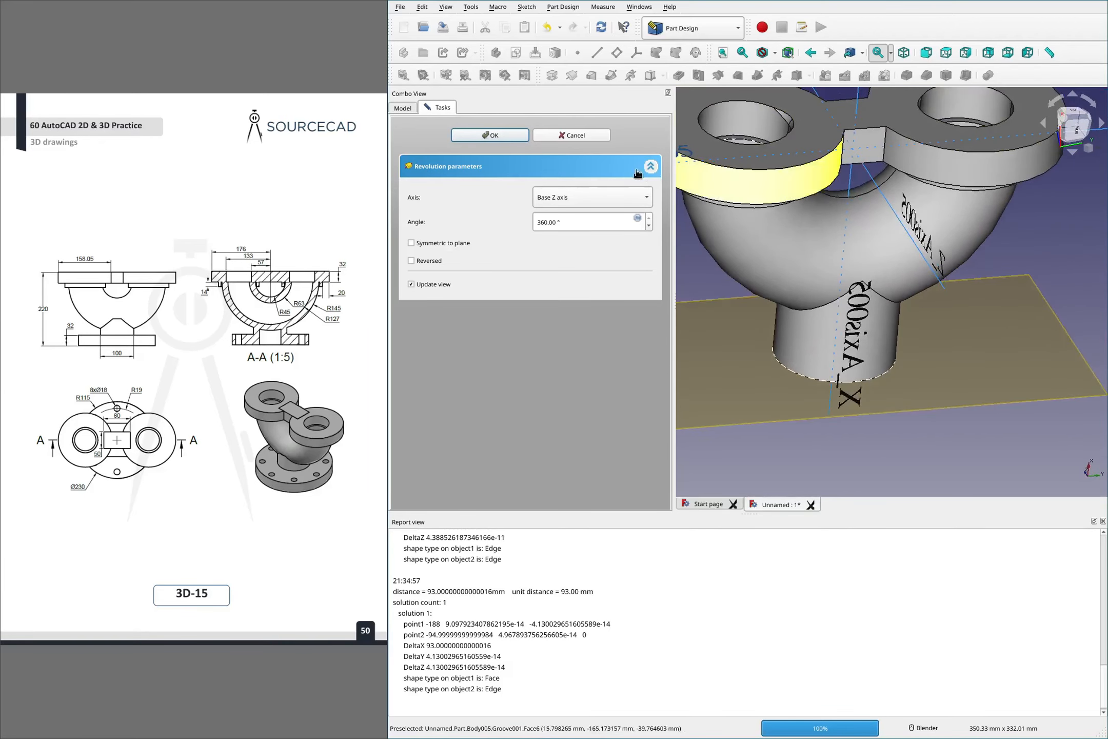
pyautogui.click(595, 136)
# Delete ShapeBinder001 from Body005 and create a new body in the Part
pyautogui.click(476, 295)
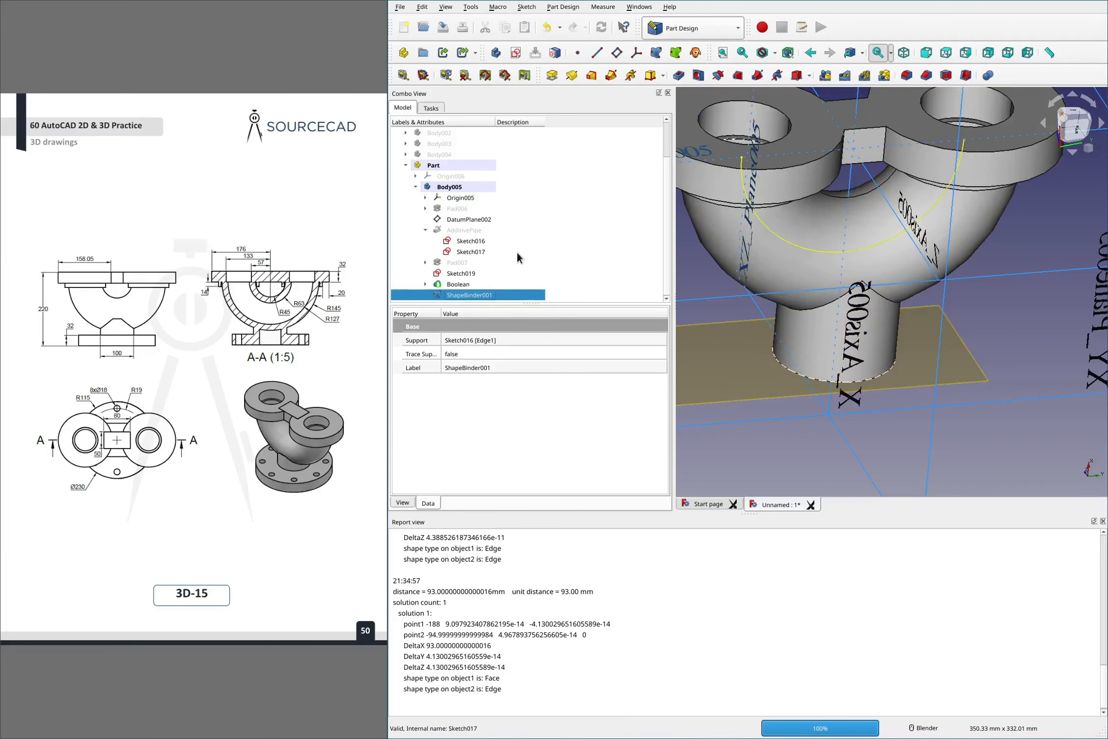
pyautogui.press('Delete')
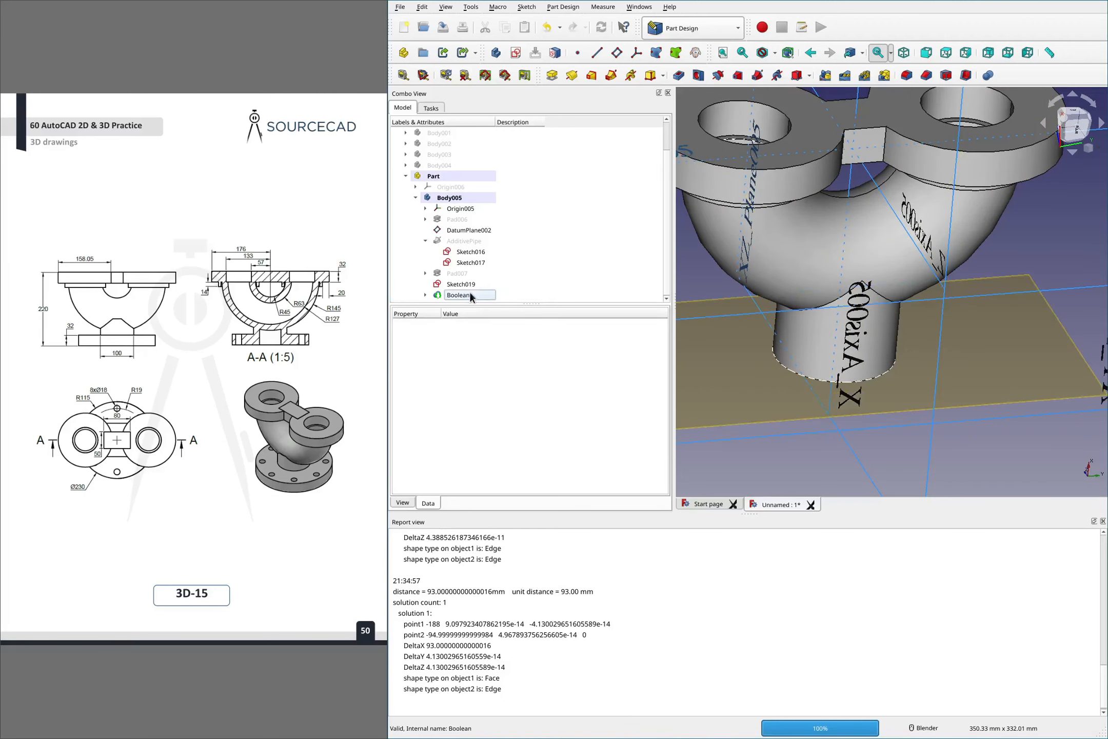
pyautogui.click(496, 52)
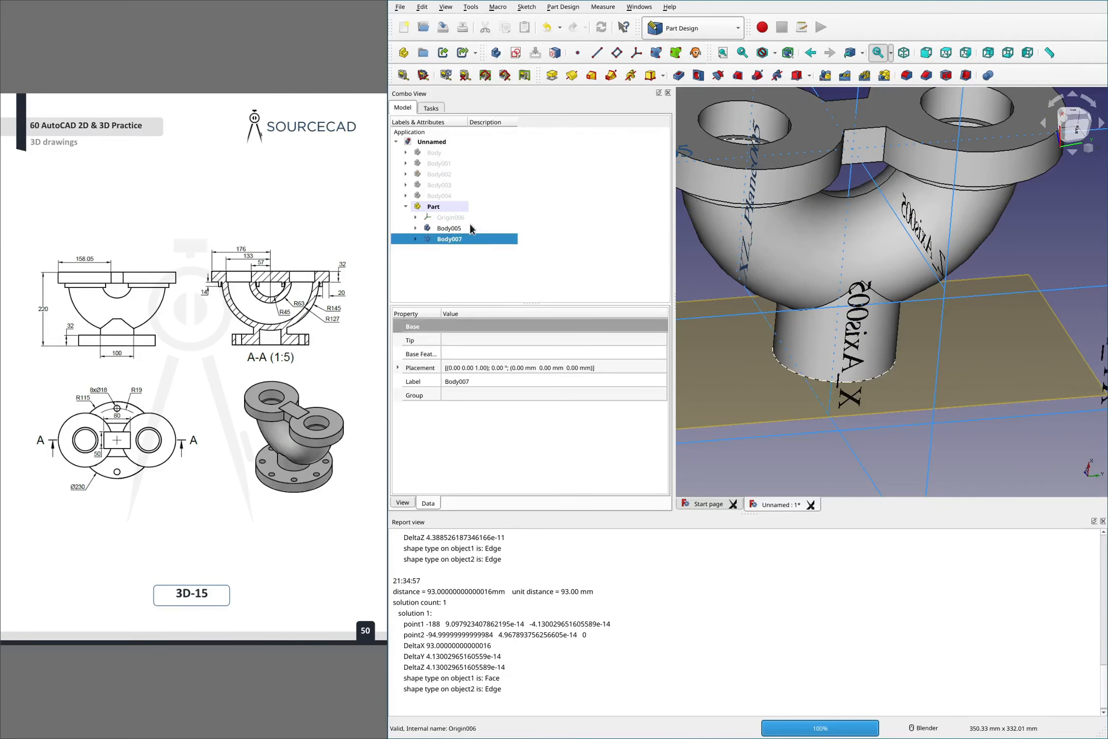
# Hide the Boolean solid and create a shape binder in the new body from the inner circle of Sketch016
pyautogui.click(416, 228)
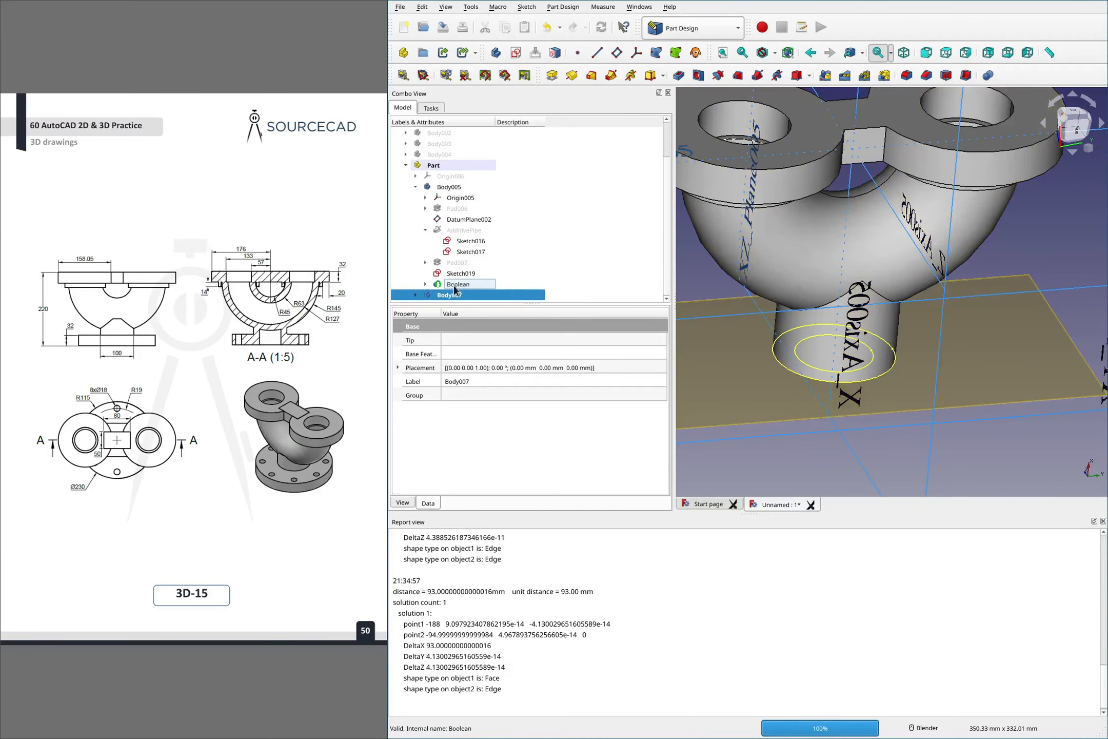
pyautogui.click(456, 285)
pyautogui.press('space')
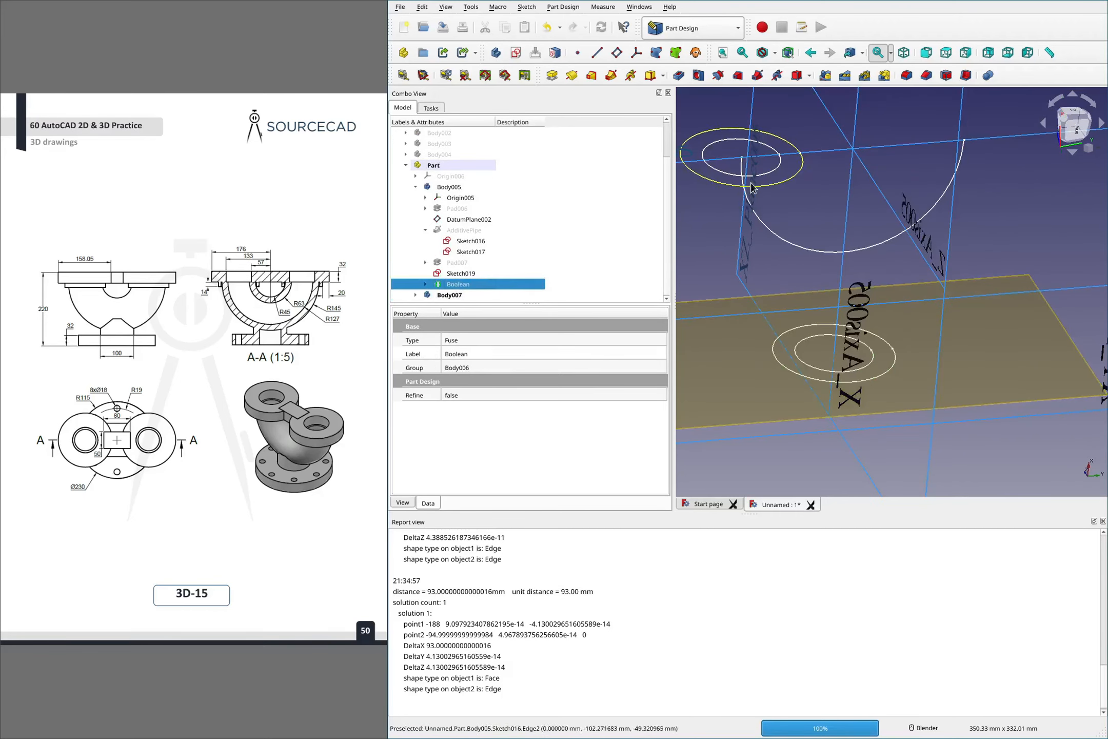
pyautogui.click(728, 176)
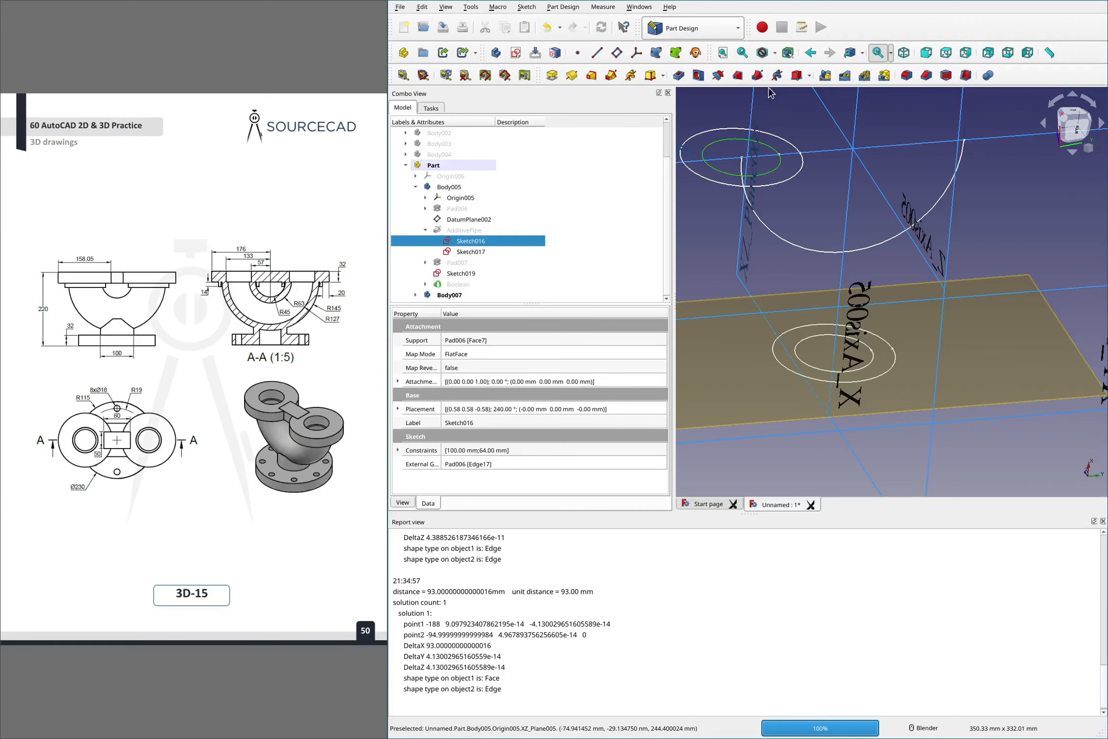
pyautogui.click(656, 52)
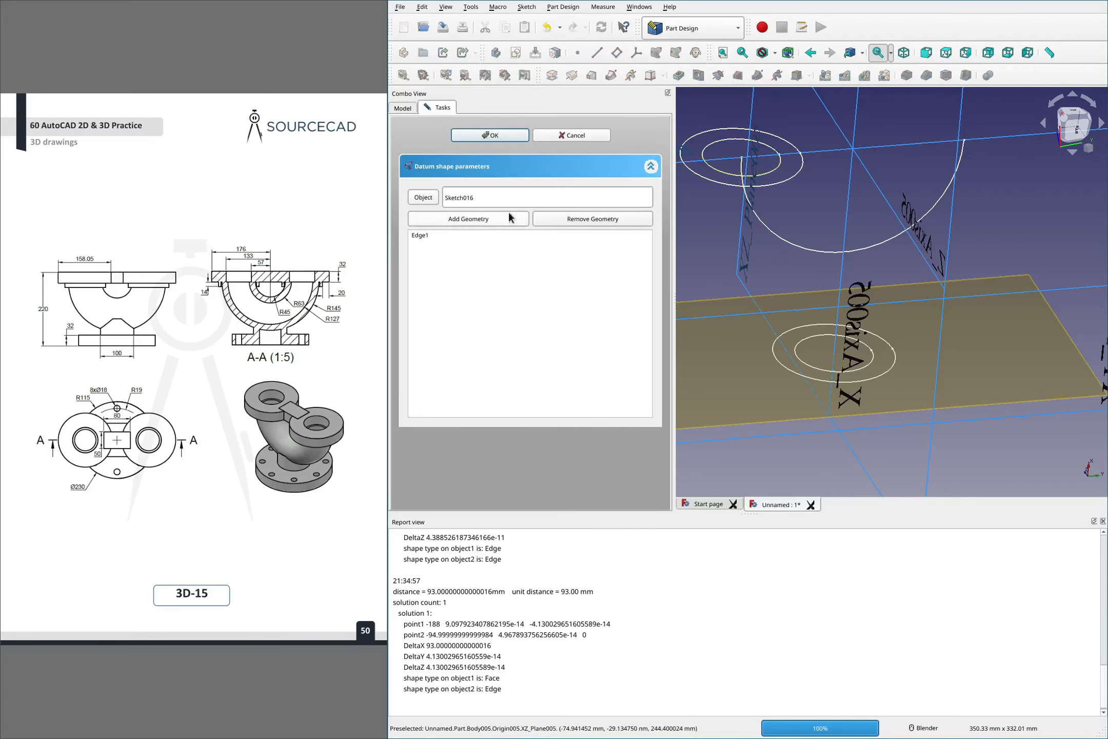
pyautogui.click(490, 135)
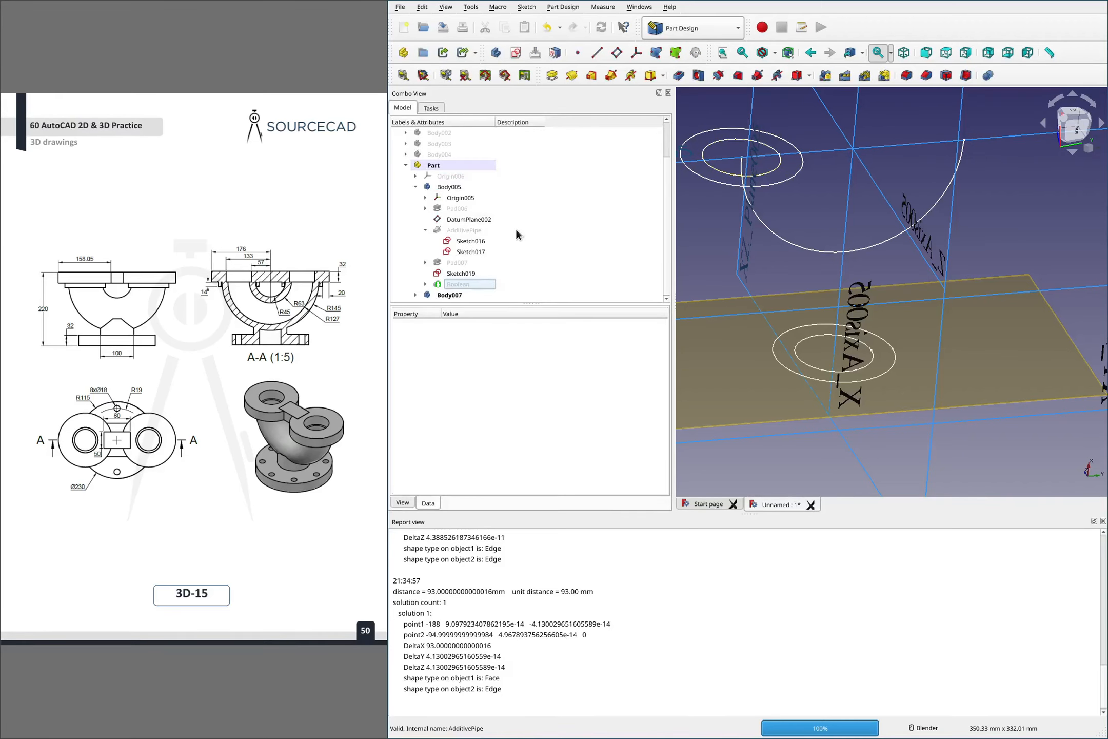
pyautogui.click(415, 295)
pyautogui.click(460, 295)
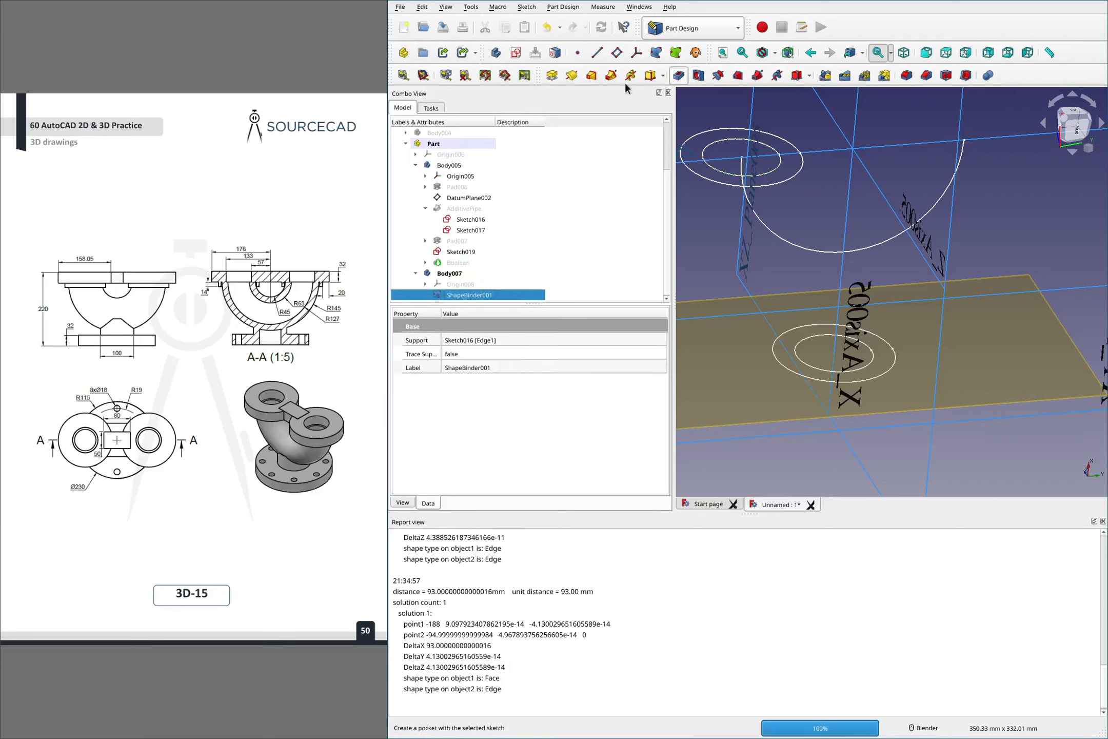
pyautogui.click(551, 76)
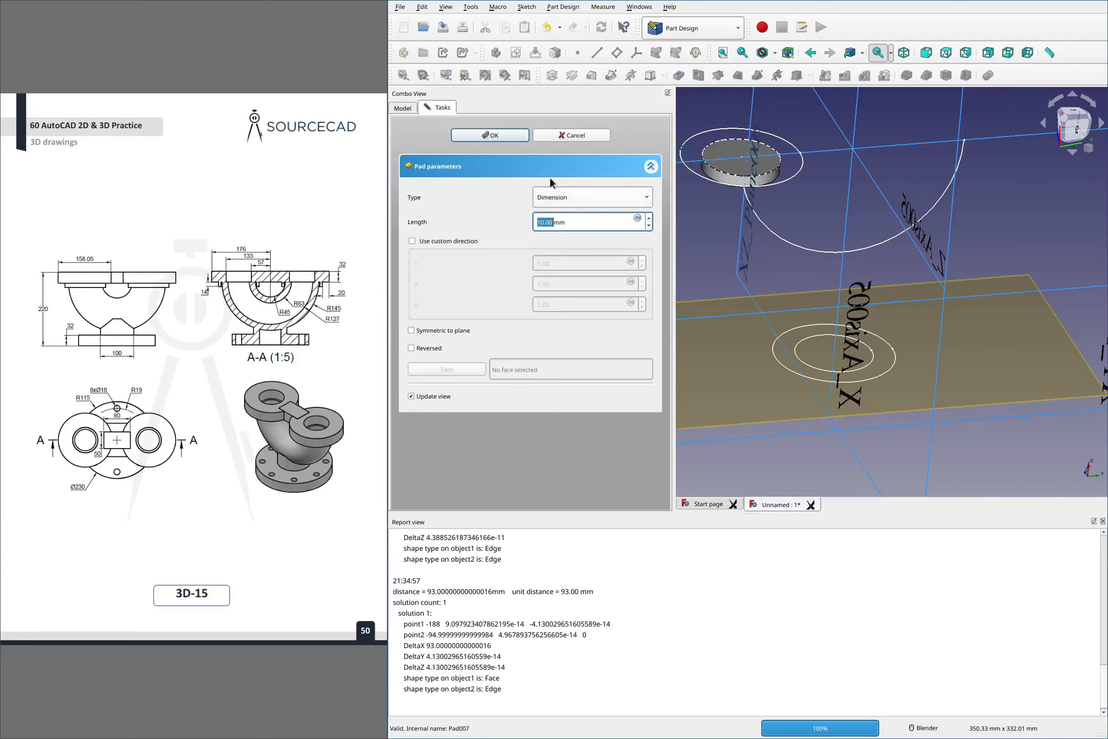
pyautogui.click(569, 136)
pyautogui.click(585, 77)
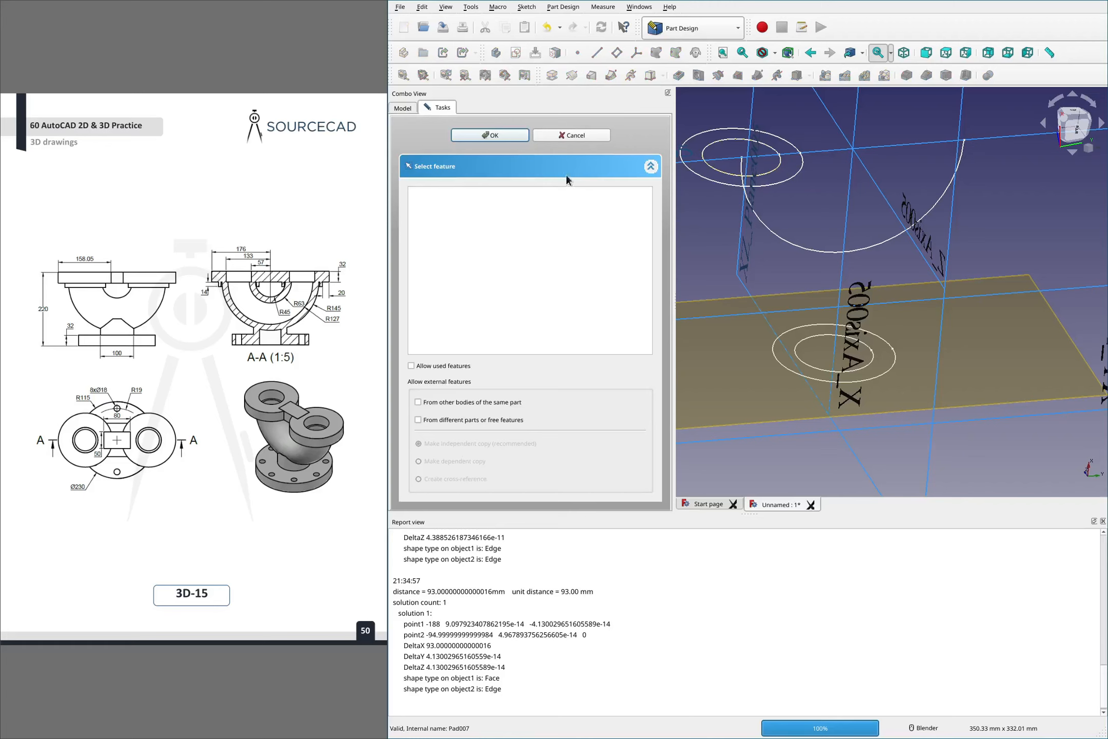
pyautogui.click(571, 136)
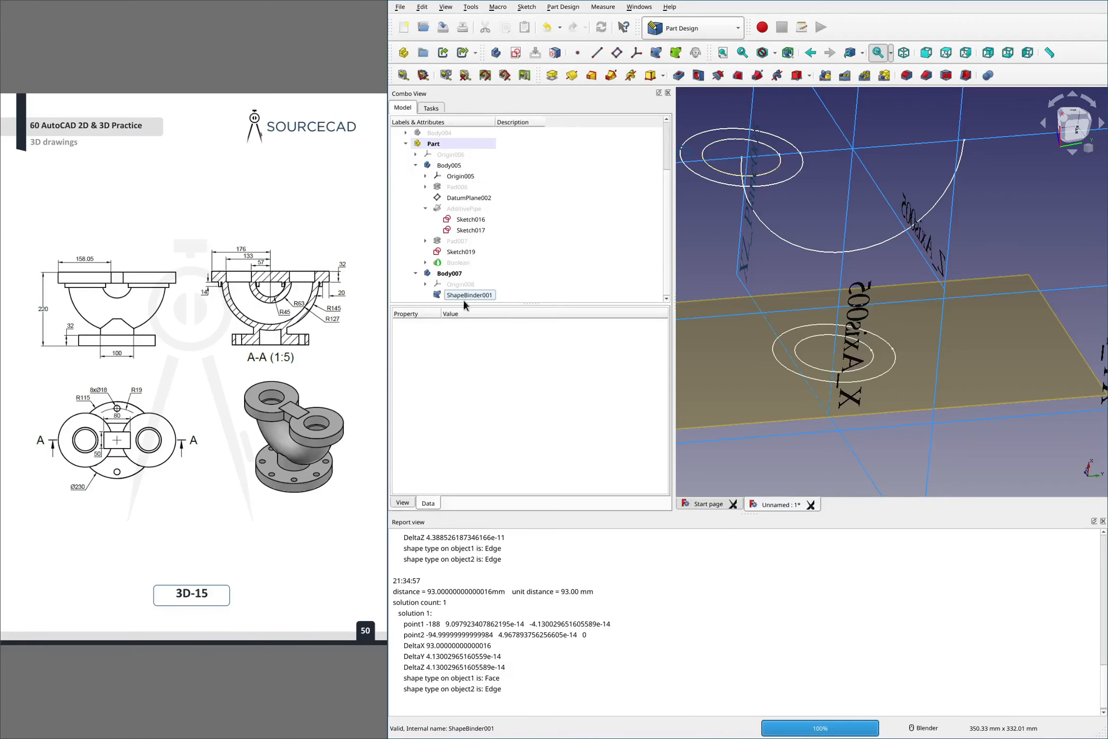
# Revolve ShapeBinder001 by 180° about the base Z axis, reversed, to form the bore solid in Body007
pyautogui.click(467, 296)
pyautogui.click(572, 76)
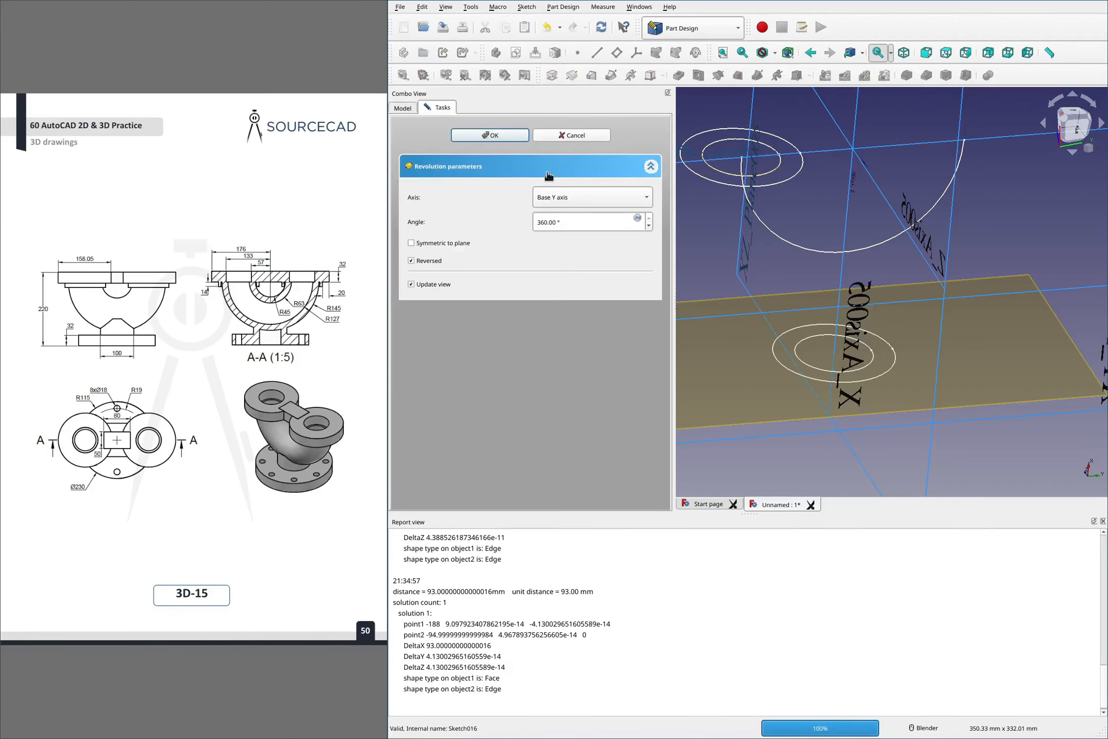
pyautogui.click(548, 196)
pyautogui.click(570, 213)
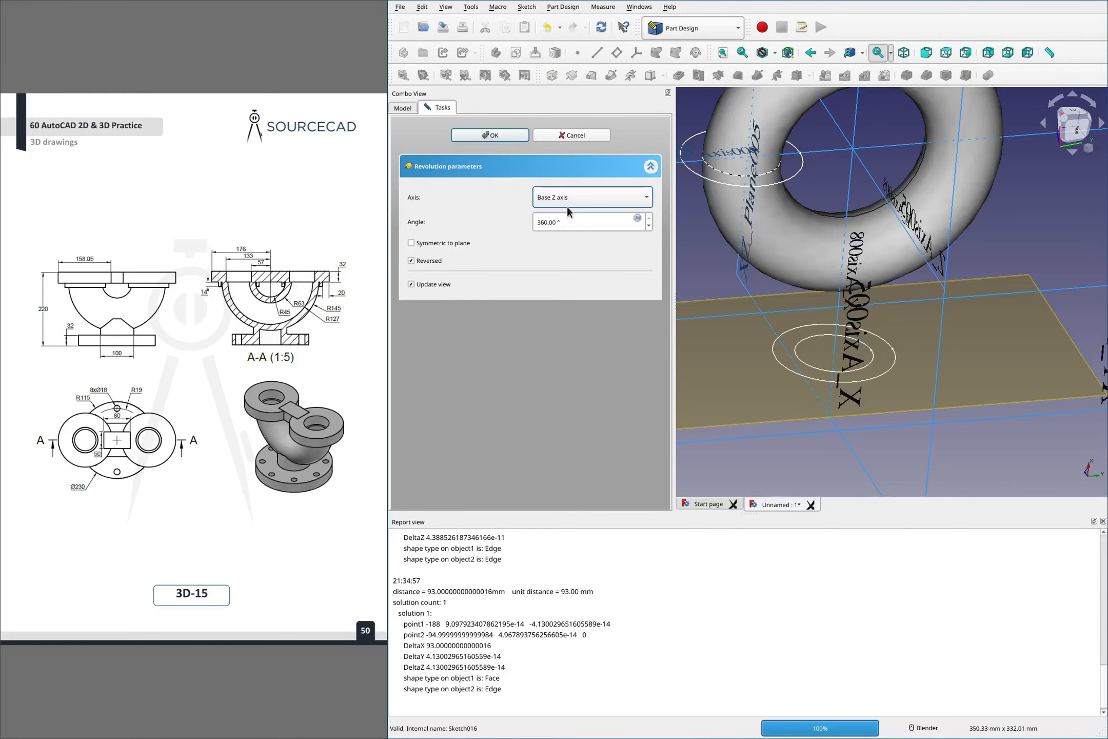
pyautogui.click(579, 222)
pyautogui.write('180')
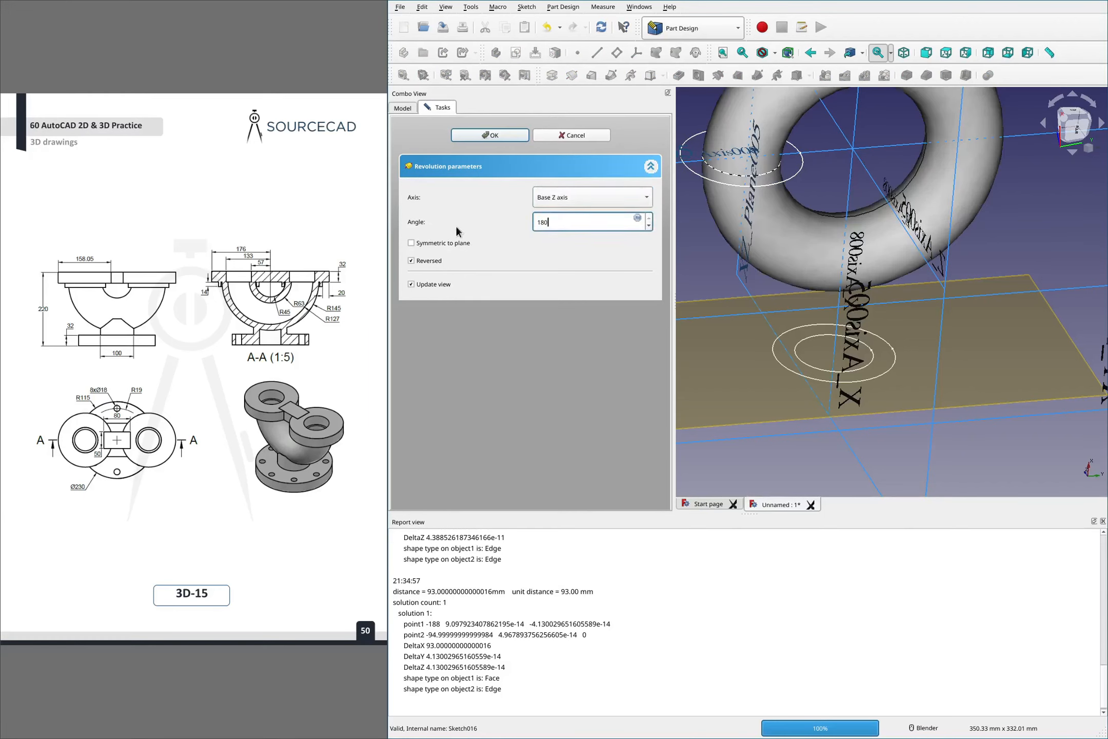
pyautogui.press('Tab')
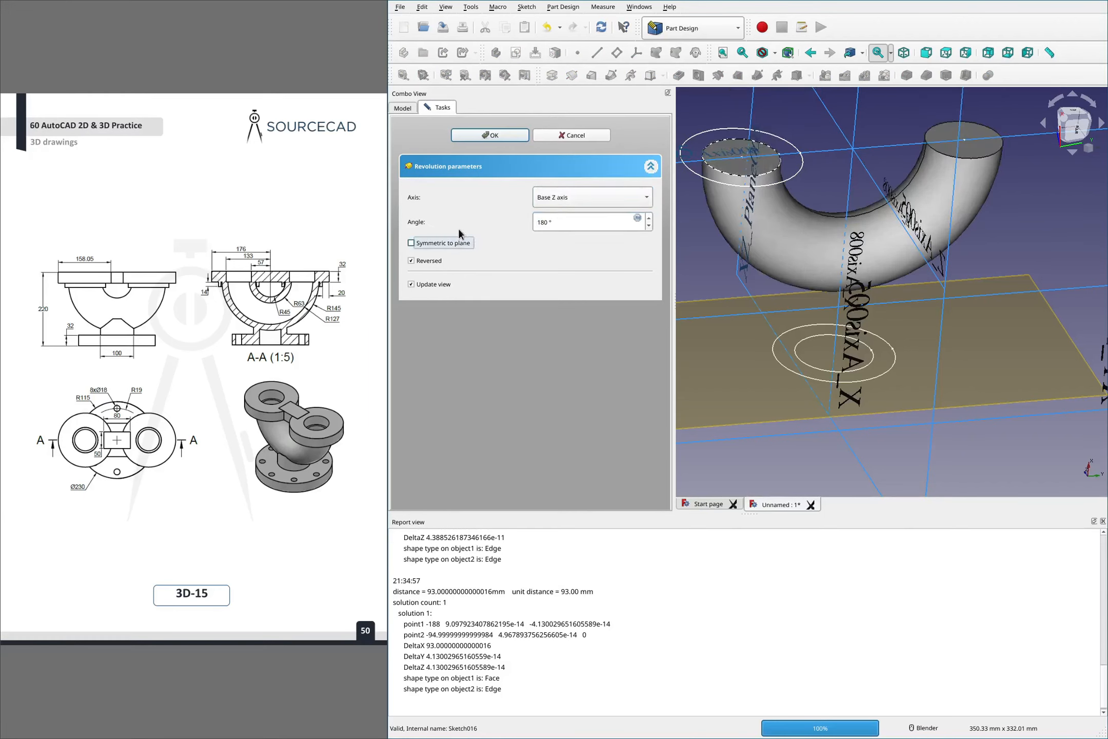
pyautogui.click(485, 135)
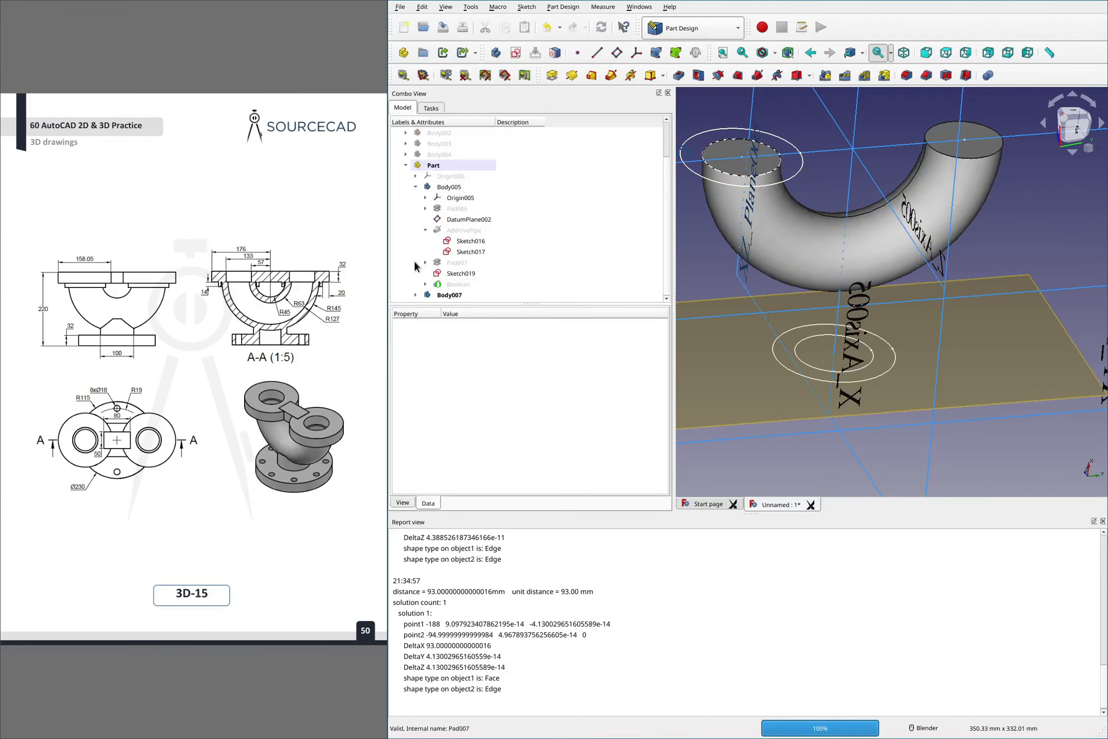
# Toggle Body005's active state and show its Boolean solid again
pyautogui.click(462, 184)
pyautogui.rightClick(475, 187)
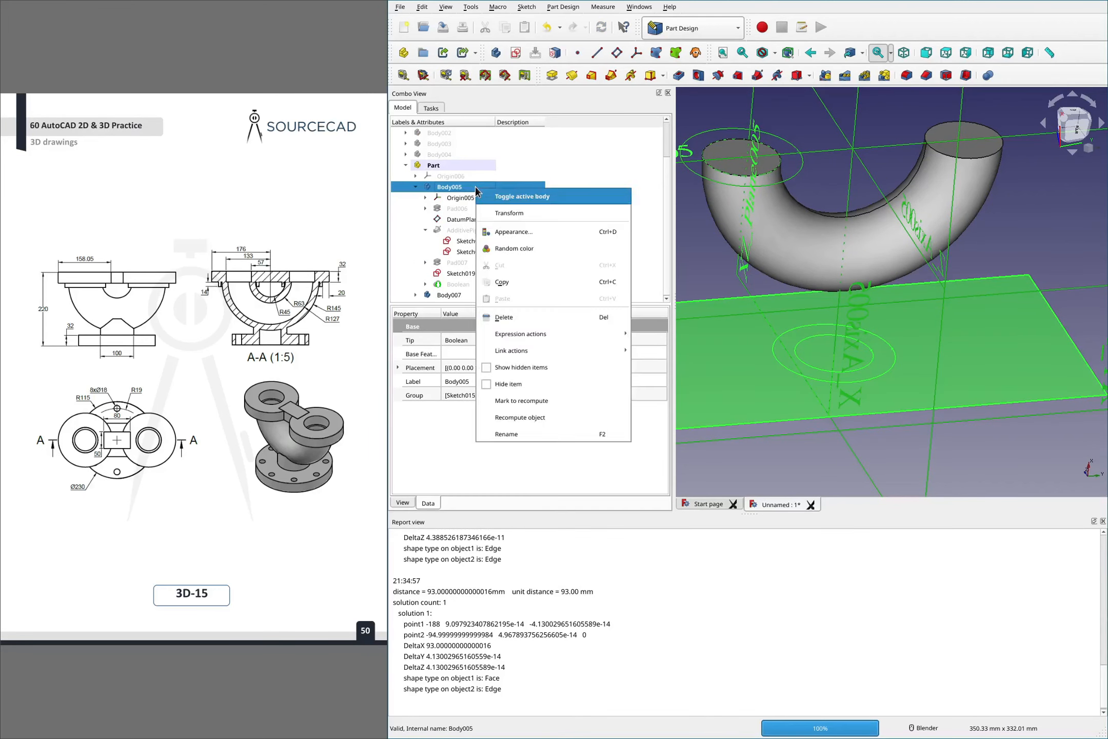
pyautogui.click(514, 201)
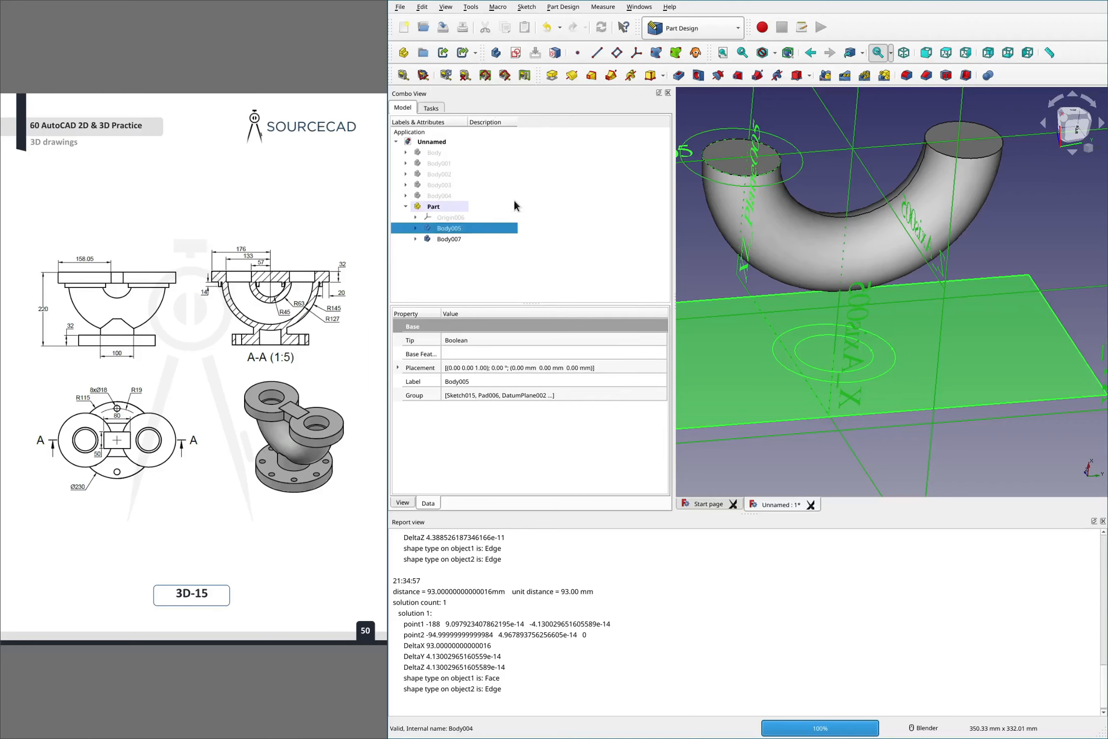
pyautogui.click(415, 228)
pyautogui.click(451, 283)
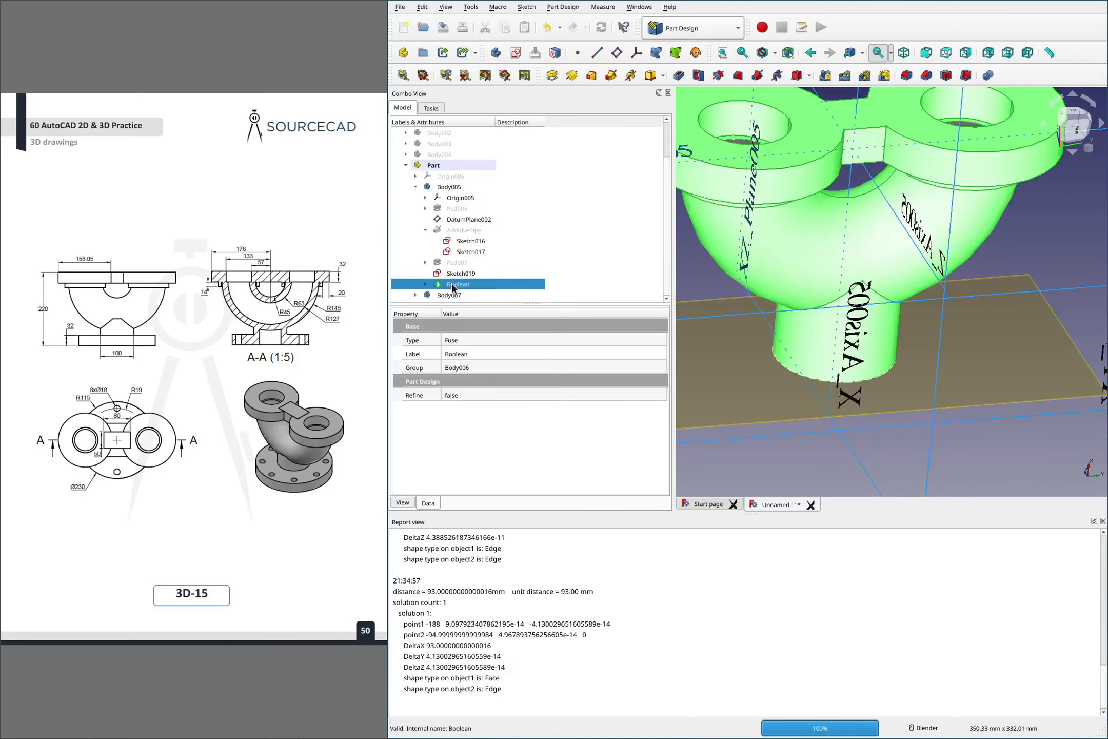
pyautogui.click(461, 295)
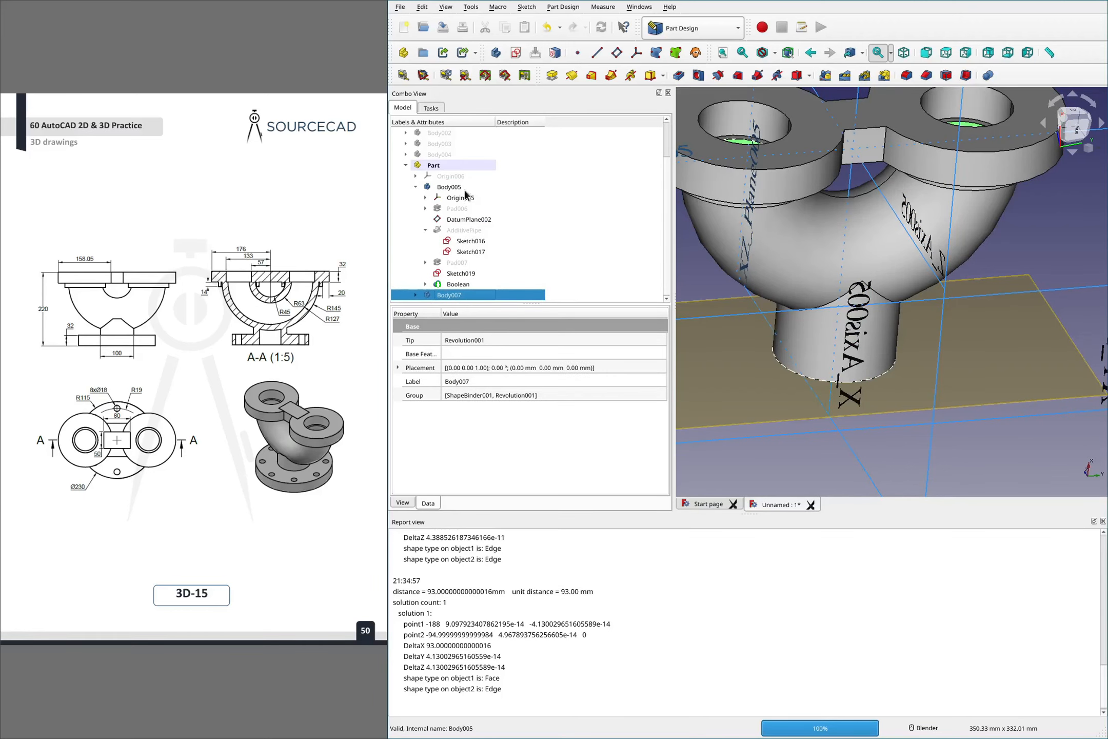
# Make Body005 the active body for a Boolean operation
pyautogui.click(463, 187)
pyautogui.click(990, 76)
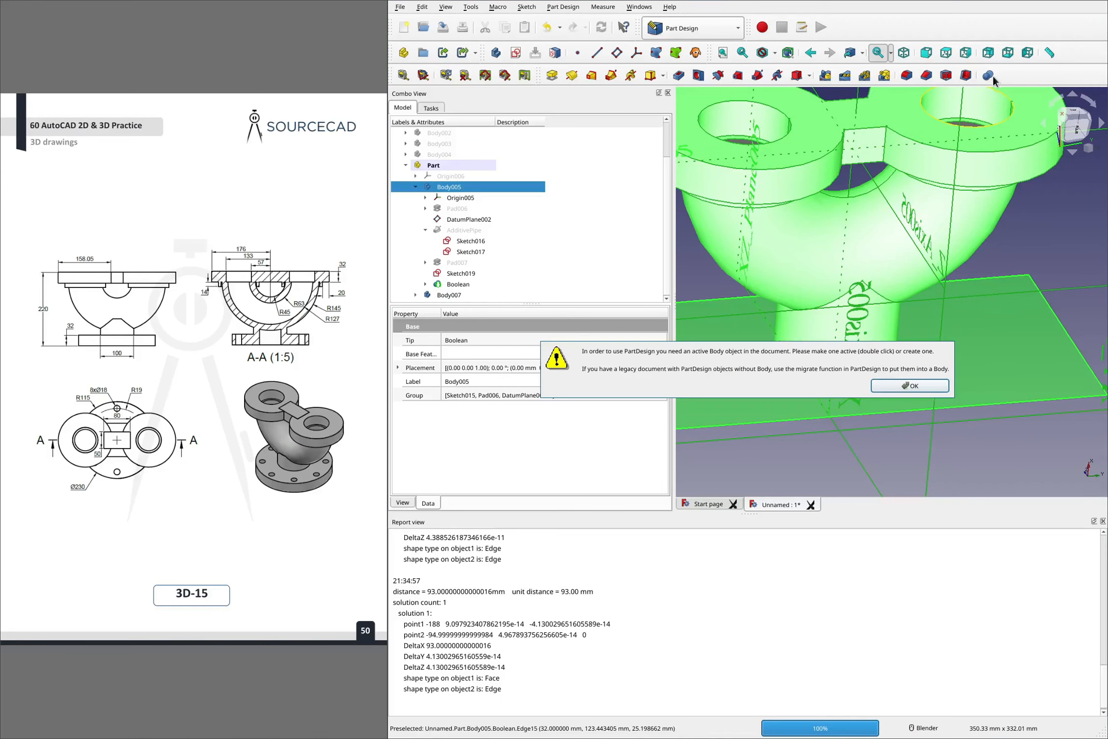
pyautogui.rightClick(449, 188)
pyautogui.click(506, 197)
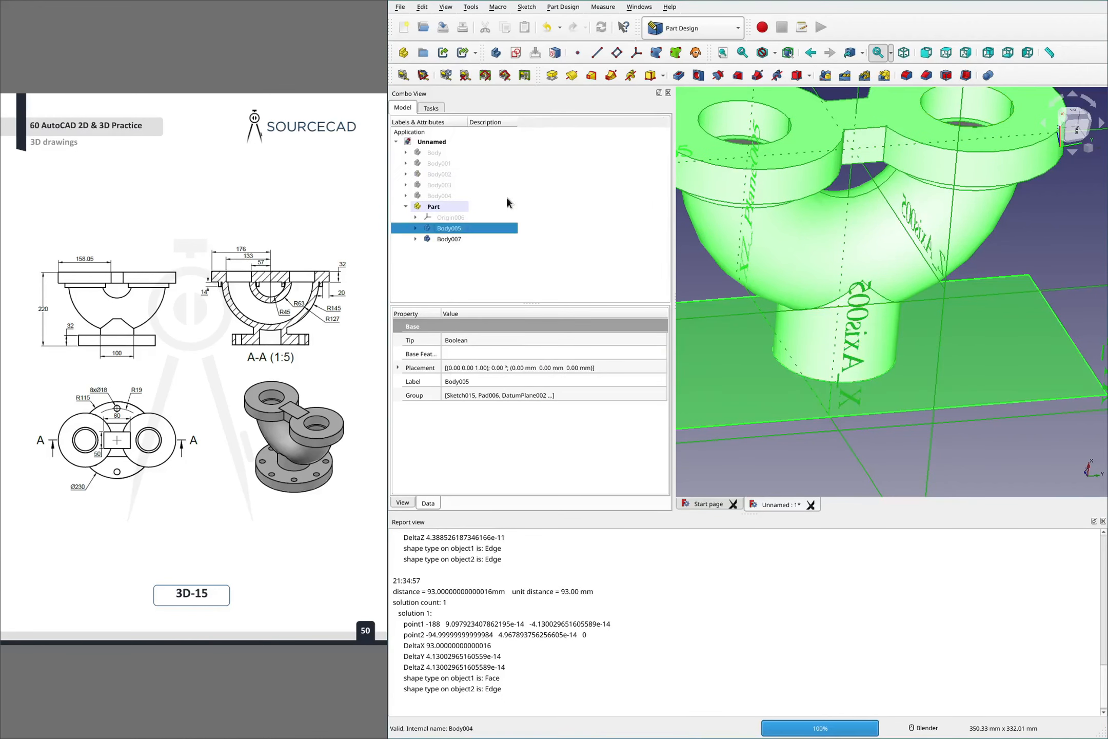
pyautogui.rightClick(450, 228)
pyautogui.click(463, 234)
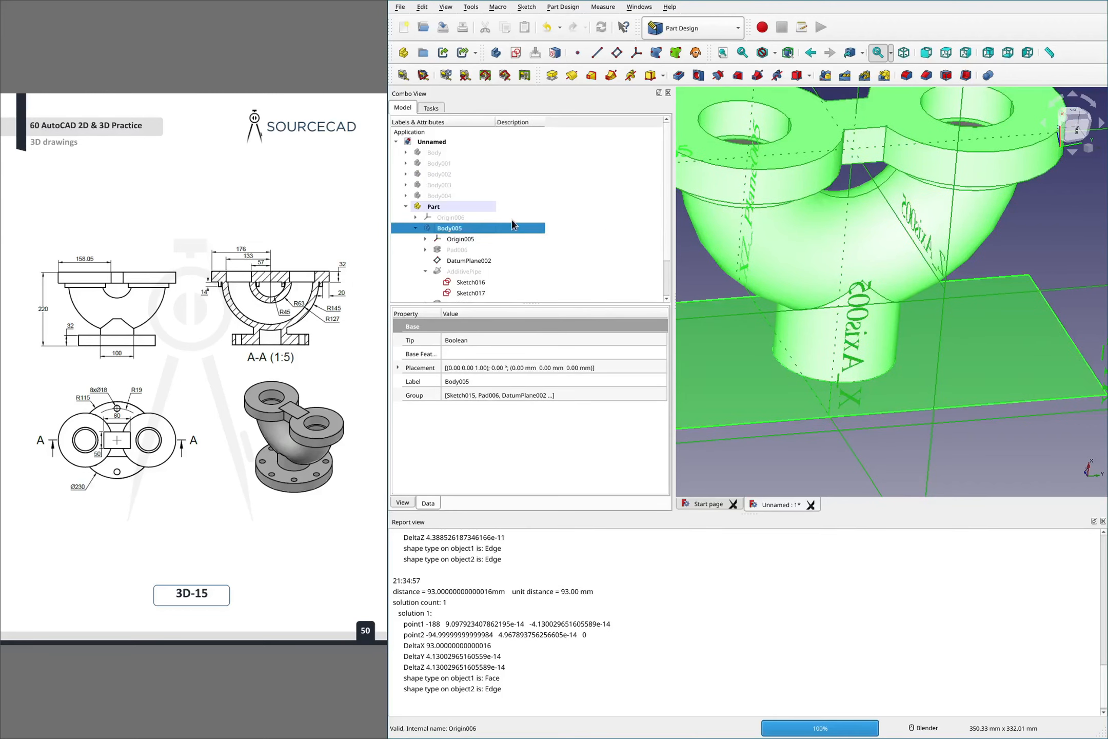
pyautogui.scroll(-1, 511, 221)
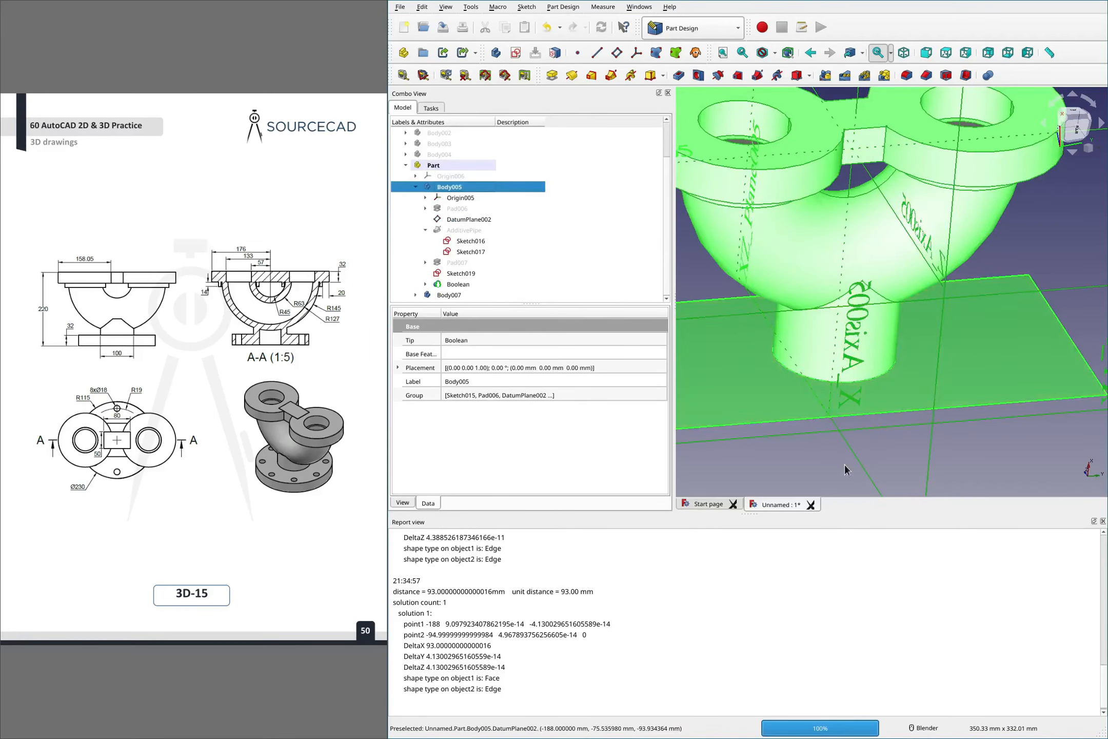
# Try to cut Body007 from Body005 with a Boolean operation
pyautogui.click(855, 471)
pyautogui.click(988, 75)
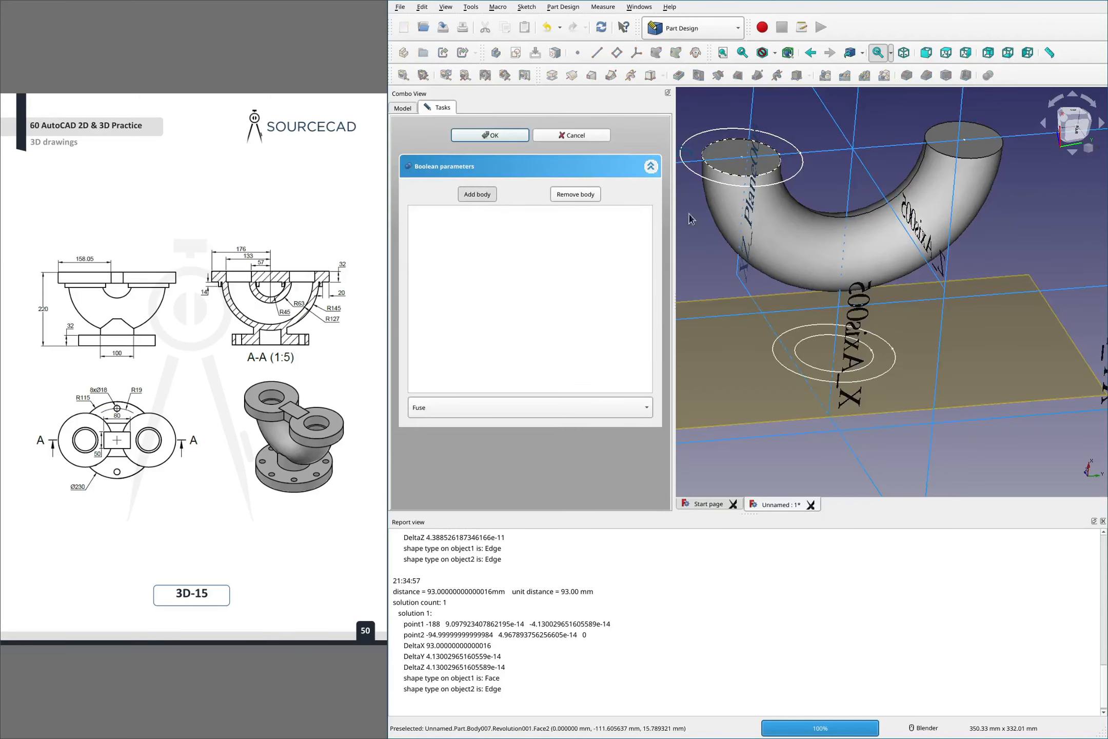
pyautogui.click(755, 228)
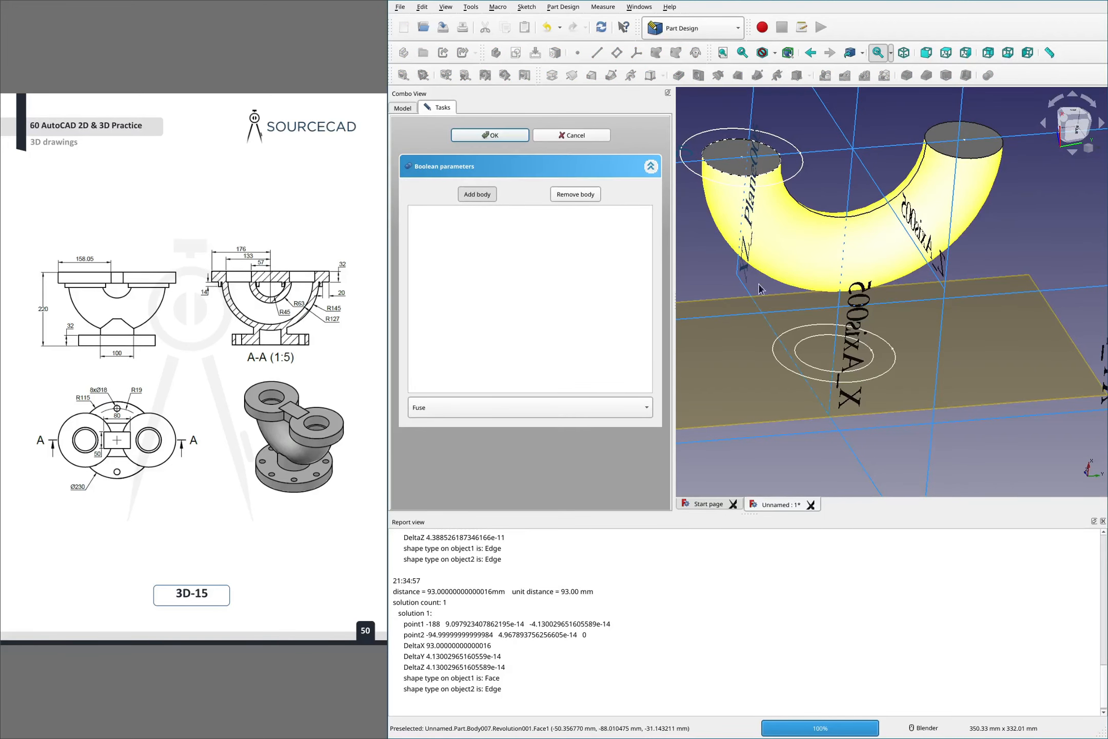
pyautogui.click(491, 406)
pyautogui.press('Escape')
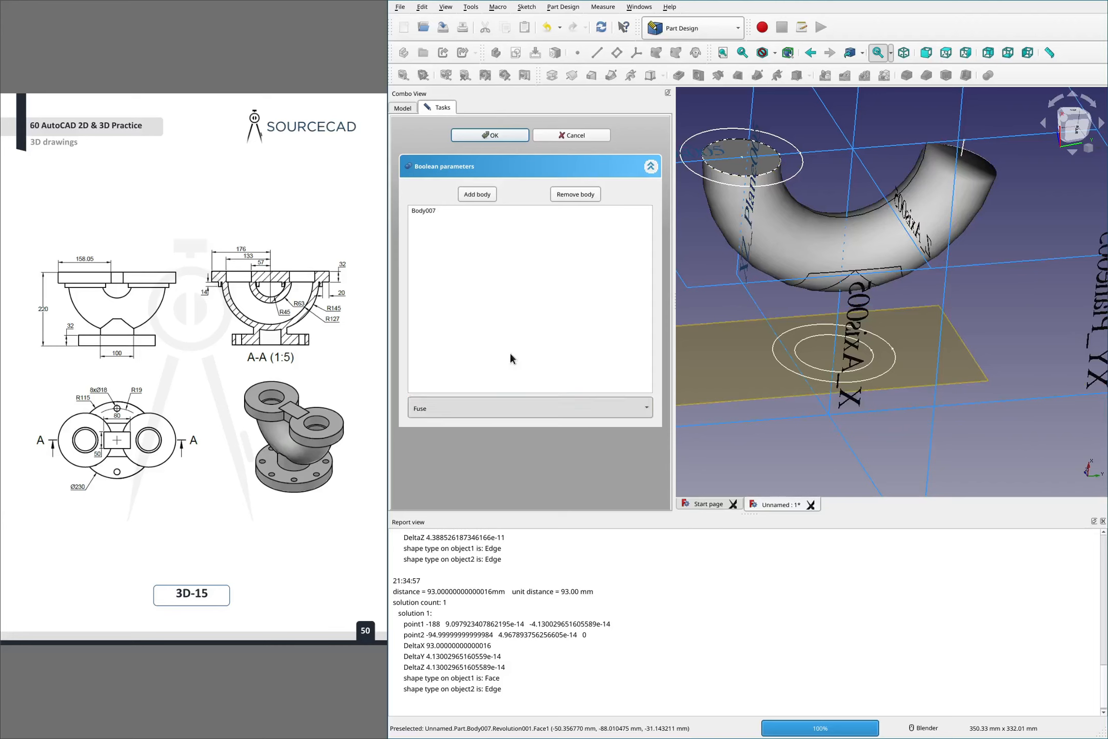
pyautogui.click(487, 134)
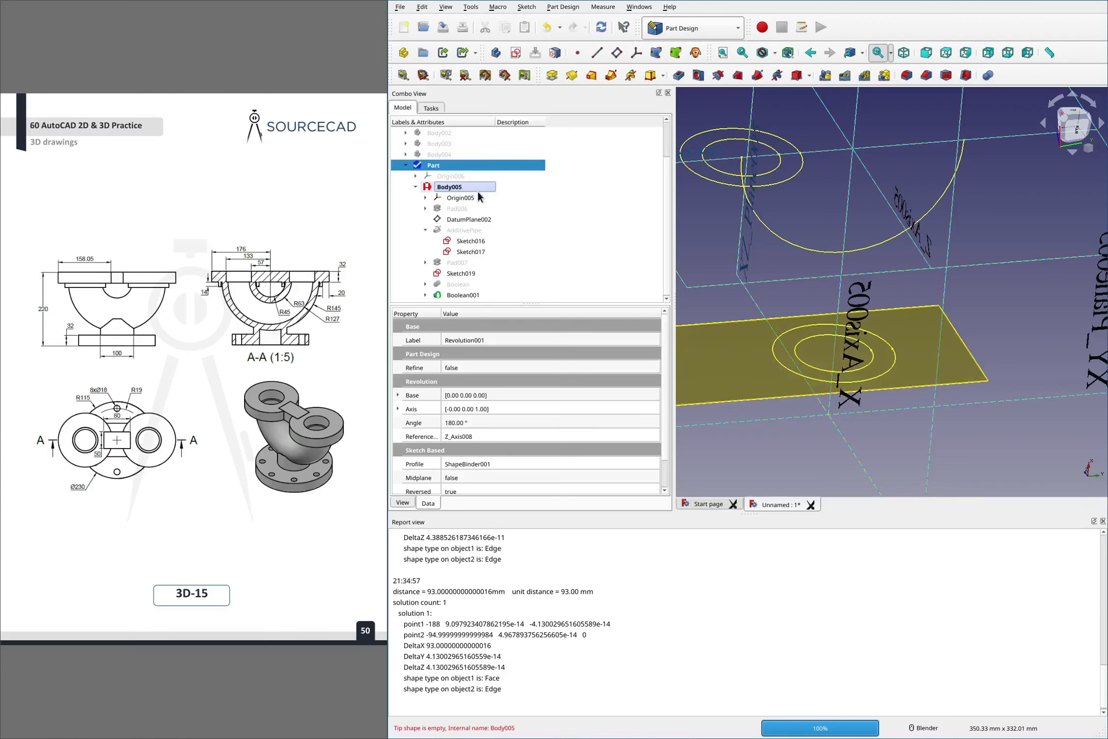
# Reopen Boolean001 for editing and remove Body007 from its bodies
pyautogui.click(456, 296)
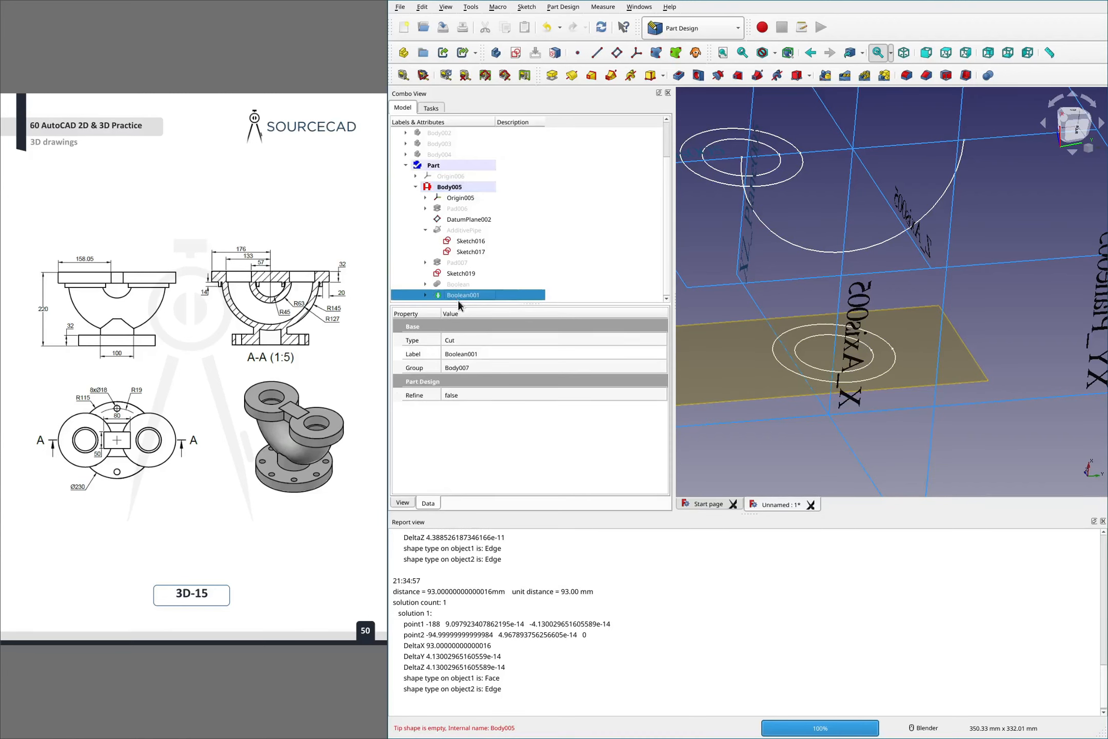
pyautogui.click(457, 284)
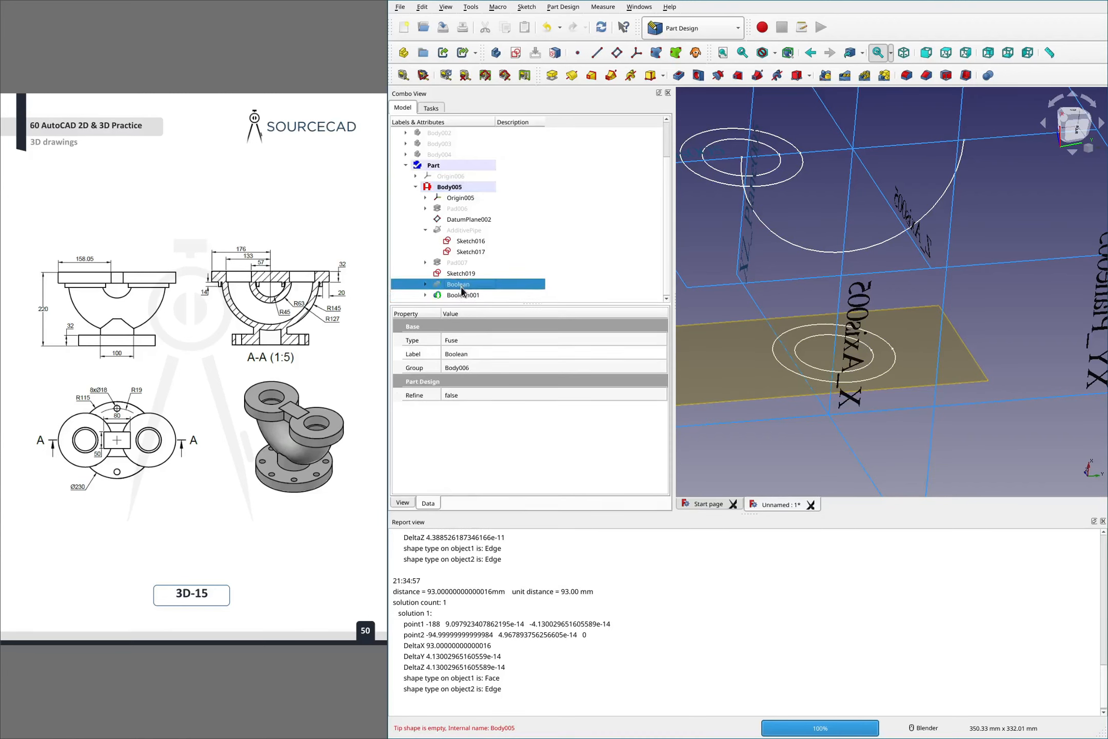
pyautogui.click(461, 295)
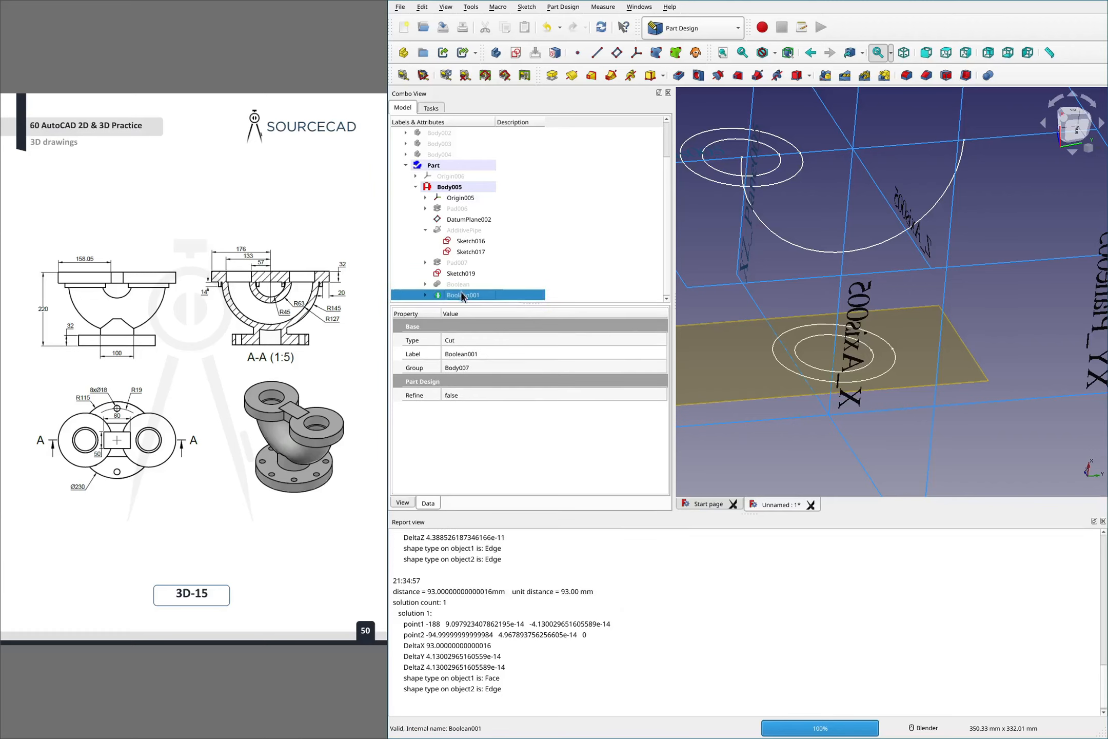
pyautogui.rightClick(461, 291)
pyautogui.click(463, 293)
pyautogui.rightClick(463, 293)
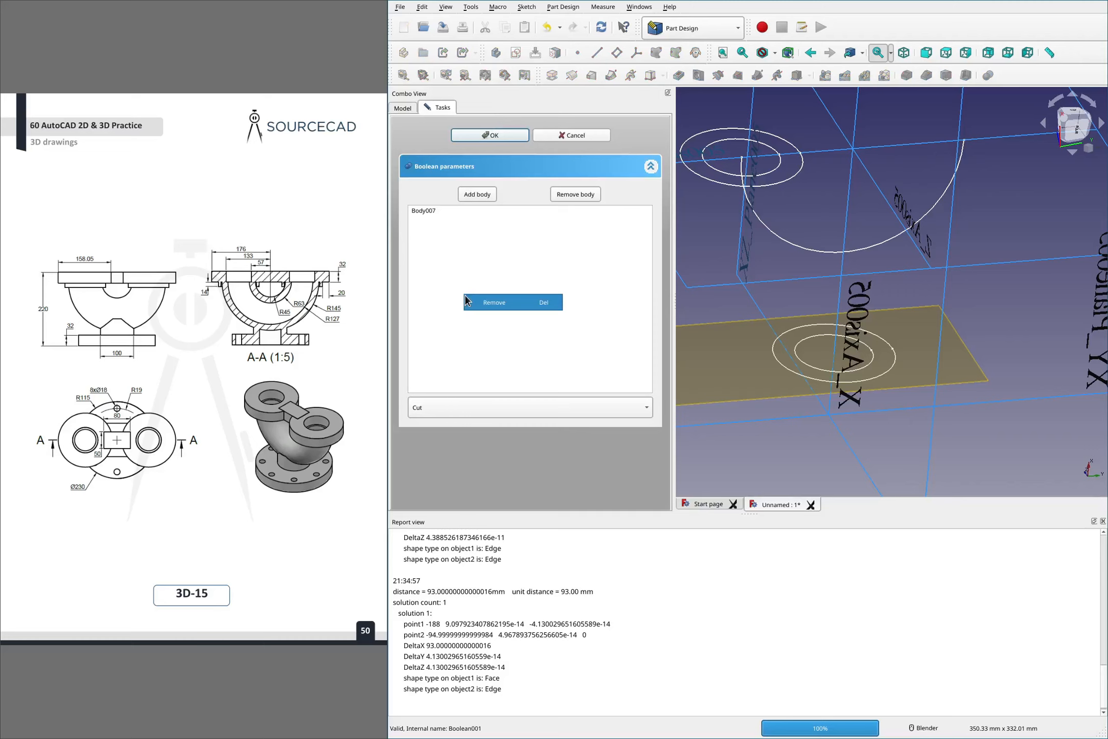
pyautogui.click(500, 248)
pyautogui.click(486, 209)
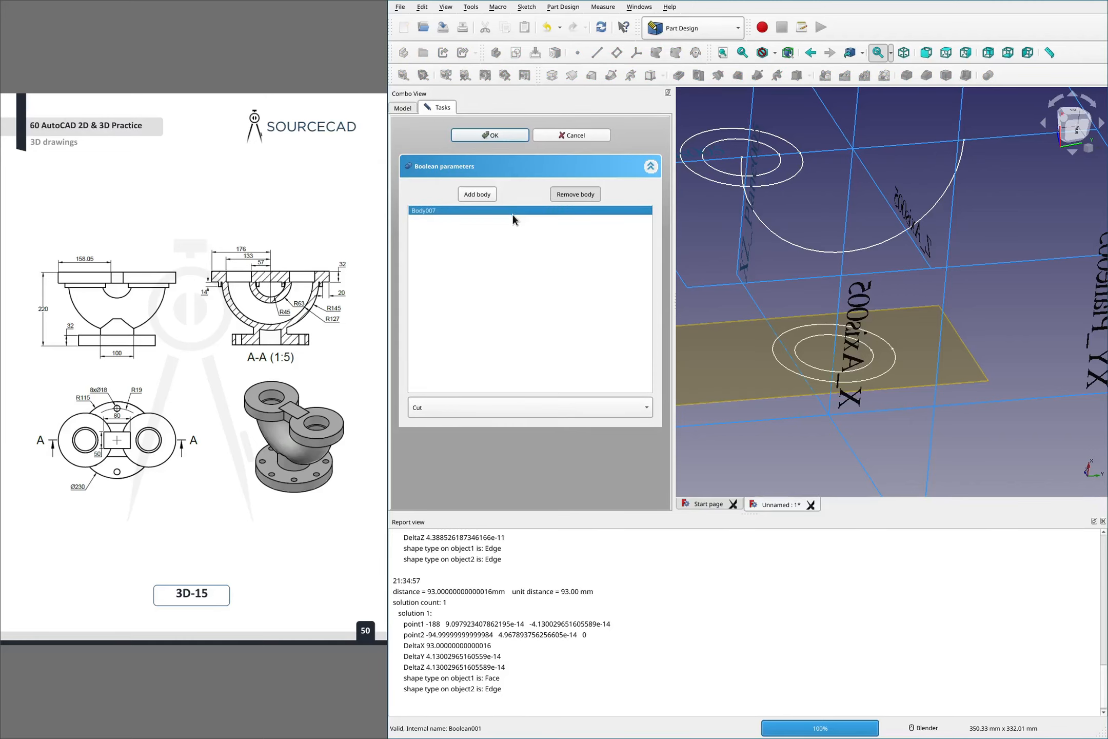
pyautogui.press('Delete')
# Set Boolean001's type to Common, add Body007 again and apply the operation
pyautogui.click(484, 407)
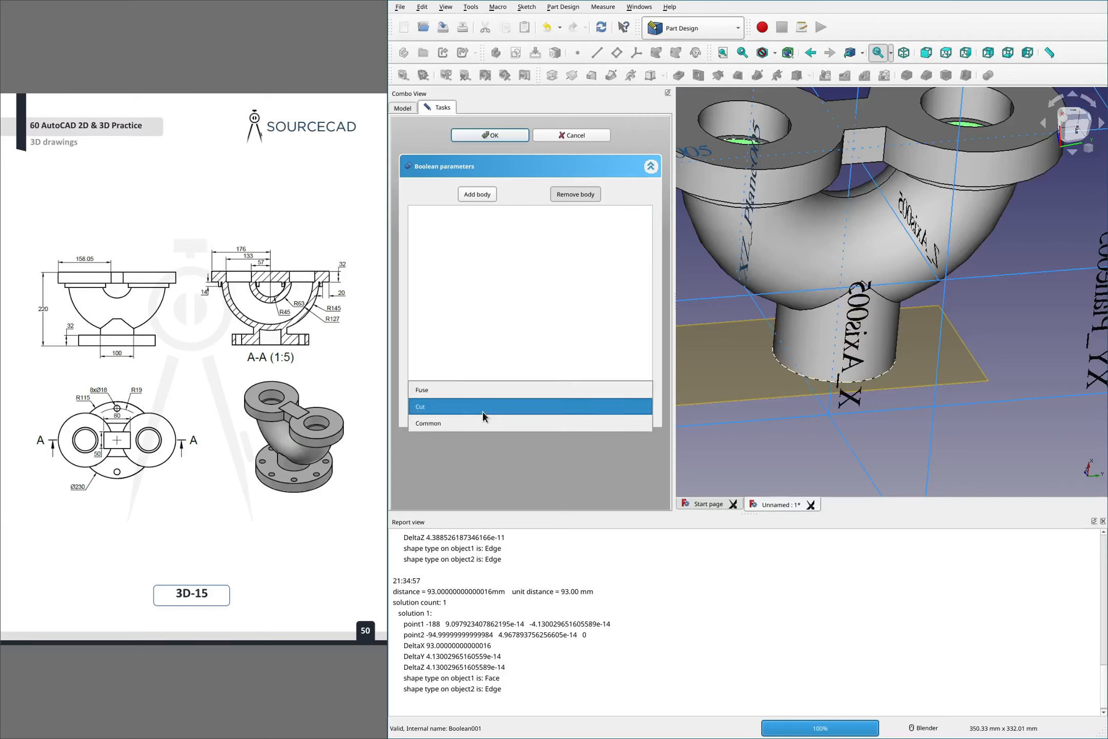
pyautogui.click(480, 424)
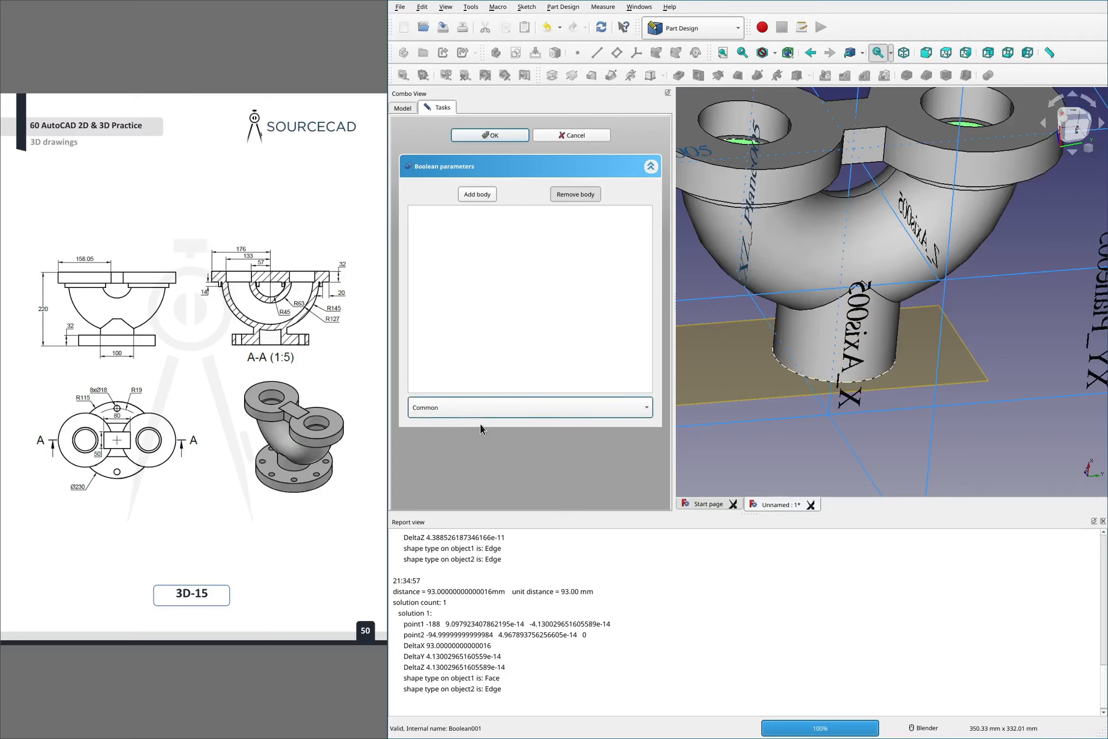
pyautogui.click(478, 403)
pyautogui.click(471, 407)
pyautogui.click(477, 193)
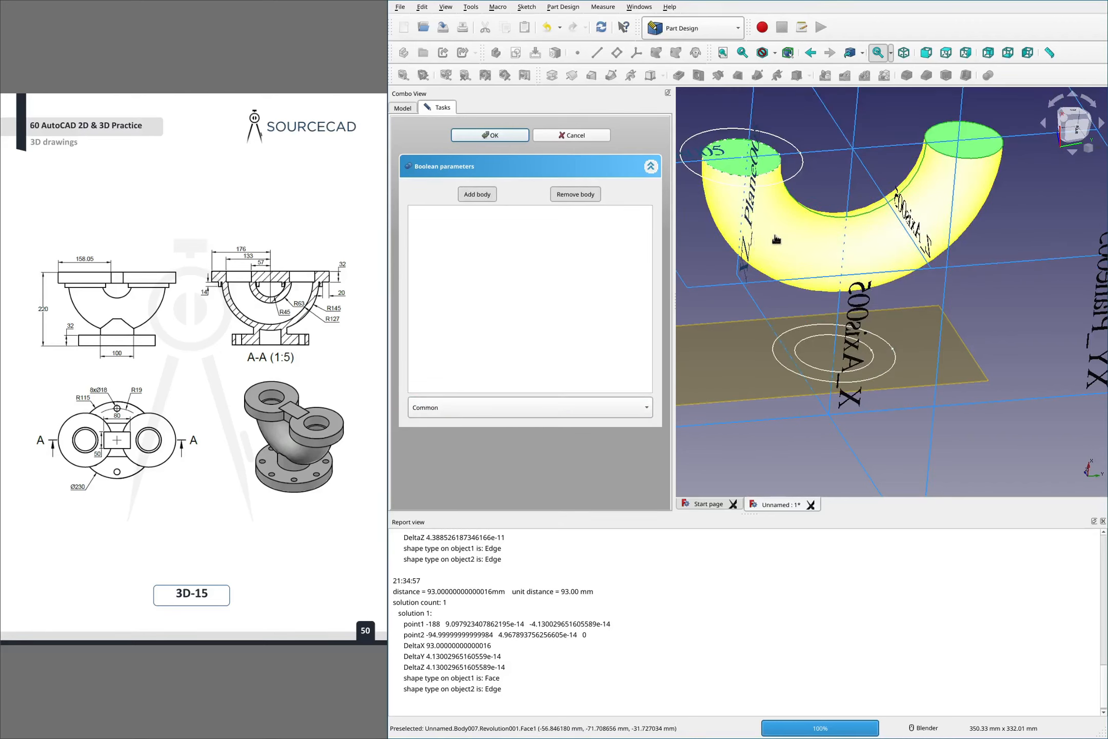
pyautogui.click(713, 189)
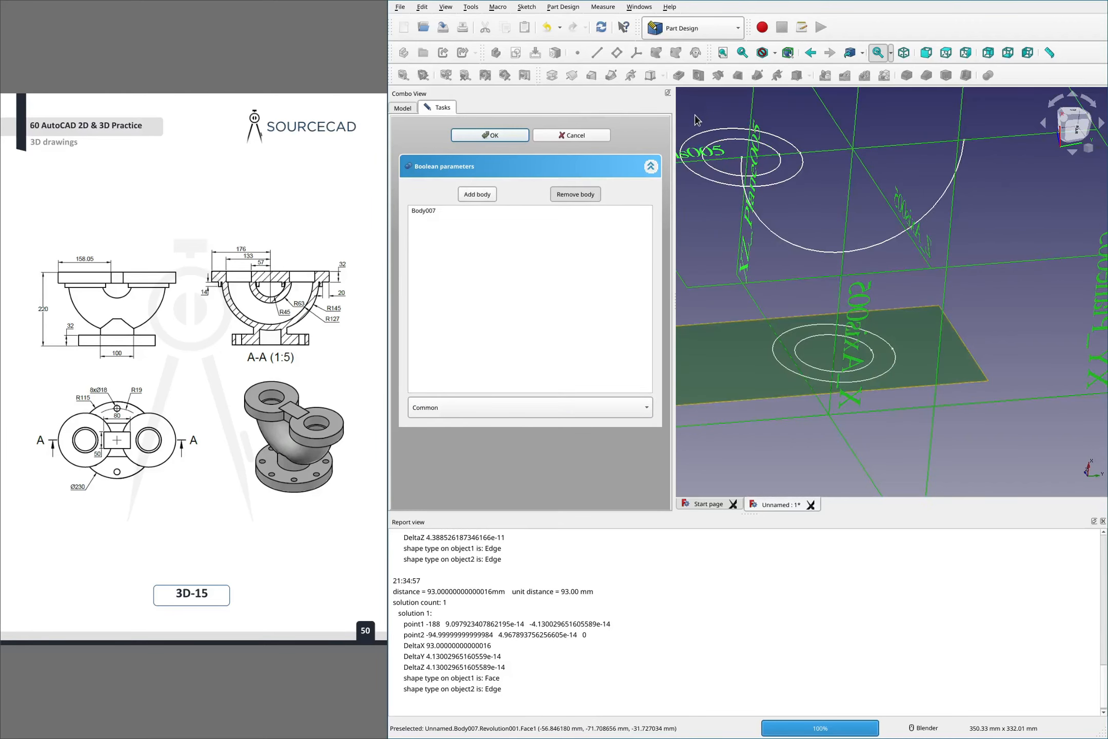
pyautogui.click(491, 135)
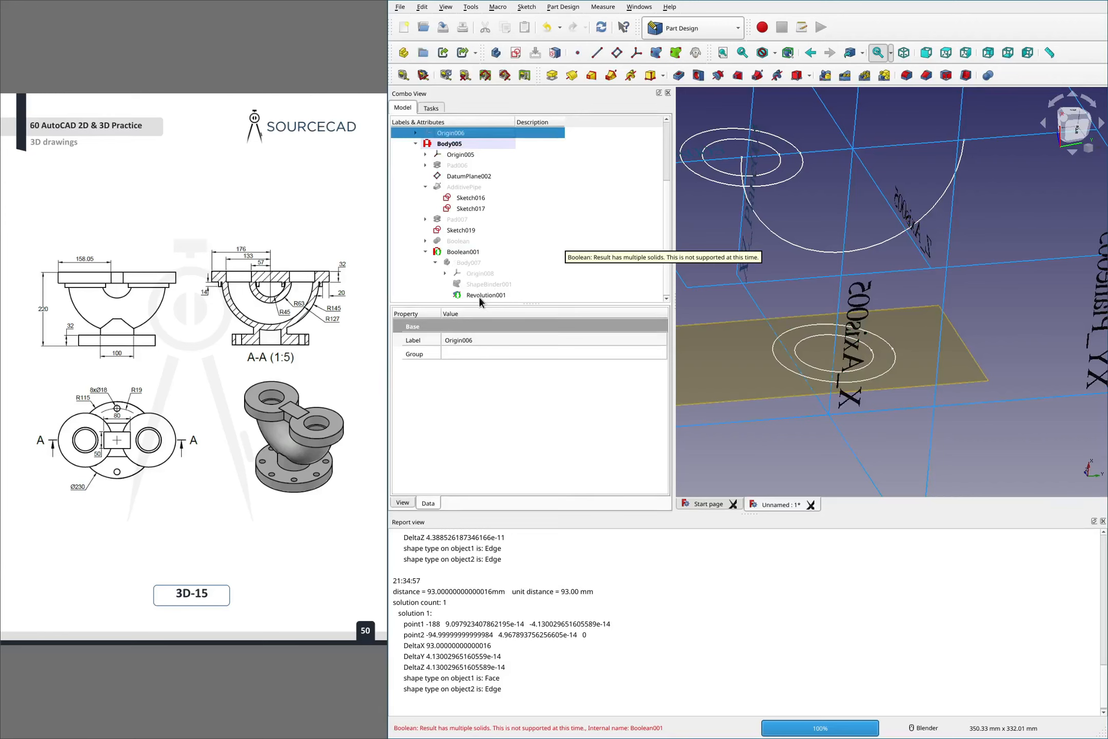
# Reopen Boolean001, cancel the edit and undo the Boolean operation between Body005 and Body007
pyautogui.scroll(1, 451, 259)
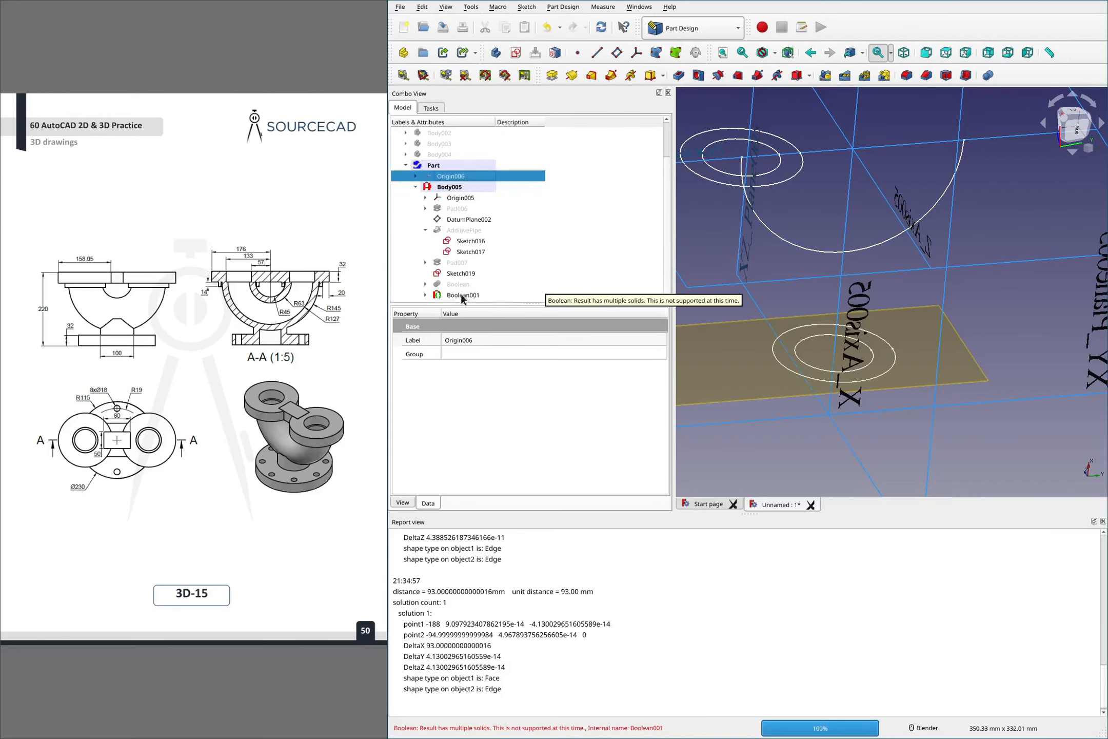
pyautogui.click(461, 295)
pyautogui.doubleClick(461, 295)
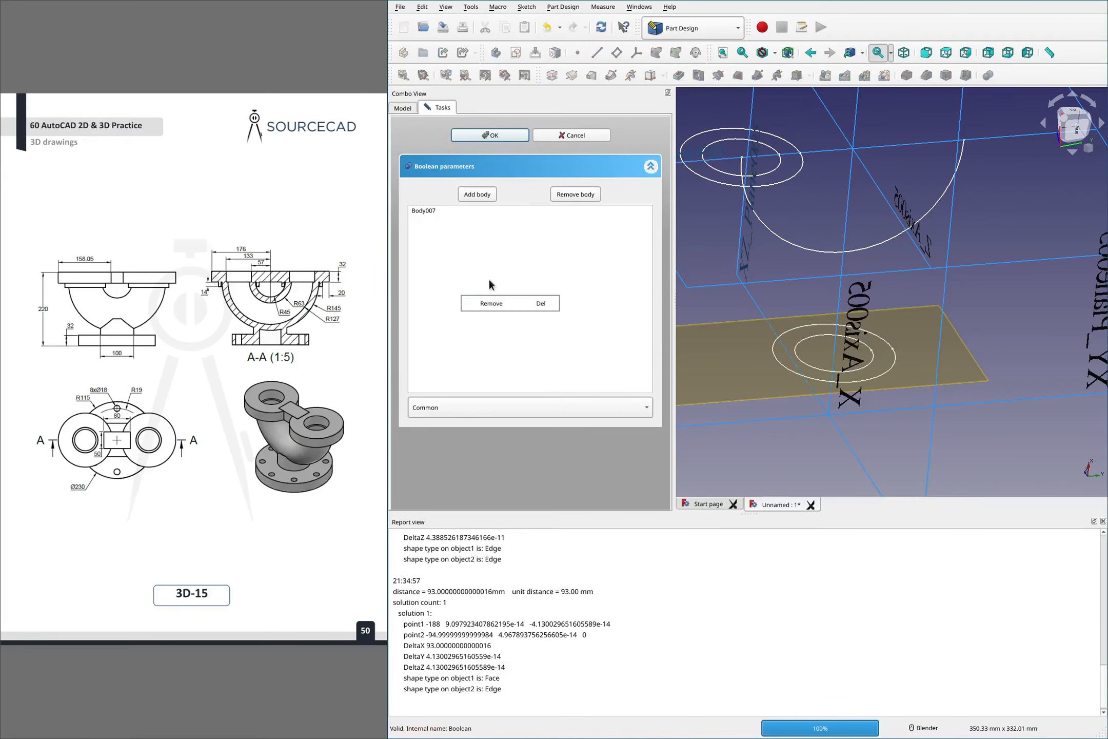
pyautogui.click(472, 210)
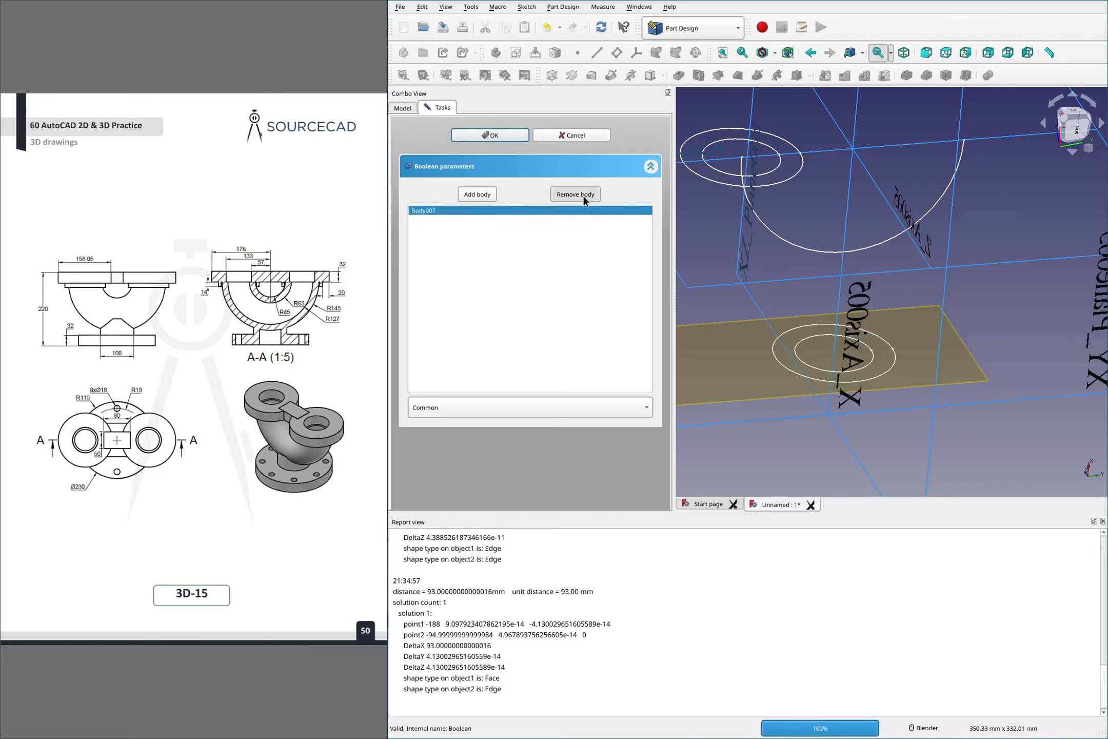
pyautogui.click(564, 137)
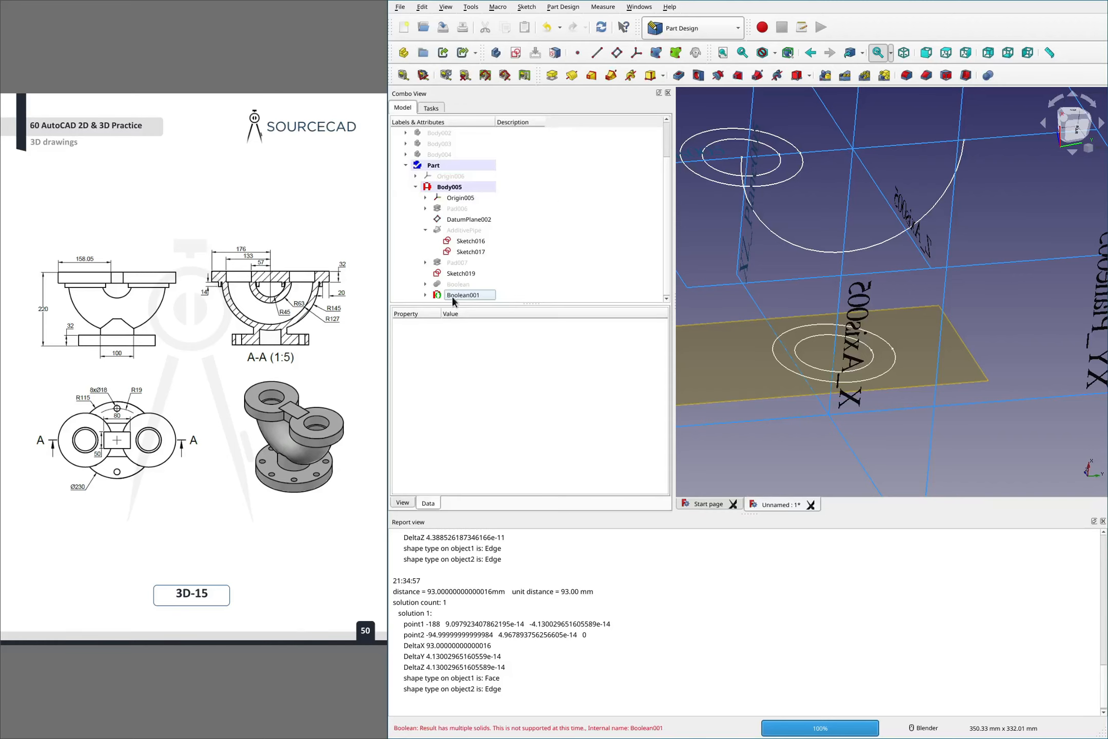
pyautogui.click(549, 28)
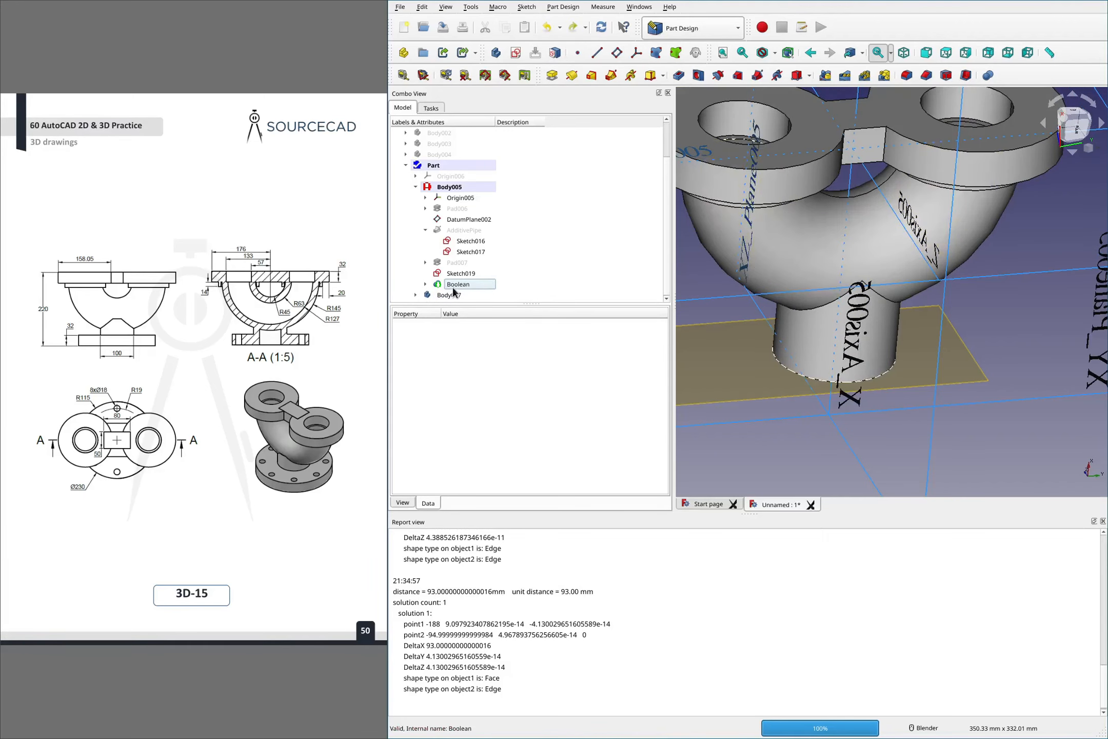
# Make Body007 the active body inside the Part
pyautogui.click(415, 294)
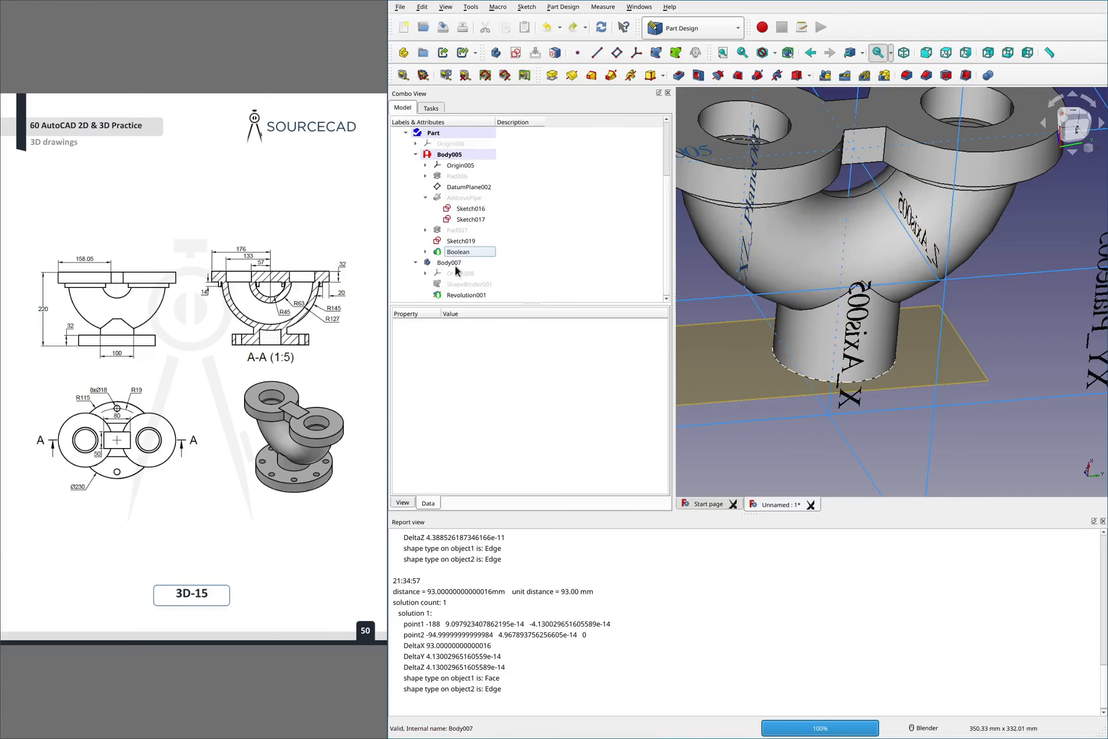
pyautogui.click(451, 260)
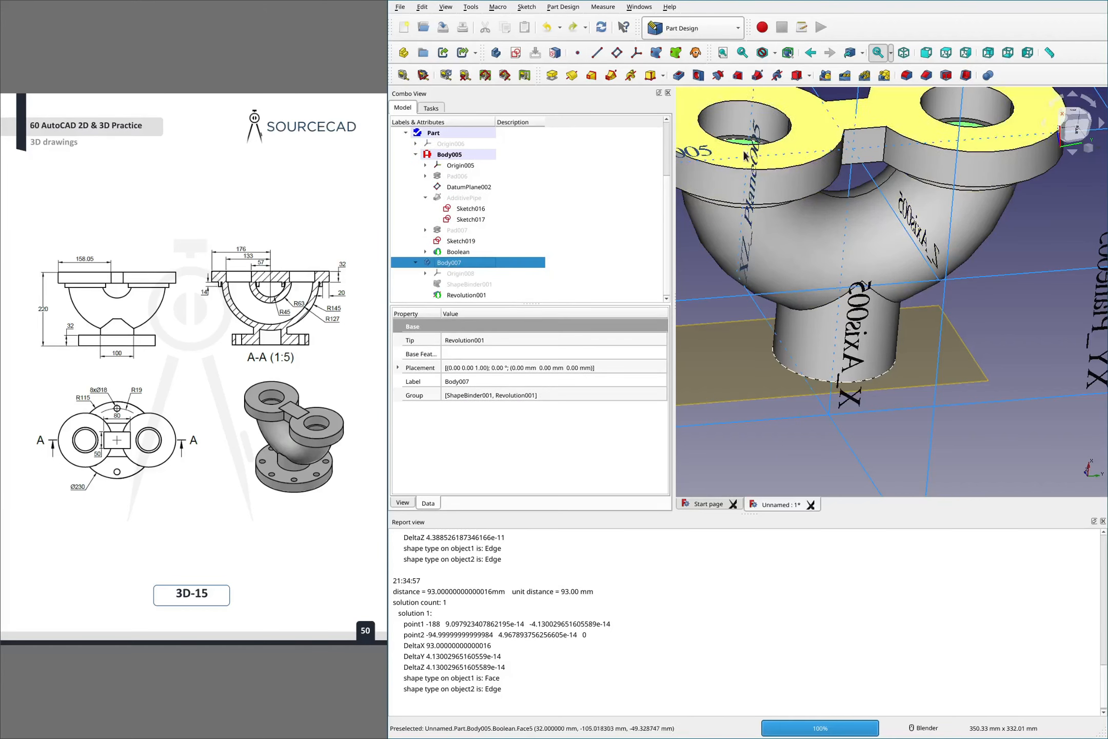
pyautogui.rightClick(459, 262)
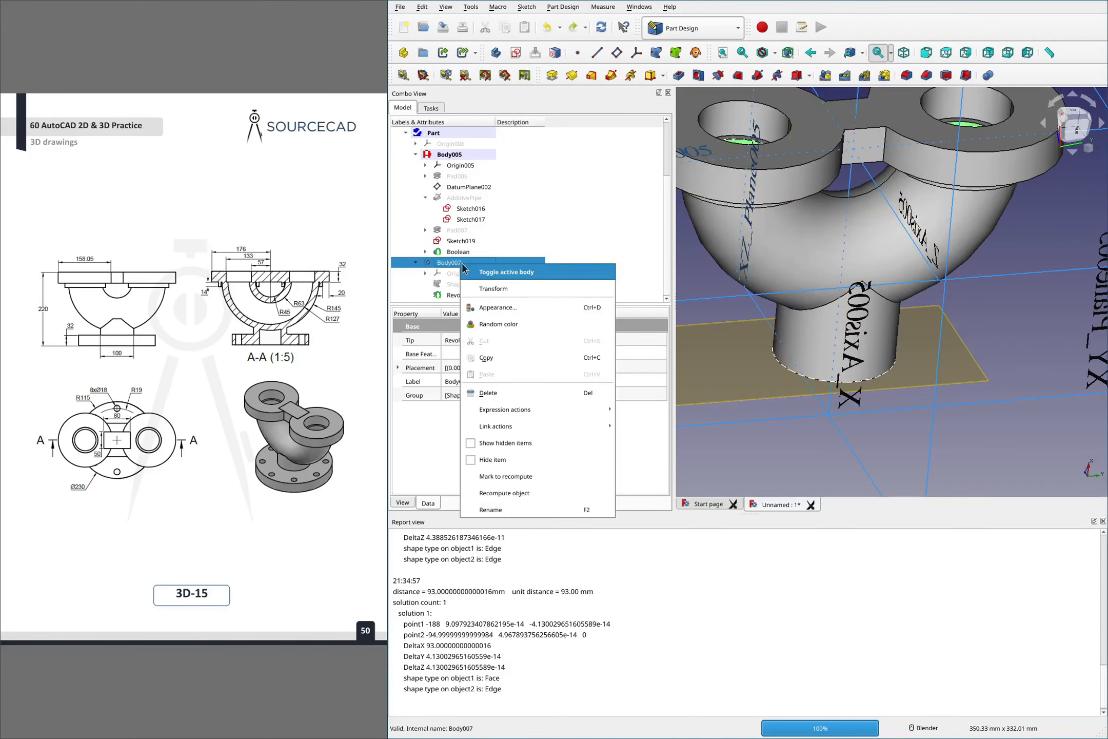
pyautogui.click(502, 273)
pyautogui.click(773, 406)
# Try to pad one end face of Body007's revolved bore by 20 mm
pyautogui.scroll(-5, 806, 228)
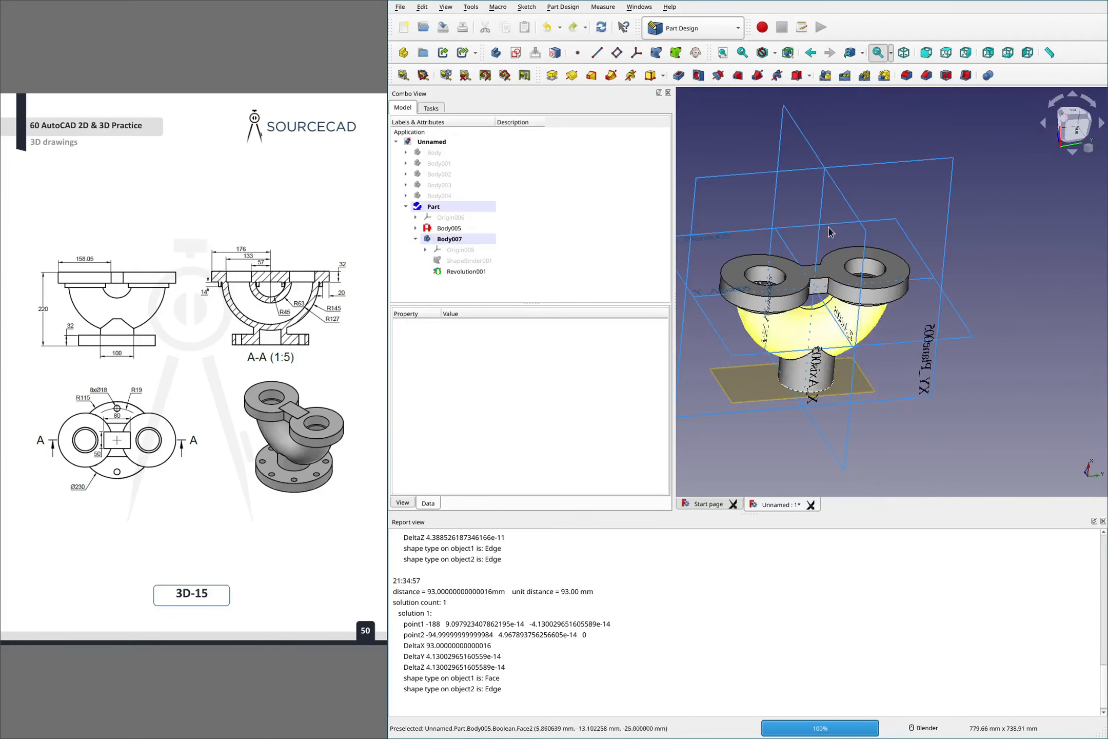
pyautogui.moveTo(806, 228); pyautogui.dragTo(815, 281, button='middle')
pyautogui.scroll(4, 815, 281)
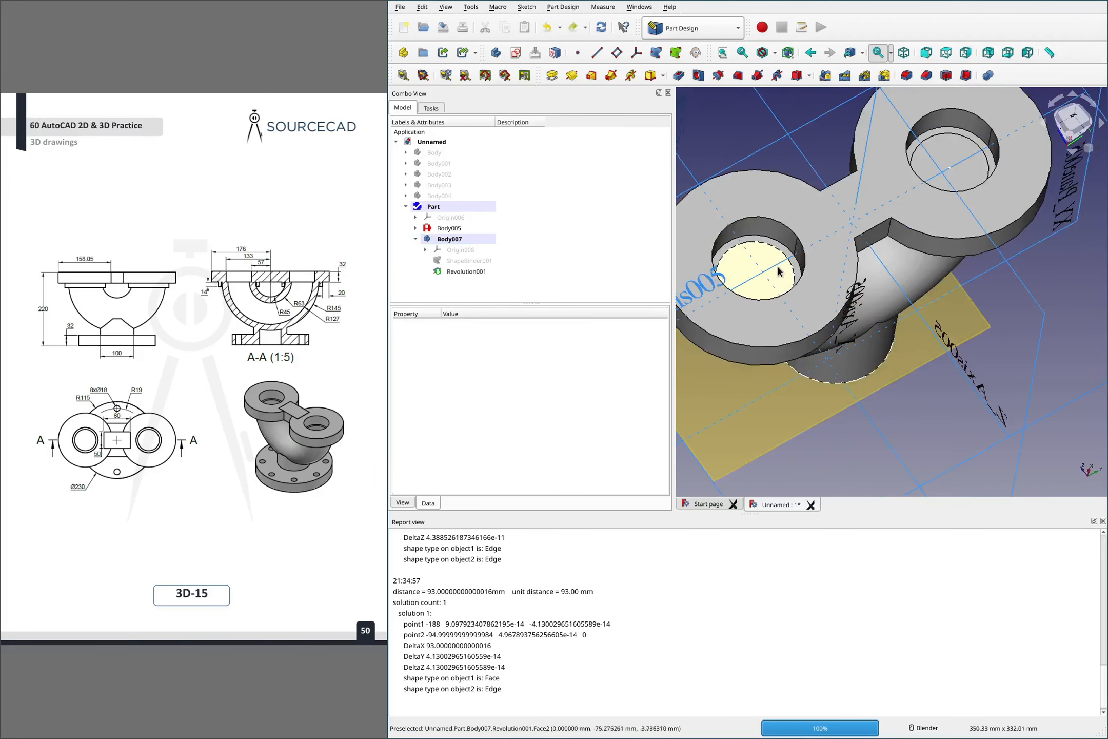
pyautogui.click(754, 272)
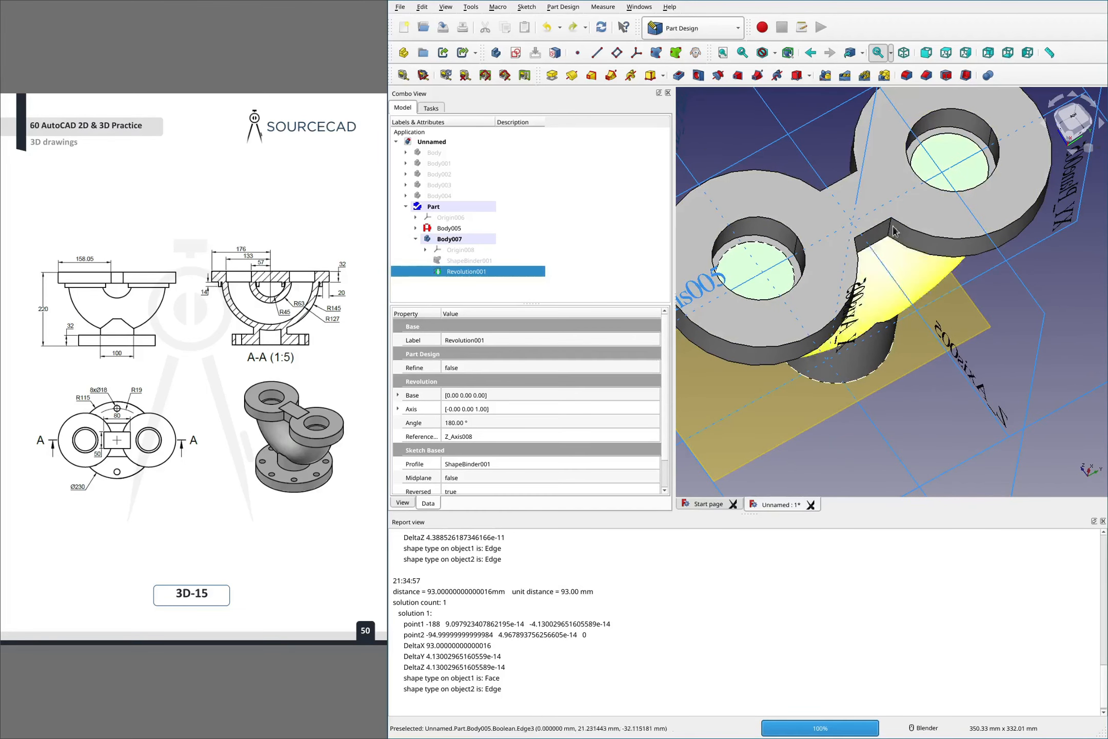
pyautogui.click(553, 76)
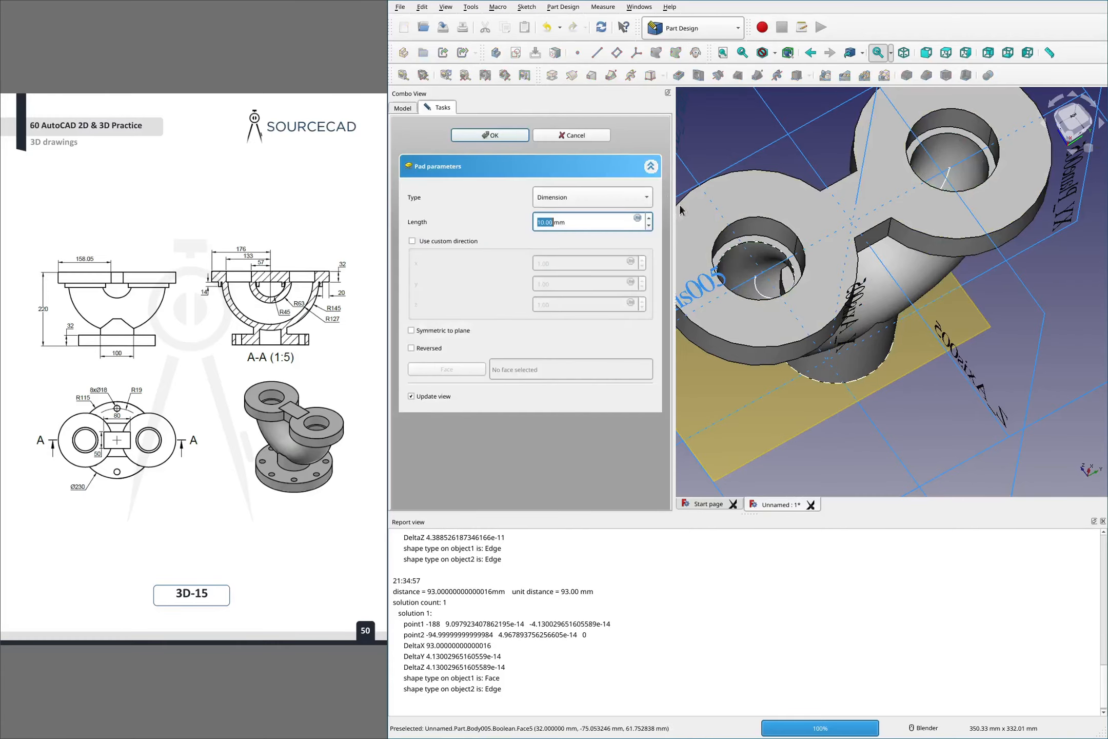
pyautogui.moveTo(705, 209); pyautogui.dragTo(690, 176, button='middle')
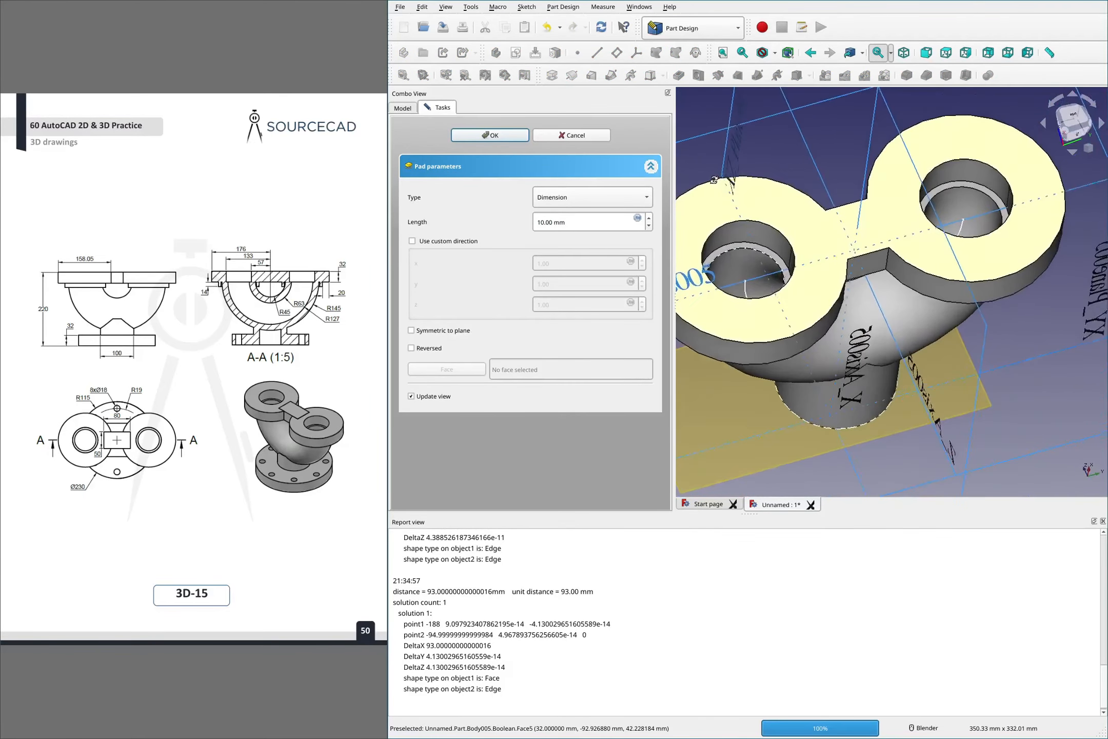
pyautogui.moveTo(577, 224); pyautogui.dragTo(477, 225)
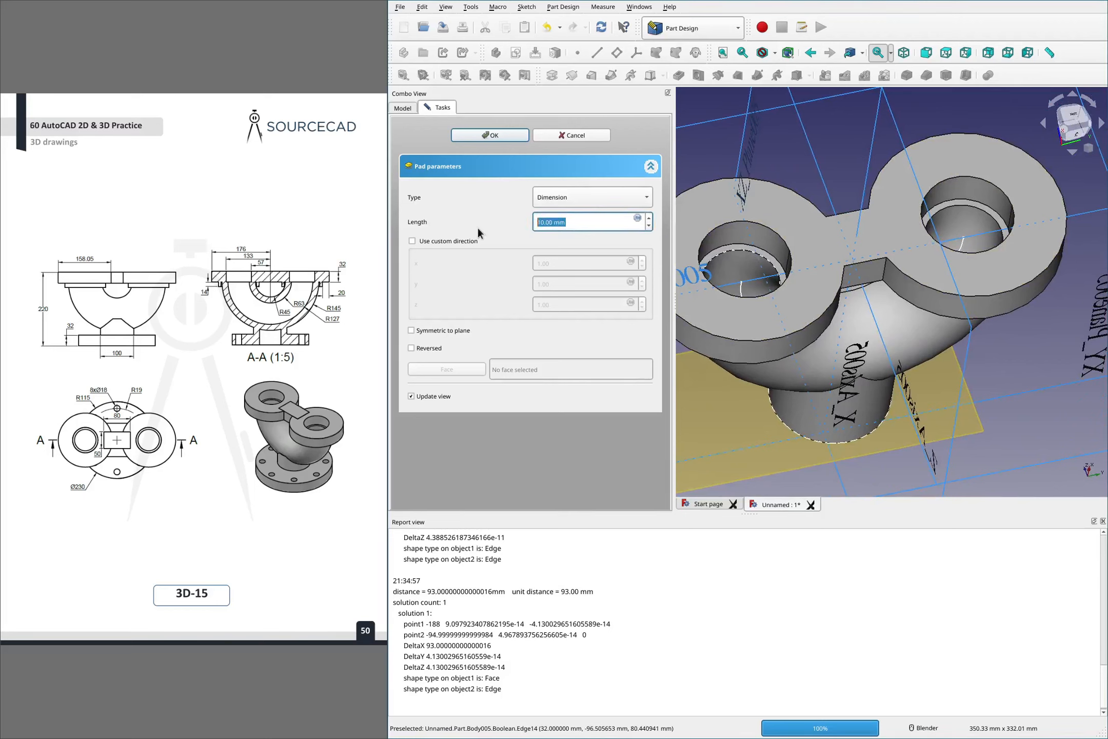
pyautogui.write('1')
pyautogui.press('BackSpace')
pyautogui.write('20')
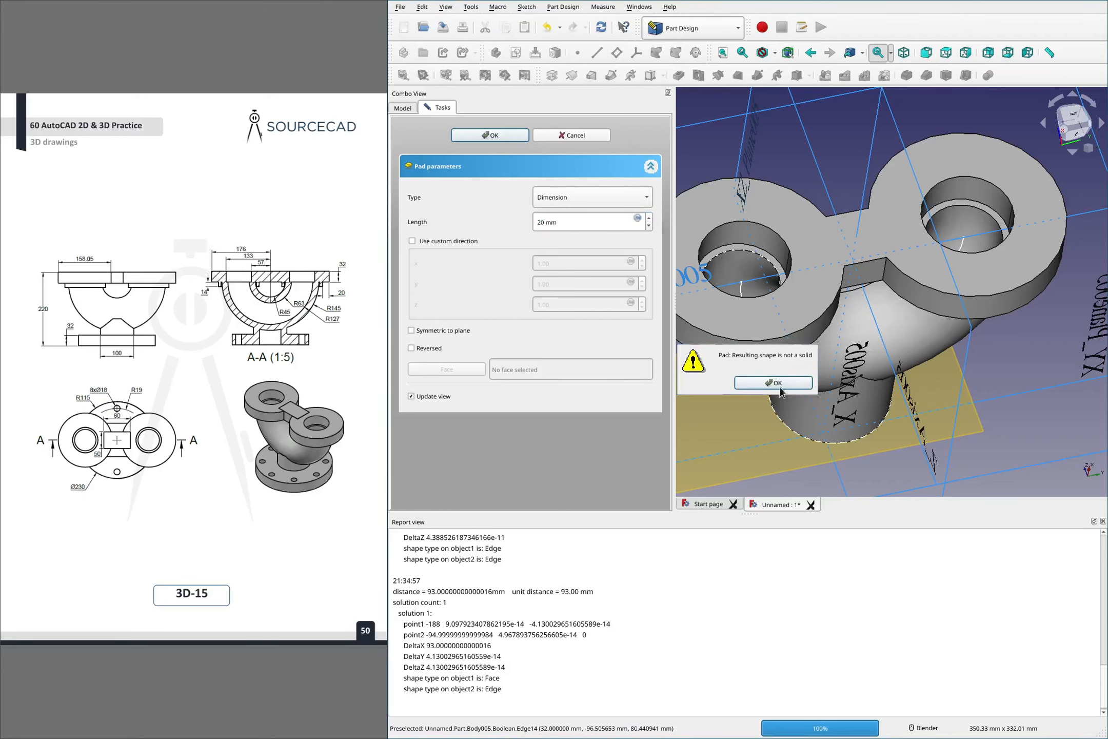
pyautogui.click(779, 387)
pyautogui.click(582, 132)
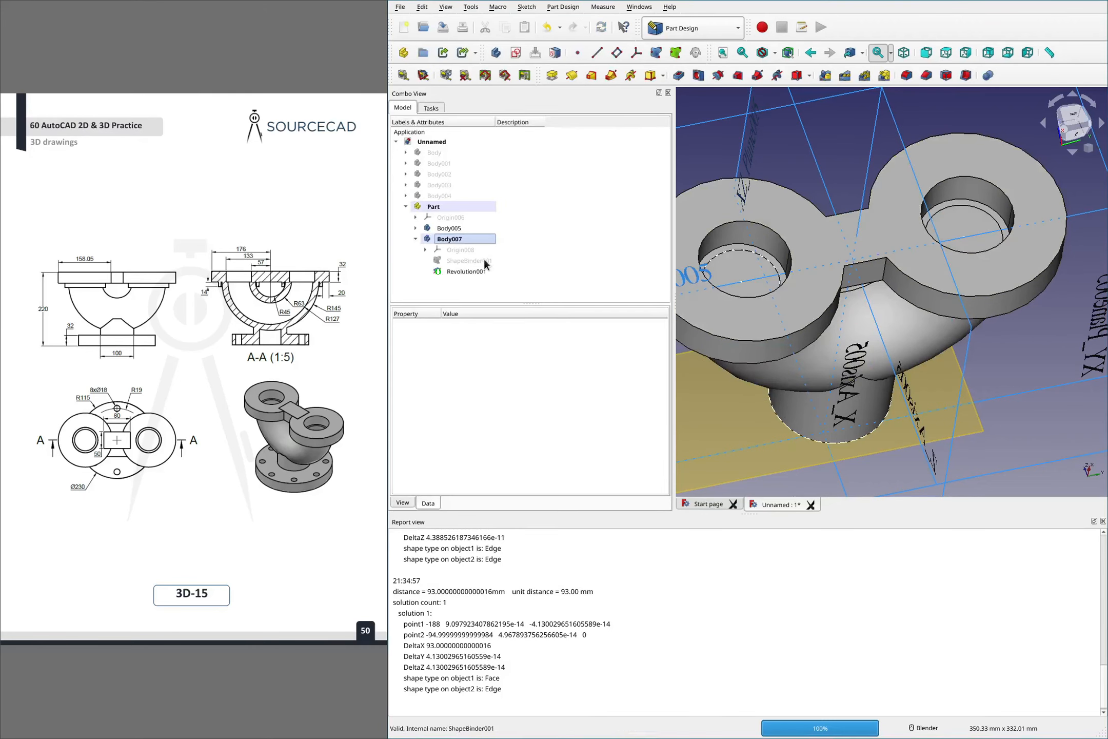
# Hide Body005 and try to pad both end faces of the revolved bore together
pyautogui.click(458, 227)
pyautogui.press('space')
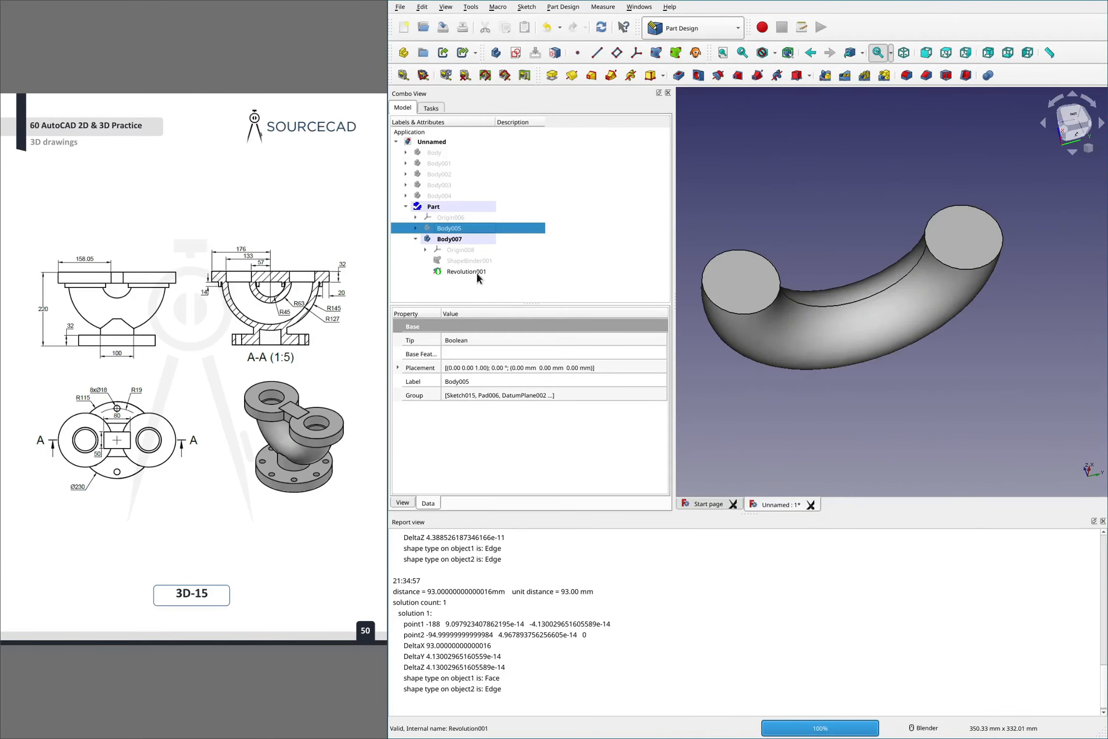
pyautogui.click(747, 271)
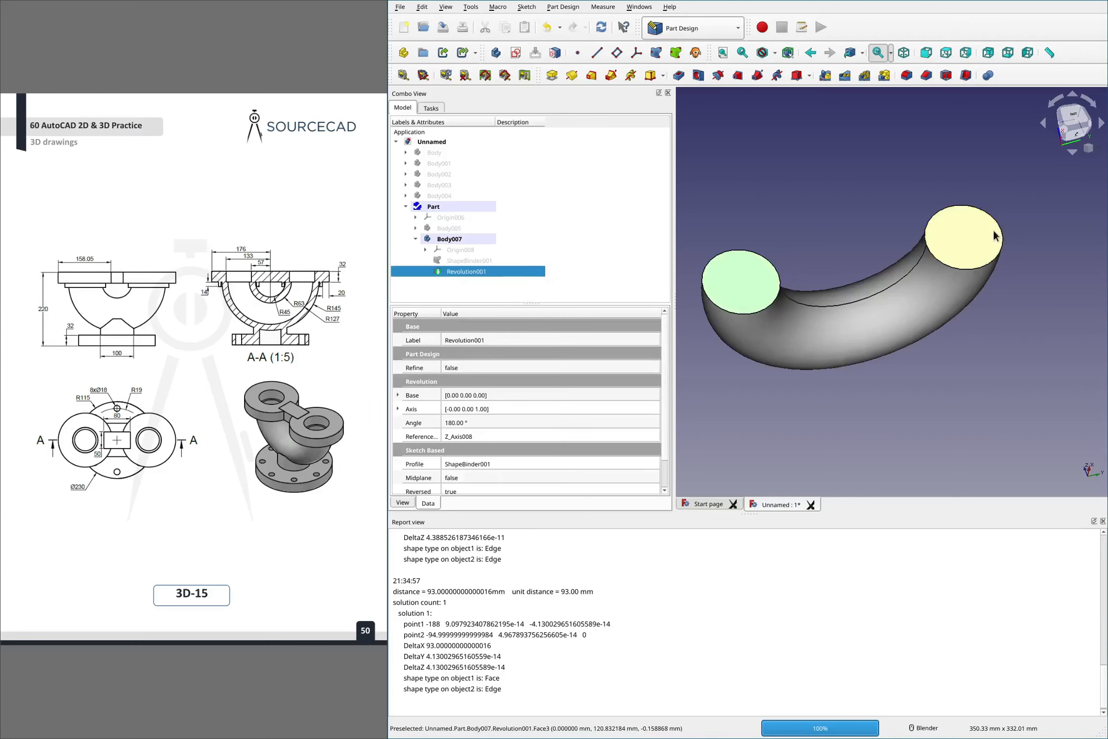
pyautogui.click(994, 236)
pyautogui.click(991, 236)
pyautogui.click(975, 237)
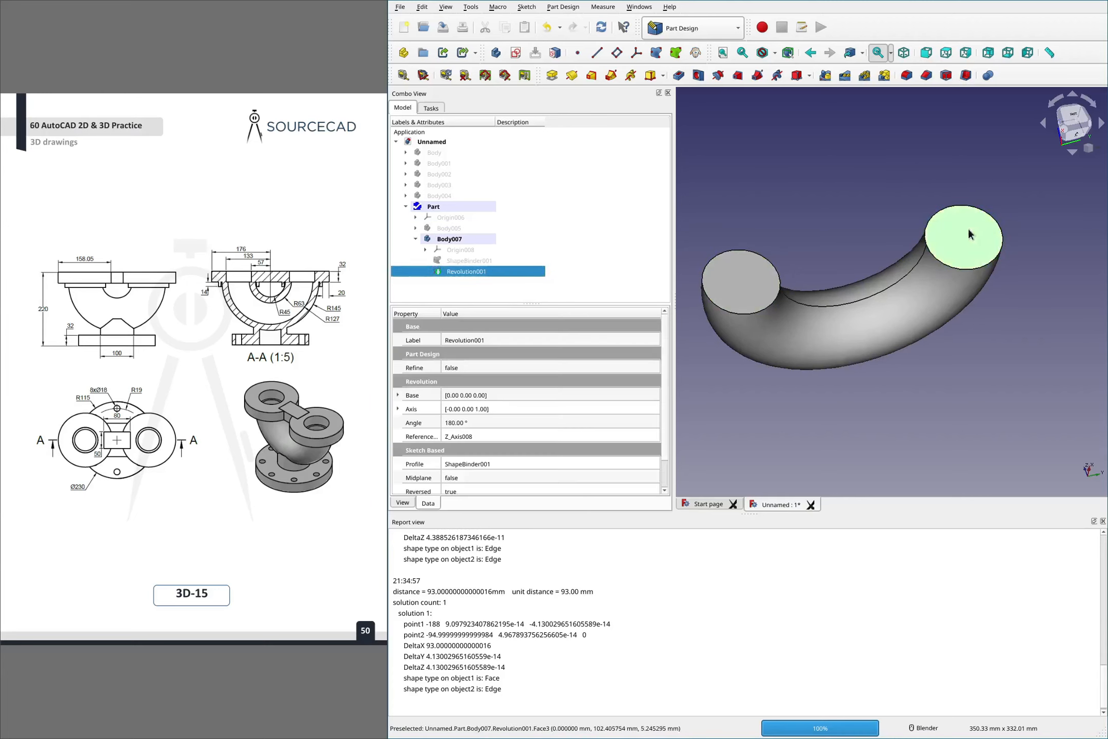
pyautogui.keyDown('ctrl'); pyautogui.click(735, 291); pyautogui.keyUp('ctrl')
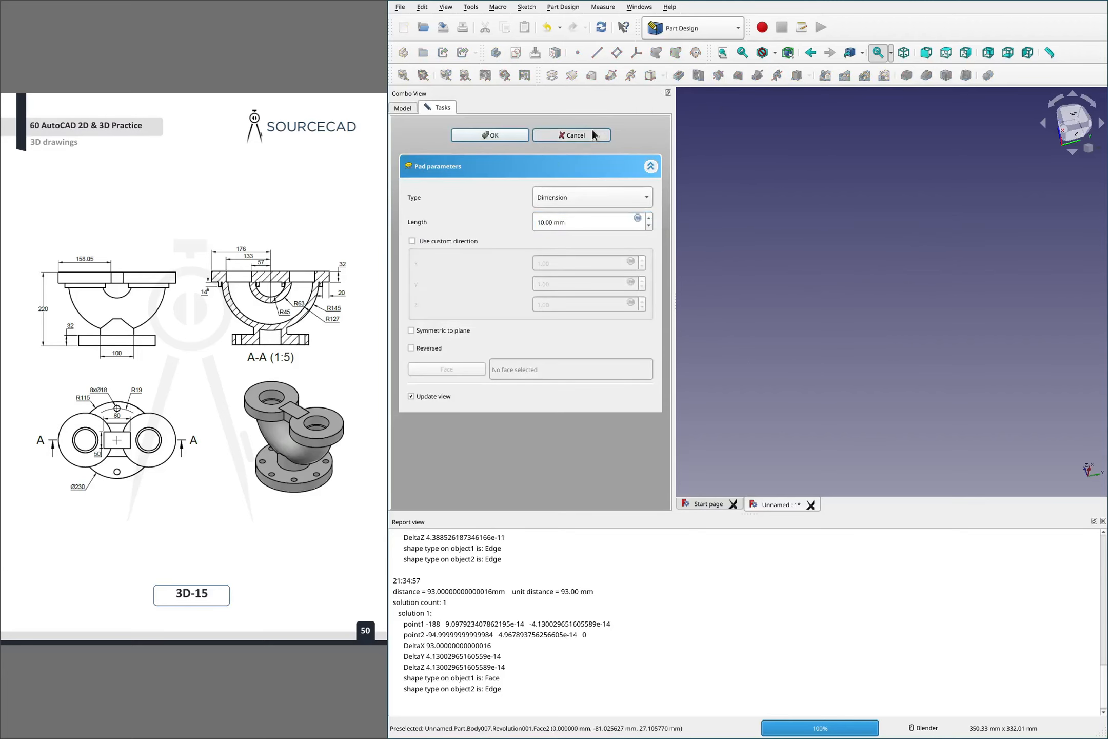
pyautogui.click(592, 130)
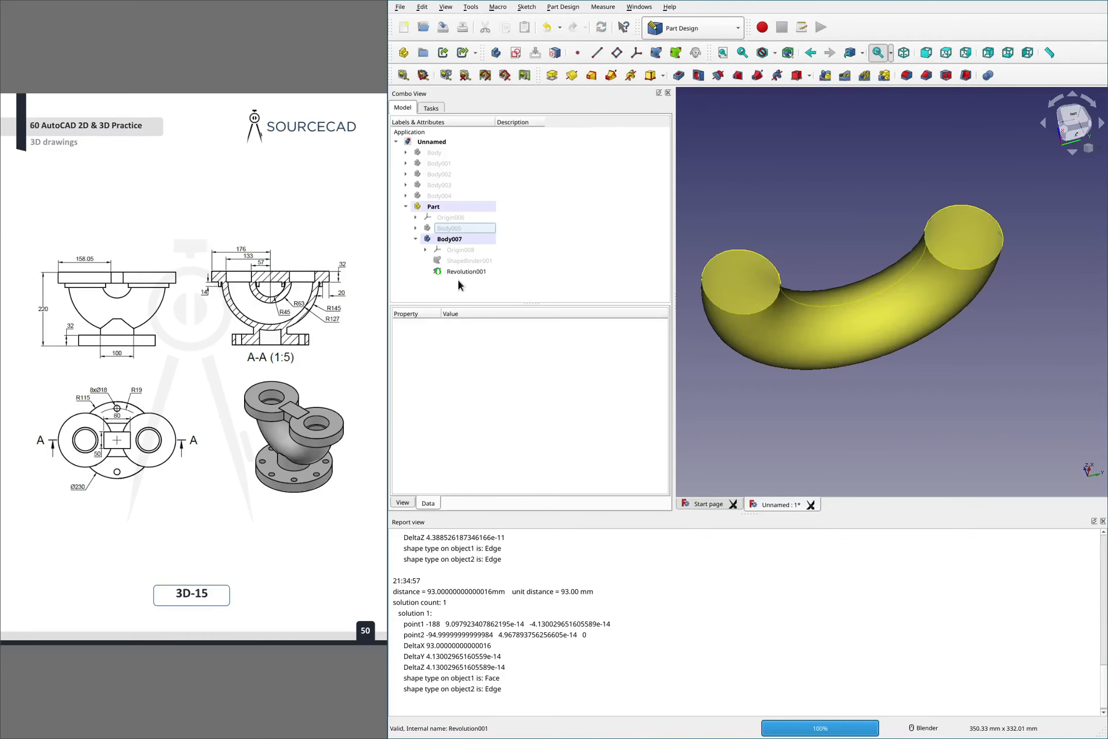
# Delete Revolution001 from Body007 and show ShapeBinder001 and the body's origin
pyautogui.click(470, 271)
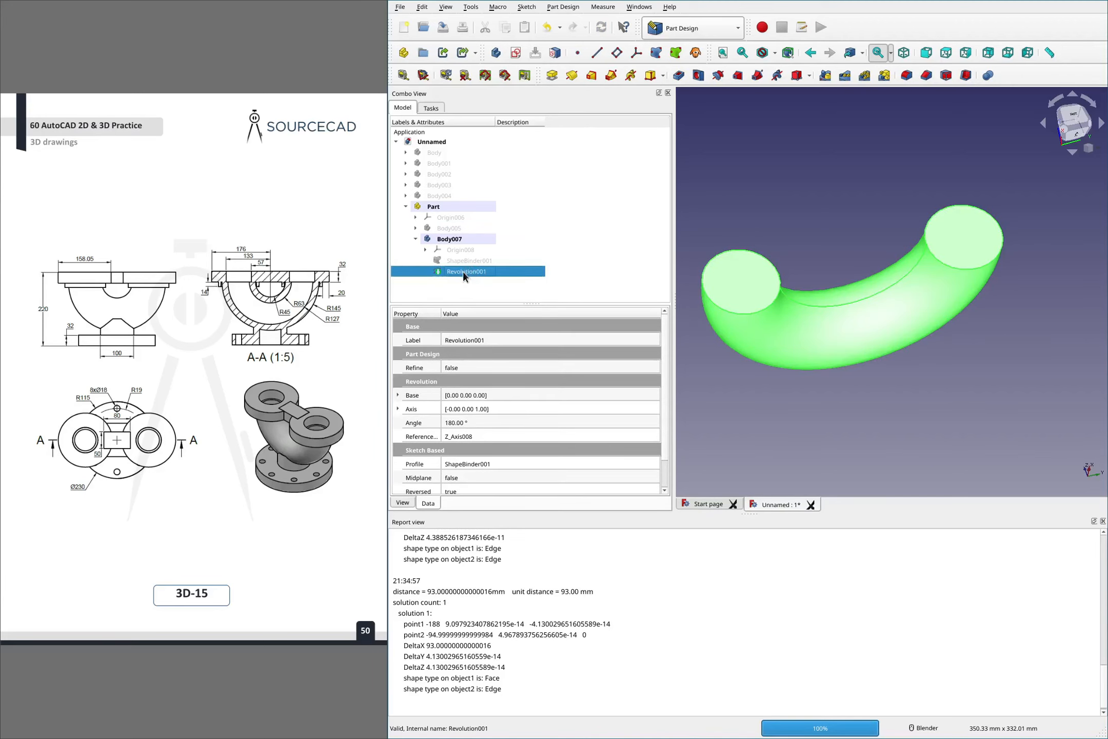
pyautogui.press('Delete')
pyautogui.click(464, 262)
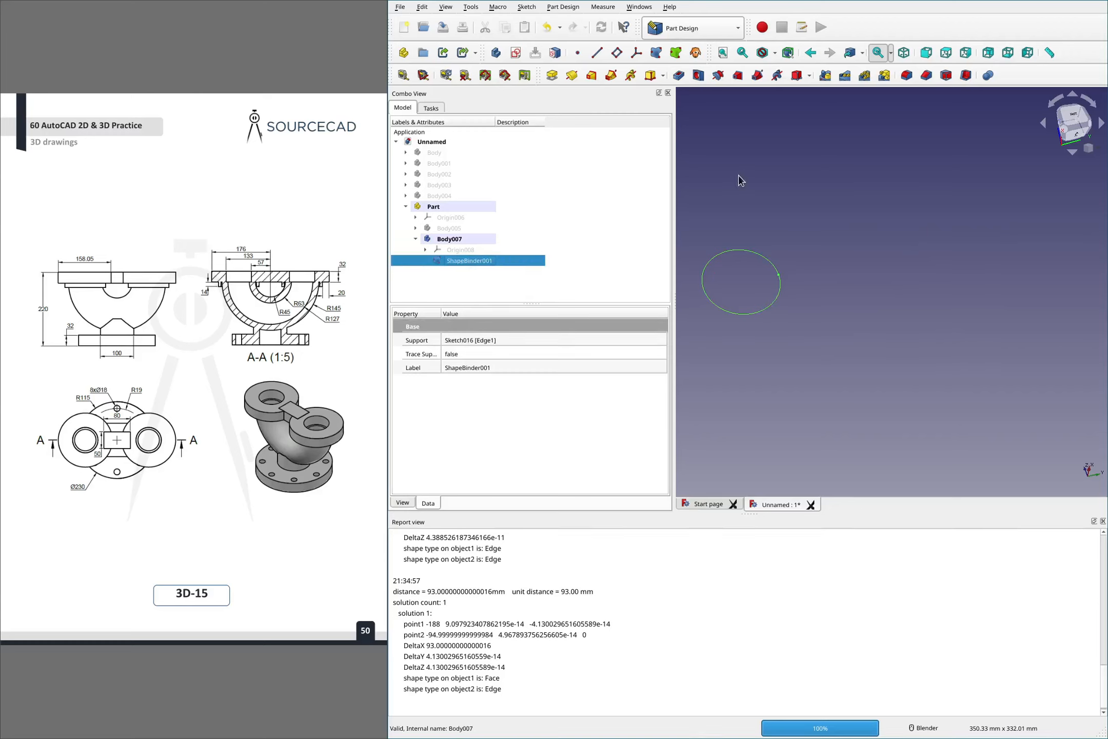
pyautogui.click(740, 179)
pyautogui.click(460, 250)
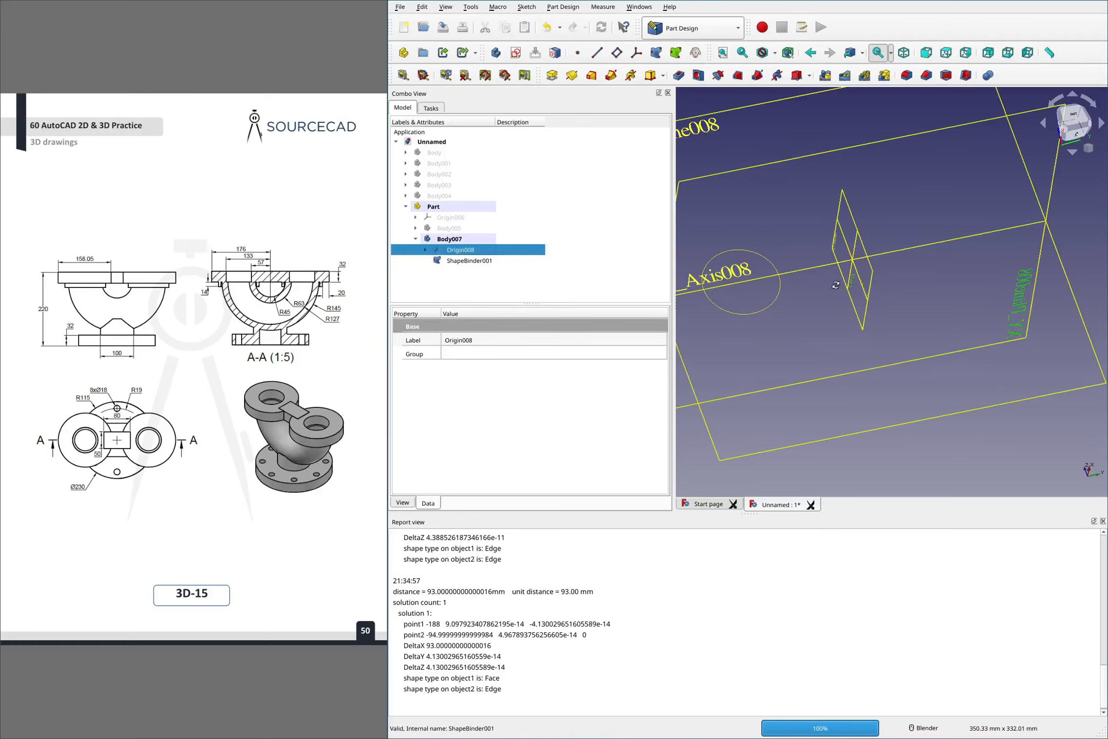
pyautogui.moveTo(872, 230); pyautogui.dragTo(768, 387, button='middle')
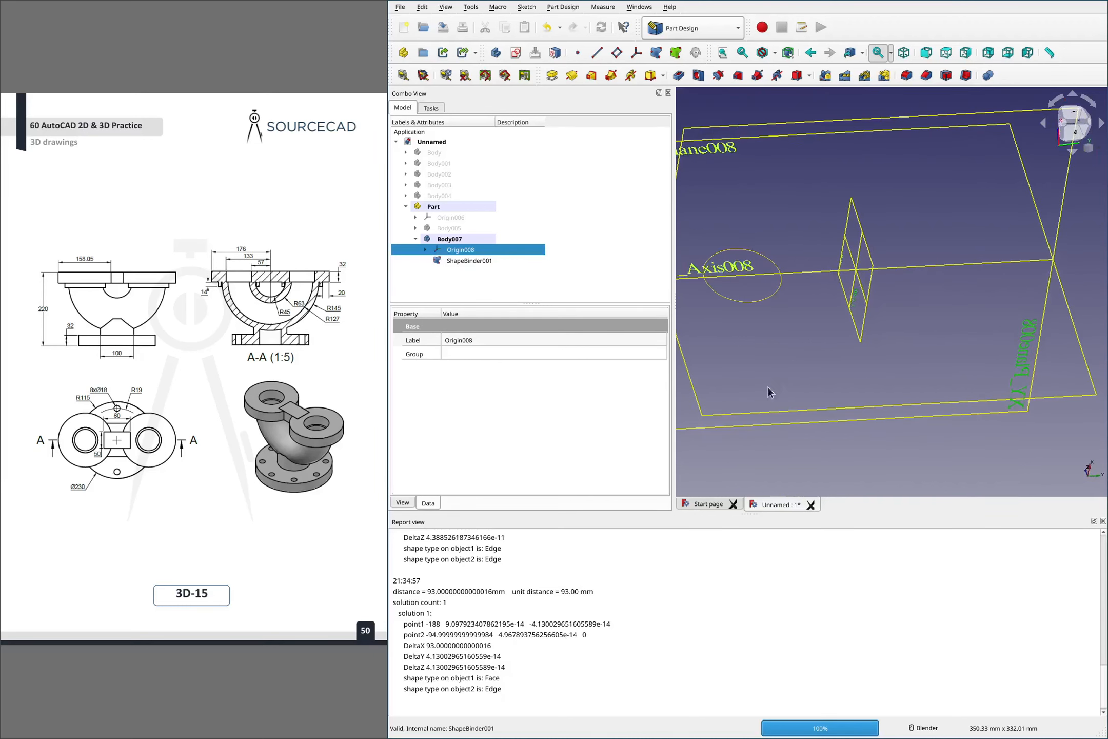
pyautogui.click(753, 423)
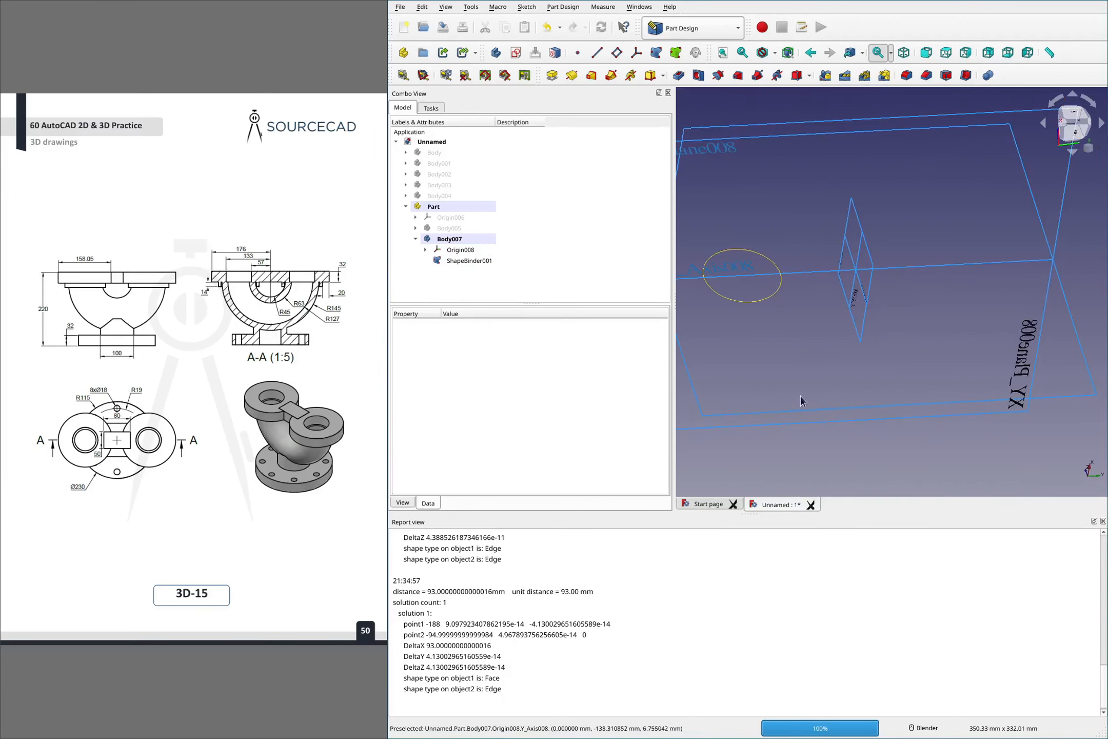
# Create a sketch on Body007's YZ plane and reference the shape binder circle as external geometry
pyautogui.click(797, 409)
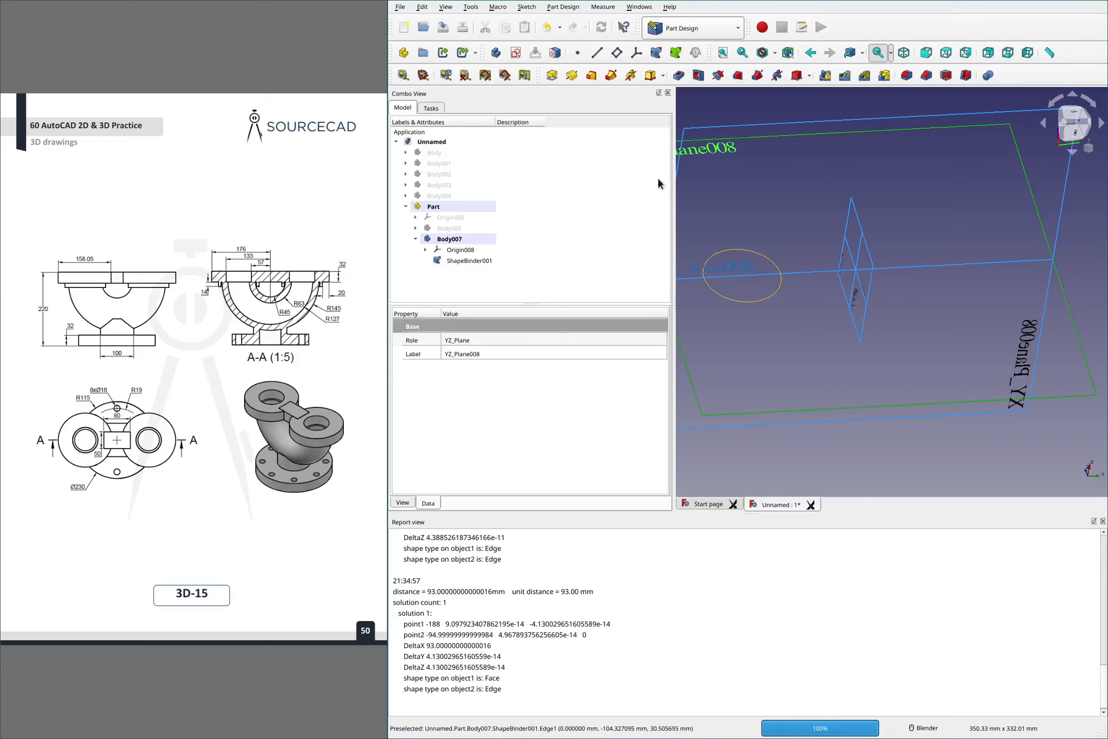
pyautogui.click(514, 53)
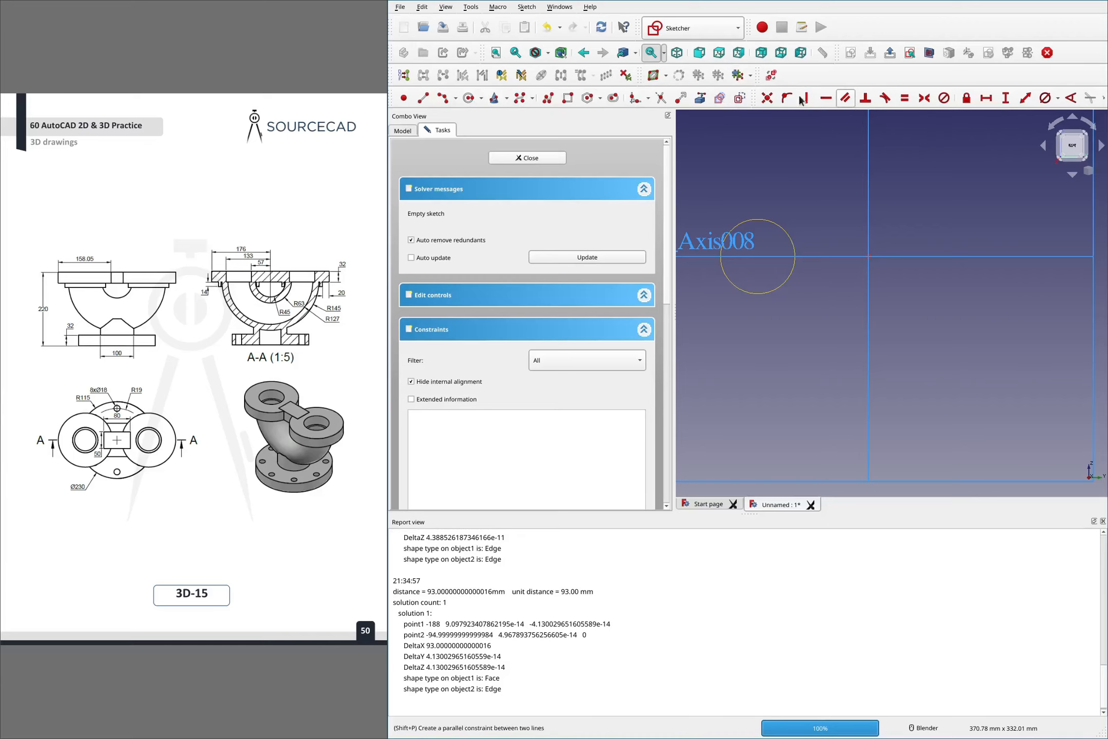
pyautogui.click(652, 76)
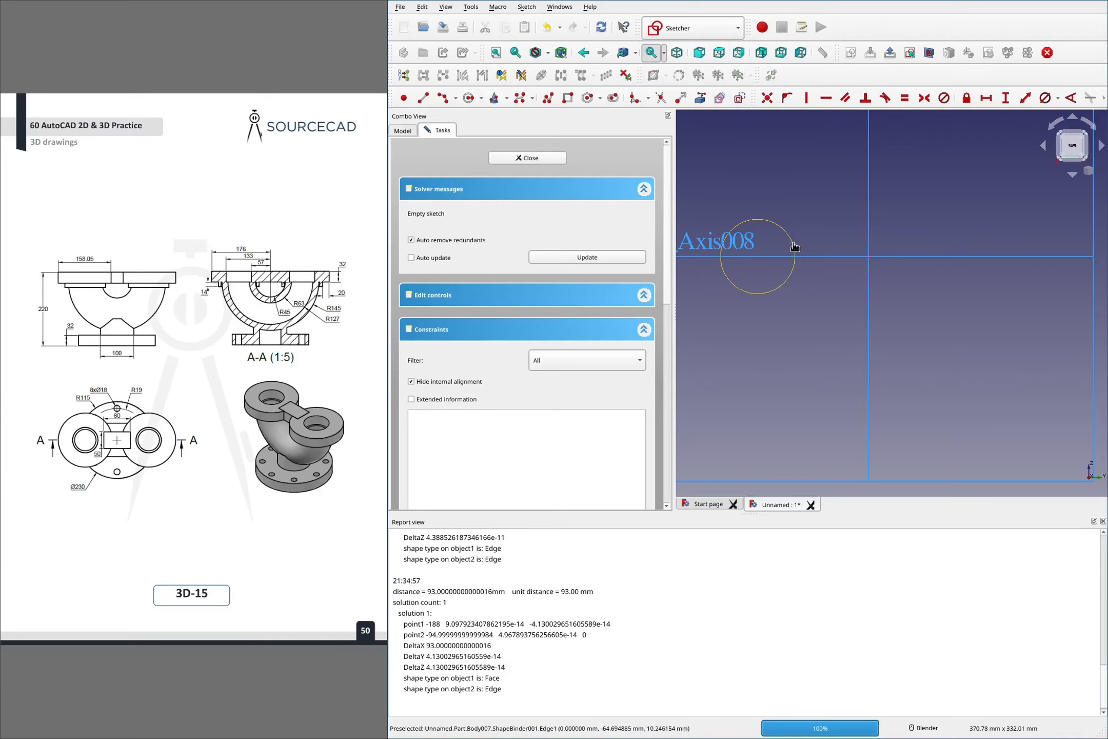
pyautogui.click(795, 243)
# Draw a circle centred on the referenced circle, constrain the two as equal and finish the sketch
pyautogui.click(588, 97)
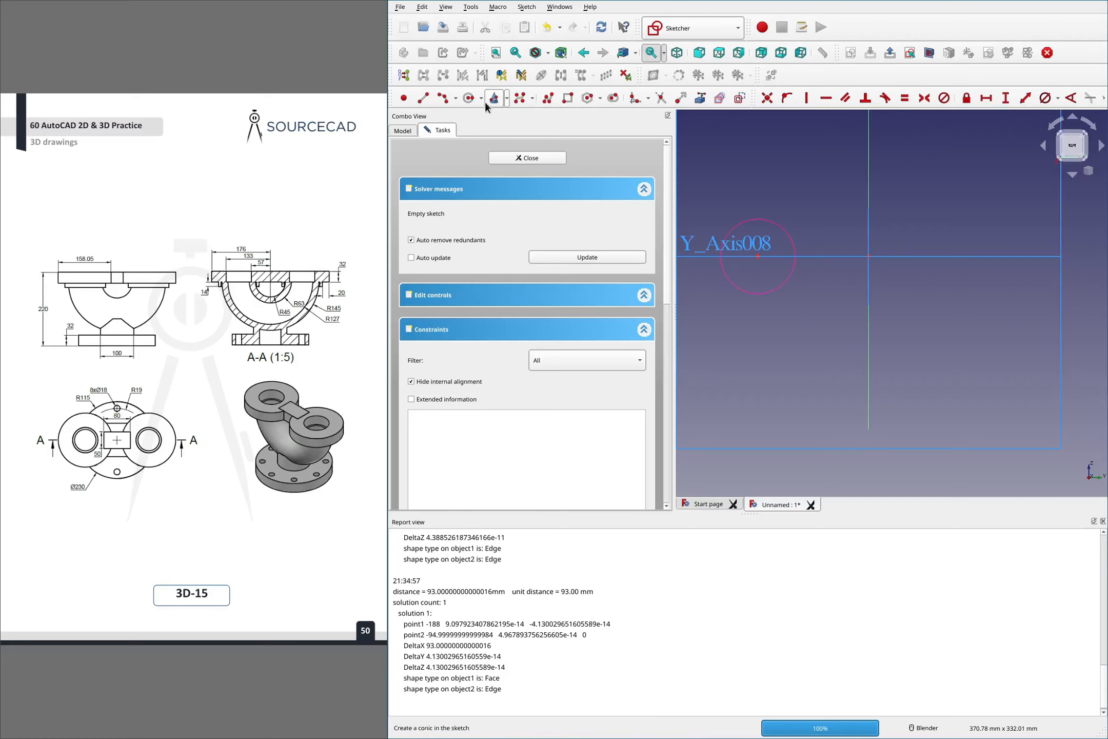
pyautogui.click(759, 256)
pyautogui.click(792, 194)
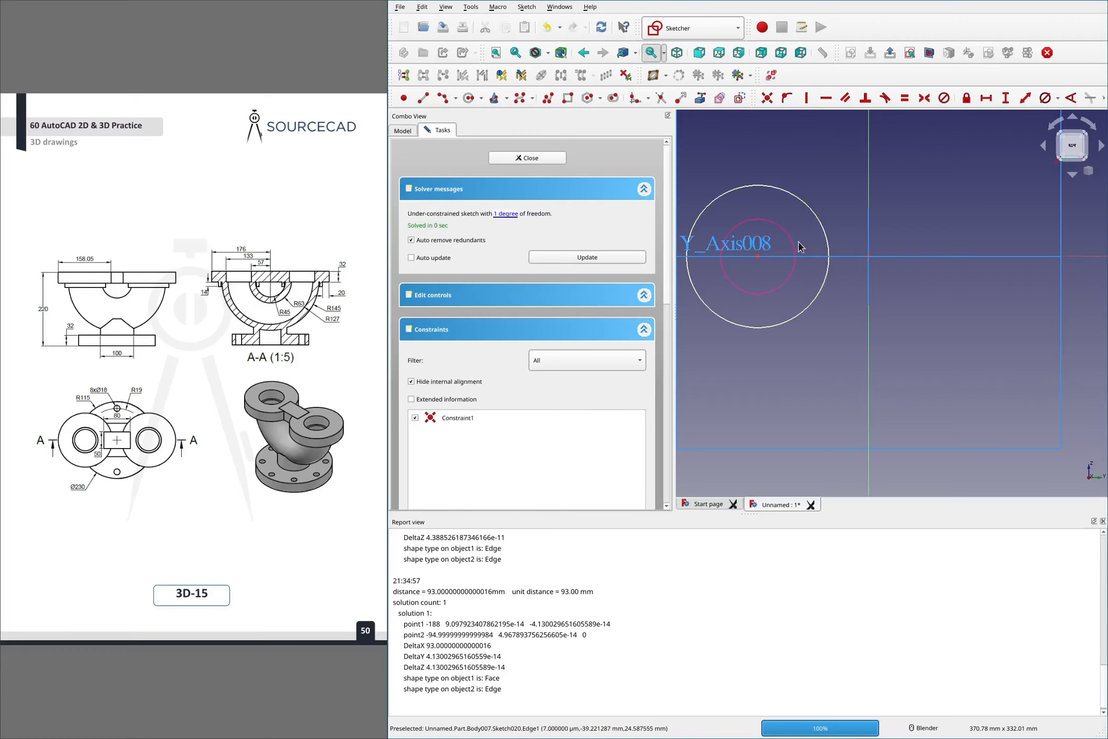
pyautogui.click(828, 246)
pyautogui.click(794, 245)
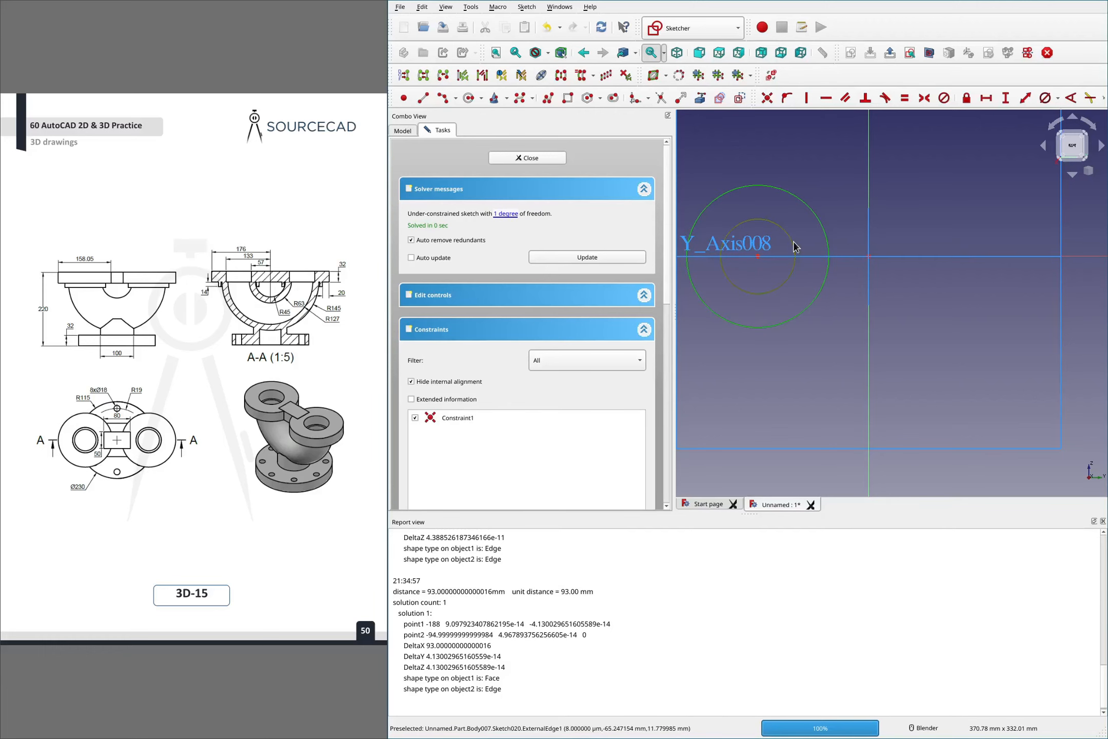
pyautogui.press('e')
pyautogui.click(536, 158)
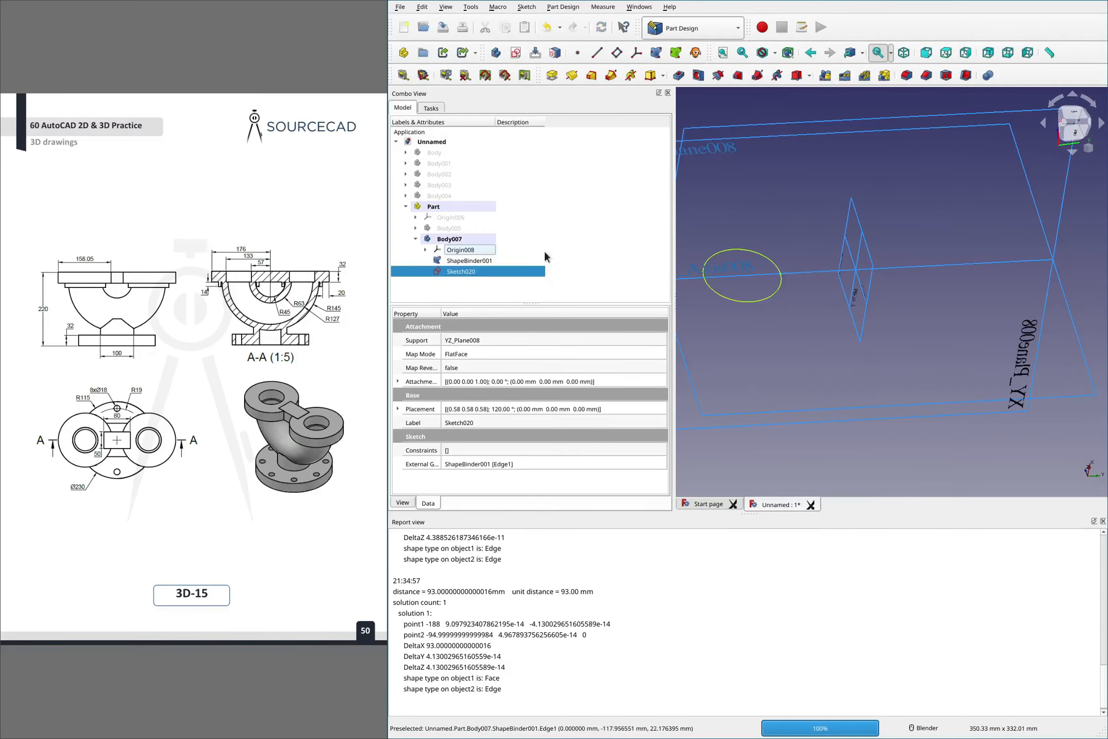
# Revolve the circle sketch 180° about the vertical sketch axis with the direction reversed
pyautogui.click(558, 75)
pyautogui.click(568, 135)
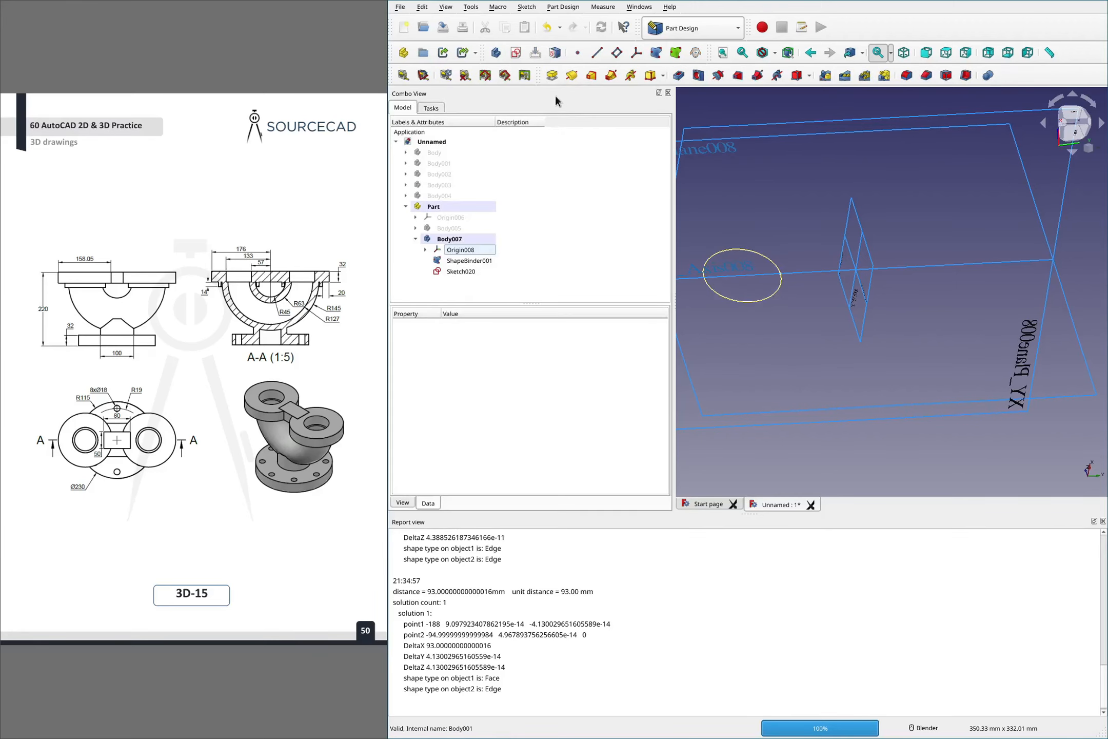
pyautogui.click(572, 76)
pyautogui.tripleClick(585, 224)
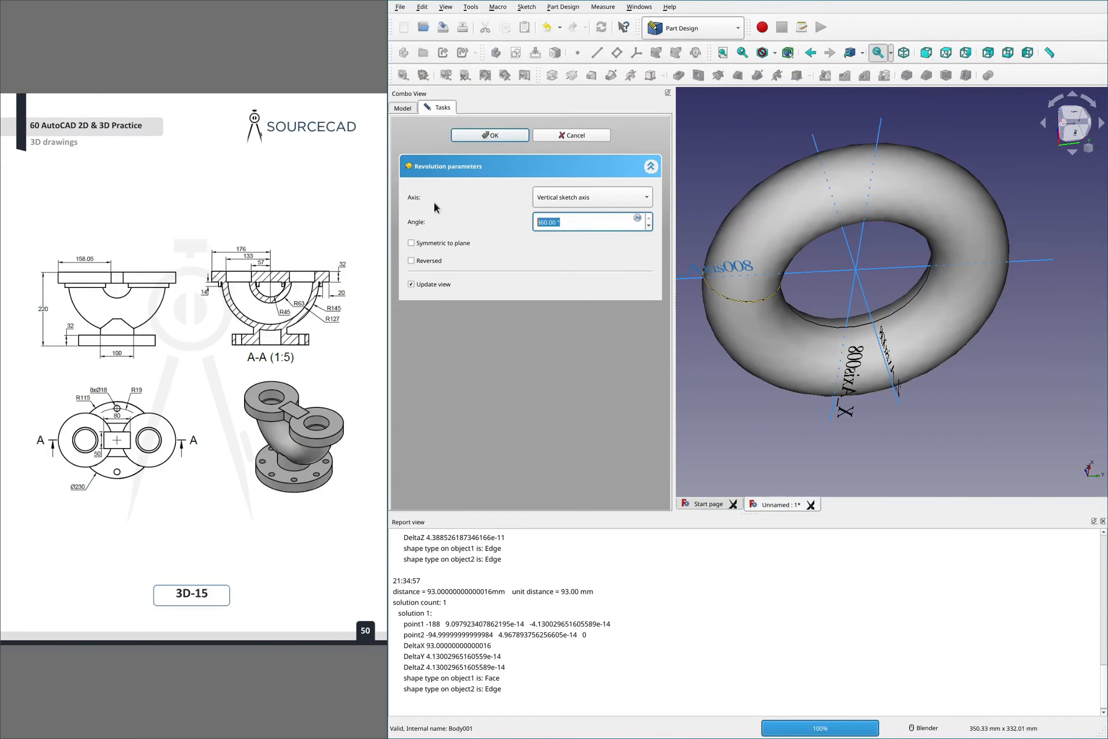
pyautogui.write('180')
pyautogui.press('Tab')
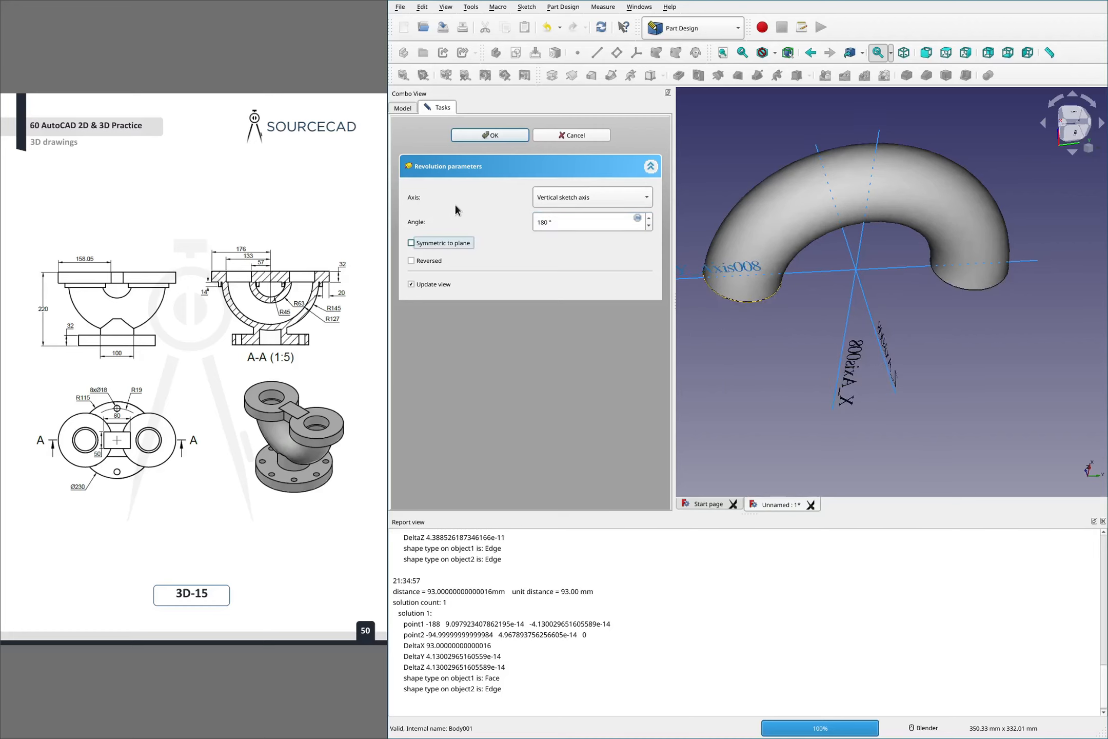
pyautogui.click(429, 261)
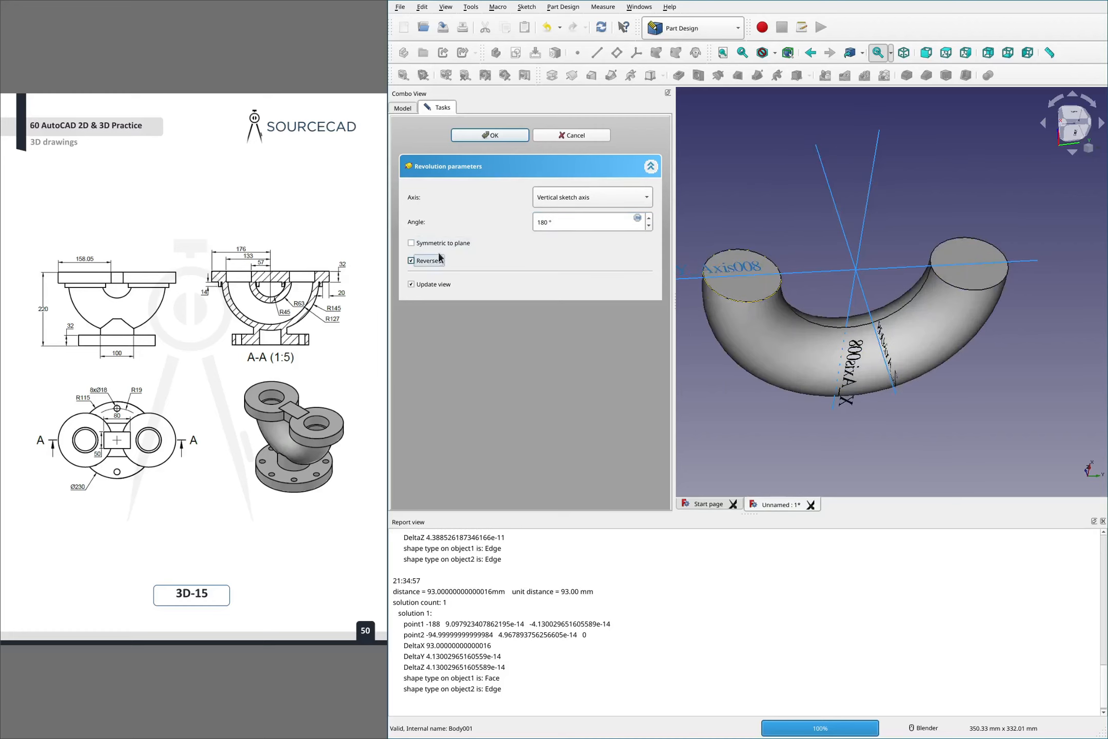
pyautogui.click(472, 135)
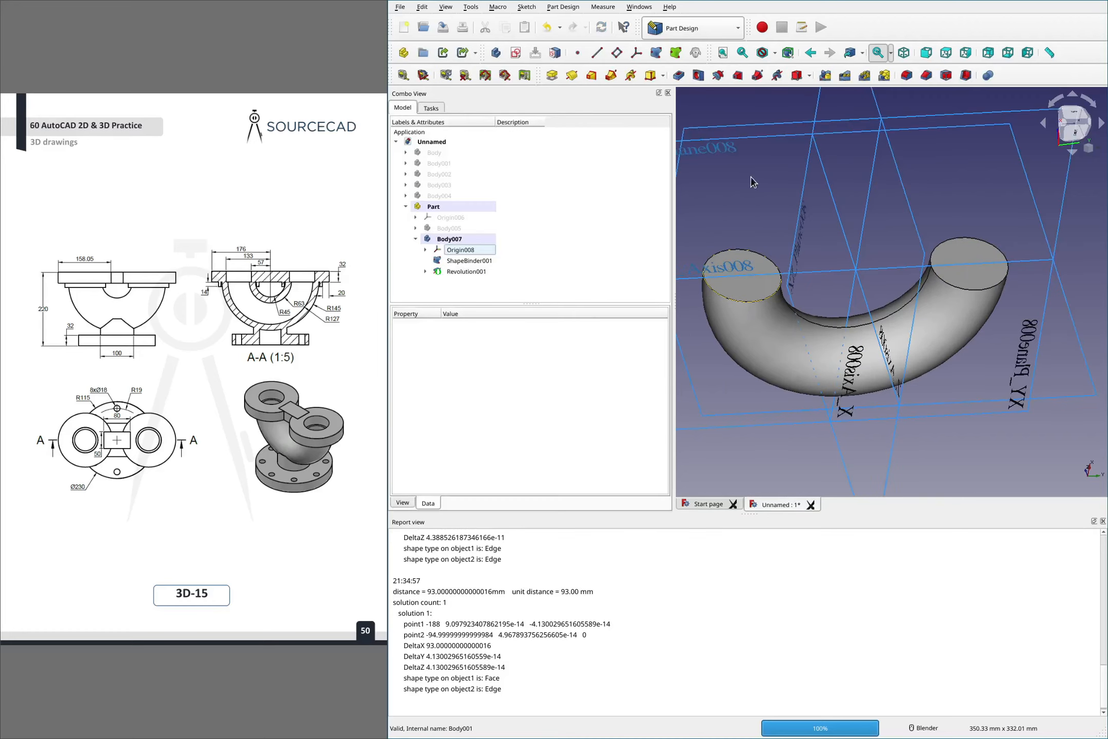
# Hide ShapeBinder001 and show Body005 again
pyautogui.click(466, 260)
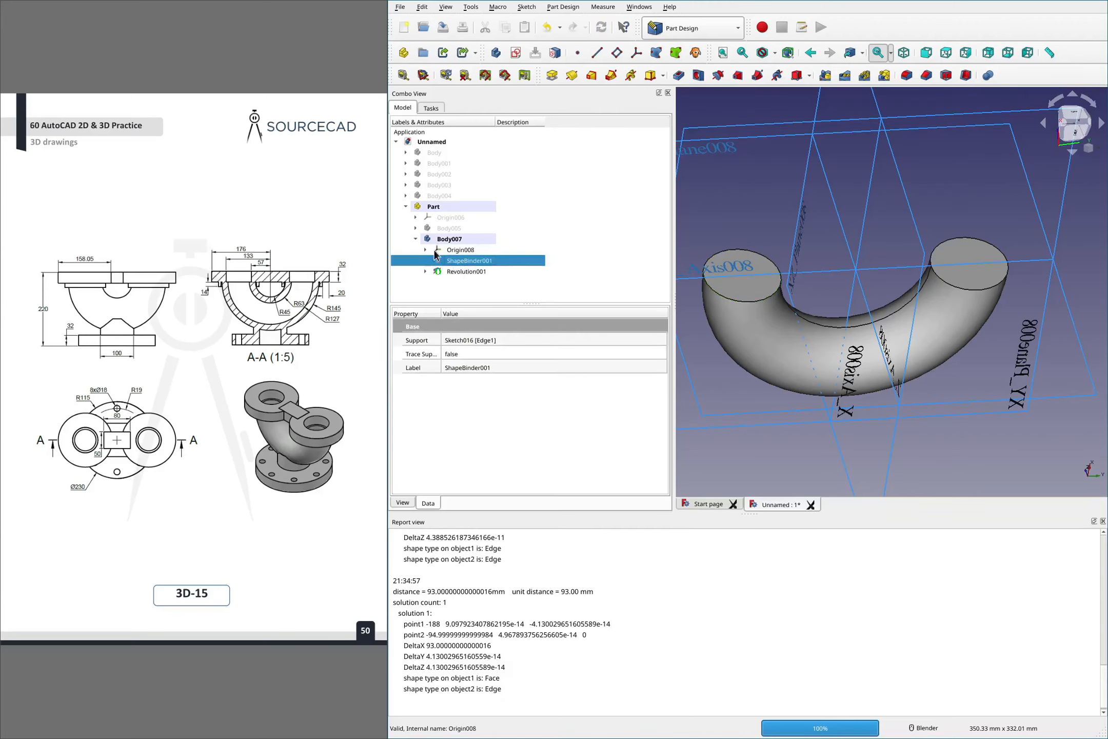
pyautogui.click(439, 228)
pyautogui.press('space')
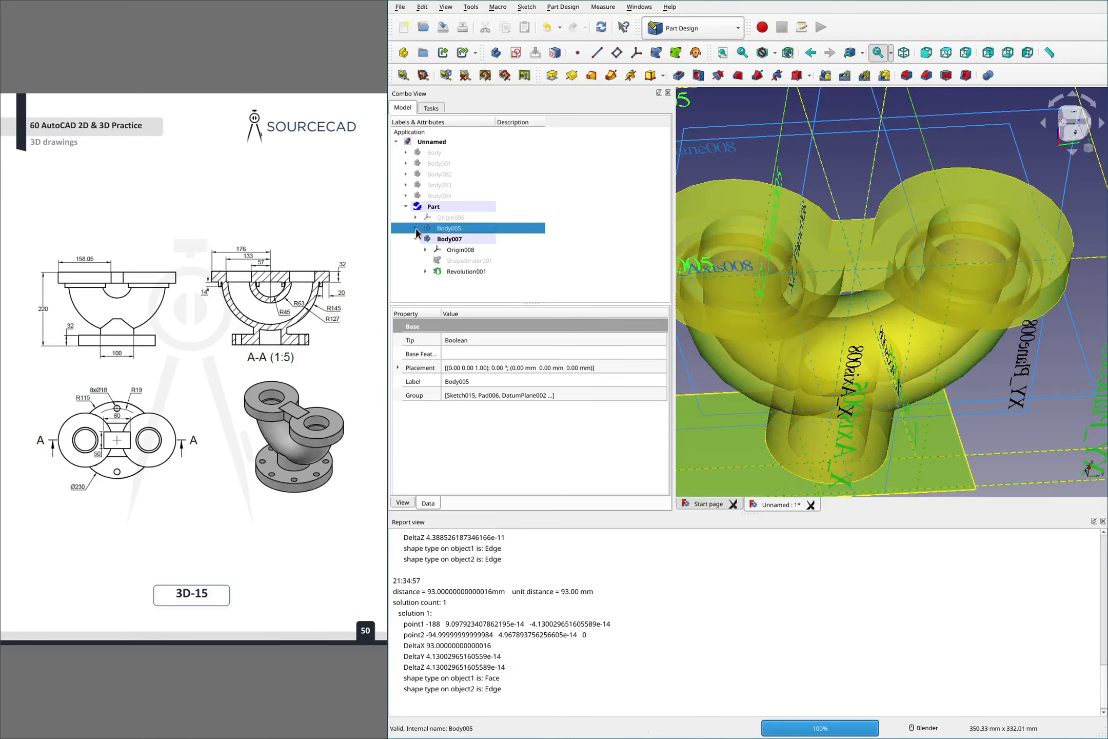
pyautogui.click(415, 228)
pyautogui.scroll(-2, 467, 246)
pyautogui.scroll(-1, 467, 246)
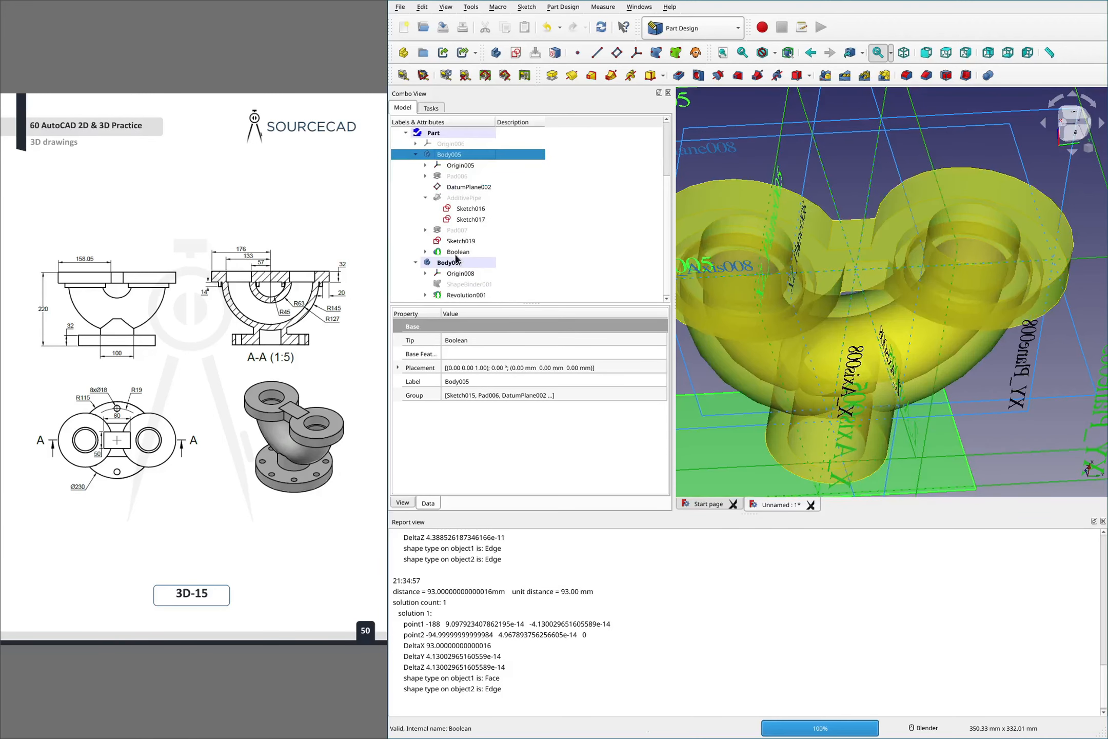
pyautogui.click(461, 251)
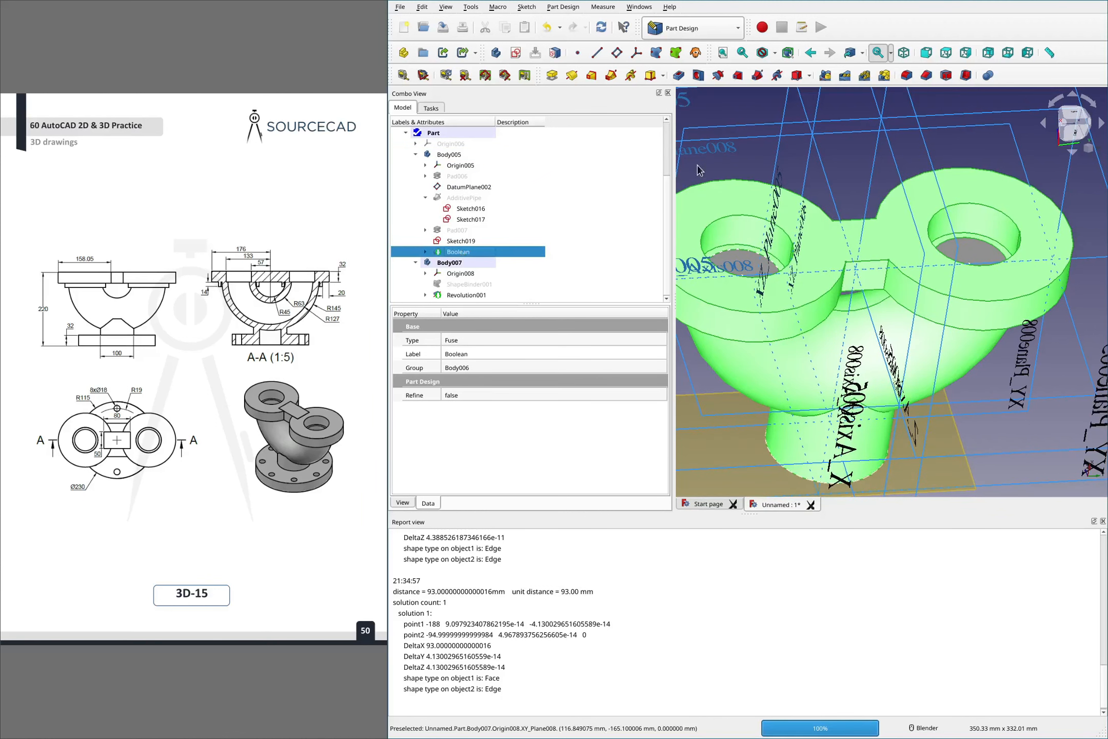
pyautogui.click(988, 76)
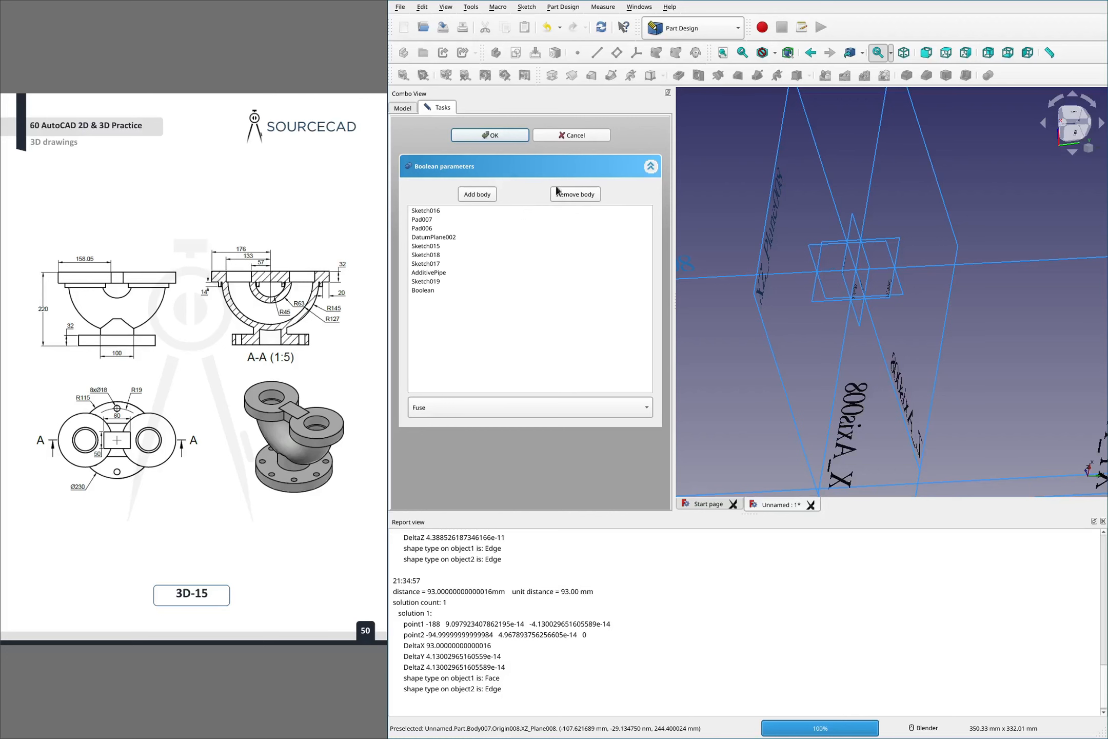
pyautogui.click(574, 137)
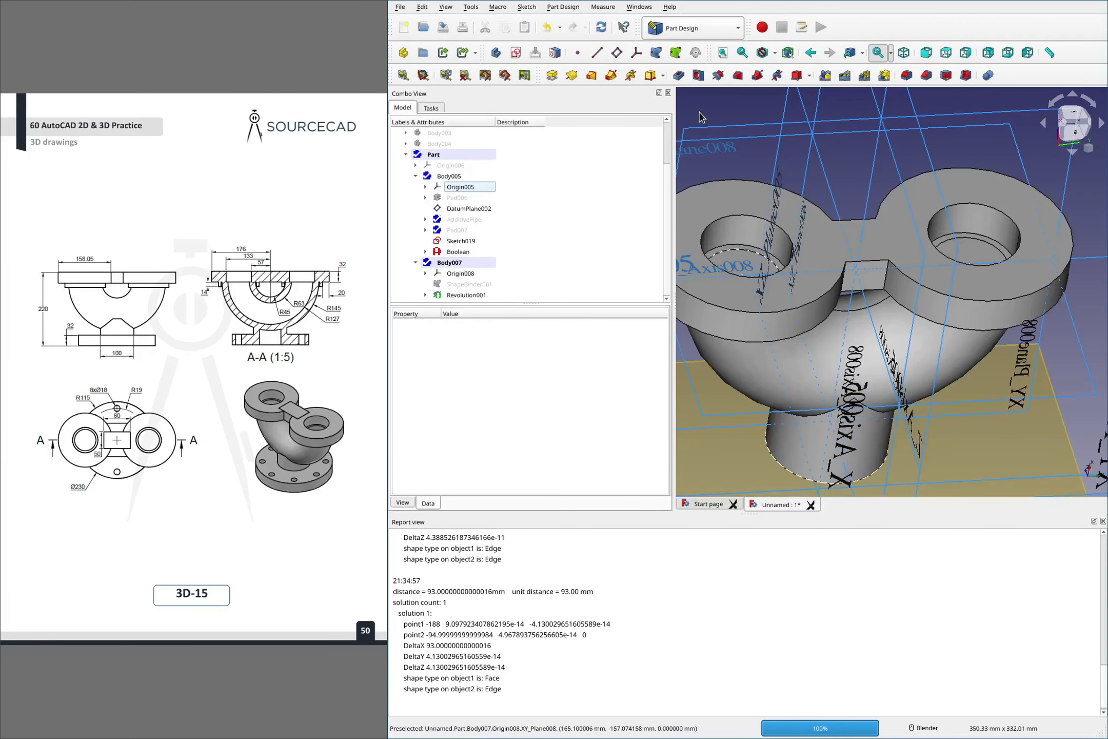
# Recompute the document and restore the bore revolution after undoing it
pyautogui.click(602, 30)
pyautogui.click(546, 26)
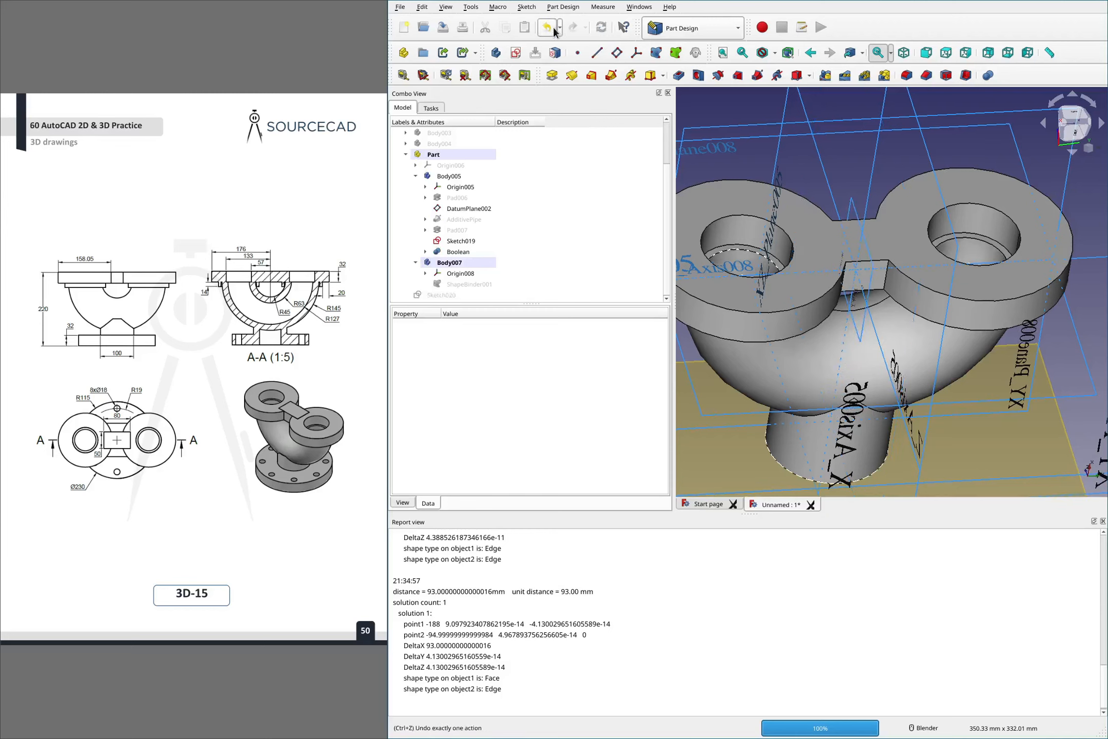
pyautogui.click(569, 26)
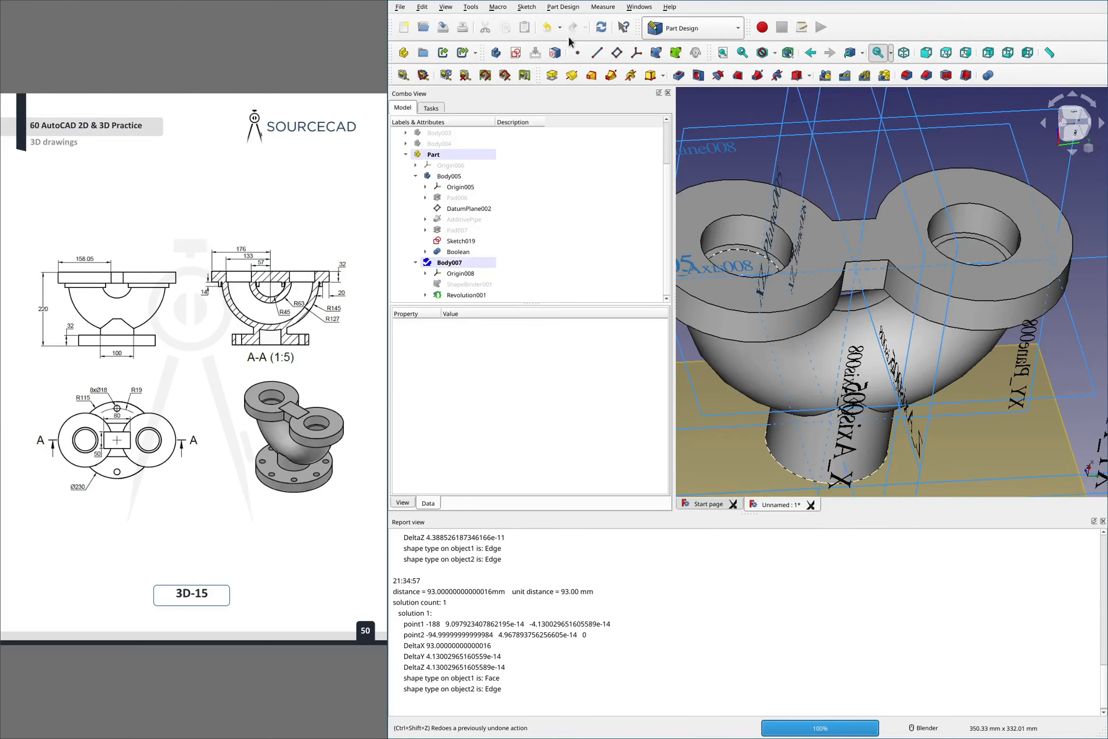
# Try a Boolean Fuse that adds Body005 to the revolved Body007
pyautogui.click(458, 252)
pyautogui.click(710, 109)
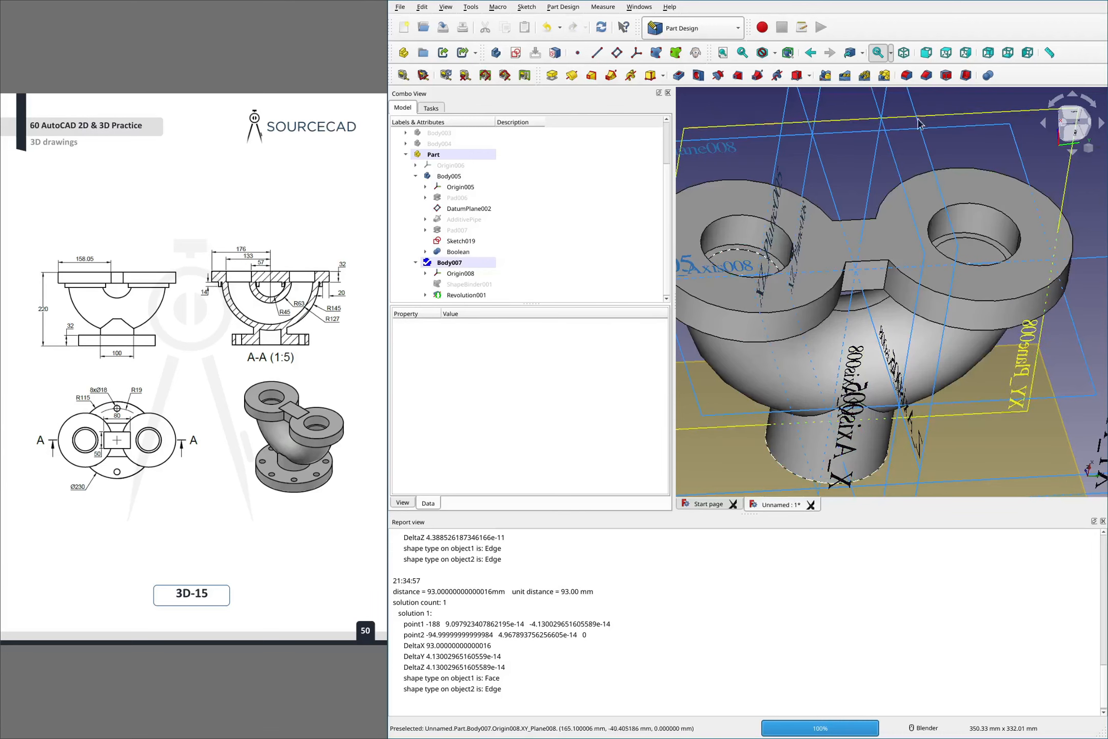
pyautogui.click(988, 75)
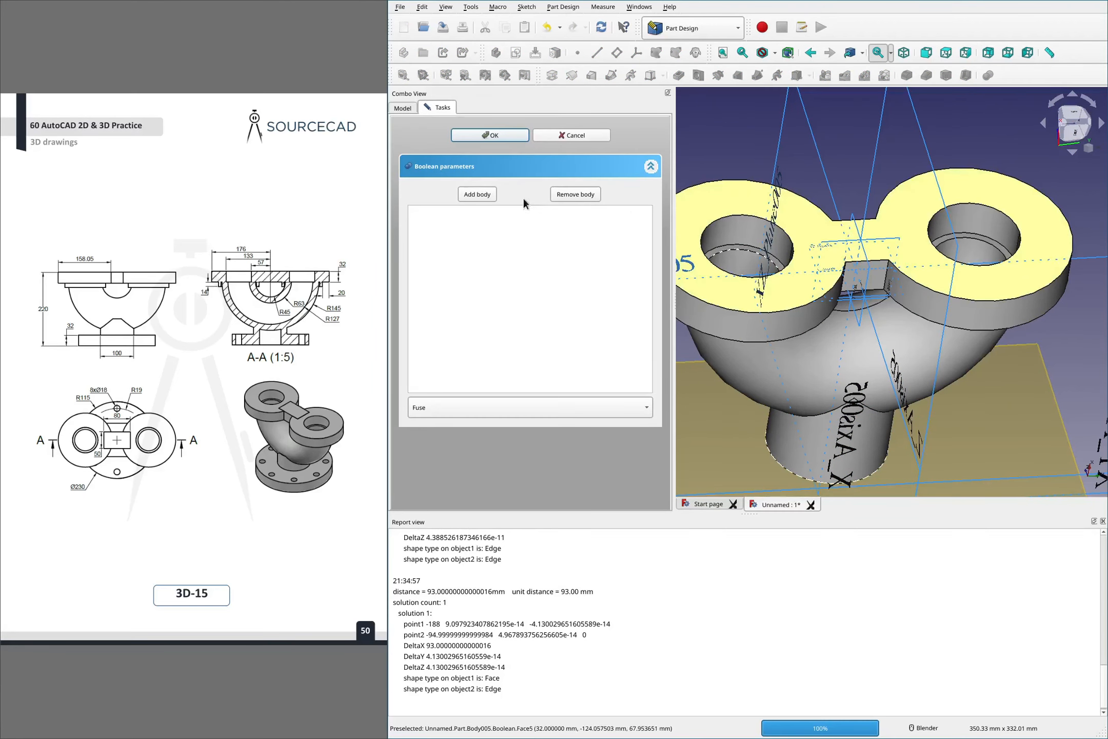
pyautogui.click(479, 195)
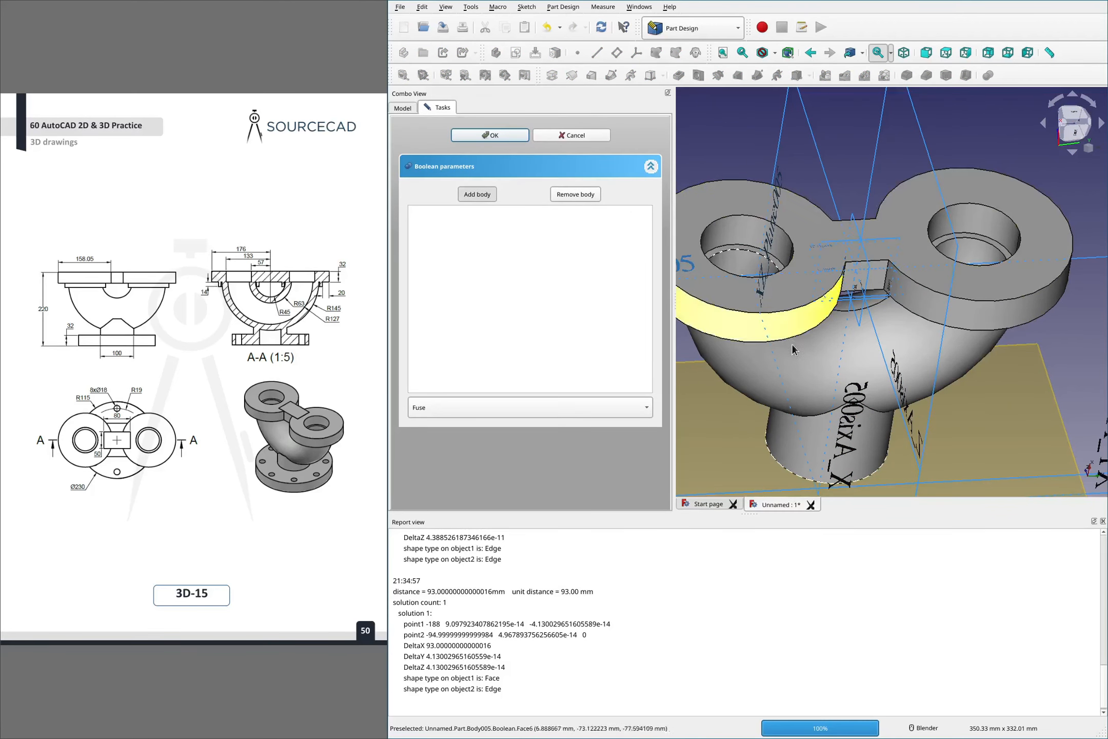
pyautogui.click(790, 376)
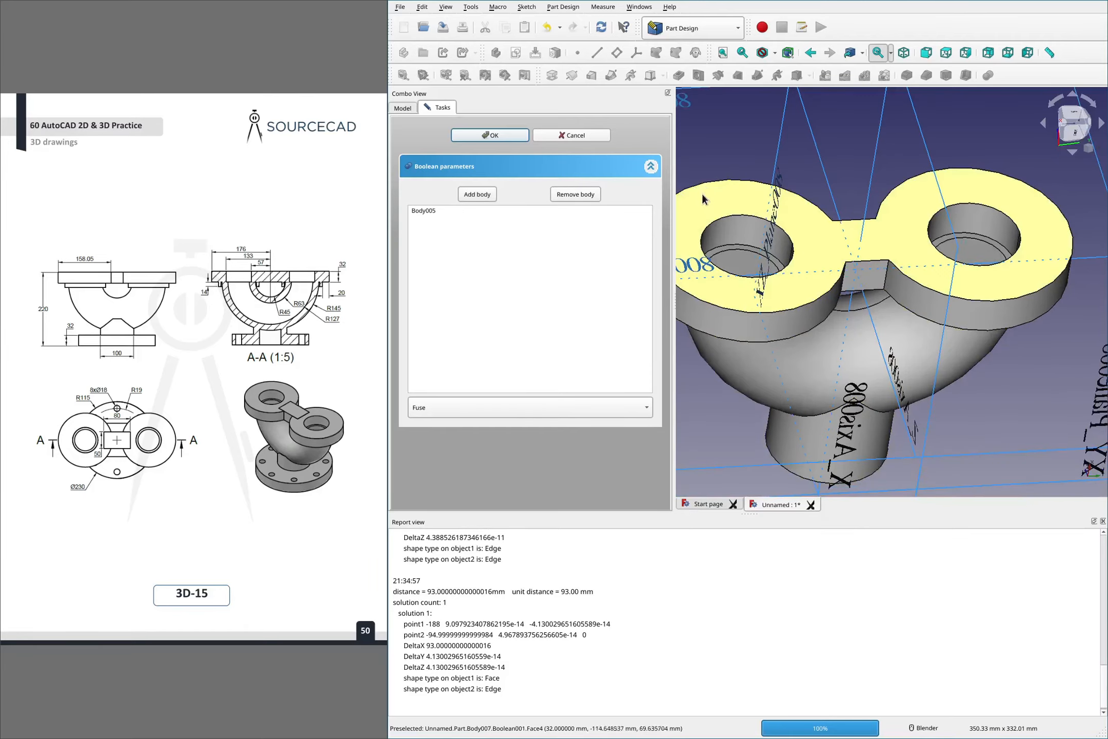
pyautogui.moveTo(744, 241); pyautogui.dragTo(750, 217, button='middle')
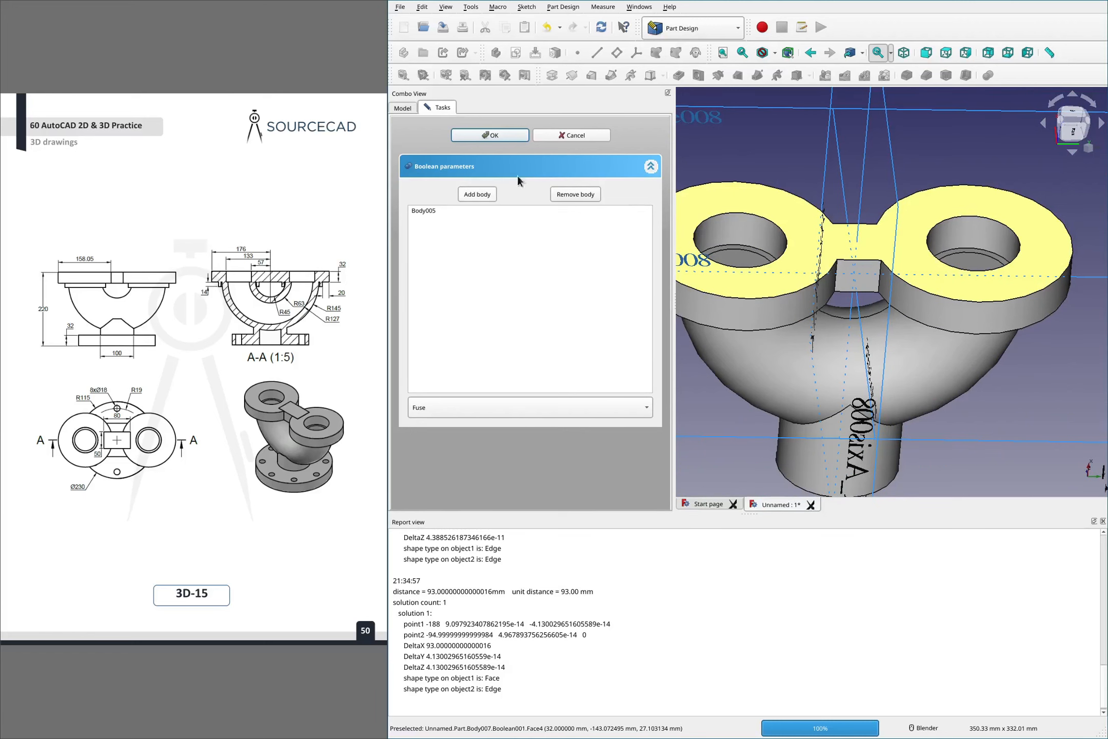
pyautogui.click(571, 134)
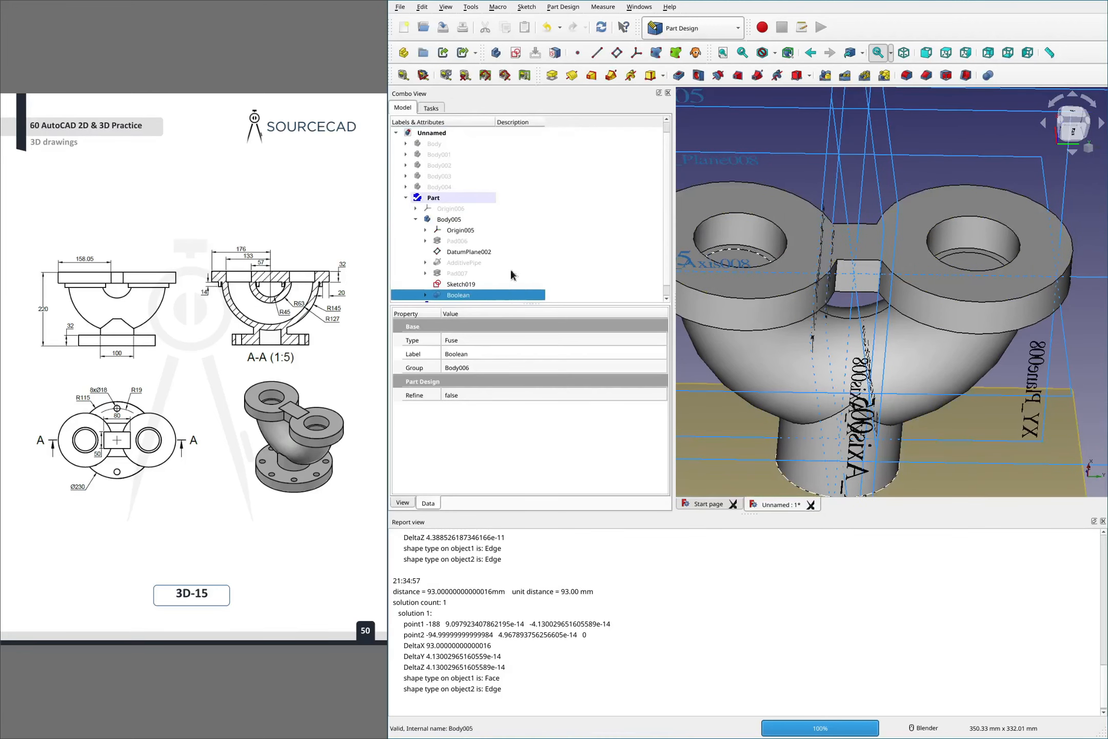
# Try a Boolean operation starting from Body005's existing Boolean feature, cancel it and recompute the document
pyautogui.click(444, 301)
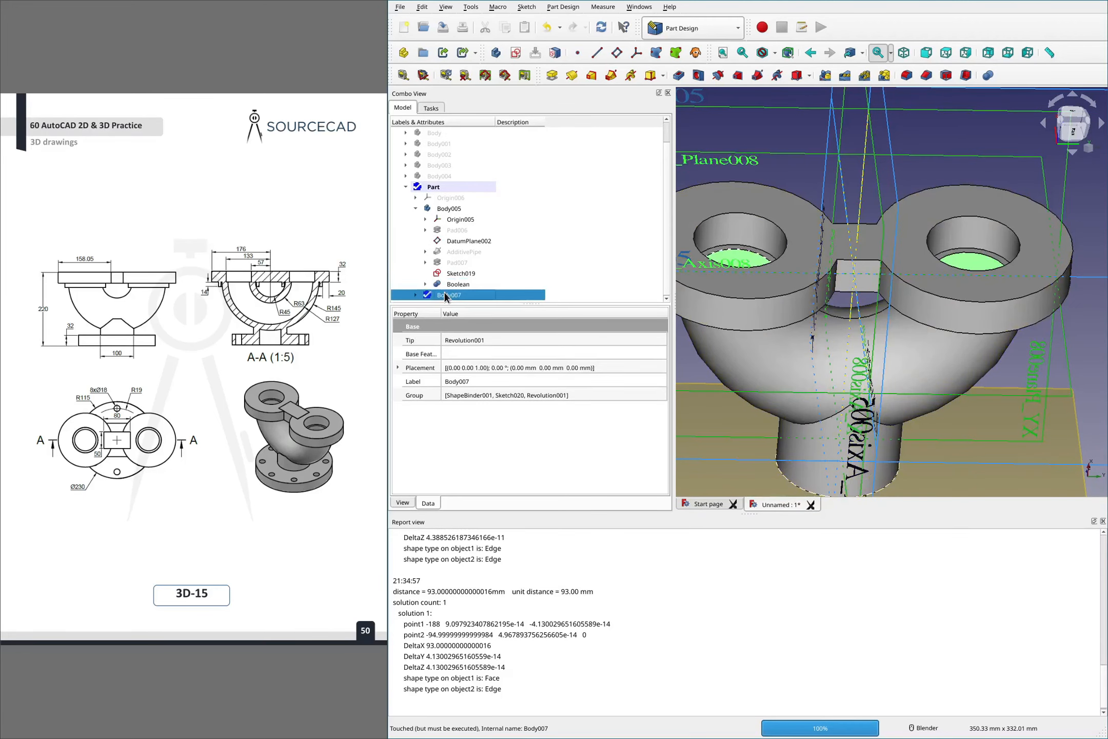
pyautogui.click(449, 208)
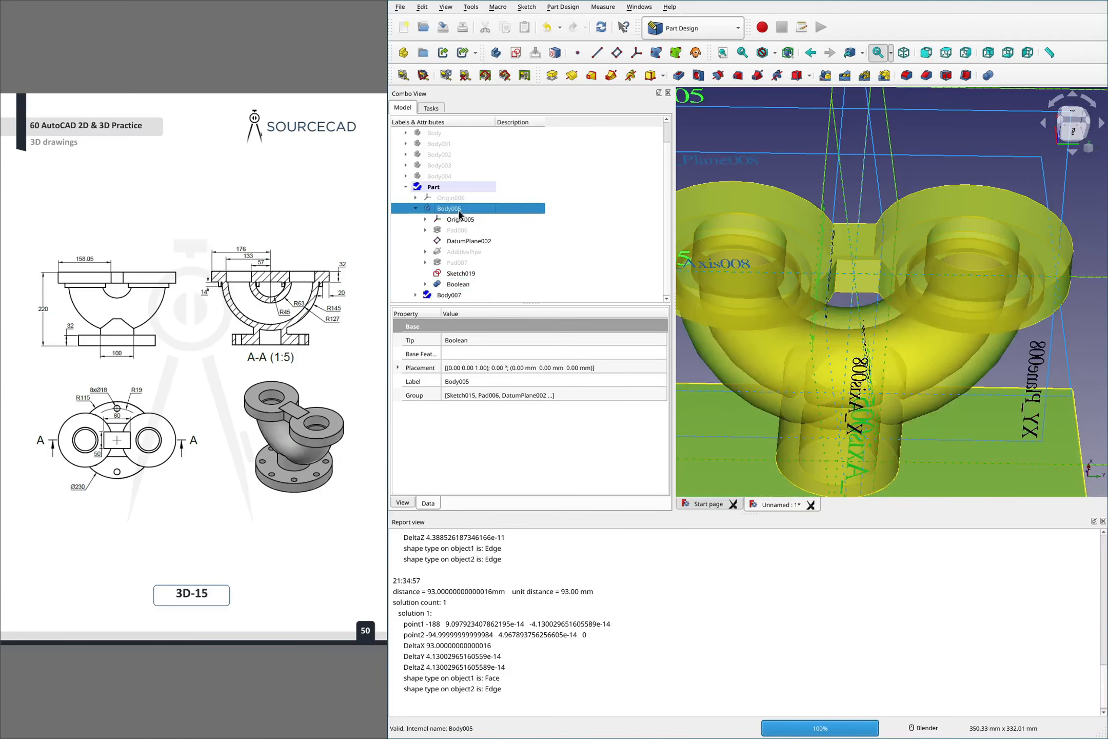
pyautogui.click(458, 284)
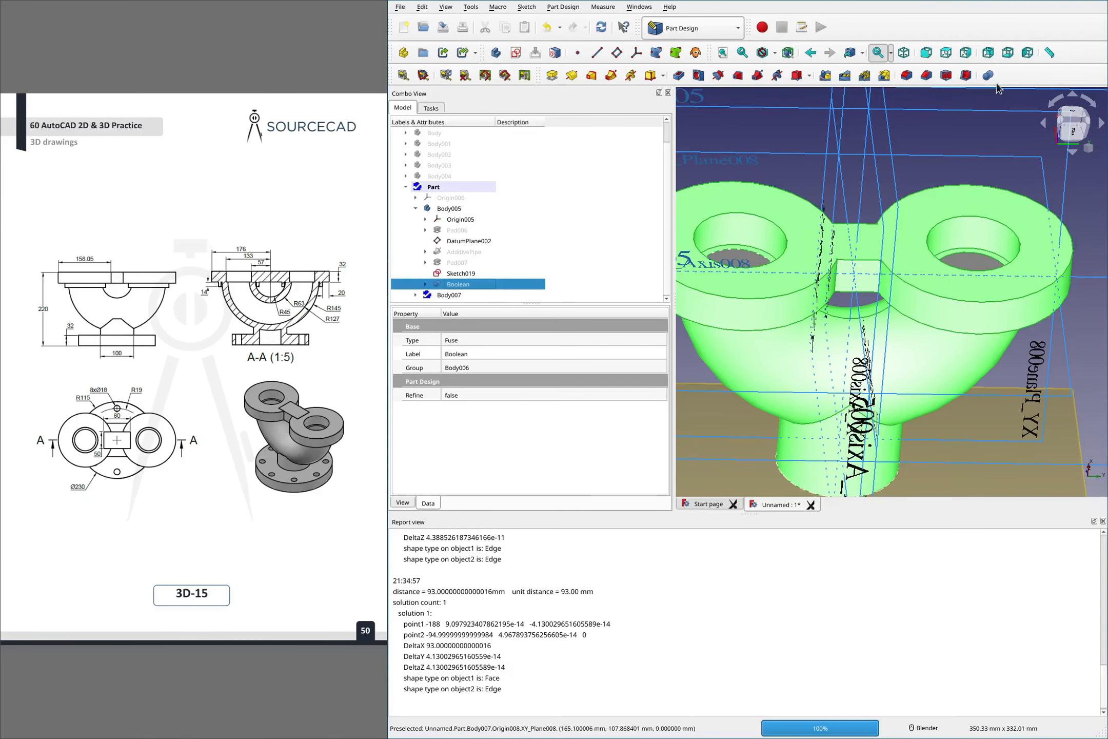
pyautogui.click(988, 76)
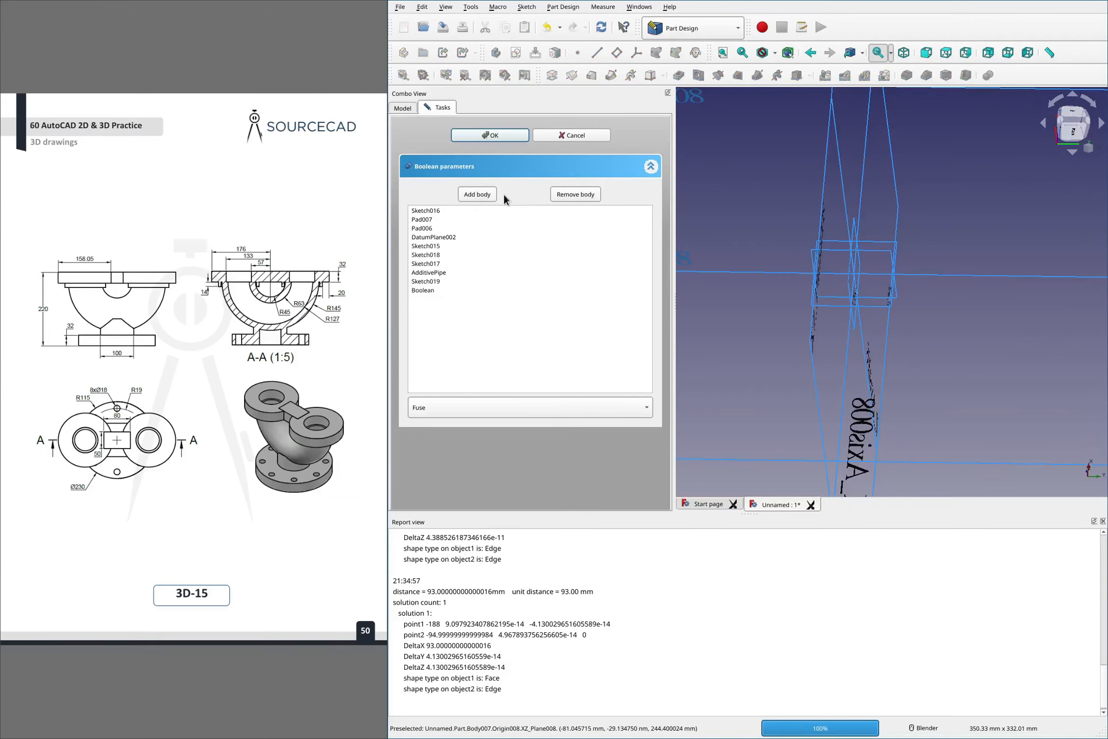
pyautogui.click(568, 136)
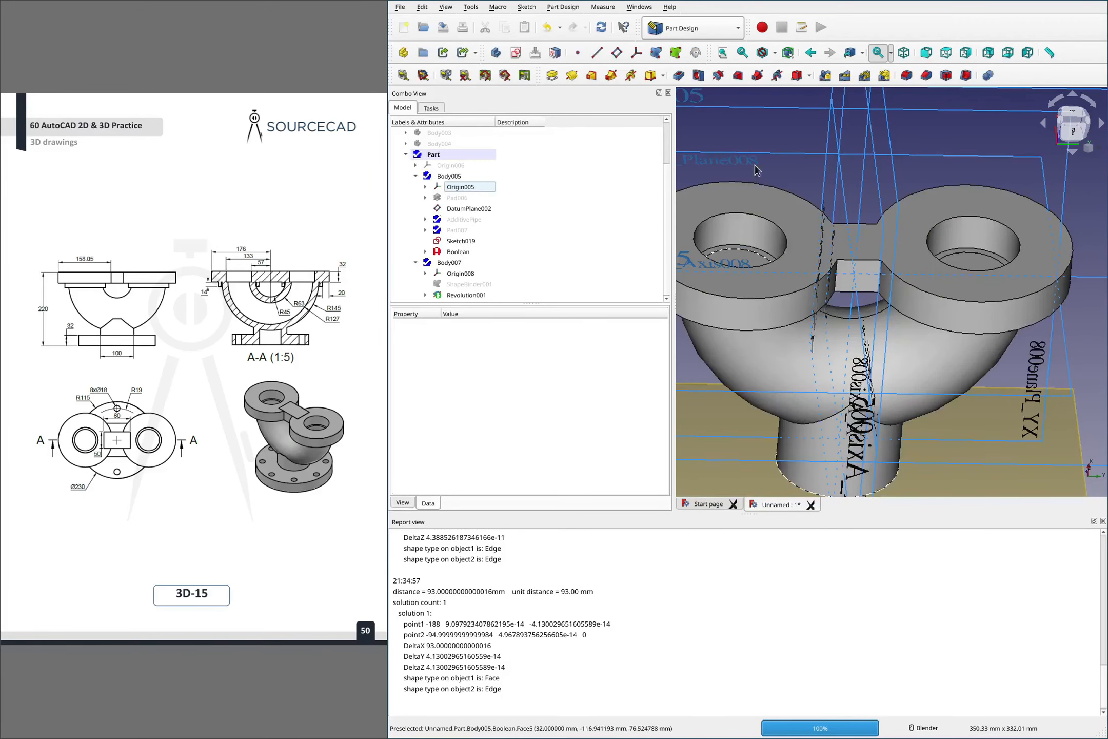
pyautogui.scroll(-5, 718, 200)
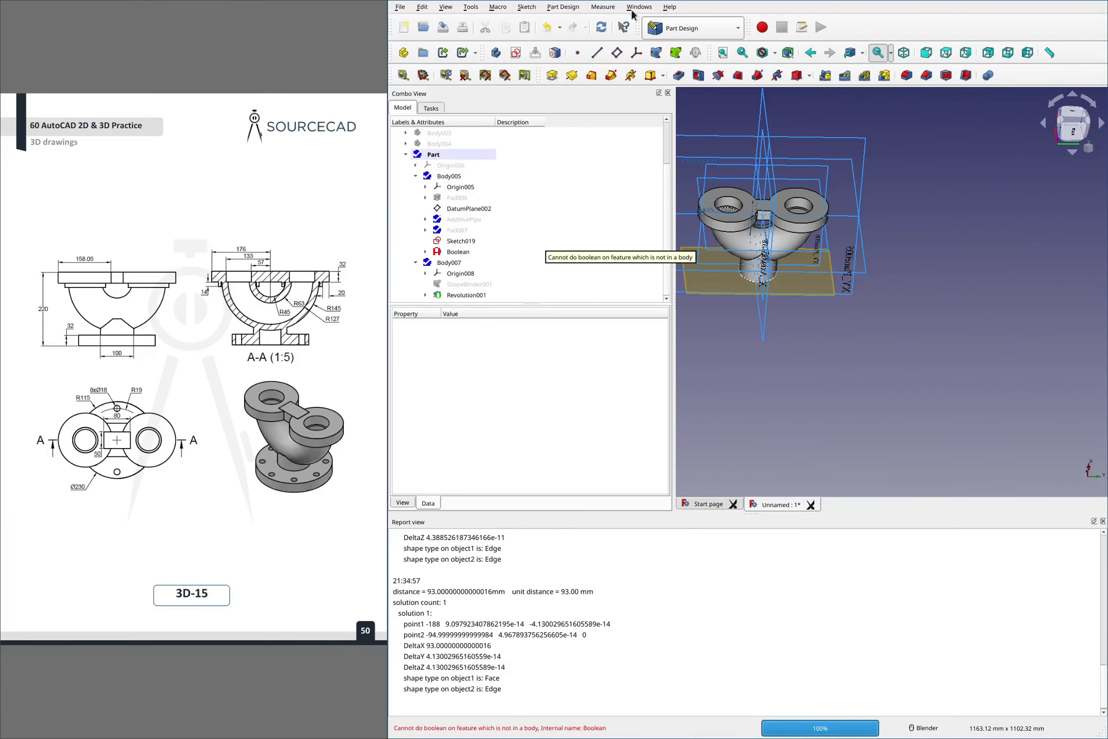
pyautogui.click(596, 33)
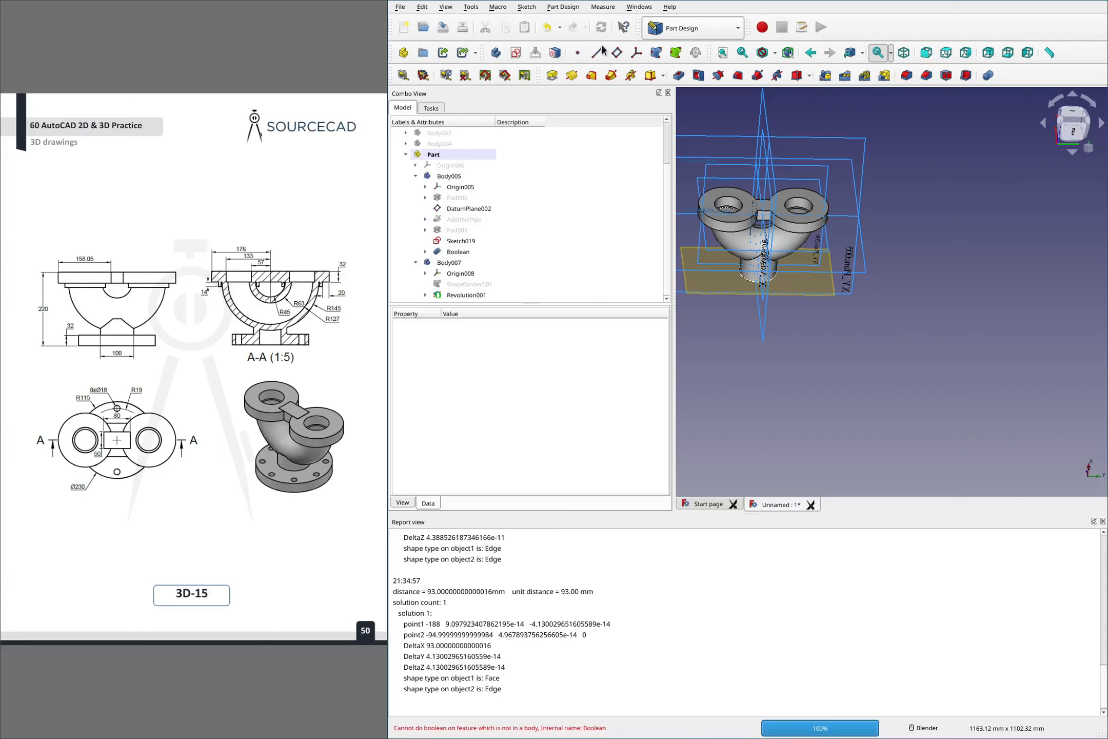
# Try a Boolean operation with only Body005 selected beforehand and a second body added from the model
pyautogui.click(451, 180)
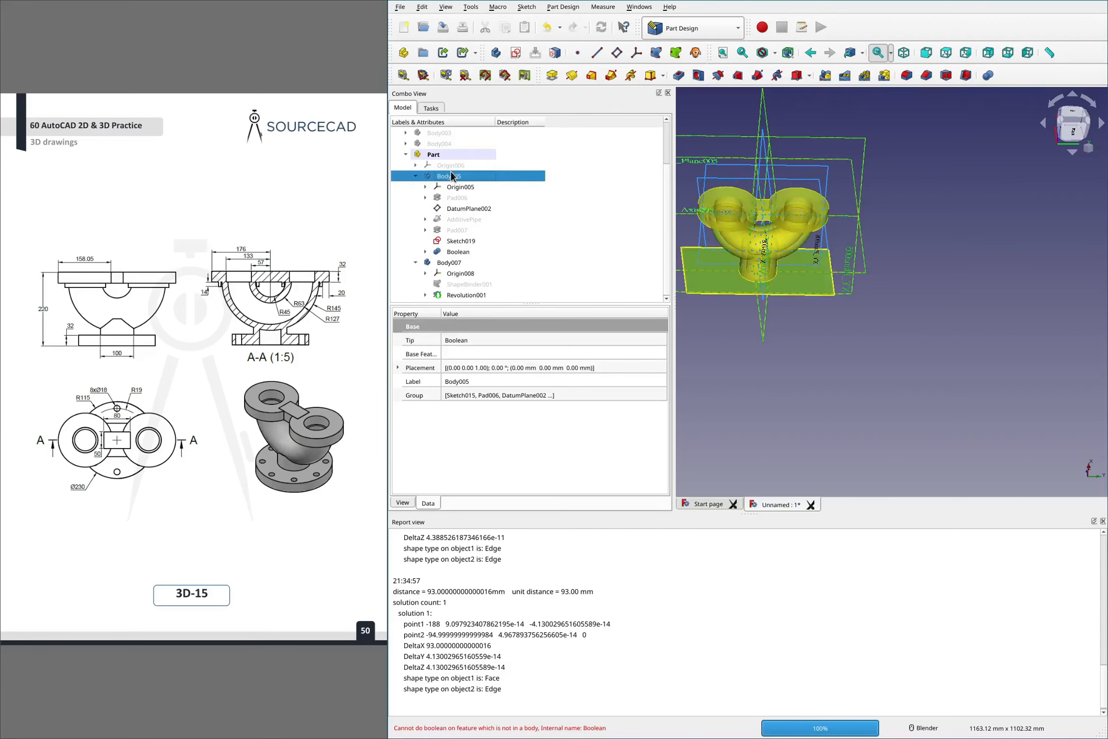
pyautogui.click(986, 77)
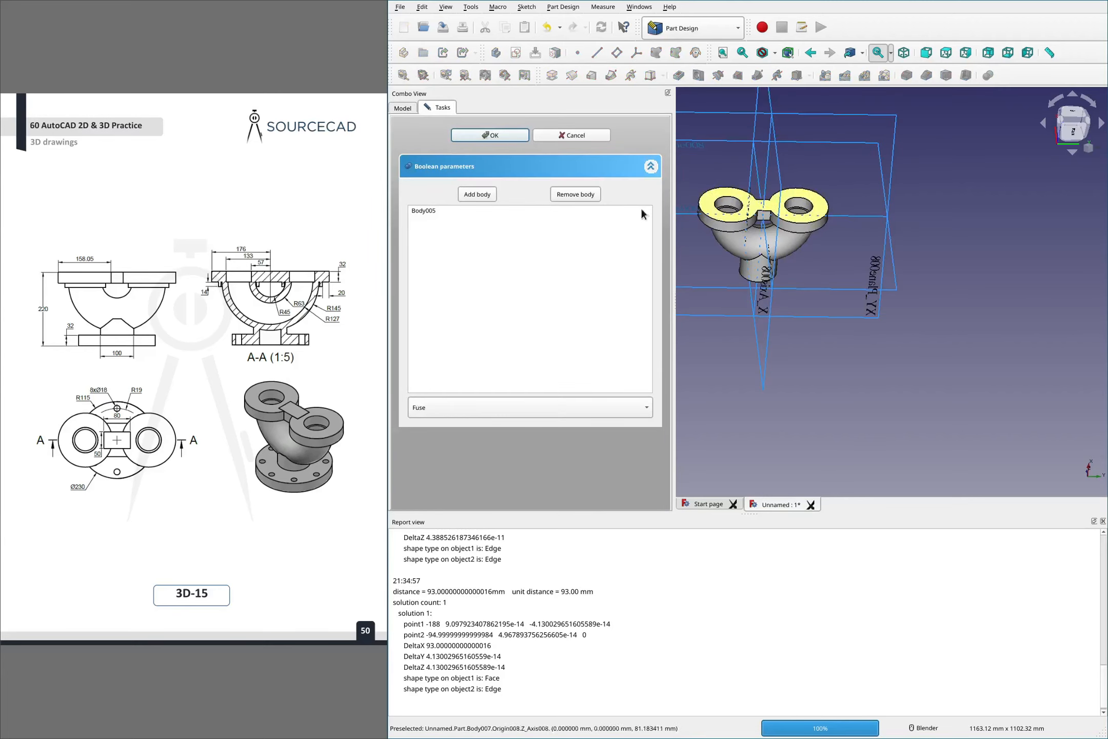
pyautogui.click(487, 194)
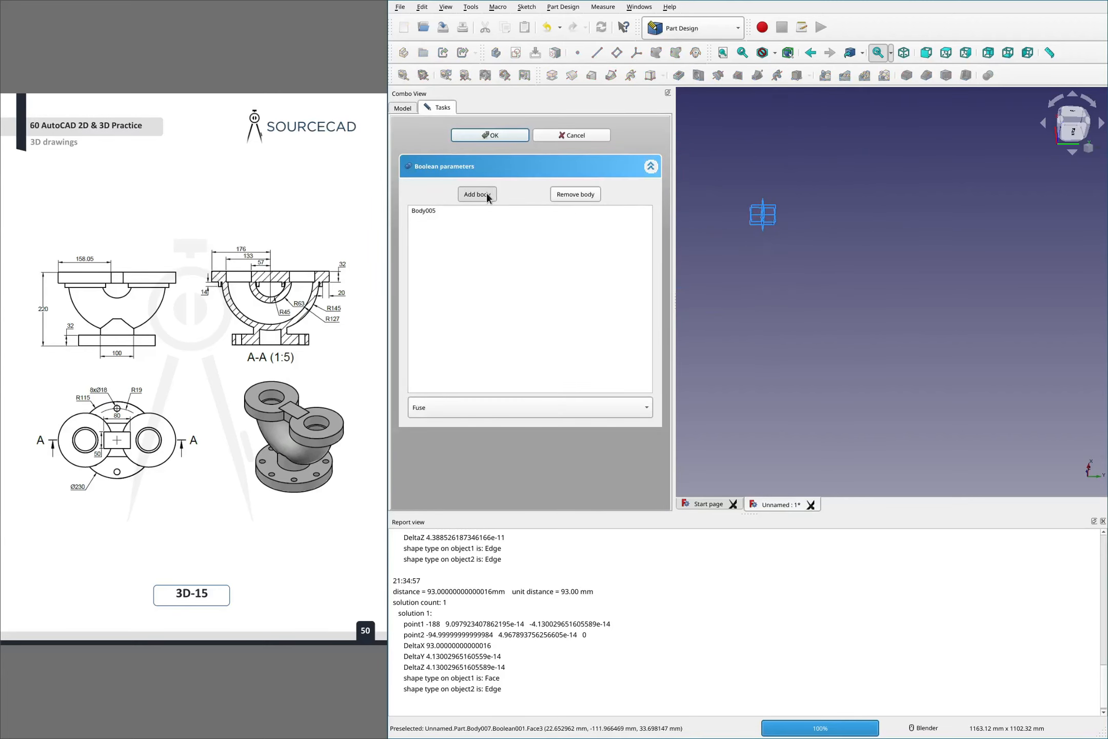
pyautogui.scroll(5, 749, 216)
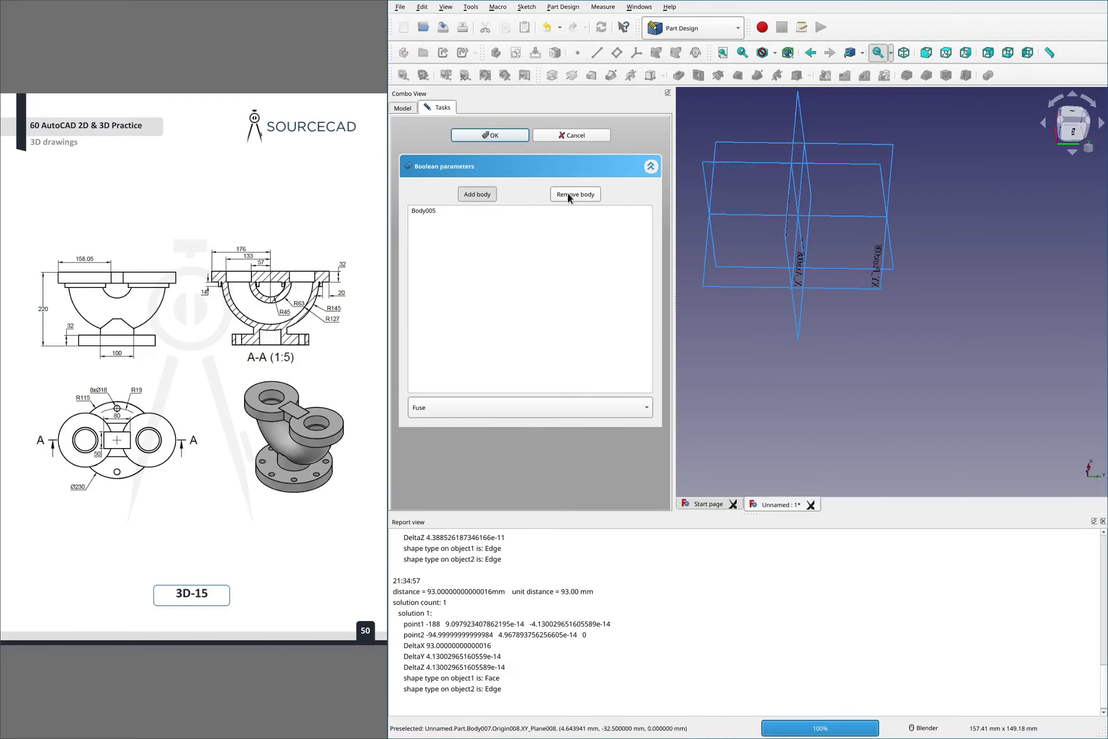
pyautogui.click(402, 108)
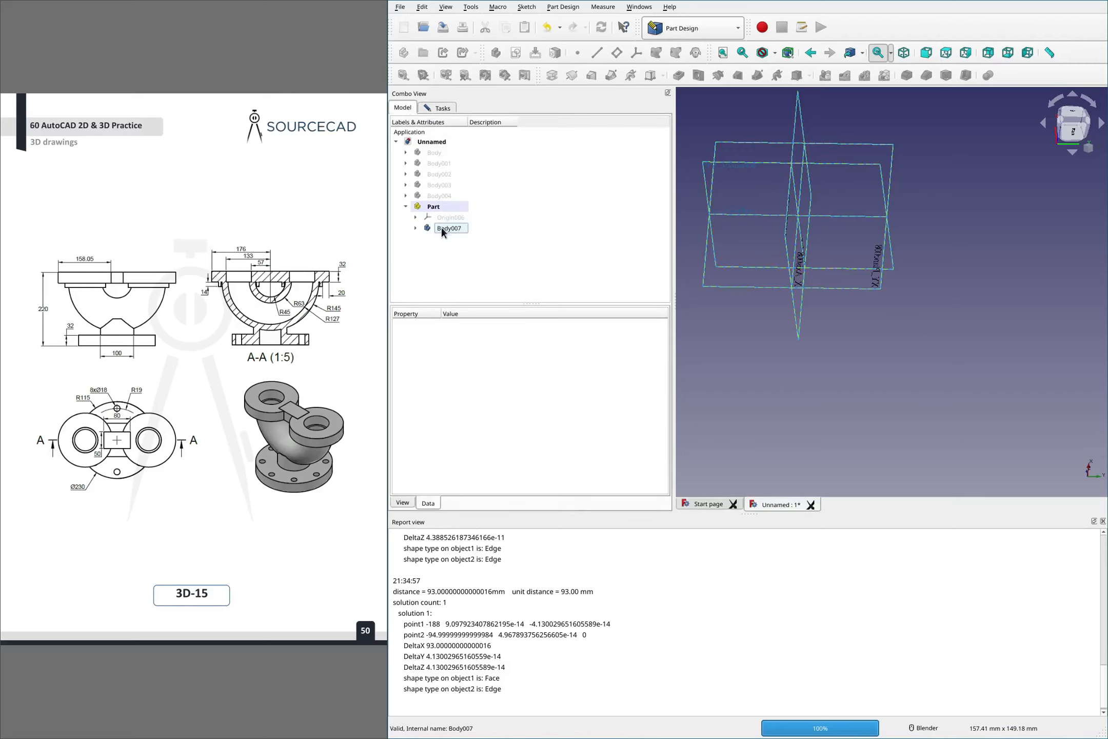
pyautogui.click(440, 108)
pyautogui.click(573, 137)
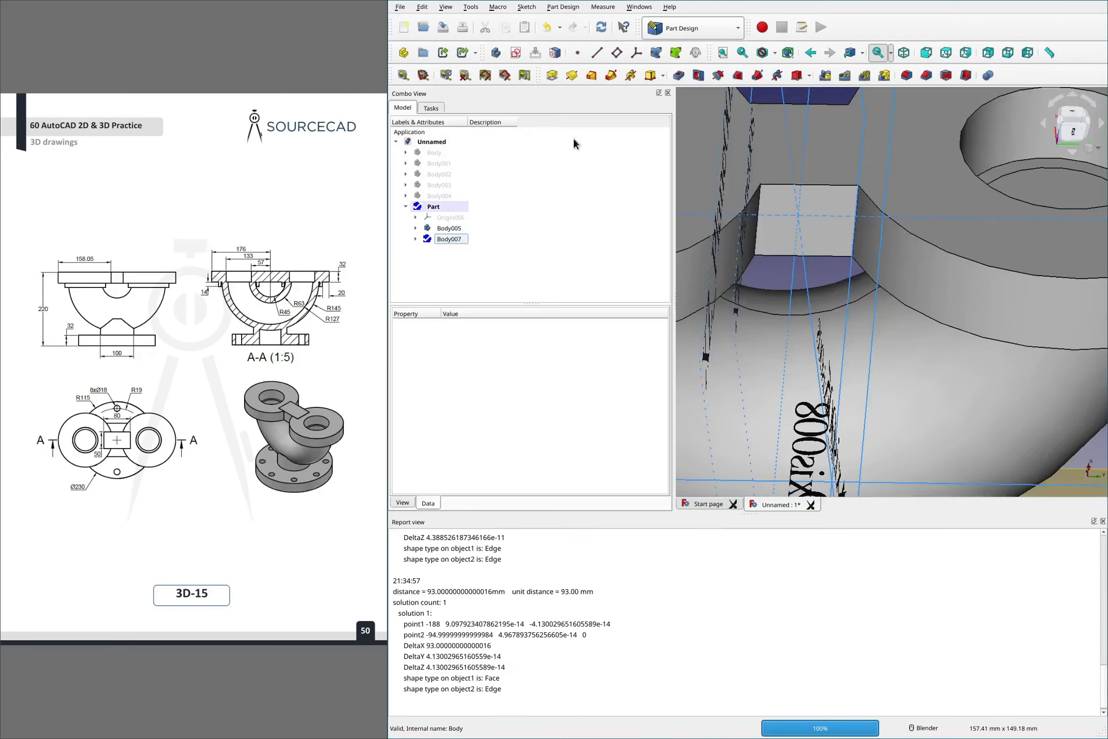
# Try a Boolean Cut with Body005 selected first and Body007 second
pyautogui.click(451, 237)
pyautogui.click(451, 229)
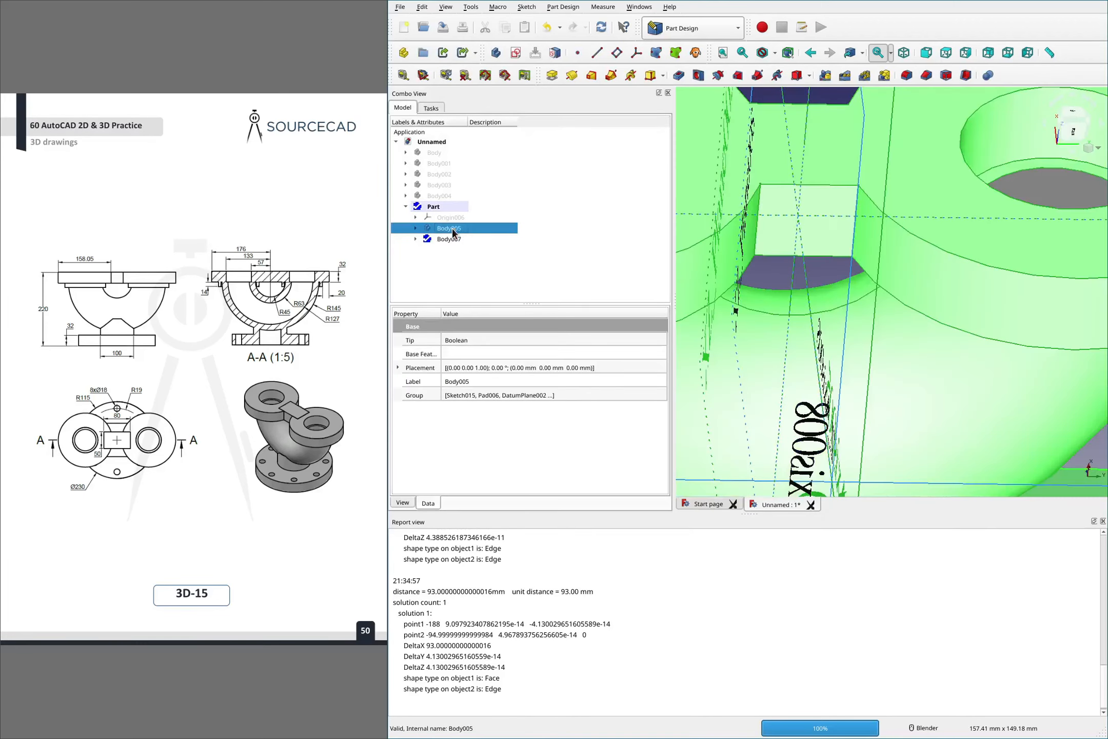
pyautogui.keyDown('ctrl'); pyautogui.click(454, 236); pyautogui.keyUp('ctrl')
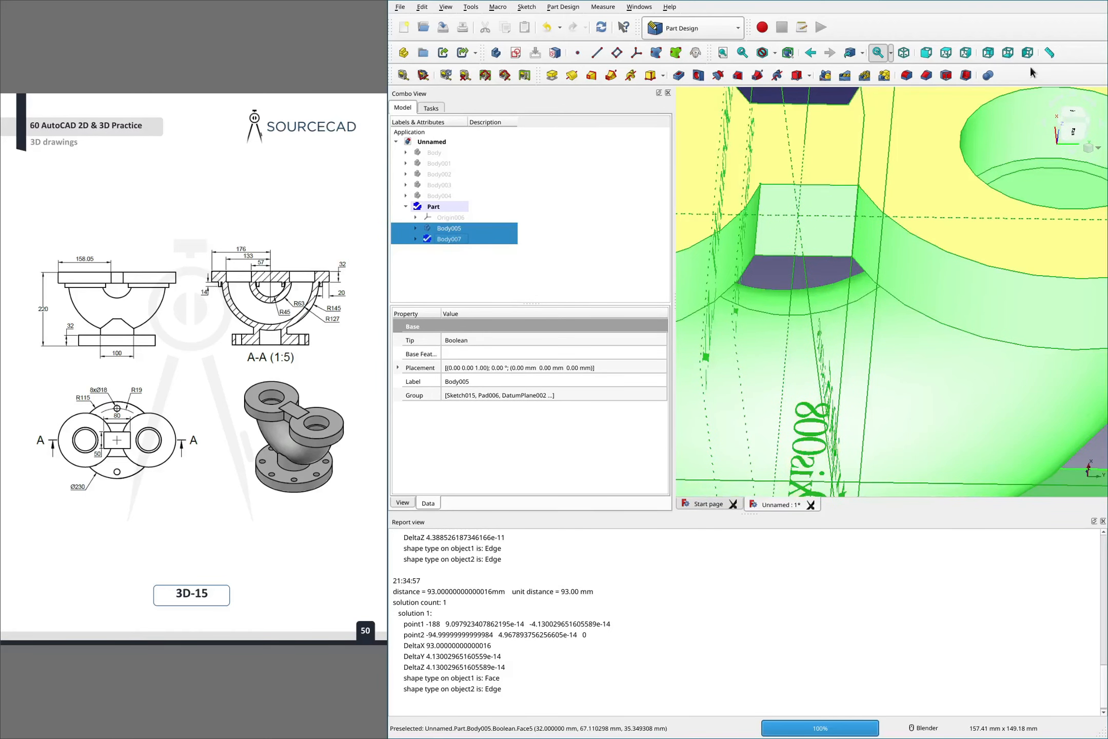
pyautogui.click(988, 75)
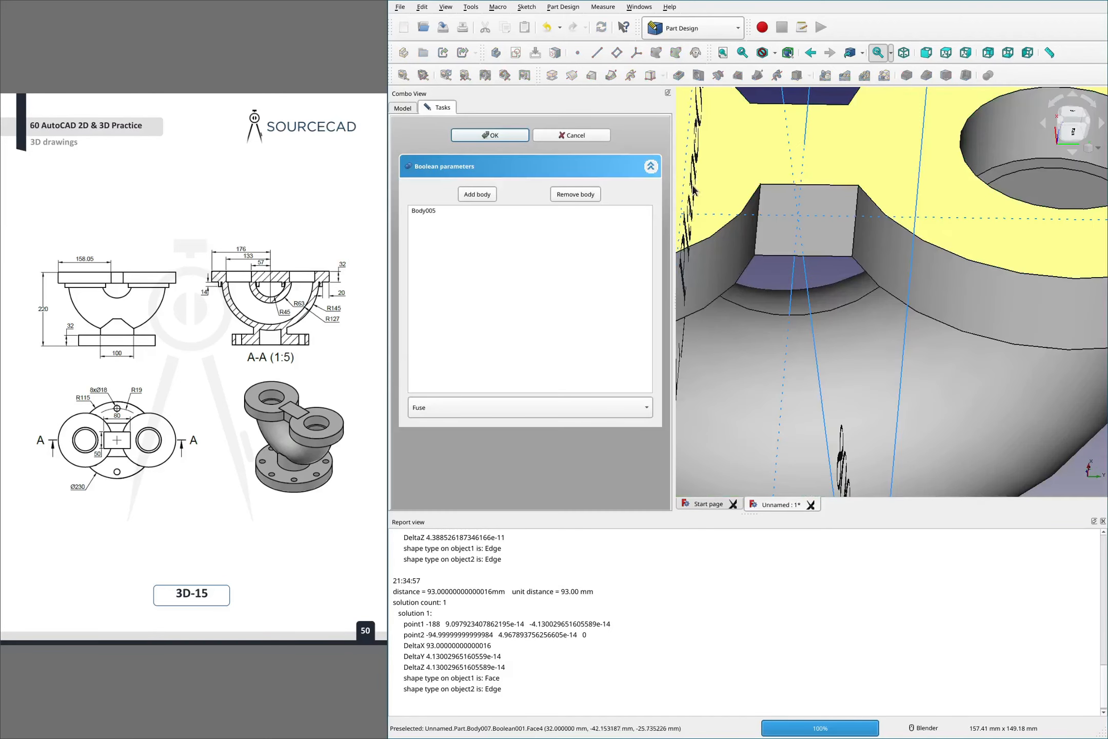
pyautogui.click(447, 407)
pyautogui.click(524, 406)
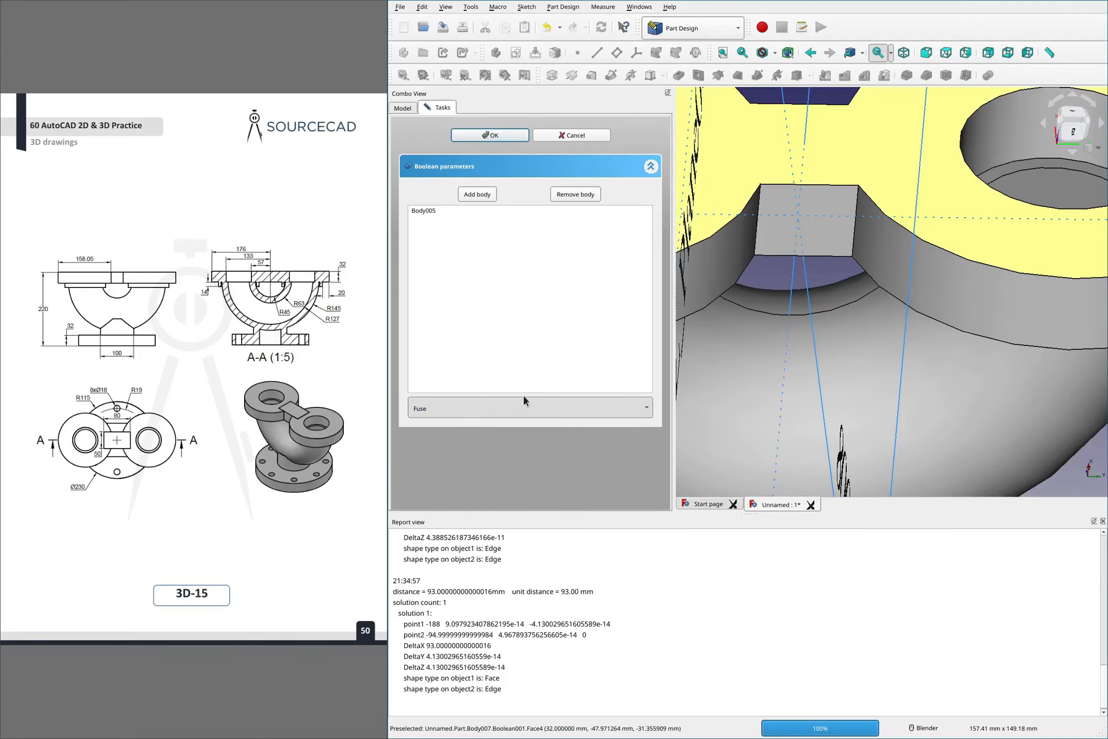
pyautogui.scroll(-4, 832, 286)
pyautogui.moveTo(741, 313); pyautogui.dragTo(708, 267, button='middle')
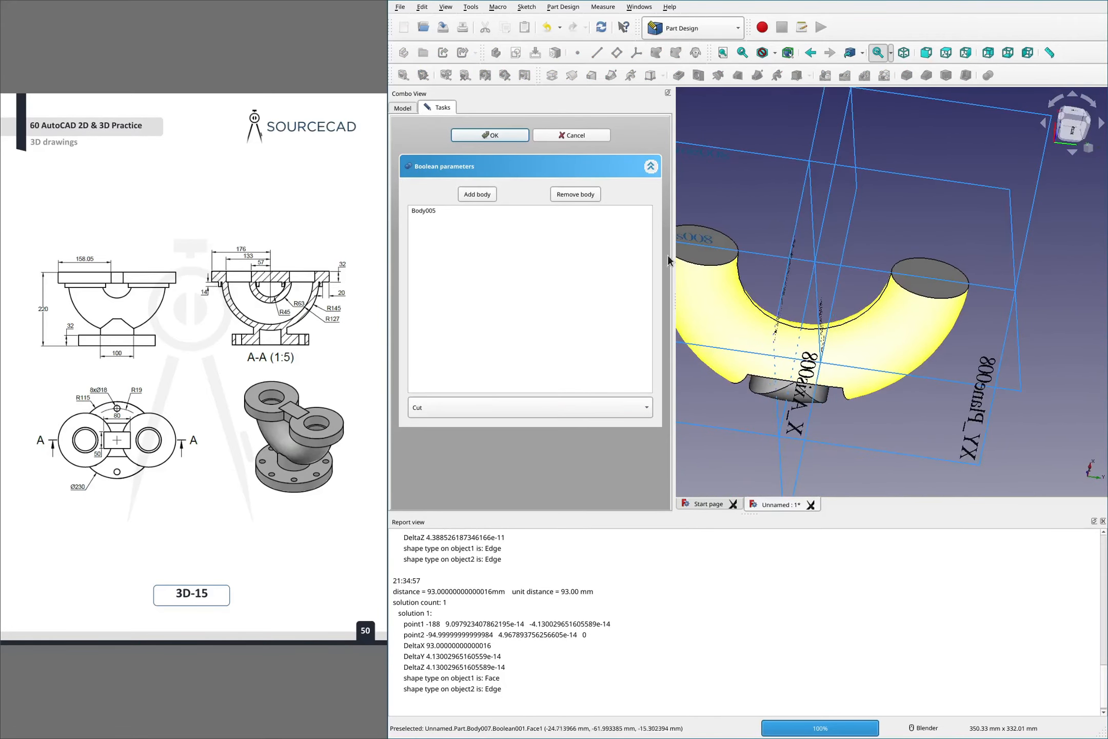
pyautogui.click(566, 135)
# Try the Boolean Cut in the reverse selection order, with Body007 first and Body005 second
pyautogui.click(456, 239)
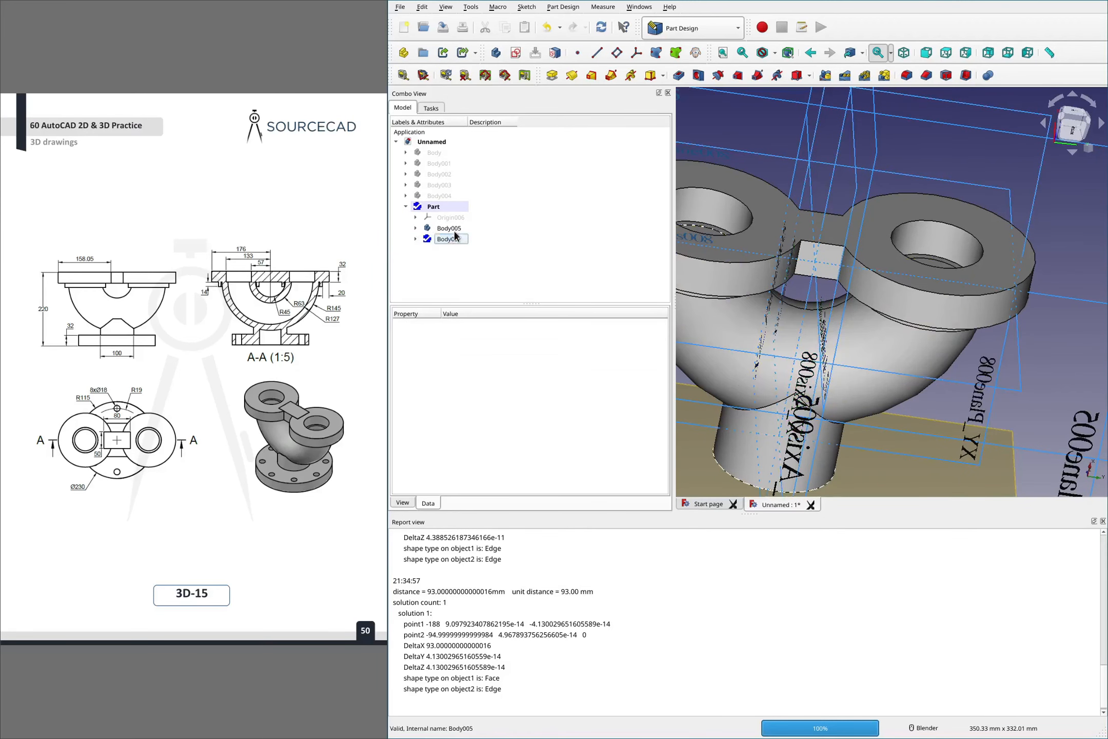
pyautogui.keyDown('ctrl'); pyautogui.click(450, 228); pyautogui.keyUp('ctrl')
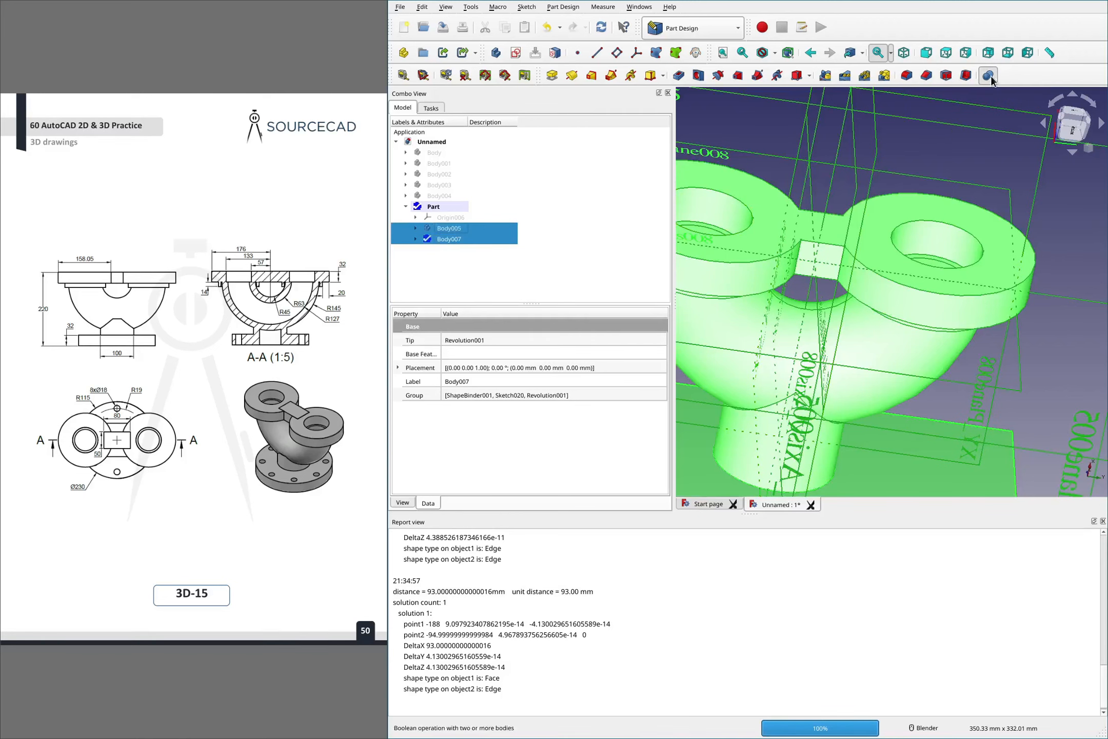
pyautogui.click(442, 408)
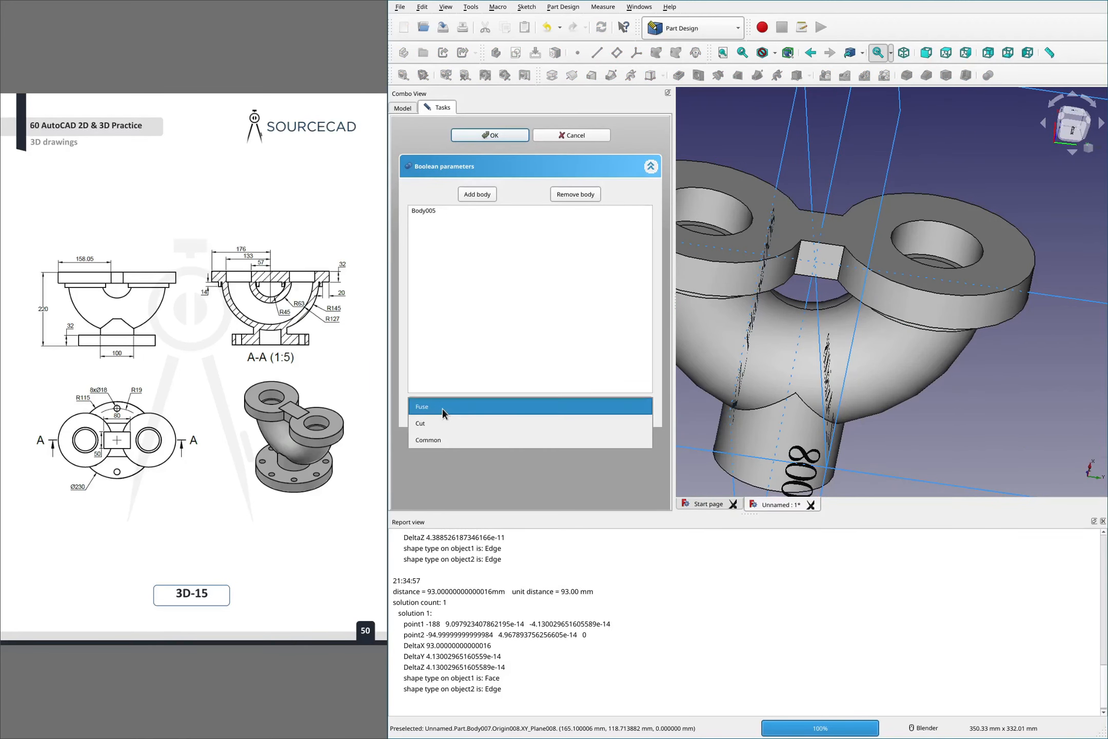
pyautogui.click(442, 405)
pyautogui.press('Down')
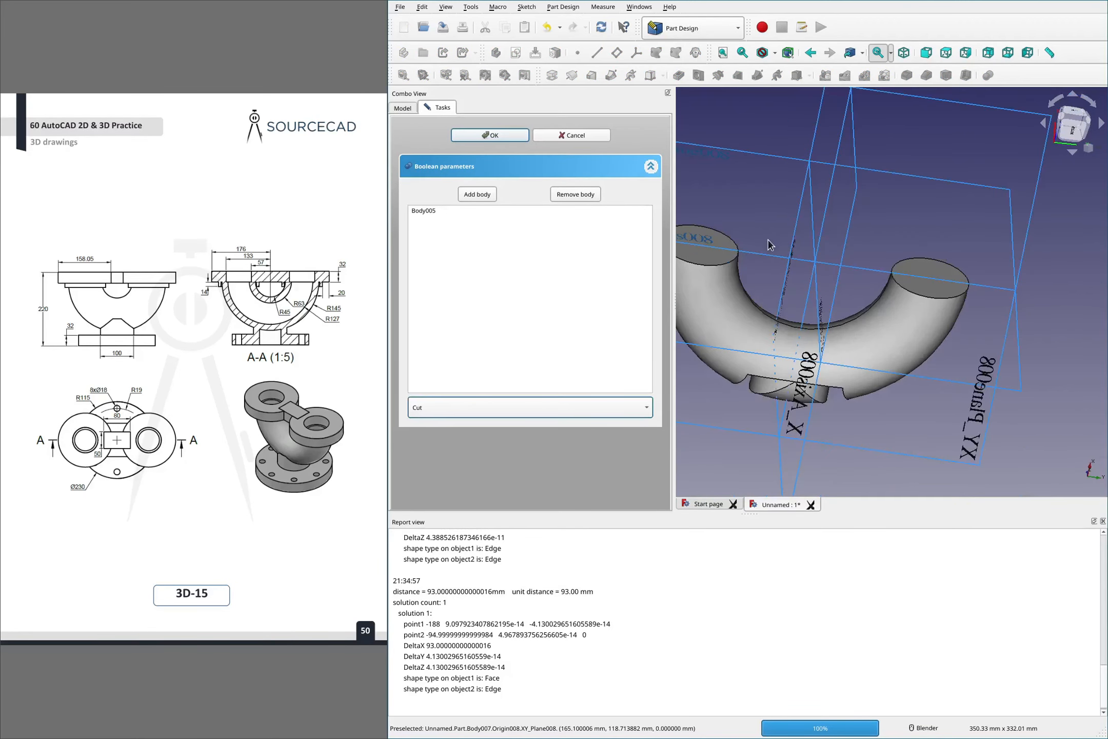
pyautogui.click(580, 135)
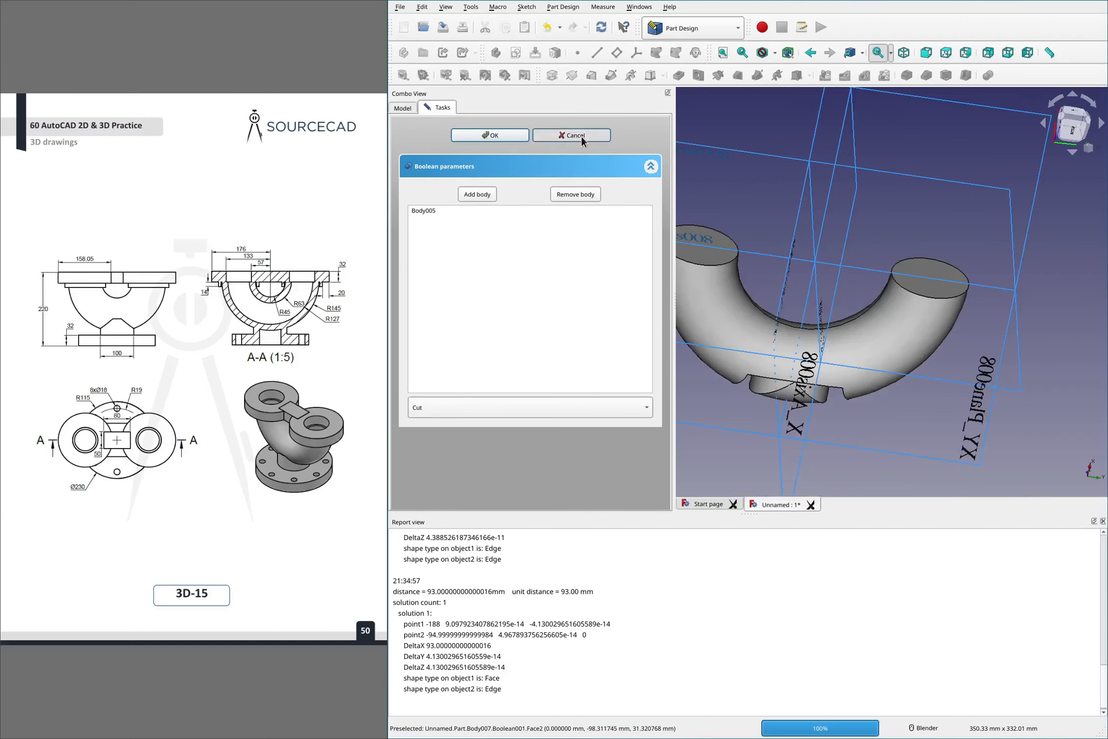
pyautogui.click(454, 225)
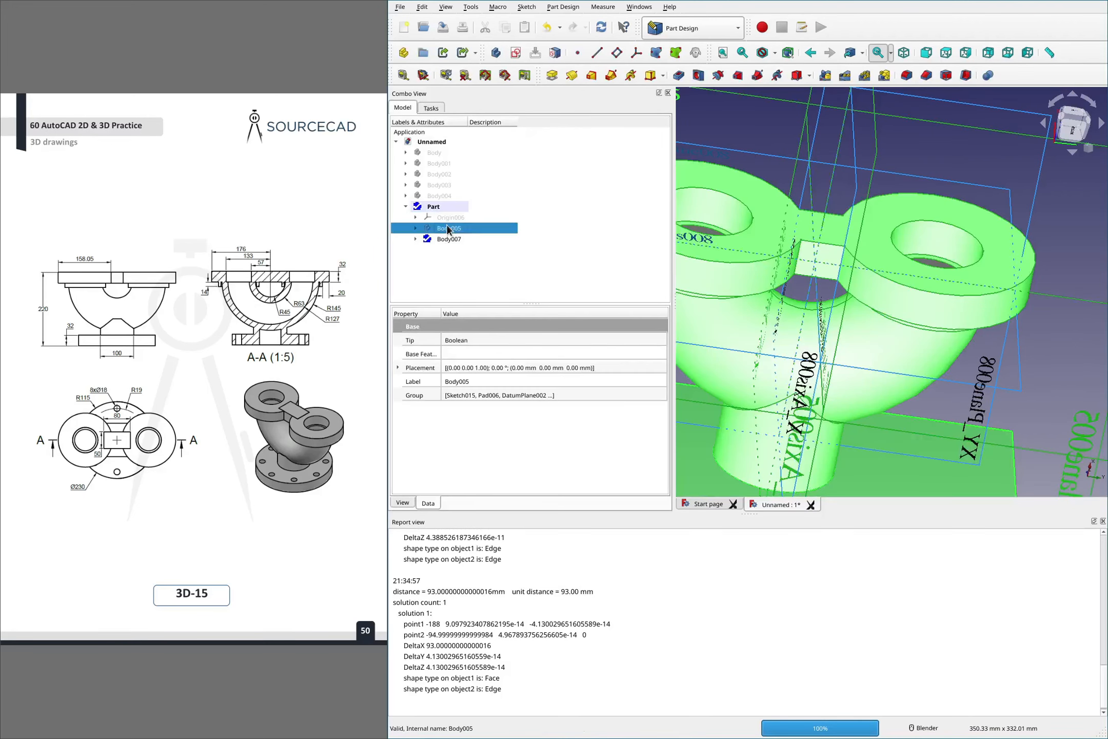
pyautogui.keyDown('ctrl'); pyautogui.click(452, 238); pyautogui.keyUp('ctrl')
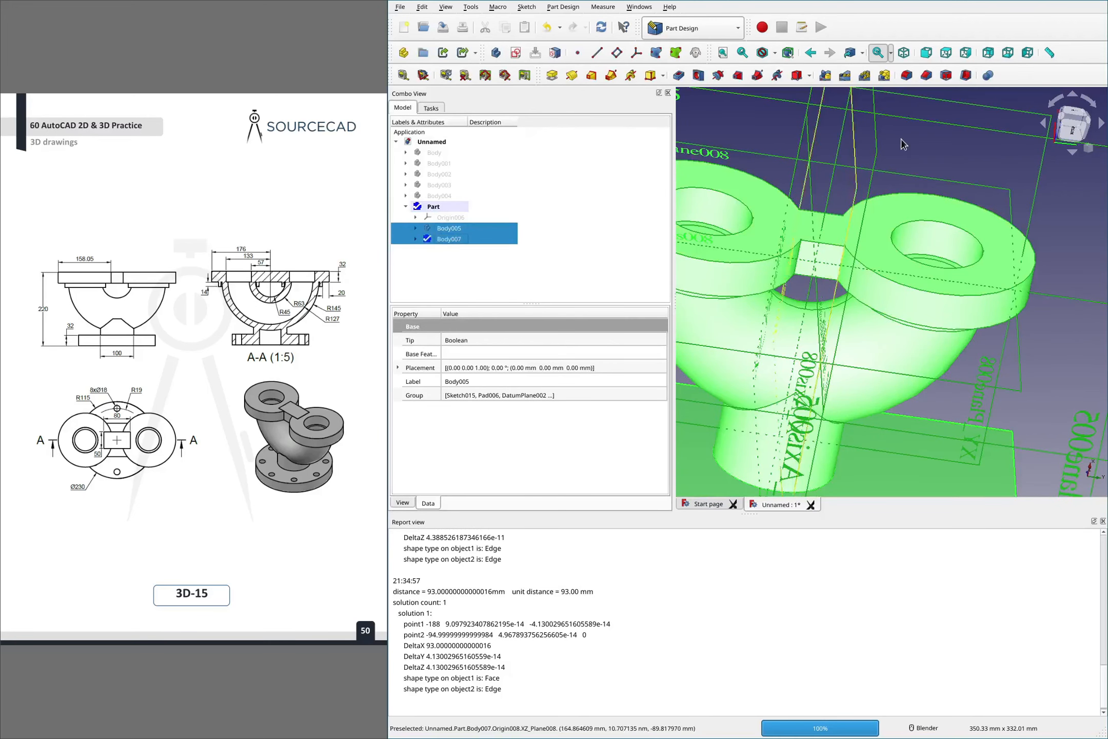
pyautogui.click(989, 75)
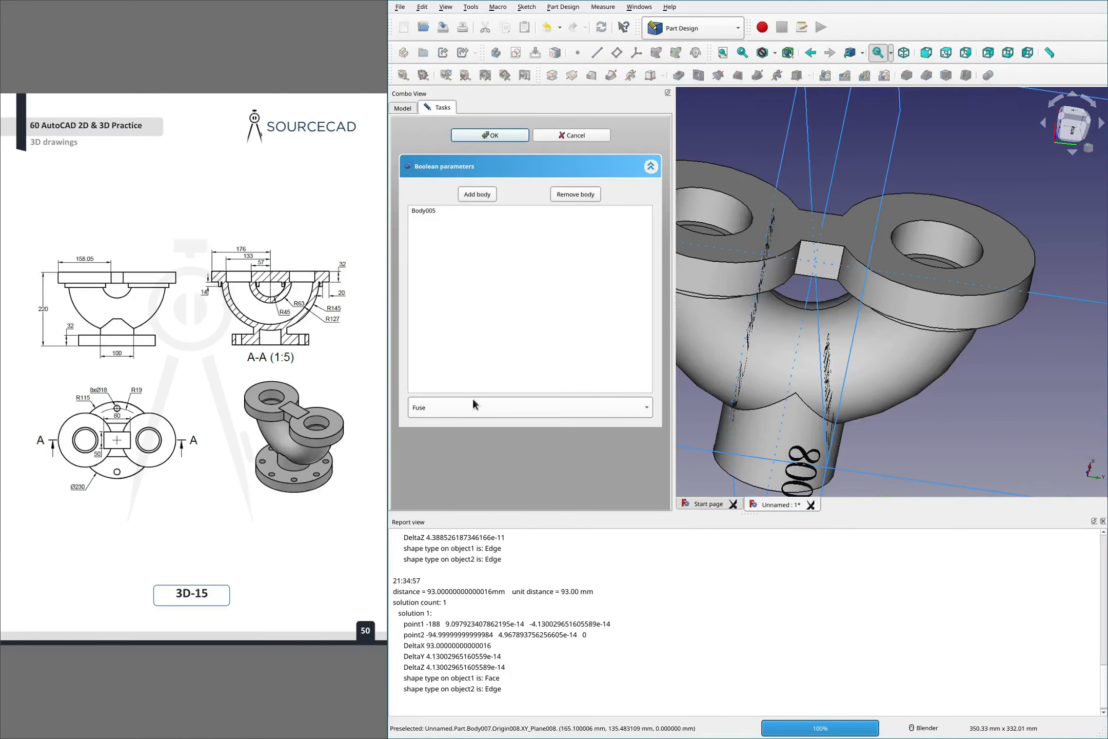
pyautogui.click(473, 400)
pyautogui.click(483, 391)
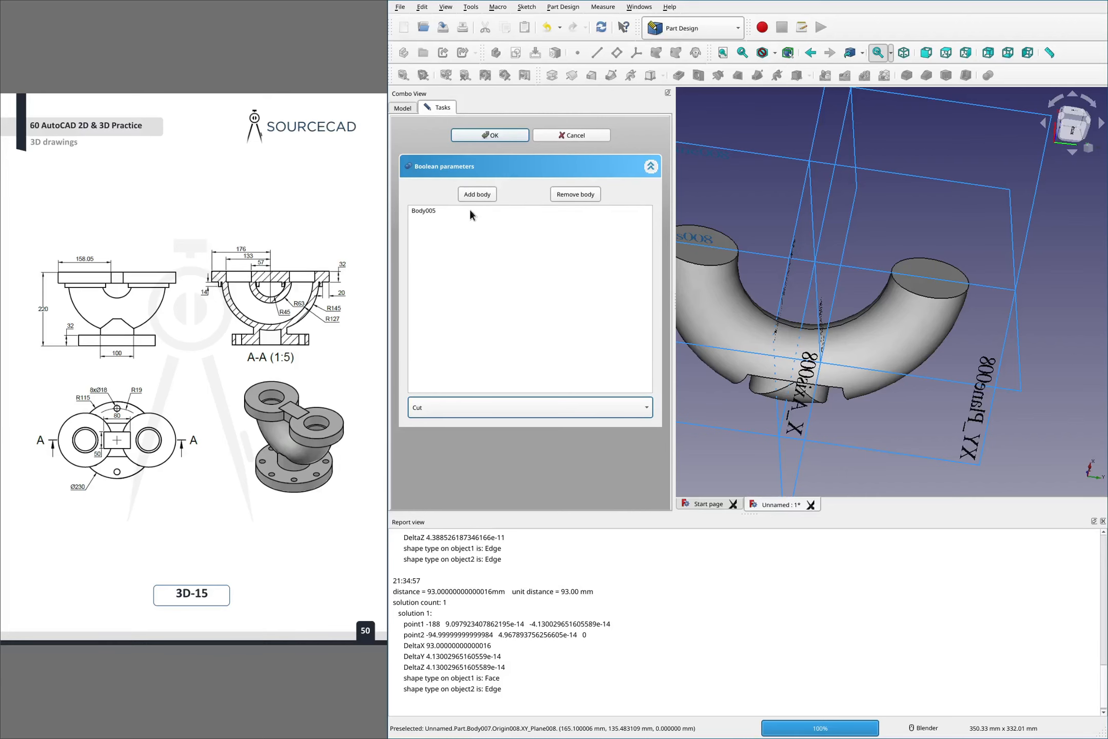
pyautogui.click(590, 135)
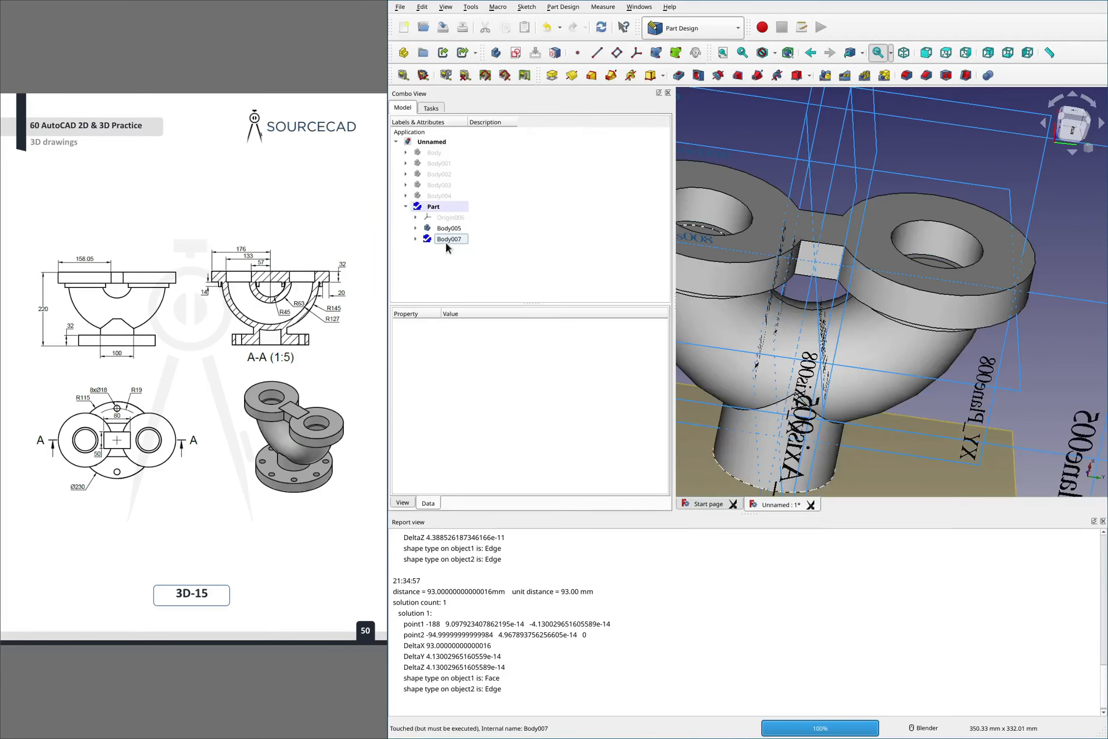
# Recompute the document and make Body005 the active body
pyautogui.click(454, 227)
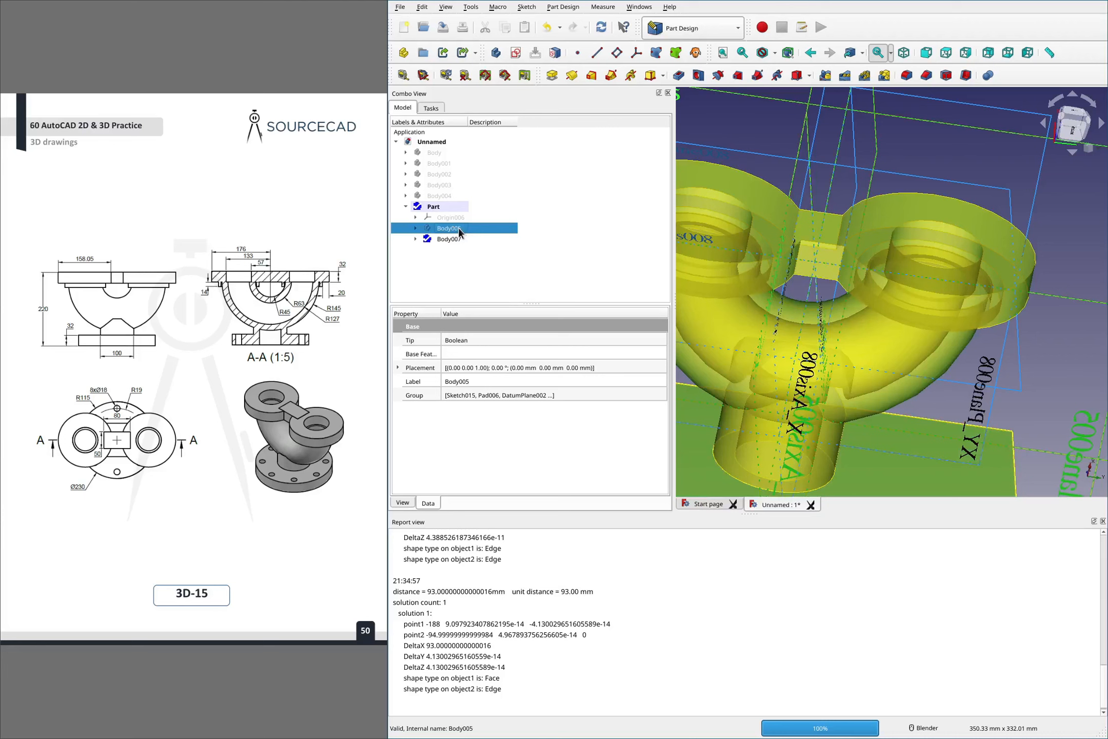
pyautogui.click(601, 27)
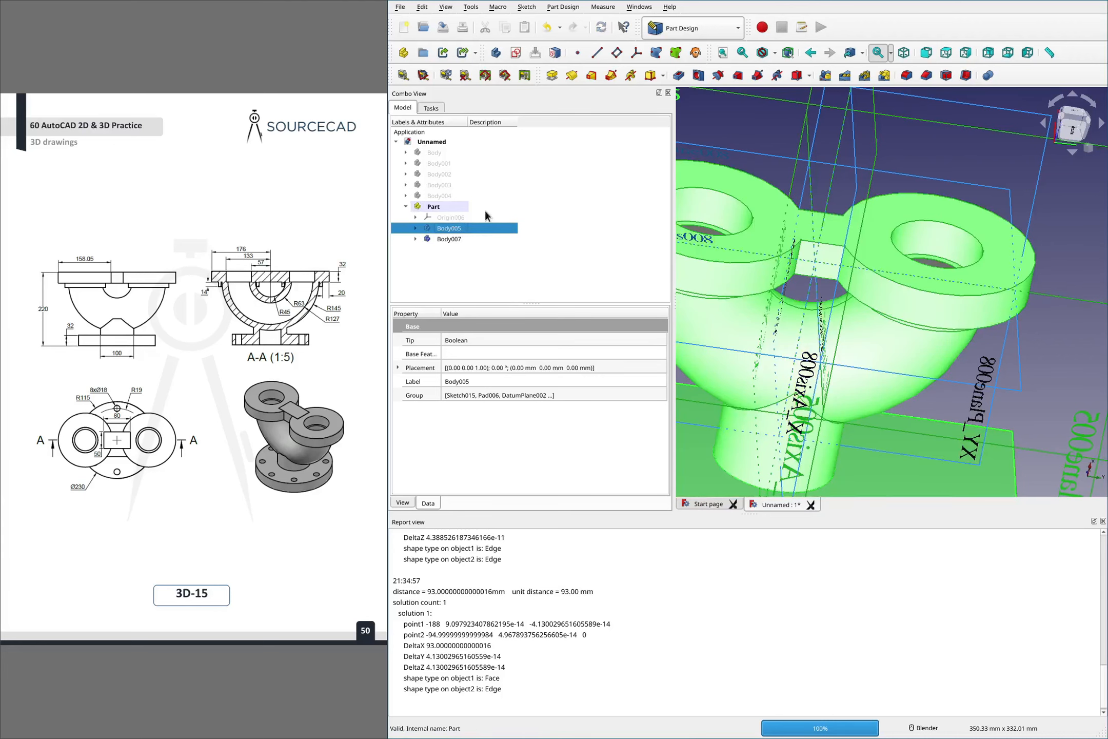
pyautogui.doubleClick(448, 232)
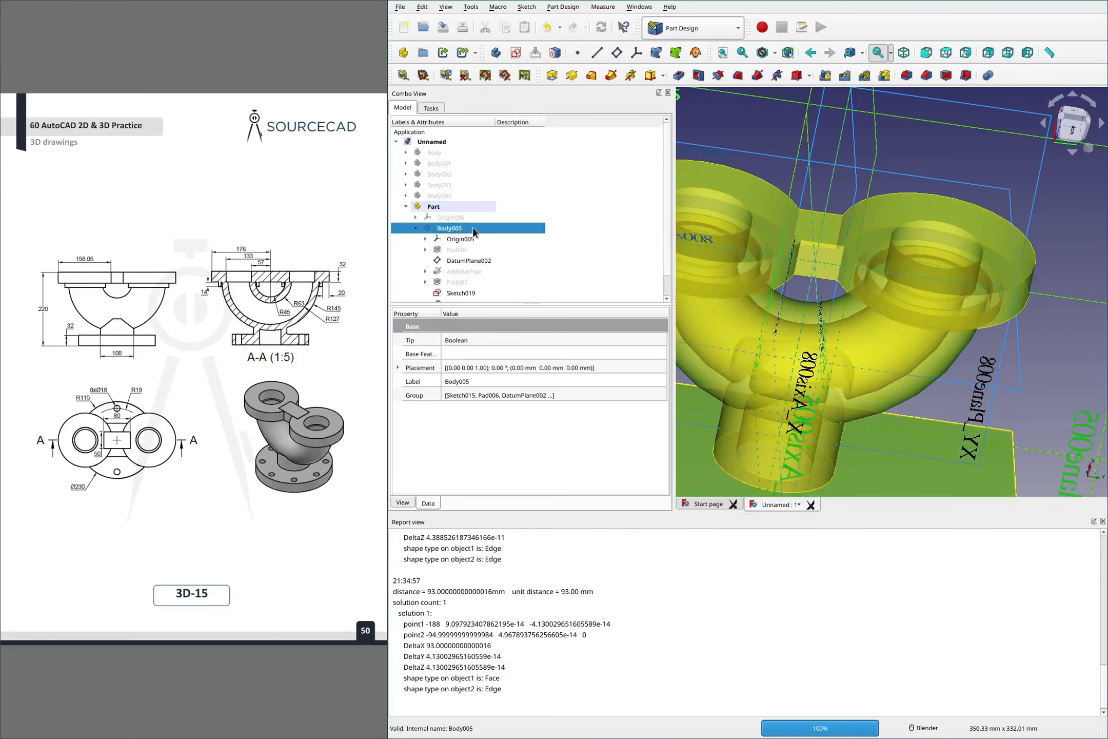
# Subtract Body007 from the active Body005 with a Boolean Cut
pyautogui.click(464, 293)
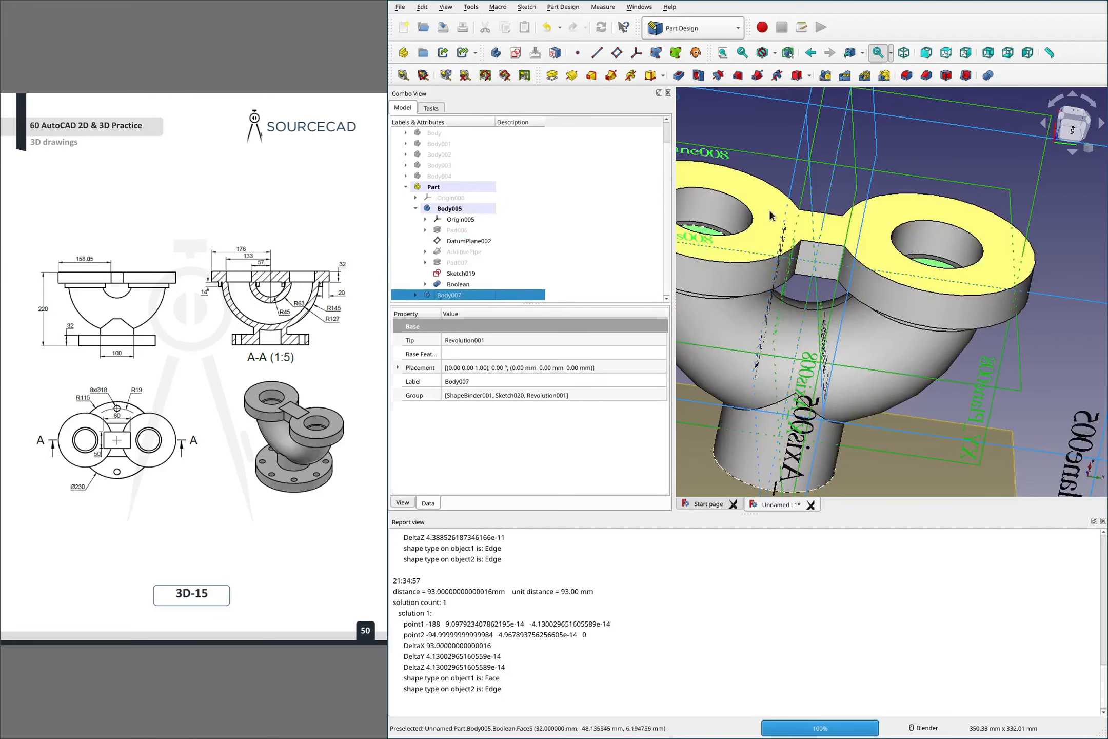
pyautogui.click(987, 75)
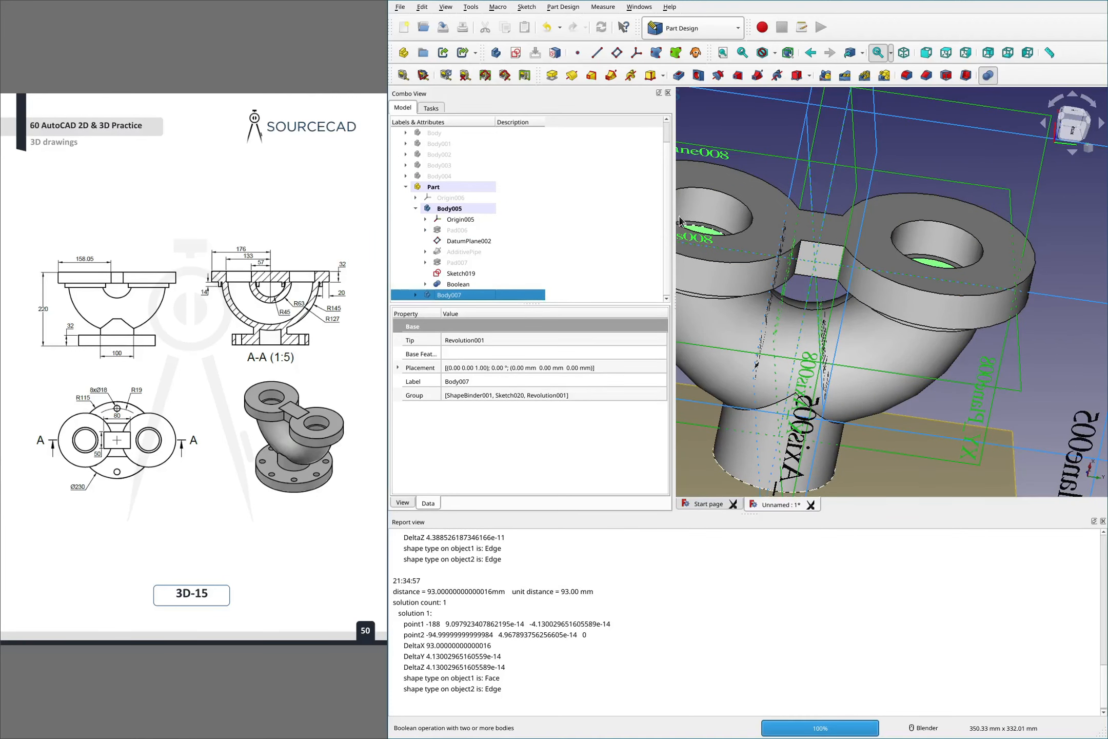
pyautogui.click(502, 406)
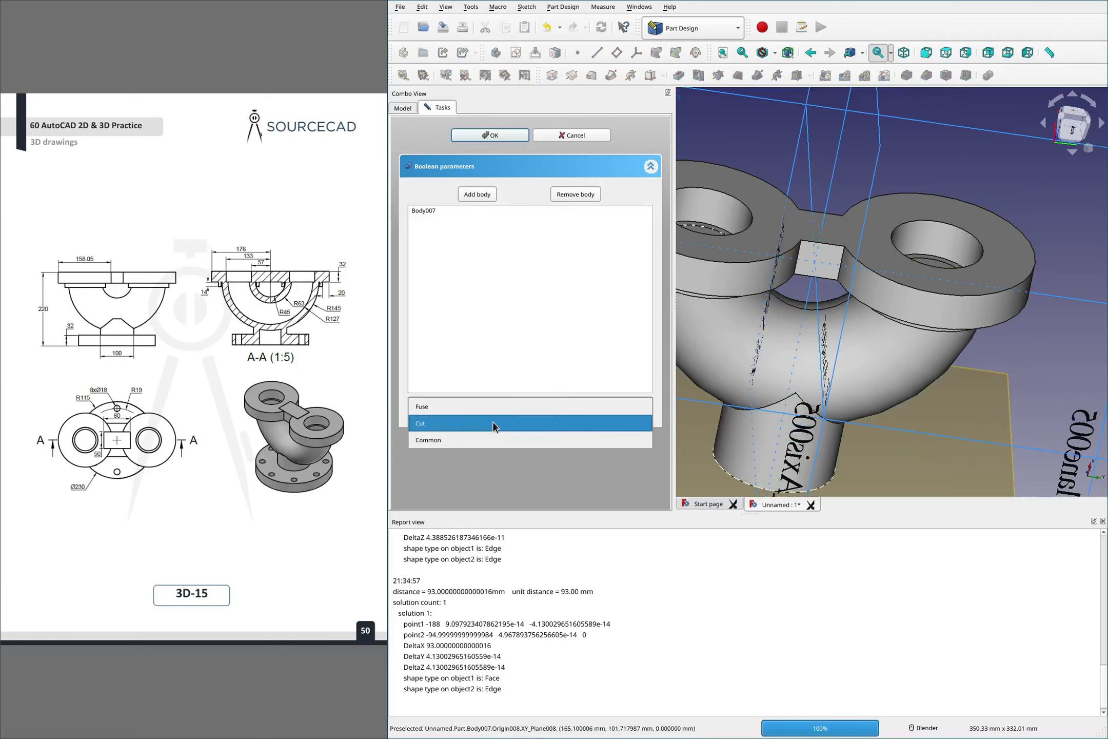
pyautogui.click(522, 400)
pyautogui.press('Down')
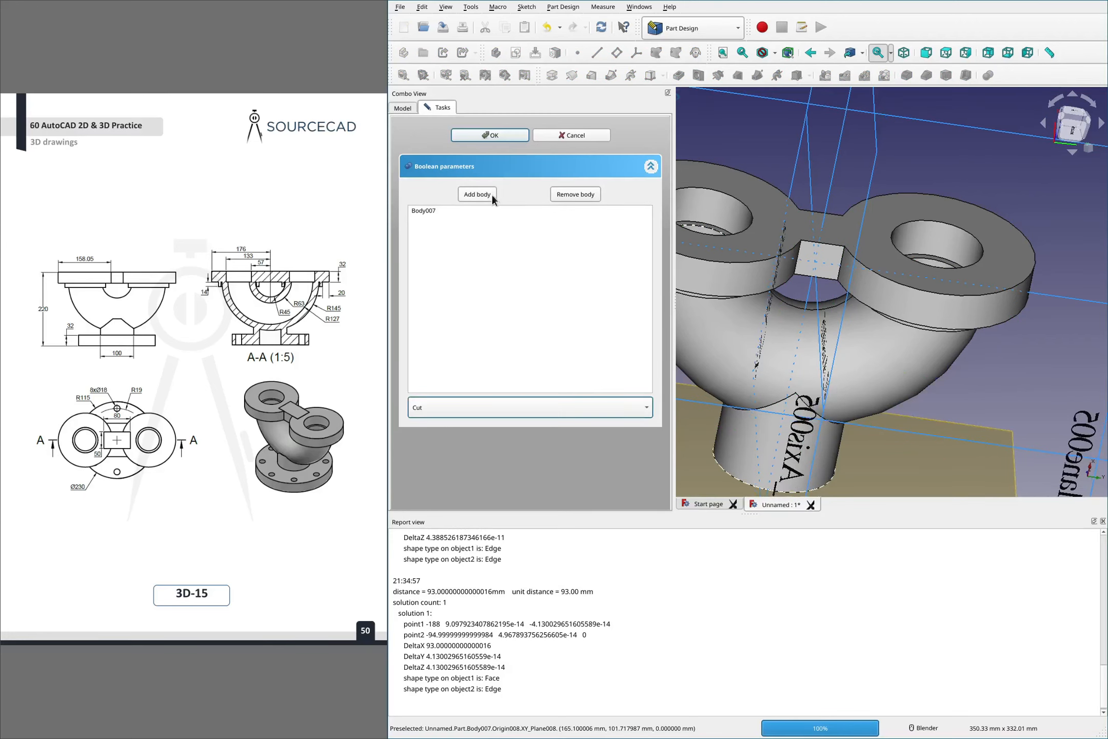
pyautogui.click(483, 133)
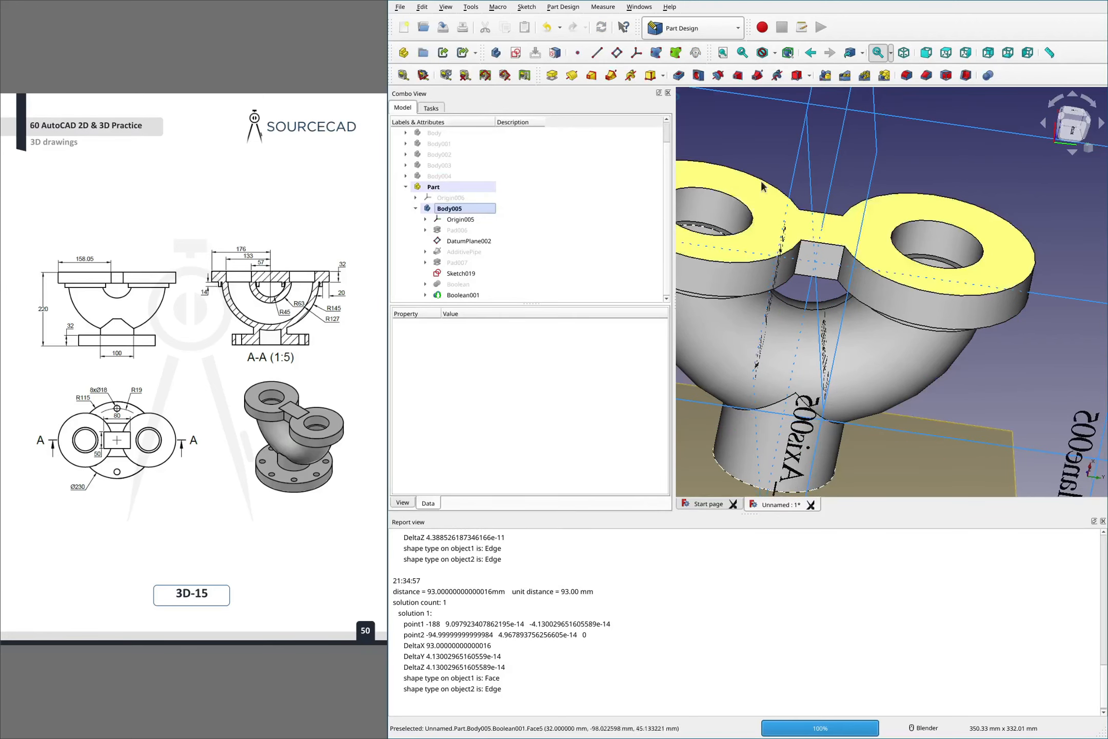
# Inspect the fitting's bored interior with a Z clipping plane at offset 0.00, and close the clipping
pyautogui.moveTo(774, 157); pyautogui.dragTo(805, 165, button='middle')
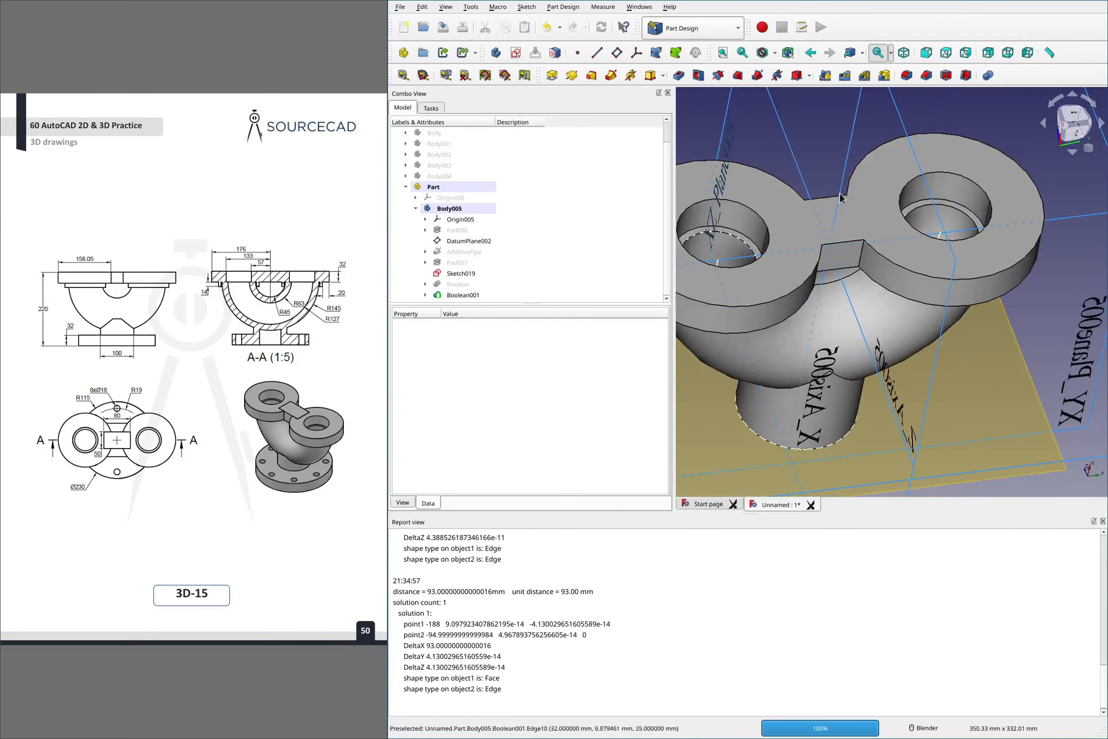
pyautogui.click(471, 8)
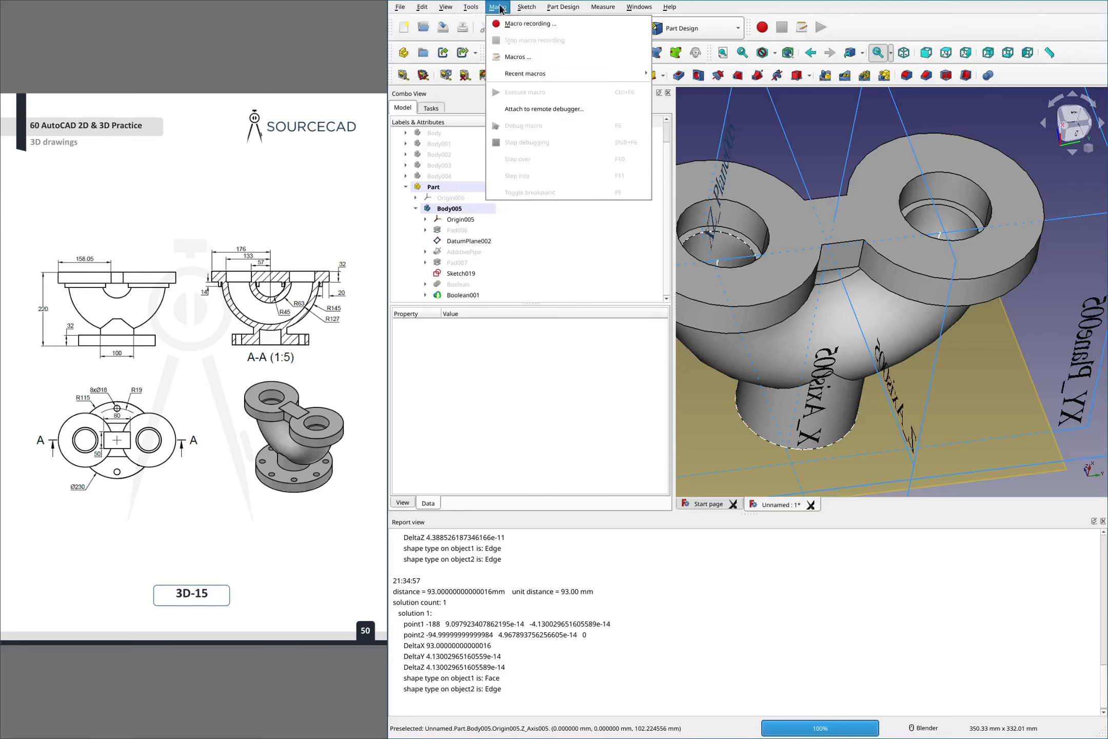
pyautogui.moveTo(528, 10)
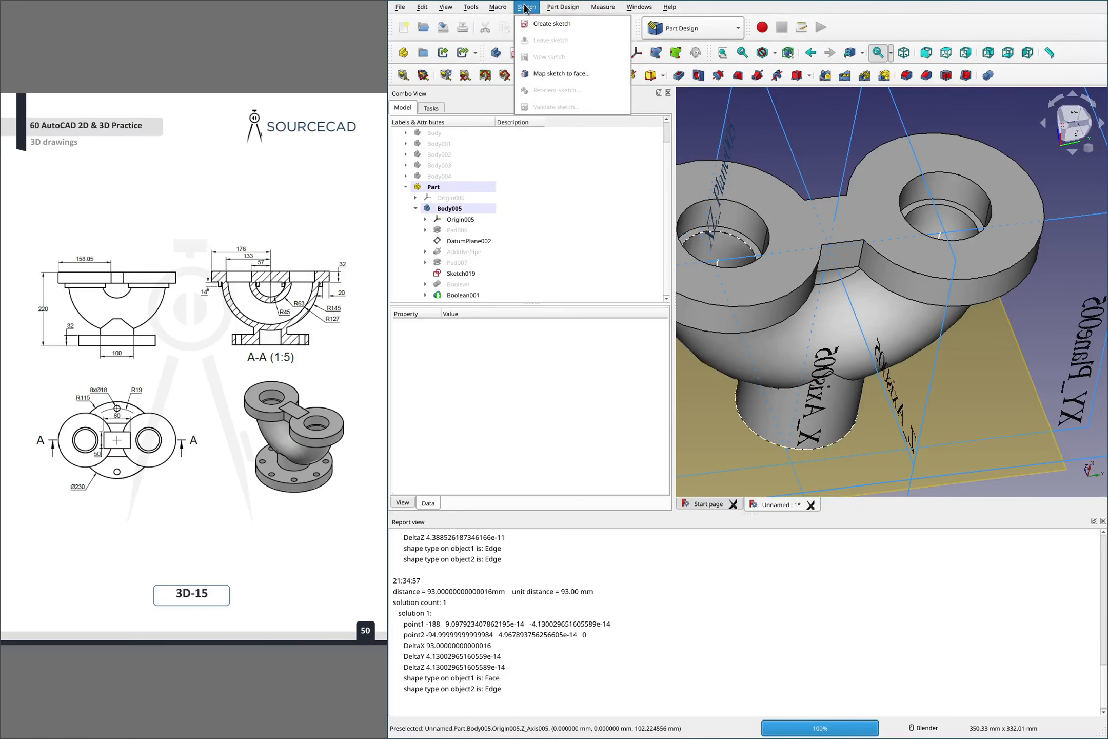
pyautogui.moveTo(438, 11)
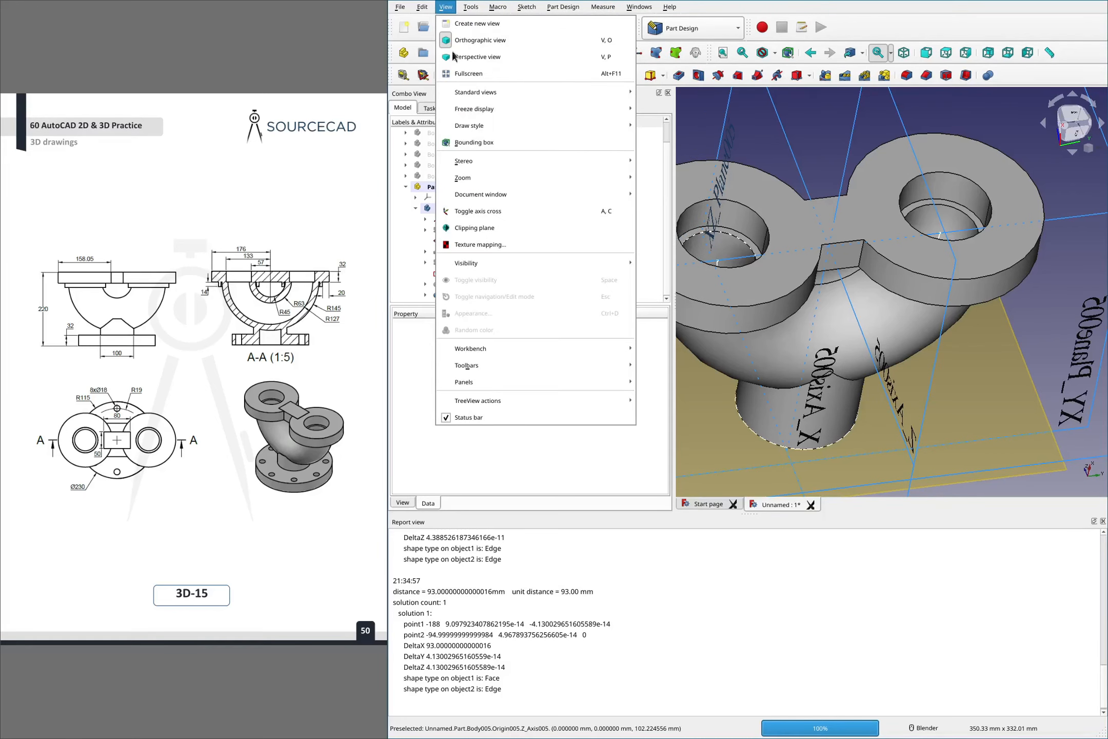
pyautogui.click(480, 228)
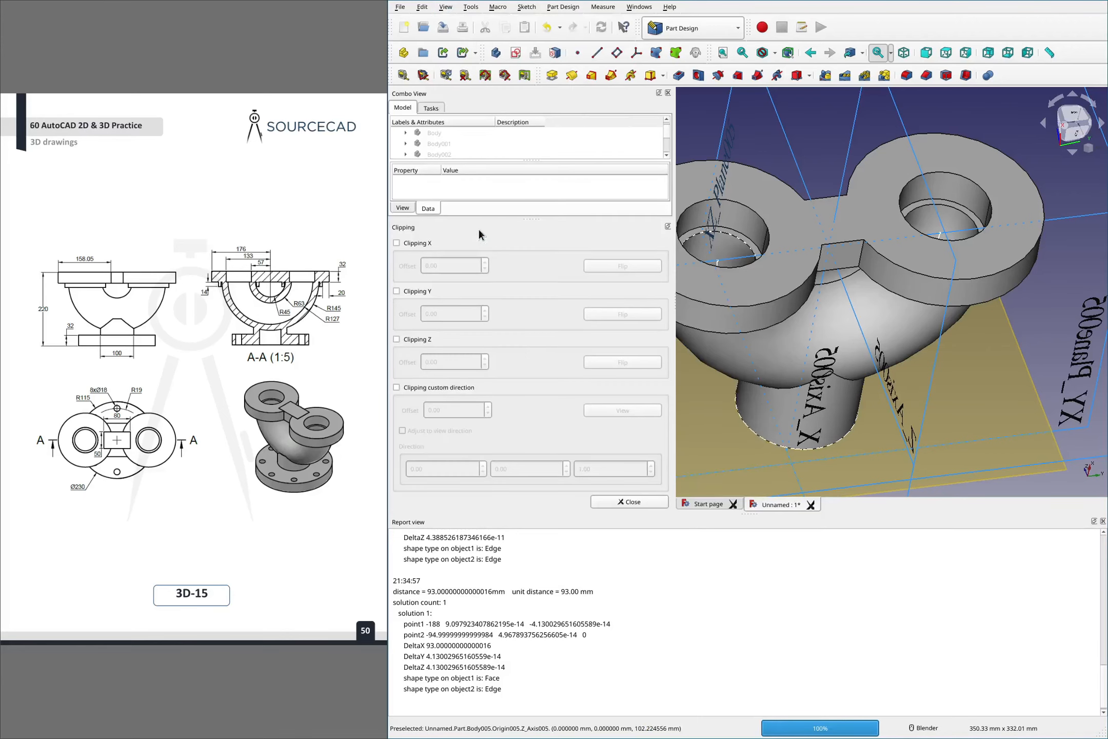
pyautogui.click(397, 339)
pyautogui.moveTo(800, 390); pyautogui.dragTo(773, 222, button='middle')
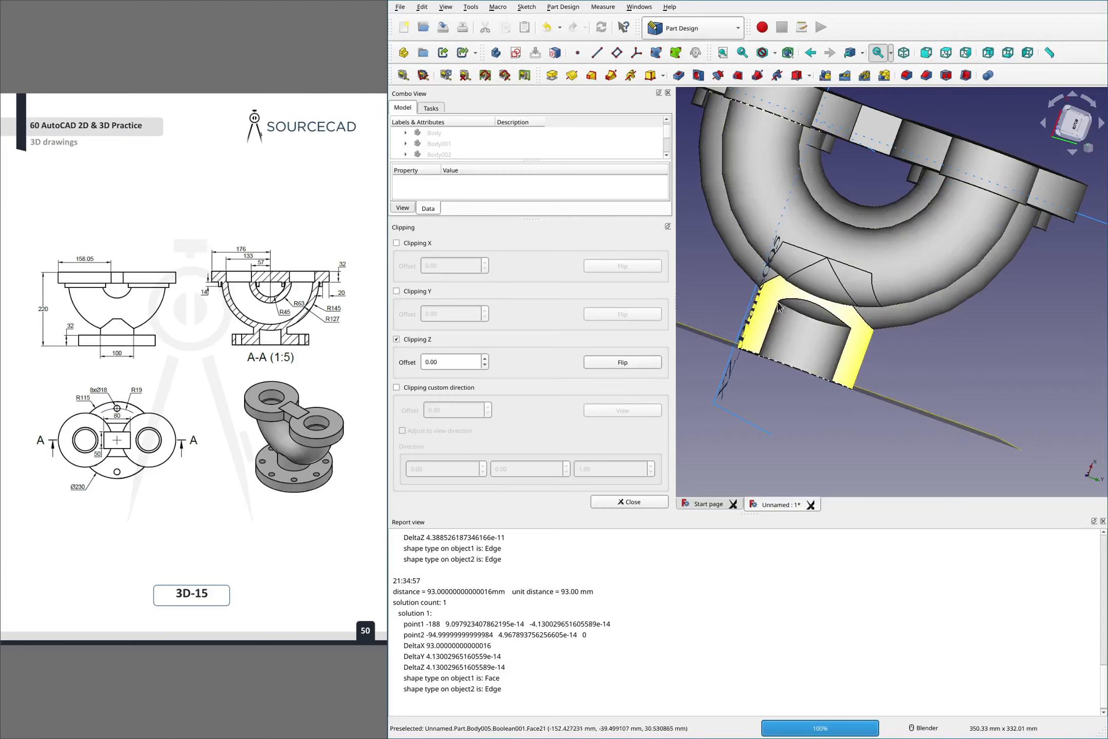
pyautogui.click(625, 497)
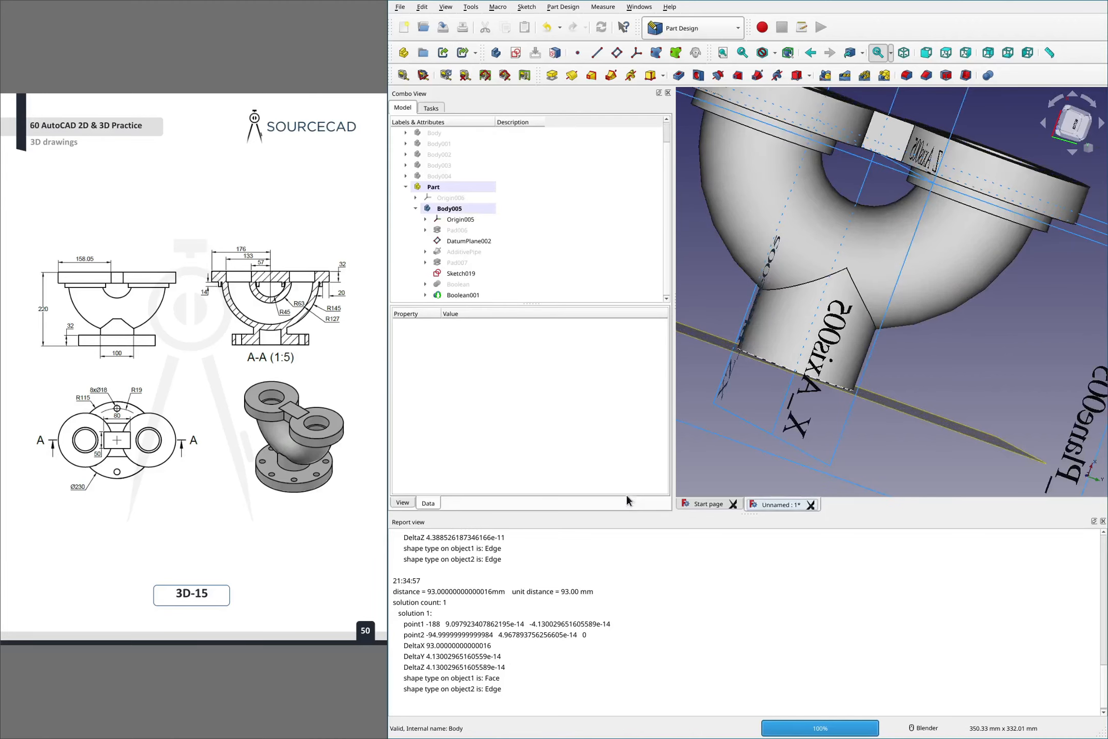
# Create an empty sketch on DatumPlane002 in Body005 and close it
pyautogui.moveTo(852, 247); pyautogui.dragTo(851, 298, button='middle')
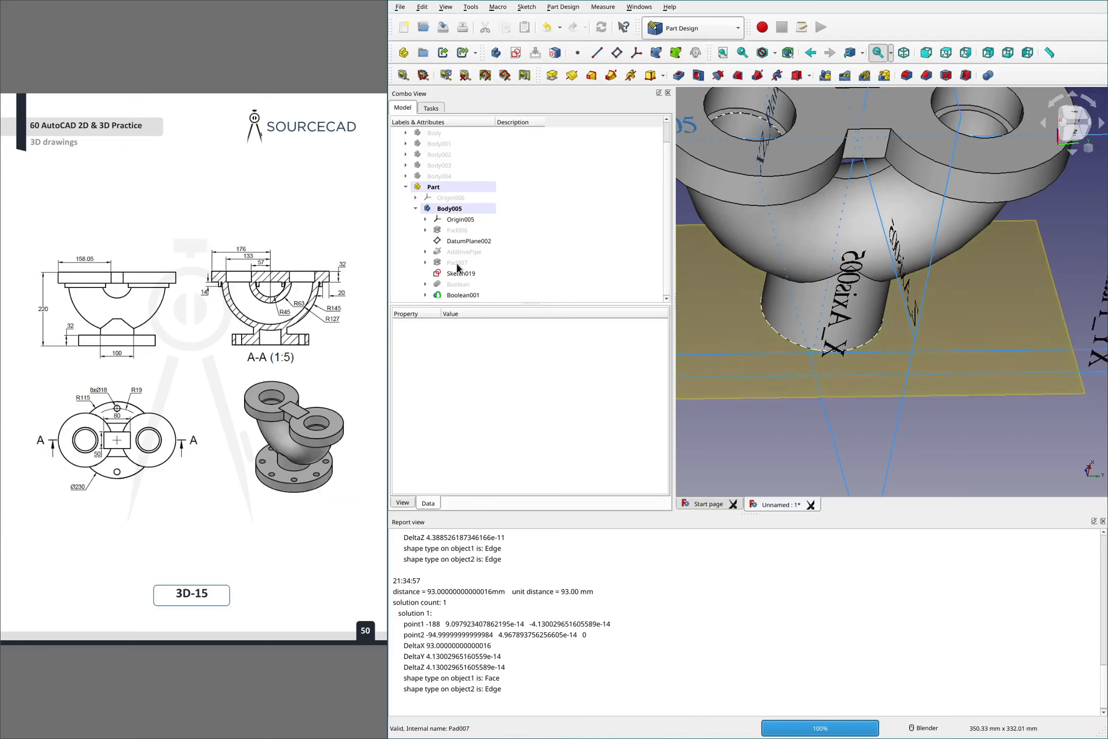
pyautogui.click(450, 243)
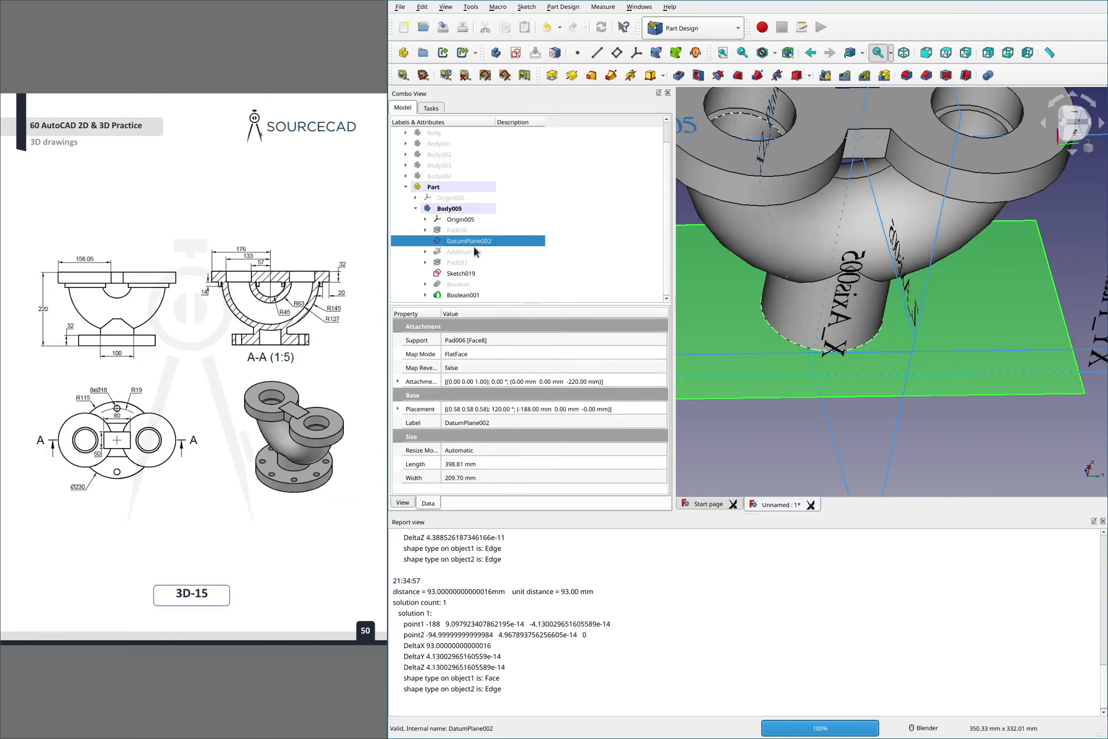
pyautogui.click(785, 425)
pyautogui.click(780, 393)
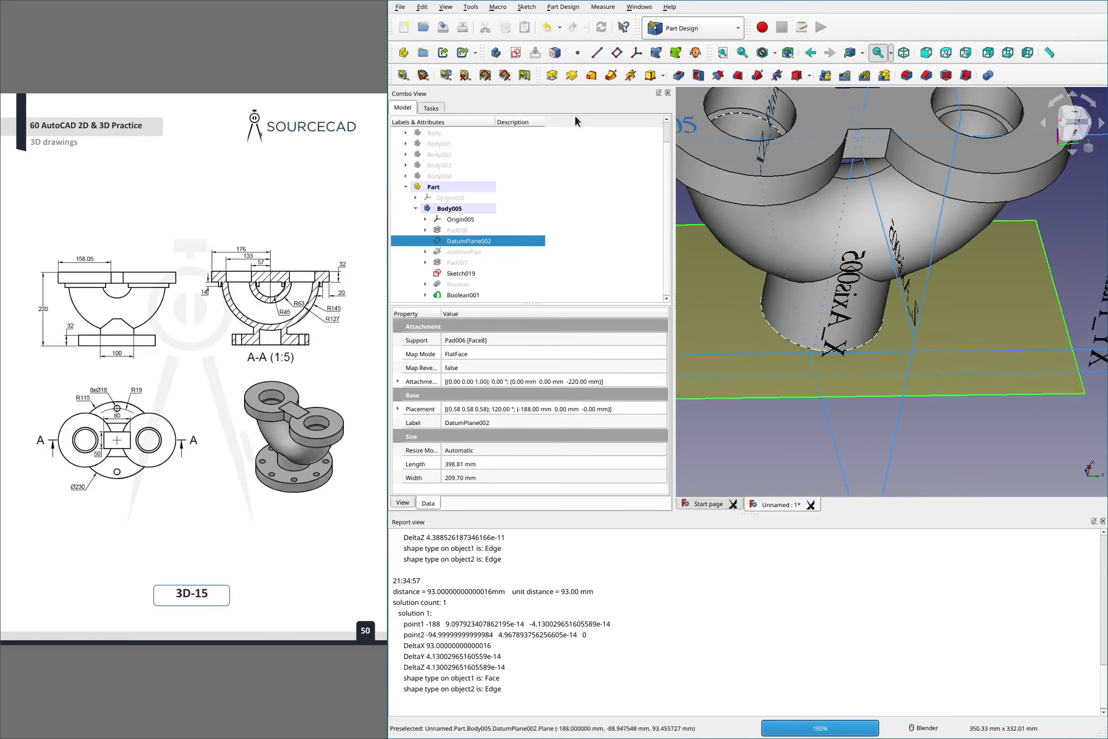
pyautogui.click(515, 52)
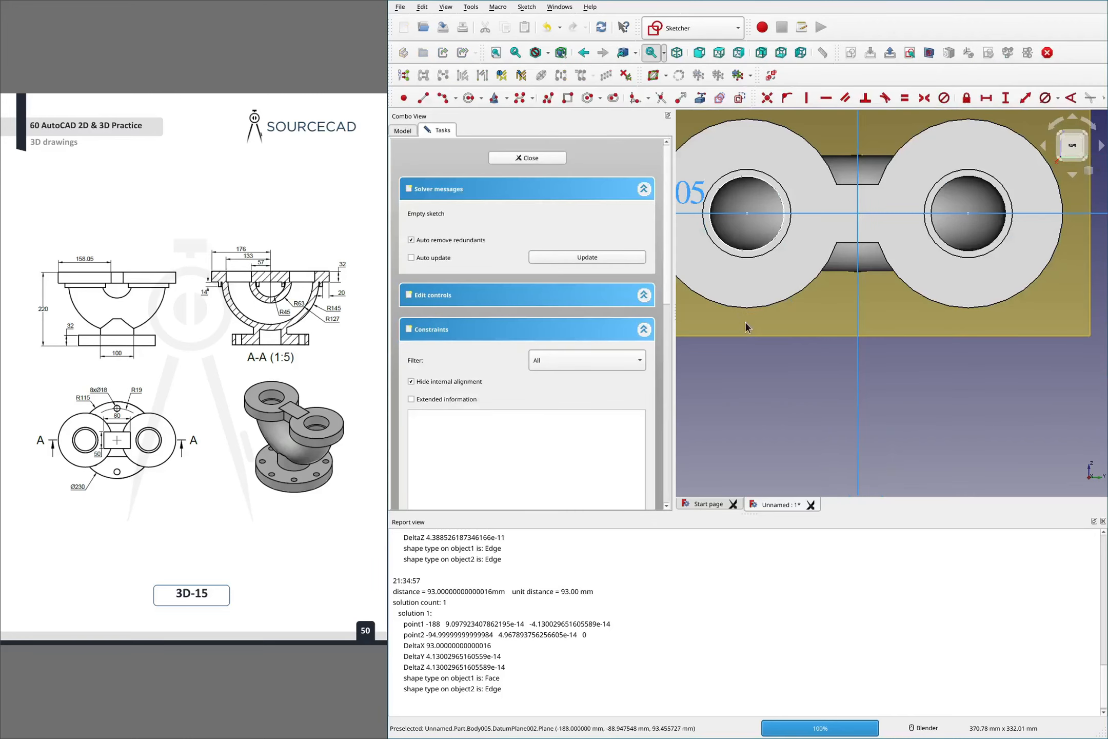
pyautogui.scroll(-4, 780, 411)
pyautogui.scroll(2, 883, 204)
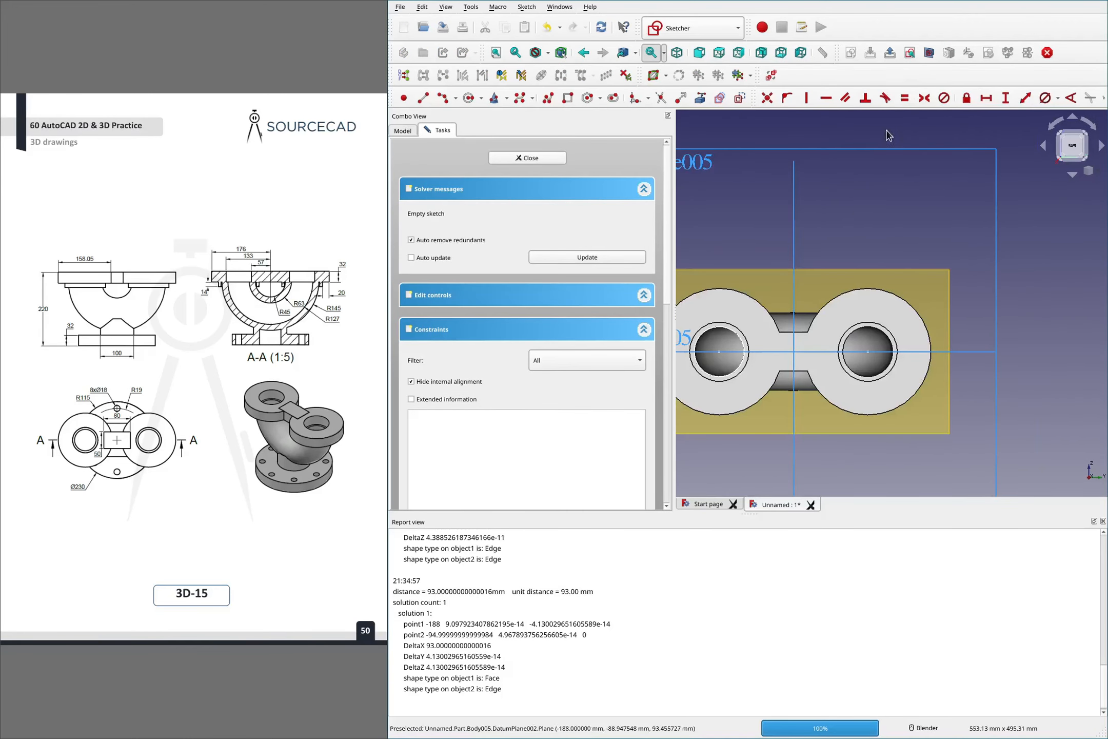
pyautogui.click(929, 52)
pyautogui.click(526, 157)
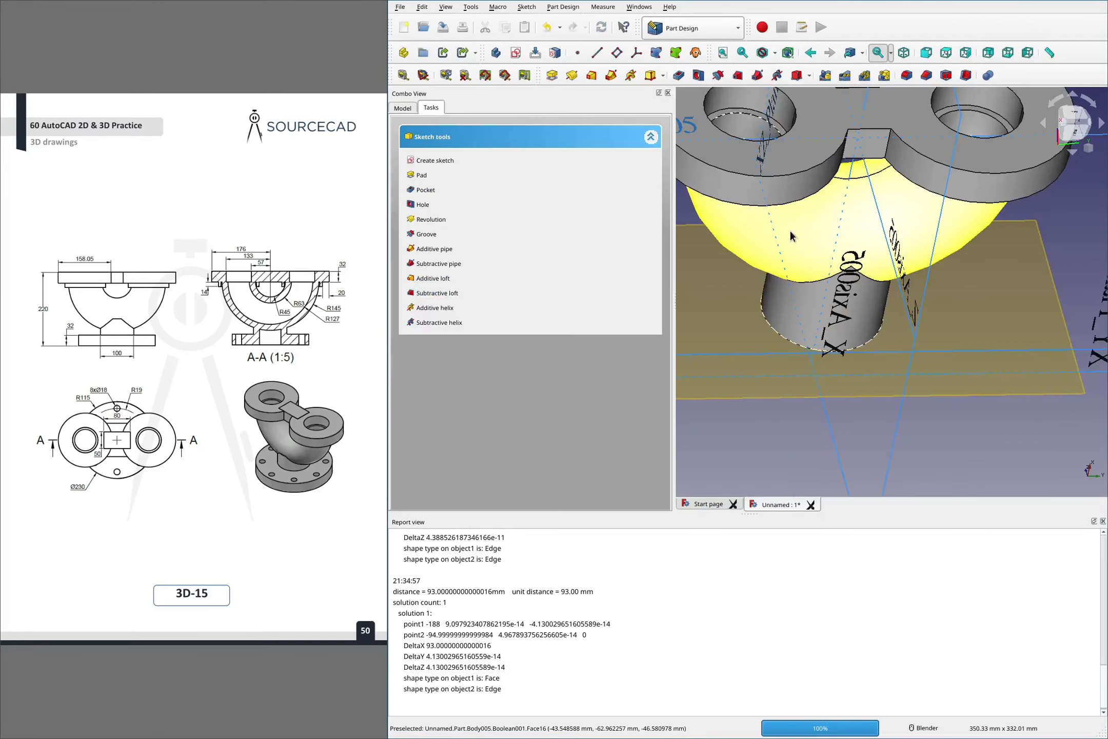
# Reopen the empty sketch on DatumPlane002 and section the view at the sketch plane
pyautogui.click(403, 108)
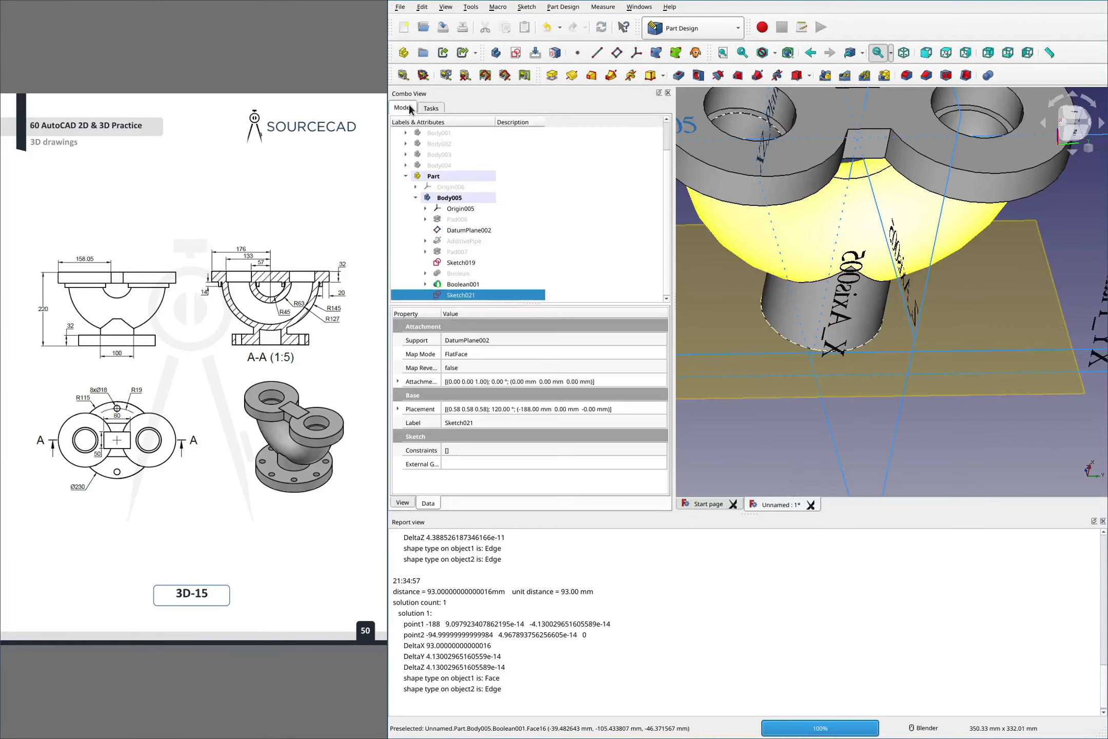
pyautogui.doubleClick(477, 290)
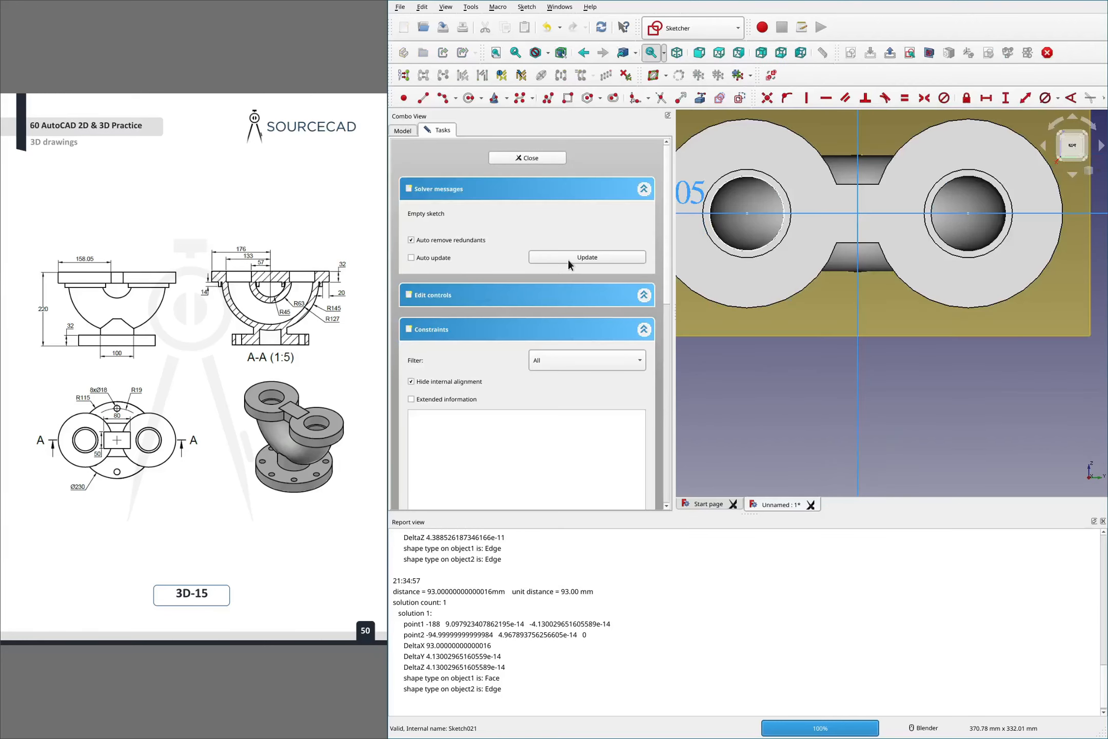
pyautogui.click(930, 53)
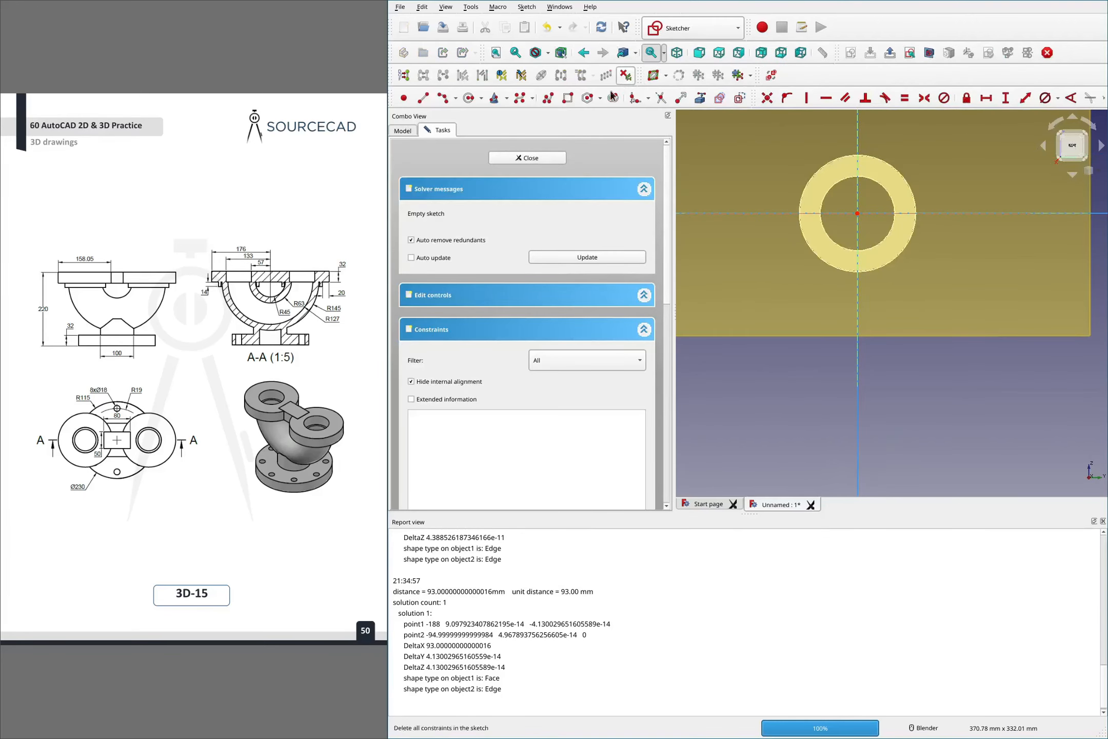
# Sketch a circle of about 108.7 mm radius centred on the origin for the base flange outline
pyautogui.click(469, 97)
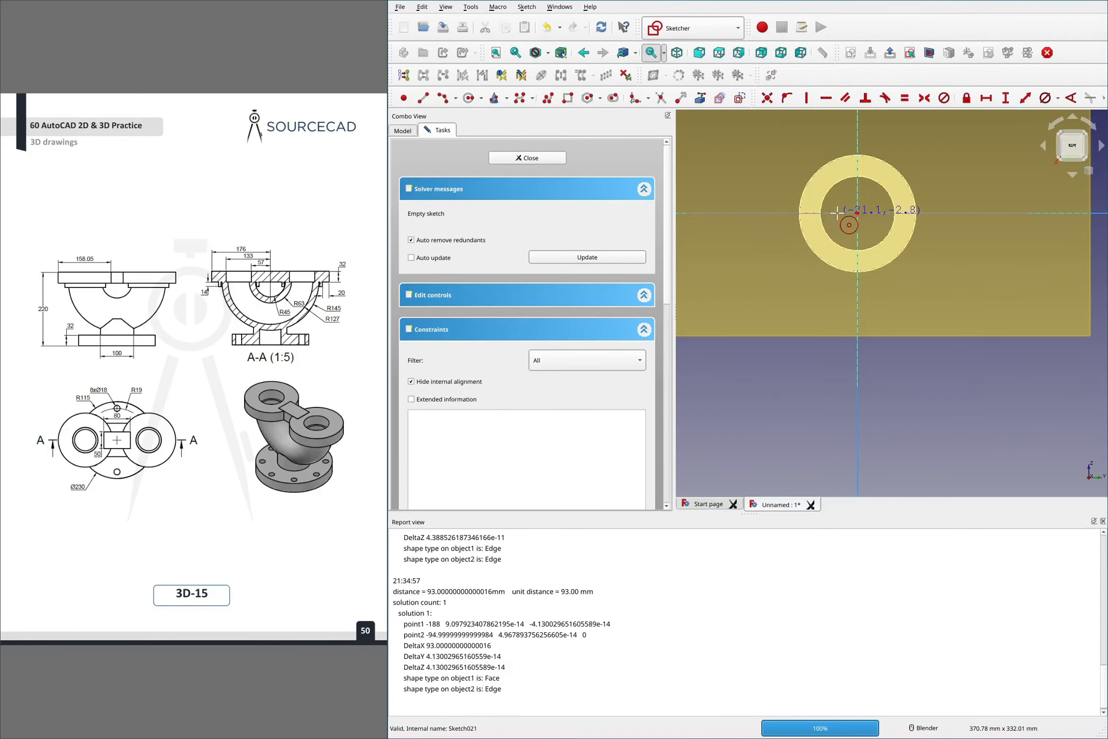
pyautogui.click(857, 213)
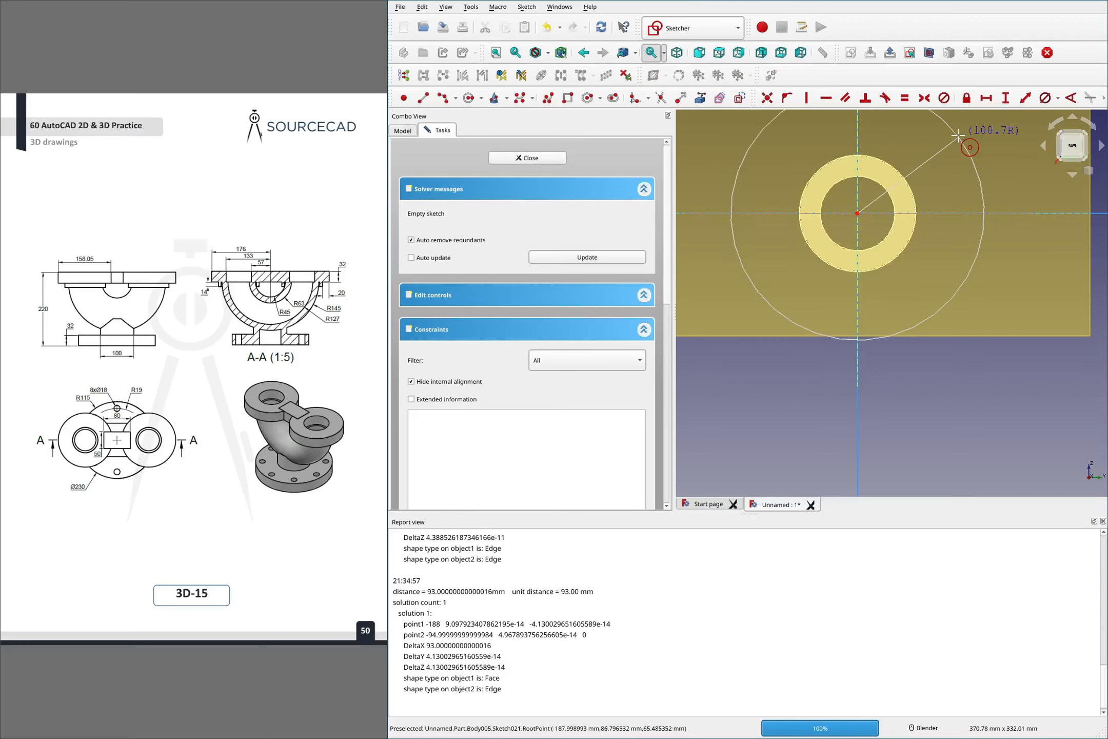
pyautogui.click(969, 154)
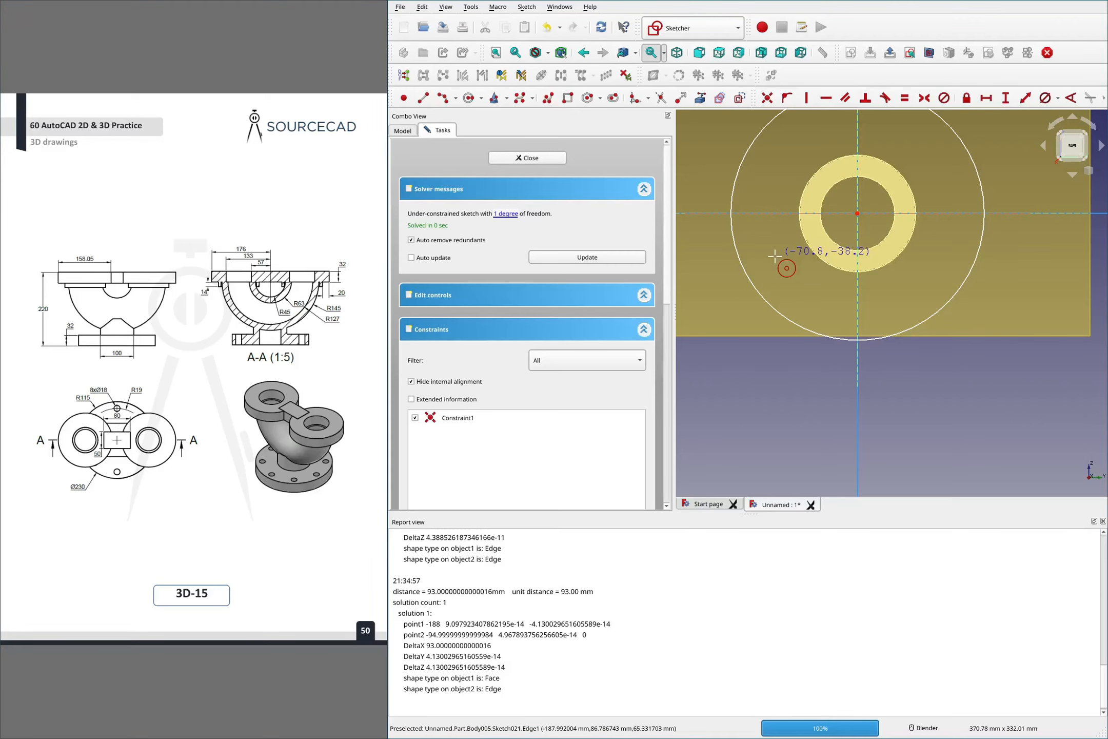
# Link the inner bore edge of the vertical pipe into the sketch as external geometry
pyautogui.scroll(-2, 898, 278)
pyautogui.scroll(2, 923, 216)
pyautogui.rightClick(907, 214)
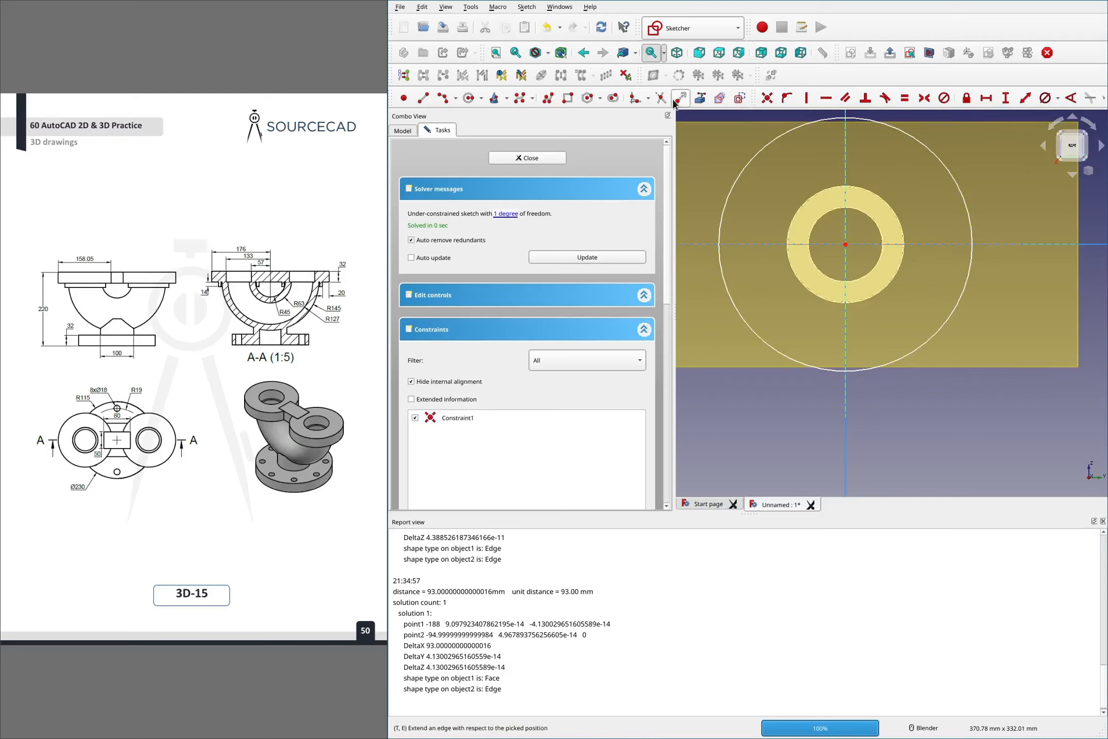
pyautogui.click(700, 97)
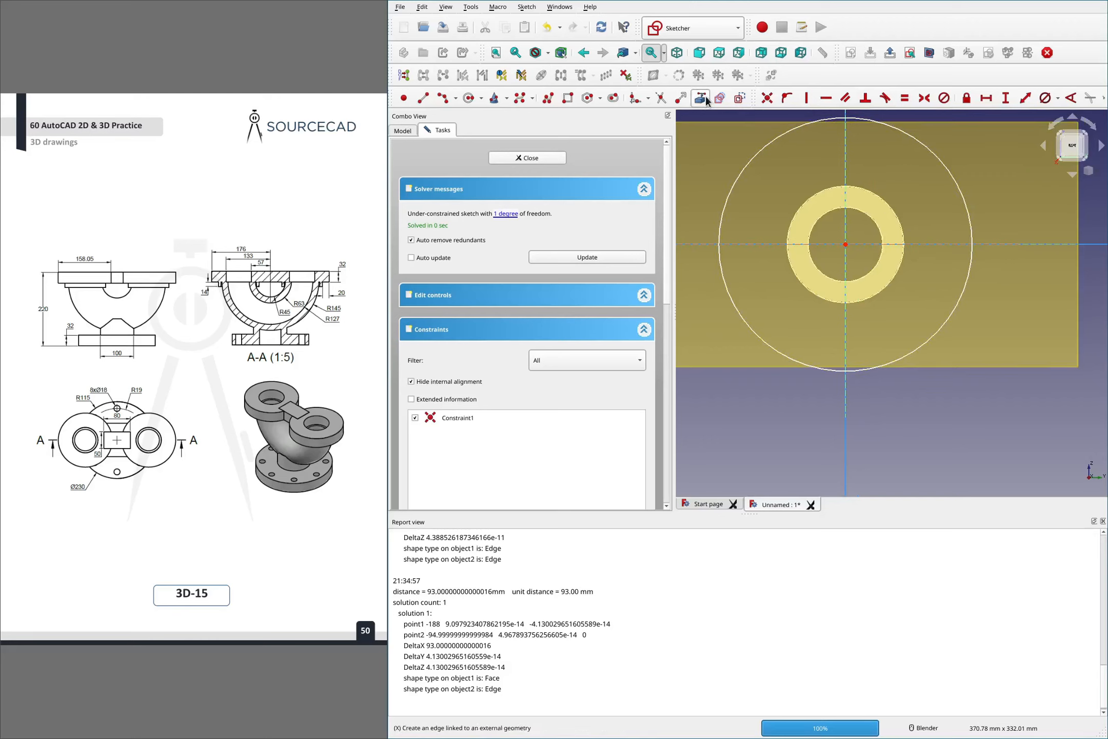
pyautogui.click(873, 219)
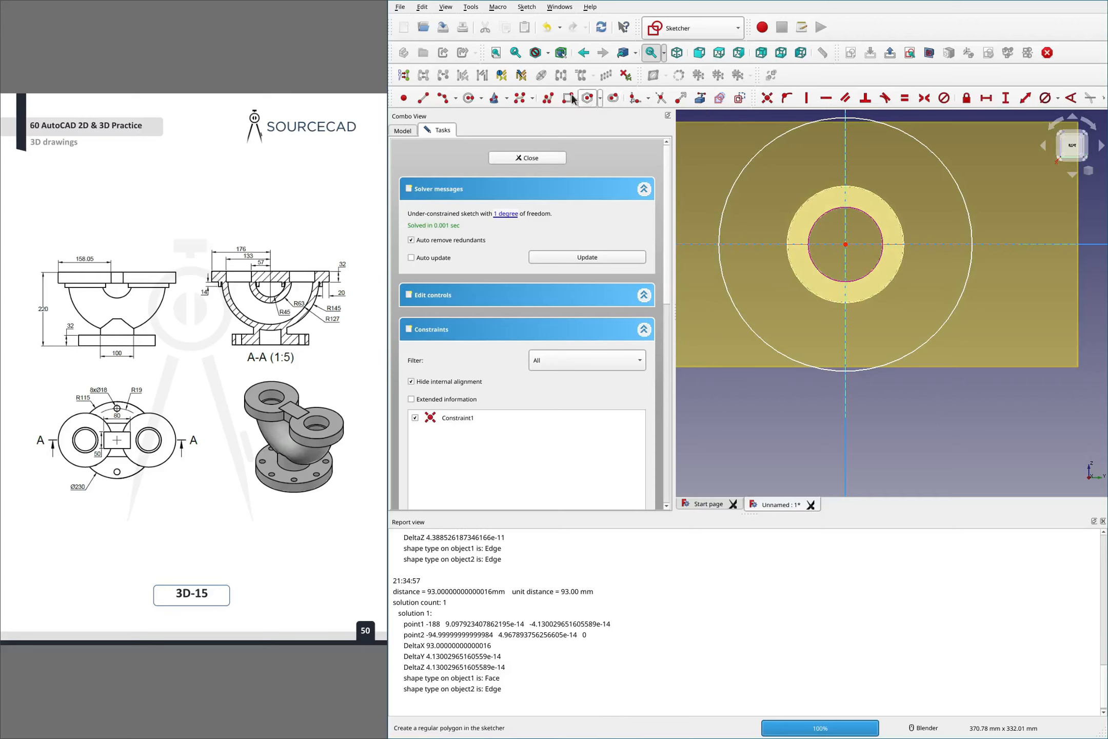
# Sketch a second circle centred on the origin and make it equal to the linked pipe bore edge
pyautogui.click(468, 98)
pyautogui.click(846, 243)
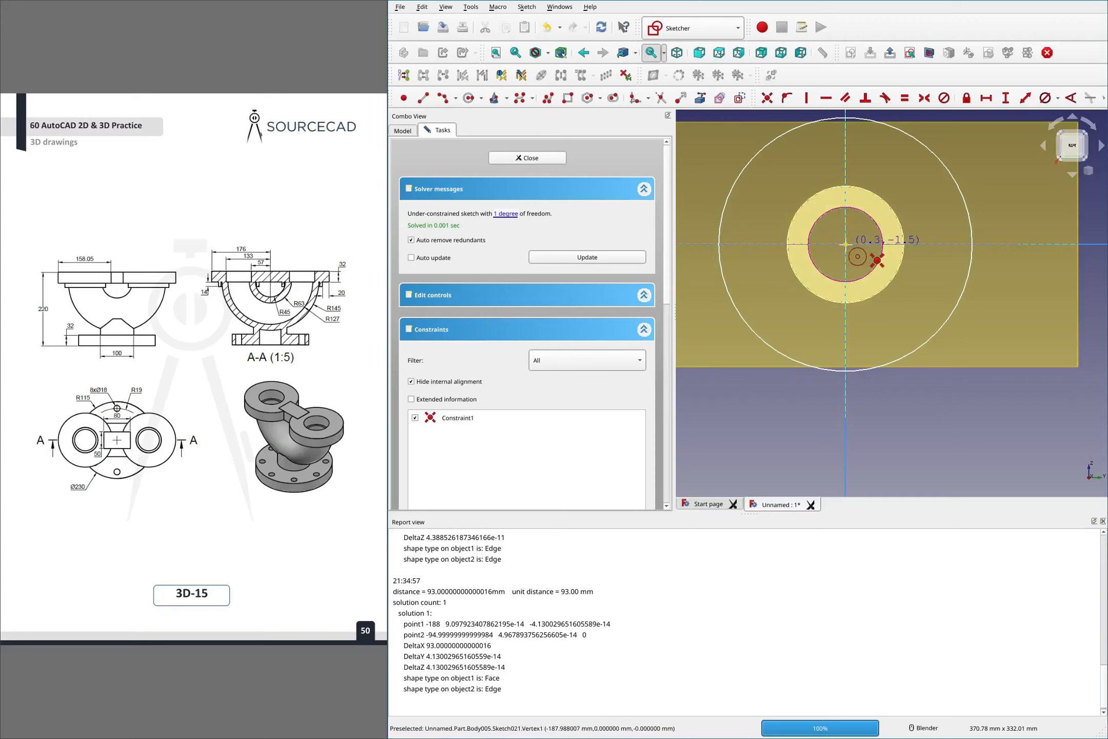
pyautogui.click(883, 214)
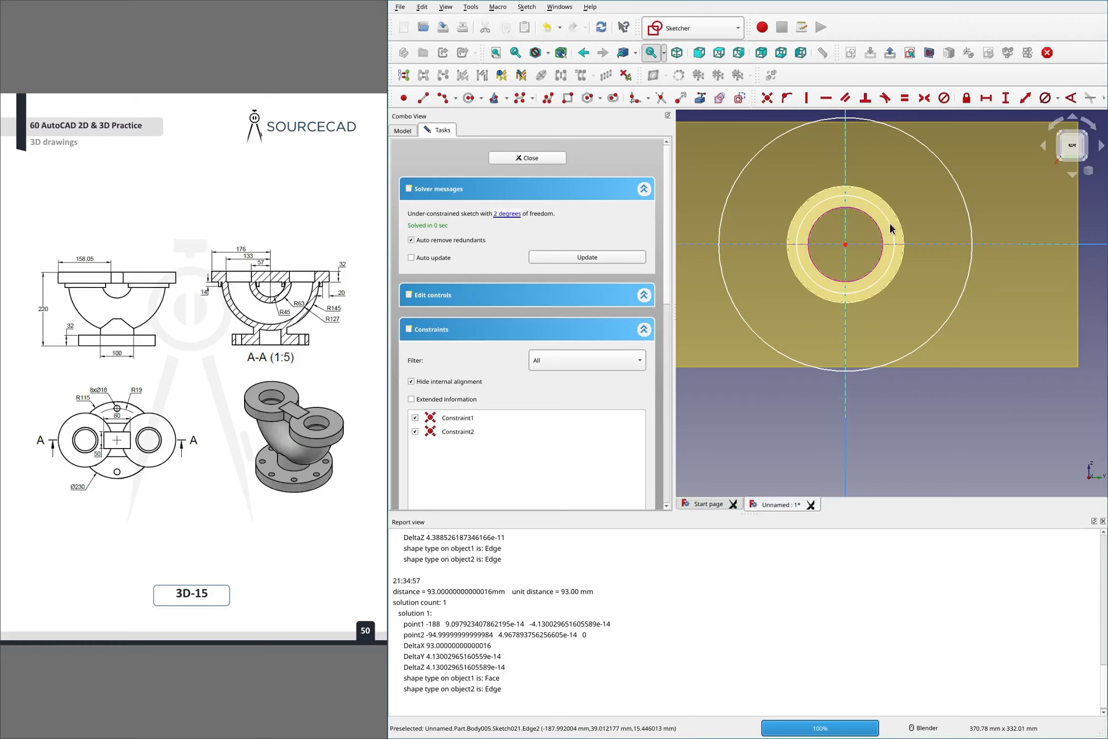
pyautogui.click(885, 234)
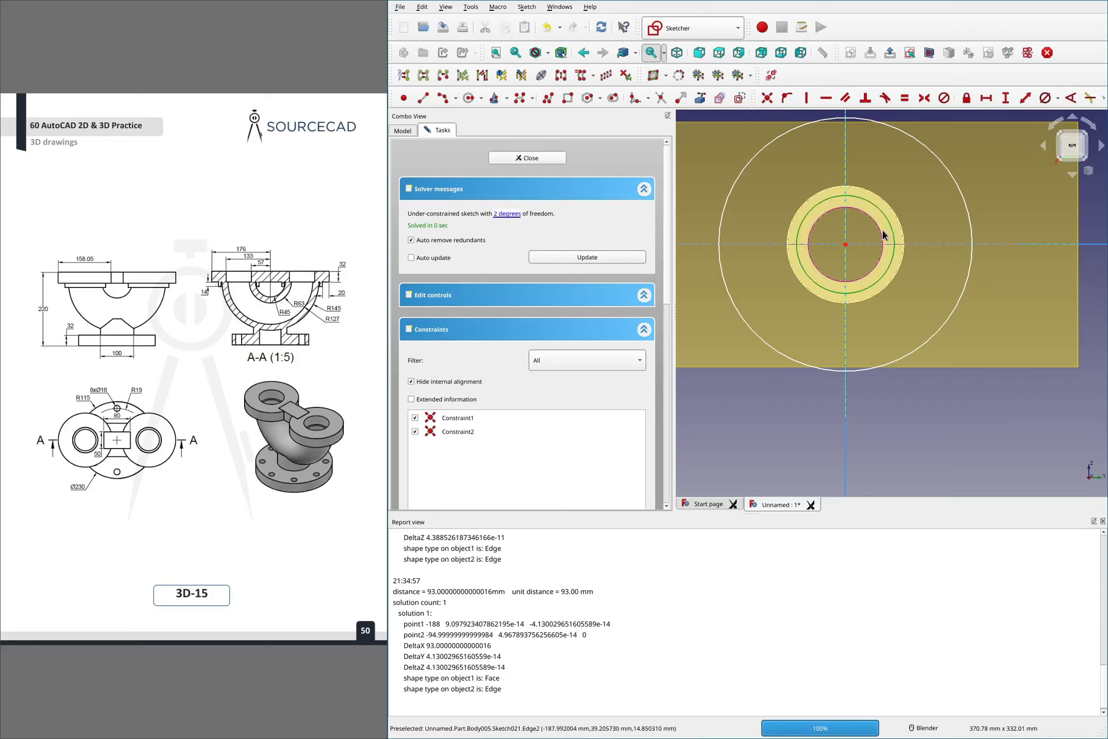
pyautogui.click(881, 235)
pyautogui.press('e')
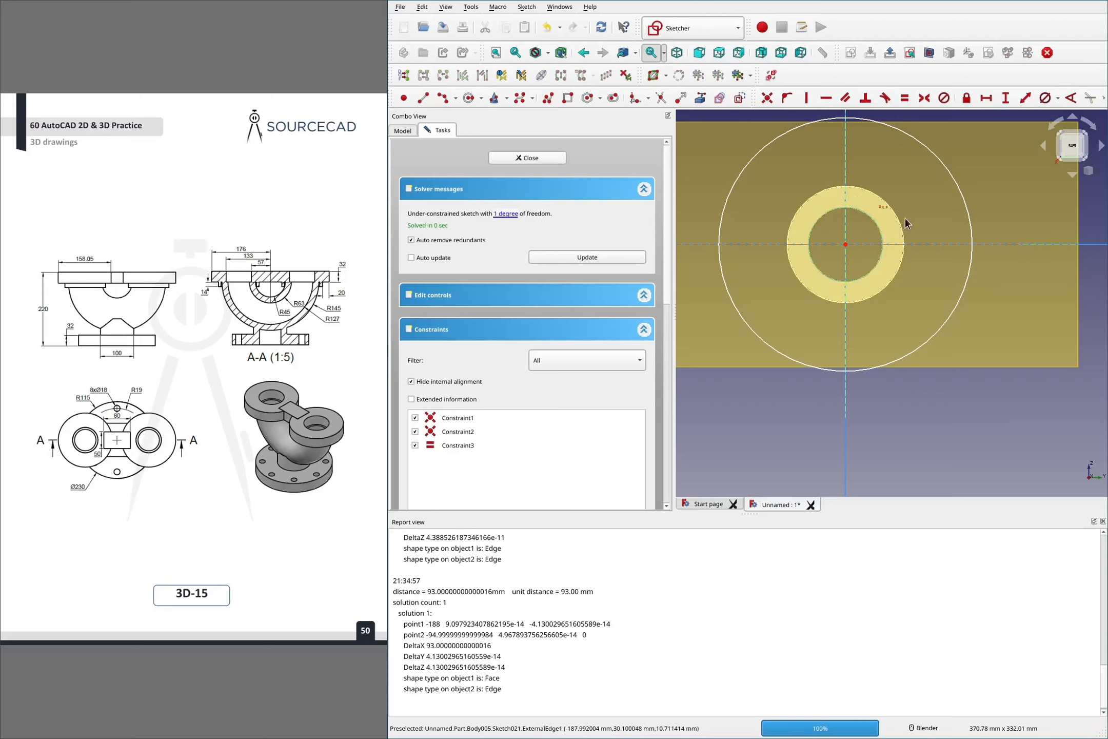
# Constrain the outer flange circle to a diameter of 115 mm
pyautogui.click(963, 197)
pyautogui.press('k')
pyautogui.press('o')
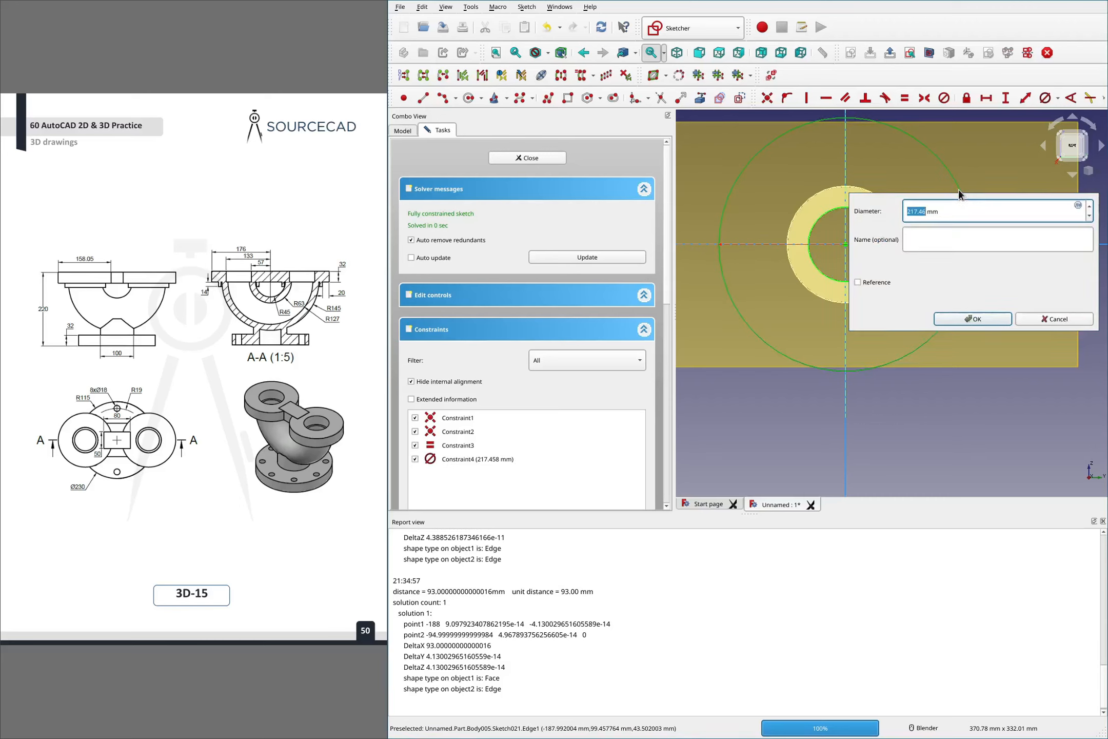
pyautogui.write('115')
pyautogui.press('Return')
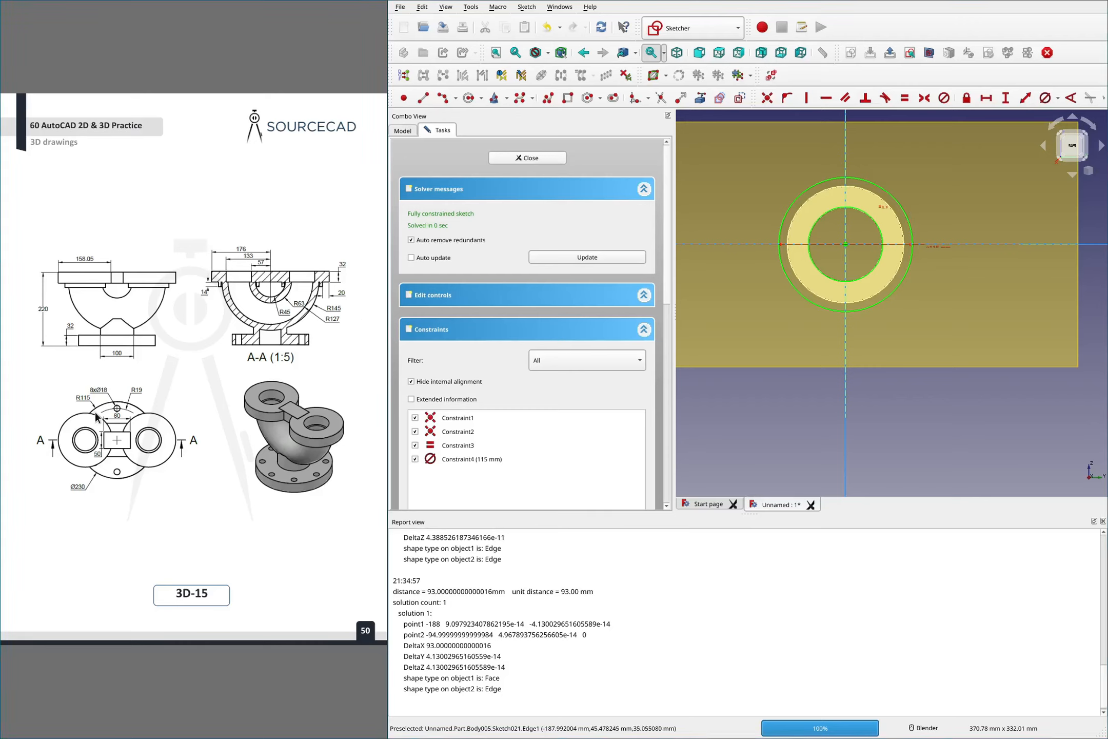
# Delete the diameter constraint on the outer flange circle
pyautogui.moveTo(73, 386)
pyautogui.mouseDown()
pyautogui.moveTo(96, 400)
pyautogui.moveTo(40, 376)
pyautogui.mouseUp()
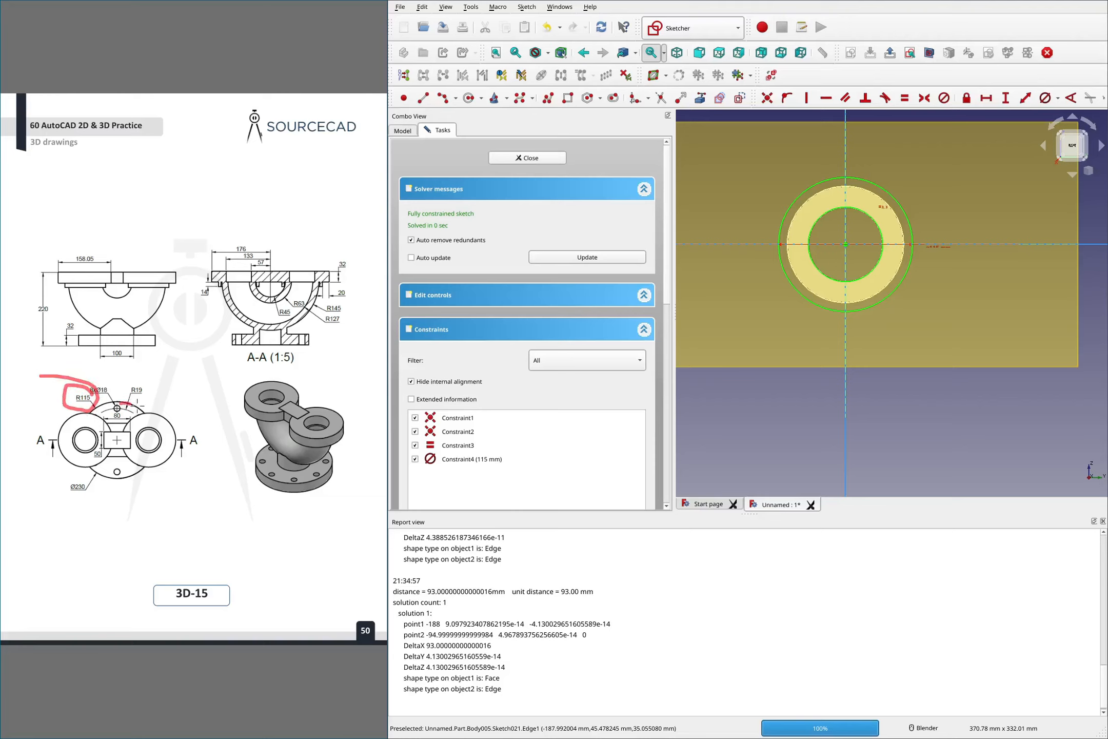
pyautogui.moveTo(138, 404)
pyautogui.mouseDown()
pyautogui.moveTo(142, 456)
pyautogui.moveTo(86, 418)
pyautogui.moveTo(137, 411)
pyautogui.mouseUp()
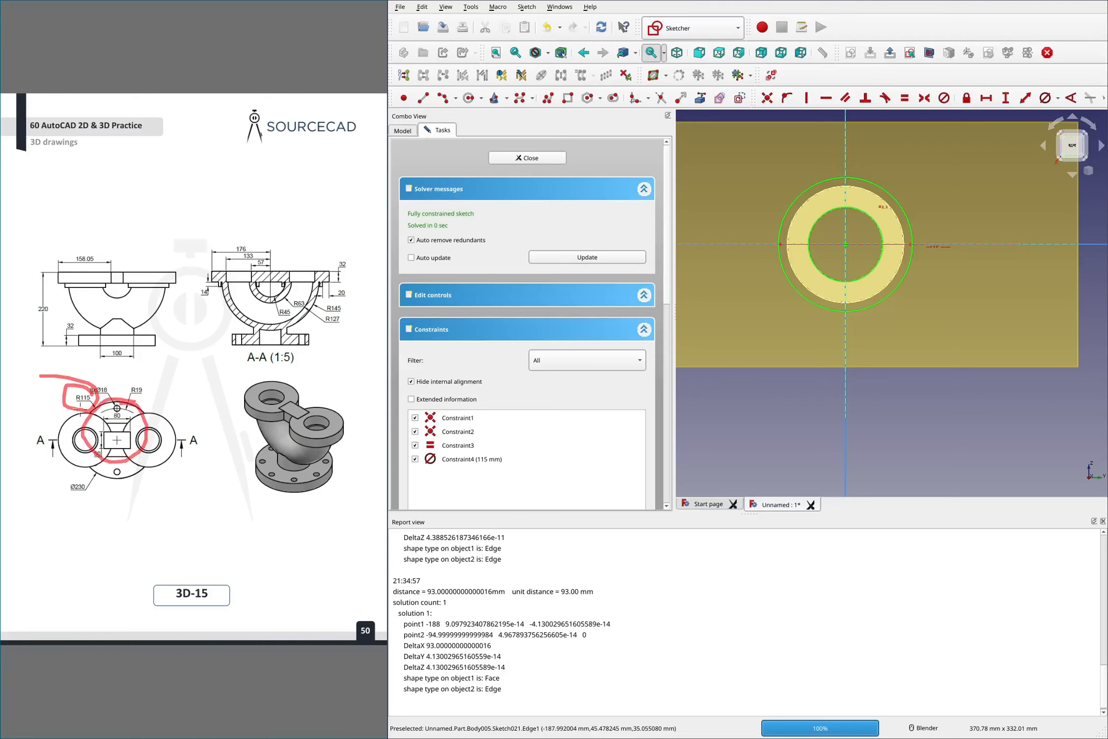
pyautogui.moveTo(70, 345); pyautogui.dragTo(82, 394)
pyautogui.moveTo(83, 395); pyautogui.dragTo(107, 367)
pyautogui.moveTo(936, 246); pyautogui.dragTo(935, 256)
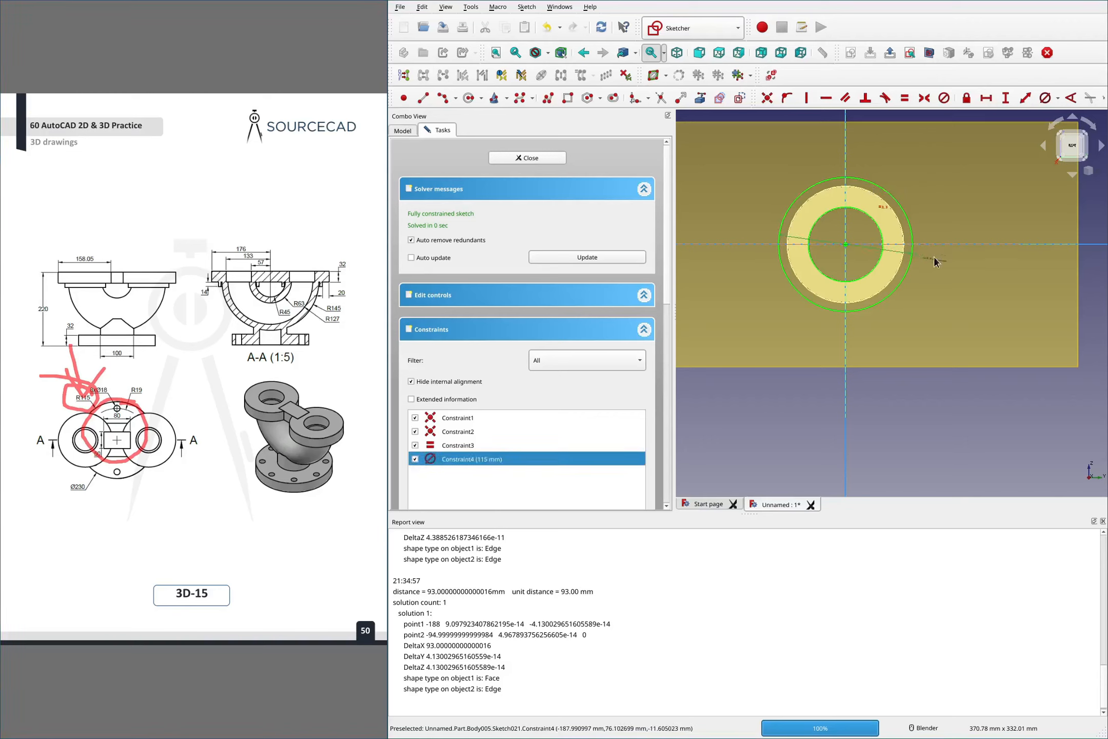
pyautogui.press('Delete')
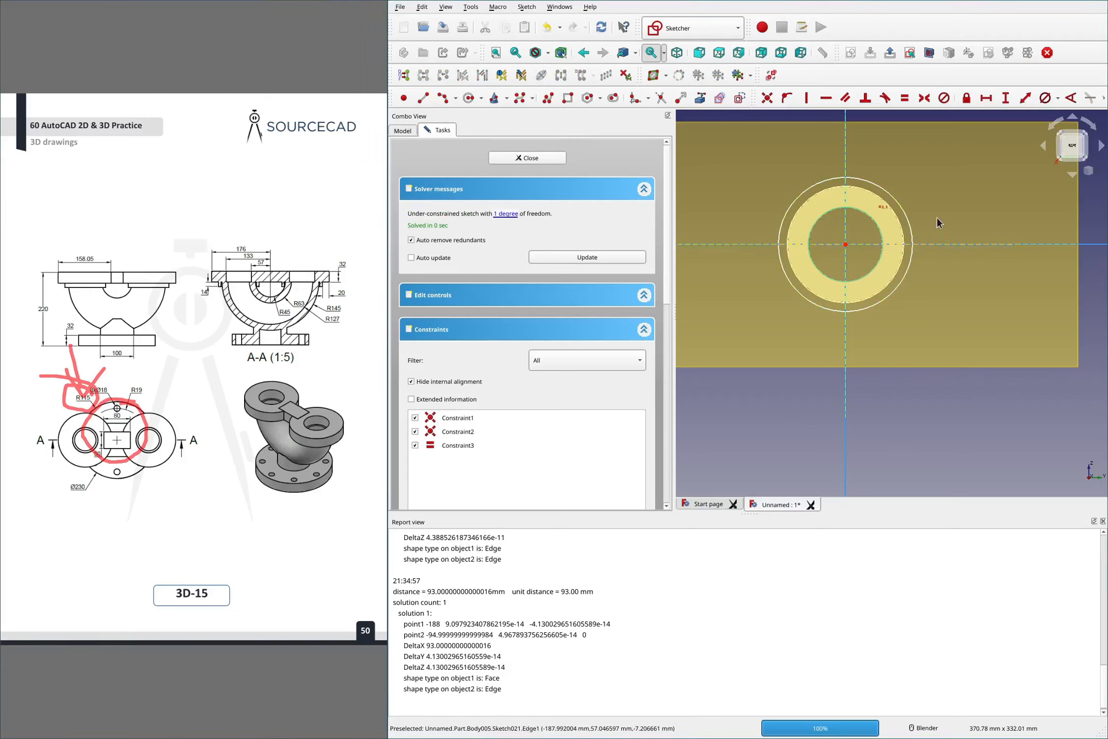
# Constrain the outer flange circle's diameter to 115*2, giving 230 mm
pyautogui.click(911, 233)
pyautogui.write('115')
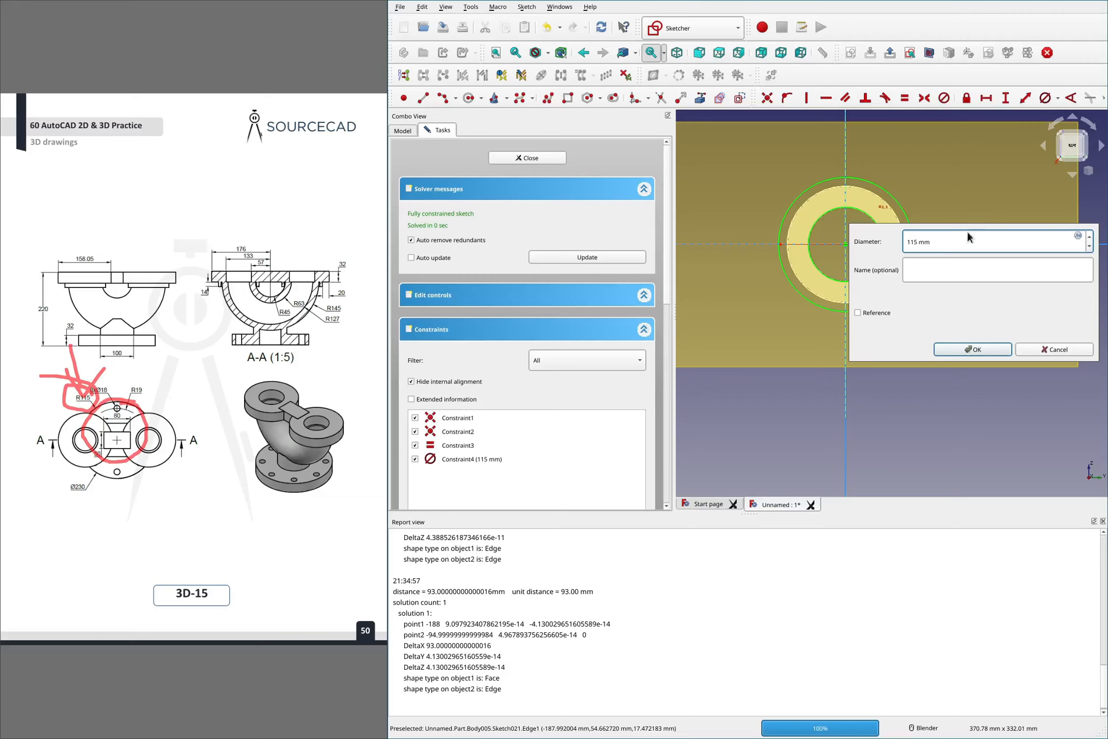
pyautogui.moveTo(952, 250); pyautogui.dragTo(876, 246)
pyautogui.click(921, 247)
pyautogui.write('*2')
pyautogui.press('Return')
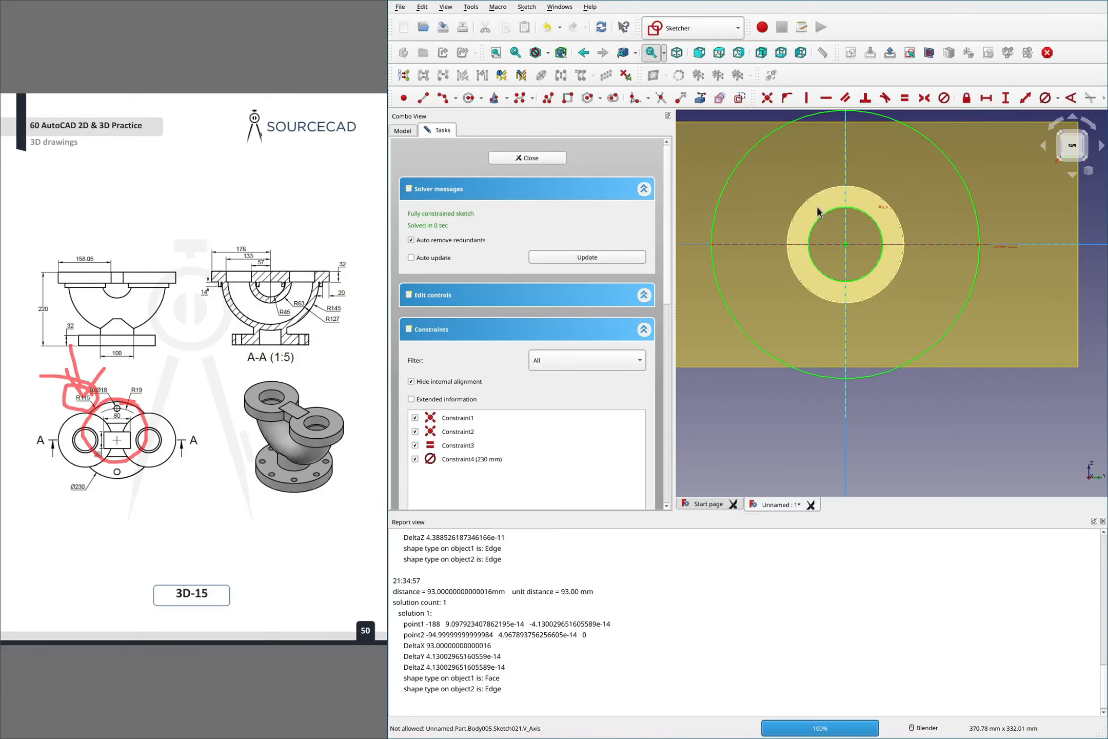
# Close the base flange sketch and pad it 32 mm
pyautogui.click(531, 159)
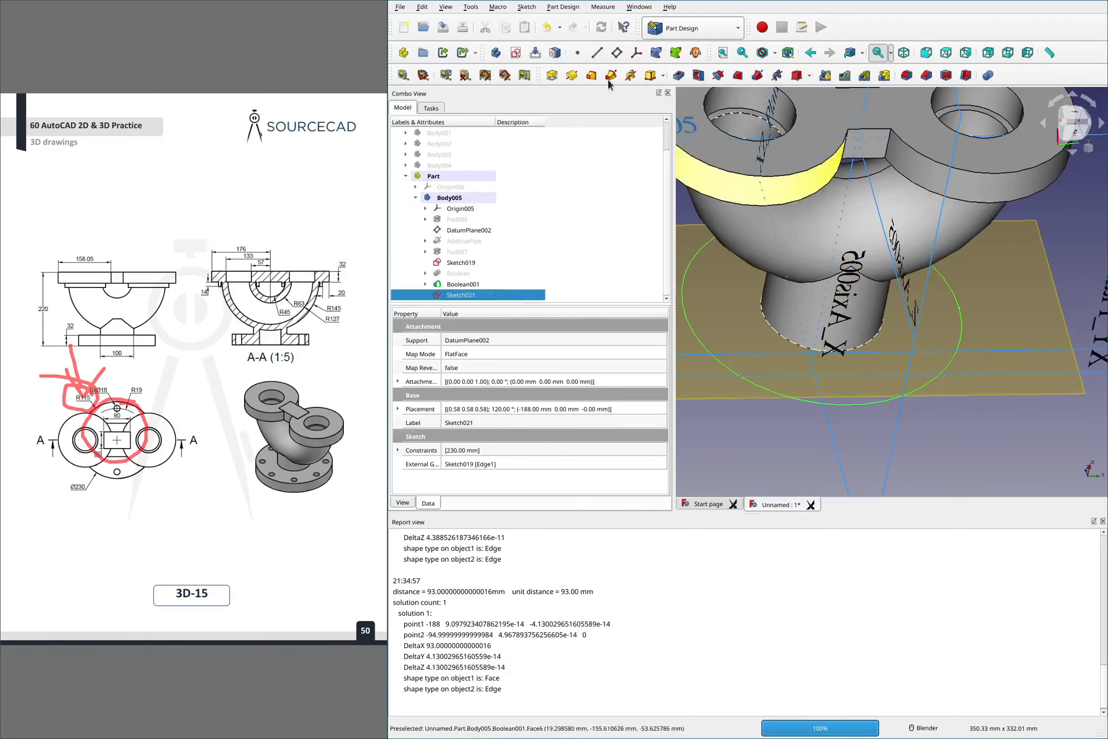
pyautogui.click(552, 76)
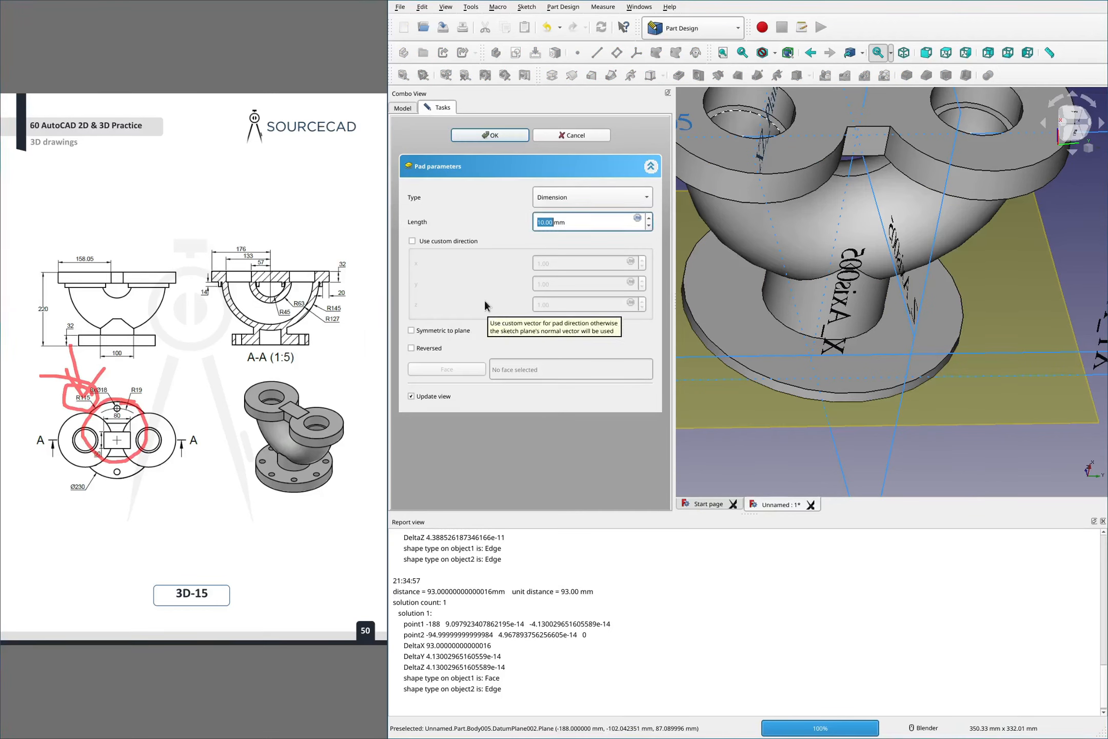
pyautogui.write('32')
pyautogui.press('Return')
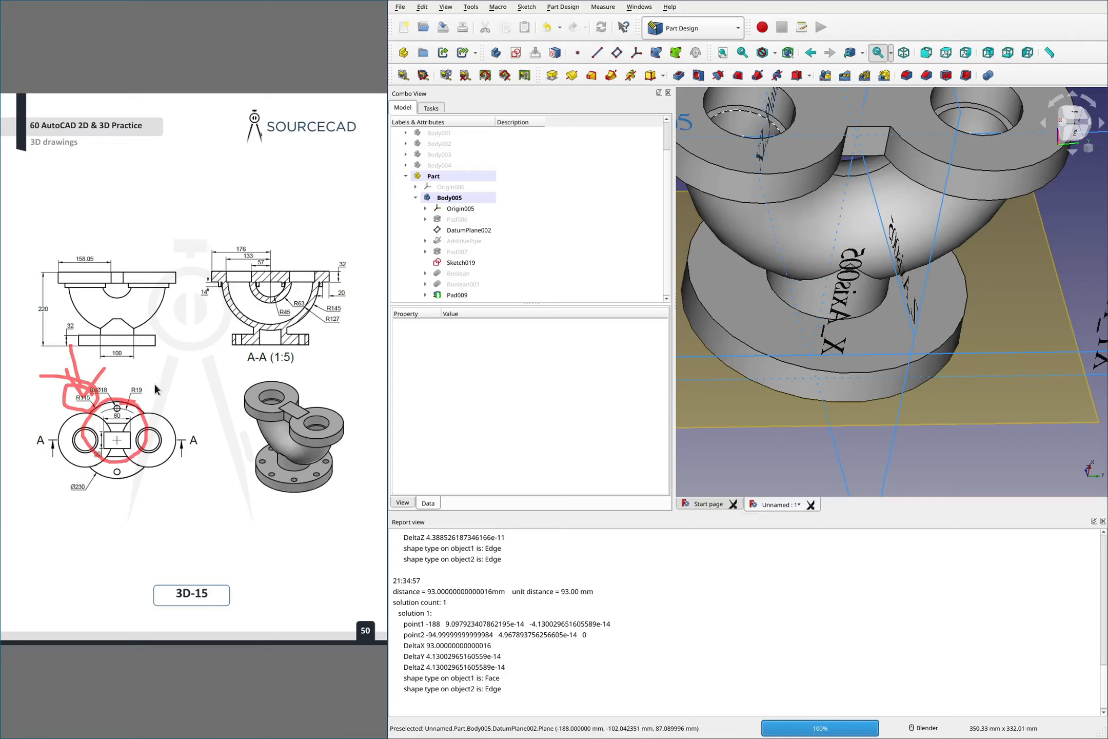
pyautogui.press('shift+super+F11')
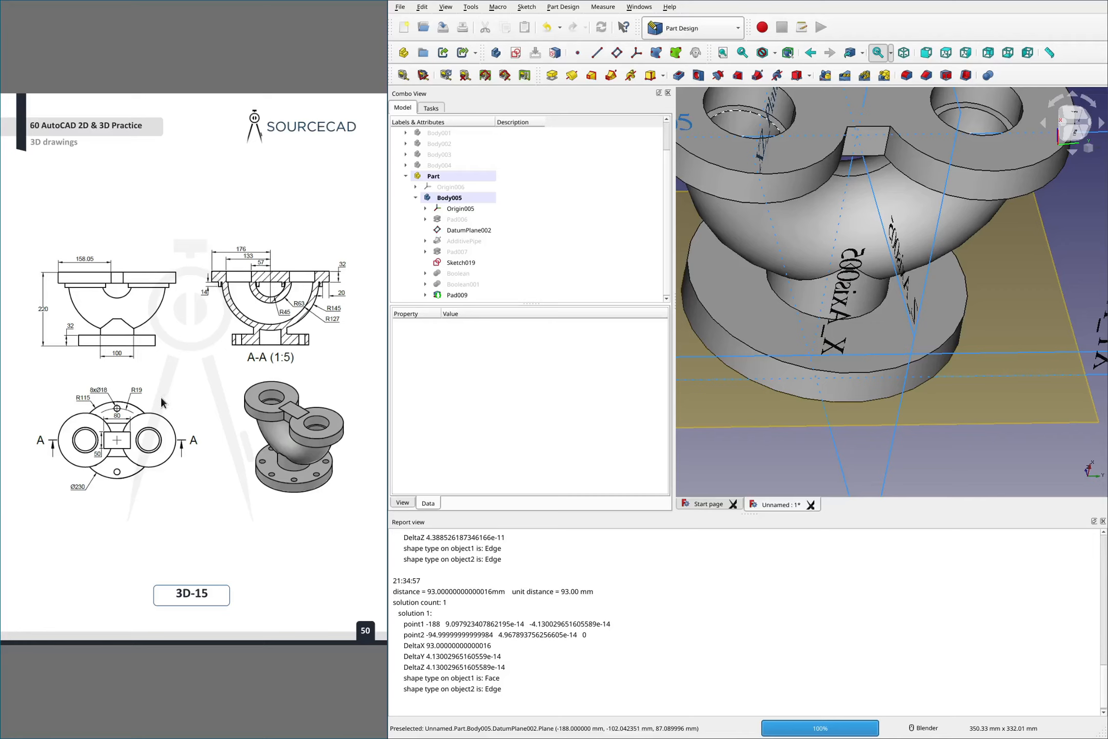
# Create a new sketch on the upper face of the round base flange
pyautogui.moveTo(153, 402)
pyautogui.mouseDown()
pyautogui.moveTo(150, 379)
pyautogui.moveTo(129, 379)
pyautogui.moveTo(116, 410)
pyautogui.moveTo(160, 386)
pyautogui.moveTo(93, 399)
pyautogui.moveTo(72, 389)
pyautogui.moveTo(105, 413)
pyautogui.moveTo(102, 384)
pyautogui.moveTo(123, 432)
pyautogui.moveTo(105, 417)
pyautogui.mouseUp()
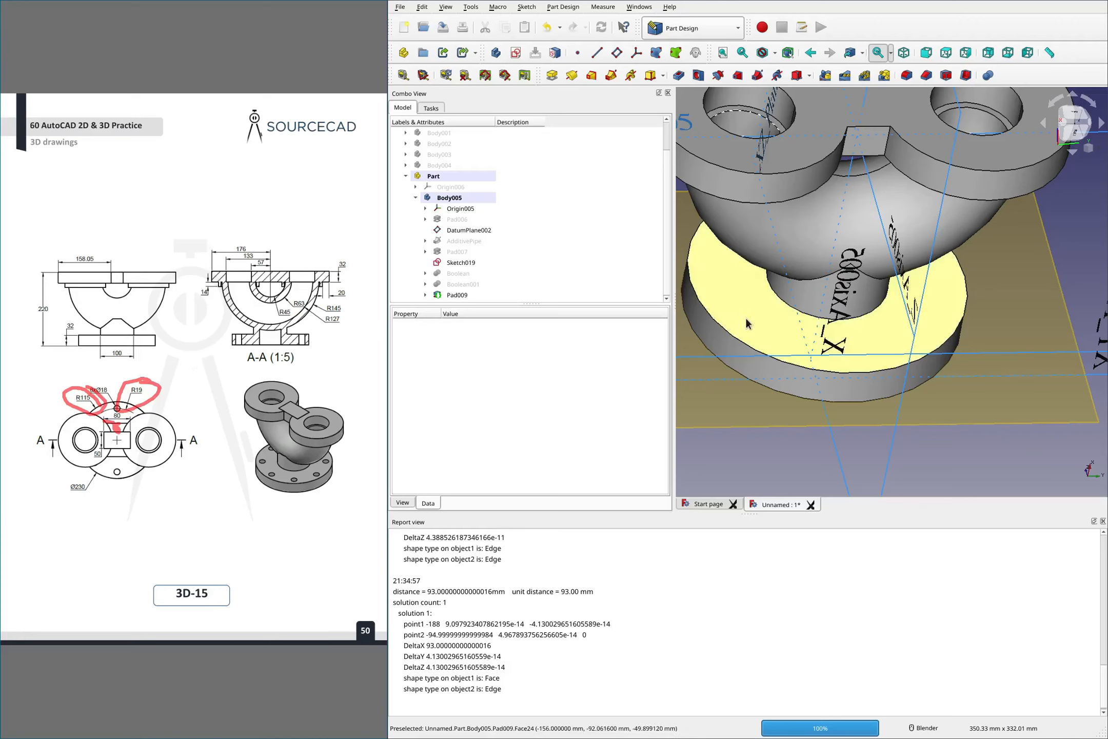
pyautogui.click(775, 328)
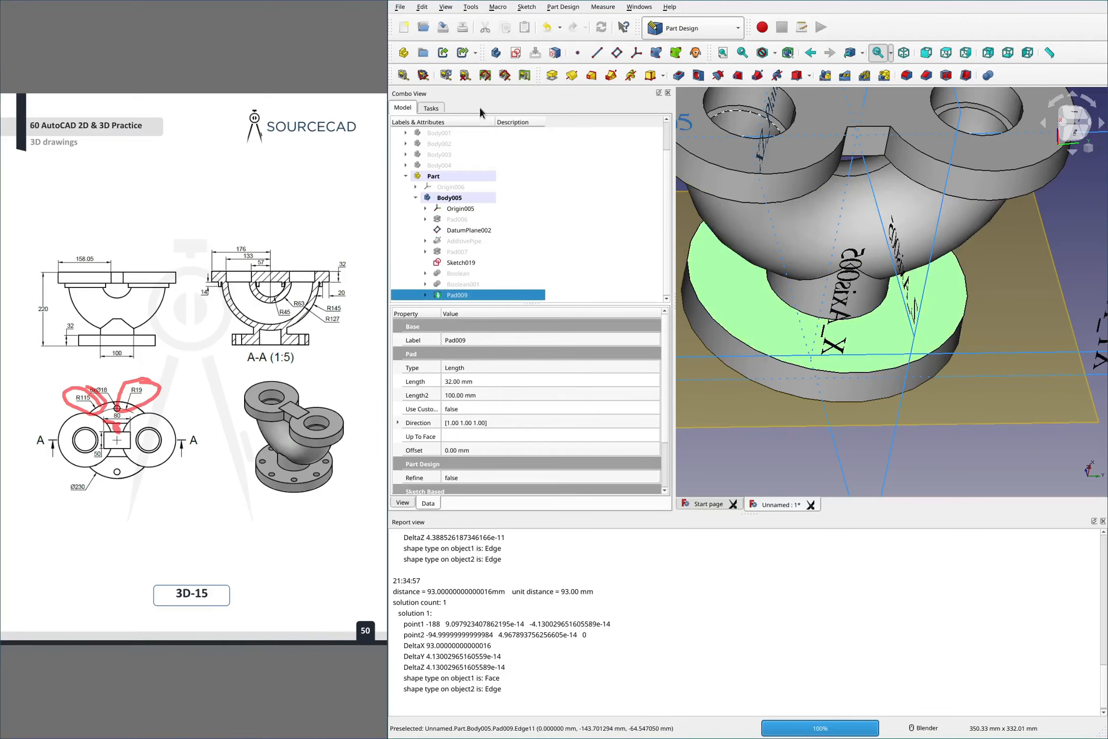
pyautogui.click(494, 56)
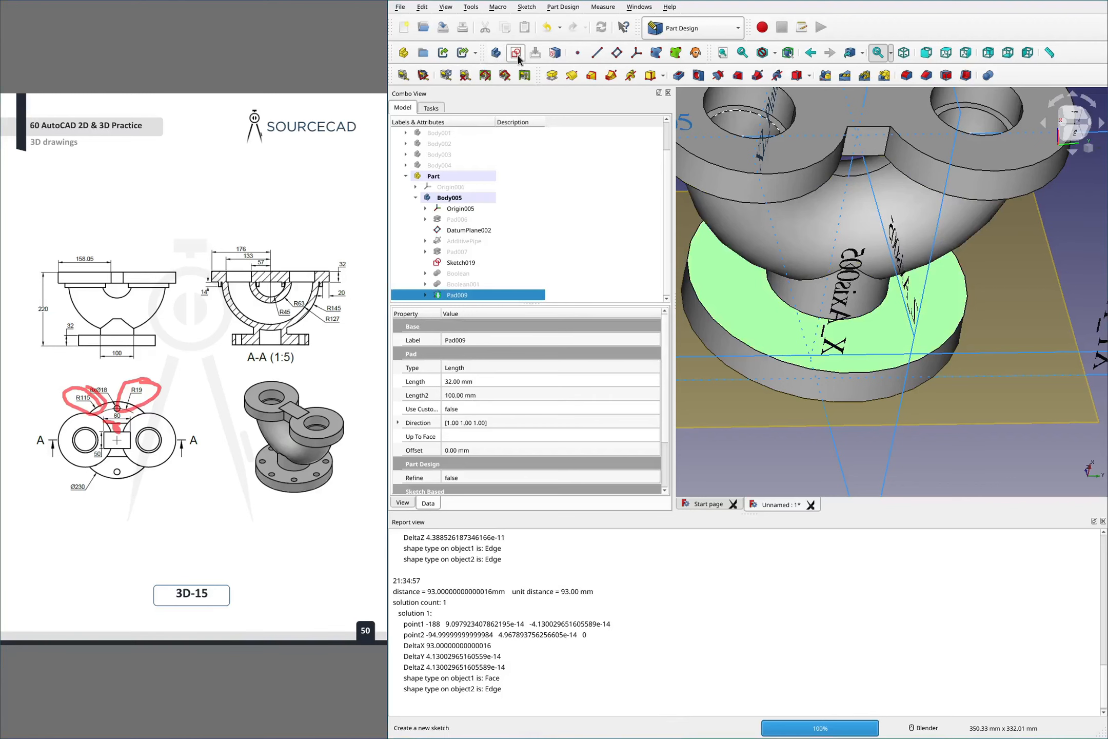
pyautogui.scroll(2, 860, 262)
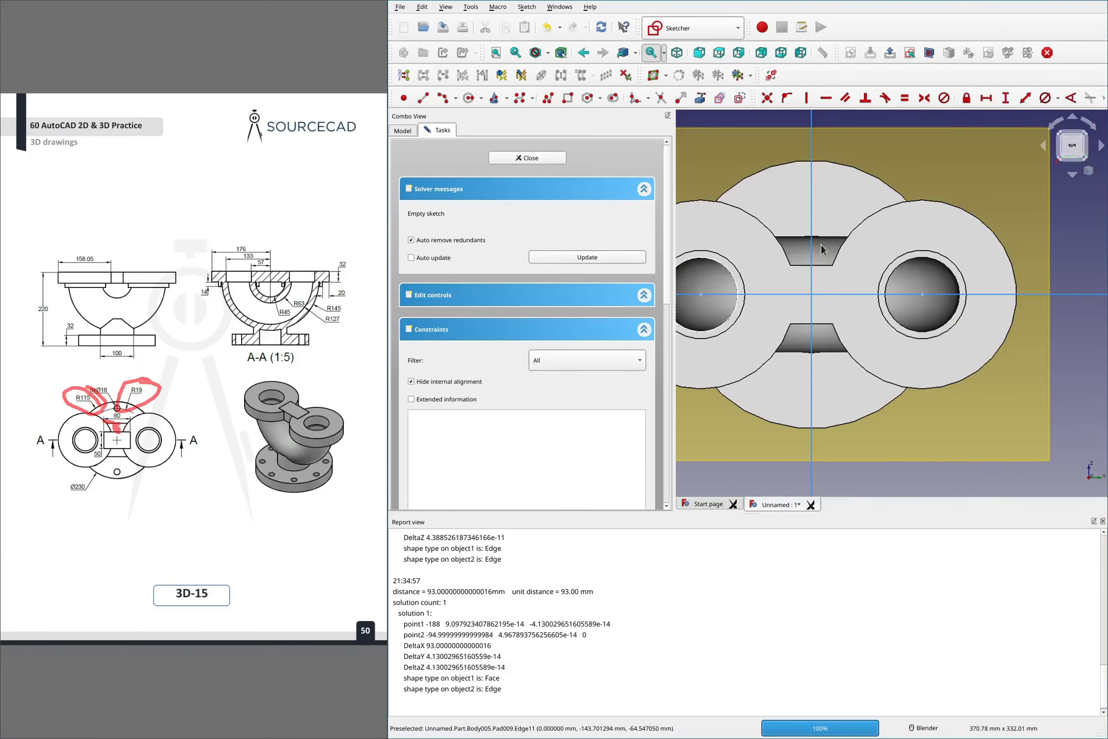
# Sketch a bolt-hole circle centred on the vertical axis near the flange's outer edge and set its diameter to 18 mm
pyautogui.click(454, 99)
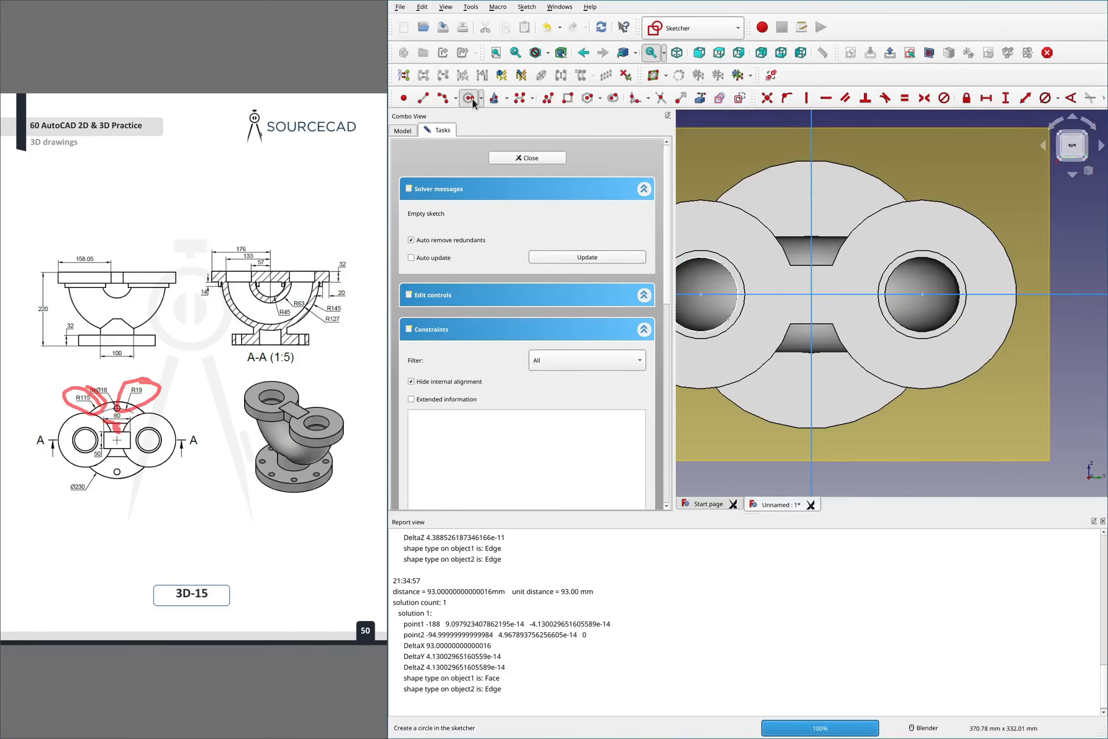
pyautogui.click(811, 190)
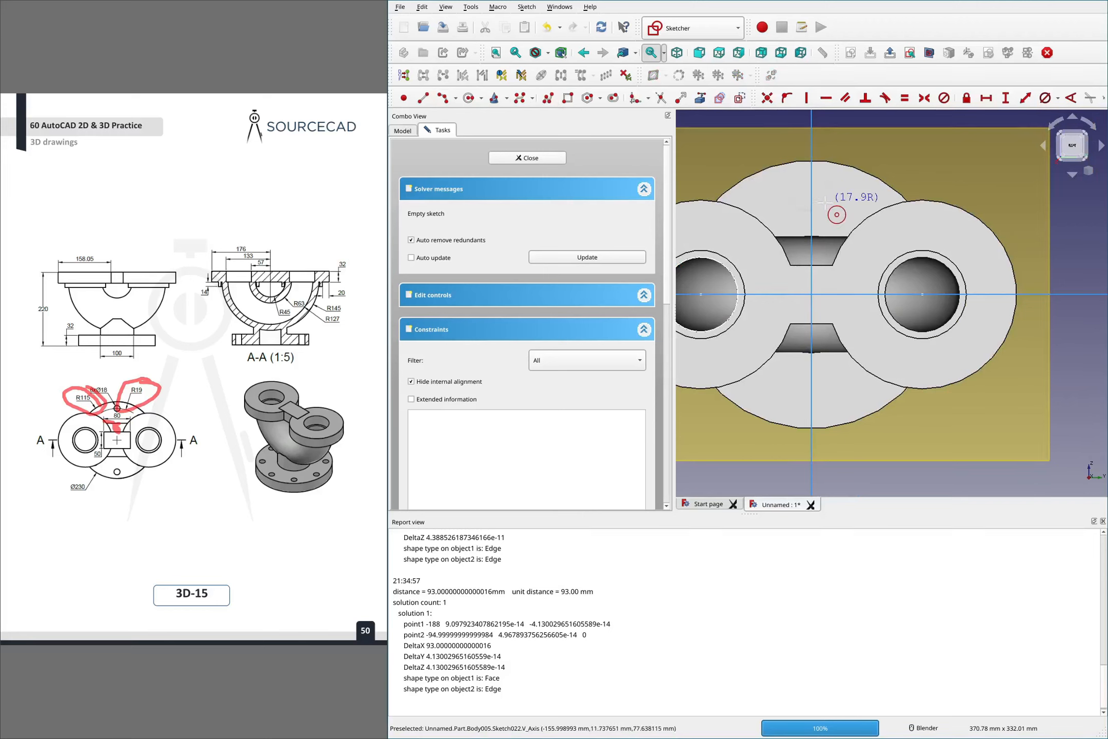
pyautogui.click(832, 191)
pyautogui.click(832, 189)
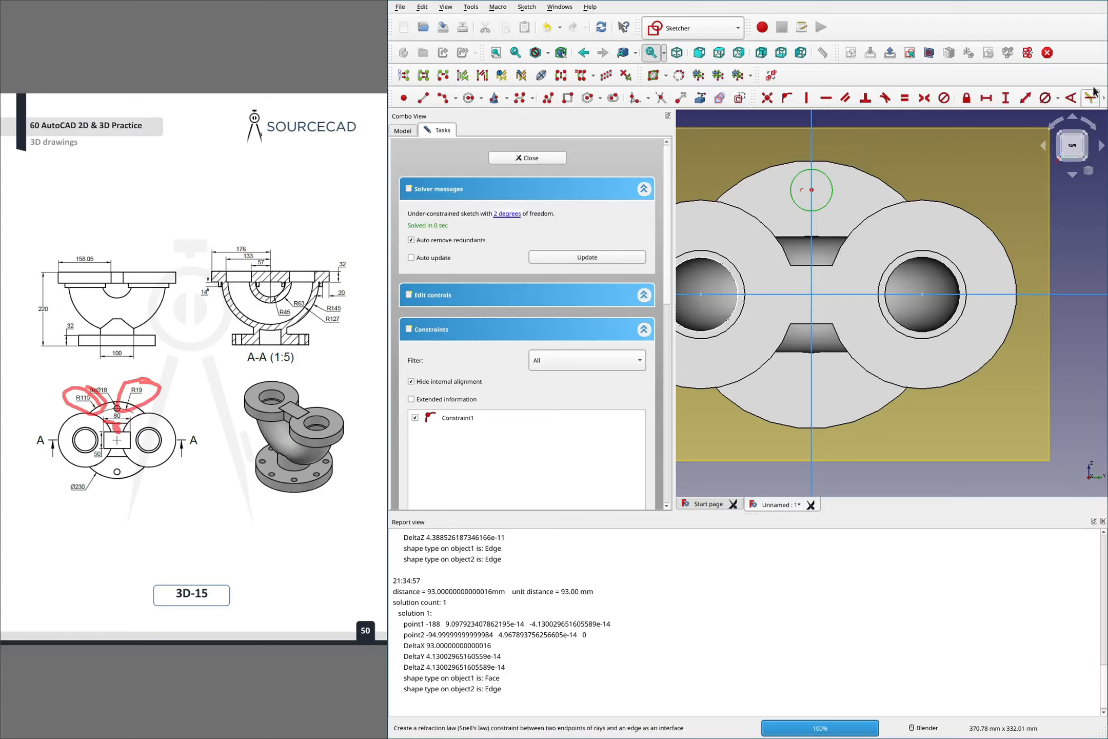
pyautogui.click(1045, 98)
pyautogui.write('18mm')
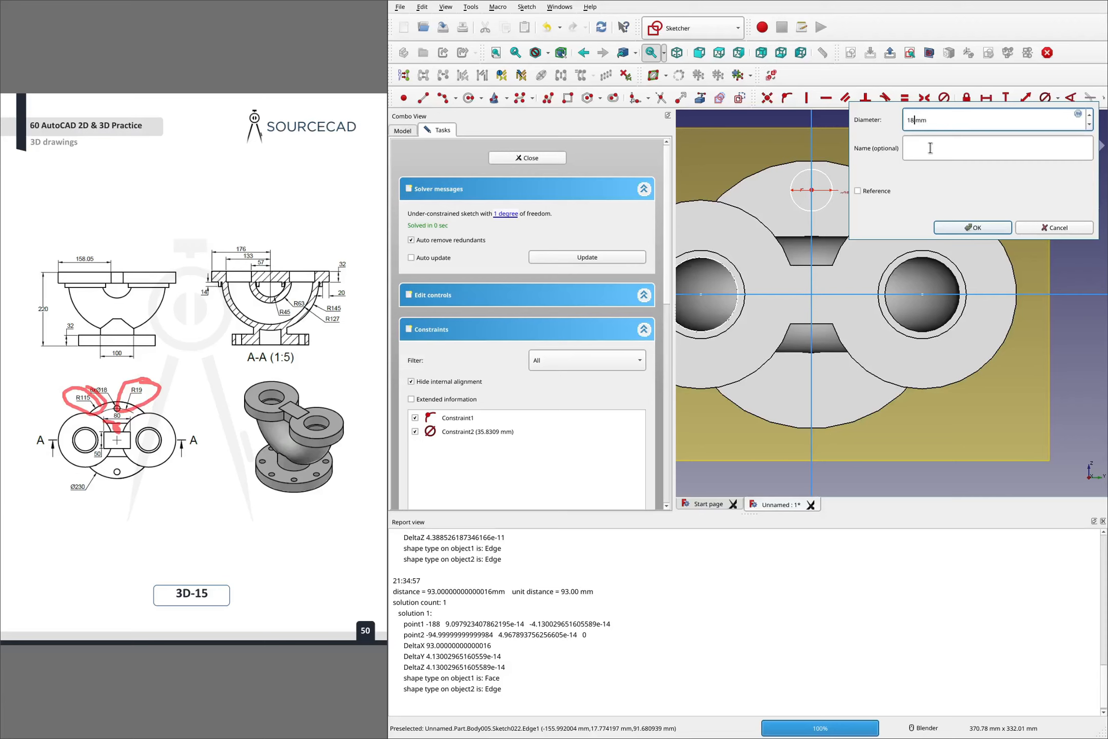
pyautogui.press('Return')
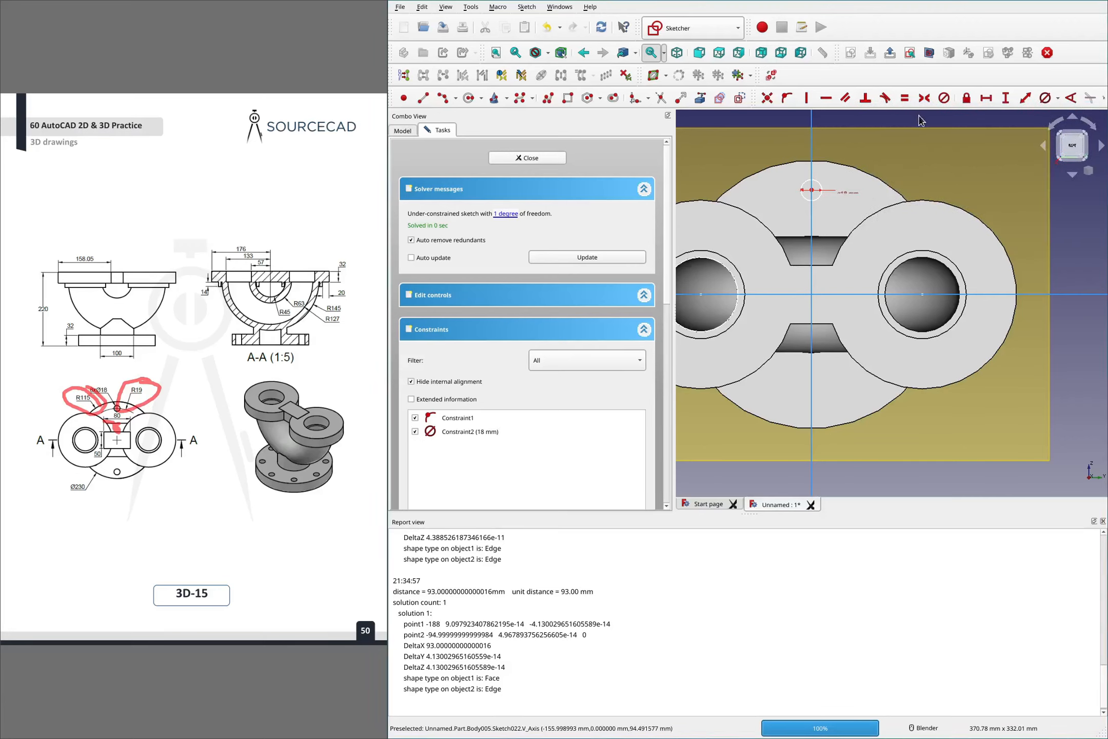
# Link the base flange's outer edge into the sketch as external geometry
pyautogui.click(700, 98)
pyautogui.click(880, 177)
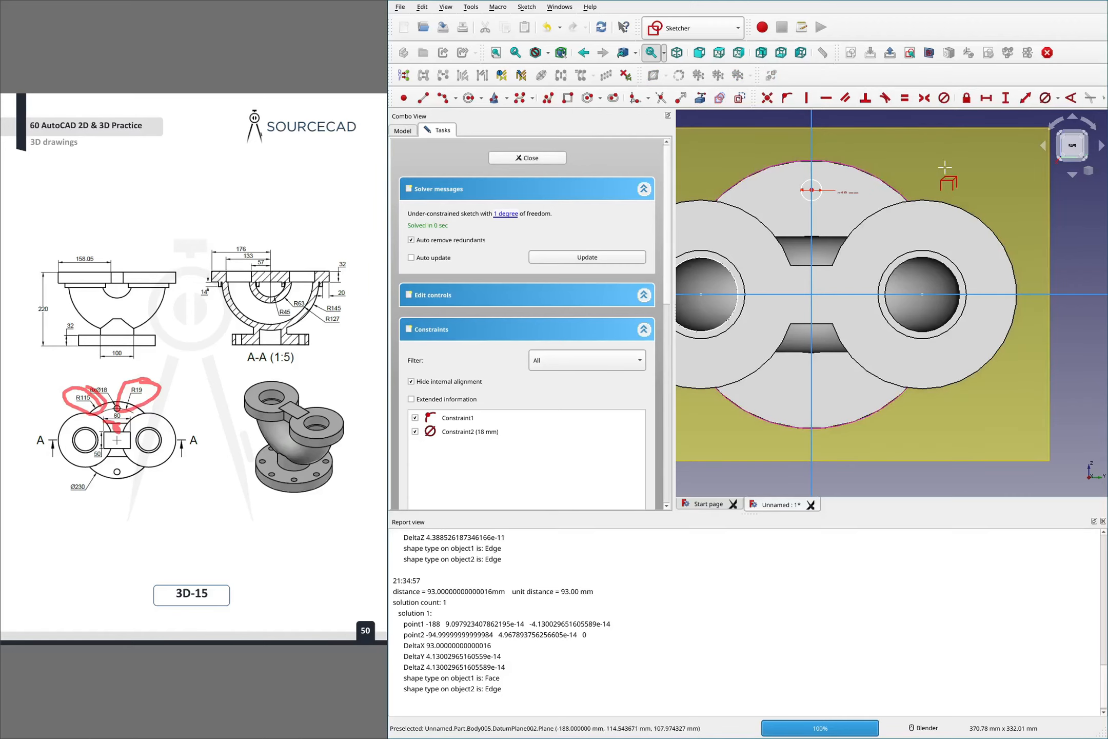
pyautogui.rightClick(783, 170)
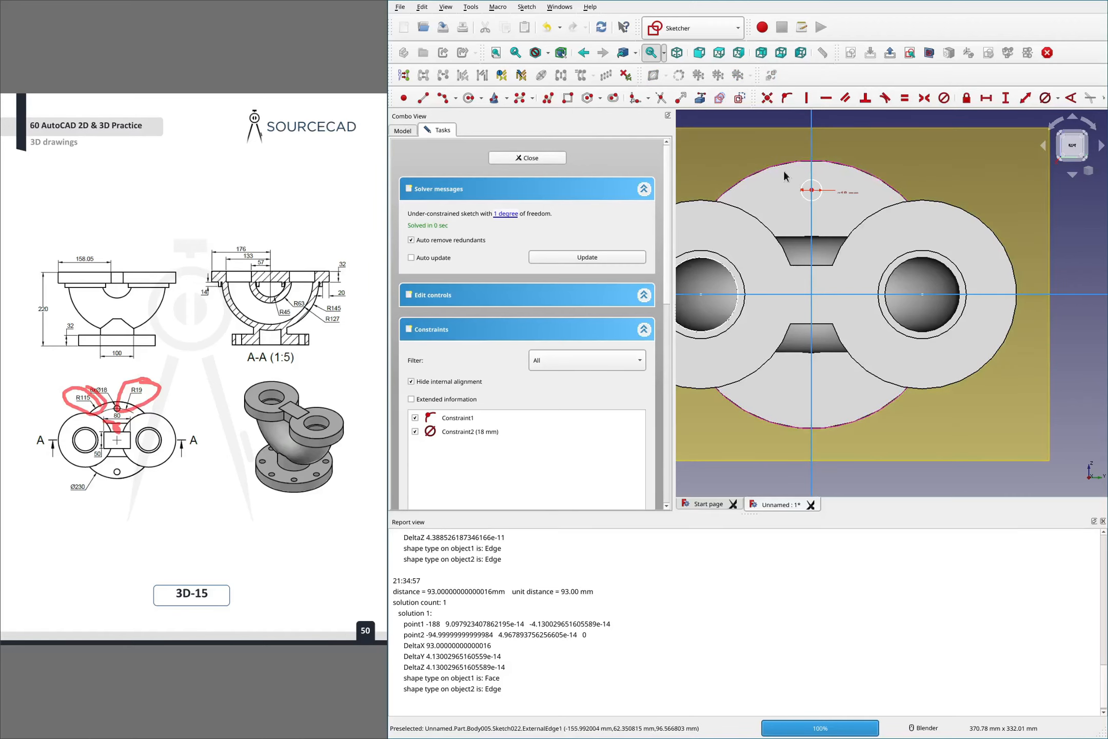
# Section the view at the sketch plane and draw a construction circle of about 82 mm radius centred on the origin
pyautogui.click(467, 99)
pyautogui.click(927, 54)
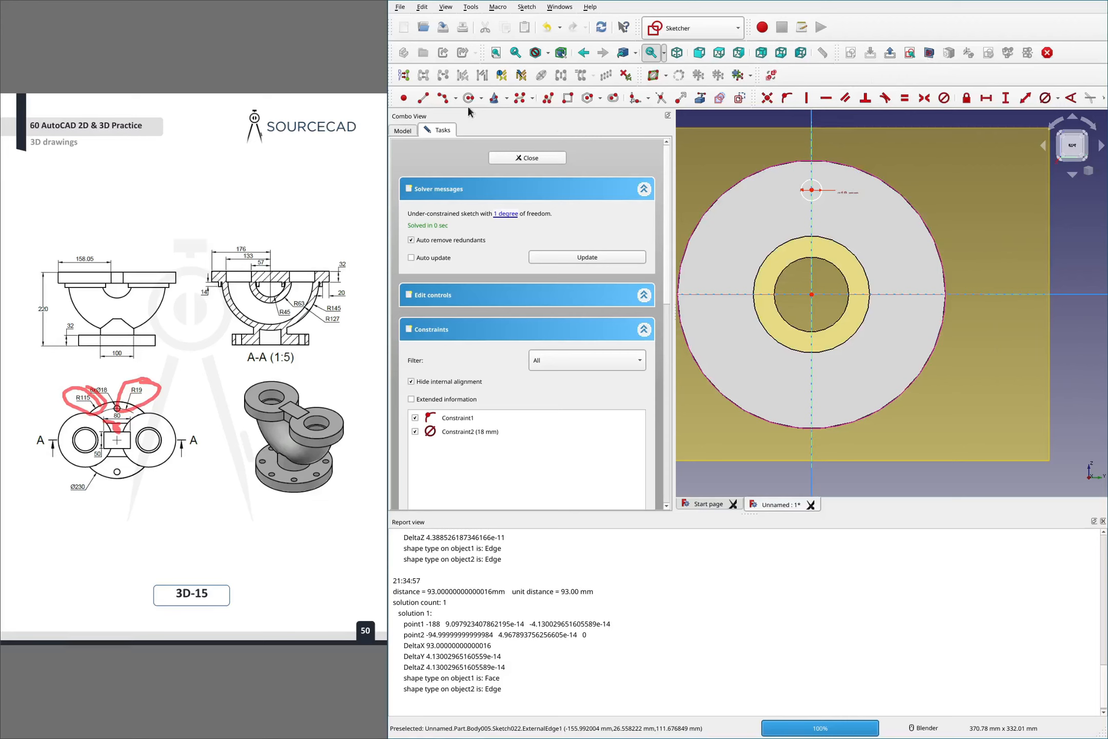
pyautogui.click(811, 294)
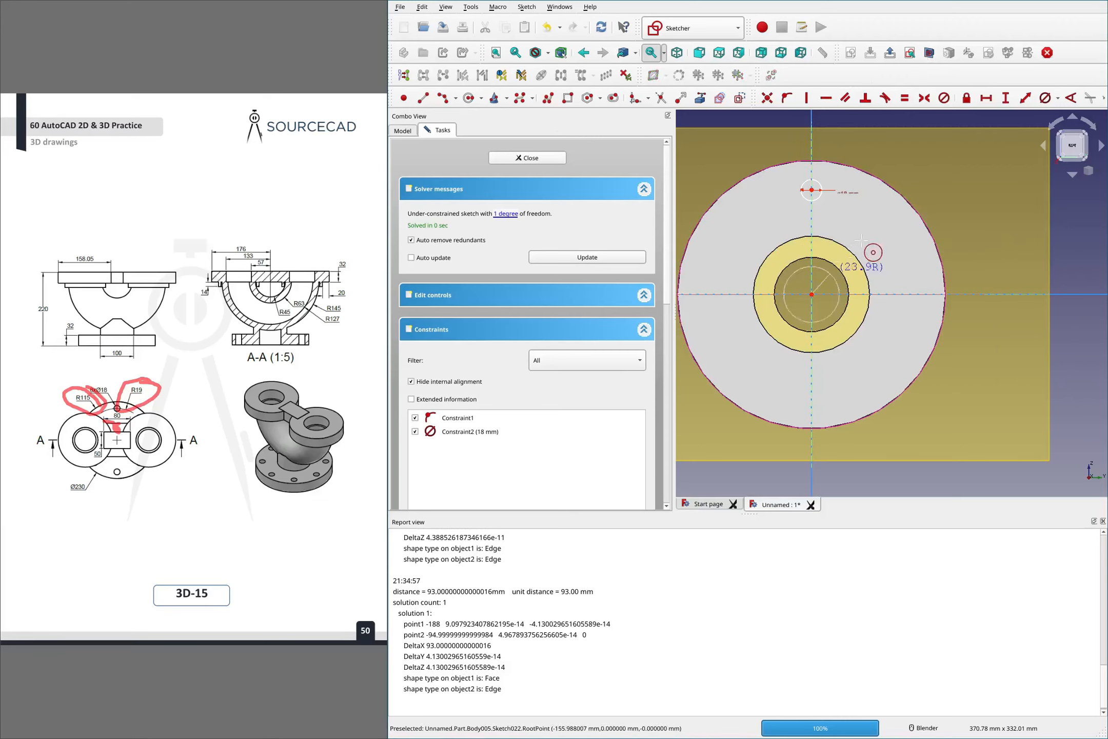
pyautogui.click(878, 224)
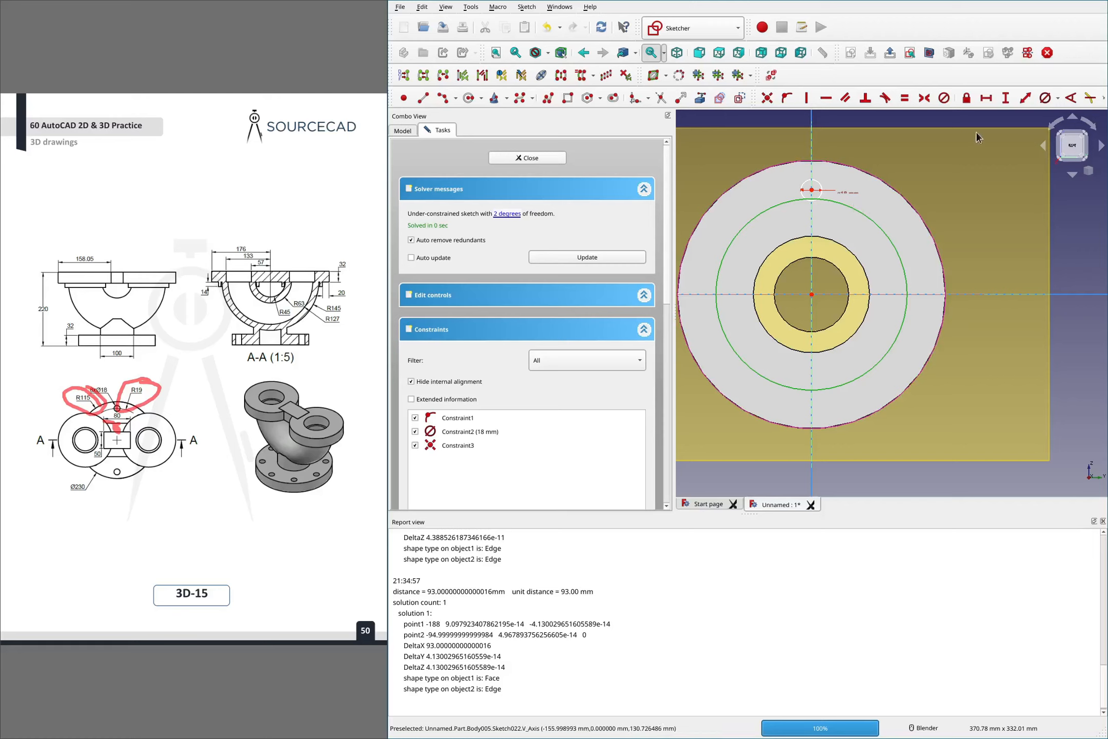
pyautogui.click(740, 98)
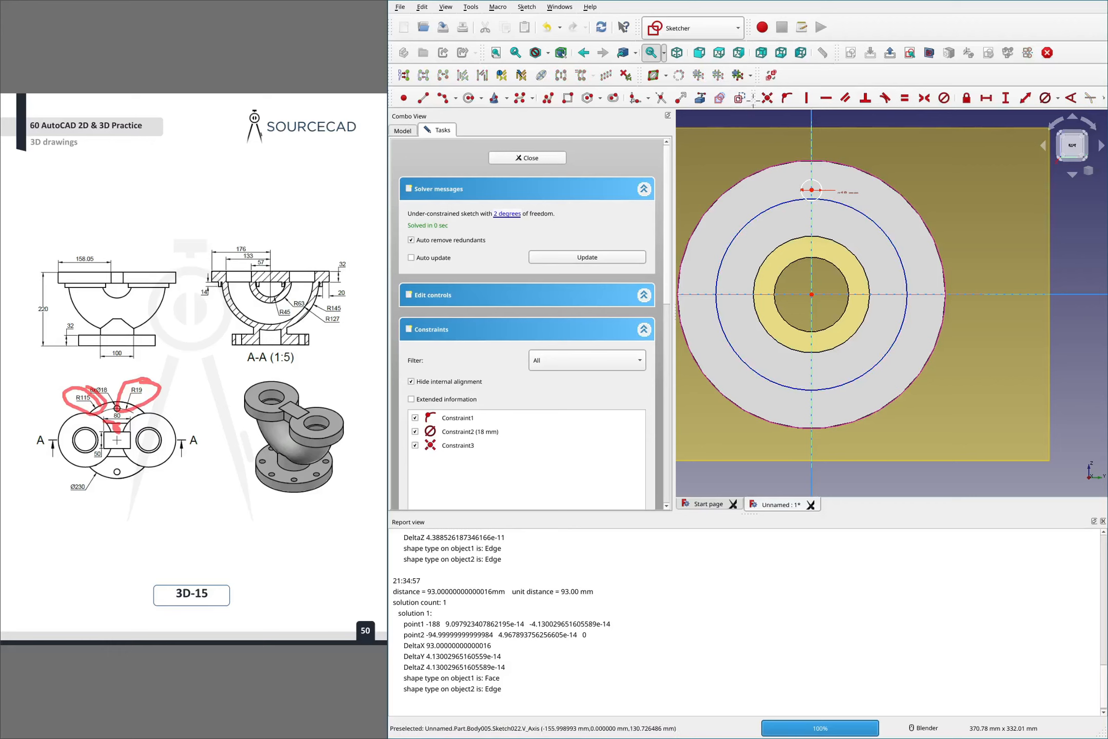
pyautogui.moveTo(758, 100)
pyautogui.mouseDown()
pyautogui.moveTo(753, 85)
pyautogui.moveTo(731, 109)
pyautogui.moveTo(763, 91)
pyautogui.mouseUp()
# Constrain the bolt hole's centre point onto the construction circle
pyautogui.click(838, 200)
pyautogui.click(811, 190)
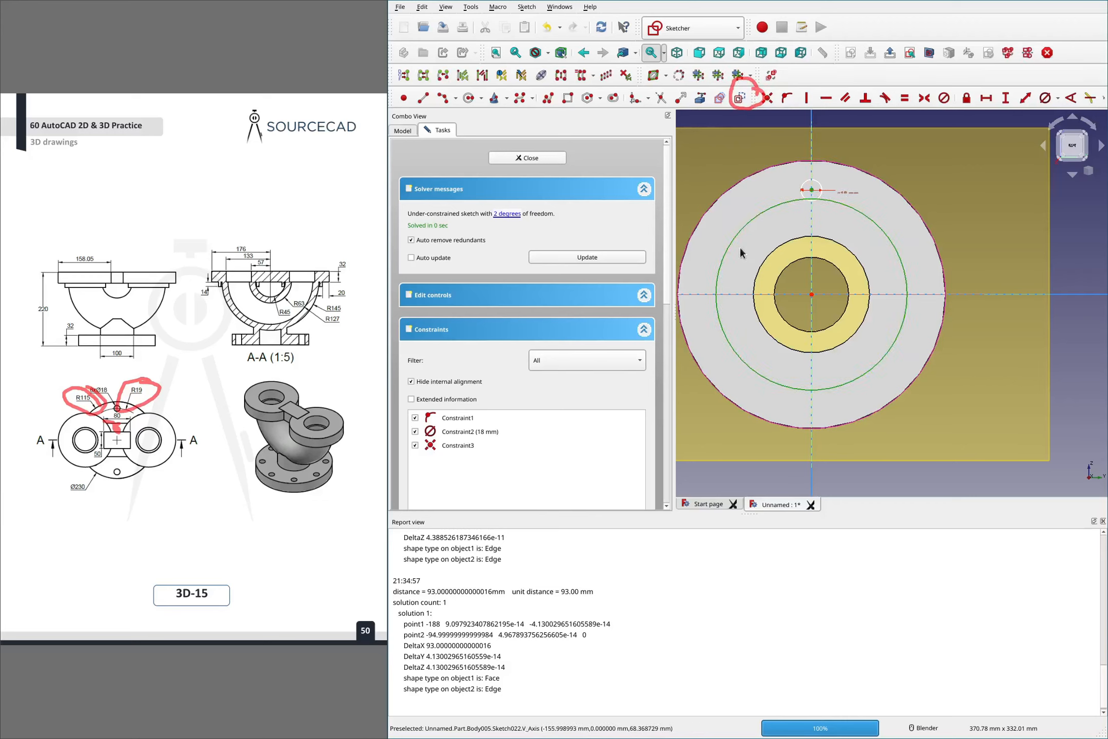
pyautogui.press('c')
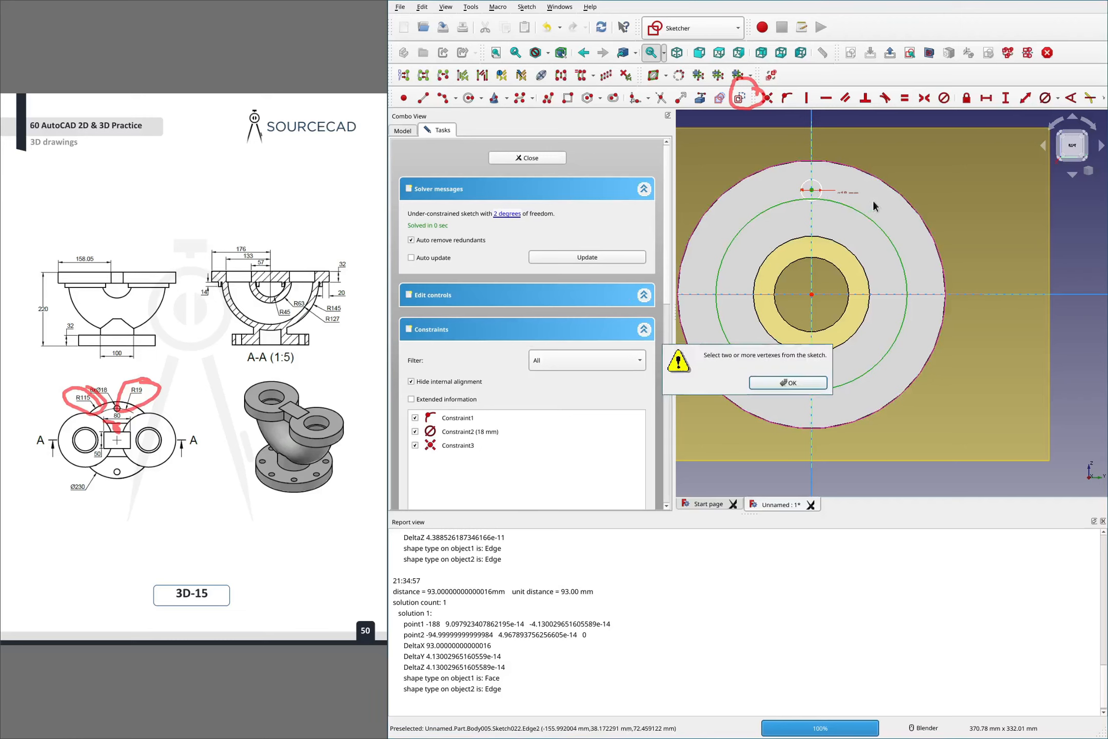
pyautogui.click(783, 382)
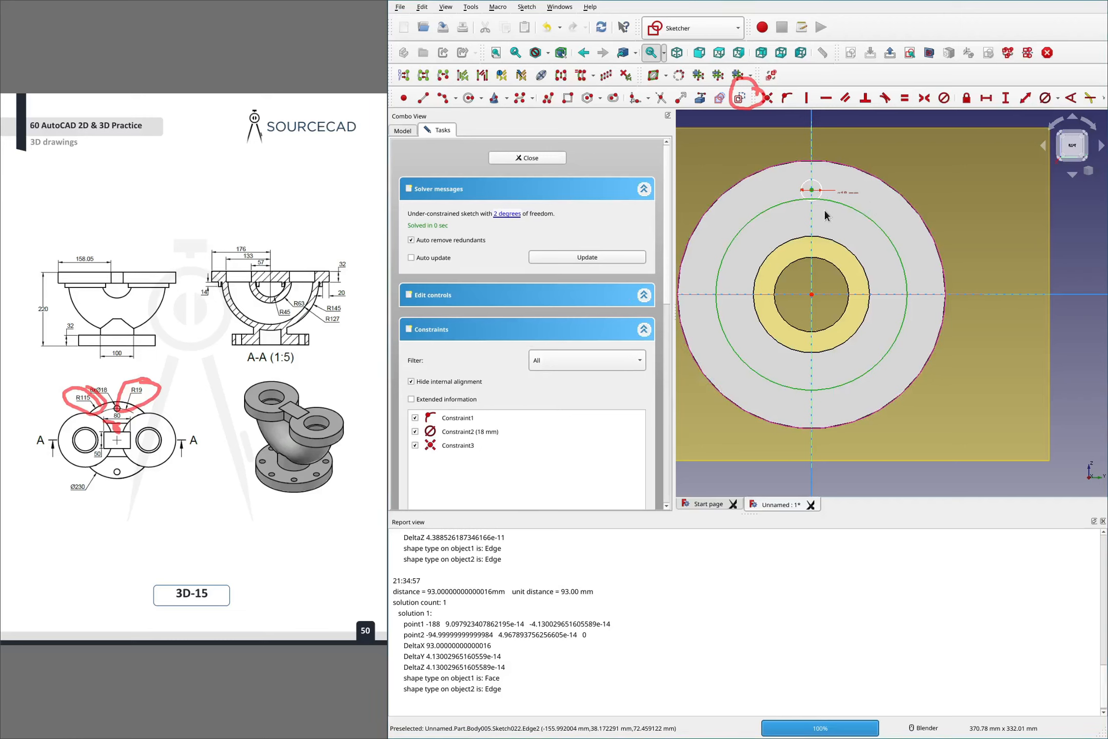
pyautogui.click(787, 98)
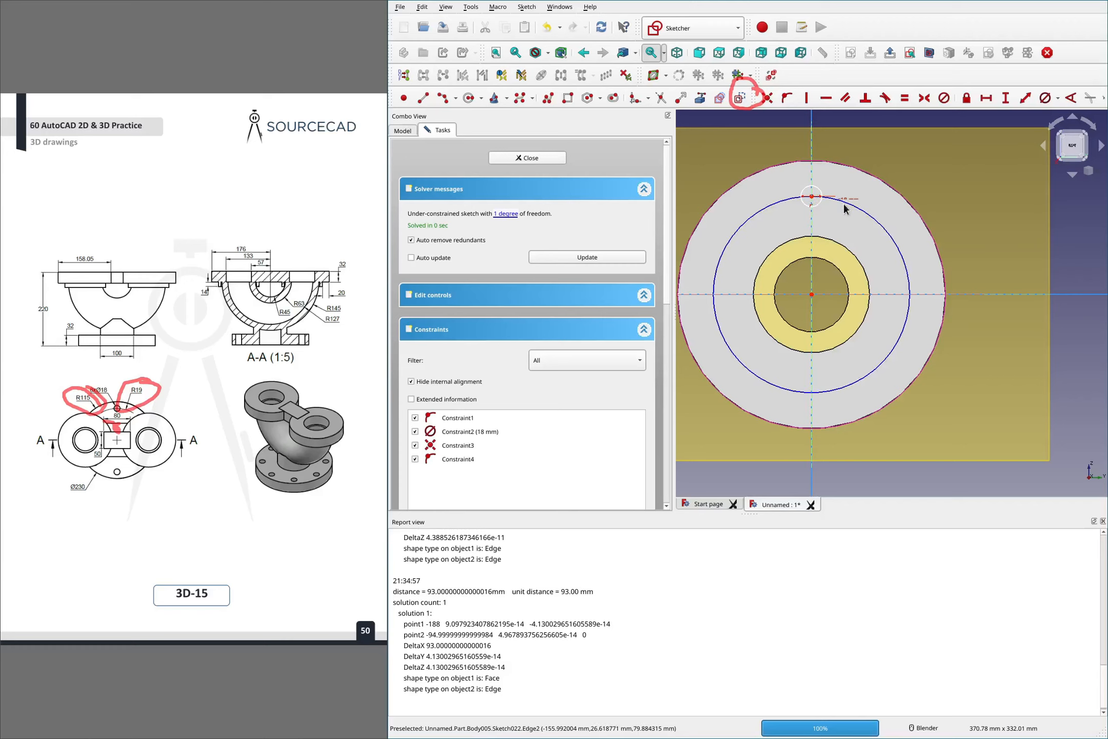
# Constrain the construction circle's diameter to 19*2 mm
pyautogui.click(865, 215)
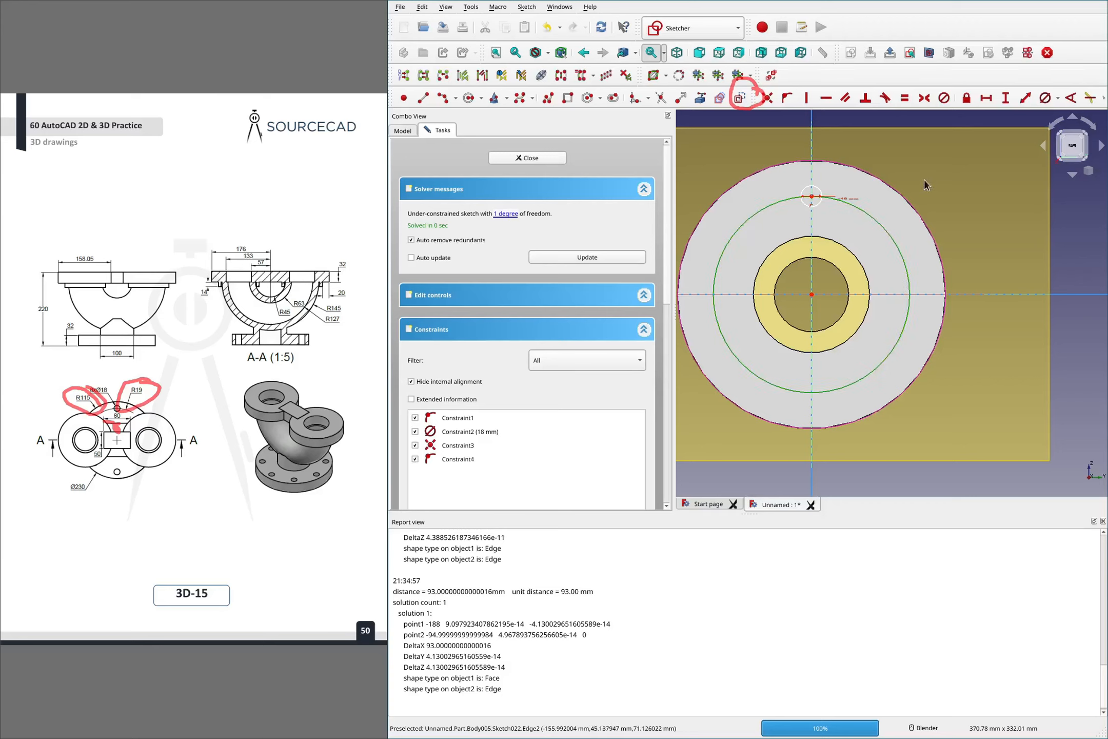
pyautogui.press('k')
pyautogui.press('o')
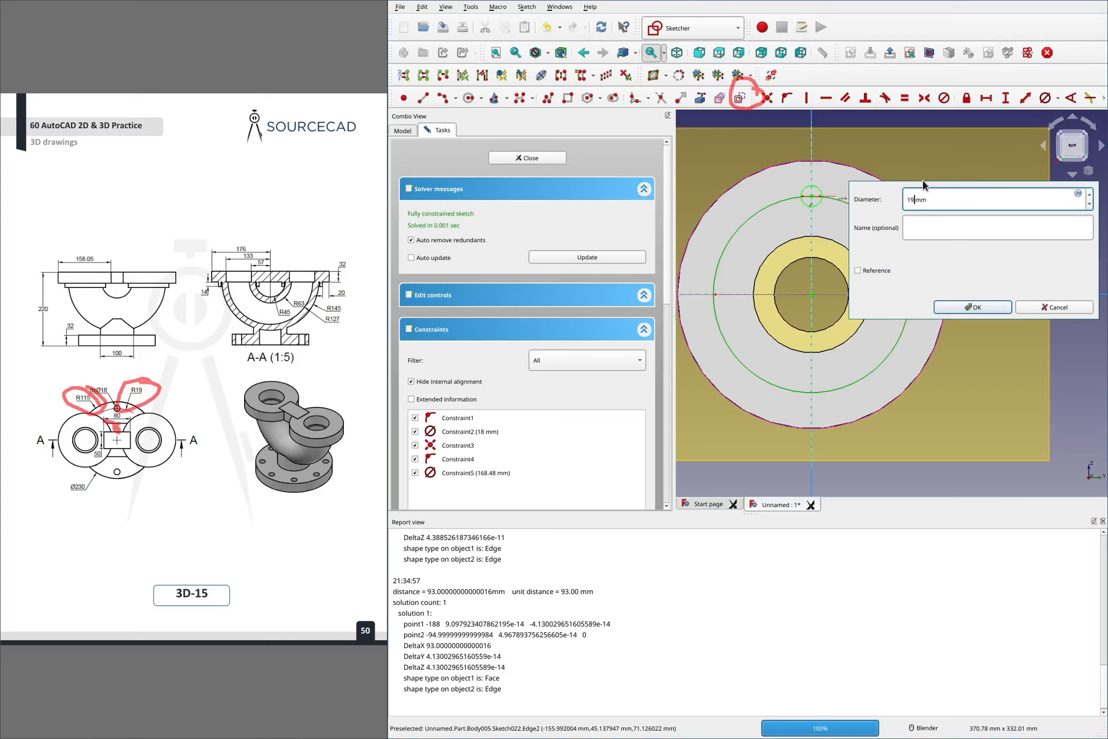
pyautogui.write('19*2')
pyautogui.press('Return')
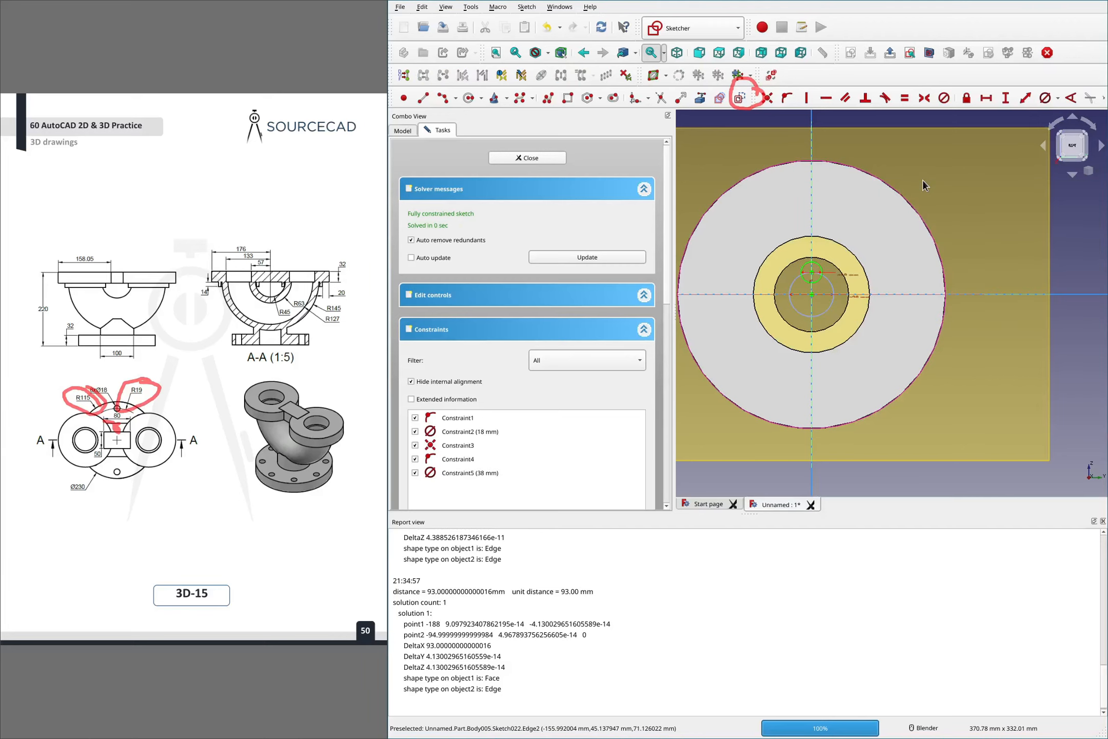
# Set the construction circle's diameter to 155*2-18*1.5 mm and reconfirm the bolt hole's diameter at 18 mm
pyautogui.doubleClick(861, 296)
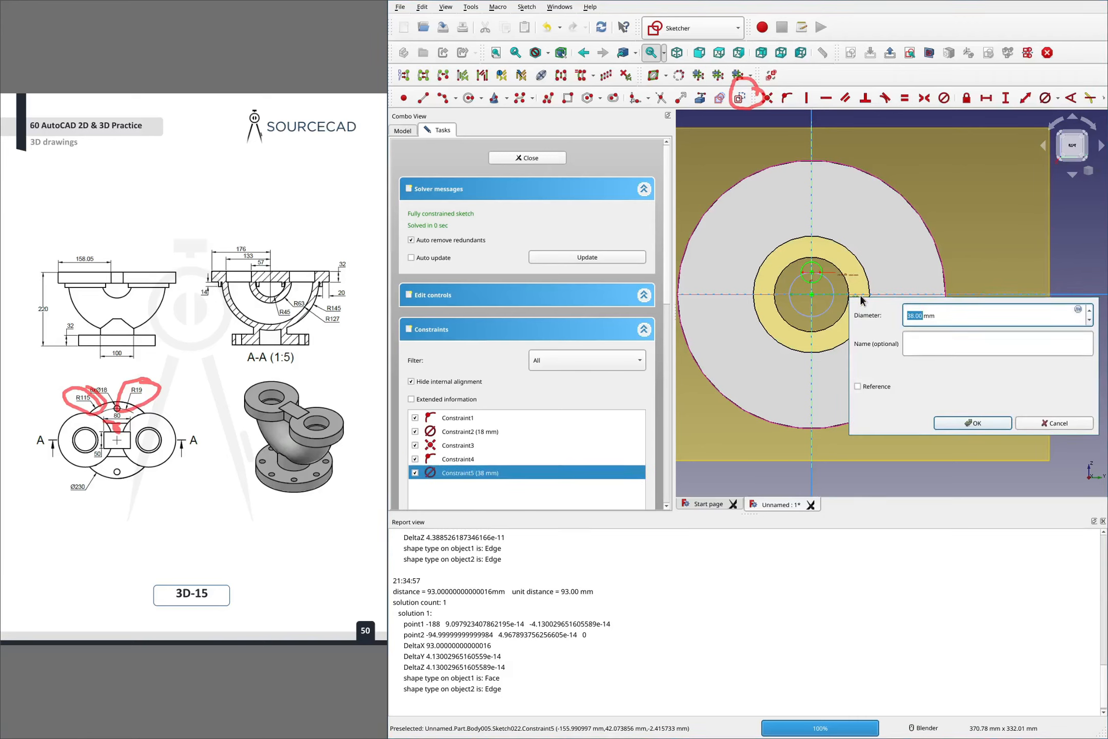
pyautogui.write('155*2-18*1')
pyautogui.press('Return')
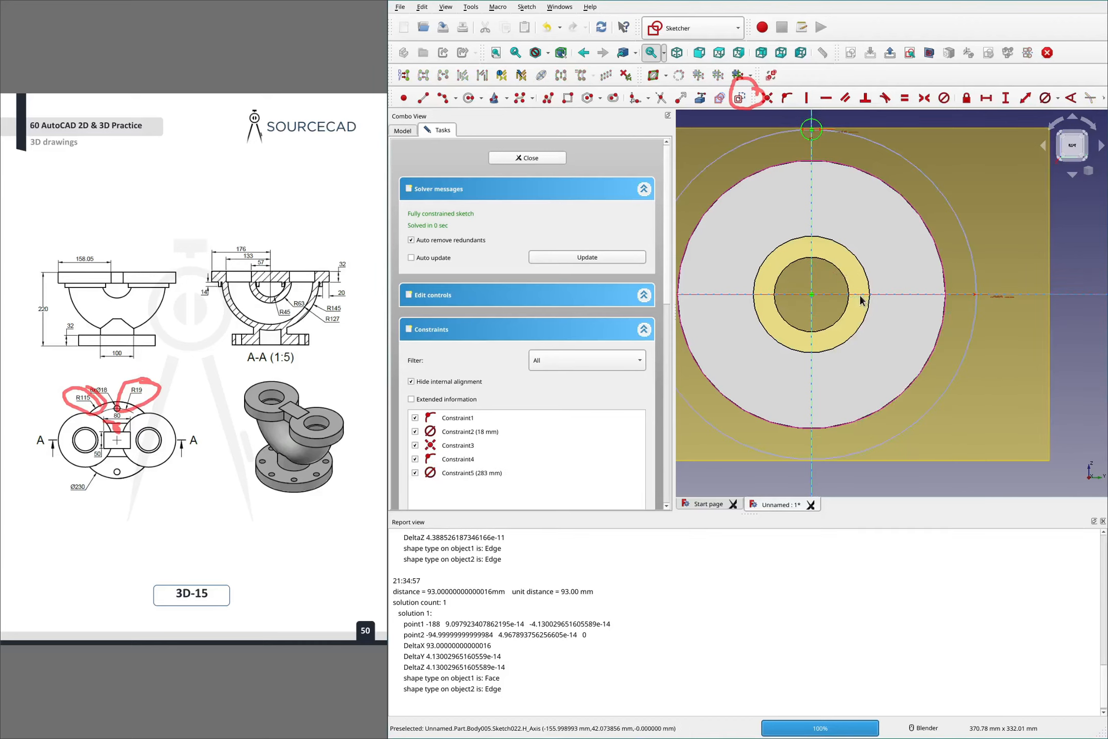
pyautogui.doubleClick(855, 128)
pyautogui.hotkey('ctrl', 'a')
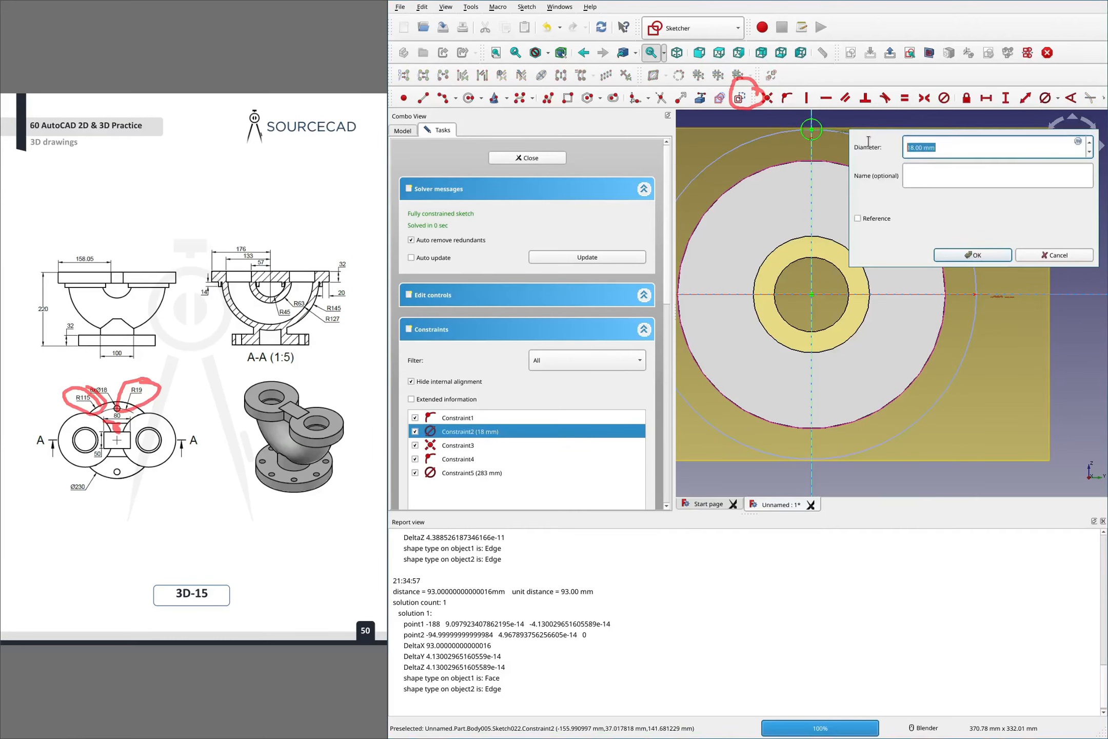
pyautogui.press('Return')
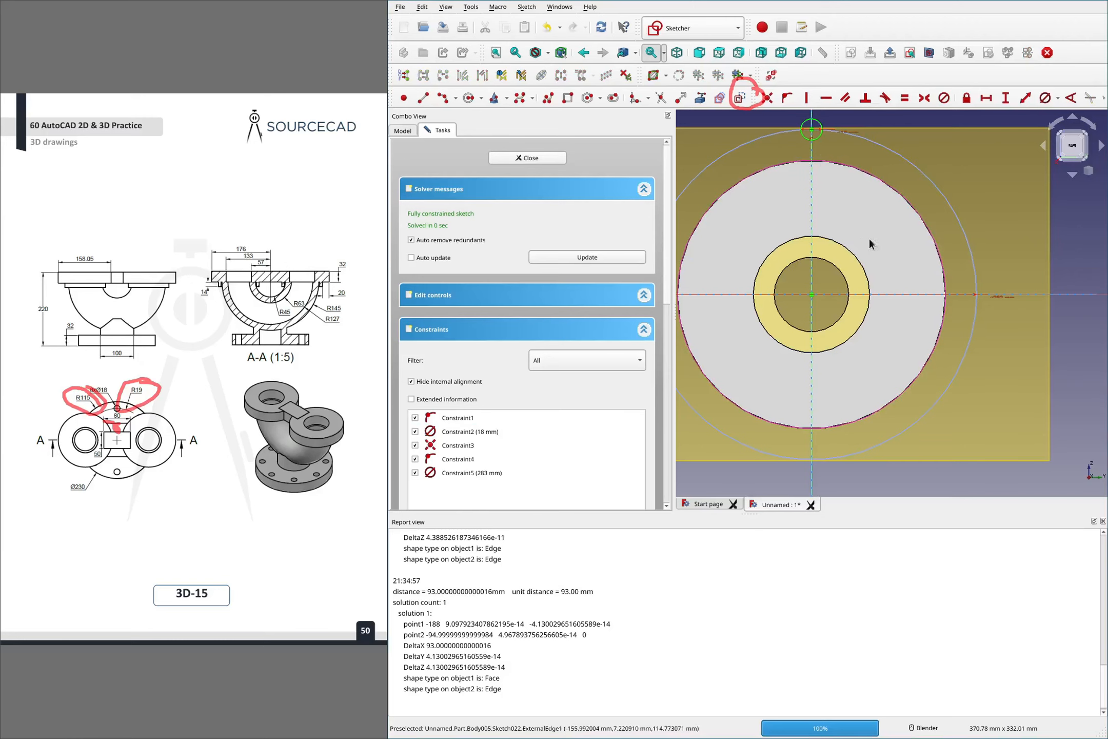
# Set the construction circle's diameter to 115*2-(18*1.5) mm
pyautogui.click(1005, 295)
pyautogui.doubleClick(1003, 298)
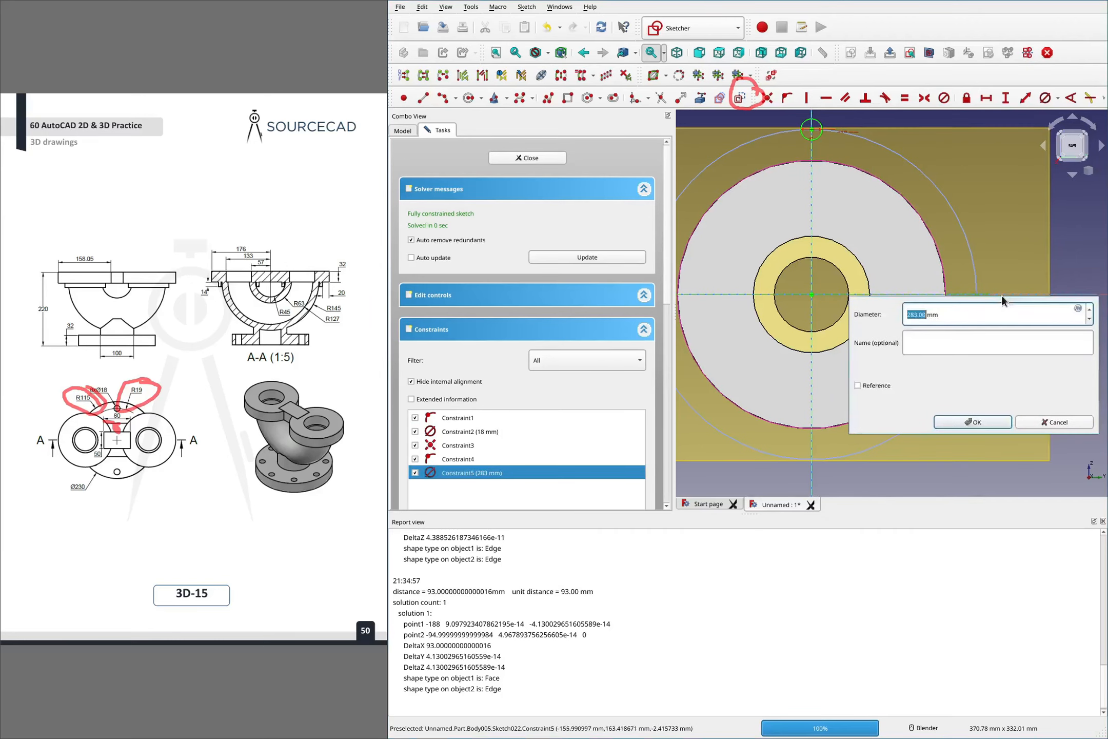
pyautogui.tripleClick(965, 315)
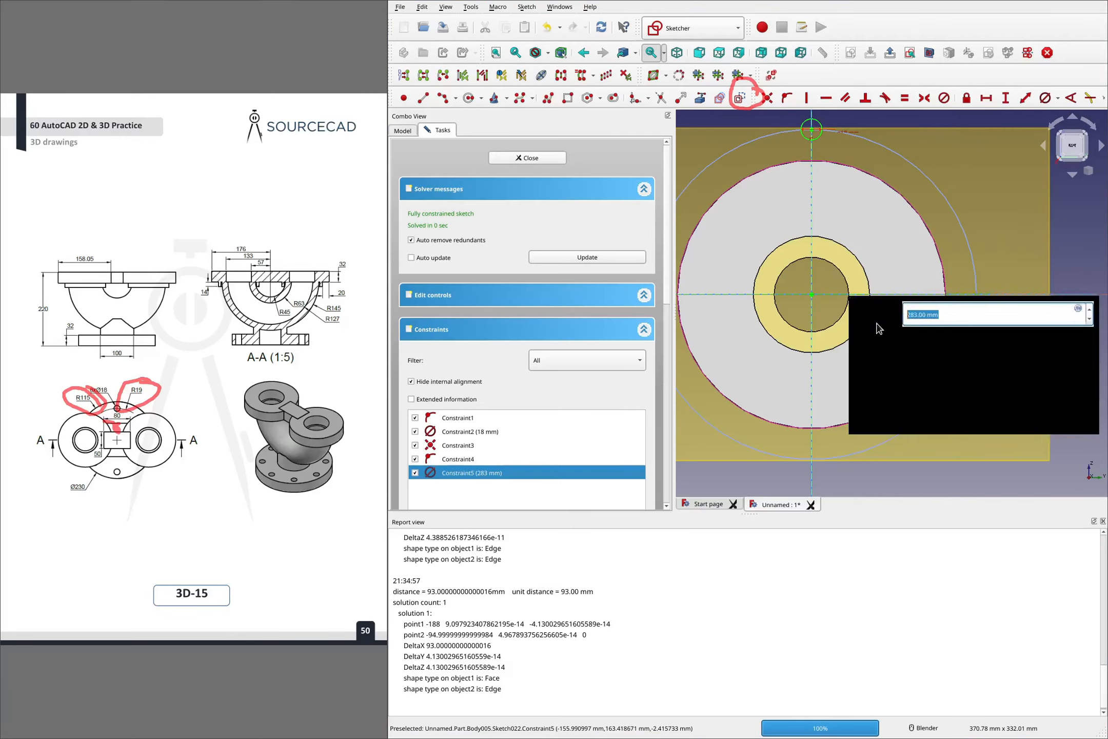
pyautogui.write('115*2')
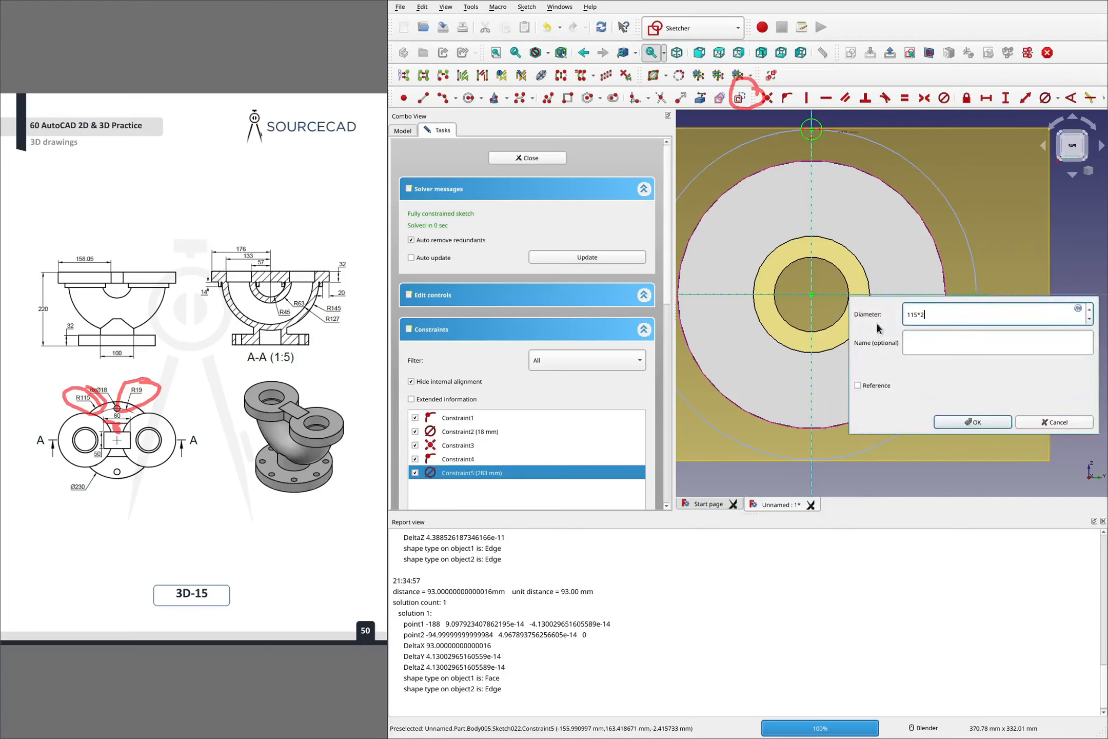
pyautogui.write('-18')
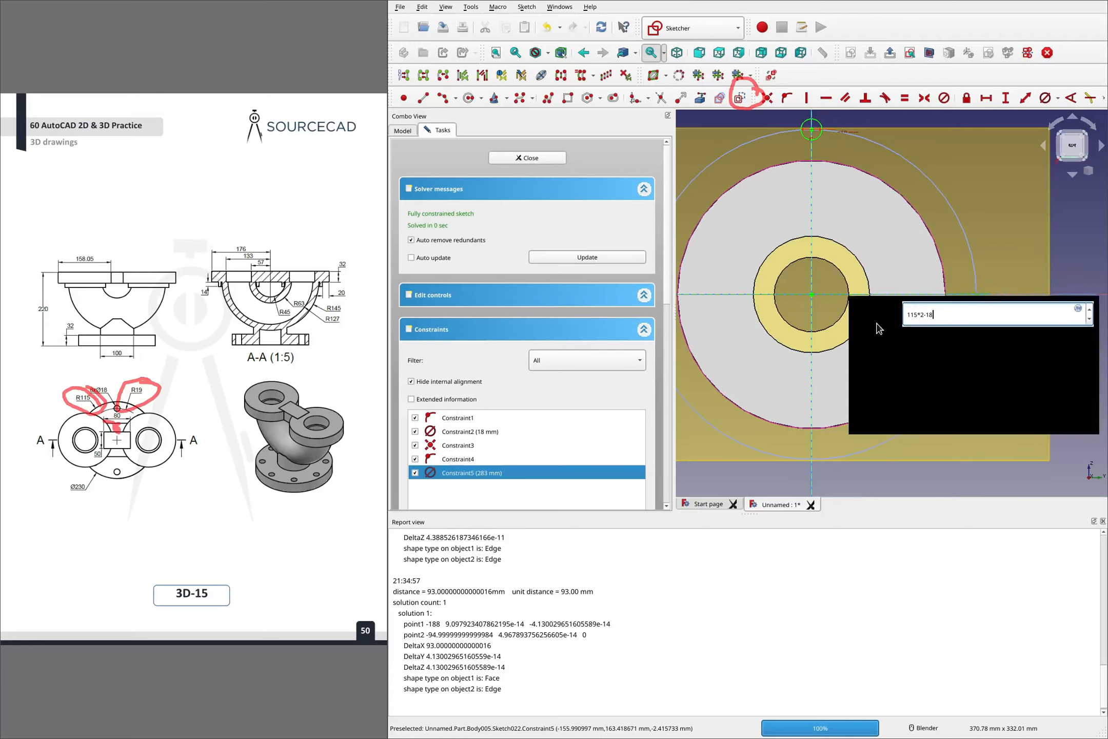
pyautogui.write('*1.5')
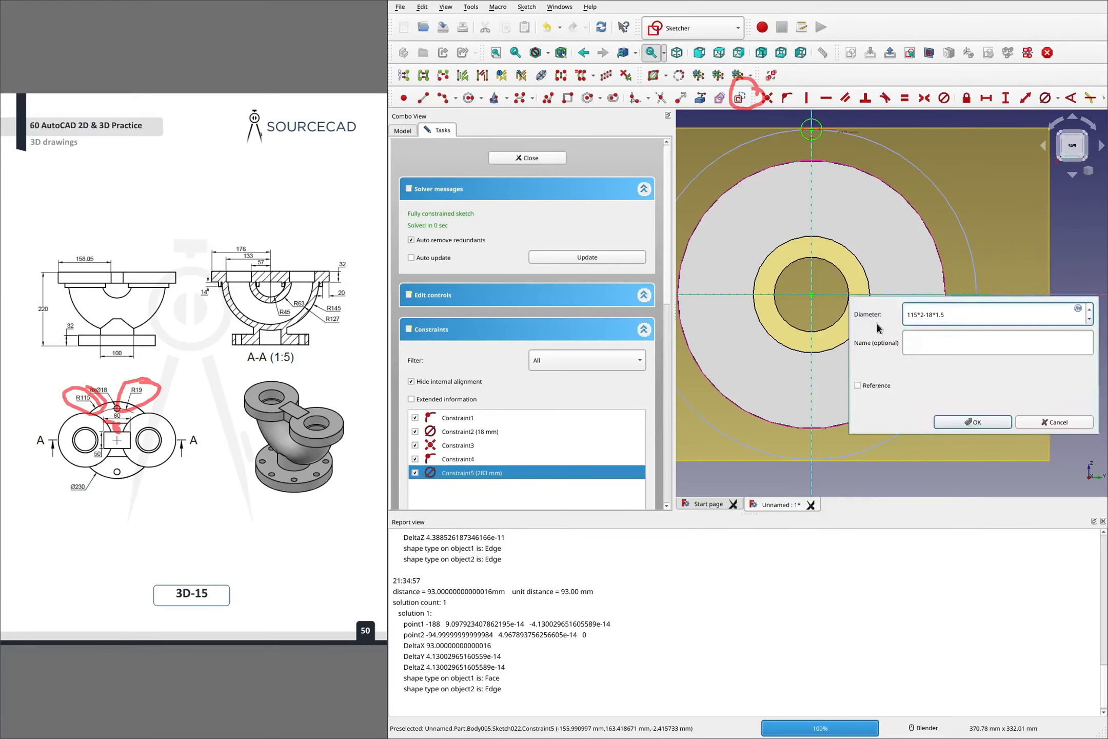
pyautogui.write(')')
pyautogui.press('Left')
pyautogui.press('Left')
pyautogui.press('Left')
pyautogui.press('Left')
pyautogui.press('Left')
pyautogui.press('Left')
pyautogui.press('Left')
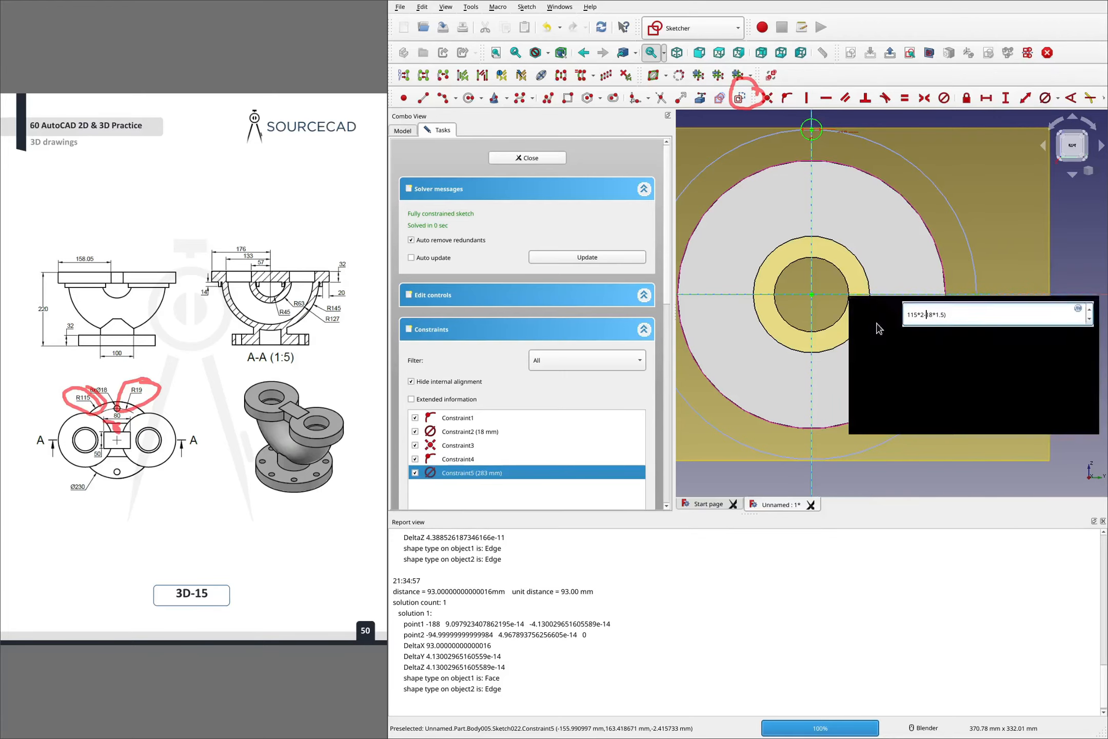
pyautogui.write('(')
pyautogui.press('Return')
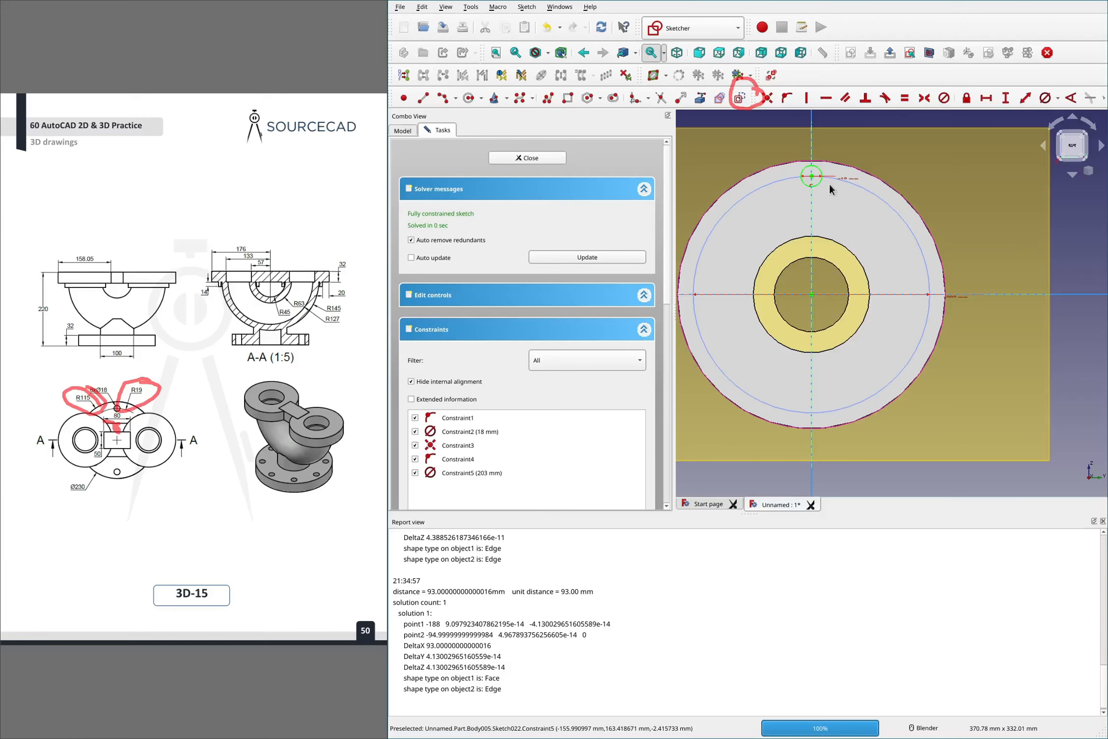
# Reduce the construction circle's diameter by 18*.5 mm
pyautogui.doubleClick(953, 298)
pyautogui.click(950, 317)
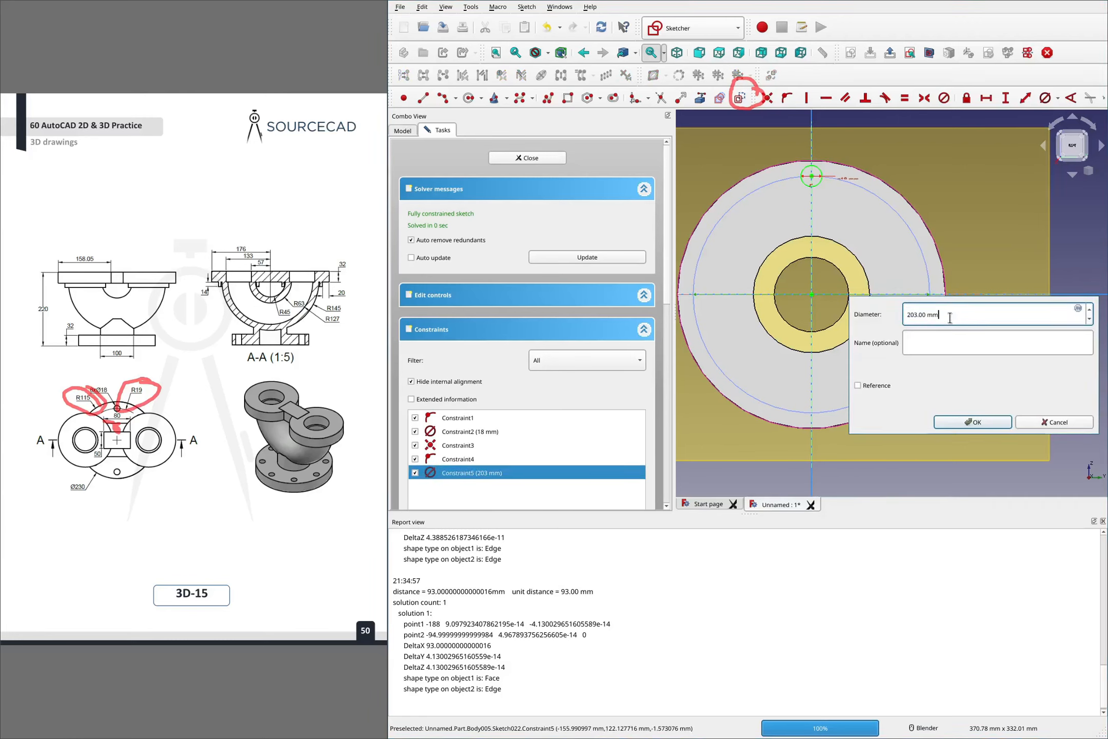
pyautogui.write('-18')
pyautogui.write('*.5')
pyautogui.press('Return')
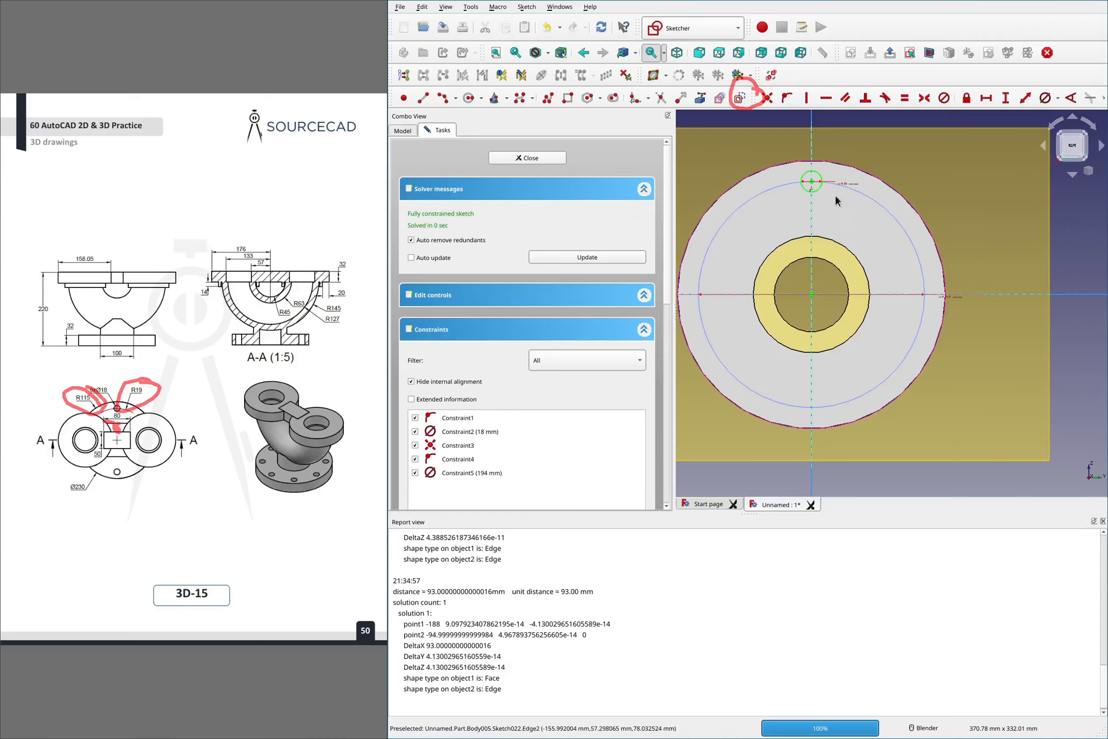
pyautogui.scroll(5, 835, 194)
pyautogui.doubleClick(856, 160)
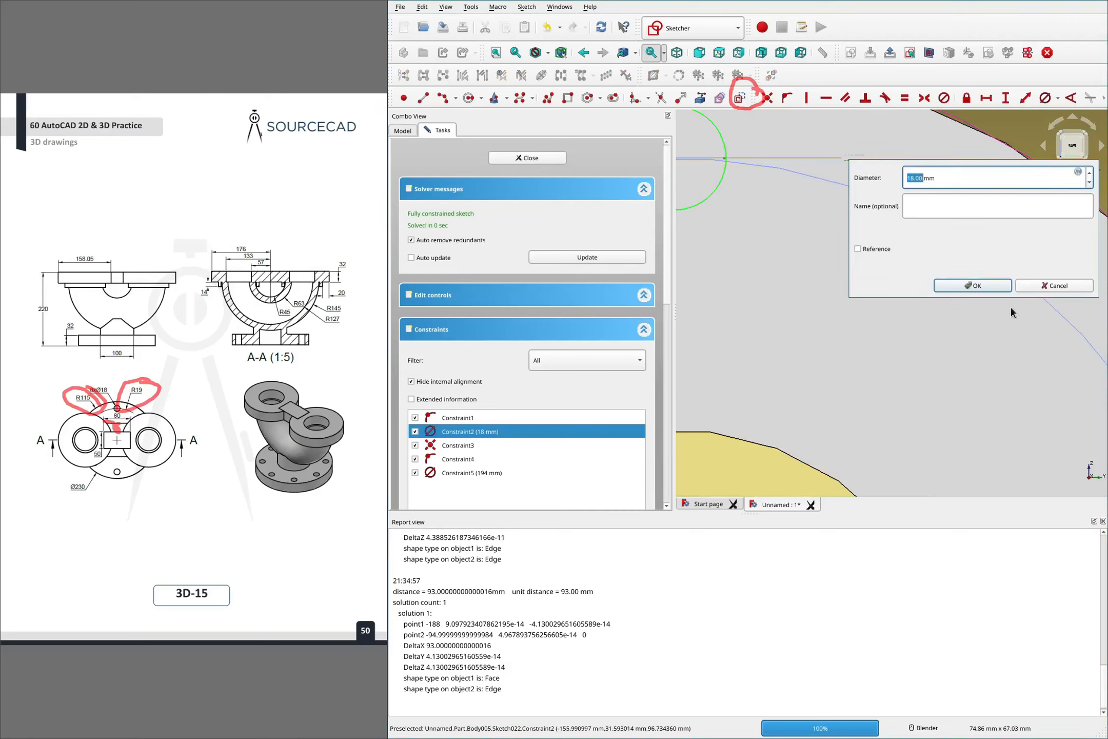
pyautogui.click(1041, 287)
pyautogui.scroll(-5, 866, 295)
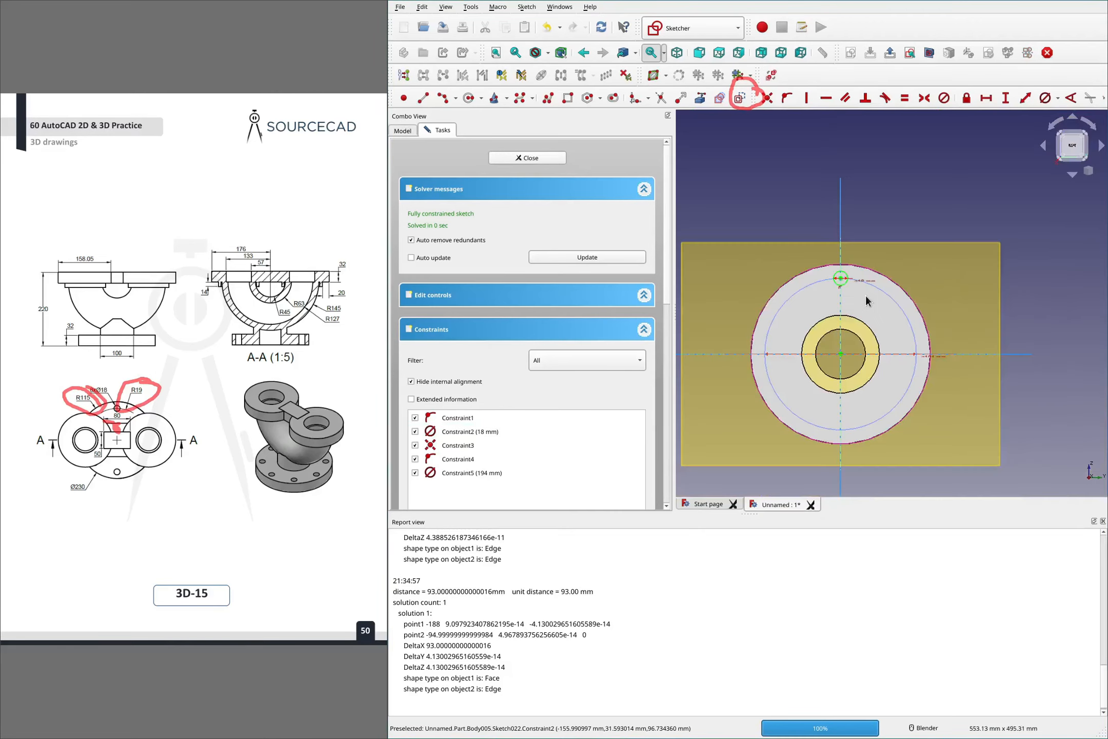
# Set the construction circle's diameter to 190 mm and close the bolt-hole sketch
pyautogui.scroll(4, 916, 356)
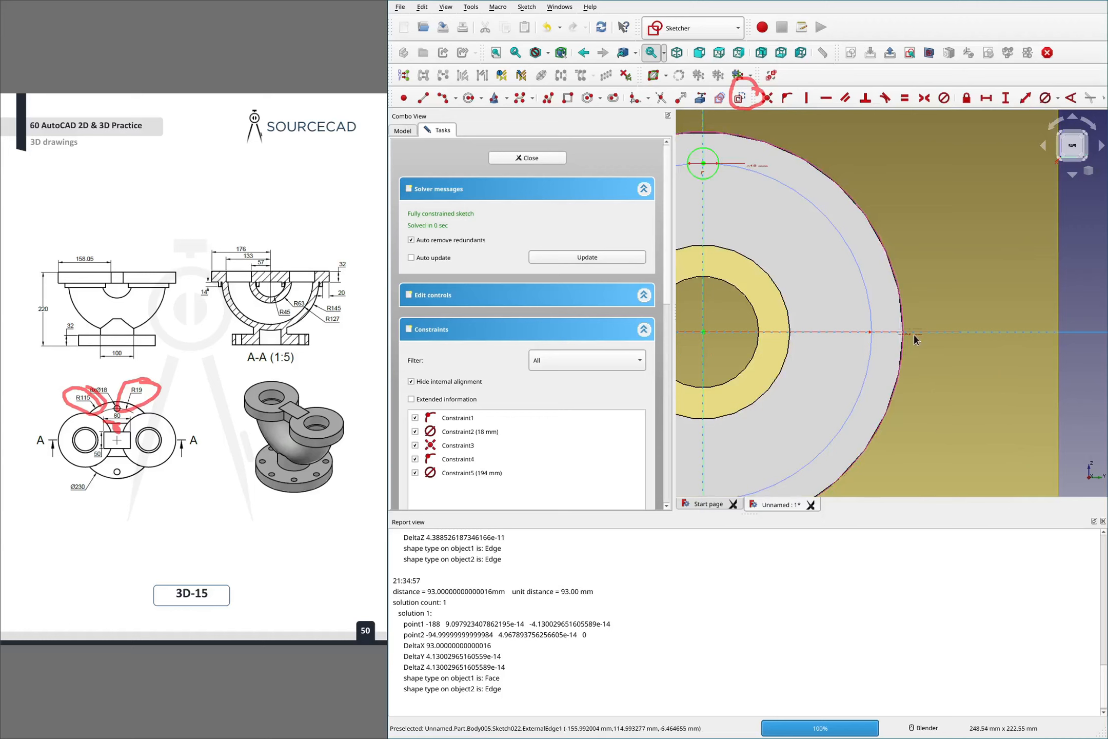
pyautogui.doubleClick(909, 333)
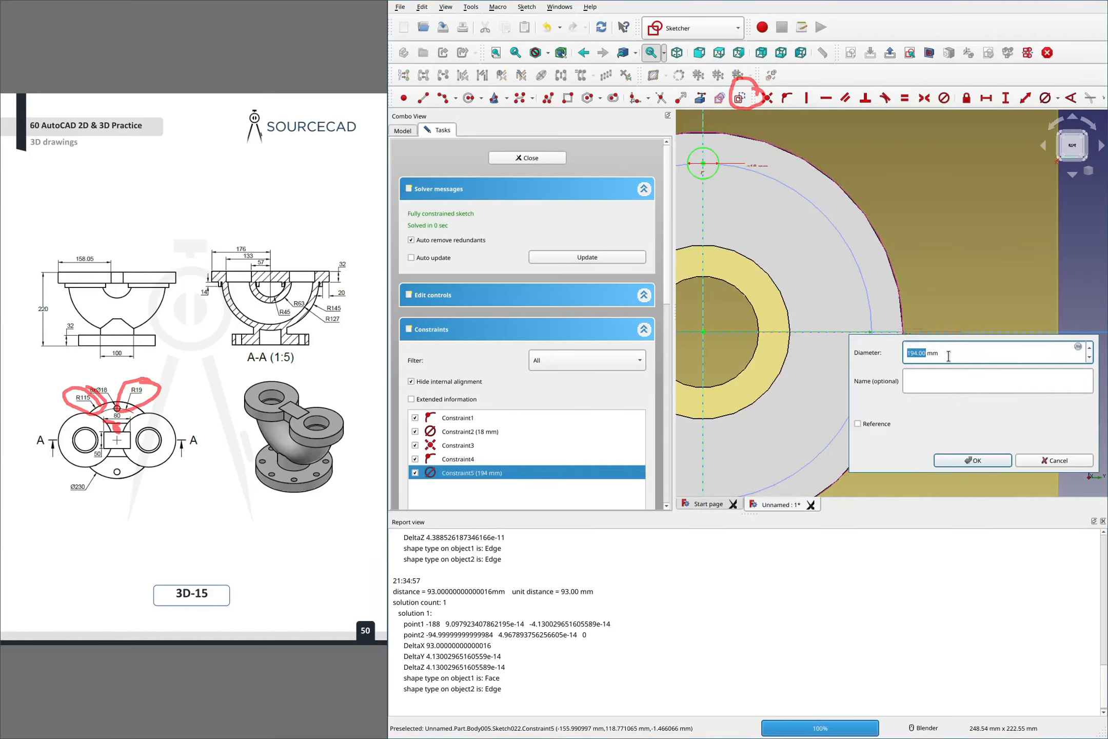
pyautogui.write('190')
pyautogui.press('Return')
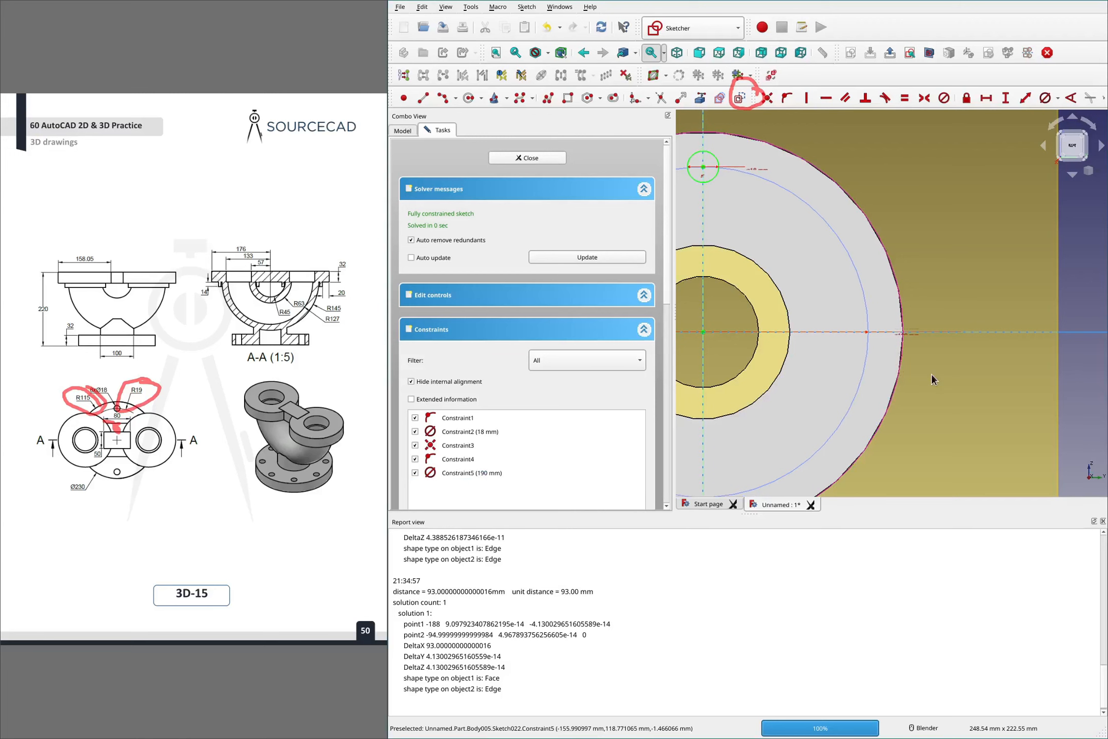
pyautogui.click(546, 158)
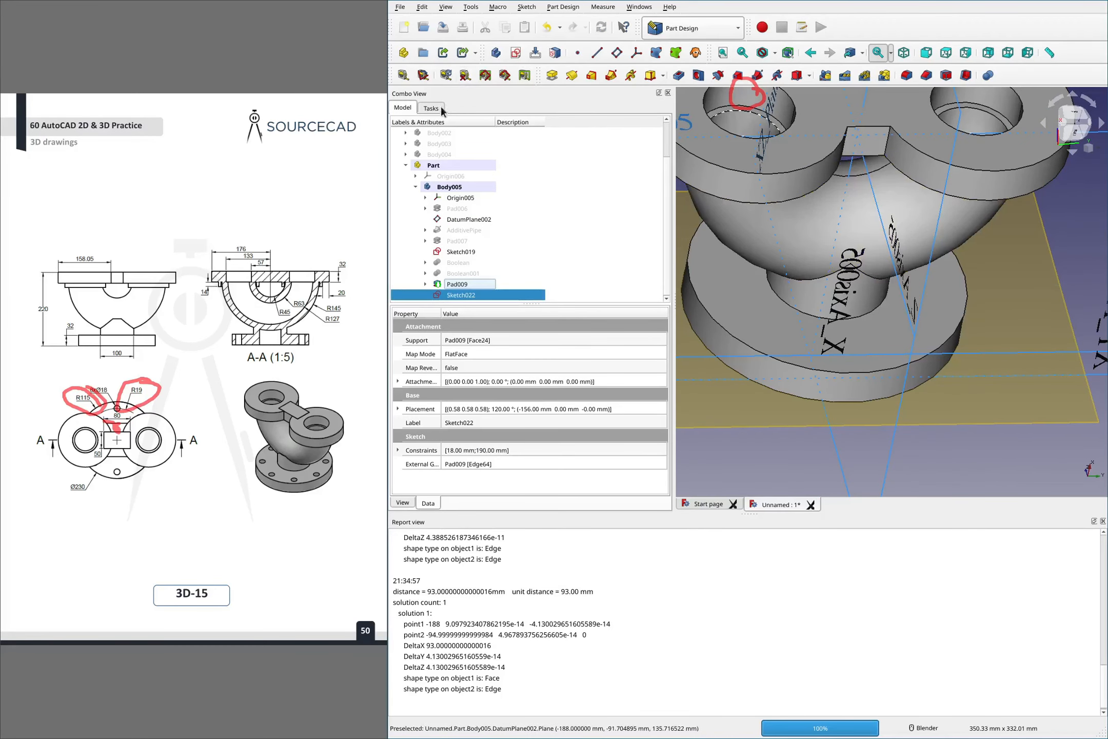
# Pocket the 18 mm bolt-hole sketch through the base flange with the Through all type
pyautogui.click(678, 75)
pyautogui.press('0')
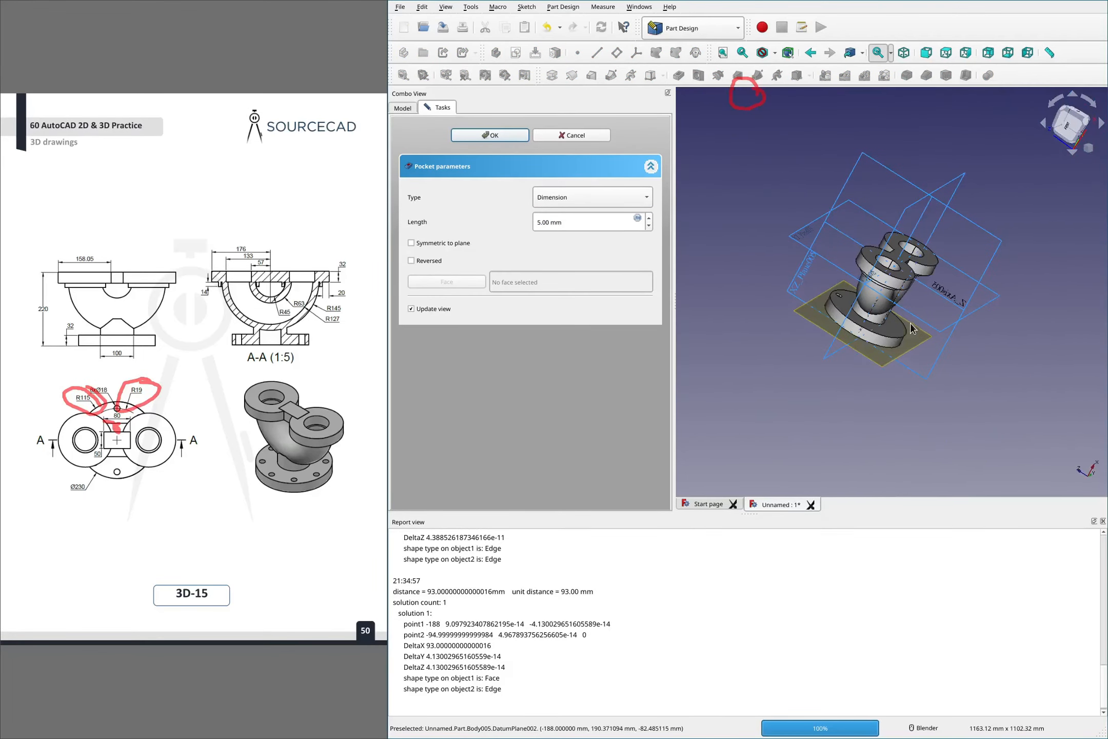
pyautogui.scroll(5, 815, 285)
pyautogui.moveTo(816, 285); pyautogui.dragTo(893, 410, button='middle')
pyautogui.click(574, 201)
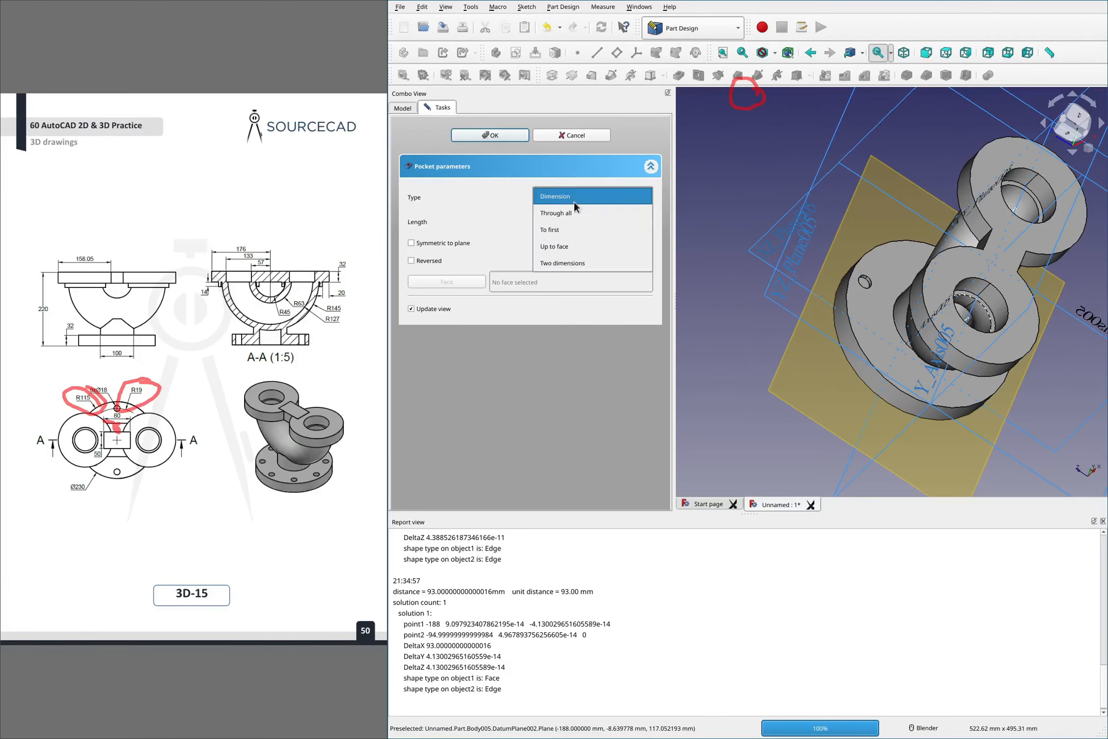
pyautogui.click(572, 212)
pyautogui.moveTo(903, 247); pyautogui.dragTo(885, 271, button='middle')
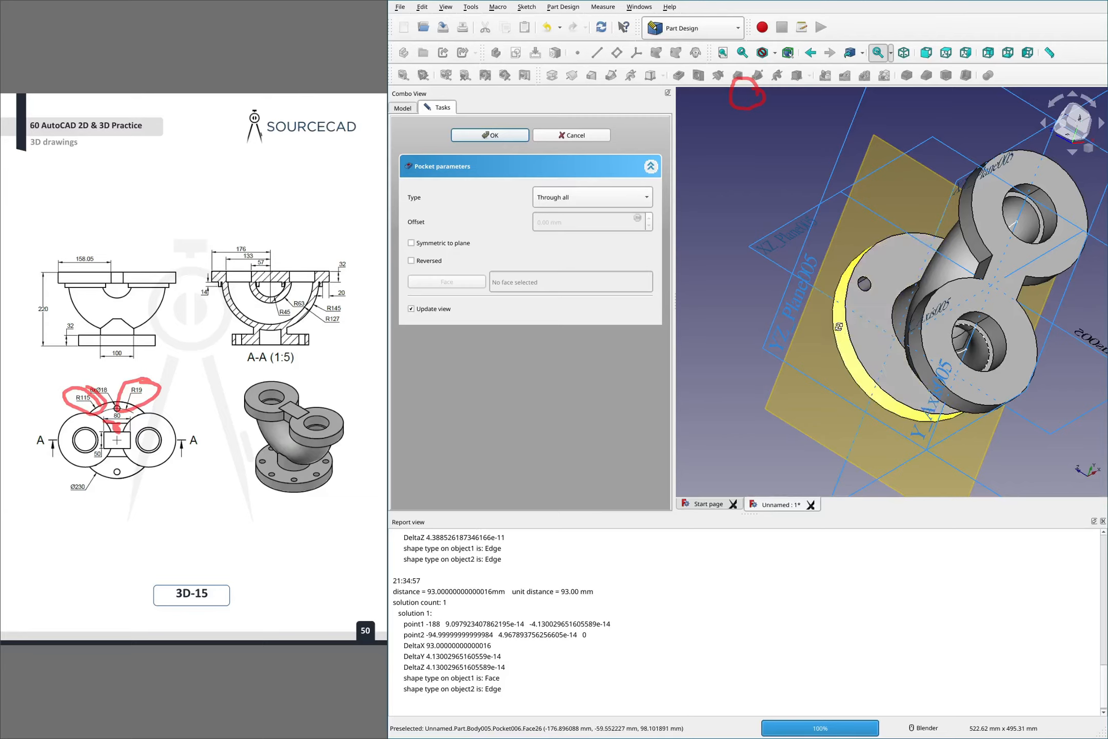
pyautogui.moveTo(838, 326); pyautogui.dragTo(876, 303, button='middle')
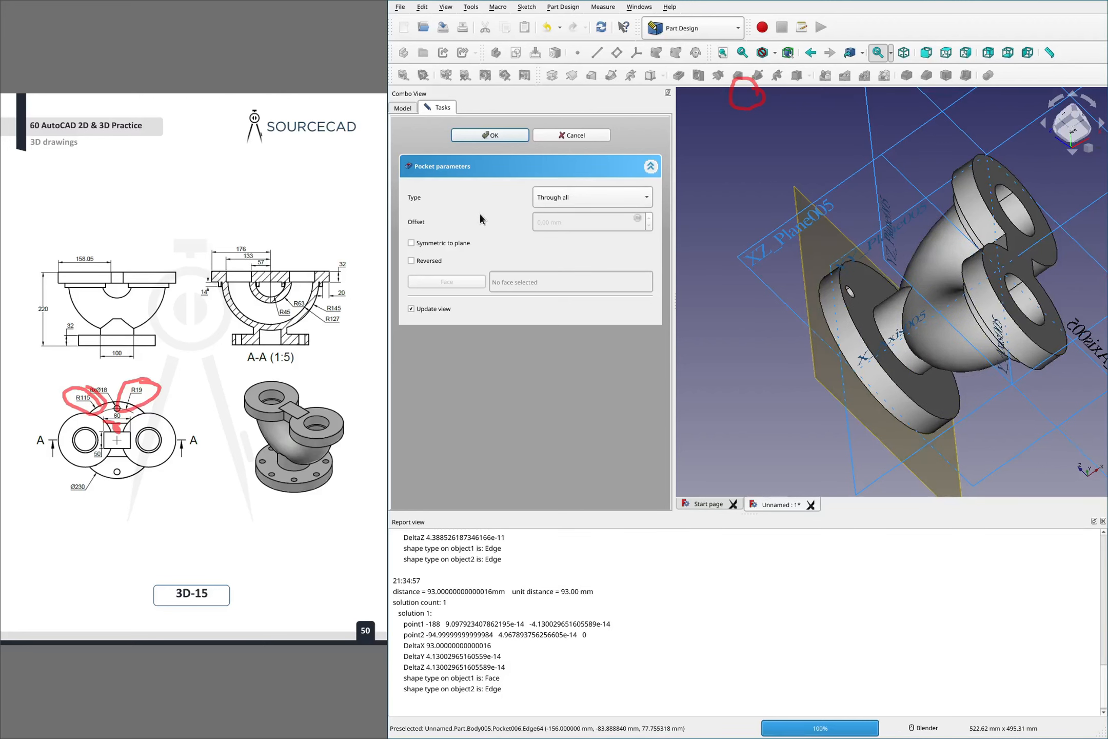
pyautogui.click(493, 136)
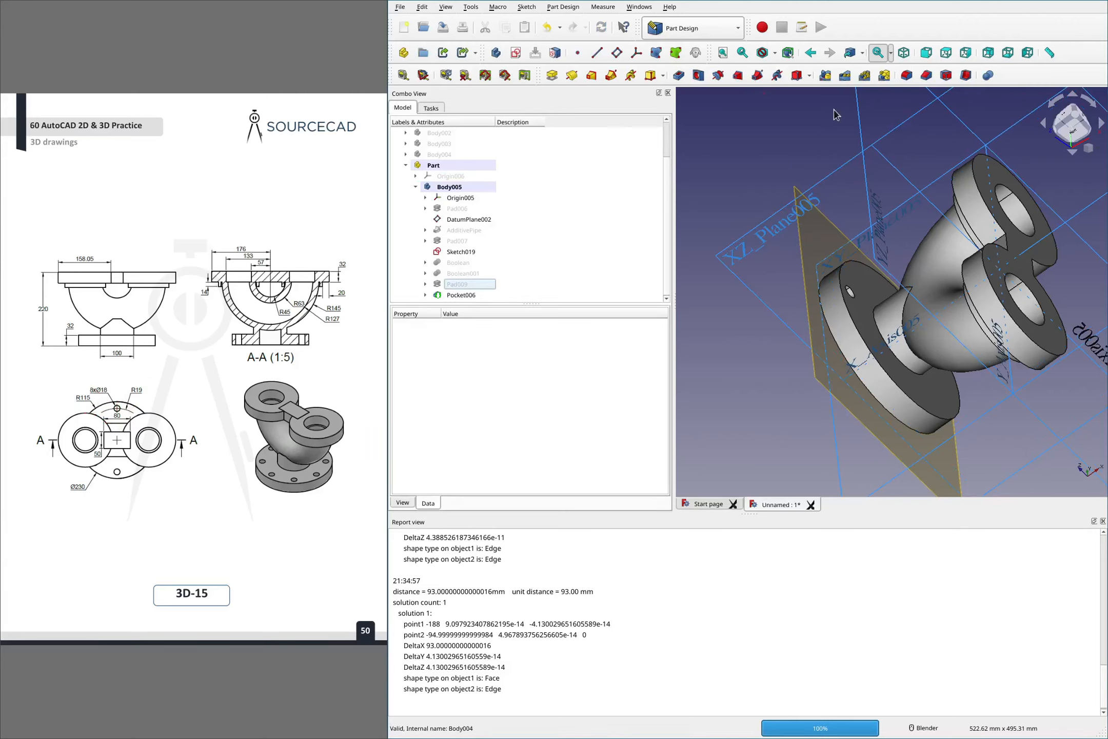
pyautogui.click(845, 75)
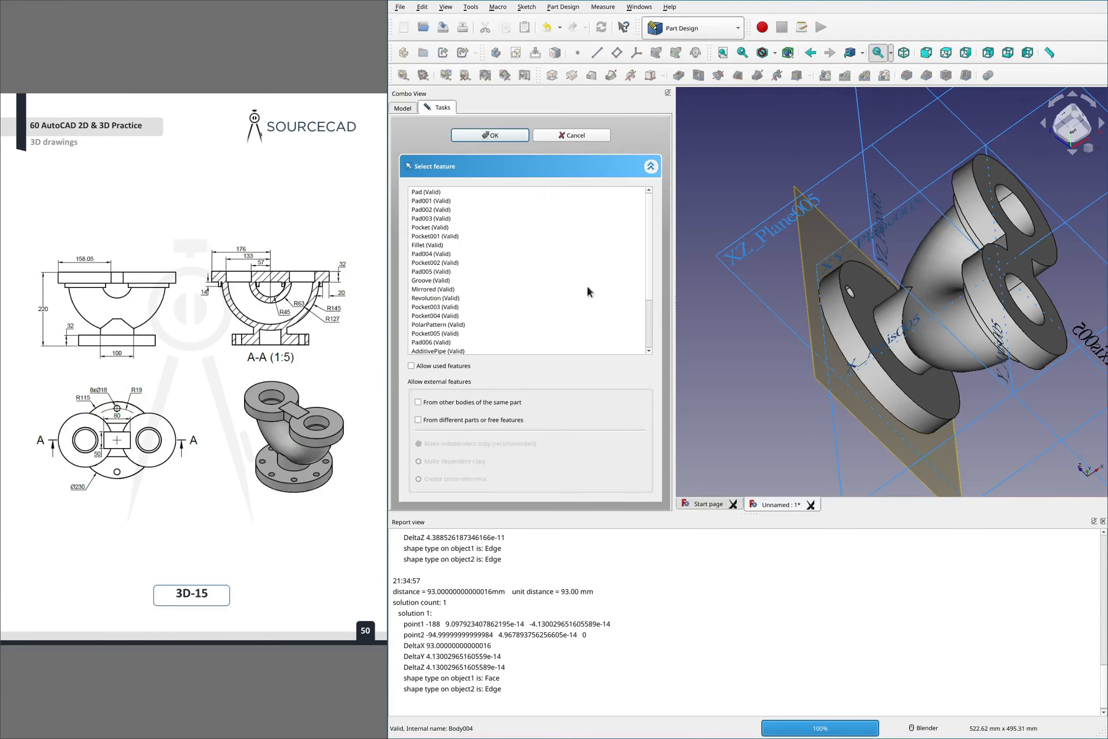
pyautogui.click(430, 342)
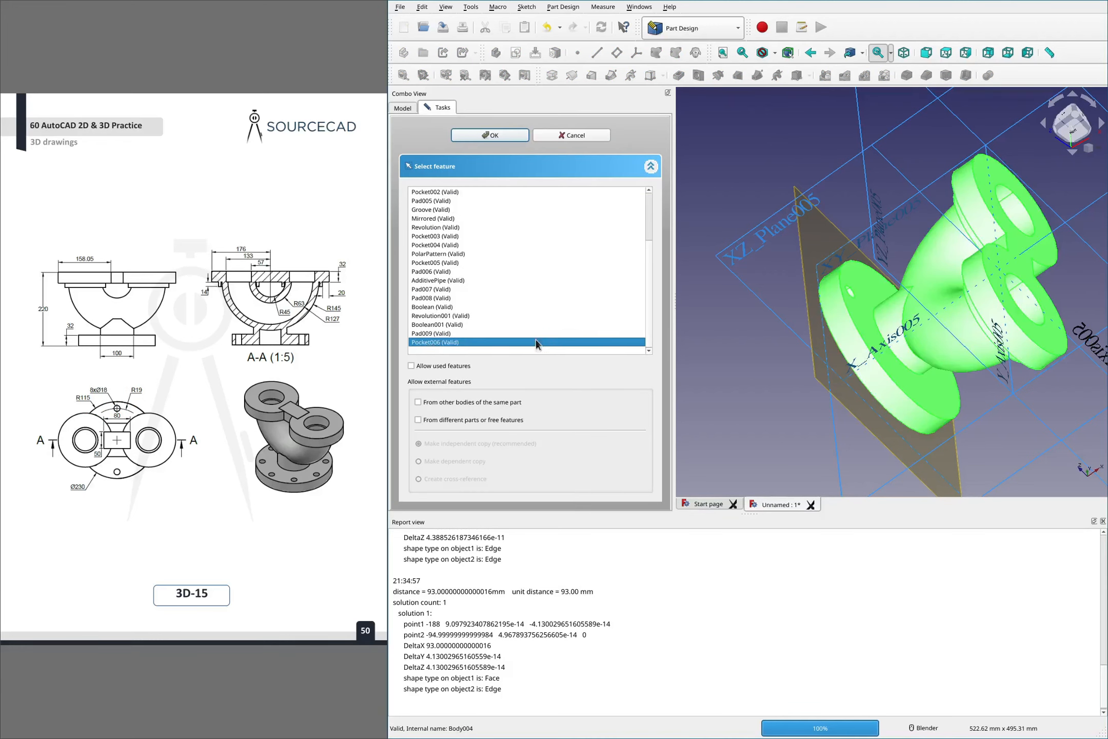
pyautogui.click(487, 140)
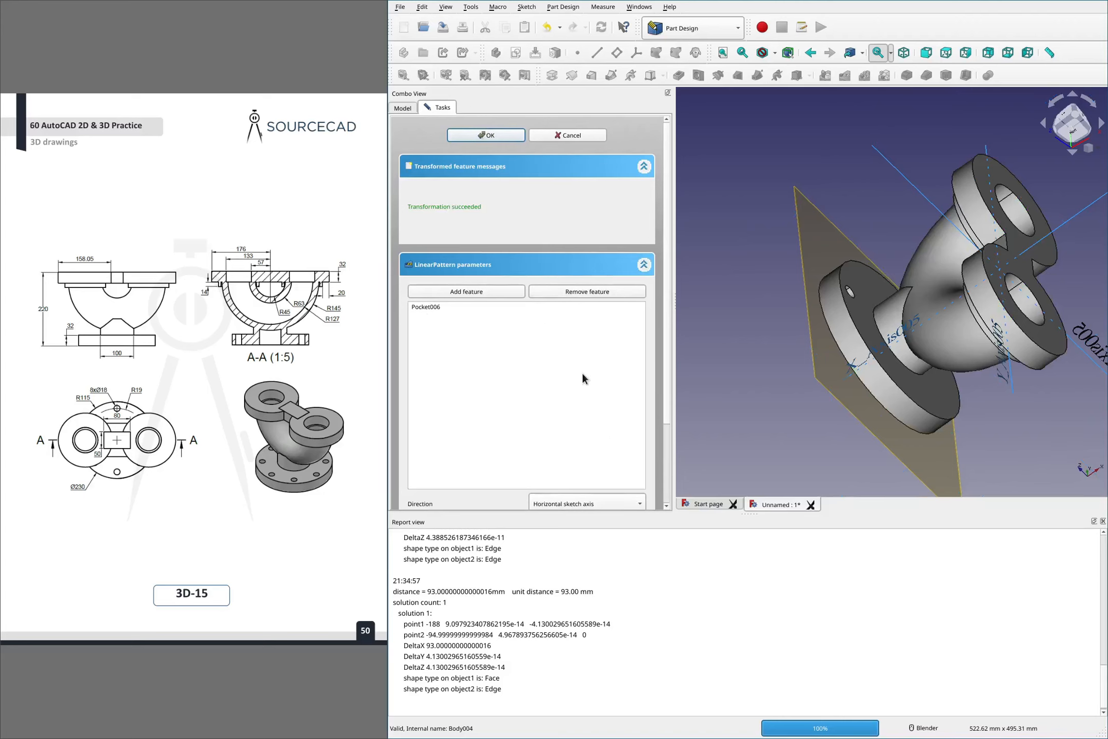
pyautogui.scroll(-2, 646, 365)
pyautogui.scroll(-2, 652, 423)
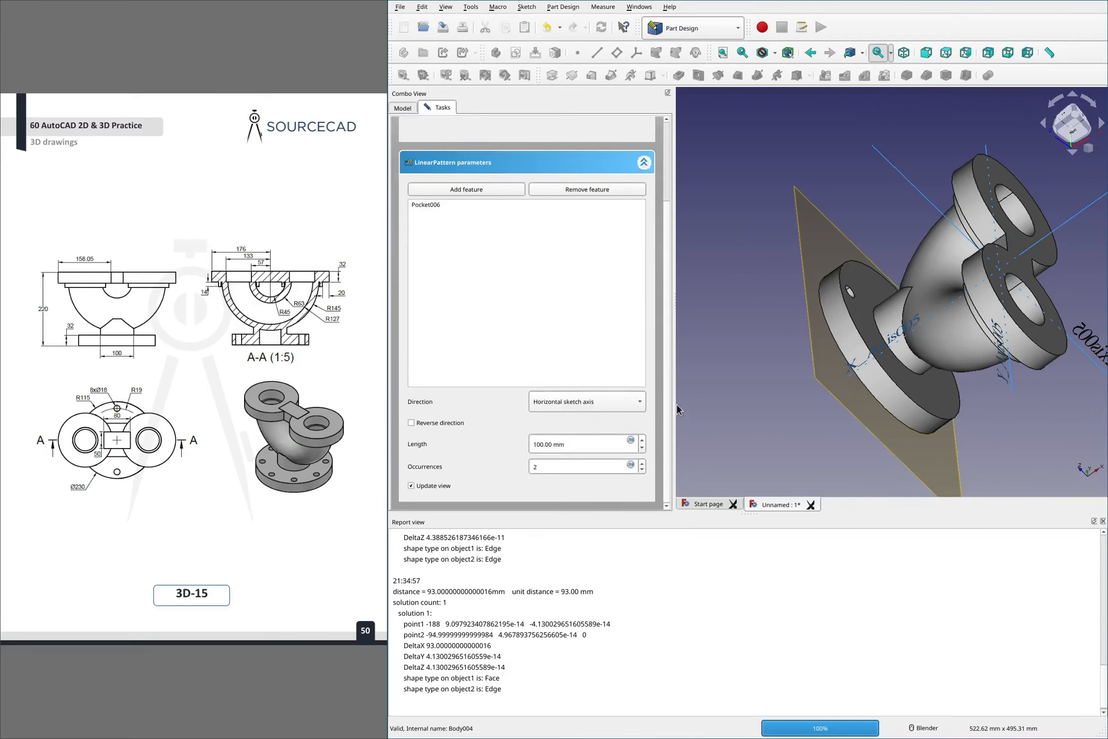
pyautogui.scroll(-2, 783, 343)
pyautogui.scroll(2, 949, 346)
pyautogui.click(586, 404)
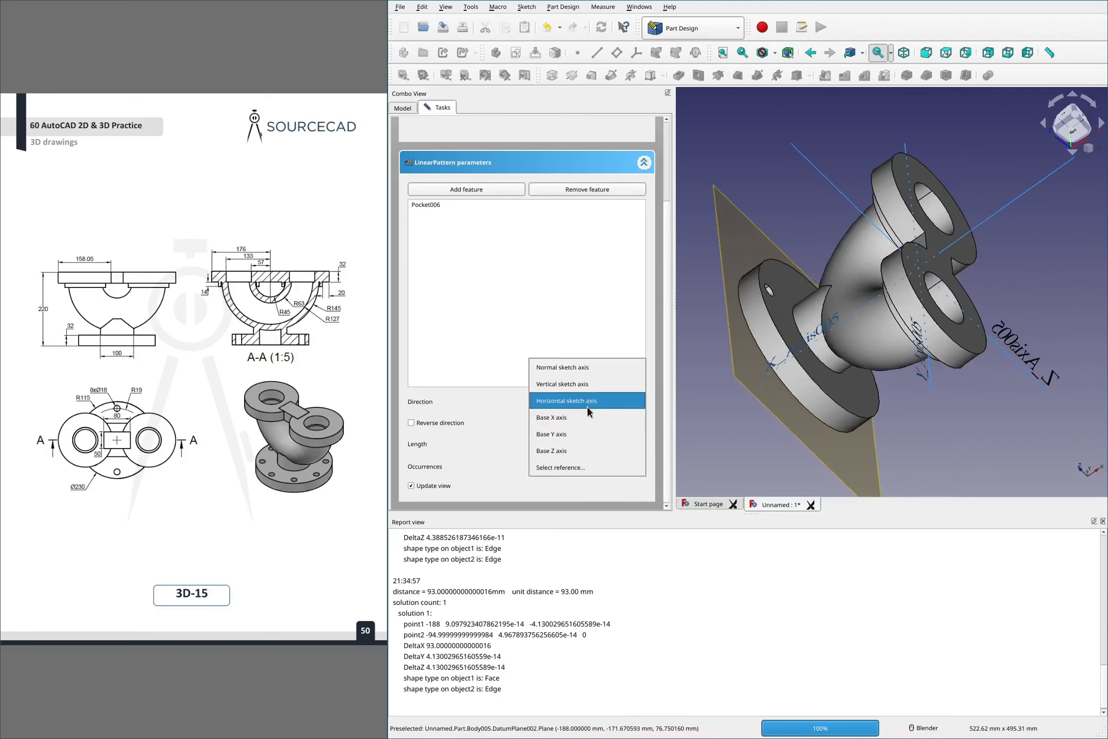
pyautogui.click(575, 420)
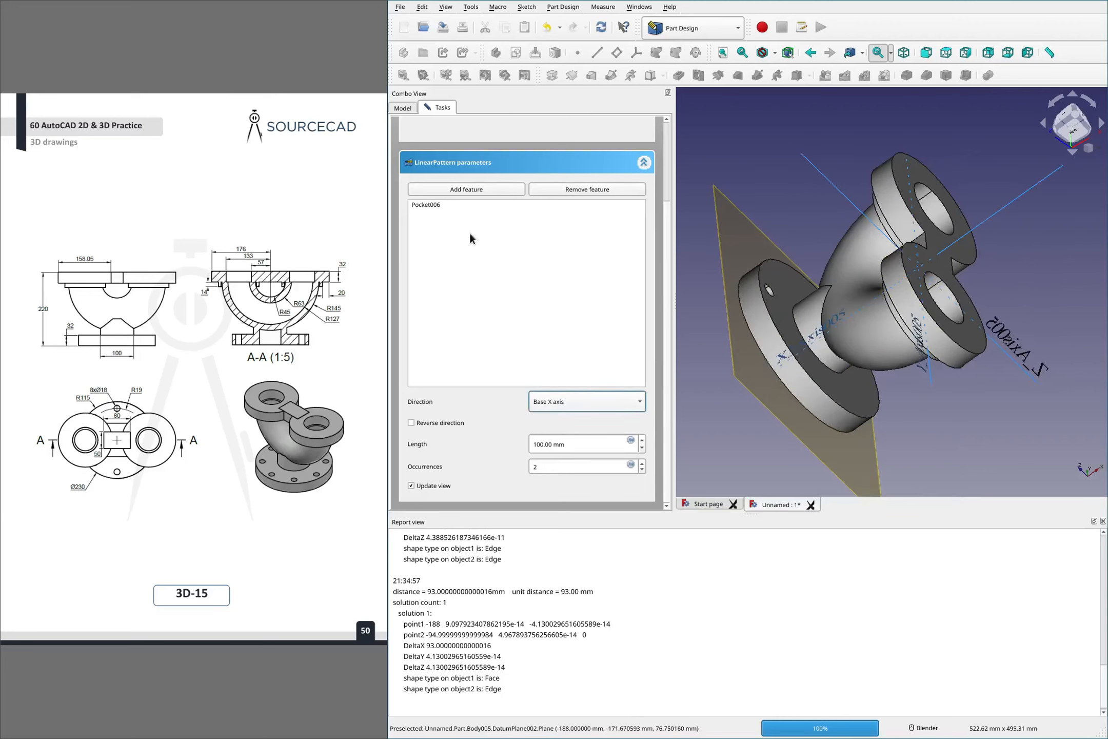
pyautogui.click(642, 463)
pyautogui.click(642, 464)
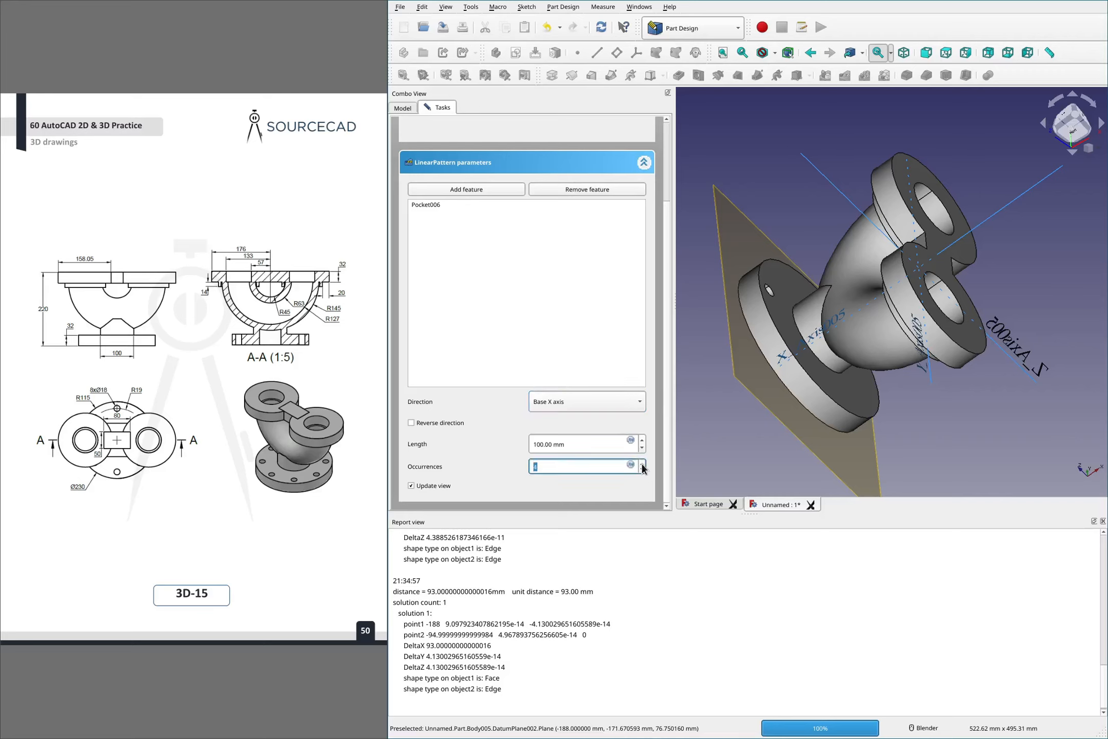
pyautogui.click(641, 464)
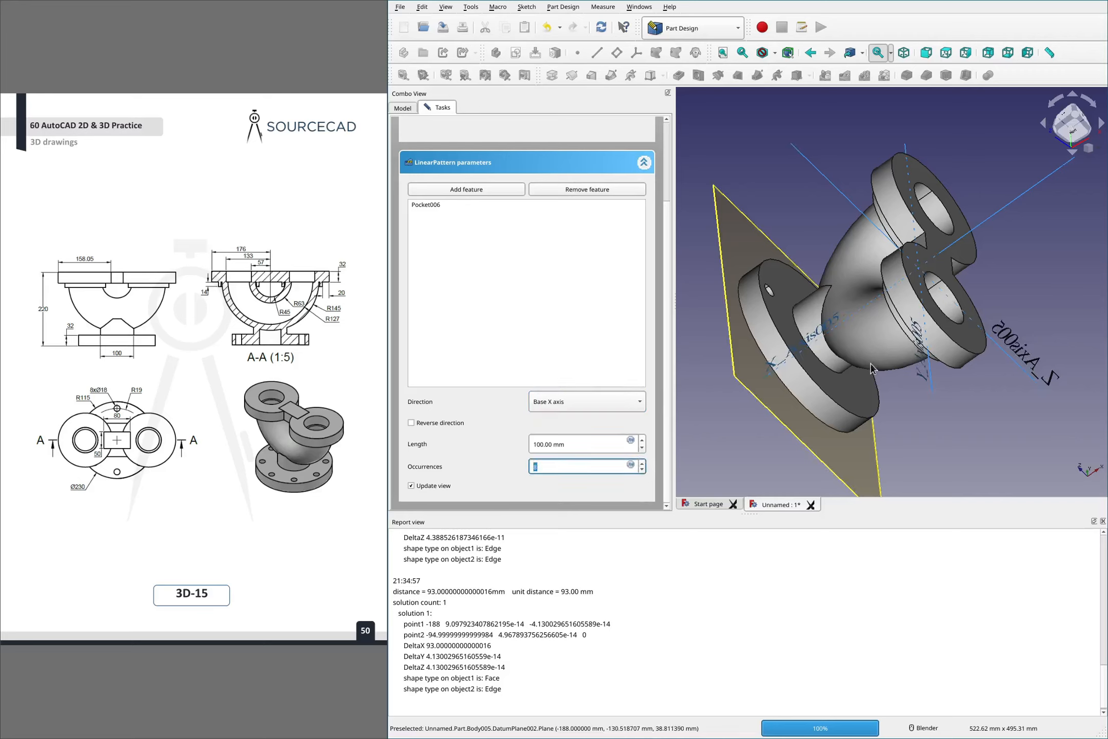
pyautogui.moveTo(872, 368); pyautogui.dragTo(825, 371, button='middle')
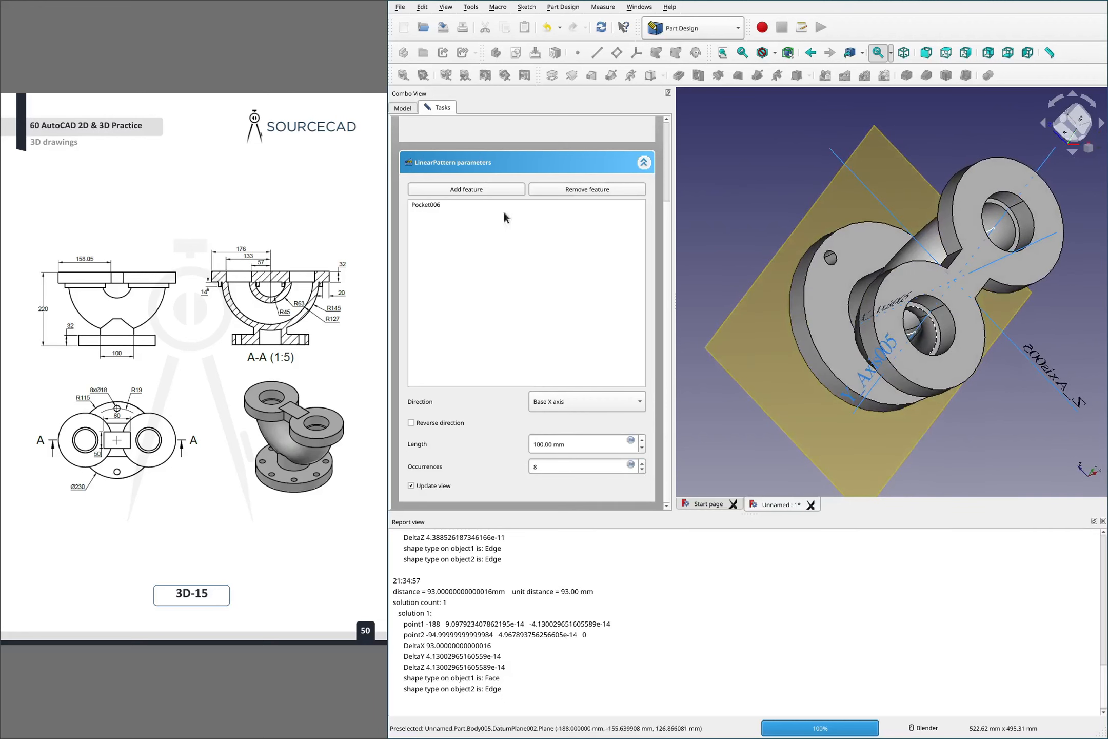
pyautogui.click(439, 204)
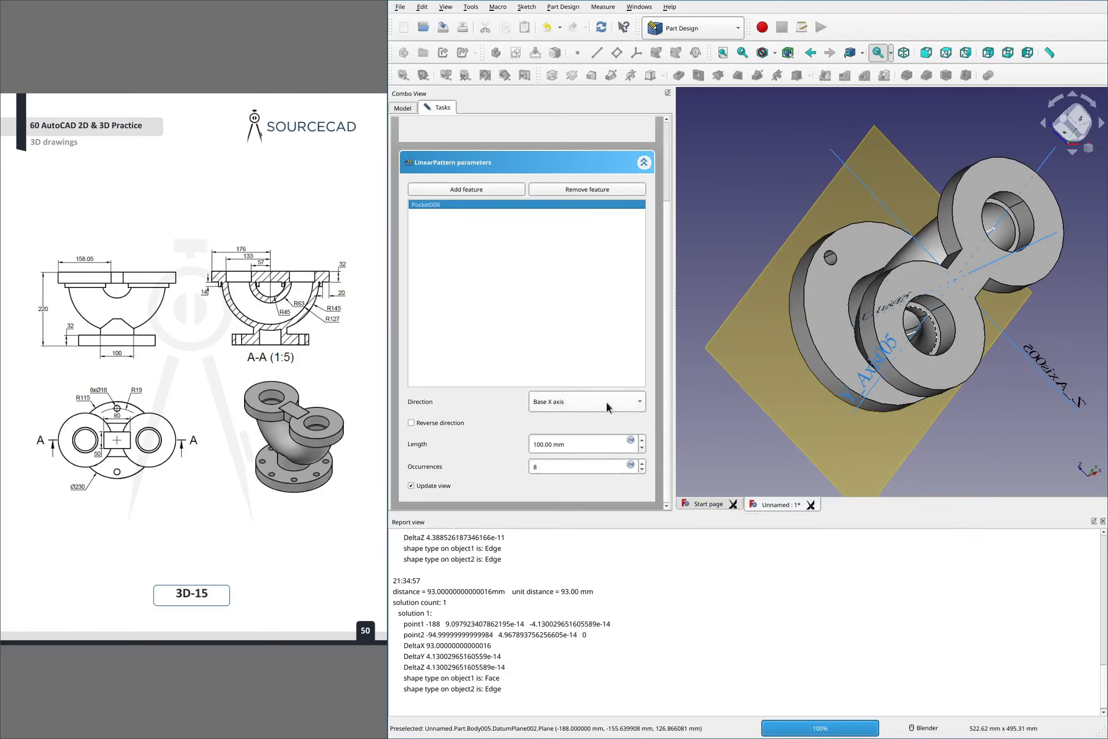
pyautogui.click(584, 402)
pyautogui.click(575, 415)
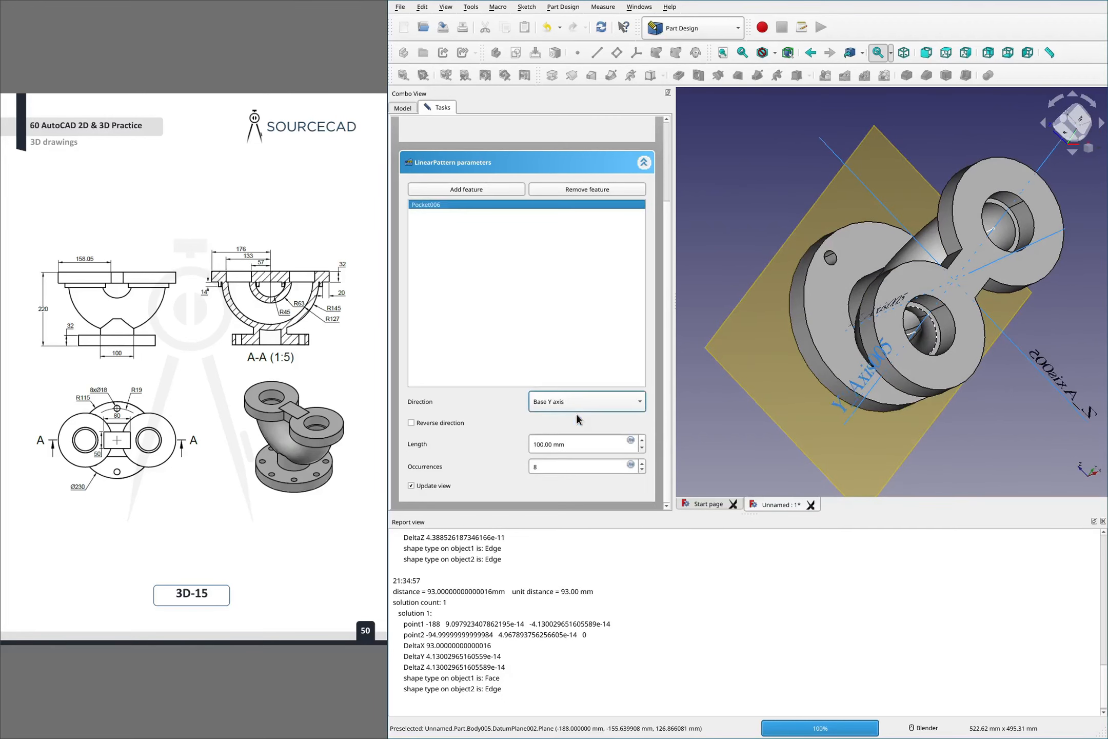
pyautogui.click(573, 403)
pyautogui.click(584, 418)
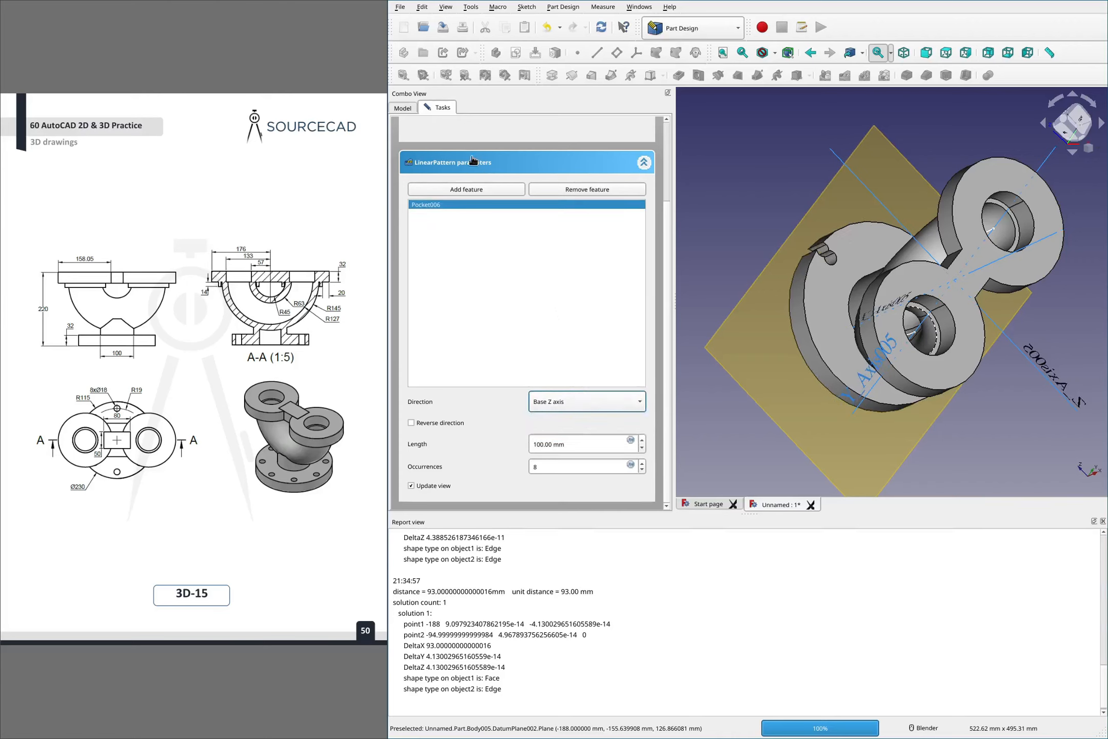
pyautogui.scroll(3, 564, 331)
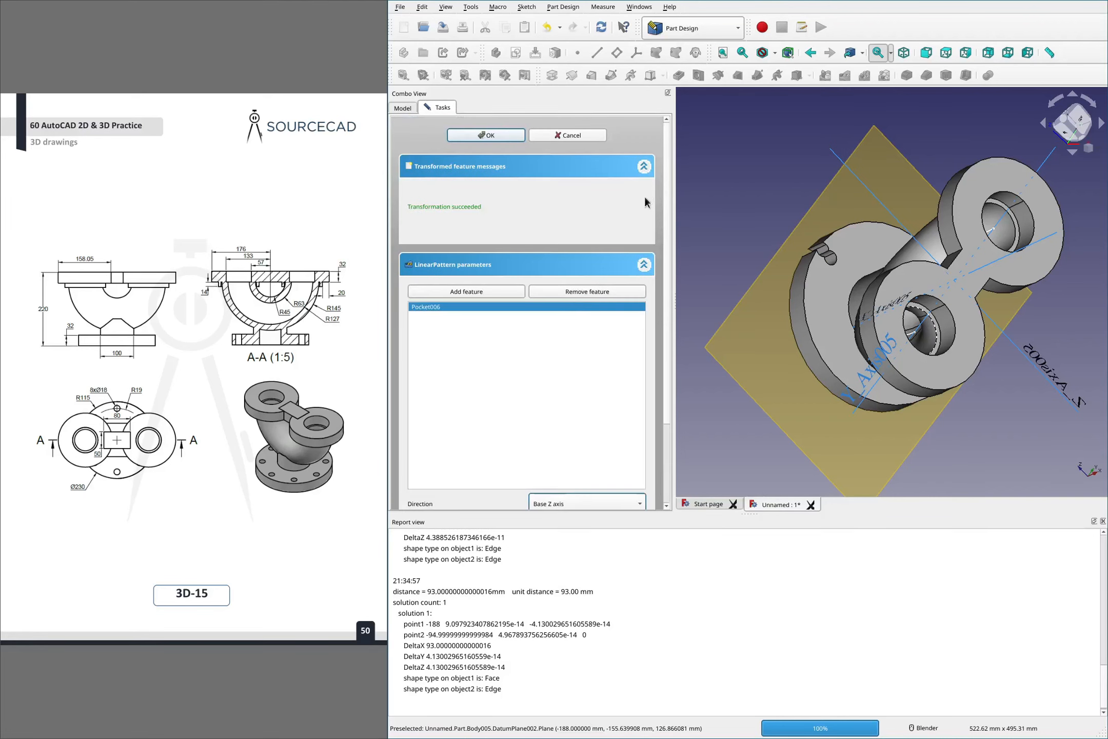
pyautogui.click(580, 138)
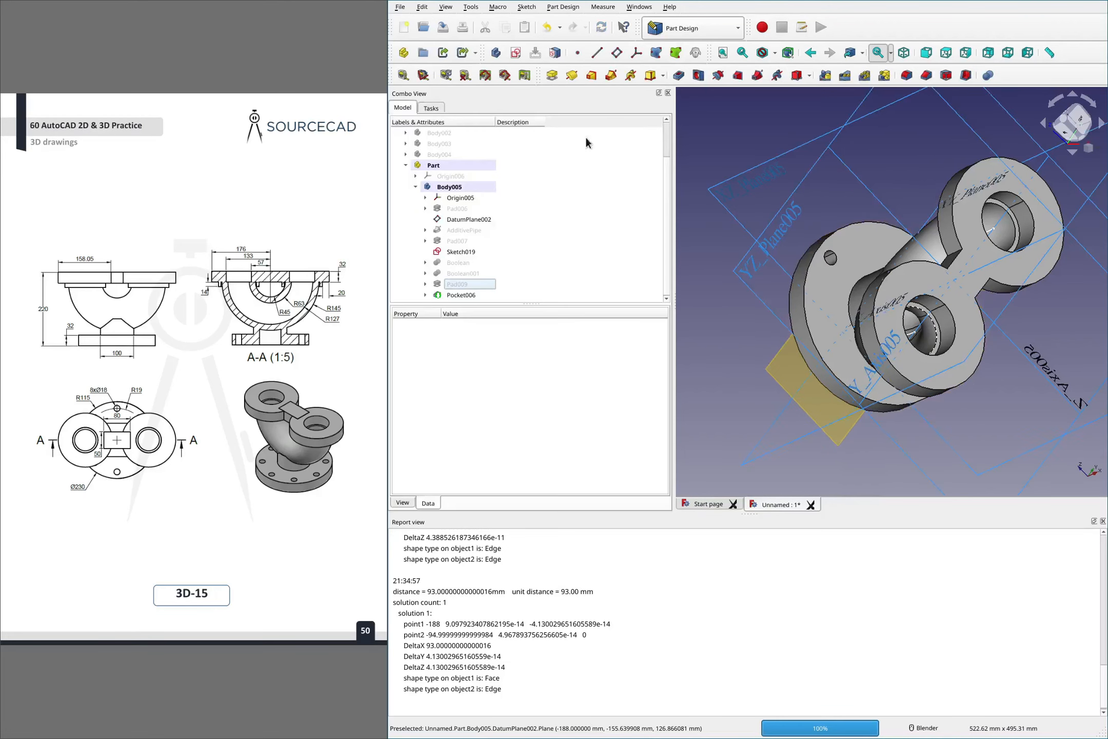
# Create a polar pattern of Pocket006 around the Base X axis with 8 occurrences over 360°
pyautogui.click(864, 77)
pyautogui.scroll(-3, 445, 345)
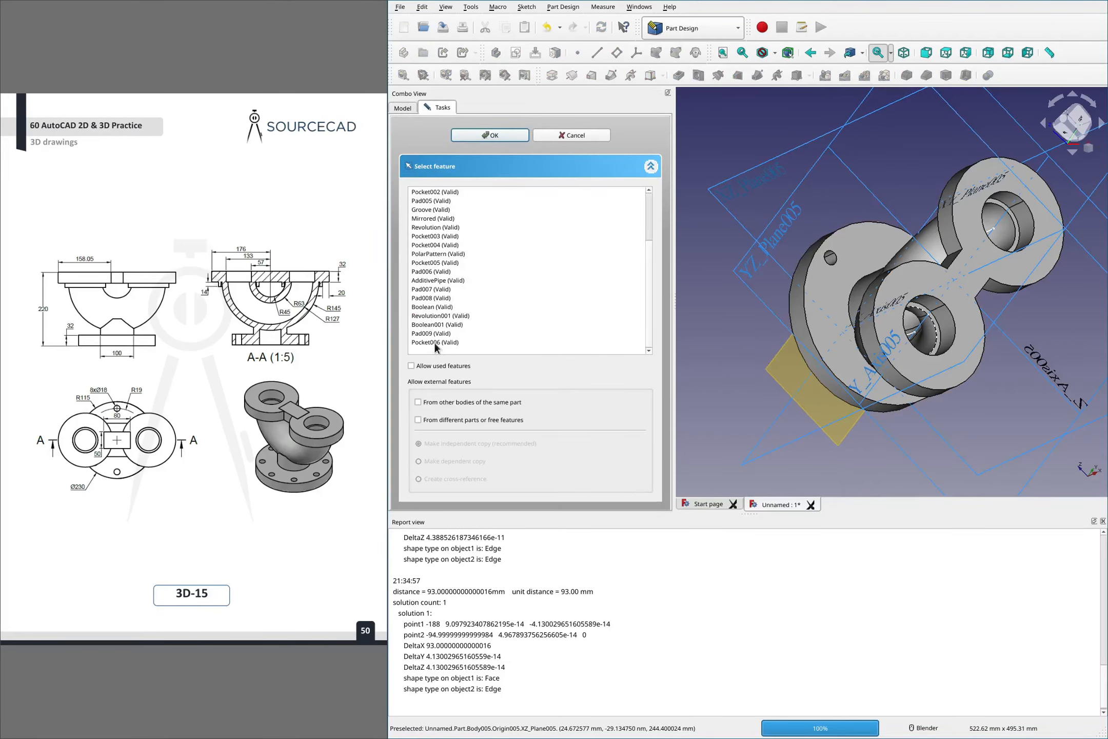
pyautogui.click(435, 342)
pyautogui.click(490, 135)
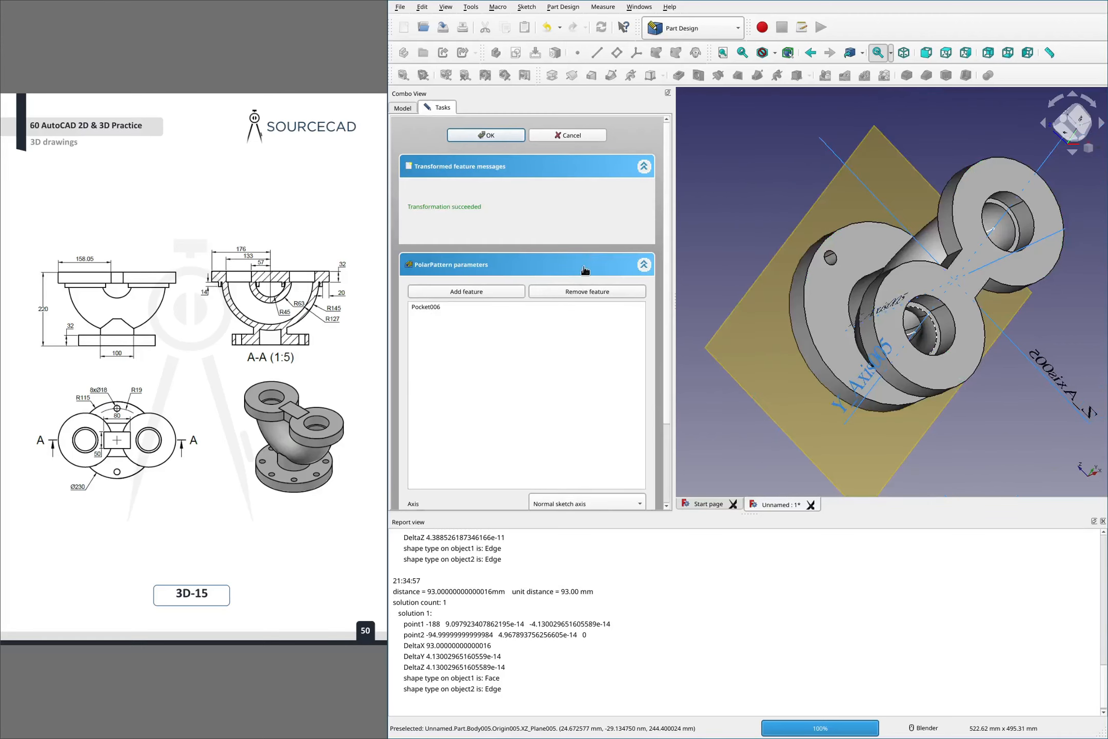
pyautogui.scroll(-3, 556, 339)
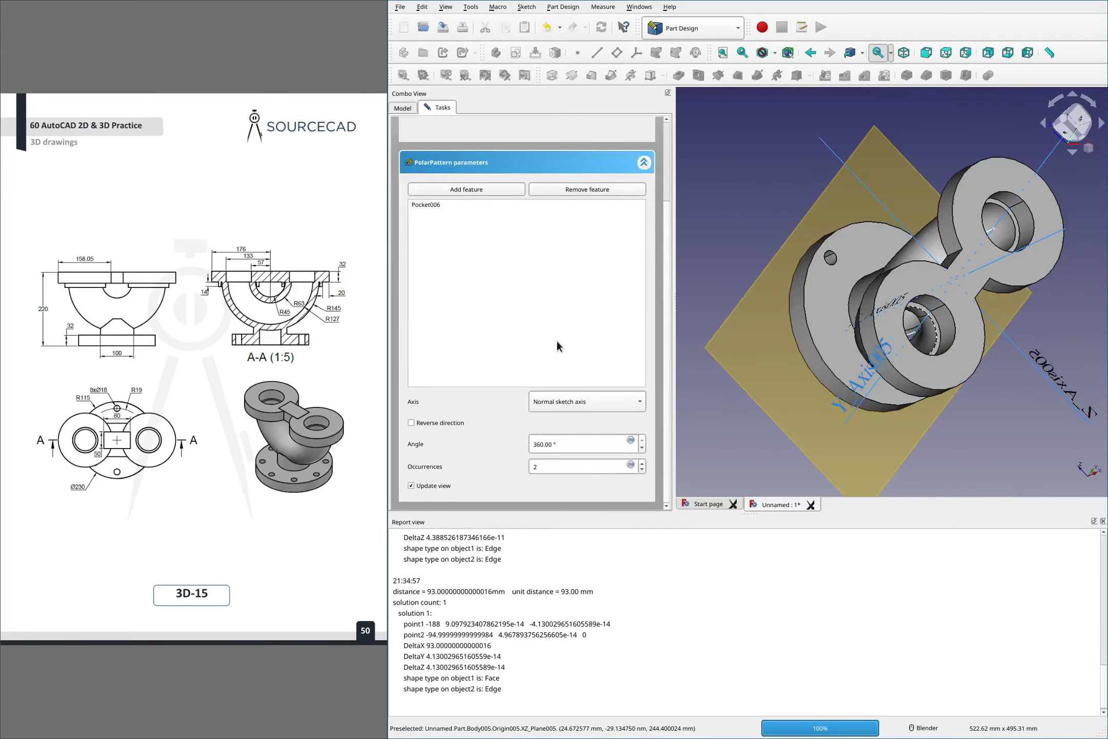
pyautogui.click(642, 462)
pyautogui.click(642, 463)
pyautogui.click(642, 462)
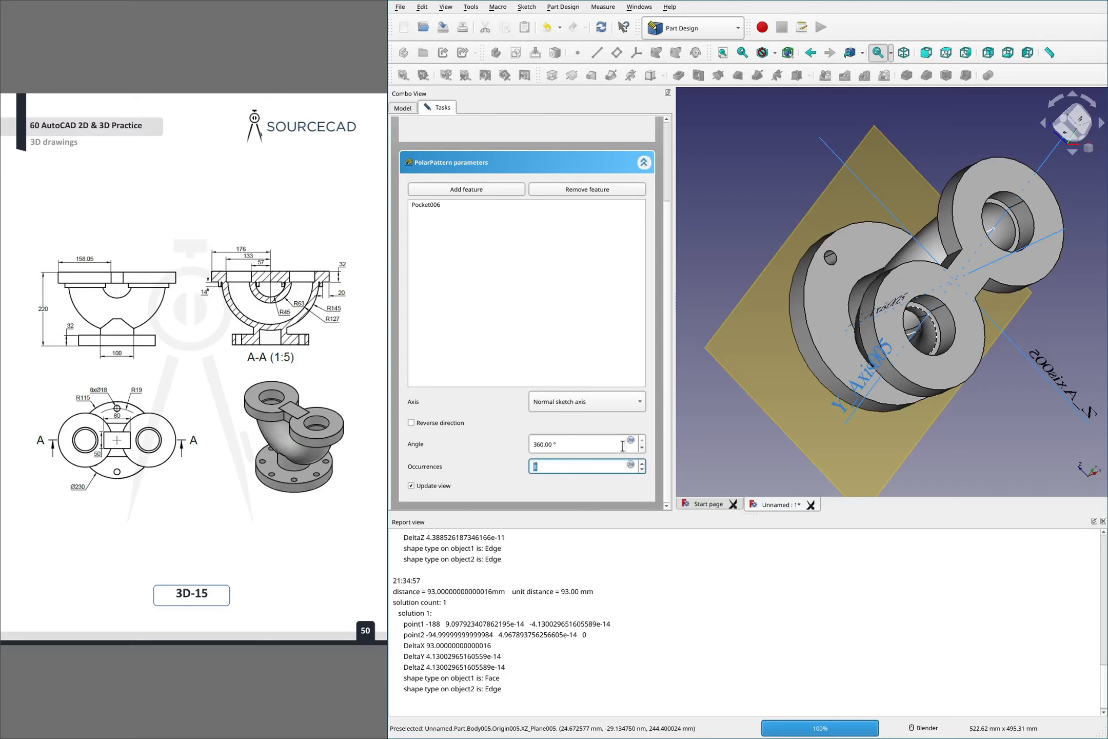
pyautogui.click(608, 400)
pyautogui.click(603, 450)
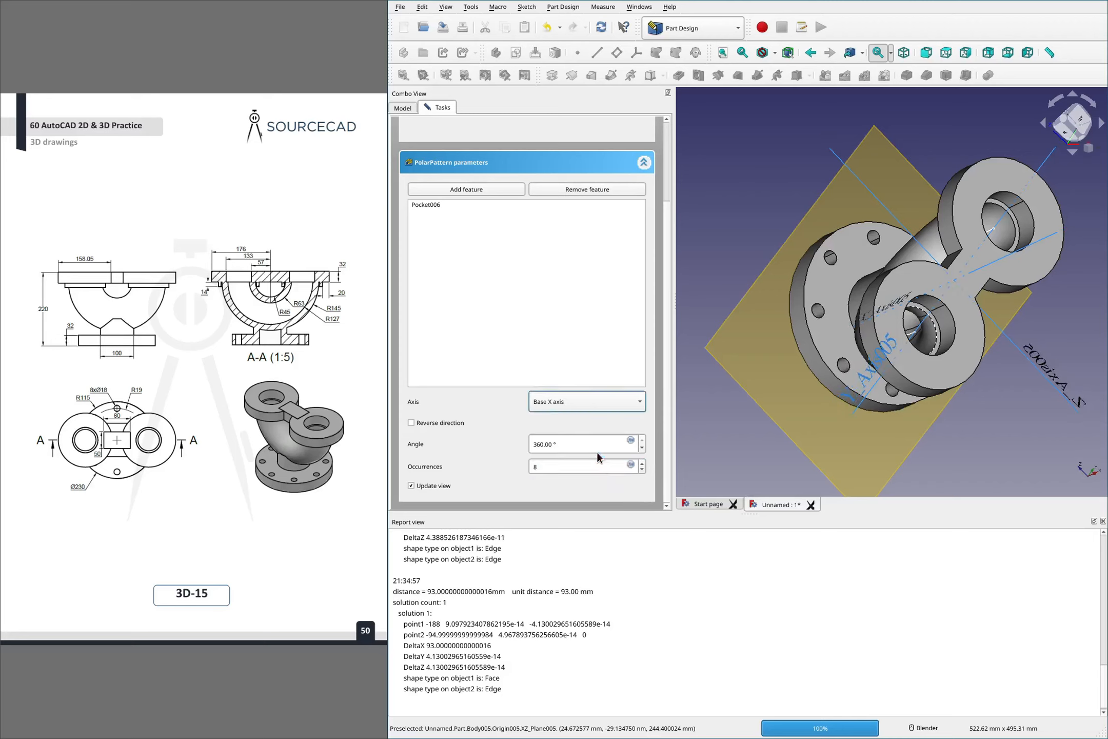
pyautogui.click(482, 134)
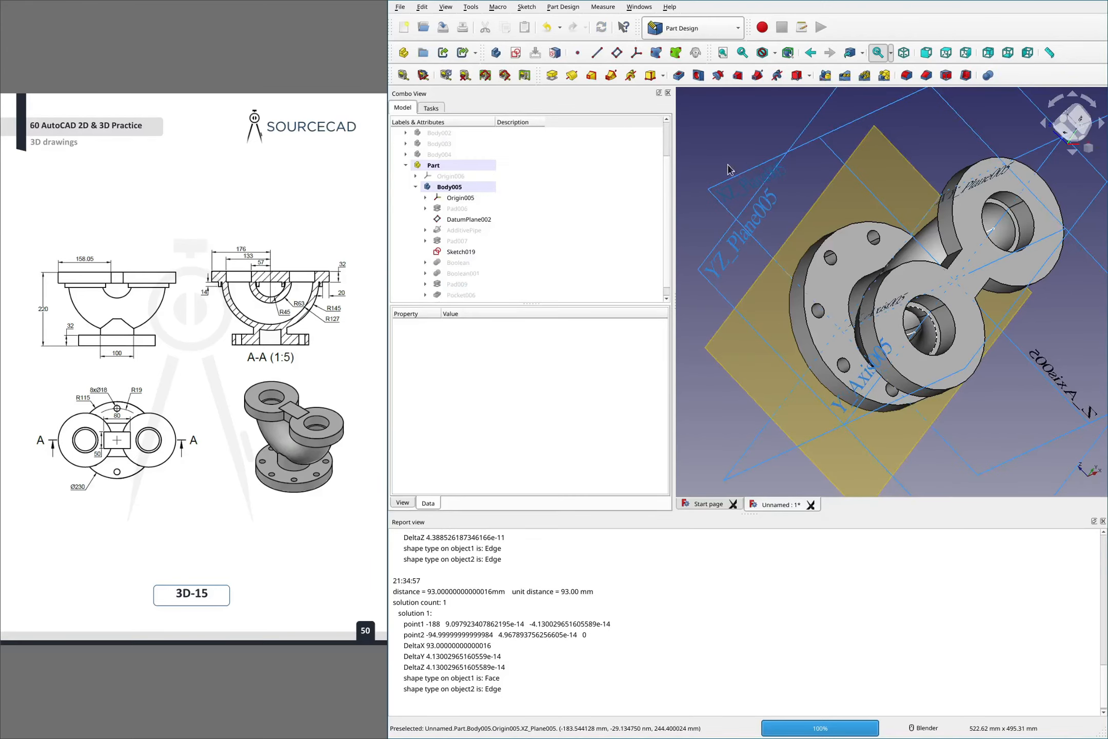
# Hide DatumPlane002 and Origin005 so only the finished fitting is displayed
pyautogui.moveTo(923, 220); pyautogui.dragTo(816, 202, button='middle')
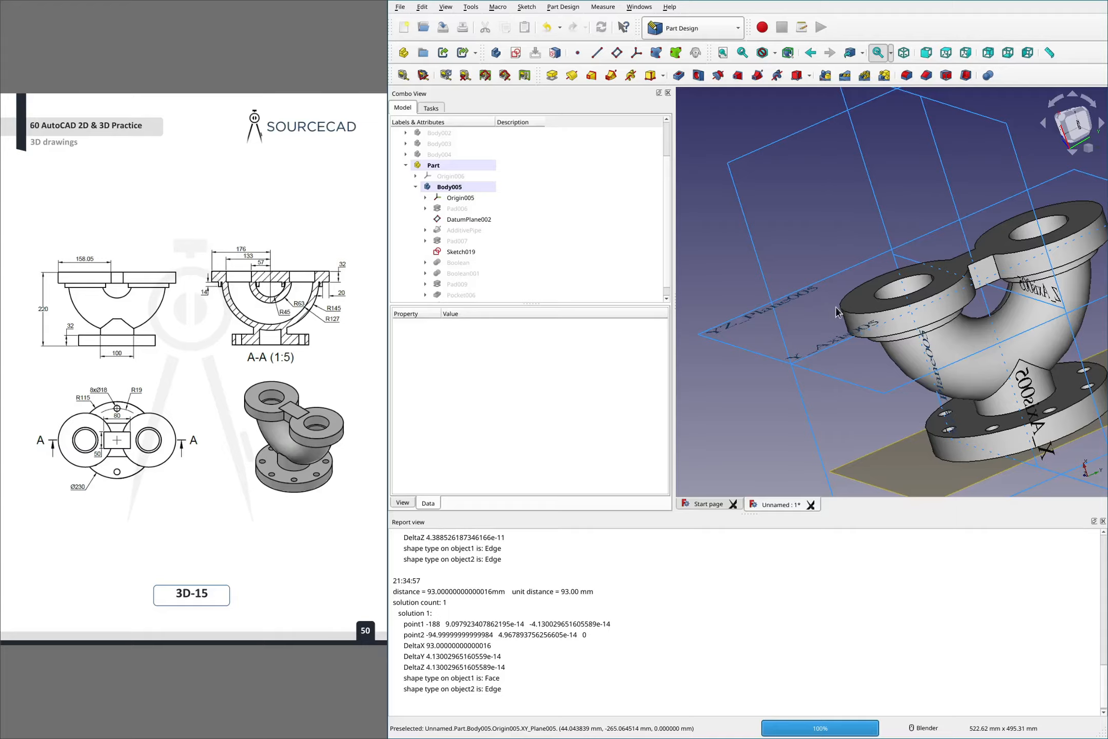
pyautogui.moveTo(825, 328); pyautogui.dragTo(889, 313, button='middle')
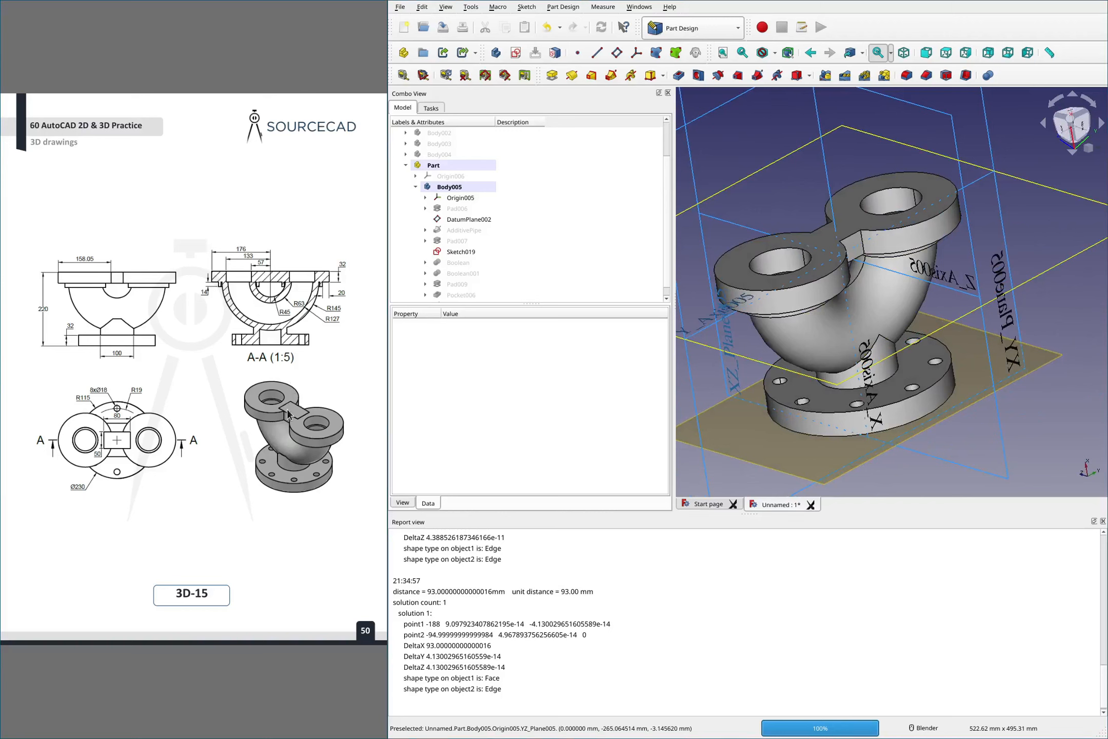
pyautogui.scroll(-1, 487, 248)
pyautogui.click(467, 208)
pyautogui.press('space')
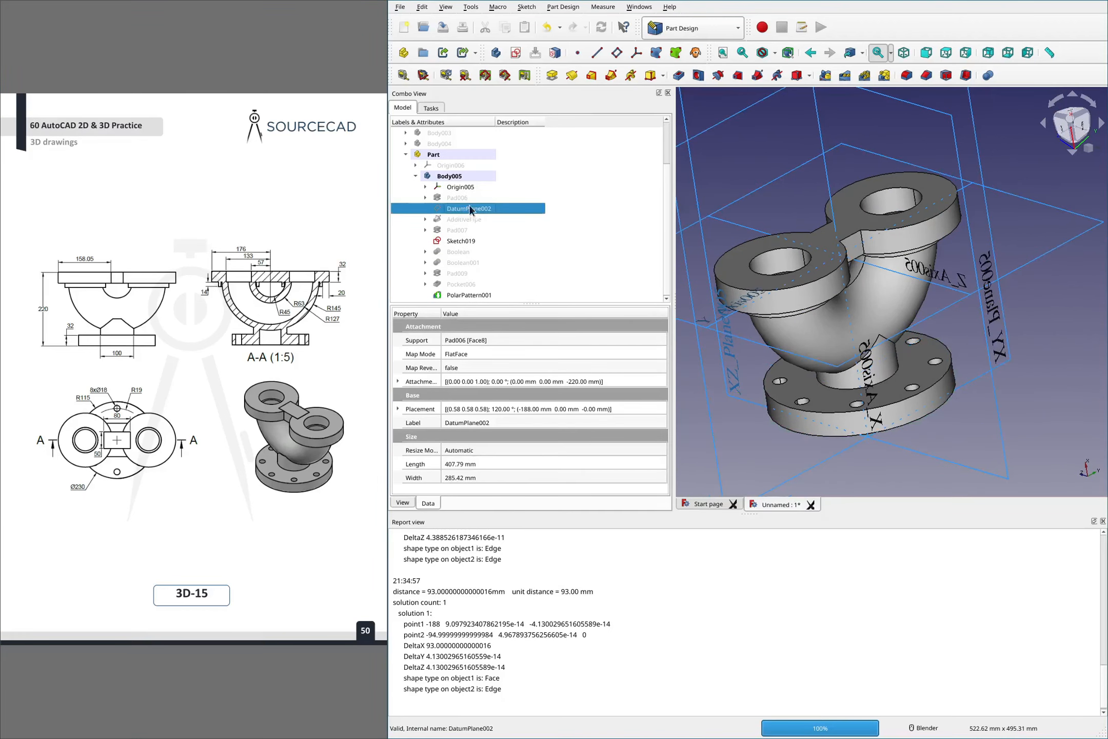
pyautogui.click(460, 187)
pyautogui.press('space')
pyautogui.click(816, 191)
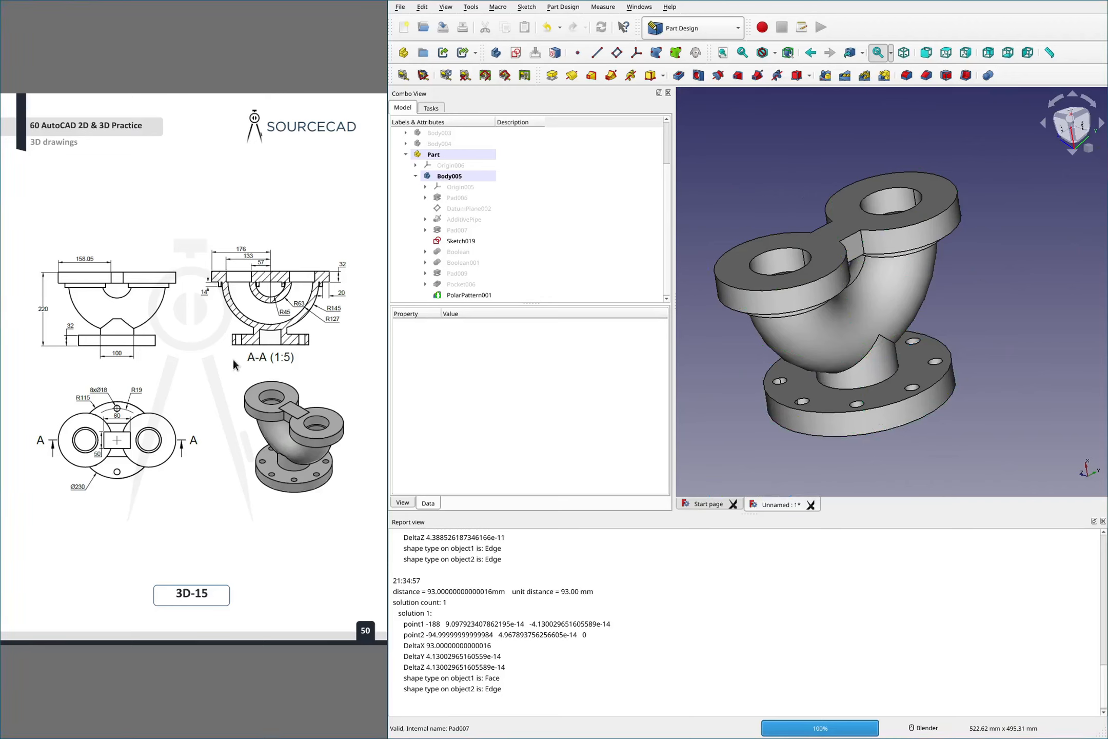
# Advance the reference document to drawing 3D-16 and examine the scalloped knob's isometric view
pyautogui.scroll(-1, 233, 364)
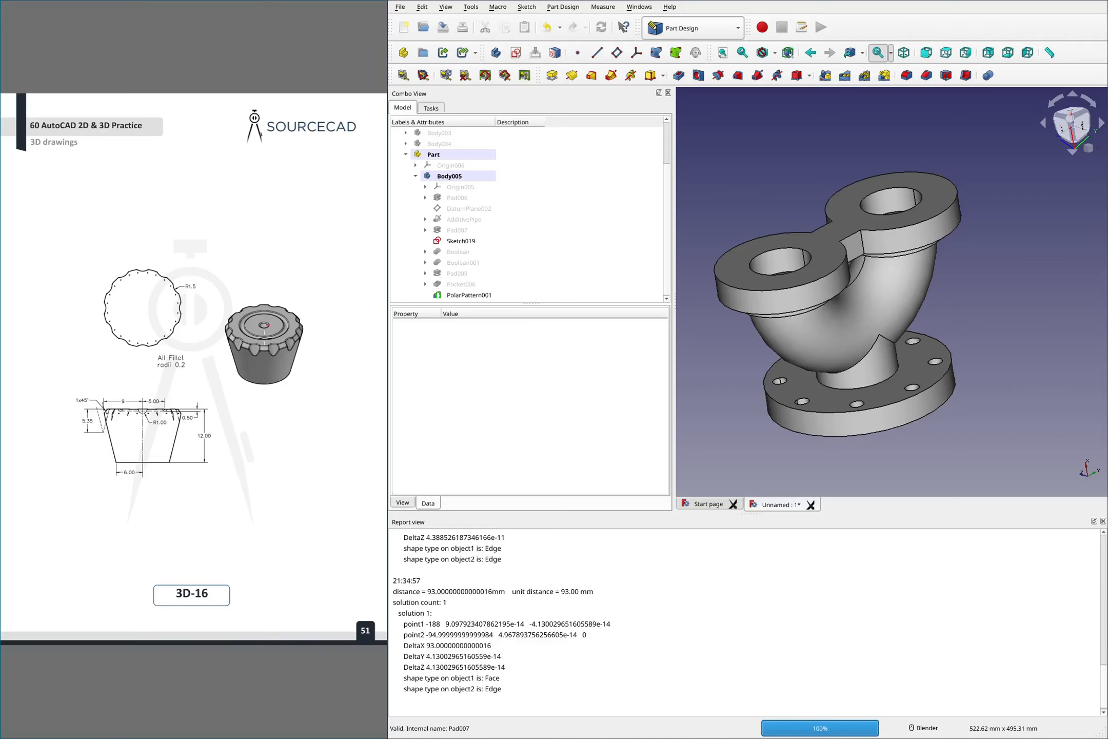
pyautogui.moveTo(265, 325); pyautogui.dragTo(252, 372)
pyautogui.moveTo(265, 325)
pyautogui.mouseDown()
pyautogui.moveTo(328, 340)
pyautogui.moveTo(282, 385)
pyautogui.mouseUp()
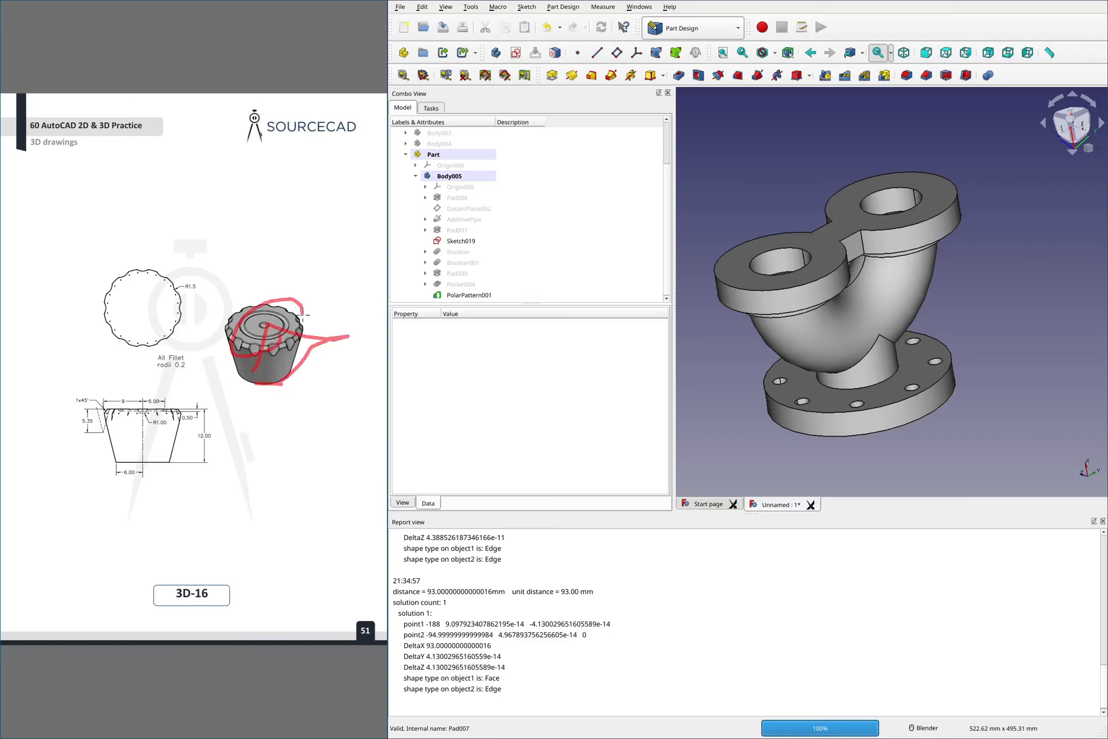